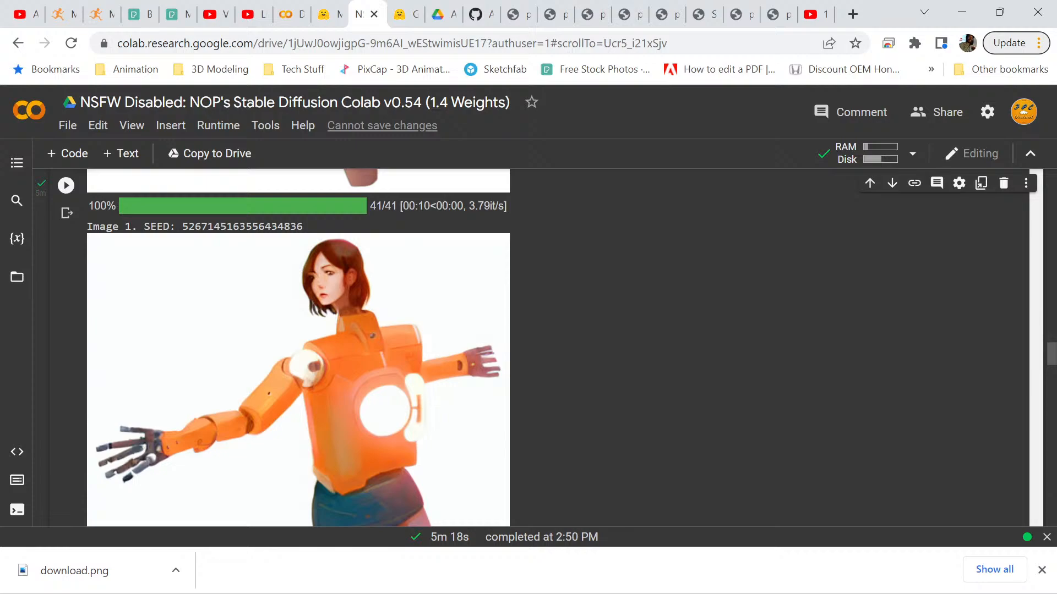
Compare the init image of the woman in the orange sweater with the generated image in the cell output.
{"action": "scroll", "coordinate": [298, 348], "scroll_direction": "up", "scroll_amount": 5}
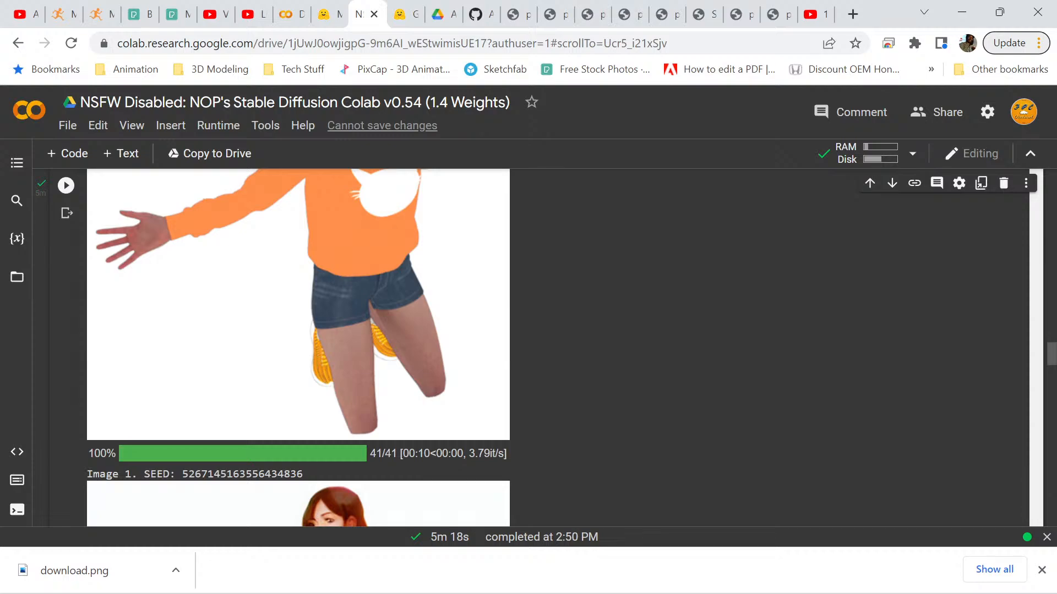
{"action": "scroll", "coordinate": [297, 347], "scroll_direction": "down", "scroll_amount": 3}
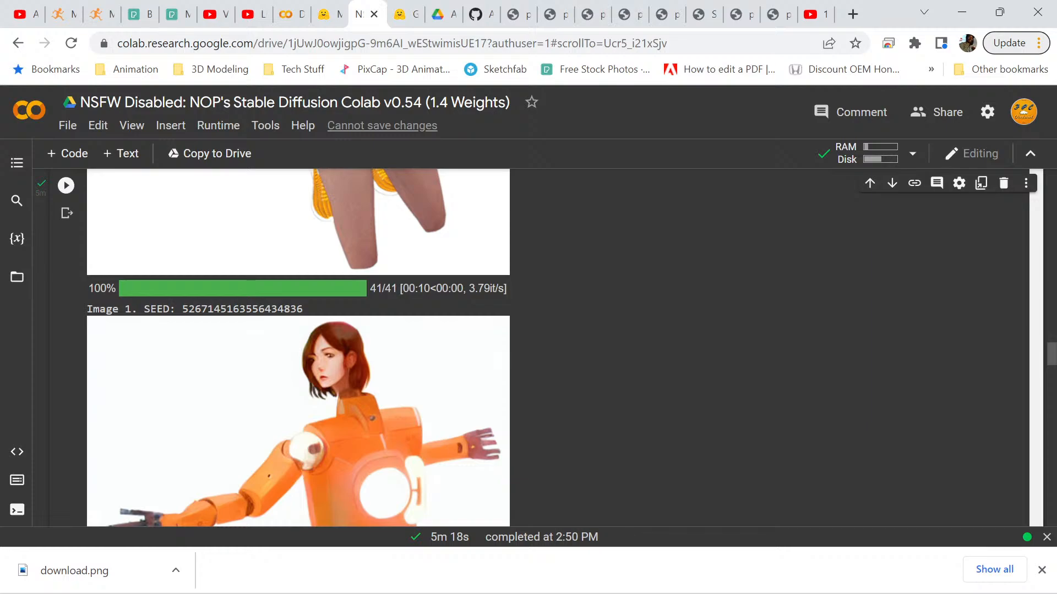
{"action": "scroll", "coordinate": [298, 347], "scroll_direction": "up", "scroll_amount": 2}
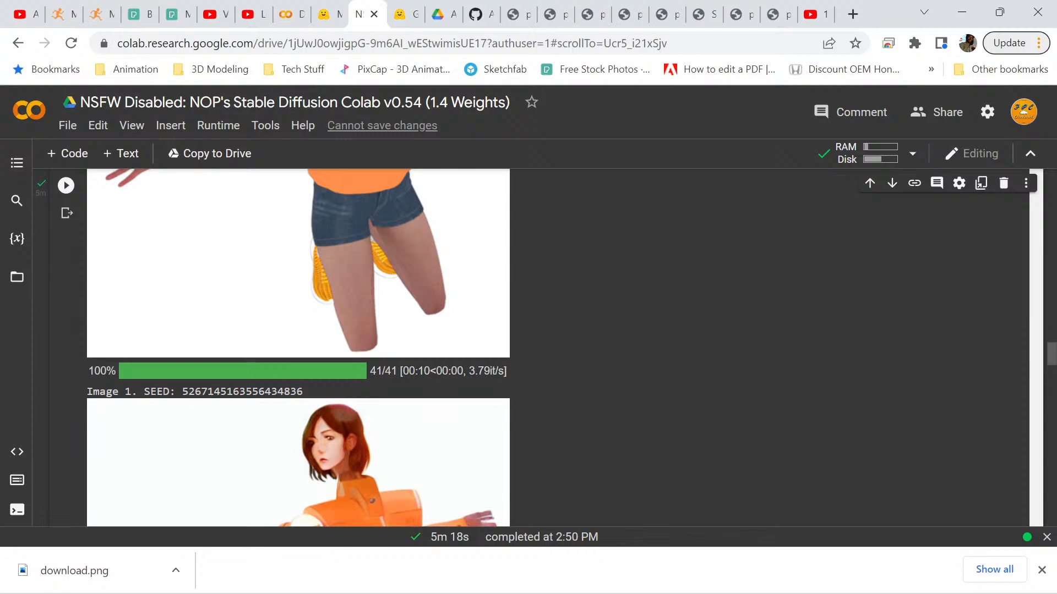
{"action": "scroll", "coordinate": [297, 347], "scroll_direction": "up", "scroll_amount": 8}
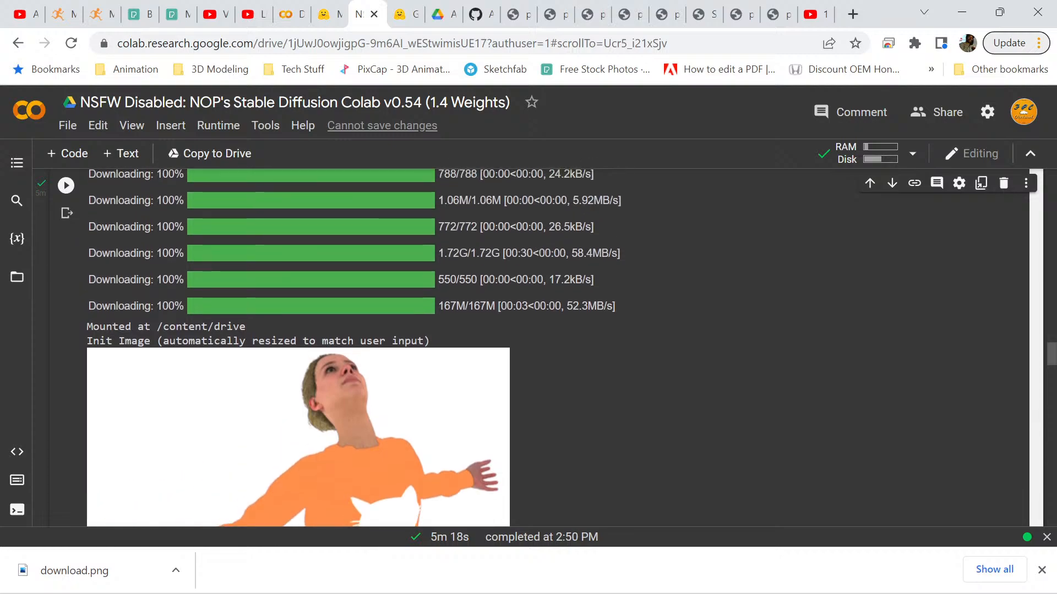
Review the Stable Diffusion notebook from the cell output back through its settings and changelog to the title at its beginning.
{"action": "scroll", "coordinate": [353, 347], "scroll_direction": "up", "scroll_amount": 10}
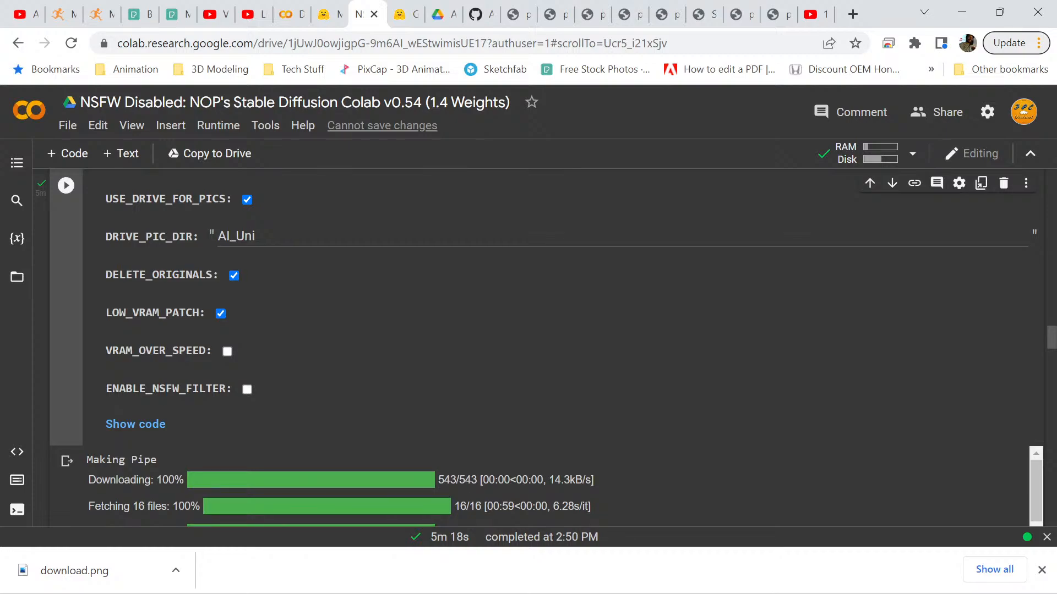
{"action": "scroll", "coordinate": [566, 347], "scroll_direction": "up", "scroll_amount": 15}
{"action": "scroll", "coordinate": [567, 346], "scroll_direction": "up", "scroll_amount": 15}
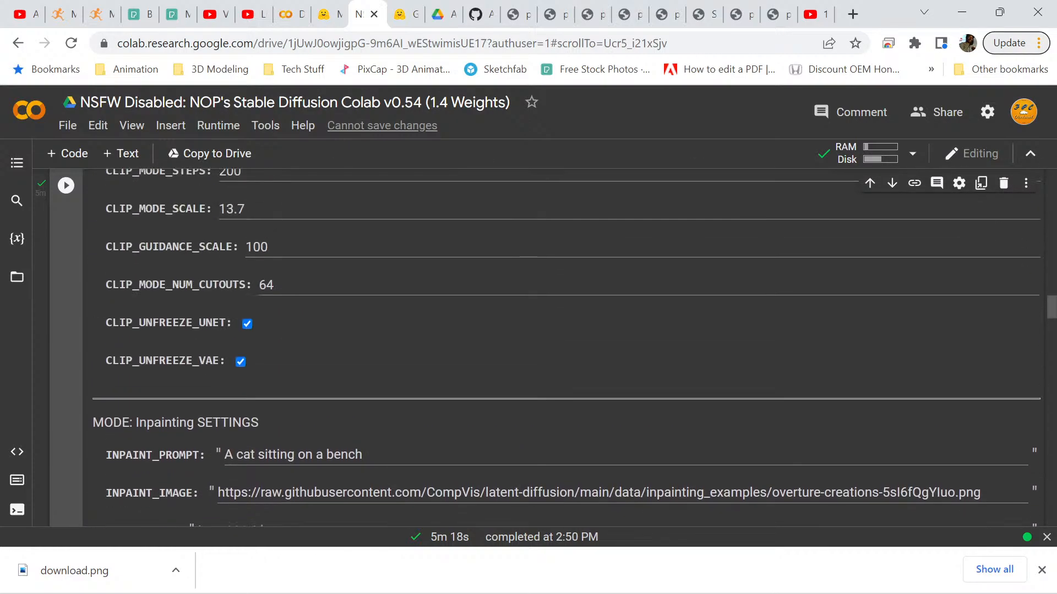
{"action": "scroll", "coordinate": [567, 347], "scroll_direction": "up", "scroll_amount": 15}
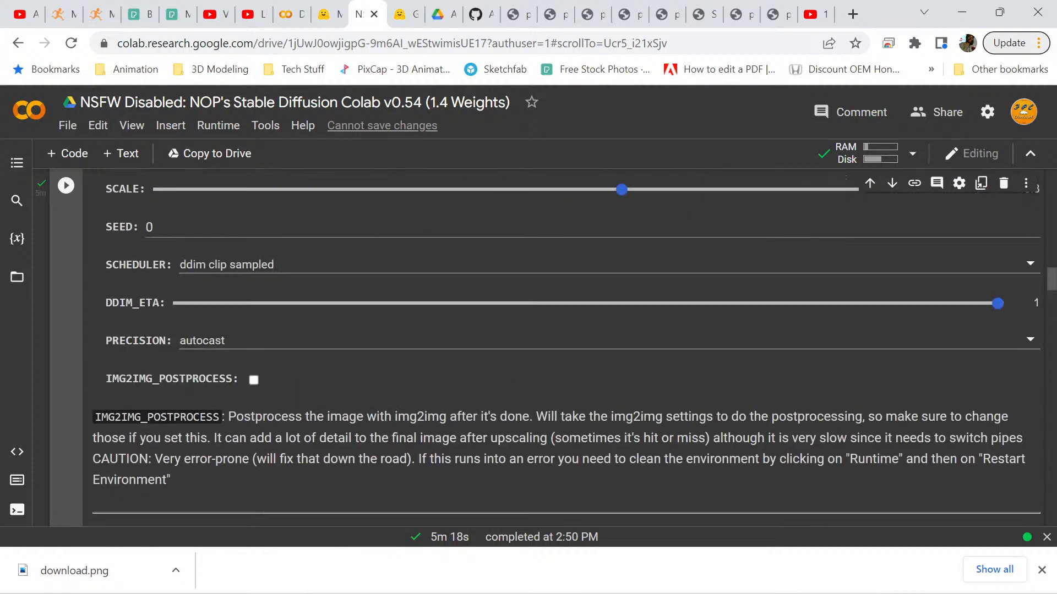
{"action": "scroll", "coordinate": [567, 347], "scroll_direction": "up", "scroll_amount": 10}
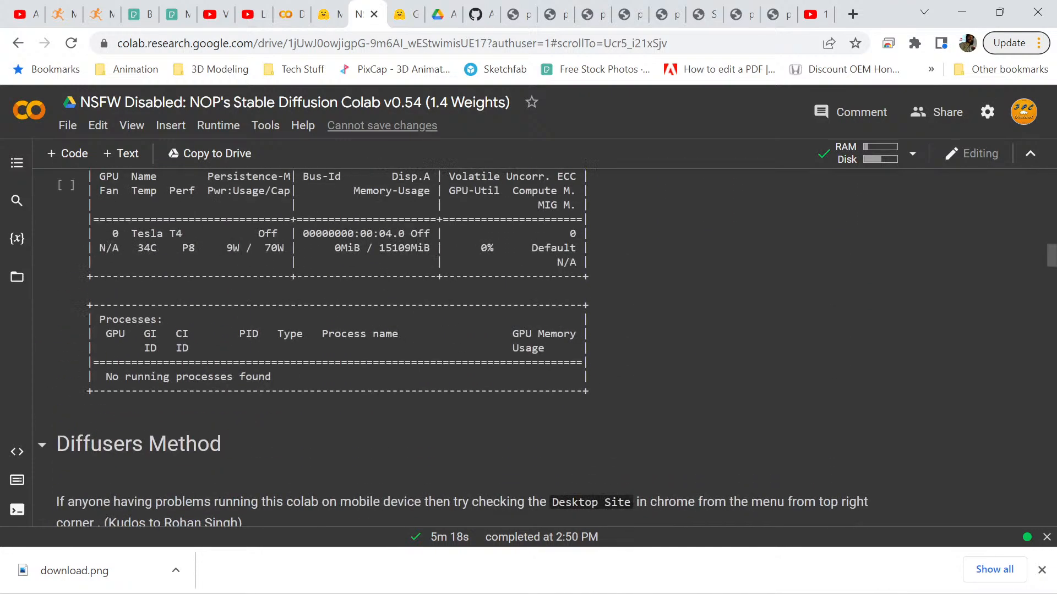
{"action": "scroll", "coordinate": [566, 346], "scroll_direction": "up", "scroll_amount": 2}
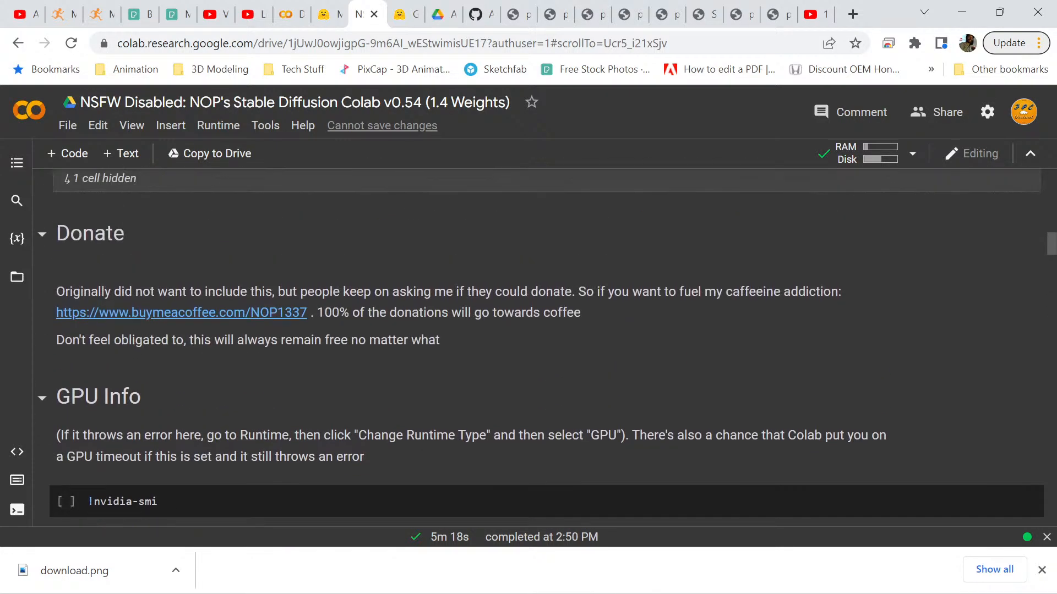
{"action": "scroll", "coordinate": [566, 346], "scroll_direction": "up", "scroll_amount": 3}
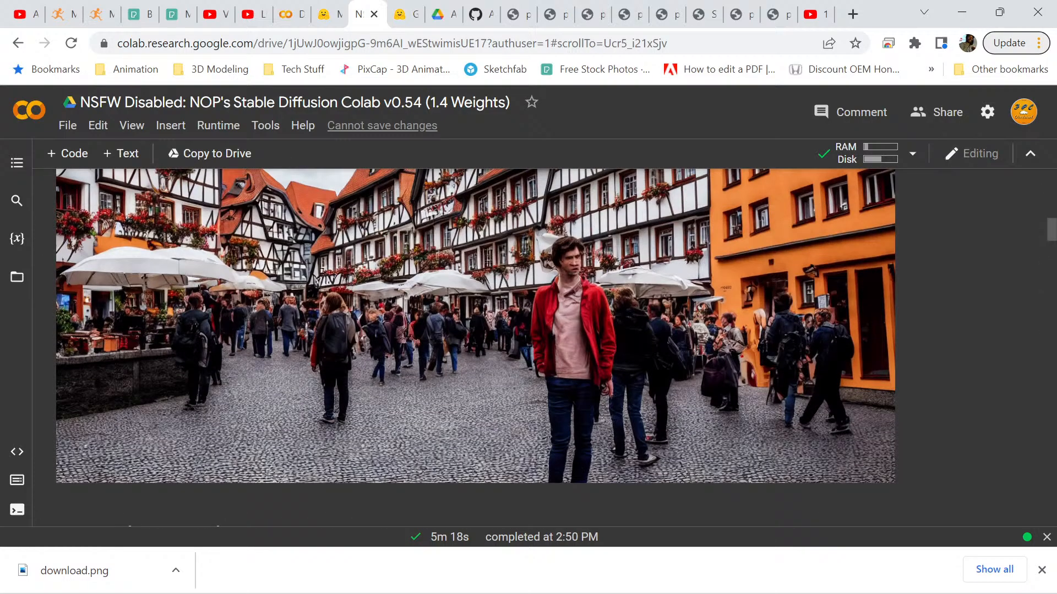
{"action": "scroll", "coordinate": [476, 346], "scroll_direction": "up", "scroll_amount": 15}
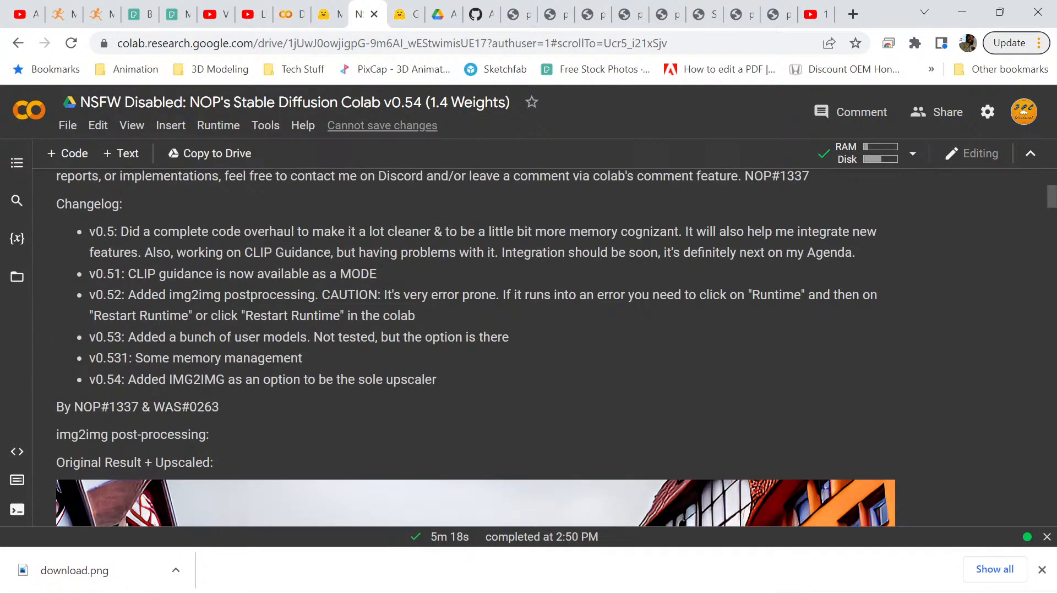
{"action": "scroll", "coordinate": [476, 347], "scroll_direction": "up", "scroll_amount": 10}
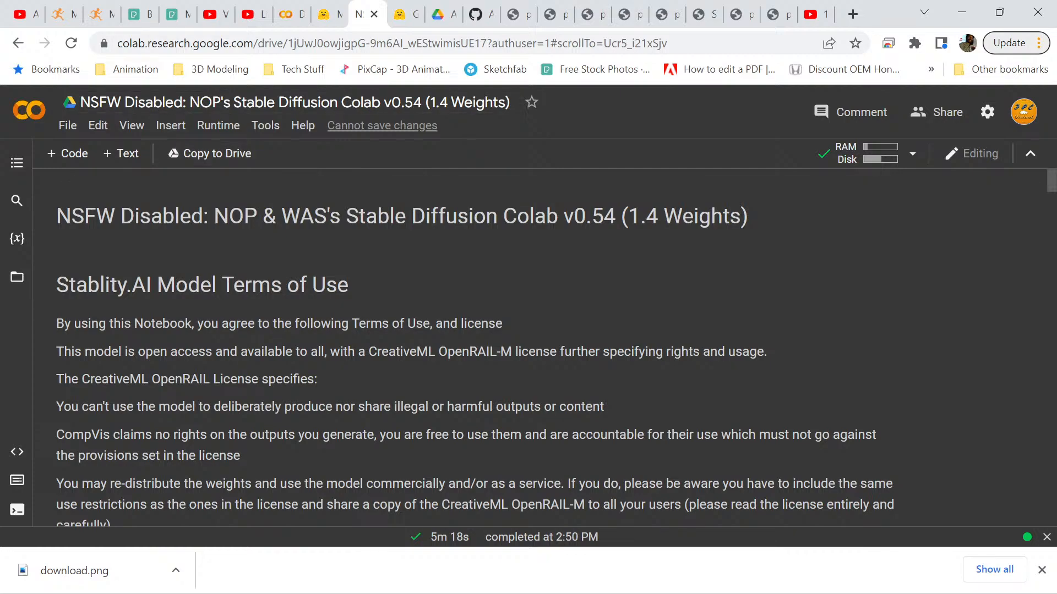
Switch to Mixamo, show its characters without the "Prayer" search filter, and browse the available character models.
{"action": "left_click", "coordinate": [59, 15]}
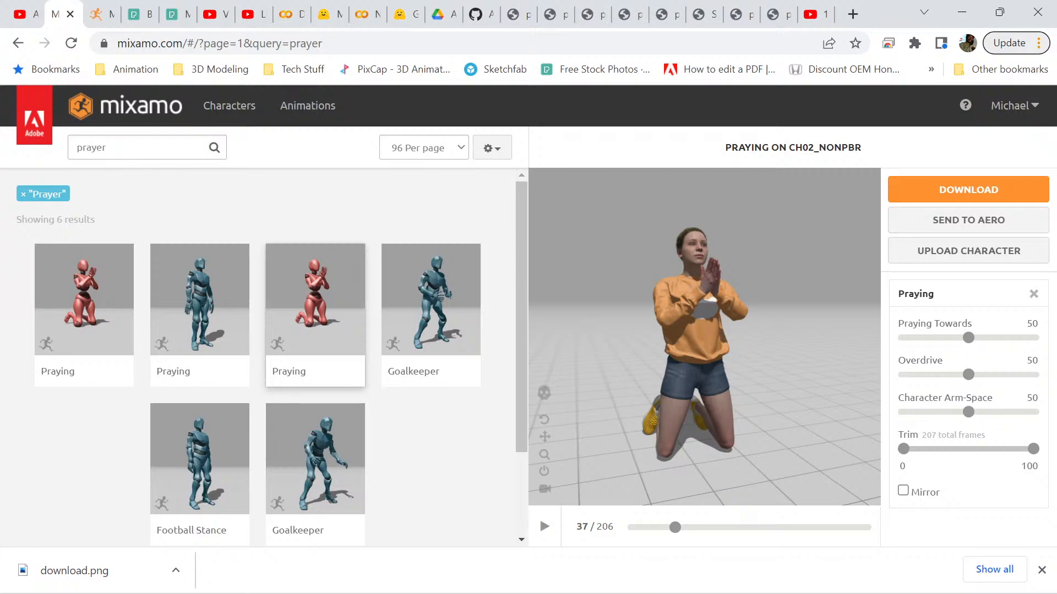
{"action": "left_click", "coordinate": [229, 106]}
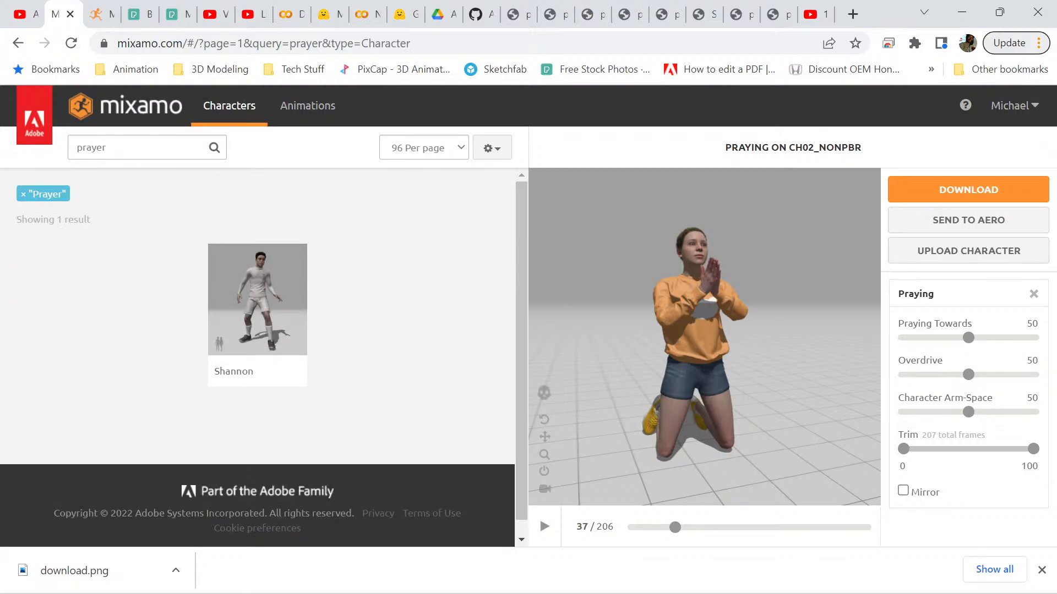
{"action": "left_click", "coordinate": [23, 193]}
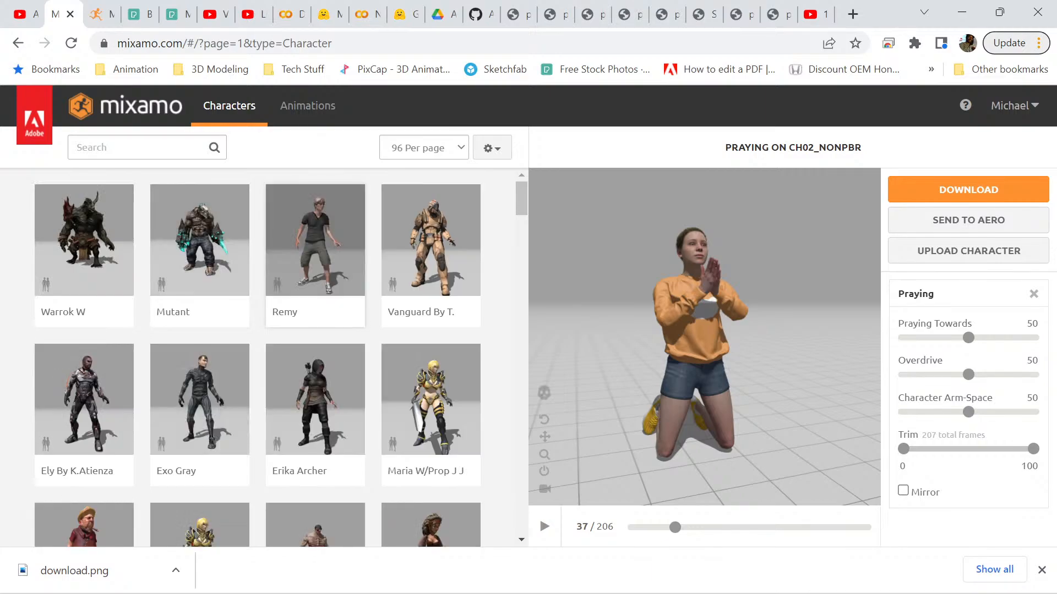
{"action": "scroll", "coordinate": [258, 358], "scroll_direction": "down", "scroll_amount": 20}
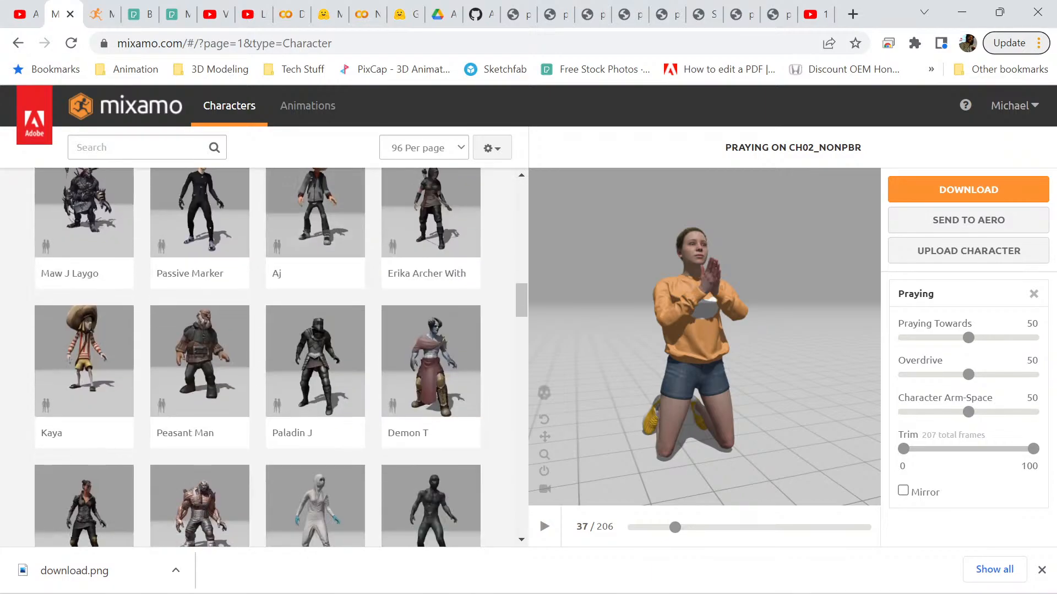
{"action": "scroll", "coordinate": [315, 341], "scroll_direction": "down", "scroll_amount": 15}
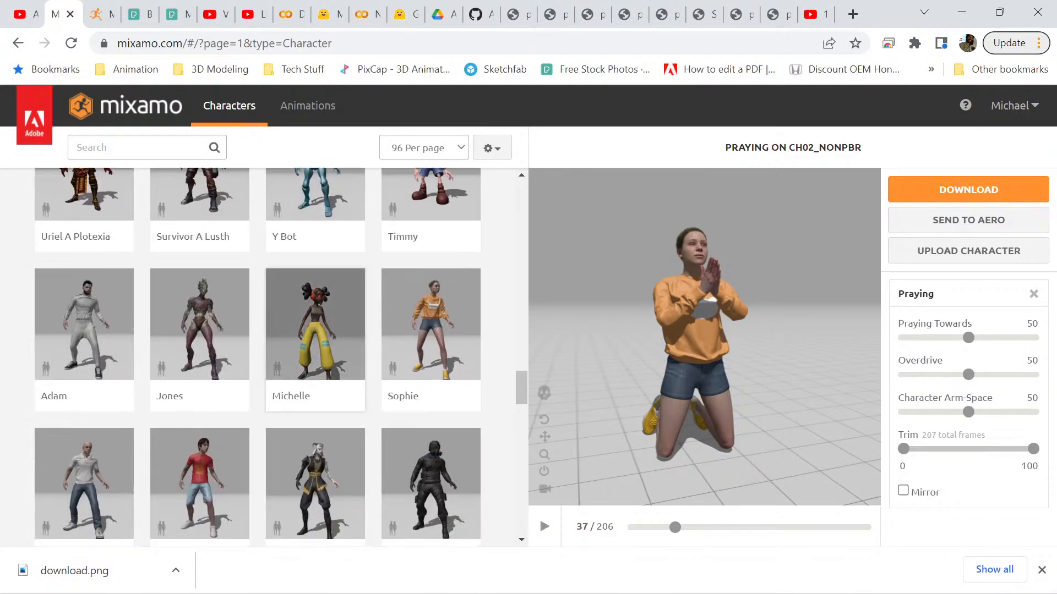
{"action": "scroll", "coordinate": [315, 341], "scroll_direction": "down", "scroll_amount": 15}
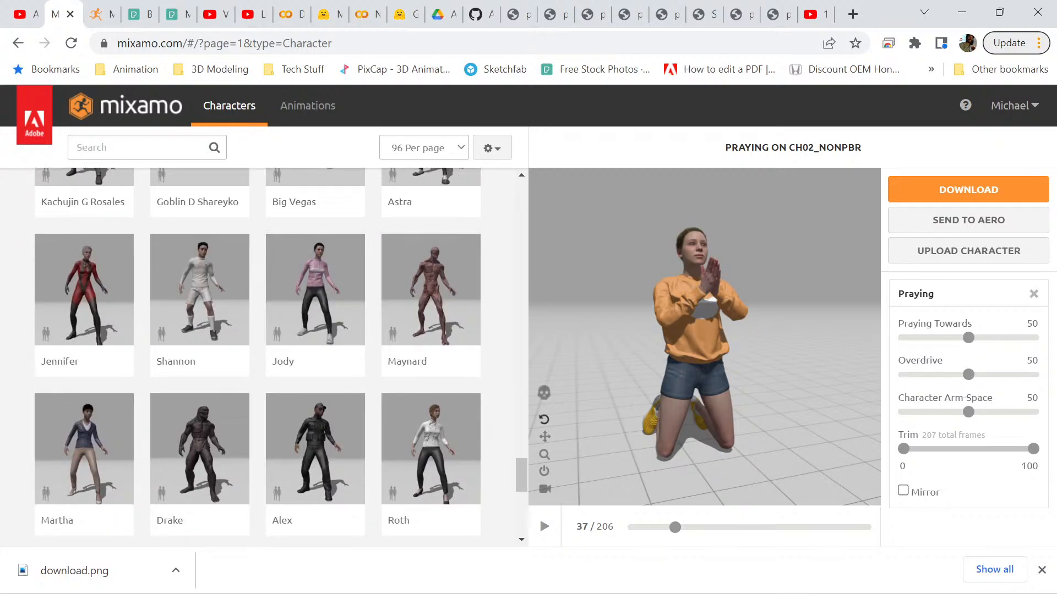
Switch to the download image in Paint, examine the robot figure from head to legs at reduced zoom, and minimize Paint.
{"action": "mouse_move", "coordinate": [701, 582]}
{"action": "left_click", "coordinate": [362, 14]}
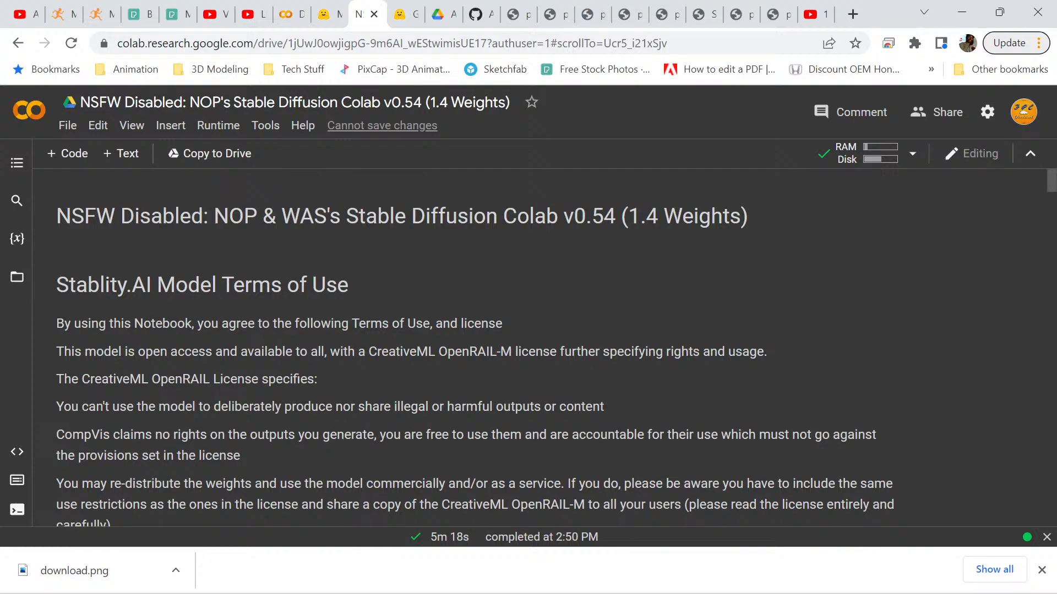
{"action": "scroll", "coordinate": [473, 347], "scroll_direction": "down", "scroll_amount": 3}
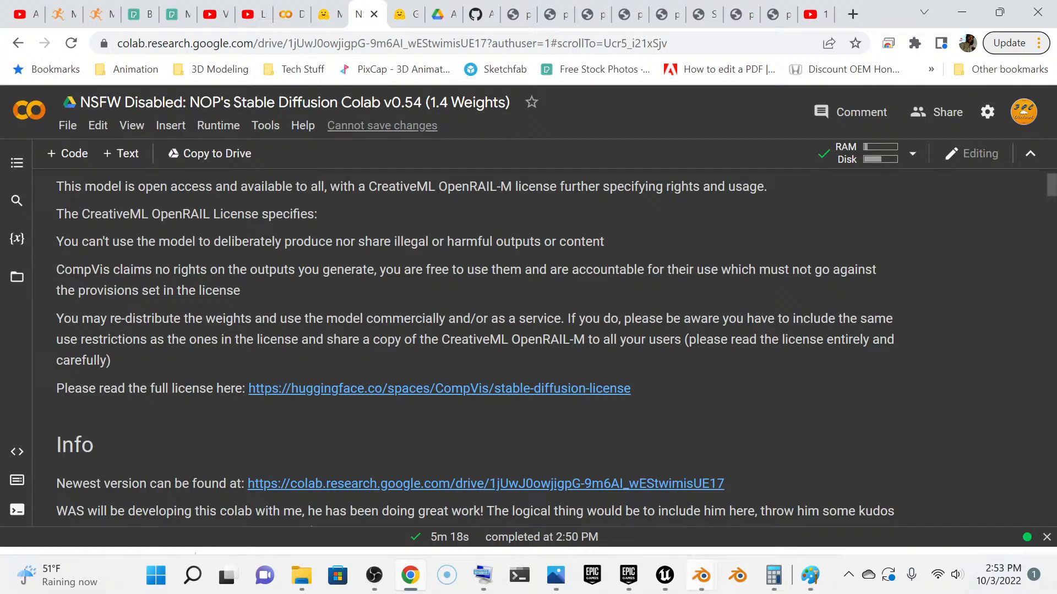
{"action": "mouse_move", "coordinate": [809, 576]}
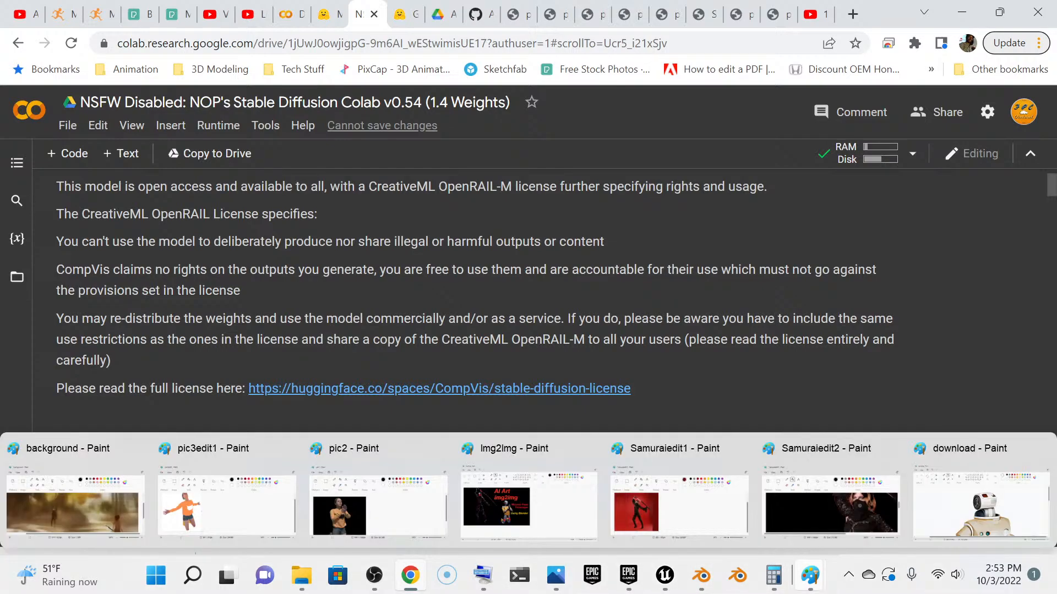
{"action": "left_click", "coordinate": [980, 503]}
{"action": "scroll", "coordinate": [488, 246], "scroll_direction": "down", "scroll_amount": 5}
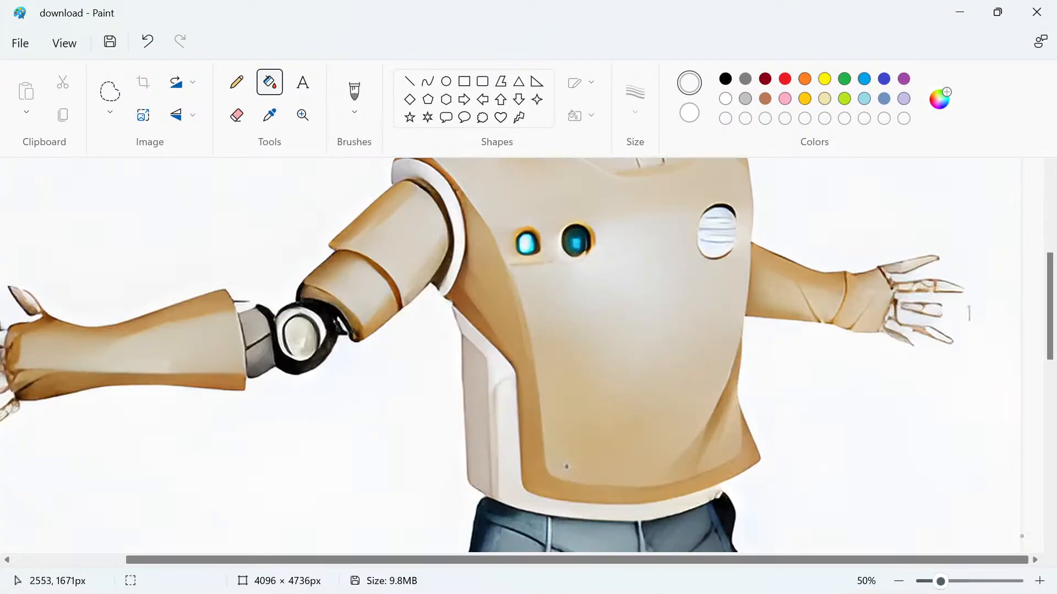
{"action": "scroll", "coordinate": [603, 343], "scroll_direction": "up", "scroll_amount": 2}
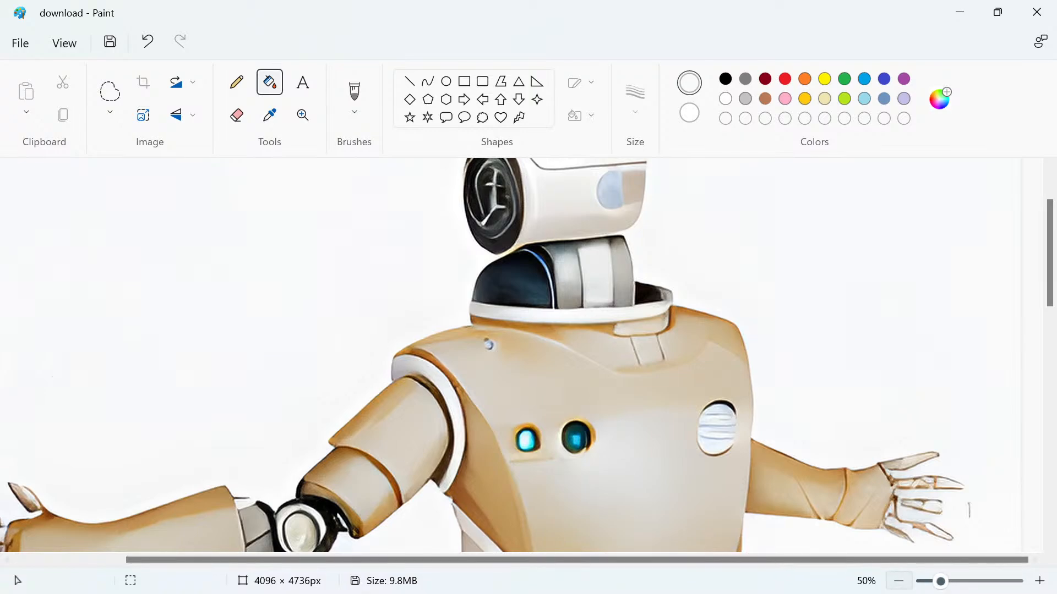
{"action": "left_click", "coordinate": [899, 581]}
{"action": "scroll", "coordinate": [439, 386], "scroll_direction": "down", "scroll_amount": 4}
{"action": "scroll", "coordinate": [438, 385], "scroll_direction": "up", "scroll_amount": 5}
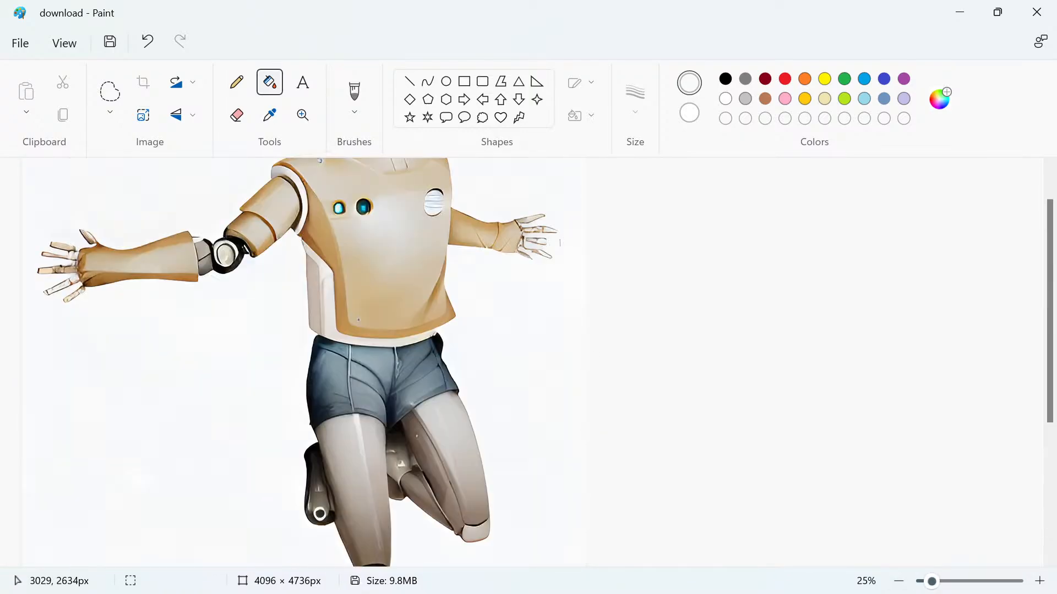
{"action": "scroll", "coordinate": [770, 496], "scroll_direction": "down", "scroll_amount": 4}
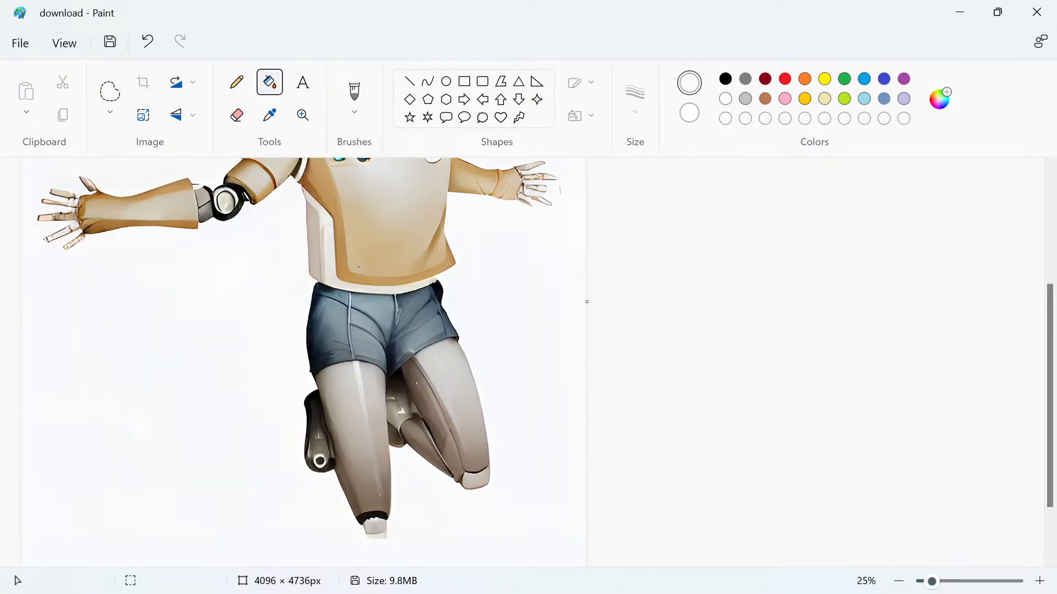
{"action": "left_click", "coordinate": [899, 581]}
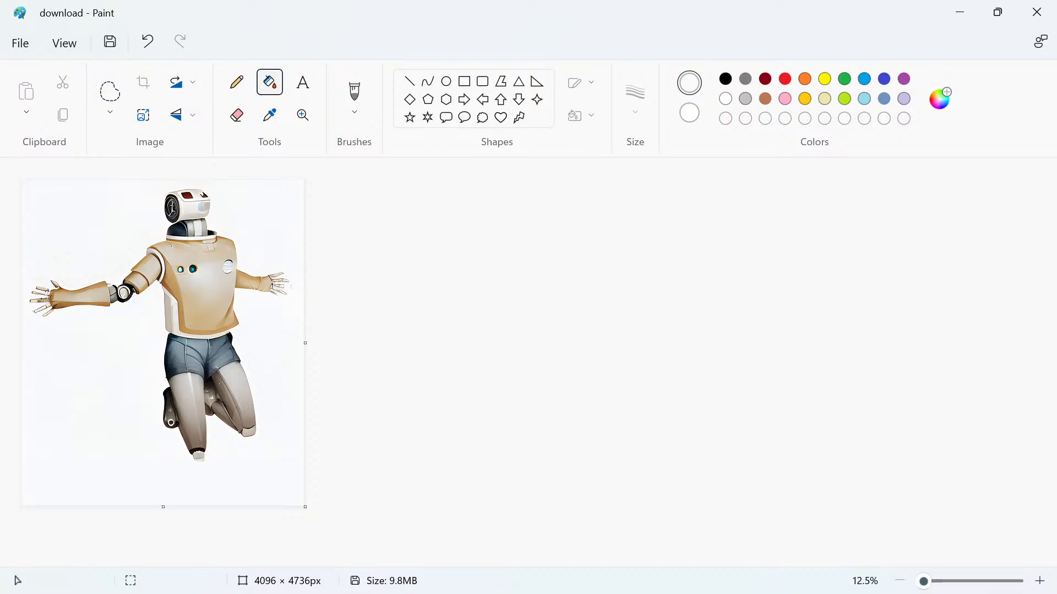
{"action": "left_click", "coordinate": [1039, 580]}
{"action": "scroll", "coordinate": [522, 435], "scroll_direction": "down", "scroll_amount": 5}
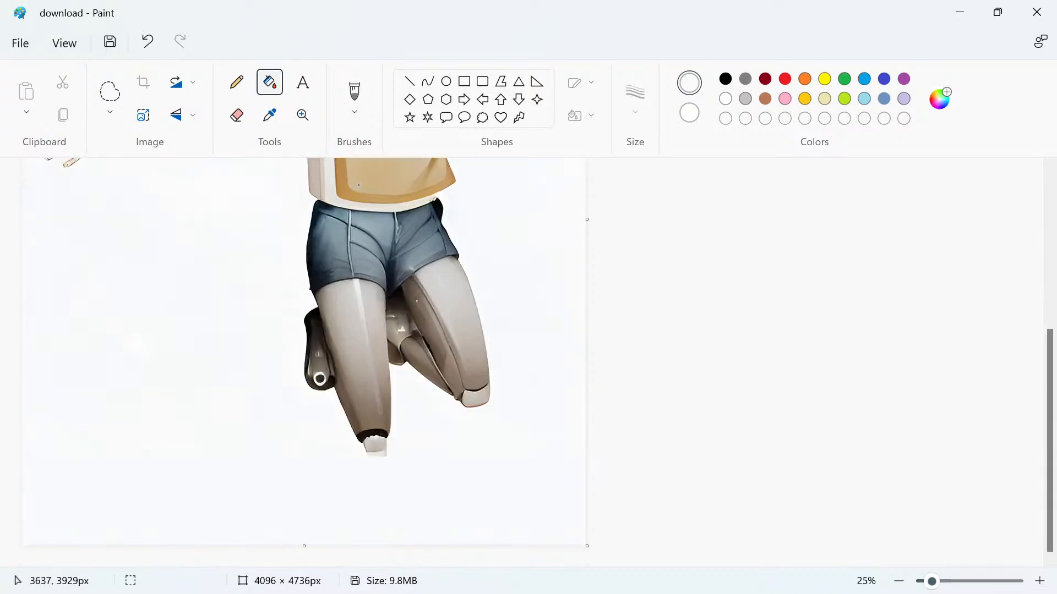
{"action": "scroll", "coordinate": [304, 358], "scroll_direction": "up", "scroll_amount": 5}
{"action": "scroll", "coordinate": [303, 358], "scroll_direction": "down", "scroll_amount": 4}
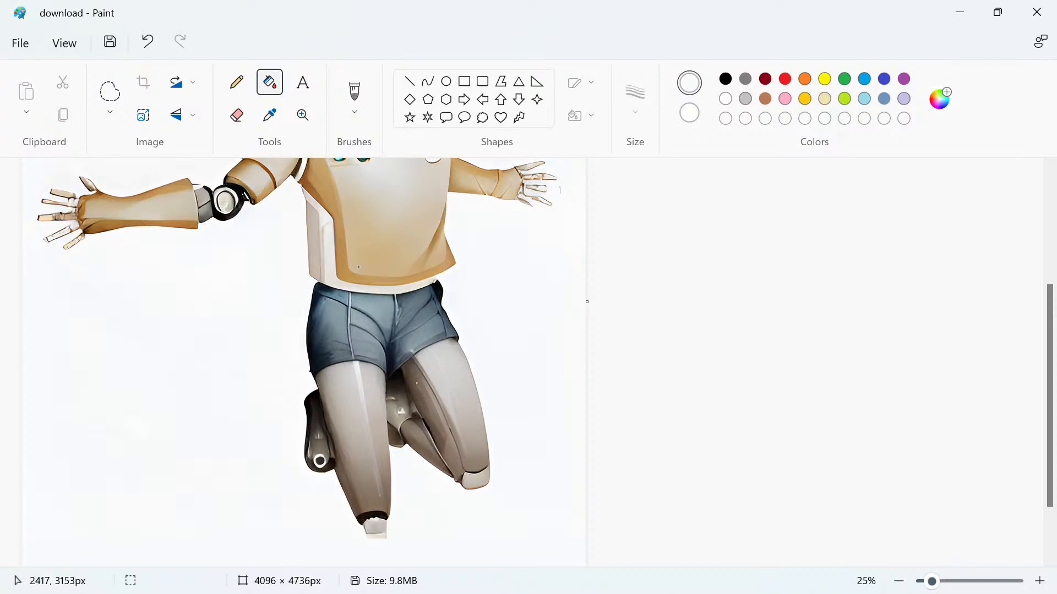
{"action": "scroll", "coordinate": [383, 259], "scroll_direction": "up", "scroll_amount": 4}
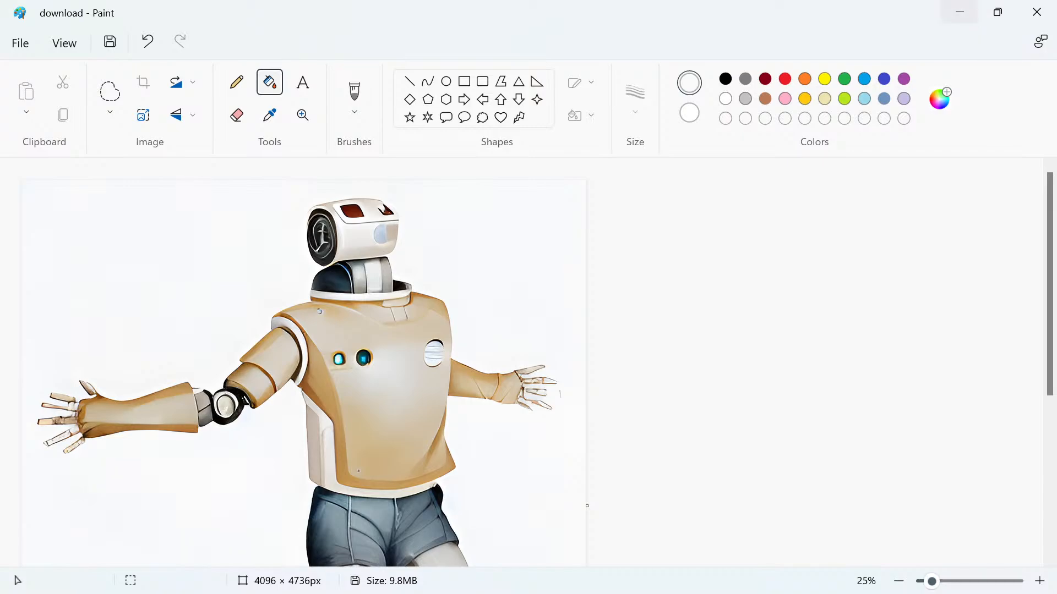
{"action": "left_click", "coordinate": [959, 13]}
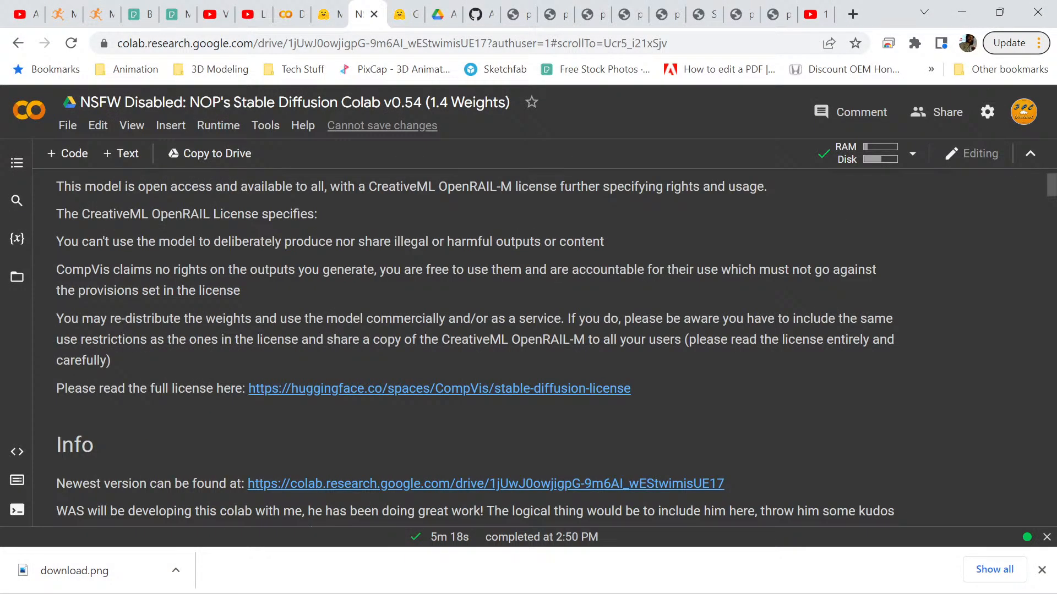
Examine the notebook's sample images and the GPU Info section with its !nvidia-smi cell and output.
{"action": "scroll", "coordinate": [475, 347], "scroll_direction": "down", "scroll_amount": 15}
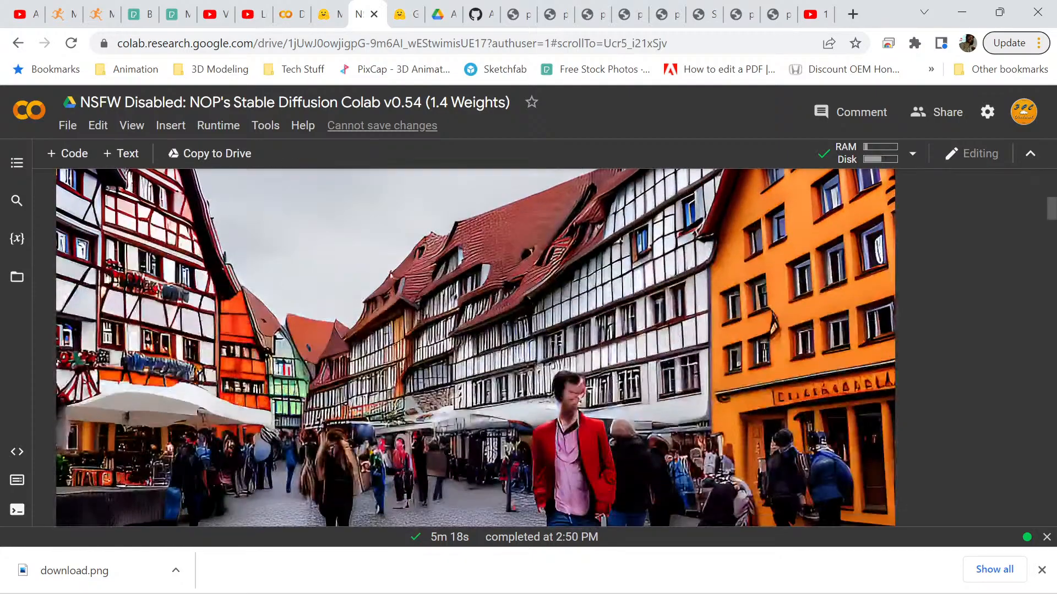
{"action": "scroll", "coordinate": [475, 347], "scroll_direction": "down", "scroll_amount": 10}
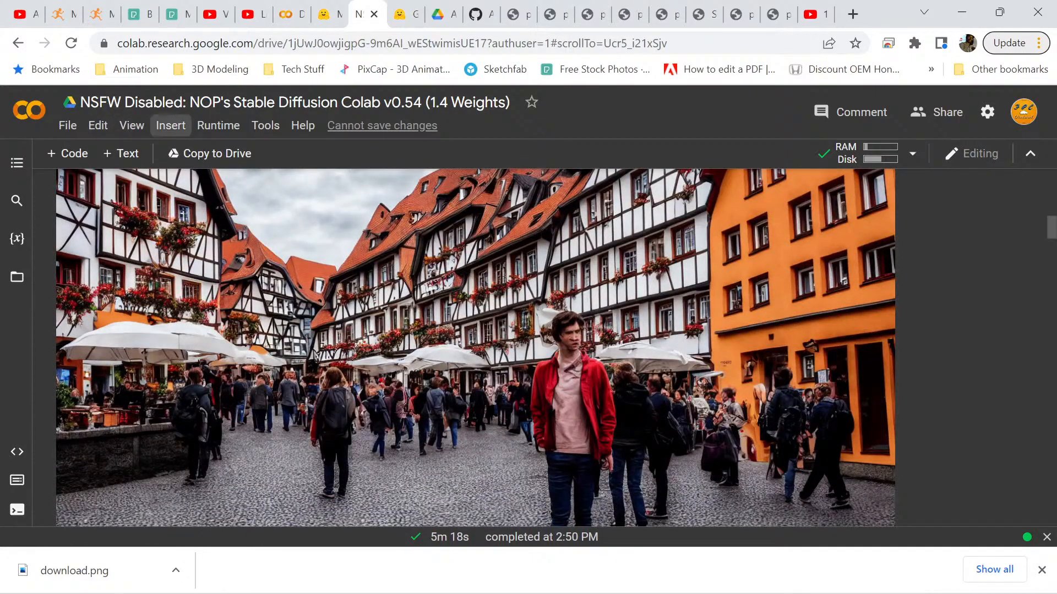
{"action": "scroll", "coordinate": [547, 348], "scroll_direction": "down", "scroll_amount": 5}
{"action": "scroll", "coordinate": [528, 347], "scroll_direction": "down", "scroll_amount": 5}
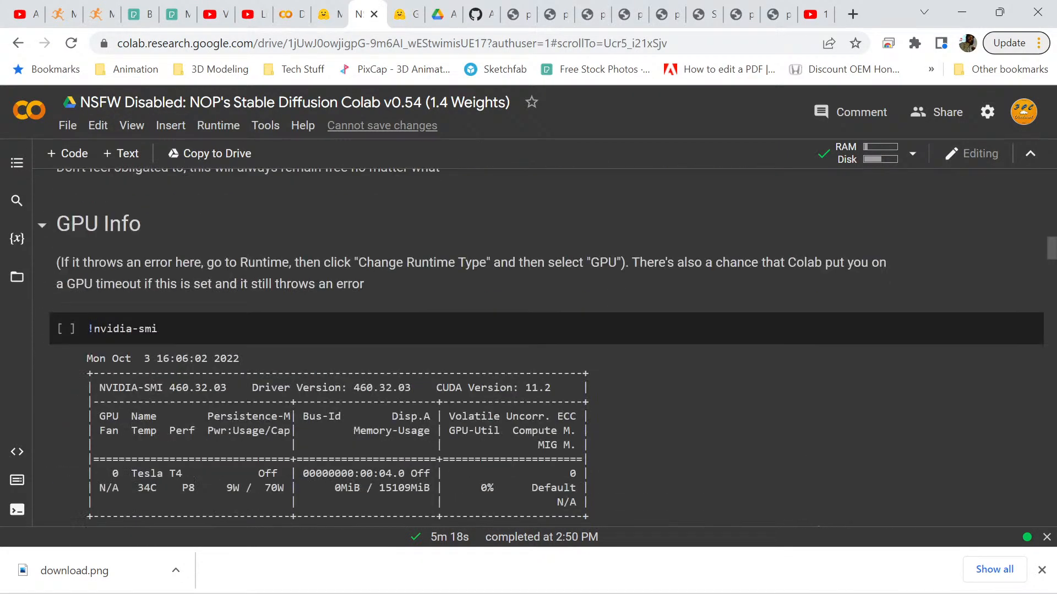
{"action": "scroll", "coordinate": [528, 347], "scroll_direction": "down", "scroll_amount": 2}
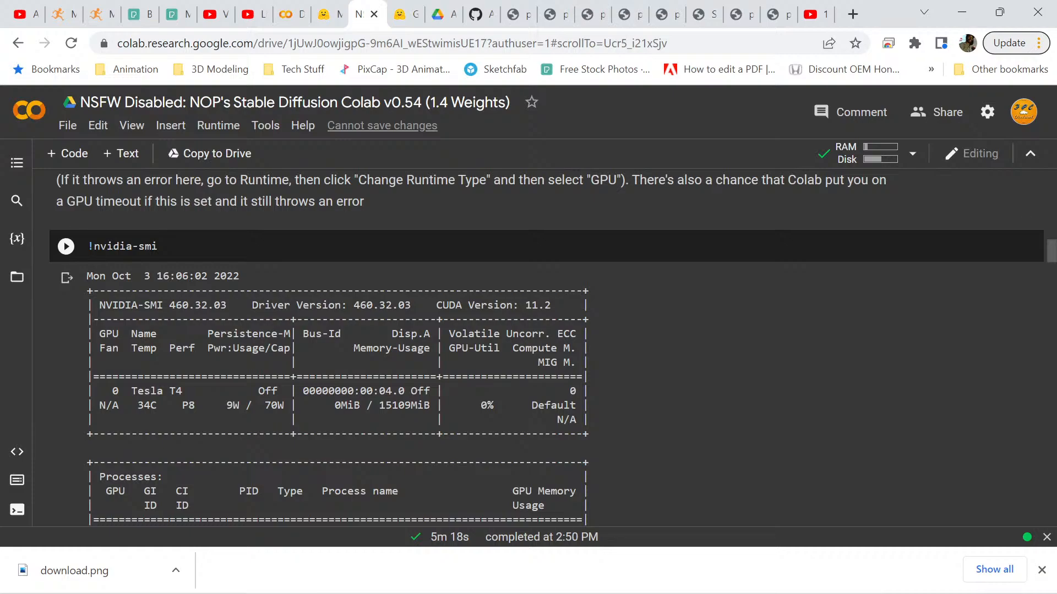
{"action": "scroll", "coordinate": [528, 347], "scroll_direction": "up", "scroll_amount": 3}
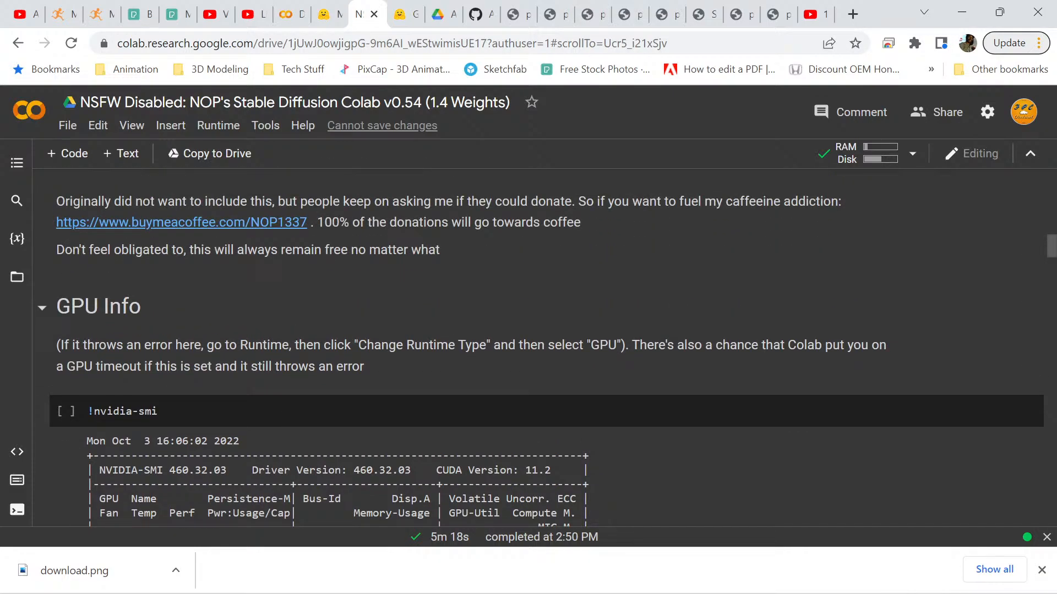
Examine the GPU Info output, then return to the notebook's beginning and read the title, terms of use and info text.
{"action": "scroll", "coordinate": [529, 347], "scroll_direction": "down", "scroll_amount": 4}
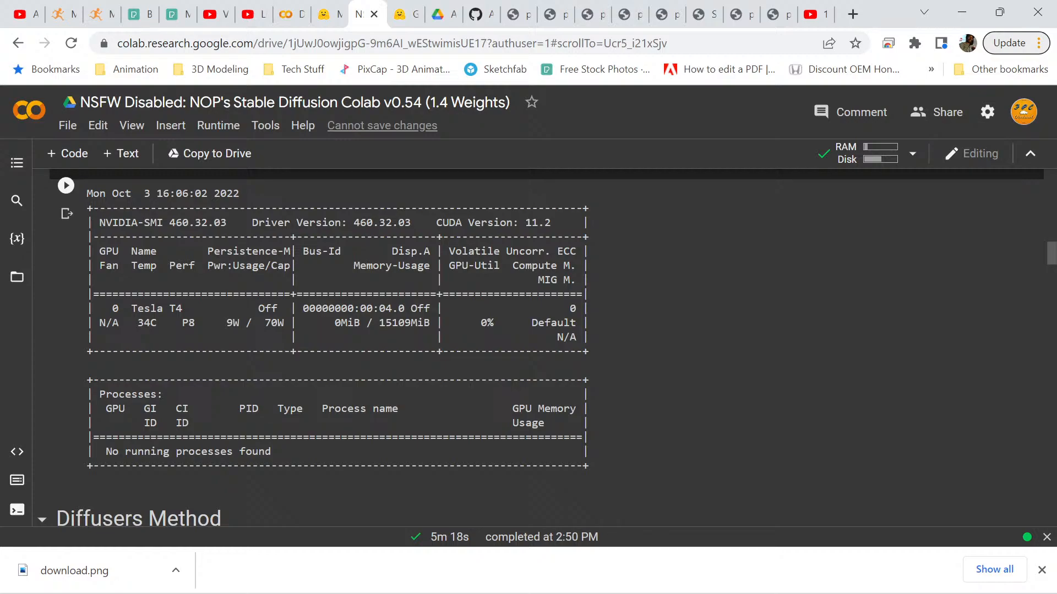
{"action": "scroll", "coordinate": [529, 347], "scroll_direction": "up", "scroll_amount": 2}
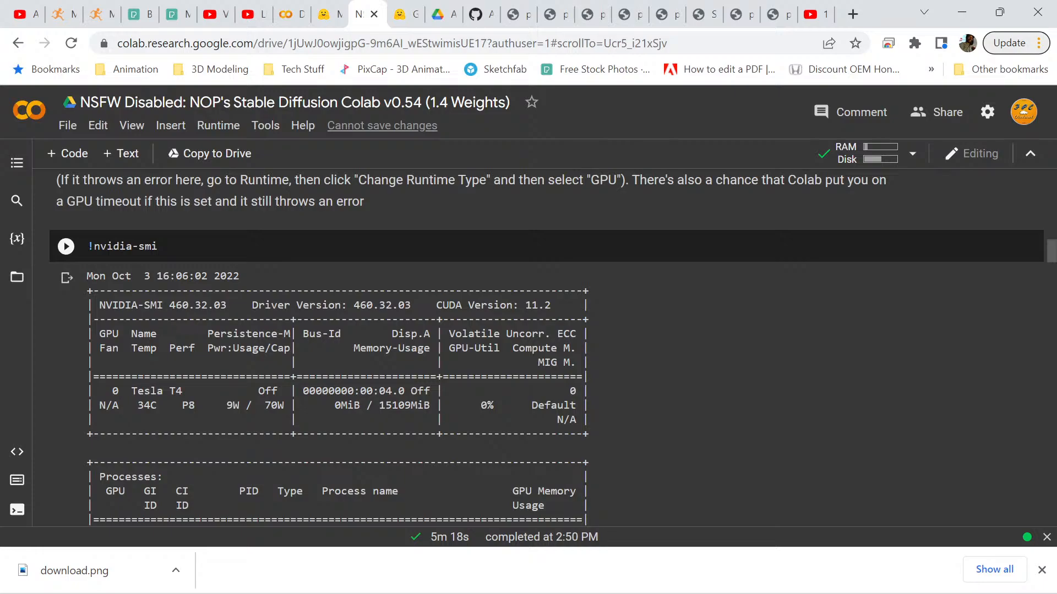
{"action": "scroll", "coordinate": [528, 347], "scroll_direction": "up", "scroll_amount": 10}
{"action": "scroll", "coordinate": [528, 347], "scroll_direction": "up", "scroll_amount": 15}
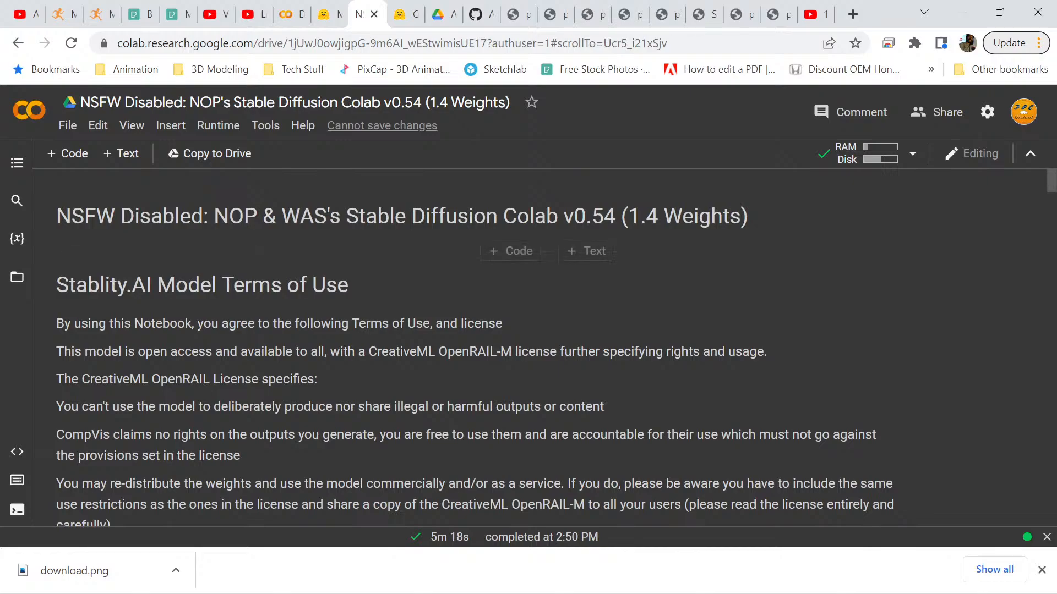
{"action": "scroll", "coordinate": [528, 347], "scroll_direction": "down", "scroll_amount": 12}
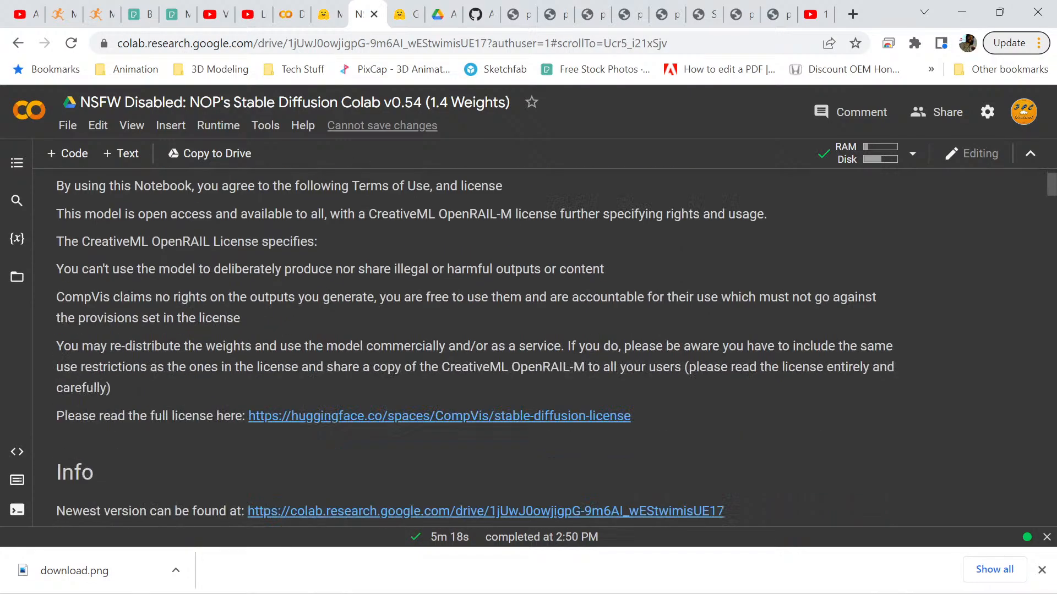
{"action": "scroll", "coordinate": [529, 346], "scroll_direction": "up", "scroll_amount": 10}
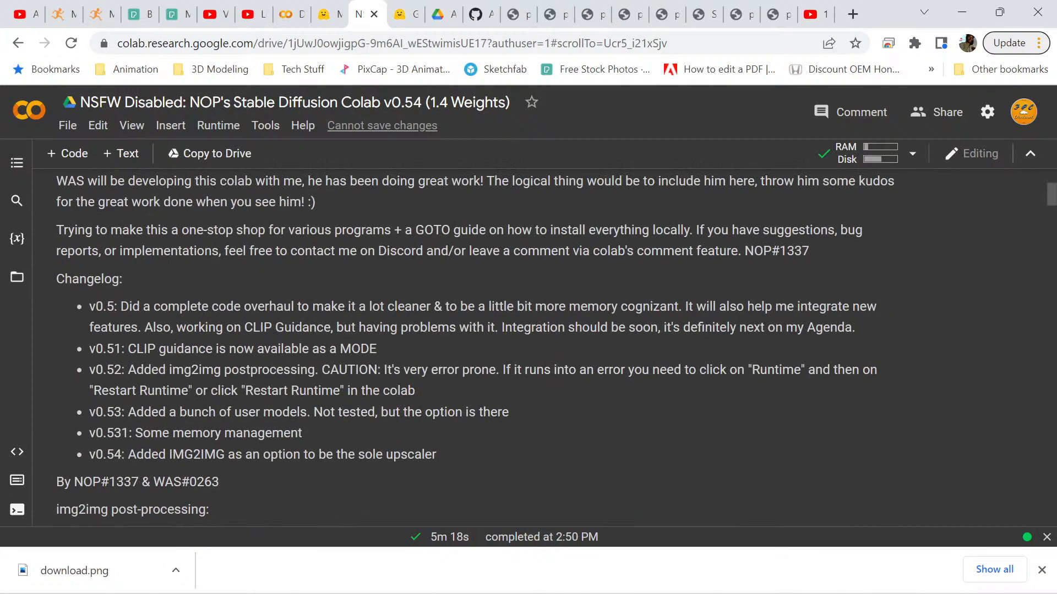
Read the changelog, compare the img2img post-processing sample images, and look over the sections down to Donate.
{"action": "scroll", "coordinate": [528, 347], "scroll_direction": "down", "scroll_amount": 12}
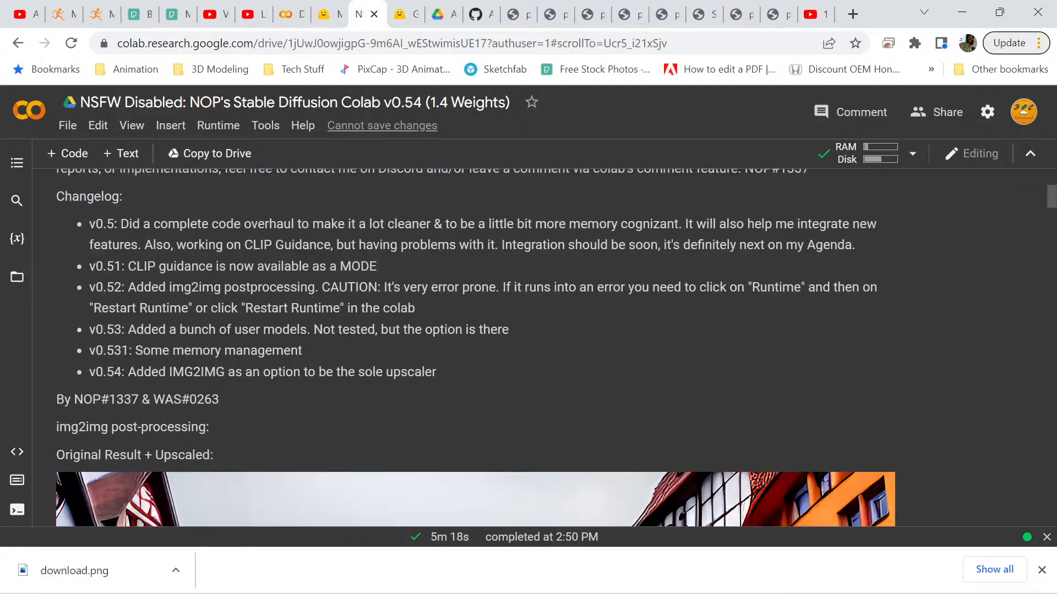
{"action": "scroll", "coordinate": [528, 346], "scroll_direction": "down", "scroll_amount": 3}
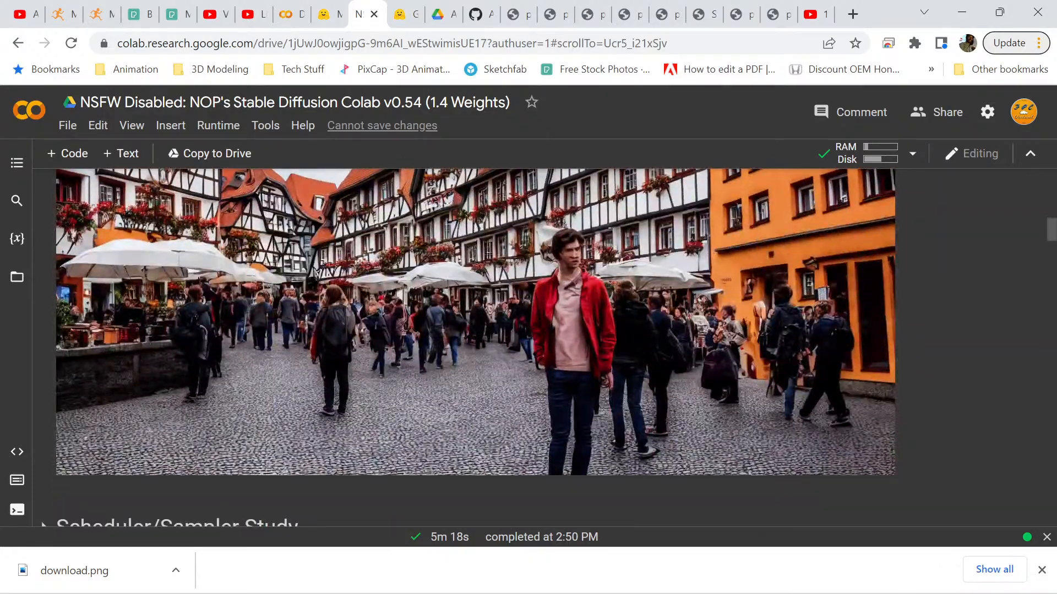
{"action": "scroll", "coordinate": [529, 347], "scroll_direction": "up", "scroll_amount": 8}
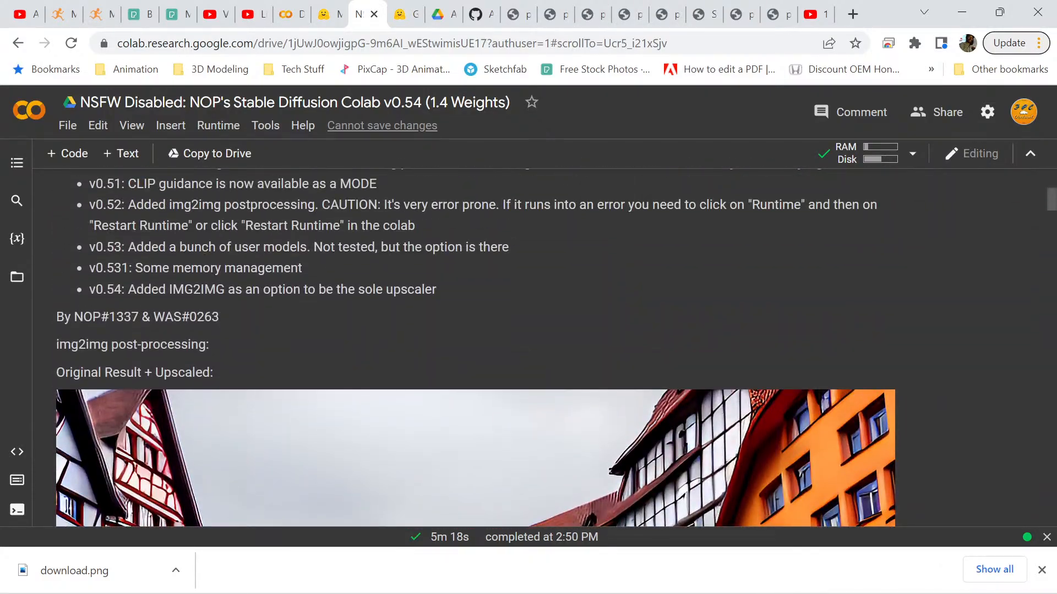
{"action": "scroll", "coordinate": [528, 346], "scroll_direction": "down", "scroll_amount": 4}
{"action": "scroll", "coordinate": [476, 346], "scroll_direction": "down", "scroll_amount": 4}
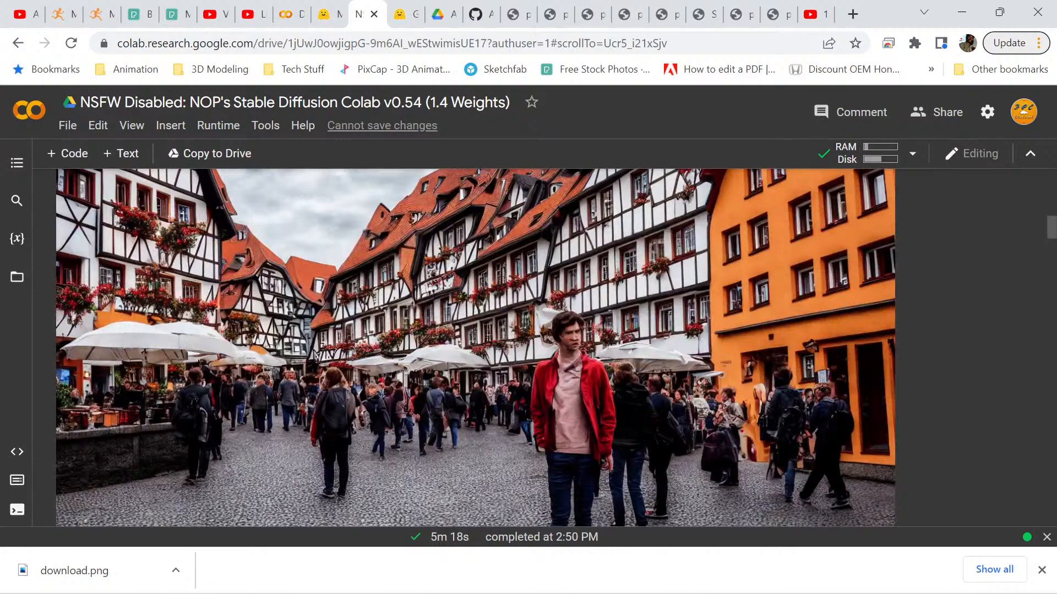
{"action": "scroll", "coordinate": [49, 379], "scroll_direction": "down", "scroll_amount": 5}
{"action": "scroll", "coordinate": [49, 379], "scroll_direction": "down", "scroll_amount": 2}
{"action": "scroll", "coordinate": [48, 379], "scroll_direction": "up", "scroll_amount": 1}
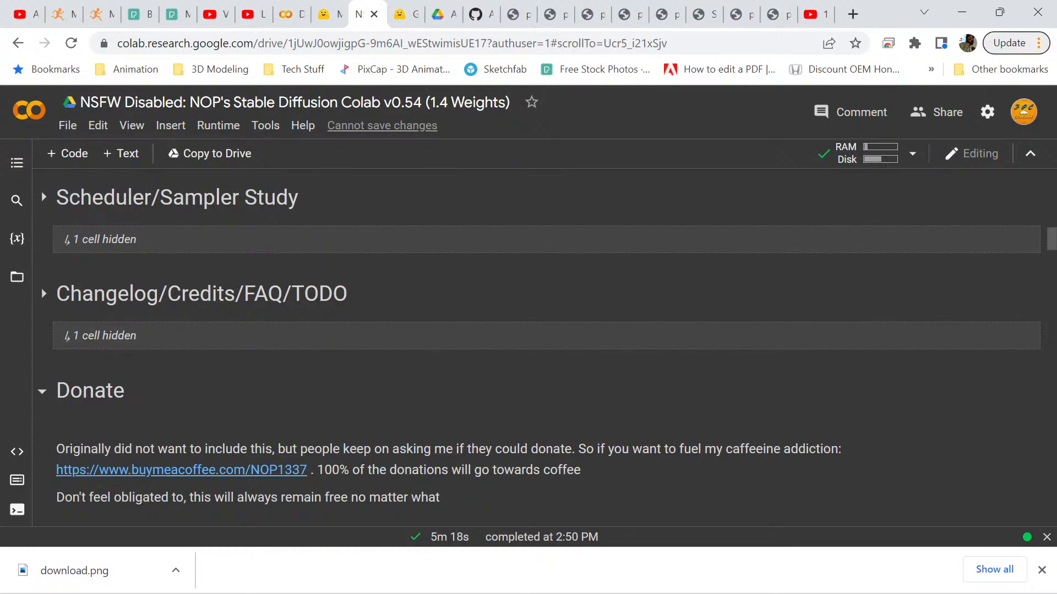
{"action": "scroll", "coordinate": [539, 347], "scroll_direction": "down", "scroll_amount": 3}
{"action": "scroll", "coordinate": [539, 347], "scroll_direction": "up", "scroll_amount": 6}
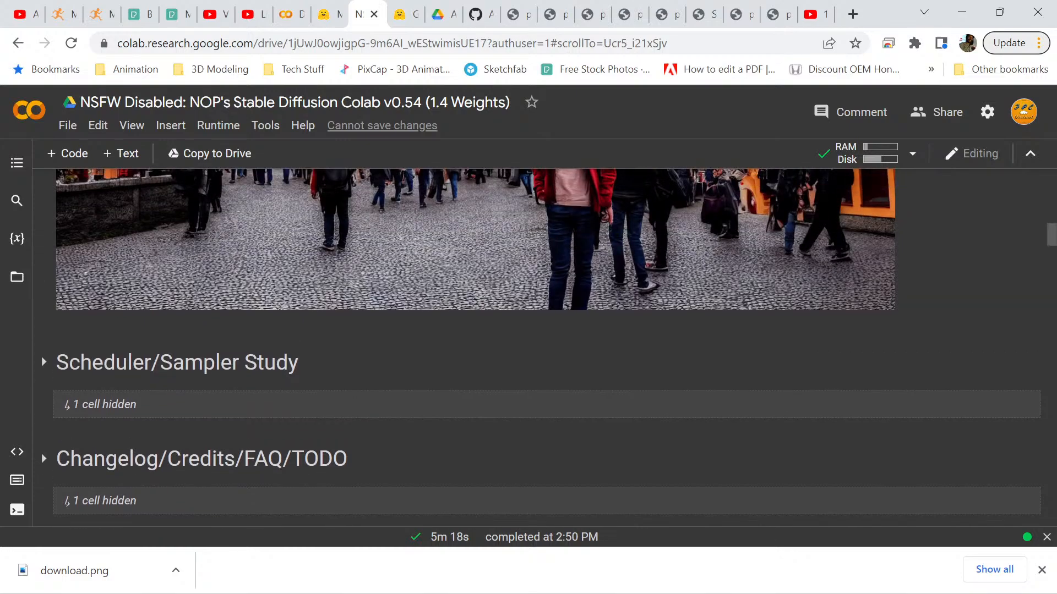
Expand the hidden Scheduler/Sampler Study cell and examine its portrait comparisons from KLMS through DDIM 1.0.
{"action": "left_click", "coordinate": [104, 405]}
{"action": "scroll", "coordinate": [104, 405], "scroll_direction": "down", "scroll_amount": 17}
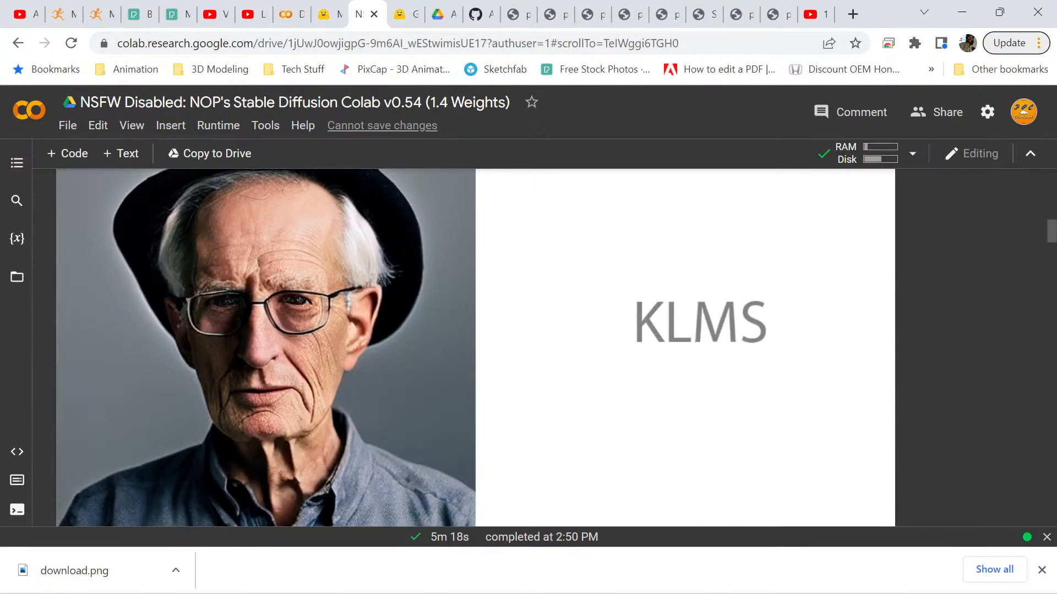
{"action": "scroll", "coordinate": [475, 347], "scroll_direction": "down", "scroll_amount": 9}
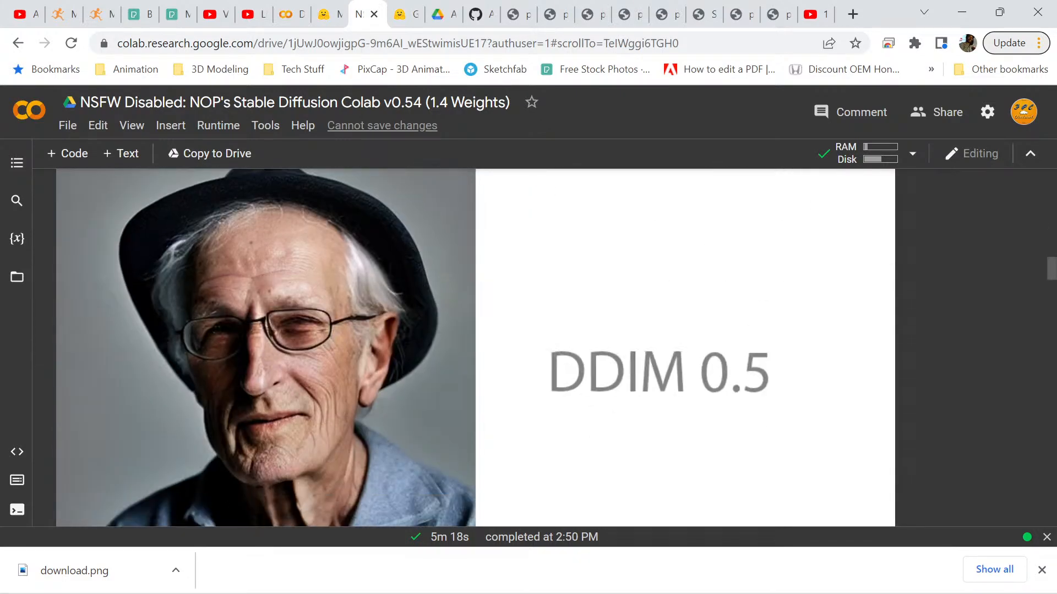
{"action": "scroll", "coordinate": [475, 347], "scroll_direction": "down", "scroll_amount": 9}
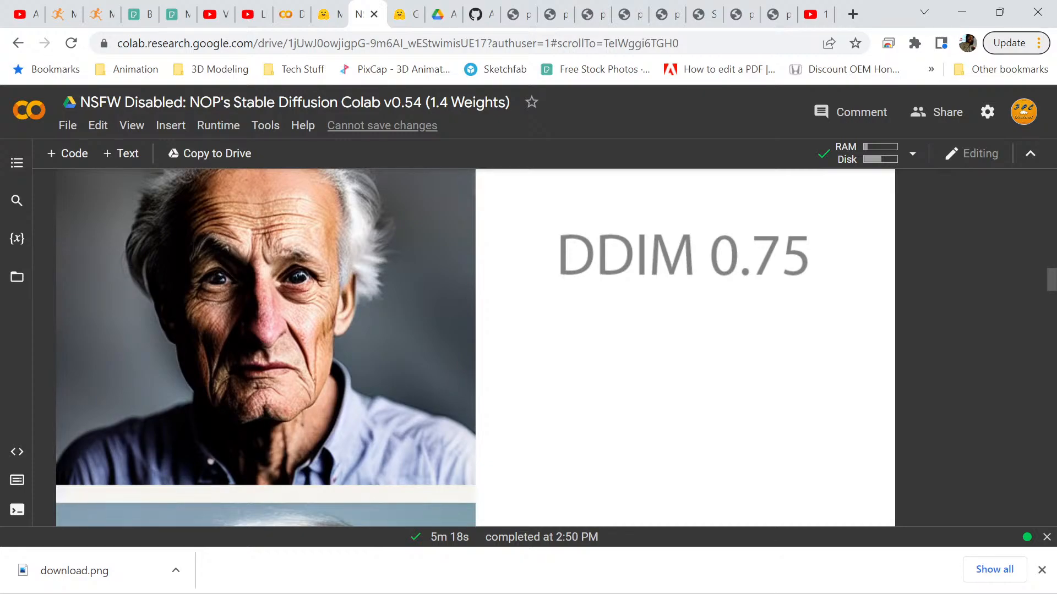
{"action": "scroll", "coordinate": [545, 347], "scroll_direction": "down", "scroll_amount": 12}
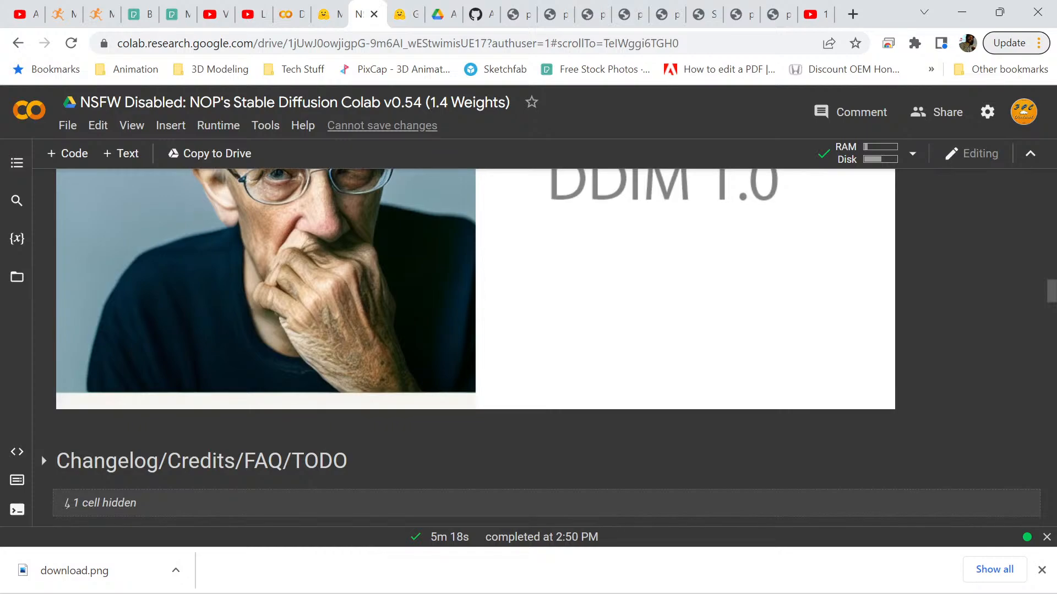
{"action": "scroll", "coordinate": [476, 347], "scroll_direction": "up", "scroll_amount": 3}
Run the !nvidia-smi cell in the GPU Info section.
{"action": "scroll", "coordinate": [545, 275], "scroll_direction": "down", "scroll_amount": 11}
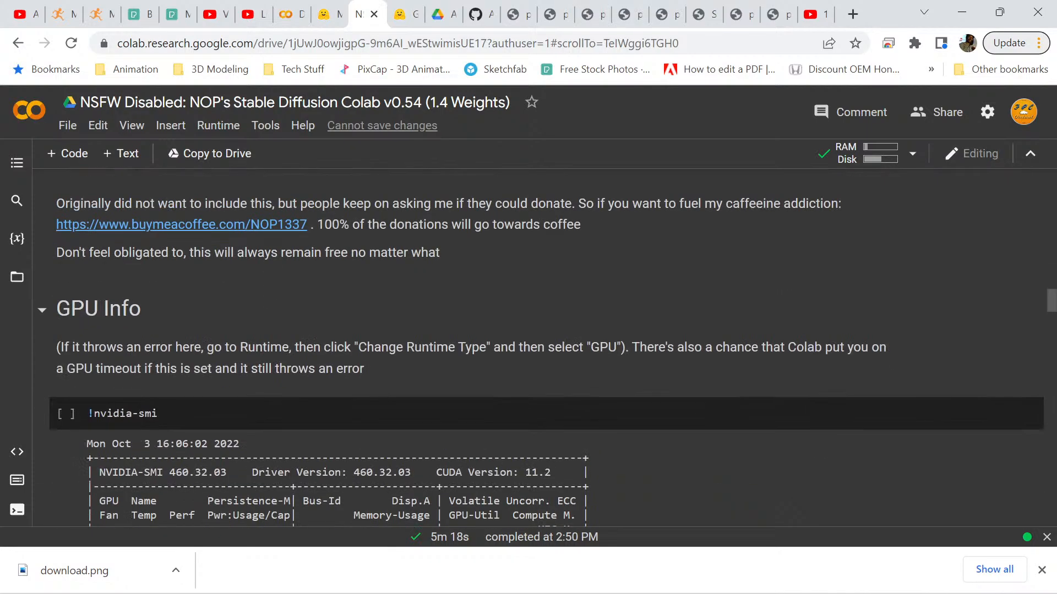
{"action": "scroll", "coordinate": [545, 275], "scroll_direction": "down", "scroll_amount": 3}
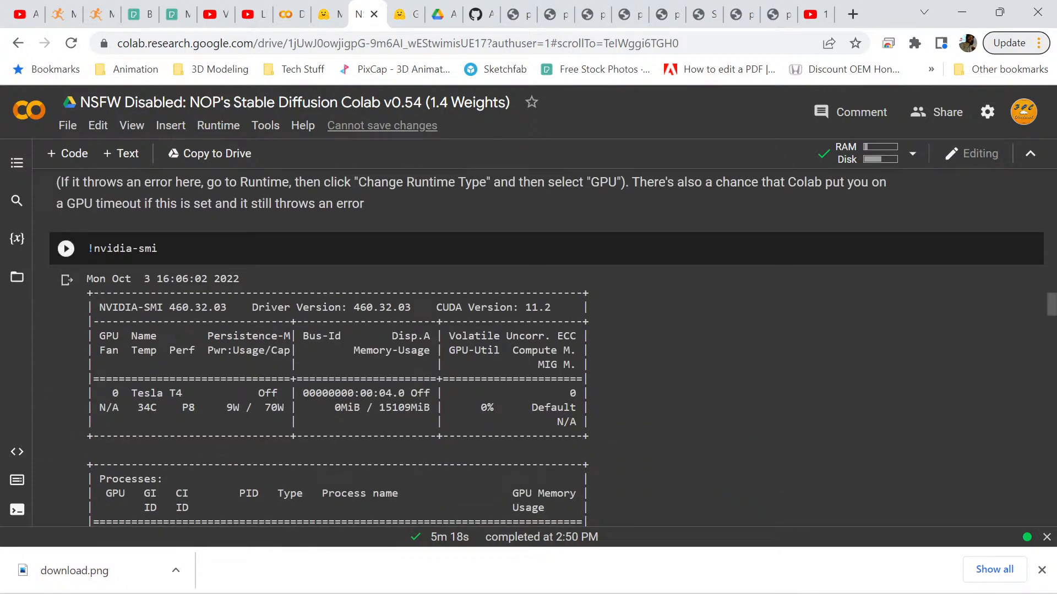
{"action": "scroll", "coordinate": [545, 331], "scroll_direction": "down", "scroll_amount": 2}
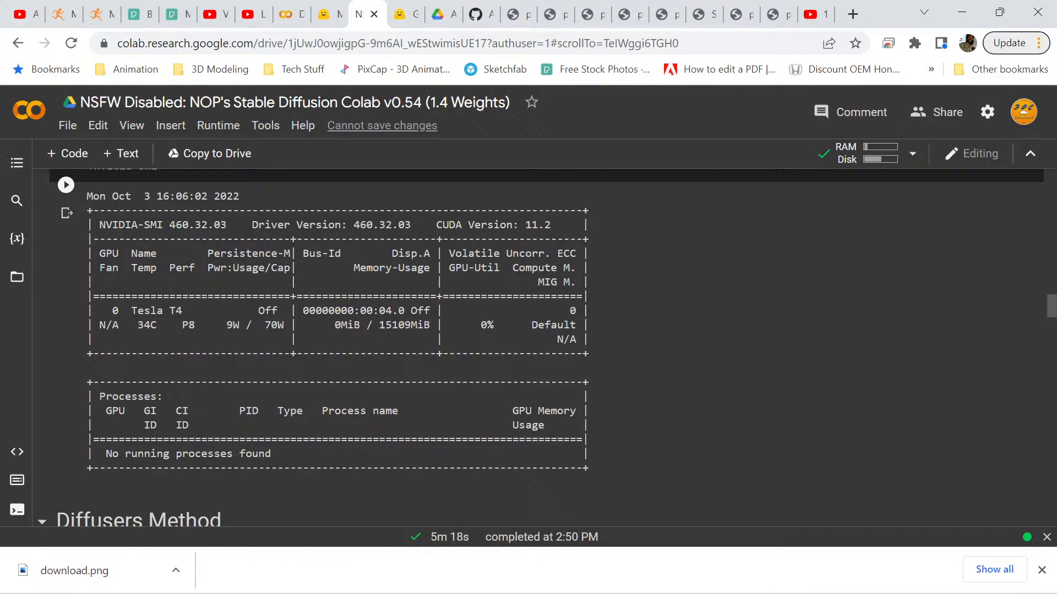
{"action": "left_click", "coordinate": [66, 185]}
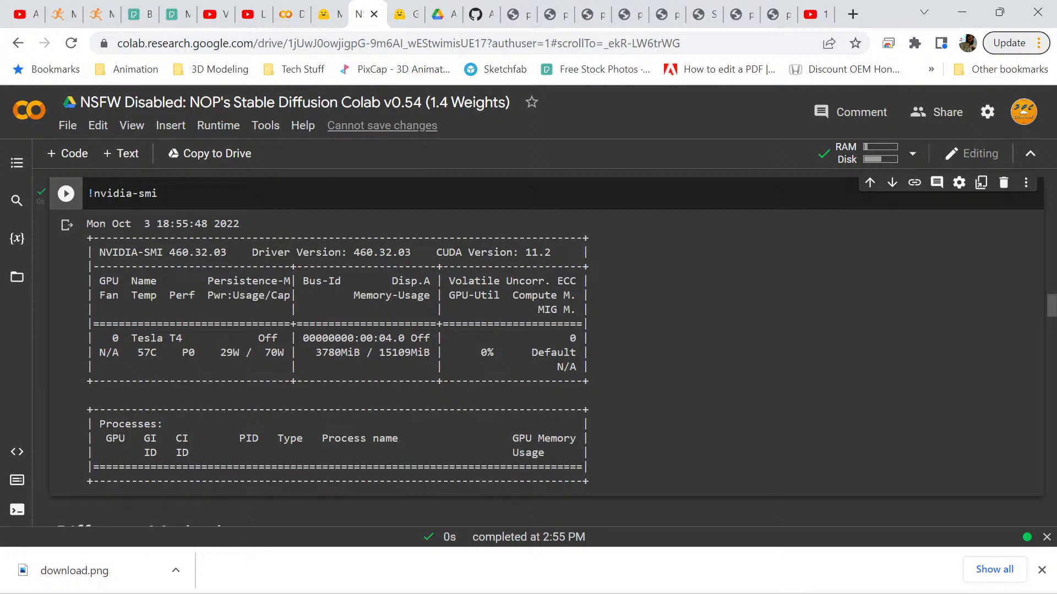
Review the Diffusers Method notes, switch the Render Images mode to PROMPT, and set it back to IMG2IMG.
{"action": "scroll", "coordinate": [529, 347], "scroll_direction": "down", "scroll_amount": 3}
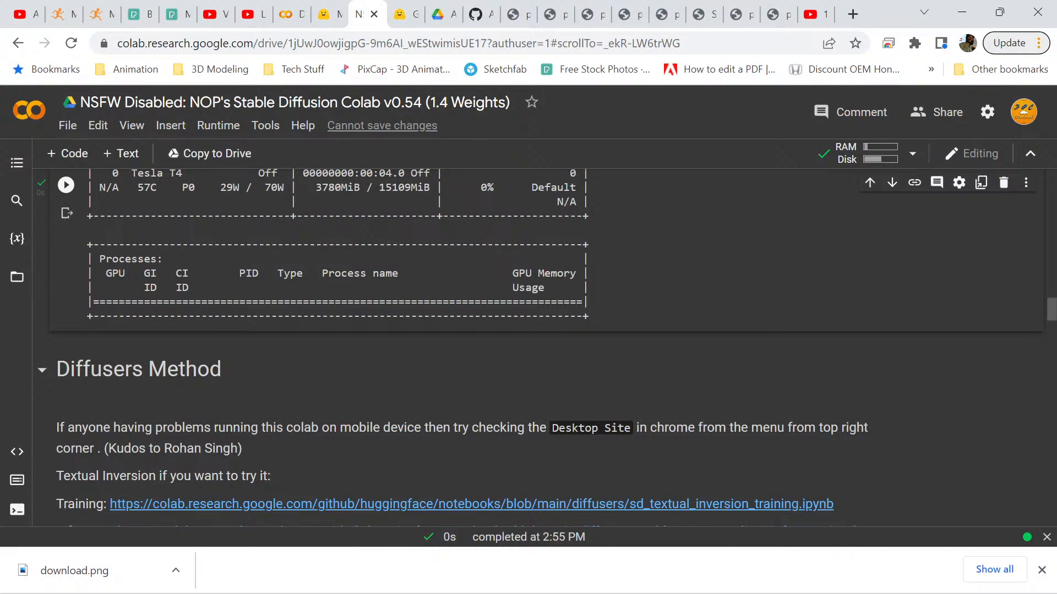
{"action": "scroll", "coordinate": [528, 347], "scroll_direction": "down", "scroll_amount": 3}
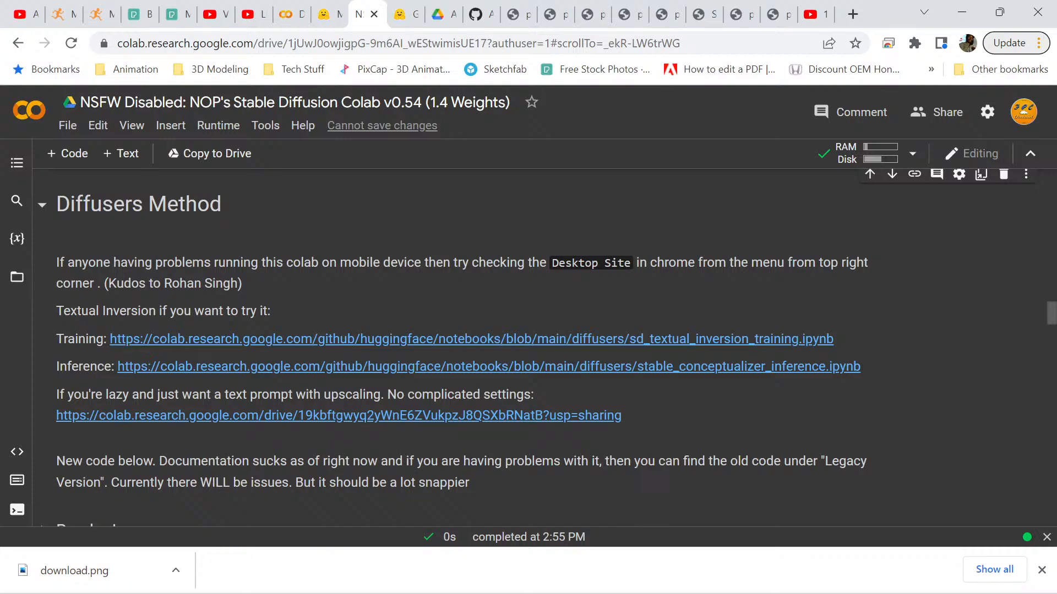
{"action": "scroll", "coordinate": [528, 347], "scroll_direction": "down", "scroll_amount": 5}
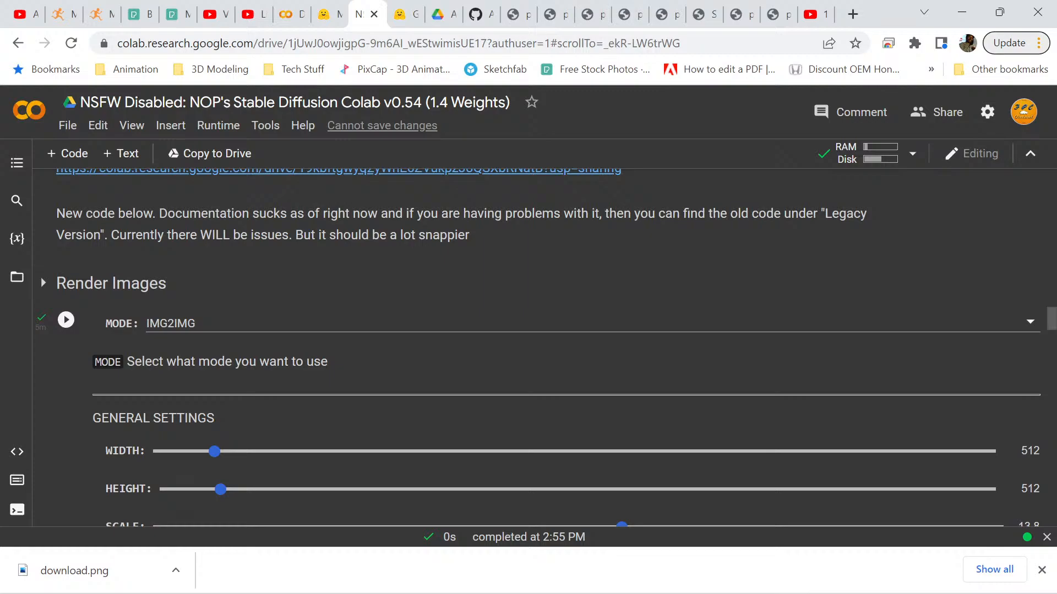
{"action": "left_click", "coordinate": [220, 323]}
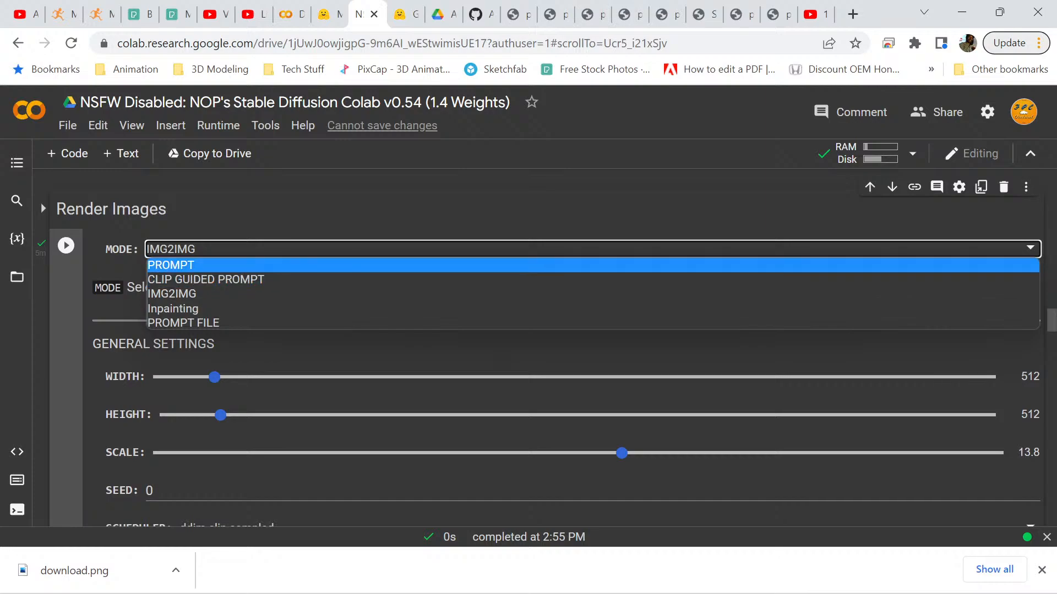
{"action": "left_click", "coordinate": [187, 265]}
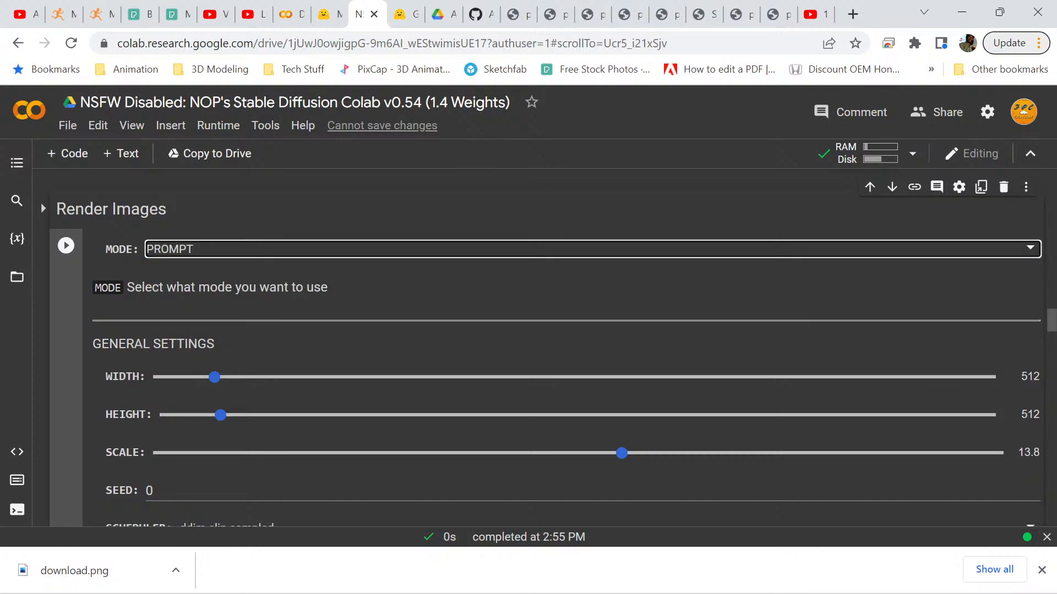
{"action": "left_click", "coordinate": [220, 250]}
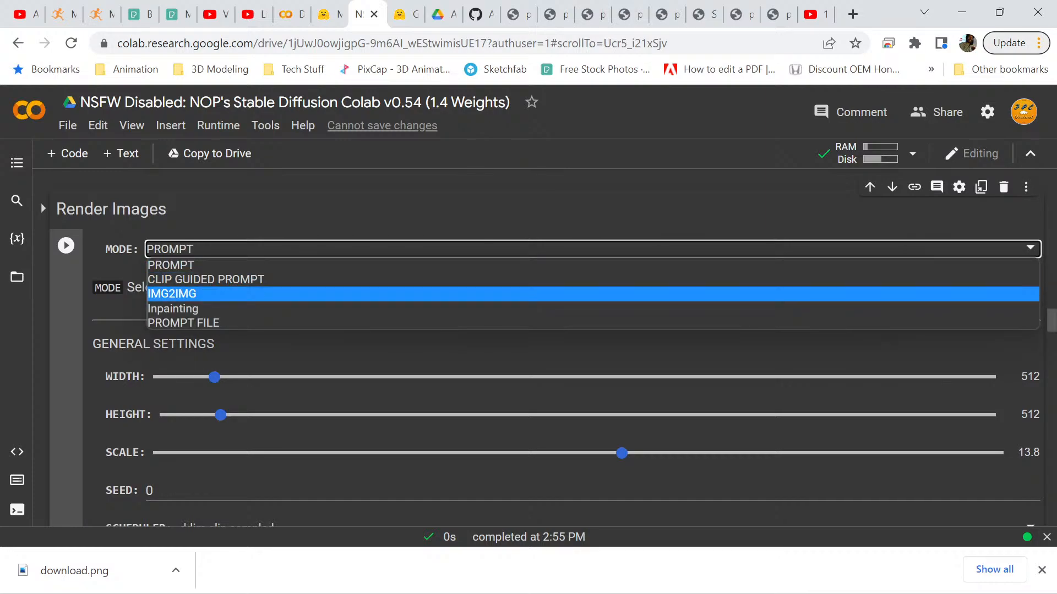
{"action": "key", "text": "Return"}
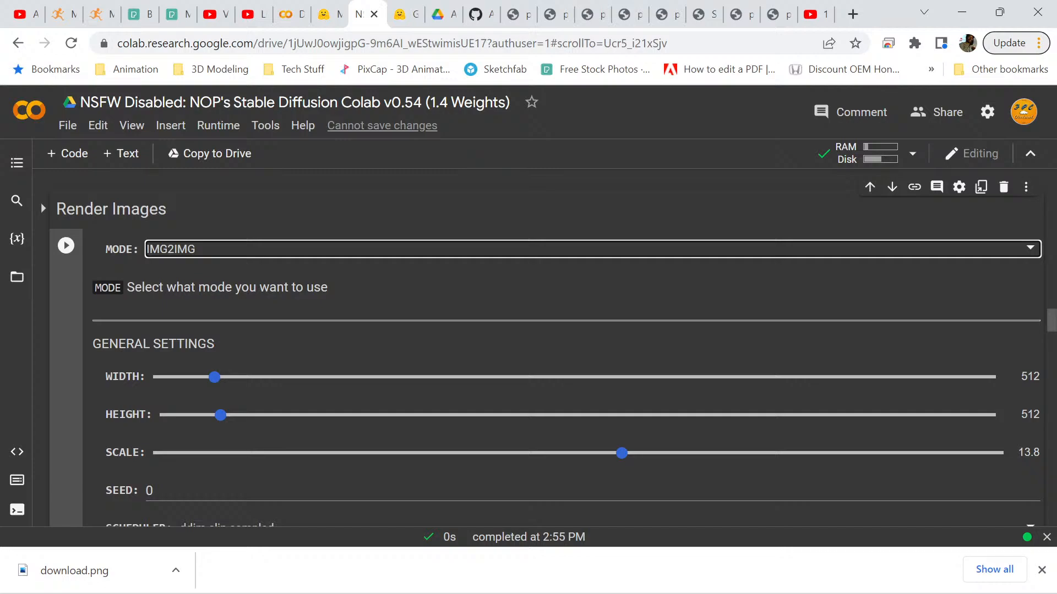
Check the width and height values in the general settings of the Render Images cell.
{"action": "scroll", "coordinate": [540, 347], "scroll_direction": "down", "scroll_amount": 2}
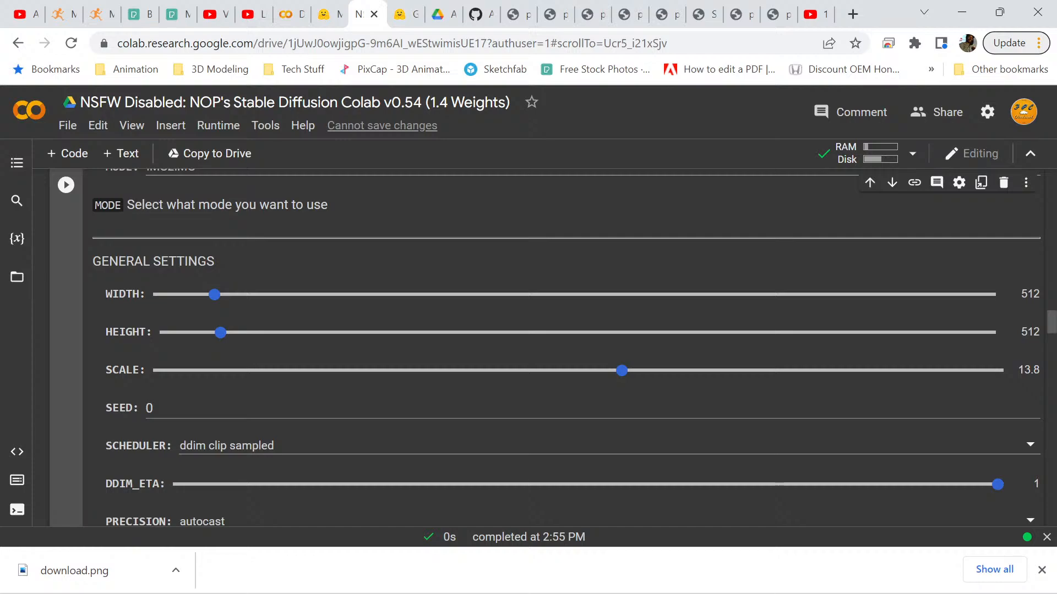
{"action": "left_click_drag", "start_coordinate": [1020, 294], "coordinate": [1039, 294]}
{"action": "left_click_drag", "start_coordinate": [1021, 332], "coordinate": [1040, 333]}
Switch to the pic3edit1 image in Paint and look over the posed figure in the orange sweater.
{"action": "mouse_move", "coordinate": [809, 575]}
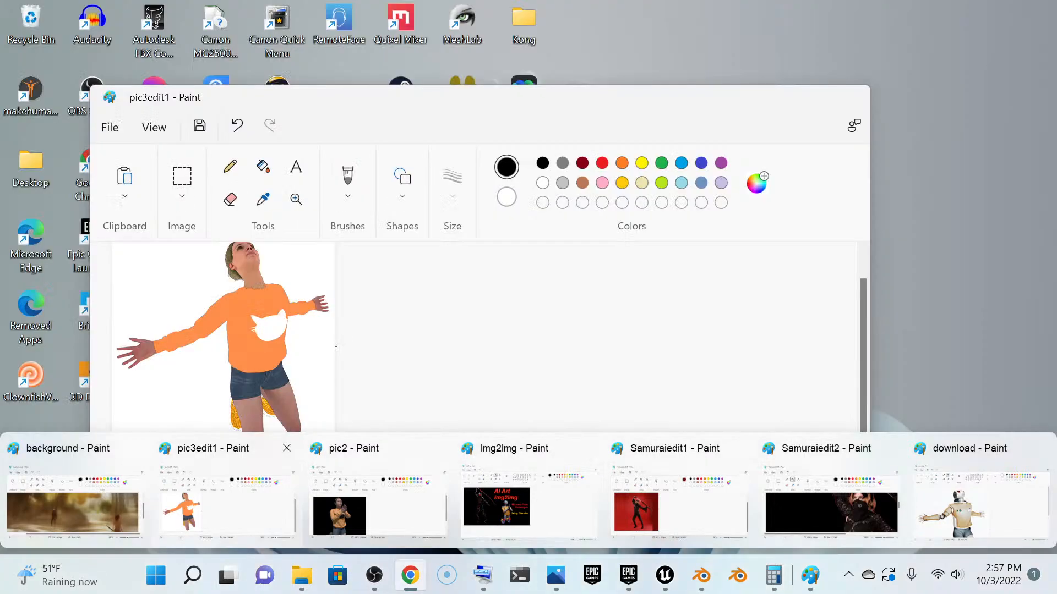
{"action": "left_click", "coordinate": [225, 501]}
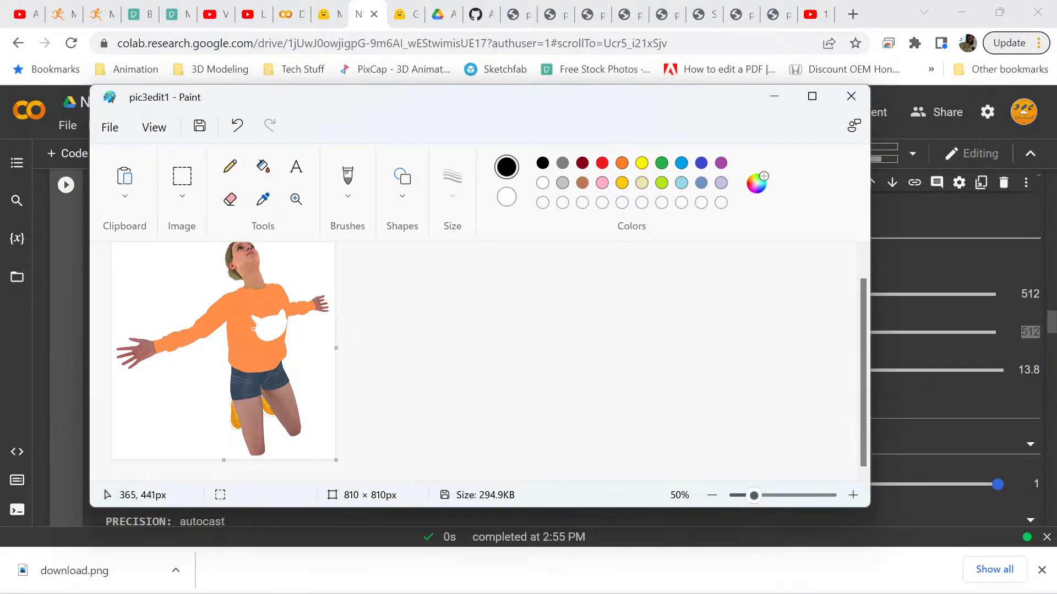
{"action": "scroll", "coordinate": [217, 360], "scroll_direction": "up", "scroll_amount": 1}
{"action": "scroll", "coordinate": [297, 388], "scroll_direction": "down", "scroll_amount": 1}
{"action": "scroll", "coordinate": [215, 316], "scroll_direction": "up", "scroll_amount": 1}
{"action": "scroll", "coordinate": [248, 338], "scroll_direction": "down", "scroll_amount": 1}
{"action": "scroll", "coordinate": [231, 330], "scroll_direction": "up", "scroll_amount": 1}
Resize the pic3edit1 image by pixels to 512 horizontally, keeping its aspect ratio.
{"action": "left_click", "coordinate": [181, 182]}
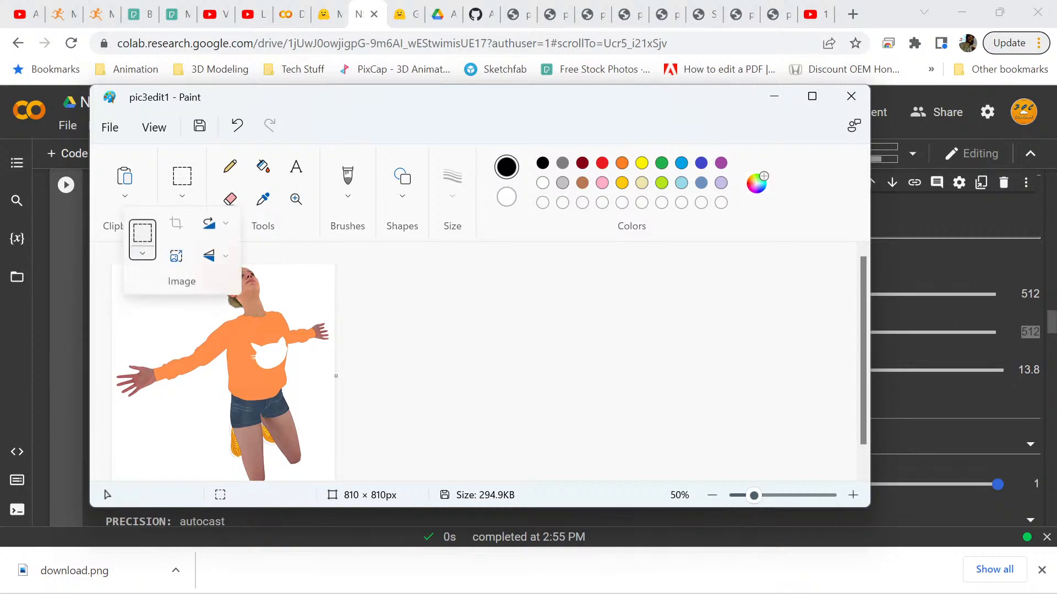
{"action": "left_click", "coordinate": [176, 257]}
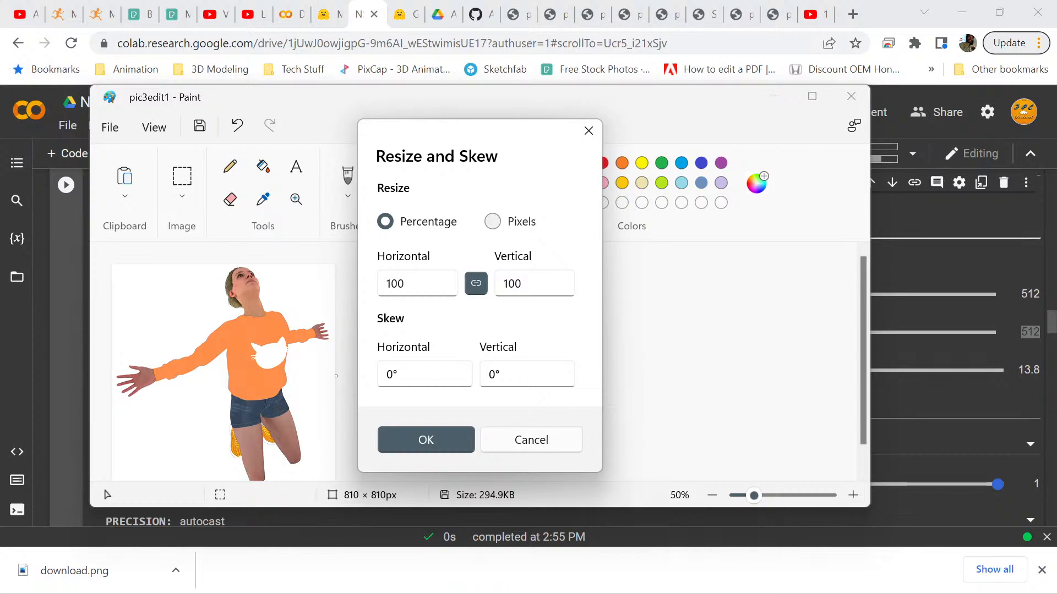
{"action": "left_click", "coordinate": [492, 221]}
{"action": "left_click", "coordinate": [386, 283]}
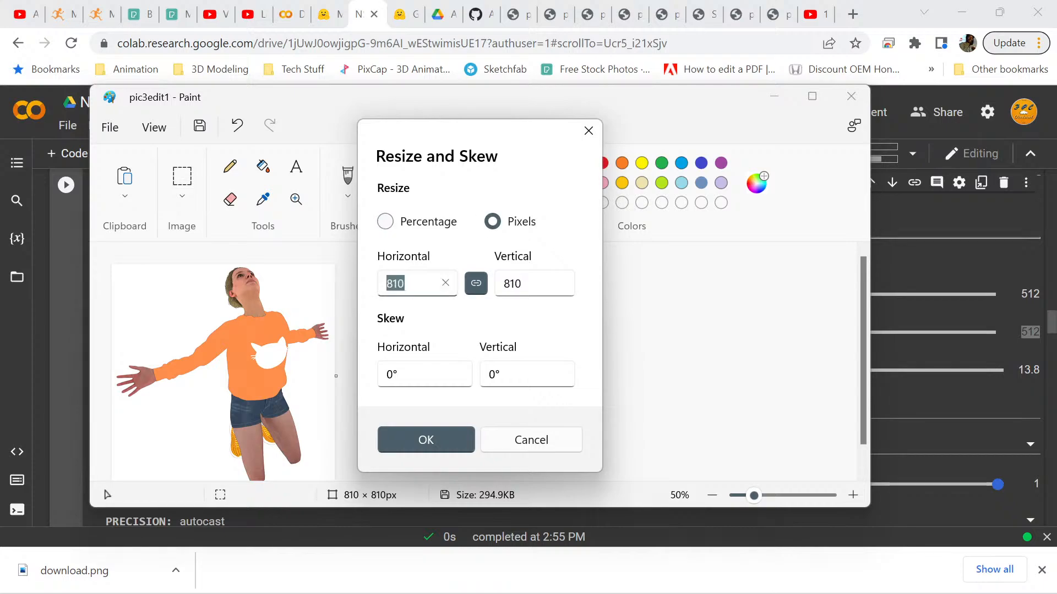
{"action": "left_click_drag", "start_coordinate": [408, 283], "coordinate": [386, 283]}
{"action": "type", "text": "512"}
{"action": "key", "text": "Return"}
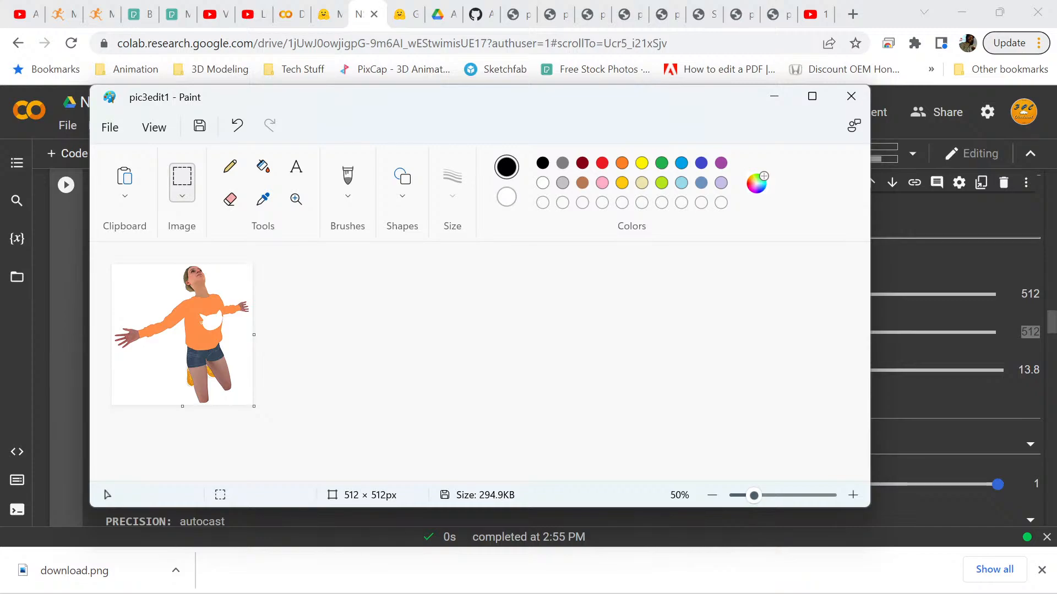
Reopen the resize settings for the pic3edit1 image and switch them to pixels with the horizontal value selected.
{"action": "left_click", "coordinate": [182, 182]}
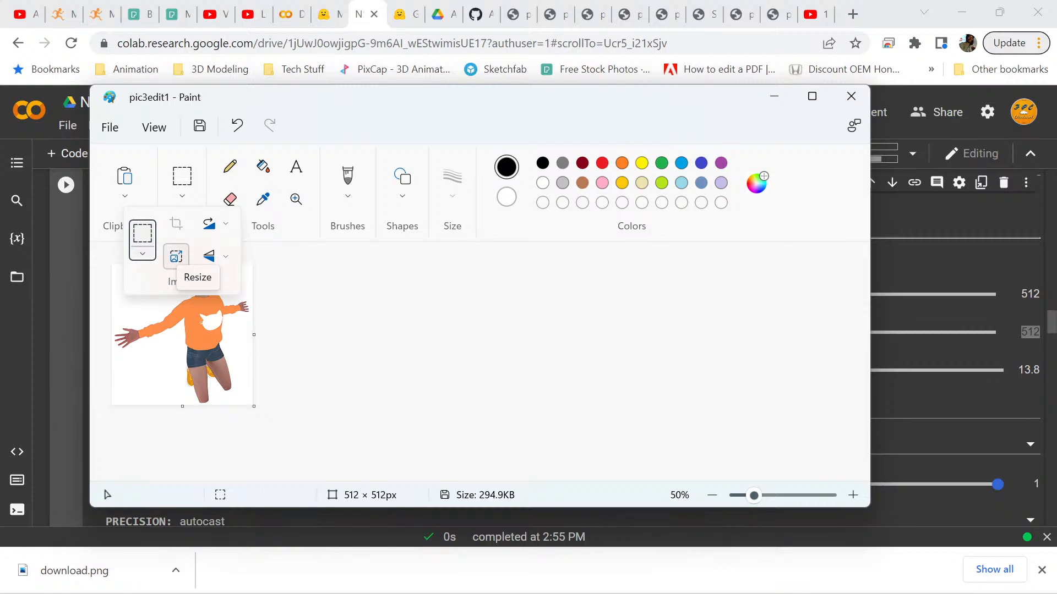
{"action": "left_click", "coordinate": [176, 256]}
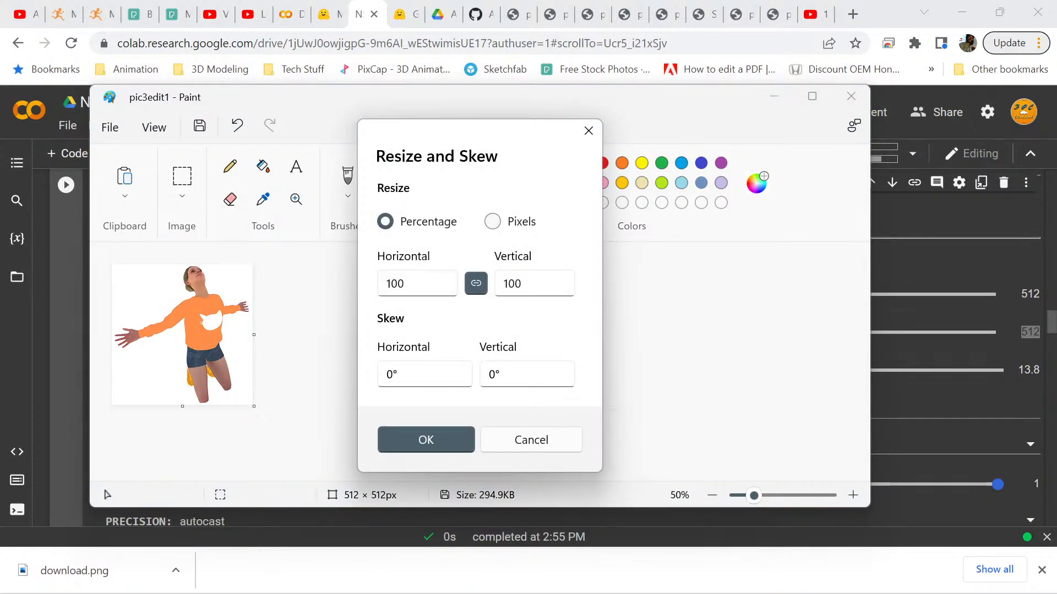
{"action": "left_click_drag", "start_coordinate": [410, 284], "coordinate": [386, 284]}
{"action": "left_click", "coordinate": [404, 284]}
{"action": "left_click", "coordinate": [492, 222]}
{"action": "left_click", "coordinate": [385, 283]}
{"action": "left_click_drag", "start_coordinate": [399, 284], "coordinate": [385, 283]}
{"action": "left_click", "coordinate": [406, 283]}
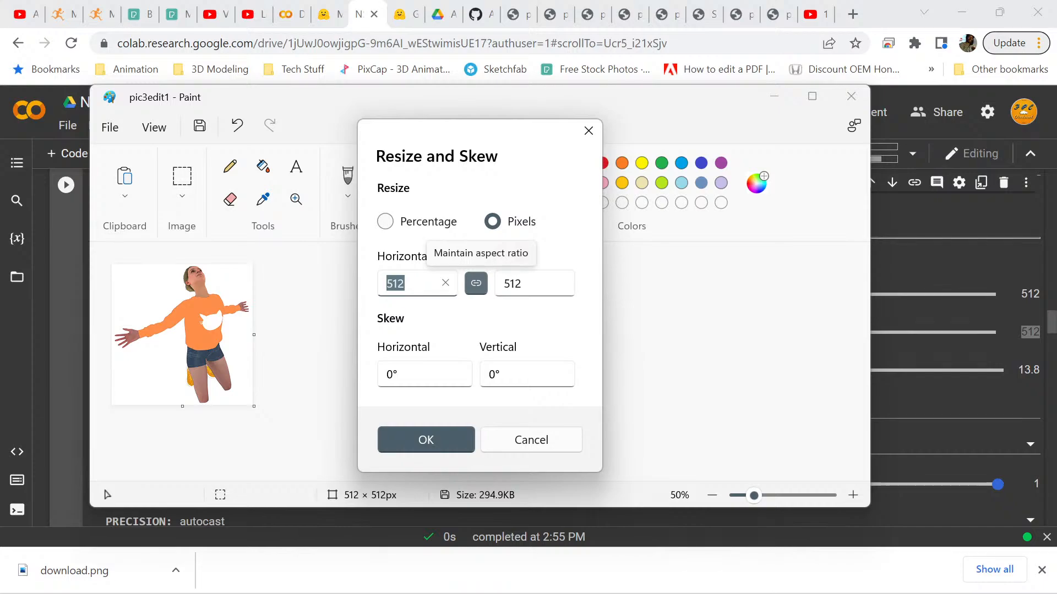
Turn the aspect ratio lock off and back on, and apply the resize at 512 by 512 pixels.
{"action": "left_click", "coordinate": [476, 283]}
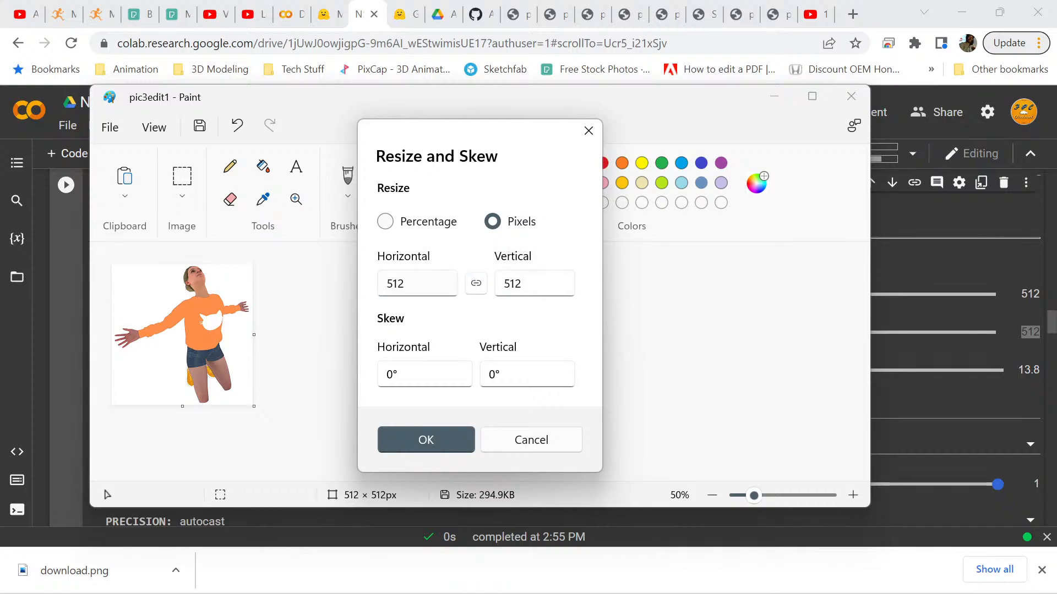
{"action": "left_click", "coordinate": [398, 283]}
{"action": "left_click", "coordinate": [387, 284]}
{"action": "left_click", "coordinate": [406, 283]}
{"action": "double_click", "coordinate": [402, 283]}
{"action": "left_click", "coordinate": [476, 282]}
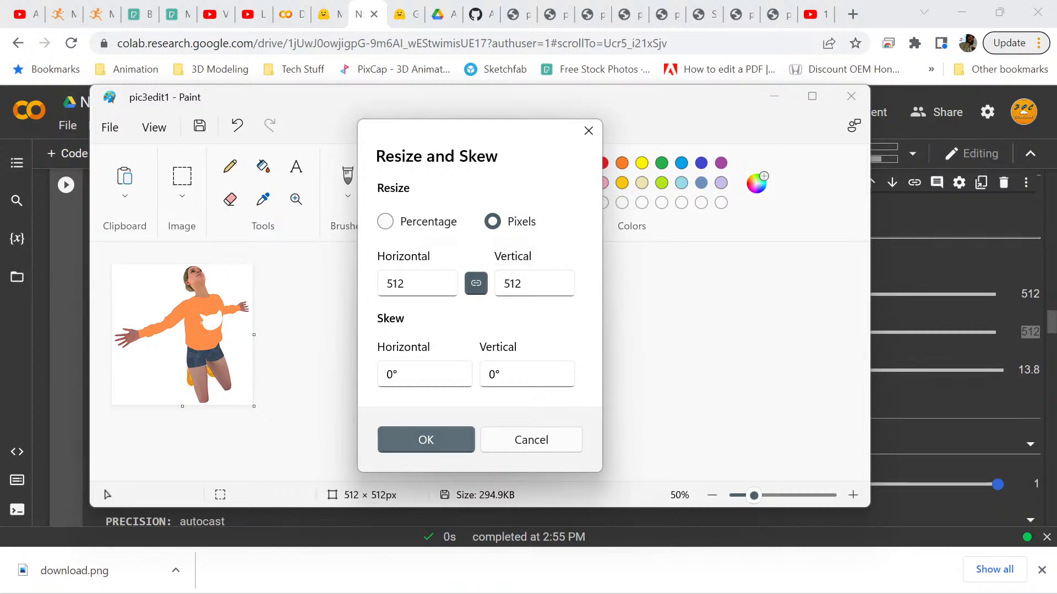
{"action": "left_click", "coordinate": [426, 440]}
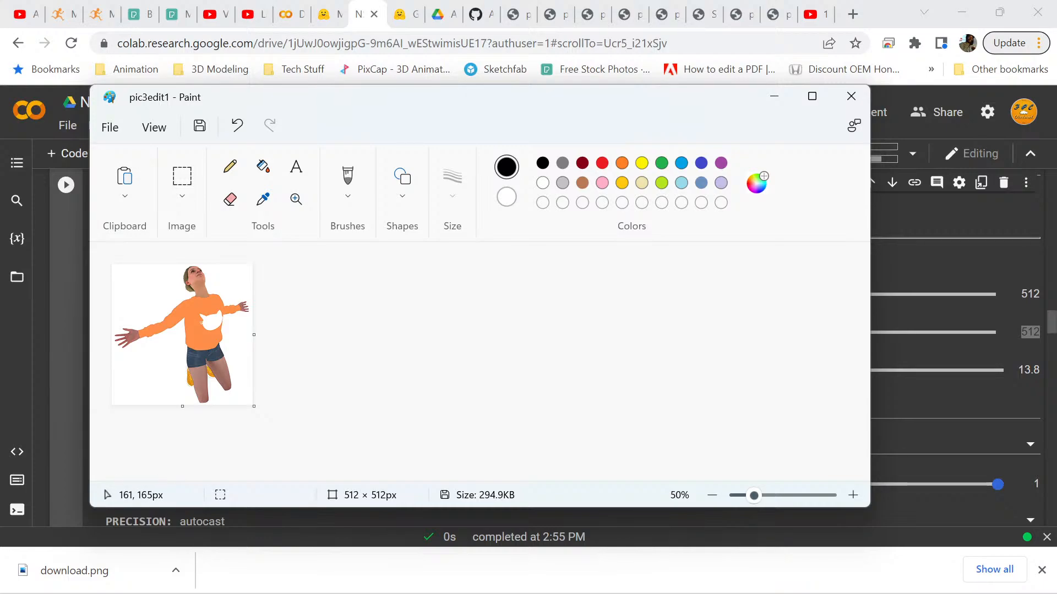
Return to the Colab notebook and review the general settings, from width and height to the IMG2IMG_POSTPROCESS notes.
{"action": "left_click", "coordinate": [774, 97]}
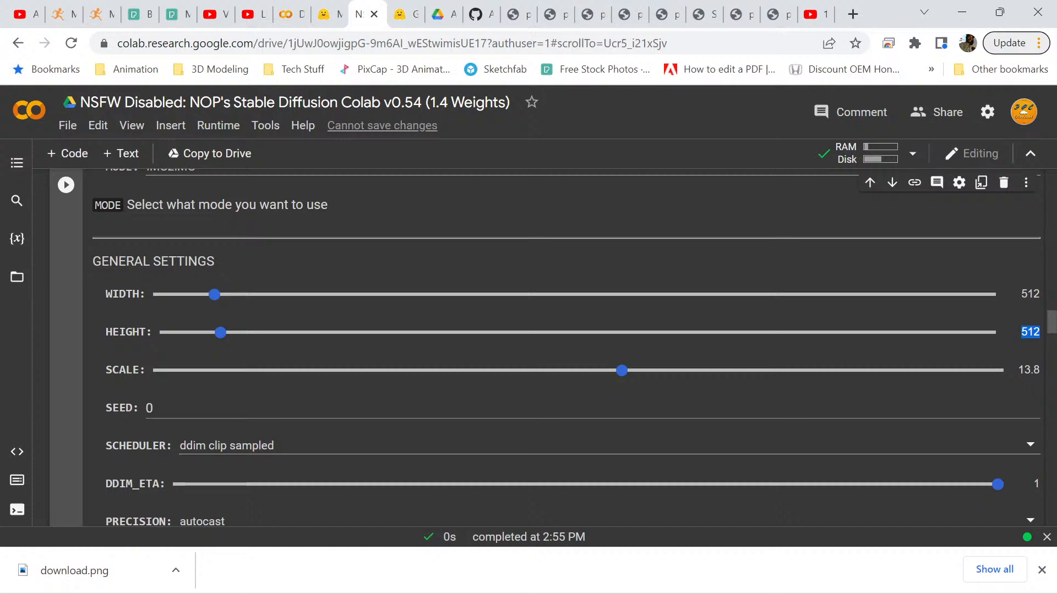
{"action": "scroll", "coordinate": [566, 347], "scroll_direction": "down", "scroll_amount": 3}
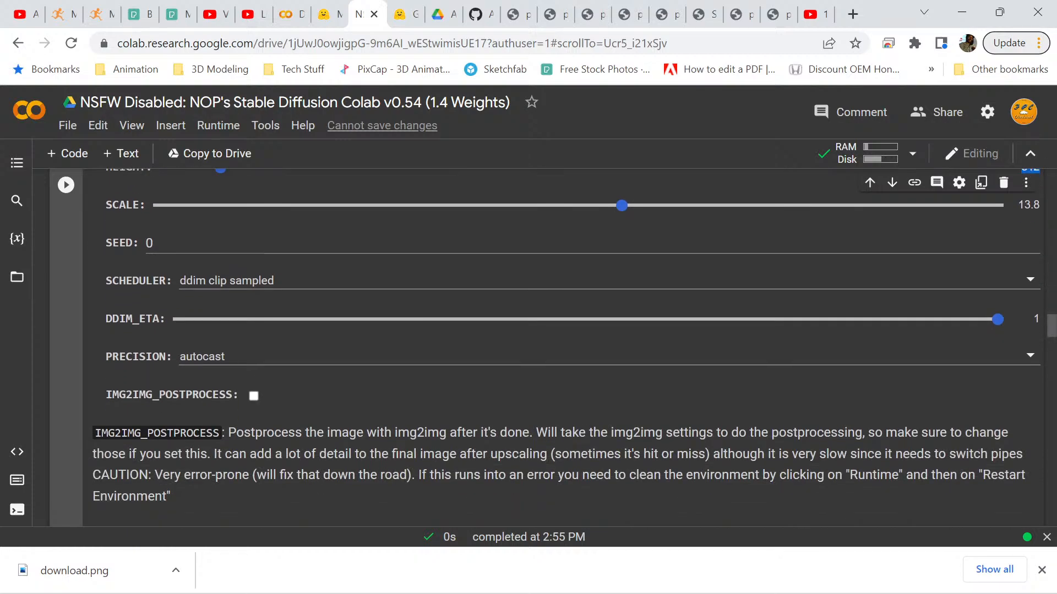
{"action": "scroll", "coordinate": [567, 348], "scroll_direction": "up", "scroll_amount": 2}
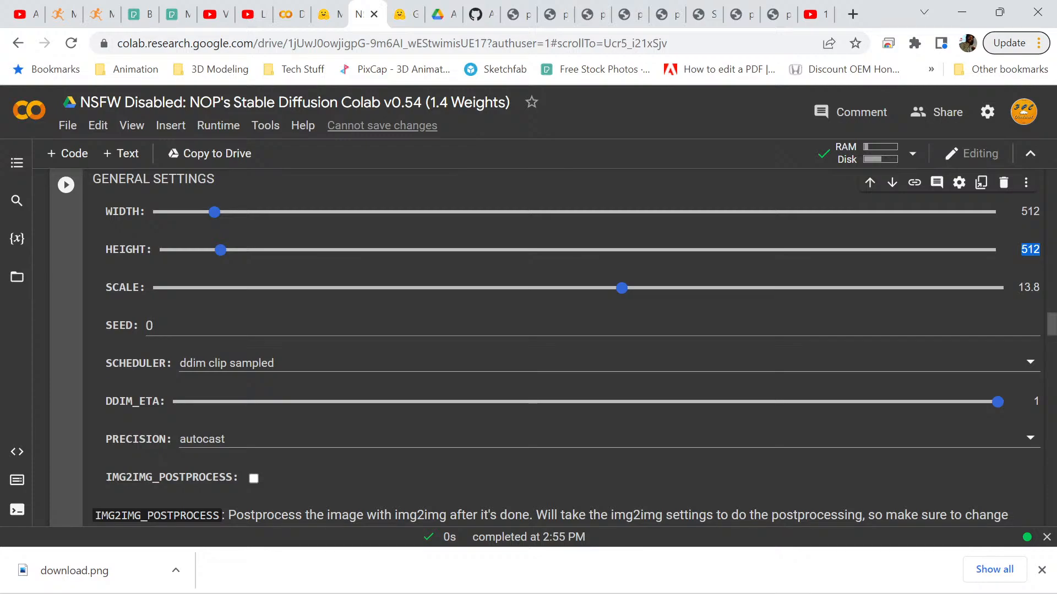
{"action": "scroll", "coordinate": [567, 347], "scroll_direction": "down", "scroll_amount": 2}
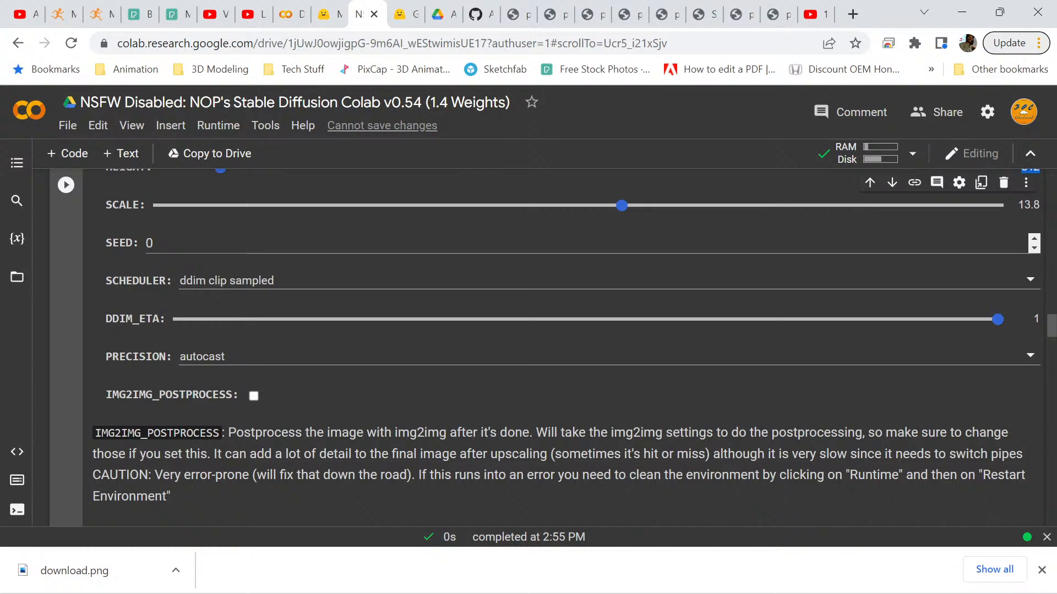
{"action": "scroll", "coordinate": [550, 347], "scroll_direction": "down", "scroll_amount": 2}
{"action": "scroll", "coordinate": [550, 346], "scroll_direction": "up", "scroll_amount": 2}
{"action": "scroll", "coordinate": [550, 347], "scroll_direction": "down", "scroll_amount": 2}
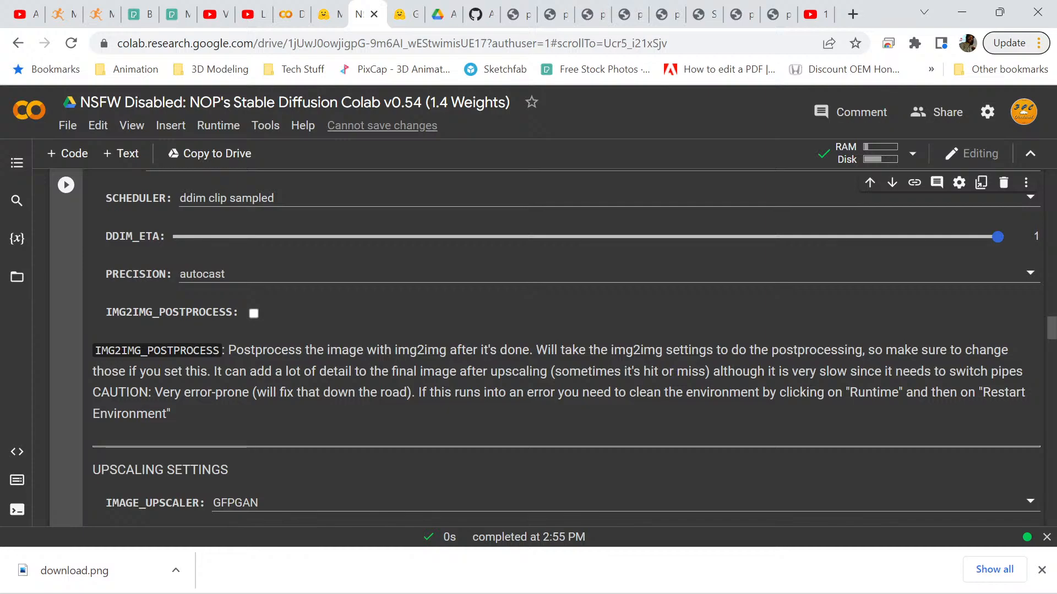
Look through the scheduler options and select ddim clip sampled.
{"action": "left_click", "coordinate": [609, 198]}
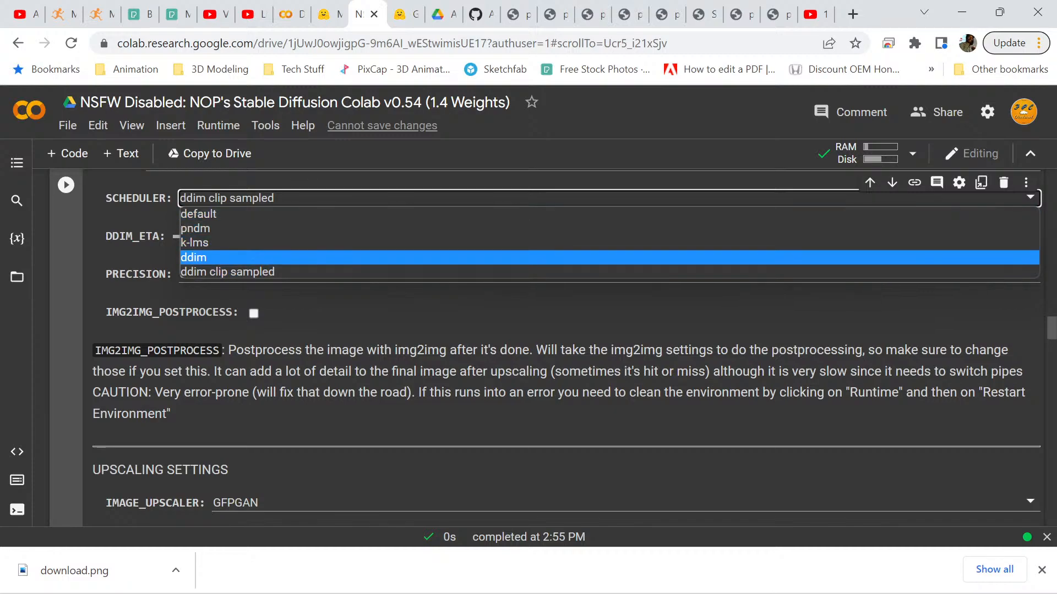
{"action": "left_click", "coordinate": [228, 272]}
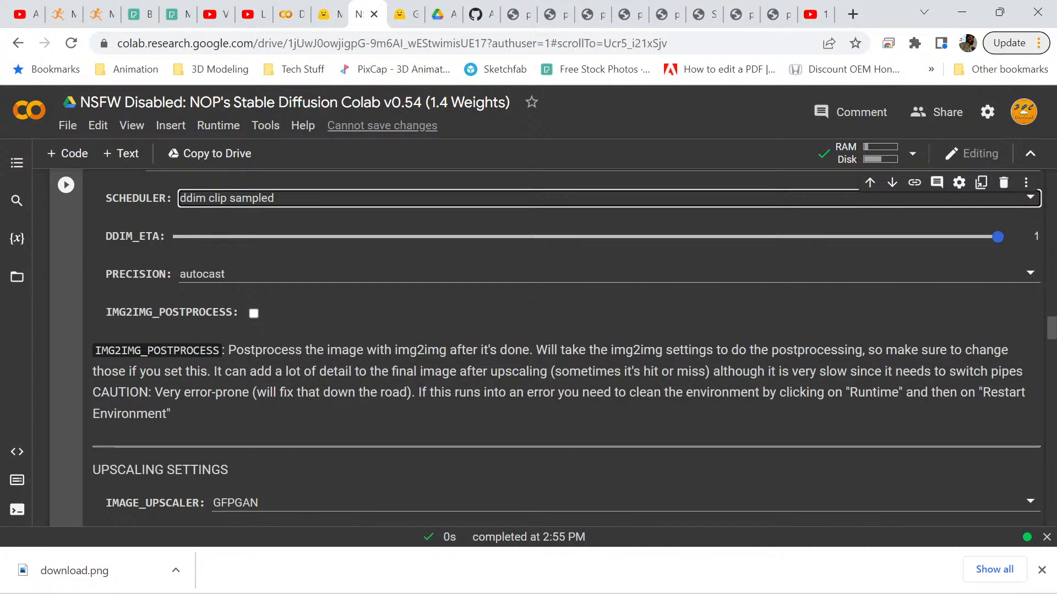
{"action": "left_click", "coordinate": [227, 198]}
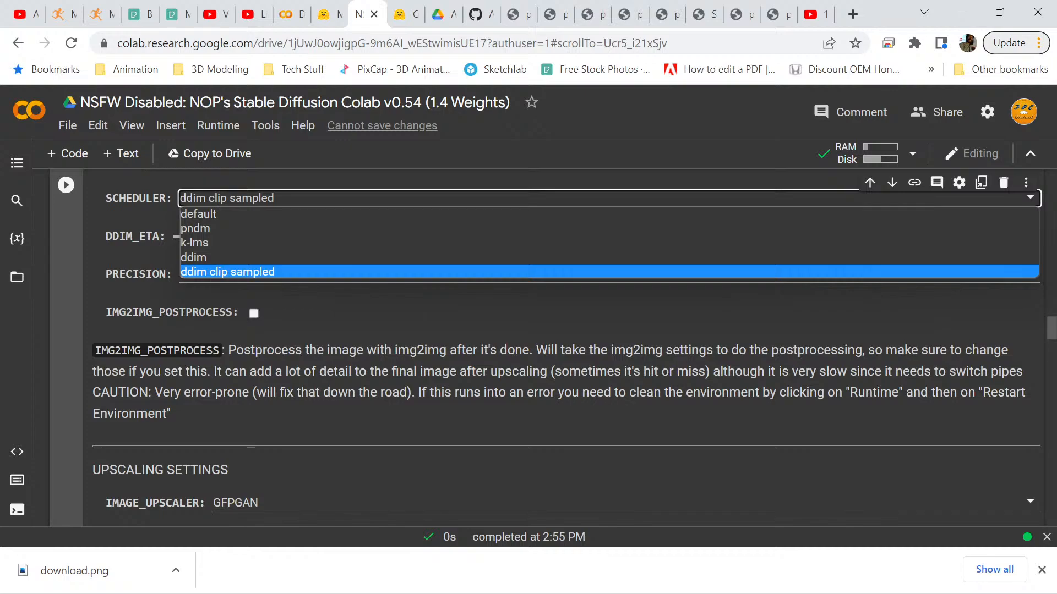
{"action": "left_click", "coordinate": [228, 272]}
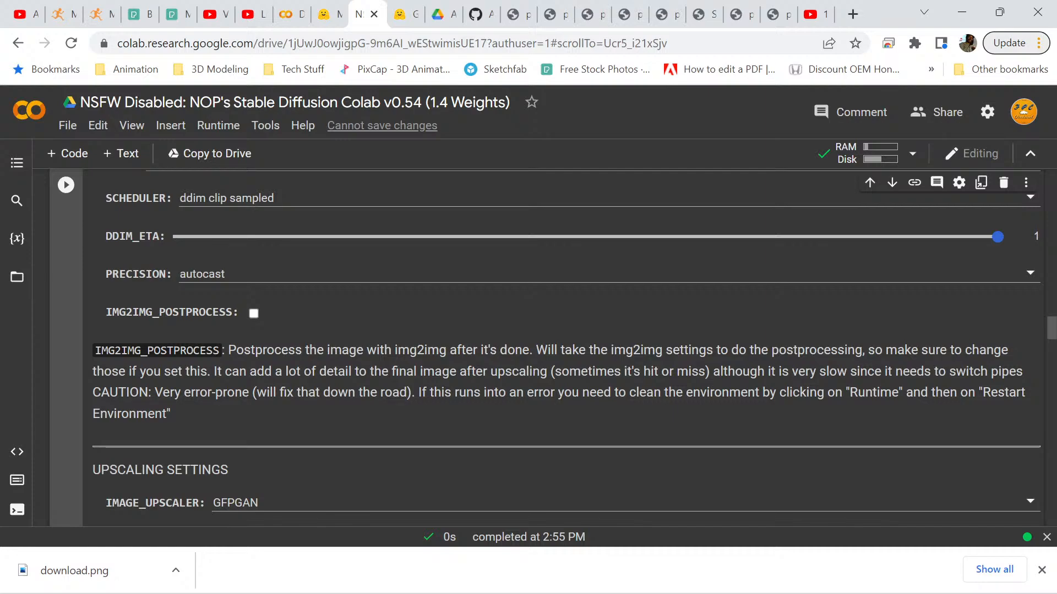
Examine the upscaling settings and the available image upscalers, comparing them with the general settings above.
{"action": "scroll", "coordinate": [566, 348], "scroll_direction": "down", "scroll_amount": 2}
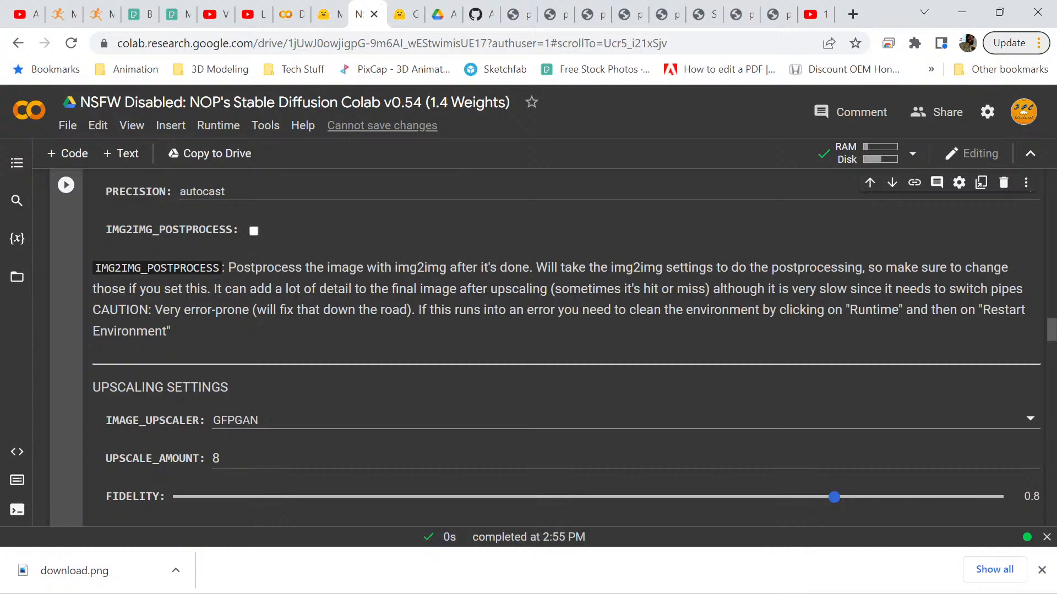
{"action": "scroll", "coordinate": [550, 347], "scroll_direction": "down", "scroll_amount": 1}
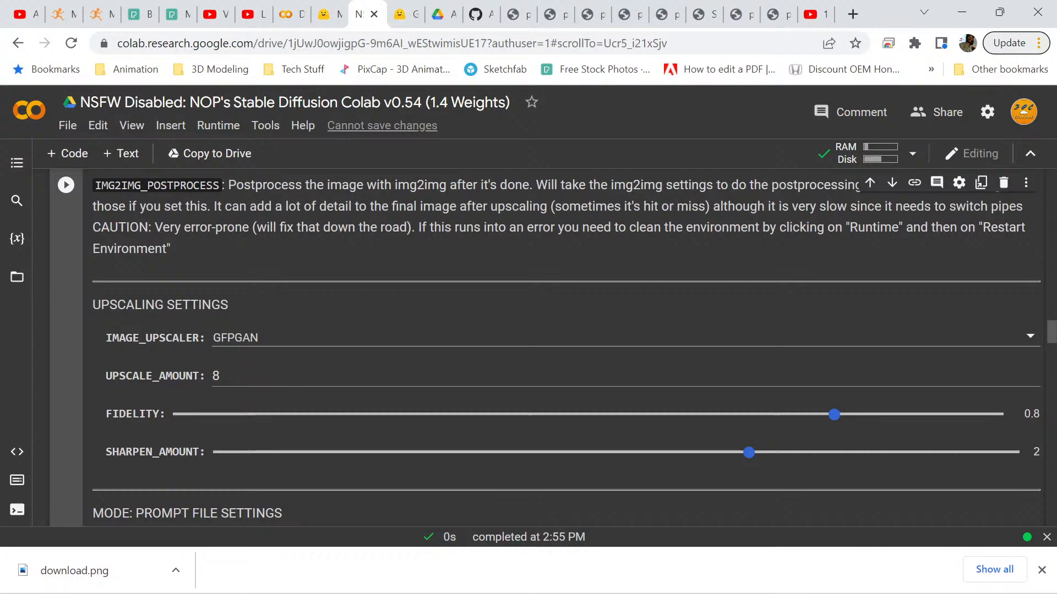
{"action": "scroll", "coordinate": [550, 347], "scroll_direction": "down", "scroll_amount": 1}
{"action": "scroll", "coordinate": [550, 347], "scroll_direction": "down", "scroll_amount": 1}
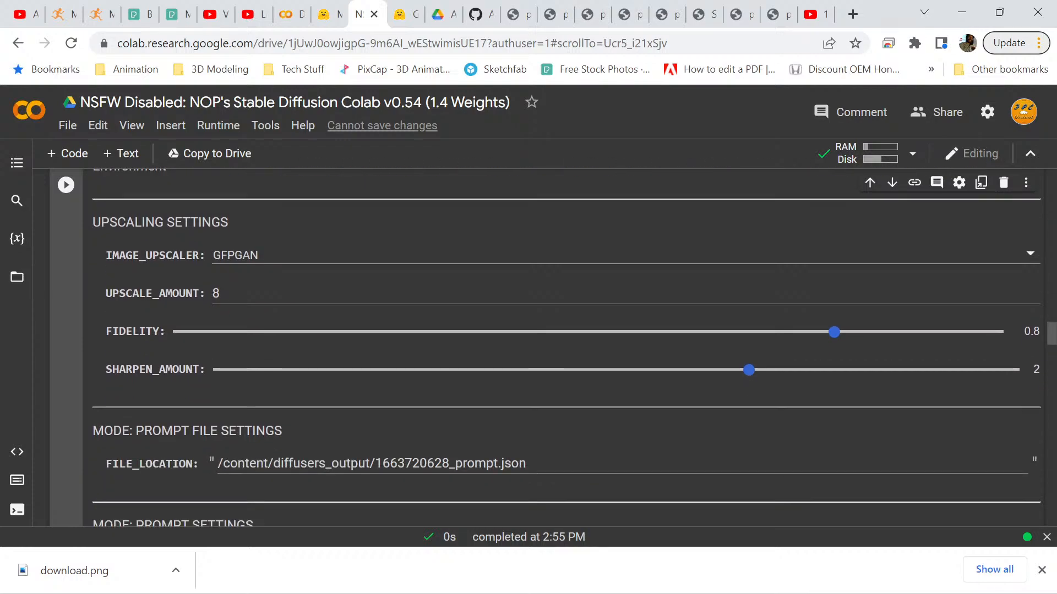
{"action": "left_click", "coordinate": [550, 255]}
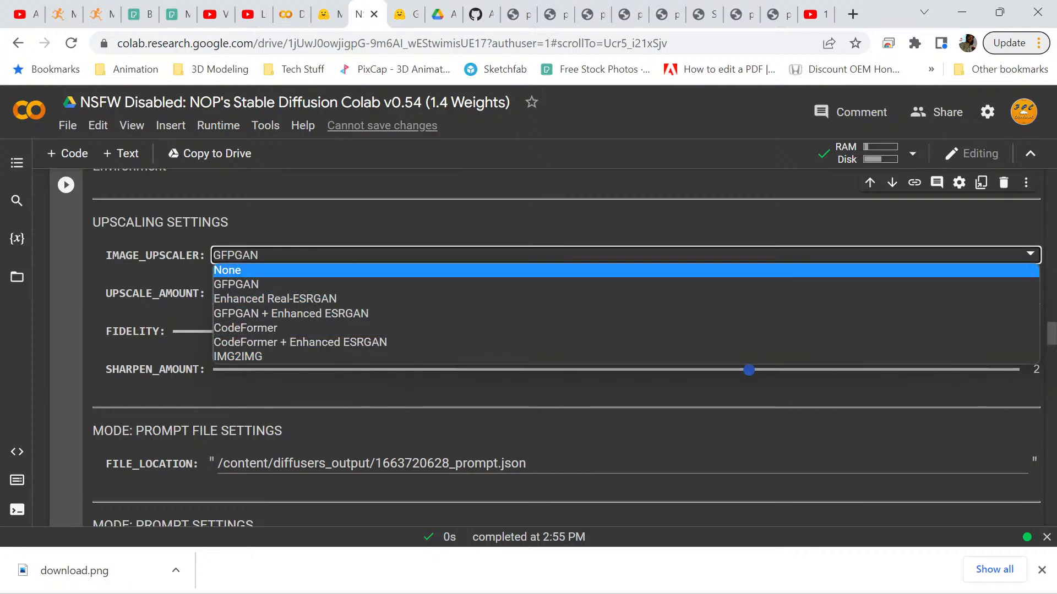
{"action": "left_click", "coordinate": [539, 224]}
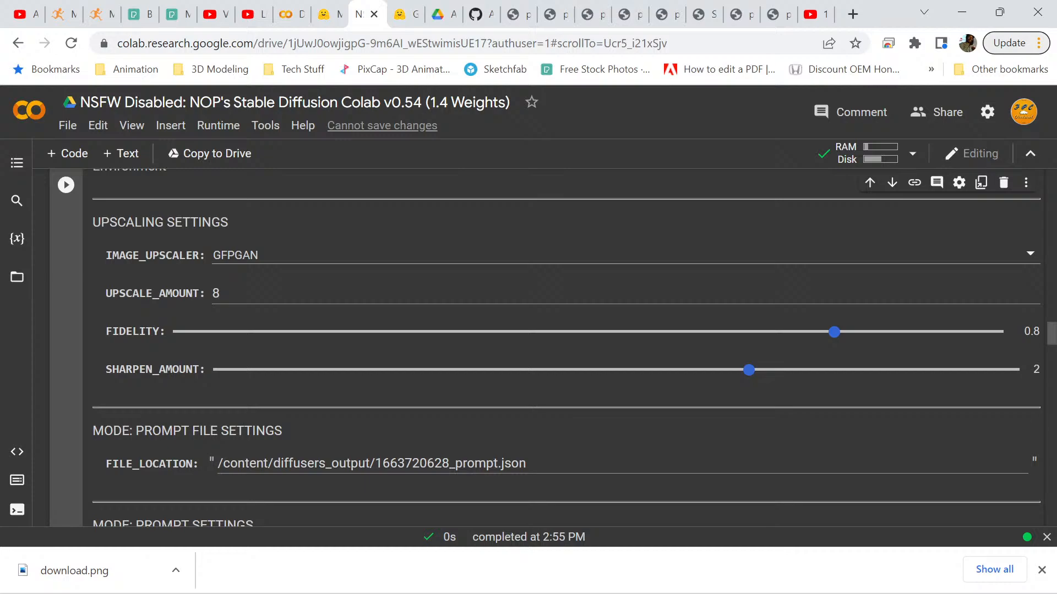
{"action": "scroll", "coordinate": [566, 342], "scroll_direction": "up", "scroll_amount": 8}
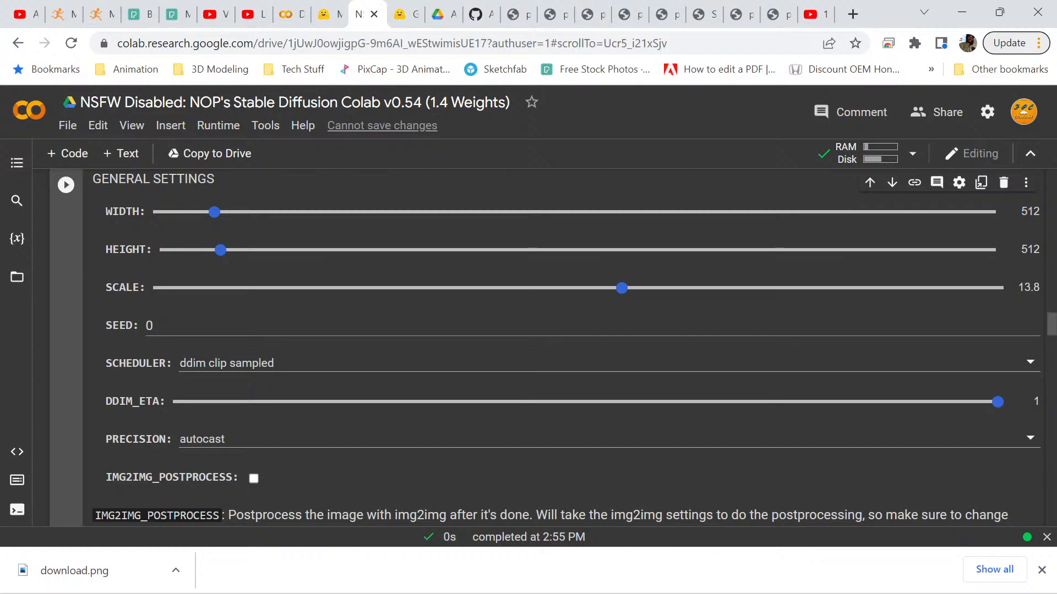
{"action": "scroll", "coordinate": [550, 346], "scroll_direction": "down", "scroll_amount": 3}
{"action": "scroll", "coordinate": [550, 346], "scroll_direction": "down", "scroll_amount": 5}
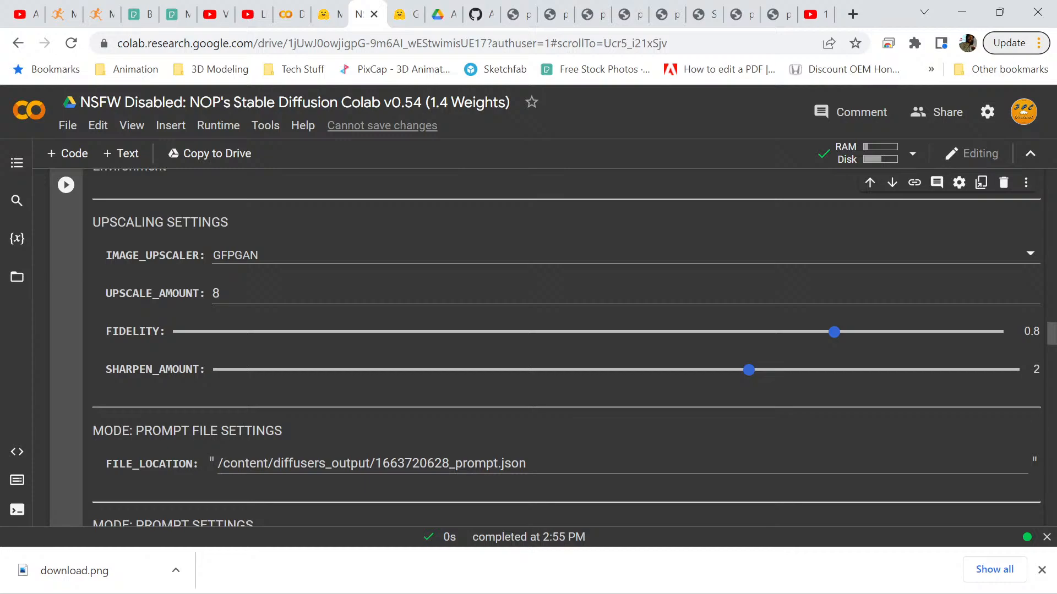
Review the prompt file location, the text prompt and prompt steps, and the CLIP guided prompt settings.
{"action": "scroll", "coordinate": [567, 347], "scroll_direction": "down", "scroll_amount": 3}
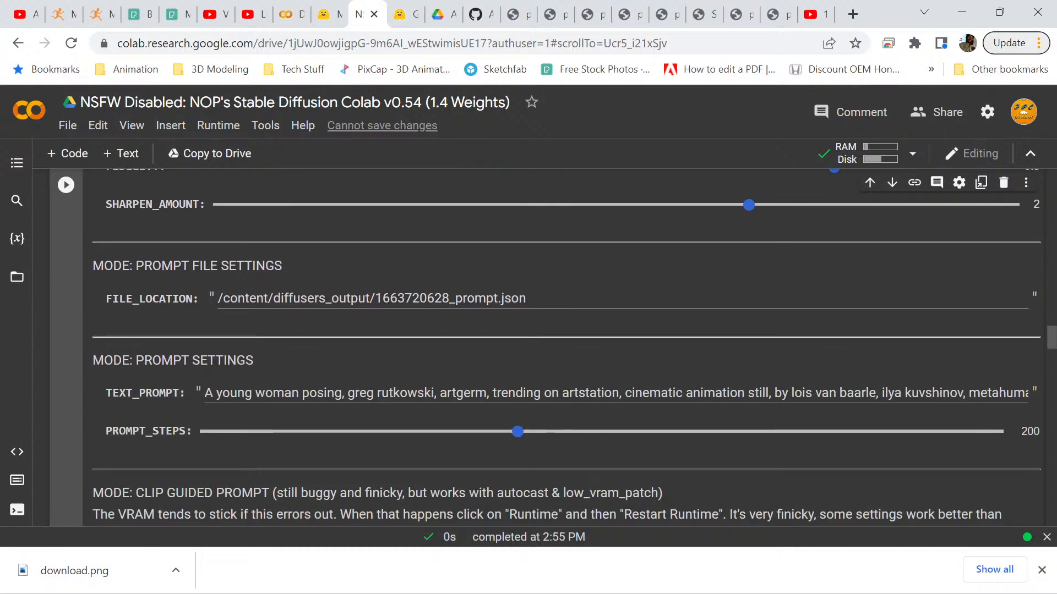
{"action": "scroll", "coordinate": [567, 347], "scroll_direction": "up", "scroll_amount": 2}
{"action": "scroll", "coordinate": [566, 347], "scroll_direction": "down", "scroll_amount": 2}
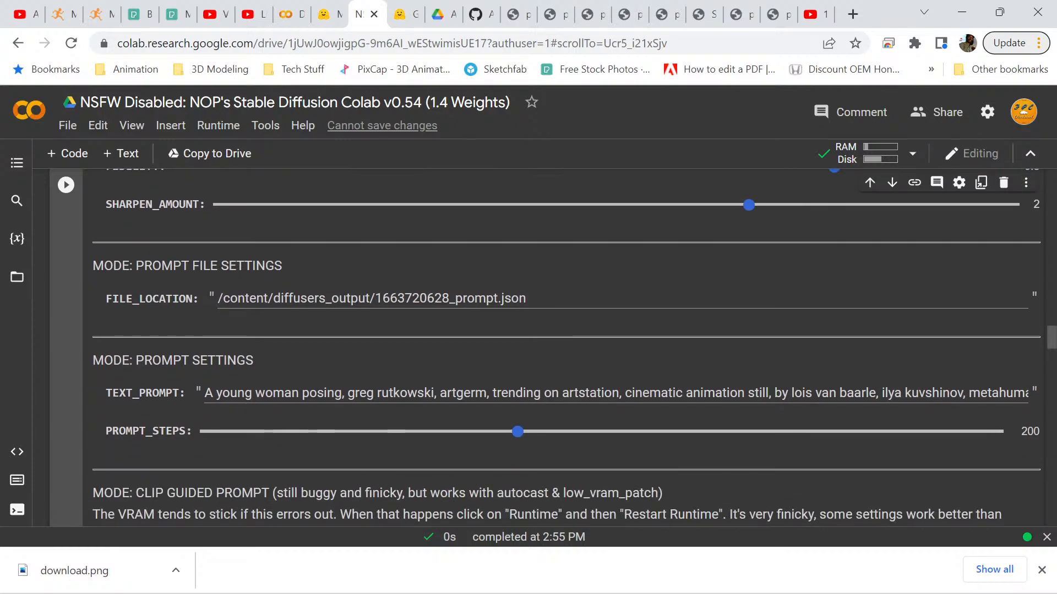
{"action": "scroll", "coordinate": [567, 347], "scroll_direction": "up", "scroll_amount": 2}
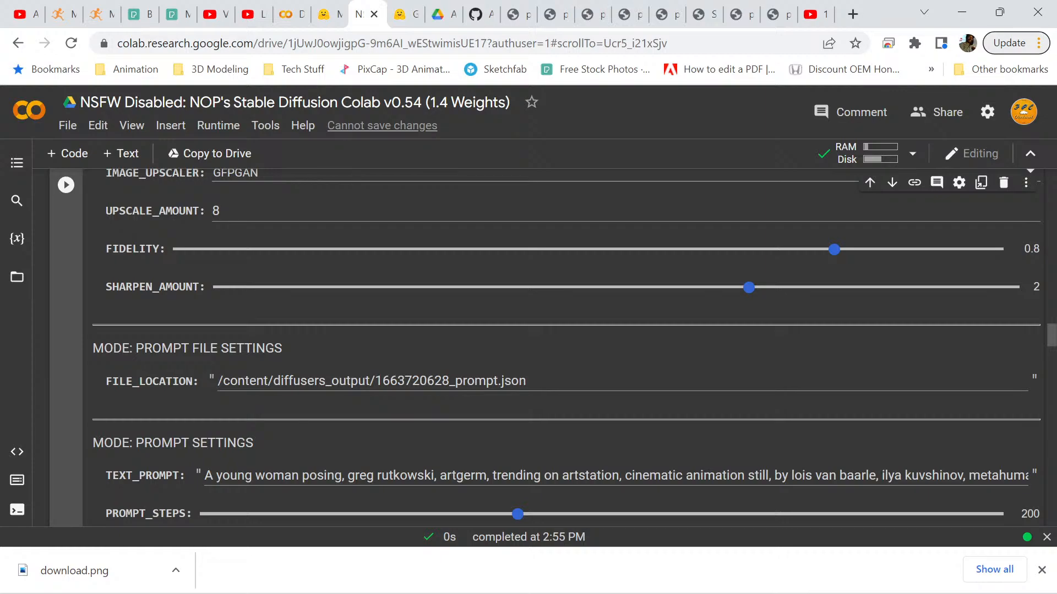
{"action": "scroll", "coordinate": [567, 347], "scroll_direction": "down", "scroll_amount": 2}
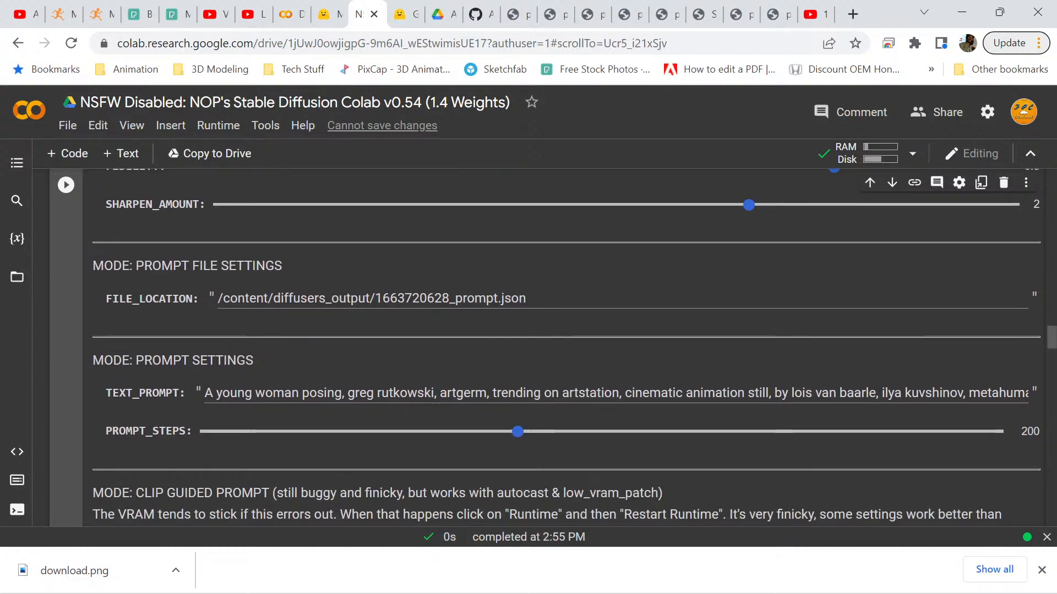
{"action": "scroll", "coordinate": [566, 347], "scroll_direction": "up", "scroll_amount": 2}
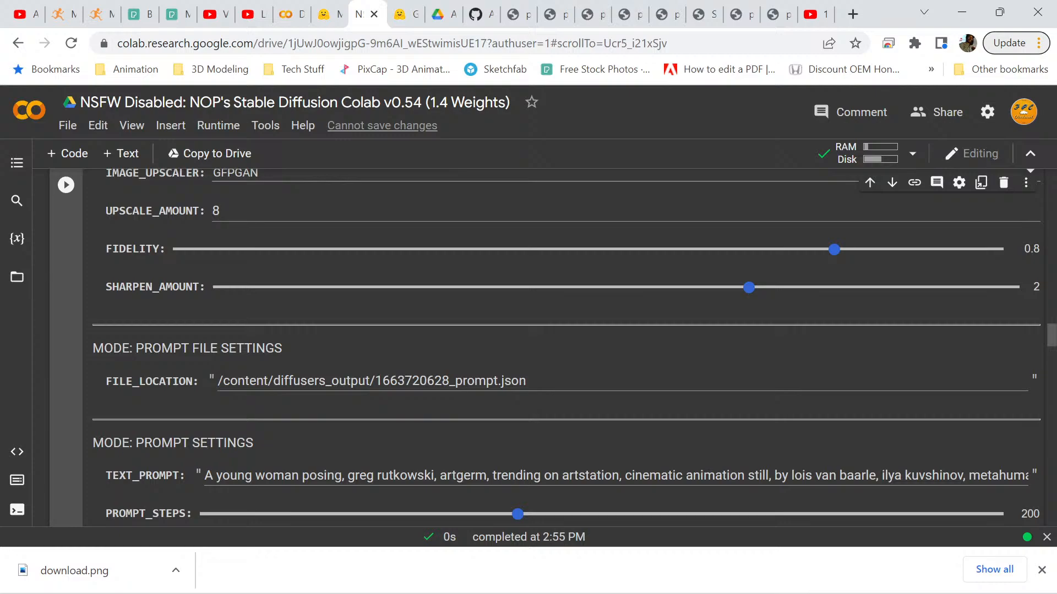
{"action": "scroll", "coordinate": [550, 347], "scroll_direction": "down", "scroll_amount": 3}
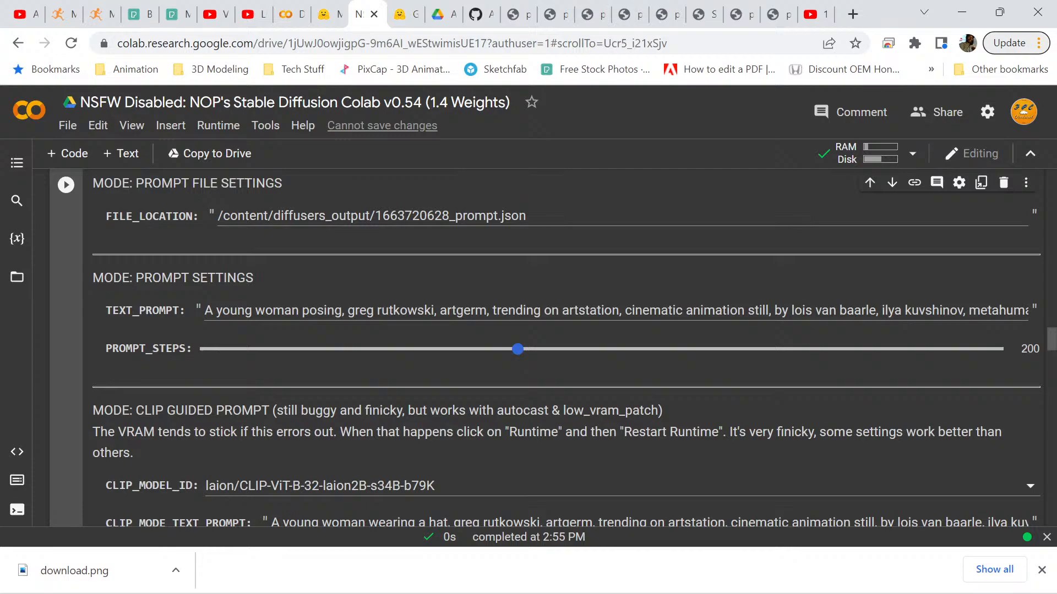
{"action": "scroll", "coordinate": [550, 346], "scroll_direction": "down", "scroll_amount": 2}
{"action": "scroll", "coordinate": [550, 347], "scroll_direction": "up", "scroll_amount": 3}
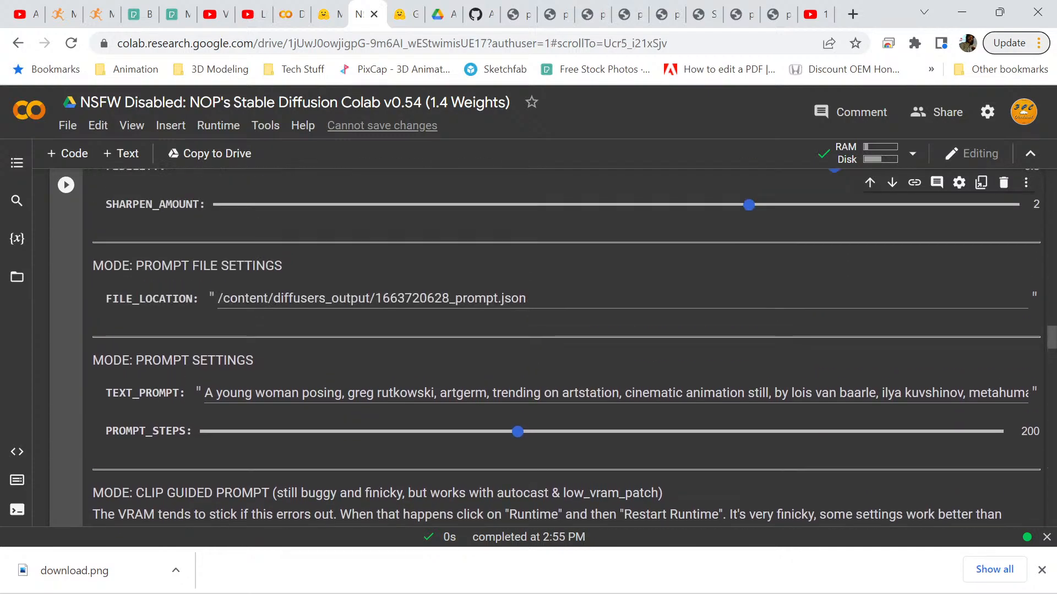
{"action": "scroll", "coordinate": [550, 347], "scroll_direction": "up", "scroll_amount": 3}
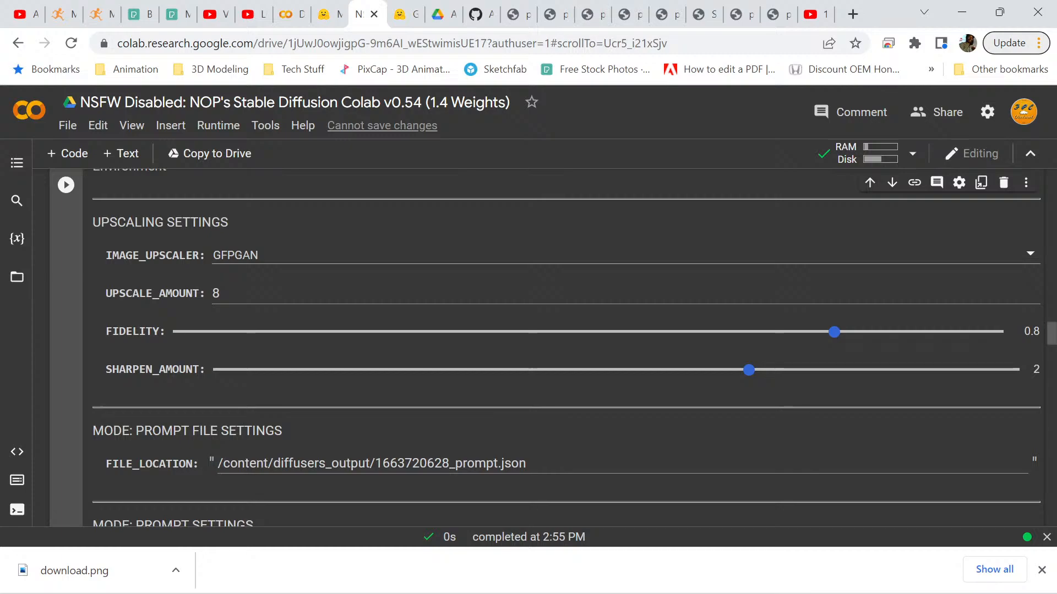
{"action": "scroll", "coordinate": [551, 347], "scroll_direction": "down", "scroll_amount": 4}
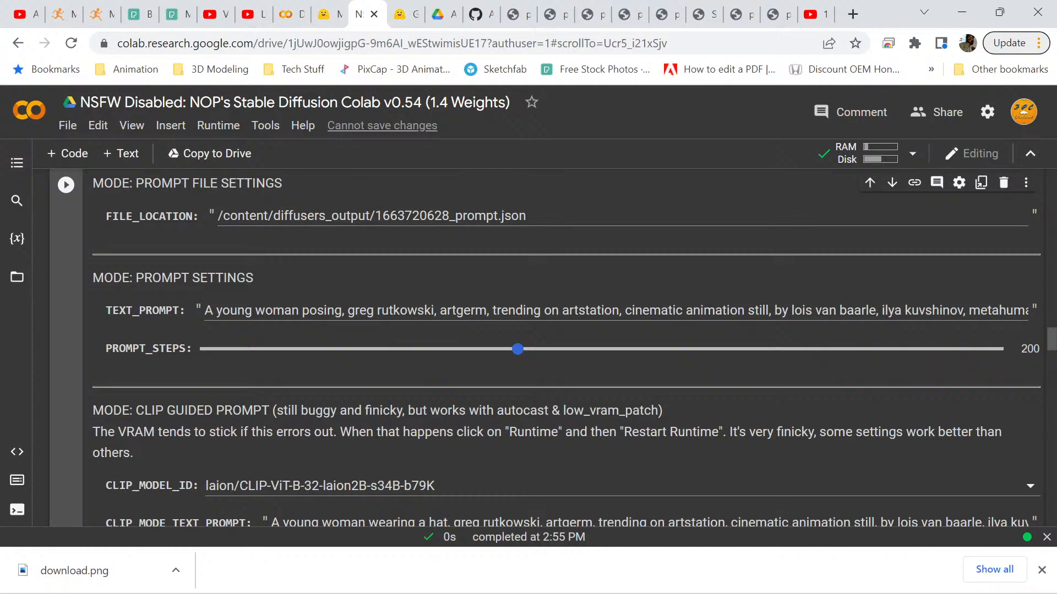
{"action": "scroll", "coordinate": [567, 345], "scroll_direction": "down", "scroll_amount": 1}
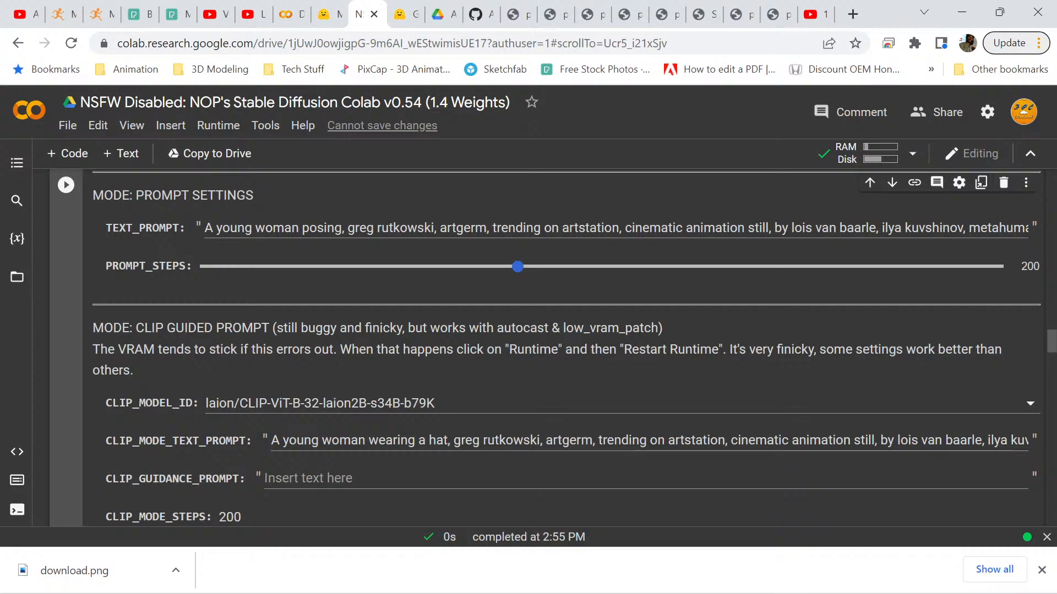
Return to the Render Images section and choose IMG2IMG as the mode.
{"action": "scroll", "coordinate": [550, 347], "scroll_direction": "up", "scroll_amount": 15}
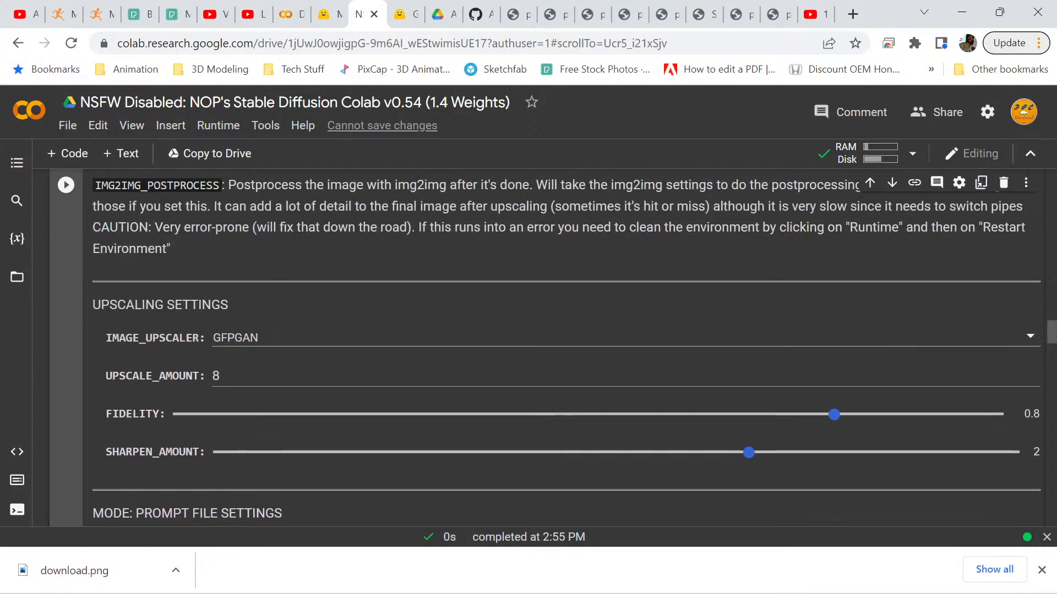
{"action": "scroll", "coordinate": [551, 347], "scroll_direction": "up", "scroll_amount": 6}
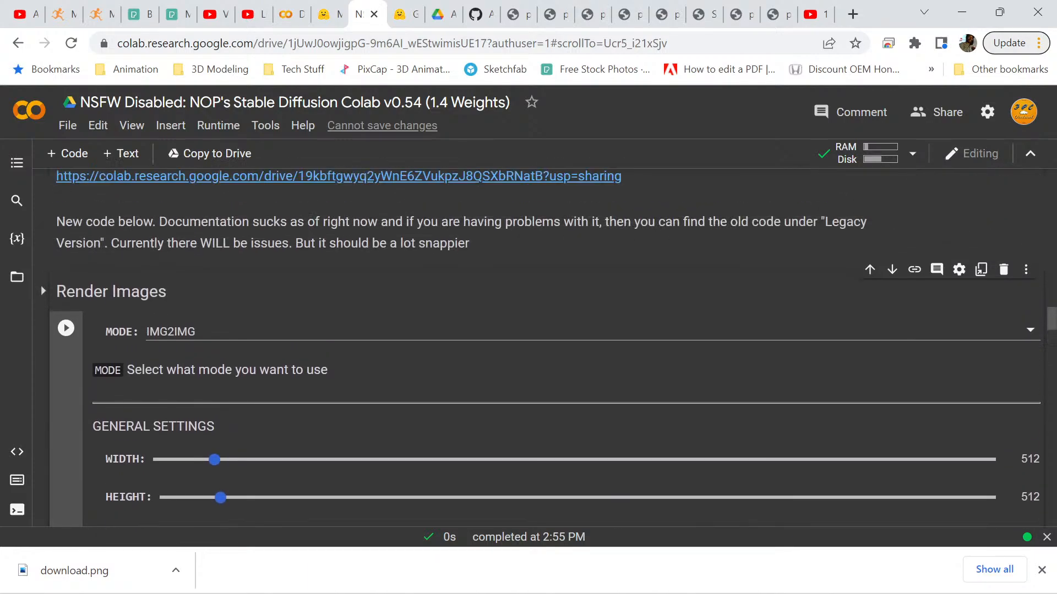
{"action": "left_click", "coordinate": [592, 332]}
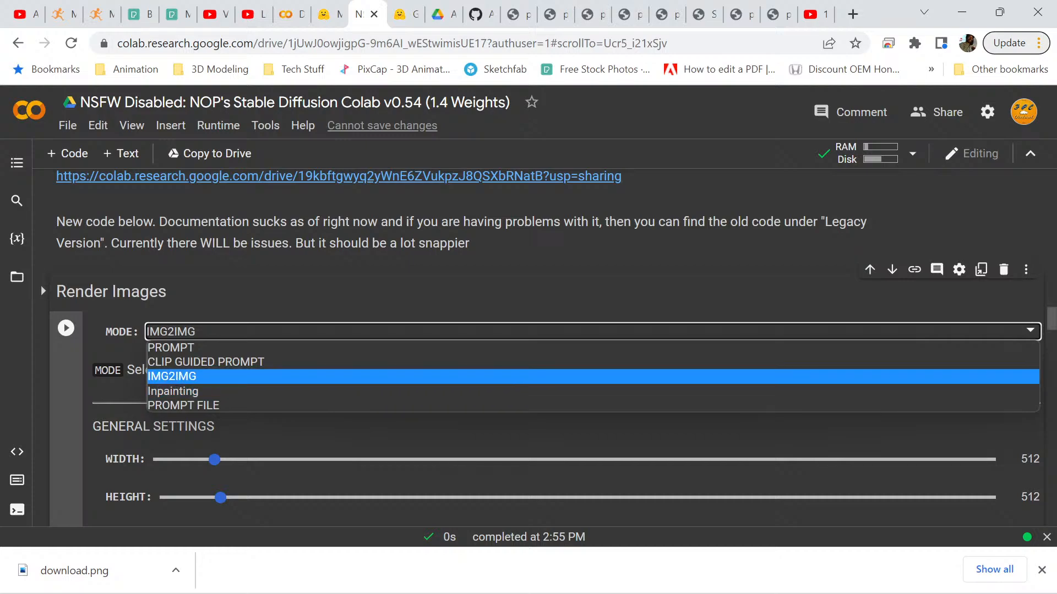
{"action": "left_click", "coordinate": [172, 376]}
Review the notebook's mode settings, from the upscaling and prompt file sections through CLIP guided prompt and inpainting to the IMG2IMG settings.
{"action": "scroll", "coordinate": [541, 346], "scroll_direction": "down", "scroll_amount": 13}
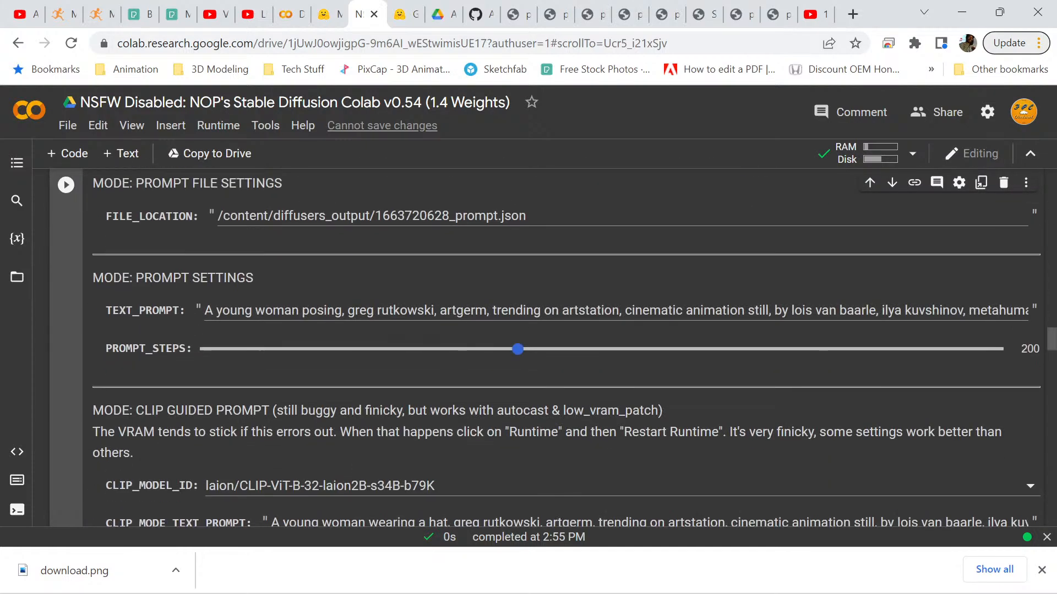
{"action": "scroll", "coordinate": [542, 347], "scroll_direction": "up", "scroll_amount": 3}
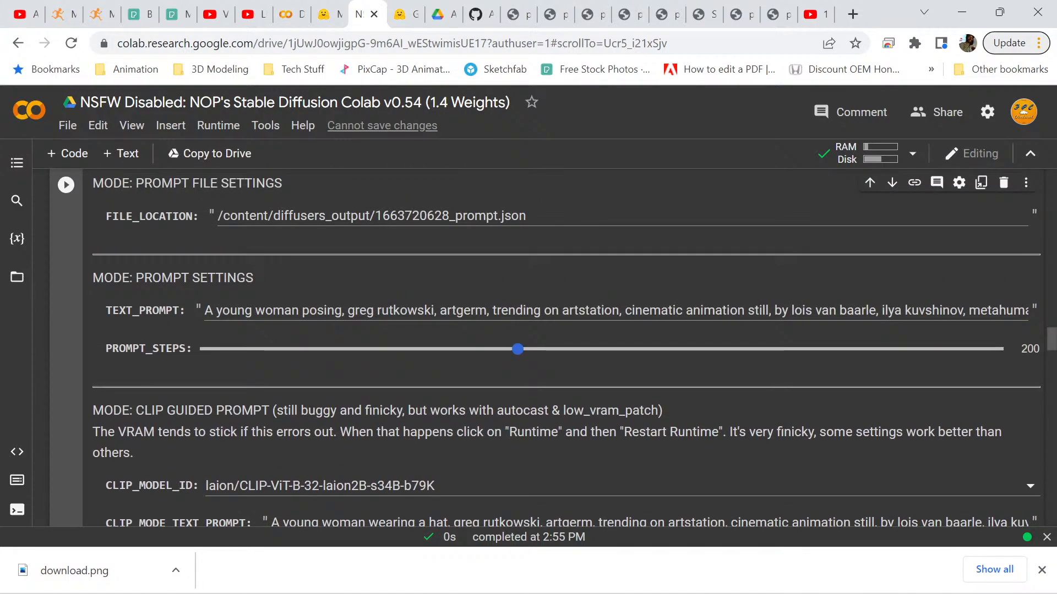
{"action": "scroll", "coordinate": [541, 346], "scroll_direction": "down", "scroll_amount": 5}
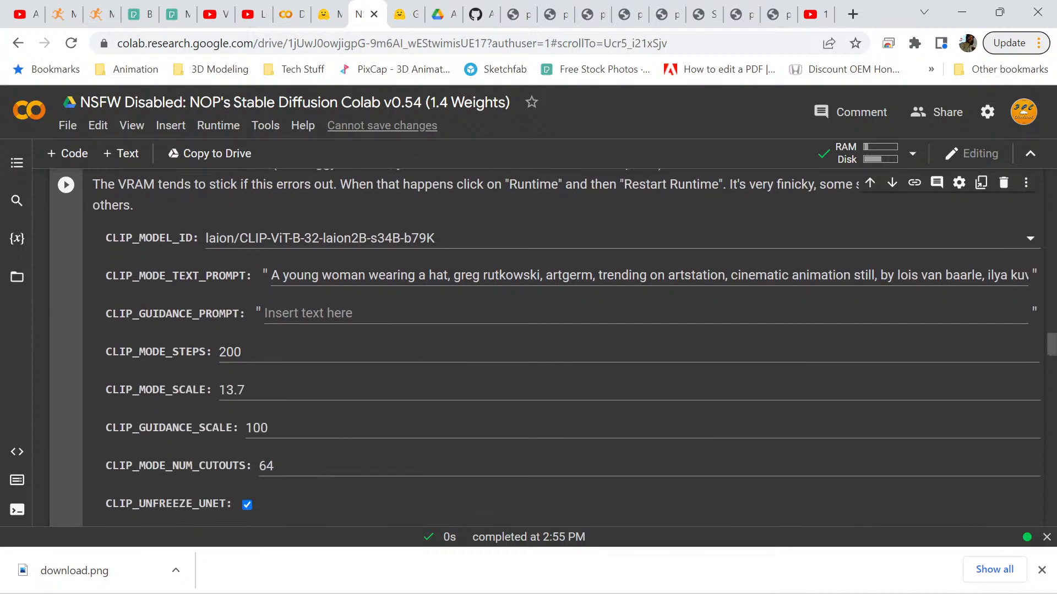
{"action": "scroll", "coordinate": [542, 347], "scroll_direction": "up", "scroll_amount": 3}
{"action": "scroll", "coordinate": [541, 346], "scroll_direction": "up", "scroll_amount": 3}
{"action": "scroll", "coordinate": [542, 347], "scroll_direction": "up", "scroll_amount": 4}
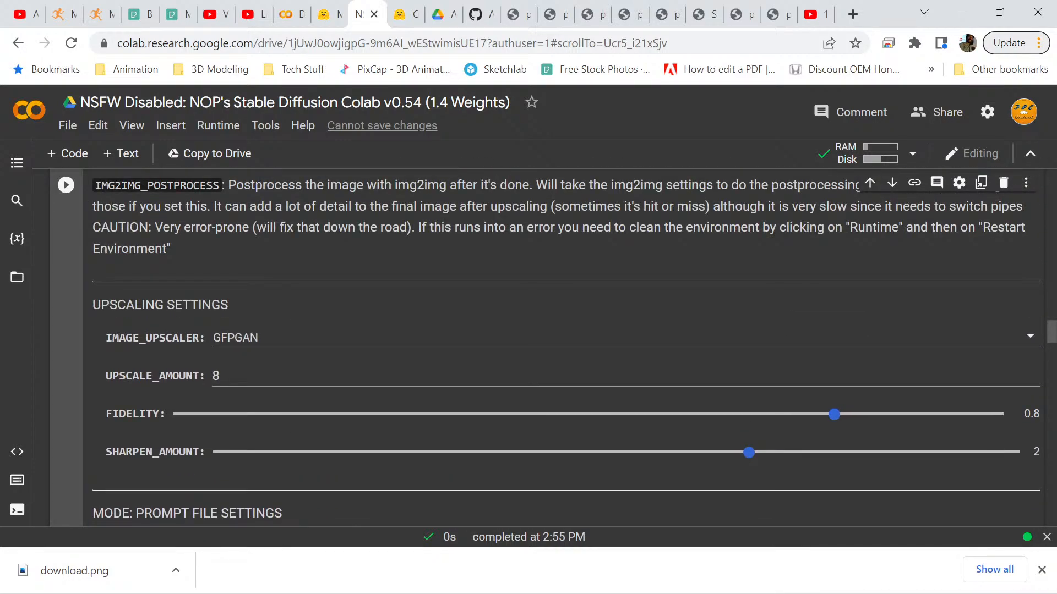
{"action": "scroll", "coordinate": [542, 347], "scroll_direction": "down", "scroll_amount": 4}
{"action": "scroll", "coordinate": [541, 346], "scroll_direction": "down", "scroll_amount": 8}
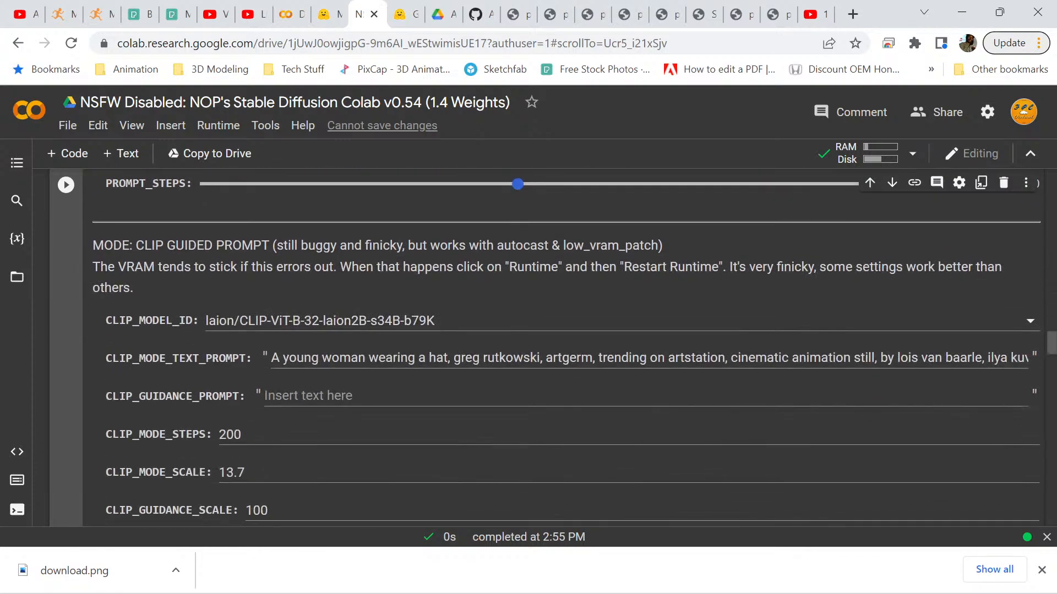
{"action": "scroll", "coordinate": [542, 346], "scroll_direction": "down", "scroll_amount": 3}
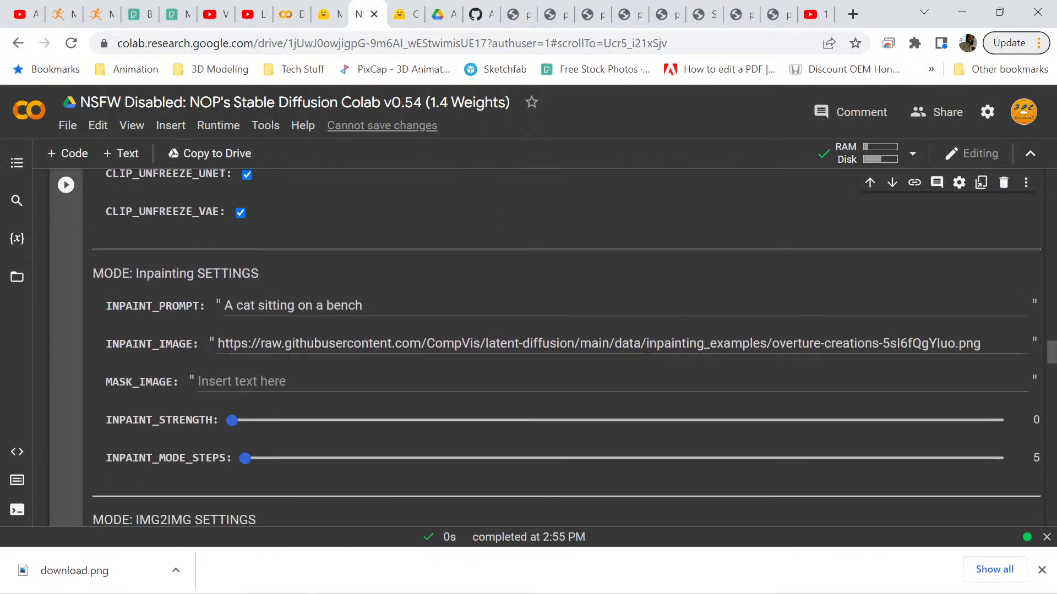
{"action": "scroll", "coordinate": [541, 347], "scroll_direction": "down", "scroll_amount": 4}
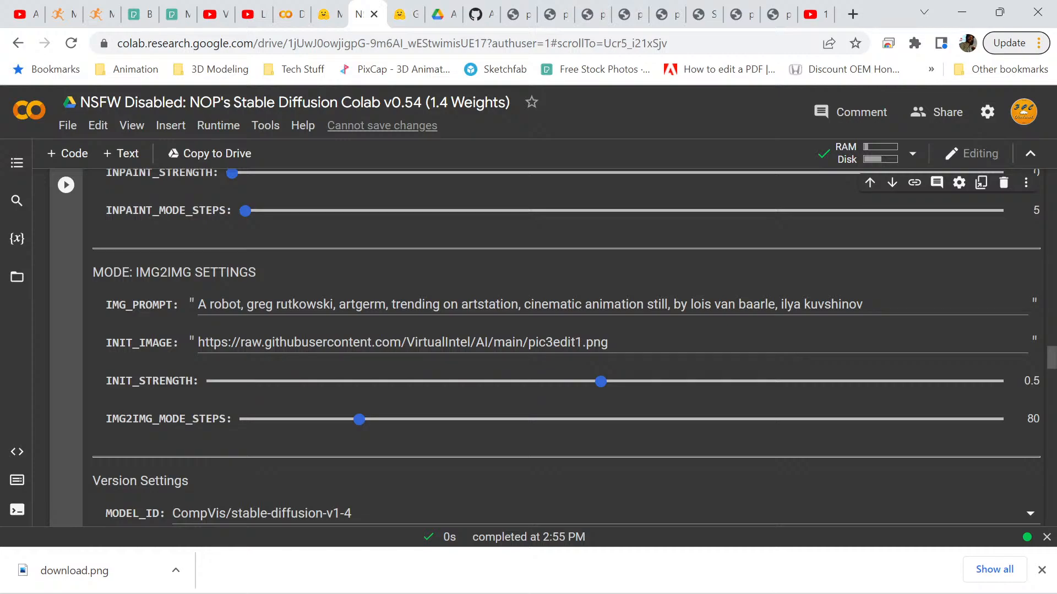
{"action": "scroll", "coordinate": [566, 349], "scroll_direction": "down", "scroll_amount": 1}
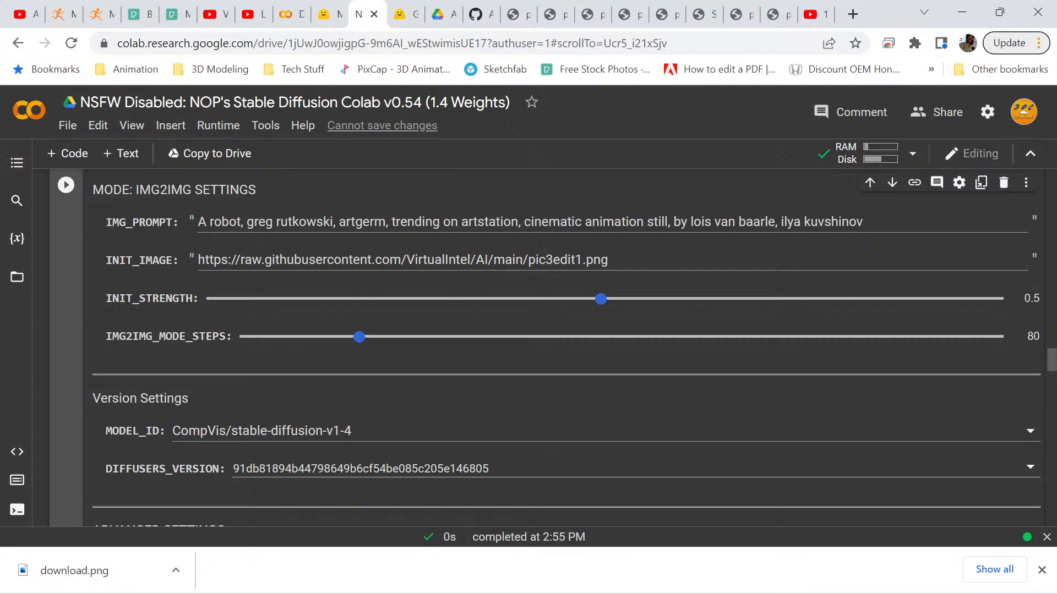
Highlight the style keywords after "A robot" in the IMG2IMG prompt, followed by the whole init image URL.
{"action": "left_click_drag", "start_coordinate": [246, 222], "coordinate": [862, 221]}
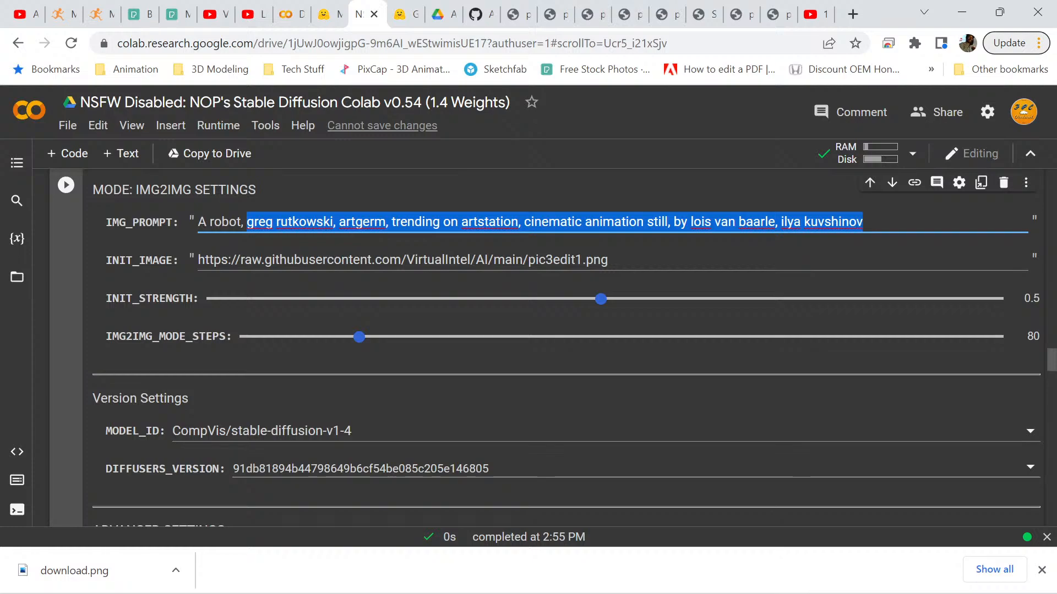
{"action": "left_click", "coordinate": [863, 221]}
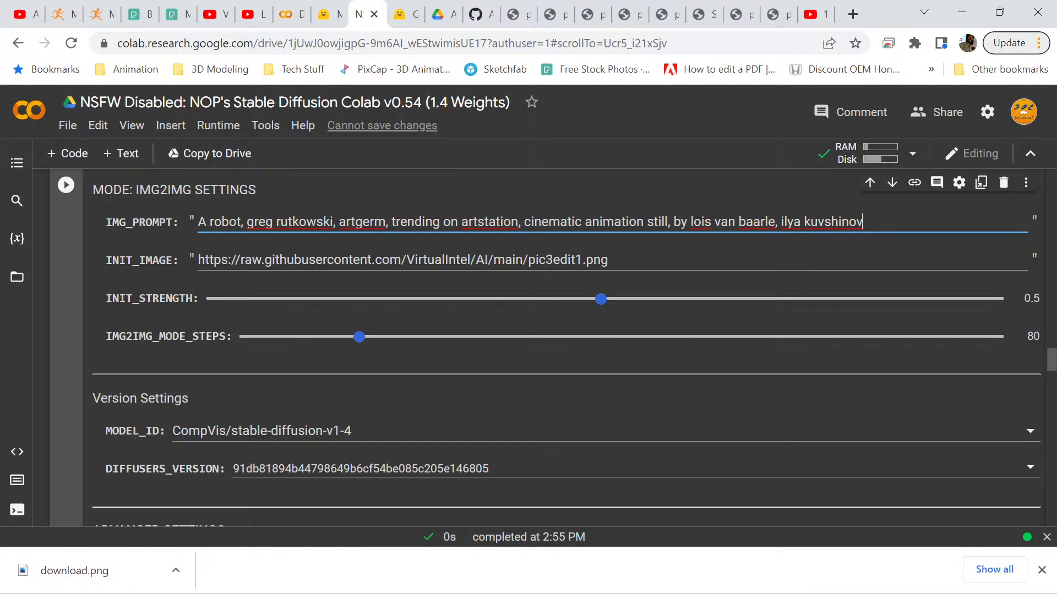
{"action": "left_click_drag", "start_coordinate": [198, 260], "coordinate": [608, 260]}
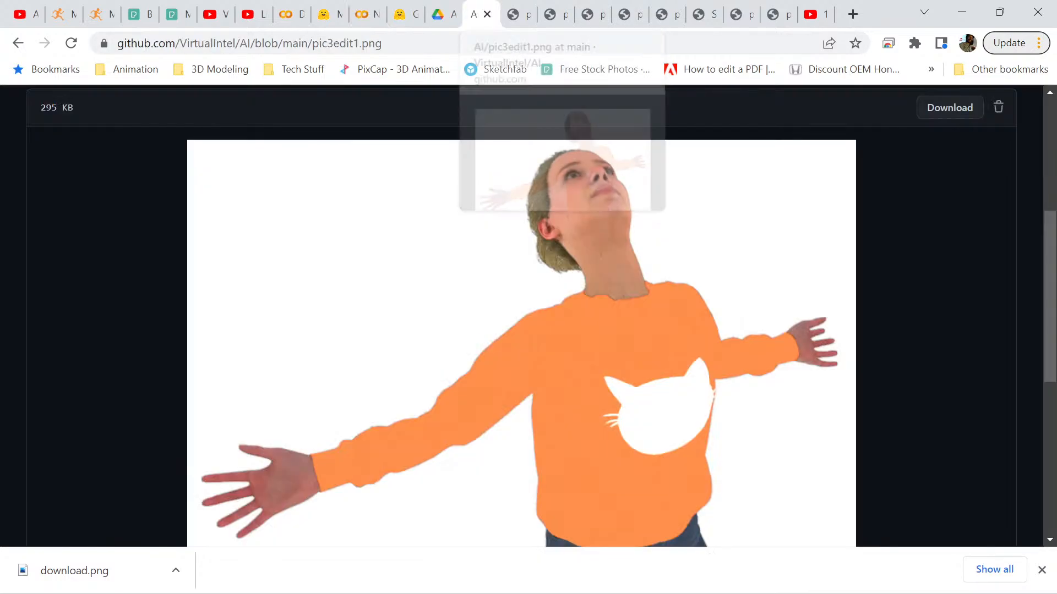
Switch to GitHub, go from the pic3edit1.png page to the home dashboard, and open the form for creating a new repository.
{"action": "left_click", "coordinate": [480, 14]}
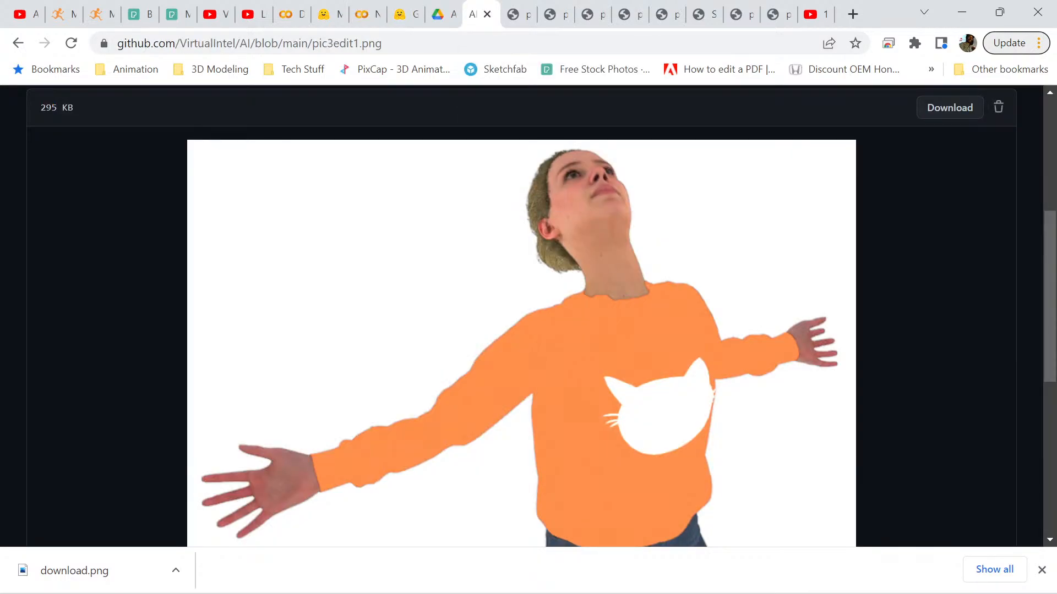
{"action": "scroll", "coordinate": [528, 317], "scroll_direction": "up", "scroll_amount": 5}
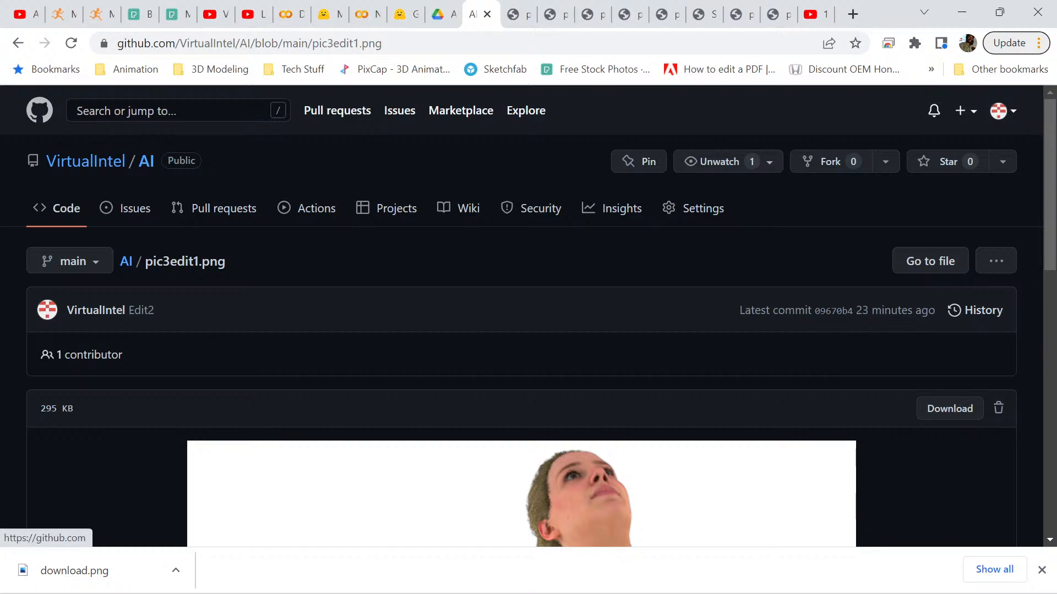
{"action": "left_click", "coordinate": [40, 110]}
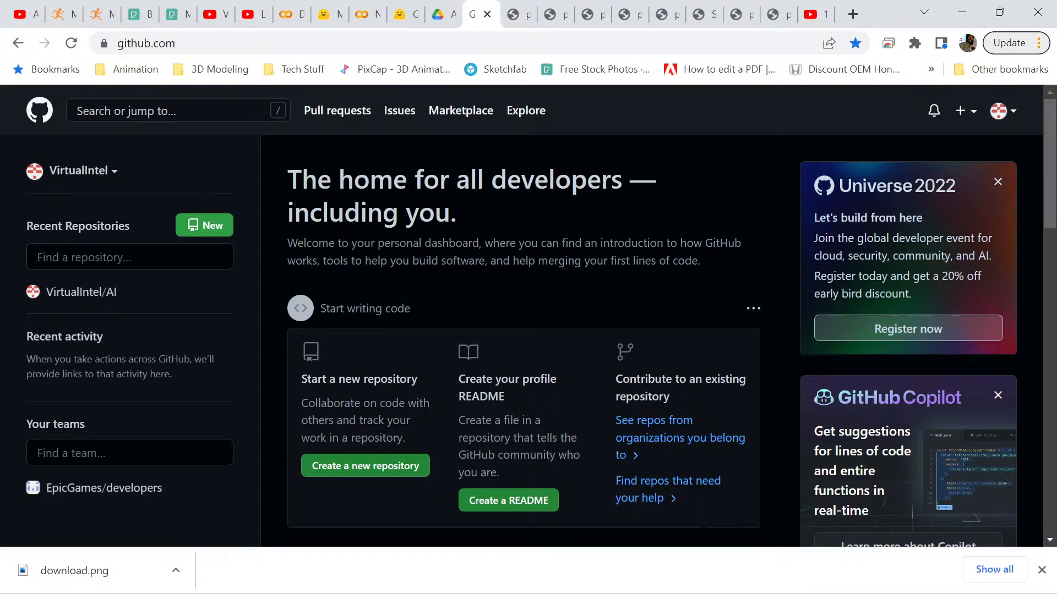
{"action": "left_click", "coordinate": [204, 225]}
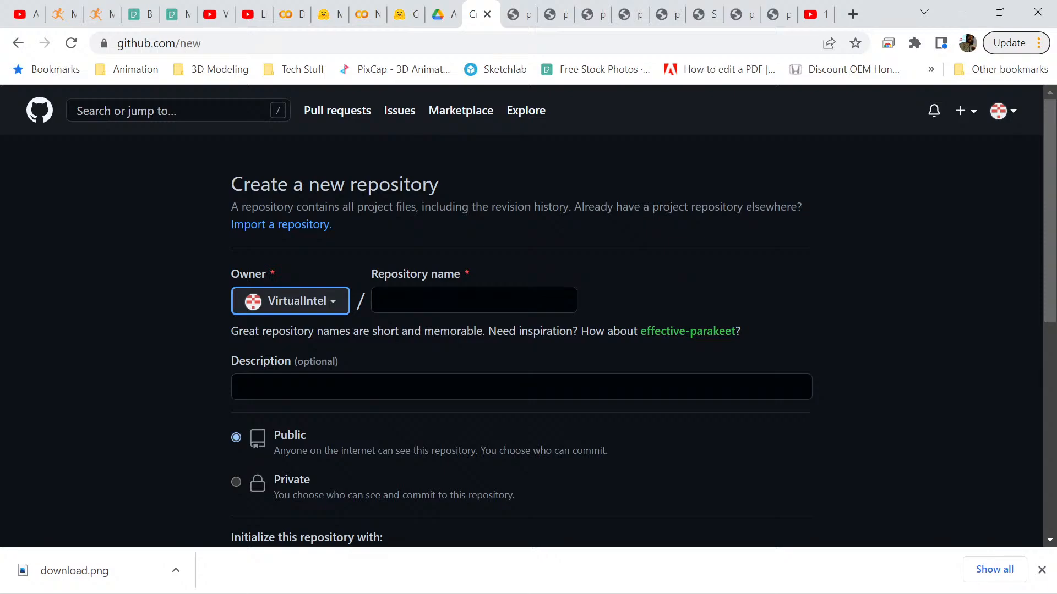
Recheck the init image URL in the Colab notebook alongside GitHub's new repository form, and clear the URL's selection.
{"action": "left_click", "coordinate": [366, 13]}
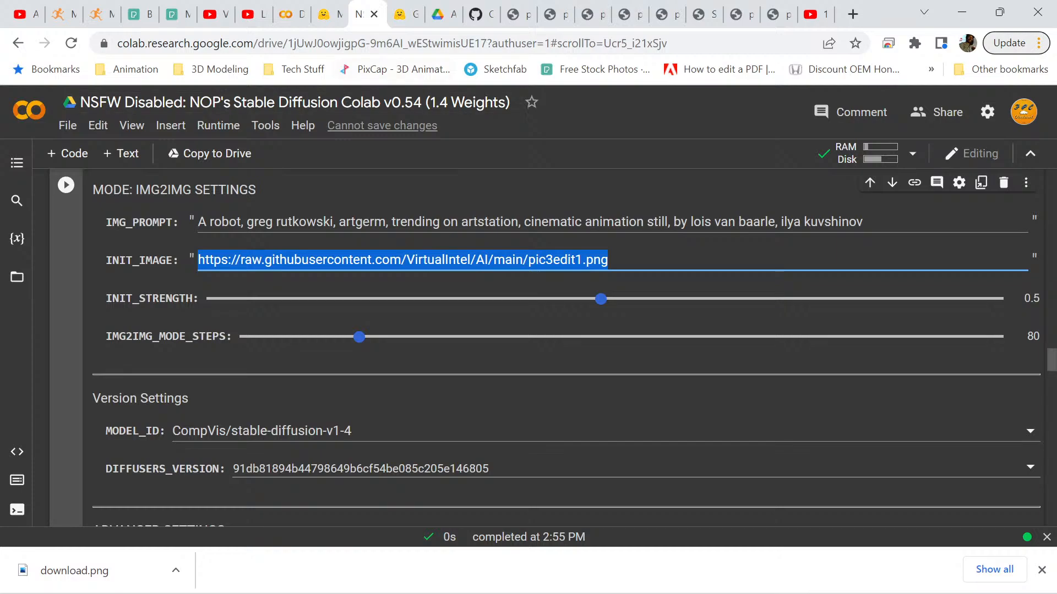
{"action": "left_click", "coordinate": [480, 14]}
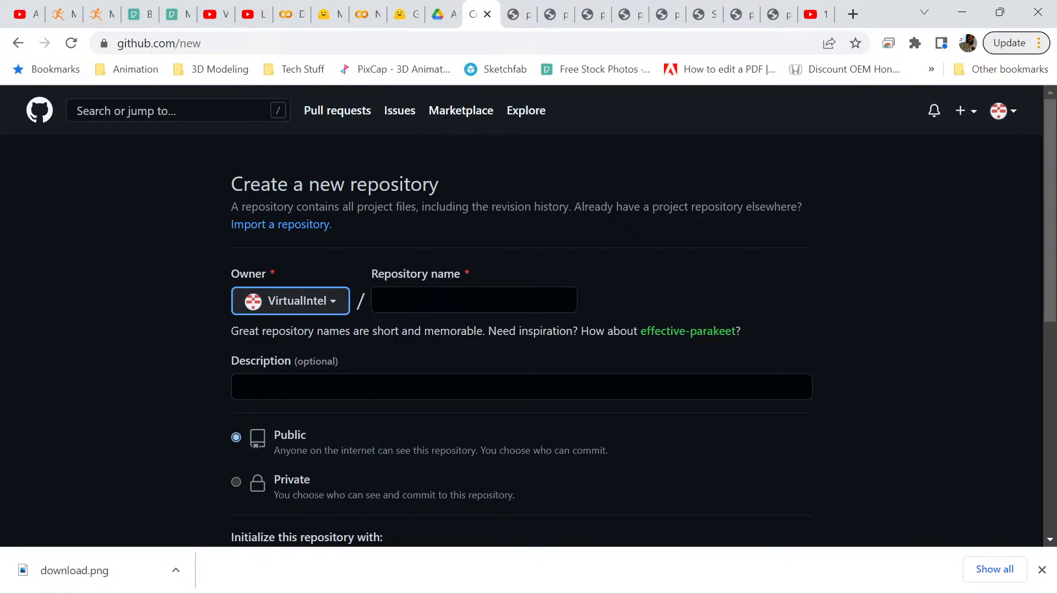
{"action": "scroll", "coordinate": [521, 316], "scroll_direction": "down", "scroll_amount": 2}
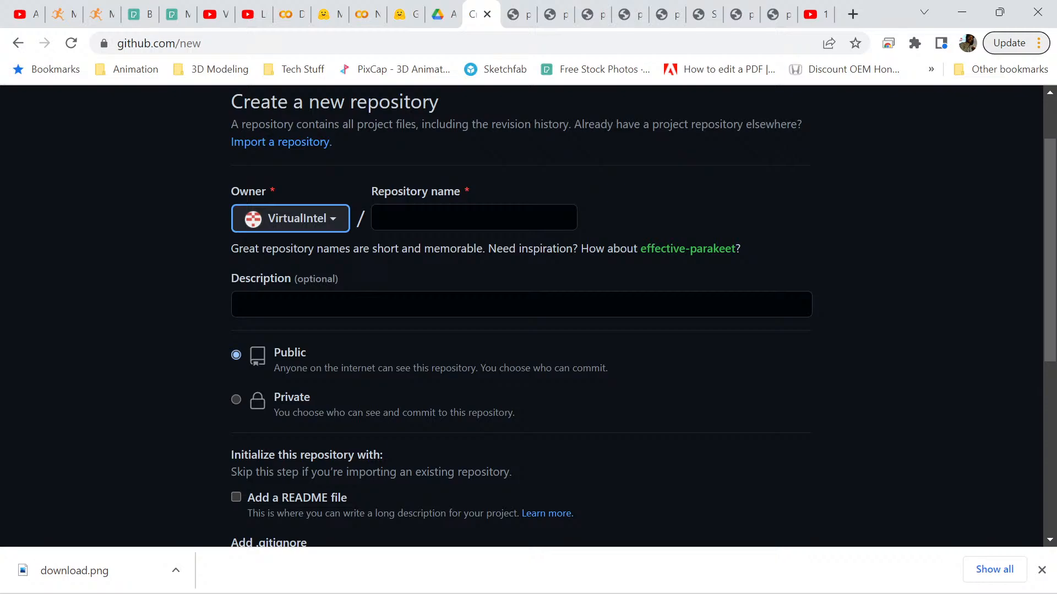
{"action": "left_click", "coordinate": [367, 15]}
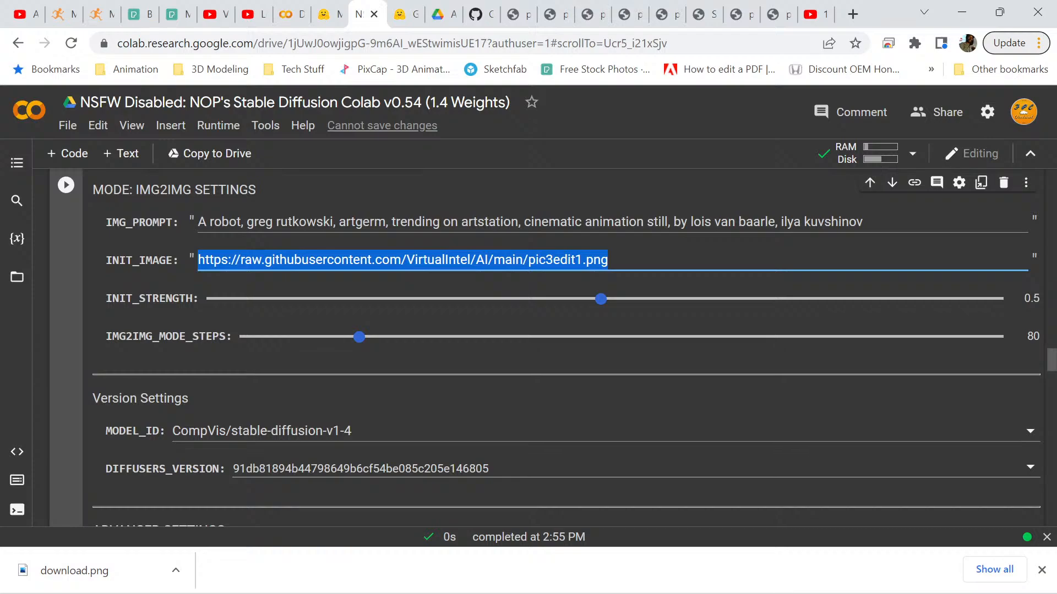
{"action": "key", "text": "Escape"}
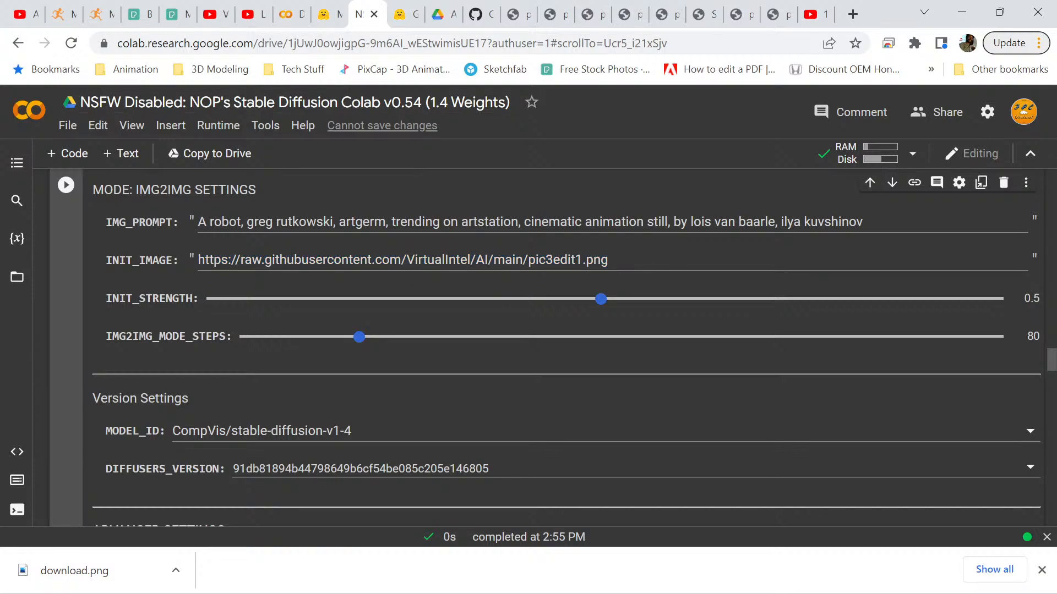
Return to GitHub and look through the new repository form, from owner and name to the license options.
{"action": "left_click", "coordinate": [478, 13]}
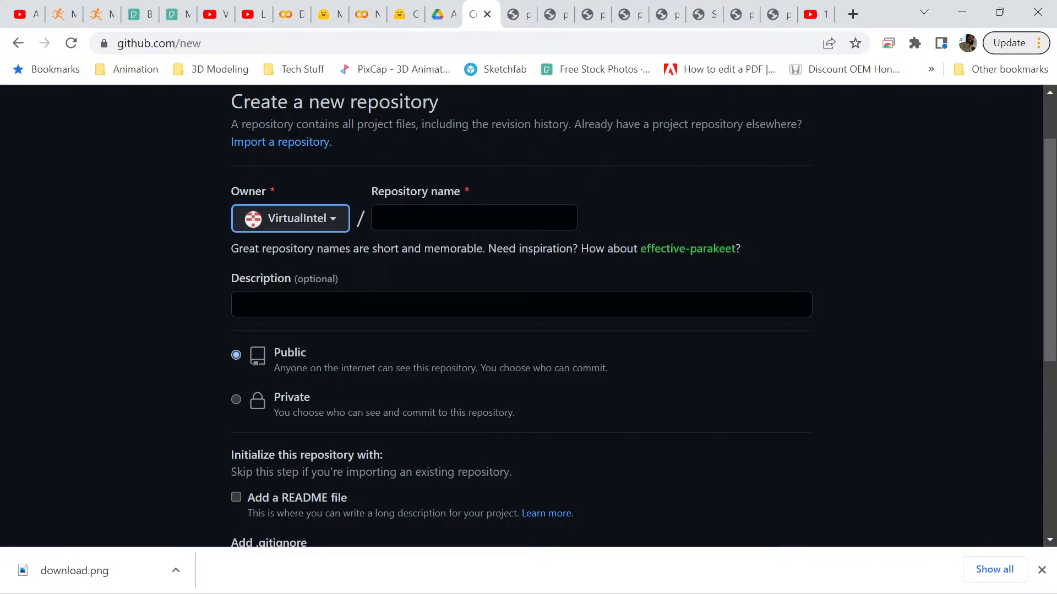
{"action": "scroll", "coordinate": [521, 316], "scroll_direction": "up", "scroll_amount": 2}
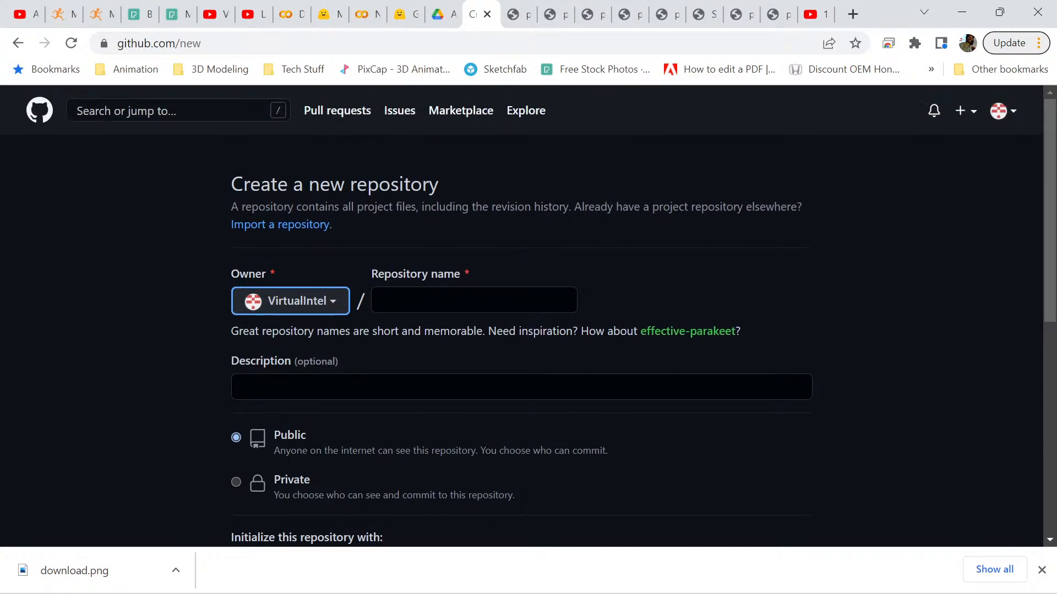
{"action": "scroll", "coordinate": [521, 317], "scroll_direction": "down", "scroll_amount": 8}
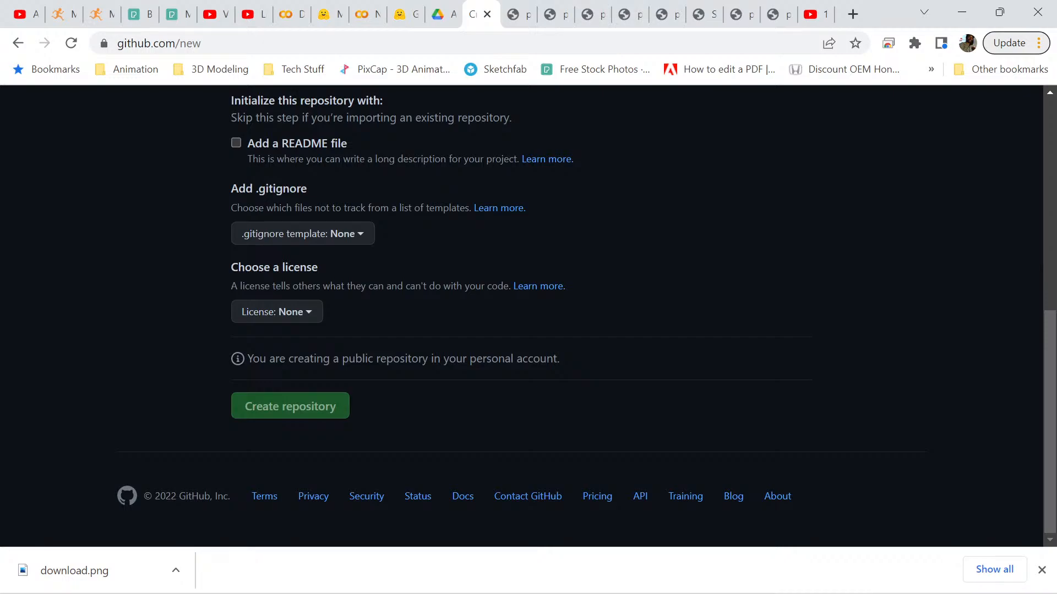
{"action": "scroll", "coordinate": [521, 317], "scroll_direction": "up", "scroll_amount": 8}
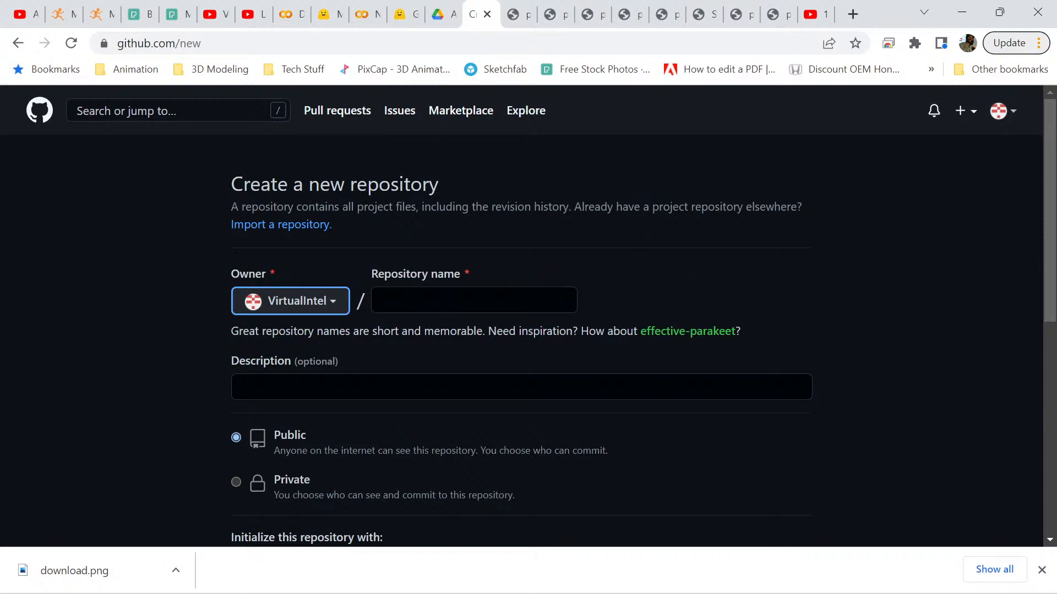
Open the AI repository from the account's own repositories.
{"action": "left_click", "coordinate": [1002, 111]}
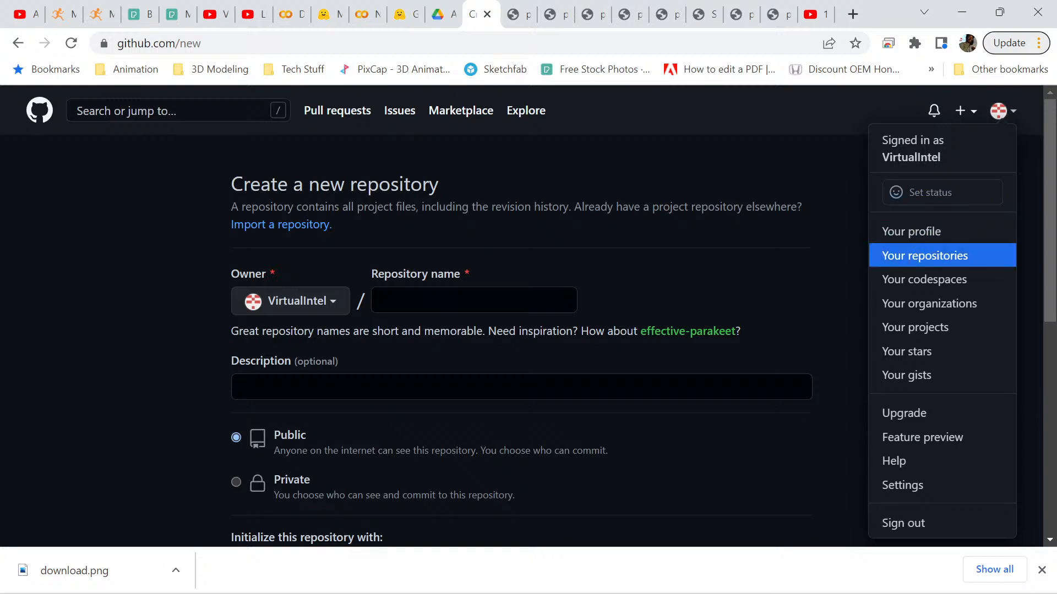
{"action": "left_click", "coordinate": [925, 256]}
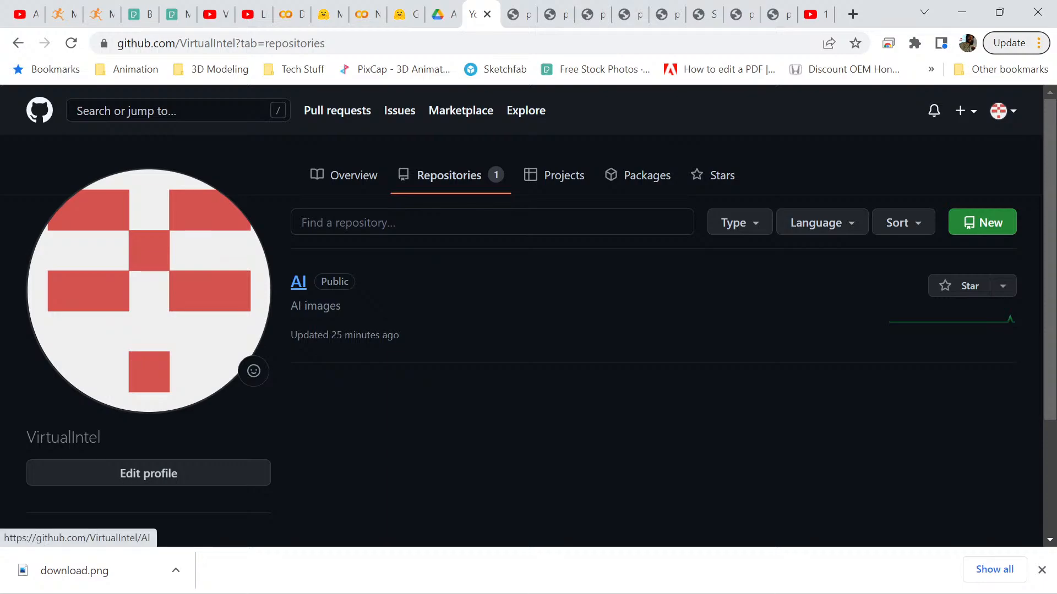
{"action": "left_click", "coordinate": [298, 282]}
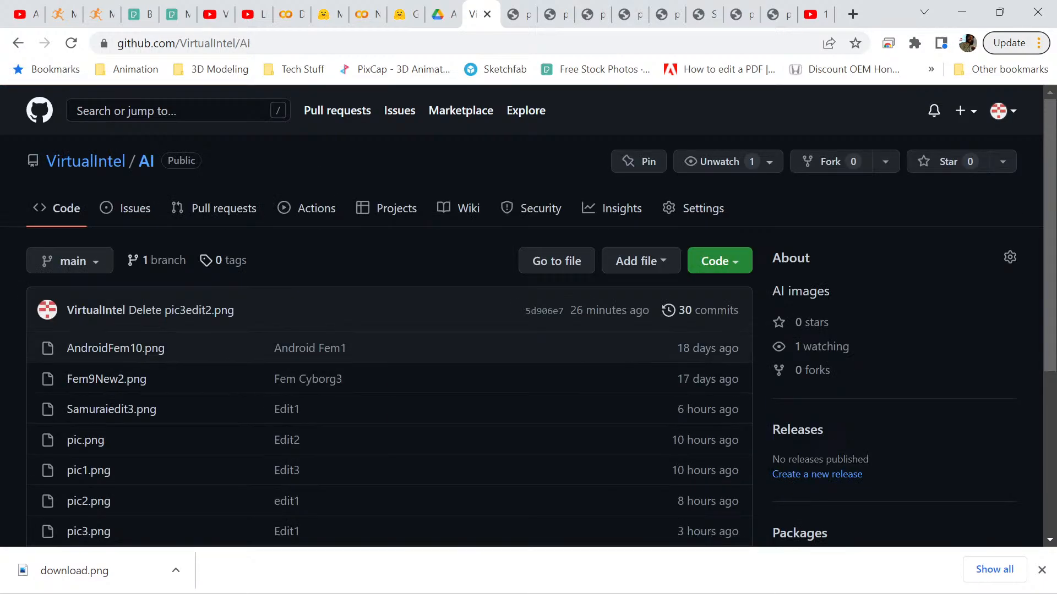
Open pic3edit1.png from the AI repository's file list and view the full image.
{"action": "scroll", "coordinate": [116, 352], "scroll_direction": "down", "scroll_amount": 3}
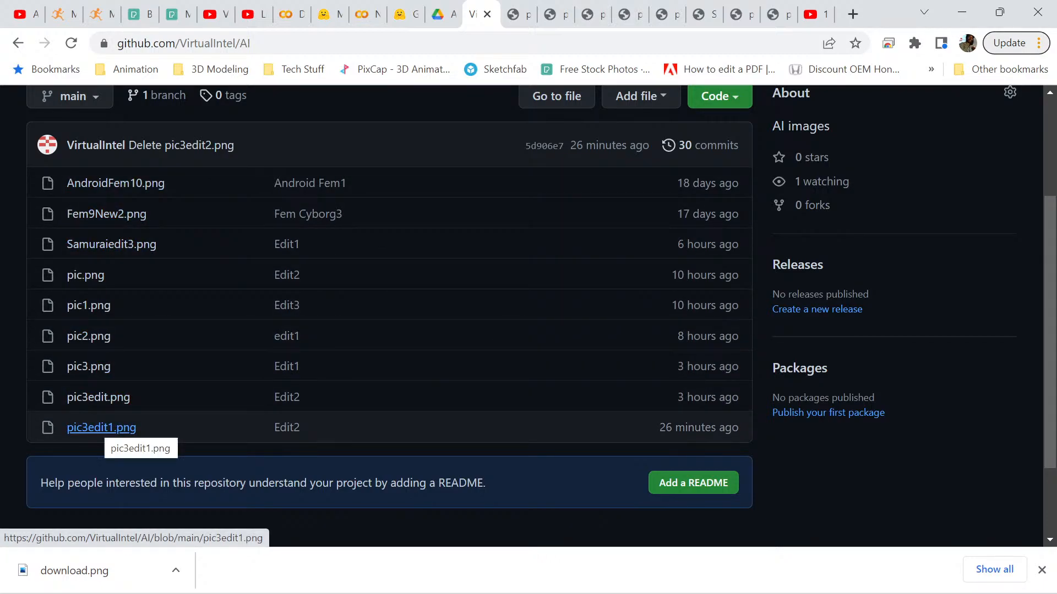
{"action": "left_click", "coordinate": [104, 429]}
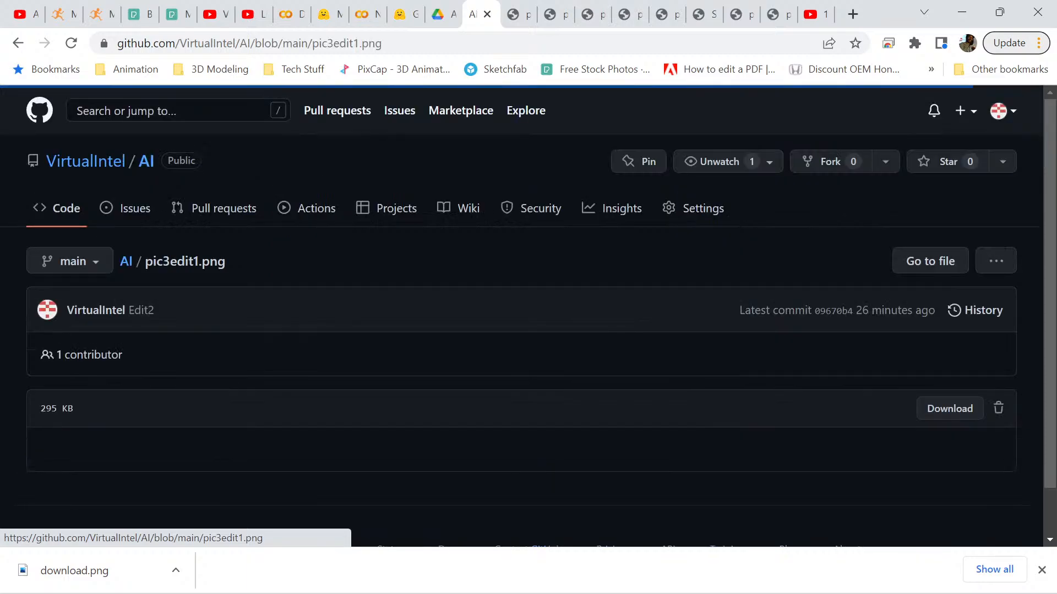
{"action": "scroll", "coordinate": [528, 317], "scroll_direction": "down", "scroll_amount": 4}
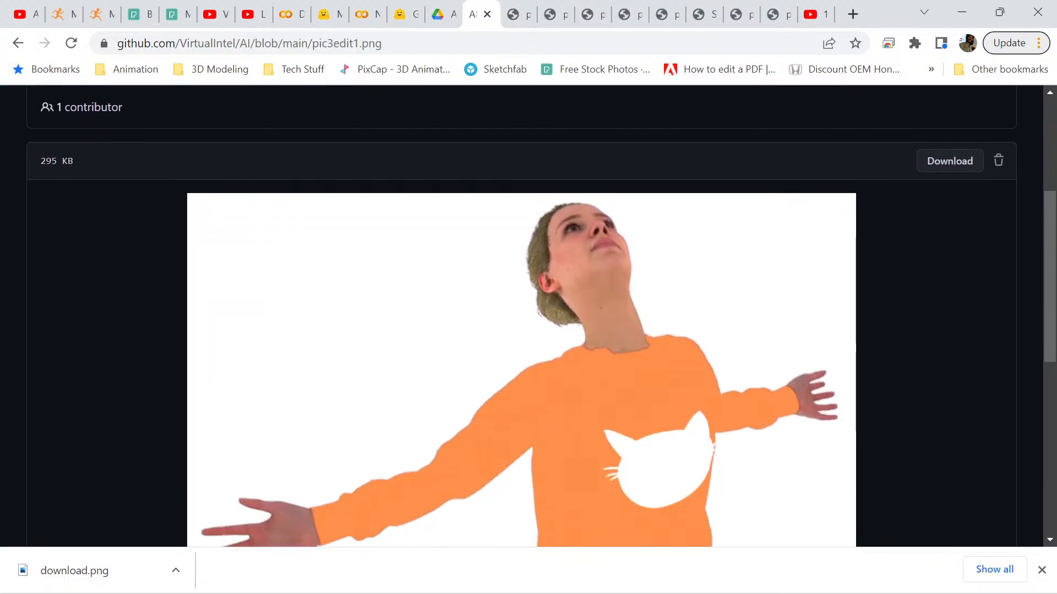
{"action": "scroll", "coordinate": [528, 317], "scroll_direction": "down", "scroll_amount": 7}
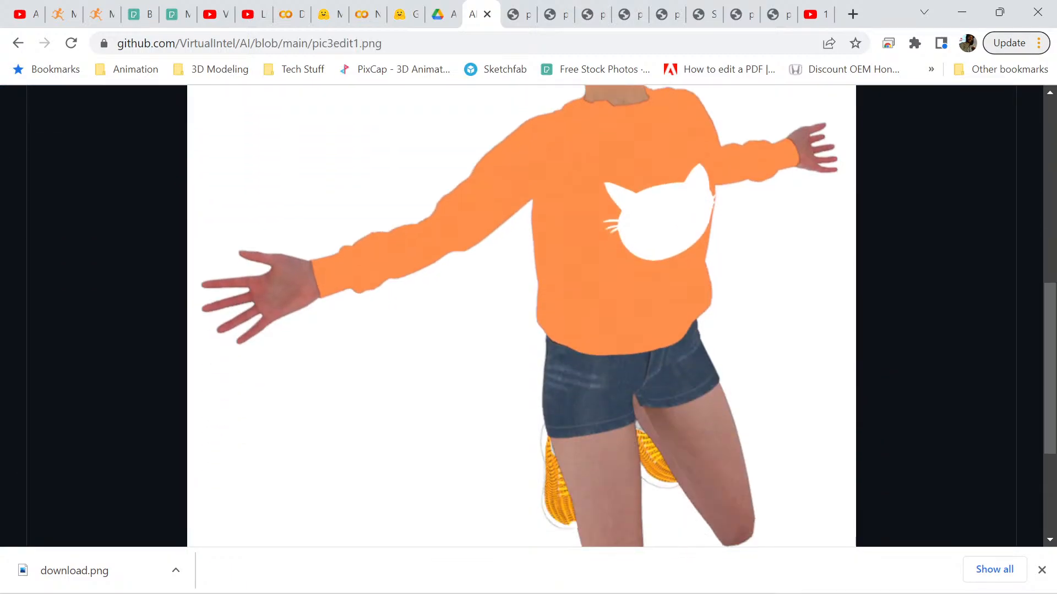
{"action": "scroll", "coordinate": [528, 316], "scroll_direction": "up", "scroll_amount": 12}
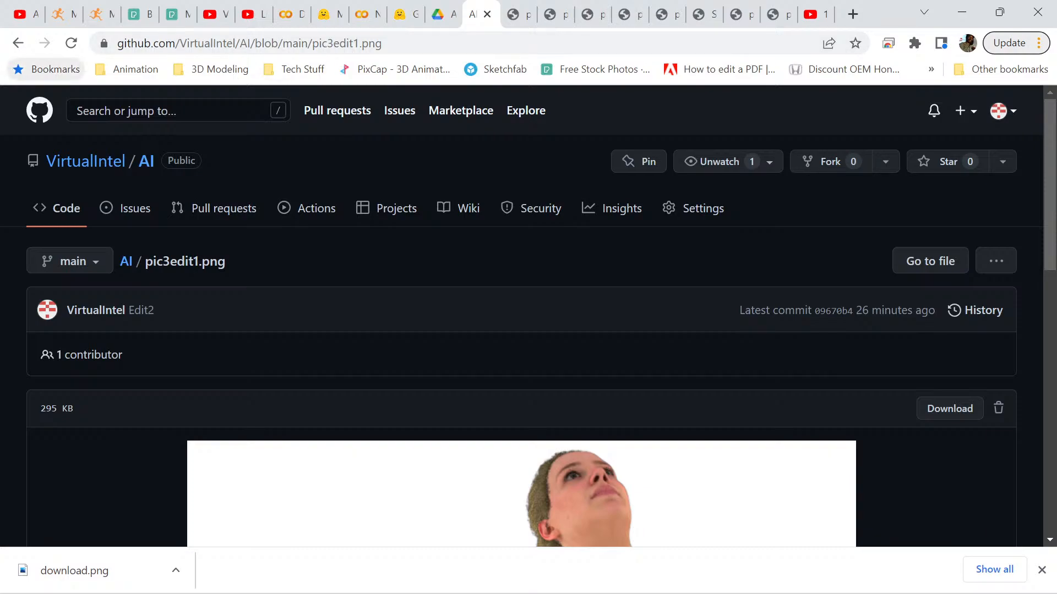
Return to the AI repository's file list, open pic3.png and view the full image.
{"action": "left_click", "coordinate": [18, 43]}
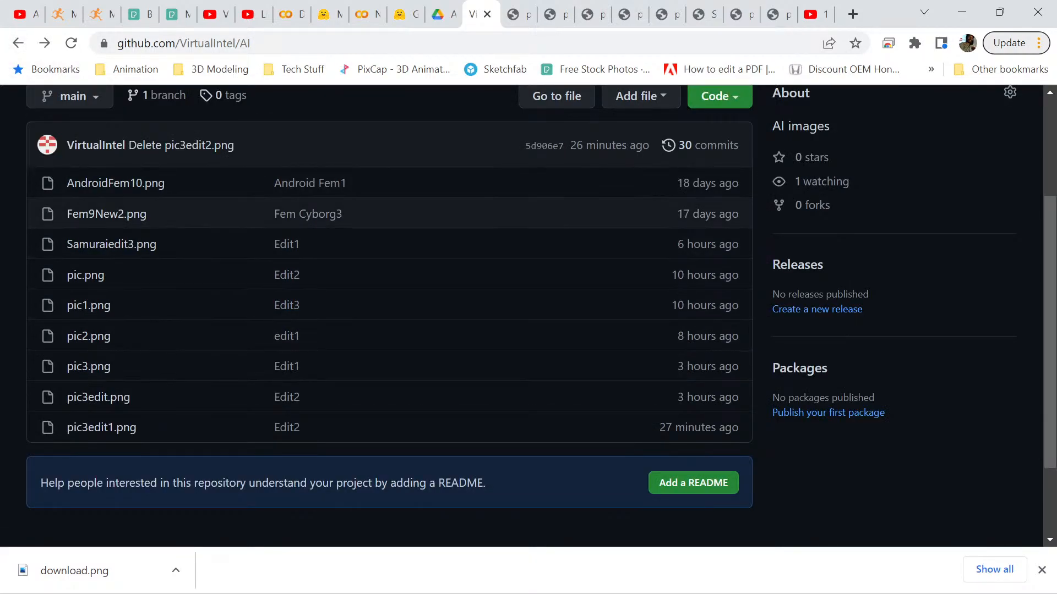
{"action": "scroll", "coordinate": [126, 211], "scroll_direction": "up", "scroll_amount": 2}
{"action": "scroll", "coordinate": [127, 208], "scroll_direction": "down", "scroll_amount": 1}
{"action": "scroll", "coordinate": [126, 208], "scroll_direction": "up", "scroll_amount": 1}
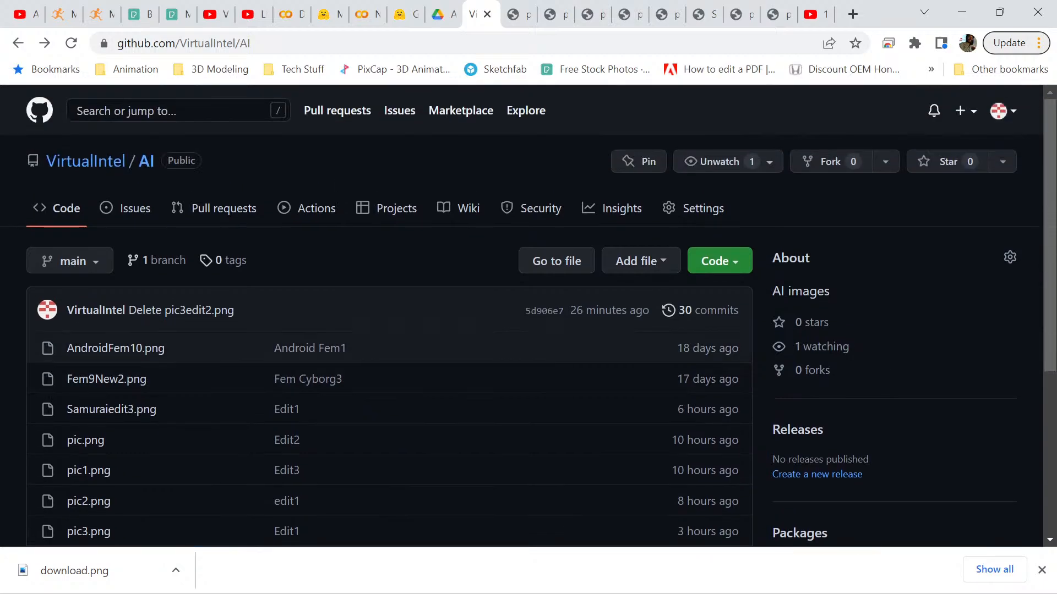
{"action": "scroll", "coordinate": [88, 365], "scroll_direction": "down", "scroll_amount": 2}
{"action": "left_click", "coordinate": [88, 365]}
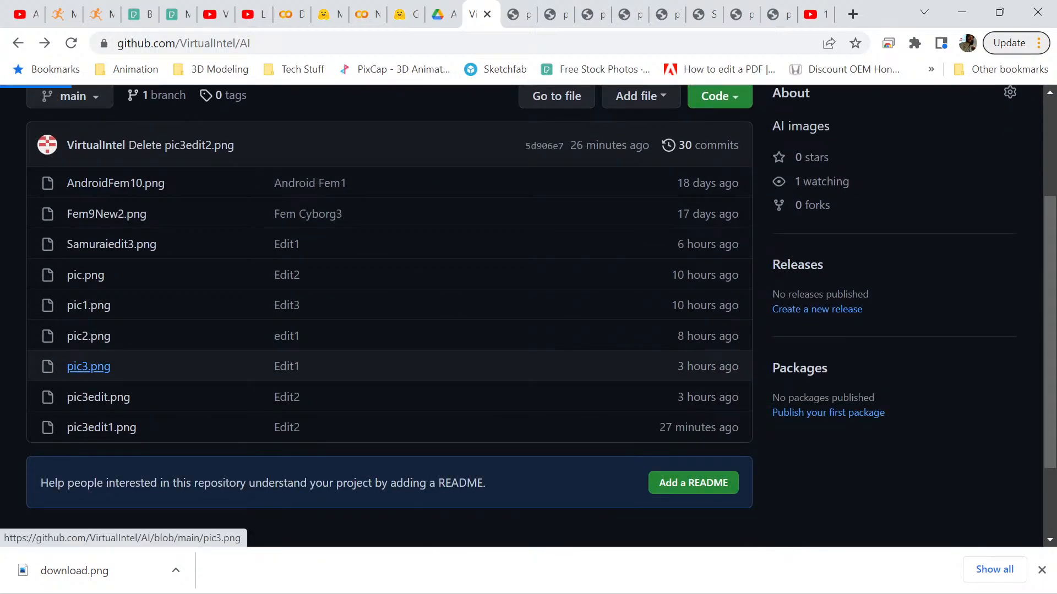
{"action": "scroll", "coordinate": [528, 316], "scroll_direction": "down", "scroll_amount": 5}
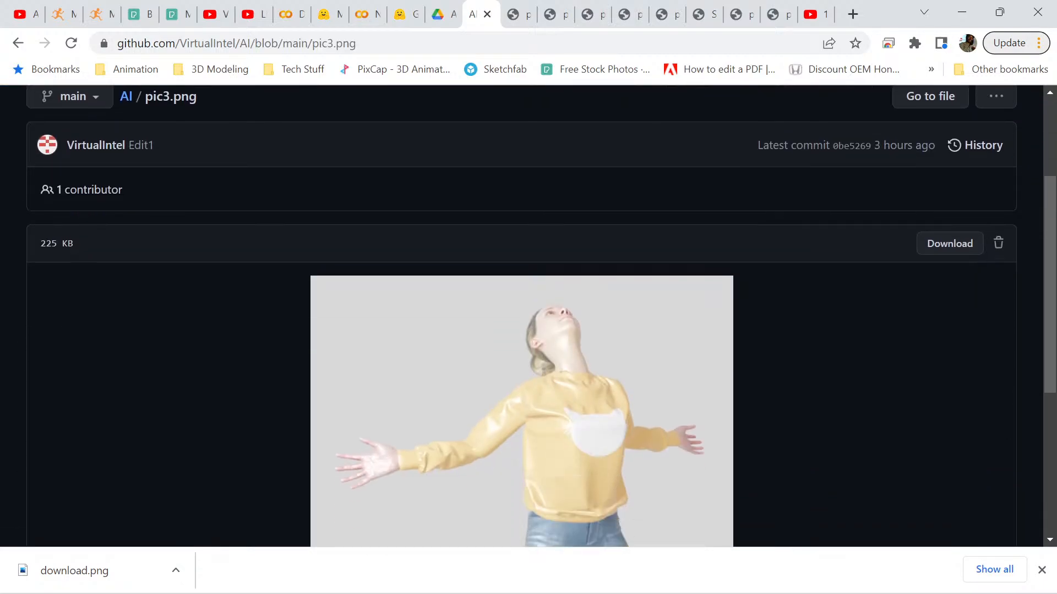
{"action": "scroll", "coordinate": [528, 317], "scroll_direction": "down", "scroll_amount": 1}
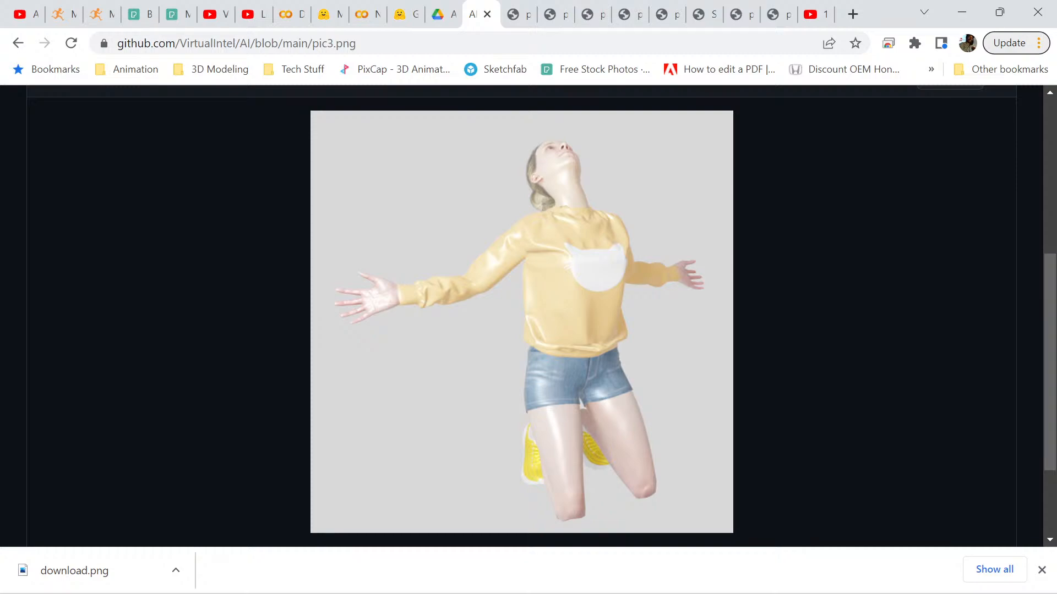
{"action": "scroll", "coordinate": [528, 317], "scroll_direction": "up", "scroll_amount": 4}
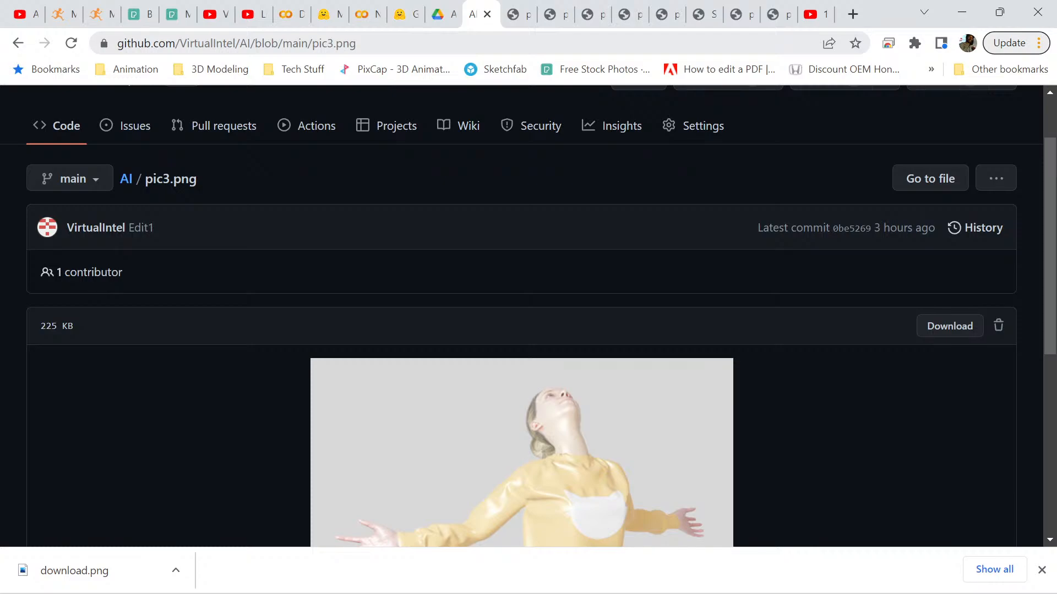
{"action": "scroll", "coordinate": [528, 316], "scroll_direction": "down", "scroll_amount": 3}
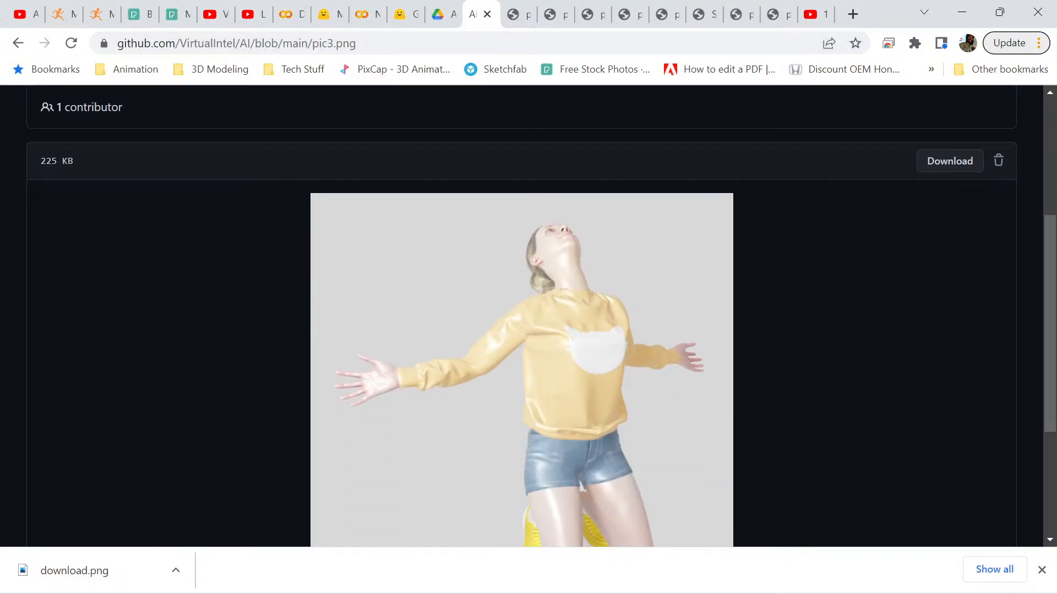
Open the pic3.png image by itself in a new browser tab and switch to it.
{"action": "right_click", "coordinate": [466, 293]}
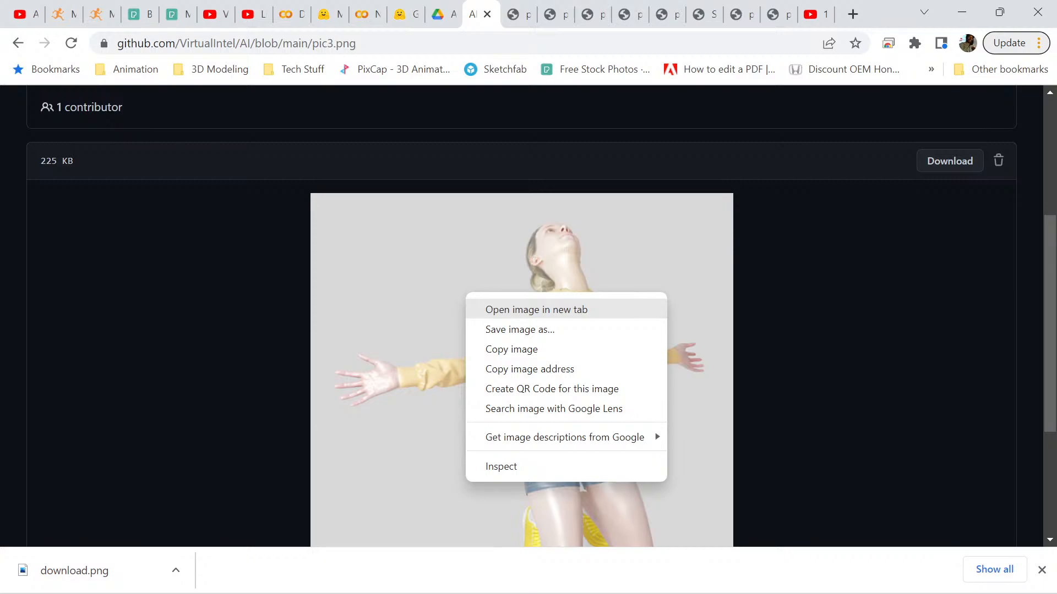
{"action": "left_click", "coordinate": [495, 309]}
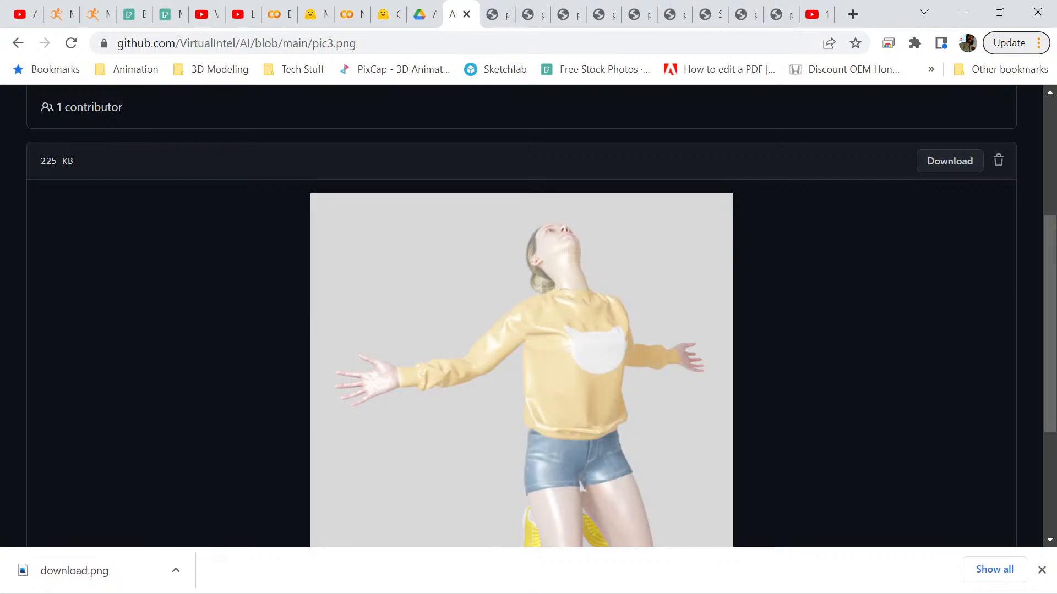
{"action": "left_click", "coordinate": [494, 15]}
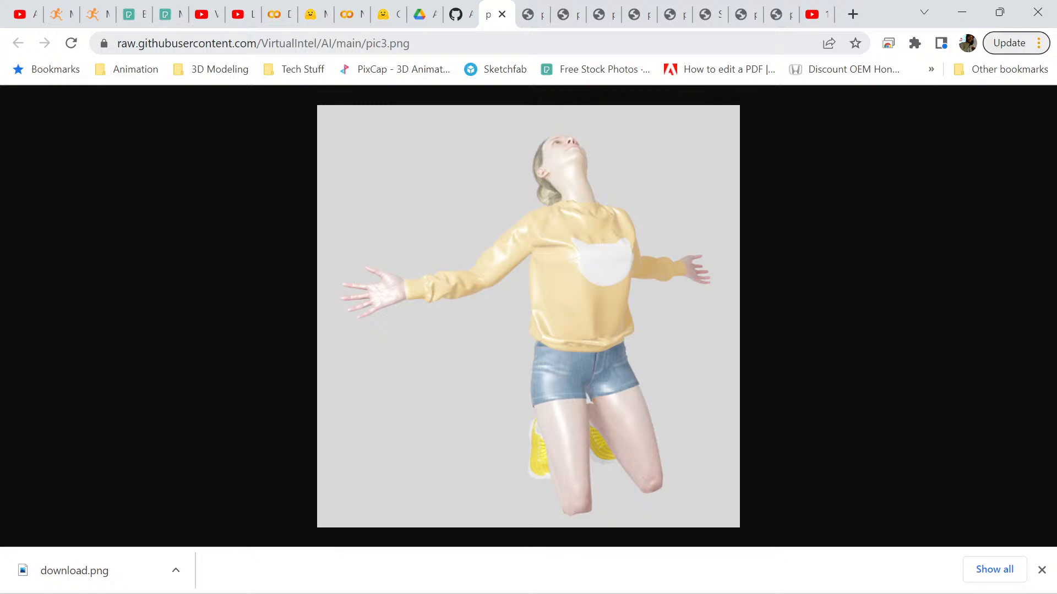
Copy the raw image URL of pic3.png from the browser's address.
{"action": "left_click", "coordinate": [247, 43]}
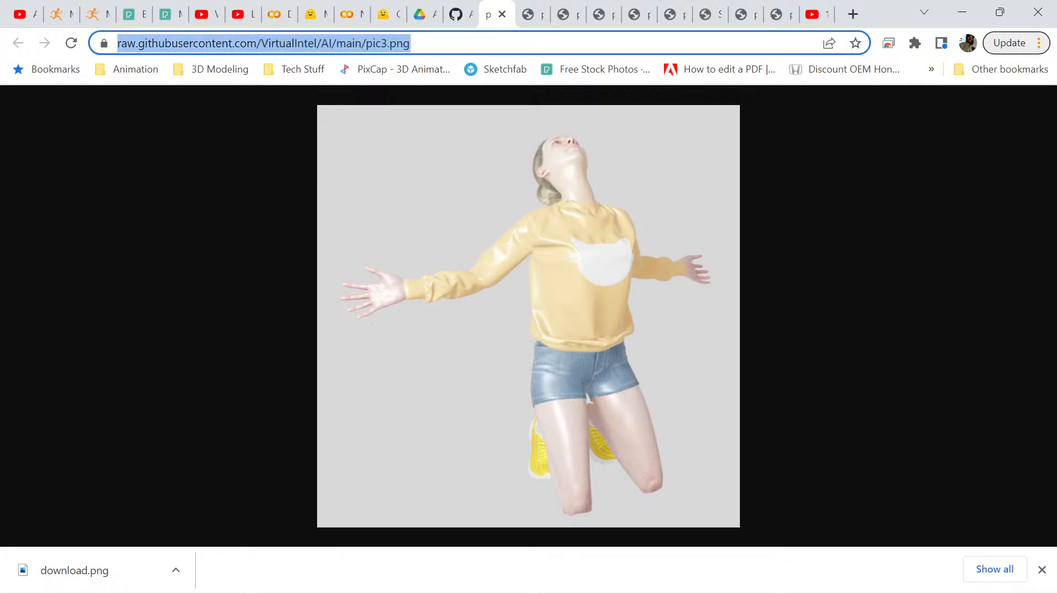
{"action": "right_click", "coordinate": [248, 44]}
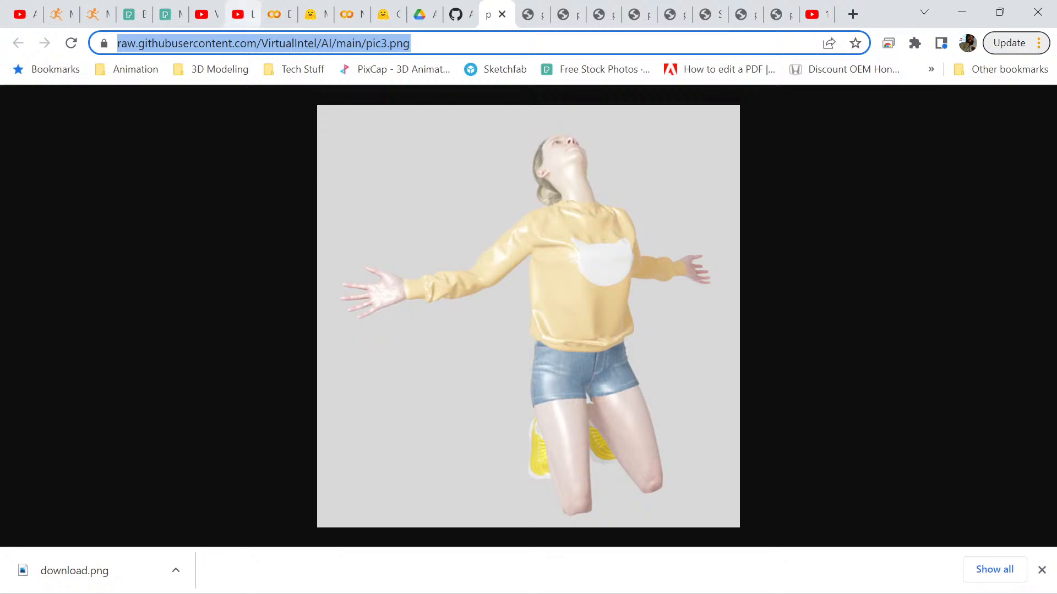
{"action": "left_click", "coordinate": [352, 14]}
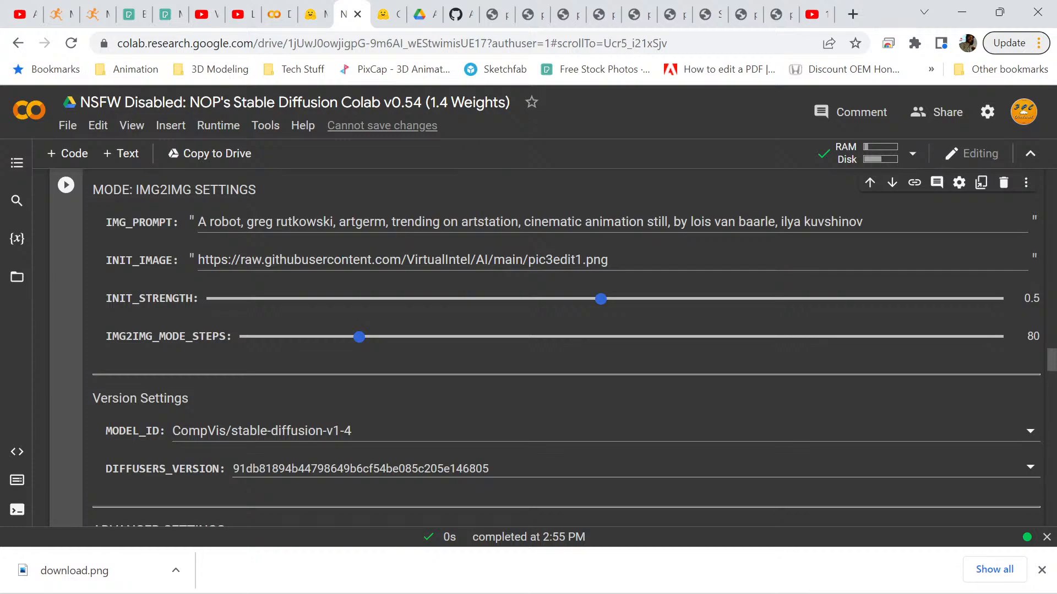
{"action": "left_click", "coordinate": [492, 15]}
{"action": "key", "text": "ctrl+c"}
{"action": "right_click", "coordinate": [329, 48]}
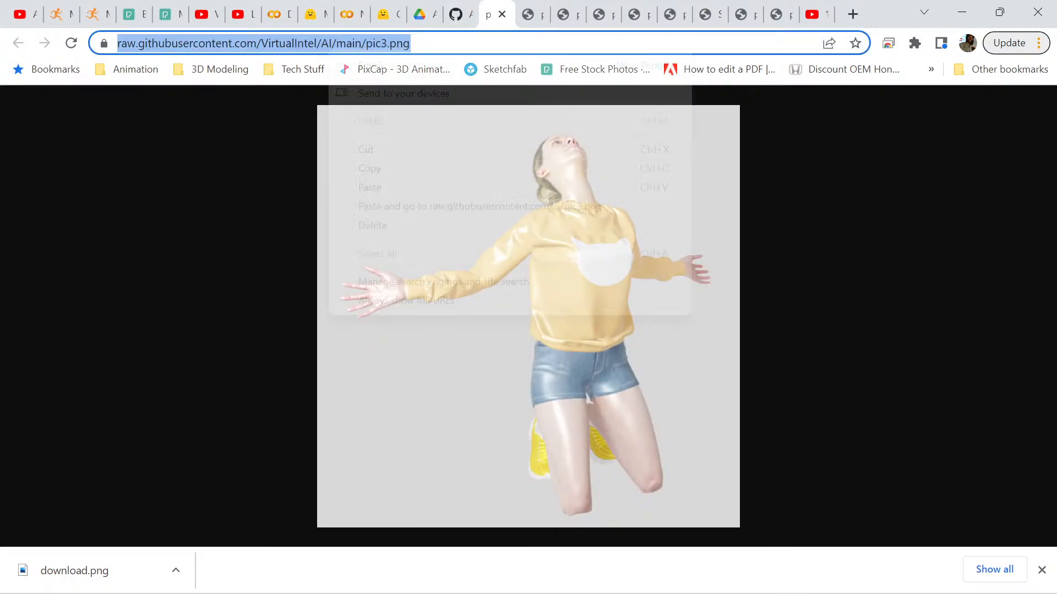
{"action": "left_click", "coordinate": [370, 168]}
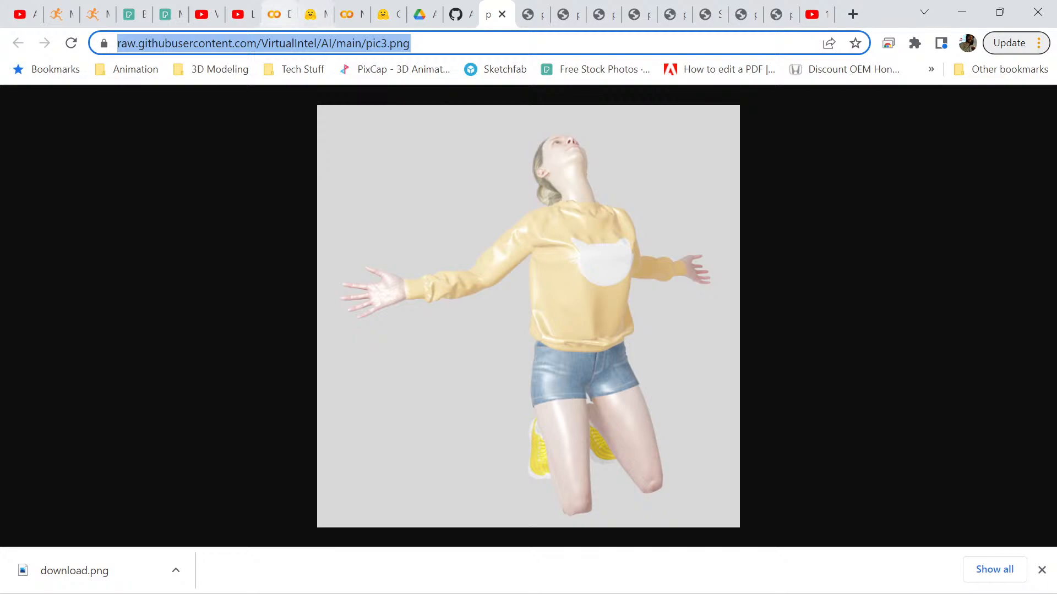
Replace the INIT_IMAGE URL in the Stable Diffusion Colab's IMG2IMG settings with the copied pic3.png address.
{"action": "left_click", "coordinate": [278, 15]}
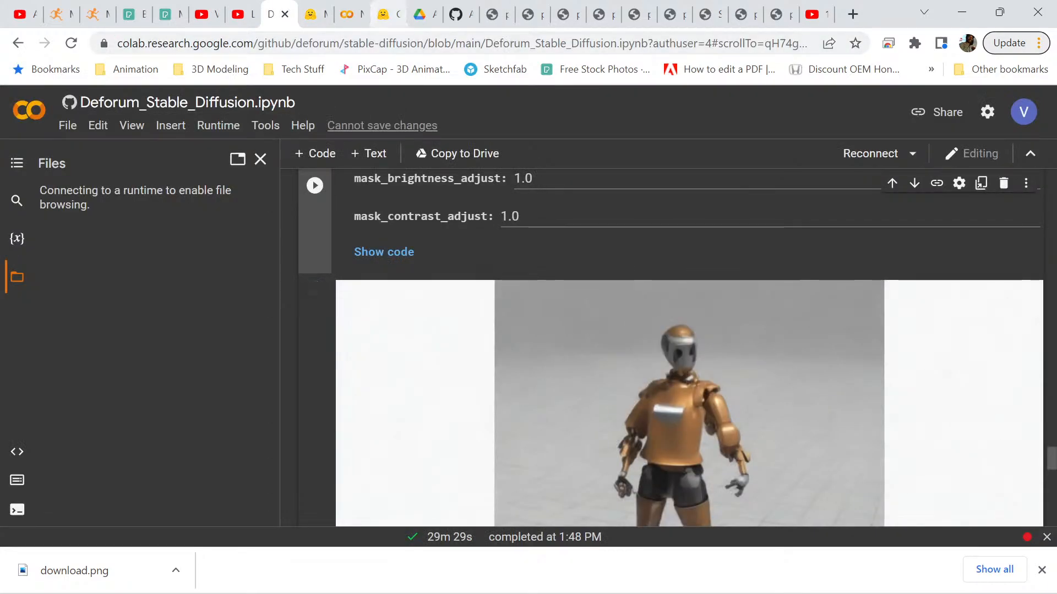
{"action": "left_click", "coordinate": [352, 15]}
{"action": "double_click", "coordinate": [328, 260]}
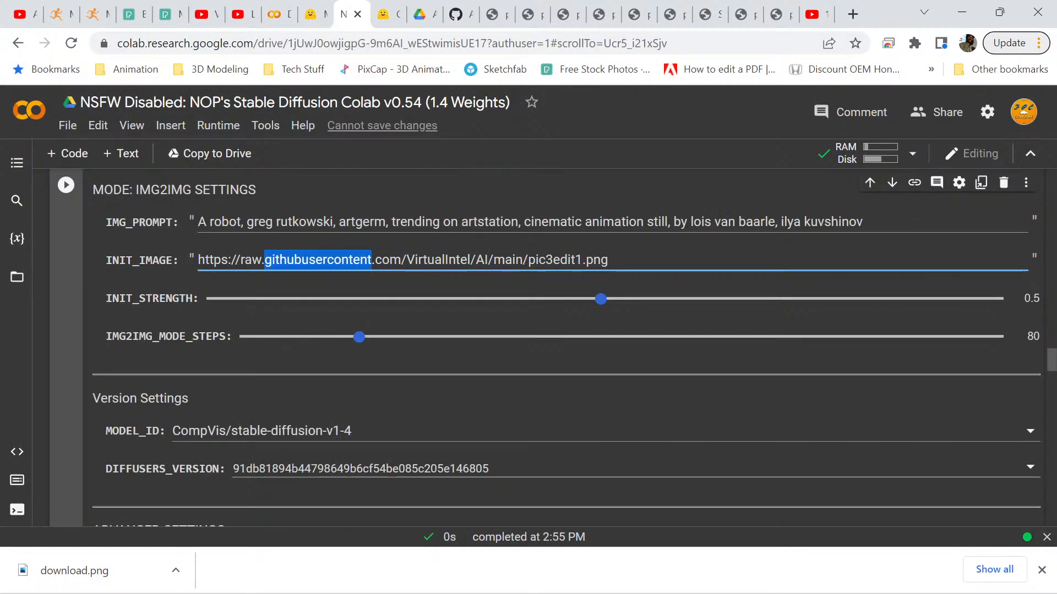
{"action": "key", "text": "ctrl+a"}
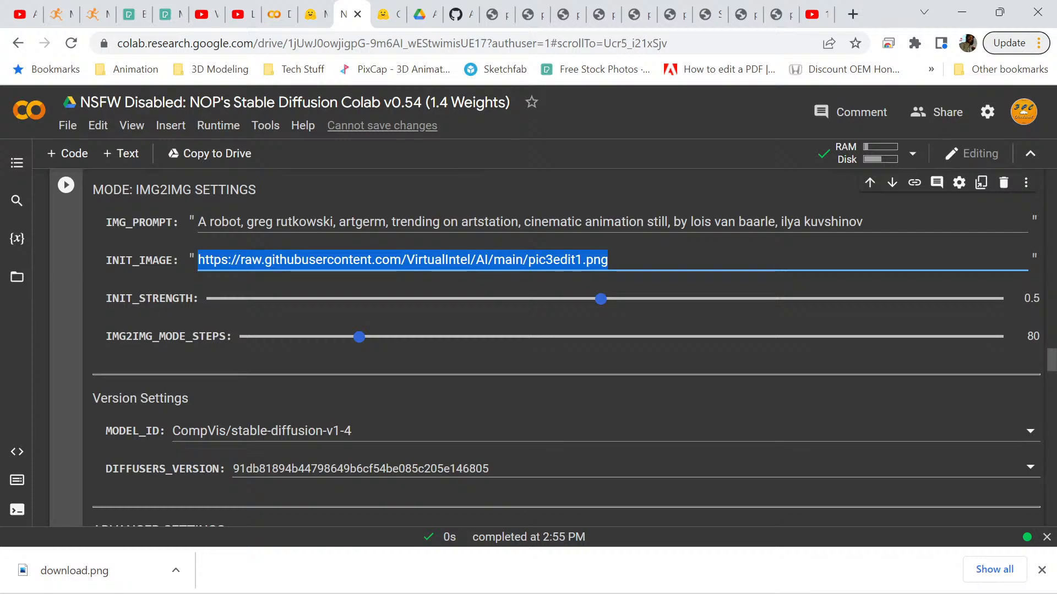
{"action": "right_click", "coordinate": [412, 263]}
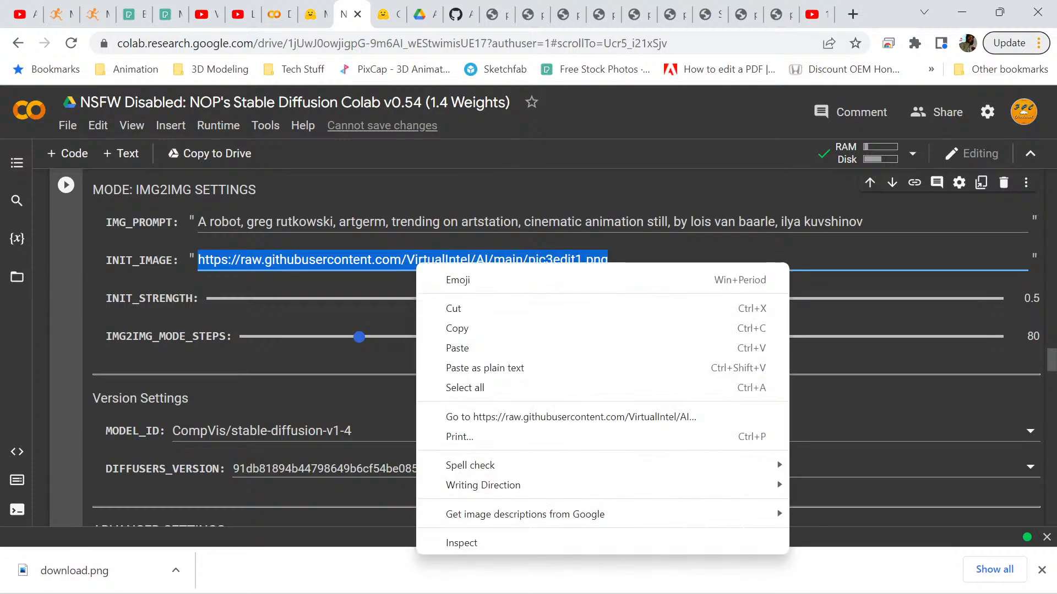
{"action": "left_click", "coordinate": [440, 346]}
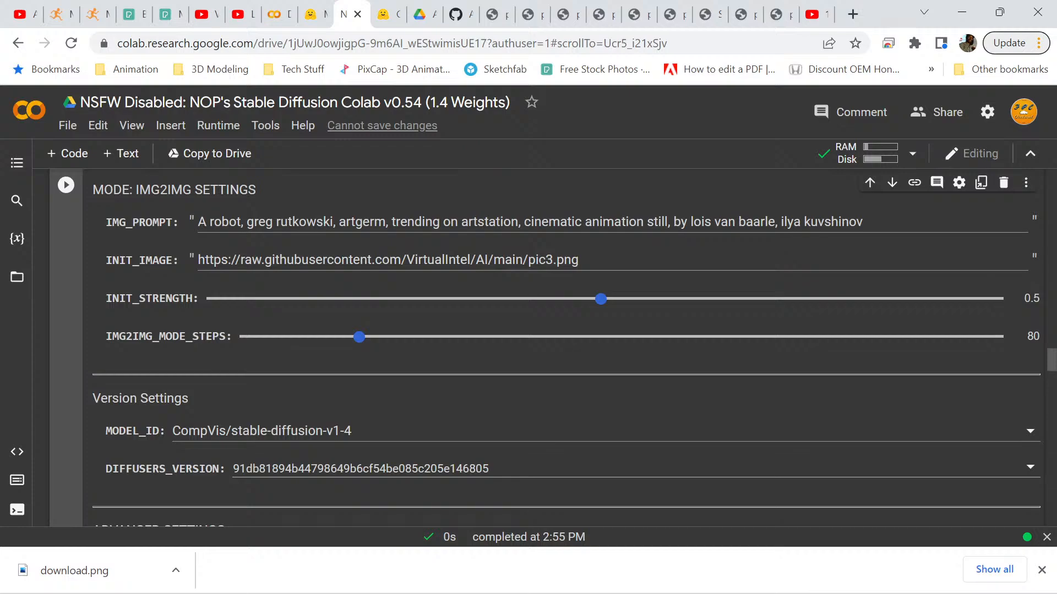
Sweep INIT_STRENGTH up towards its maximum and down towards its minimum, and set it back to 0.5.
{"action": "left_click_drag", "start_coordinate": [601, 299], "coordinate": [997, 299]}
{"action": "left_click_drag", "start_coordinate": [997, 299], "coordinate": [212, 299]}
{"action": "key", "text": "Right"}
{"action": "key", "text": "Right"}
{"action": "key", "text": "Right"}
{"action": "key", "text": "Right"}
{"action": "key", "text": "Right"}
{"action": "key", "text": "Right"}
{"action": "key", "text": "Right"}
{"action": "key", "text": "Right"}
{"action": "left_click_drag", "start_coordinate": [275, 299], "coordinate": [600, 299]}
Look through the IMG2IMG, version and advanced settings, down to the NSFW filter option.
{"action": "scroll", "coordinate": [567, 347], "scroll_direction": "down", "scroll_amount": 3}
{"action": "scroll", "coordinate": [567, 347], "scroll_direction": "up", "scroll_amount": 1}
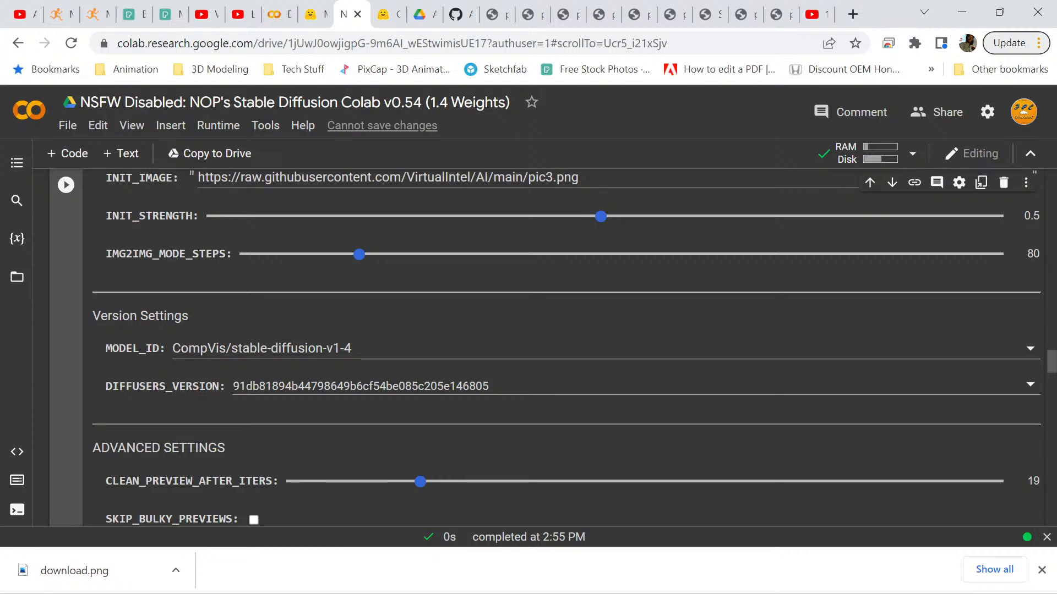
{"action": "scroll", "coordinate": [567, 347], "scroll_direction": "up", "scroll_amount": 1}
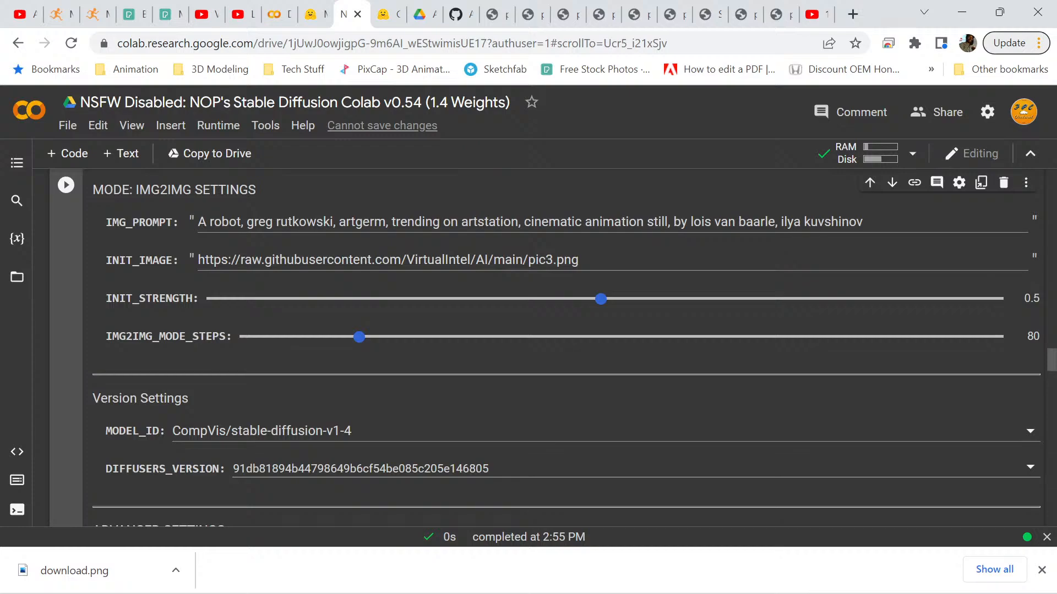
{"action": "scroll", "coordinate": [545, 346], "scroll_direction": "down", "scroll_amount": 1}
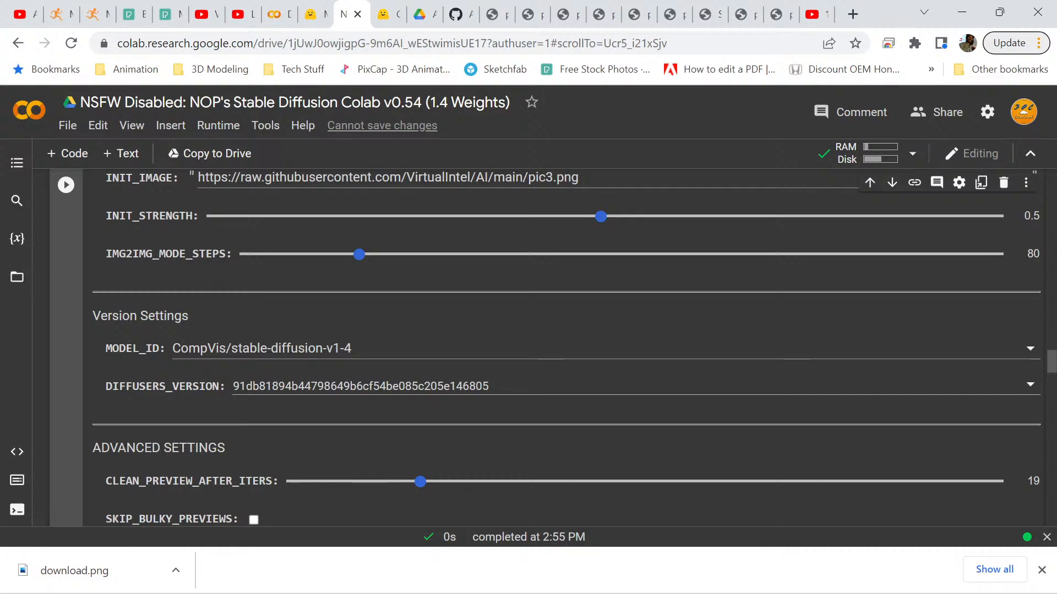
{"action": "scroll", "coordinate": [566, 348], "scroll_direction": "down", "scroll_amount": 1}
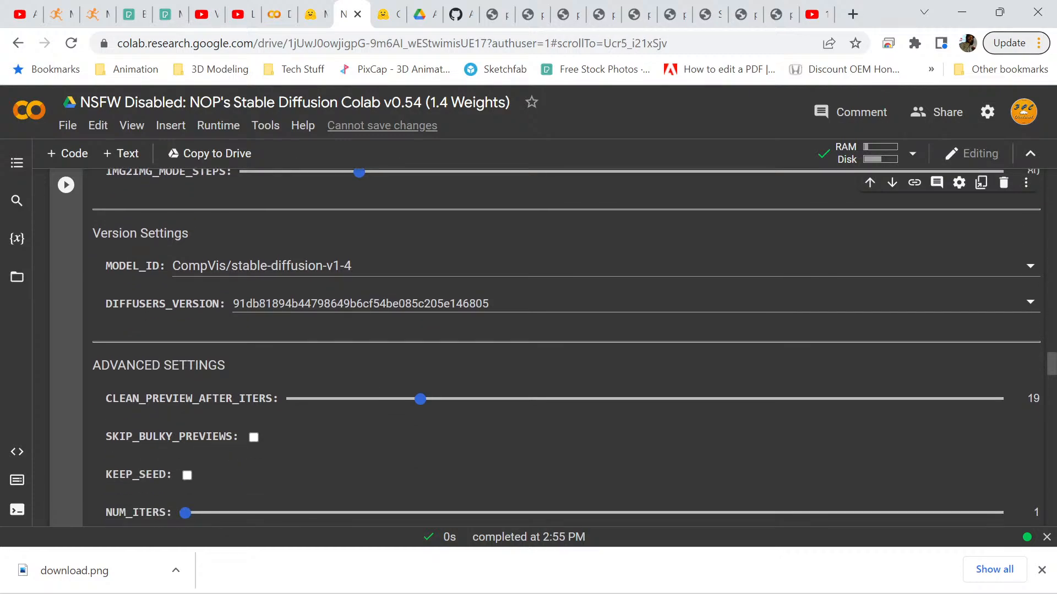
{"action": "scroll", "coordinate": [566, 348], "scroll_direction": "up", "scroll_amount": 1}
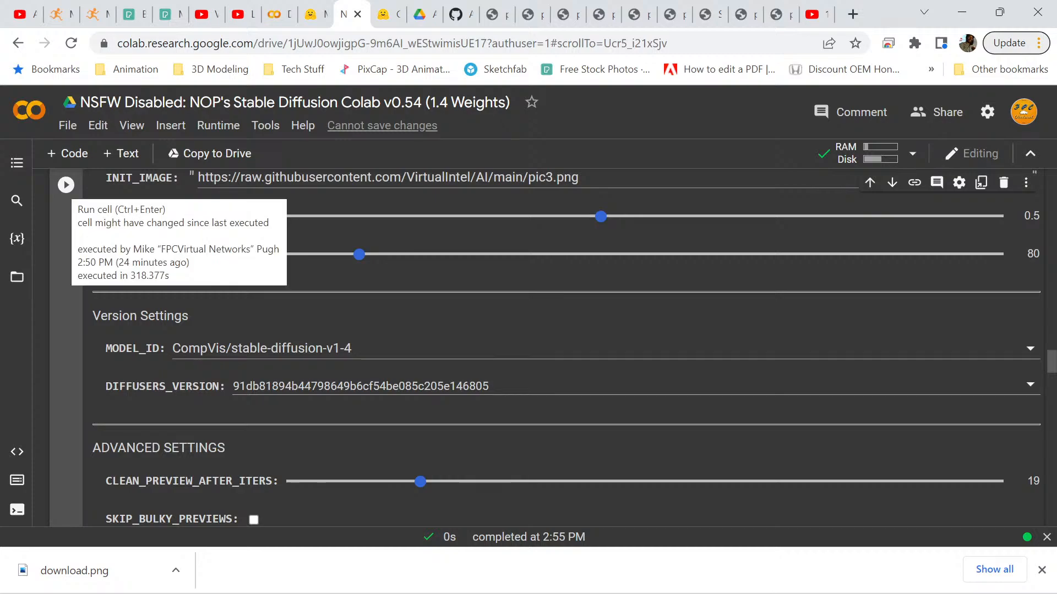
{"action": "scroll", "coordinate": [550, 347], "scroll_direction": "down", "scroll_amount": 2}
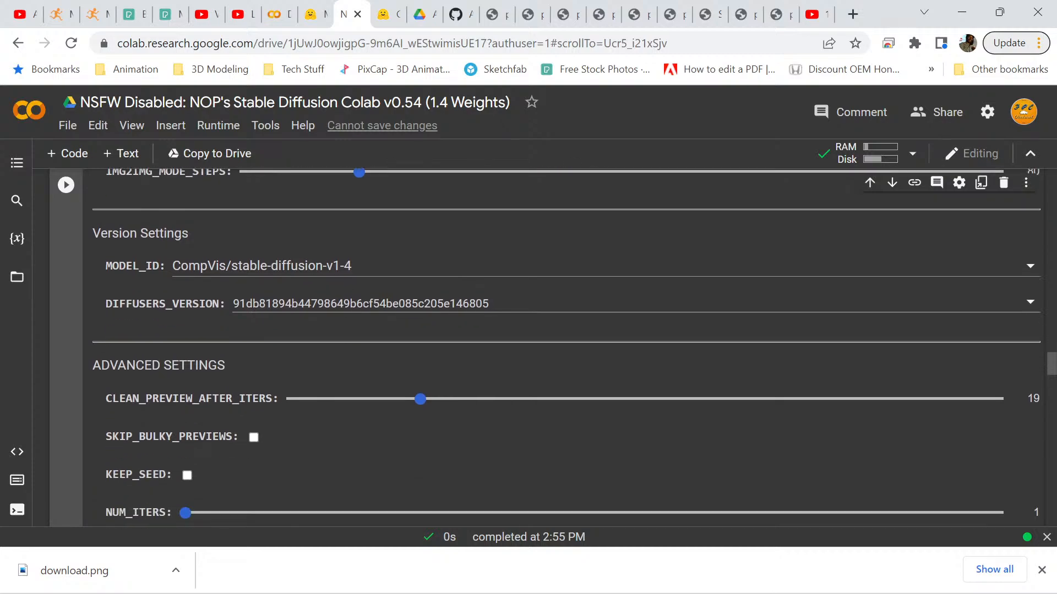
{"action": "scroll", "coordinate": [551, 347], "scroll_direction": "down", "scroll_amount": 1}
{"action": "scroll", "coordinate": [550, 347], "scroll_direction": "up", "scroll_amount": 1}
{"action": "scroll", "coordinate": [545, 347], "scroll_direction": "down", "scroll_amount": 3}
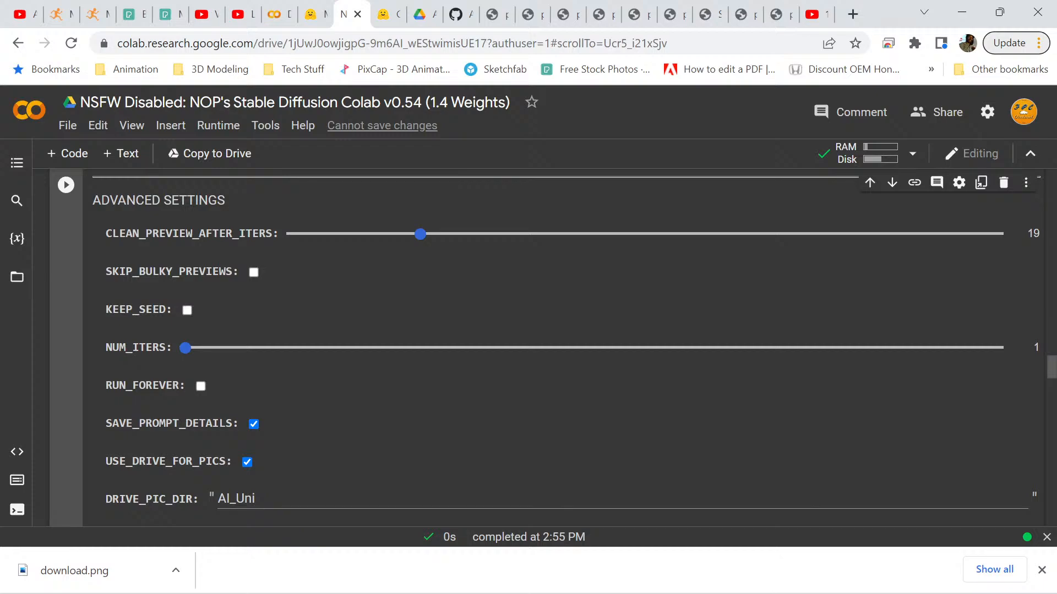
{"action": "scroll", "coordinate": [572, 345], "scroll_direction": "down", "scroll_amount": 2}
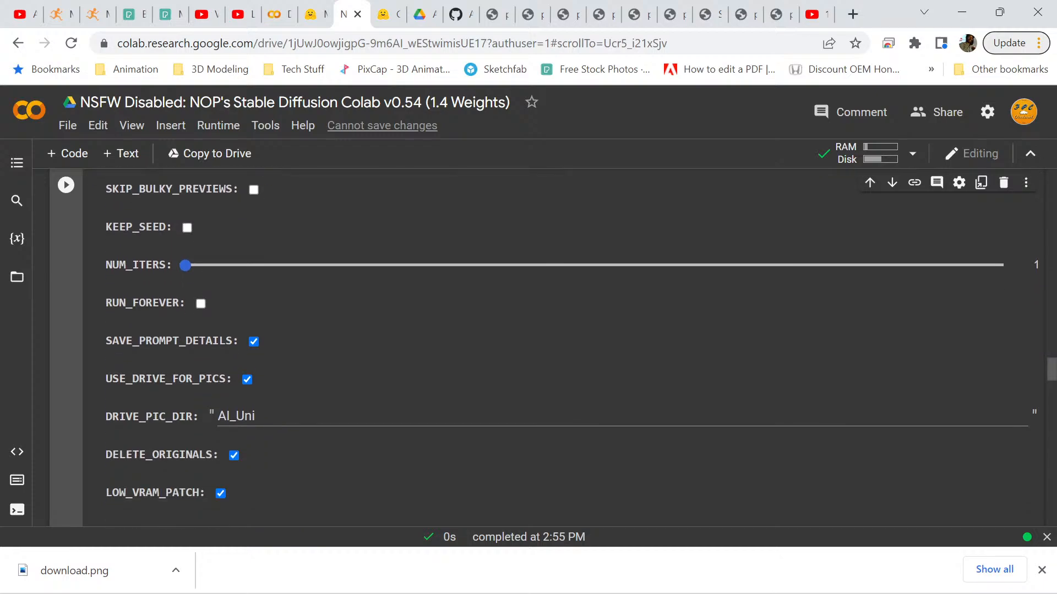
{"action": "scroll", "coordinate": [551, 345], "scroll_direction": "down", "scroll_amount": 2}
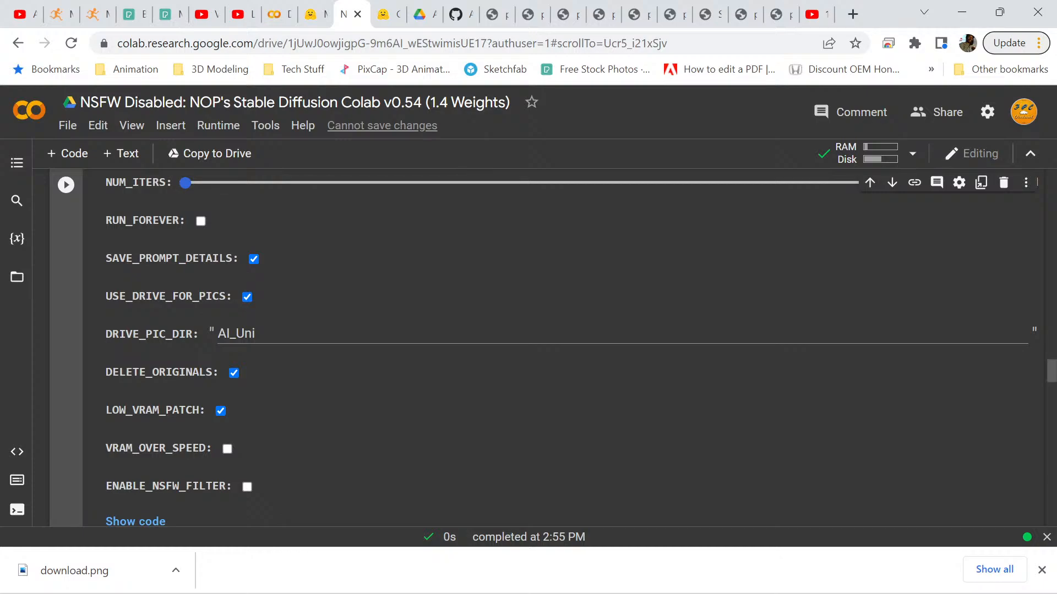
{"action": "scroll", "coordinate": [550, 345], "scroll_direction": "up", "scroll_amount": 3}
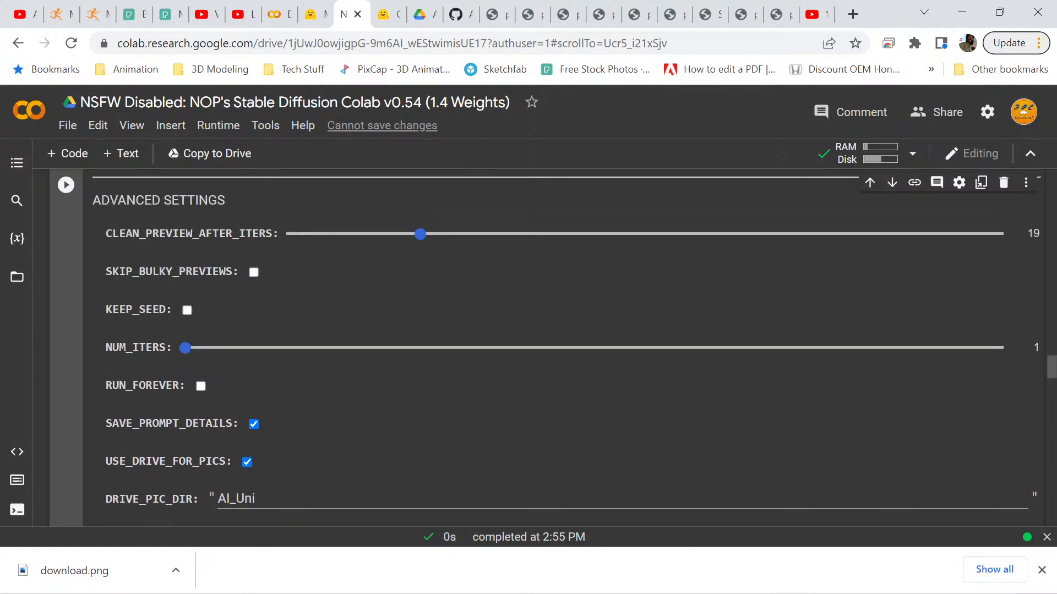
Set NUM_ITERS to 2 in the advanced settings and reduce CLEAN_PREVIEW_AFTER_ITERS to near its minimum.
{"action": "mouse_move", "coordinate": [185, 347]}
{"action": "left_mouse_down"}
{"action": "mouse_move", "coordinate": [998, 347]}
{"action": "mouse_move", "coordinate": [189, 347]}
{"action": "left_mouse_up"}
{"action": "mouse_move", "coordinate": [185, 347]}
{"action": "left_mouse_down"}
{"action": "mouse_move", "coordinate": [243, 347]}
{"action": "mouse_move", "coordinate": [186, 348]}
{"action": "left_mouse_up"}
{"action": "scroll", "coordinate": [550, 348], "scroll_direction": "down", "scroll_amount": 1}
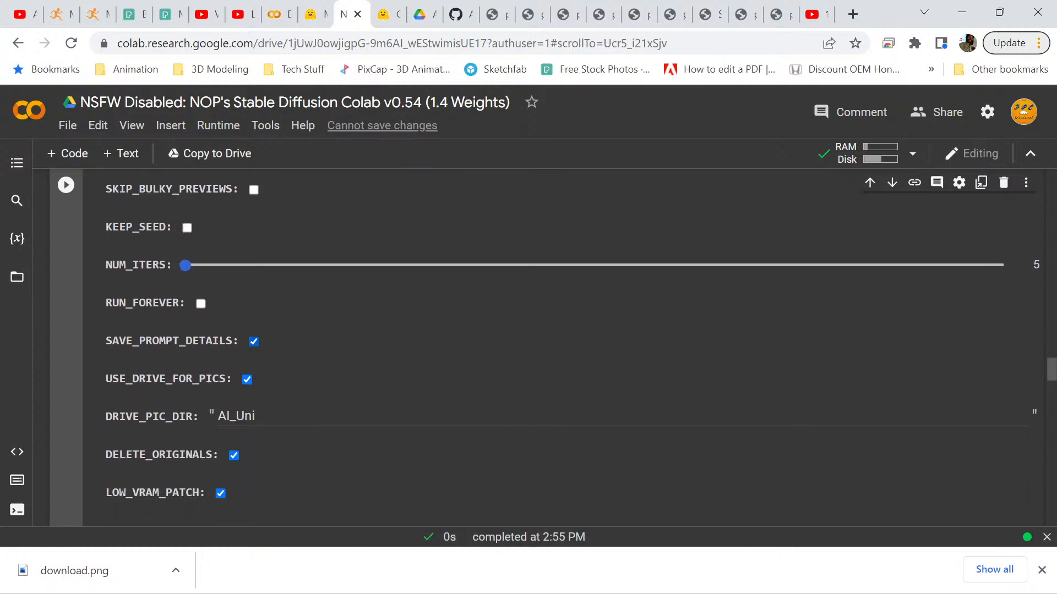
{"action": "mouse_move", "coordinate": [185, 265]}
{"action": "left_mouse_down"}
{"action": "mouse_move", "coordinate": [201, 265]}
{"action": "mouse_move", "coordinate": [186, 265]}
{"action": "left_mouse_up"}
{"action": "scroll", "coordinate": [550, 347], "scroll_direction": "up", "scroll_amount": 1}
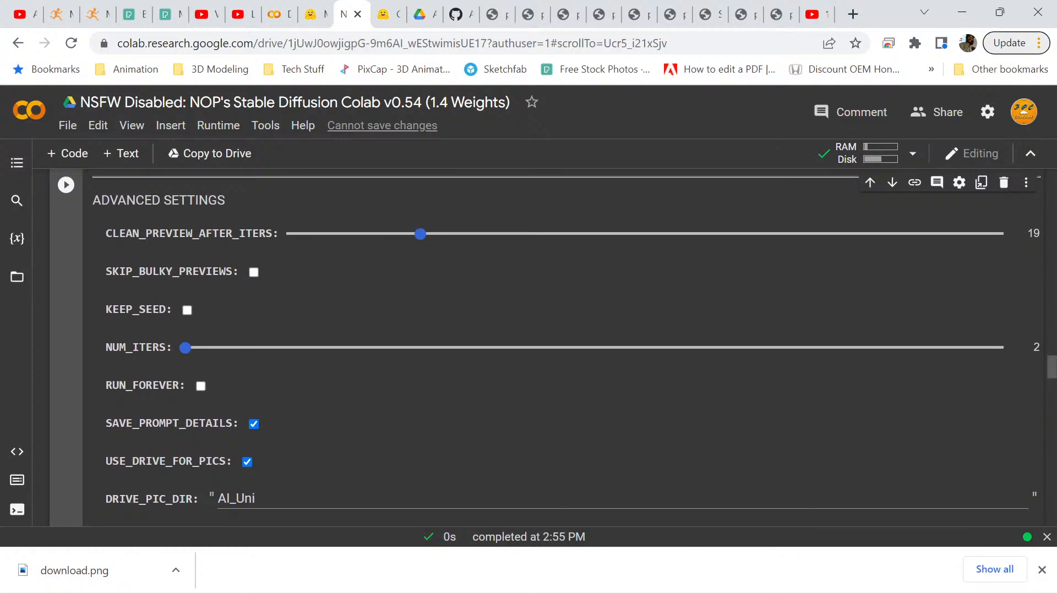
{"action": "left_click_drag", "start_coordinate": [420, 233], "coordinate": [292, 234]}
{"action": "mouse_move", "coordinate": [185, 347]}
{"action": "left_mouse_down"}
{"action": "mouse_move", "coordinate": [201, 348]}
{"action": "mouse_move", "coordinate": [186, 348]}
{"action": "left_mouse_up"}
Check the Drive saving options in the advanced settings and switch to the AI_Universal folder in Google Drive.
{"action": "scroll", "coordinate": [573, 342], "scroll_direction": "down", "scroll_amount": 2}
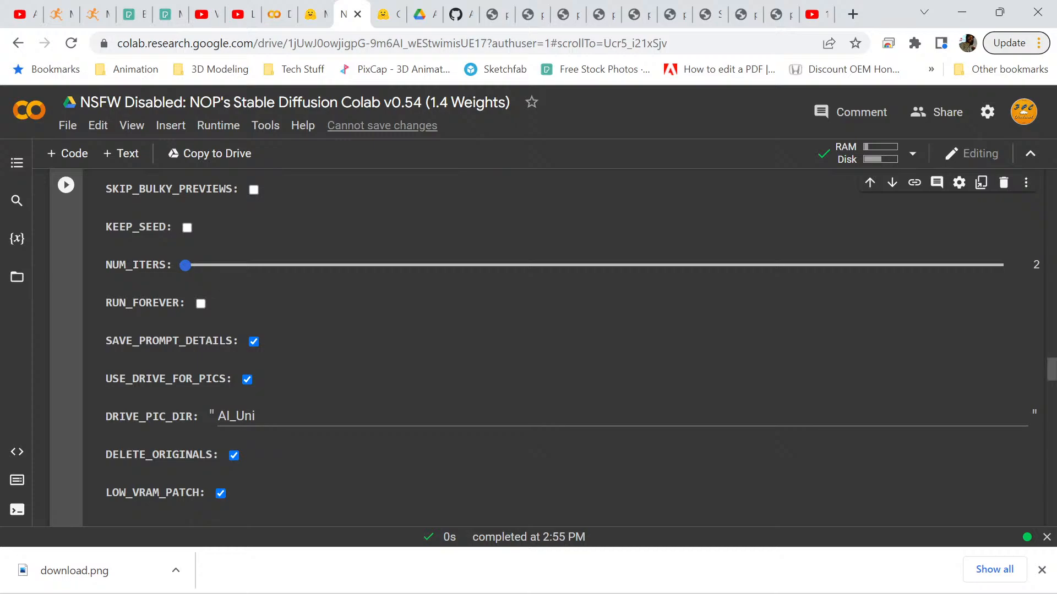
{"action": "scroll", "coordinate": [550, 346], "scroll_direction": "down", "scroll_amount": 2}
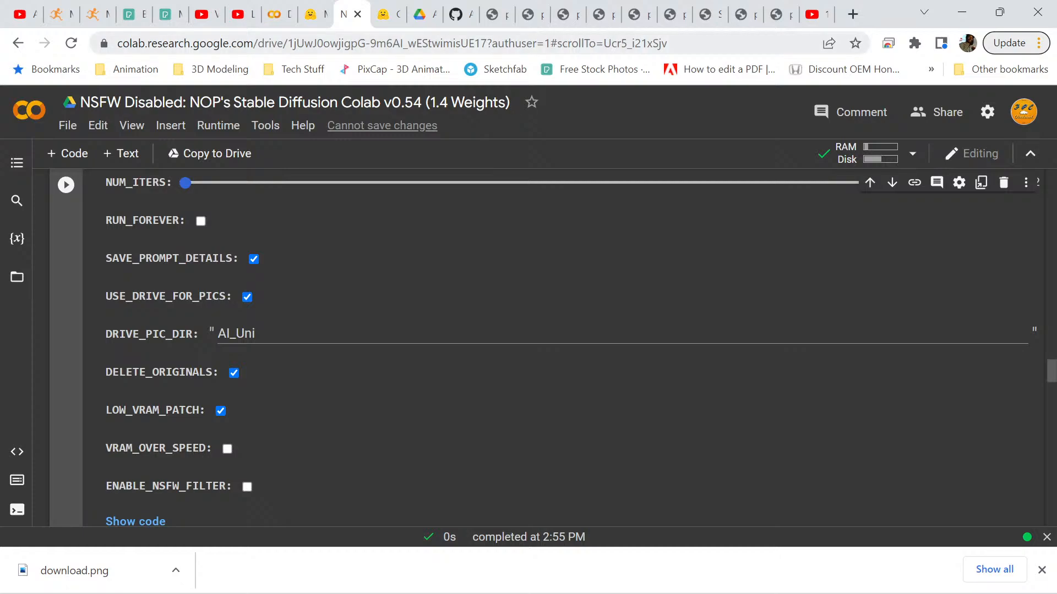
{"action": "left_click", "coordinate": [424, 14]}
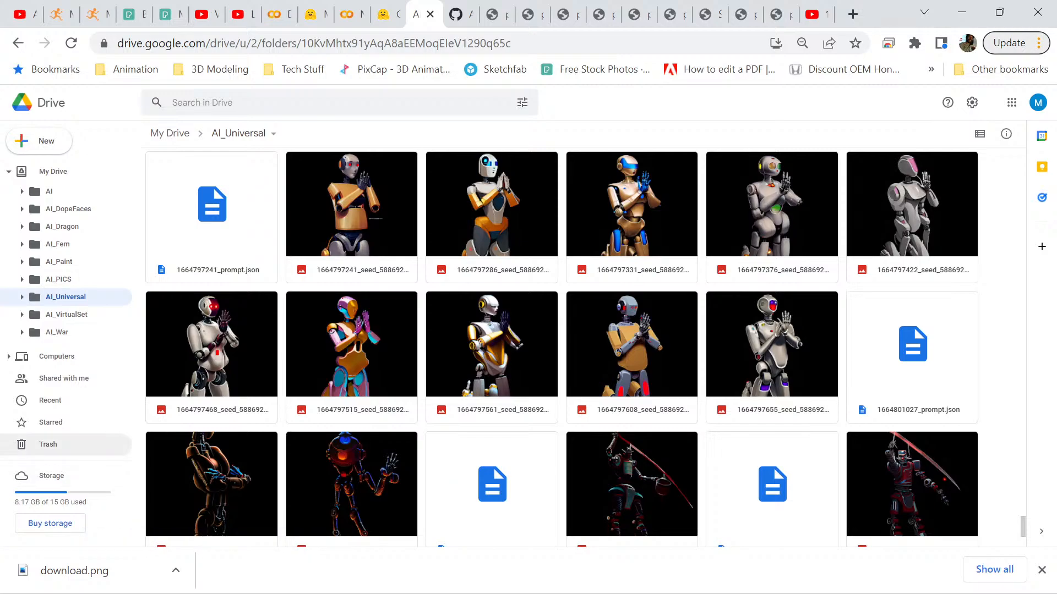
Look through the generated pictures in the AI_Universal folder, from the older landscapes down to the newest robot and samurai images.
{"action": "scroll", "coordinate": [352, 385], "scroll_direction": "down", "scroll_amount": 3}
{"action": "scroll", "coordinate": [352, 385], "scroll_direction": "up", "scroll_amount": 4}
{"action": "scroll", "coordinate": [561, 347], "scroll_direction": "up", "scroll_amount": 15}
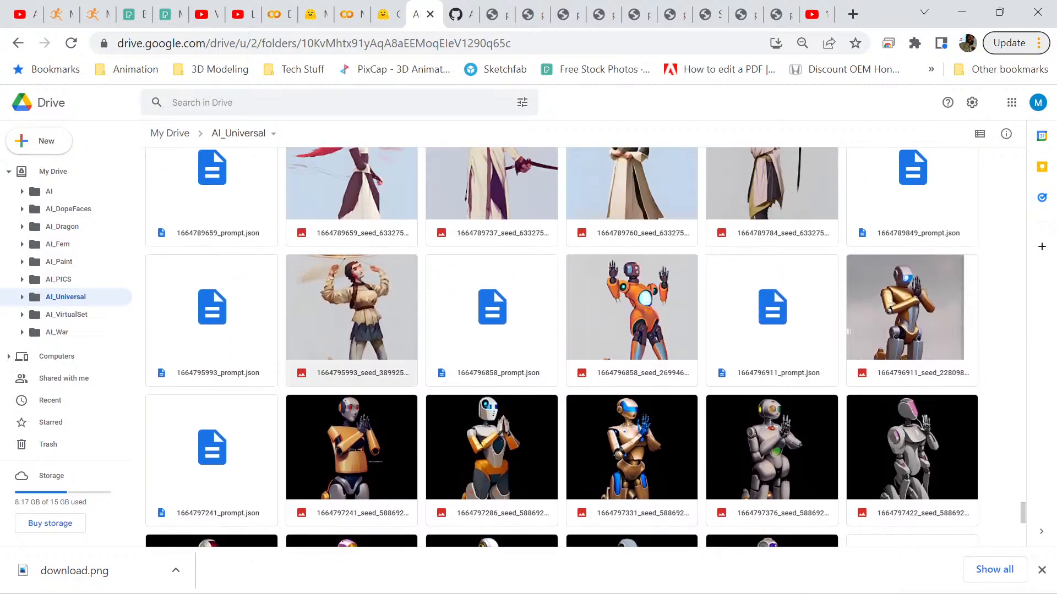
{"action": "scroll", "coordinate": [491, 330], "scroll_direction": "up", "scroll_amount": 3}
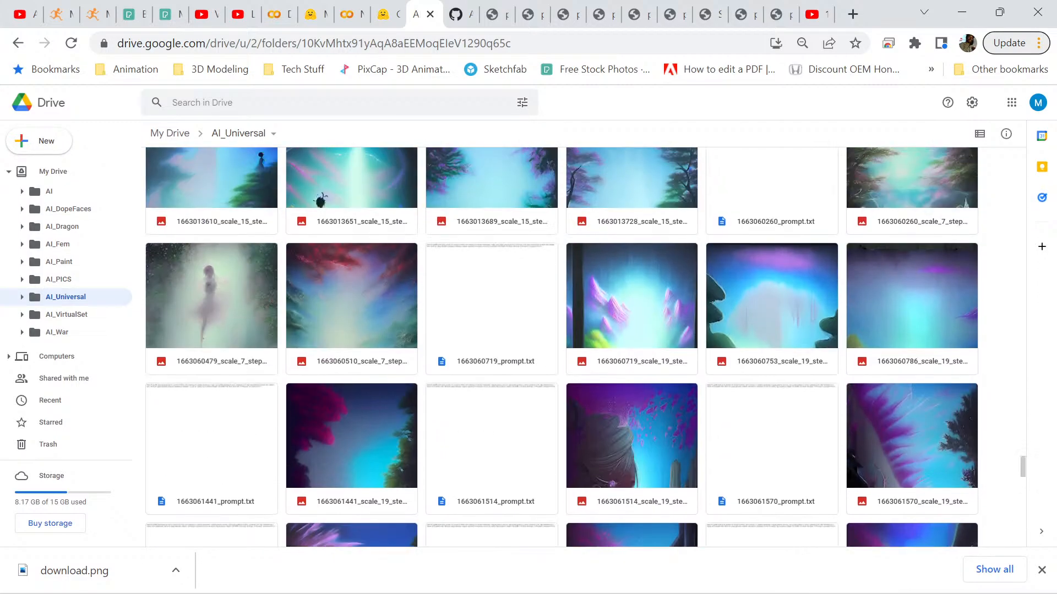
{"action": "scroll", "coordinate": [491, 330], "scroll_direction": "down", "scroll_amount": 10}
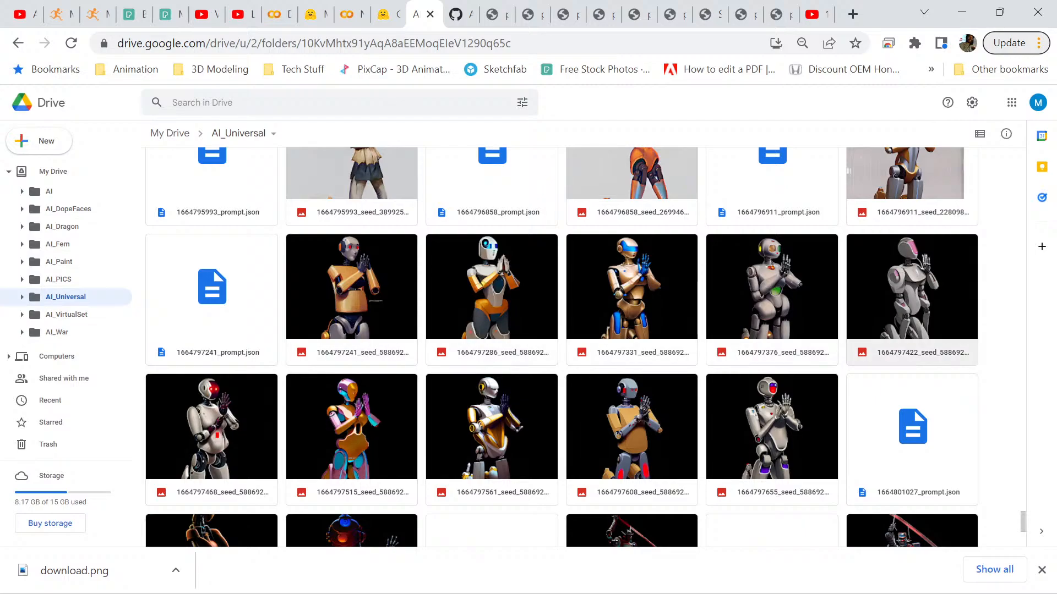
{"action": "scroll", "coordinate": [352, 441], "scroll_direction": "down", "scroll_amount": 2}
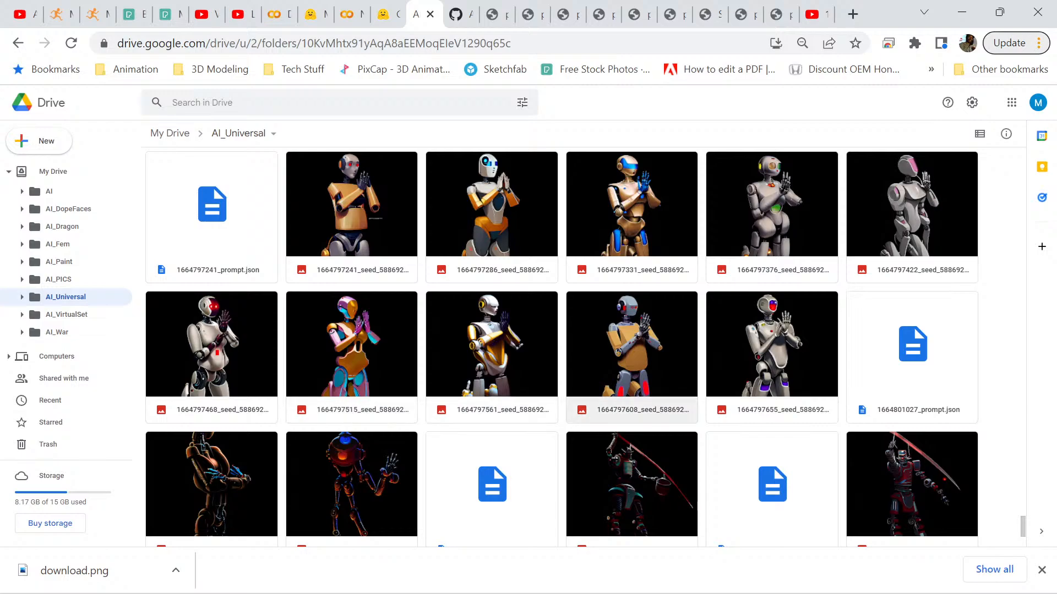
{"action": "scroll", "coordinate": [631, 409], "scroll_direction": "down", "scroll_amount": 2}
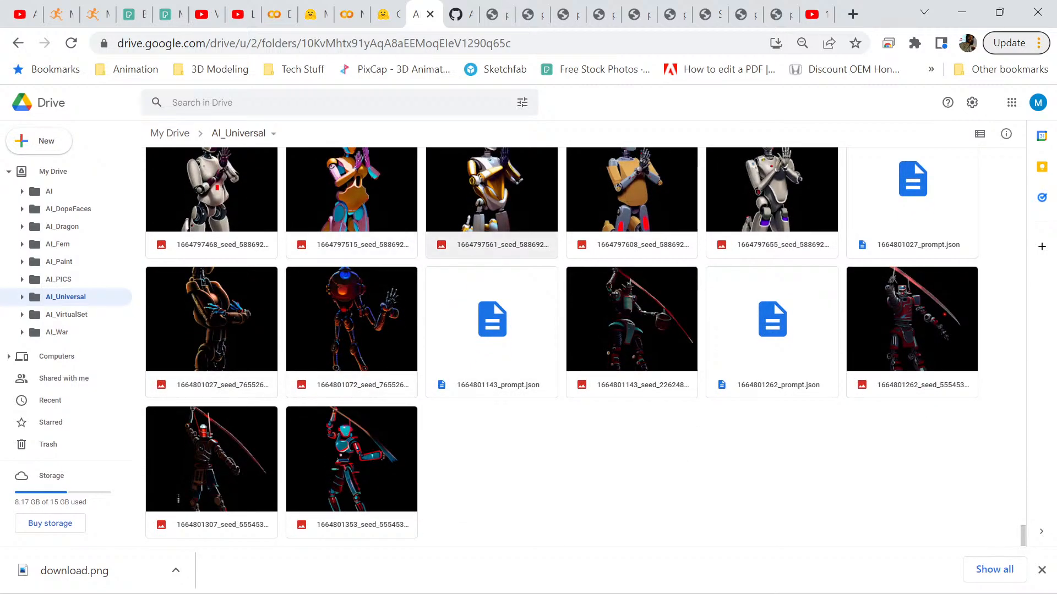
{"action": "scroll", "coordinate": [492, 326], "scroll_direction": "up", "scroll_amount": 2}
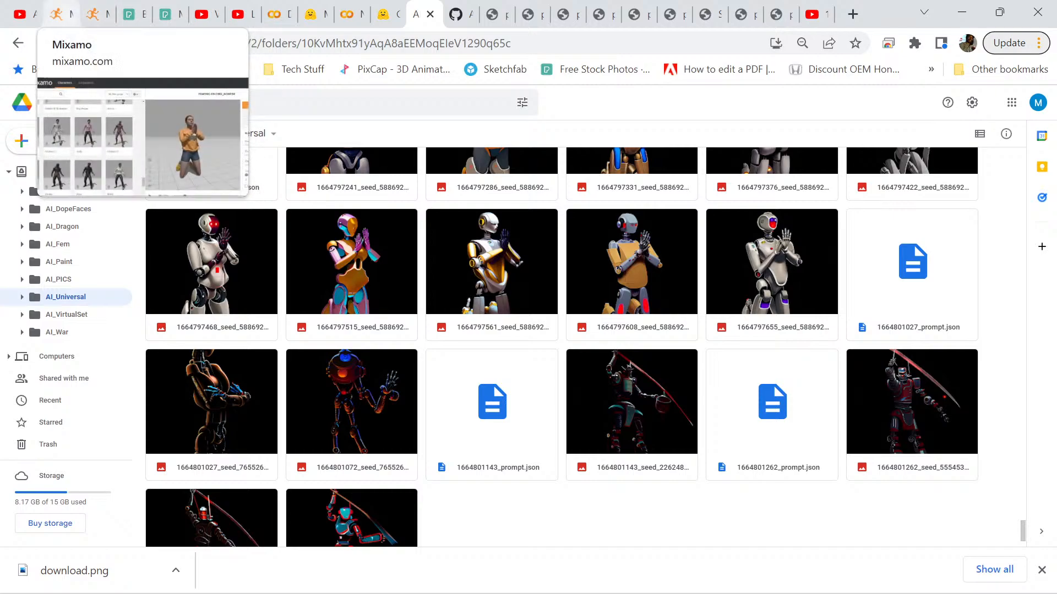
Check the praying character pose in Mixamo and return to the robot images in the AI_Universal folder in Google Drive.
{"action": "left_click", "coordinate": [58, 14]}
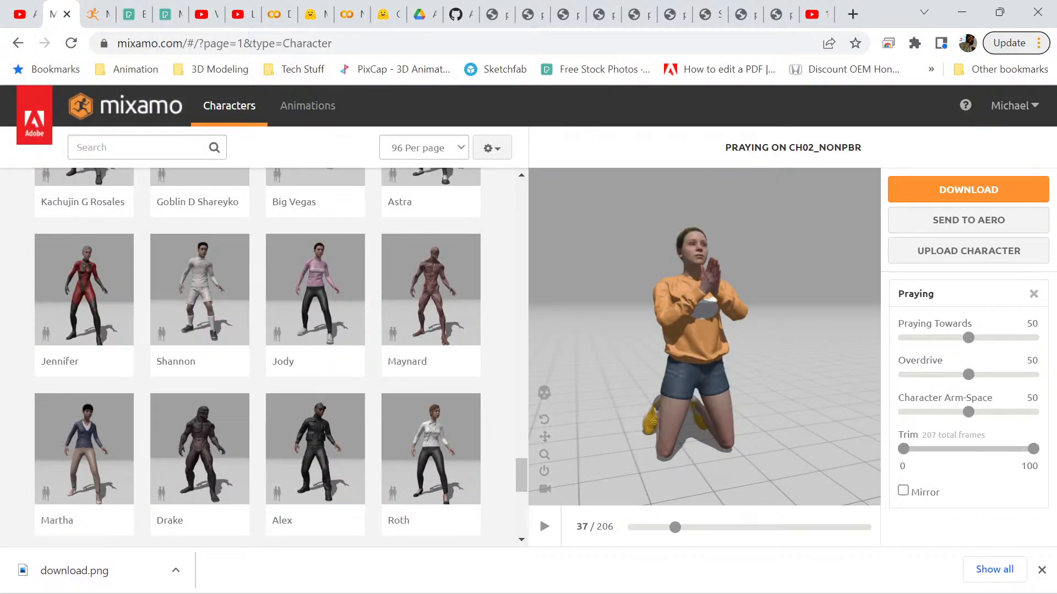
{"action": "left_click", "coordinate": [423, 13]}
{"action": "scroll", "coordinate": [354, 292], "scroll_direction": "up", "scroll_amount": 3}
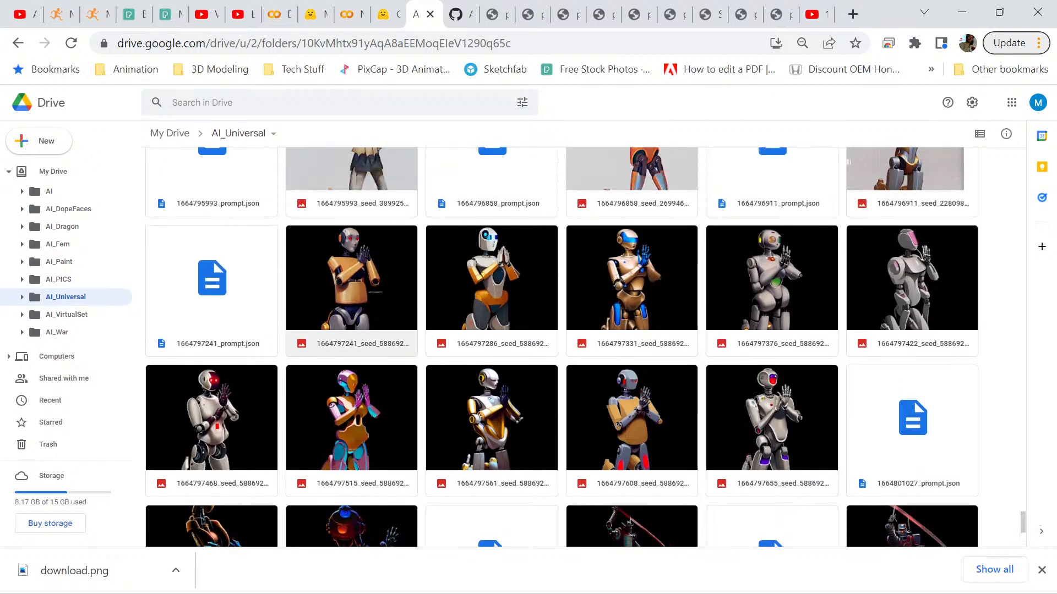
{"action": "left_click", "coordinate": [354, 292]}
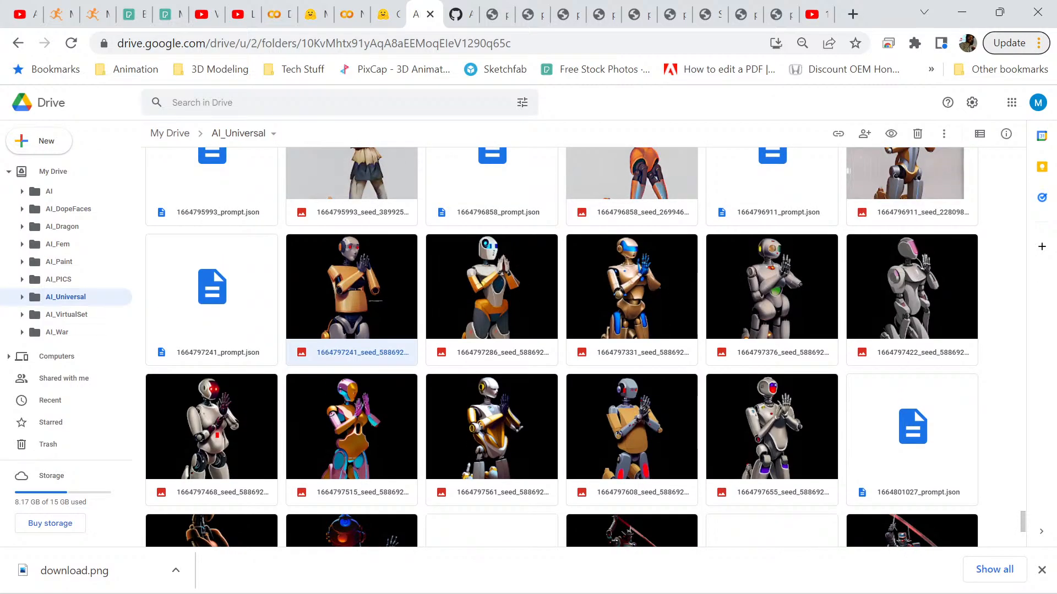
{"action": "key", "text": "Return"}
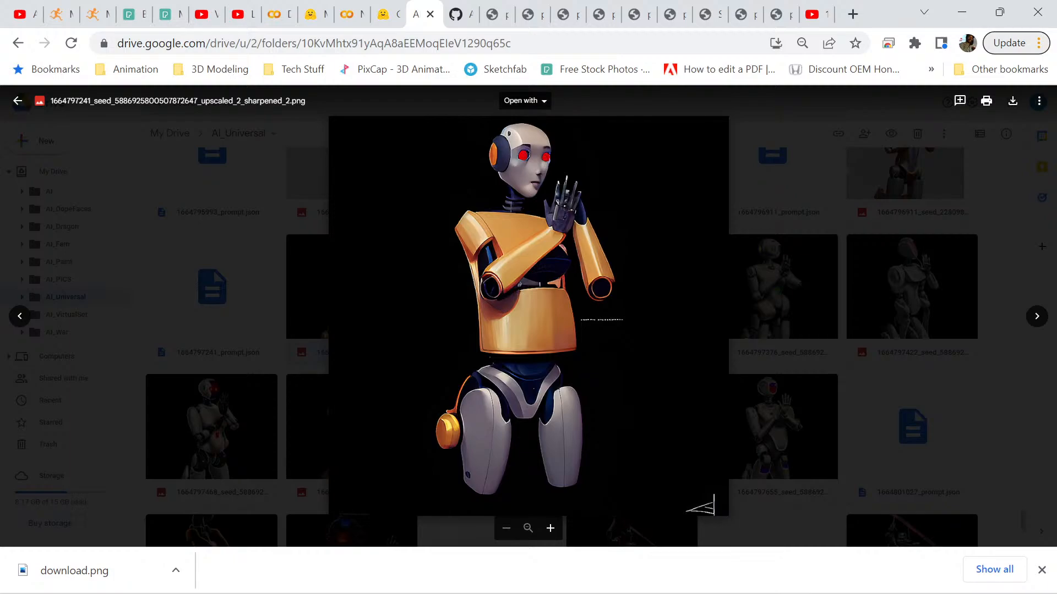
{"action": "key", "text": "Escape"}
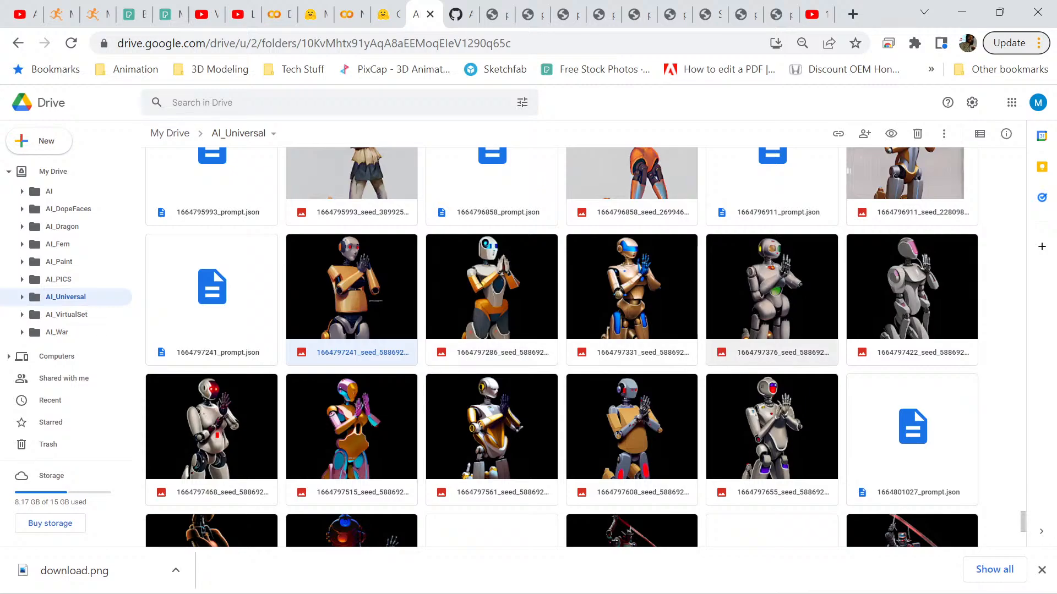
{"action": "scroll", "coordinate": [492, 346], "scroll_direction": "down", "scroll_amount": 1}
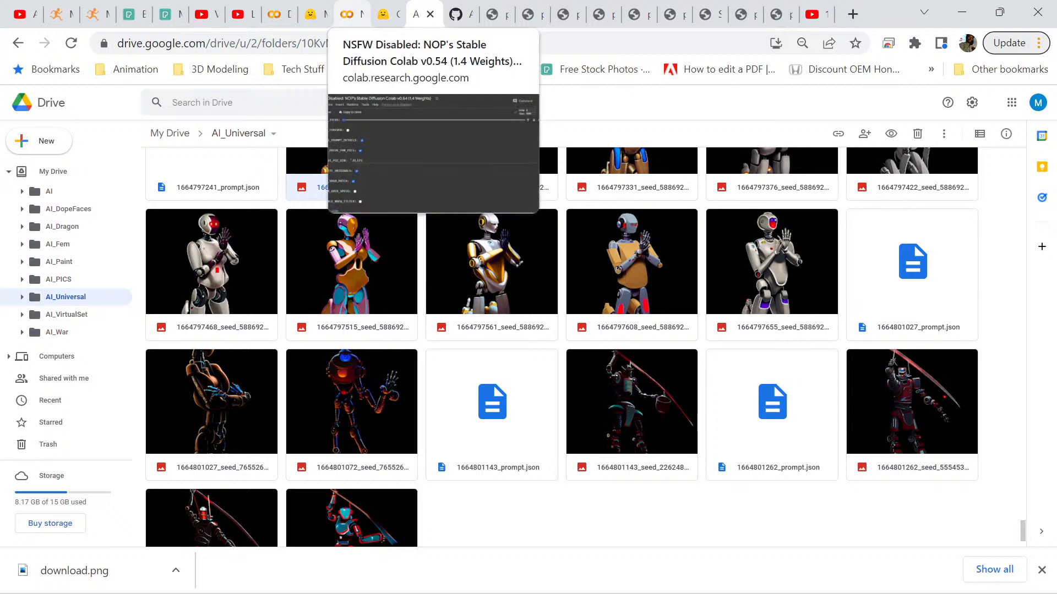
Switch back to the Stable Diffusion Colab notebook and review the Drive saving, VRAM and NSFW filter options.
{"action": "left_click", "coordinate": [347, 14]}
{"action": "scroll", "coordinate": [537, 347], "scroll_direction": "up", "scroll_amount": 1}
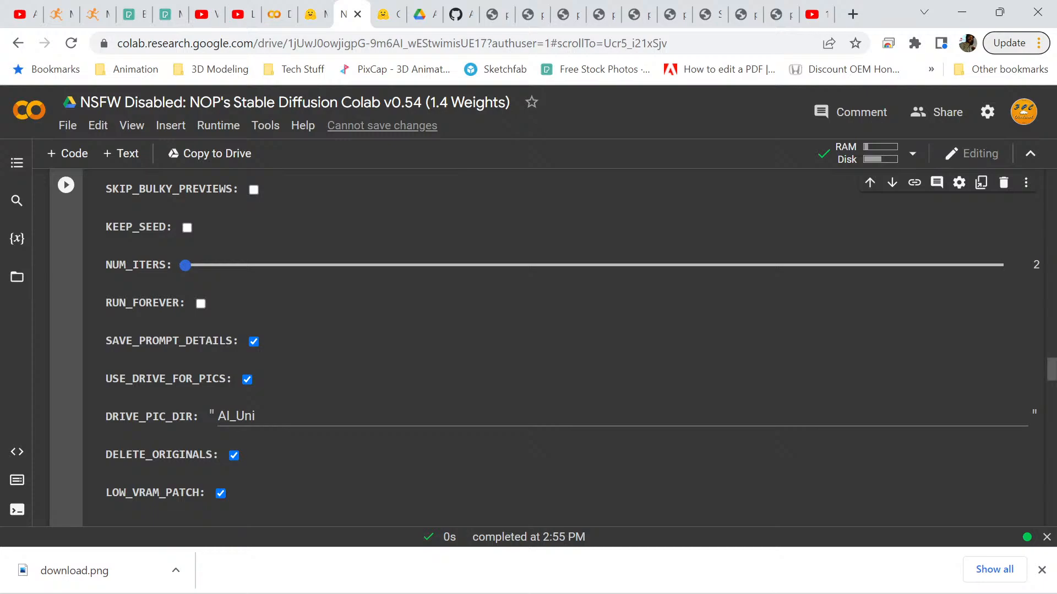
{"action": "scroll", "coordinate": [572, 349], "scroll_direction": "down", "scroll_amount": 1}
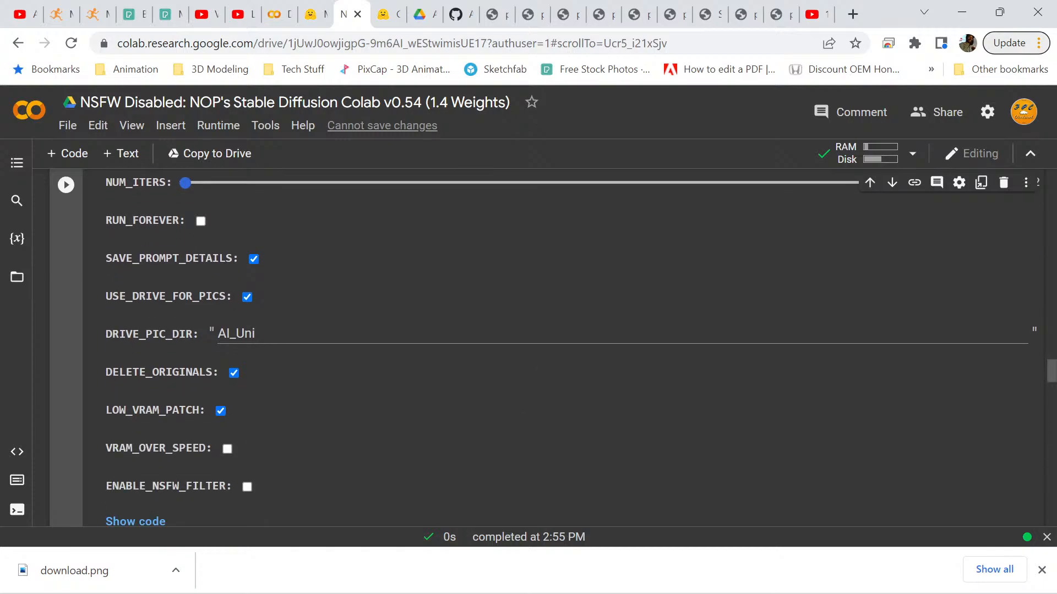
{"action": "scroll", "coordinate": [546, 350], "scroll_direction": "down", "scroll_amount": 1}
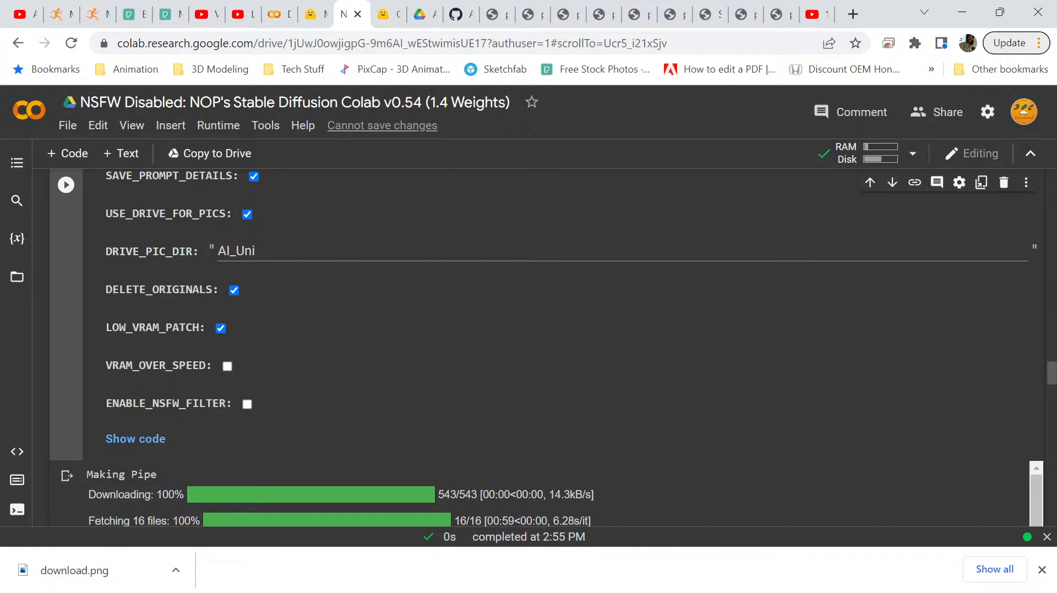
{"action": "scroll", "coordinate": [547, 350], "scroll_direction": "up", "scroll_amount": 1}
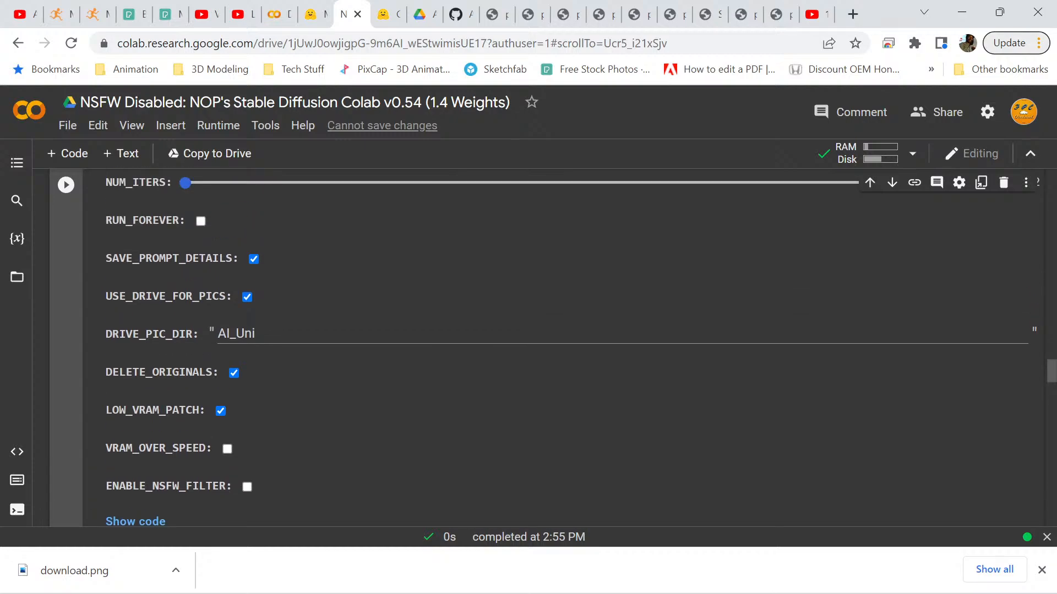
Look back over the IMG2IMG, inpaint and CLIP mode settings and return to the end of the advanced settings.
{"action": "scroll", "coordinate": [546, 350], "scroll_direction": "up", "scroll_amount": 6}
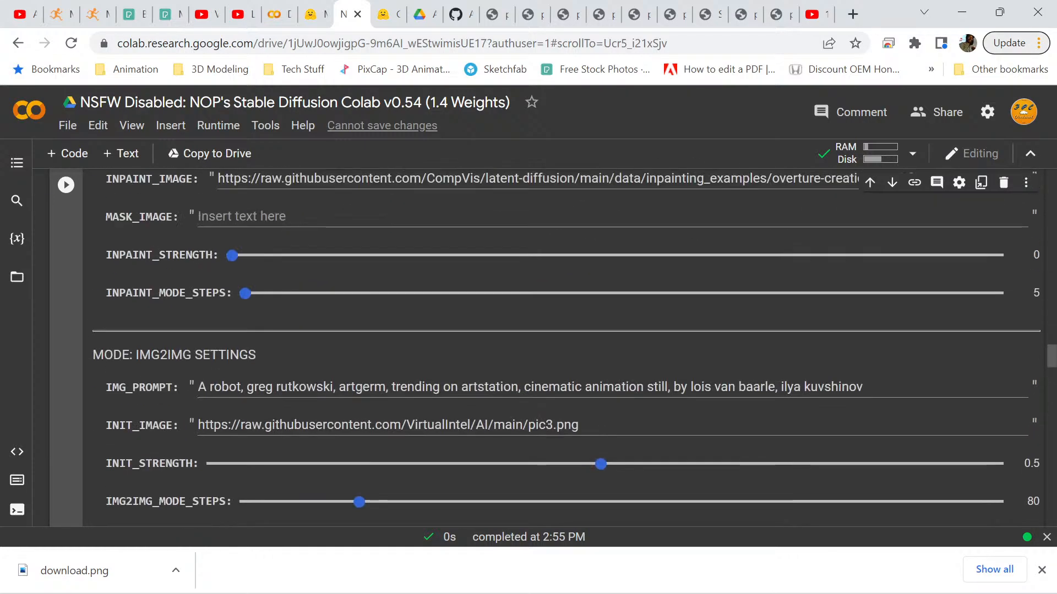
{"action": "scroll", "coordinate": [547, 350], "scroll_direction": "up", "scroll_amount": 3}
{"action": "scroll", "coordinate": [546, 350], "scroll_direction": "up", "scroll_amount": 3}
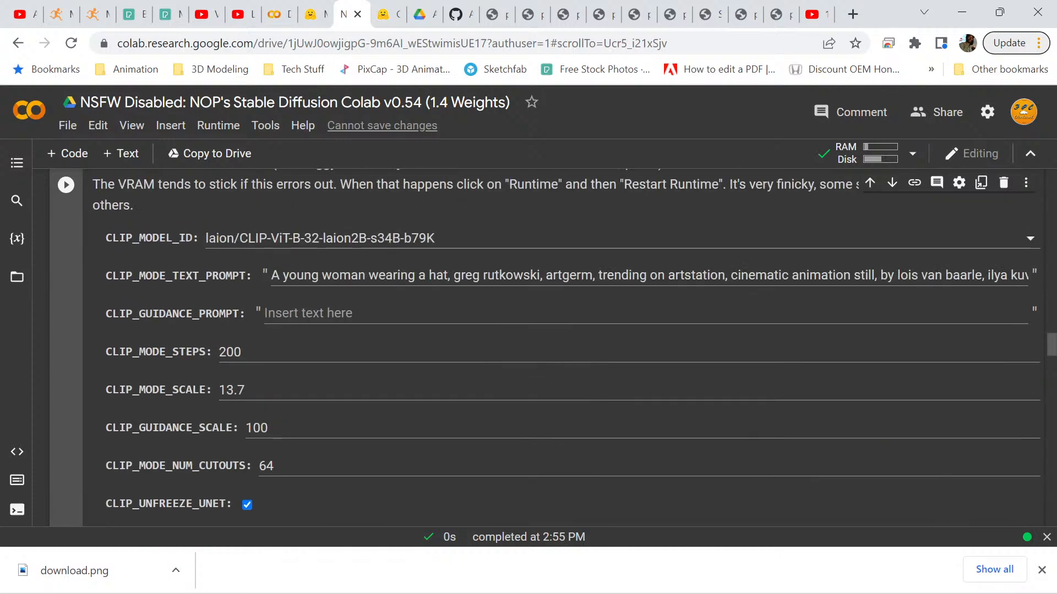
{"action": "scroll", "coordinate": [567, 347], "scroll_direction": "down", "scroll_amount": 15}
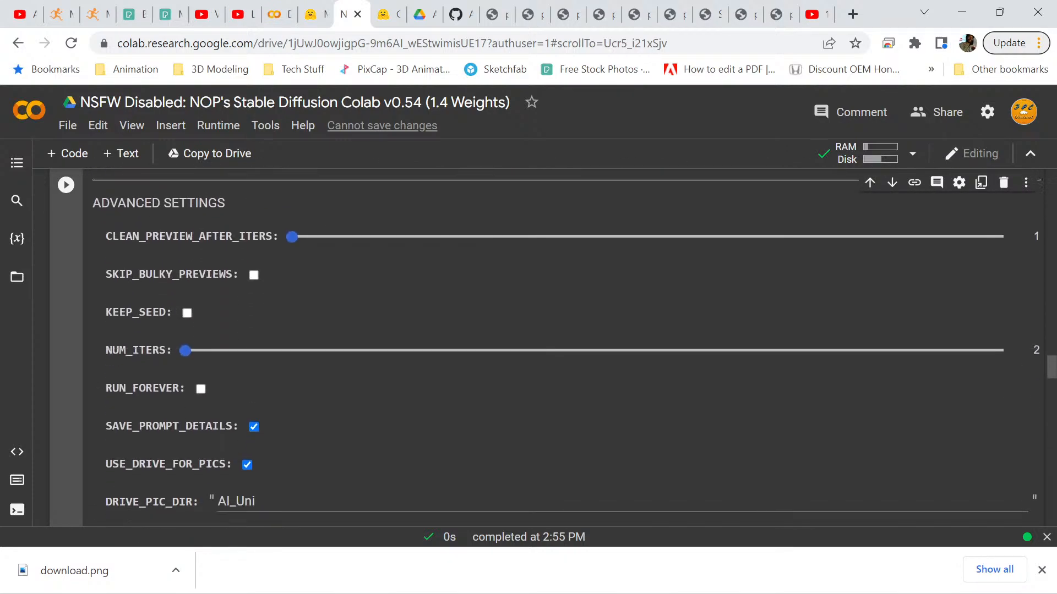
{"action": "scroll", "coordinate": [567, 347], "scroll_direction": "down", "scroll_amount": 3}
{"action": "scroll", "coordinate": [567, 347], "scroll_direction": "down", "scroll_amount": 2}
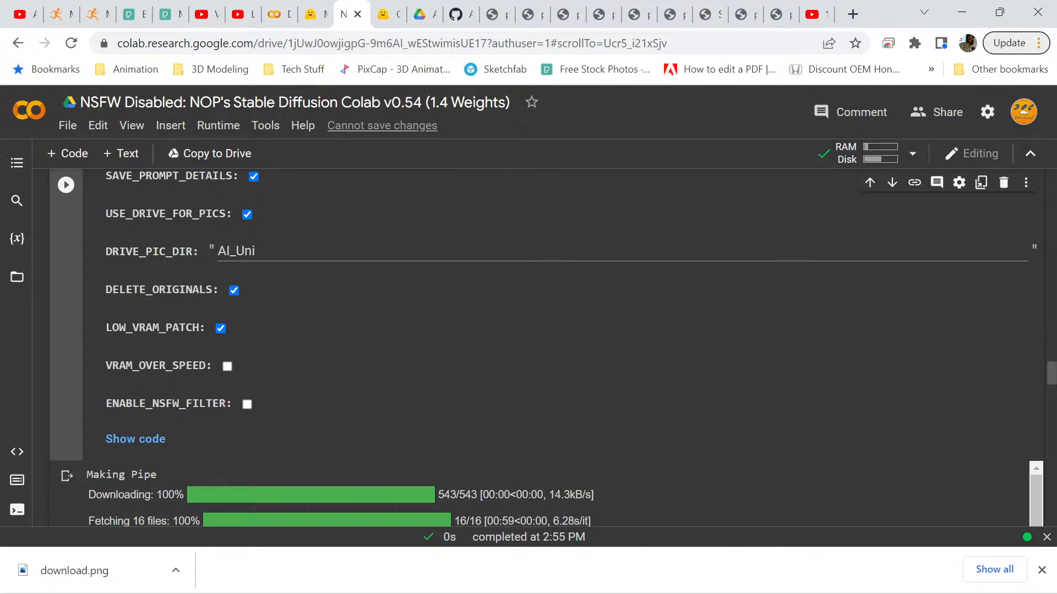
Show the Colab runtime's files, including the diffusers_output and drive folders, and close the file browser.
{"action": "scroll", "coordinate": [566, 348], "scroll_direction": "up", "scroll_amount": 2}
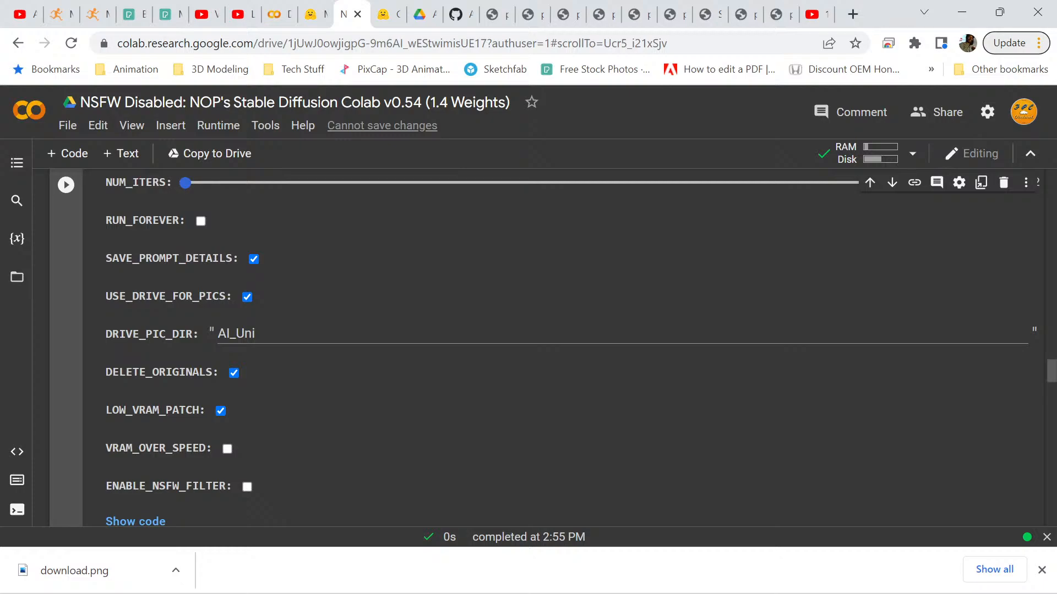
{"action": "left_click", "coordinate": [17, 277]}
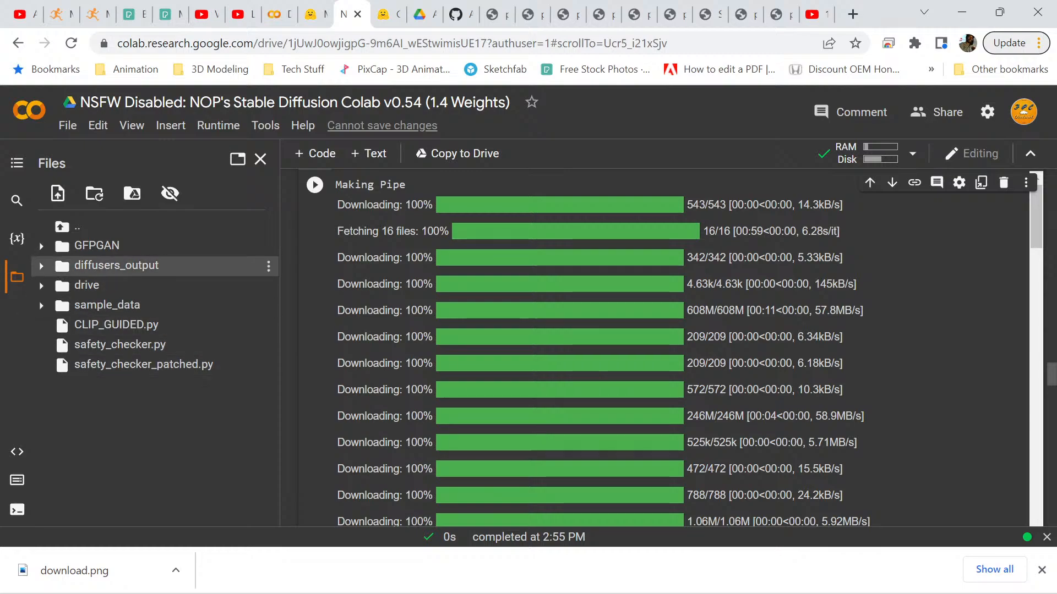
{"action": "left_click", "coordinate": [17, 276]}
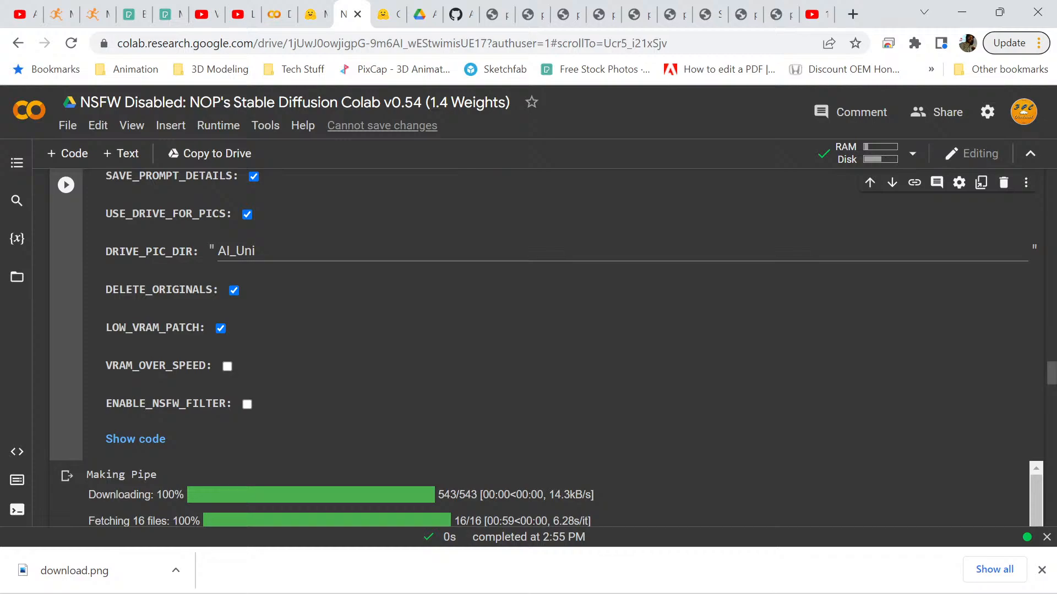
Examine the cell output, comparing the resized init image of the posed character with the robot image generated from it.
{"action": "scroll", "coordinate": [546, 348], "scroll_direction": "down", "scroll_amount": 2}
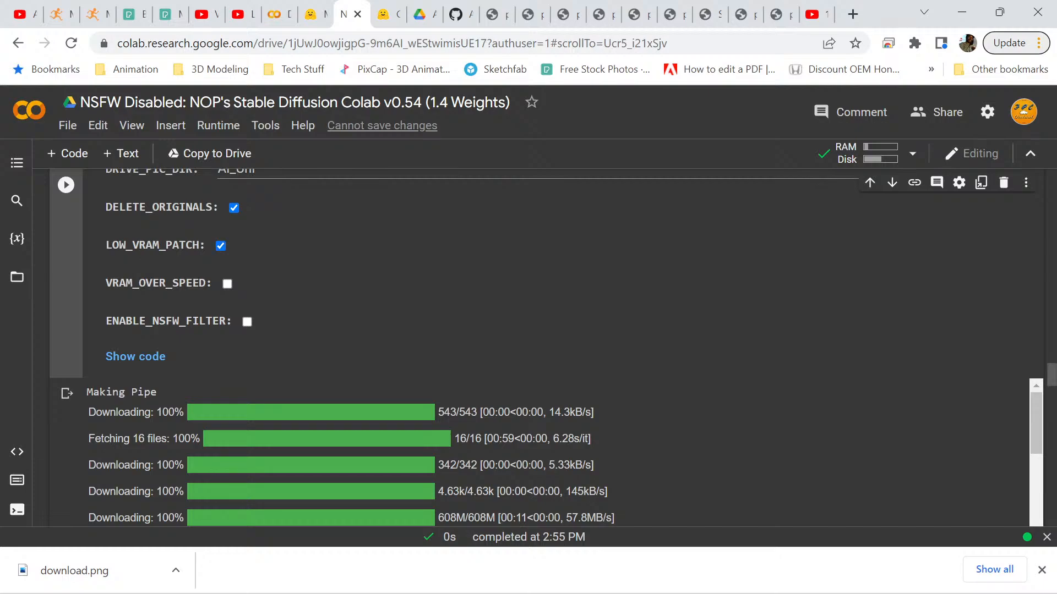
{"action": "scroll", "coordinate": [528, 347], "scroll_direction": "down", "scroll_amount": 2}
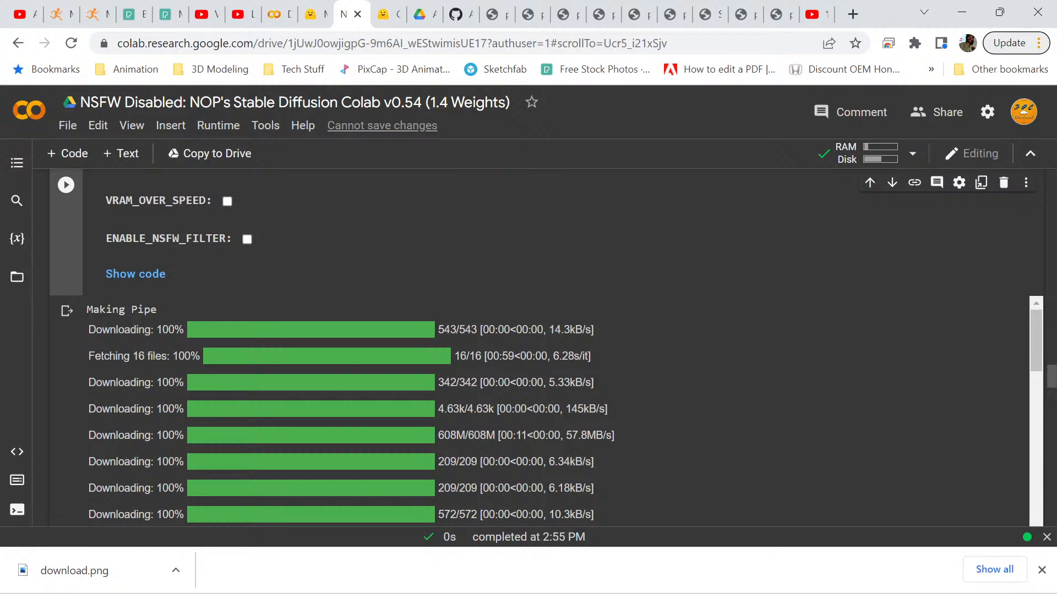
{"action": "scroll", "coordinate": [528, 385], "scroll_direction": "down", "scroll_amount": 10}
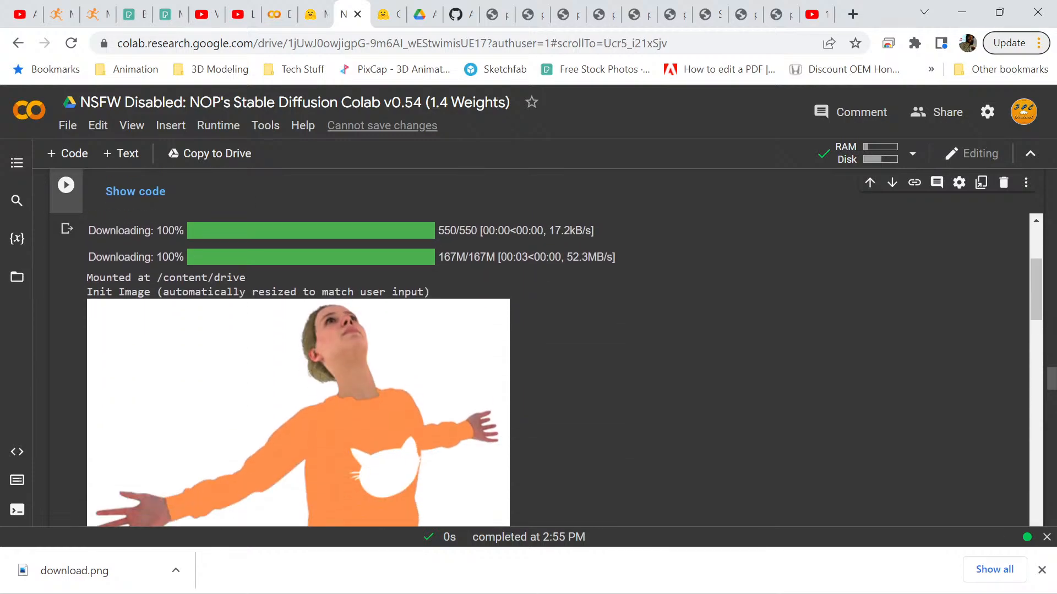
{"action": "scroll", "coordinate": [529, 369], "scroll_direction": "down", "scroll_amount": 10}
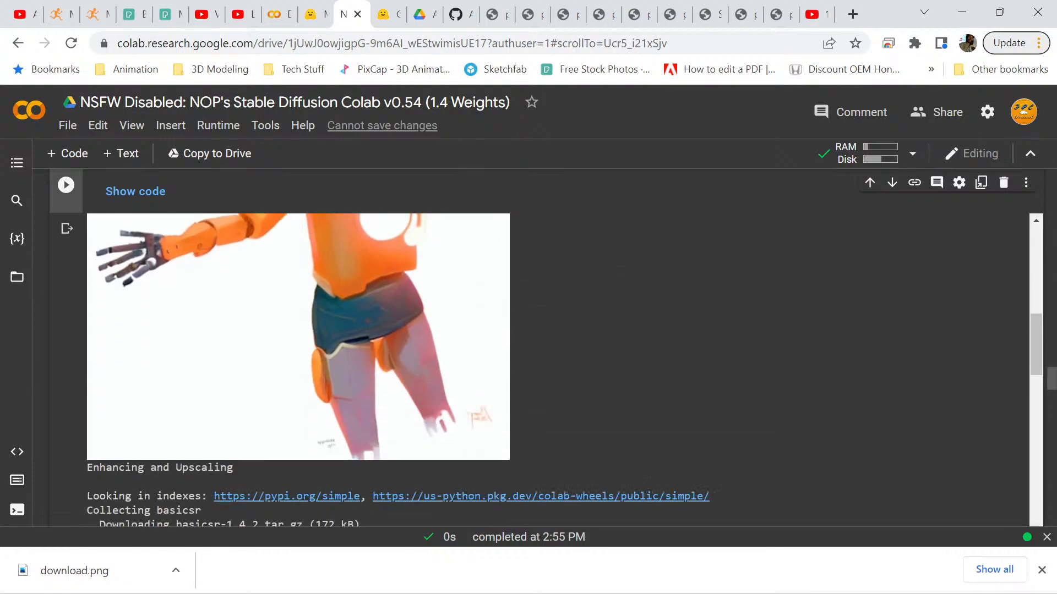
{"action": "scroll", "coordinate": [528, 368], "scroll_direction": "up", "scroll_amount": 10}
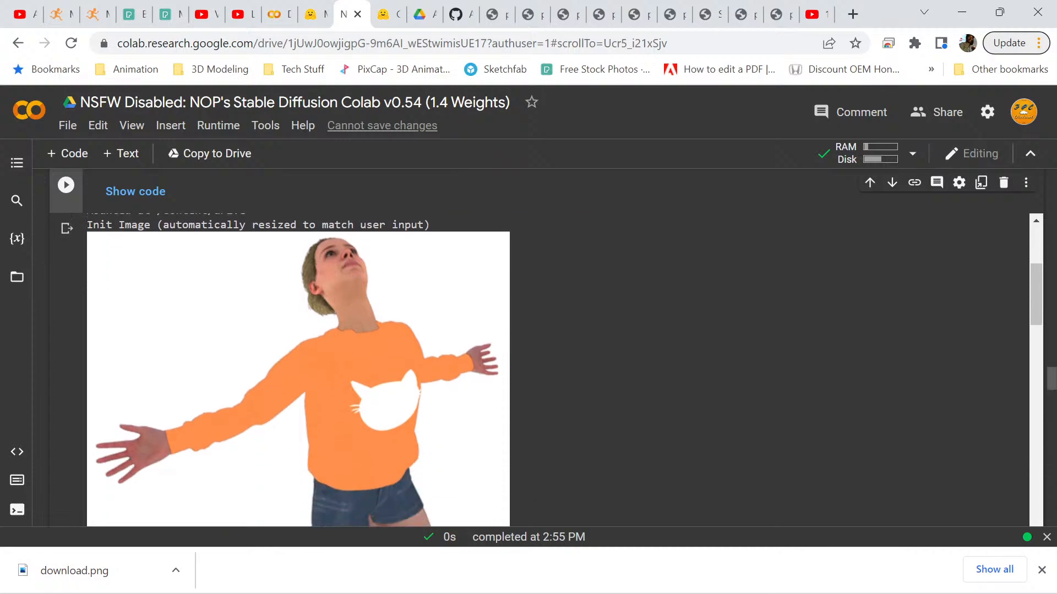
{"action": "scroll", "coordinate": [528, 369], "scroll_direction": "up", "scroll_amount": 2}
{"action": "scroll", "coordinate": [528, 369], "scroll_direction": "down", "scroll_amount": 3}
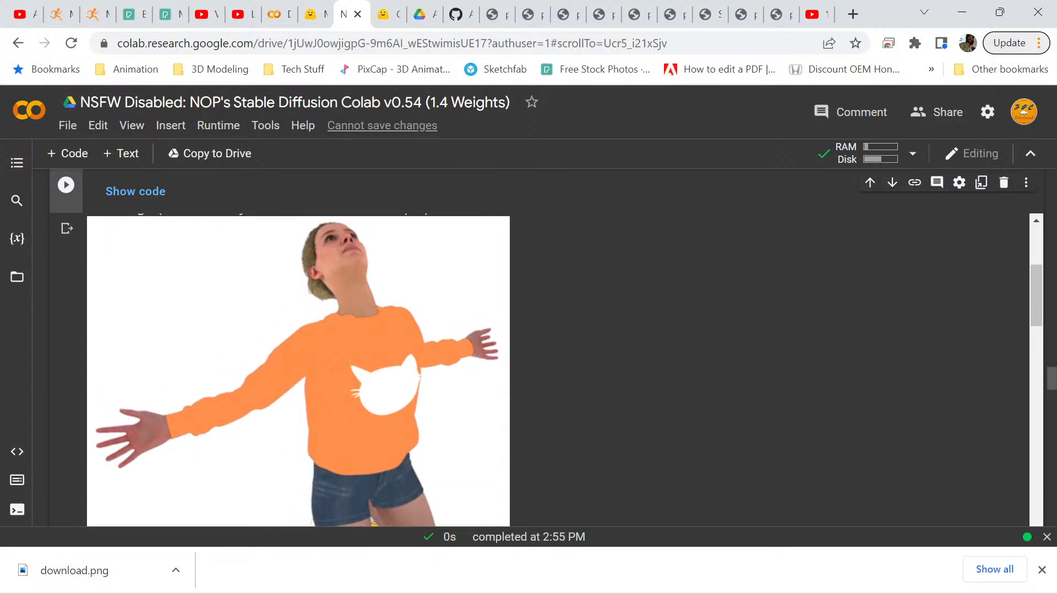
{"action": "scroll", "coordinate": [528, 368], "scroll_direction": "down", "scroll_amount": 8}
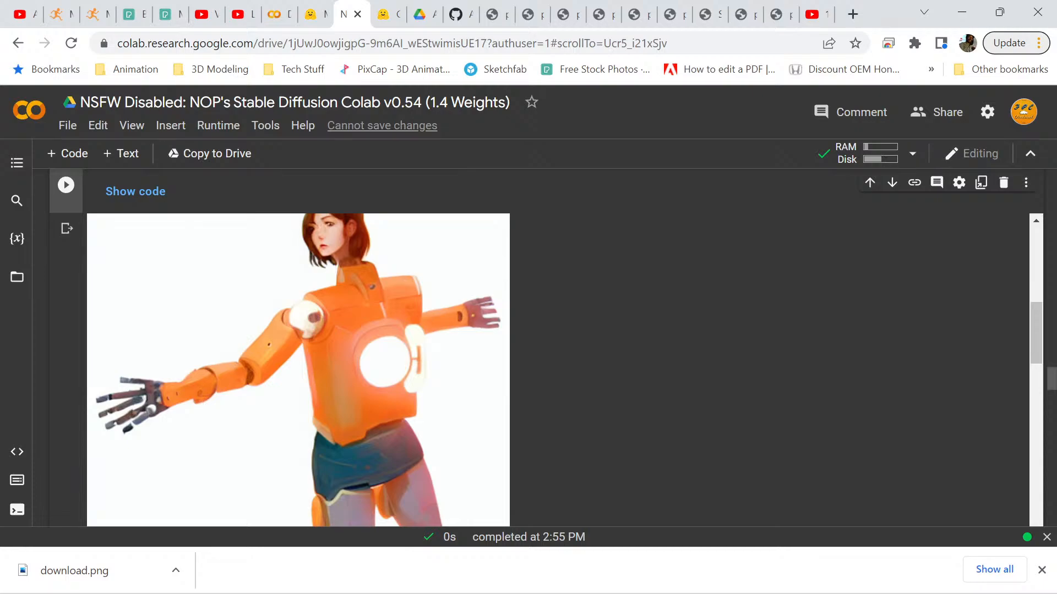
{"action": "scroll", "coordinate": [528, 369], "scroll_direction": "up", "scroll_amount": 1}
{"action": "scroll", "coordinate": [528, 369], "scroll_direction": "down", "scroll_amount": 7}
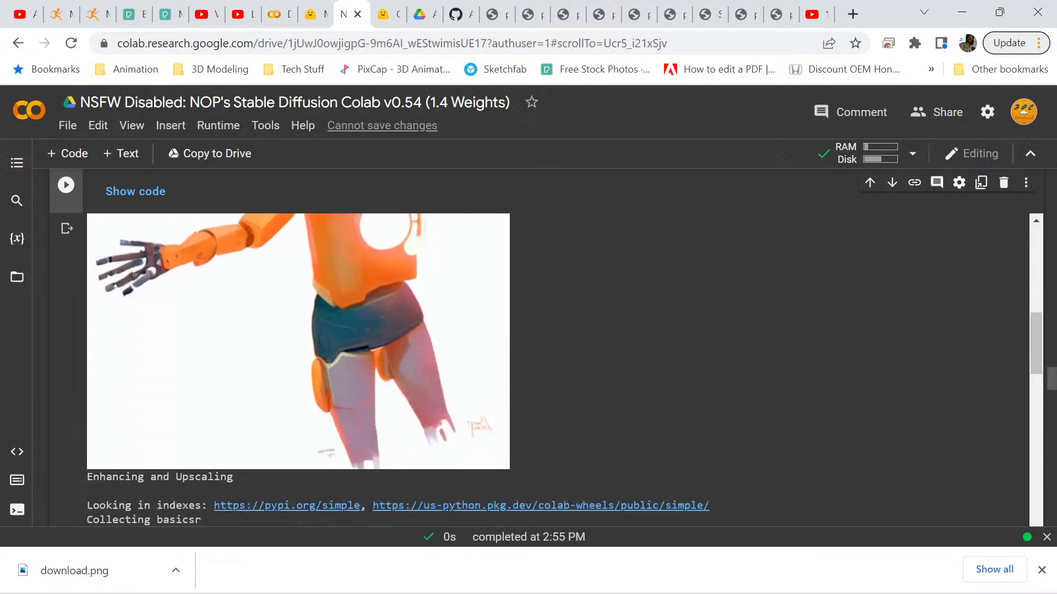
{"action": "scroll", "coordinate": [528, 369], "scroll_direction": "up", "scroll_amount": 2}
Go through the enhancing and upscaling log in the cell output as far as the upscaled robot image.
{"action": "scroll", "coordinate": [528, 369], "scroll_direction": "down", "scroll_amount": 15}
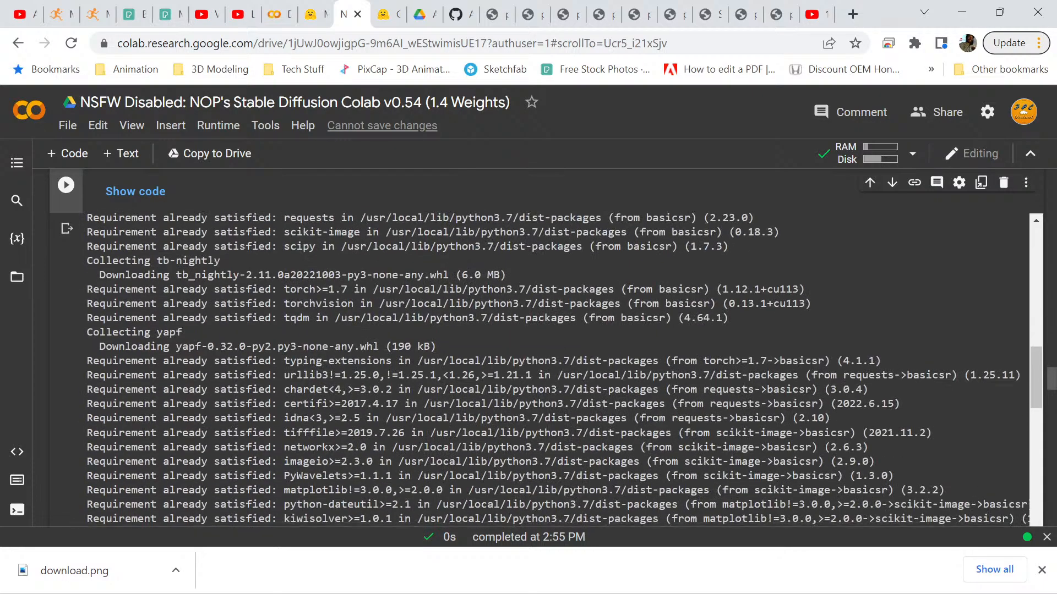
{"action": "scroll", "coordinate": [528, 368], "scroll_direction": "down", "scroll_amount": 15}
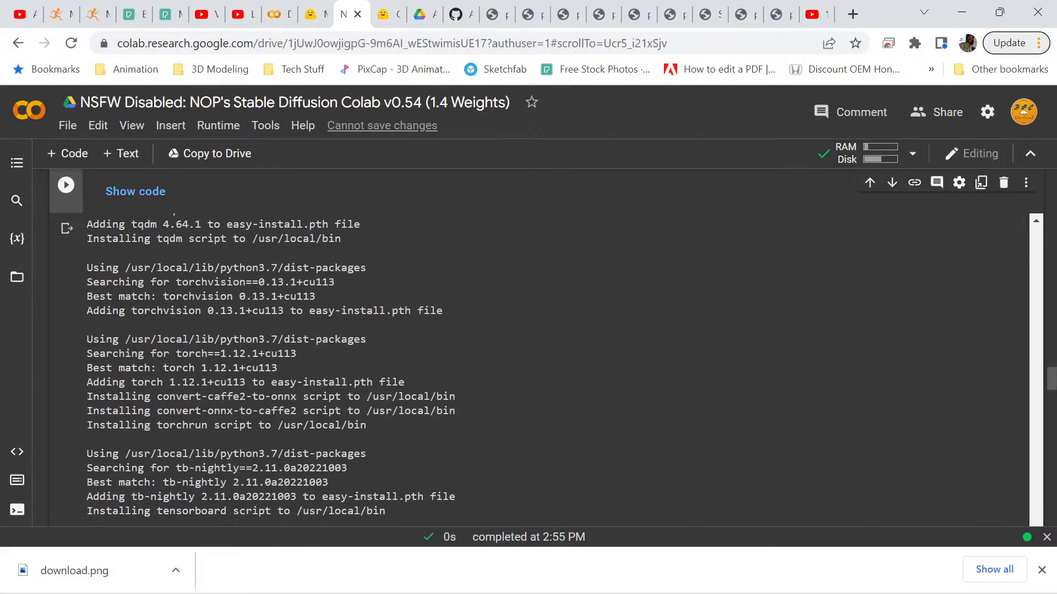
{"action": "scroll", "coordinate": [529, 369], "scroll_direction": "down", "scroll_amount": 20}
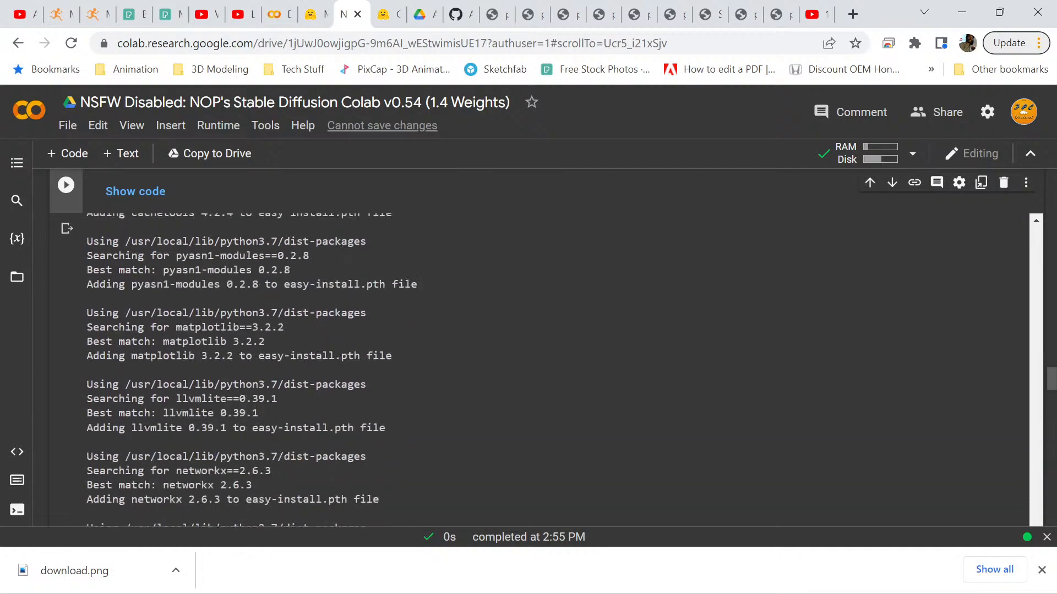
{"action": "scroll", "coordinate": [528, 369], "scroll_direction": "down", "scroll_amount": 10}
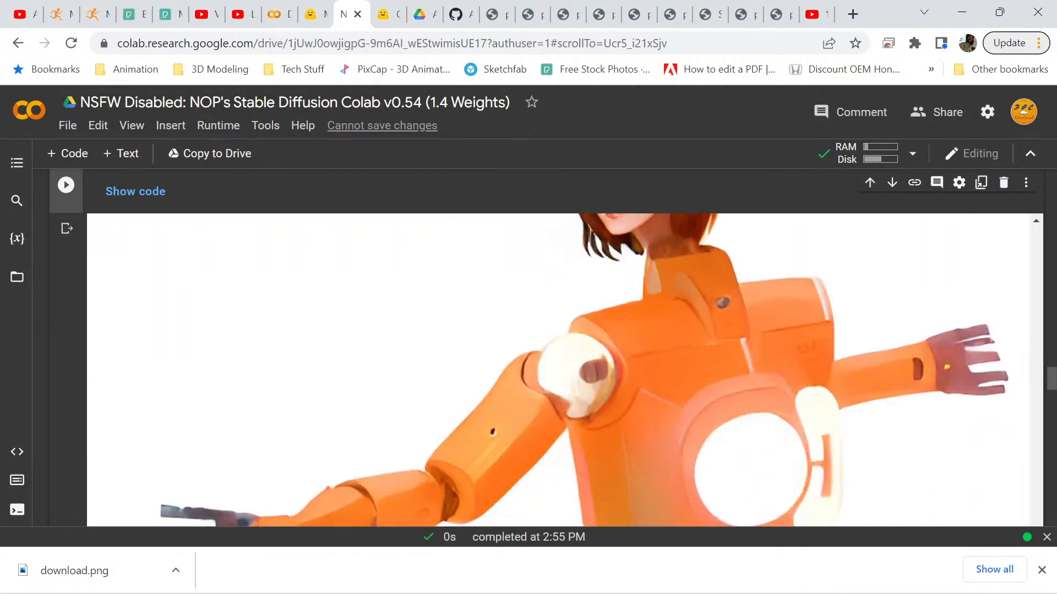
Set the image upscaler to IMG2IMG, run the generation cell and bring its output into view.
{"action": "scroll", "coordinate": [528, 346], "scroll_direction": "down", "scroll_amount": 10}
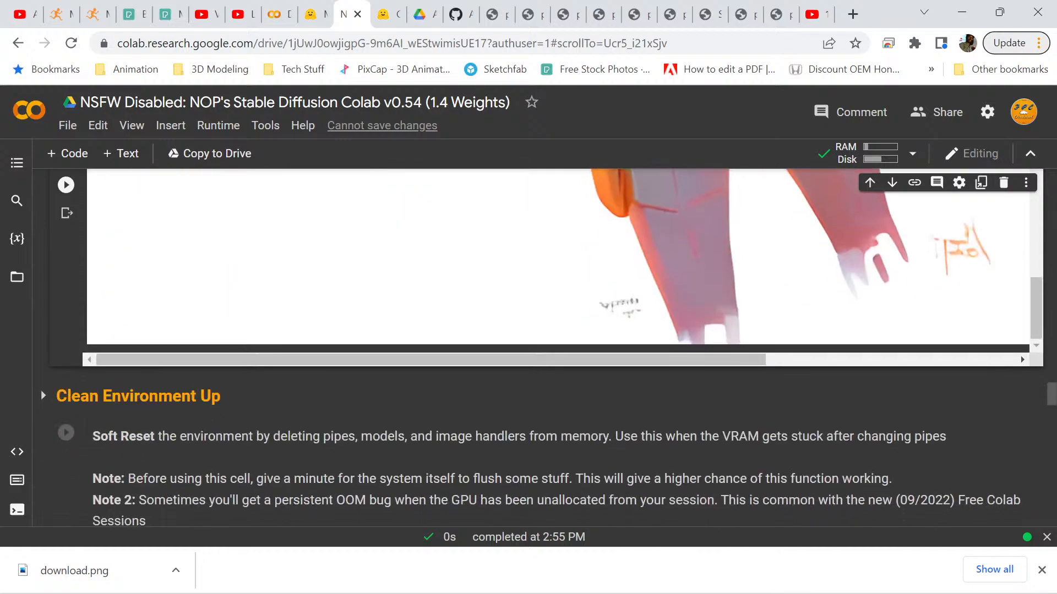
{"action": "scroll", "coordinate": [528, 347], "scroll_direction": "up", "scroll_amount": 20}
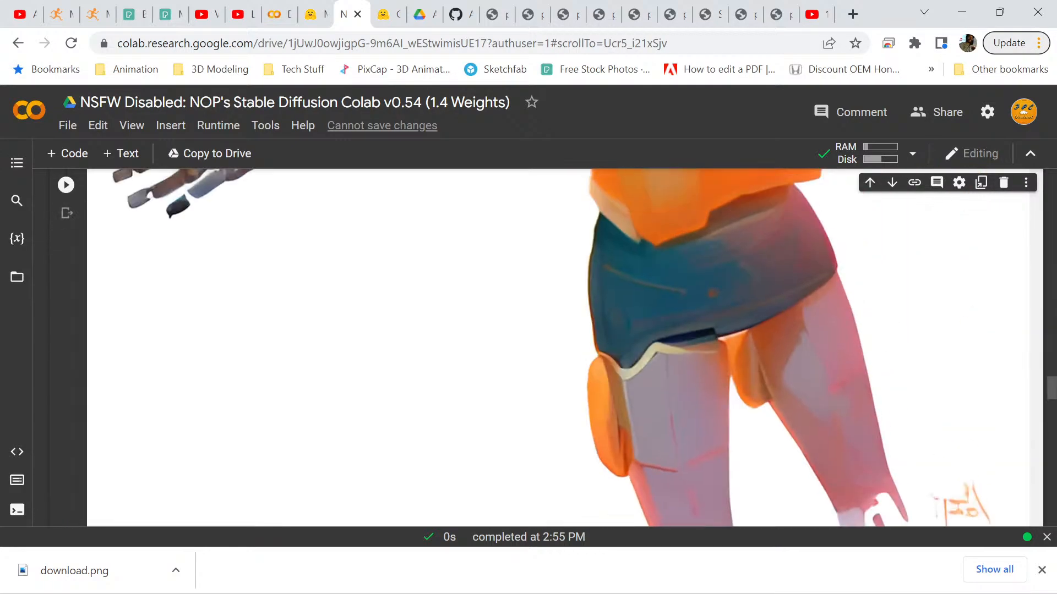
{"action": "scroll", "coordinate": [529, 347], "scroll_direction": "up", "scroll_amount": 20}
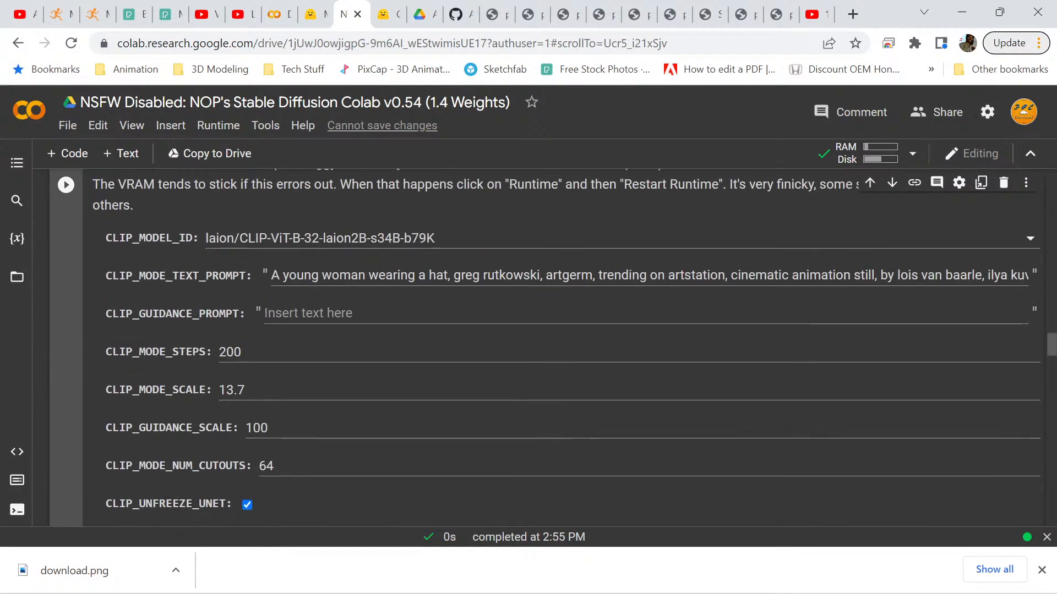
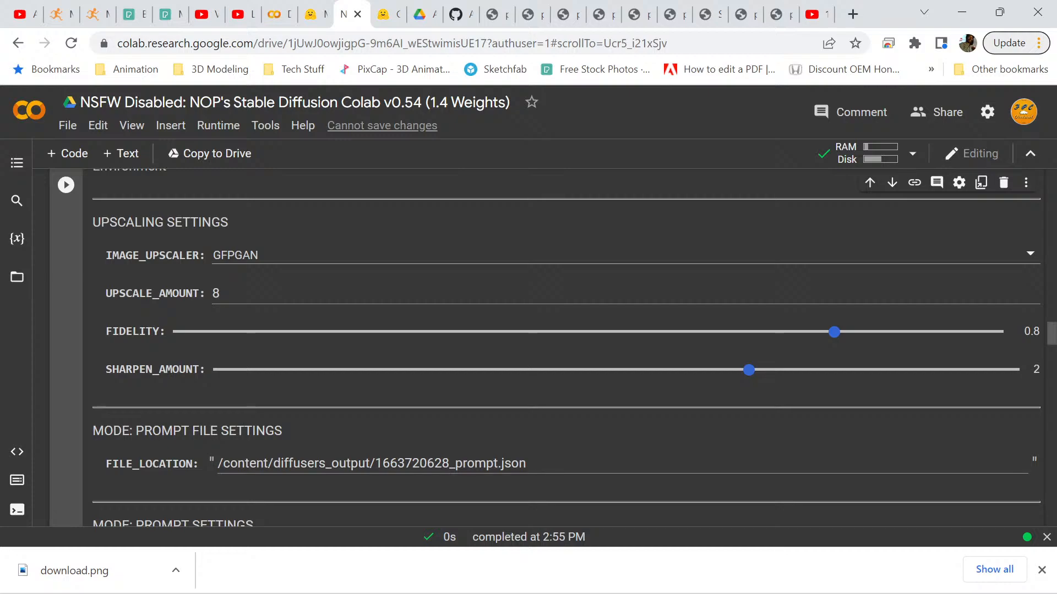
{"action": "left_click", "coordinate": [626, 255]}
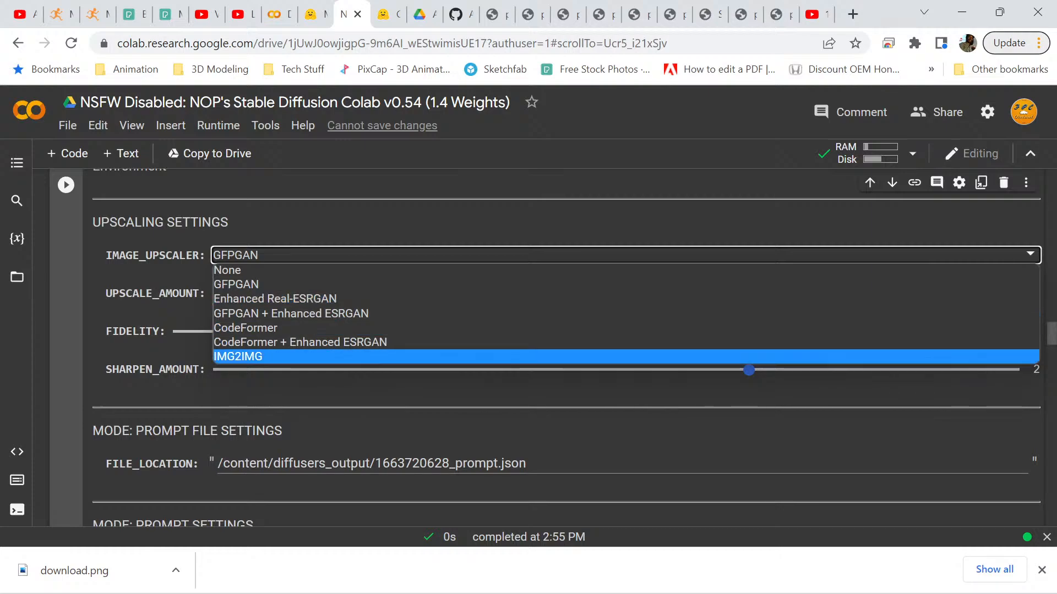
{"action": "key", "text": "Return"}
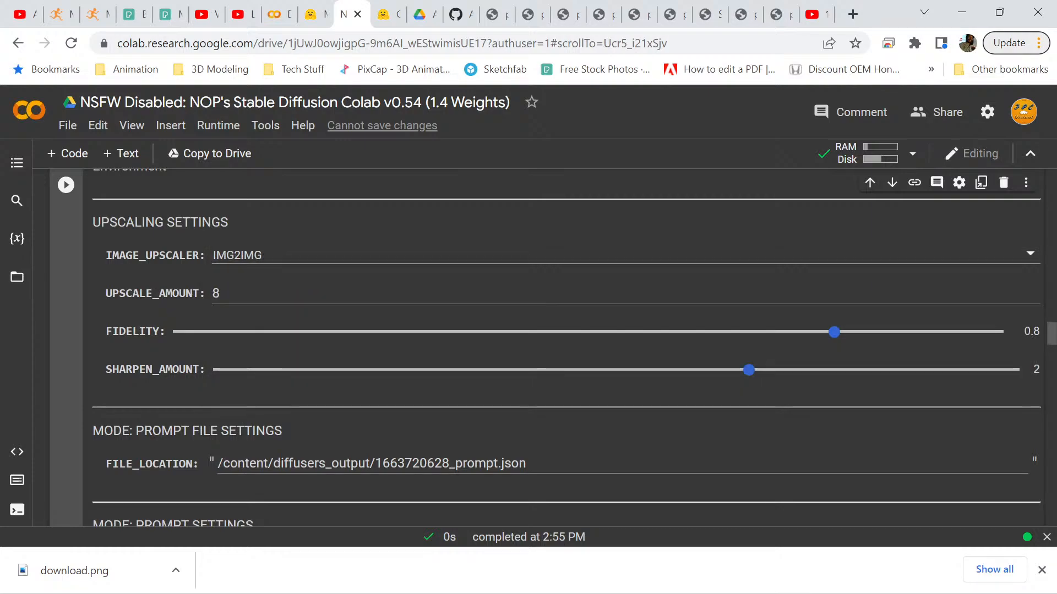
{"action": "key", "text": "ctrl+Return"}
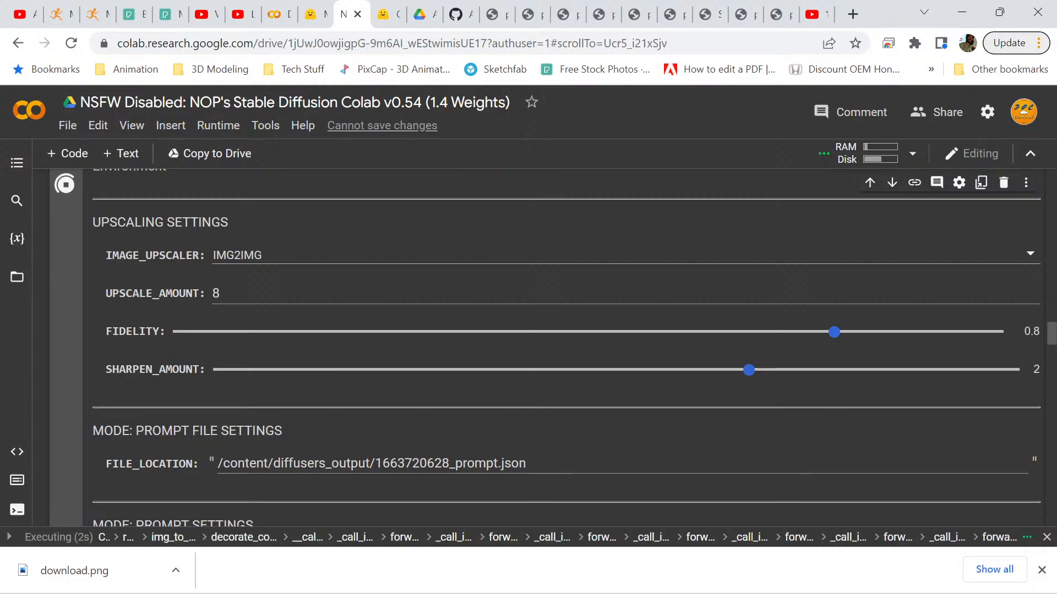
{"action": "scroll", "coordinate": [533, 347], "scroll_direction": "down", "scroll_amount": 15}
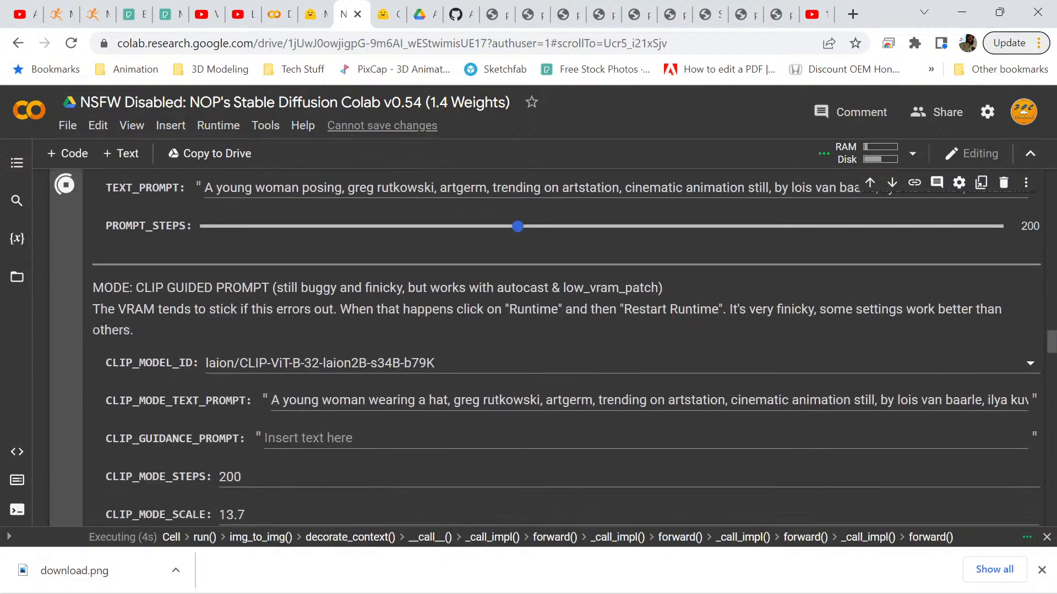
{"action": "scroll", "coordinate": [567, 347], "scroll_direction": "down", "scroll_amount": 20}
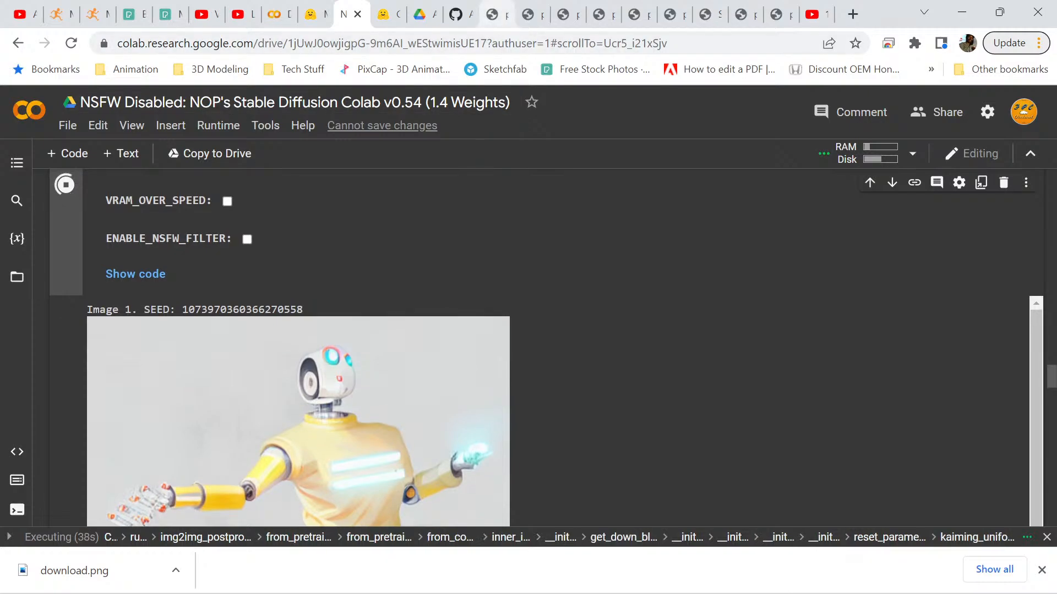
Copy the raw GitHub address of the pic3edit1.png image showing the posed character in an orange sweater.
{"action": "left_click", "coordinate": [494, 14]}
{"action": "key", "text": "ctrl+Tab"}
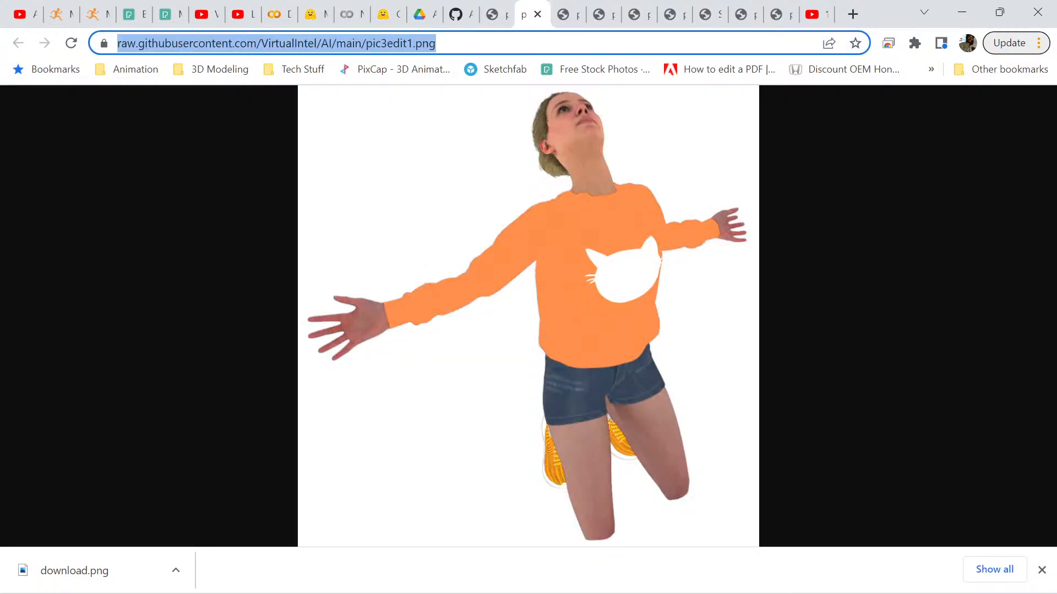
{"action": "right_click", "coordinate": [370, 37]}
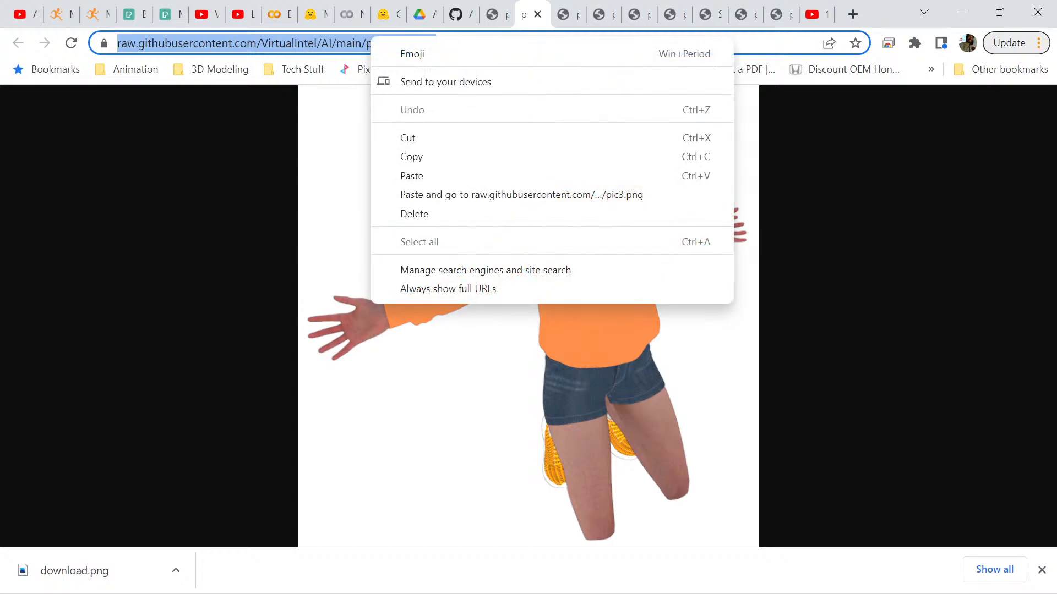
{"action": "left_click", "coordinate": [412, 157]}
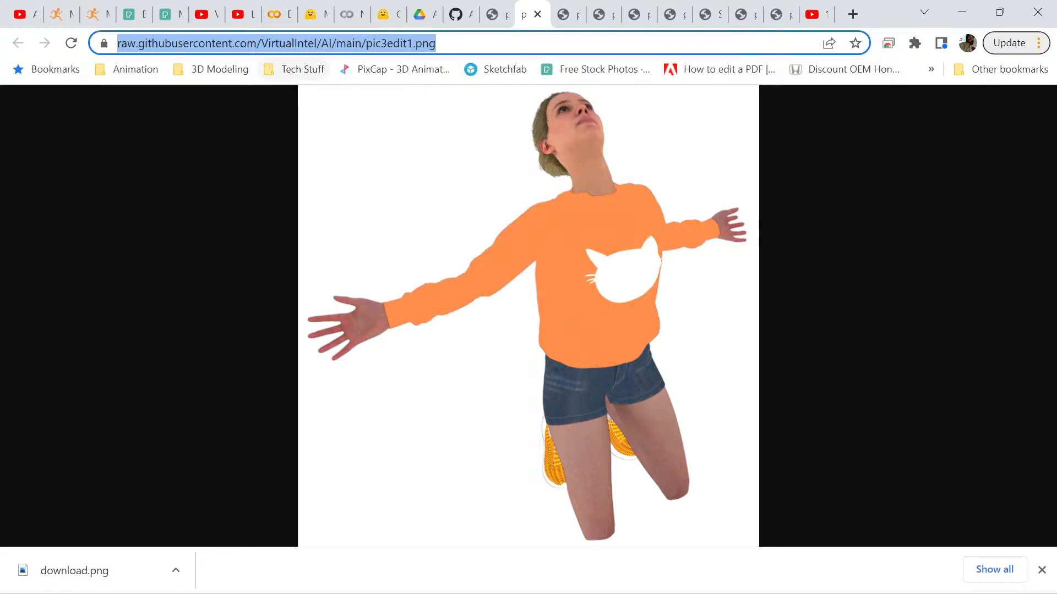
{"action": "left_click", "coordinate": [347, 14]}
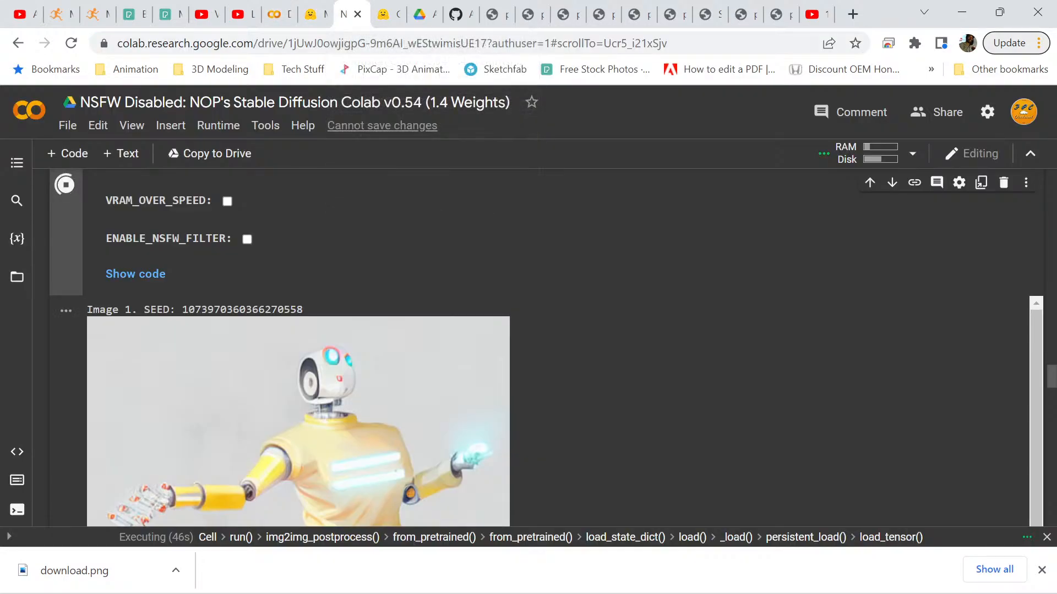
{"action": "scroll", "coordinate": [528, 331], "scroll_direction": "up", "scroll_amount": 10}
{"action": "scroll", "coordinate": [341, 341], "scroll_direction": "up", "scroll_amount": 1}
{"action": "scroll", "coordinate": [341, 341], "scroll_direction": "down", "scroll_amount": 1}
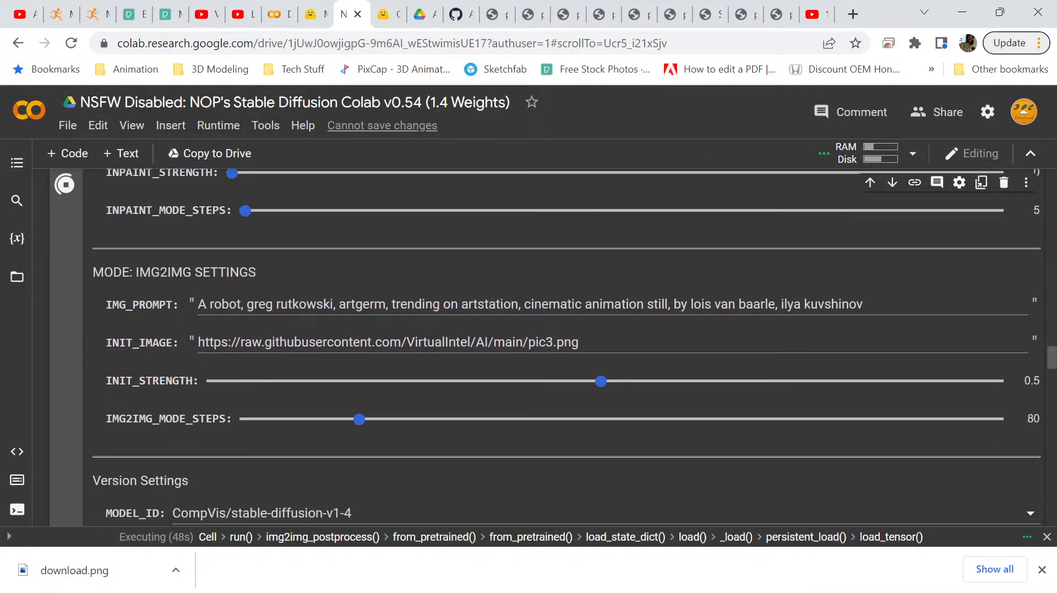
{"action": "triple_click", "coordinate": [333, 342]}
{"action": "right_click", "coordinate": [334, 341]}
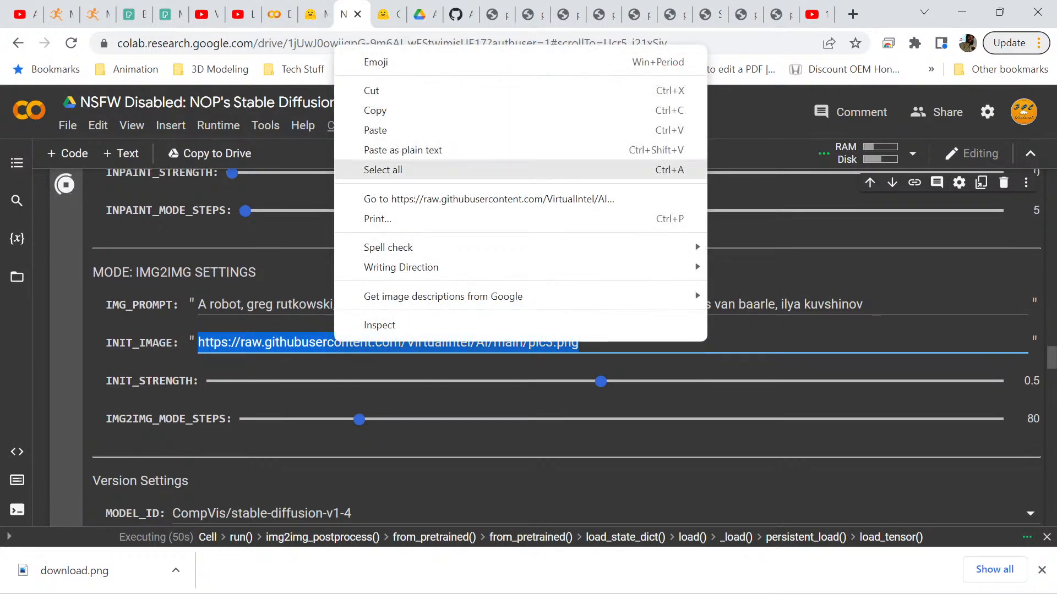
{"action": "left_click", "coordinate": [363, 130]}
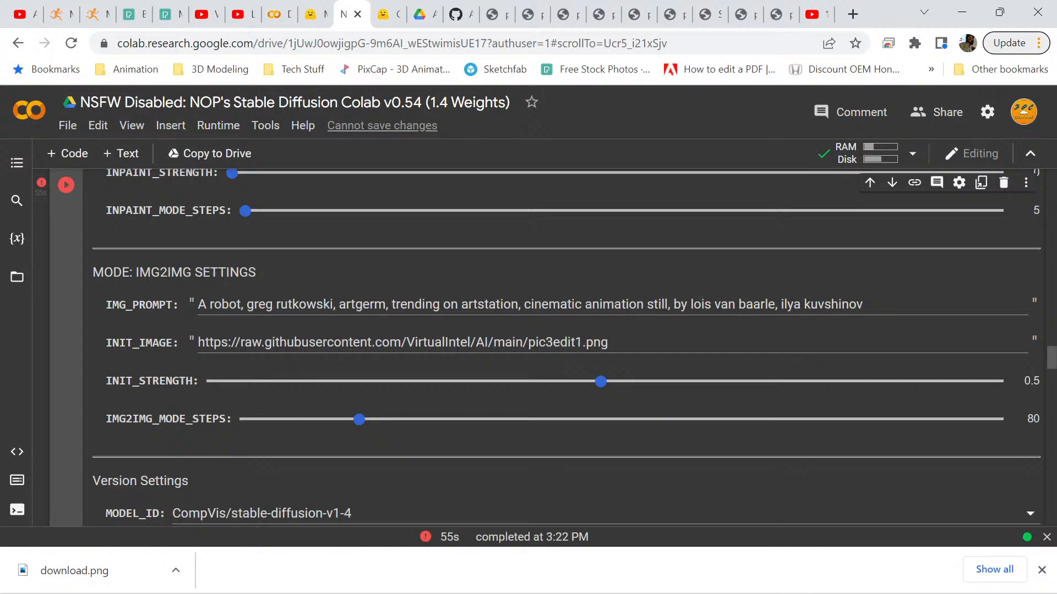
Run the generation cell again with the pic3edit1.png init image.
{"action": "scroll", "coordinate": [563, 348], "scroll_direction": "down", "scroll_amount": 20}
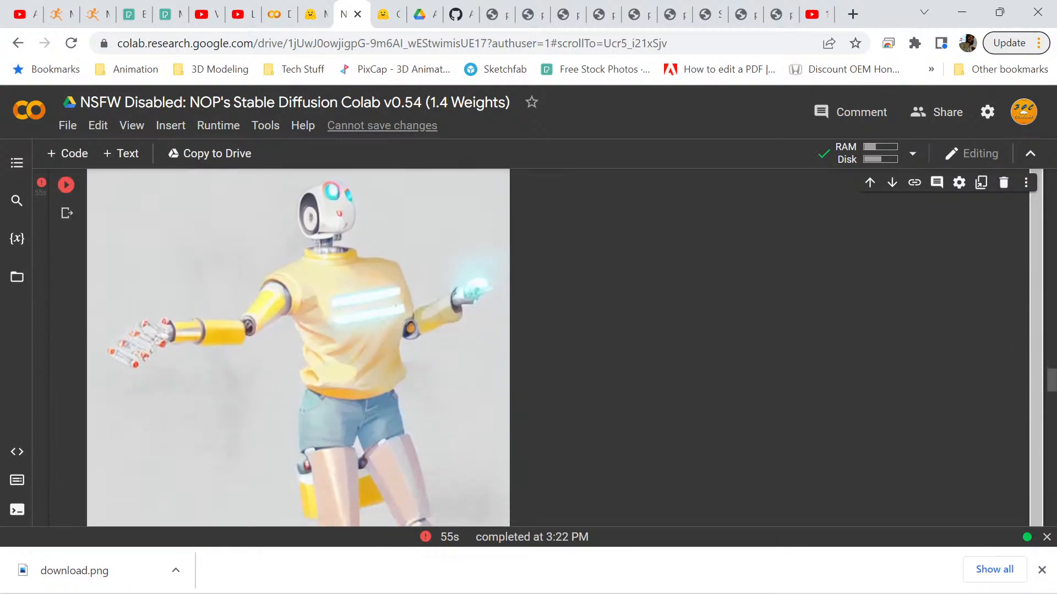
{"action": "scroll", "coordinate": [563, 348], "scroll_direction": "up", "scroll_amount": 2}
{"action": "left_click", "coordinate": [66, 185]}
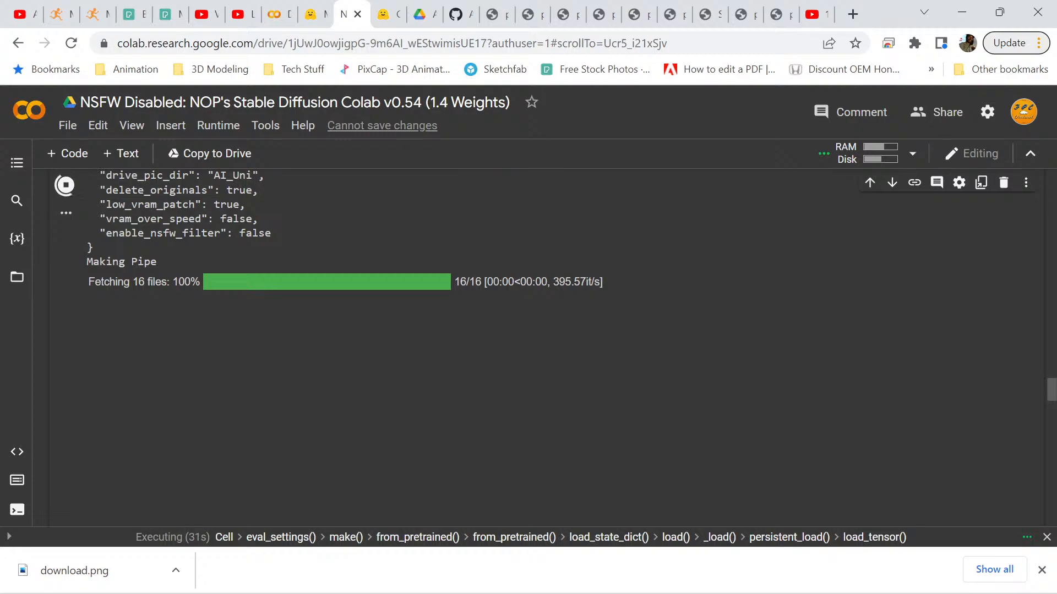
Examine the new run's output, from the resized init image and progress bar to the generated image, its upscaled version and the postprocessing log.
{"action": "scroll", "coordinate": [528, 330], "scroll_direction": "up", "scroll_amount": 3}
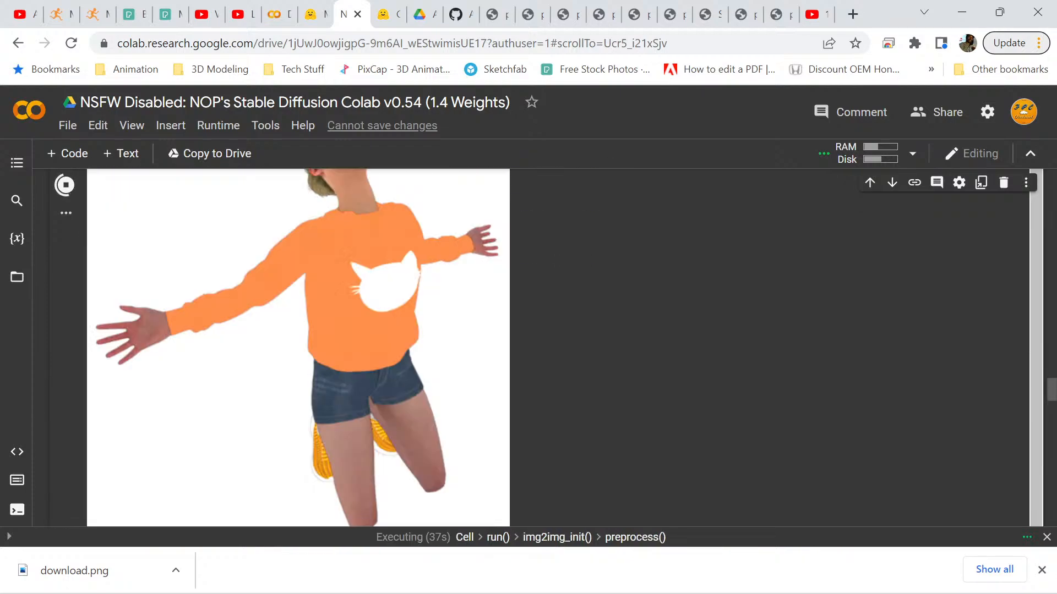
{"action": "scroll", "coordinate": [528, 347], "scroll_direction": "up", "scroll_amount": 3}
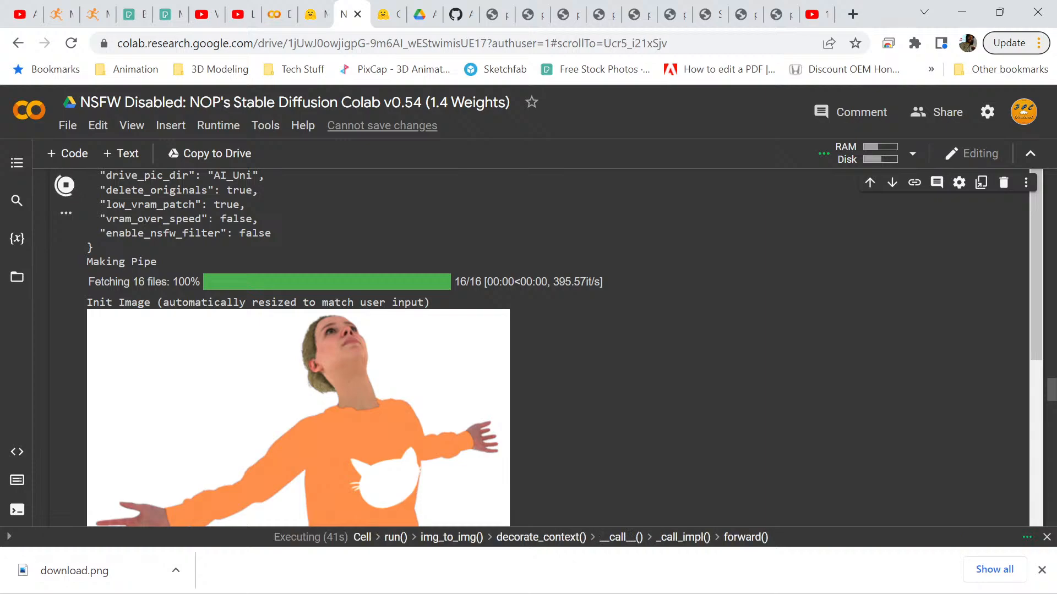
{"action": "scroll", "coordinate": [528, 347], "scroll_direction": "down", "scroll_amount": 5}
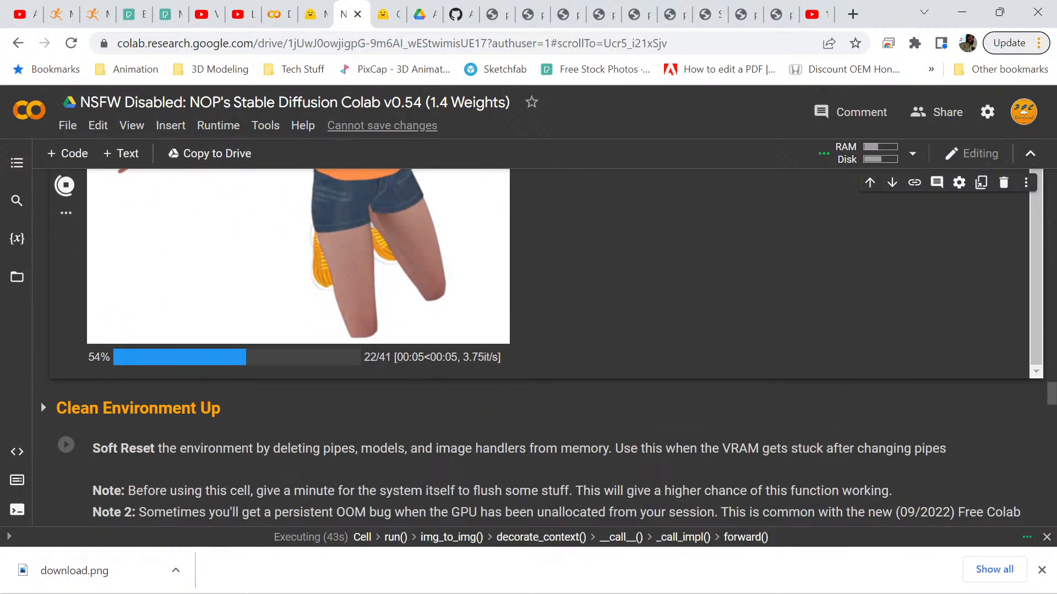
{"action": "scroll", "coordinate": [528, 275], "scroll_direction": "up", "scroll_amount": 3}
{"action": "scroll", "coordinate": [528, 347], "scroll_direction": "up", "scroll_amount": 4}
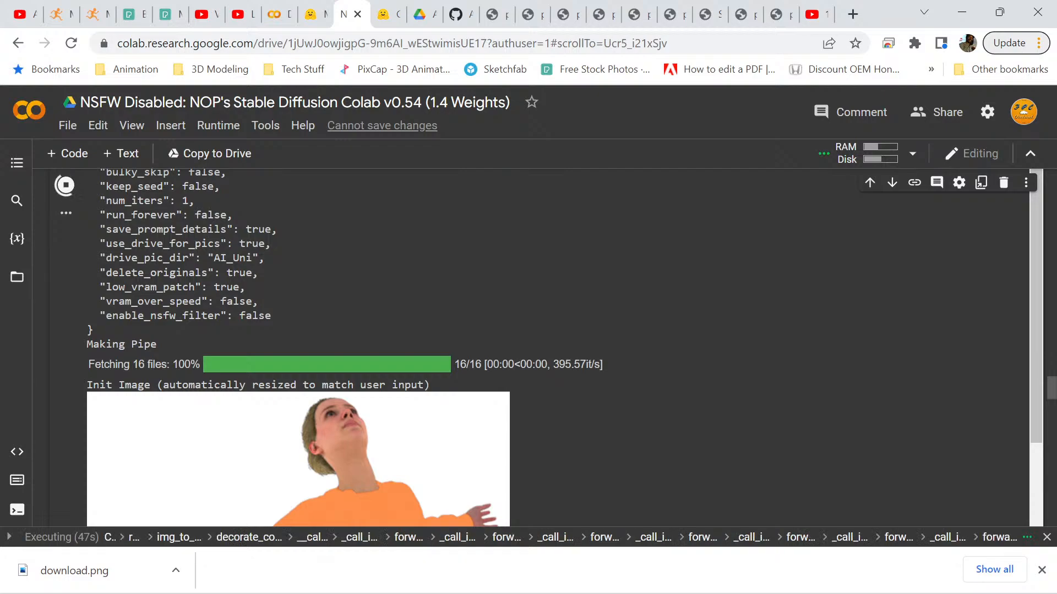
{"action": "scroll", "coordinate": [528, 347], "scroll_direction": "down", "scroll_amount": 4}
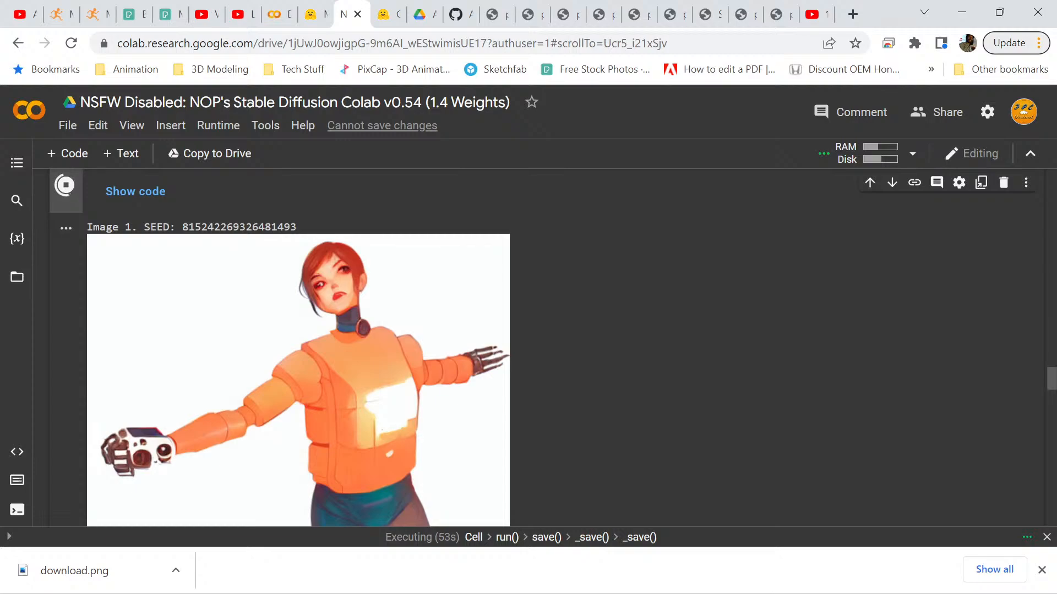
{"action": "scroll", "coordinate": [298, 348], "scroll_direction": "down", "scroll_amount": 1}
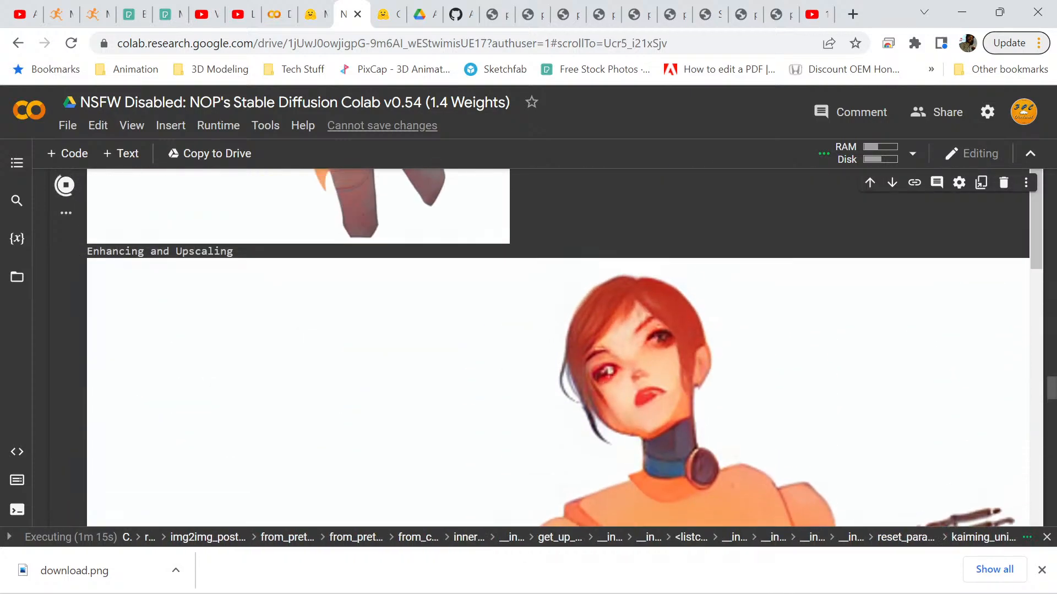
{"action": "scroll", "coordinate": [558, 347], "scroll_direction": "down", "scroll_amount": 8}
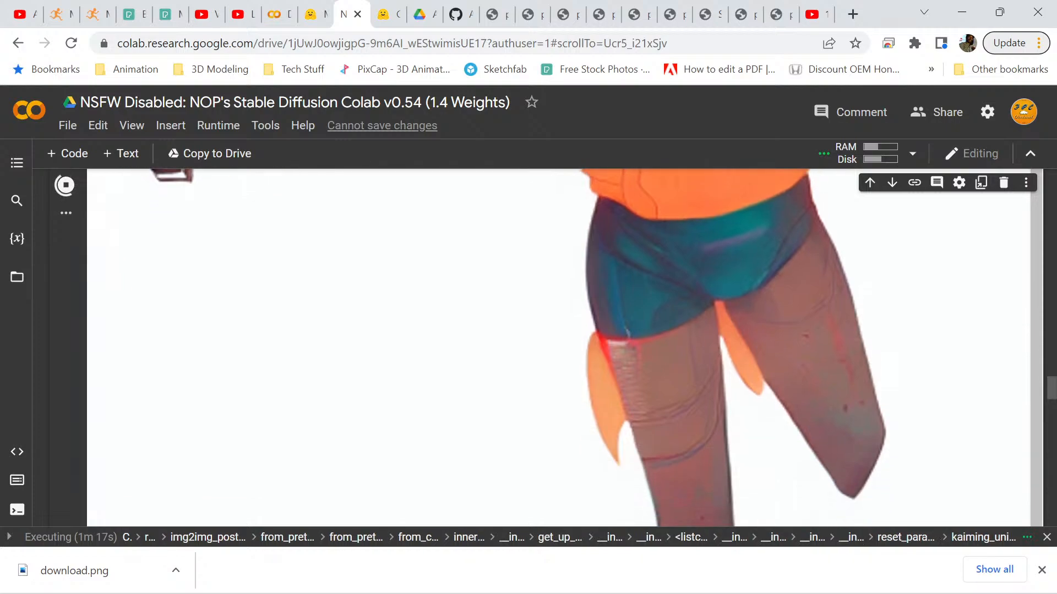
{"action": "scroll", "coordinate": [558, 348], "scroll_direction": "down", "scroll_amount": 5}
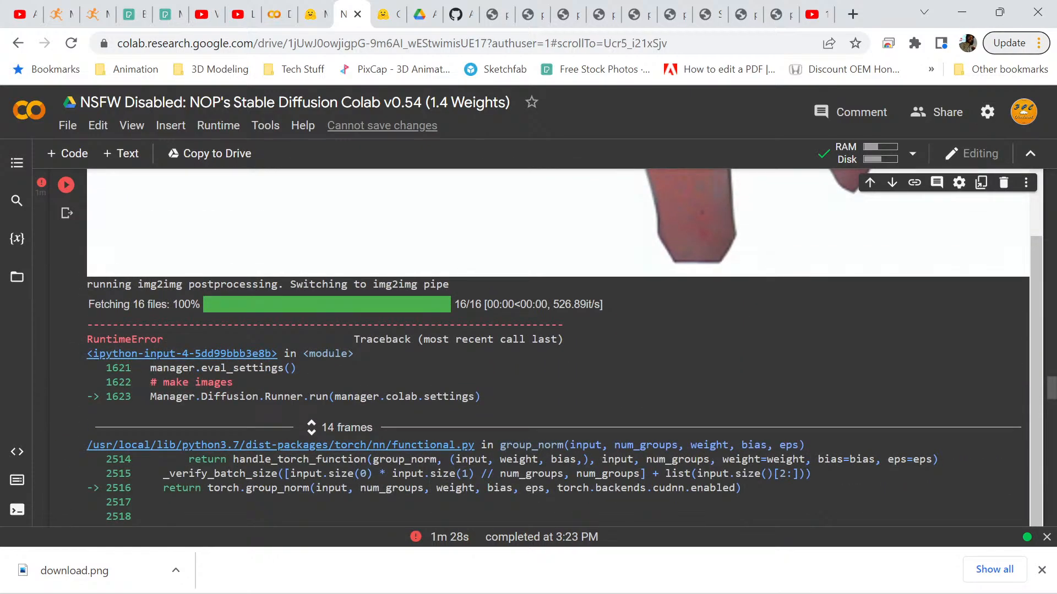
{"action": "scroll", "coordinate": [558, 347], "scroll_direction": "down", "scroll_amount": 5}
{"action": "scroll", "coordinate": [558, 347], "scroll_direction": "up", "scroll_amount": 10}
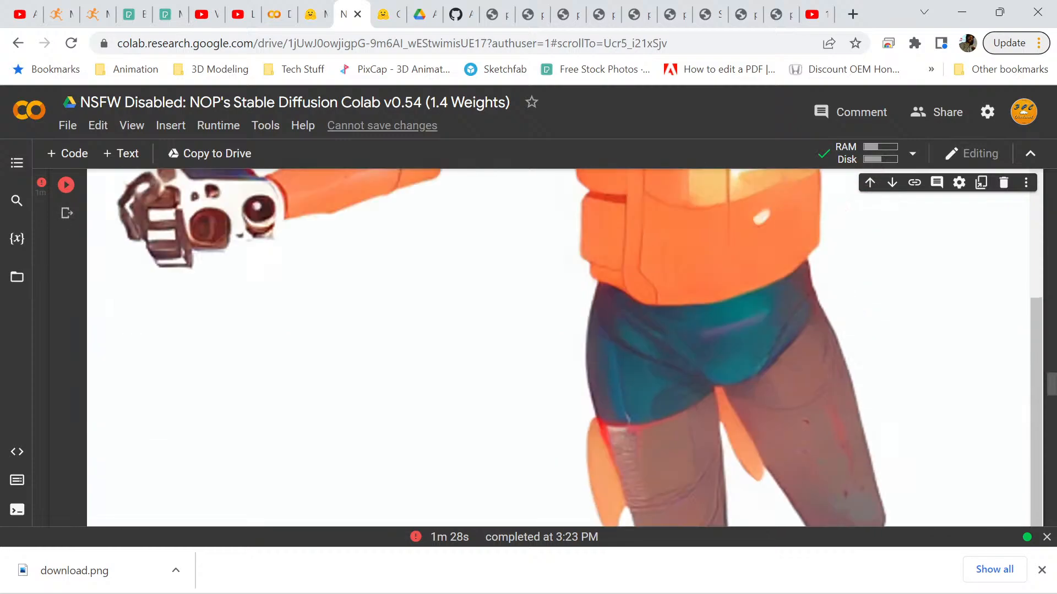
{"action": "scroll", "coordinate": [558, 347], "scroll_direction": "up", "scroll_amount": 12}
{"action": "scroll", "coordinate": [558, 346], "scroll_direction": "up", "scroll_amount": 15}
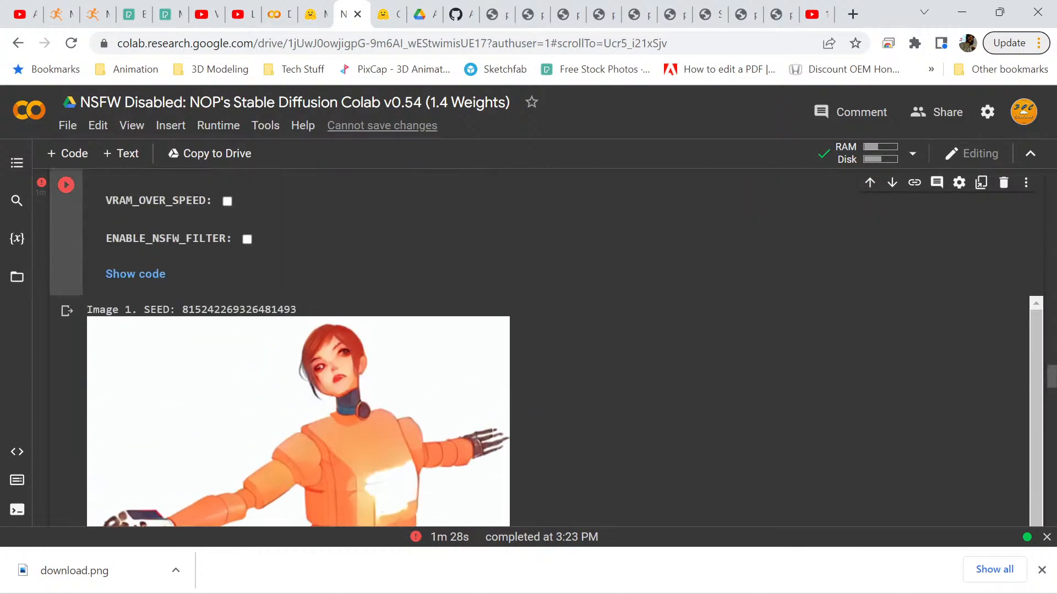
Go back over the IMG2IMG, inpainting, CLIP, prompt and upscaling settings and return to the start of the cell output.
{"action": "scroll", "coordinate": [558, 347], "scroll_direction": "up", "scroll_amount": 6}
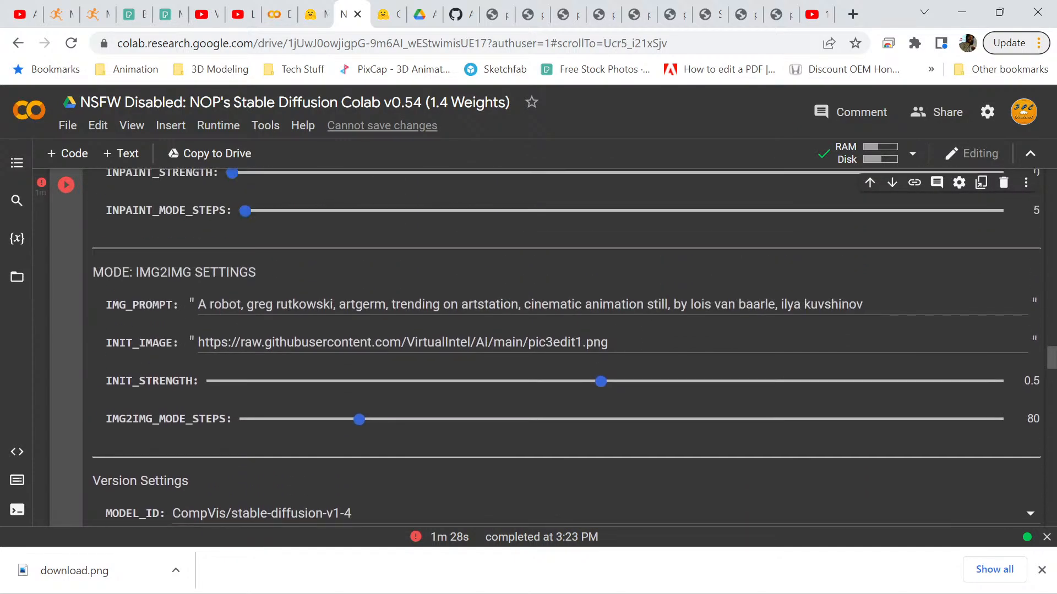
{"action": "scroll", "coordinate": [558, 346], "scroll_direction": "up", "scroll_amount": 6}
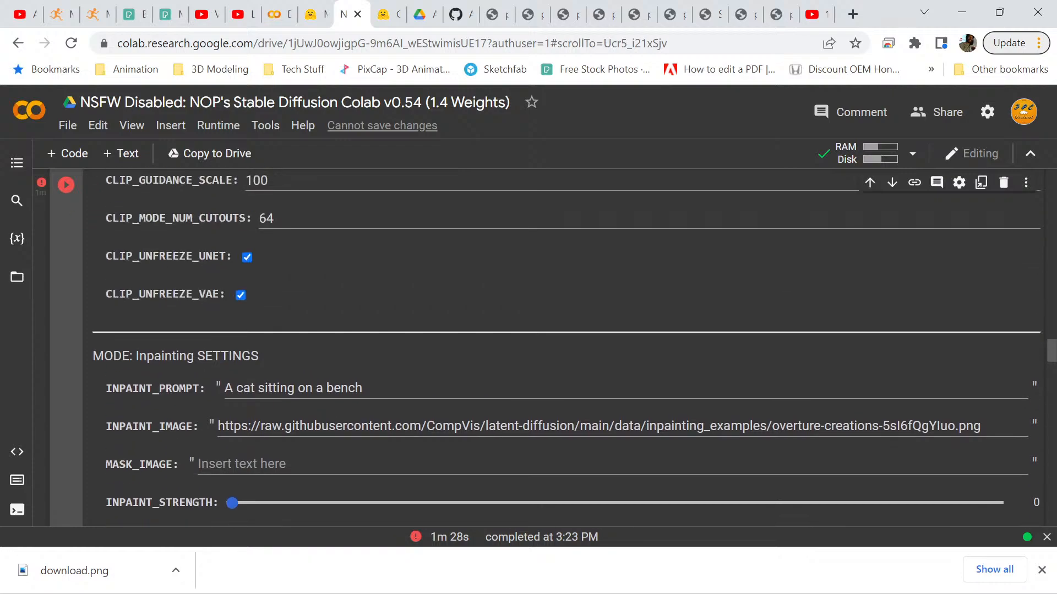
{"action": "scroll", "coordinate": [558, 346], "scroll_direction": "up", "scroll_amount": 10}
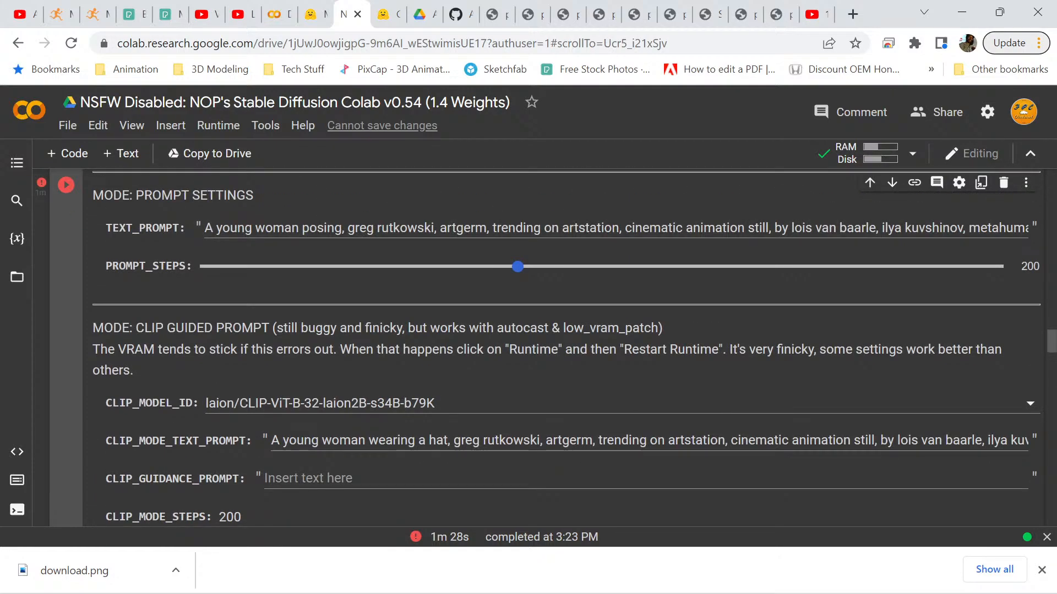
{"action": "scroll", "coordinate": [558, 346], "scroll_direction": "up", "scroll_amount": 2}
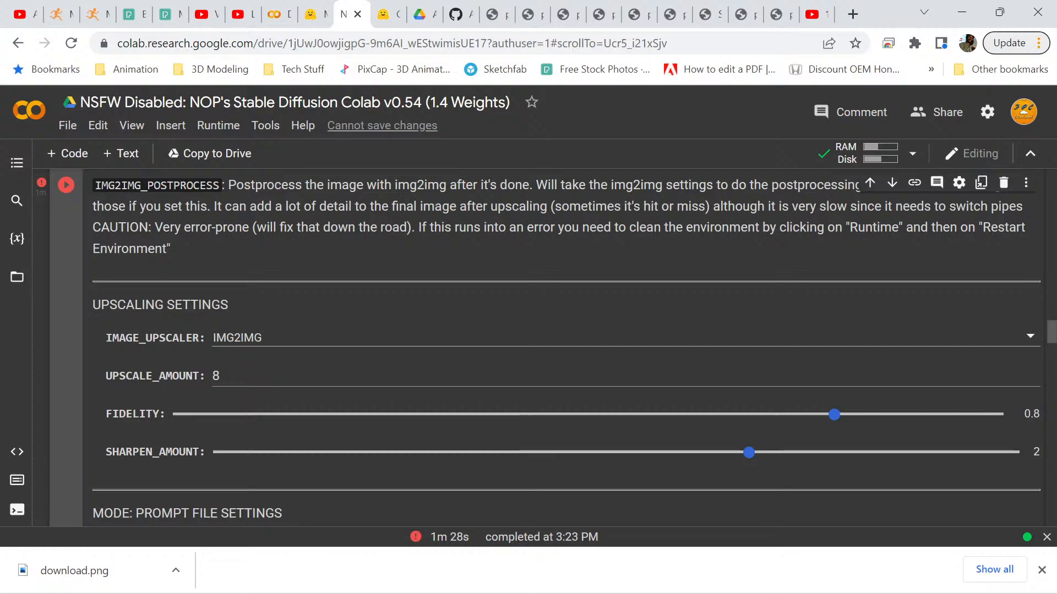
{"action": "scroll", "coordinate": [558, 347], "scroll_direction": "down", "scroll_amount": 20}
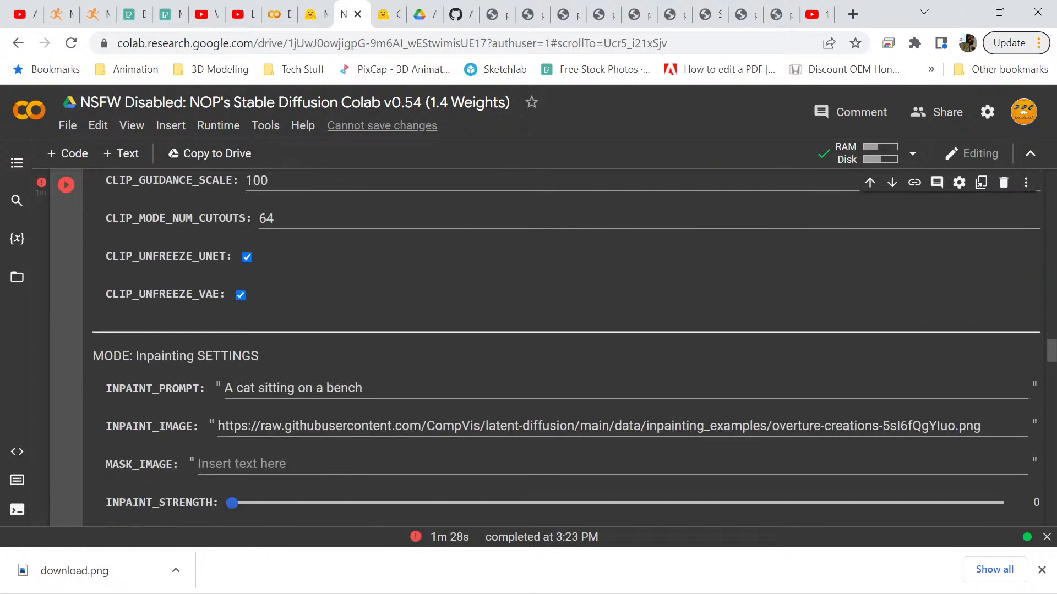
{"action": "scroll", "coordinate": [558, 346], "scroll_direction": "down", "scroll_amount": 4}
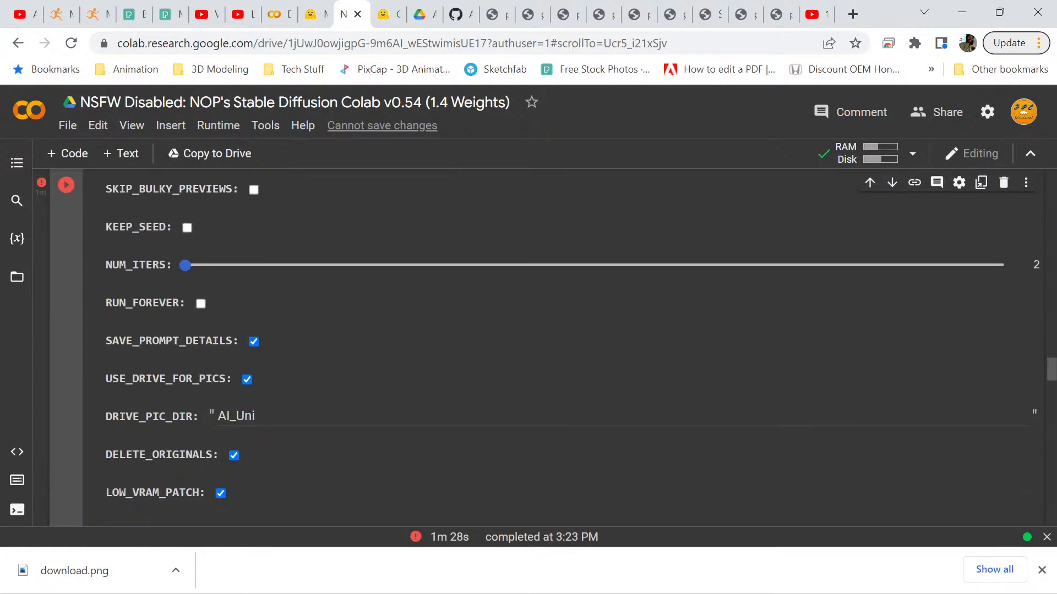
{"action": "scroll", "coordinate": [558, 346], "scroll_direction": "down", "scroll_amount": 2}
{"action": "scroll", "coordinate": [558, 347], "scroll_direction": "down", "scroll_amount": 3}
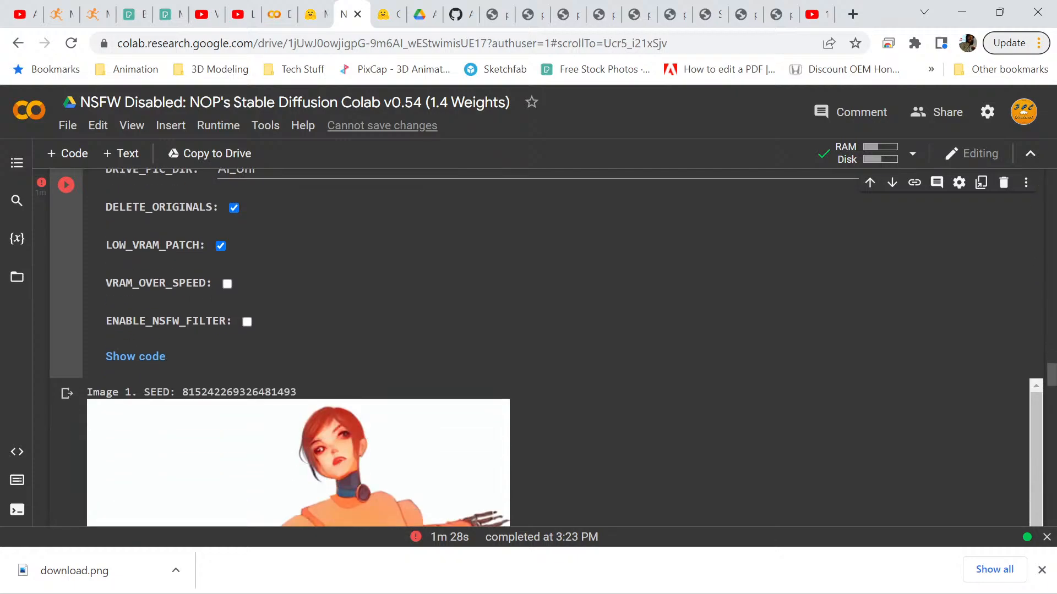
{"action": "left_click_drag", "start_coordinate": [297, 392], "coordinate": [182, 392]}
{"action": "right_click", "coordinate": [212, 390]}
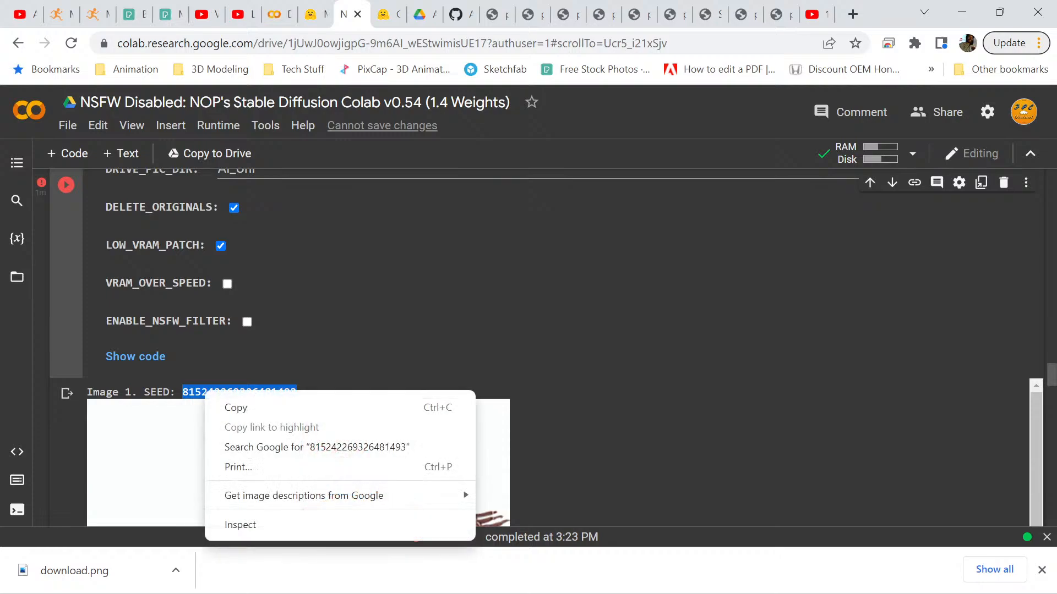
{"action": "left_click", "coordinate": [236, 405]}
{"action": "scroll", "coordinate": [236, 406], "scroll_direction": "up", "scroll_amount": 5}
{"action": "scroll", "coordinate": [546, 348], "scroll_direction": "up", "scroll_amount": 15}
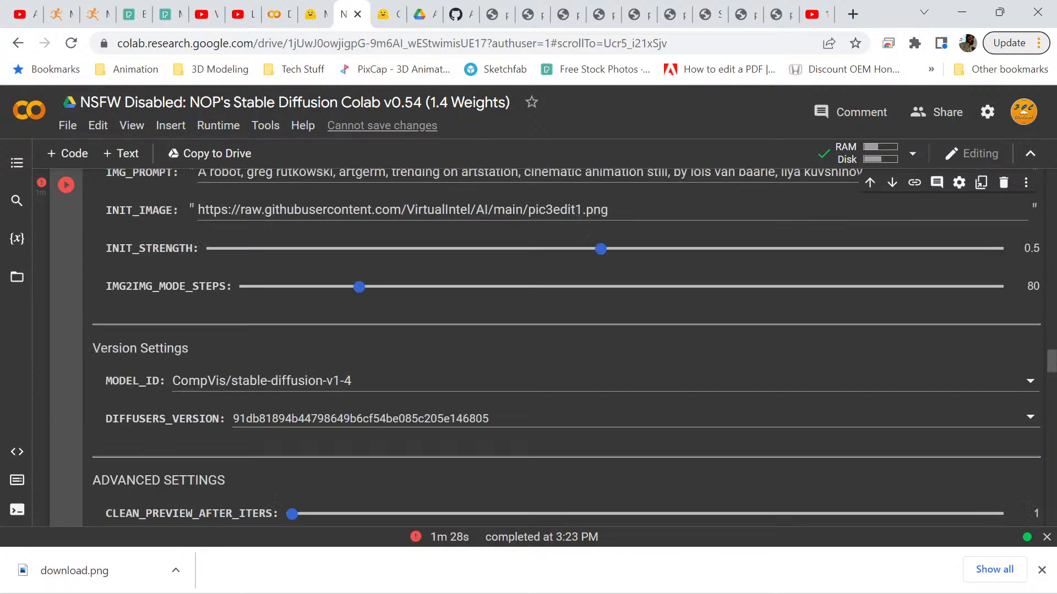
{"action": "scroll", "coordinate": [566, 345], "scroll_direction": "up", "scroll_amount": 15}
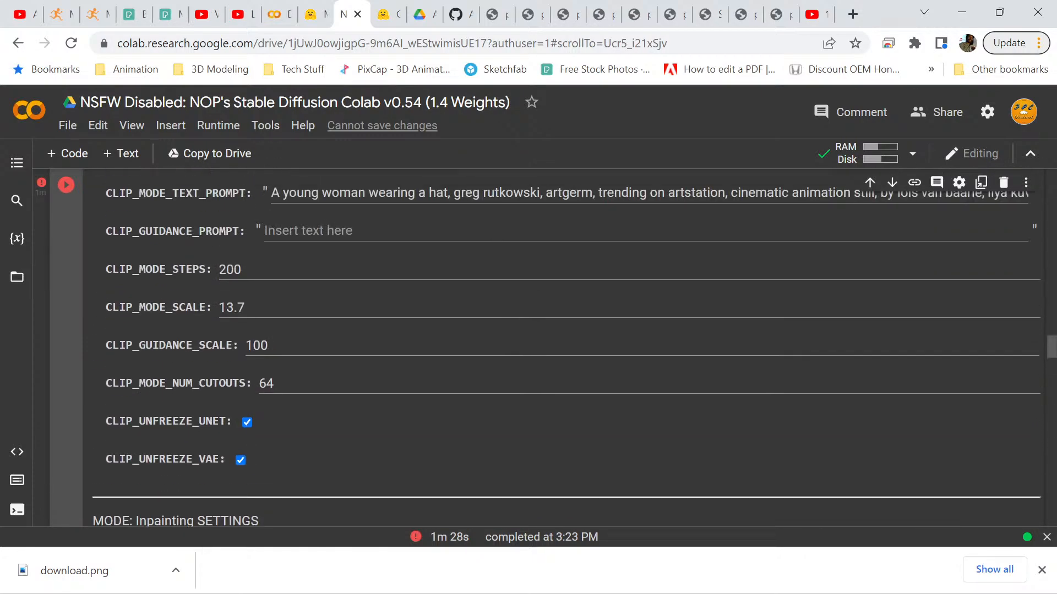
{"action": "scroll", "coordinate": [566, 350], "scroll_direction": "up", "scroll_amount": 15}
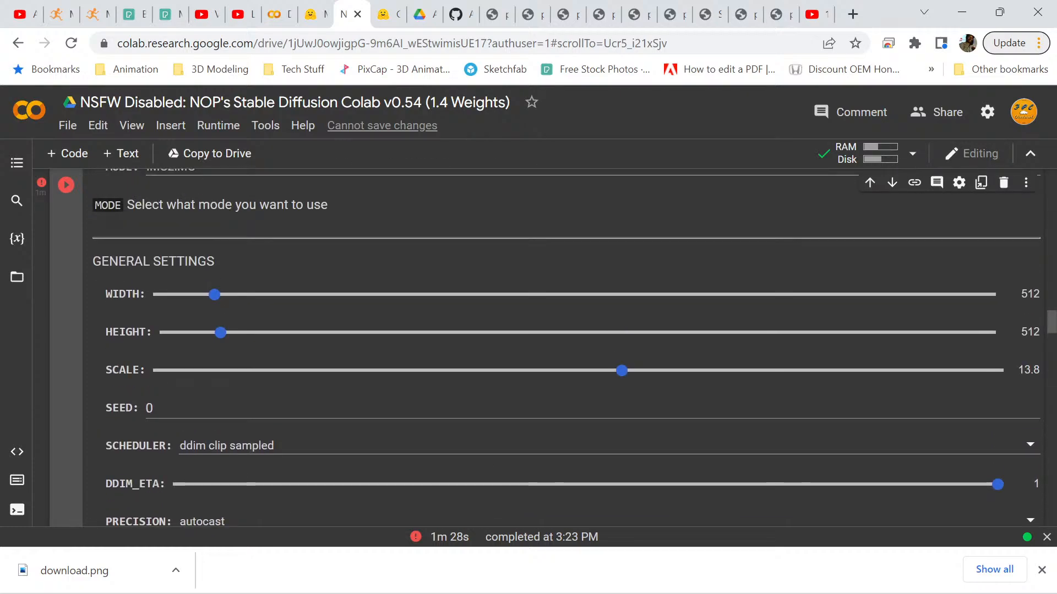
{"action": "double_click", "coordinate": [150, 408]}
{"action": "right_click", "coordinate": [154, 408]}
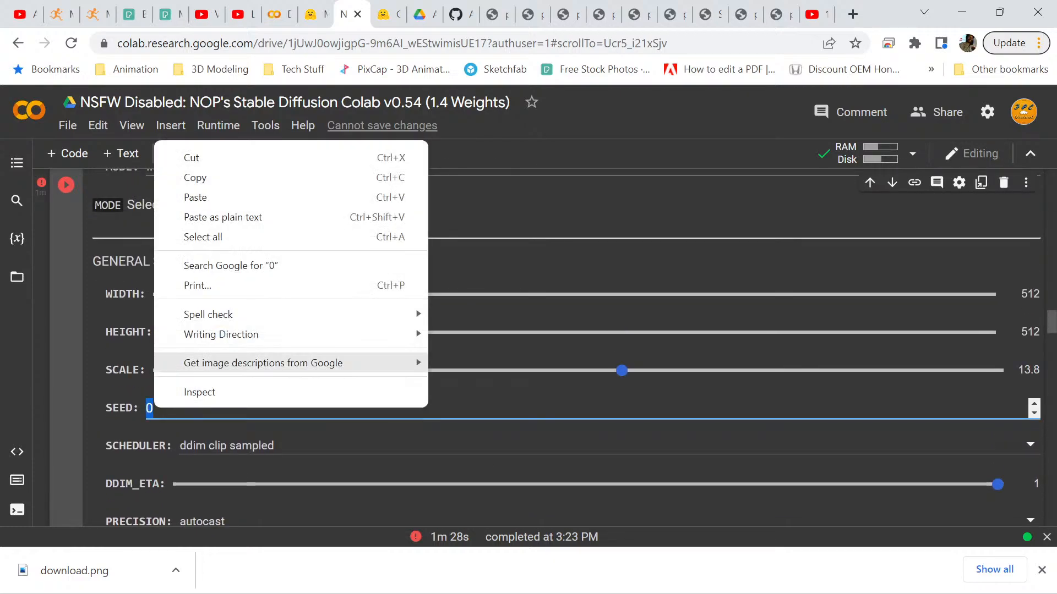
{"action": "left_click", "coordinate": [209, 198]}
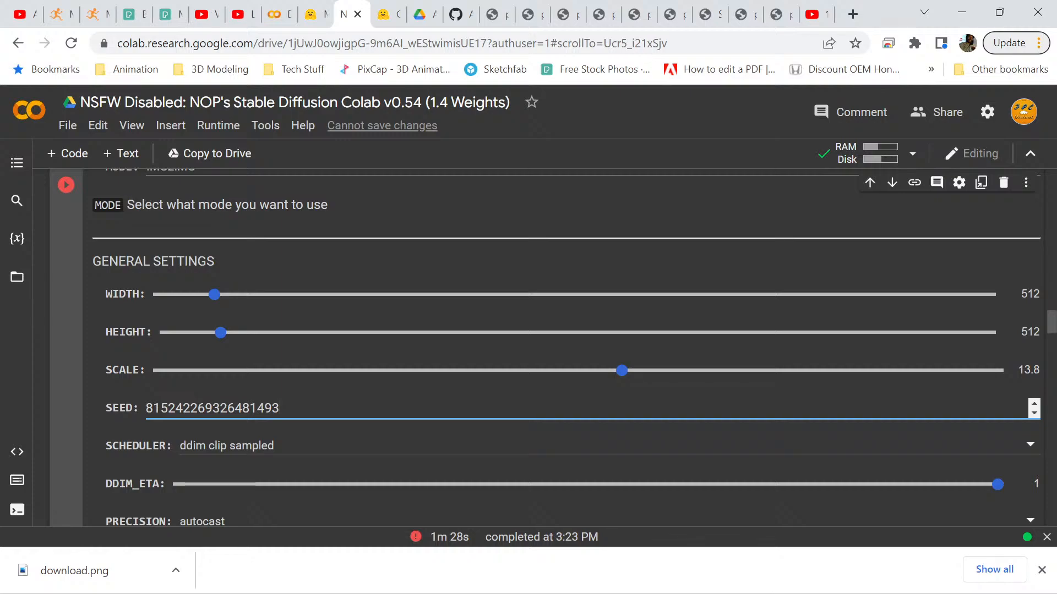
{"action": "key", "text": "Return"}
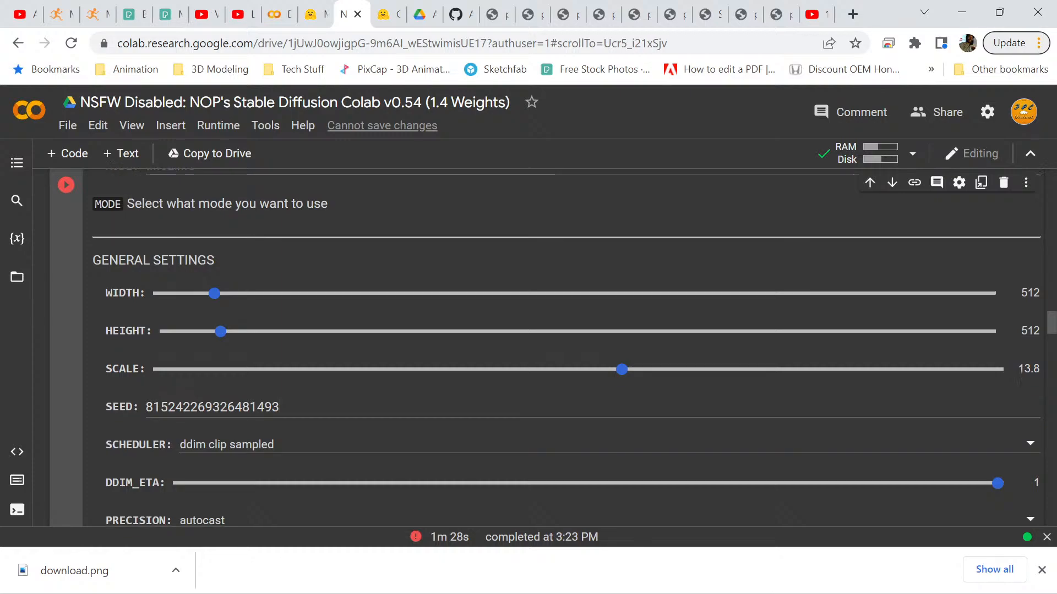
Set IMAGE_UPSCALER to GFPGAN in the upscaling settings.
{"action": "scroll", "coordinate": [566, 348], "scroll_direction": "down", "scroll_amount": 6}
{"action": "scroll", "coordinate": [566, 348], "scroll_direction": "down", "scroll_amount": 5}
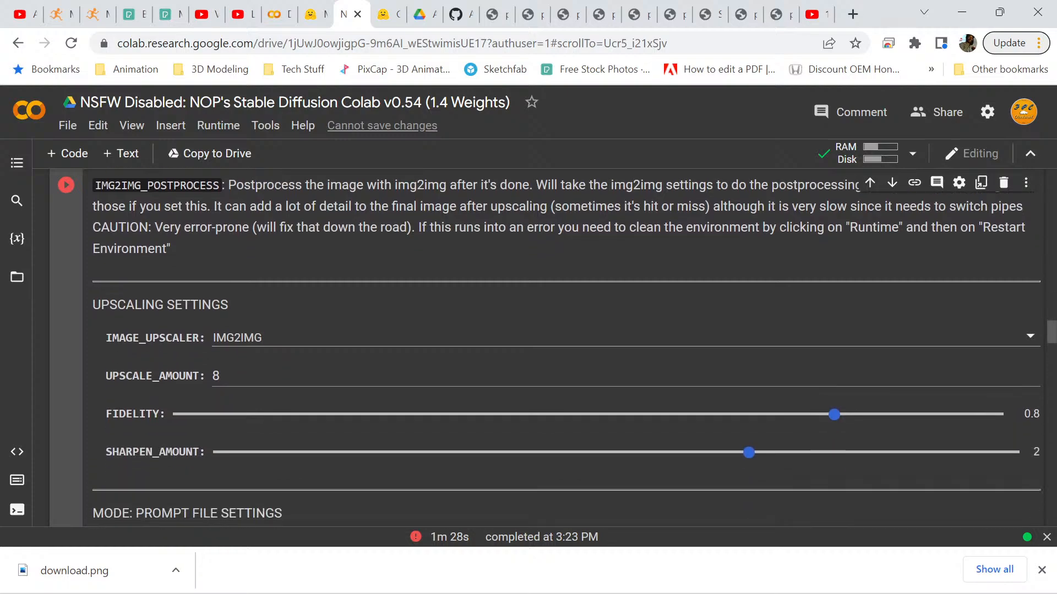
{"action": "scroll", "coordinate": [566, 348], "scroll_direction": "down", "scroll_amount": 7}
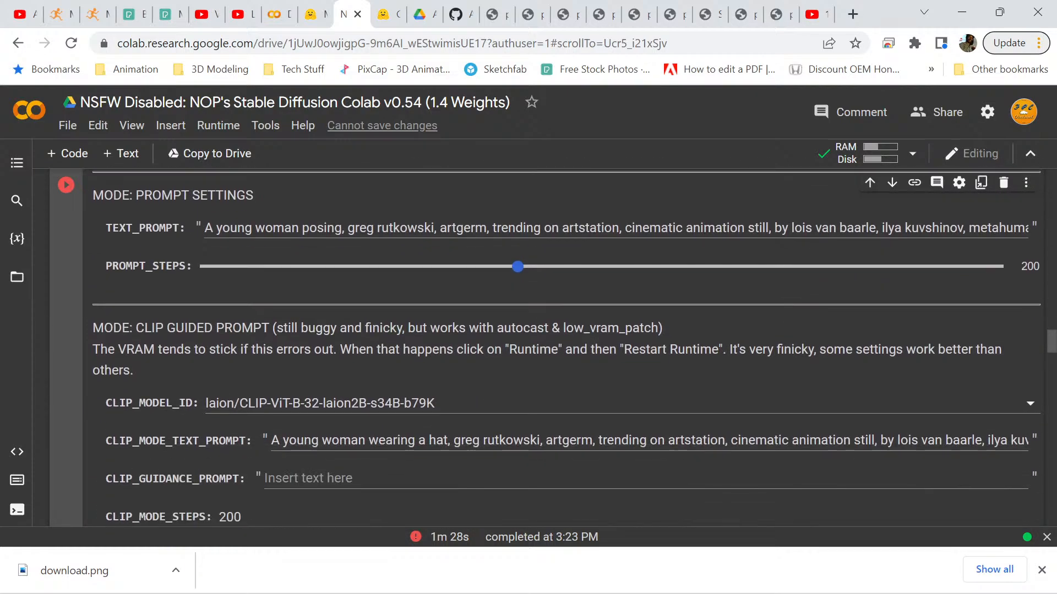
{"action": "scroll", "coordinate": [566, 349], "scroll_direction": "up", "scroll_amount": 11}
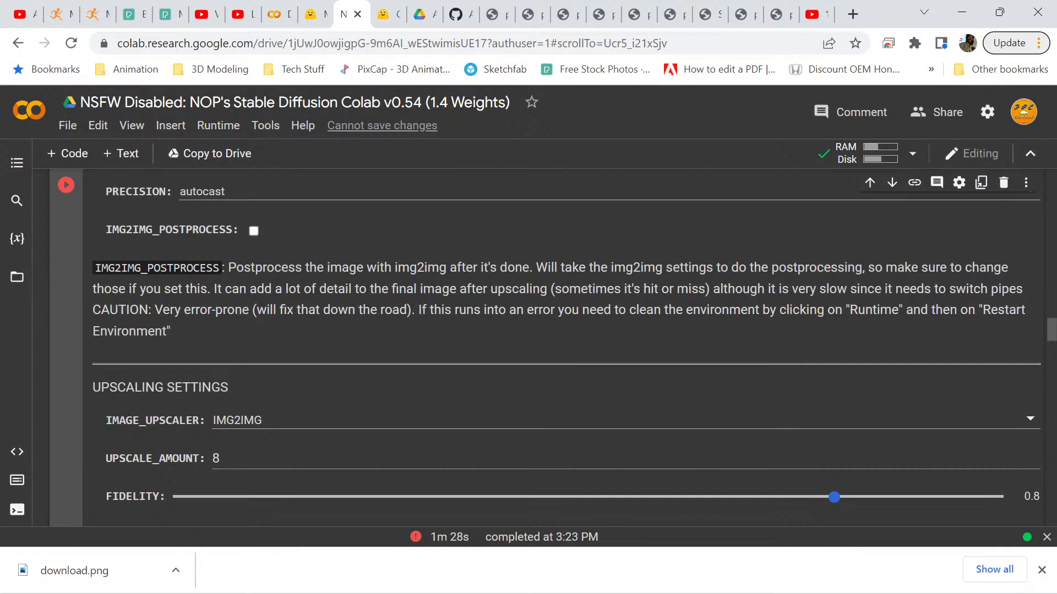
{"action": "left_click", "coordinate": [626, 421]}
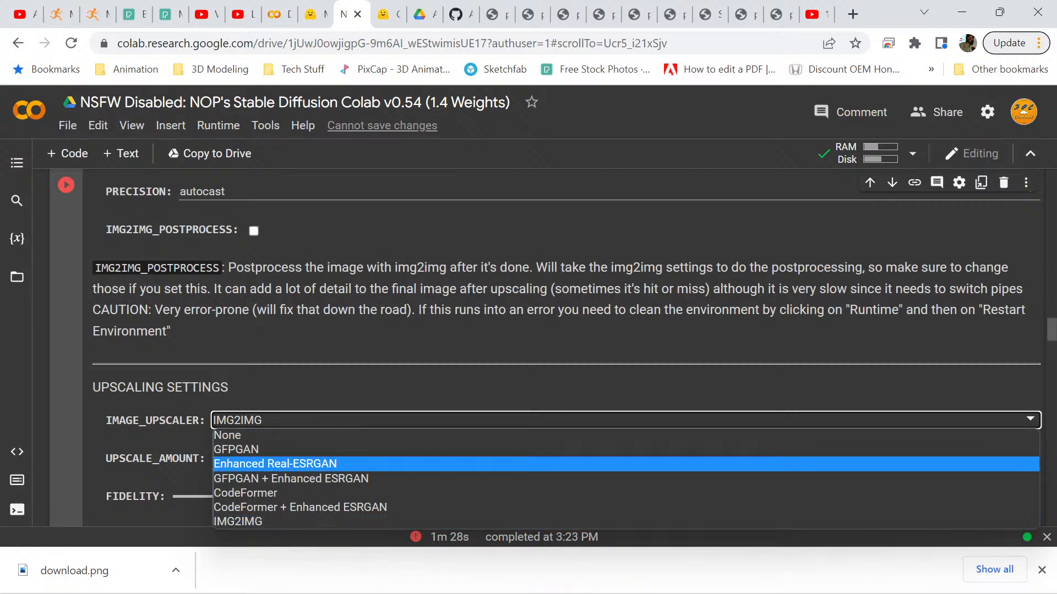
{"action": "key", "text": "Return"}
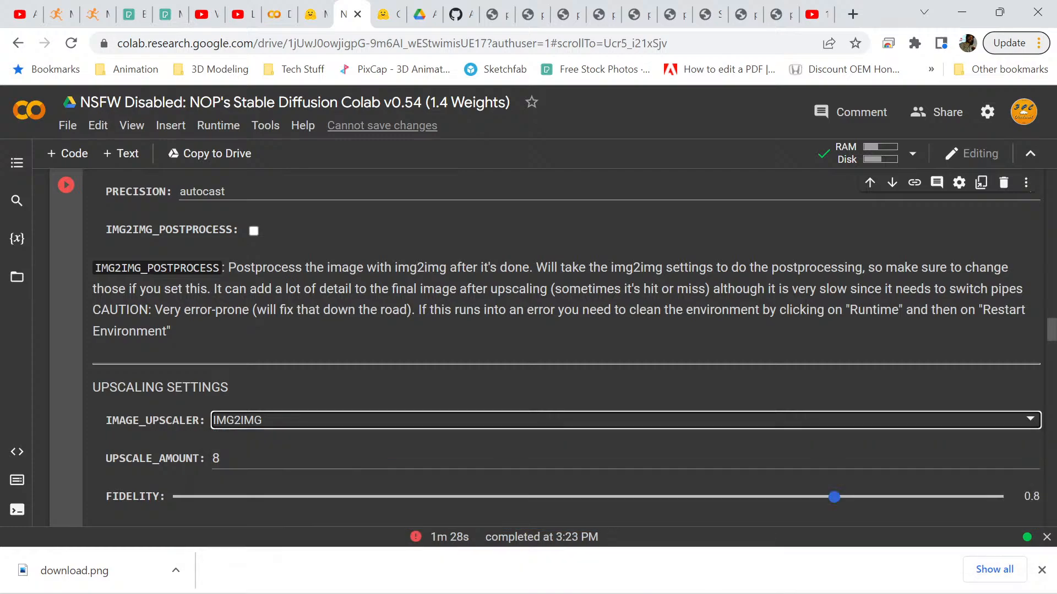
Review the prompt, CLIP, IMG2IMG and advanced settings down to the seed output, and return to the upscaler choice.
{"action": "scroll", "coordinate": [567, 348], "scroll_direction": "down", "scroll_amount": 4}
{"action": "scroll", "coordinate": [566, 347], "scroll_direction": "down", "scroll_amount": 5}
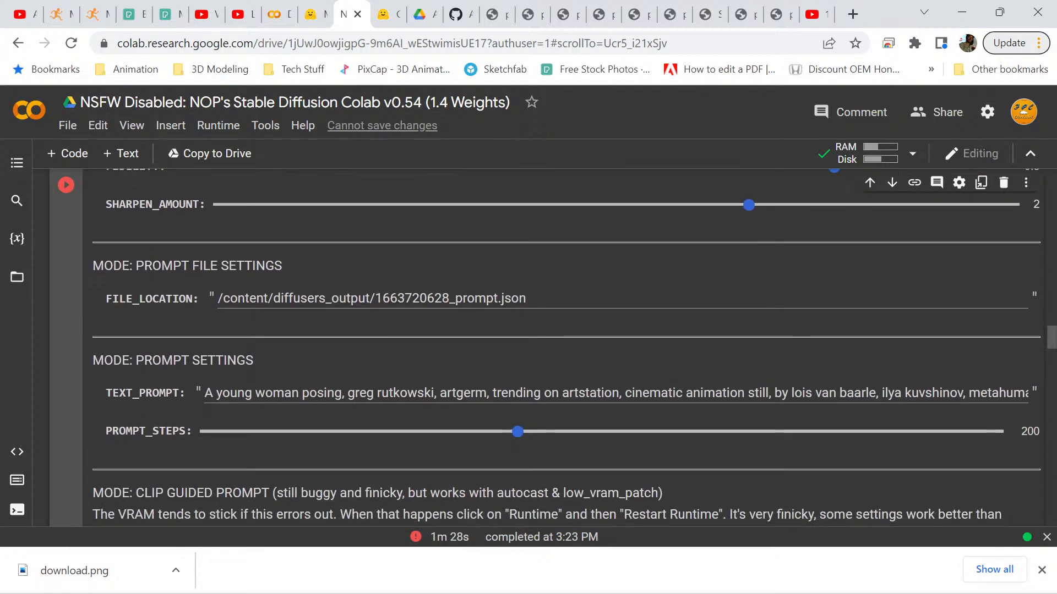
{"action": "scroll", "coordinate": [566, 347], "scroll_direction": "down", "scroll_amount": 6}
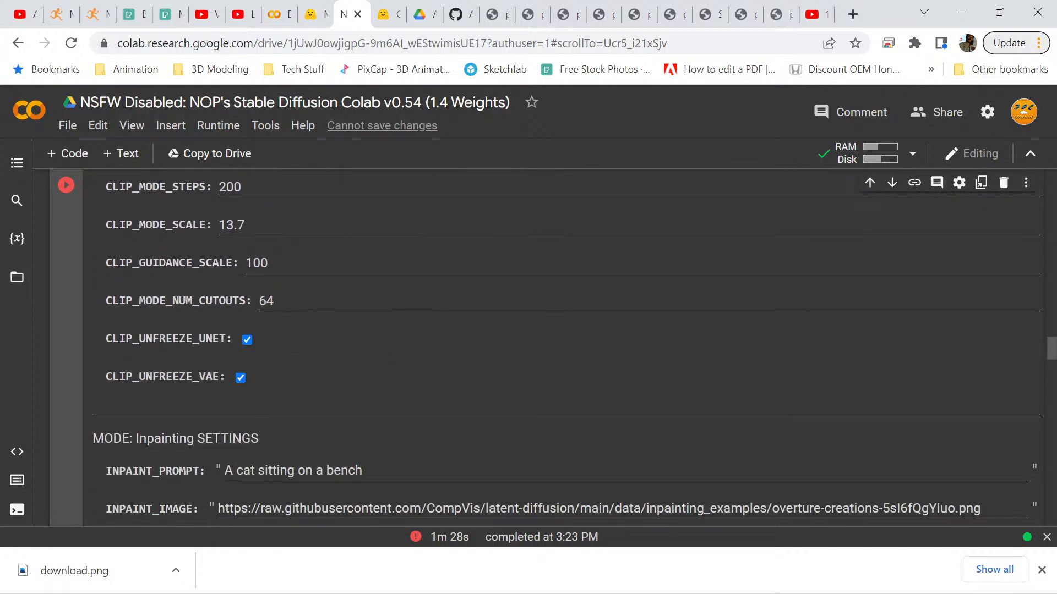
{"action": "scroll", "coordinate": [566, 346], "scroll_direction": "up", "scroll_amount": 6}
{"action": "scroll", "coordinate": [566, 346], "scroll_direction": "down", "scroll_amount": 4}
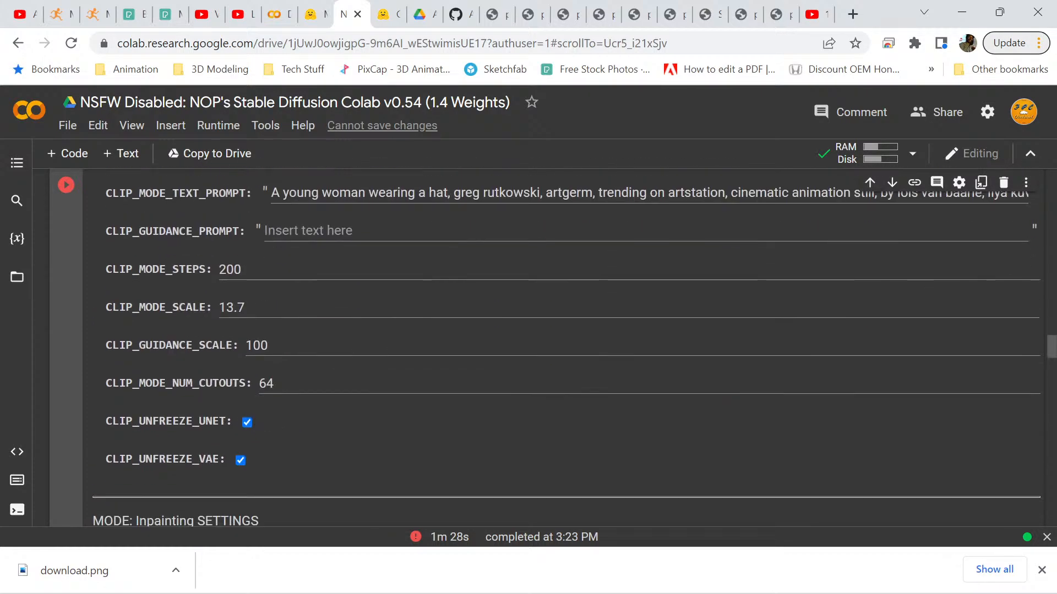
{"action": "scroll", "coordinate": [566, 347], "scroll_direction": "down", "scroll_amount": 15}
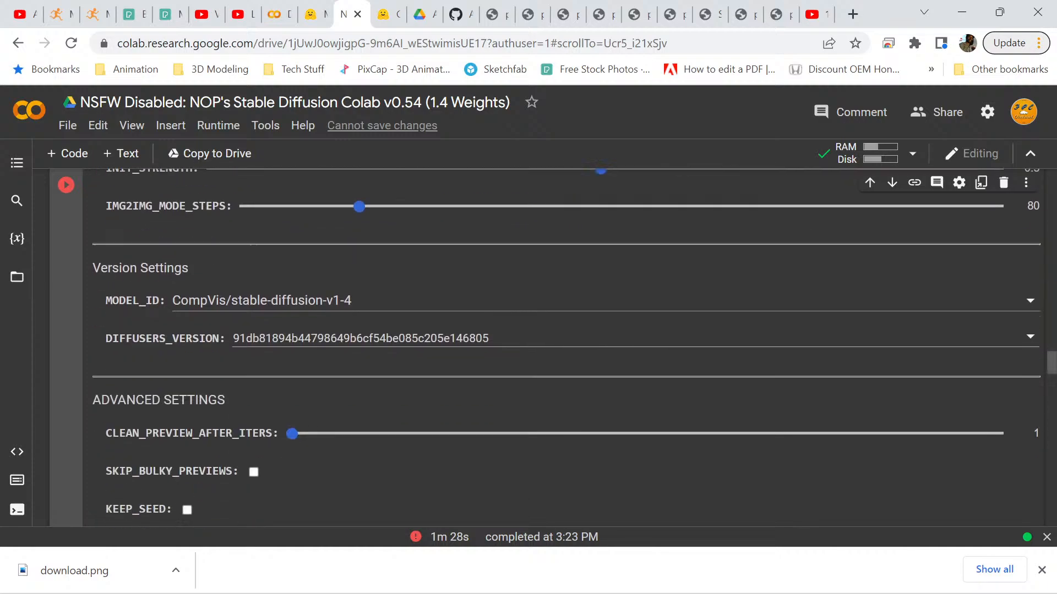
{"action": "scroll", "coordinate": [566, 347], "scroll_direction": "down", "scroll_amount": 5}
{"action": "scroll", "coordinate": [564, 348], "scroll_direction": "down", "scroll_amount": 2}
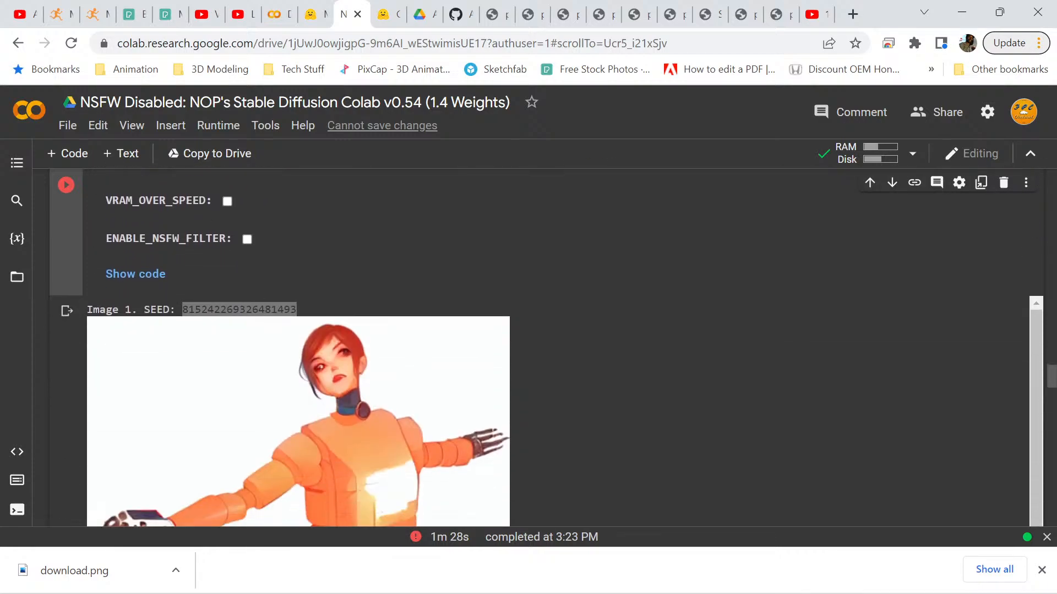
{"action": "scroll", "coordinate": [565, 348], "scroll_direction": "up", "scroll_amount": 10}
{"action": "scroll", "coordinate": [566, 348], "scroll_direction": "up", "scroll_amount": 8}
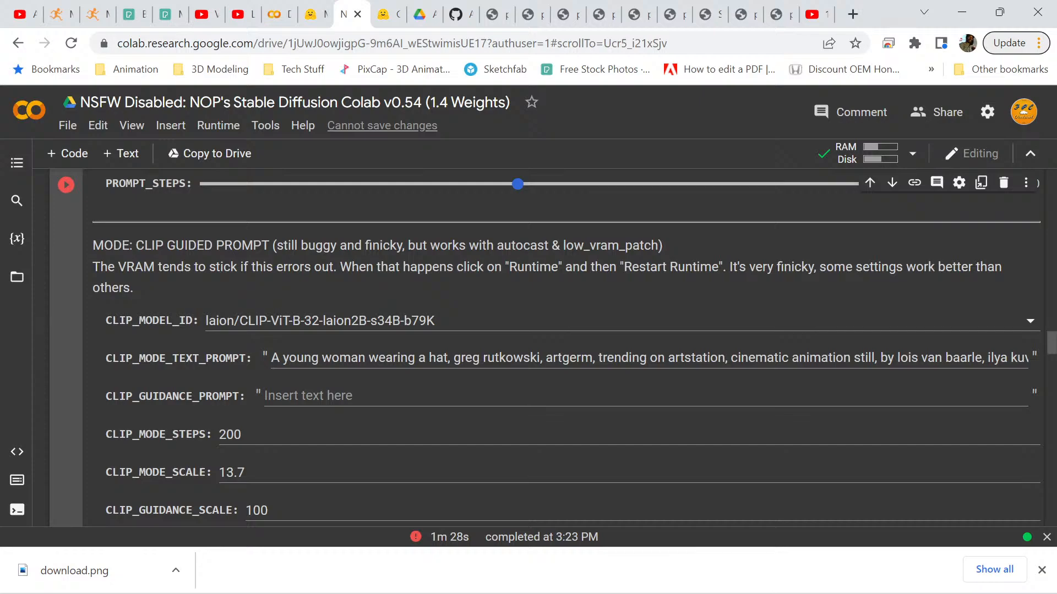
{"action": "scroll", "coordinate": [566, 348], "scroll_direction": "up", "scroll_amount": 5}
{"action": "scroll", "coordinate": [566, 348], "scroll_direction": "up", "scroll_amount": 3}
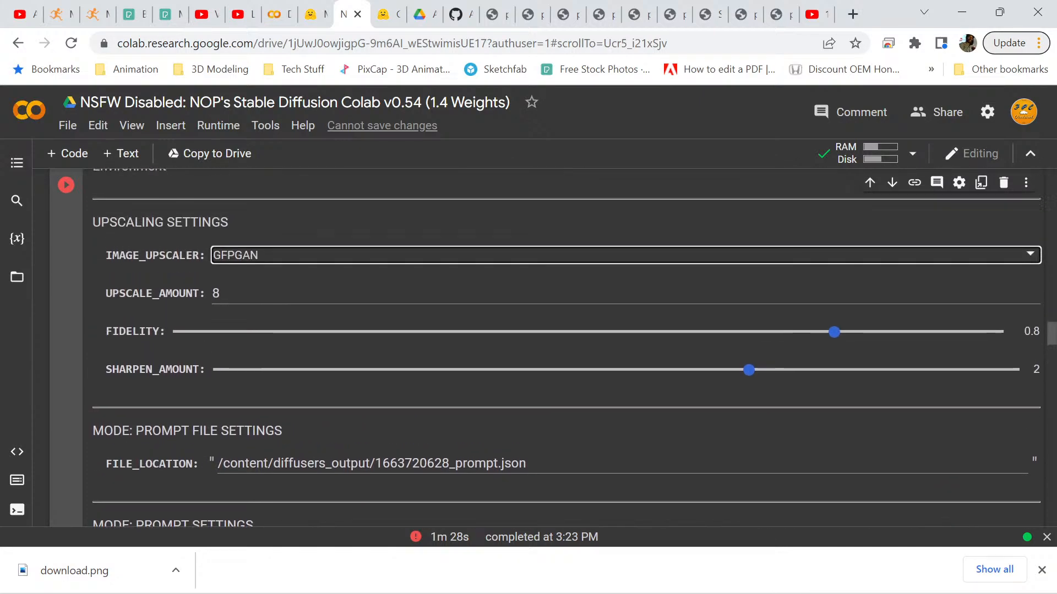
{"action": "scroll", "coordinate": [567, 348], "scroll_direction": "up", "scroll_amount": 3}
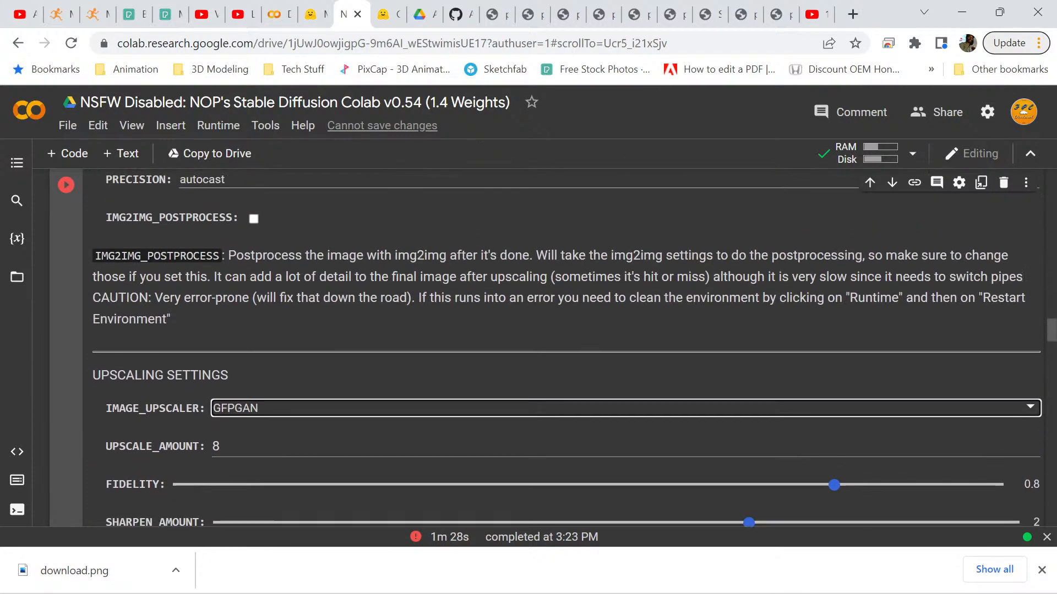
Set INIT_STRENGTH to 0.55 in the IMG2IMG settings and run the generation cell again.
{"action": "scroll", "coordinate": [566, 348], "scroll_direction": "down", "scroll_amount": 15}
{"action": "scroll", "coordinate": [566, 348], "scroll_direction": "down", "scroll_amount": 6}
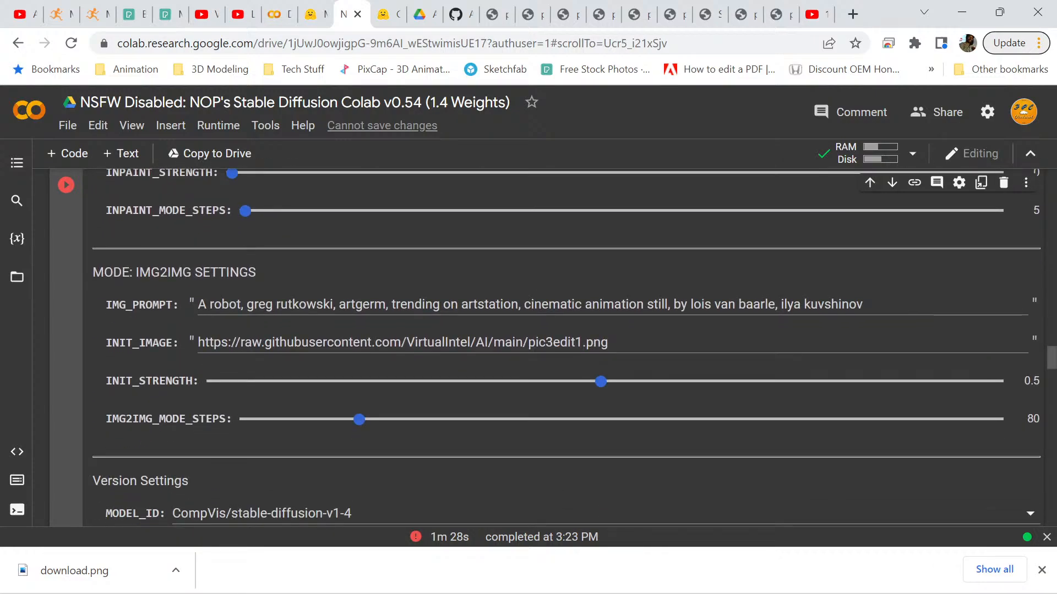
{"action": "key", "text": "Right"}
{"action": "key", "text": "Right"}
{"action": "key", "text": "Right"}
{"action": "key", "text": "Right"}
{"action": "key", "text": "Right"}
{"action": "scroll", "coordinate": [539, 348], "scroll_direction": "down", "scroll_amount": 12}
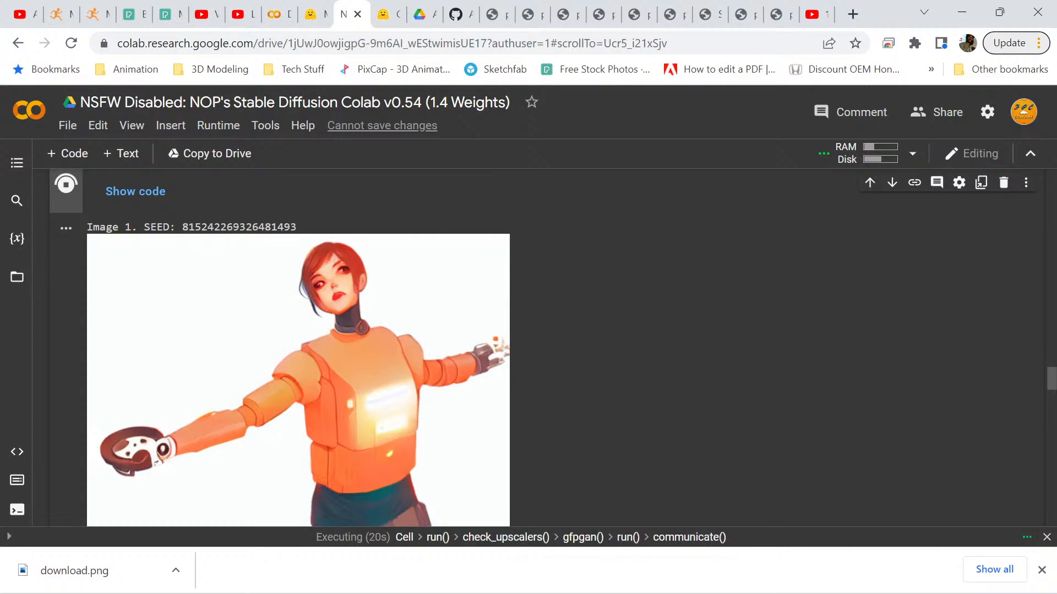
Examine the newly generated image and its upscaling progress, and review the upscaler, inpainting and NUM_ITERS settings while the cell runs.
{"action": "scroll", "coordinate": [299, 347], "scroll_direction": "down", "scroll_amount": 4}
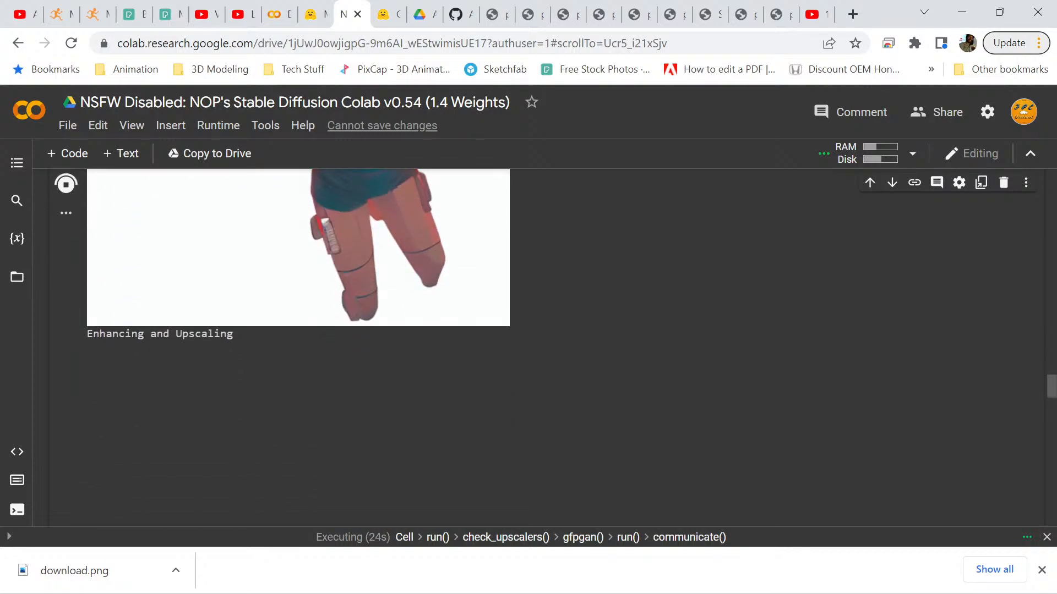
{"action": "scroll", "coordinate": [298, 348], "scroll_direction": "up", "scroll_amount": 5}
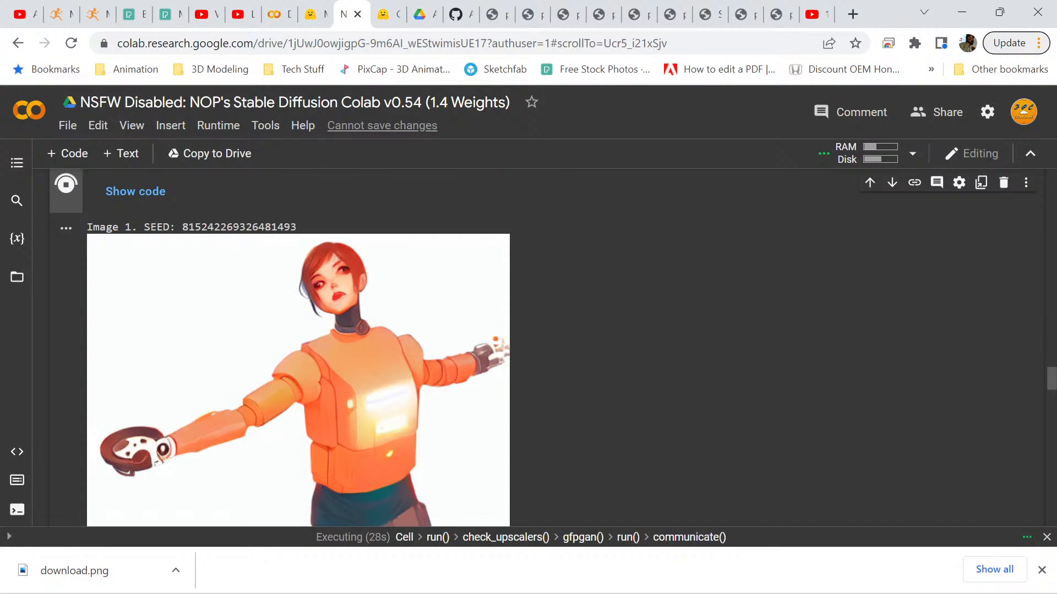
{"action": "scroll", "coordinate": [550, 352], "scroll_direction": "up", "scroll_amount": 15}
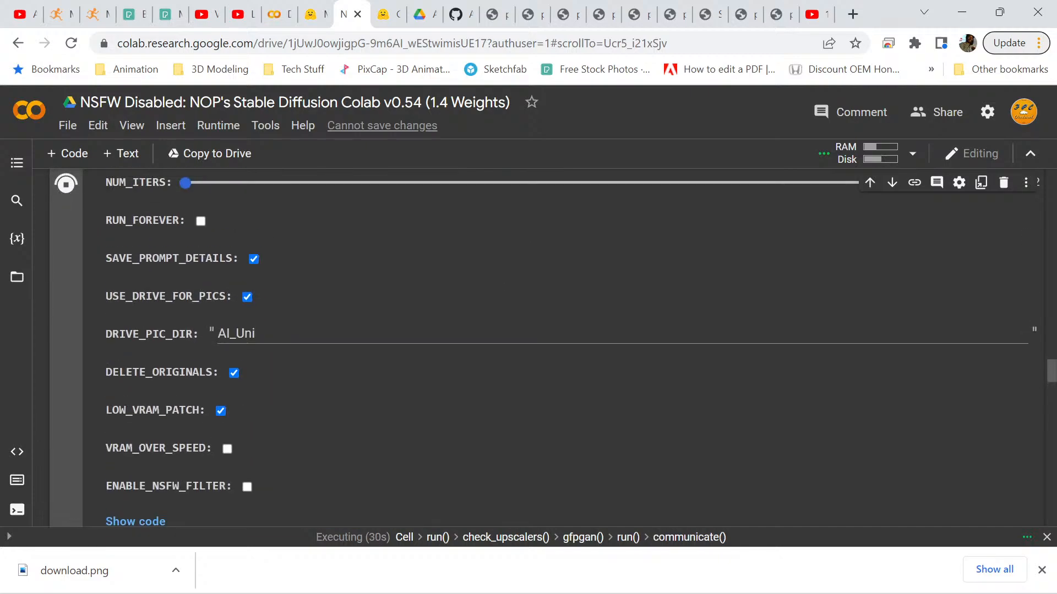
{"action": "scroll", "coordinate": [551, 352], "scroll_direction": "up", "scroll_amount": 7}
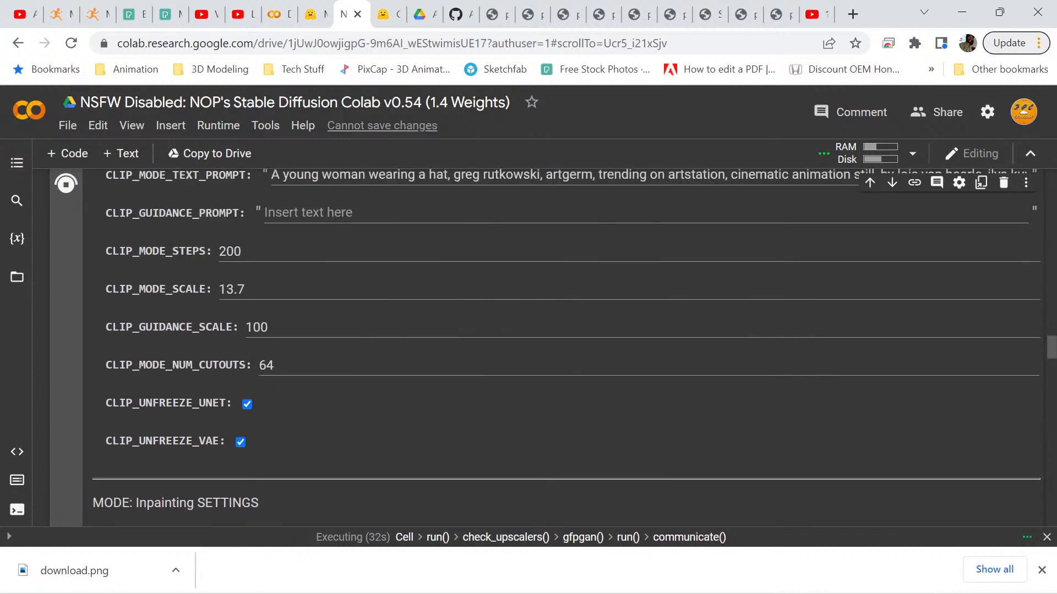
{"action": "scroll", "coordinate": [550, 352], "scroll_direction": "up", "scroll_amount": 8}
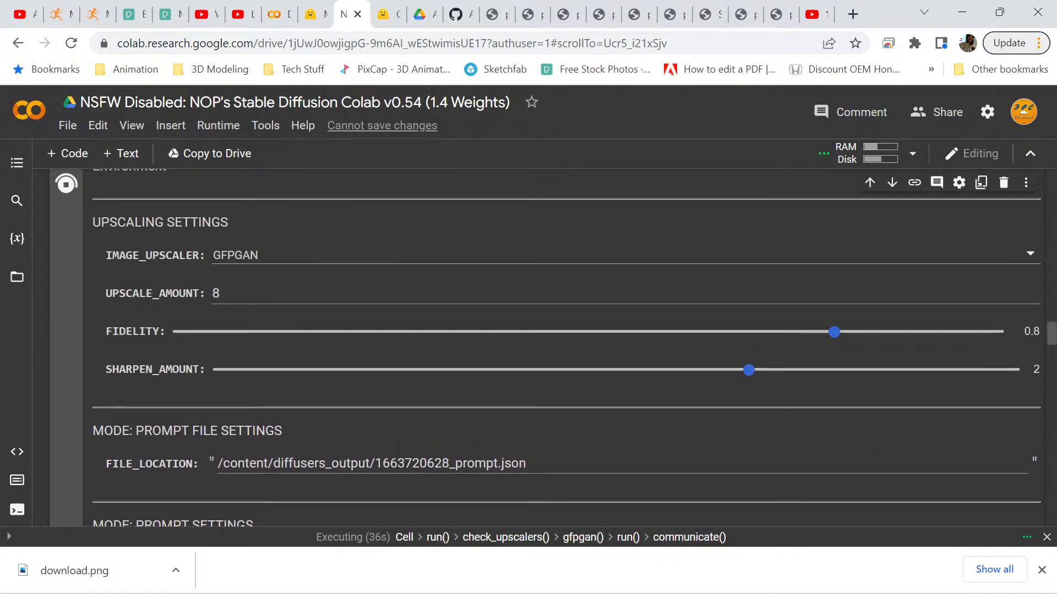
{"action": "scroll", "coordinate": [551, 352], "scroll_direction": "down", "scroll_amount": 10}
{"action": "scroll", "coordinate": [551, 352], "scroll_direction": "down", "scroll_amount": 12}
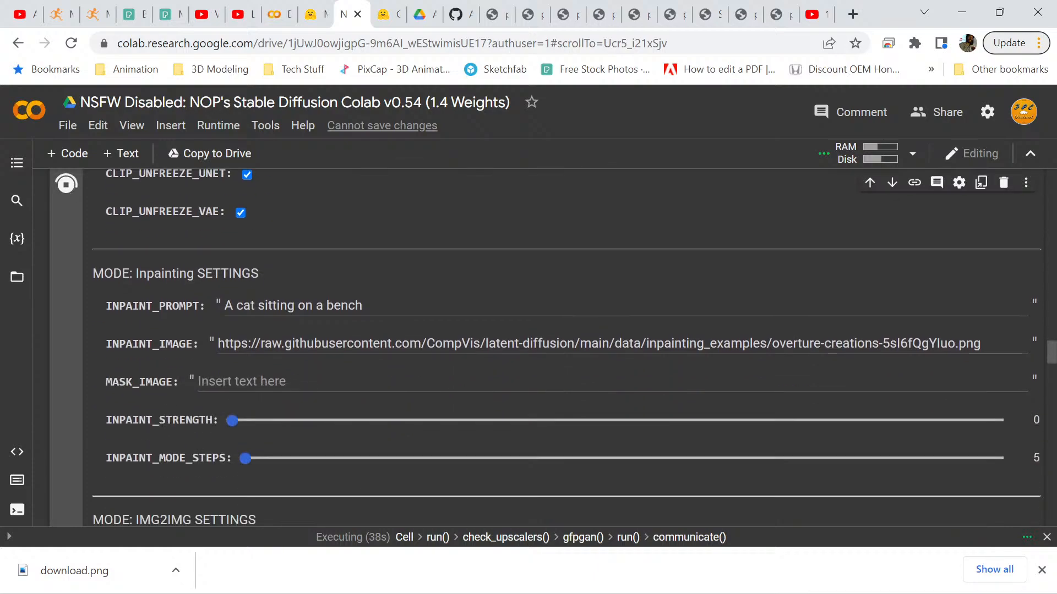
{"action": "scroll", "coordinate": [550, 352], "scroll_direction": "down", "scroll_amount": 5}
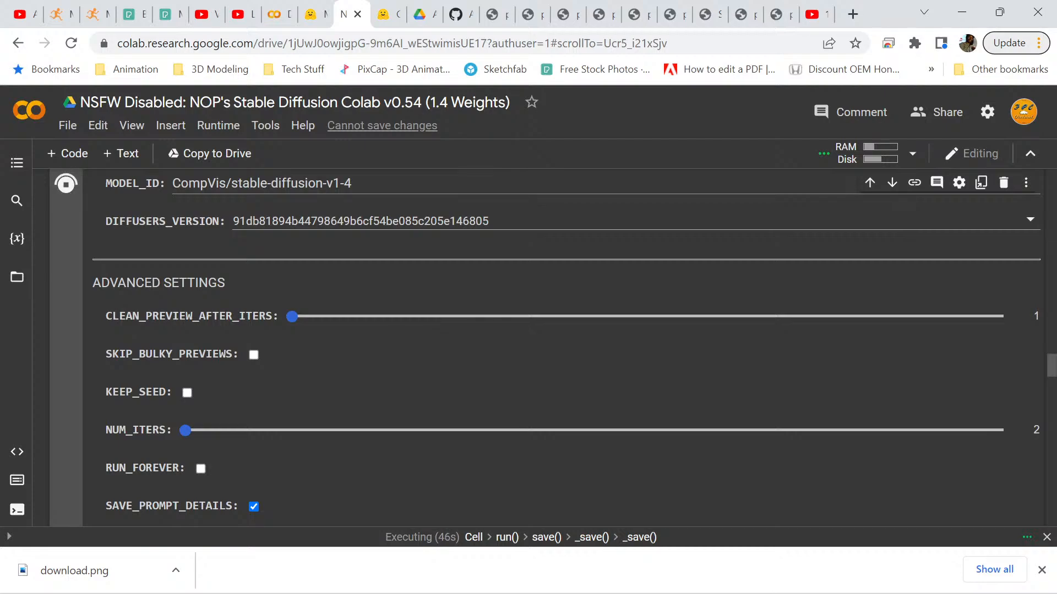
{"action": "mouse_move", "coordinate": [186, 430]}
{"action": "left_mouse_down"}
{"action": "mouse_move", "coordinate": [424, 430]}
{"action": "mouse_move", "coordinate": [186, 431]}
{"action": "left_mouse_up"}
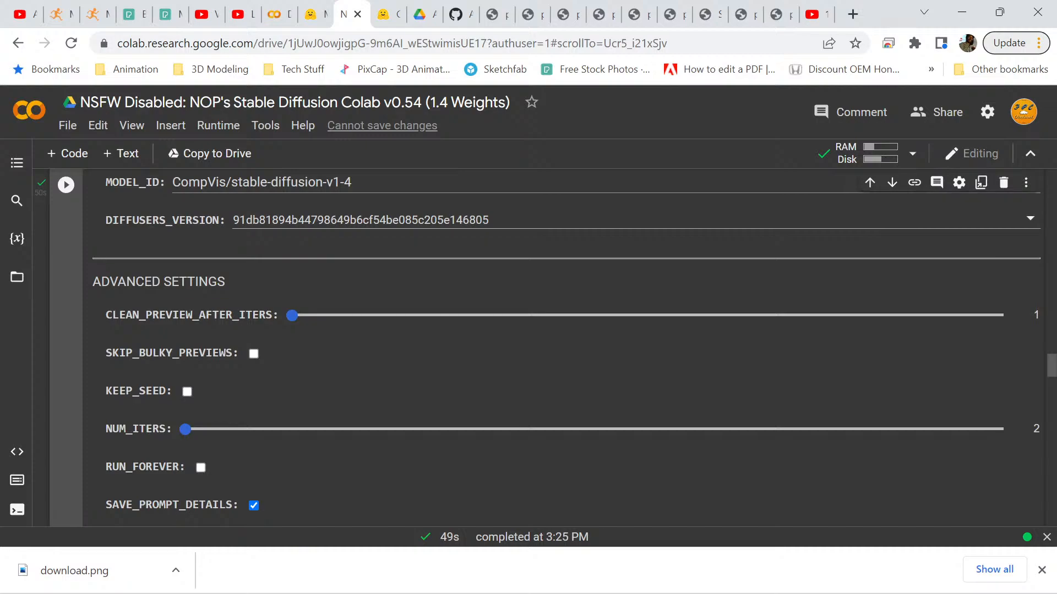
Raise INIT_STRENGTH above 0.55 in the IMG2IMG settings.
{"action": "scroll", "coordinate": [551, 330], "scroll_direction": "down", "scroll_amount": 2}
{"action": "scroll", "coordinate": [550, 330], "scroll_direction": "up", "scroll_amount": 5}
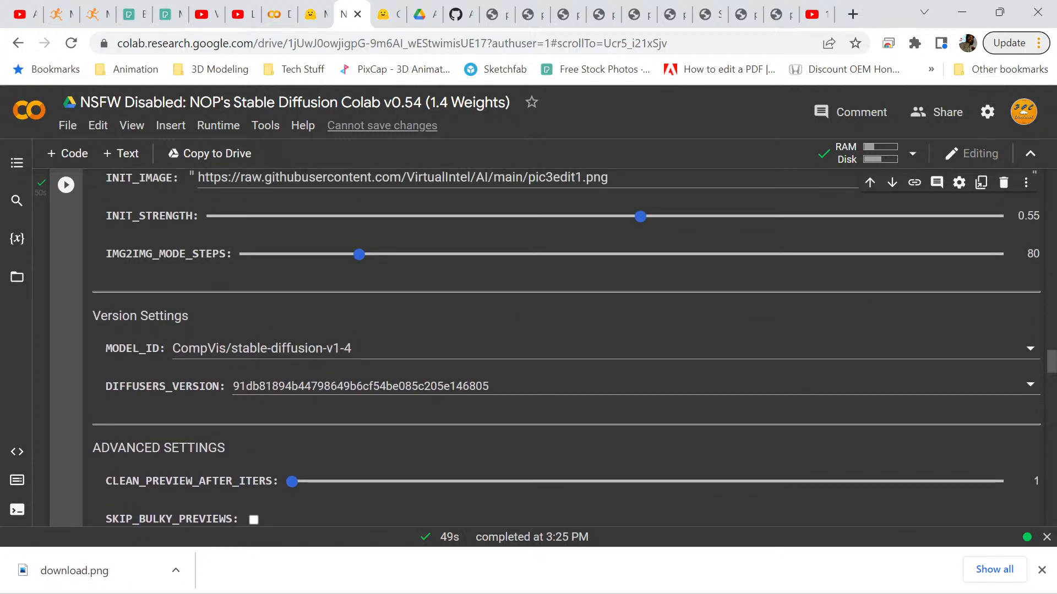
{"action": "scroll", "coordinate": [550, 330], "scroll_direction": "up", "scroll_amount": 2}
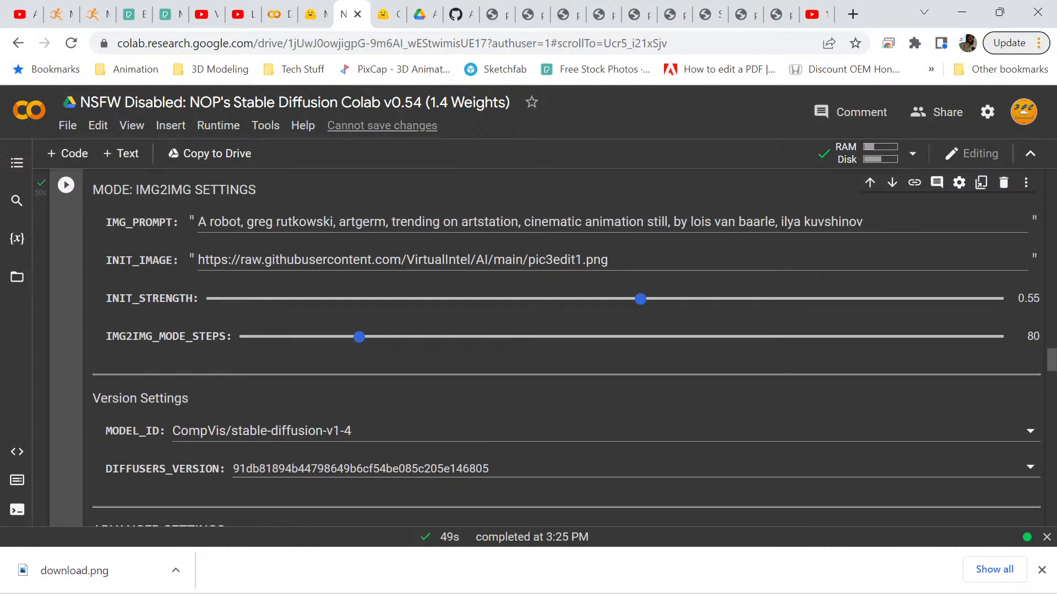
{"action": "left_click_drag", "start_coordinate": [640, 299], "coordinate": [720, 299]}
Examine the upscaled robot image in the cell output, from the torso down to the feet.
{"action": "scroll", "coordinate": [565, 348], "scroll_direction": "down", "scroll_amount": 20}
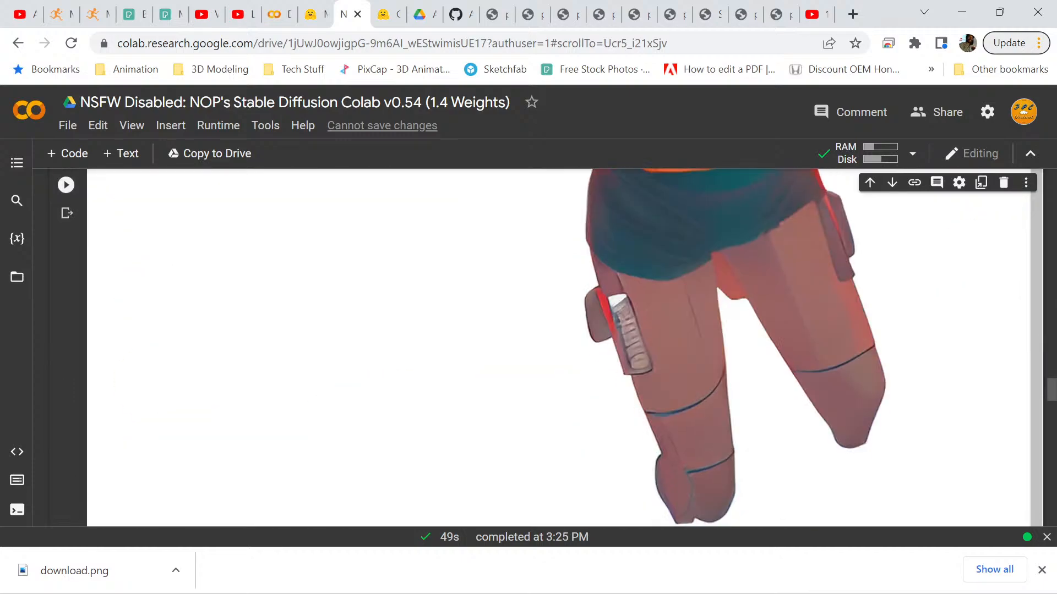
{"action": "scroll", "coordinate": [566, 348], "scroll_direction": "up", "scroll_amount": 6}
{"action": "scroll", "coordinate": [565, 348], "scroll_direction": "down", "scroll_amount": 5}
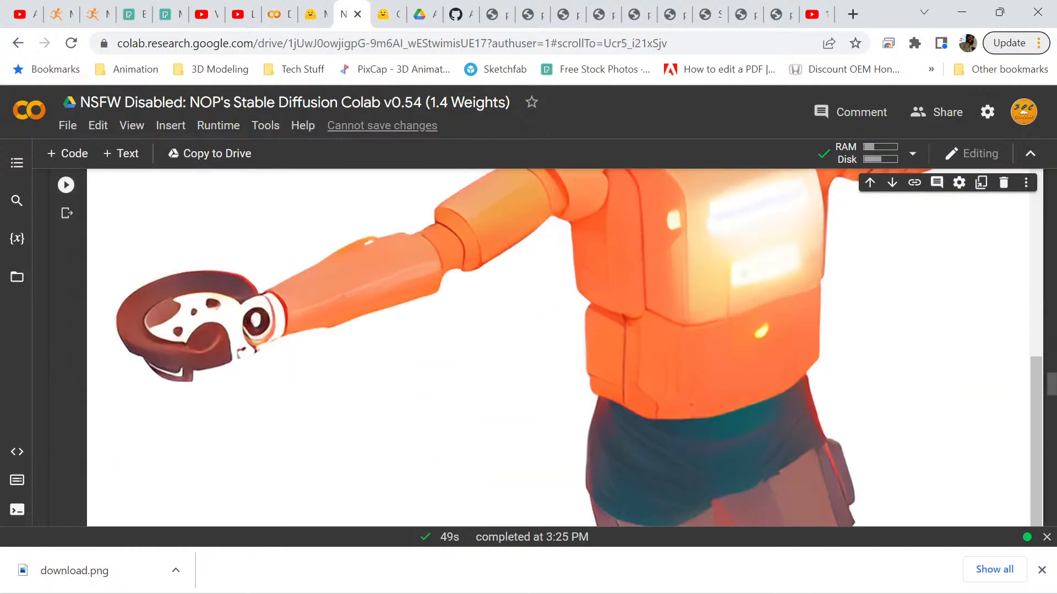
{"action": "scroll", "coordinate": [566, 347], "scroll_direction": "down", "scroll_amount": 10}
{"action": "scroll", "coordinate": [565, 348], "scroll_direction": "up", "scroll_amount": 3}
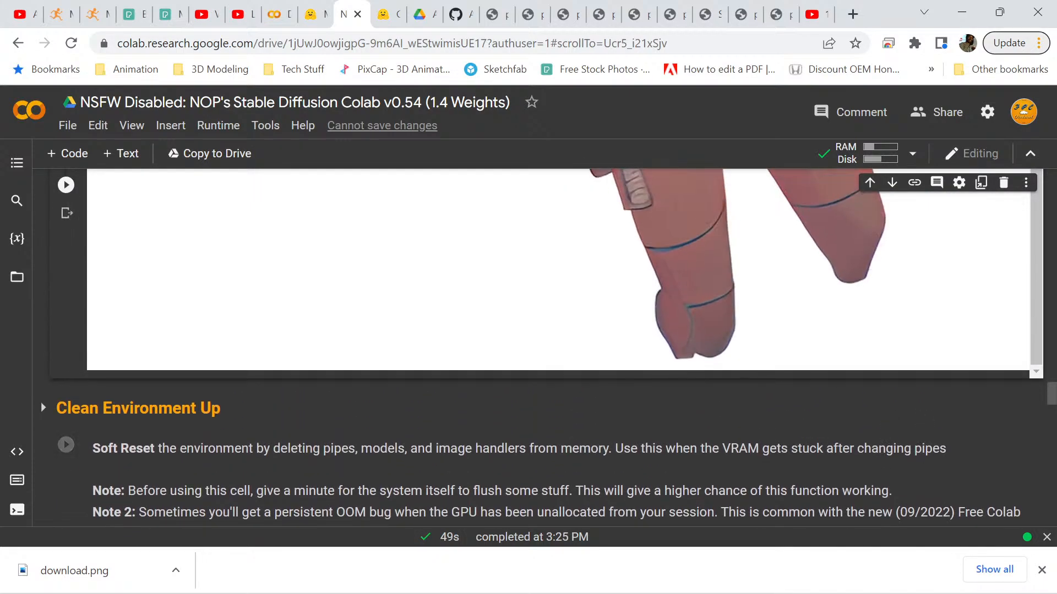
Compare the generated robot image with its upscaled version in the cell output, from the face down to the legs.
{"action": "scroll", "coordinate": [566, 348], "scroll_direction": "down", "scroll_amount": 5}
{"action": "scroll", "coordinate": [566, 348], "scroll_direction": "up", "scroll_amount": 14}
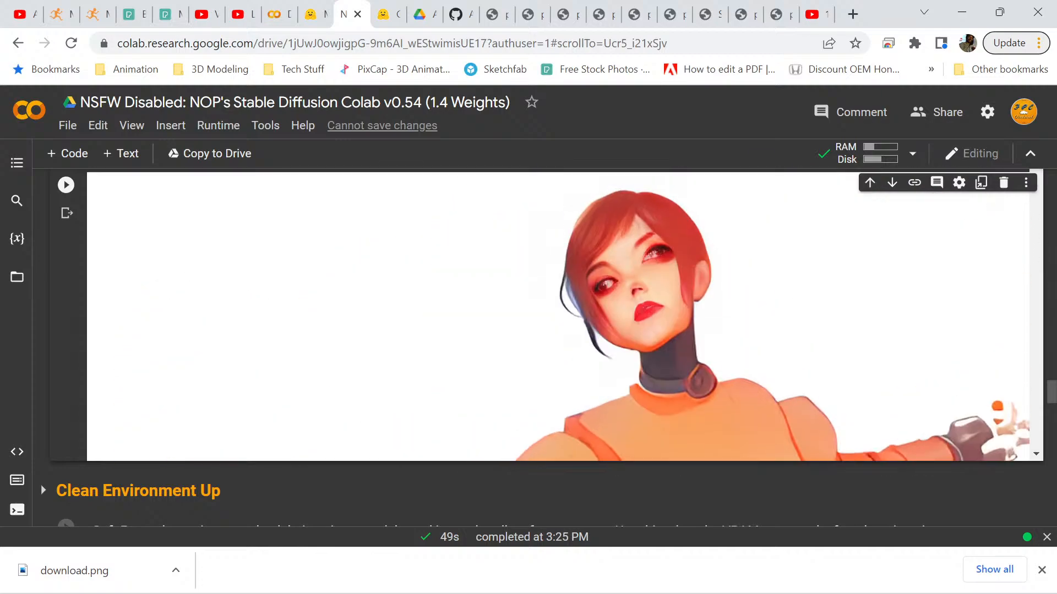
{"action": "scroll", "coordinate": [565, 348], "scroll_direction": "up", "scroll_amount": 12}
{"action": "scroll", "coordinate": [565, 348], "scroll_direction": "down", "scroll_amount": 3}
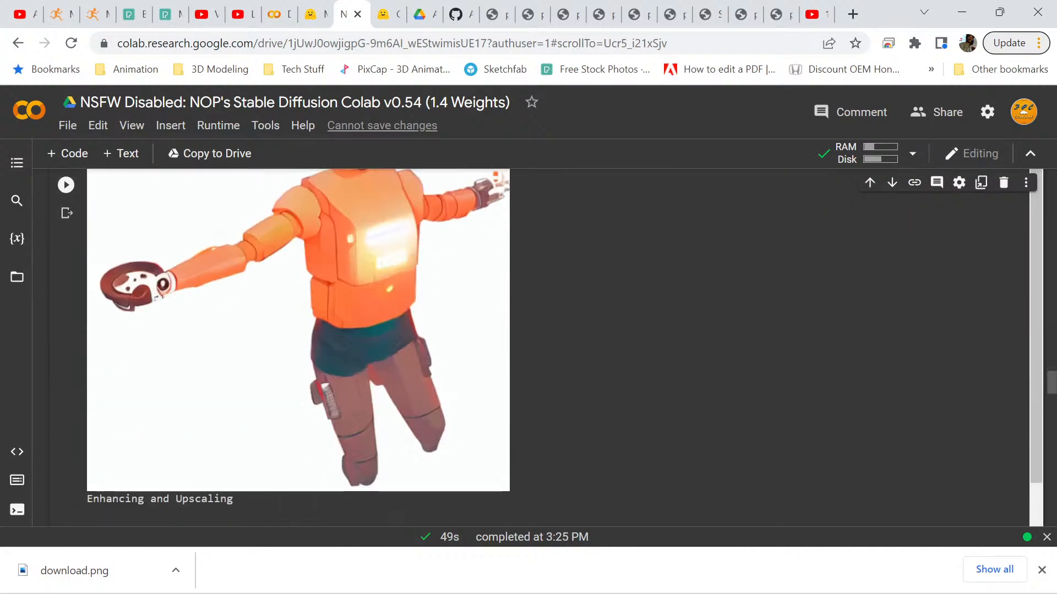
{"action": "scroll", "coordinate": [566, 348], "scroll_direction": "down", "scroll_amount": 15}
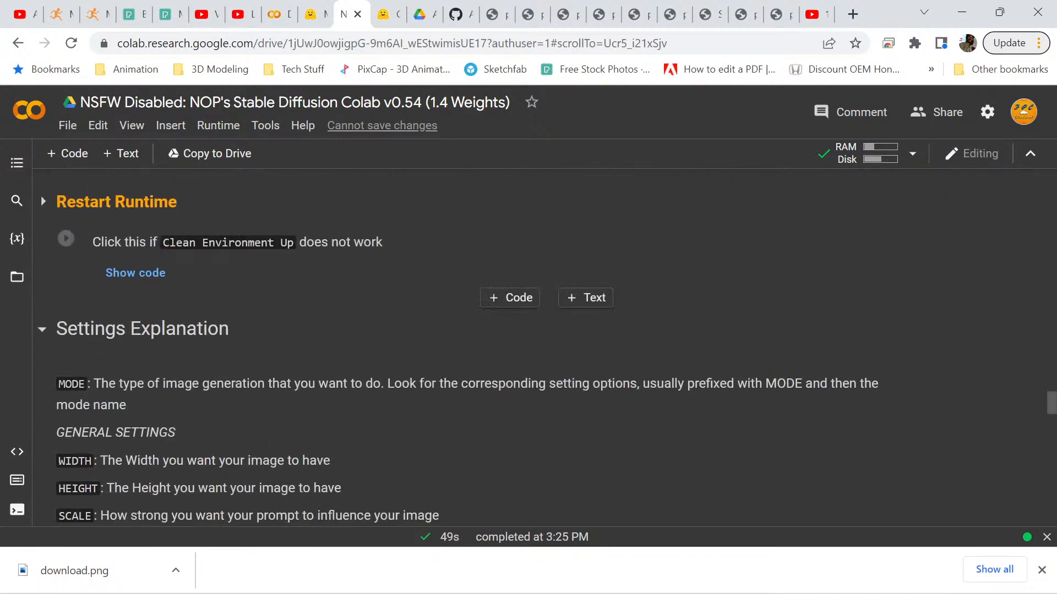
{"action": "scroll", "coordinate": [566, 348], "scroll_direction": "up", "scroll_amount": 12}
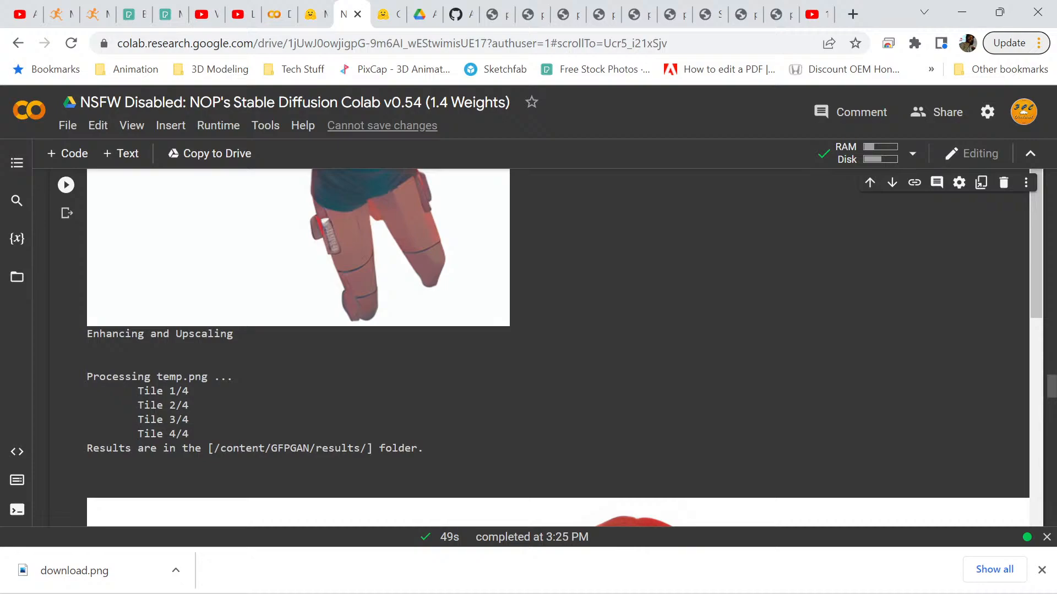
{"action": "scroll", "coordinate": [565, 348], "scroll_direction": "up", "scroll_amount": 10}
{"action": "scroll", "coordinate": [566, 347], "scroll_direction": "down", "scroll_amount": 3}
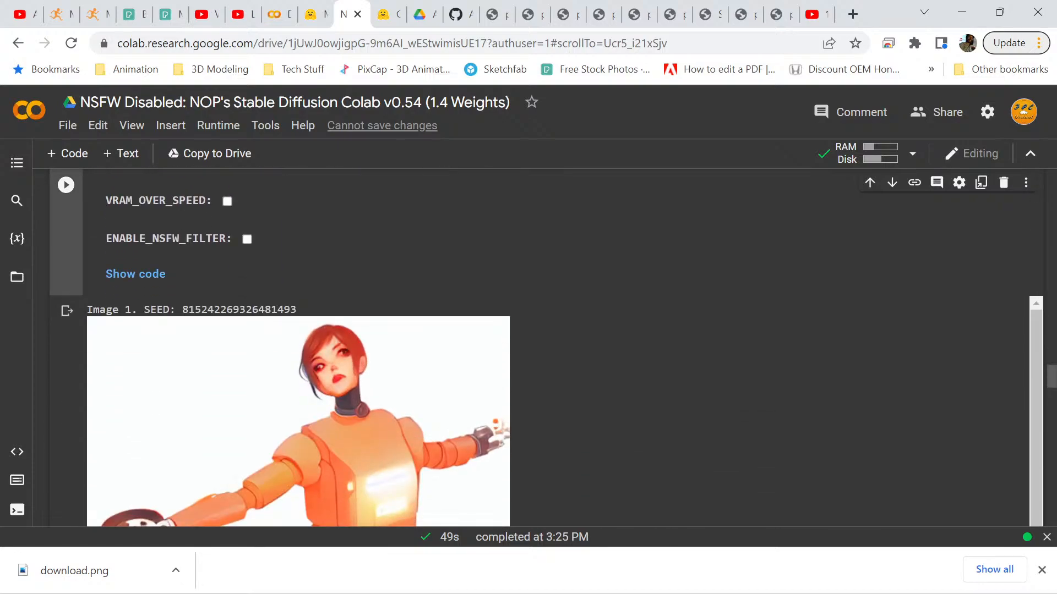
Run the generation cell again and inspect the new robot image in the output.
{"action": "key", "text": "ctrl+Return"}
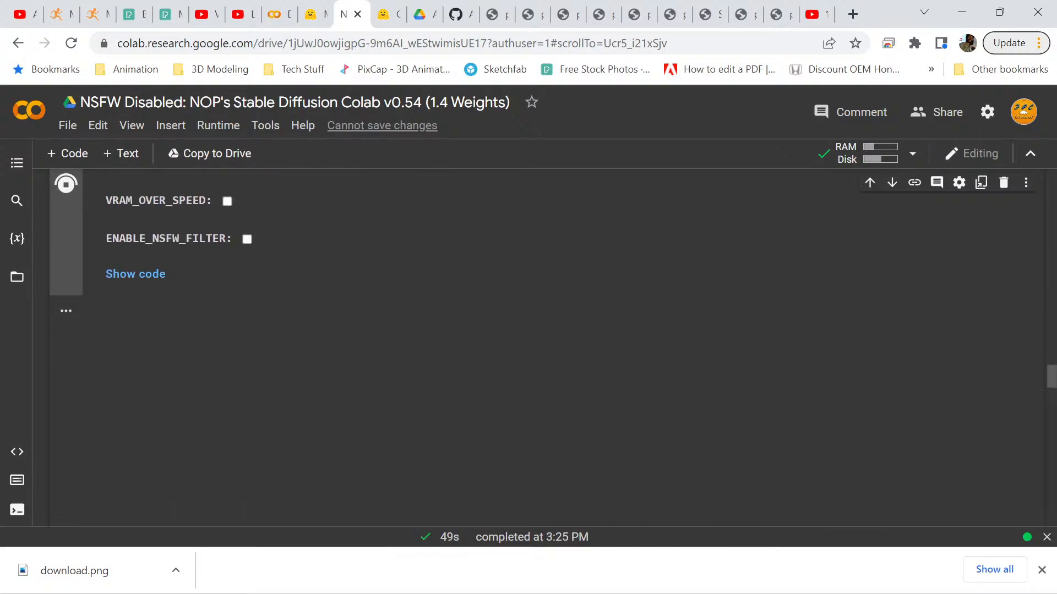
{"action": "scroll", "coordinate": [566, 348], "scroll_direction": "down", "scroll_amount": 10}
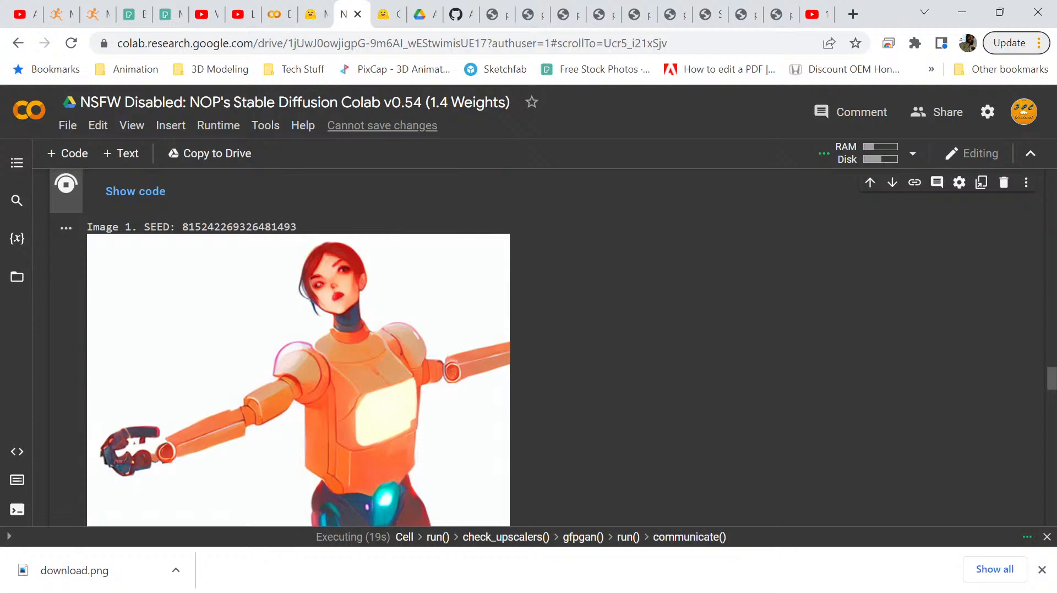
{"action": "scroll", "coordinate": [298, 347], "scroll_direction": "down", "scroll_amount": 2}
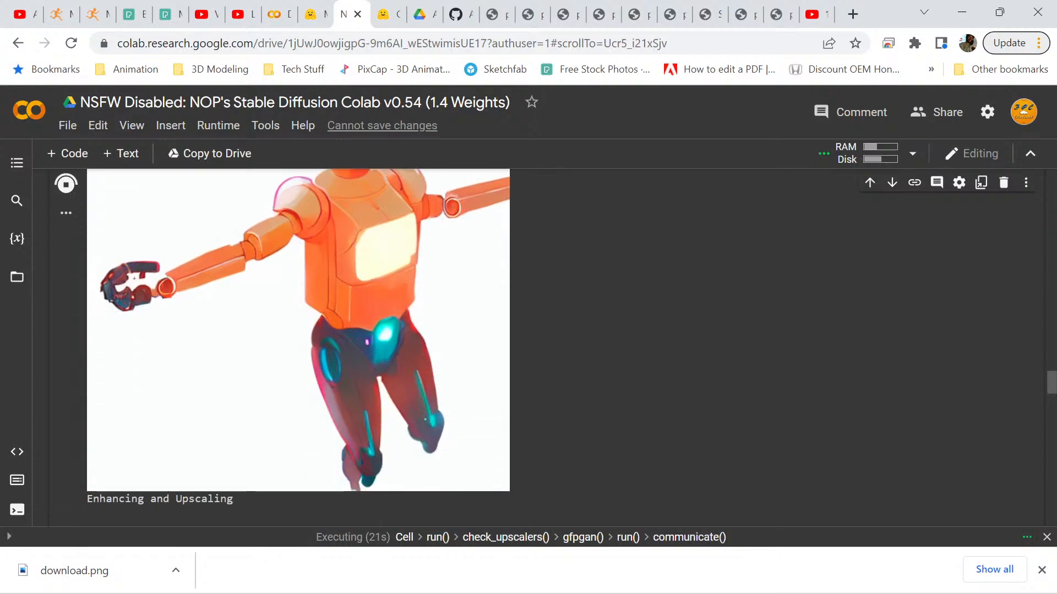
{"action": "scroll", "coordinate": [298, 331], "scroll_direction": "down", "scroll_amount": 3}
{"action": "scroll", "coordinate": [298, 347], "scroll_direction": "up", "scroll_amount": 5}
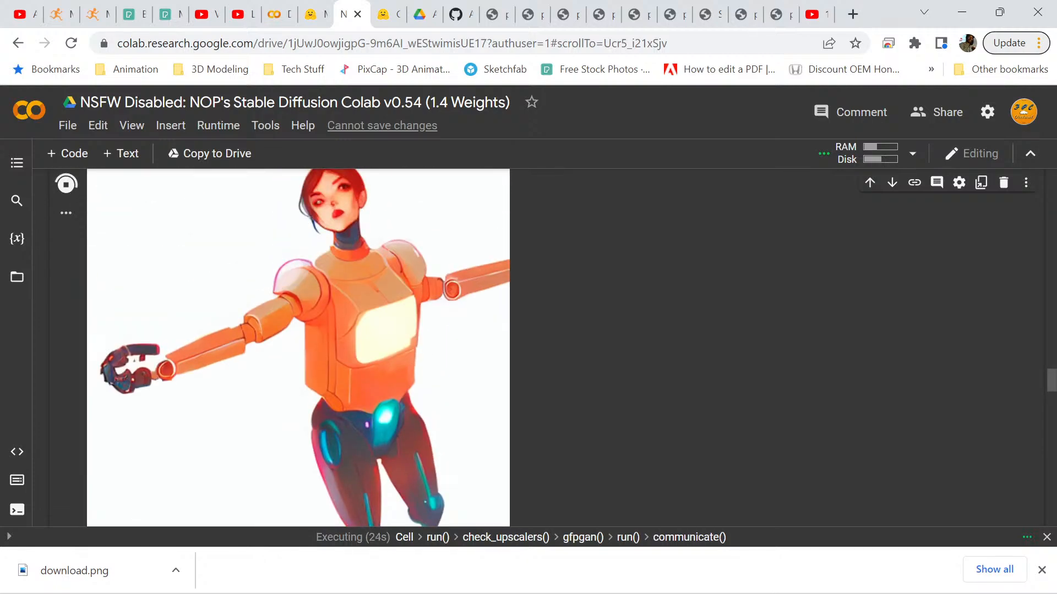
{"action": "scroll", "coordinate": [298, 347], "scroll_direction": "up", "scroll_amount": 4}
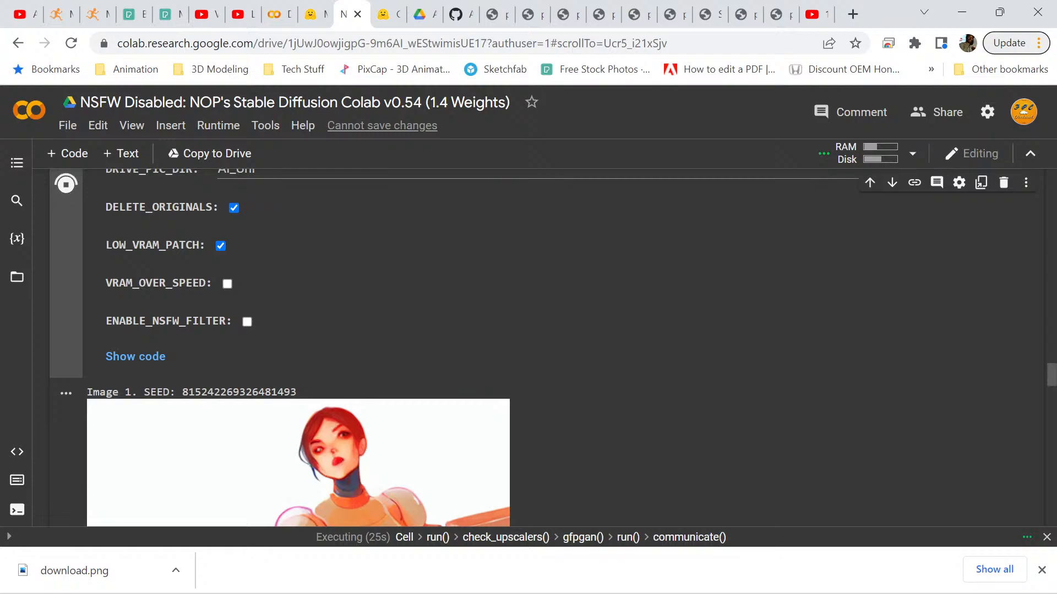
{"action": "scroll", "coordinate": [550, 347], "scroll_direction": "up", "scroll_amount": 15}
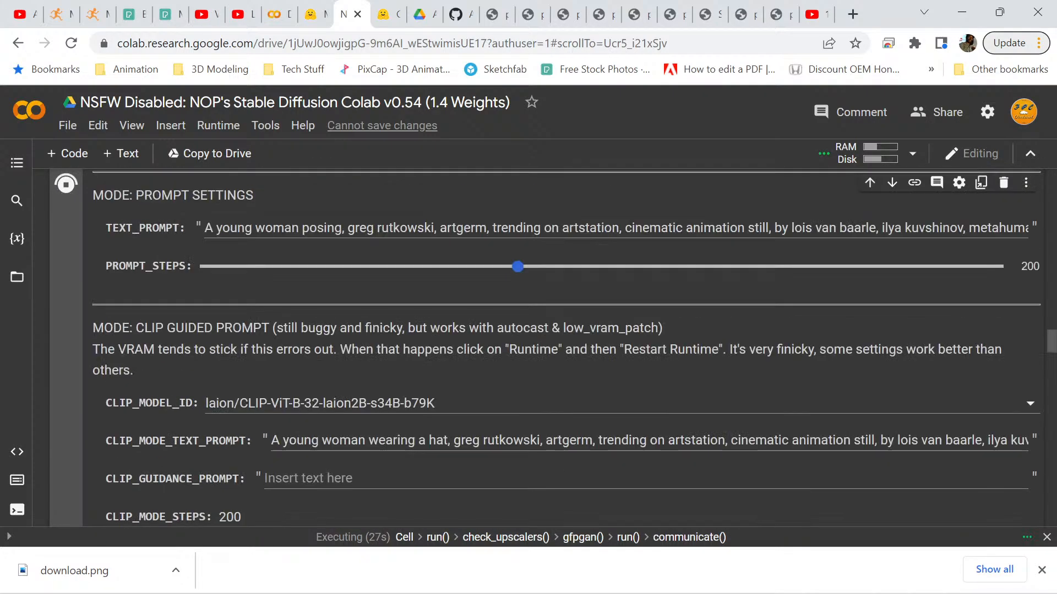
{"action": "scroll", "coordinate": [566, 345], "scroll_direction": "up", "scroll_amount": 15}
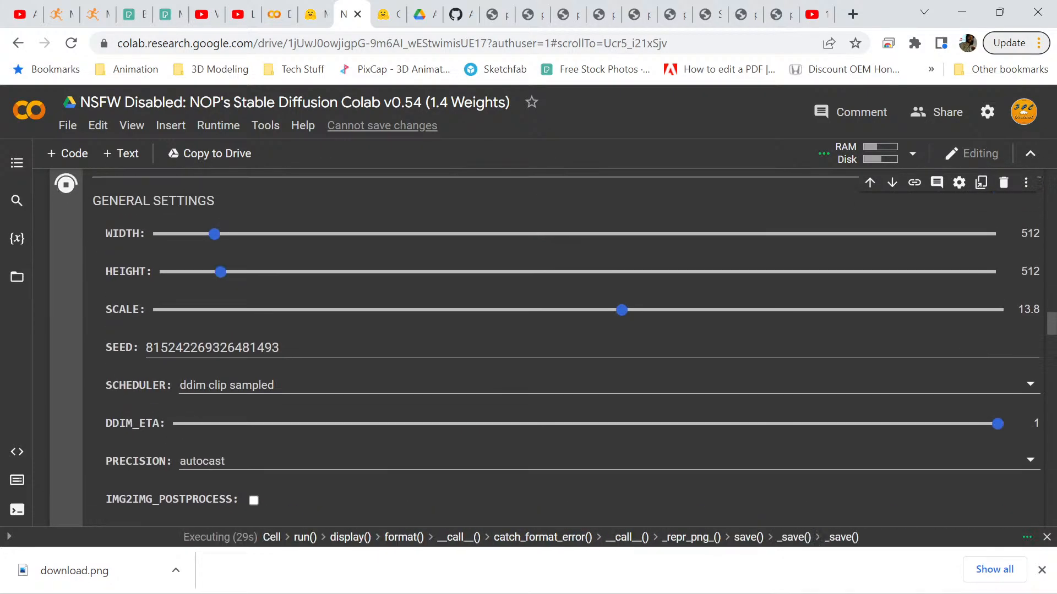
{"action": "scroll", "coordinate": [566, 346], "scroll_direction": "up", "scroll_amount": 1}
{"action": "scroll", "coordinate": [567, 347], "scroll_direction": "down", "scroll_amount": 3}
{"action": "left_click_drag", "start_coordinate": [286, 244], "coordinate": [273, 244]}
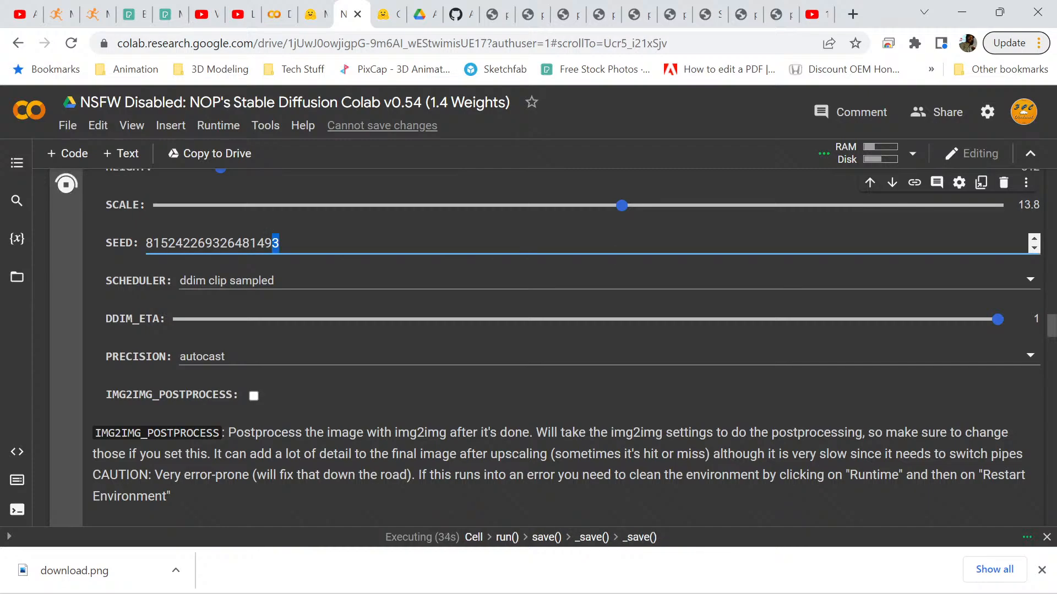
{"action": "type", "text": "5"}
{"action": "left_click", "coordinate": [418, 395]}
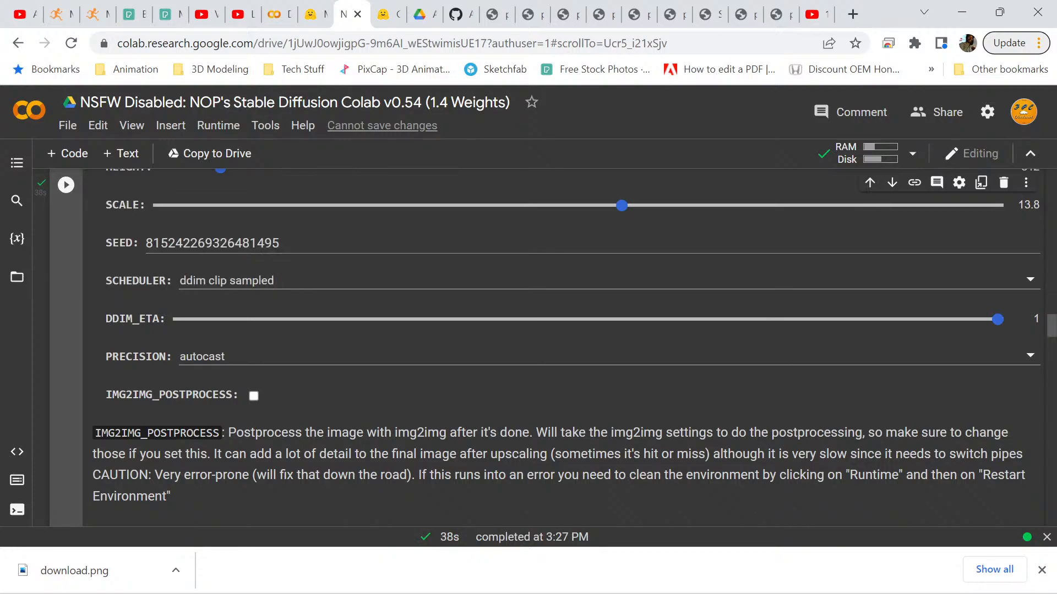
Run the generation cell with the changed last seed digit and check the source picture and the generated image in the output.
{"action": "scroll", "coordinate": [237, 466], "scroll_direction": "down", "scroll_amount": 20}
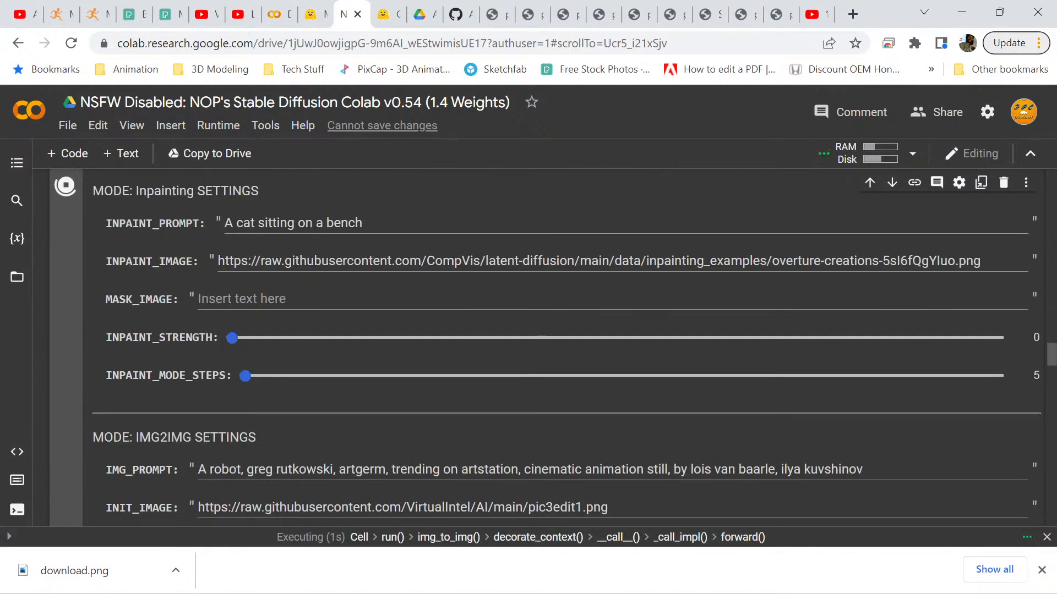
{"action": "scroll", "coordinate": [238, 466], "scroll_direction": "down", "scroll_amount": 15}
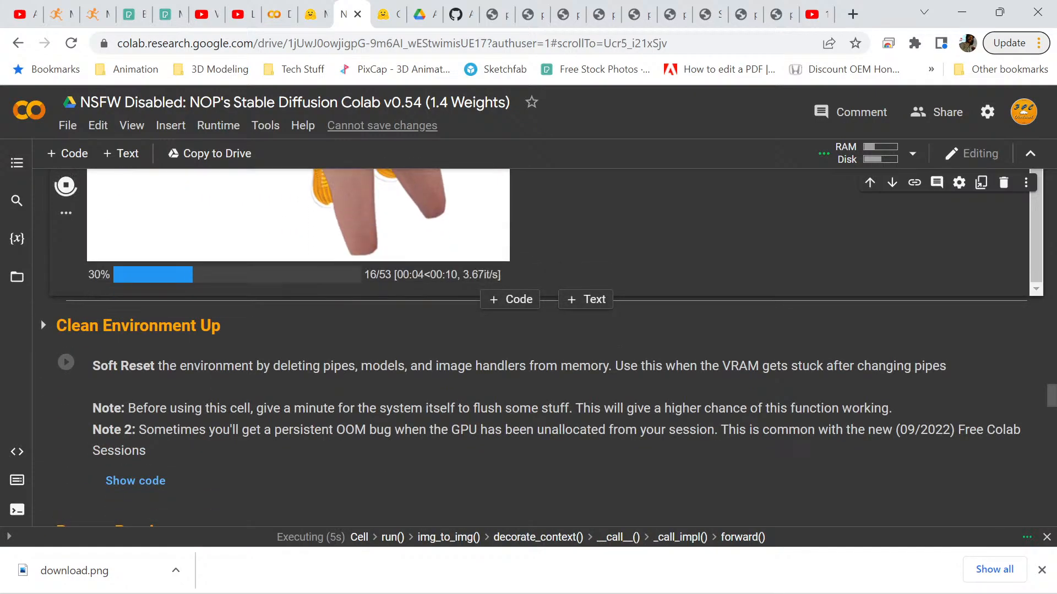
{"action": "scroll", "coordinate": [543, 355], "scroll_direction": "down", "scroll_amount": 5}
{"action": "scroll", "coordinate": [543, 355], "scroll_direction": "up", "scroll_amount": 10}
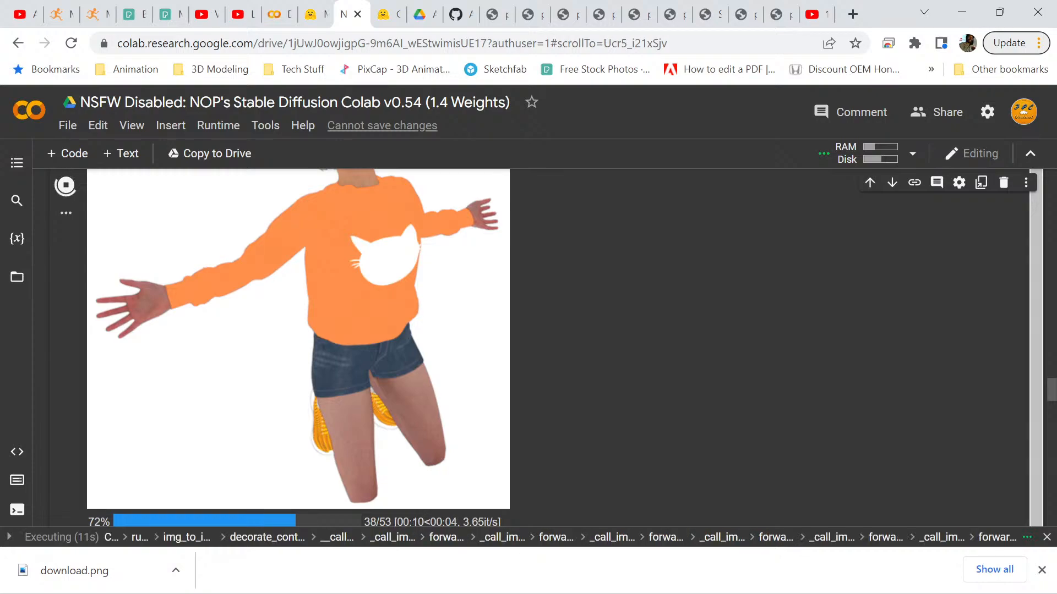
{"action": "scroll", "coordinate": [543, 348], "scroll_direction": "up", "scroll_amount": 1}
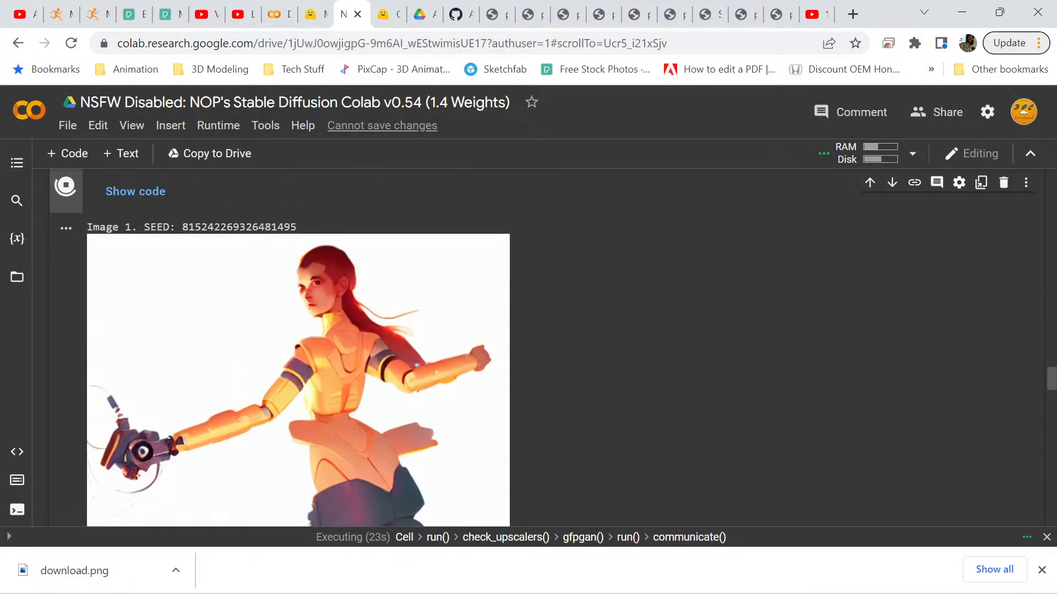
{"action": "scroll", "coordinate": [550, 347], "scroll_direction": "up", "scroll_amount": 15}
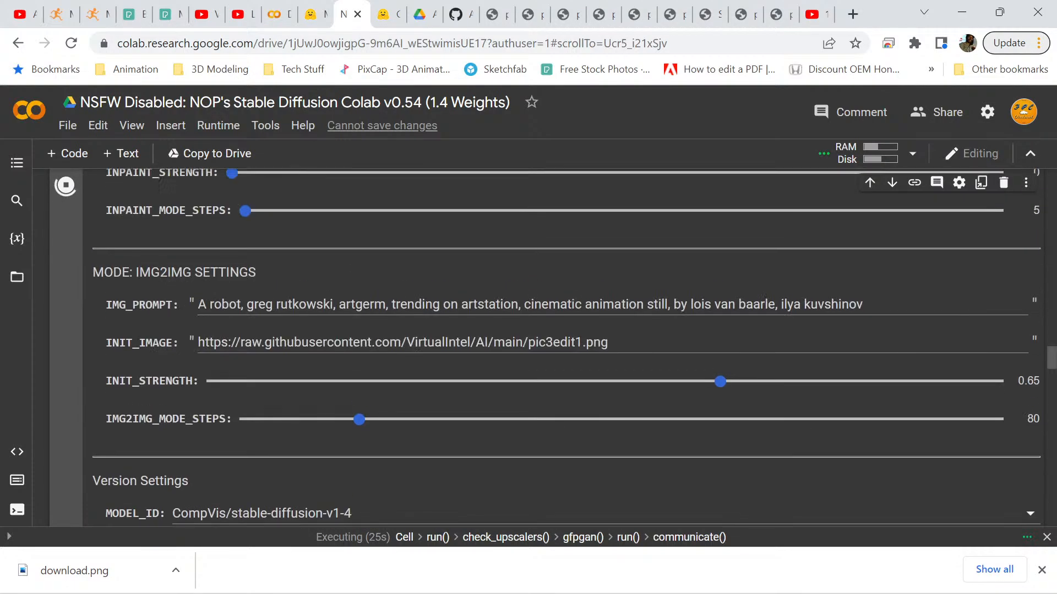
{"action": "scroll", "coordinate": [550, 347], "scroll_direction": "up", "scroll_amount": 12}
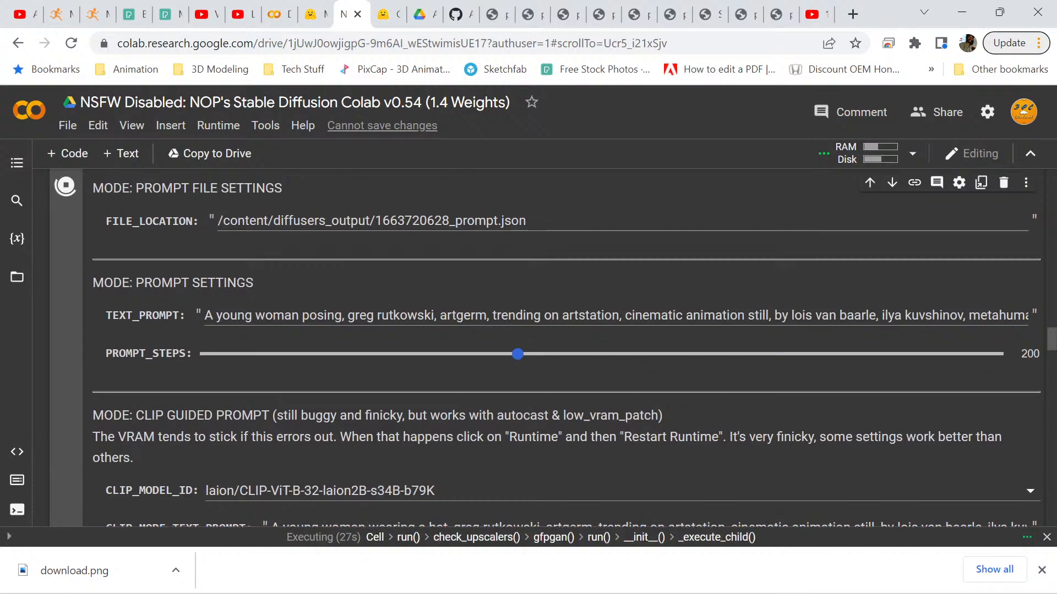
{"action": "scroll", "coordinate": [550, 346], "scroll_direction": "up", "scroll_amount": 3}
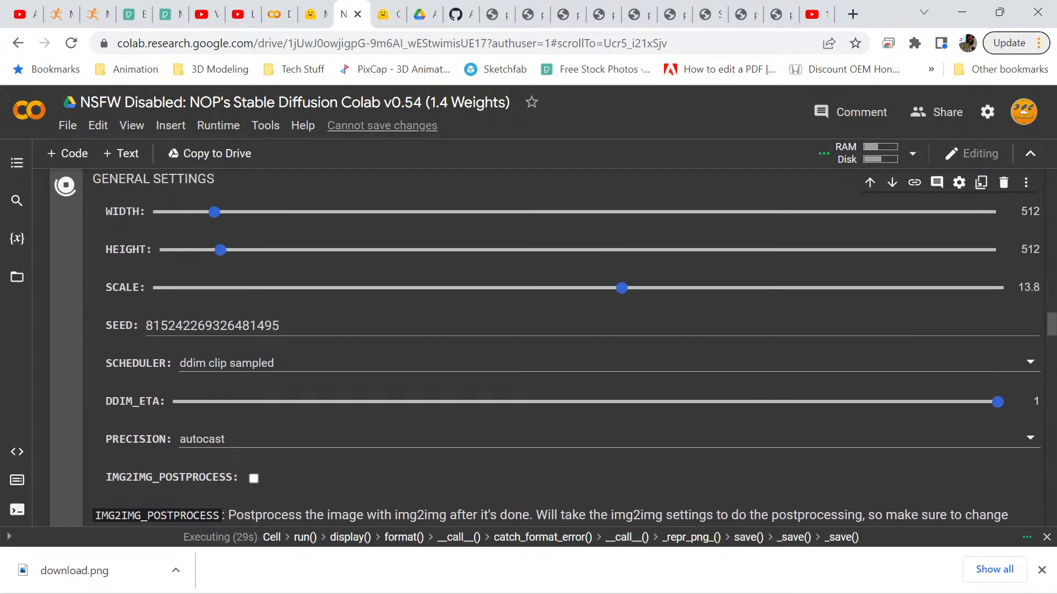
{"action": "left_click_drag", "start_coordinate": [280, 326], "coordinate": [257, 326]}
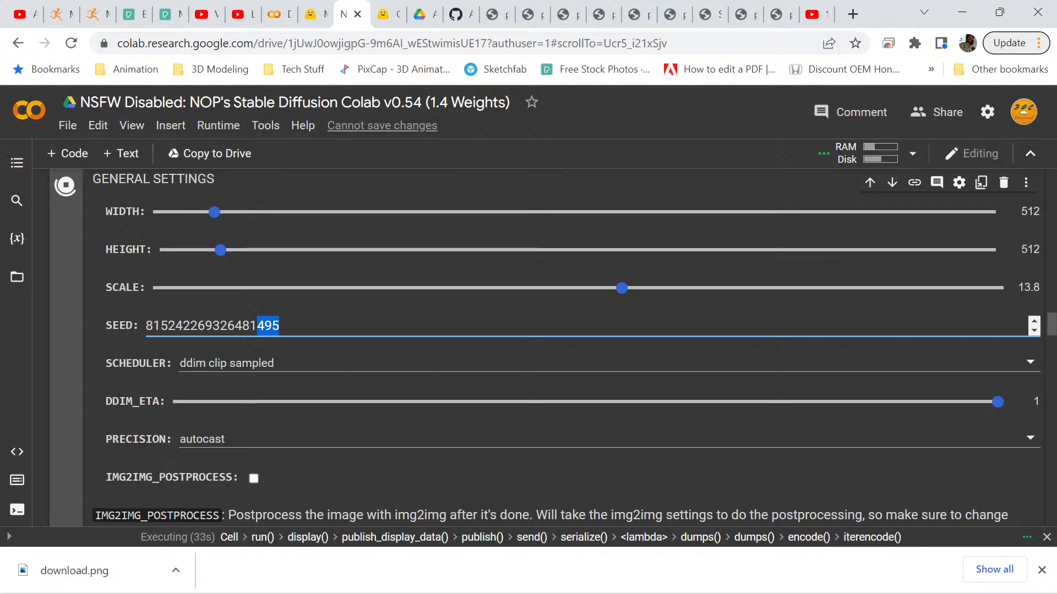
{"action": "key", "text": "shift+Left"}
{"action": "key", "text": "shift+Left"}
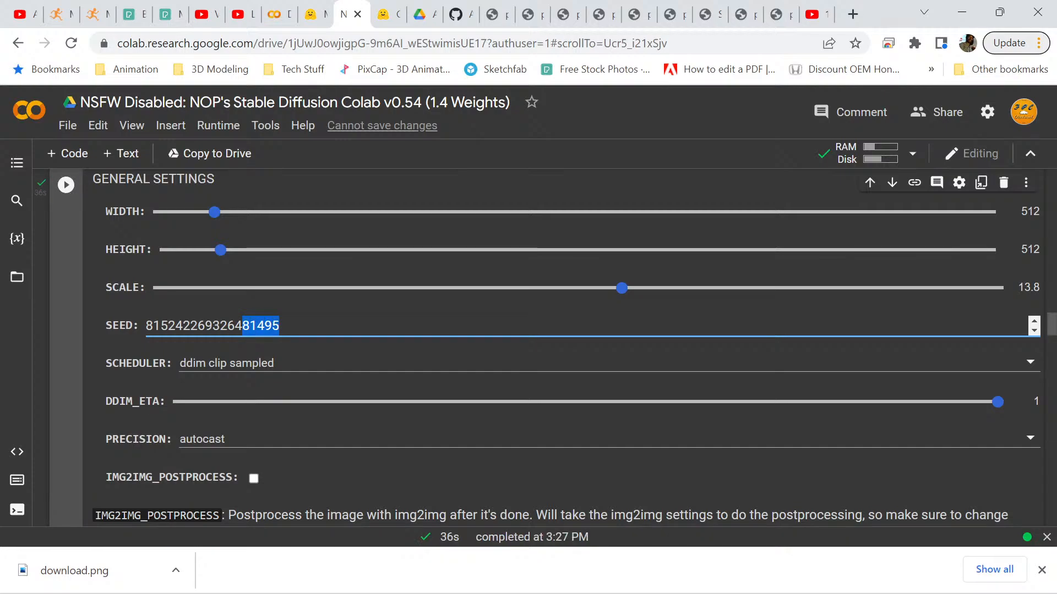
{"action": "type", "text": "90000"}
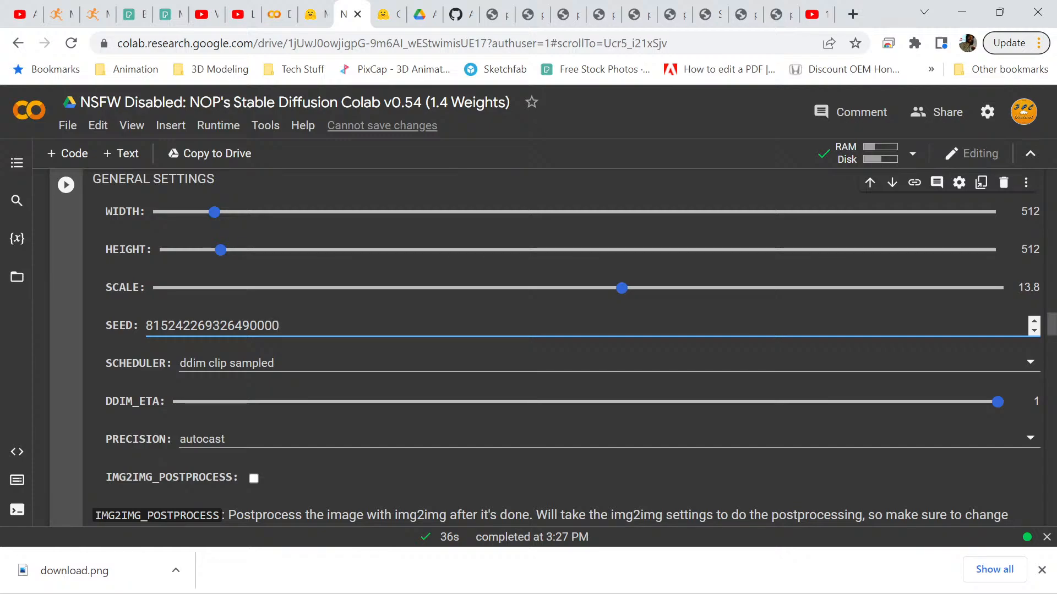
{"action": "left_click", "coordinate": [534, 347]}
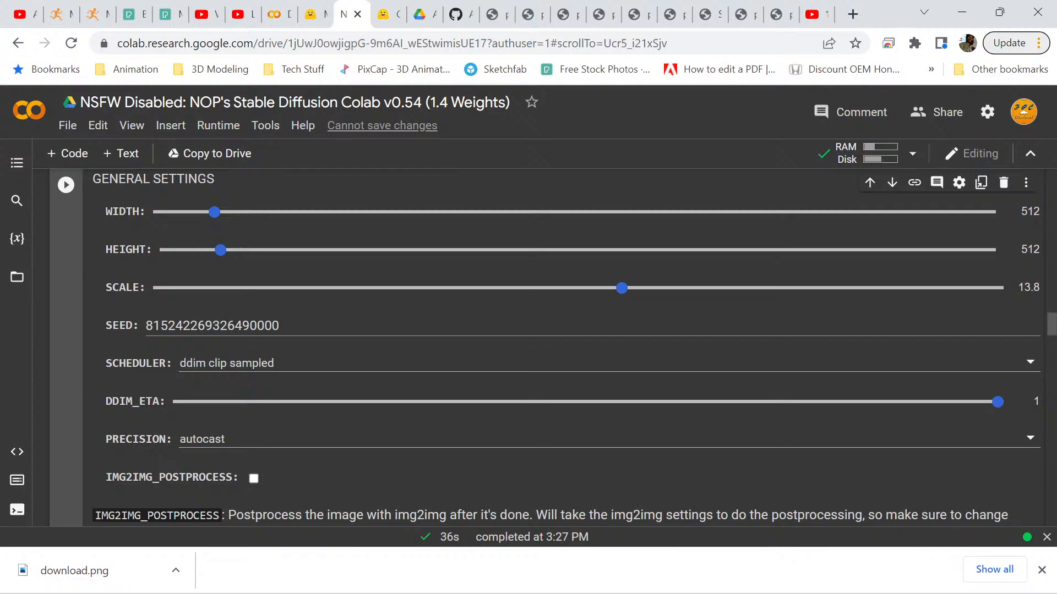
{"action": "scroll", "coordinate": [550, 348], "scroll_direction": "down", "scroll_amount": 16}
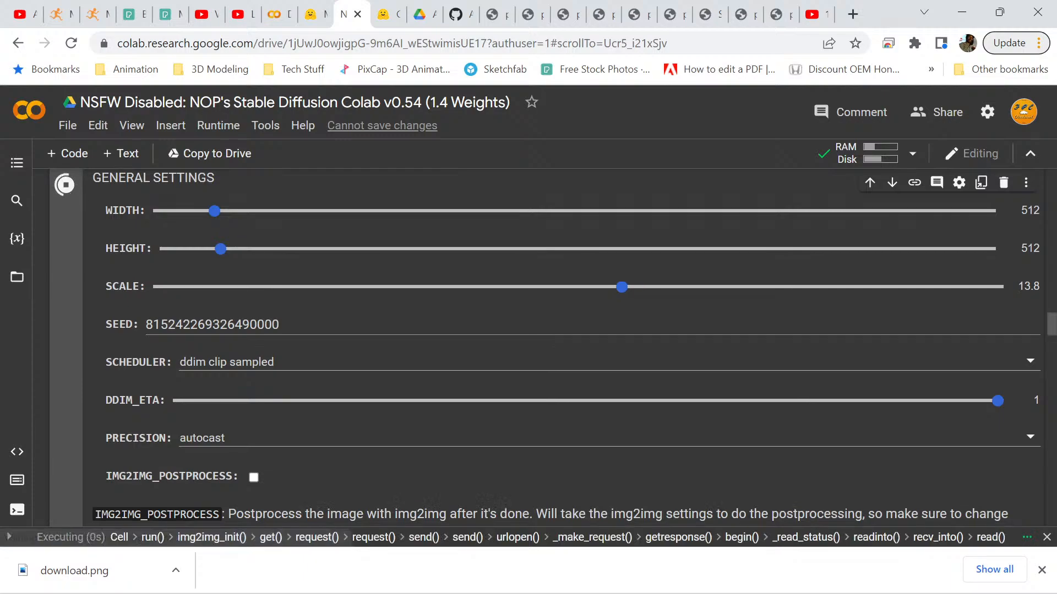
{"action": "scroll", "coordinate": [550, 348], "scroll_direction": "down", "scroll_amount": 20}
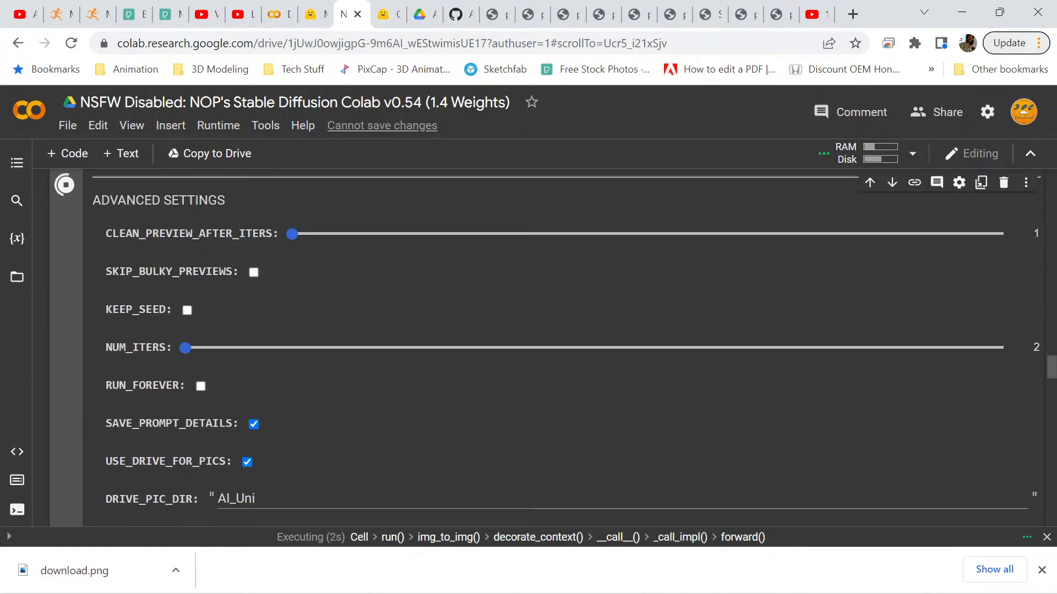
{"action": "scroll", "coordinate": [550, 348], "scroll_direction": "down", "scroll_amount": 9}
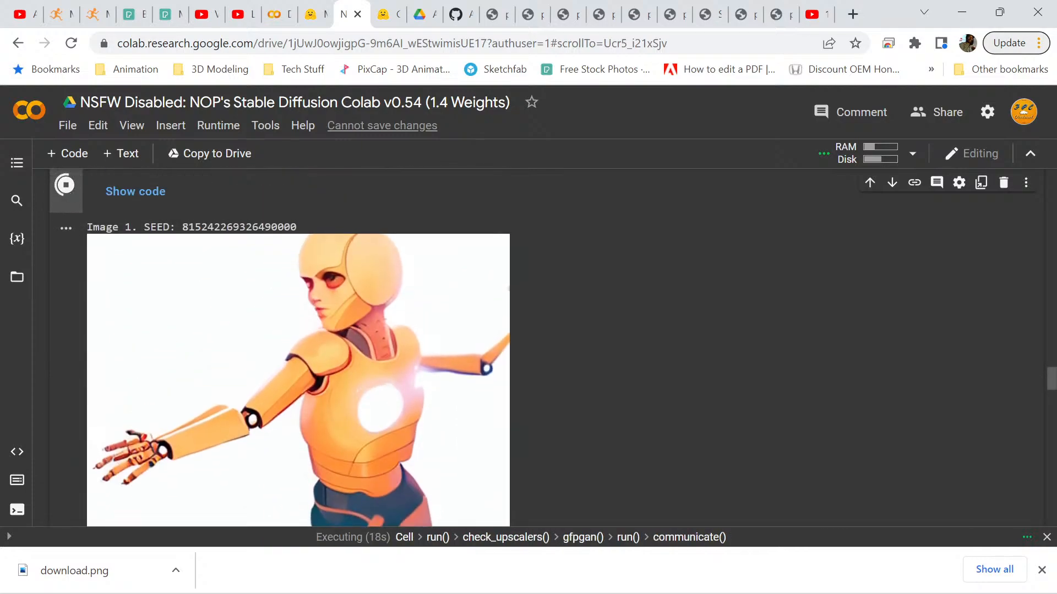
{"action": "scroll", "coordinate": [298, 348], "scroll_direction": "down", "scroll_amount": 1}
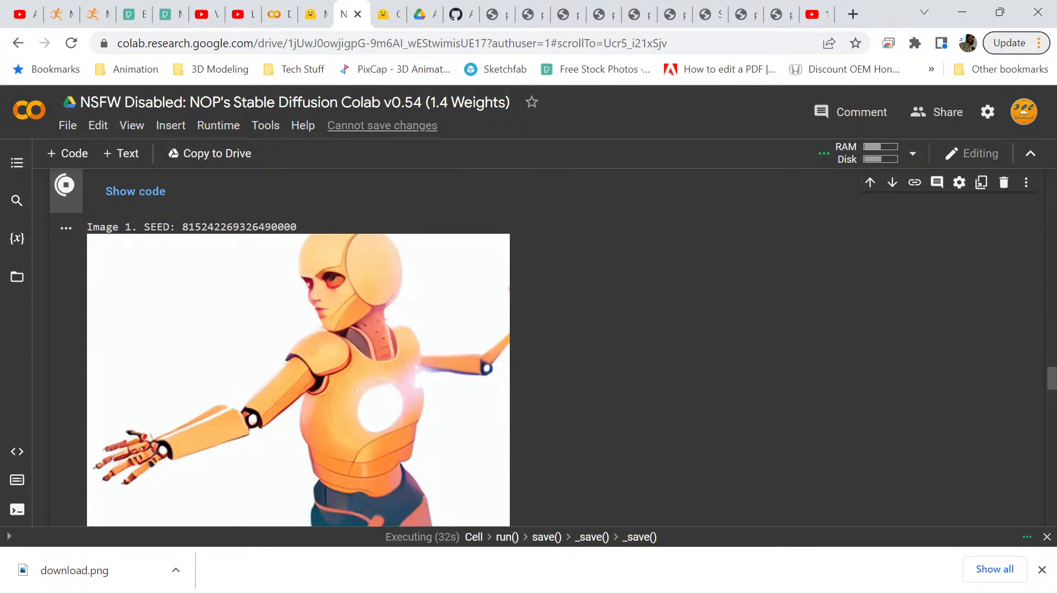
{"action": "scroll", "coordinate": [540, 348], "scroll_direction": "down", "scroll_amount": 1}
Set IMAGE_UPSCALER to Enhanced Real-ESRGAN in the upscaling settings.
{"action": "scroll", "coordinate": [540, 348], "scroll_direction": "up", "scroll_amount": 13}
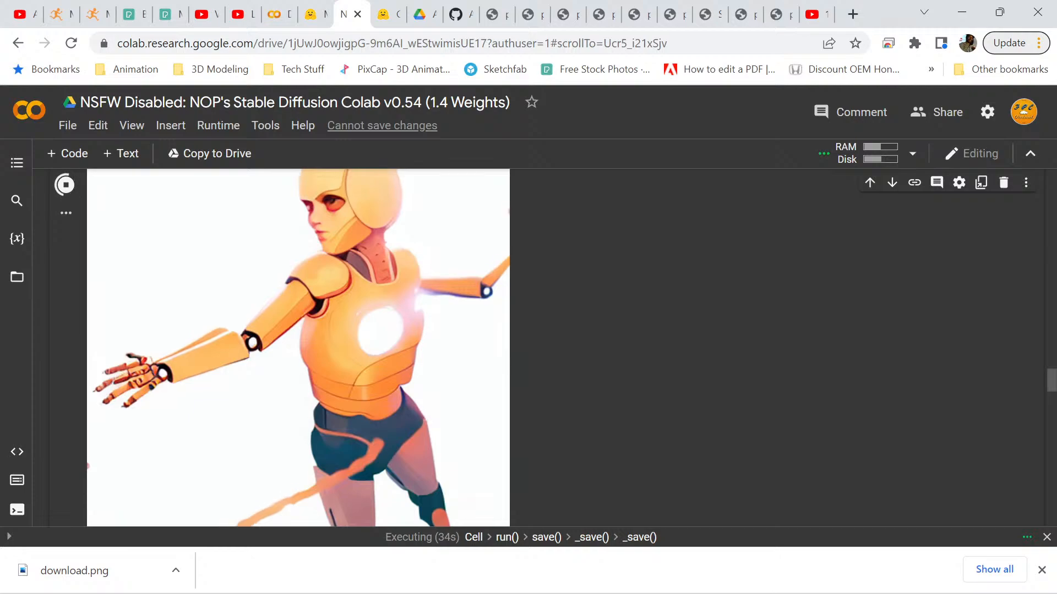
{"action": "scroll", "coordinate": [539, 348], "scroll_direction": "up", "scroll_amount": 15}
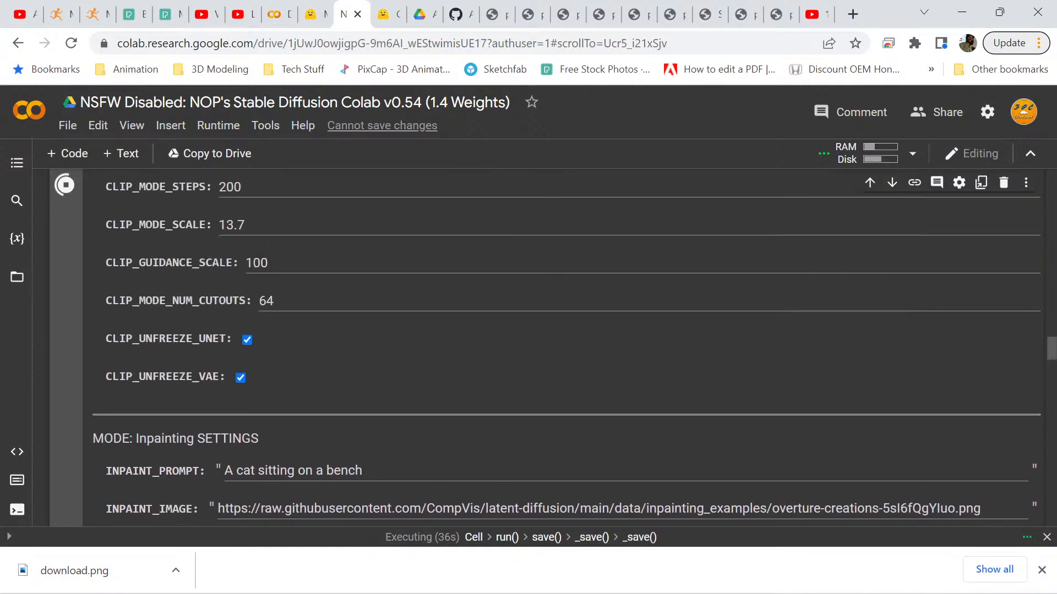
{"action": "scroll", "coordinate": [539, 348], "scroll_direction": "up", "scroll_amount": 7}
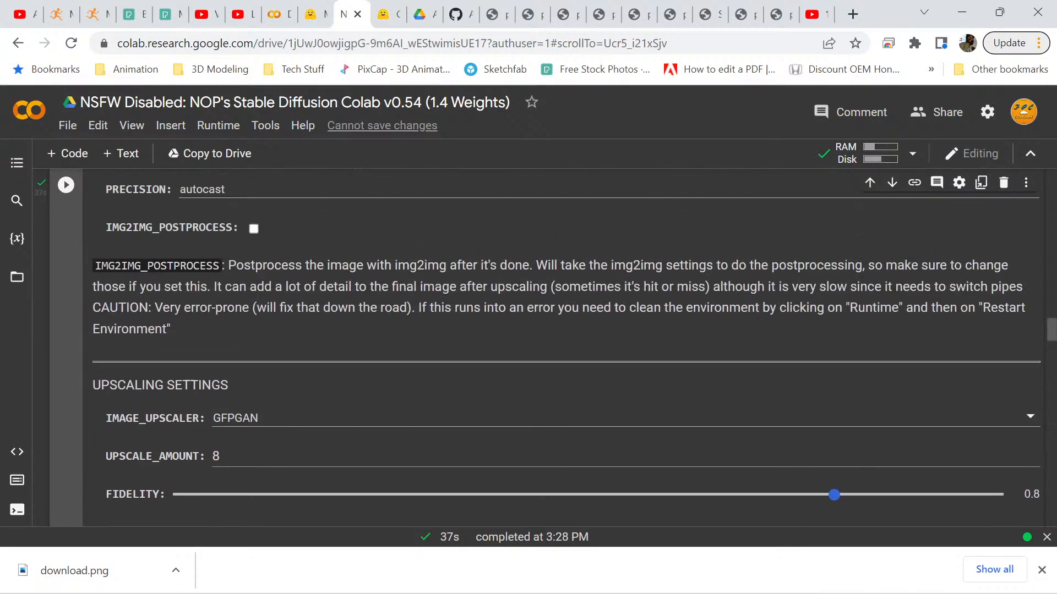
{"action": "scroll", "coordinate": [540, 347], "scroll_direction": "down", "scroll_amount": 2}
{"action": "left_click", "coordinate": [625, 338]}
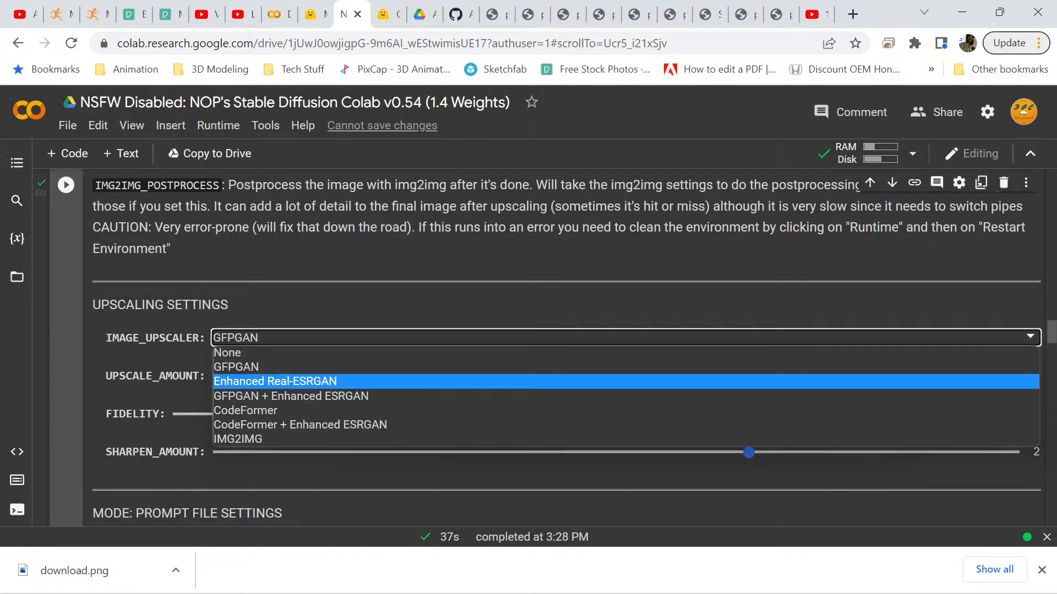
{"action": "key", "text": "Return"}
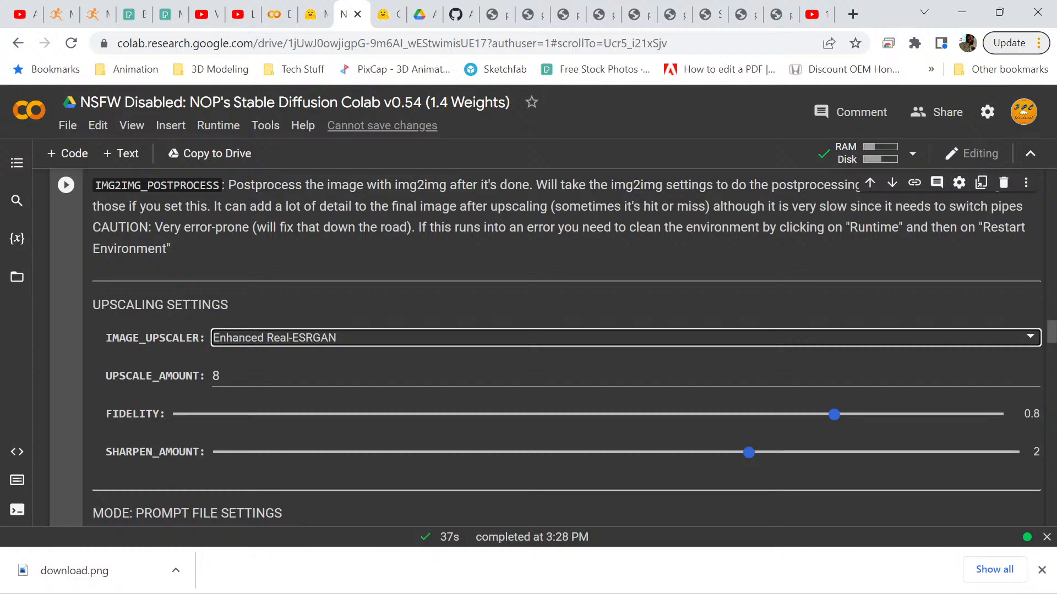
{"action": "key", "text": "Escape"}
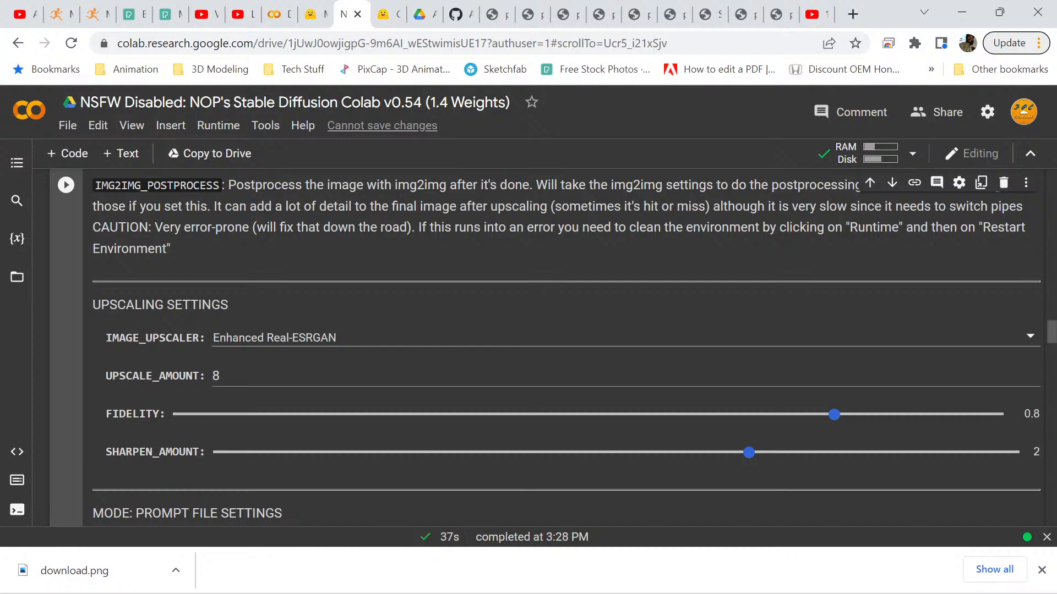
Run the generation cell with the Enhanced Real-ESRGAN upscaler and inspect the generated robot image against the source picture.
{"action": "key", "text": "ctrl+Return"}
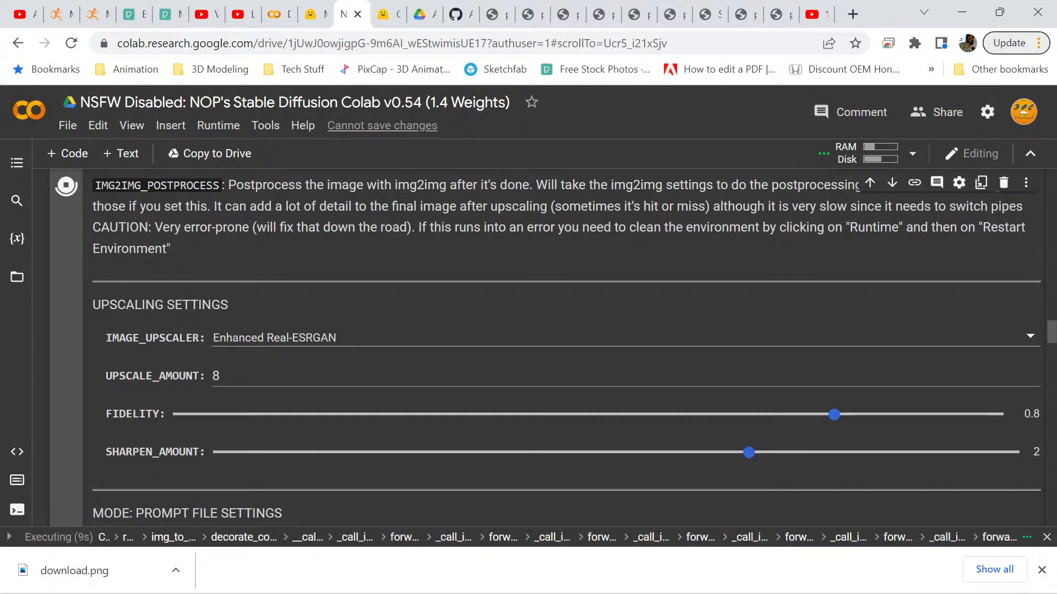
{"action": "scroll", "coordinate": [567, 343], "scroll_direction": "down", "scroll_amount": 15}
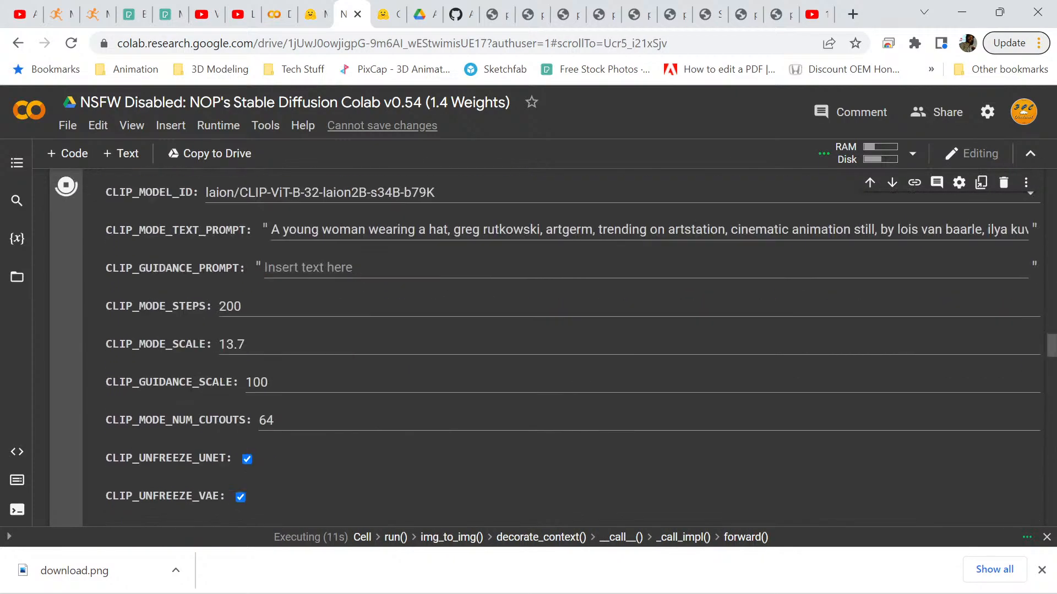
{"action": "scroll", "coordinate": [567, 352], "scroll_direction": "down", "scroll_amount": 15}
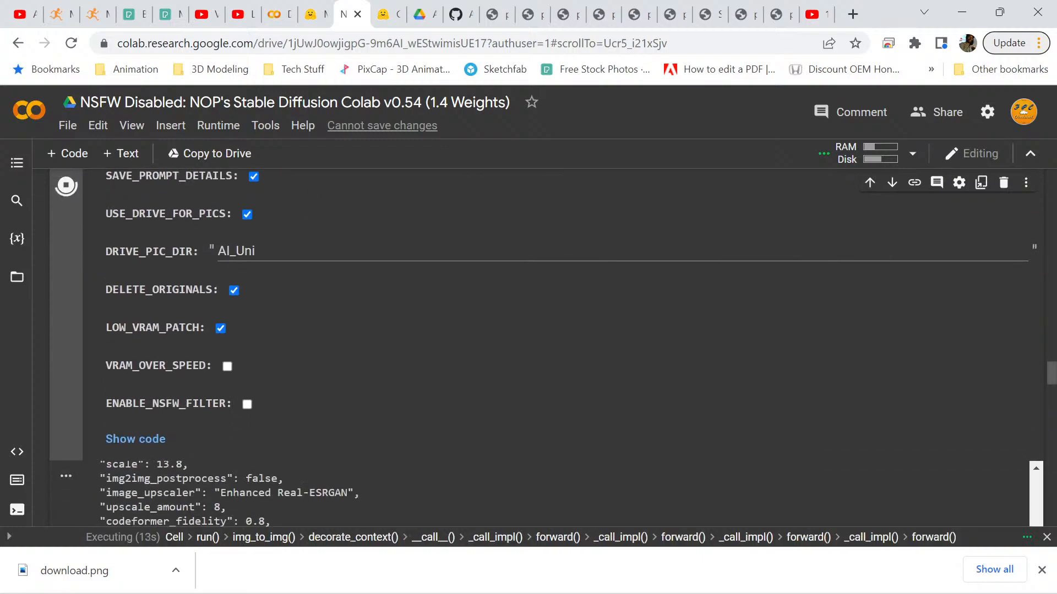
{"action": "scroll", "coordinate": [550, 346], "scroll_direction": "down", "scroll_amount": 15}
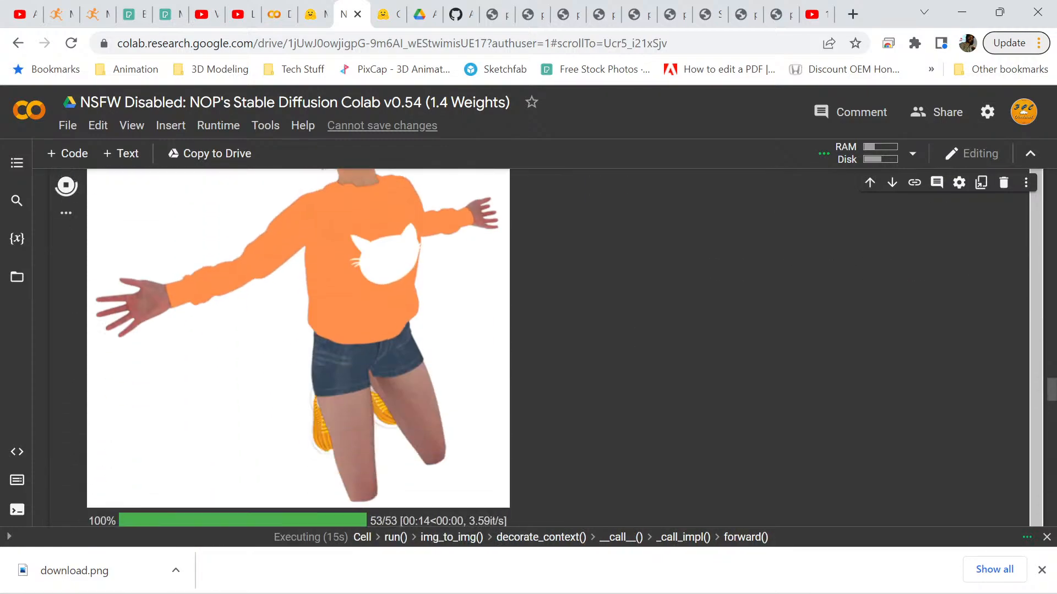
{"action": "scroll", "coordinate": [550, 346], "scroll_direction": "up", "scroll_amount": 6}
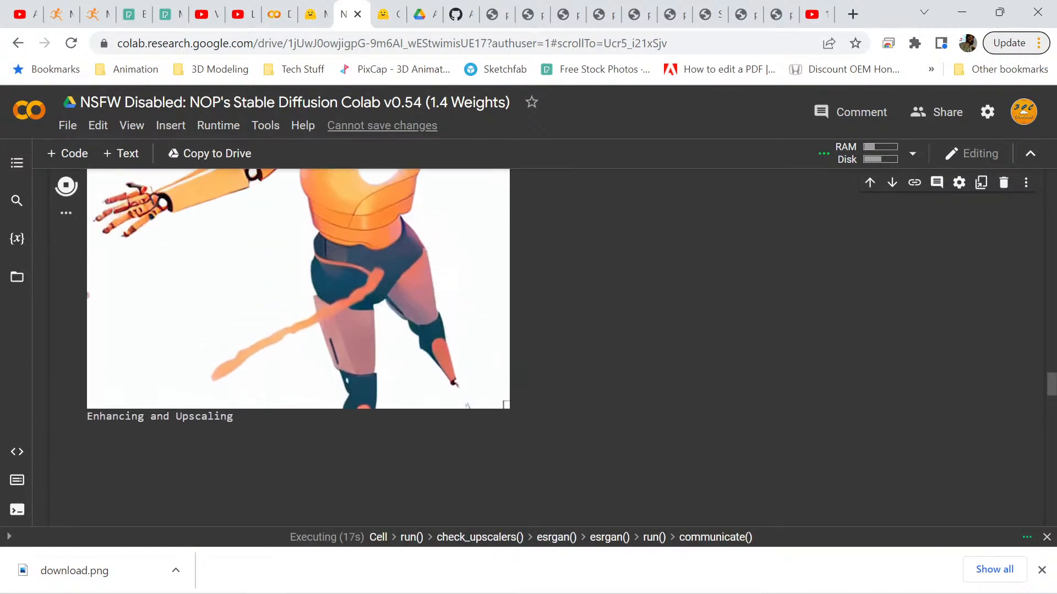
{"action": "scroll", "coordinate": [551, 347], "scroll_direction": "up", "scroll_amount": 4}
{"action": "scroll", "coordinate": [551, 347], "scroll_direction": "down", "scroll_amount": 2}
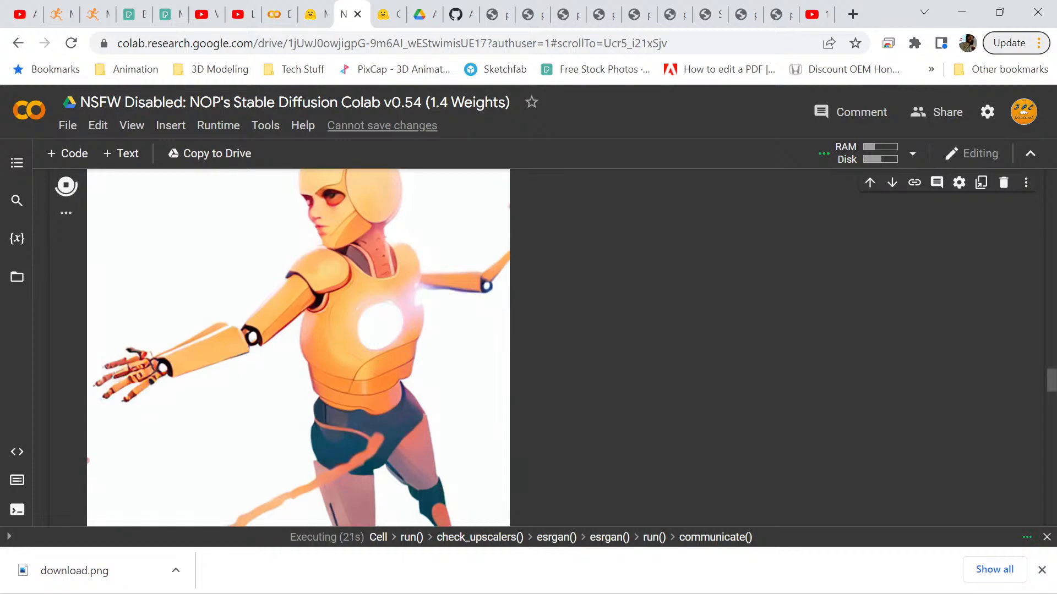
Set SEED to 0 in the general settings.
{"action": "scroll", "coordinate": [550, 347], "scroll_direction": "up", "scroll_amount": 20}
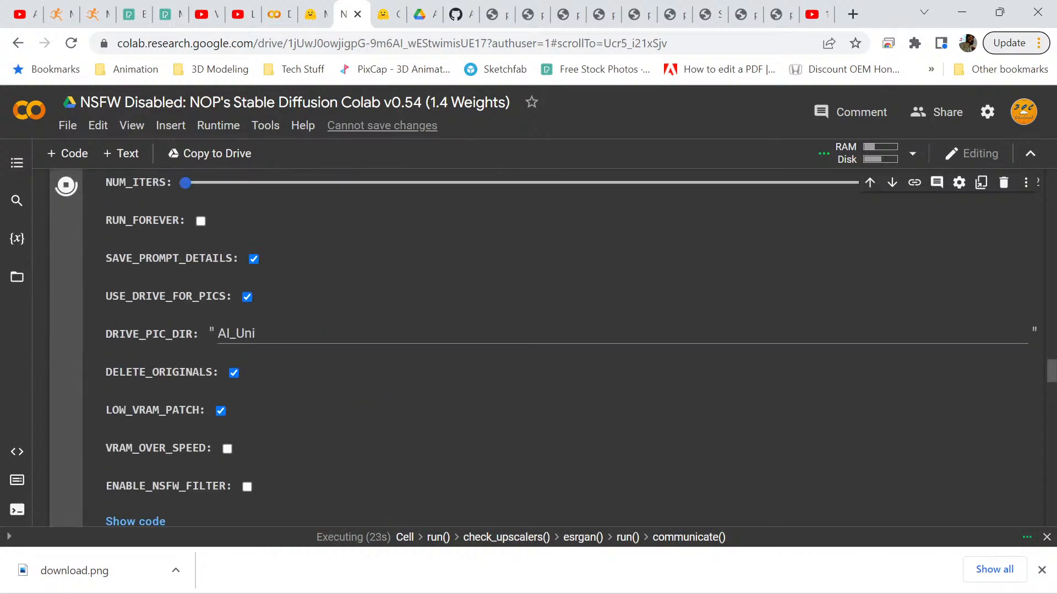
{"action": "scroll", "coordinate": [550, 347], "scroll_direction": "up", "scroll_amount": 10}
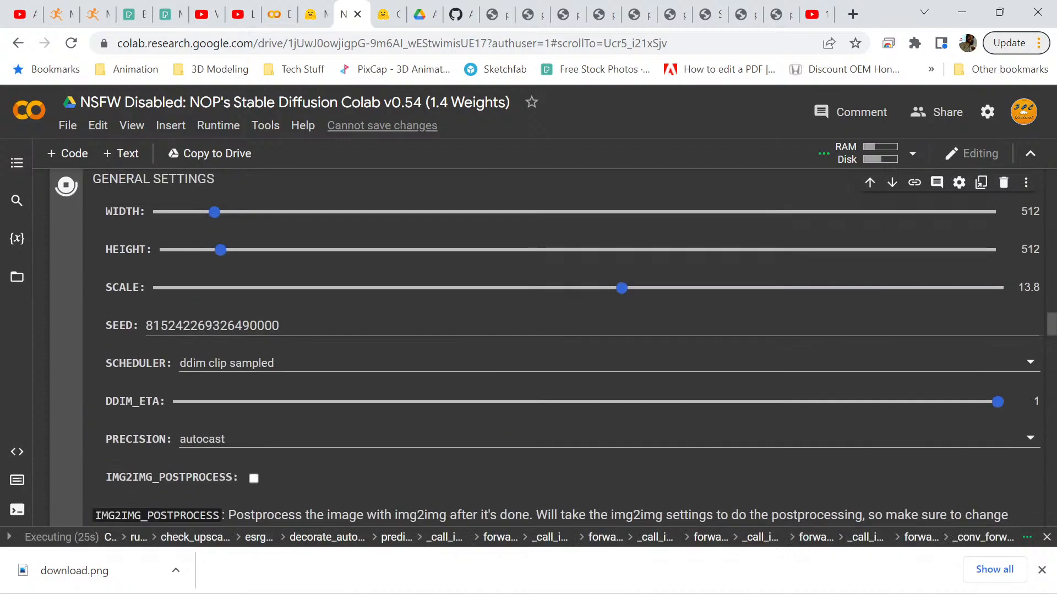
{"action": "scroll", "coordinate": [550, 347], "scroll_direction": "down", "scroll_amount": 5}
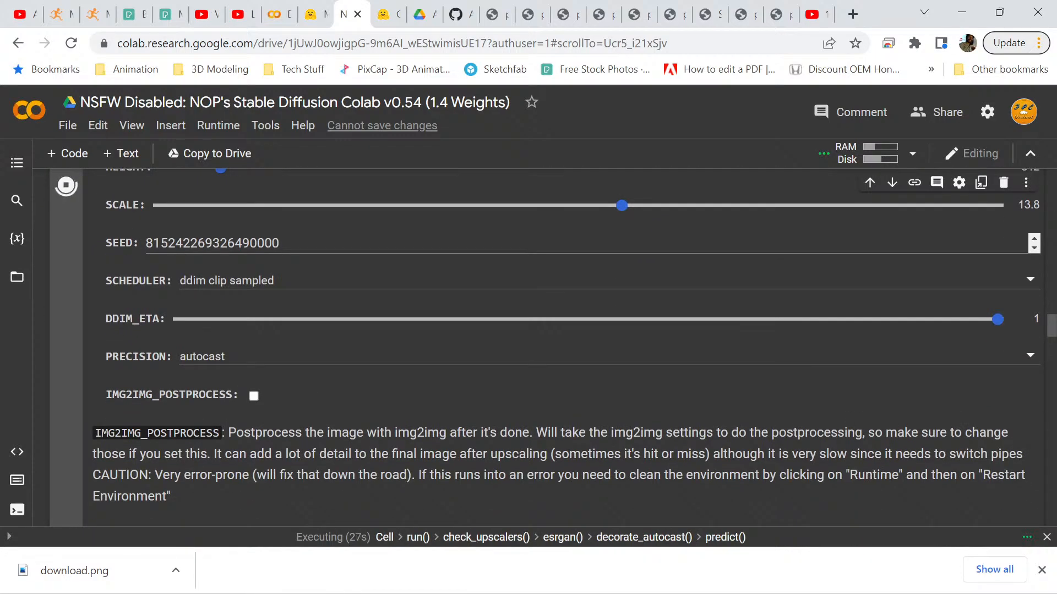
{"action": "left_click_drag", "start_coordinate": [282, 244], "coordinate": [145, 243]}
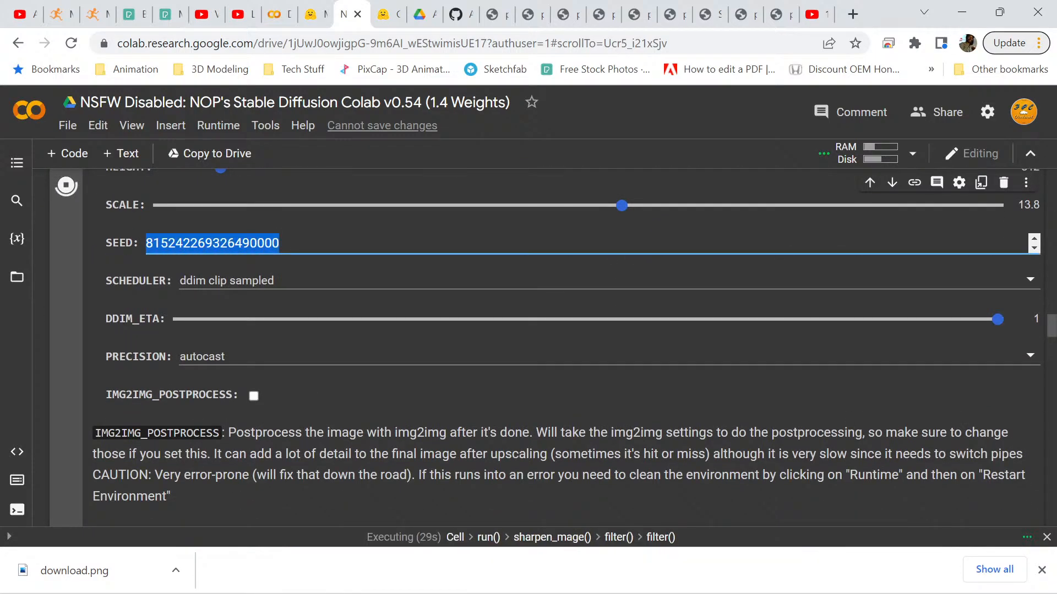
{"action": "type", "text": "0"}
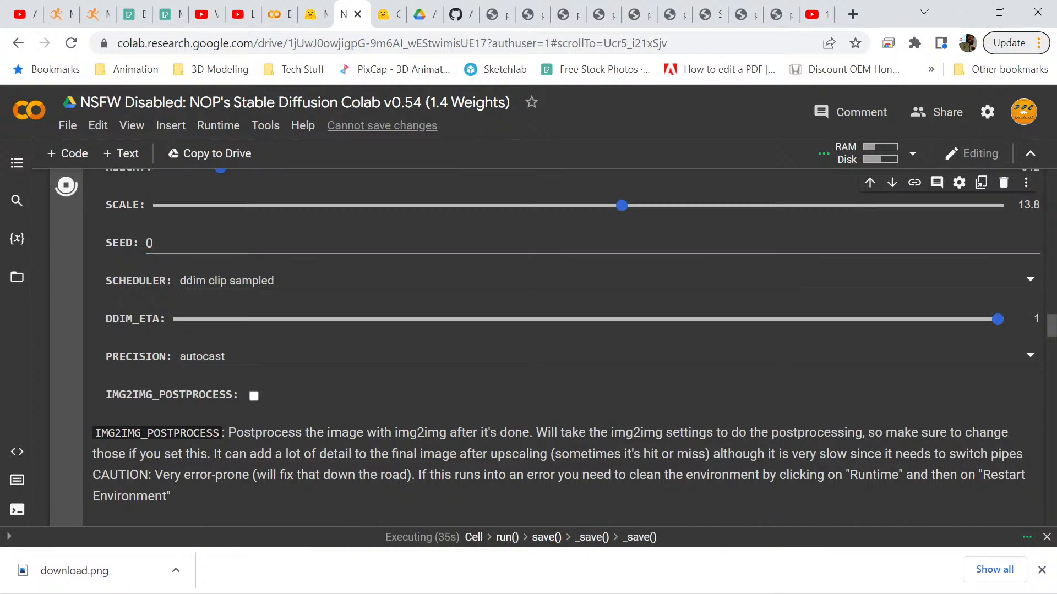
Examine the upscaled robot image in the cell output from head to legs once the run finishes.
{"action": "scroll", "coordinate": [528, 346], "scroll_direction": "down", "scroll_amount": 20}
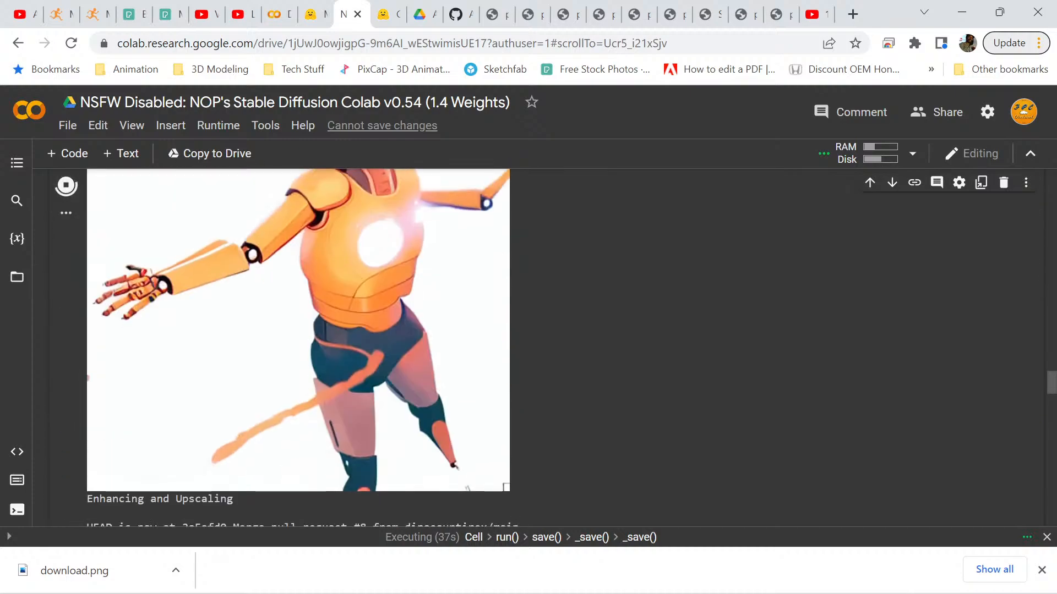
{"action": "scroll", "coordinate": [562, 330], "scroll_direction": "down", "scroll_amount": 6}
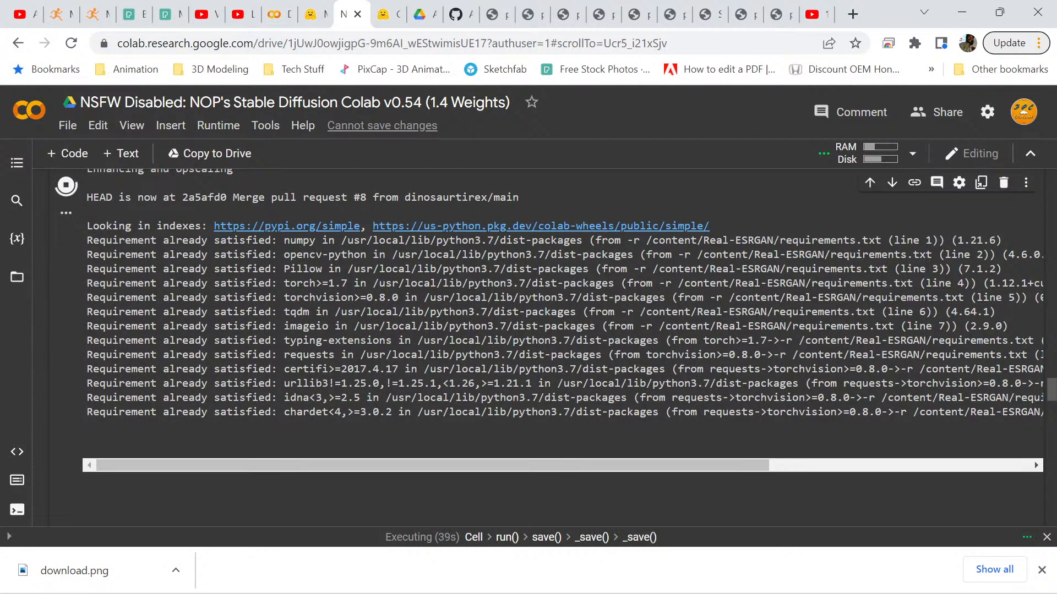
{"action": "scroll", "coordinate": [561, 346], "scroll_direction": "up", "scroll_amount": 1}
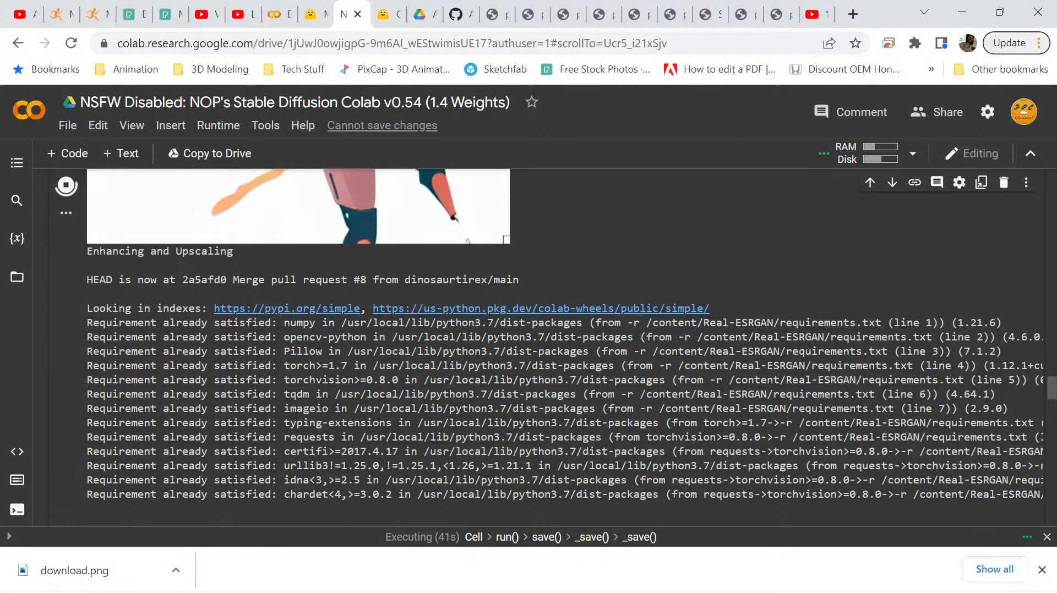
{"action": "scroll", "coordinate": [561, 347], "scroll_direction": "up", "scroll_amount": 10}
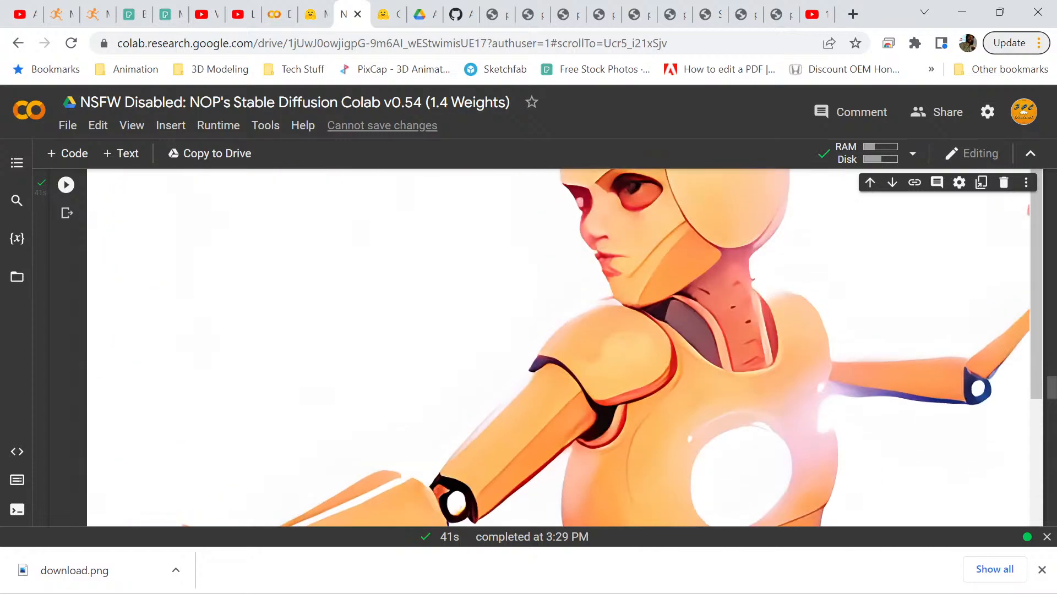
{"action": "scroll", "coordinate": [561, 346], "scroll_direction": "down", "scroll_amount": 10}
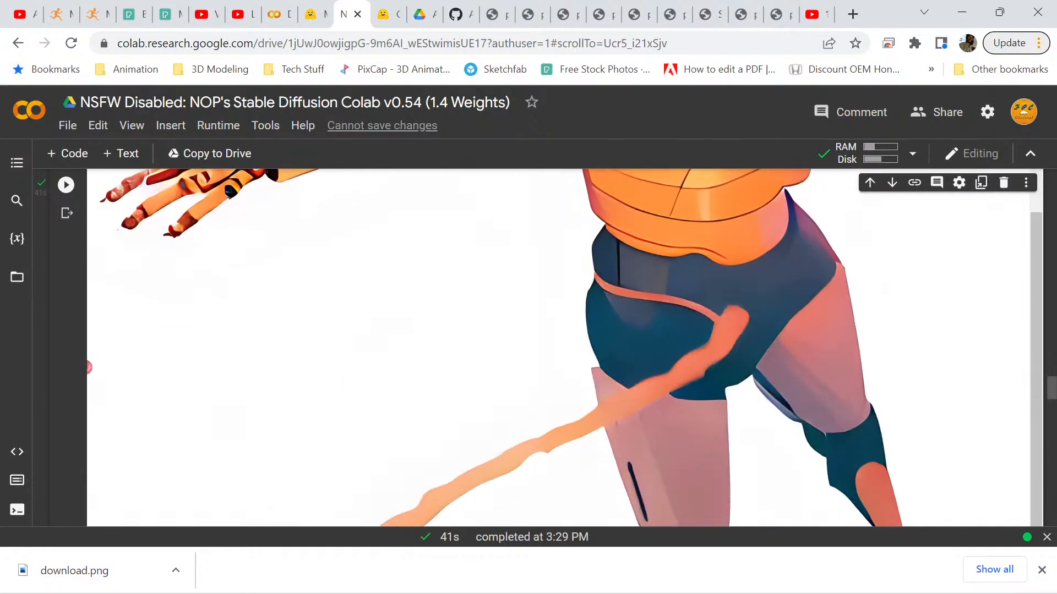
{"action": "scroll", "coordinate": [561, 346], "scroll_direction": "down", "scroll_amount": 5}
{"action": "scroll", "coordinate": [561, 346], "scroll_direction": "up", "scroll_amount": 12}
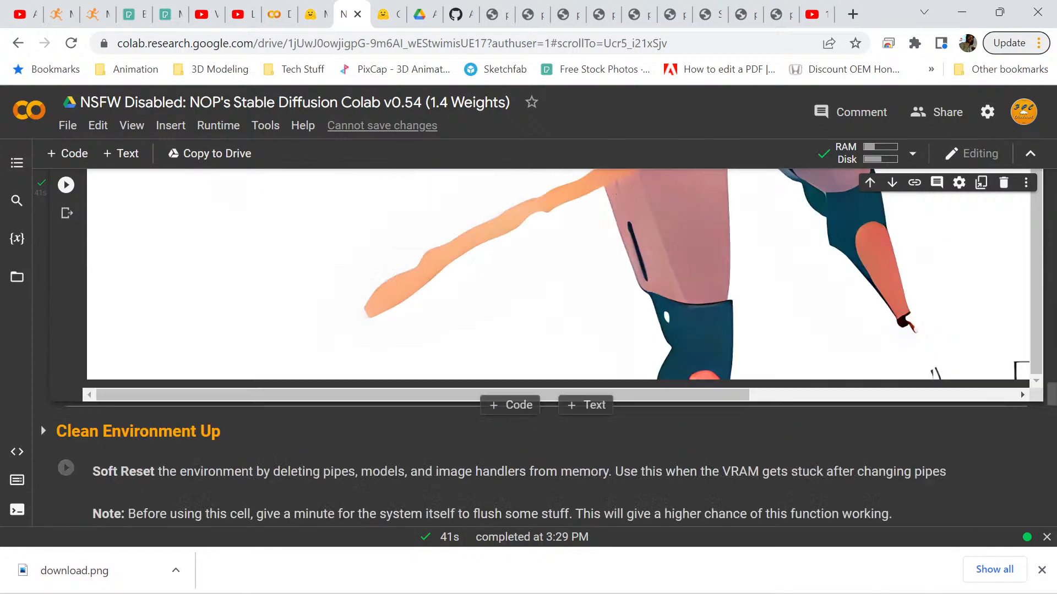
Run the generation cell with SEED 0 and view the new robot image in the output.
{"action": "scroll", "coordinate": [561, 347], "scroll_direction": "up", "scroll_amount": 15}
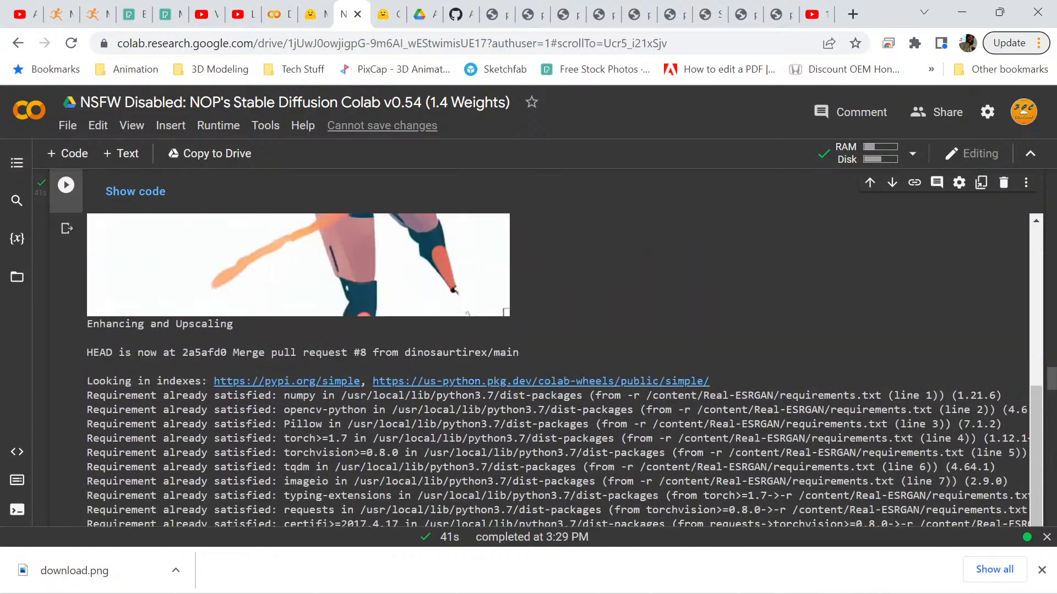
{"action": "scroll", "coordinate": [561, 347], "scroll_direction": "up", "scroll_amount": 10}
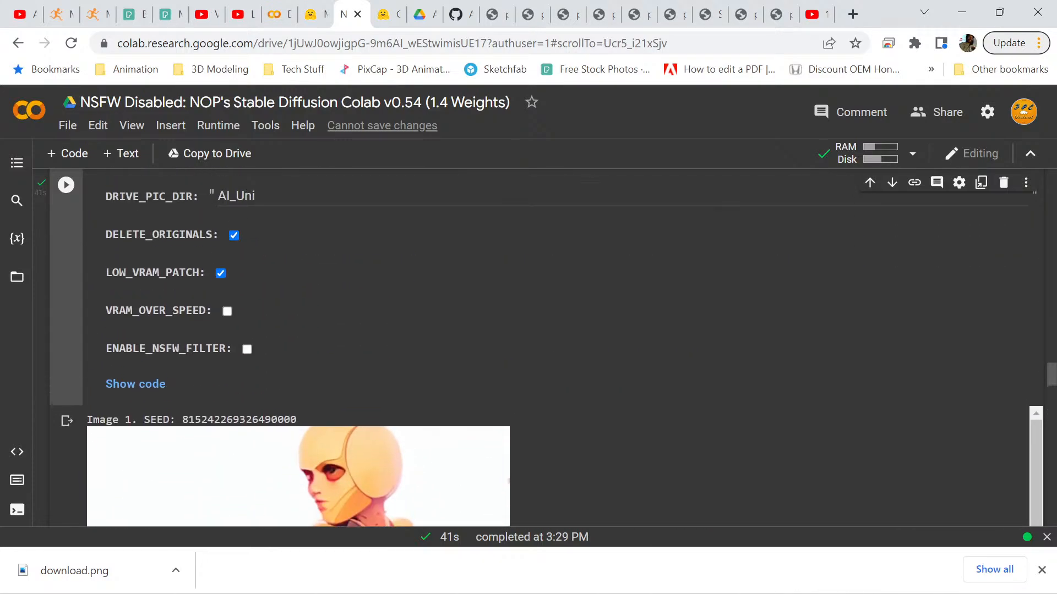
{"action": "scroll", "coordinate": [562, 347], "scroll_direction": "up", "scroll_amount": 15}
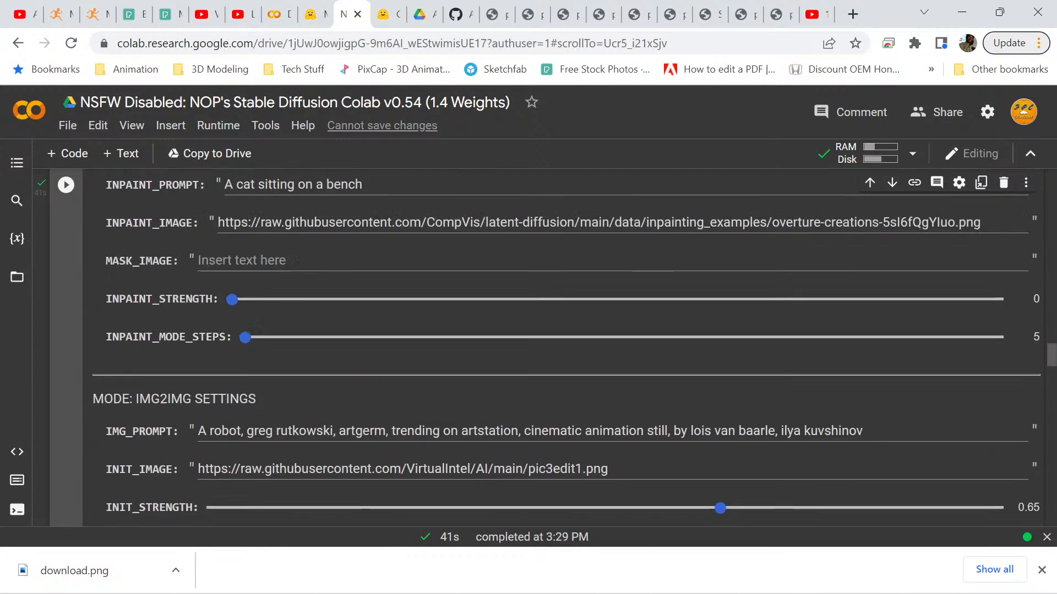
{"action": "scroll", "coordinate": [561, 346], "scroll_direction": "up", "scroll_amount": 12}
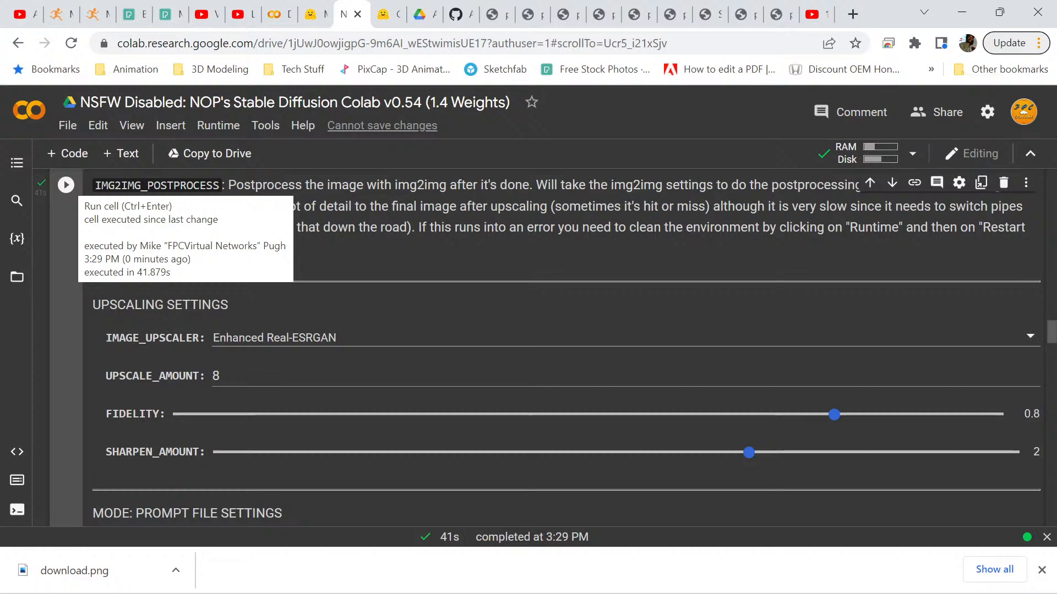
{"action": "left_click", "coordinate": [66, 185]}
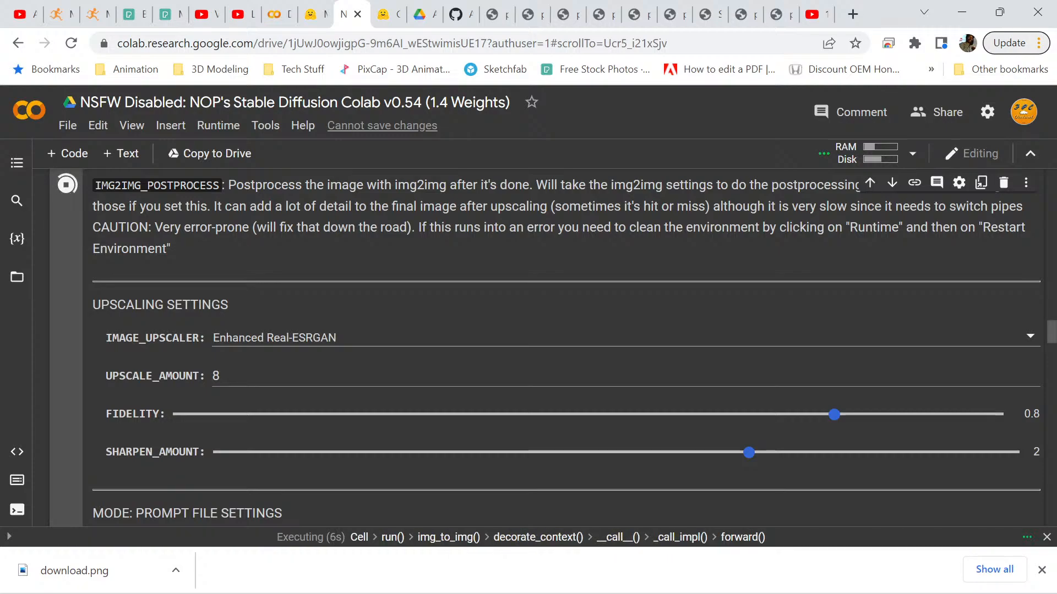
{"action": "scroll", "coordinate": [565, 357], "scroll_direction": "down", "scroll_amount": 5}
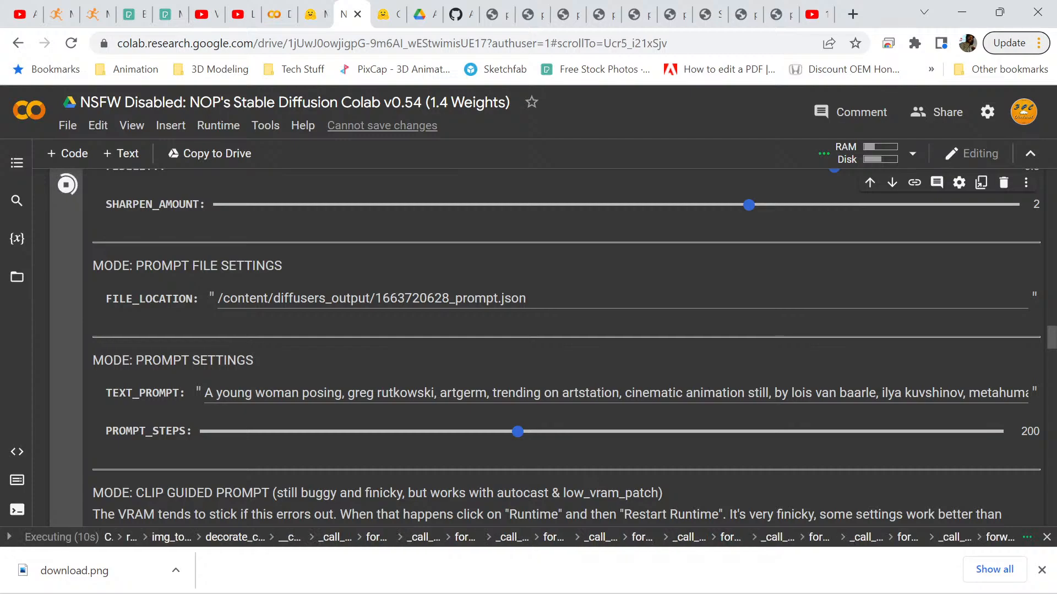
{"action": "scroll", "coordinate": [565, 357], "scroll_direction": "down", "scroll_amount": 5}
{"action": "scroll", "coordinate": [564, 357], "scroll_direction": "down", "scroll_amount": 20}
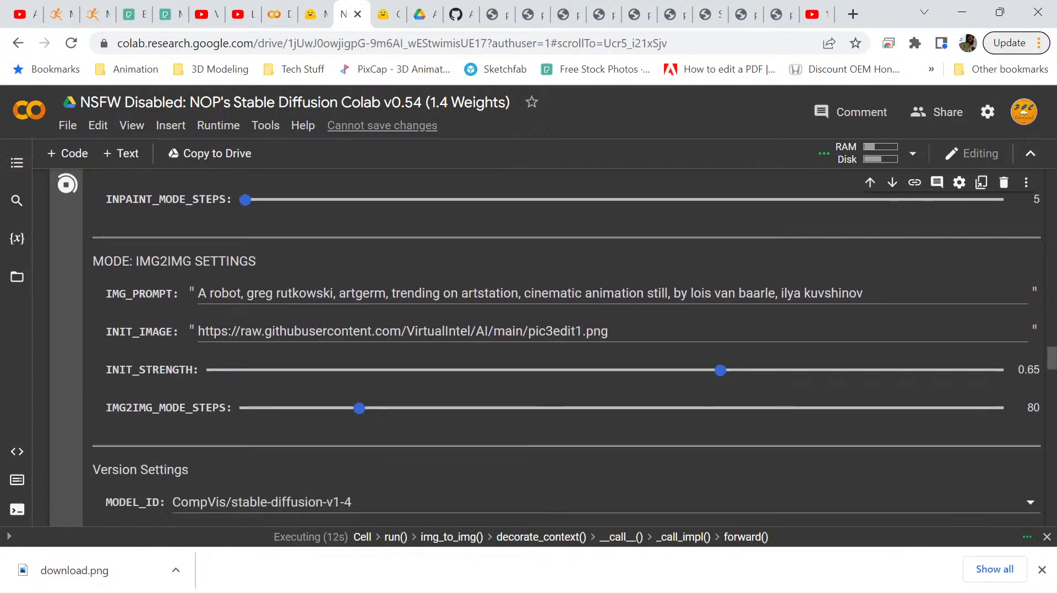
{"action": "scroll", "coordinate": [564, 356], "scroll_direction": "down", "scroll_amount": 18}
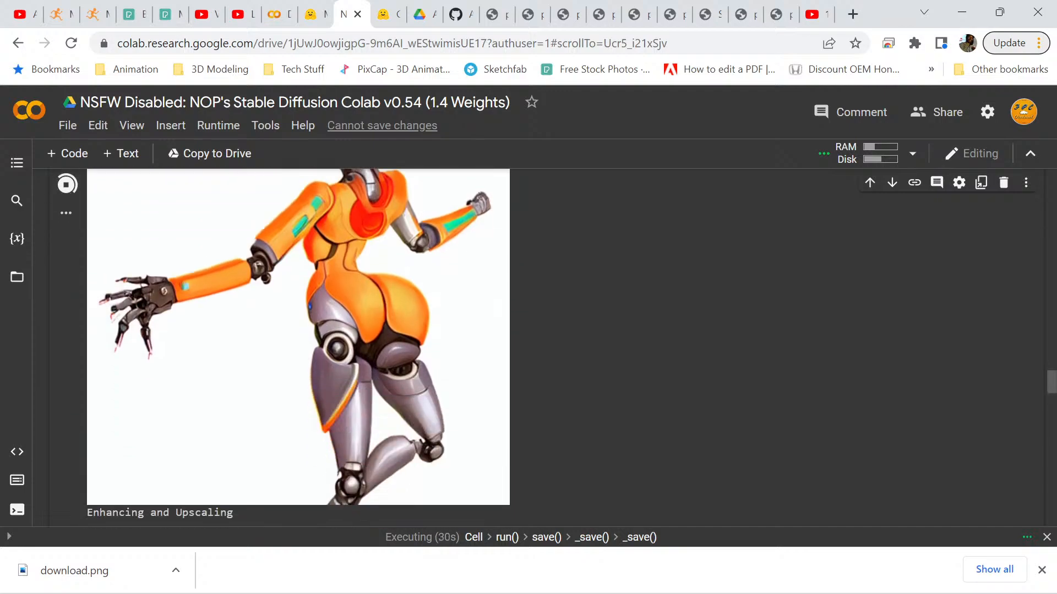
Examine the upscaled version of the new robot and the seed listed for it in the output.
{"action": "scroll", "coordinate": [545, 347], "scroll_direction": "up", "scroll_amount": 10}
{"action": "scroll", "coordinate": [545, 347], "scroll_direction": "up", "scroll_amount": 12}
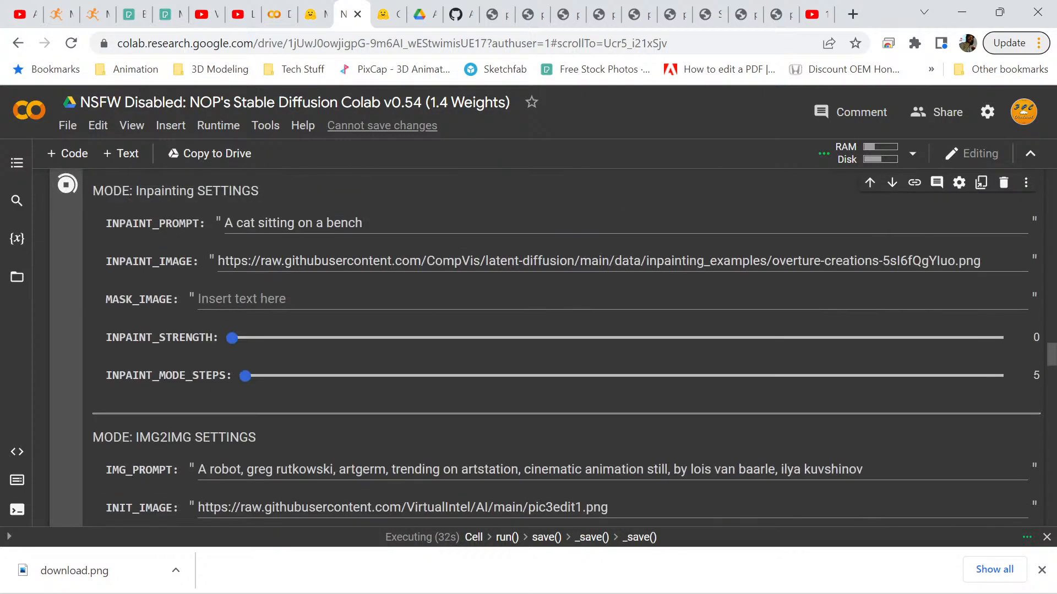
{"action": "scroll", "coordinate": [545, 347], "scroll_direction": "down", "scroll_amount": 8}
{"action": "scroll", "coordinate": [545, 347], "scroll_direction": "down", "scroll_amount": 15}
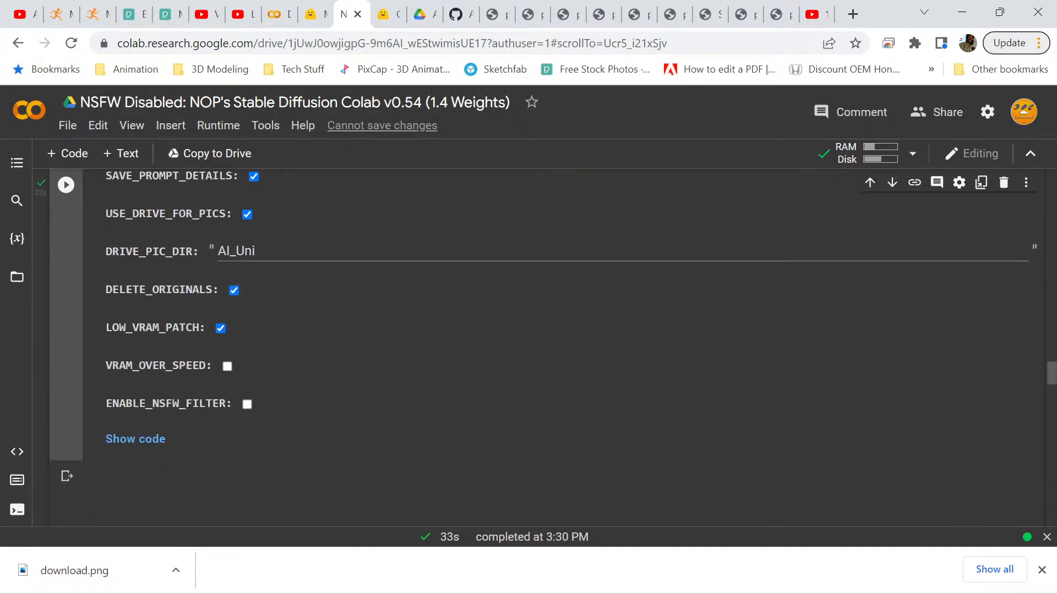
{"action": "scroll", "coordinate": [545, 346], "scroll_direction": "down", "scroll_amount": 12}
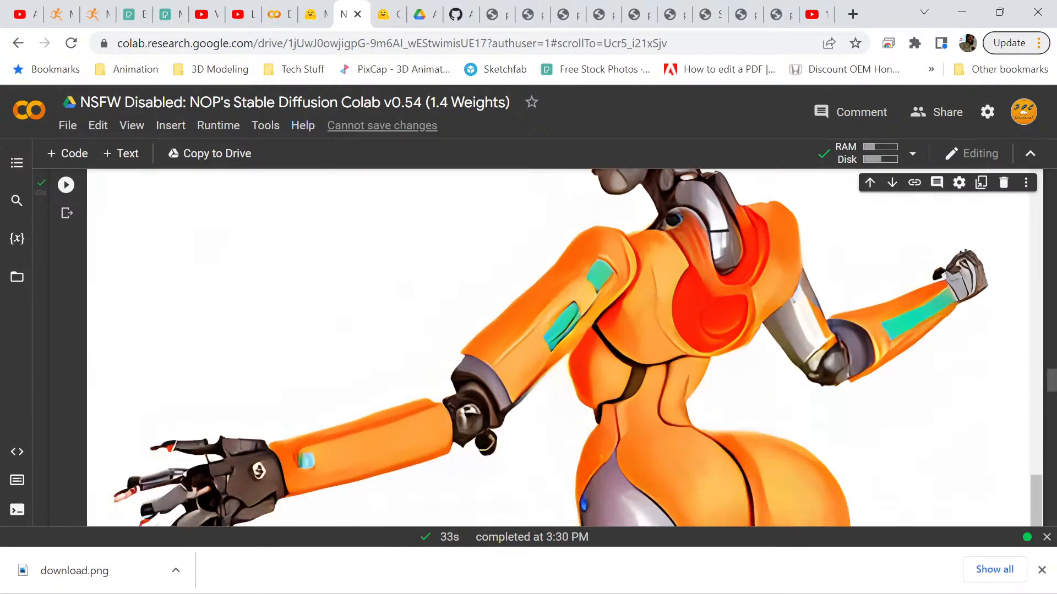
{"action": "scroll", "coordinate": [545, 347], "scroll_direction": "up", "scroll_amount": 11}
{"action": "scroll", "coordinate": [545, 347], "scroll_direction": "up", "scroll_amount": 10}
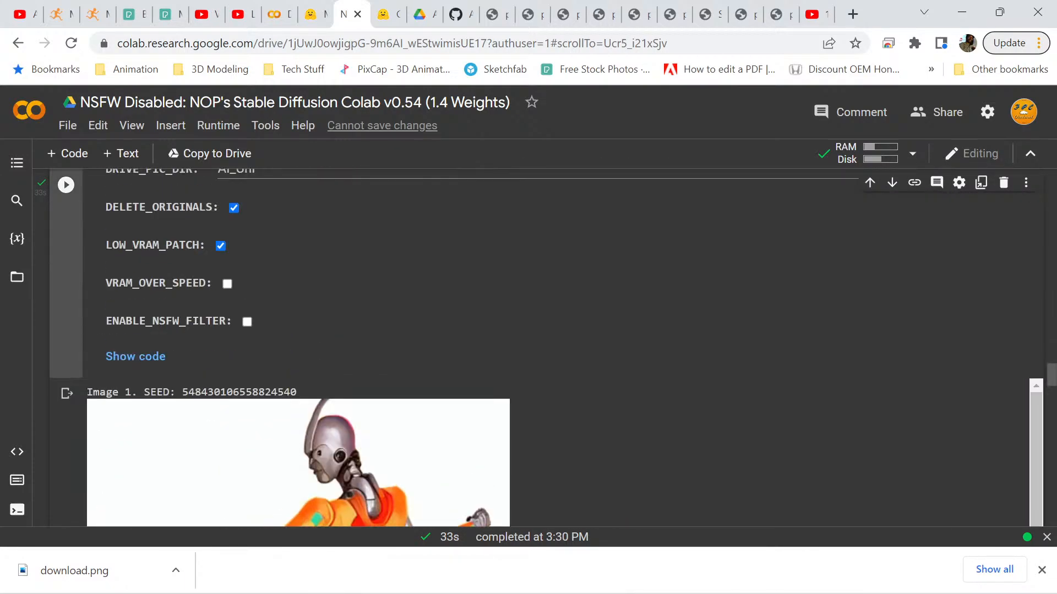
Generate another robot variation with the same settings, view it in the output and go back over the mode settings.
{"action": "left_click", "coordinate": [66, 185]}
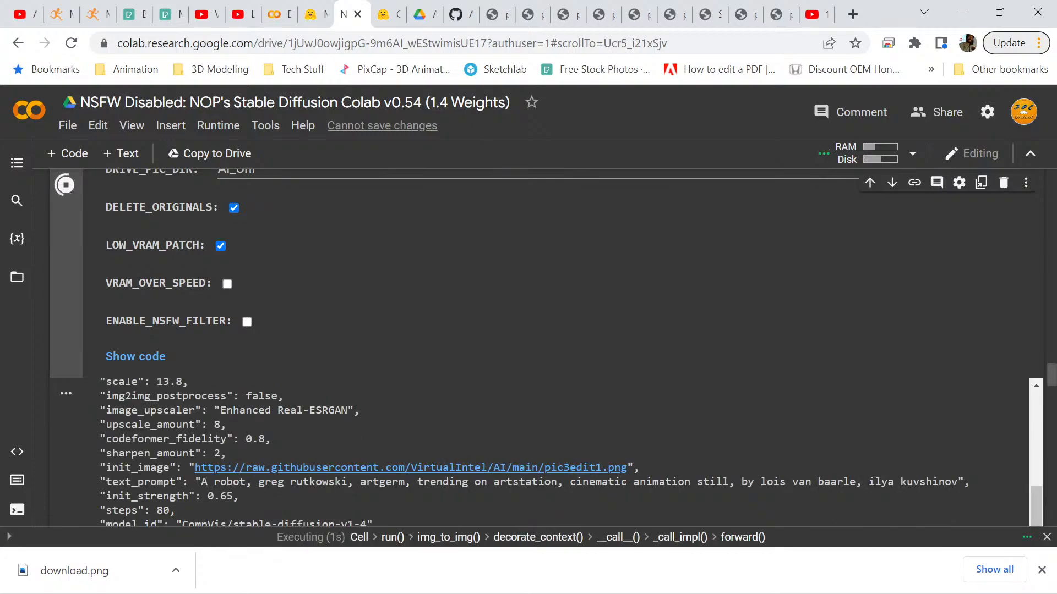
{"action": "scroll", "coordinate": [545, 346], "scroll_direction": "down", "scroll_amount": 7}
{"action": "scroll", "coordinate": [545, 347], "scroll_direction": "down", "scroll_amount": 4}
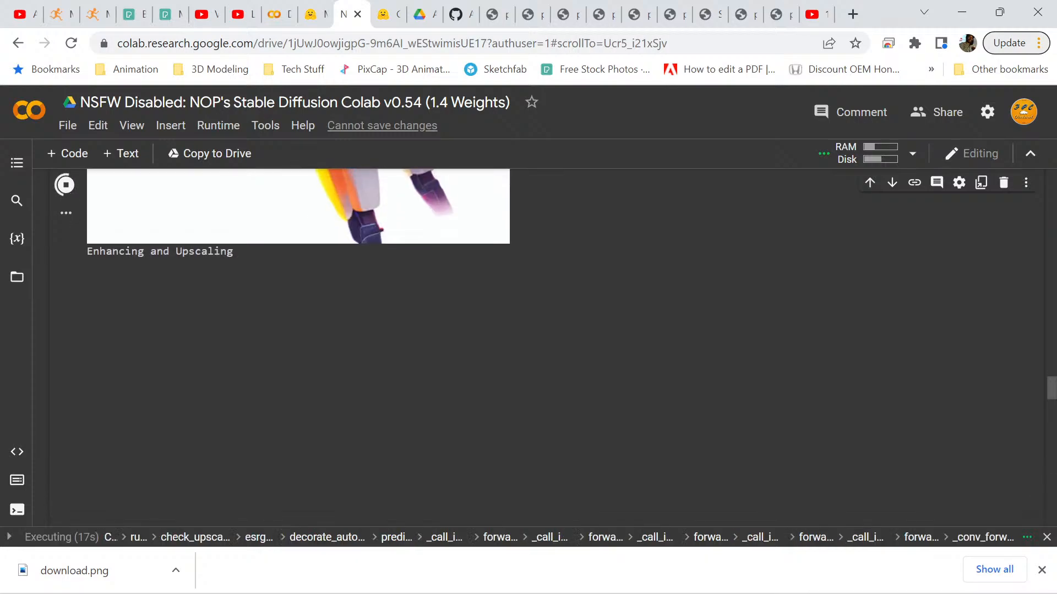
{"action": "scroll", "coordinate": [298, 347], "scroll_direction": "down", "scroll_amount": 2}
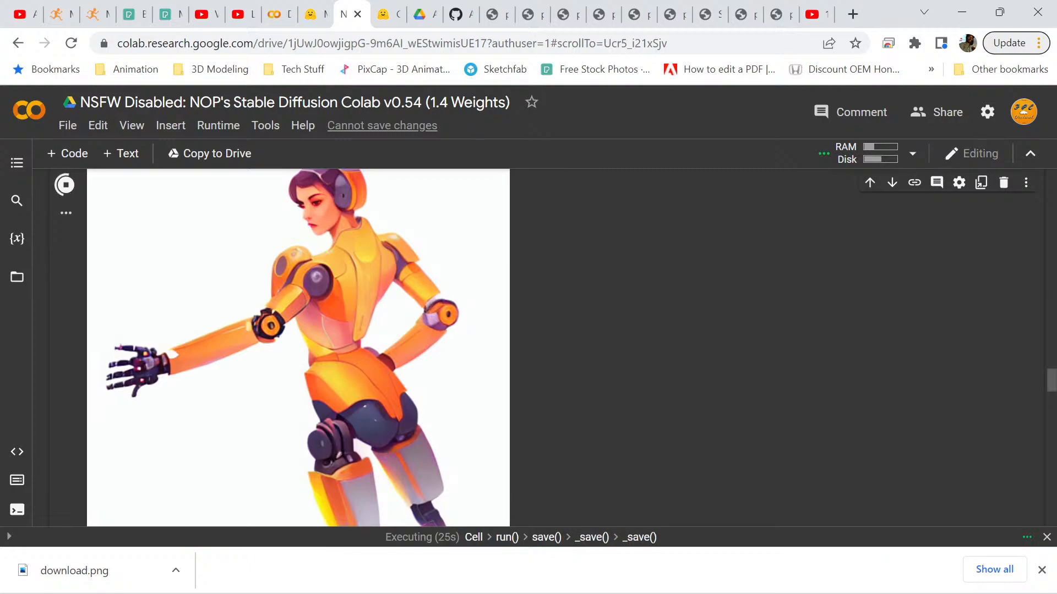
{"action": "scroll", "coordinate": [550, 347], "scroll_direction": "up", "scroll_amount": 20}
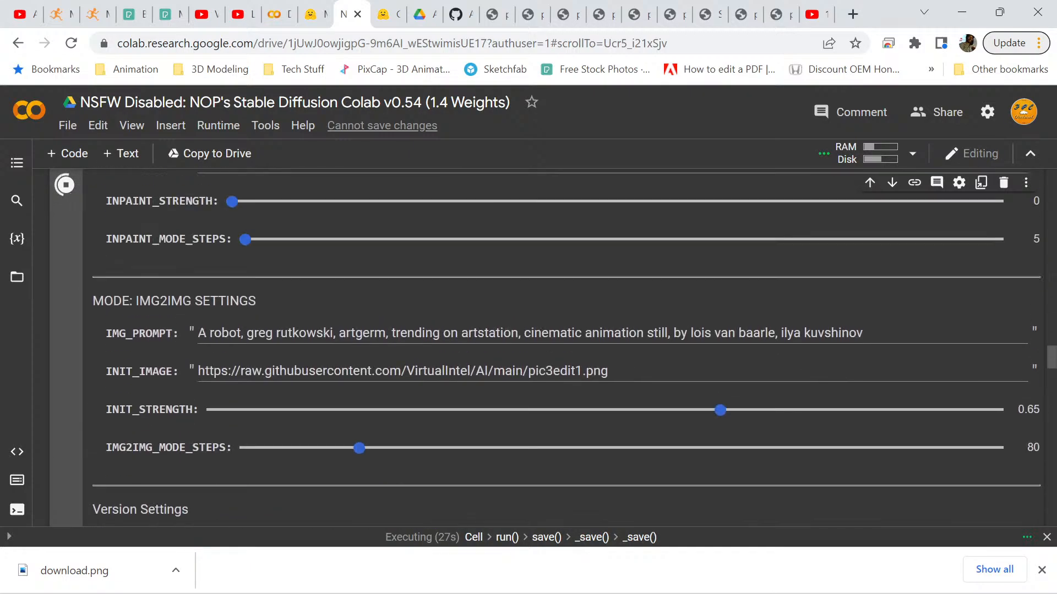
{"action": "scroll", "coordinate": [550, 347], "scroll_direction": "up", "scroll_amount": 3}
{"action": "scroll", "coordinate": [545, 347], "scroll_direction": "up", "scroll_amount": 3}
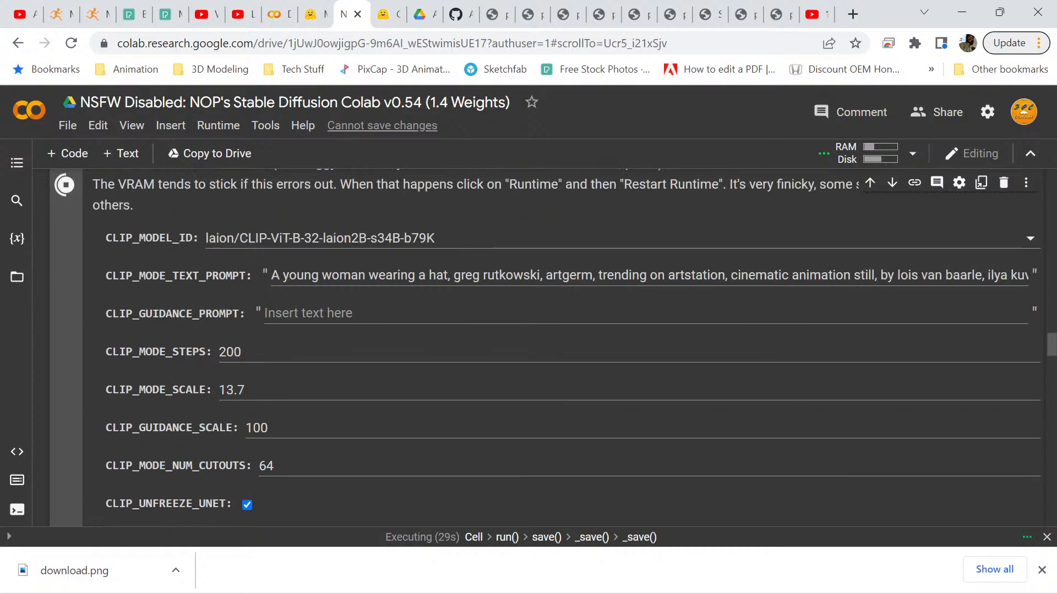
{"action": "scroll", "coordinate": [537, 349], "scroll_direction": "up", "scroll_amount": 8}
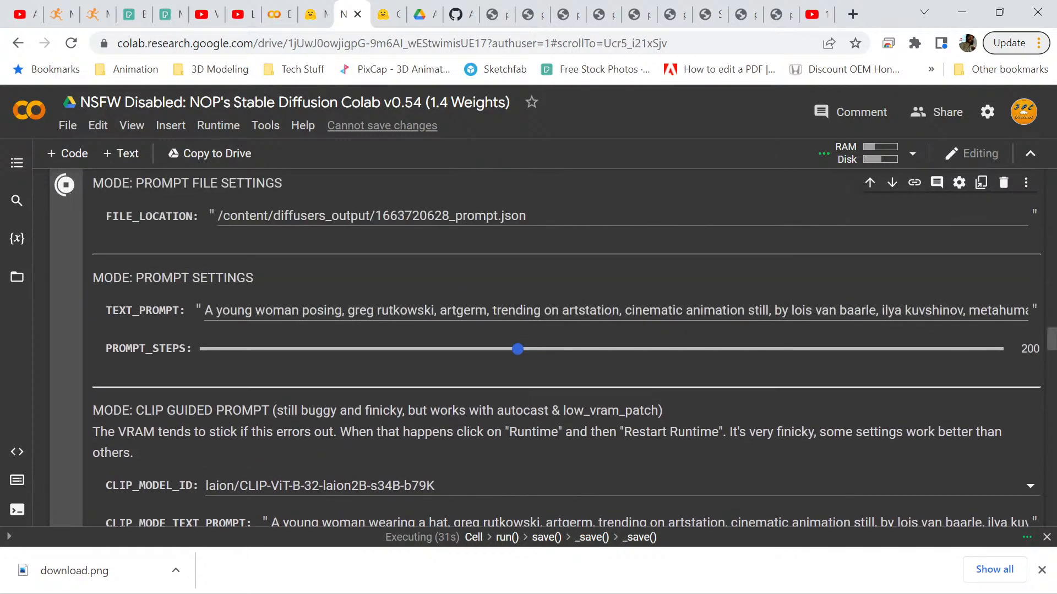
Review the generation cell's settings from the general options through the advanced ones, and look over the finished robot image in the output.
{"action": "scroll", "coordinate": [550, 347], "scroll_direction": "up", "scroll_amount": 3}
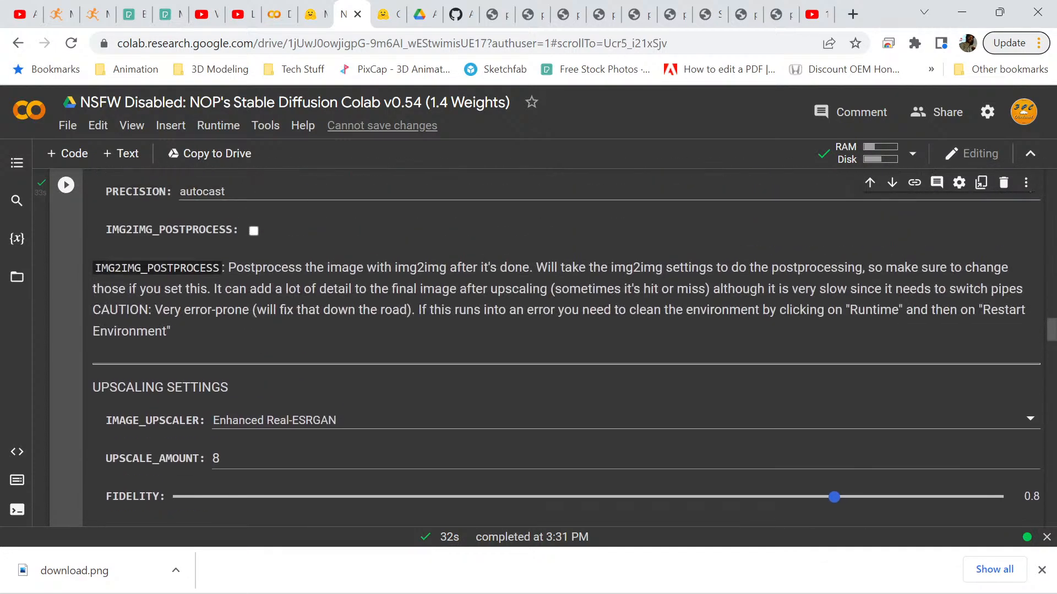
{"action": "scroll", "coordinate": [550, 346], "scroll_direction": "up", "scroll_amount": 3}
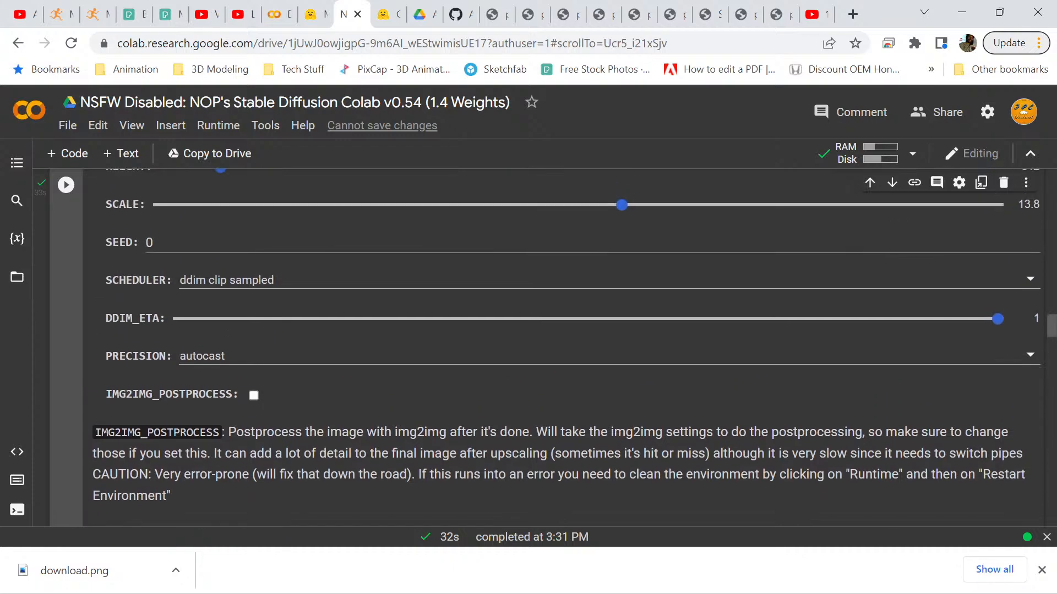
{"action": "scroll", "coordinate": [551, 346], "scroll_direction": "up", "scroll_amount": 2}
{"action": "scroll", "coordinate": [551, 347], "scroll_direction": "up", "scroll_amount": 2}
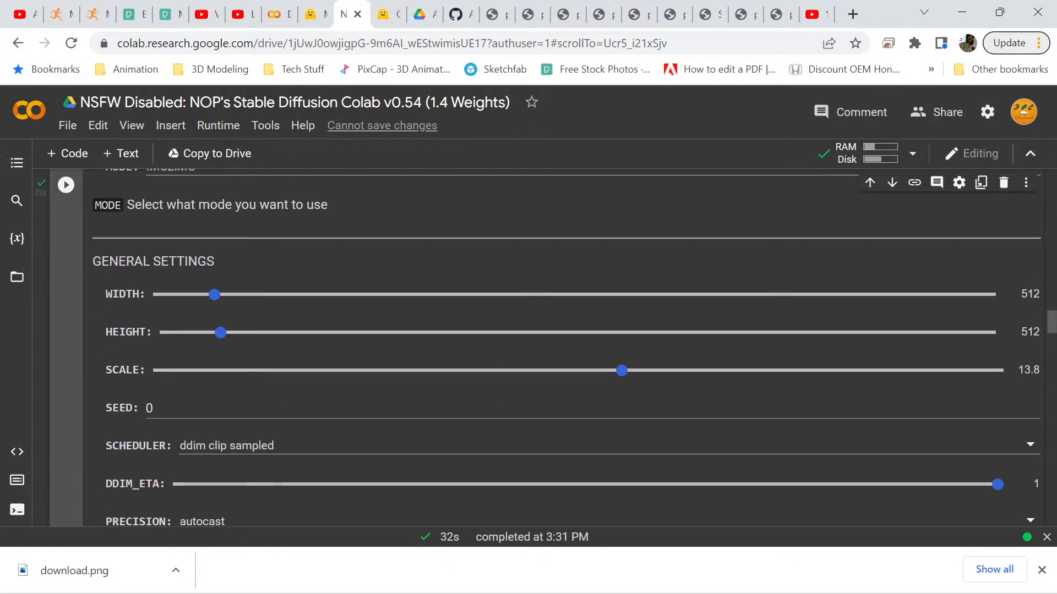
{"action": "scroll", "coordinate": [550, 346], "scroll_direction": "up", "scroll_amount": 3}
{"action": "scroll", "coordinate": [550, 347], "scroll_direction": "down", "scroll_amount": 15}
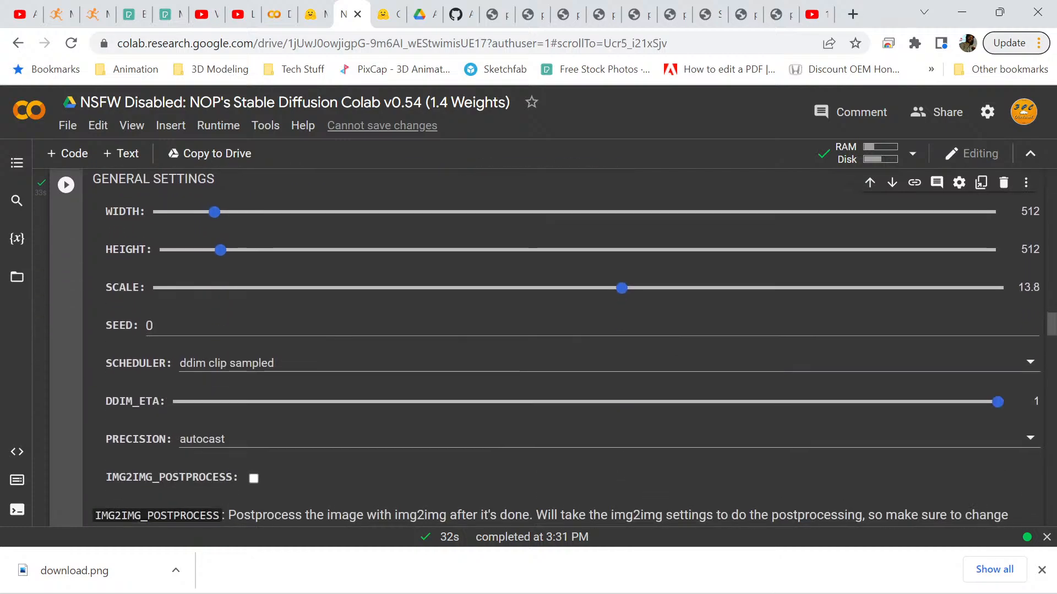
{"action": "scroll", "coordinate": [550, 347], "scroll_direction": "down", "scroll_amount": 6}
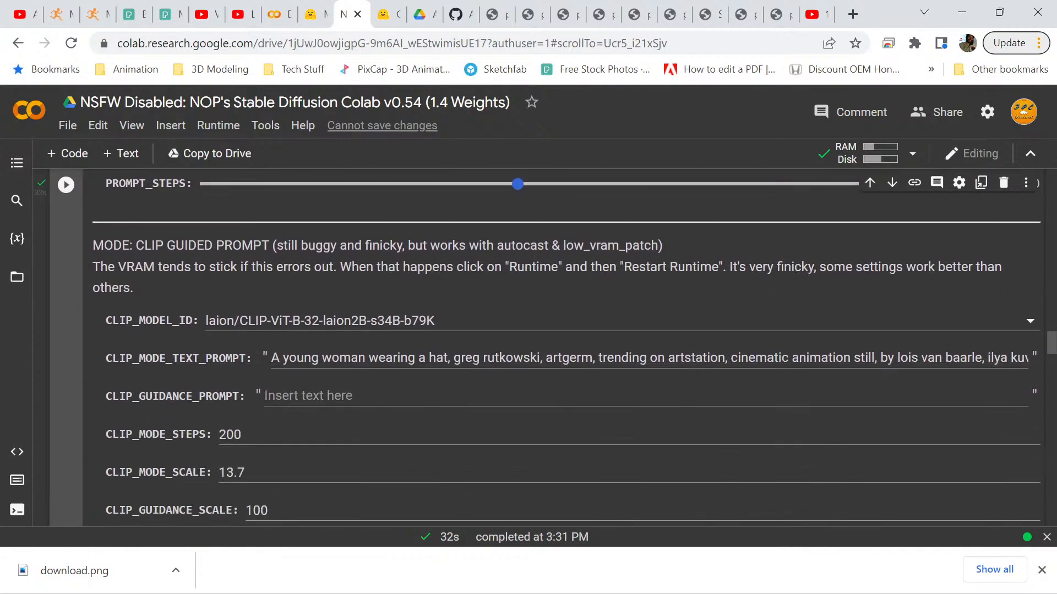
{"action": "scroll", "coordinate": [550, 346], "scroll_direction": "down", "scroll_amount": 2}
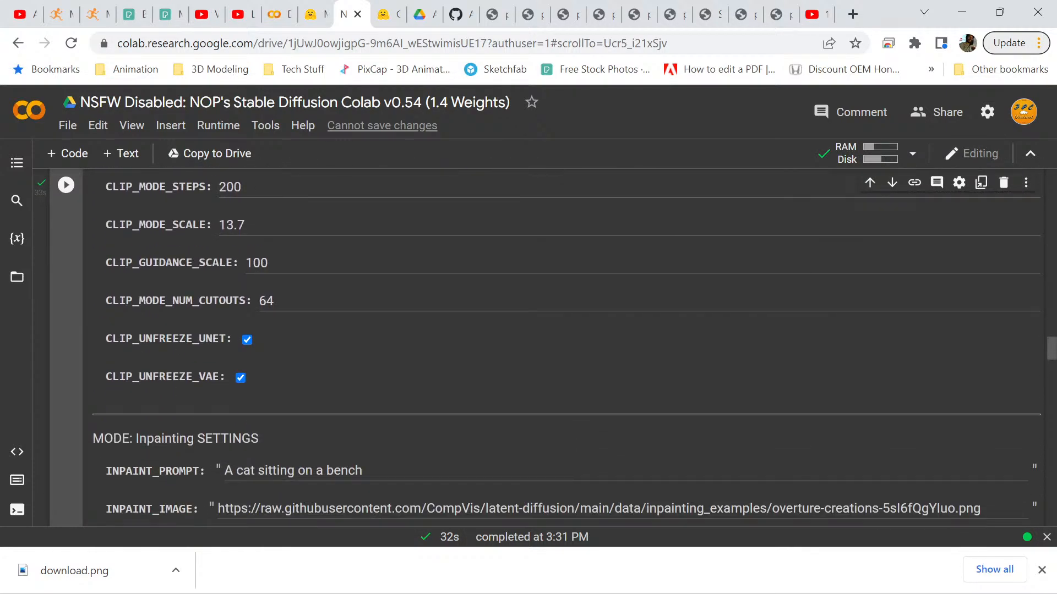
{"action": "scroll", "coordinate": [550, 347], "scroll_direction": "down", "scroll_amount": 2}
{"action": "scroll", "coordinate": [550, 347], "scroll_direction": "down", "scroll_amount": 17}
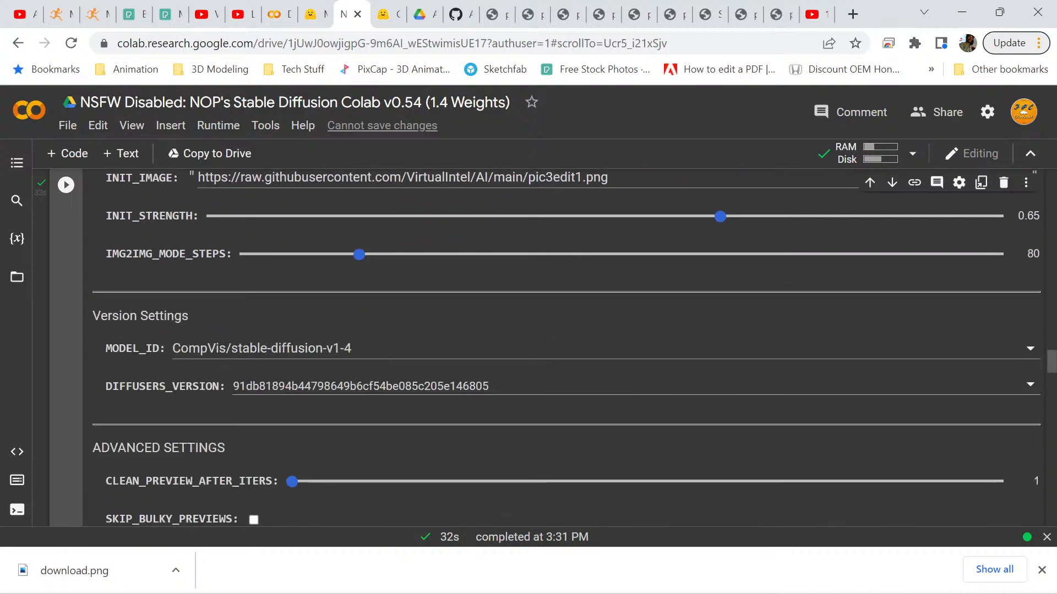
{"action": "scroll", "coordinate": [551, 347], "scroll_direction": "down", "scroll_amount": 8}
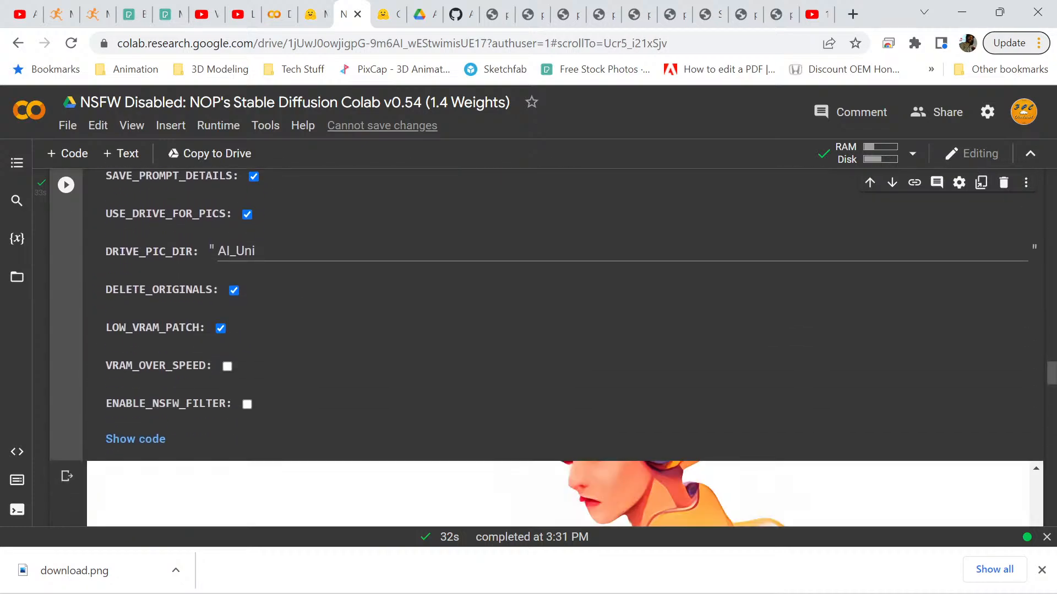
{"action": "scroll", "coordinate": [551, 347], "scroll_direction": "up", "scroll_amount": 8}
{"action": "scroll", "coordinate": [550, 346], "scroll_direction": "down", "scroll_amount": 20}
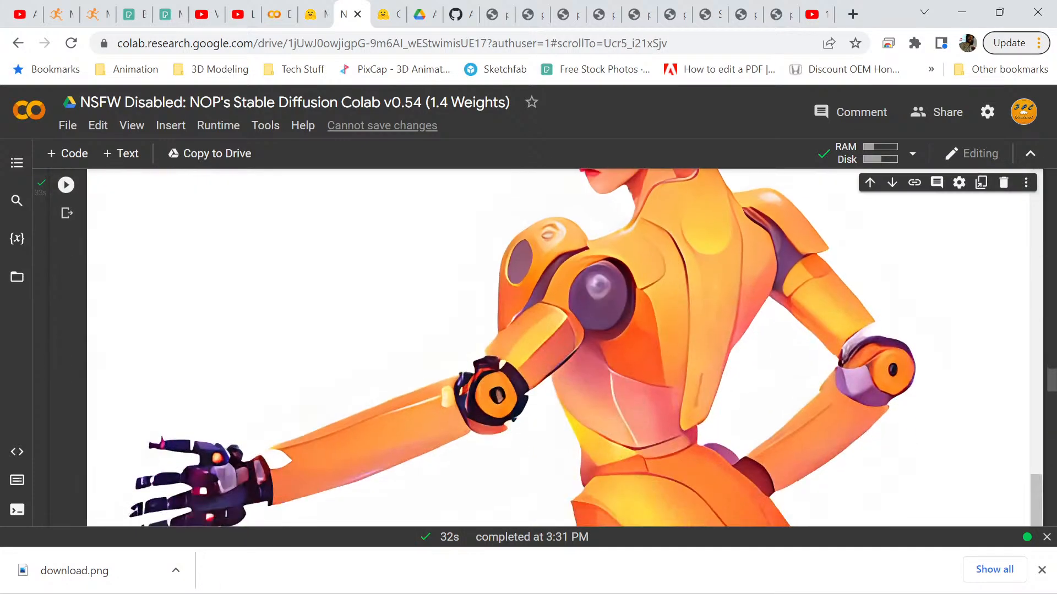
Set IMG2IMG_MODE_STEPS to 60, rerun the generation cell and view the new robot image in the output.
{"action": "scroll", "coordinate": [550, 346], "scroll_direction": "up", "scroll_amount": 20}
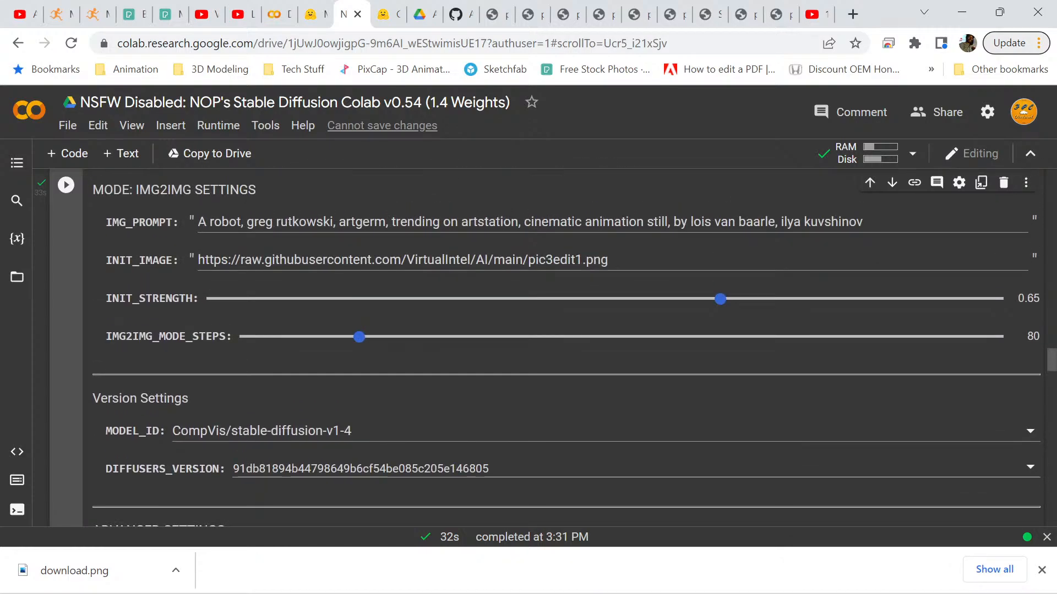
{"action": "left_click_drag", "start_coordinate": [359, 336], "coordinate": [328, 337]}
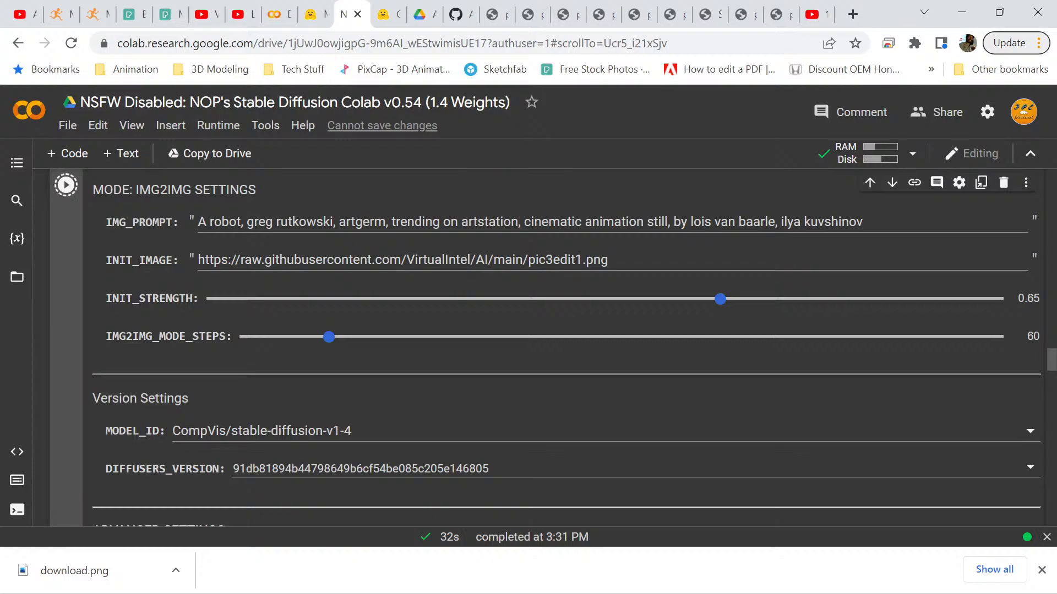
{"action": "scroll", "coordinate": [544, 348], "scroll_direction": "down", "scroll_amount": 12}
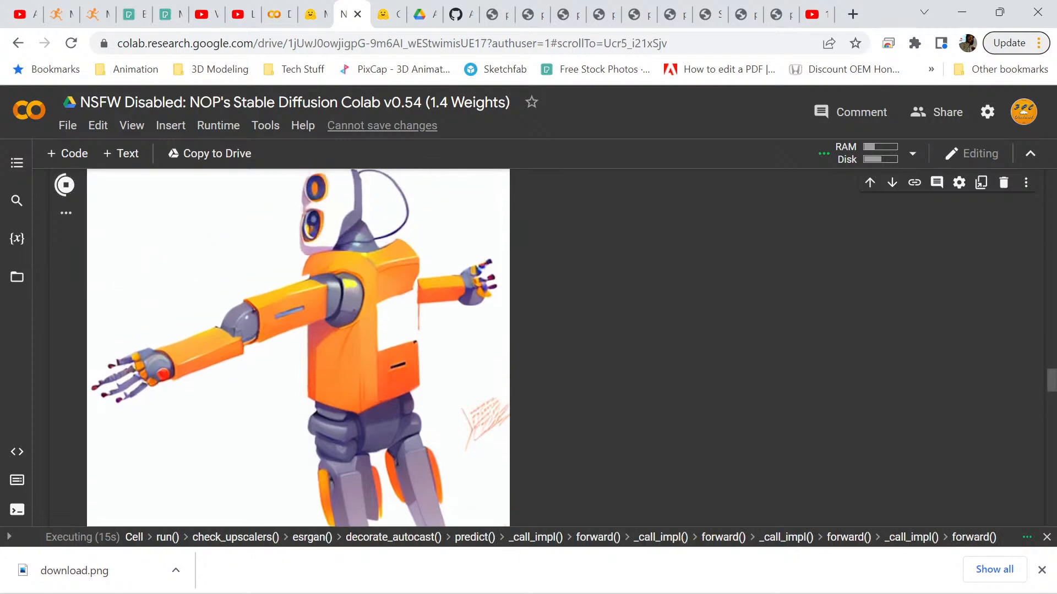
{"action": "scroll", "coordinate": [298, 348], "scroll_direction": "down", "scroll_amount": 1}
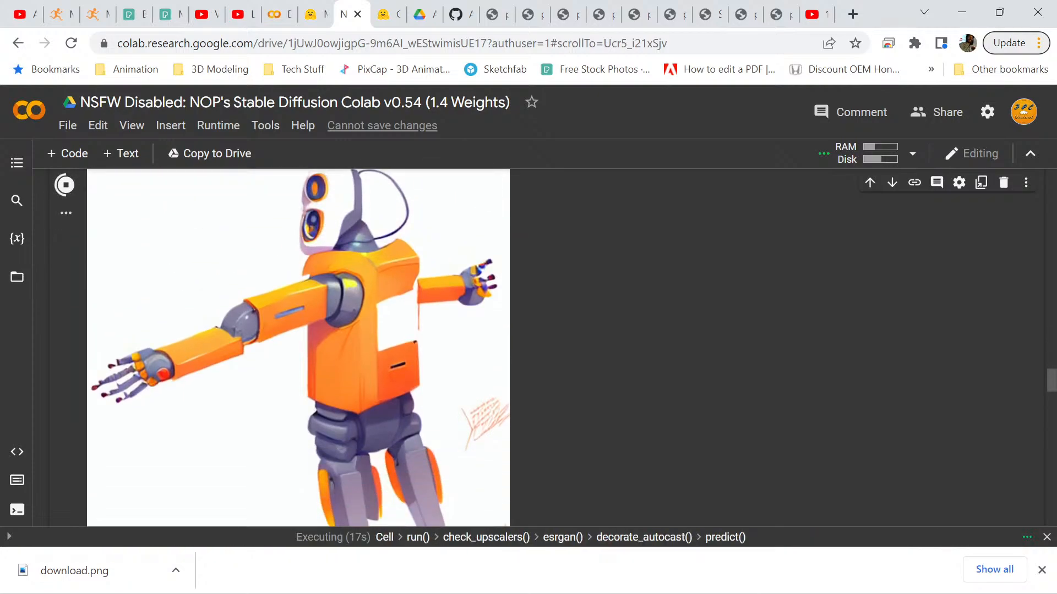
View the pic3edit1.png source image hosted on GitHub and switch to the pic3edit1 picture in Paint.
{"action": "scroll", "coordinate": [299, 348], "scroll_direction": "up", "scroll_amount": 10}
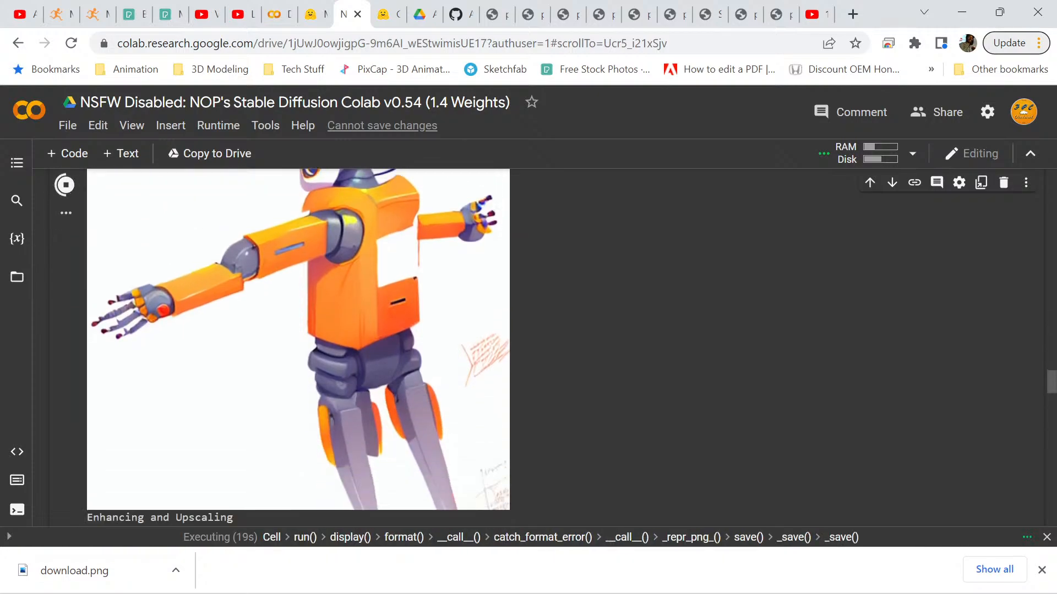
{"action": "scroll", "coordinate": [567, 348], "scroll_direction": "up", "scroll_amount": 20}
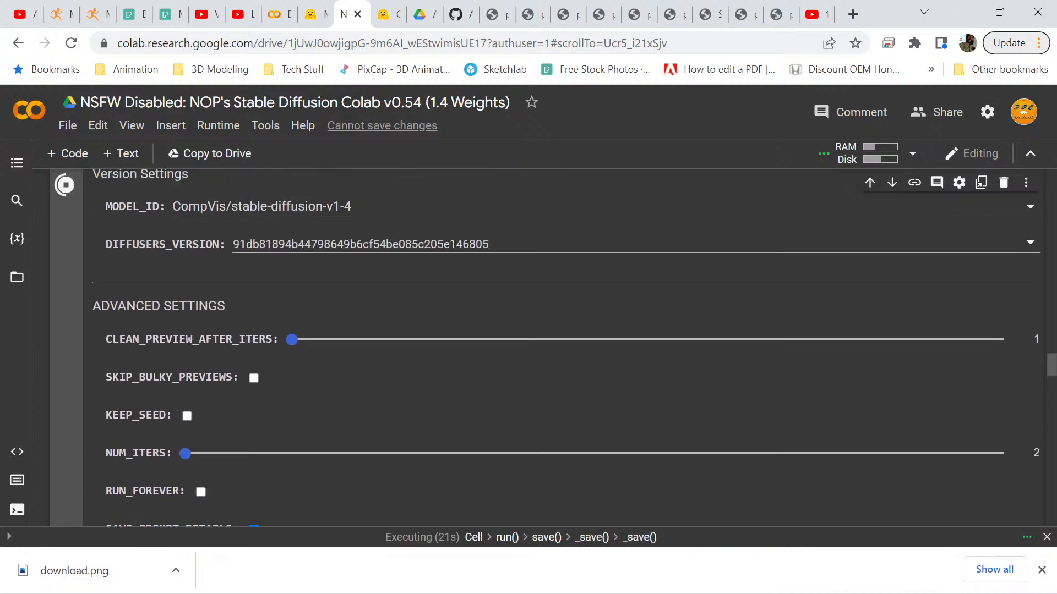
{"action": "scroll", "coordinate": [567, 348], "scroll_direction": "up", "scroll_amount": 5}
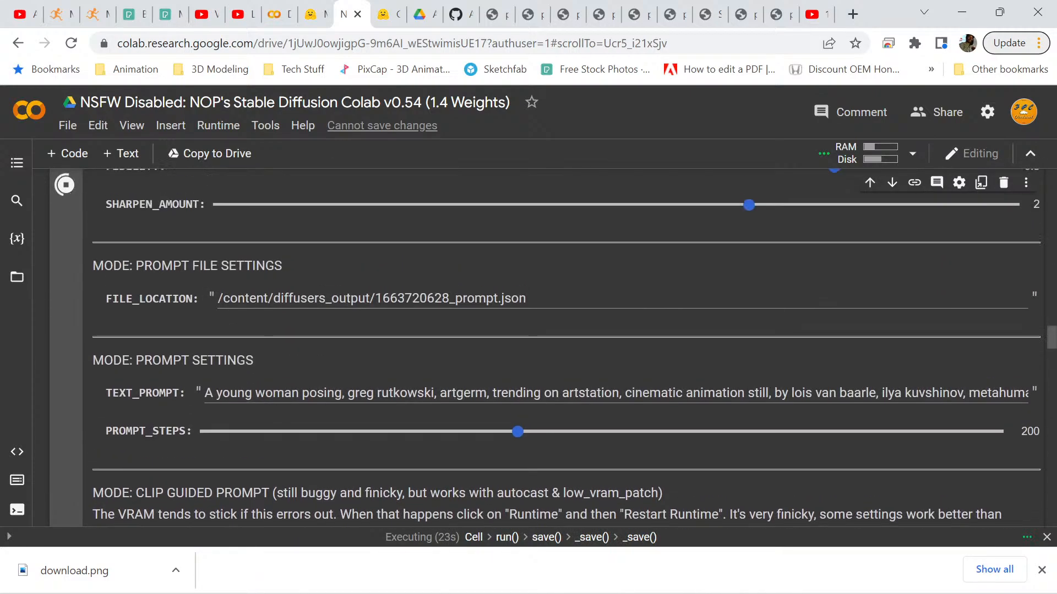
{"action": "scroll", "coordinate": [566, 349], "scroll_direction": "down", "scroll_amount": 8}
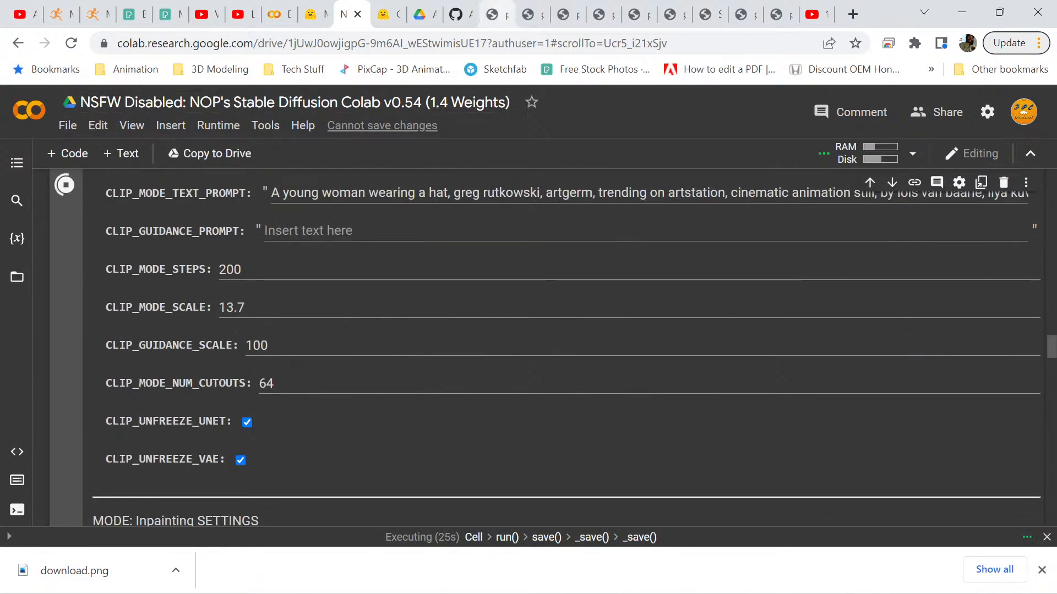
{"action": "left_click", "coordinate": [533, 14]}
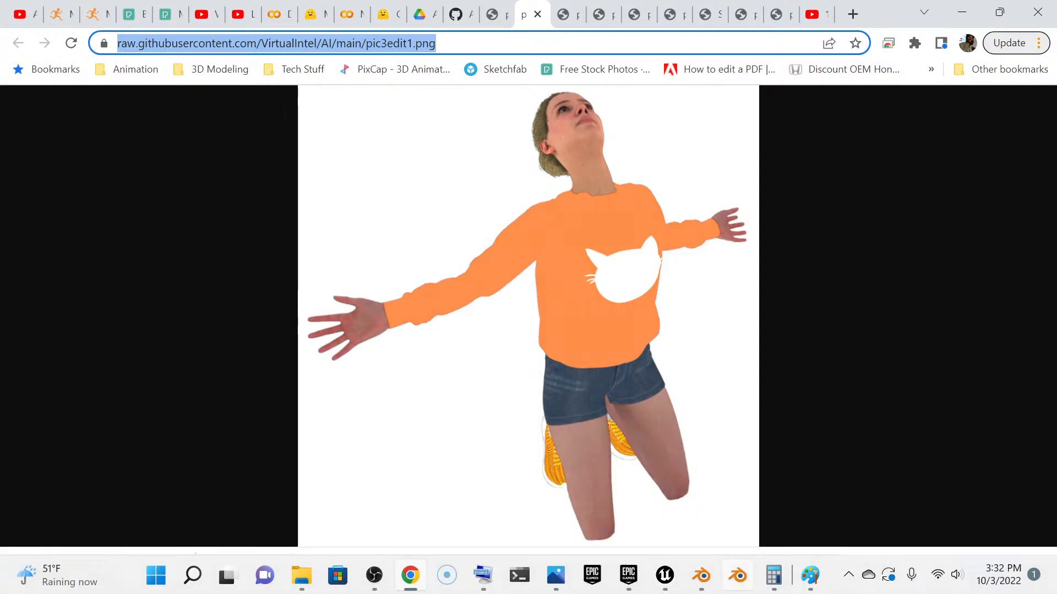
{"action": "left_click", "coordinate": [809, 575]}
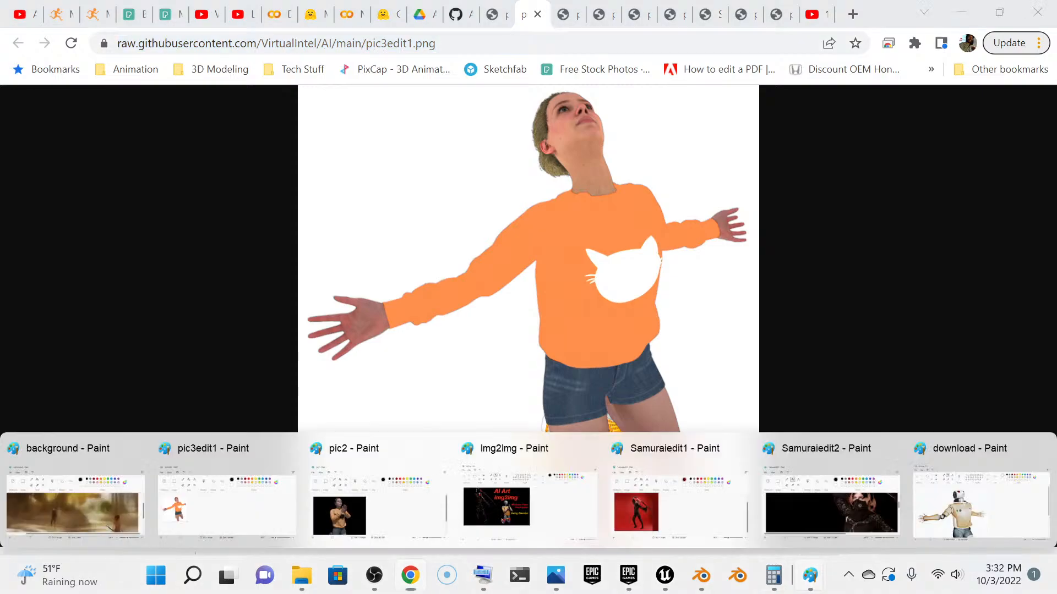
{"action": "left_click", "coordinate": [226, 501]}
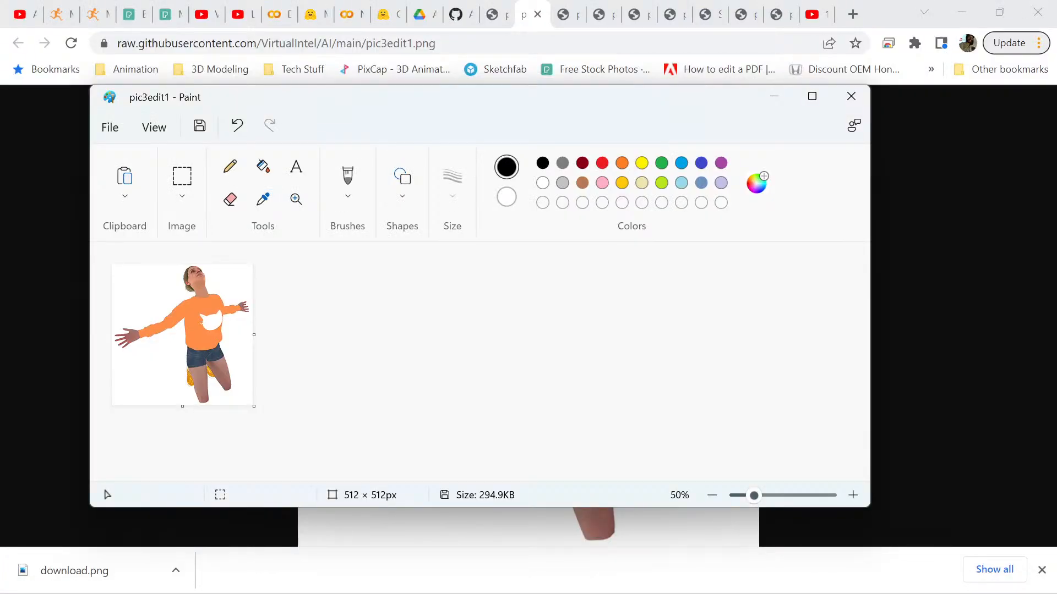
Enlarge the canvas to 552 × 552 px and move the woman's figure slightly inward, away from the image borders.
{"action": "left_click_drag", "start_coordinate": [253, 407], "coordinate": [264, 415]}
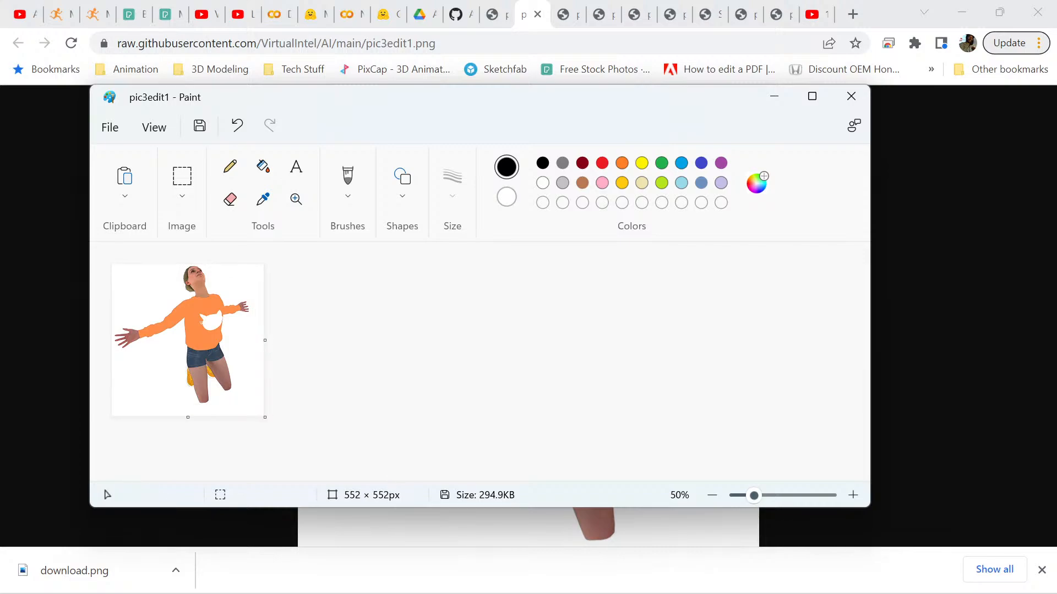
{"action": "left_click_drag", "start_coordinate": [254, 412], "coordinate": [111, 263]}
{"action": "left_click_drag", "start_coordinate": [171, 302], "coordinate": [178, 306]}
{"action": "left_click", "coordinate": [313, 314]}
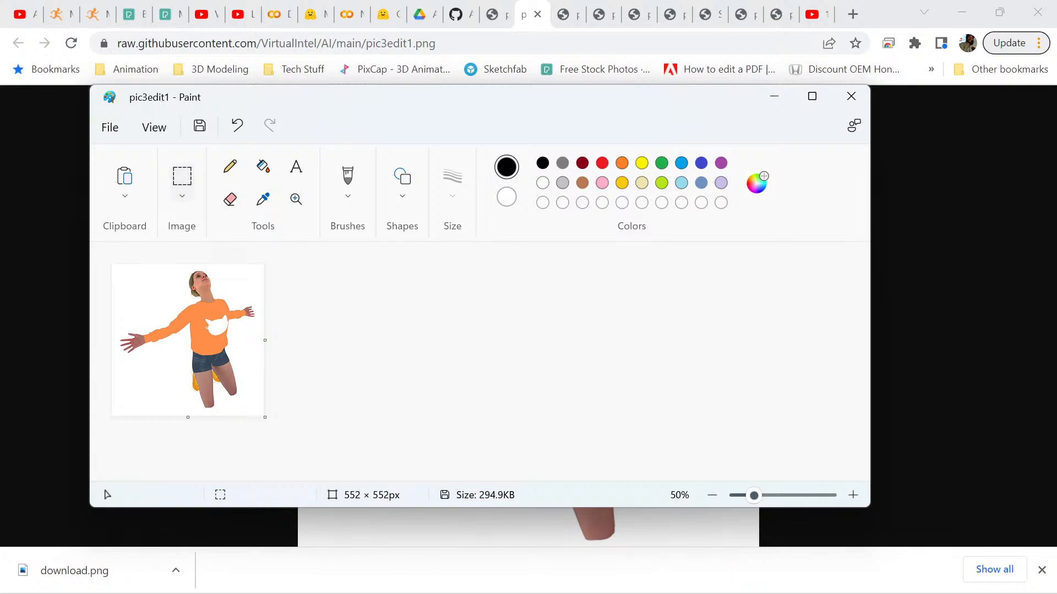
Resize the whole picture by pixels to 512 × 512 with the aspect ratio kept.
{"action": "left_click", "coordinate": [182, 179]}
{"action": "left_click", "coordinate": [177, 256]}
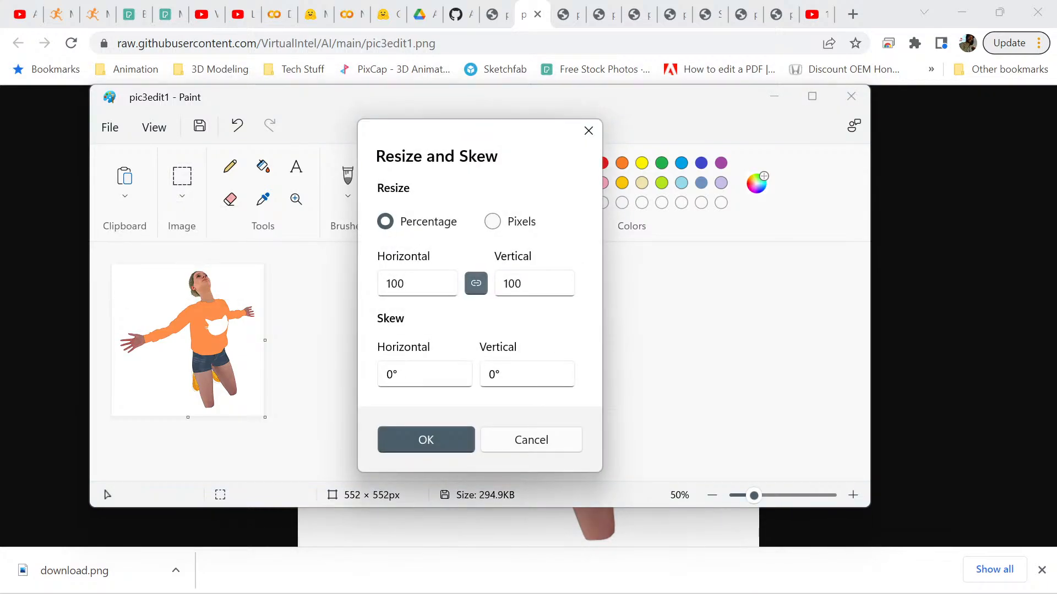
{"action": "left_click", "coordinate": [493, 221]}
{"action": "left_click", "coordinate": [504, 284]}
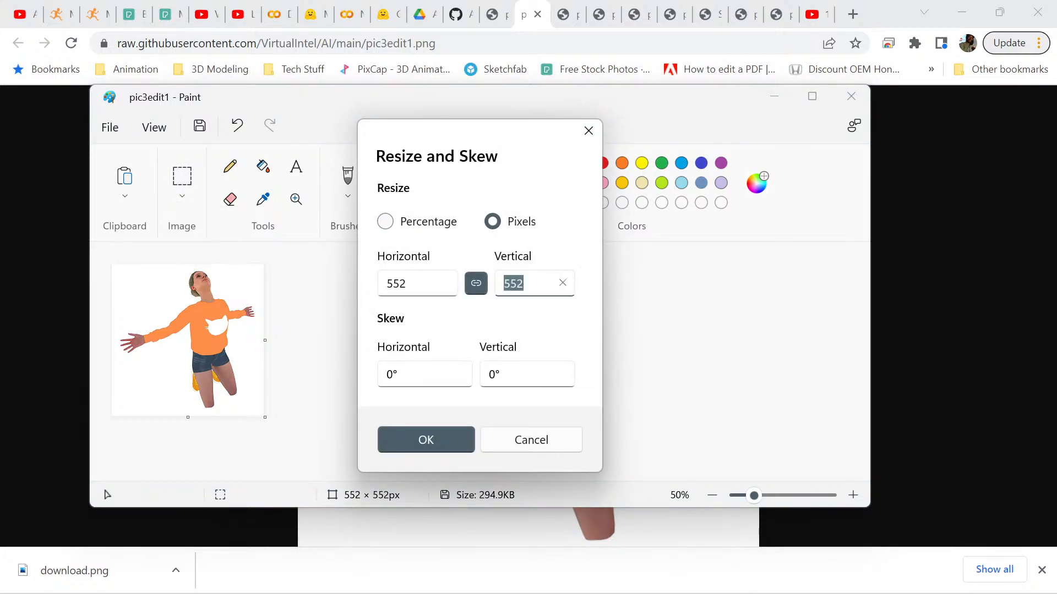
{"action": "left_click_drag", "start_coordinate": [503, 283], "coordinate": [526, 284]}
{"action": "type", "text": "512"}
{"action": "key", "text": "Return"}
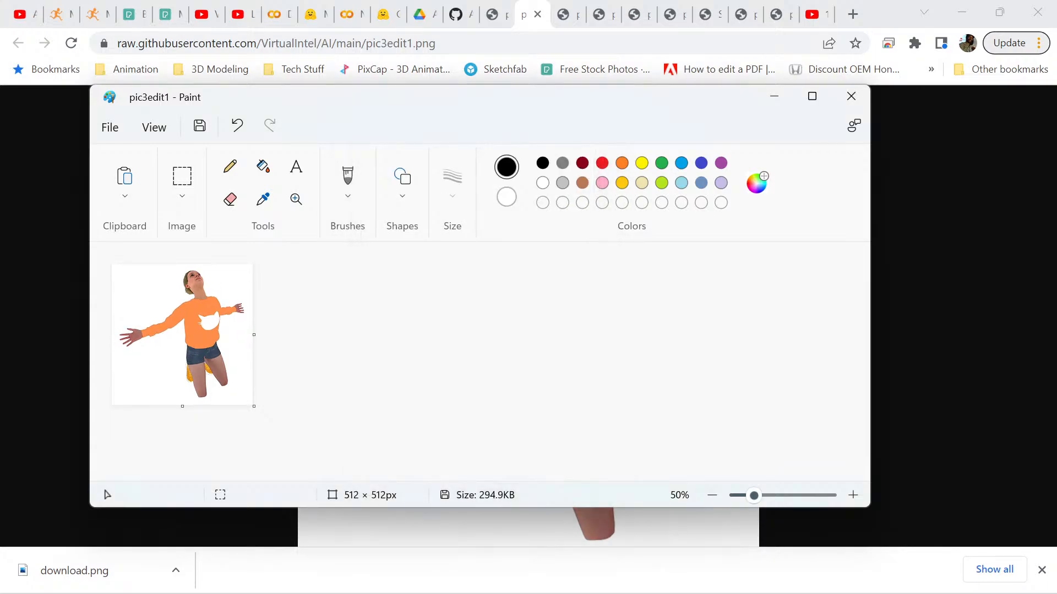
Save the resized picture as a new PNG named pic3edit4 in the Edits folder.
{"action": "left_click", "coordinate": [109, 127]}
{"action": "mouse_move", "coordinate": [165, 265]}
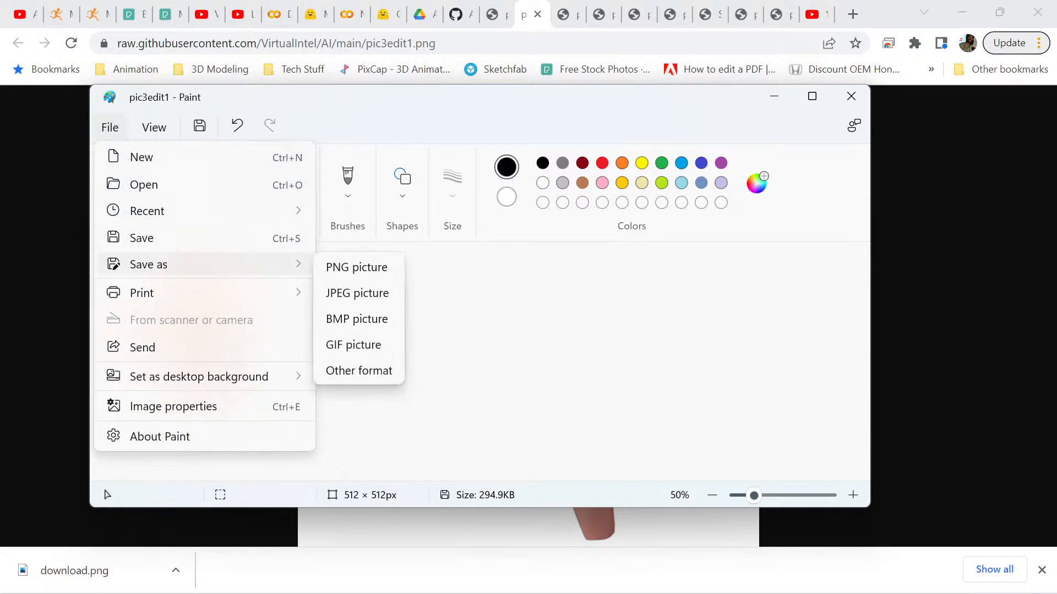
{"action": "left_click", "coordinate": [358, 266]}
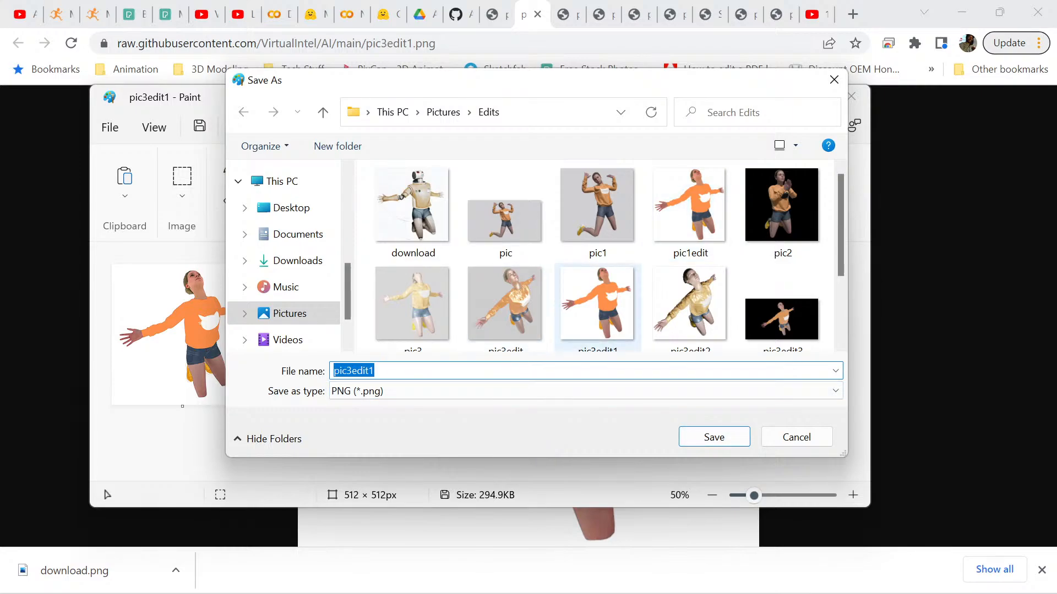
{"action": "left_click", "coordinate": [598, 311]}
{"action": "left_click", "coordinate": [429, 371]}
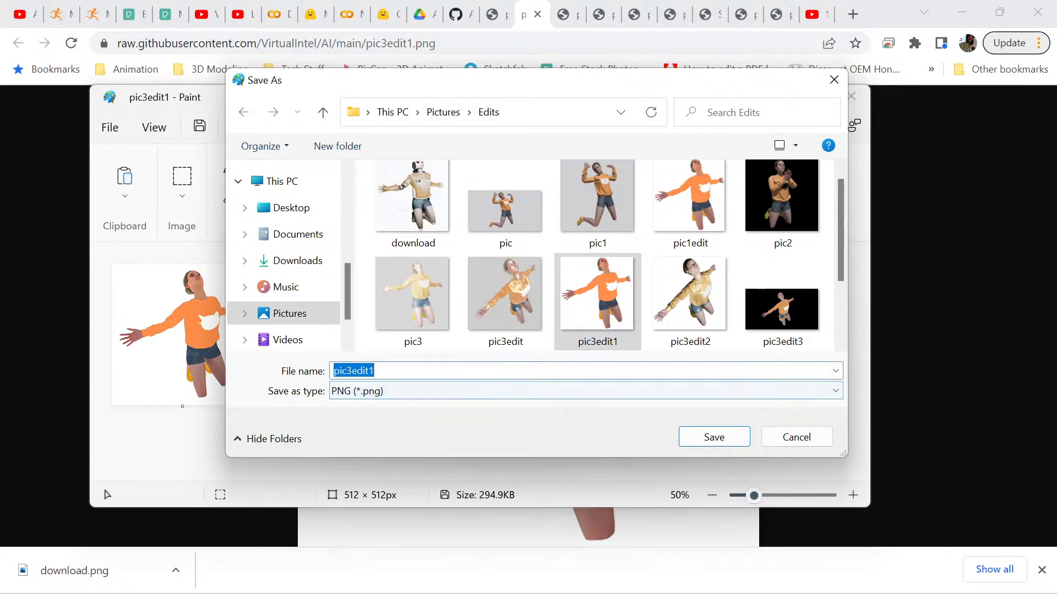
{"action": "left_click", "coordinate": [430, 371]}
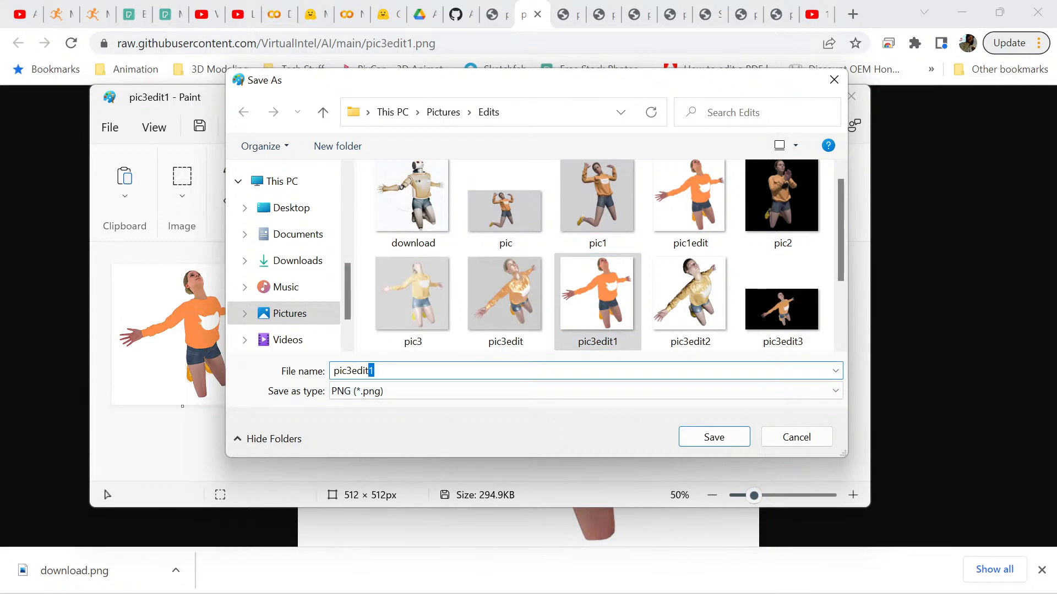
{"action": "type", "text": "4"}
{"action": "key", "text": "Escape"}
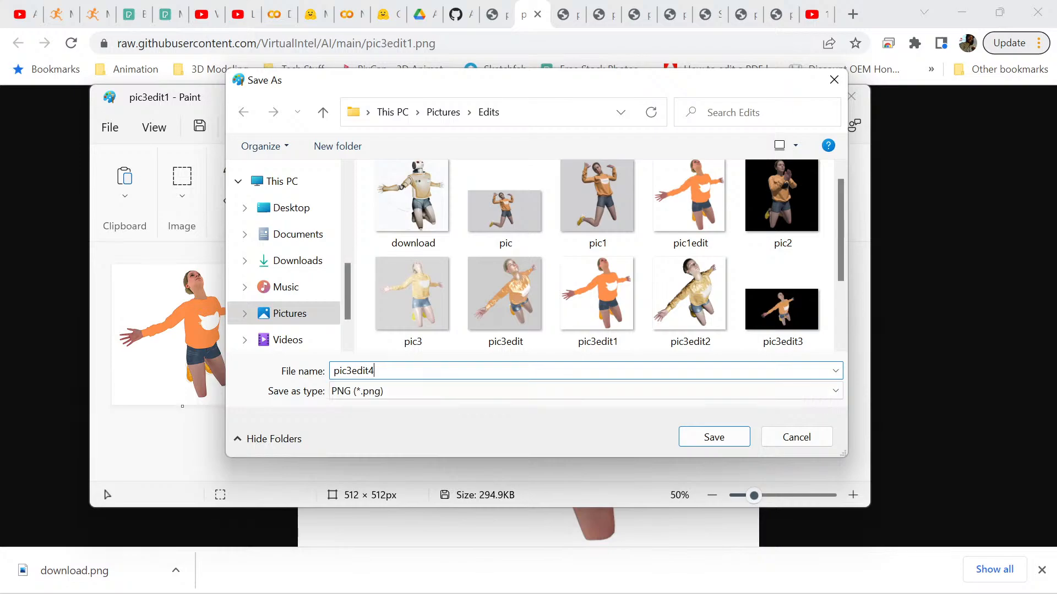
{"action": "scroll", "coordinate": [598, 297], "scroll_direction": "down", "scroll_amount": 2}
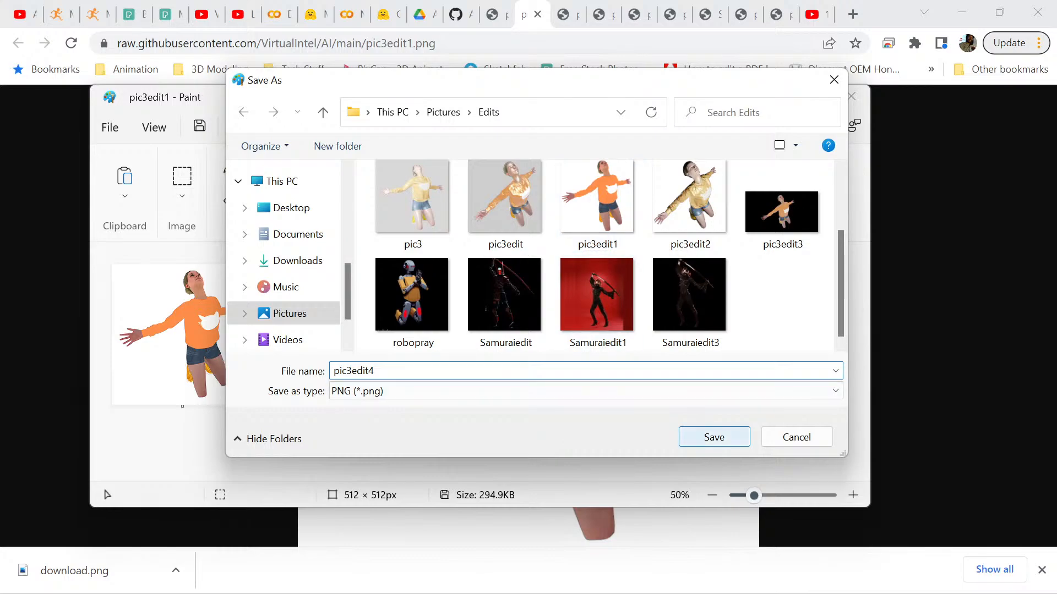
{"action": "left_click", "coordinate": [714, 437]}
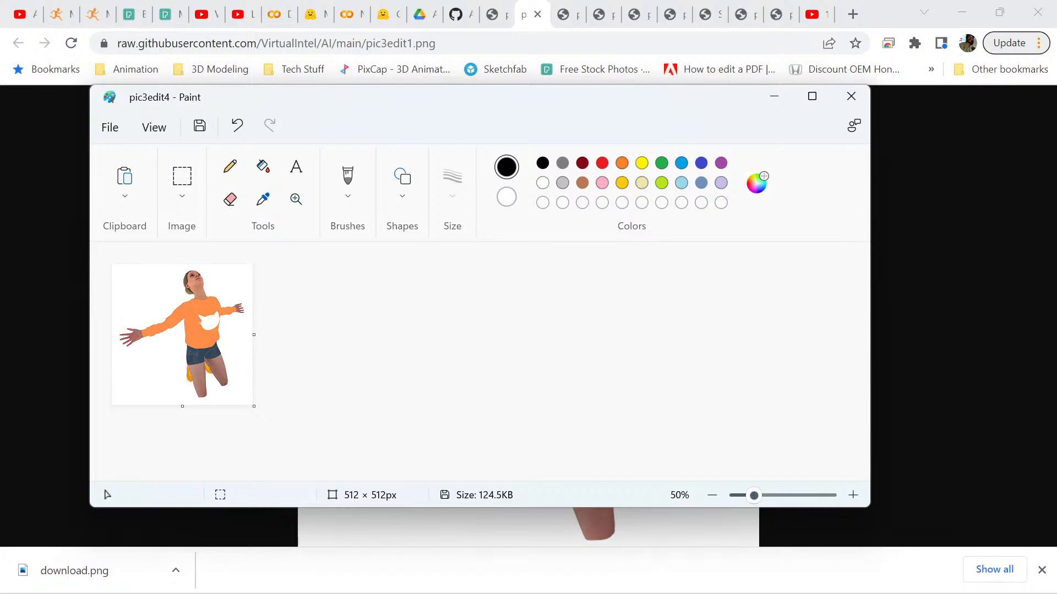
Minimize Paint, switch to GitHub in the browser and go back from pic3.png to the AI repository's file list.
{"action": "left_click", "coordinate": [775, 97]}
{"action": "left_click", "coordinate": [460, 14]}
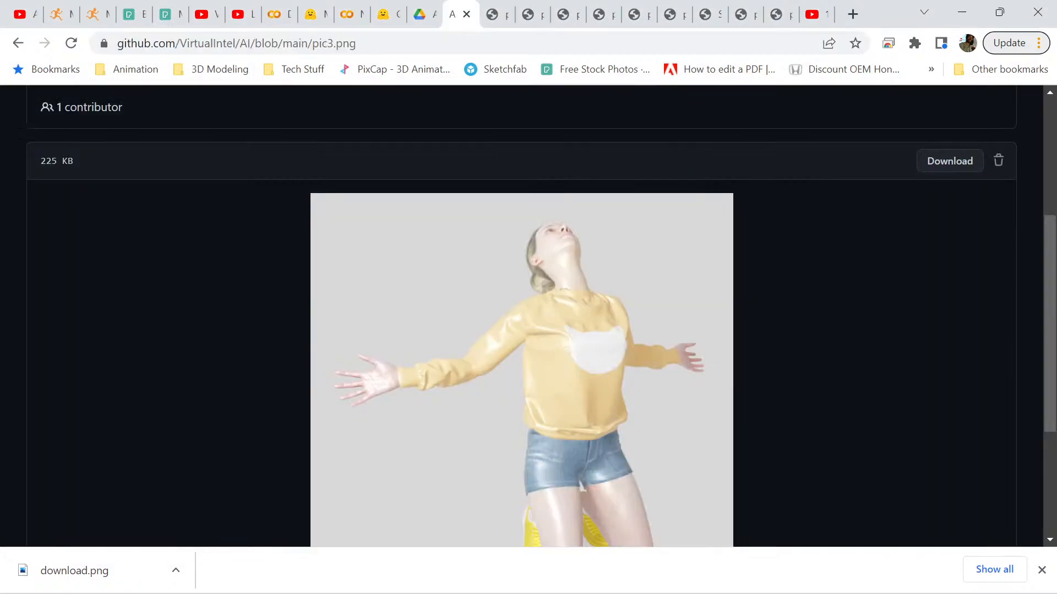
{"action": "scroll", "coordinate": [522, 316], "scroll_direction": "up", "scroll_amount": 5}
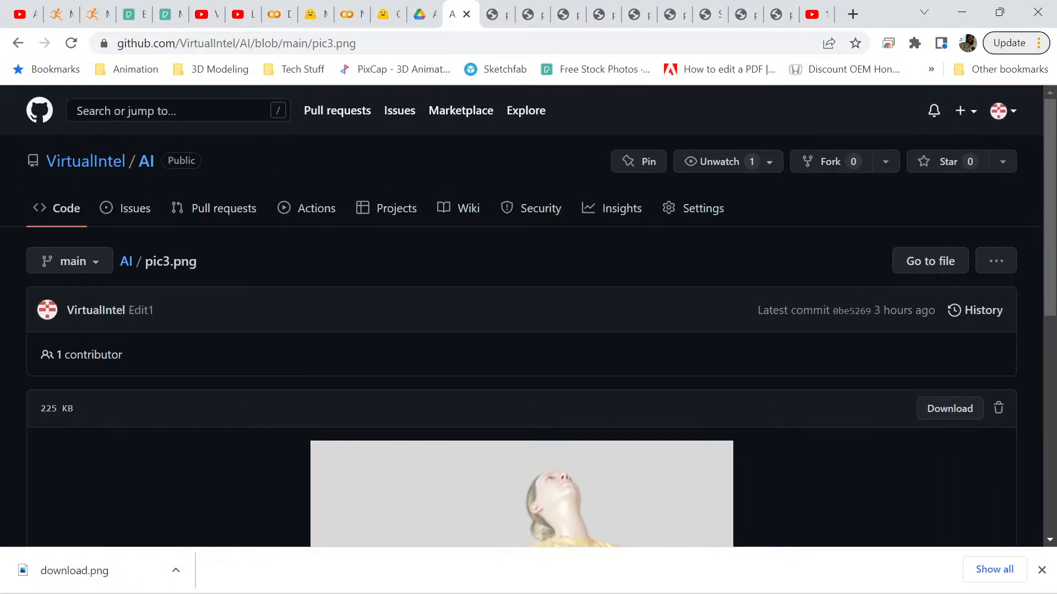
{"action": "left_click", "coordinate": [18, 43]}
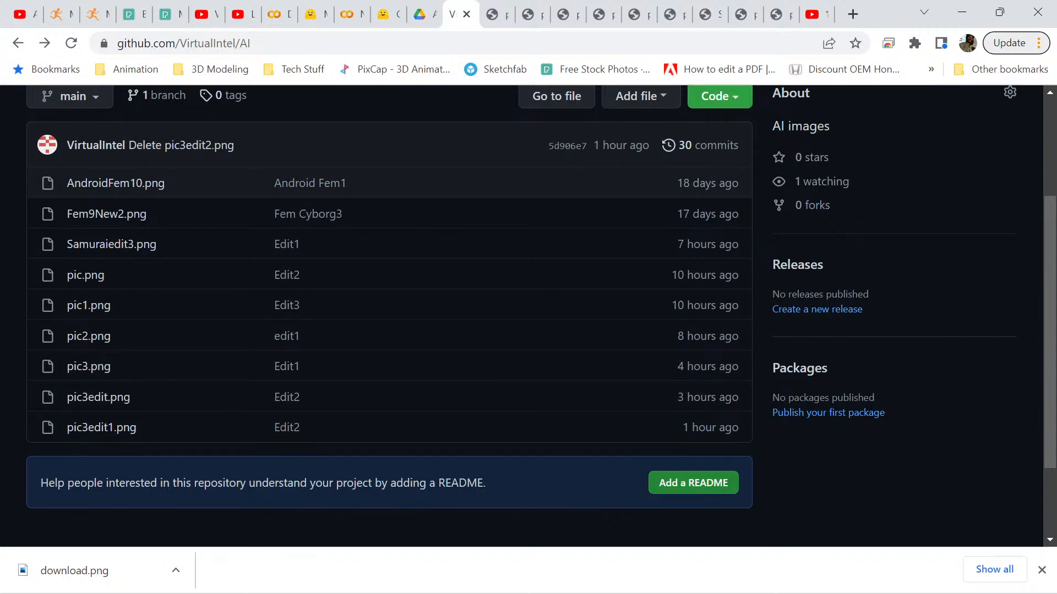
Add pic3edit4.png from the Edits folder as a file upload to the AI repository.
{"action": "scroll", "coordinate": [639, 264], "scroll_direction": "up", "scroll_amount": 3}
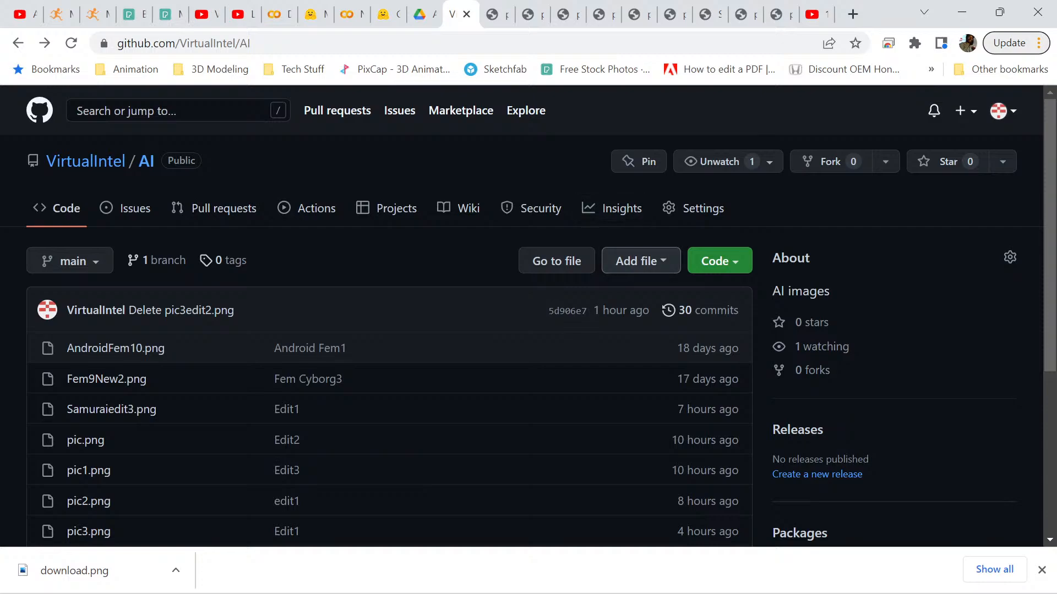
{"action": "left_click", "coordinate": [640, 260]}
{"action": "left_click", "coordinate": [593, 316]}
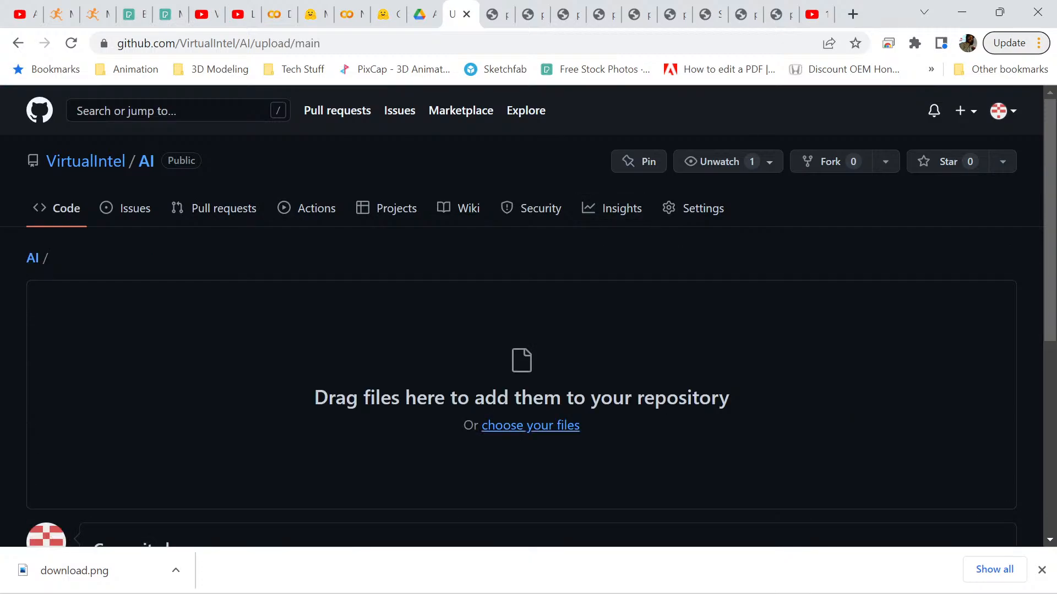
{"action": "left_click", "coordinate": [530, 425]}
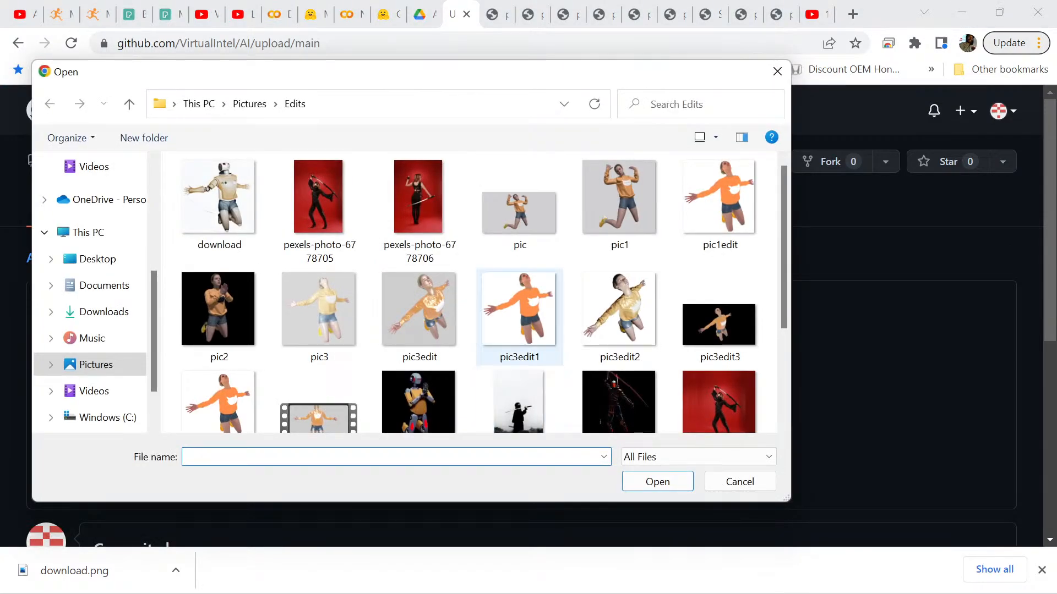
{"action": "scroll", "coordinate": [419, 360], "scroll_direction": "down", "scroll_amount": 1}
{"action": "left_click", "coordinate": [219, 370]}
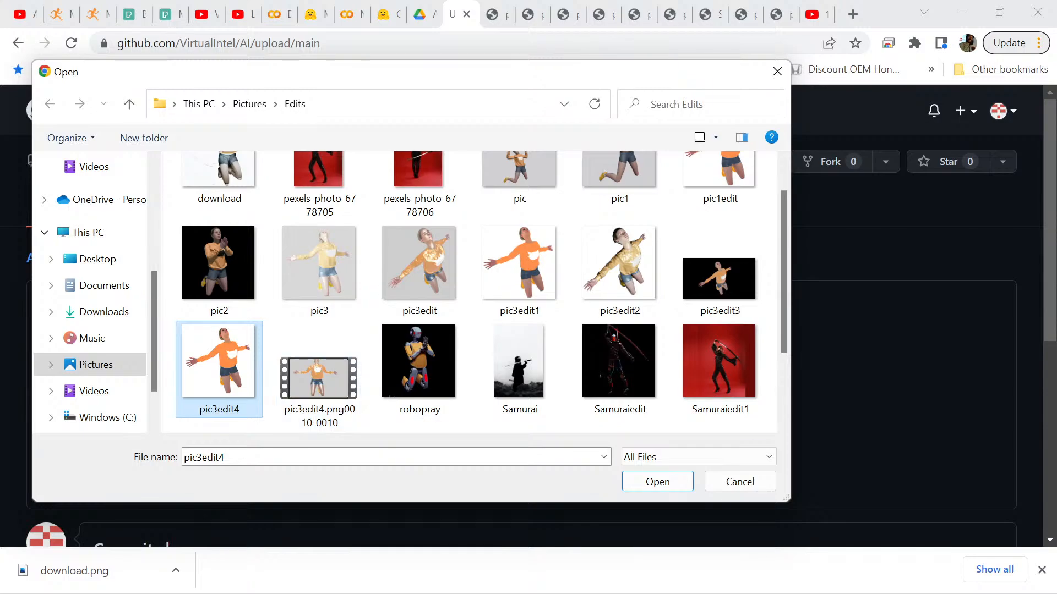
{"action": "left_click", "coordinate": [657, 481]}
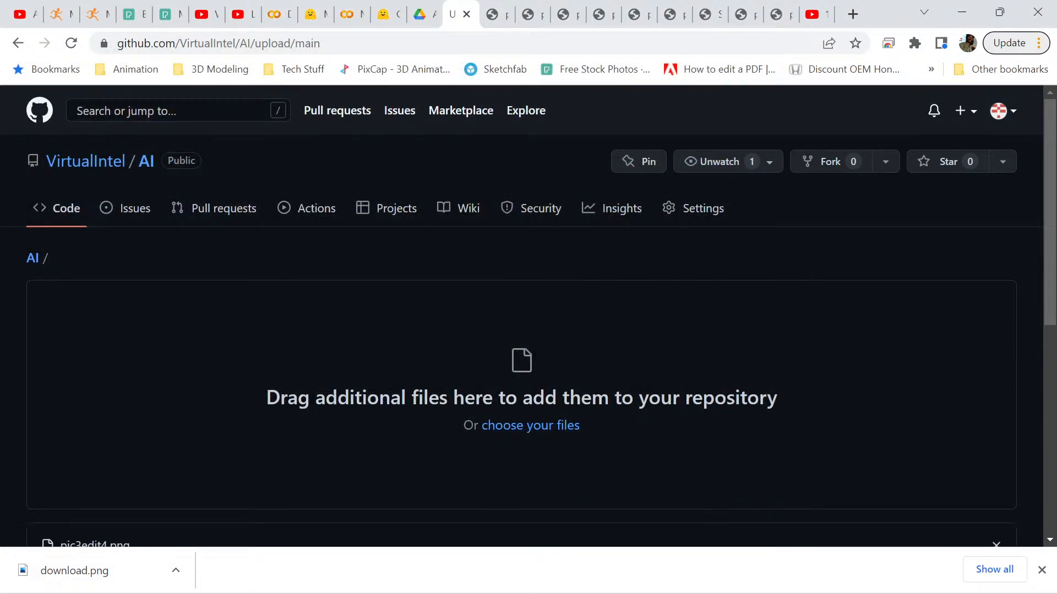
Commit the uploaded picture directly to the main branch with the commit message Edit2.
{"action": "scroll", "coordinate": [529, 316], "scroll_direction": "down", "scroll_amount": 5}
{"action": "left_click", "coordinate": [154, 393]}
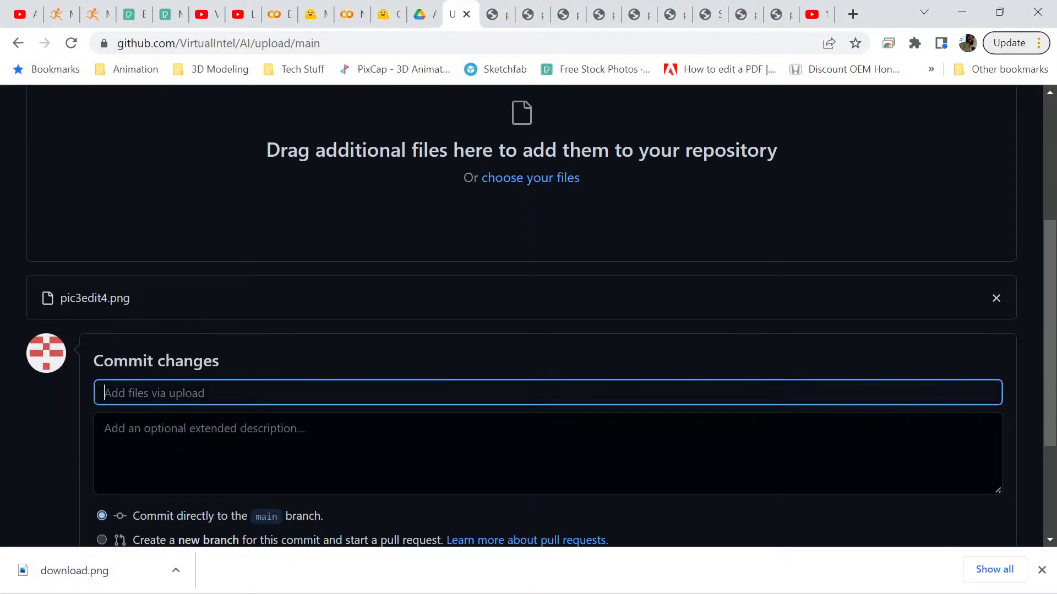
{"action": "type", "text": "Edit2"}
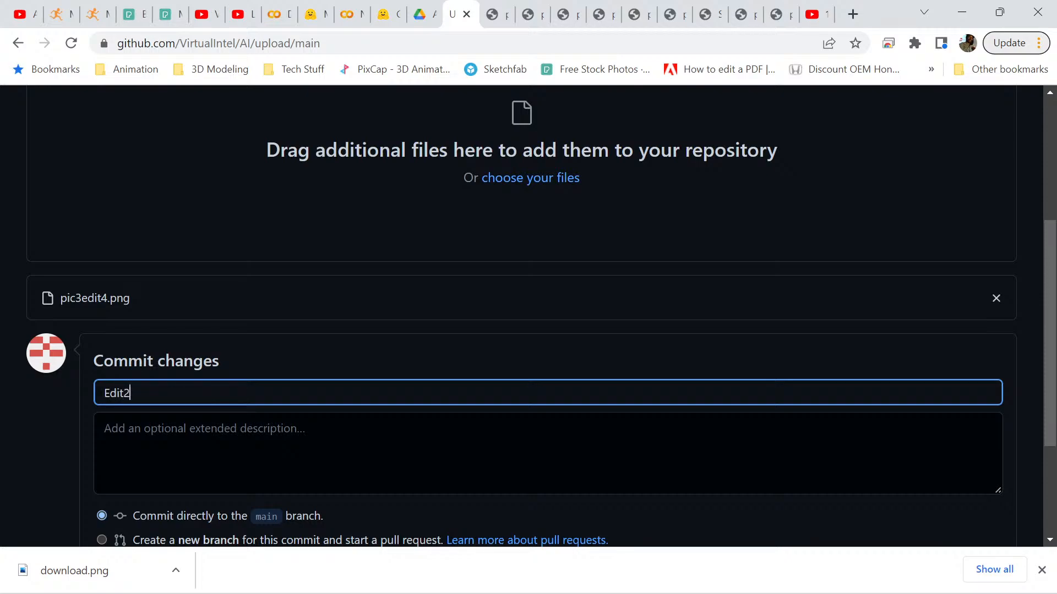
{"action": "scroll", "coordinate": [529, 317], "scroll_direction": "down", "scroll_amount": 3}
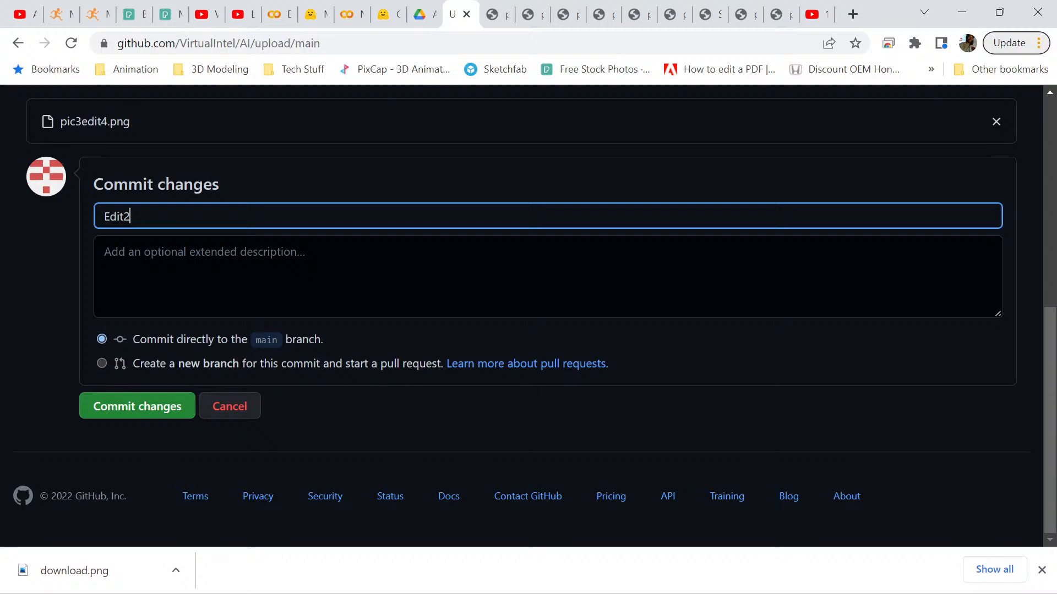
{"action": "left_click", "coordinate": [137, 406]}
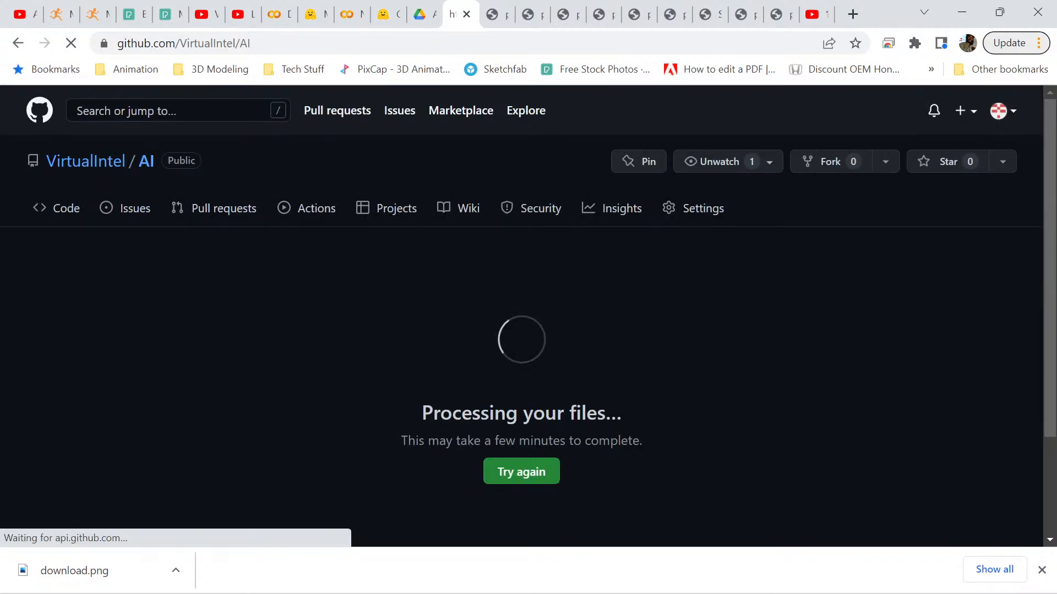
Open pic3edit4.png from the repository's file list and display its raw image in a separate browser tab.
{"action": "scroll", "coordinate": [522, 316], "scroll_direction": "down", "scroll_amount": 2}
{"action": "scroll", "coordinate": [521, 317], "scroll_direction": "up", "scroll_amount": 1}
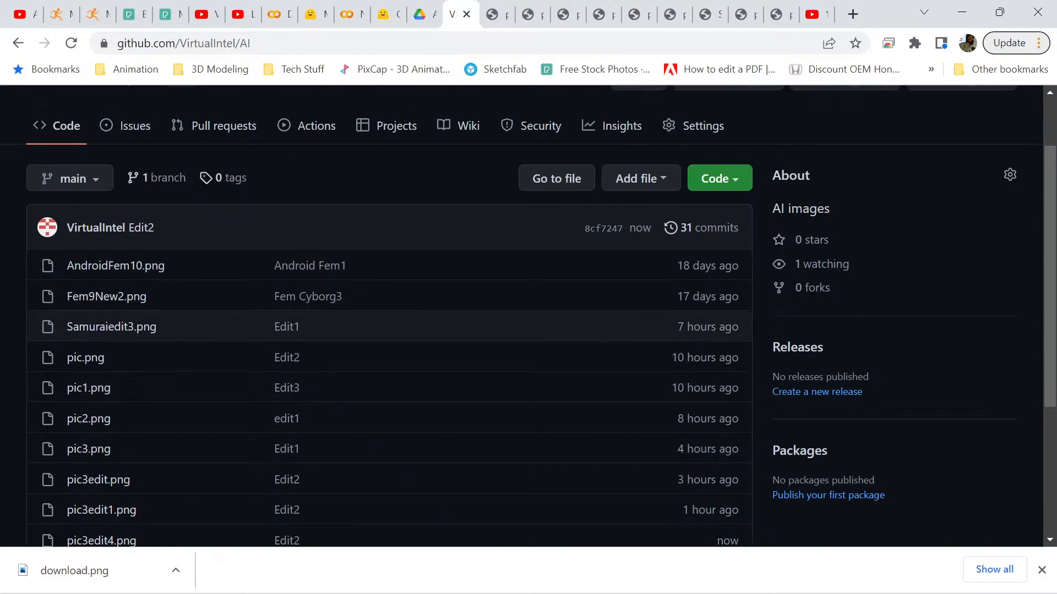
{"action": "scroll", "coordinate": [101, 317], "scroll_direction": "down", "scroll_amount": 1}
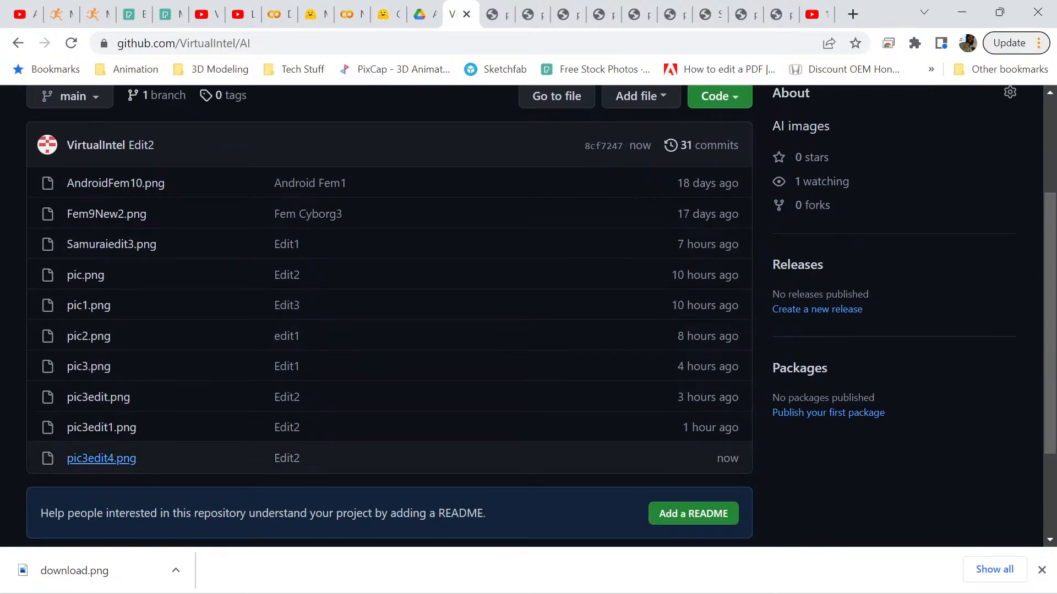
{"action": "left_click", "coordinate": [102, 458]}
{"action": "scroll", "coordinate": [590, 282], "scroll_direction": "down", "scroll_amount": 5}
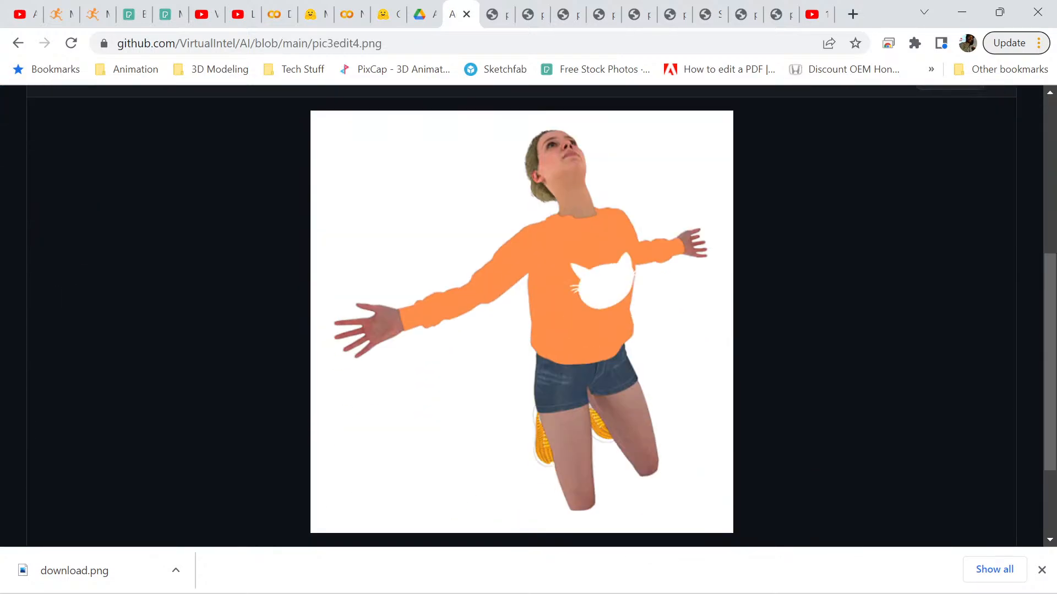
{"action": "right_click", "coordinate": [590, 282]}
{"action": "left_click", "coordinate": [622, 298]}
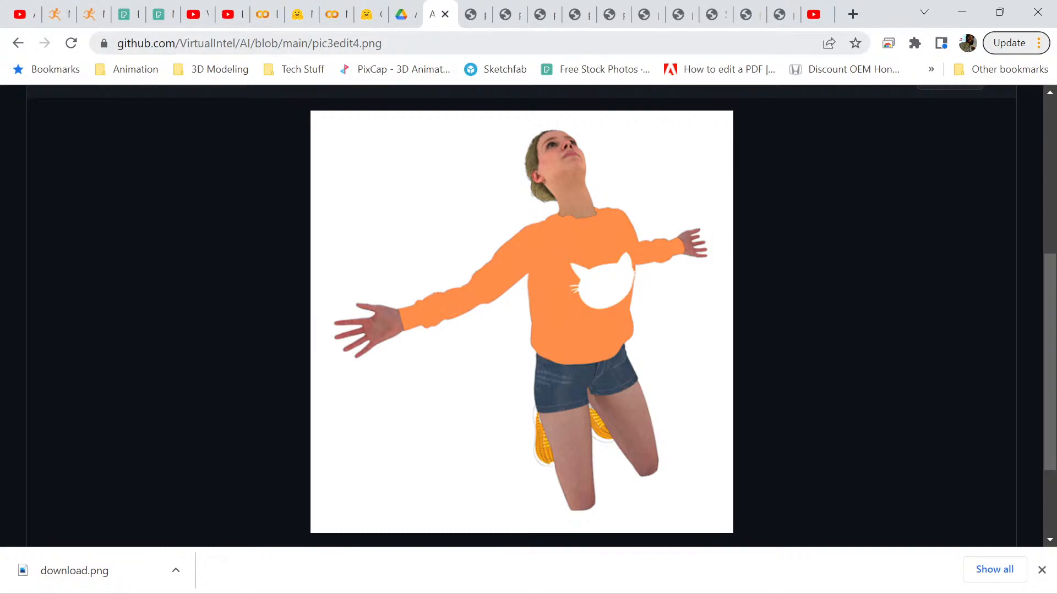
{"action": "key", "text": "ctrl+Tab"}
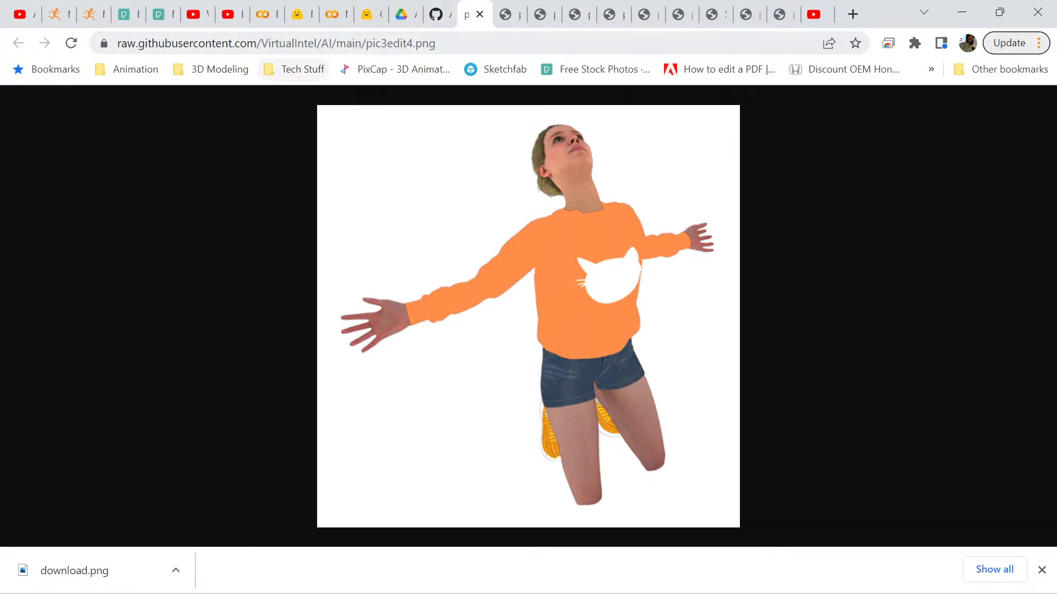
Copy the web address of the raw pic3edit4.png image.
{"action": "key", "text": "ctrl+l"}
{"action": "right_click", "coordinate": [271, 44]}
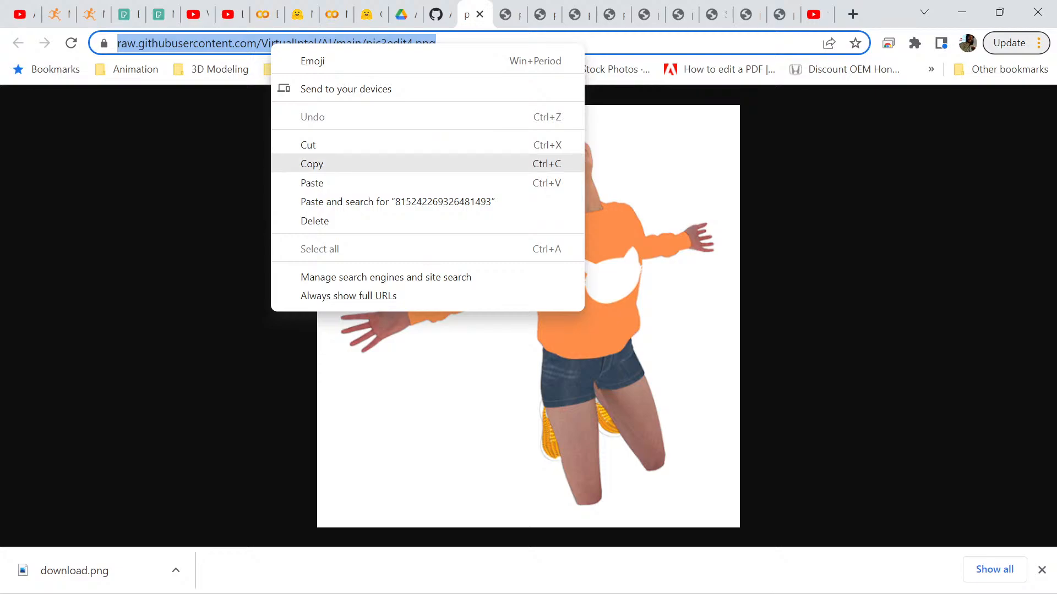
{"action": "left_click", "coordinate": [319, 163]}
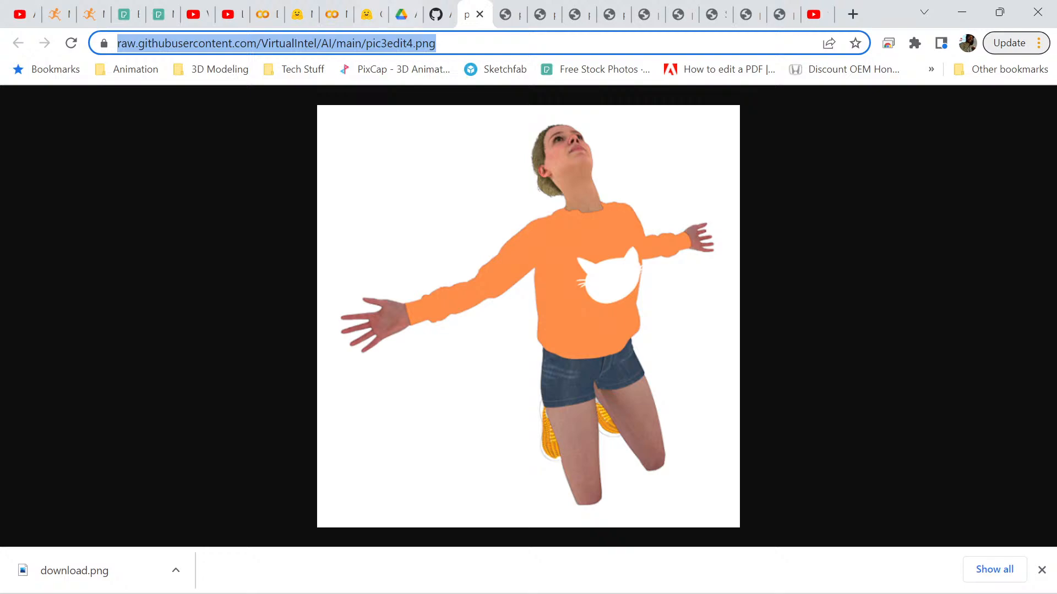
In the Stable Diffusion Colab notebook, replace the IMG2IMG INIT_IMAGE address with the copied pic3edit4.png link.
{"action": "left_click", "coordinate": [333, 14]}
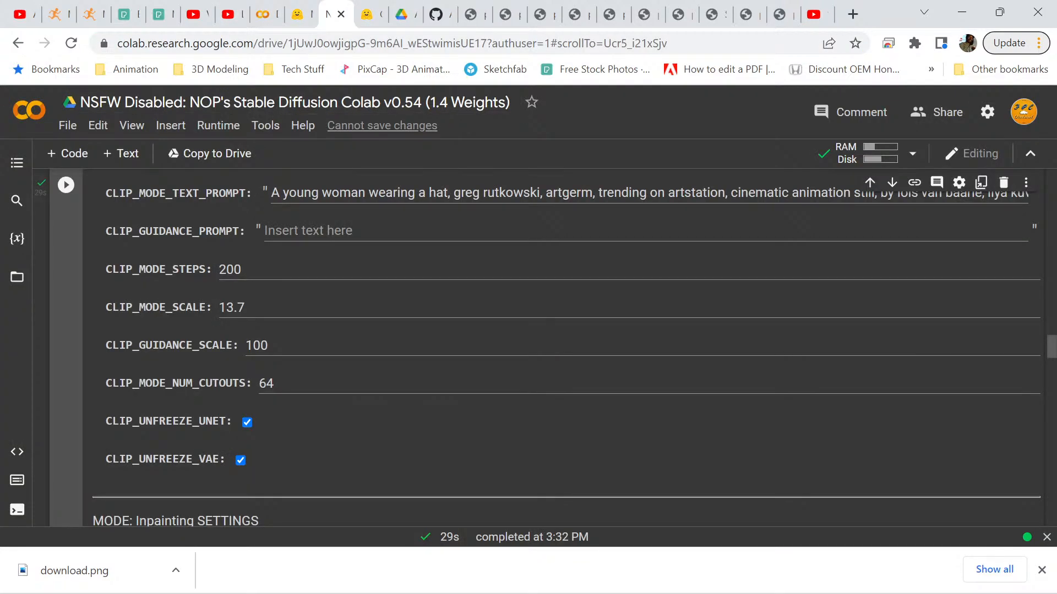
{"action": "scroll", "coordinate": [550, 347], "scroll_direction": "up", "scroll_amount": 10}
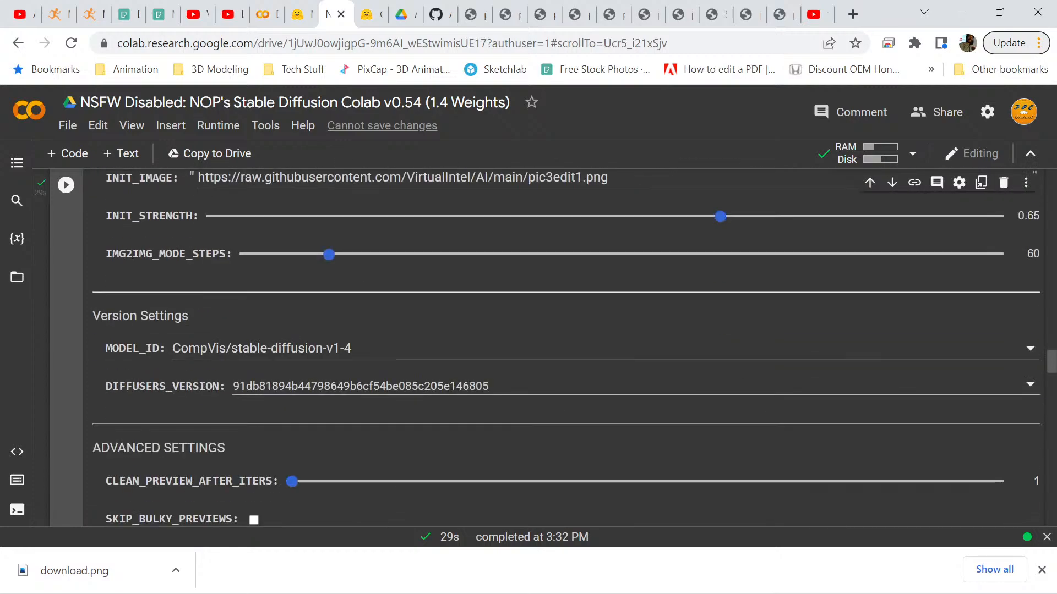
{"action": "scroll", "coordinate": [567, 346], "scroll_direction": "down", "scroll_amount": 7}
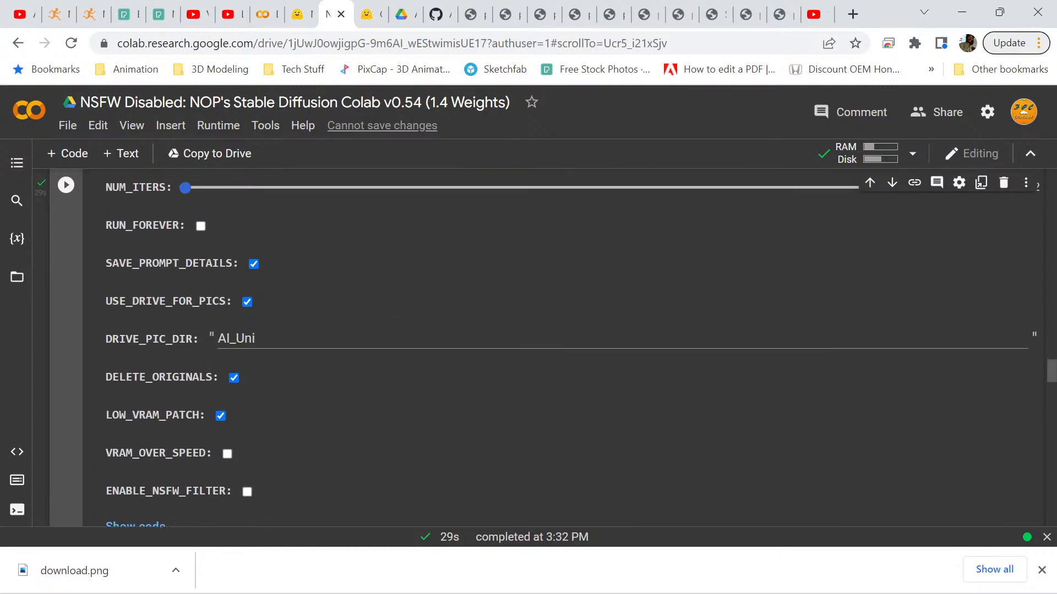
{"action": "scroll", "coordinate": [566, 347], "scroll_direction": "up", "scroll_amount": 7}
{"action": "scroll", "coordinate": [566, 347], "scroll_direction": "up", "scroll_amount": 3}
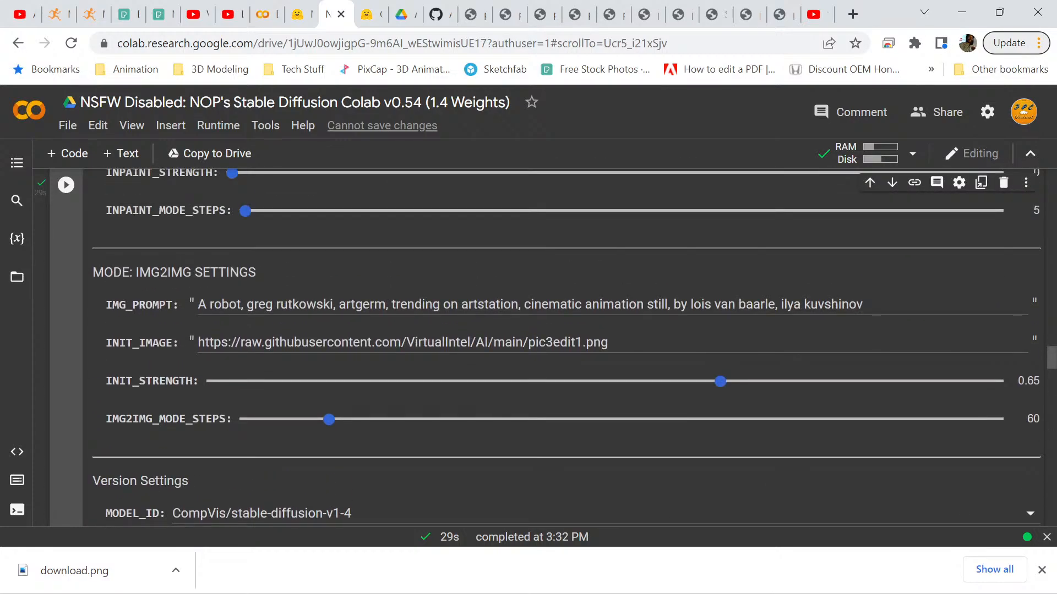
{"action": "triple_click", "coordinate": [318, 342]}
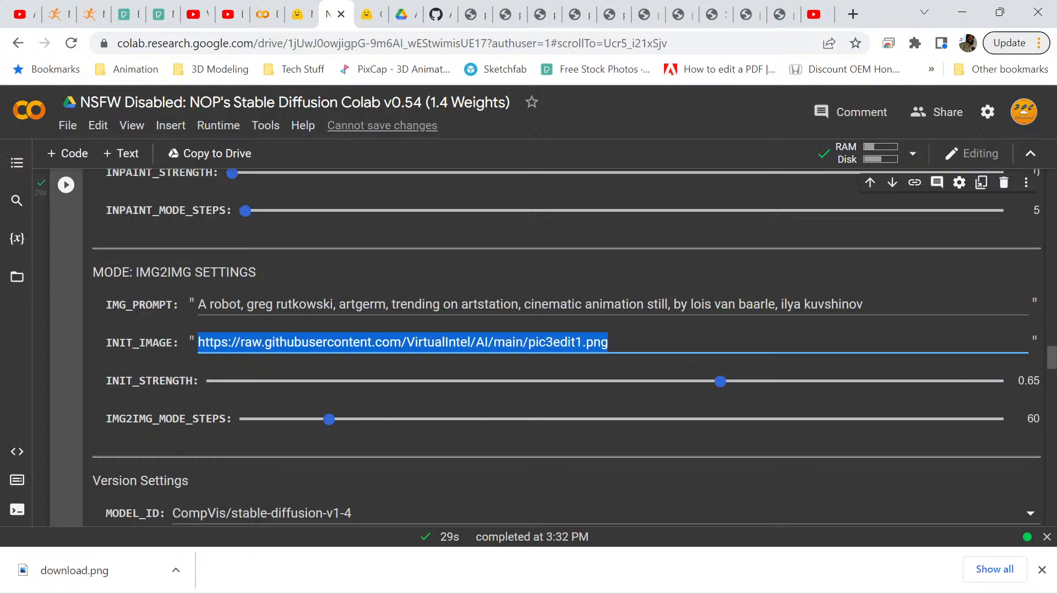
{"action": "right_click", "coordinate": [274, 346]}
{"action": "left_click", "coordinate": [297, 130]}
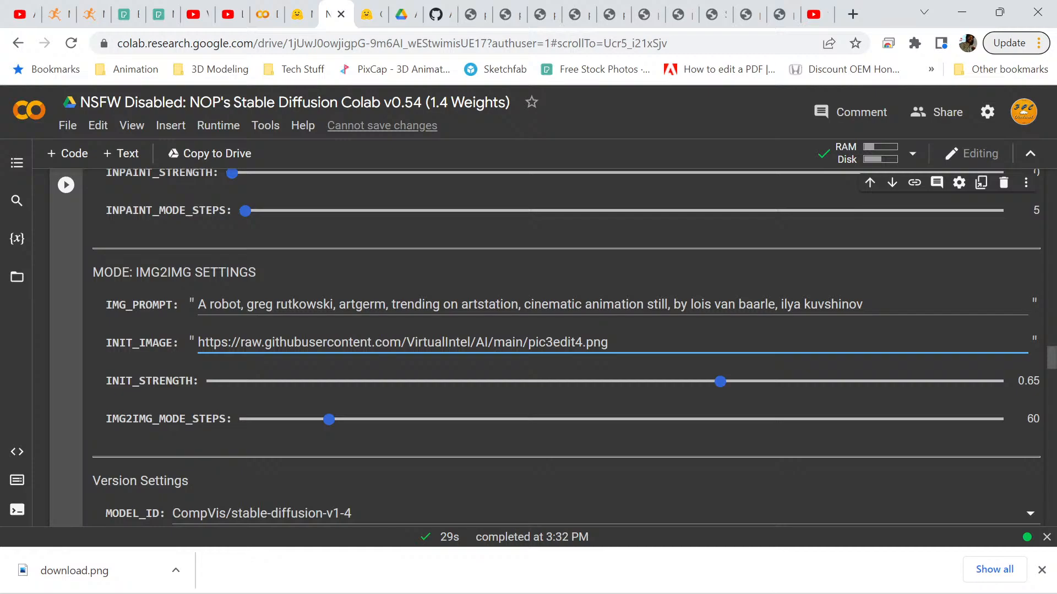
Lower INIT_STRENGTH in the IMG2IMG settings to 0.6.
{"action": "key", "text": "Tab"}
{"action": "key", "text": "Left"}
{"action": "key", "text": "Left"}
{"action": "key", "text": "Left"}
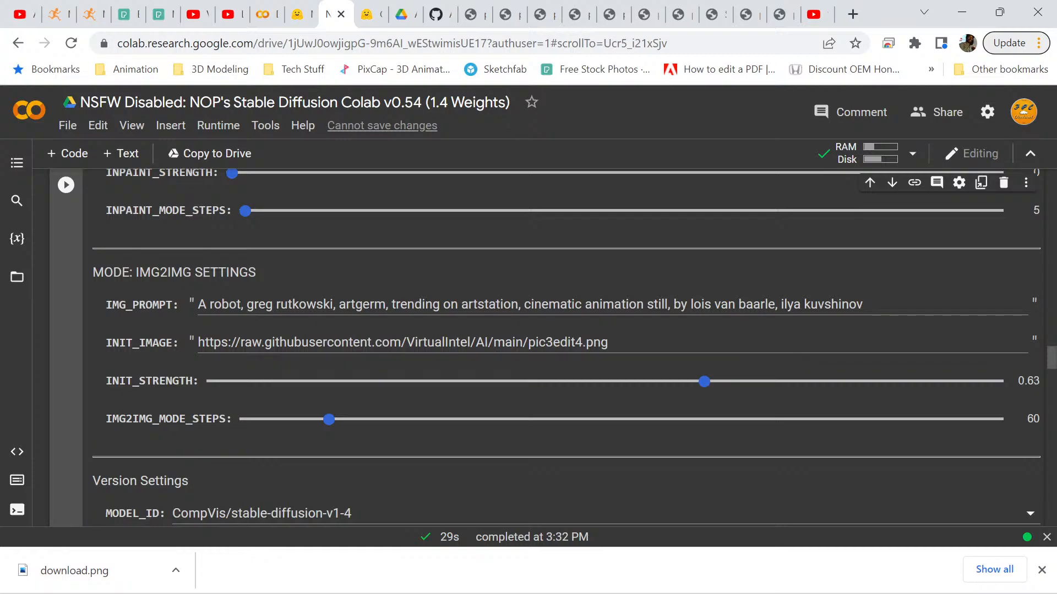
{"action": "key", "text": "Left"}
{"action": "key", "text": "Left"}
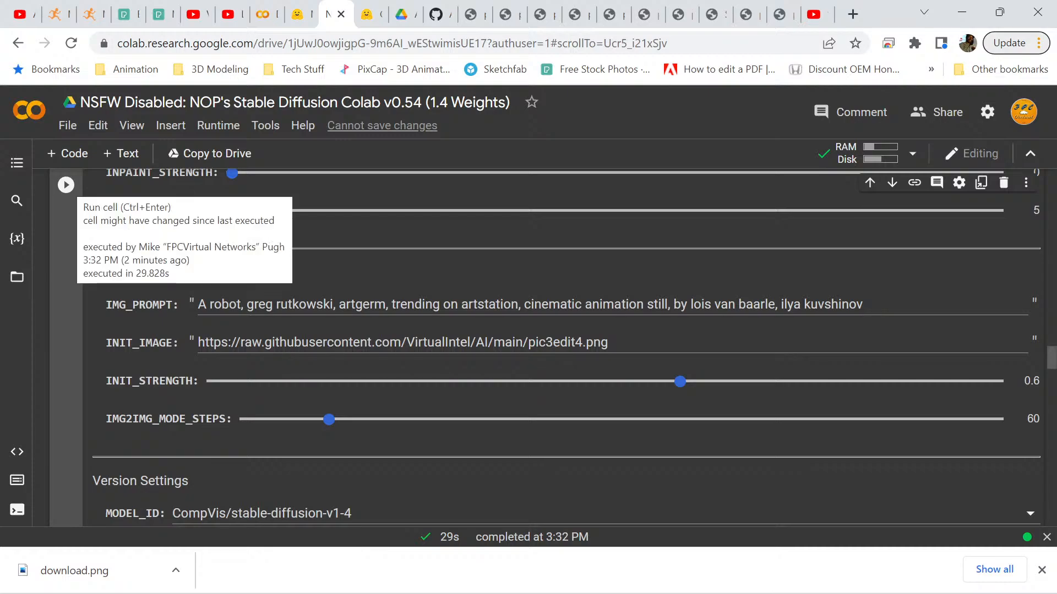
Run the image generation cell and view the picture it outputs below the settings.
{"action": "left_click", "coordinate": [66, 185]}
{"action": "scroll", "coordinate": [544, 348], "scroll_direction": "down", "scroll_amount": 13}
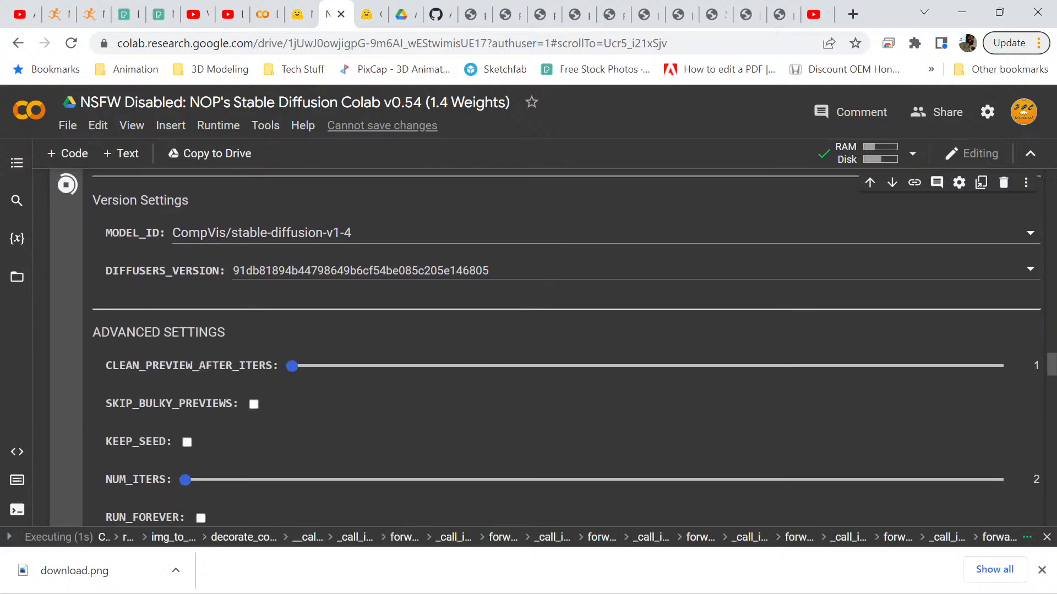
{"action": "scroll", "coordinate": [545, 348], "scroll_direction": "down", "scroll_amount": 10}
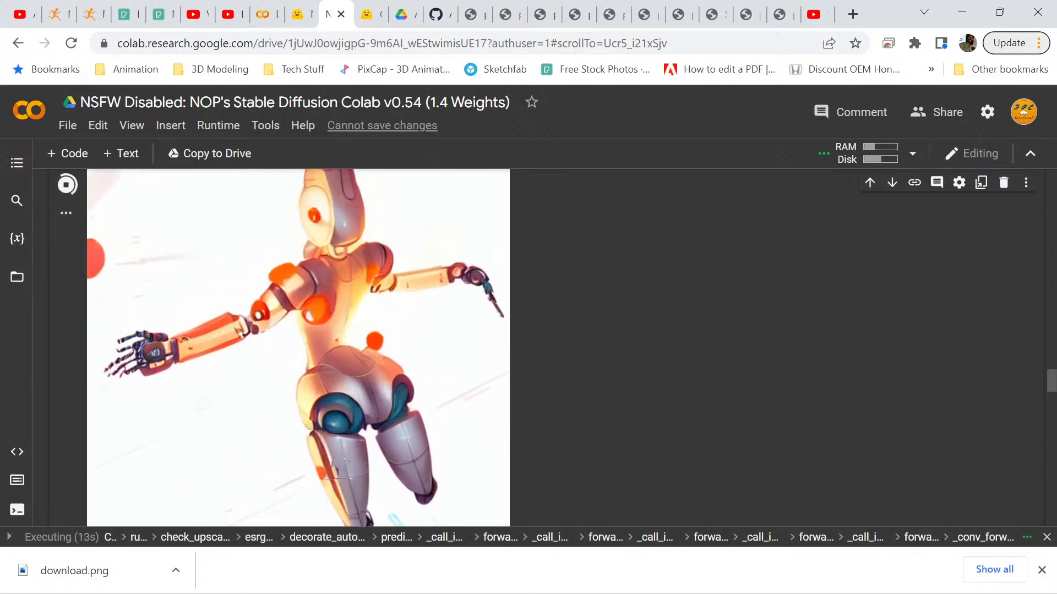
{"action": "scroll", "coordinate": [298, 348], "scroll_direction": "down", "scroll_amount": 1}
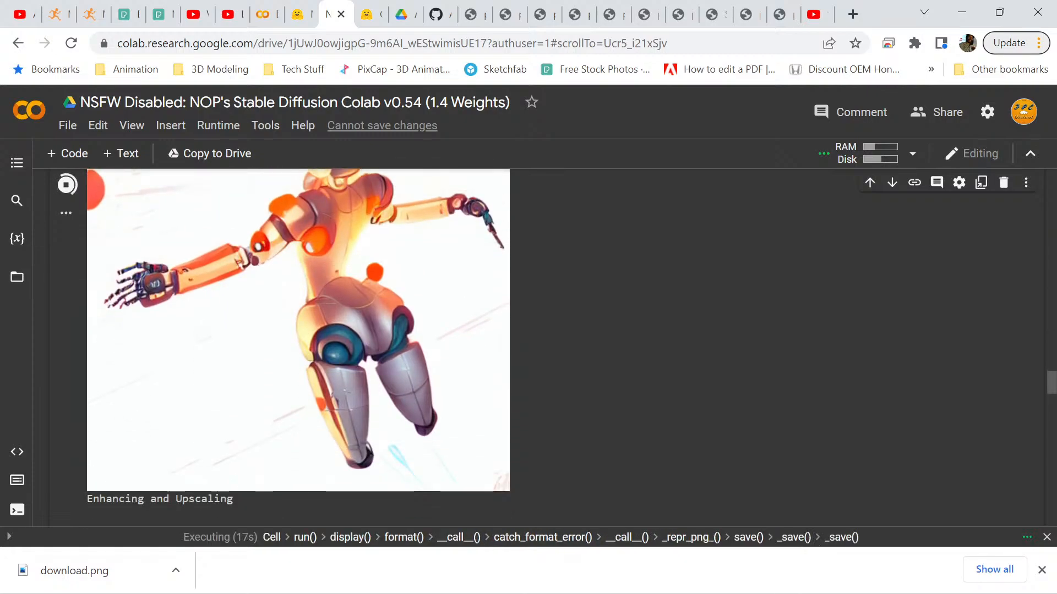
{"action": "scroll", "coordinate": [298, 348], "scroll_direction": "up", "scroll_amount": 1}
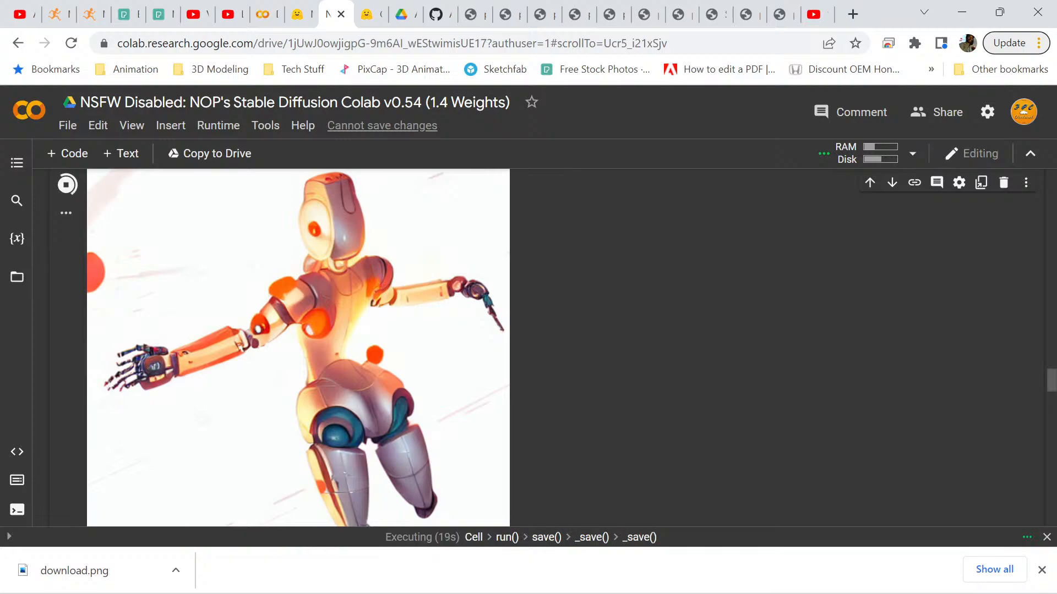
{"action": "scroll", "coordinate": [298, 348], "scroll_direction": "down", "scroll_amount": 1}
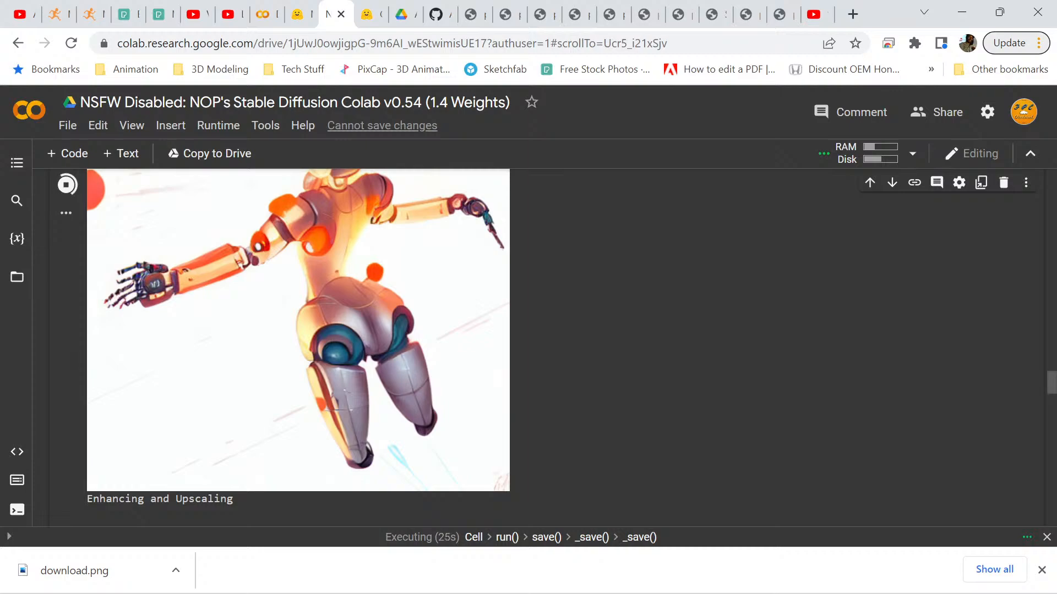
Switch to the Blender window with the posed woman in the orange sweater and examine her from several angles and distances.
{"action": "mouse_move", "coordinate": [701, 576]}
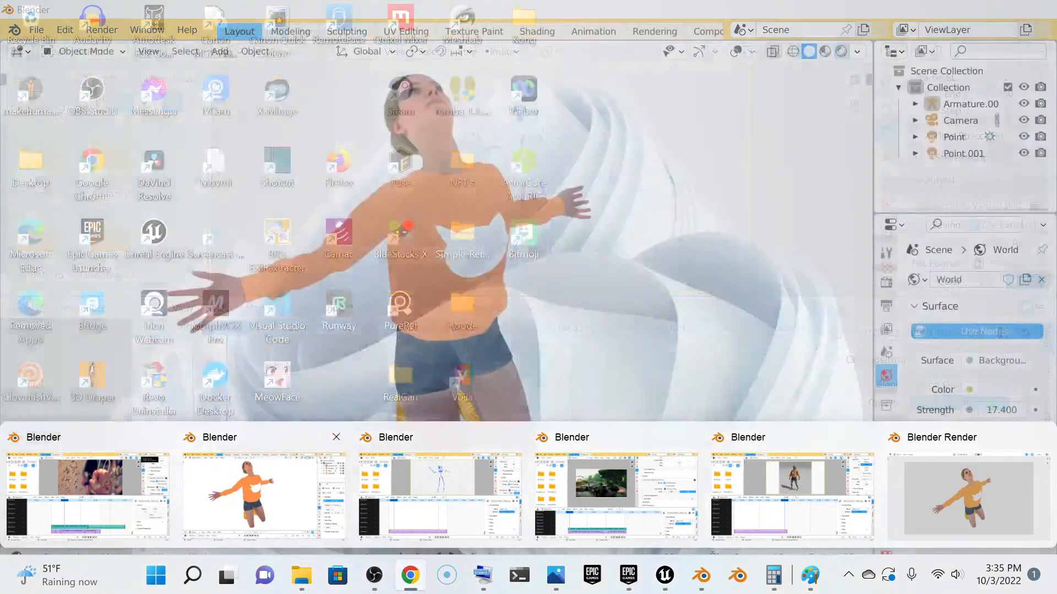
{"action": "left_click", "coordinate": [264, 496]}
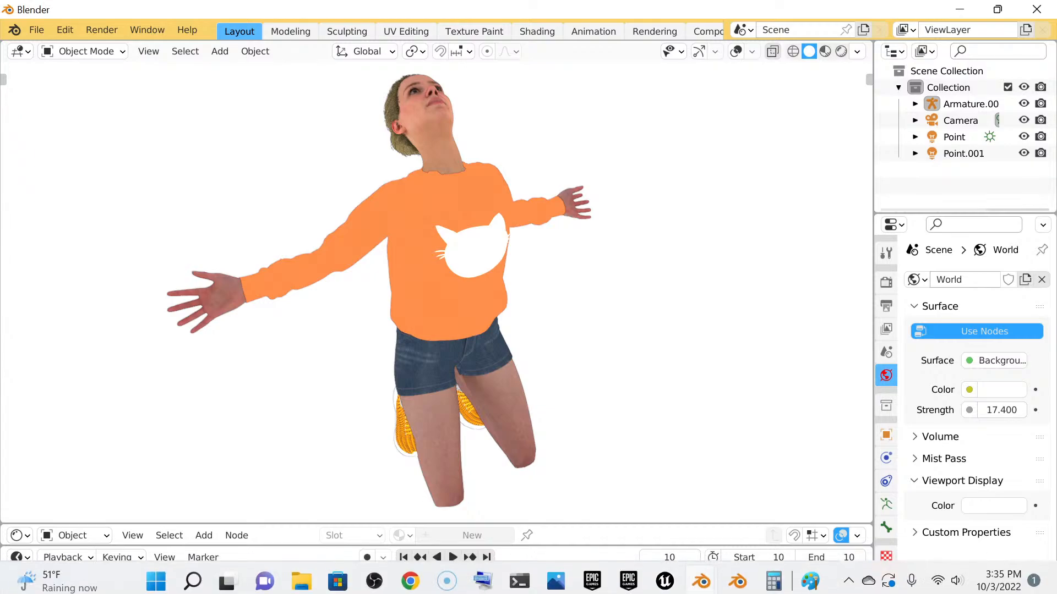
{"action": "middle_click_drag", "start_coordinate": [430, 308], "coordinate": [487, 327]}
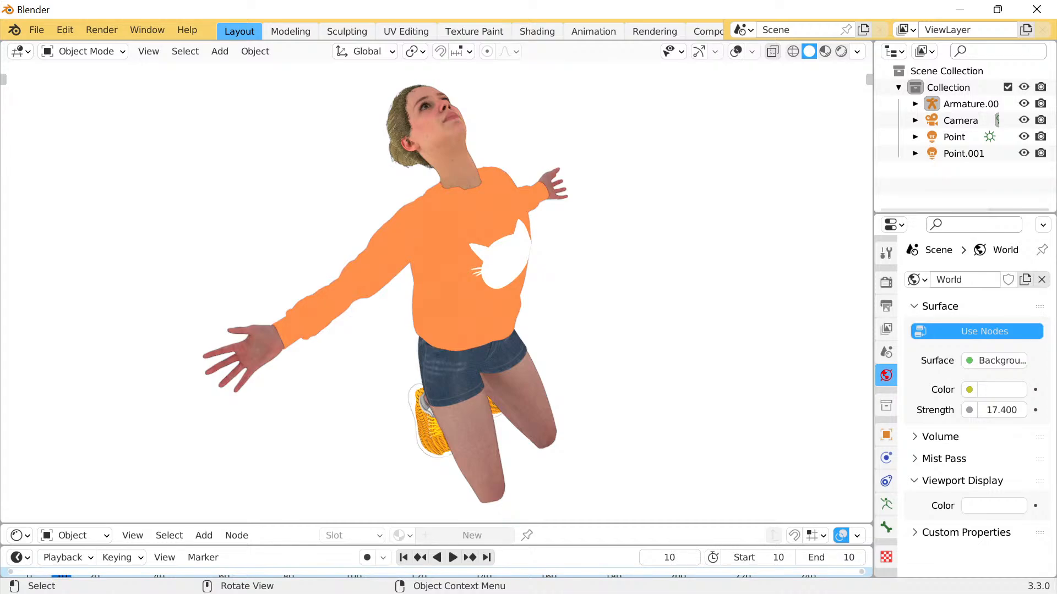
{"action": "scroll", "coordinate": [435, 292], "scroll_direction": "up", "scroll_amount": 1}
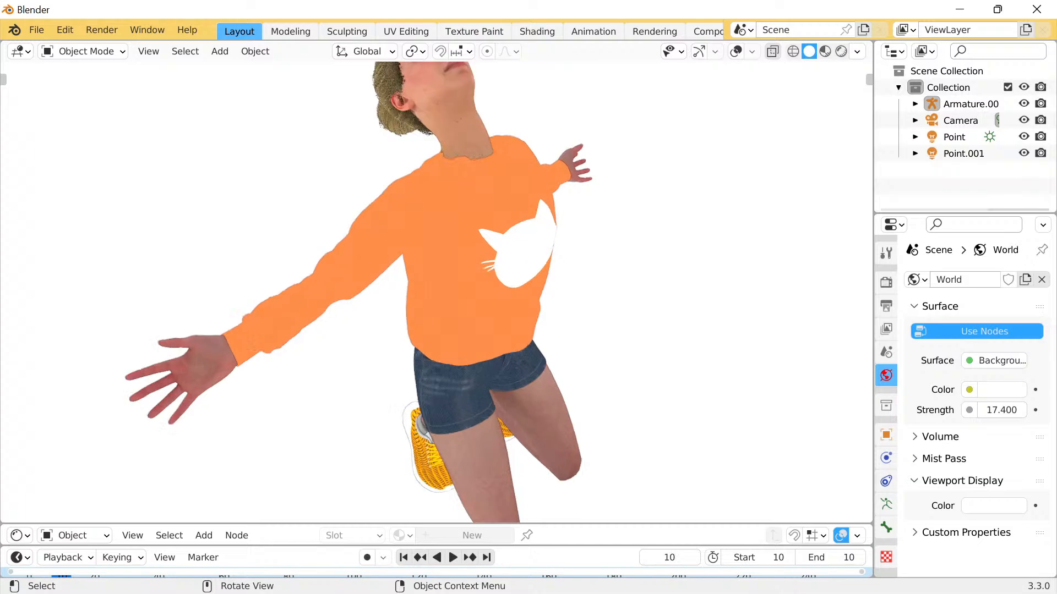
{"action": "scroll", "coordinate": [434, 291], "scroll_direction": "down", "scroll_amount": 3}
{"action": "middle_click_drag", "start_coordinate": [434, 291], "coordinate": [408, 220]}
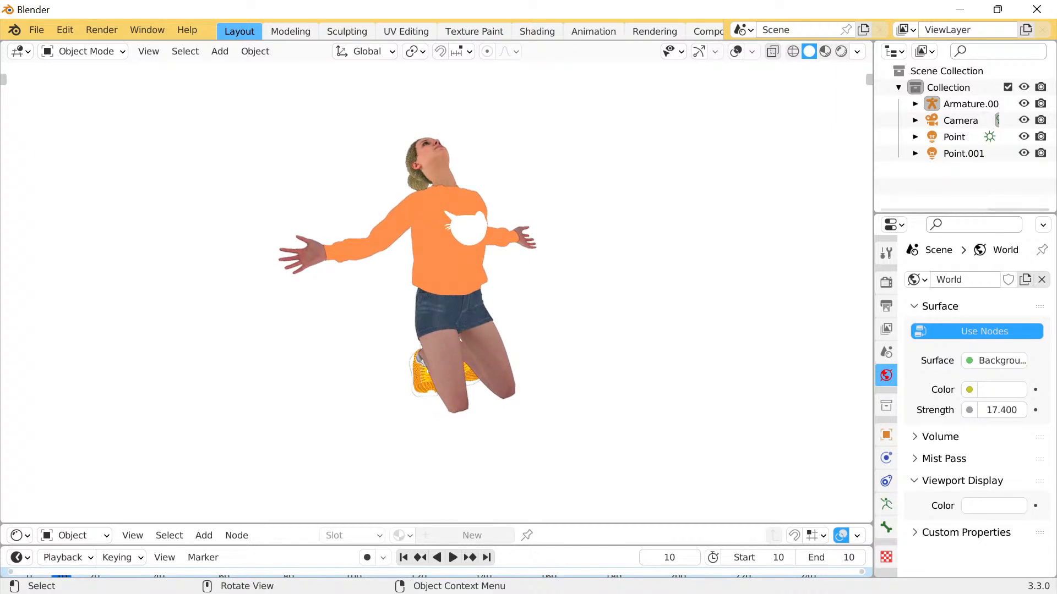
{"action": "middle_click_drag", "start_coordinate": [409, 220], "coordinate": [412, 211]}
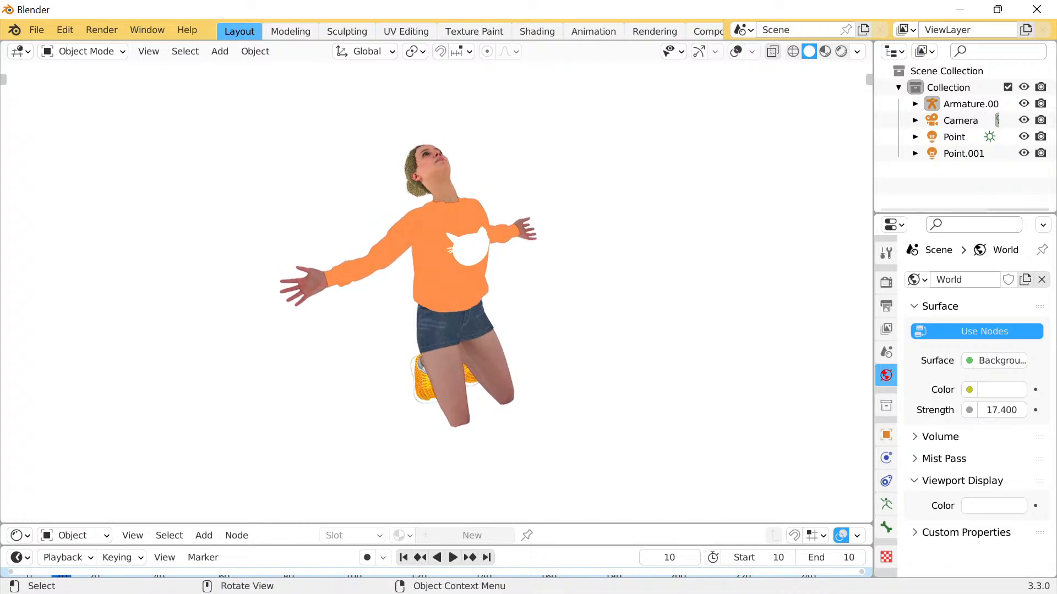
{"action": "scroll", "coordinate": [396, 285], "scroll_direction": "up", "scroll_amount": 1}
{"action": "scroll", "coordinate": [396, 284], "scroll_direction": "up", "scroll_amount": 2}
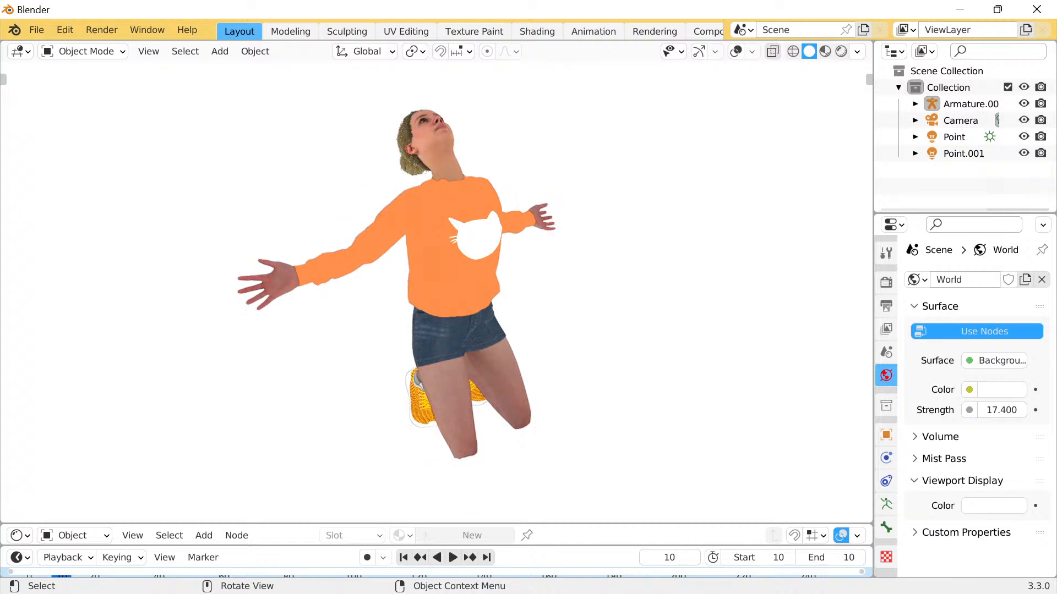
{"action": "middle_click_drag", "start_coordinate": [412, 220], "coordinate": [412, 232]}
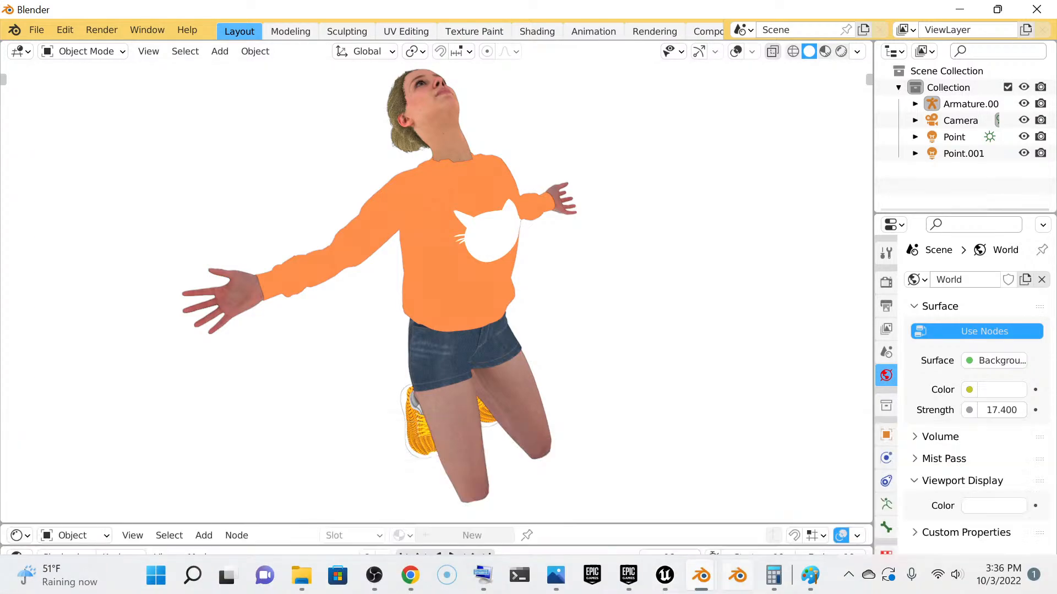
Start another Blender instance and dismiss its splash screen to show the default cube scene.
{"action": "right_click", "coordinate": [737, 575]}
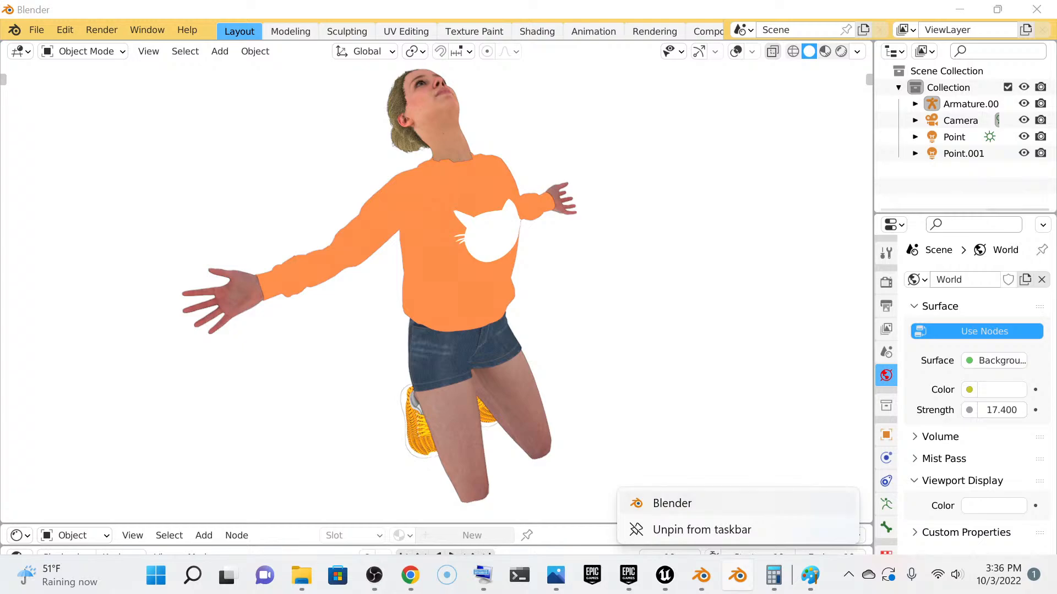
{"action": "left_click", "coordinate": [672, 503]}
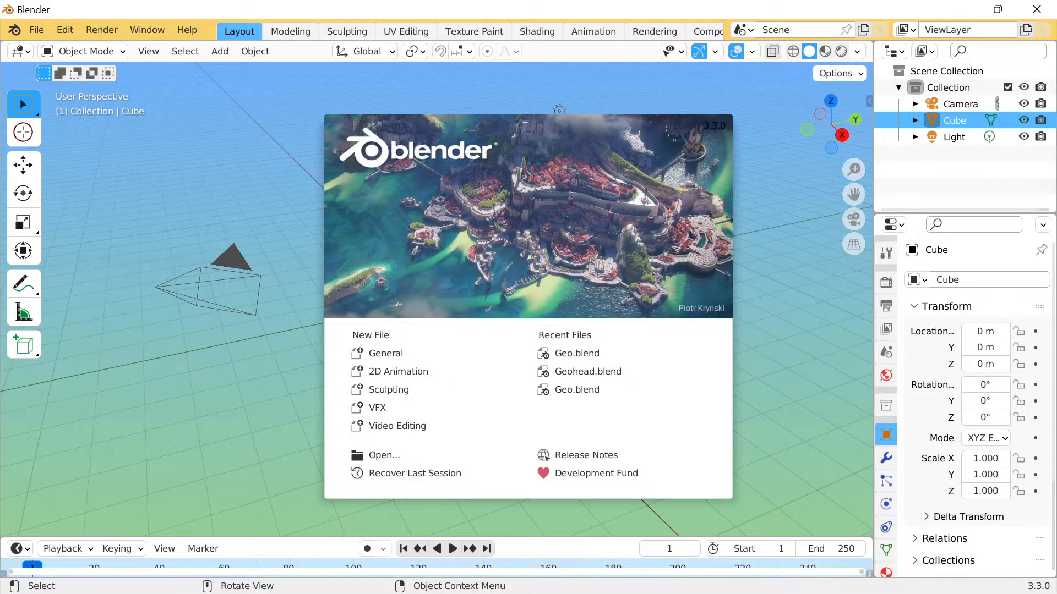
{"action": "left_click", "coordinate": [187, 30]}
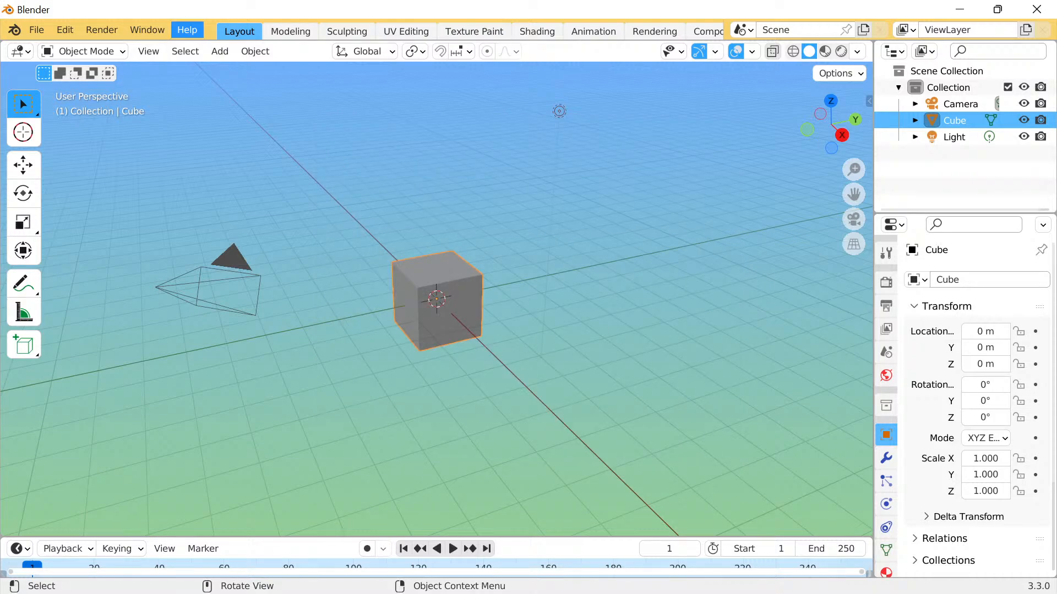
Open the Blender 3.3 Reference Manual from Blender's help and look over its list of sections.
{"action": "left_click", "coordinate": [187, 29]}
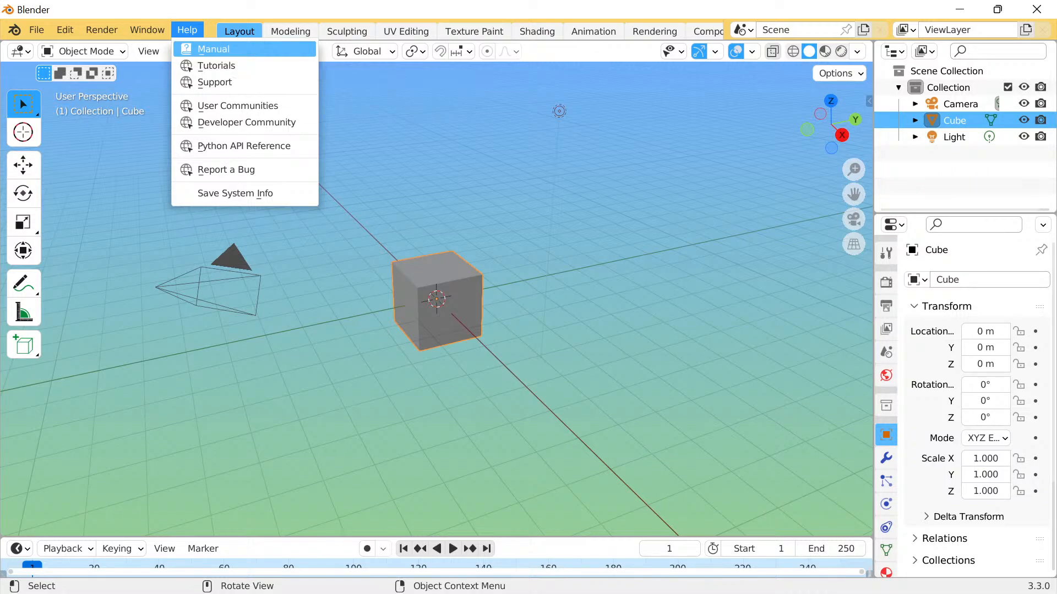
{"action": "key", "text": "Return"}
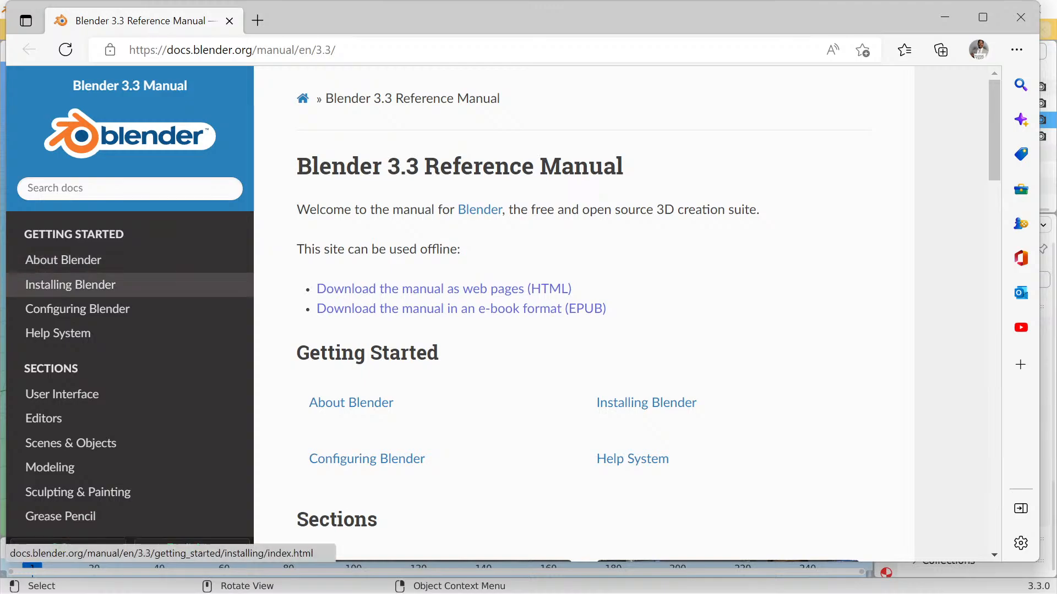
{"action": "scroll", "coordinate": [126, 308], "scroll_direction": "down", "scroll_amount": 7}
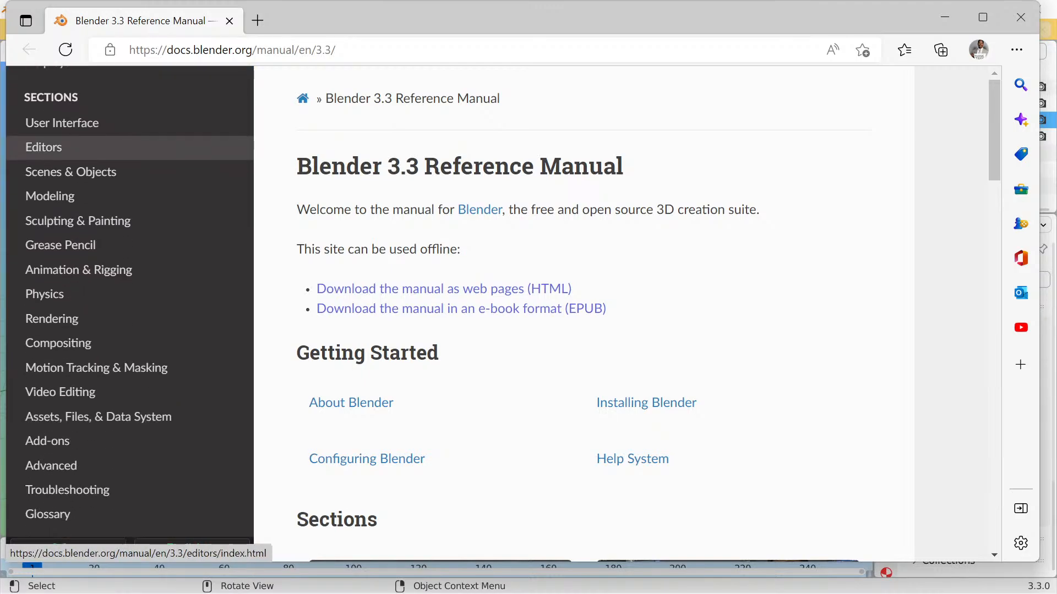
{"action": "scroll", "coordinate": [127, 316], "scroll_direction": "up", "scroll_amount": 6}
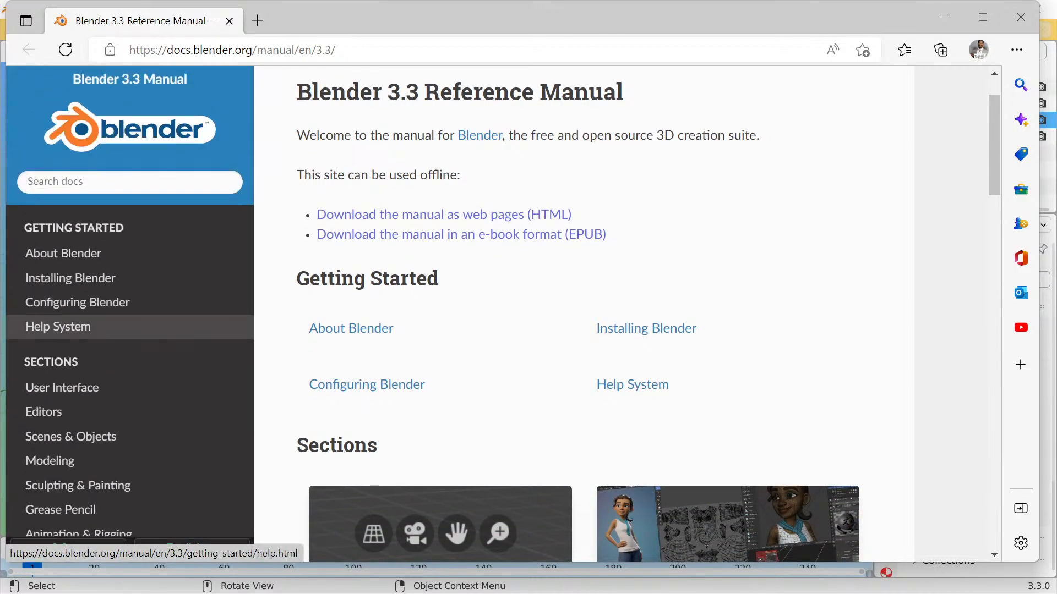
Look through the manual's section overview from Getting Started to Get Involved, and return to Blender's default cube scene.
{"action": "scroll", "coordinate": [440, 330], "scroll_direction": "down", "scroll_amount": 6}
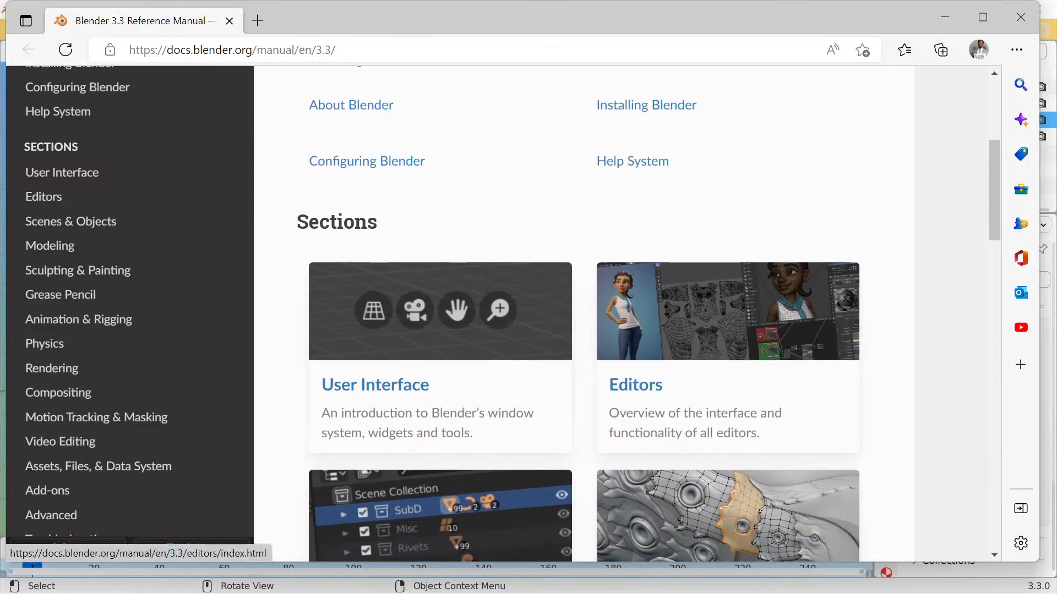
{"action": "scroll", "coordinate": [440, 330], "scroll_direction": "down", "scroll_amount": 2}
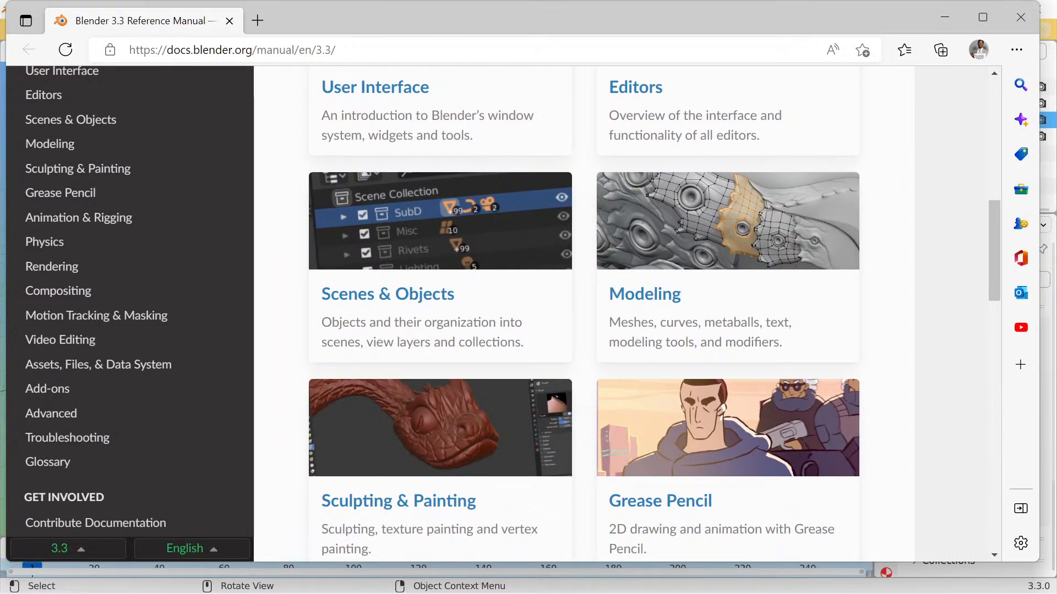
{"action": "scroll", "coordinate": [440, 330], "scroll_direction": "down", "scroll_amount": 10}
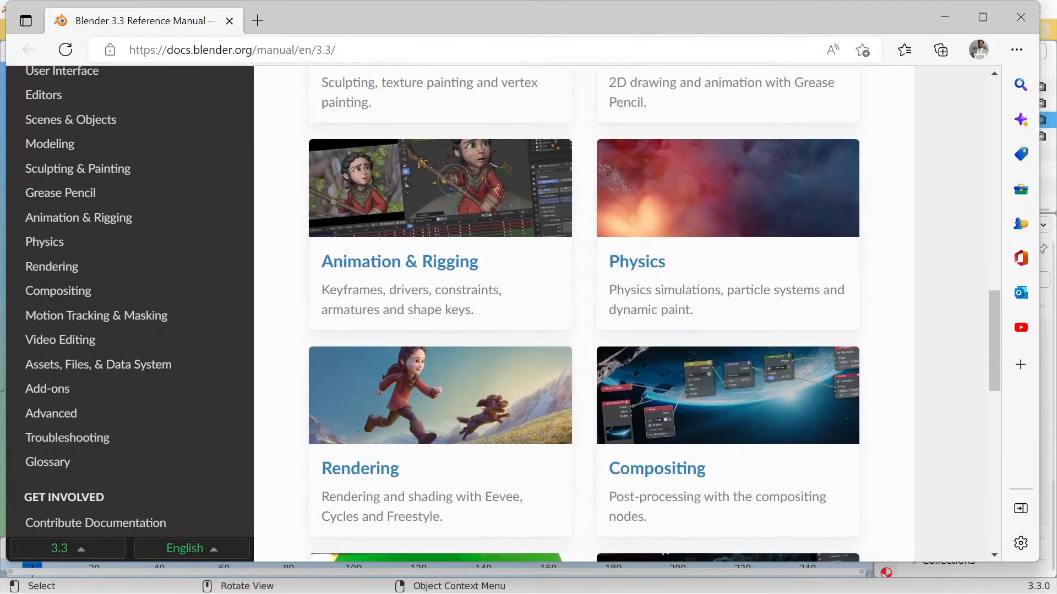
{"action": "scroll", "coordinate": [550, 331], "scroll_direction": "down", "scroll_amount": 6}
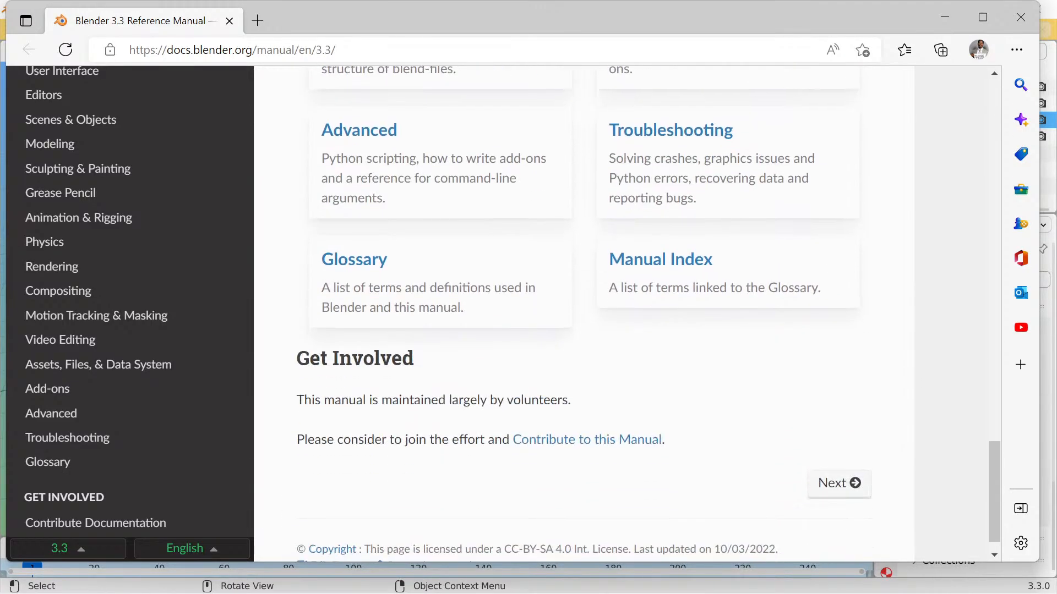
{"action": "scroll", "coordinate": [550, 330], "scroll_direction": "up", "scroll_amount": 20}
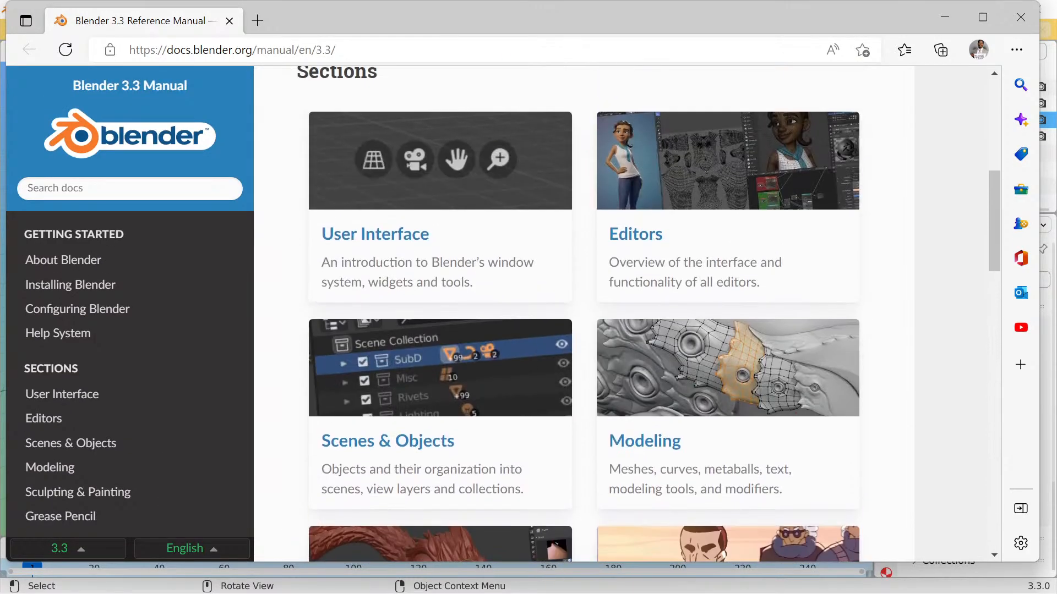
{"action": "scroll", "coordinate": [550, 330], "scroll_direction": "up", "scroll_amount": 2}
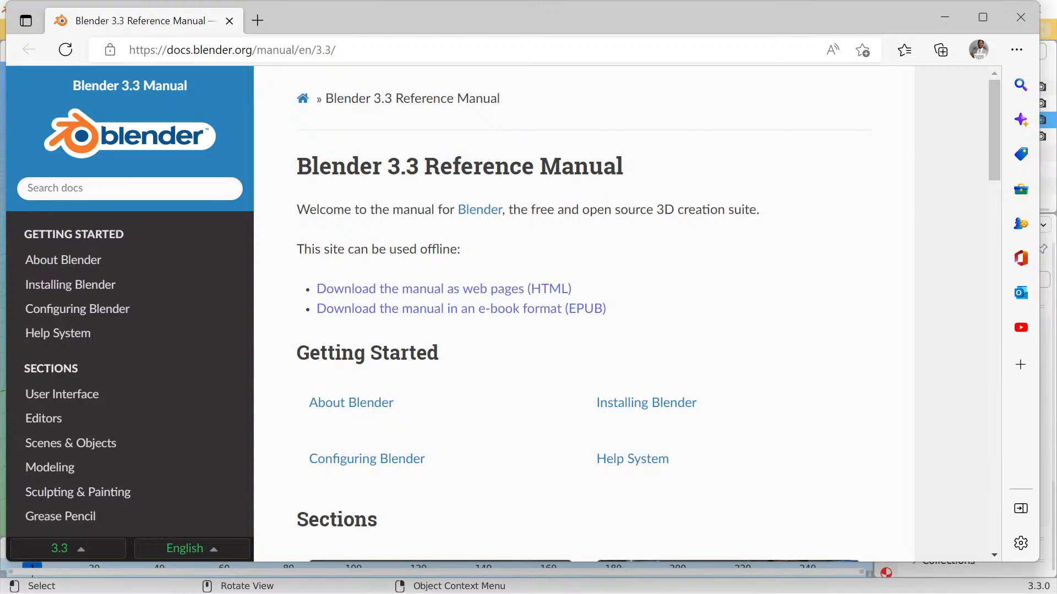
{"action": "left_click", "coordinate": [944, 17]}
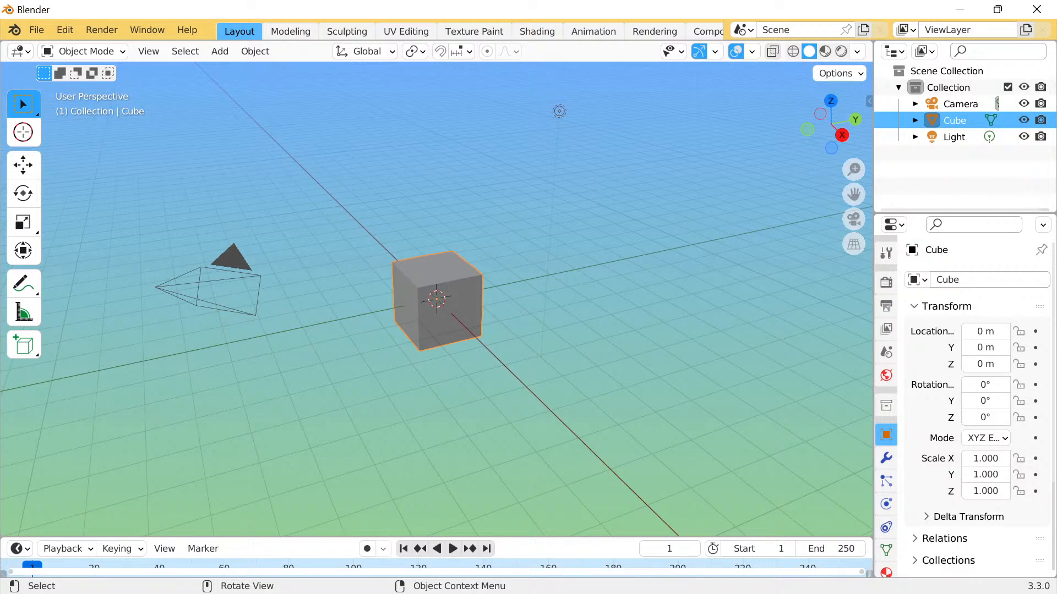
Select the default camera, cube and light together with a box selection.
{"action": "middle_click_drag", "start_coordinate": [435, 308], "coordinate": [377, 313]}
{"action": "scroll", "coordinate": [368, 302], "scroll_direction": "down", "scroll_amount": 2}
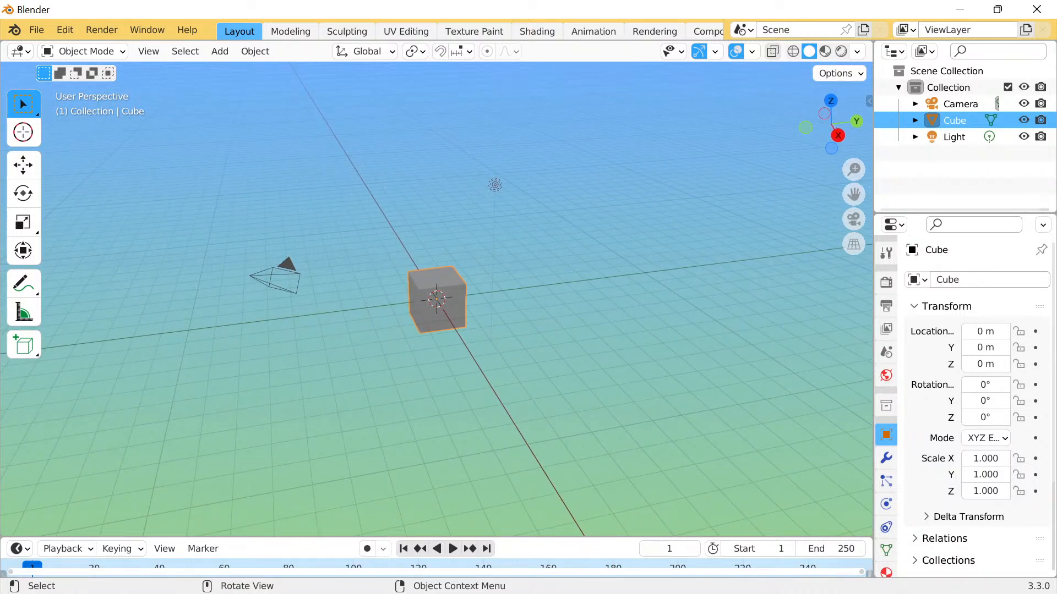
{"action": "left_click_drag", "start_coordinate": [227, 166], "coordinate": [613, 382]}
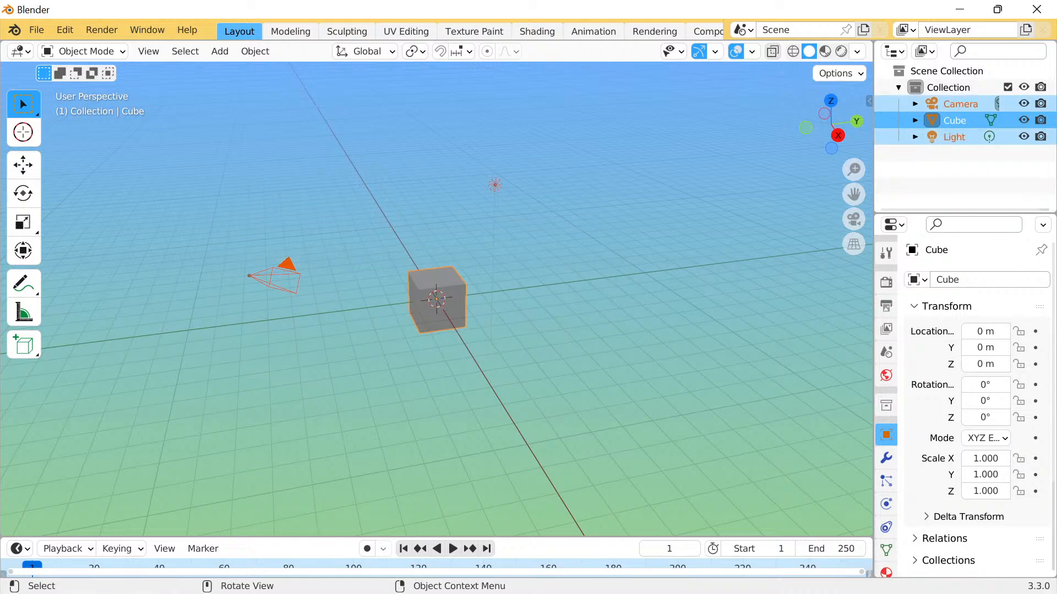
{"action": "left_click", "coordinate": [613, 382]}
{"action": "middle_click_drag", "start_coordinate": [613, 382], "coordinate": [630, 384]}
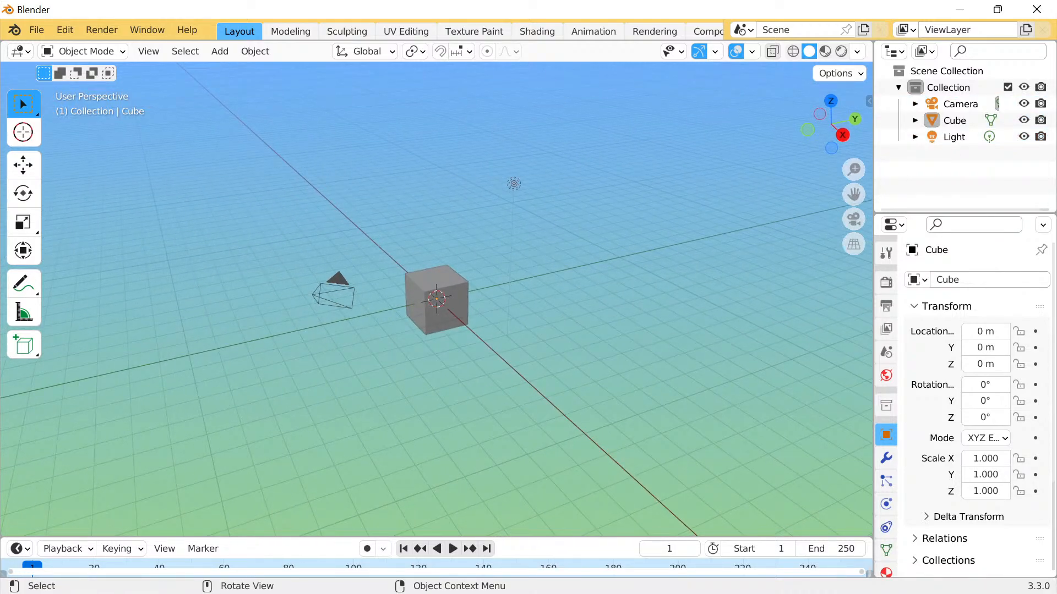
{"action": "left_click_drag", "start_coordinate": [324, 194], "coordinate": [672, 329]}
{"action": "left_click_drag", "start_coordinate": [324, 328], "coordinate": [323, 328]}
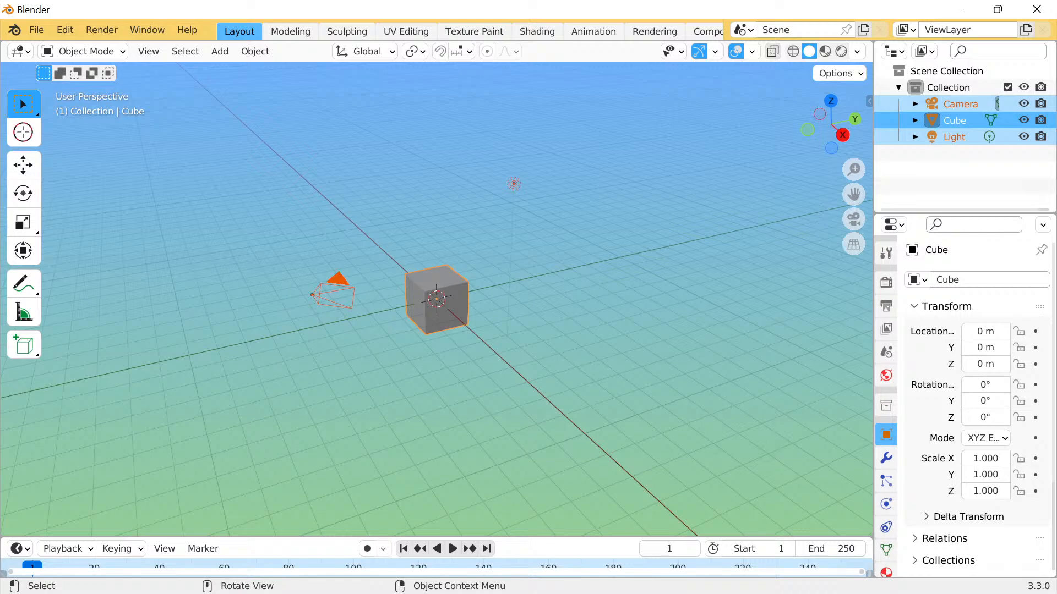
Look at the templates Blender offers for starting a new file.
{"action": "left_click", "coordinate": [36, 30]}
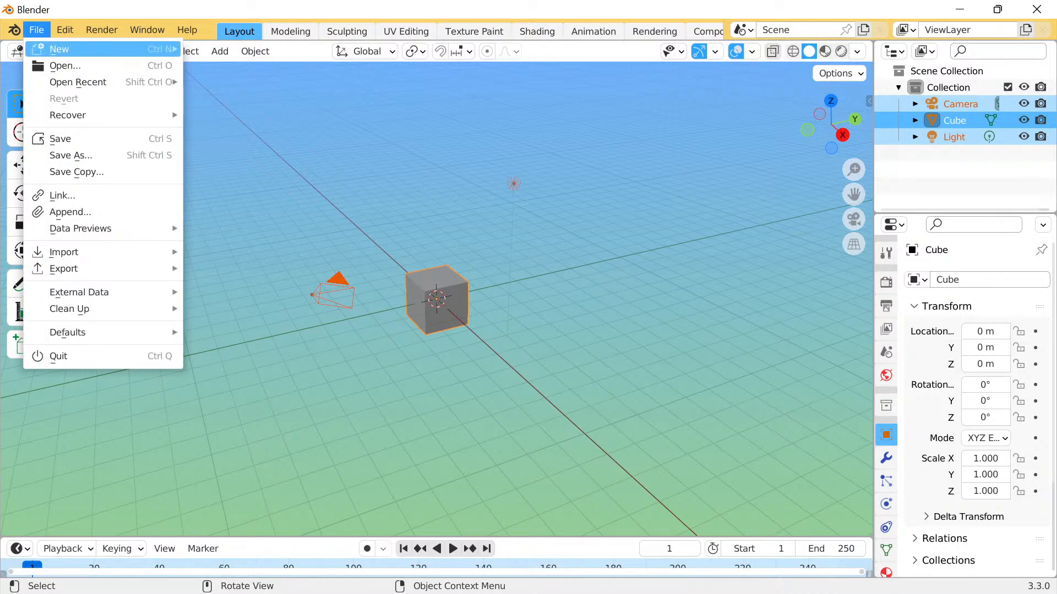
{"action": "mouse_move", "coordinate": [59, 48]}
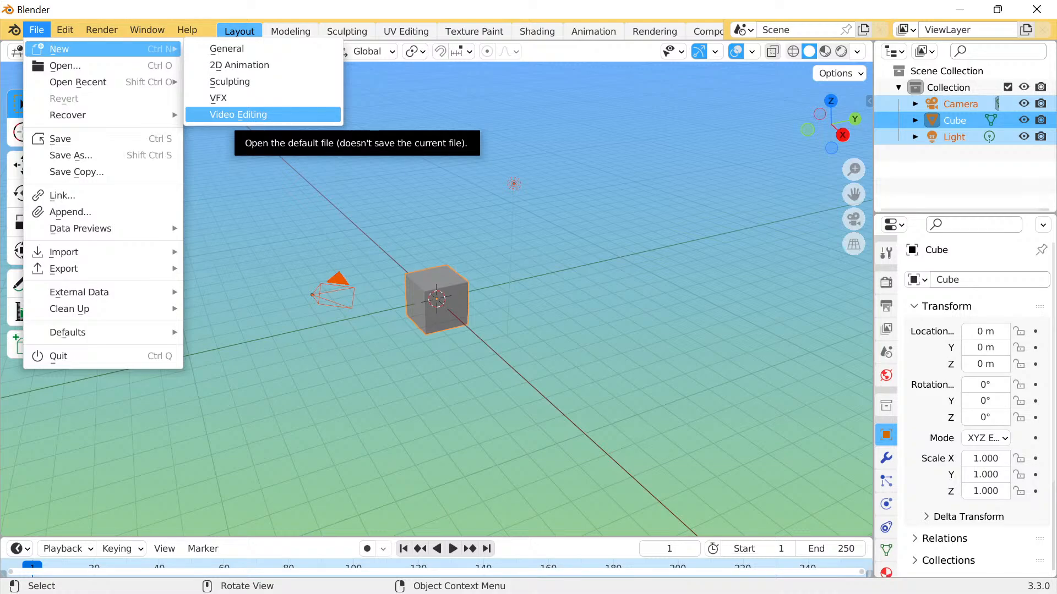
{"action": "scroll", "coordinate": [436, 299], "scroll_direction": "up", "scroll_amount": 2}
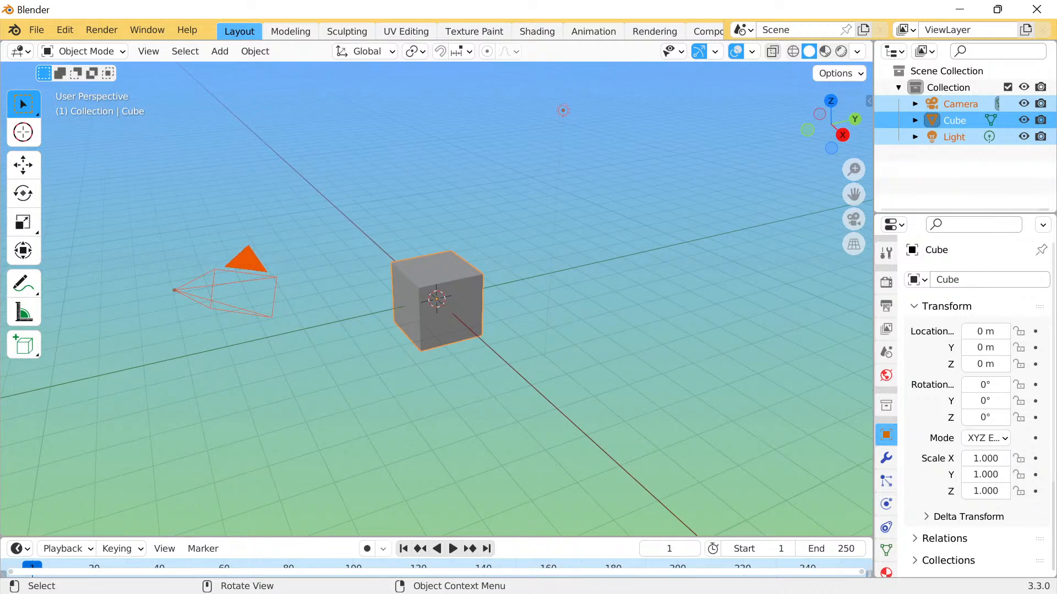
Delete the default camera and cube from the scene.
{"action": "middle_click_drag", "start_coordinate": [436, 299], "coordinate": [447, 297]}
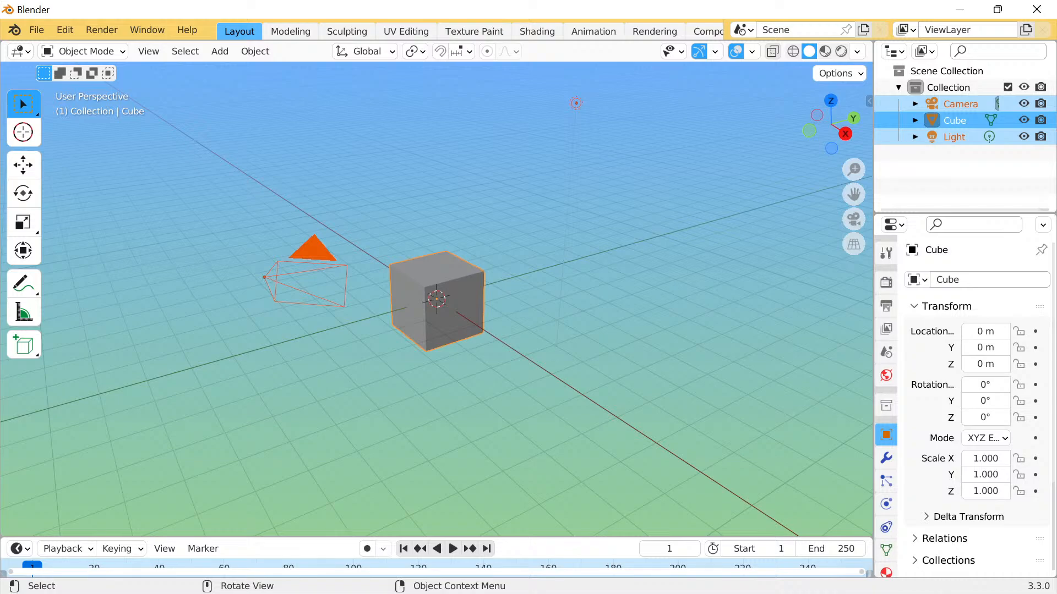
{"action": "left_click", "coordinate": [244, 251]}
{"action": "left_click_drag", "start_coordinate": [245, 251], "coordinate": [495, 361]}
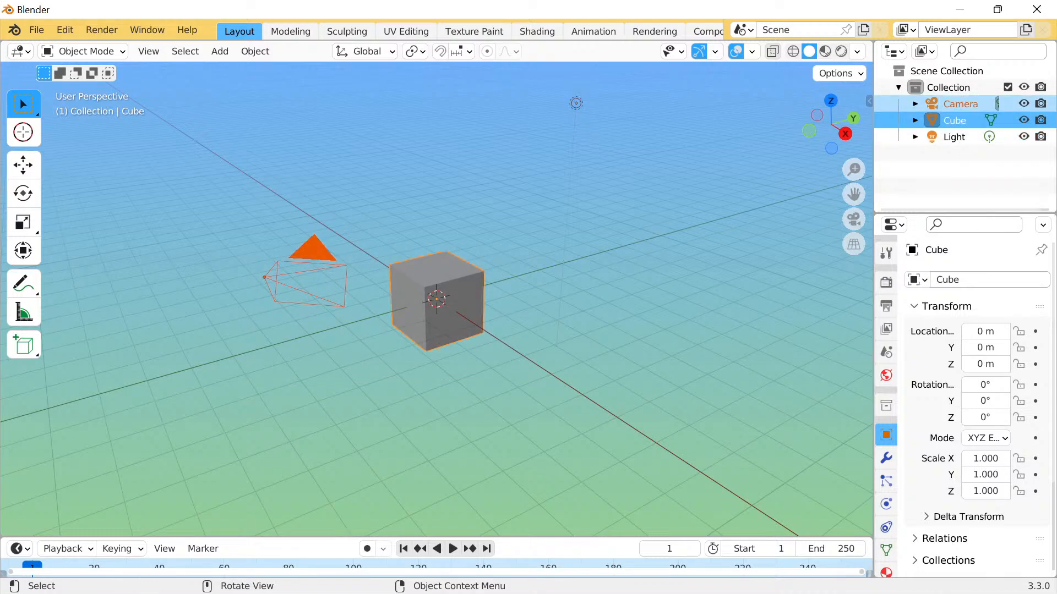
{"action": "key", "text": "Delete"}
Start importing an FBX file into the scene.
{"action": "middle_click_drag", "start_coordinate": [436, 298], "coordinate": [479, 288]}
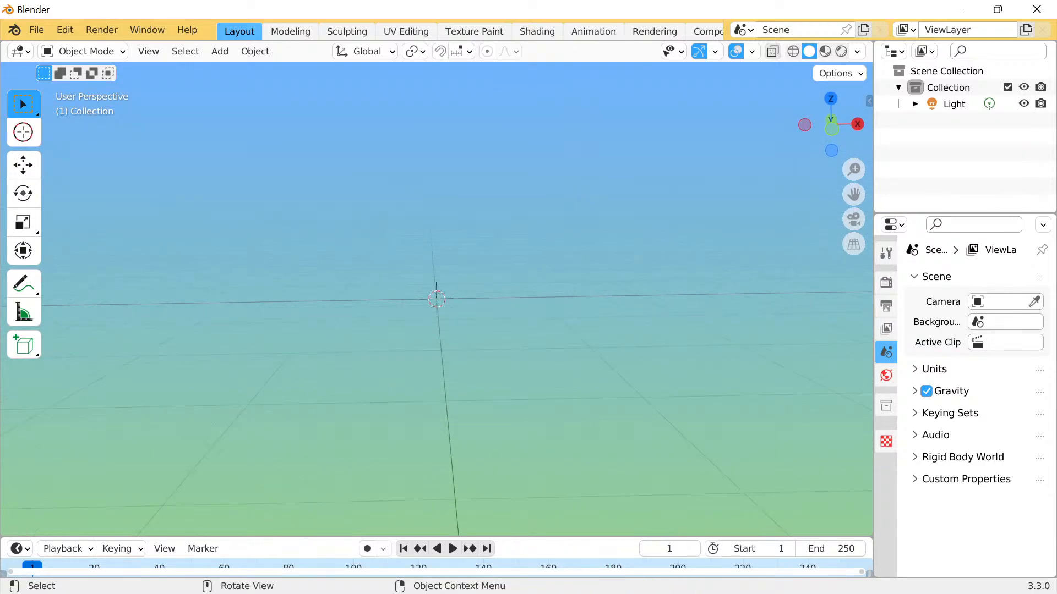
{"action": "scroll", "coordinate": [436, 299], "scroll_direction": "down", "scroll_amount": 3}
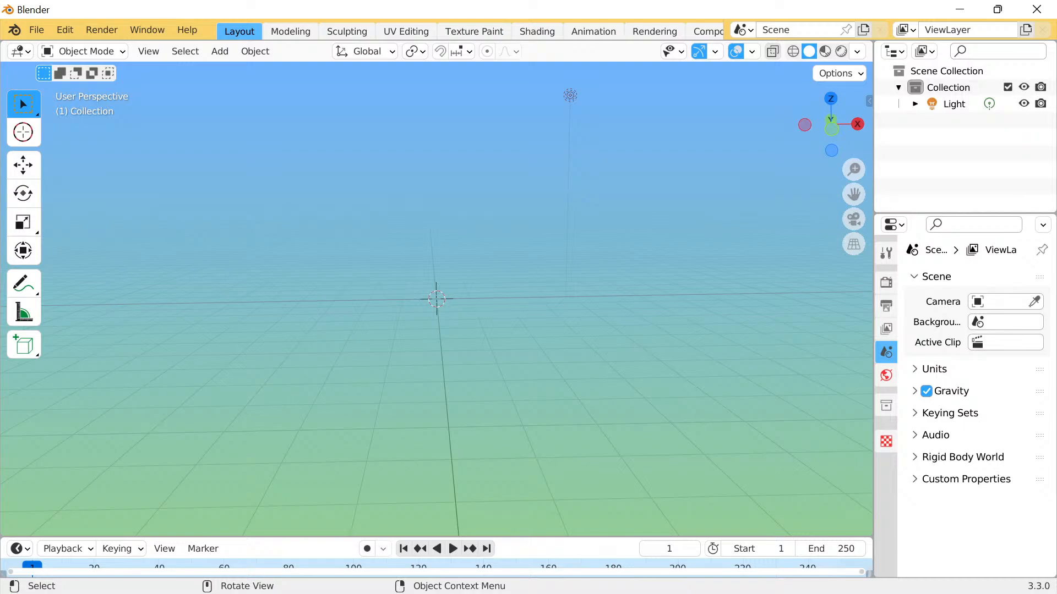
{"action": "left_click", "coordinate": [36, 30]}
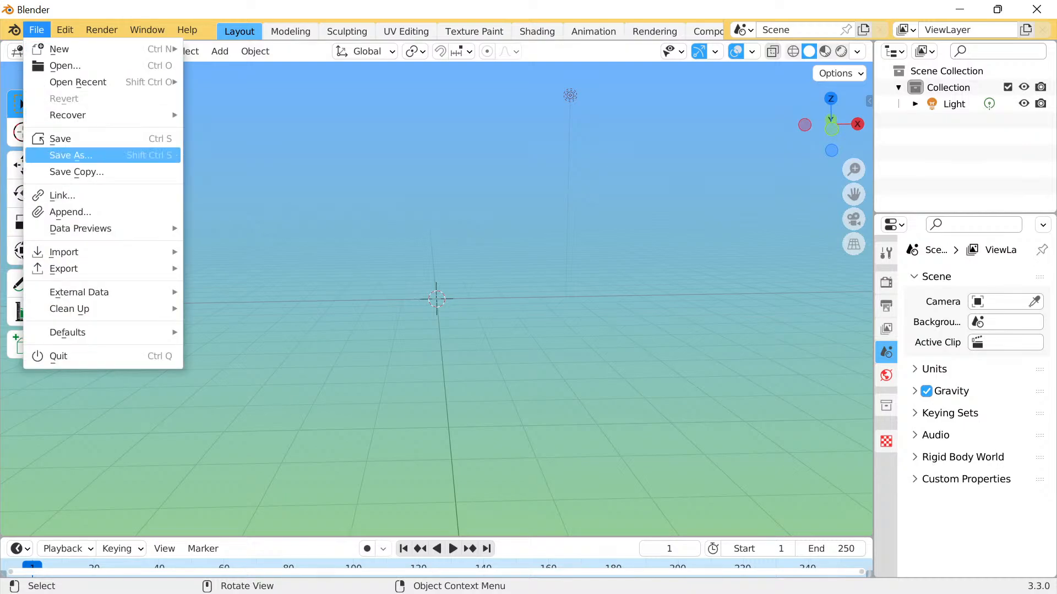
{"action": "mouse_move", "coordinate": [104, 252]}
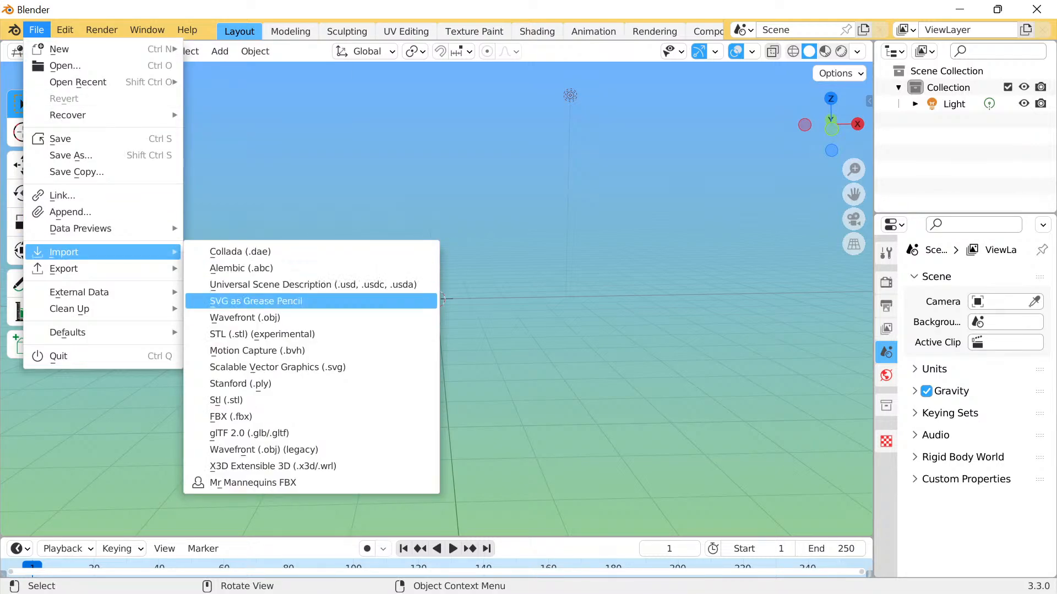
{"action": "left_click", "coordinate": [231, 416]}
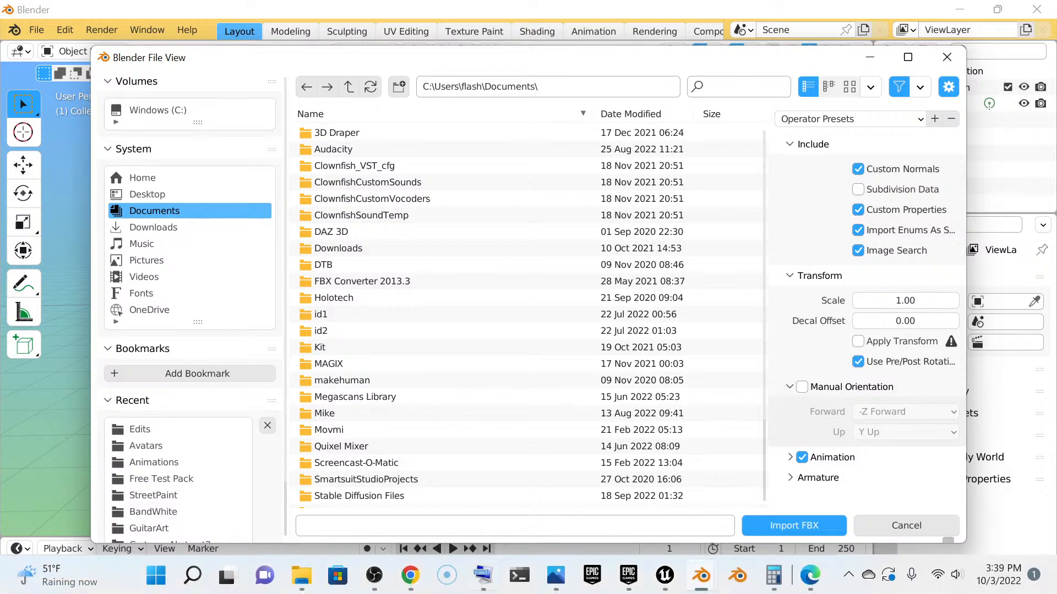
Switch to Mixamo in Chrome, try to download the Praying character as FBX Binary with skin at 30 frames per second, and return to Blender.
{"action": "left_click", "coordinate": [410, 576]}
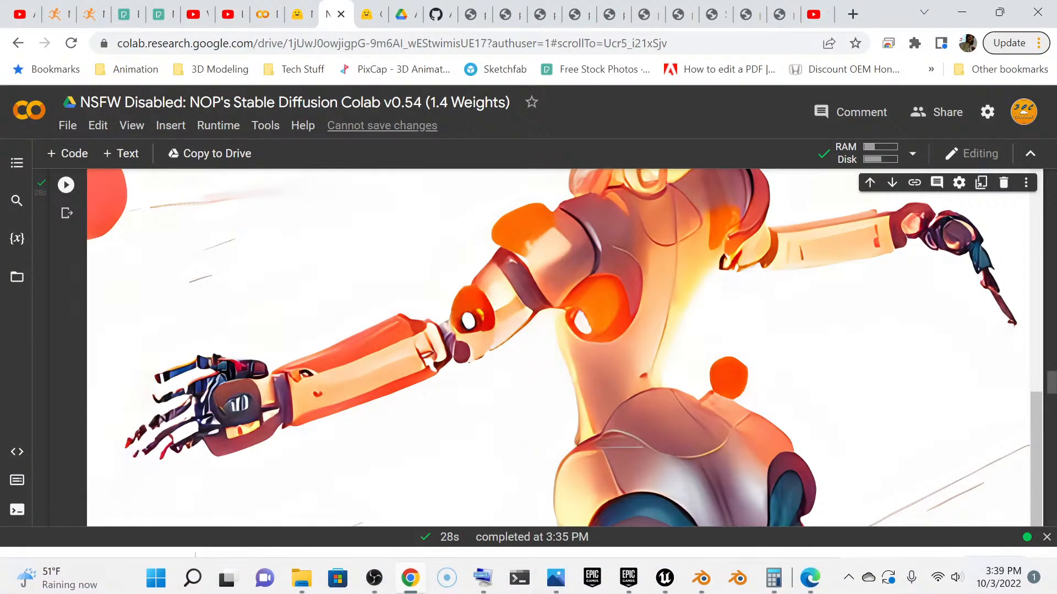
{"action": "left_click", "coordinate": [61, 14]}
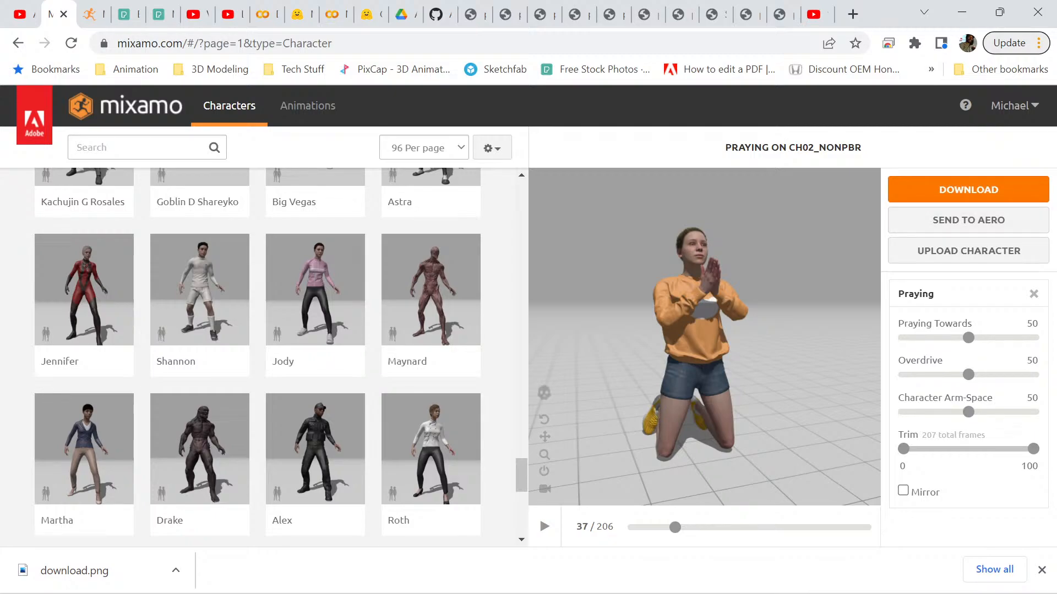
{"action": "left_click", "coordinate": [968, 189]}
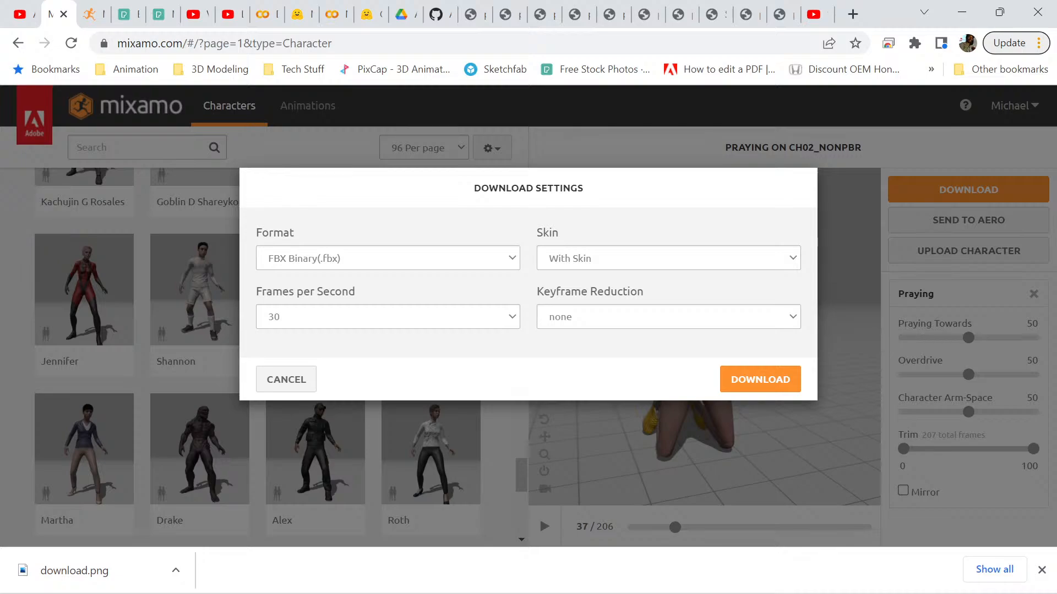
{"action": "left_click", "coordinate": [760, 379]}
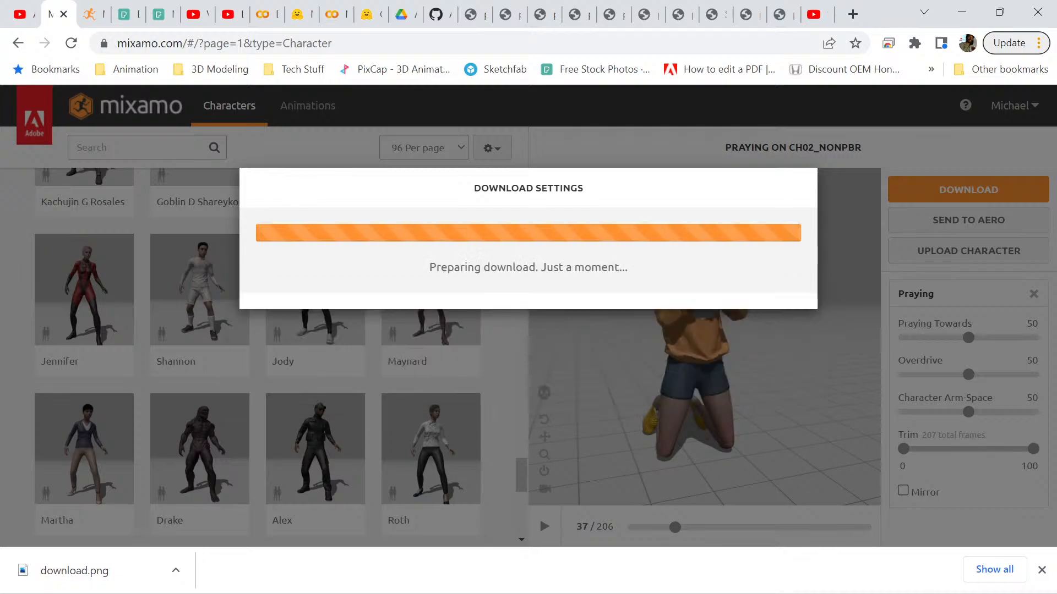
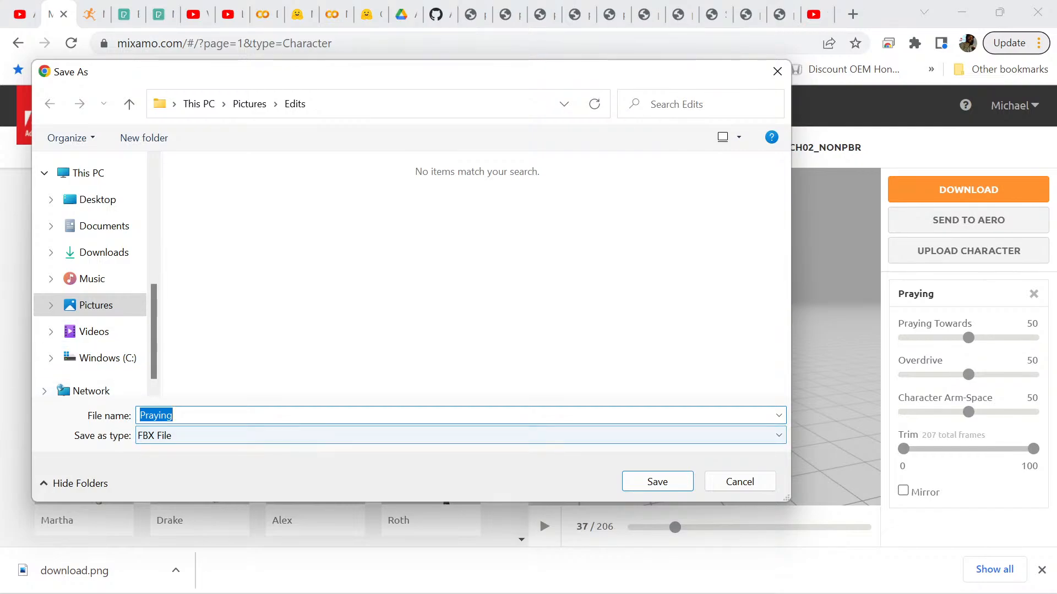
{"action": "left_click", "coordinate": [740, 481]}
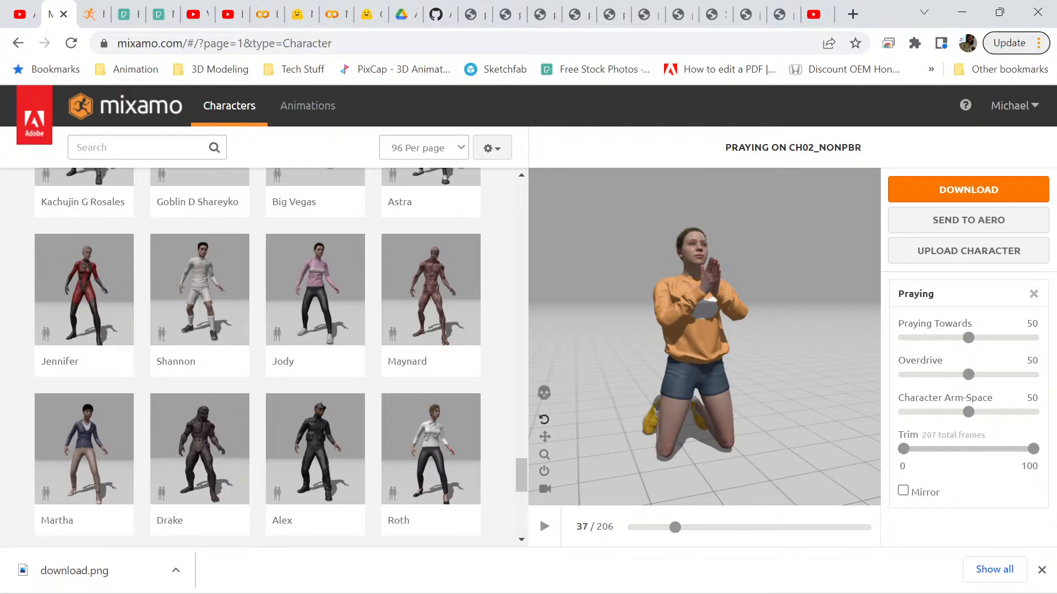
{"action": "left_click", "coordinate": [962, 12]}
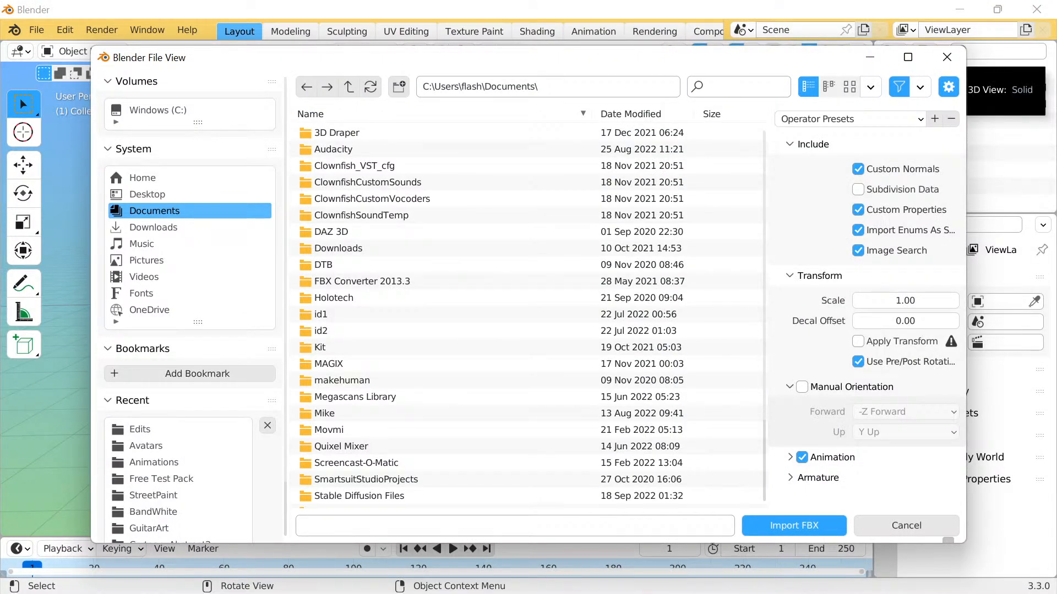
Import Praying.fbx from the Avatars folder and check the kneeling figure in the viewport.
{"action": "left_click", "coordinate": [139, 429]}
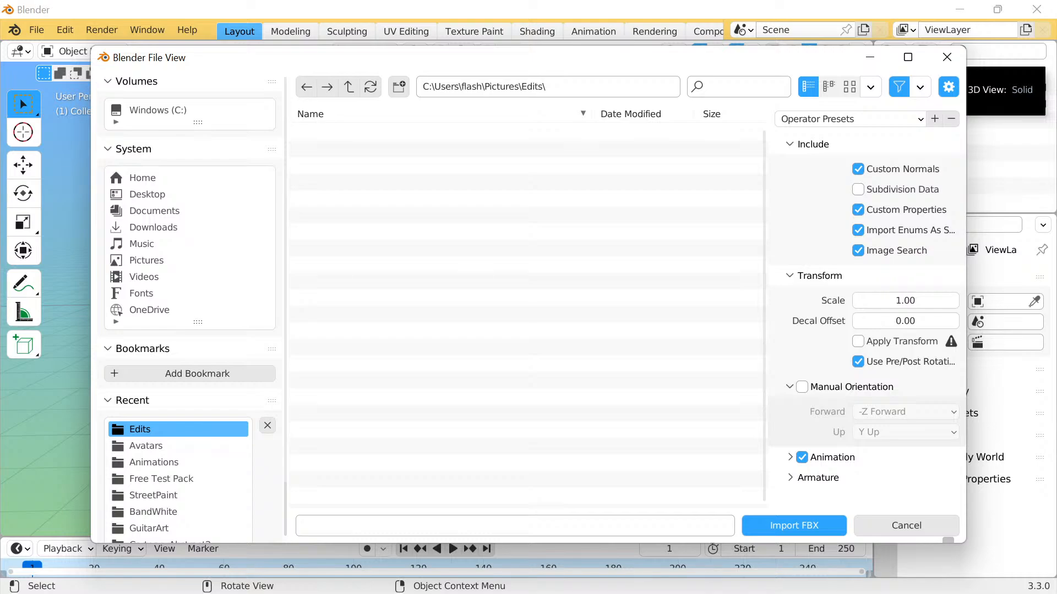
{"action": "left_click", "coordinate": [146, 446]}
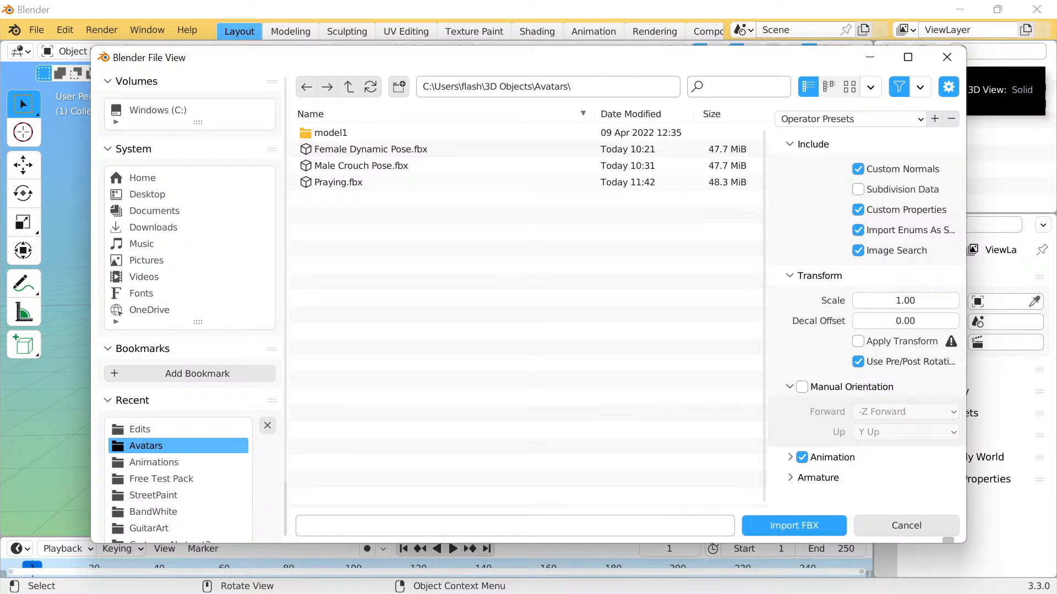
{"action": "left_click", "coordinate": [338, 182]}
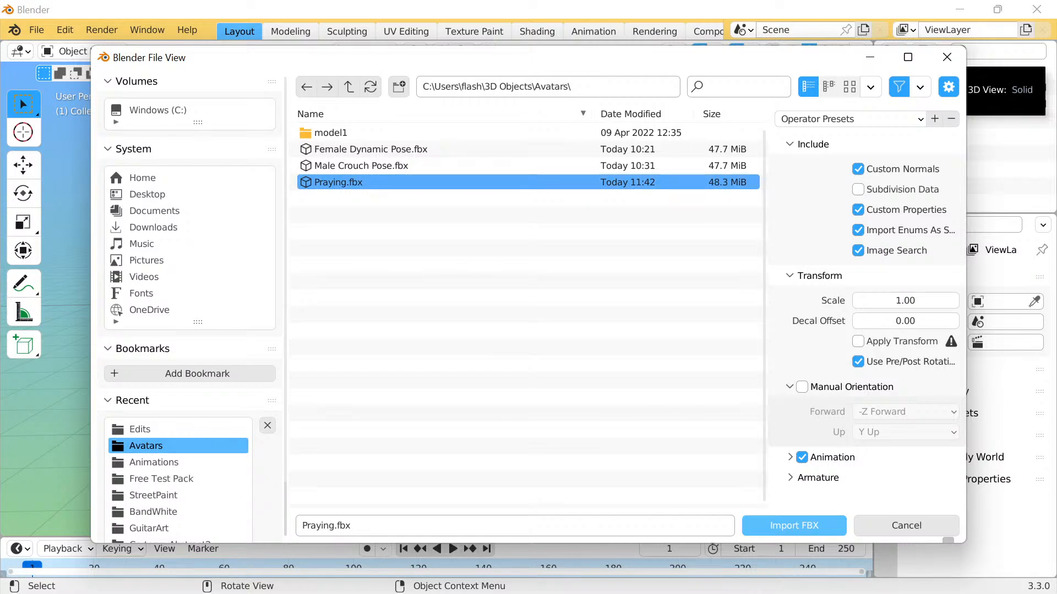
{"action": "left_click", "coordinate": [794, 526]}
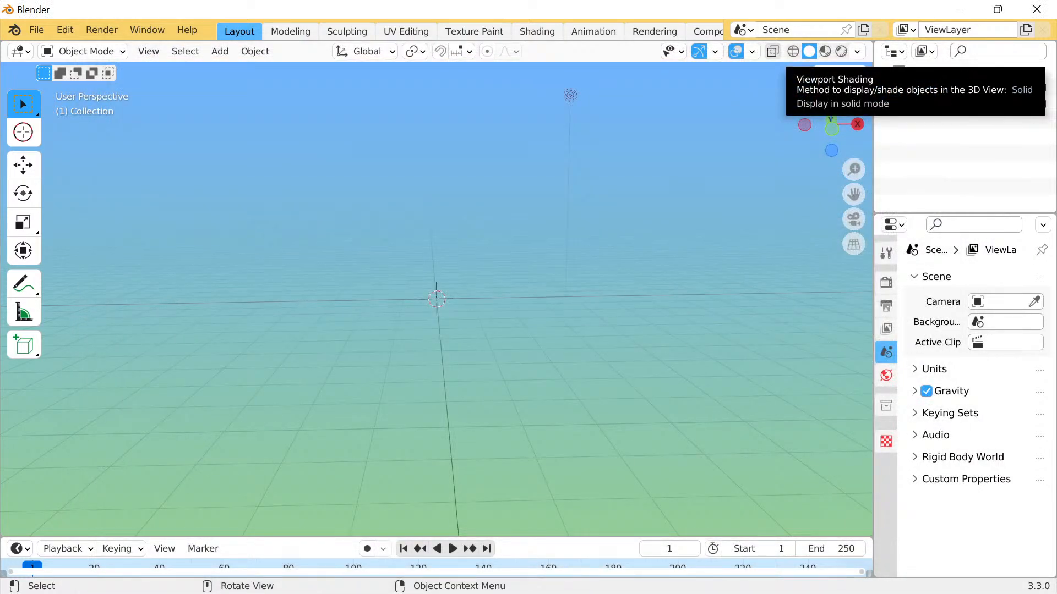
{"action": "scroll", "coordinate": [437, 298], "scroll_direction": "up", "scroll_amount": 7}
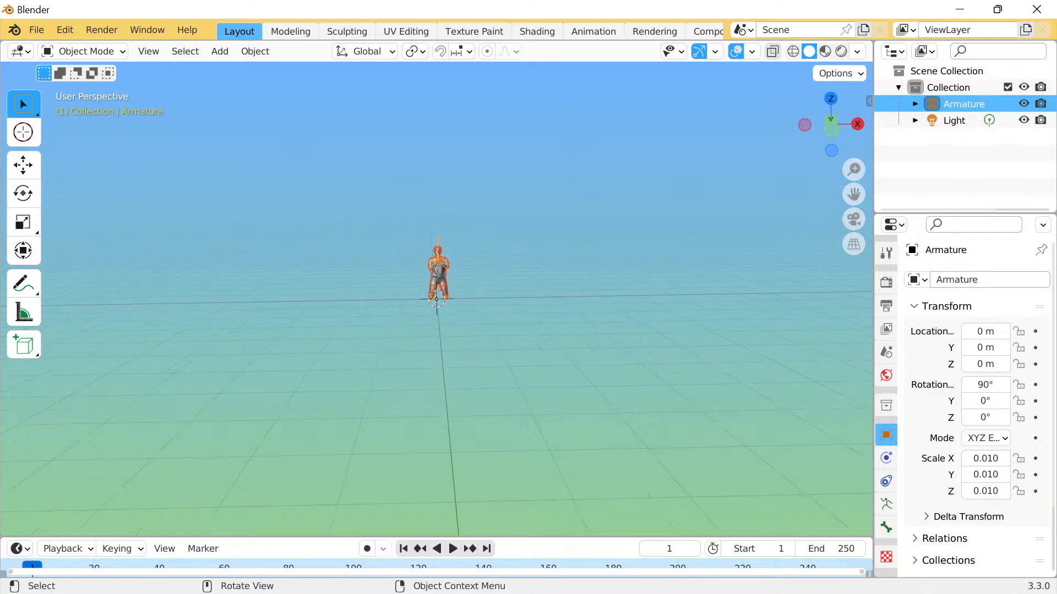
{"action": "middle_click_drag", "start_coordinate": [436, 299], "coordinate": [512, 299]}
{"action": "scroll", "coordinate": [436, 299], "scroll_direction": "up", "scroll_amount": 2}
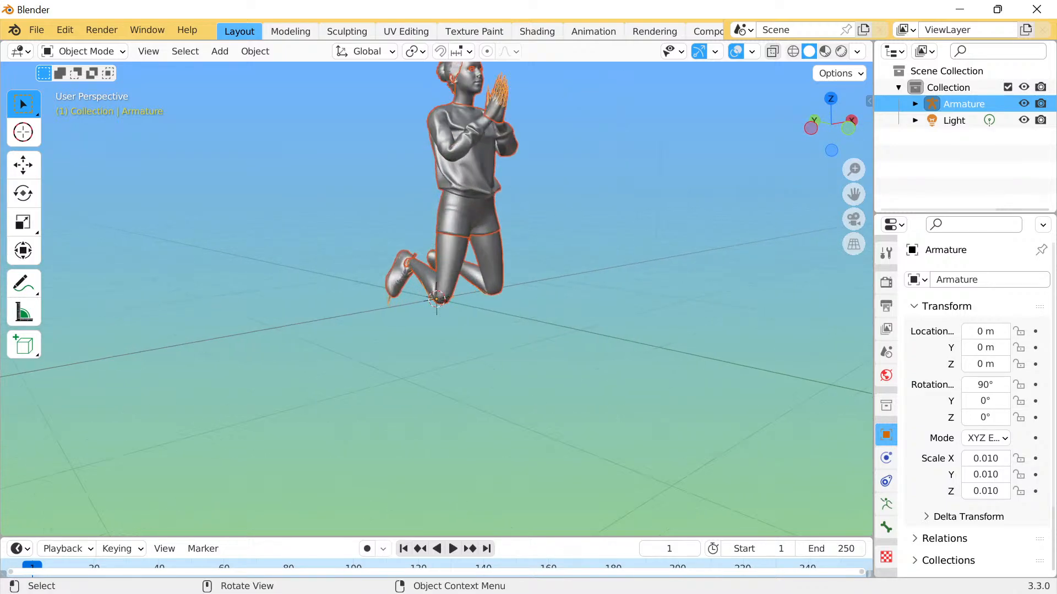
{"action": "left_click_drag", "start_coordinate": [853, 194], "coordinate": [854, 306]}
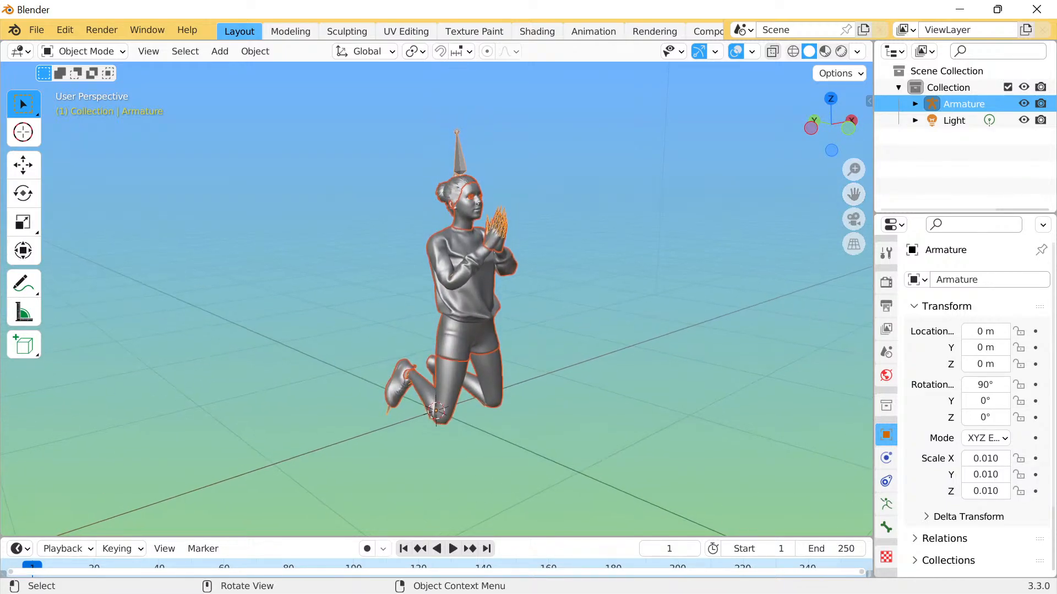
Put the imported armature into Pose Mode with the bone above the head selected, and shade the viewport in Material Preview.
{"action": "scroll", "coordinate": [437, 298], "scroll_direction": "up", "scroll_amount": 1}
{"action": "middle_click_drag", "start_coordinate": [437, 299], "coordinate": [627, 468]}
{"action": "left_click_drag", "start_coordinate": [830, 108], "coordinate": [830, 106]}
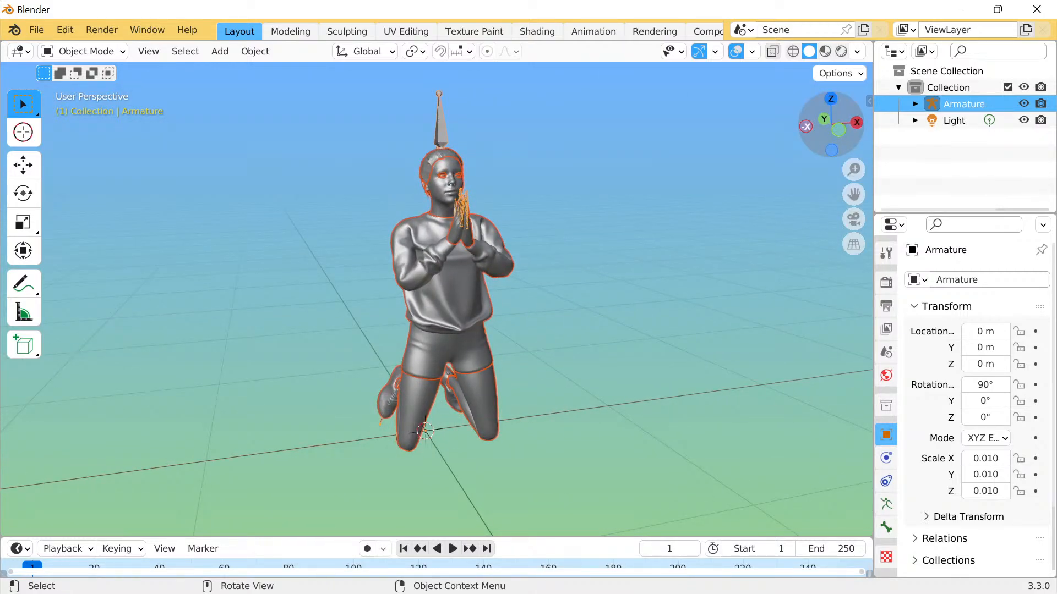
{"action": "middle_click_drag", "start_coordinate": [622, 275], "coordinate": [691, 245]}
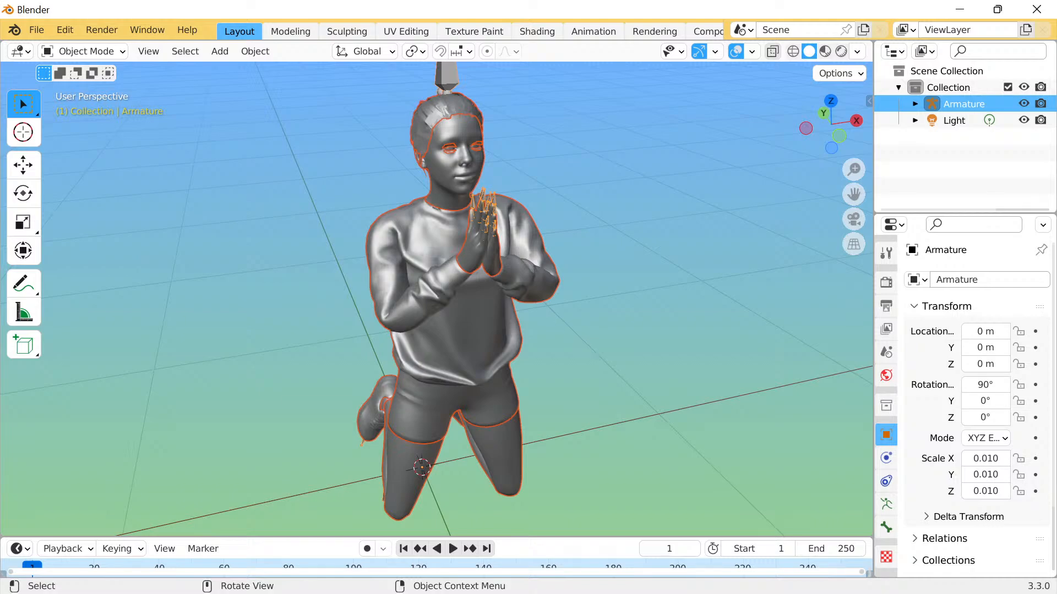
{"action": "scroll", "coordinate": [437, 299], "scroll_direction": "down", "scroll_amount": 3}
{"action": "scroll", "coordinate": [437, 299], "scroll_direction": "up", "scroll_amount": 3}
{"action": "scroll", "coordinate": [437, 299], "scroll_direction": "down", "scroll_amount": 1}
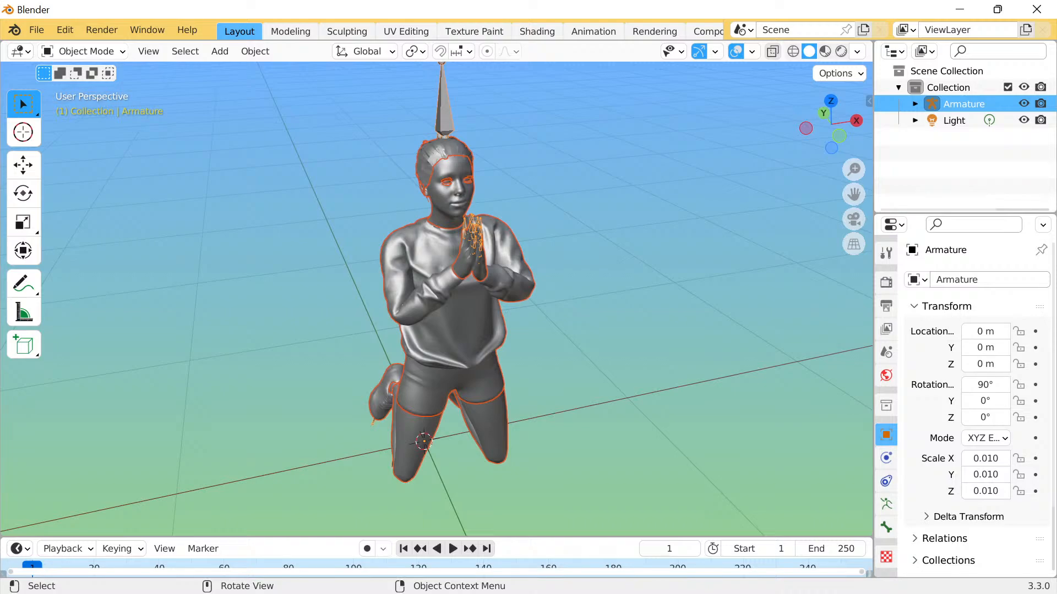
{"action": "left_click", "coordinate": [83, 51]}
{"action": "left_click", "coordinate": [82, 107]}
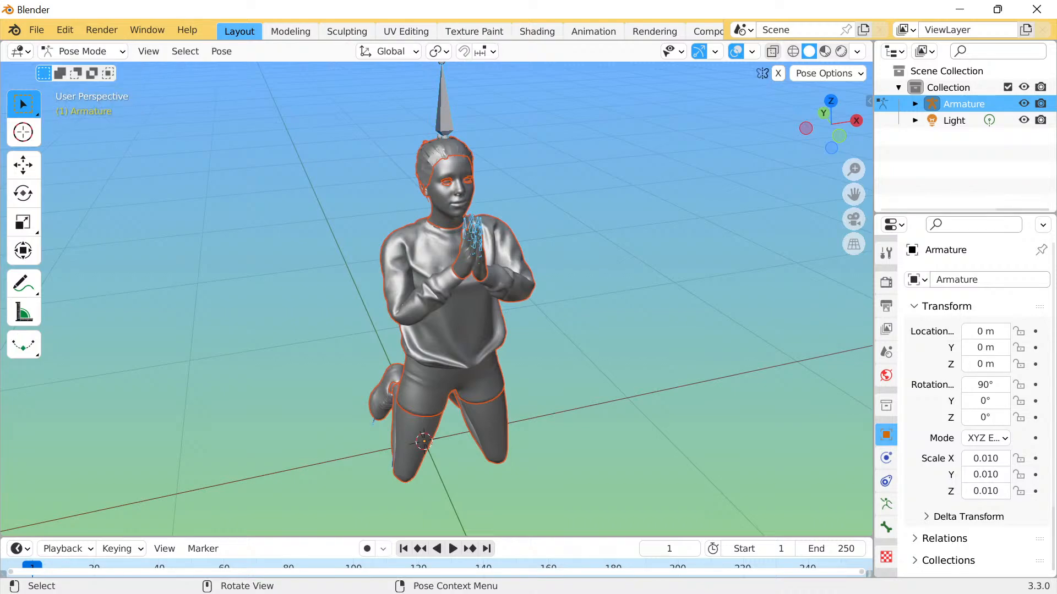
{"action": "left_click", "coordinate": [444, 112]}
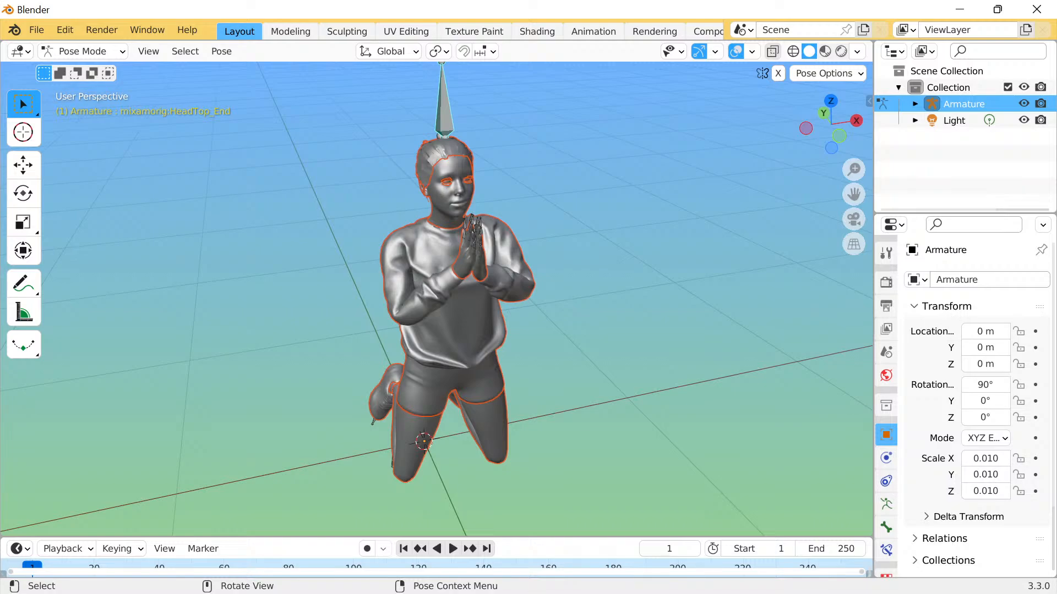
{"action": "left_click", "coordinate": [824, 51]}
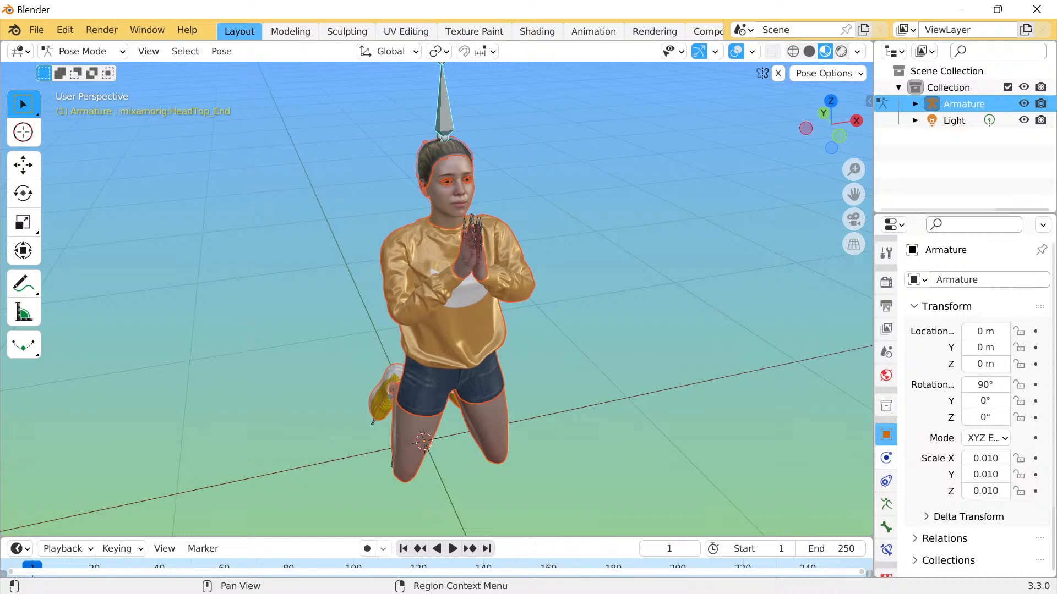
Look through the properties of the armature and the selected bone for a setting that controls how bones are displayed.
{"action": "scroll", "coordinate": [885, 468], "scroll_direction": "down", "scroll_amount": 1}
{"action": "left_click", "coordinate": [886, 482]}
{"action": "scroll", "coordinate": [974, 413], "scroll_direction": "down", "scroll_amount": 4}
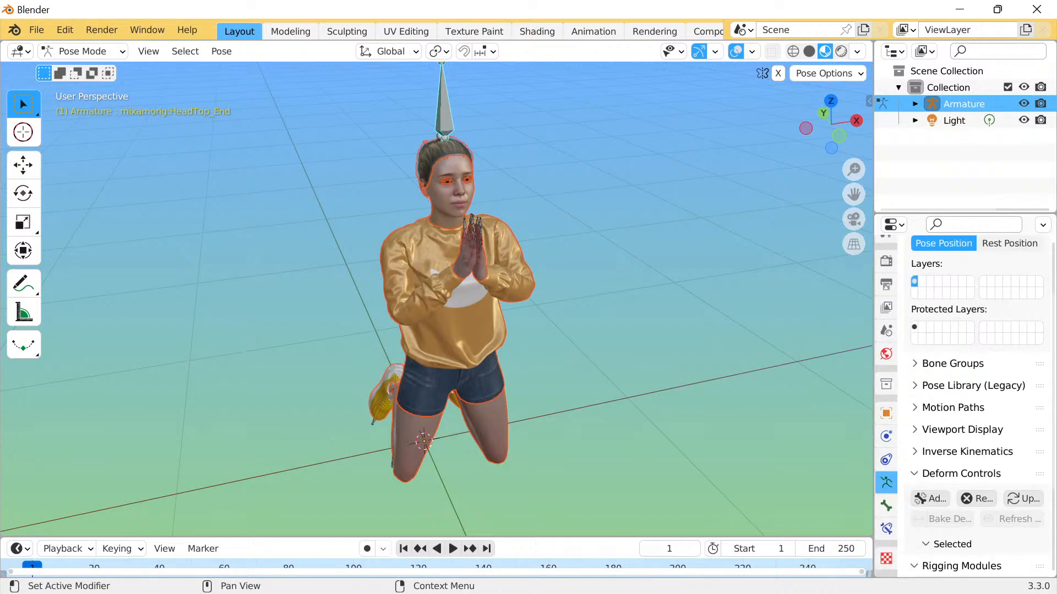
{"action": "scroll", "coordinate": [974, 413], "scroll_direction": "up", "scroll_amount": 4}
{"action": "scroll", "coordinate": [974, 413], "scroll_direction": "down", "scroll_amount": 4}
{"action": "scroll", "coordinate": [974, 413], "scroll_direction": "up", "scroll_amount": 4}
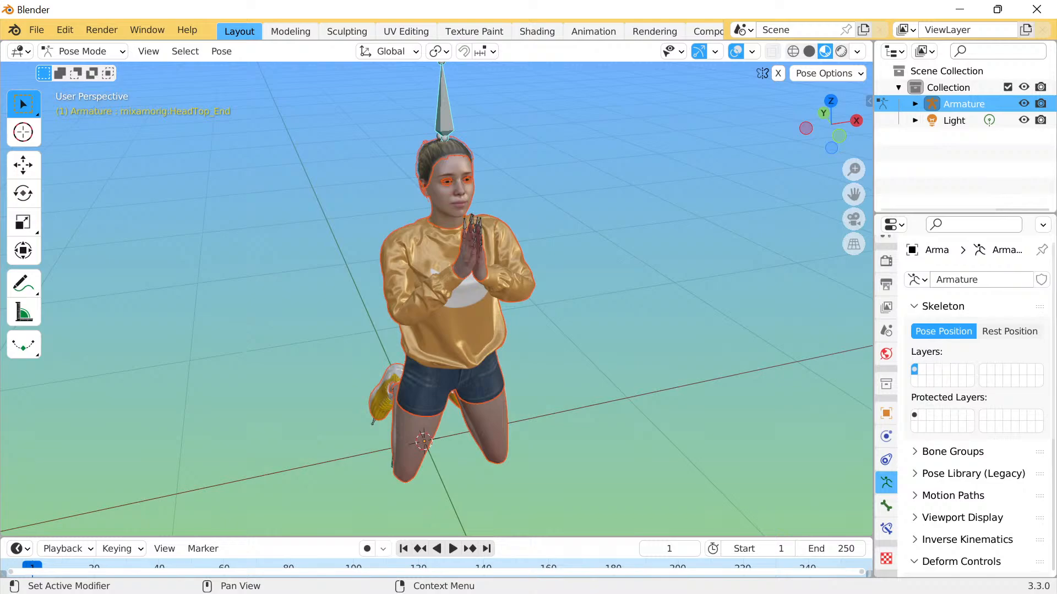
{"action": "left_click", "coordinate": [886, 506]}
{"action": "scroll", "coordinate": [974, 385], "scroll_direction": "down", "scroll_amount": 3}
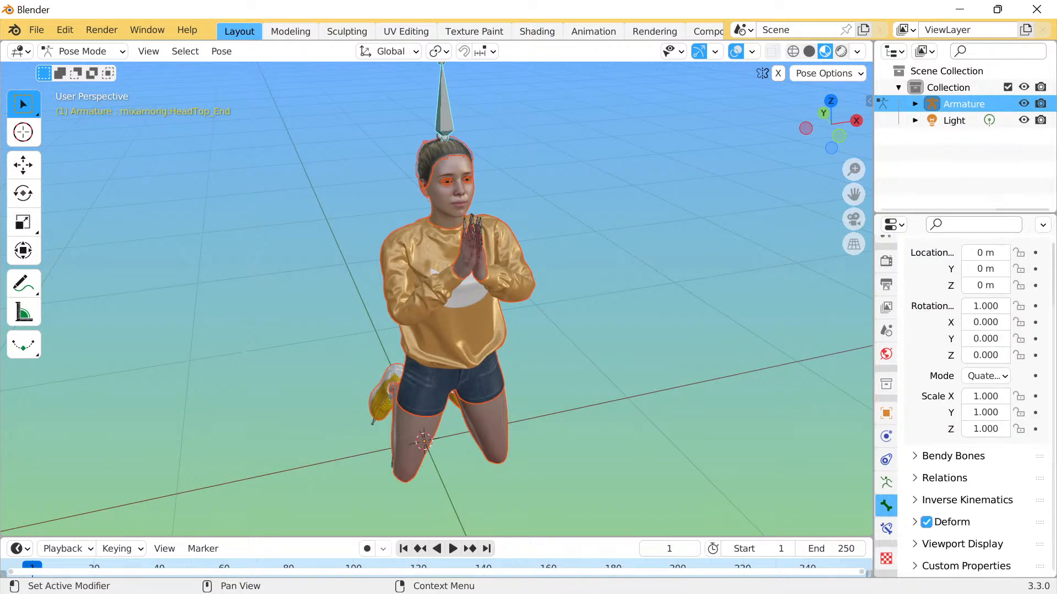
{"action": "scroll", "coordinate": [974, 385], "scroll_direction": "up", "scroll_amount": 3}
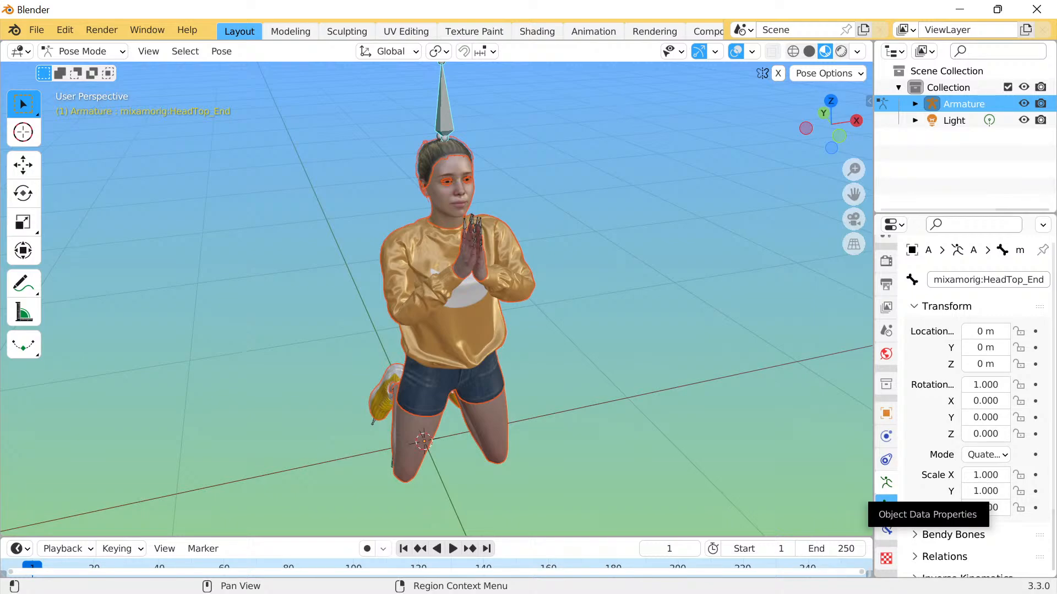
Check the Bones viewport overlay by switching it off and on again.
{"action": "left_click", "coordinate": [752, 51]}
{"action": "mouse_move", "coordinate": [715, 51]}
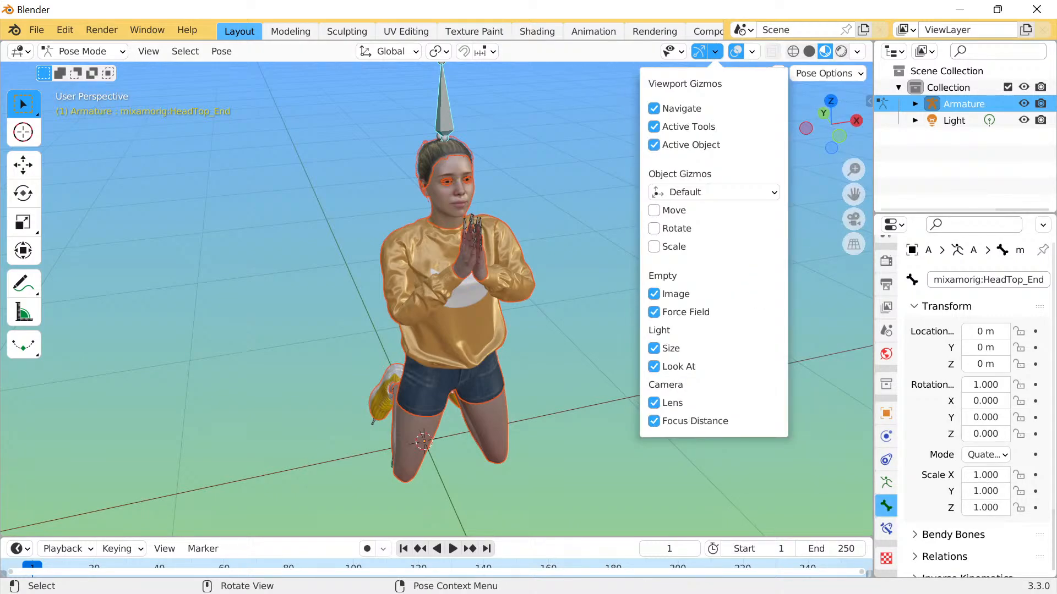
{"action": "mouse_move", "coordinate": [751, 51]}
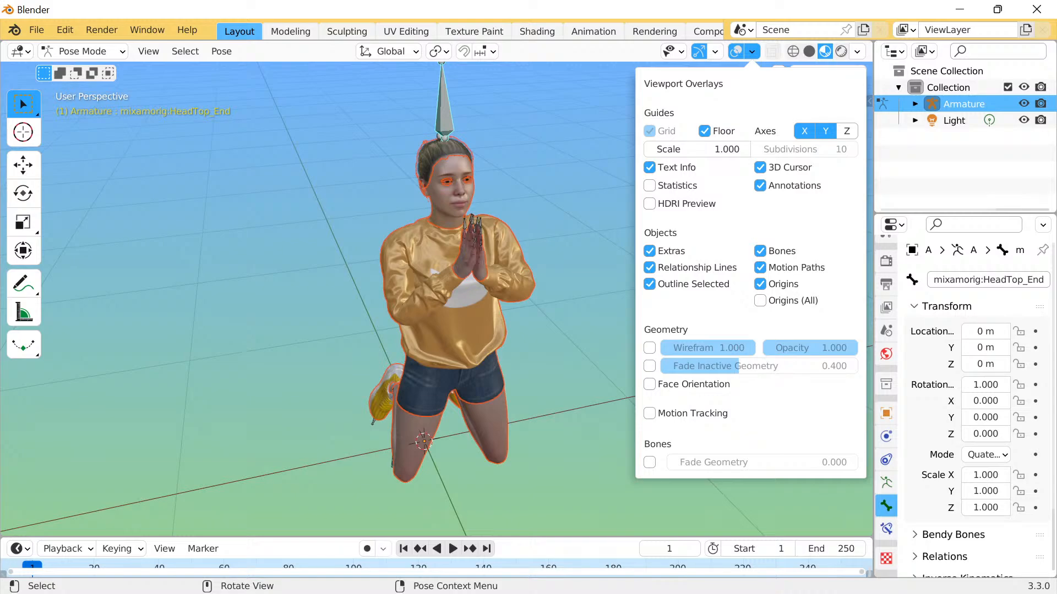
{"action": "left_click", "coordinate": [760, 251]}
{"action": "left_click", "coordinate": [760, 251]}
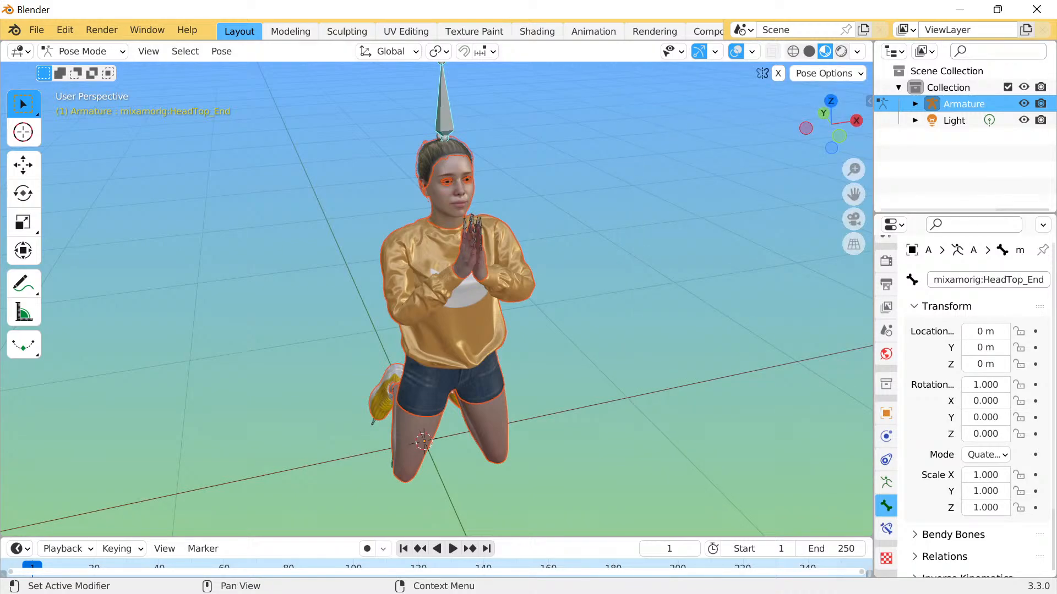
Set the armature to display In Front so its bones show through the character mesh.
{"action": "left_click", "coordinate": [886, 483]}
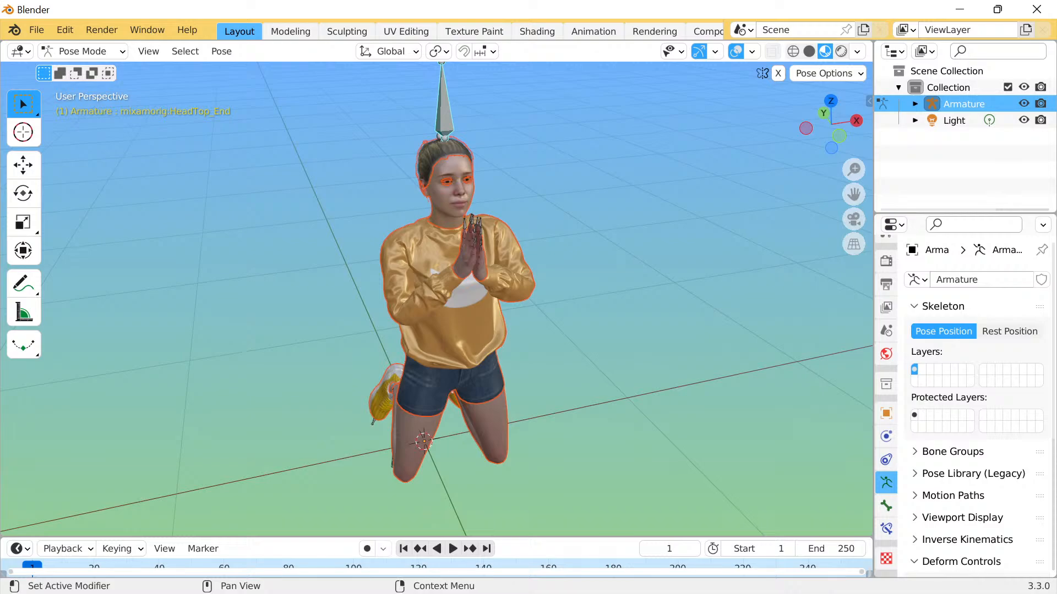
{"action": "scroll", "coordinate": [974, 402], "scroll_direction": "down", "scroll_amount": 3}
{"action": "scroll", "coordinate": [974, 407], "scroll_direction": "down", "scroll_amount": 5}
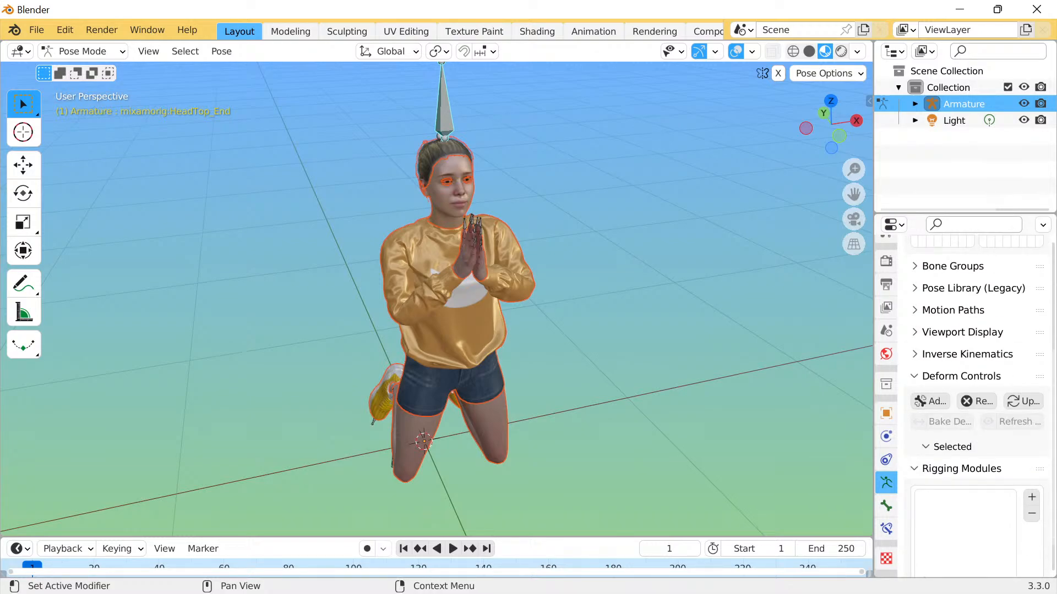
{"action": "left_click", "coordinate": [962, 332]}
{"action": "scroll", "coordinate": [974, 385], "scroll_direction": "down", "scroll_amount": 2}
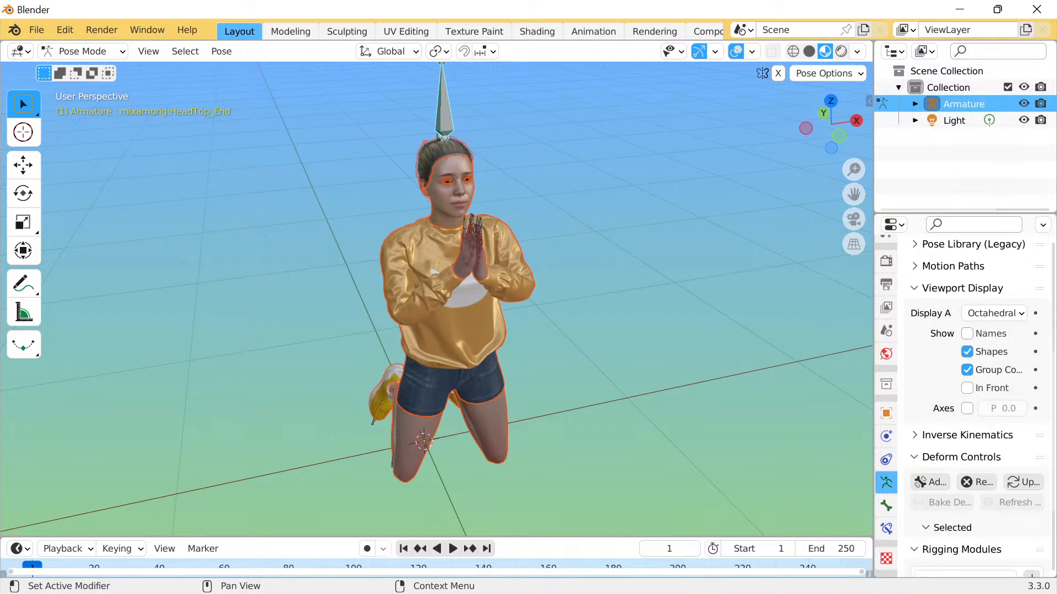
{"action": "left_click", "coordinate": [967, 388]}
Rotate the right forearm bone slightly and check the arm's pose from the front.
{"action": "scroll", "coordinate": [436, 299], "scroll_direction": "up", "scroll_amount": 4}
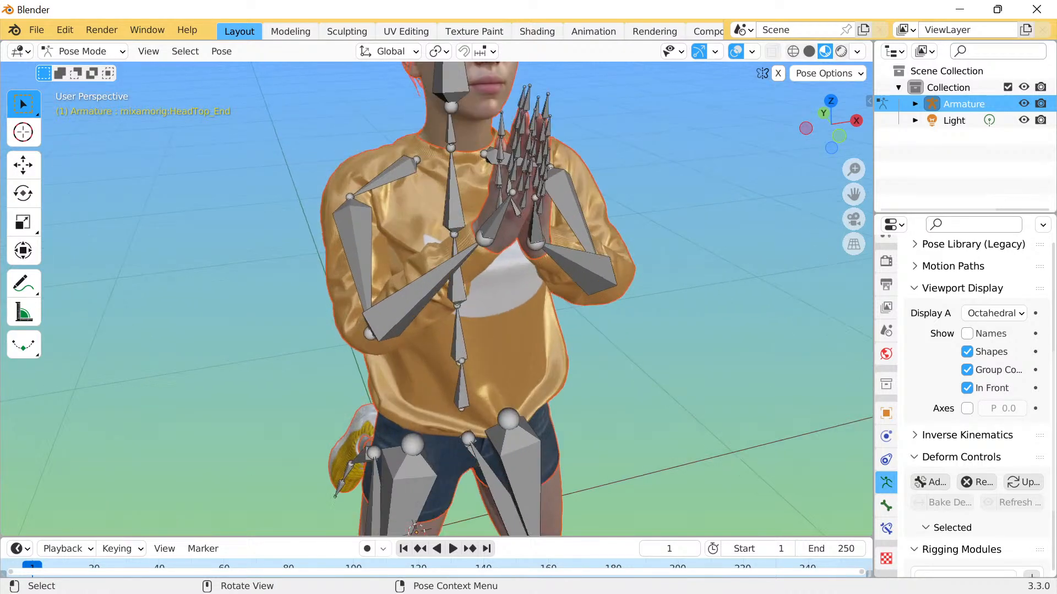
{"action": "middle_click_drag", "start_coordinate": [437, 299], "coordinate": [471, 292]}
{"action": "left_click", "coordinate": [520, 295]}
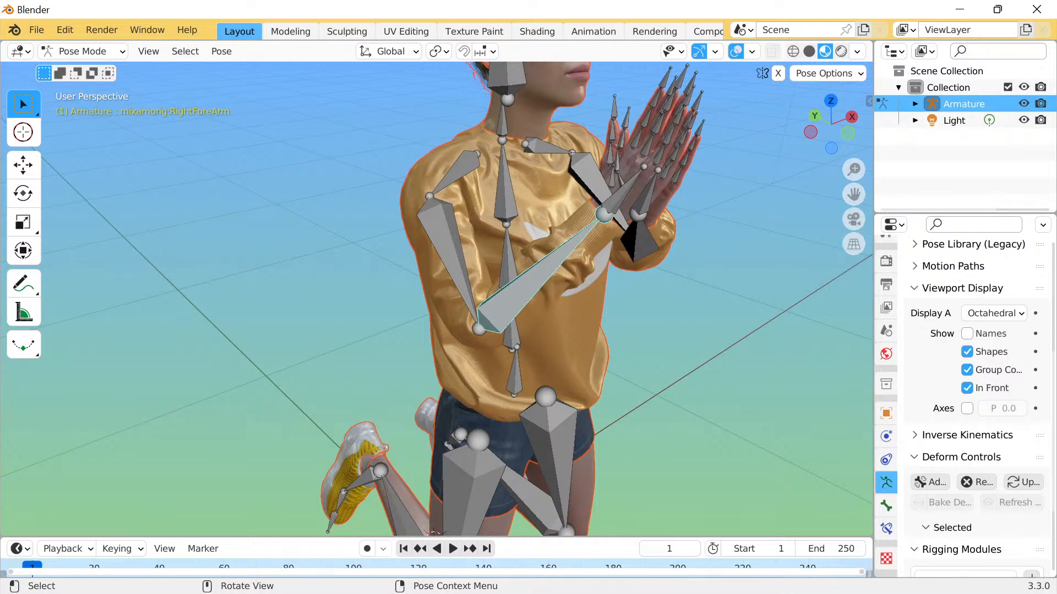
{"action": "key", "text": "r"}
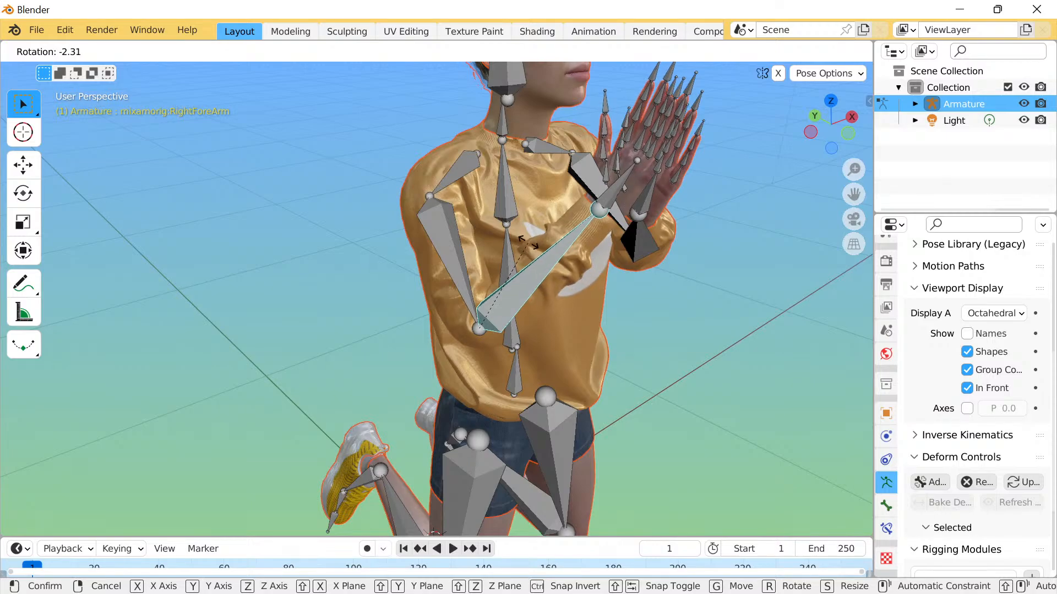
{"action": "left_click", "coordinate": [528, 250]}
{"action": "middle_click_drag", "start_coordinate": [528, 250], "coordinate": [407, 255]}
{"action": "middle_click_drag", "start_coordinate": [178, 216], "coordinate": [267, 220]}
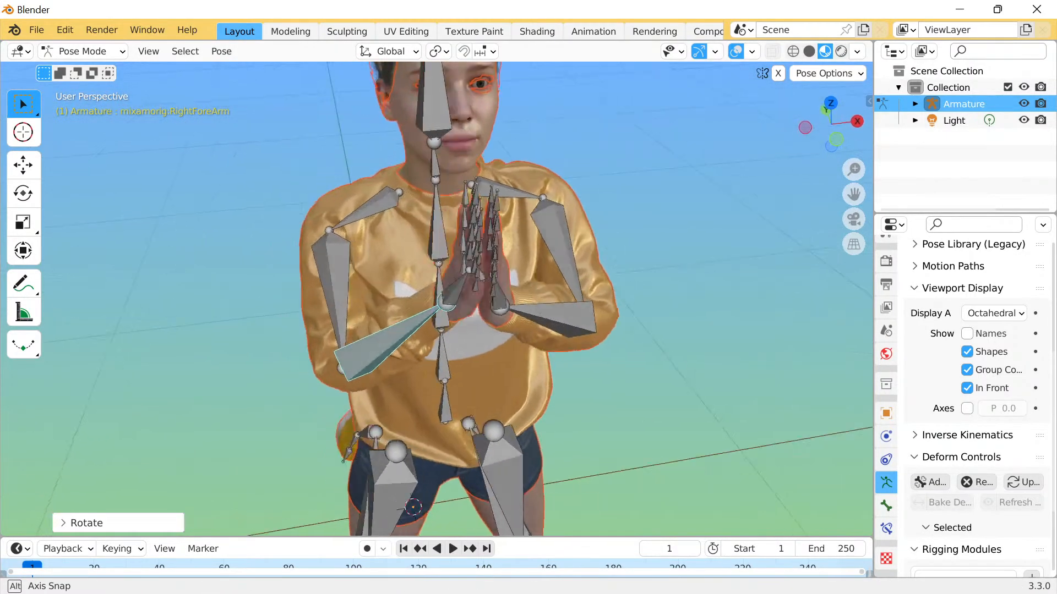
Rotate the neck bone around the global Z axis to turn the head toward the character's left.
{"action": "scroll", "coordinate": [275, 226], "scroll_direction": "down", "scroll_amount": 3}
{"action": "middle_click_drag", "start_coordinate": [420, 391], "coordinate": [457, 392]}
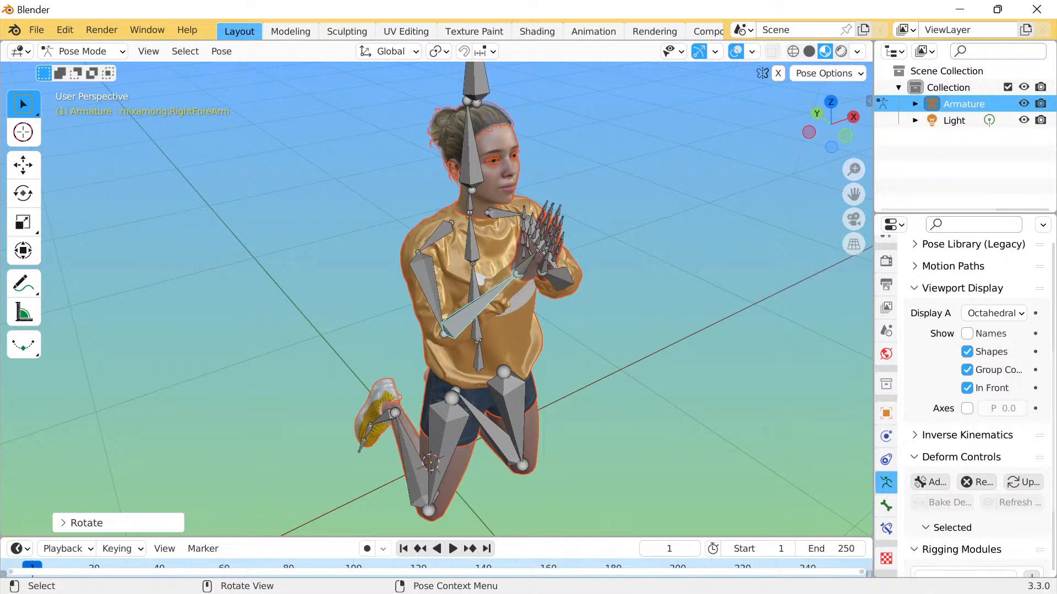
{"action": "scroll", "coordinate": [495, 297], "scroll_direction": "up", "scroll_amount": 2}
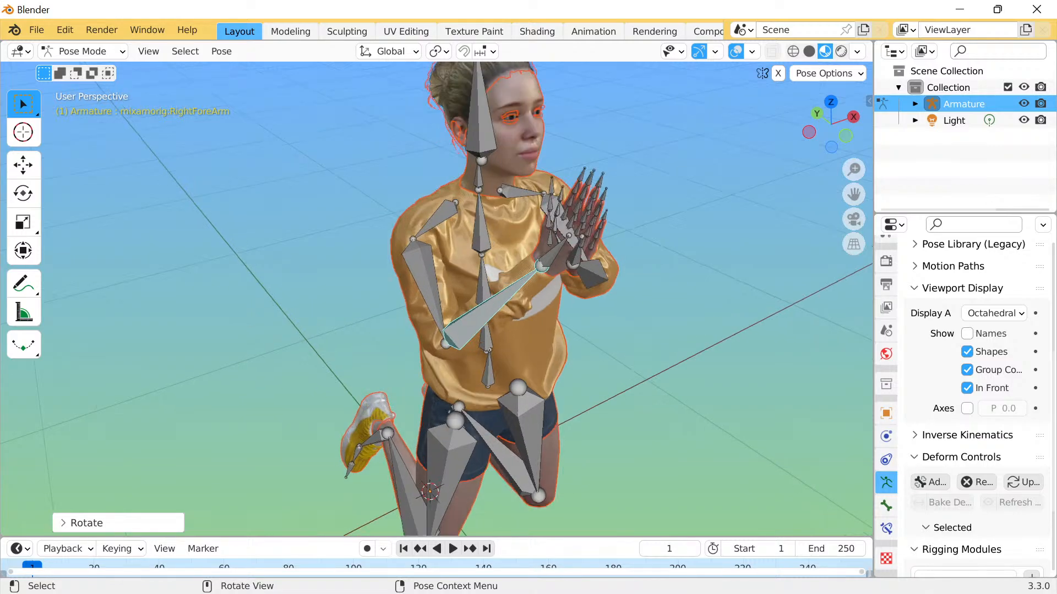
{"action": "middle_click_drag", "start_coordinate": [495, 297], "coordinate": [477, 282]}
{"action": "scroll", "coordinate": [477, 283], "scroll_direction": "down", "scroll_amount": 1}
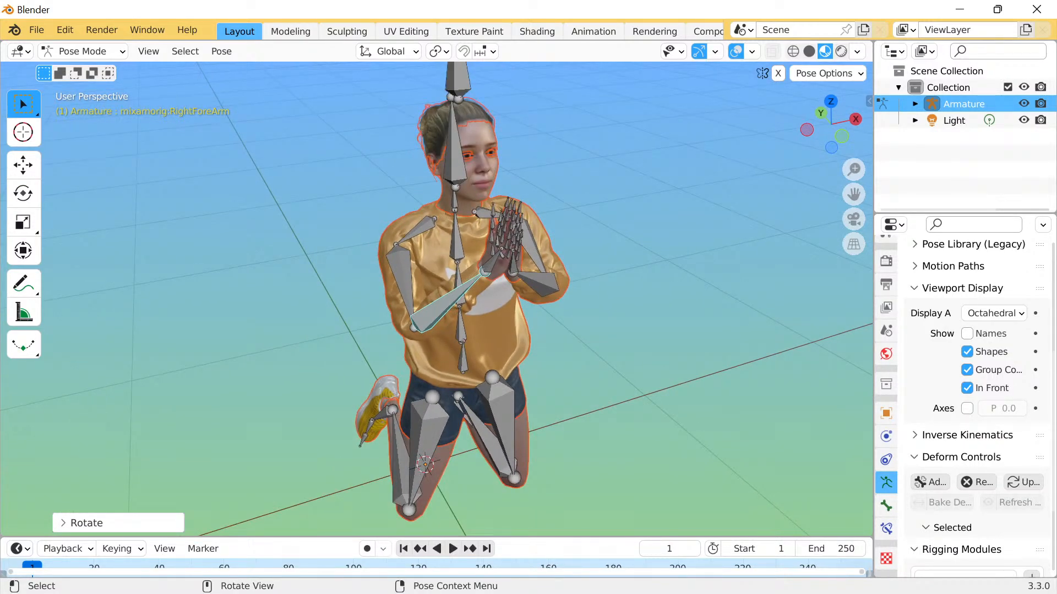
{"action": "left_click", "coordinate": [456, 240]}
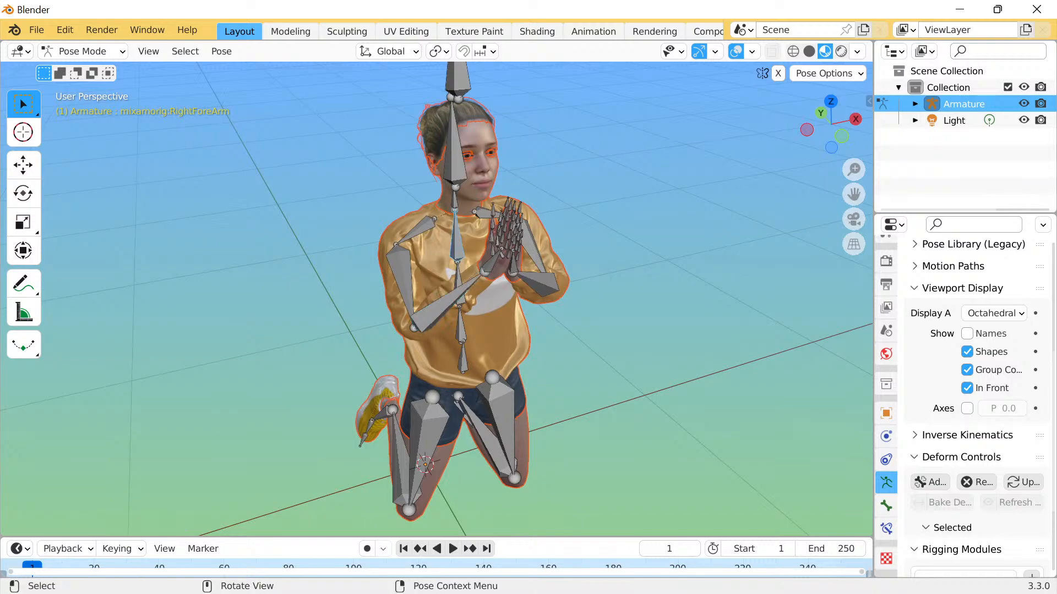
{"action": "left_click", "coordinate": [455, 202]}
{"action": "key", "text": "r"}
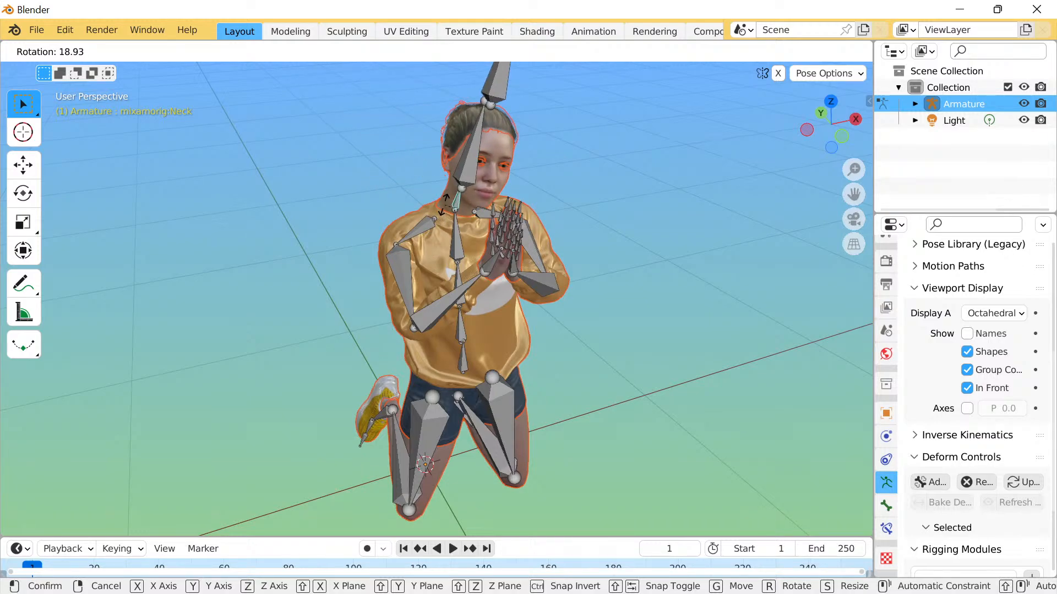
{"action": "key", "text": "z"}
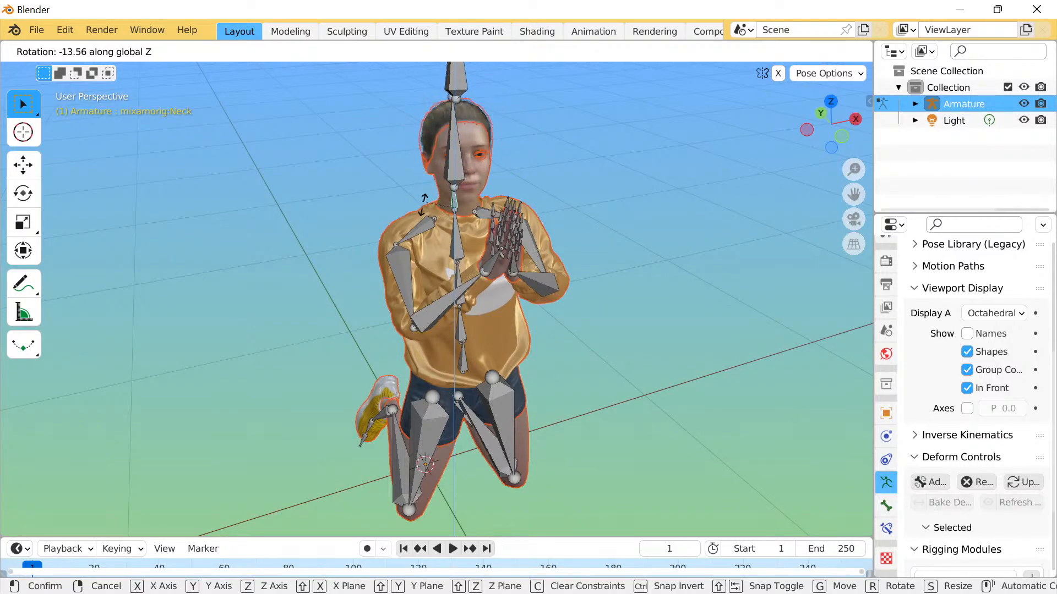
{"action": "left_click", "coordinate": [427, 224]}
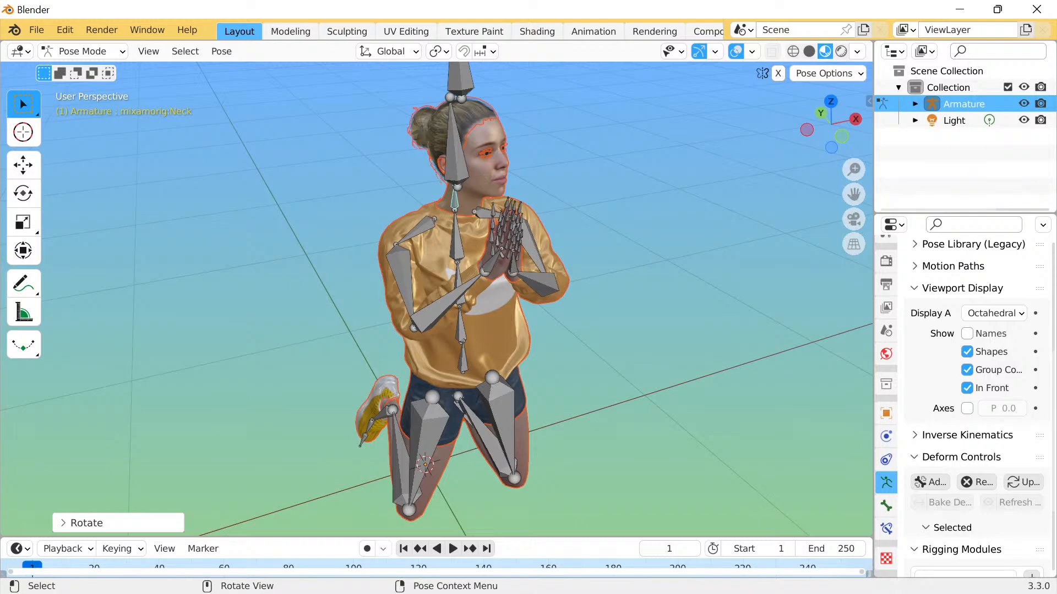
Try out selecting the head bone and leave all of the armature's bones deselected.
{"action": "scroll", "coordinate": [457, 275], "scroll_direction": "up", "scroll_amount": 5}
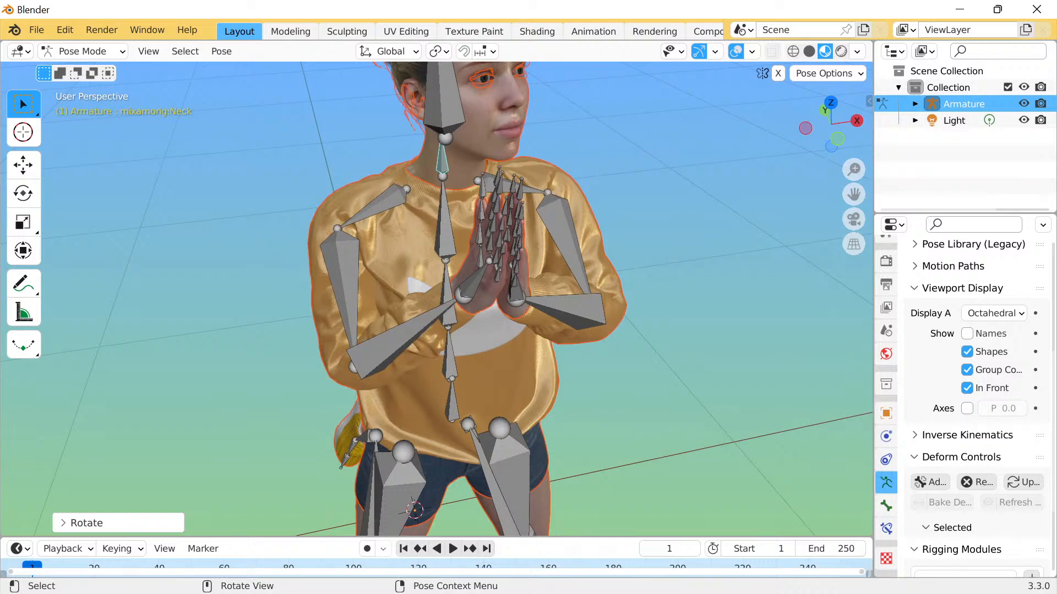
{"action": "left_click", "coordinate": [660, 220]}
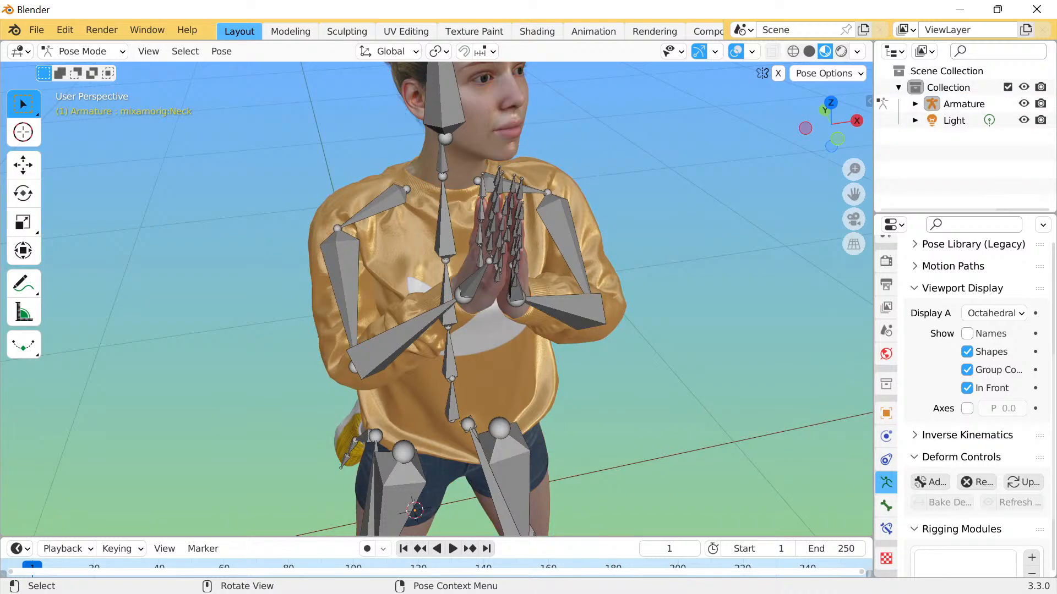
{"action": "scroll", "coordinate": [551, 198], "scroll_direction": "down", "scroll_amount": 1}
{"action": "middle_click_drag", "start_coordinate": [550, 198], "coordinate": [558, 191]}
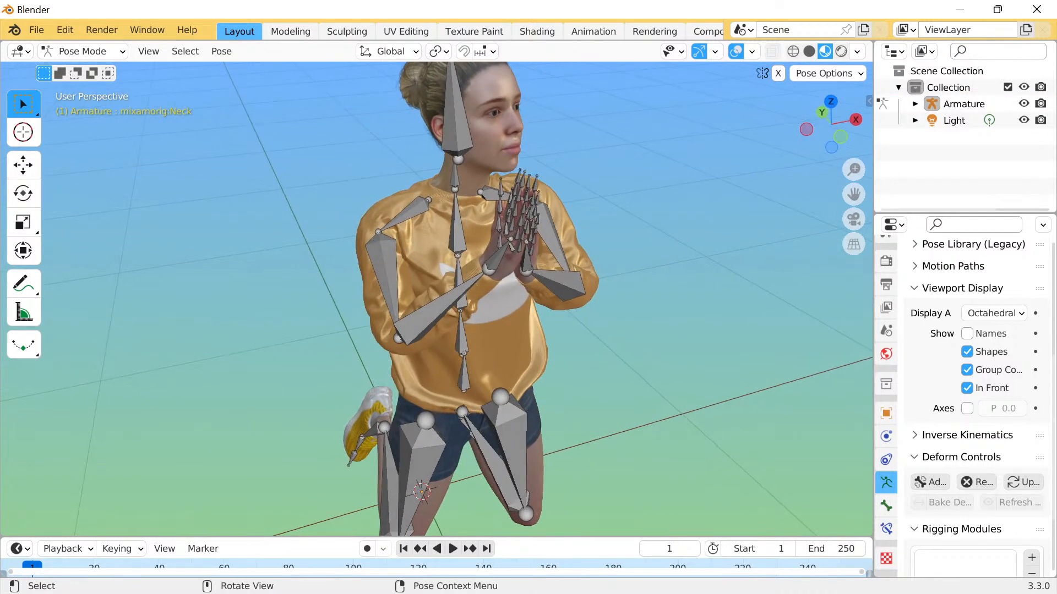
{"action": "left_click", "coordinate": [457, 124]}
{"action": "left_click", "coordinate": [655, 165]}
{"action": "scroll", "coordinate": [606, 220], "scroll_direction": "down", "scroll_amount": 3}
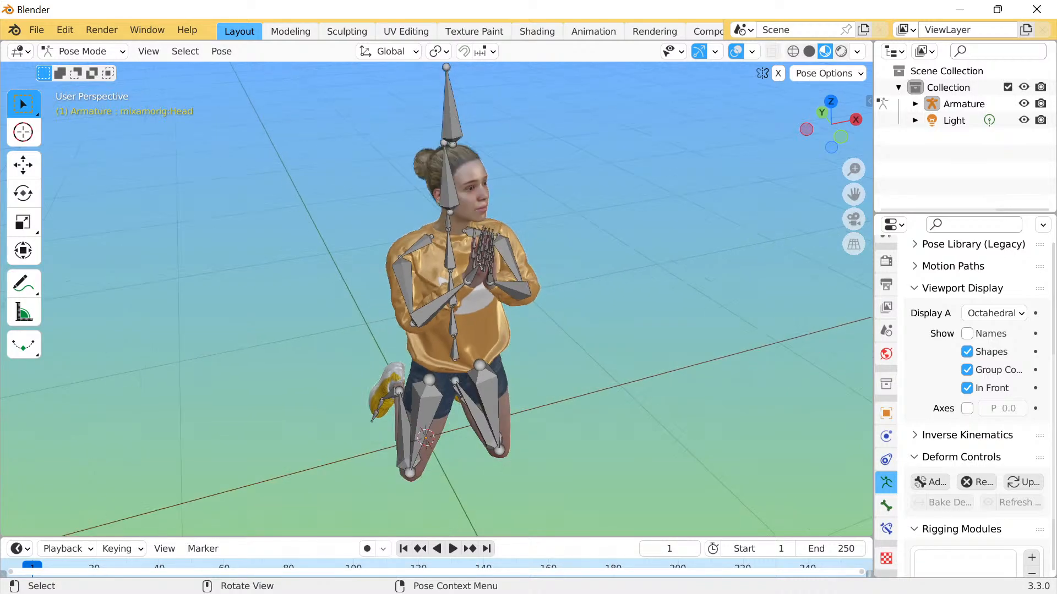
Frame the kneeling figure, hide the viewport overlays and gizmos, and open the viewport shading options.
{"action": "scroll", "coordinate": [605, 220], "scroll_direction": "up", "scroll_amount": 2}
{"action": "middle_click_drag", "start_coordinate": [605, 220], "coordinate": [602, 212]}
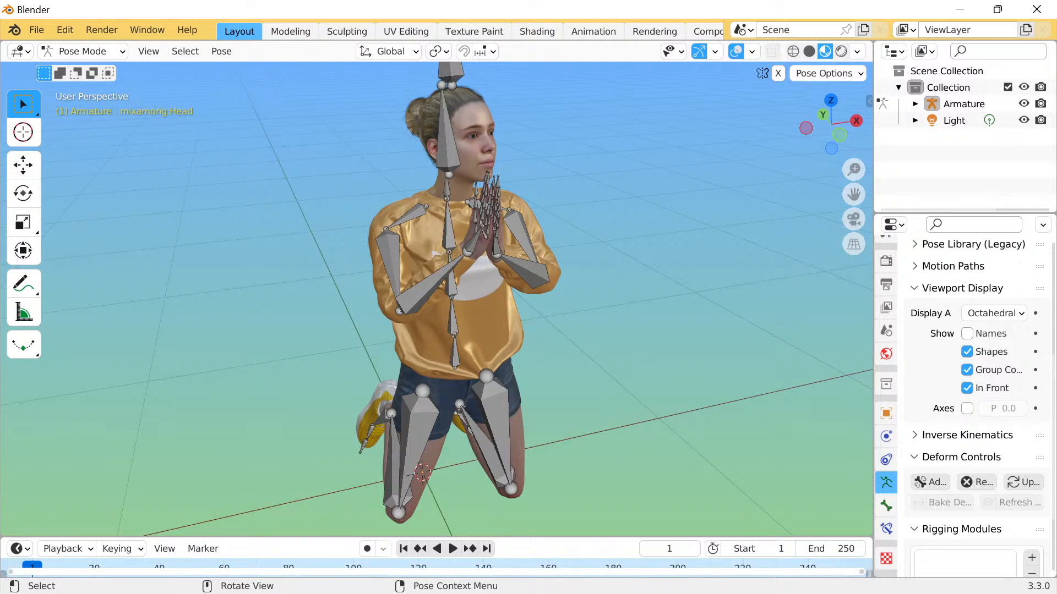
{"action": "key", "text": "alt+shift+z"}
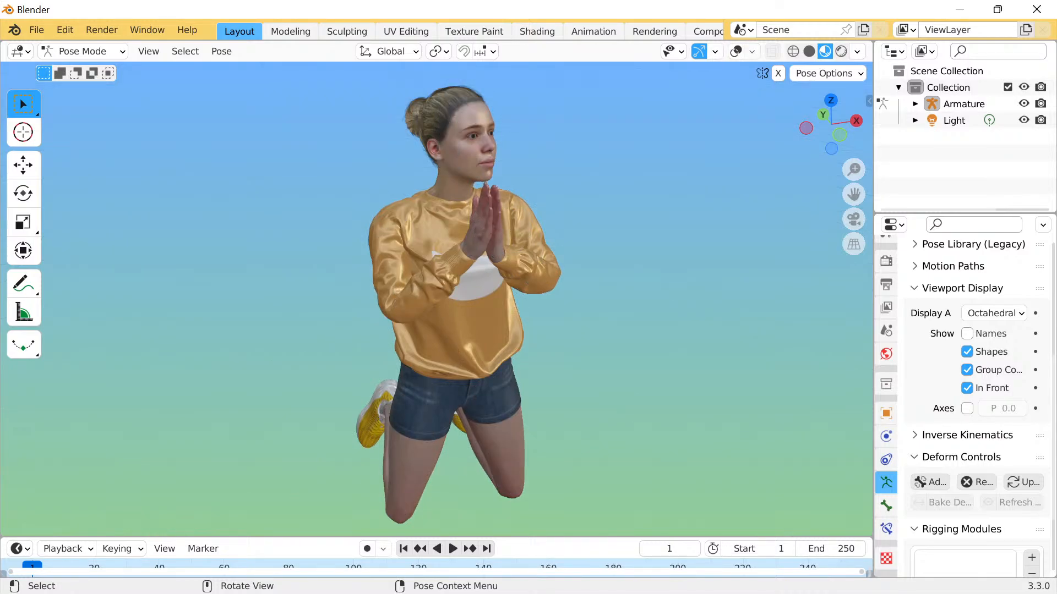
{"action": "key", "text": "ctrl+grave"}
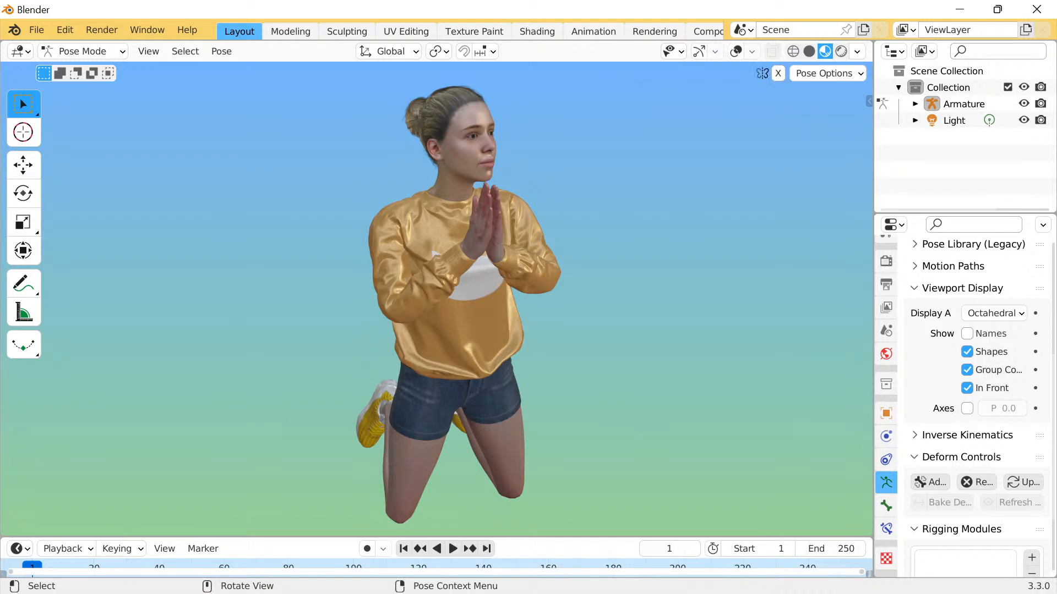
{"action": "left_click", "coordinate": [736, 51]}
{"action": "left_click", "coordinate": [735, 51]}
{"action": "left_click", "coordinate": [857, 51]}
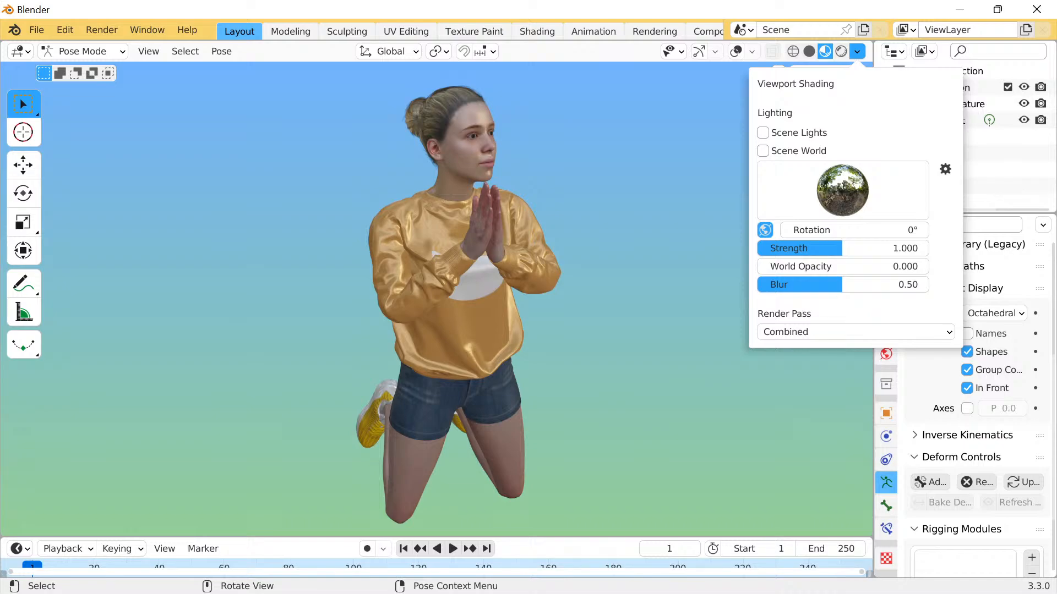
Switch the viewport to Solid shading after previewing Wireframe, and set the shading color to Texture.
{"action": "left_click", "coordinate": [809, 51]}
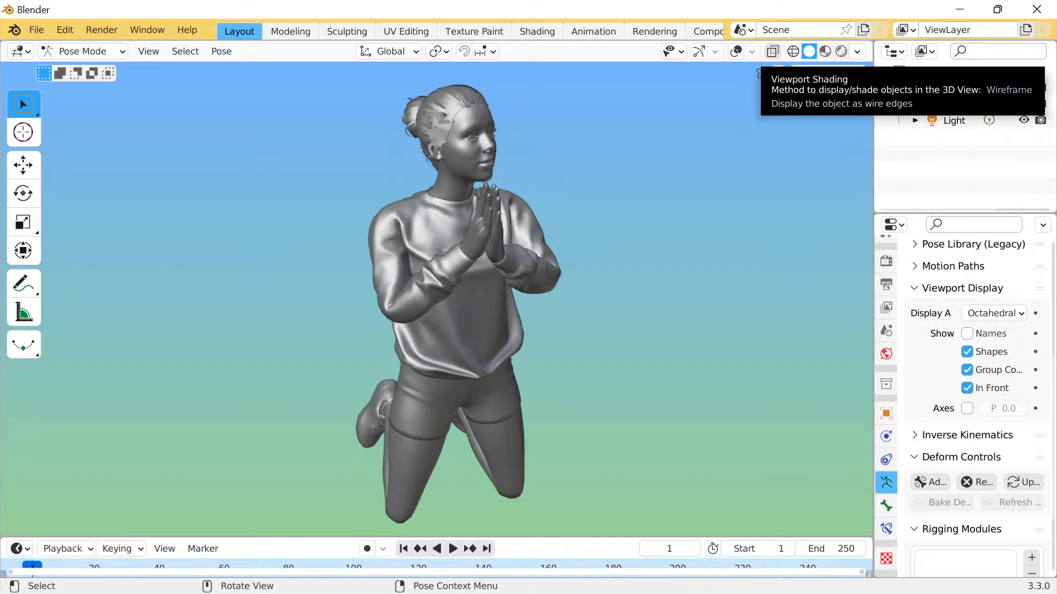
{"action": "left_click", "coordinate": [793, 51]}
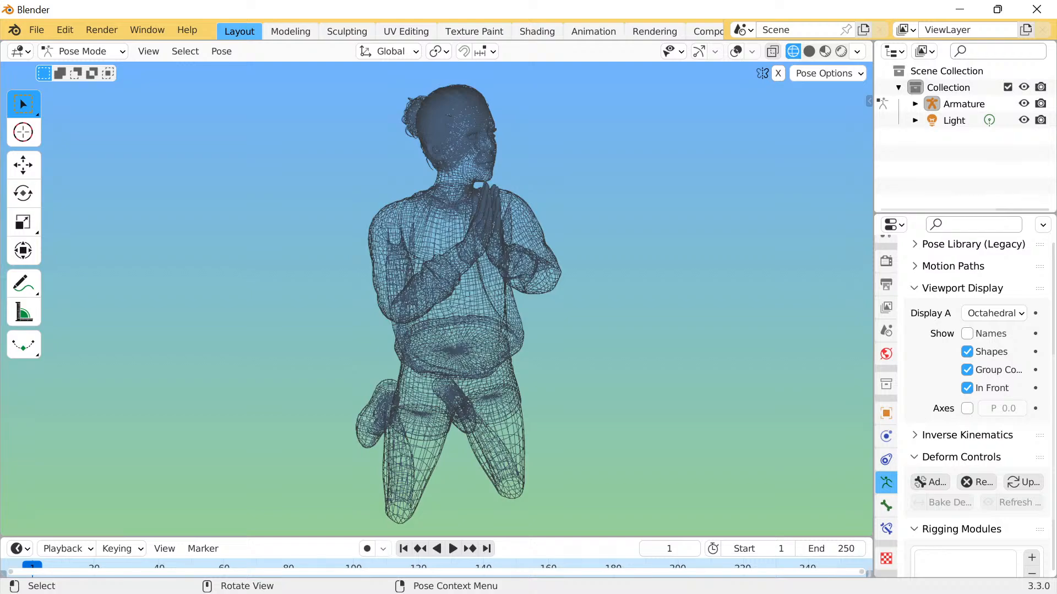
{"action": "left_click", "coordinate": [809, 52]}
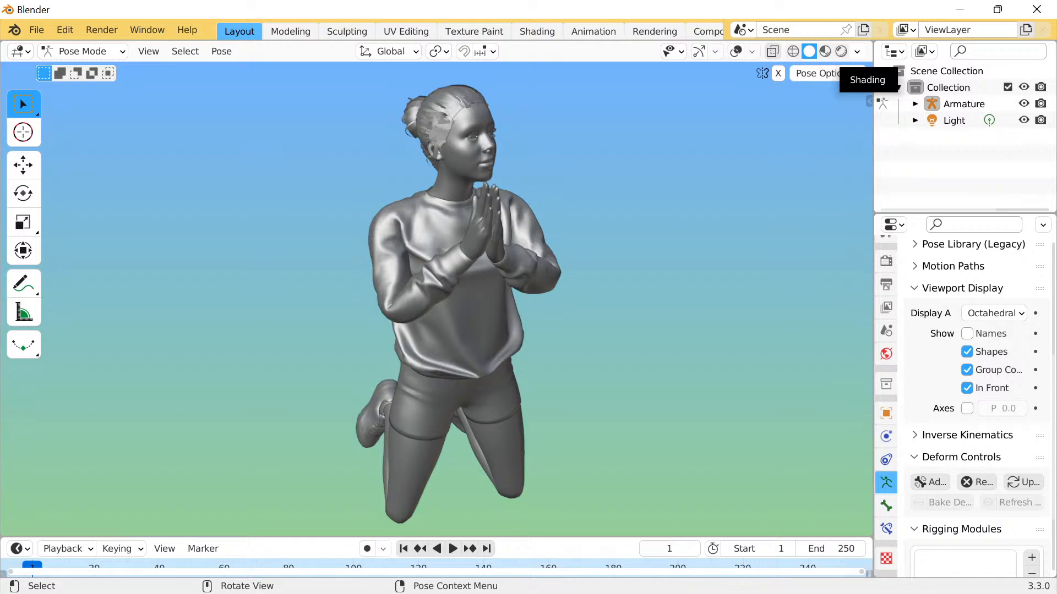
{"action": "left_click", "coordinate": [857, 51]}
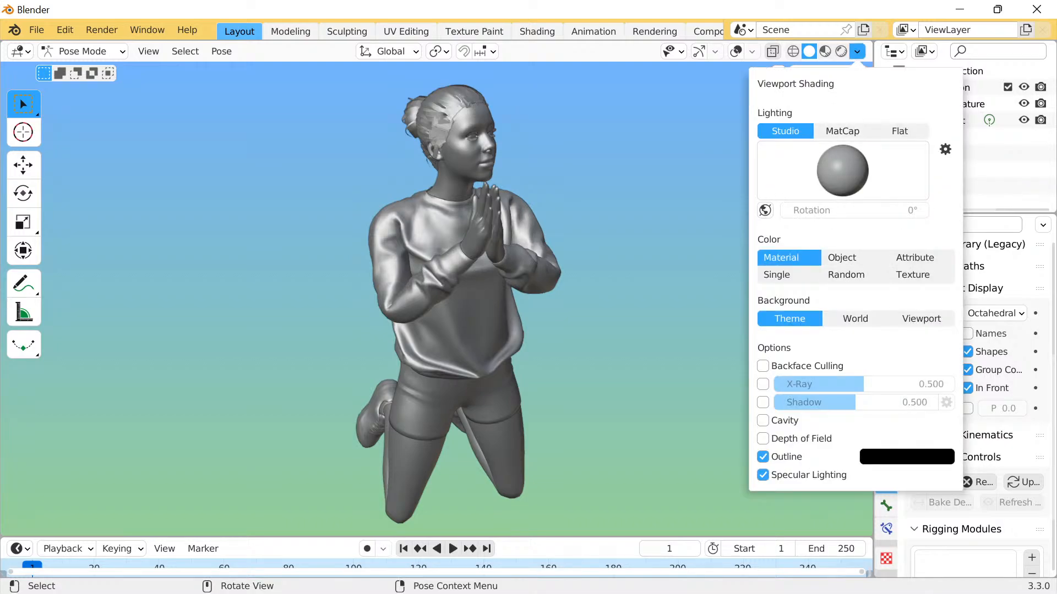
{"action": "left_click", "coordinate": [913, 274]}
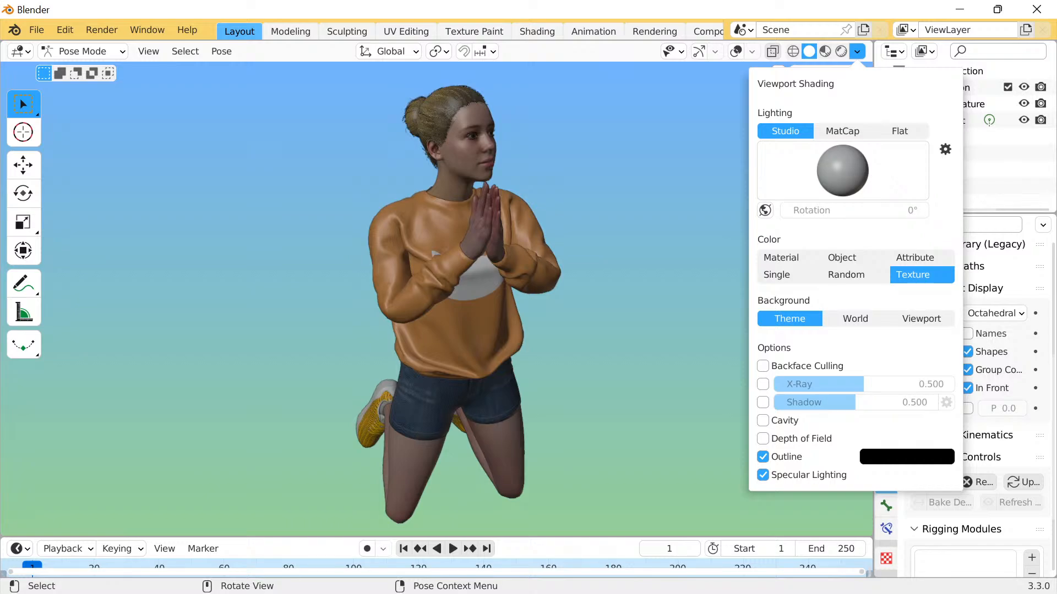
Set the shading background to a custom Viewport color of pure white and check the kneeling figure from the front.
{"action": "left_click", "coordinate": [921, 318]}
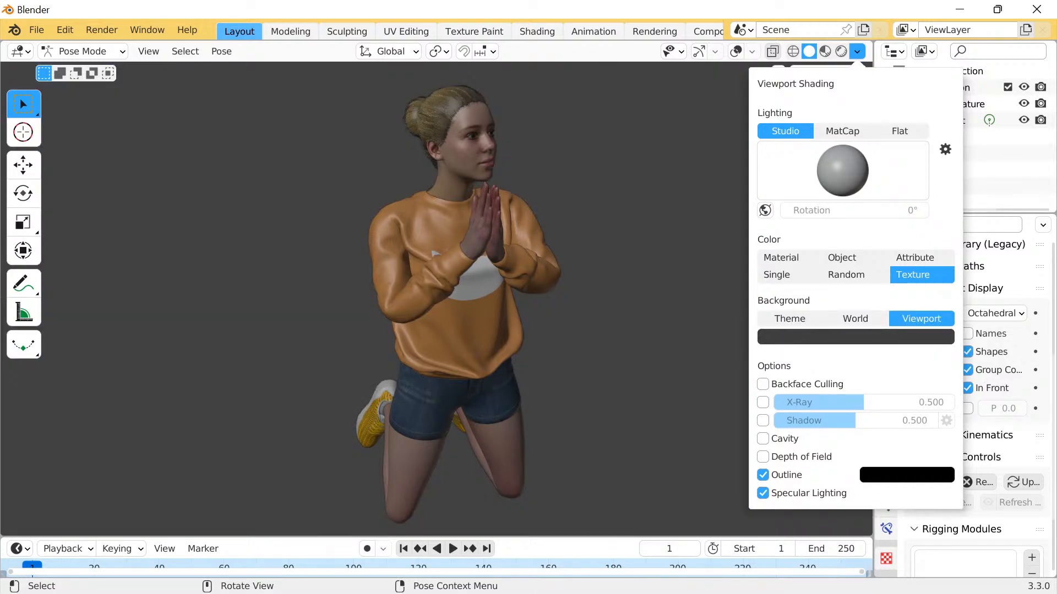
{"action": "left_click", "coordinate": [855, 337]}
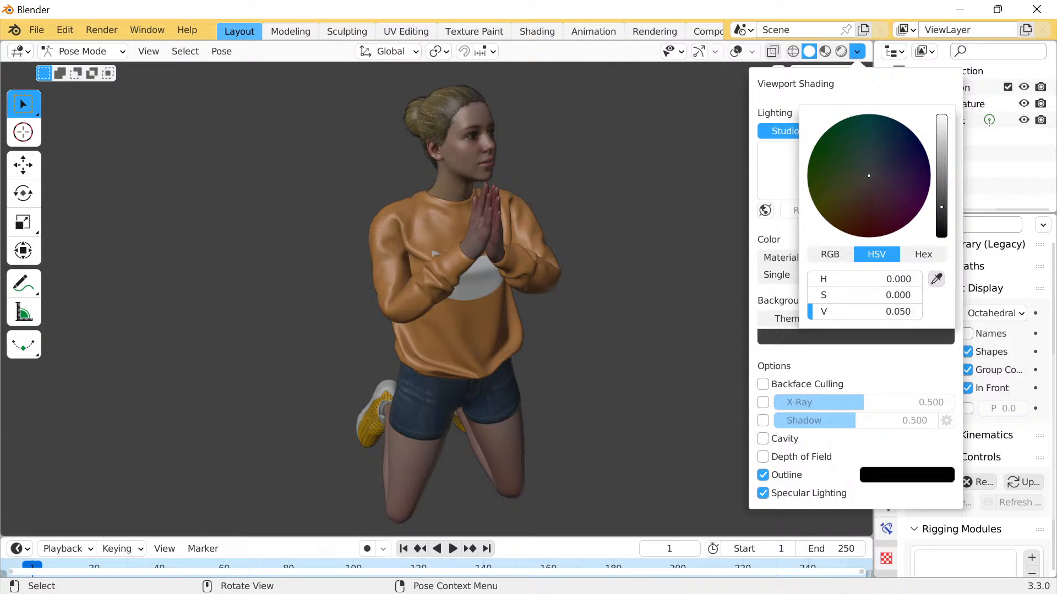
{"action": "left_click_drag", "start_coordinate": [941, 207], "coordinate": [941, 115]}
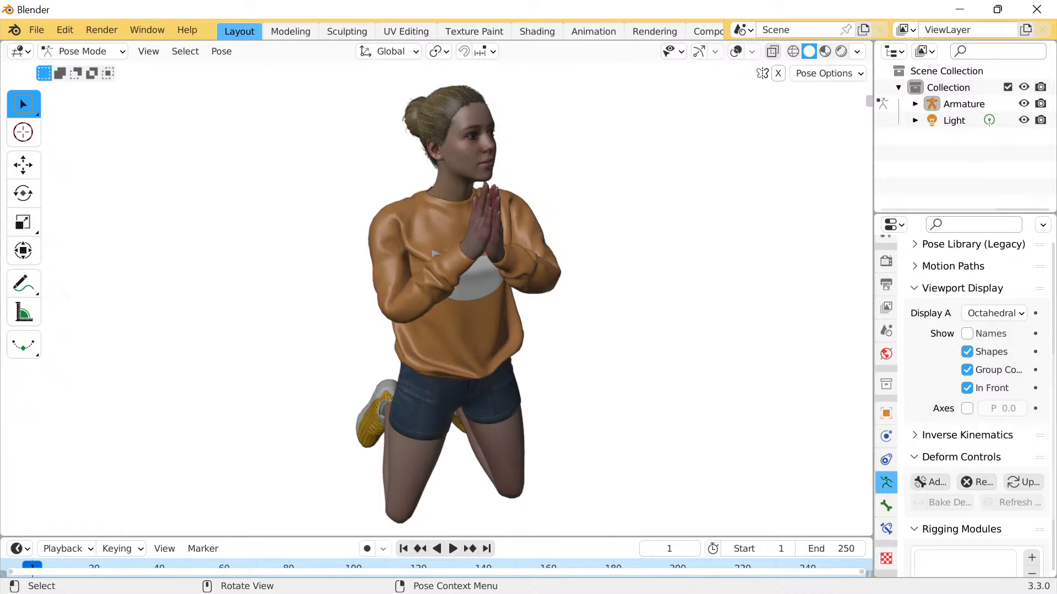
{"action": "middle_click_drag", "start_coordinate": [468, 308], "coordinate": [462, 287]}
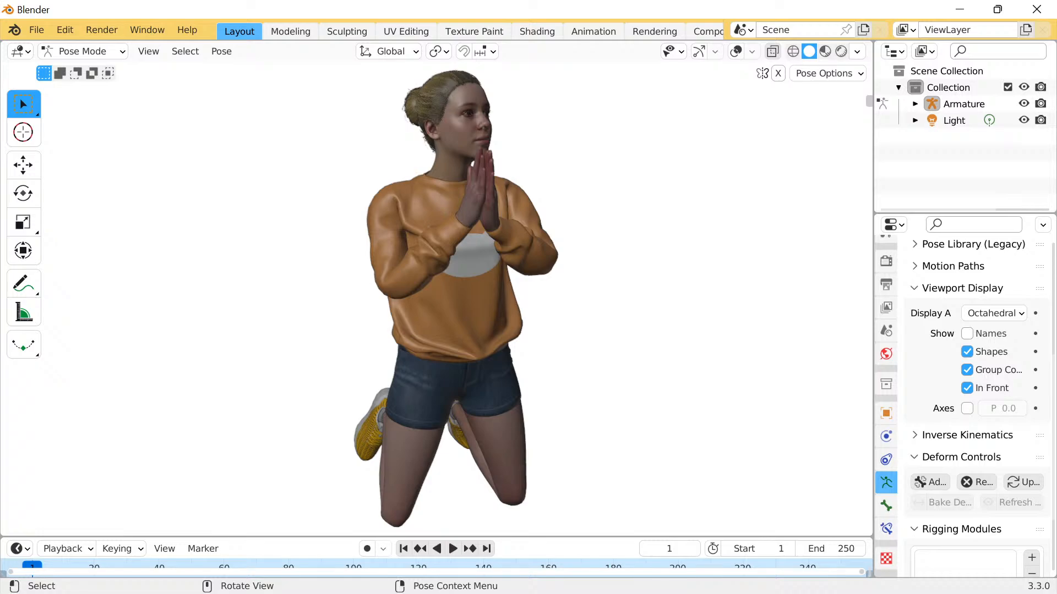
{"action": "middle_click_drag", "start_coordinate": [461, 287], "coordinate": [396, 285]}
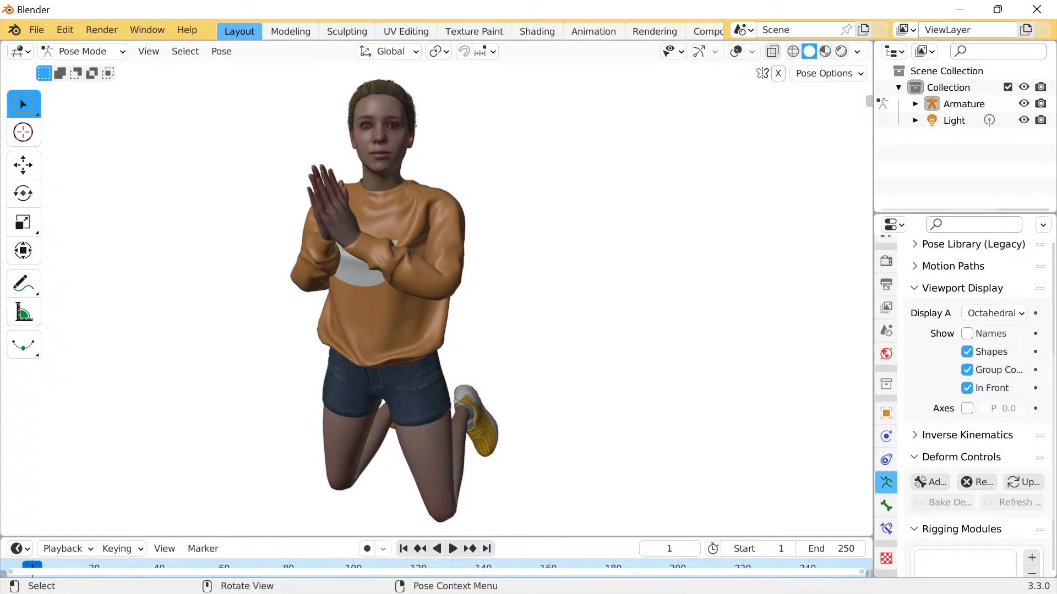
Try the Random, Object, Material, Single and Attribute shading colors on the figure and return to Texture.
{"action": "left_click", "coordinate": [857, 52]}
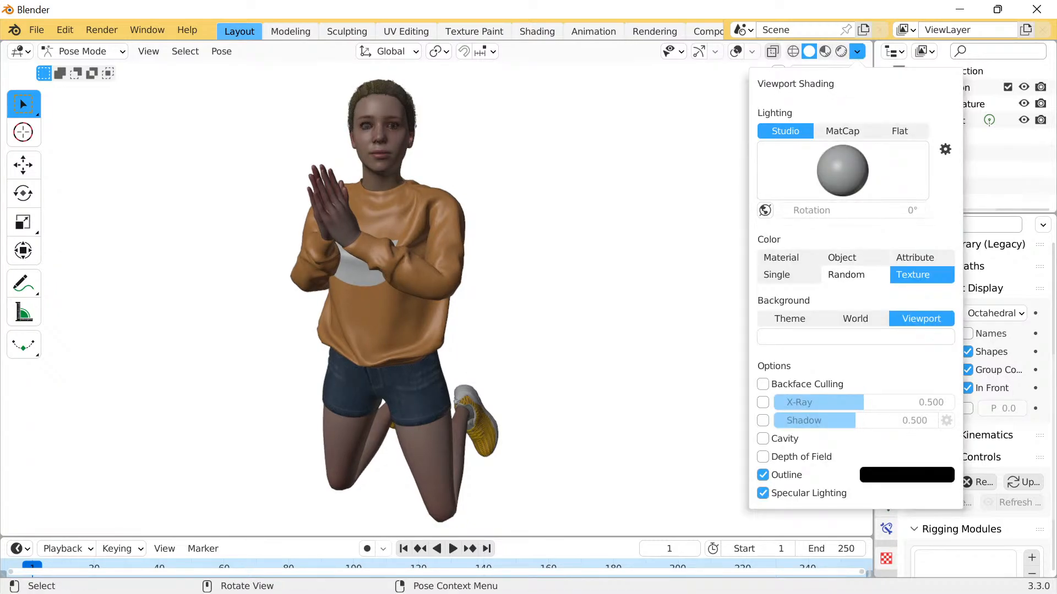
{"action": "left_click", "coordinate": [846, 275]}
{"action": "left_click", "coordinate": [842, 257]}
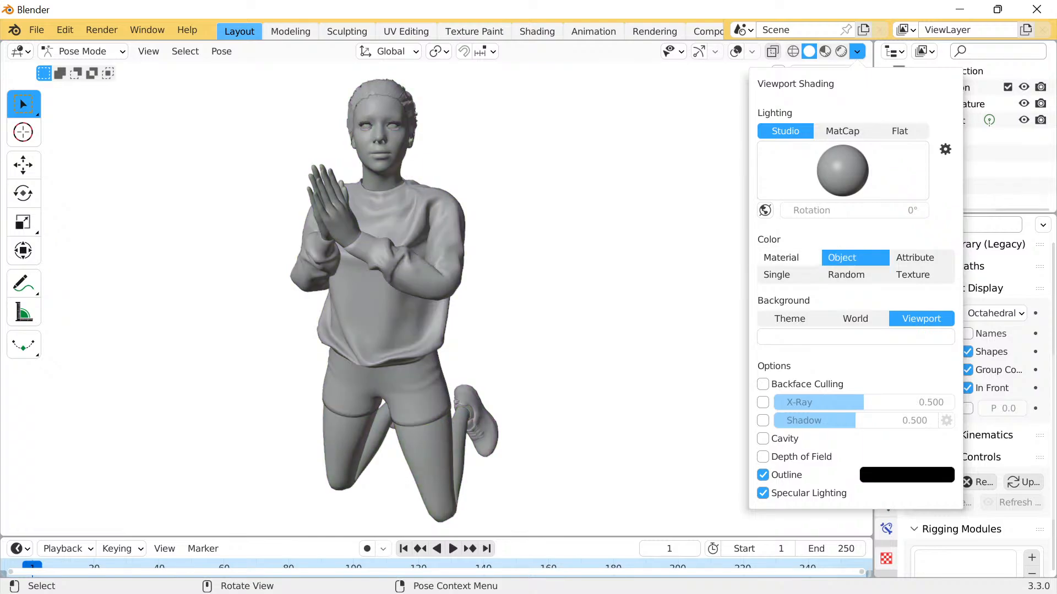
{"action": "left_click", "coordinate": [781, 258]}
{"action": "left_click", "coordinate": [777, 275]}
{"action": "left_click", "coordinate": [914, 258]}
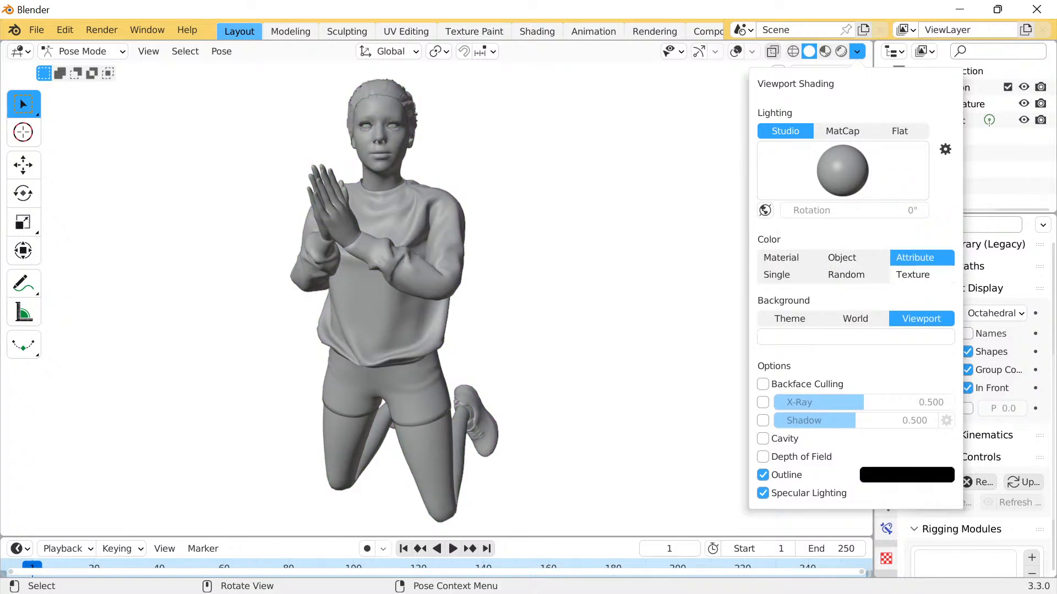
{"action": "left_click", "coordinate": [912, 274]}
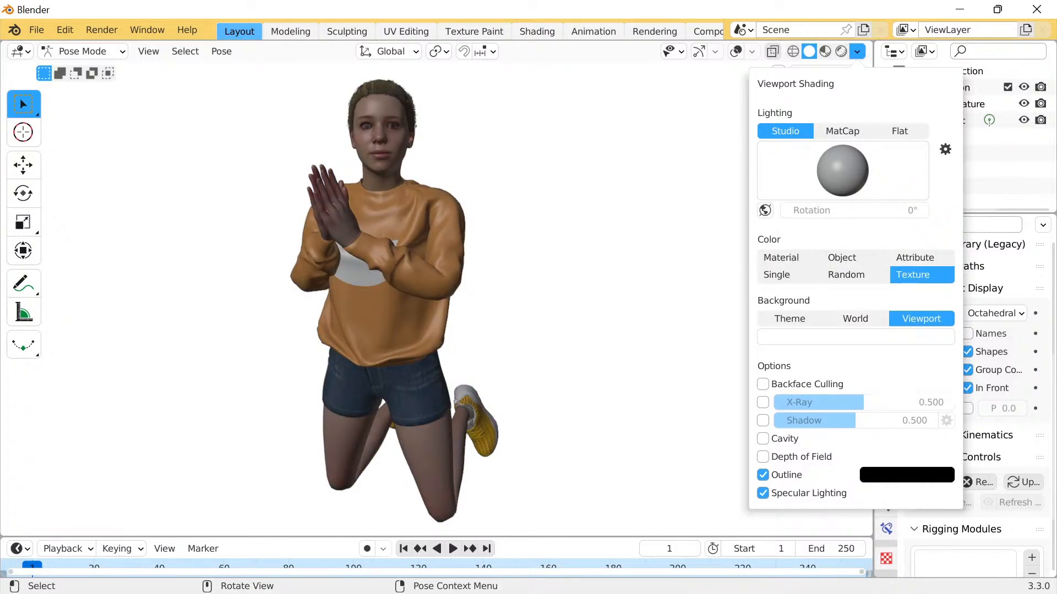
Try Backface Culling, X-Ray, Shadow, Cavity and Depth of Field one at a time, switching each off again.
{"action": "left_click", "coordinate": [763, 384]}
{"action": "left_click", "coordinate": [763, 384]}
{"action": "left_click", "coordinate": [763, 402]}
{"action": "left_click", "coordinate": [762, 402]}
{"action": "left_click", "coordinate": [763, 420]}
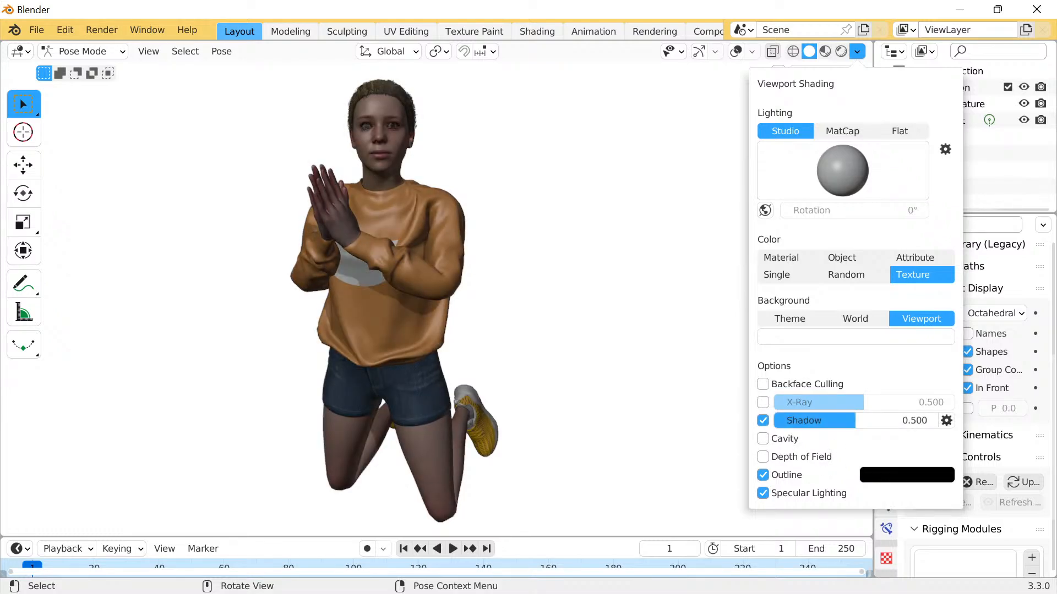
{"action": "left_click", "coordinate": [763, 421]}
{"action": "left_click", "coordinate": [762, 439]}
{"action": "left_click", "coordinate": [763, 438]}
{"action": "left_click", "coordinate": [763, 456]}
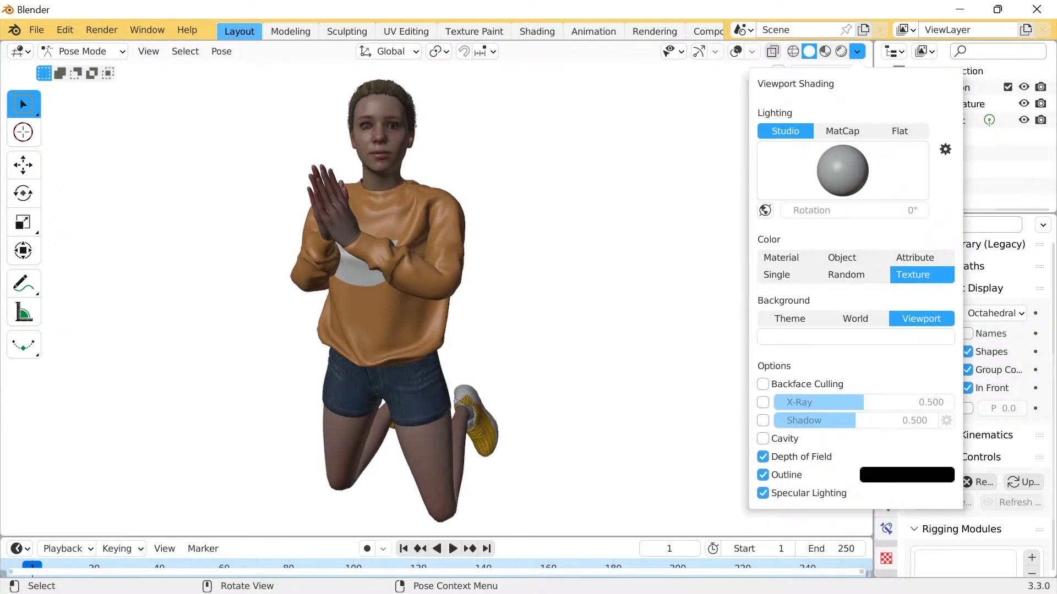
{"action": "left_click", "coordinate": [763, 457]}
Turn off the Outline shading option and preview the World background before returning to the white Viewport background.
{"action": "left_click", "coordinate": [763, 475]}
{"action": "left_click", "coordinate": [763, 475]}
{"action": "left_click", "coordinate": [762, 475]}
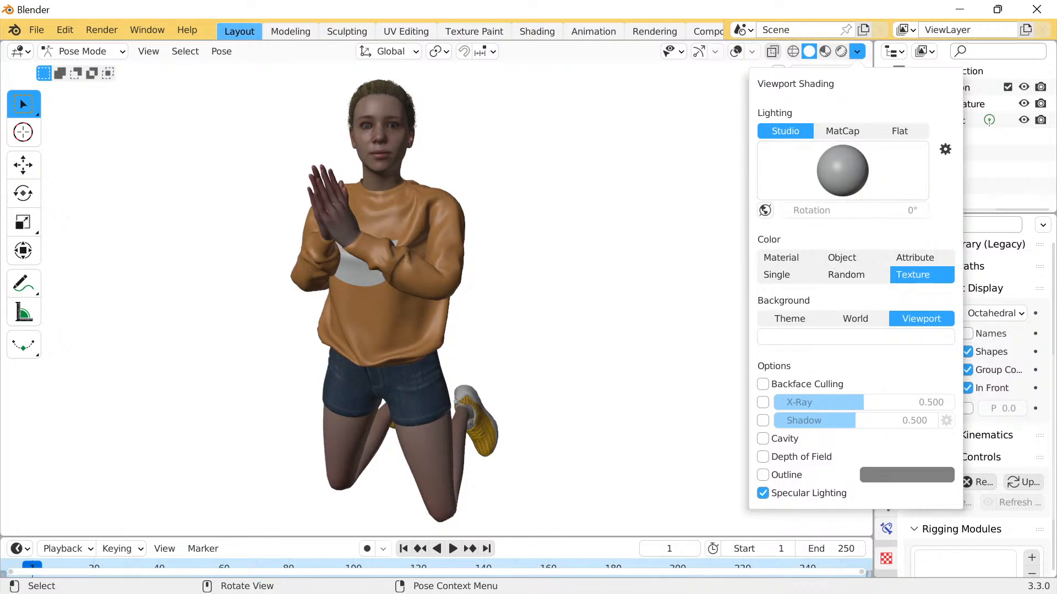
{"action": "left_click", "coordinate": [855, 319]}
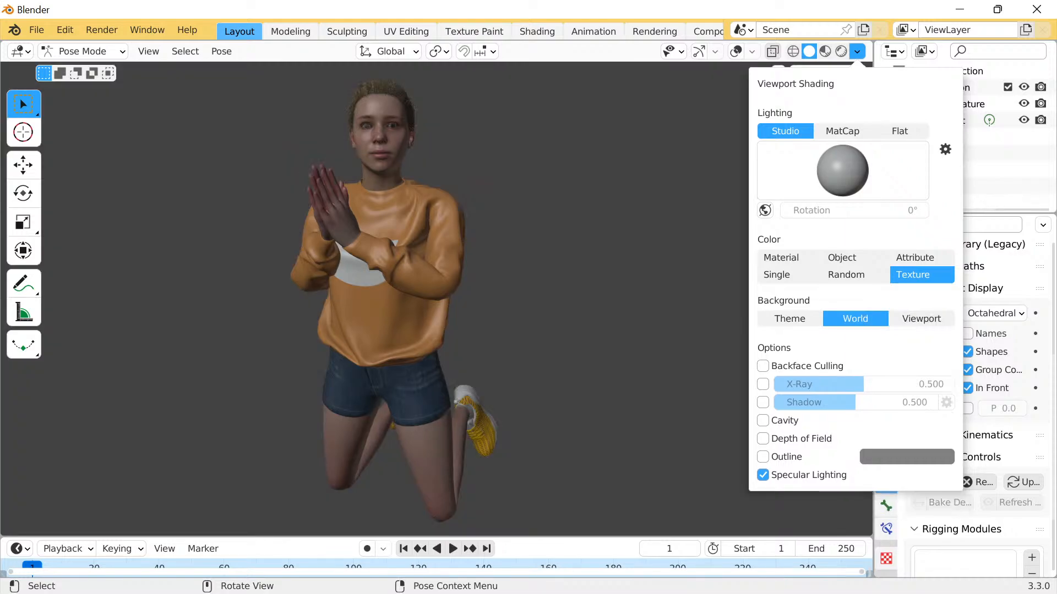
{"action": "left_click", "coordinate": [920, 319]}
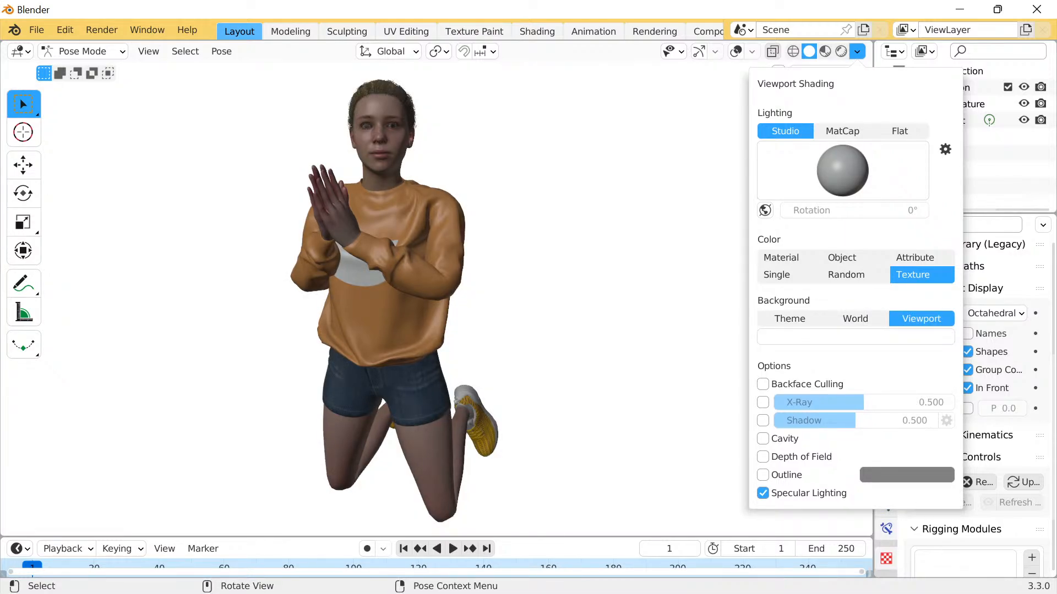
Toggle the Outline option repeatedly to compare the figure's edges with and without it, leaving it off.
{"action": "left_click", "coordinate": [763, 475]}
{"action": "left_click", "coordinate": [762, 475]}
{"action": "left_click", "coordinate": [763, 475]}
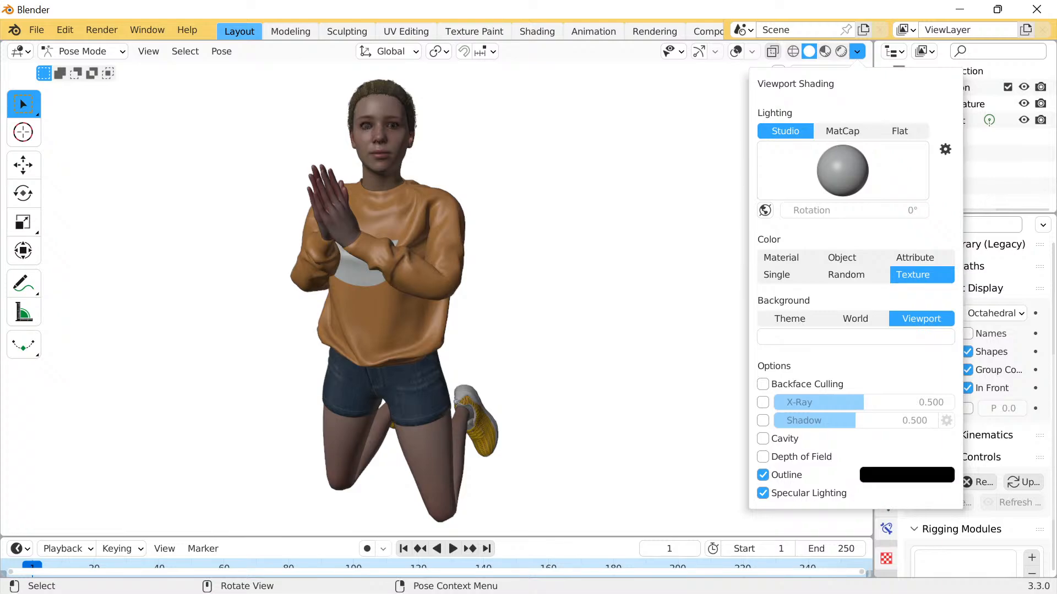
{"action": "left_click", "coordinate": [762, 475]}
{"action": "left_click", "coordinate": [762, 475]}
{"action": "left_click", "coordinate": [762, 475]}
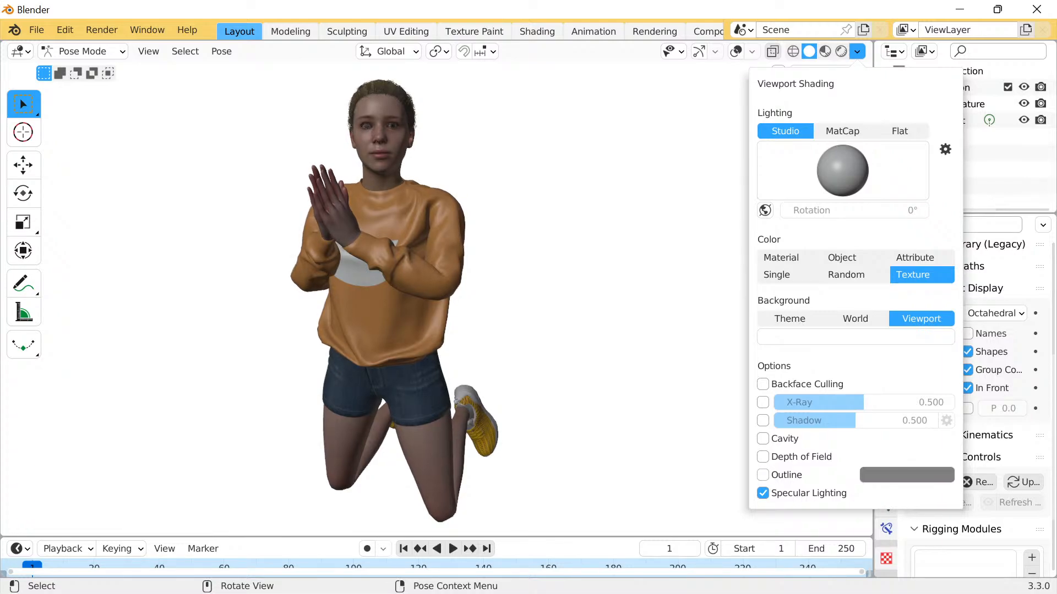
{"action": "left_click", "coordinate": [762, 475]}
{"action": "left_click", "coordinate": [762, 475]}
Set the outline color to white, compare the figure with and without the outline, and leave Outline off.
{"action": "left_click", "coordinate": [906, 475]}
{"action": "left_click_drag", "start_coordinate": [864, 449], "coordinate": [979, 449]}
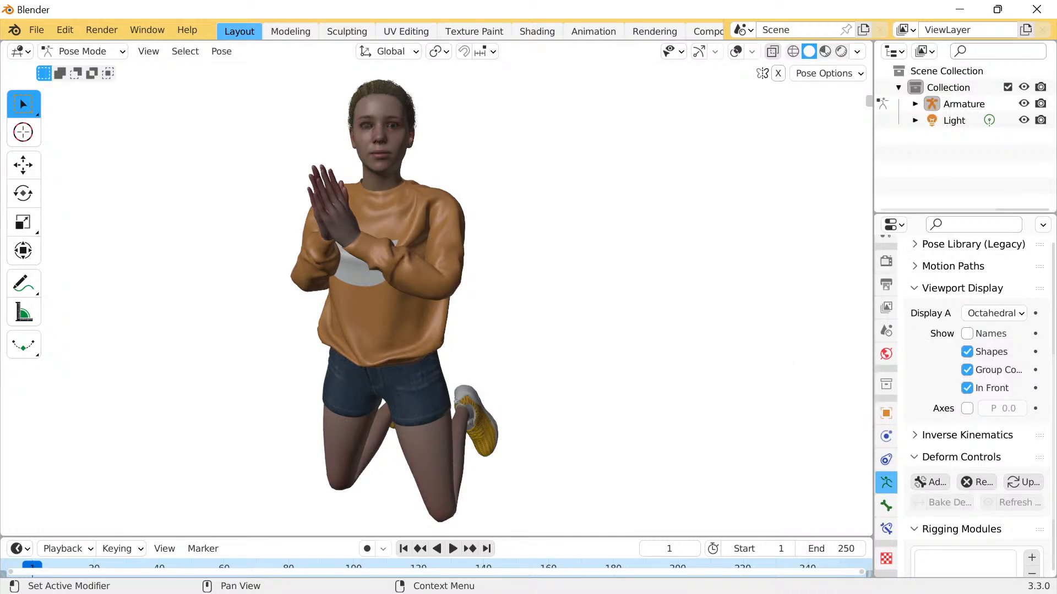
{"action": "left_click", "coordinate": [856, 51]}
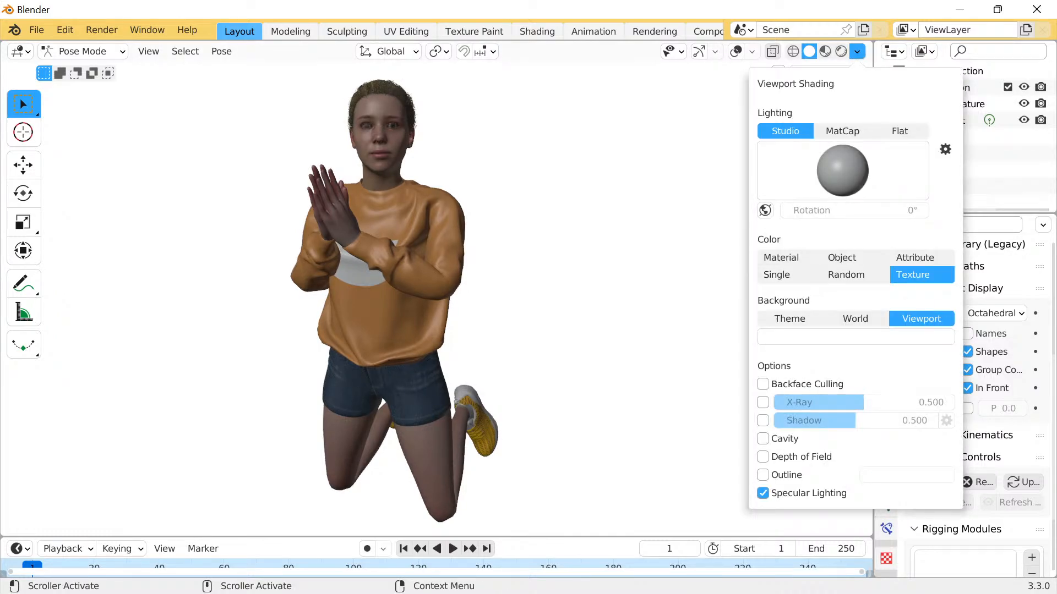
{"action": "left_click", "coordinate": [763, 475]}
{"action": "left_click", "coordinate": [763, 475]}
{"action": "left_click", "coordinate": [762, 475]}
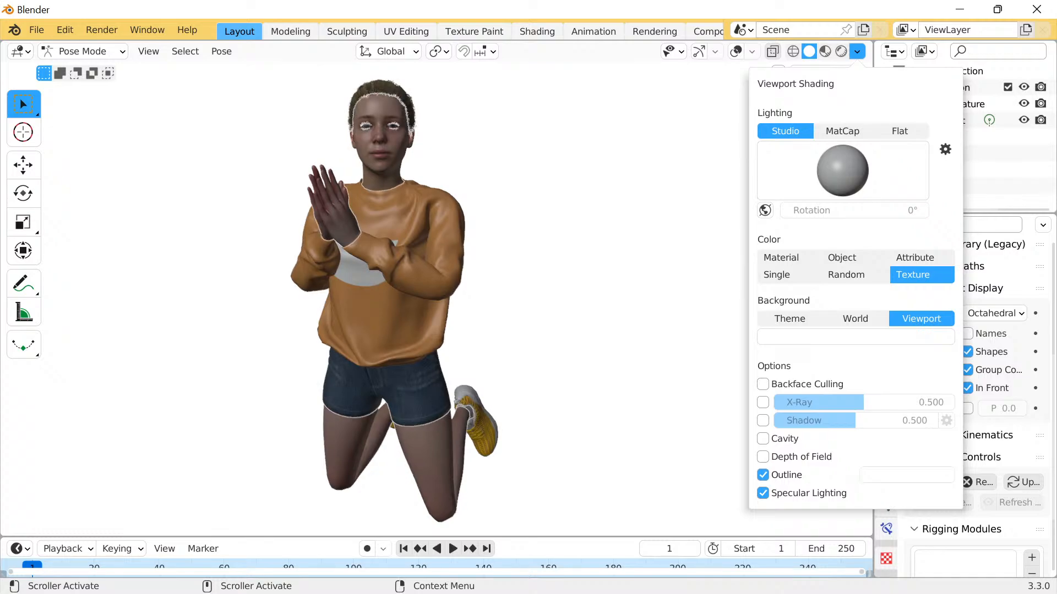
{"action": "left_click", "coordinate": [762, 474]}
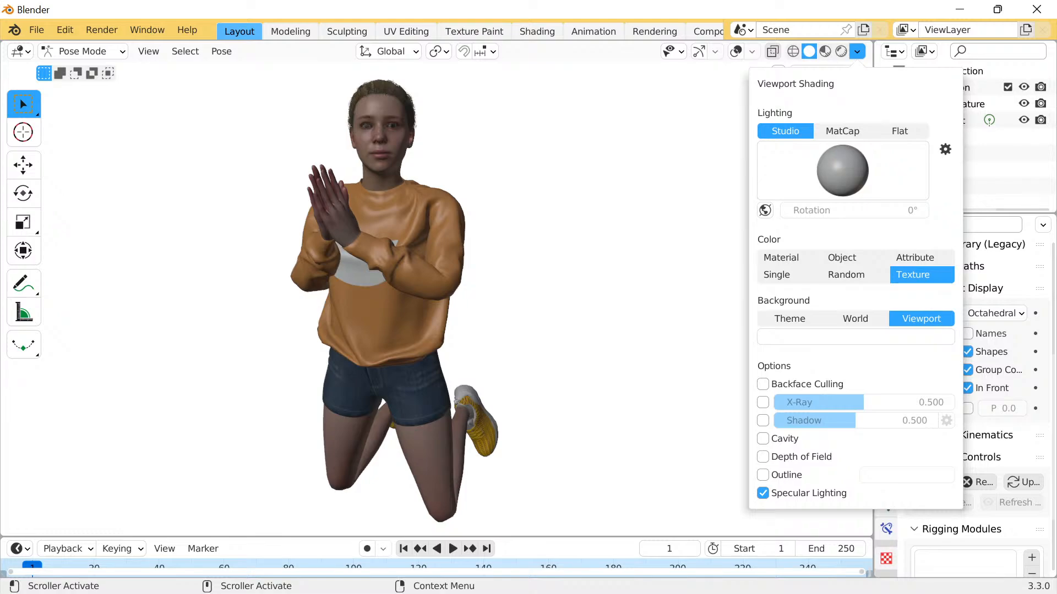
{"action": "left_click", "coordinate": [857, 51]}
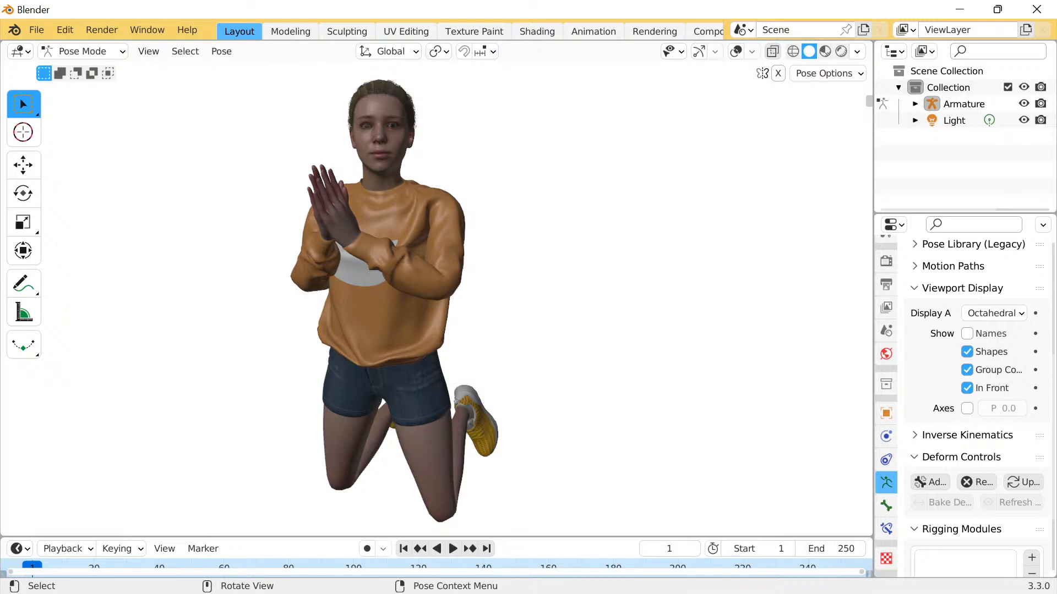
Preview MatCap lighting, set the viewport lighting to Flat, and view the figure from a slightly lower angle.
{"action": "left_click", "coordinate": [856, 51]}
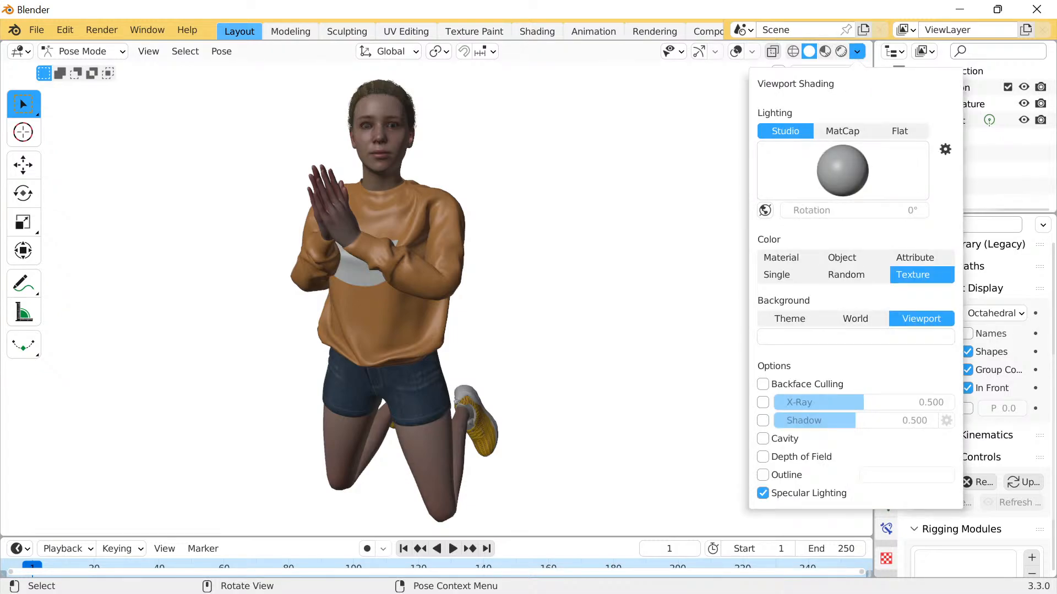
{"action": "left_click", "coordinate": [842, 131]}
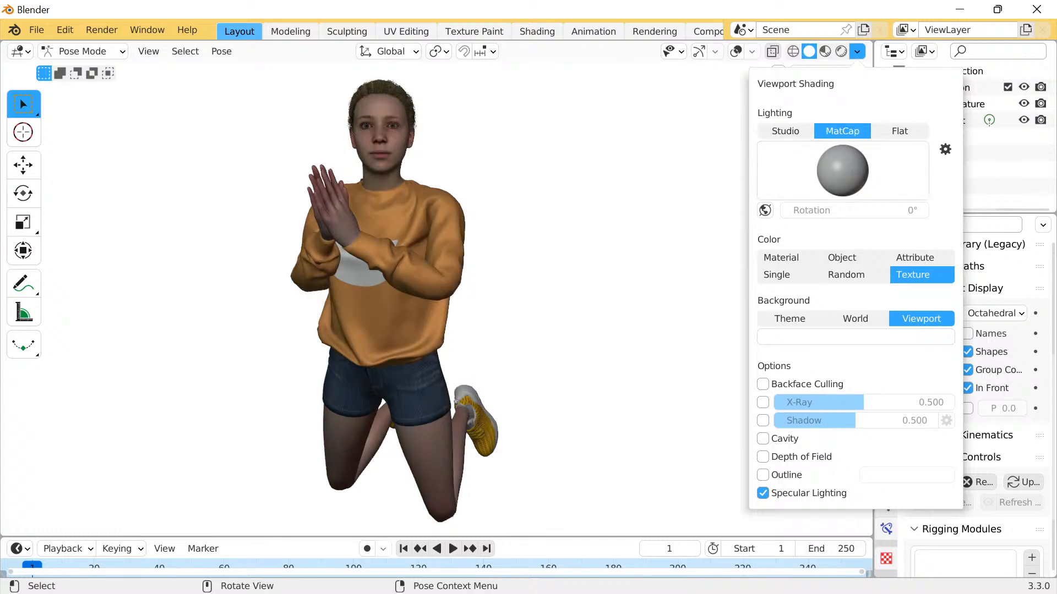
{"action": "left_click", "coordinate": [899, 131]}
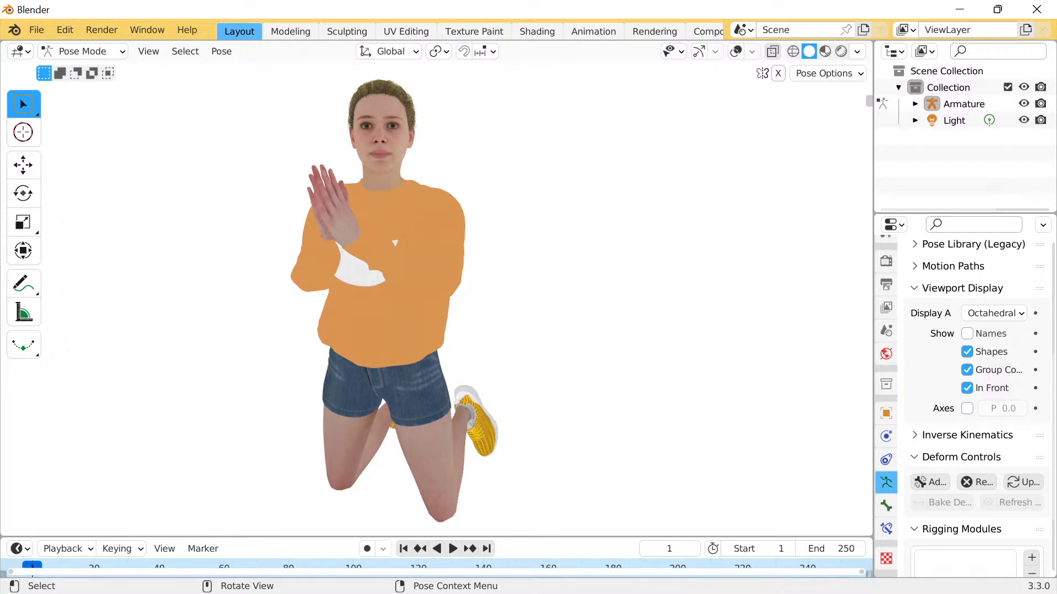
{"action": "middle_click_drag", "start_coordinate": [370, 241], "coordinate": [396, 244]}
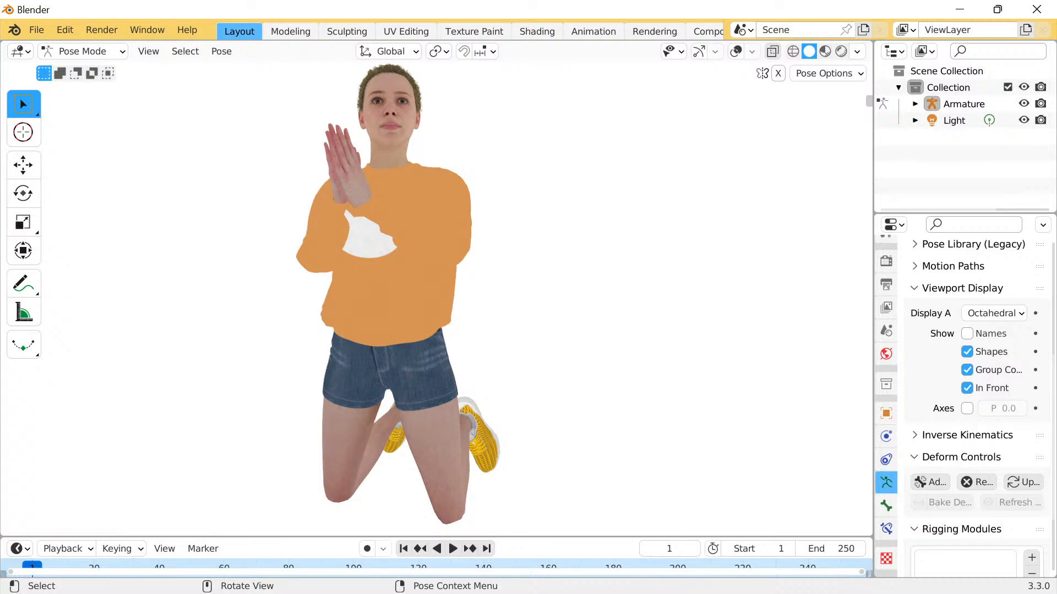
Switch to Snipping Tool and set the capture to Free-form mode.
{"action": "mouse_move", "coordinate": [732, 592]}
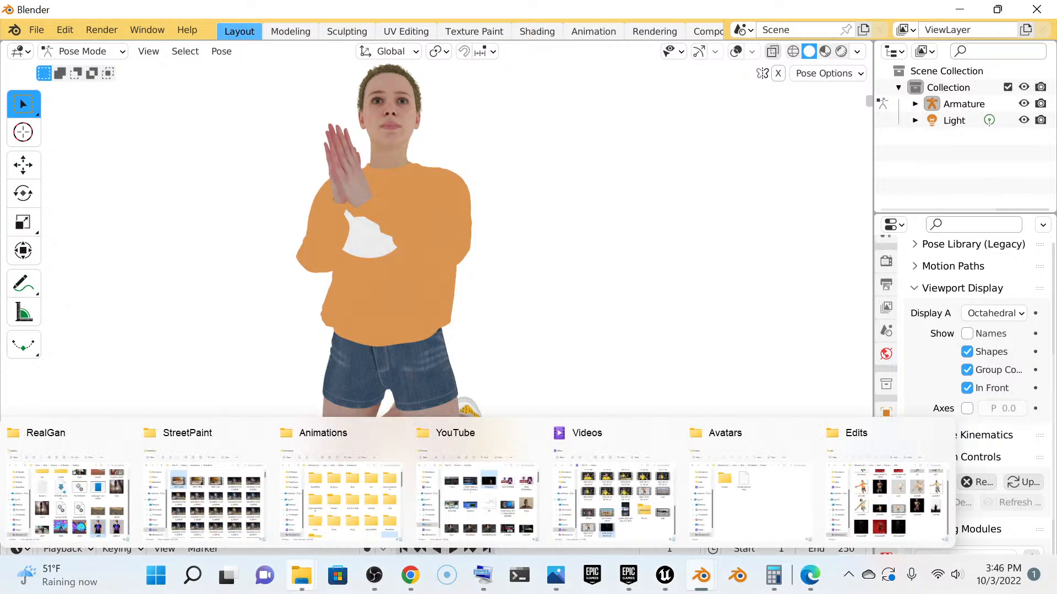
{"action": "left_click", "coordinate": [192, 575]}
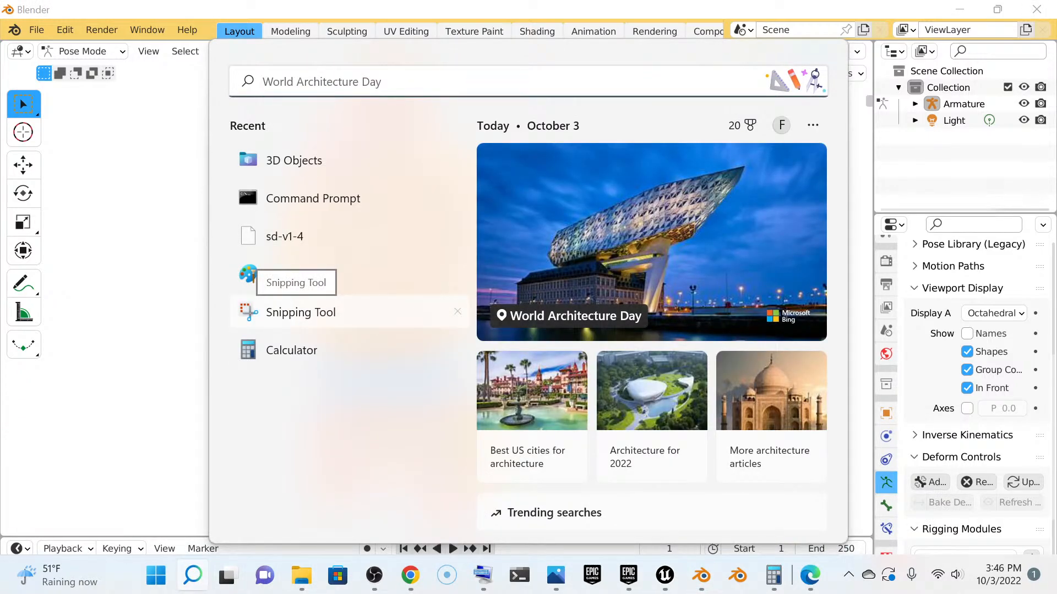
{"action": "left_click", "coordinate": [301, 312]}
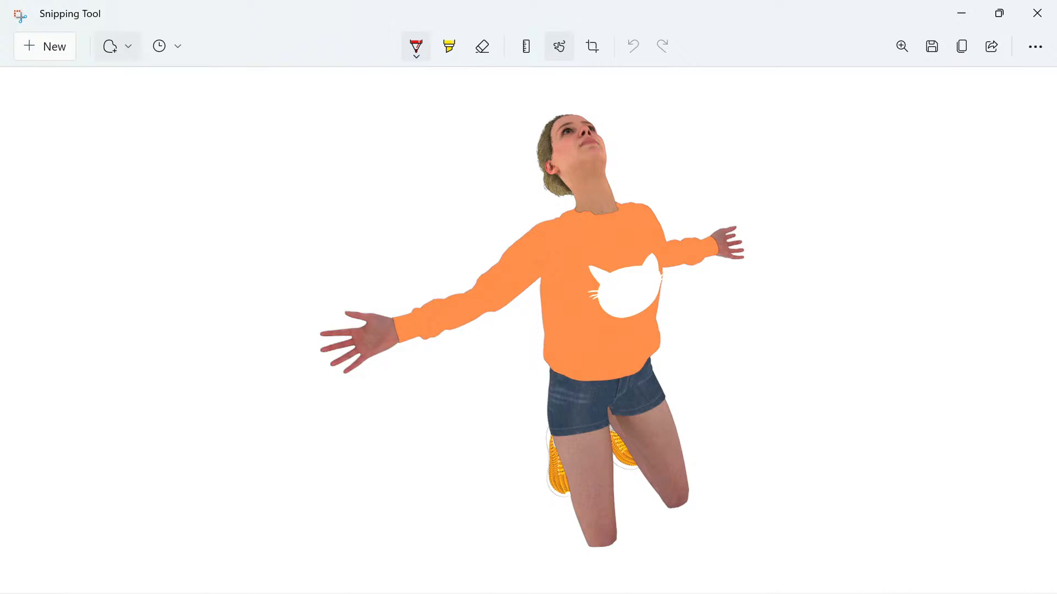
{"action": "left_click", "coordinate": [116, 46]}
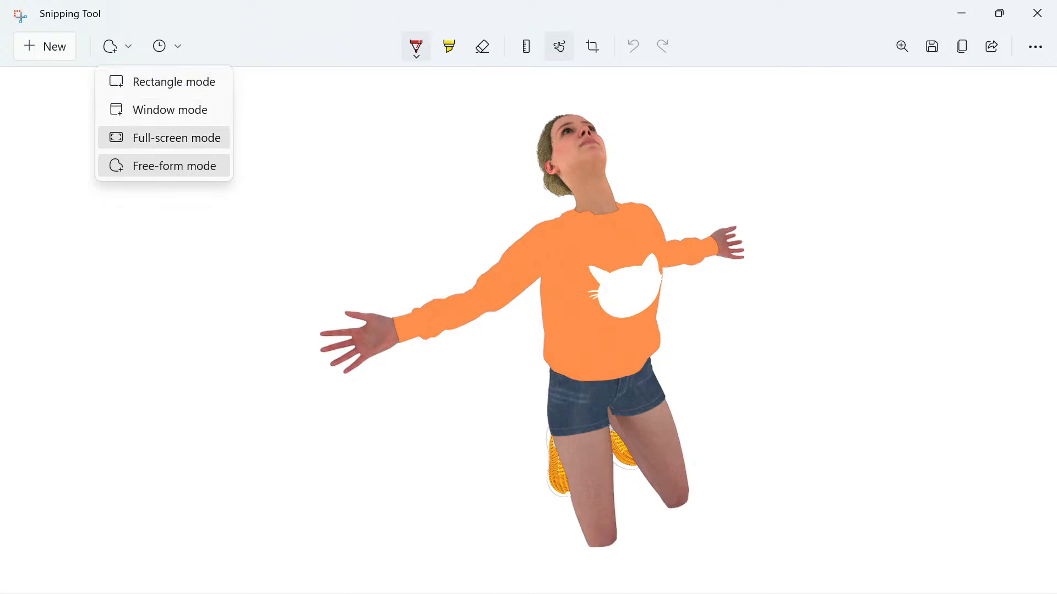
{"action": "left_click", "coordinate": [174, 166]}
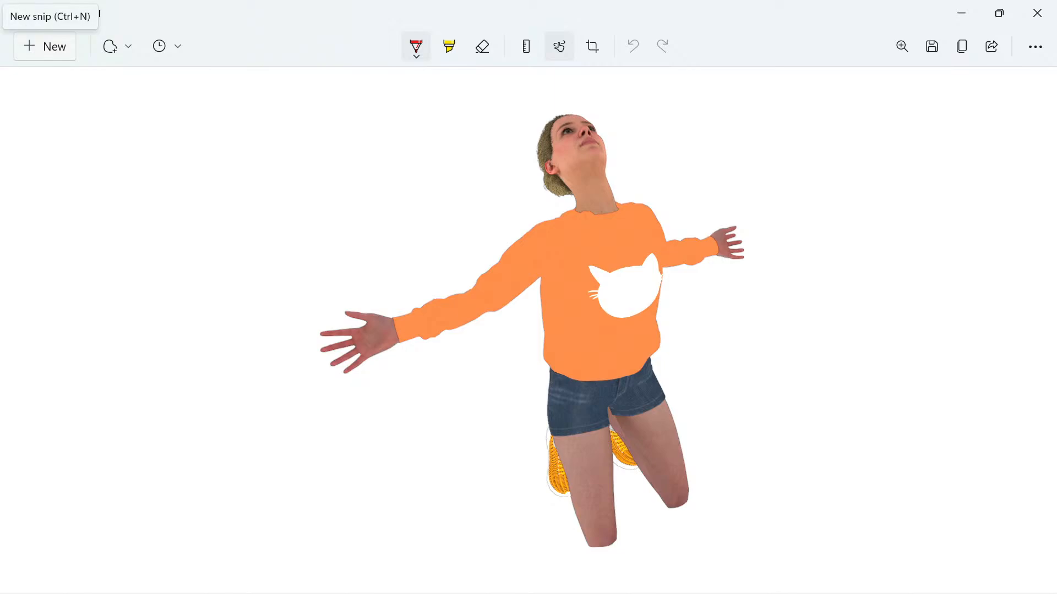
Try to capture the kneeling figure with free-form snips traced around its outline.
{"action": "left_click", "coordinate": [44, 47]}
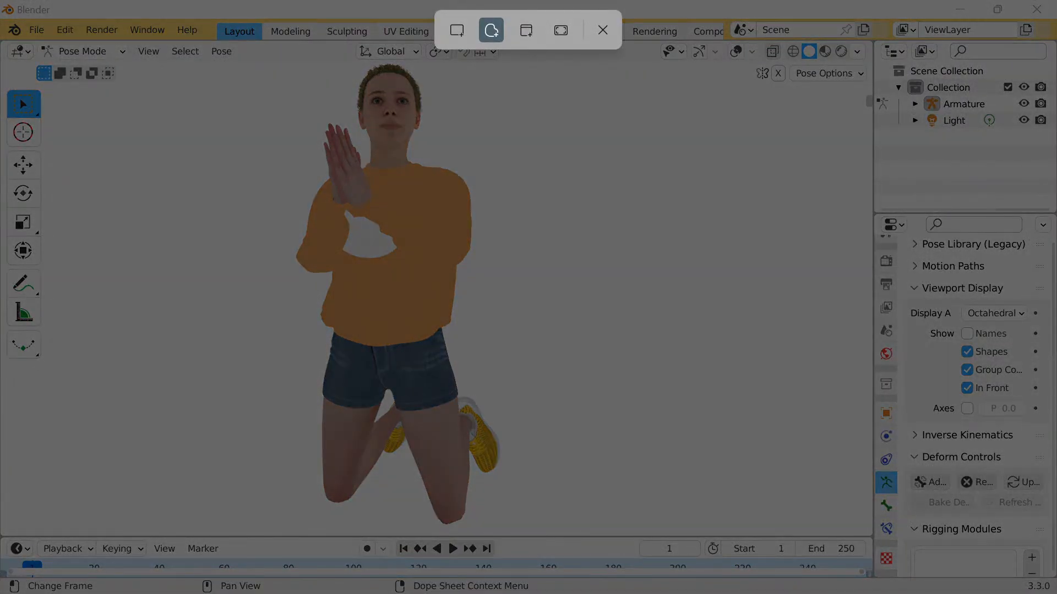
{"action": "mouse_move", "coordinate": [363, 62]}
{"action": "left_mouse_down"}
{"action": "mouse_move", "coordinate": [351, 115]}
{"action": "mouse_move", "coordinate": [322, 118]}
{"action": "mouse_move", "coordinate": [309, 135]}
{"action": "mouse_move", "coordinate": [318, 155]}
{"action": "mouse_move", "coordinate": [291, 253]}
{"action": "mouse_move", "coordinate": [294, 278]}
{"action": "mouse_move", "coordinate": [312, 280]}
{"action": "mouse_move", "coordinate": [318, 294]}
{"action": "mouse_move", "coordinate": [310, 473]}
{"action": "mouse_move", "coordinate": [336, 511]}
{"action": "mouse_move", "coordinate": [404, 465]}
{"action": "mouse_move", "coordinate": [435, 523]}
{"action": "left_mouse_up"}
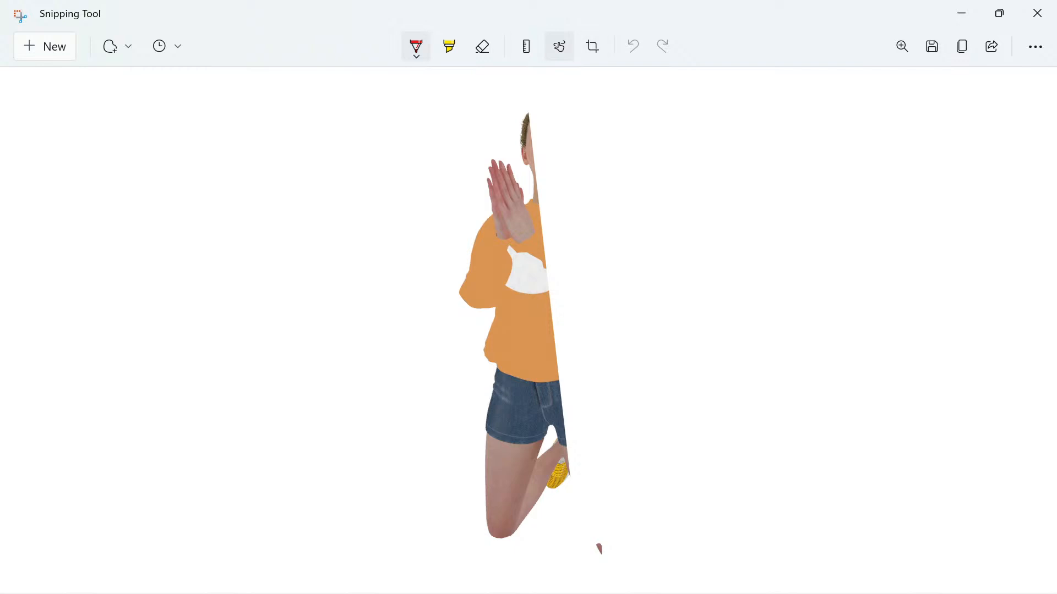
{"action": "left_click", "coordinate": [45, 46]}
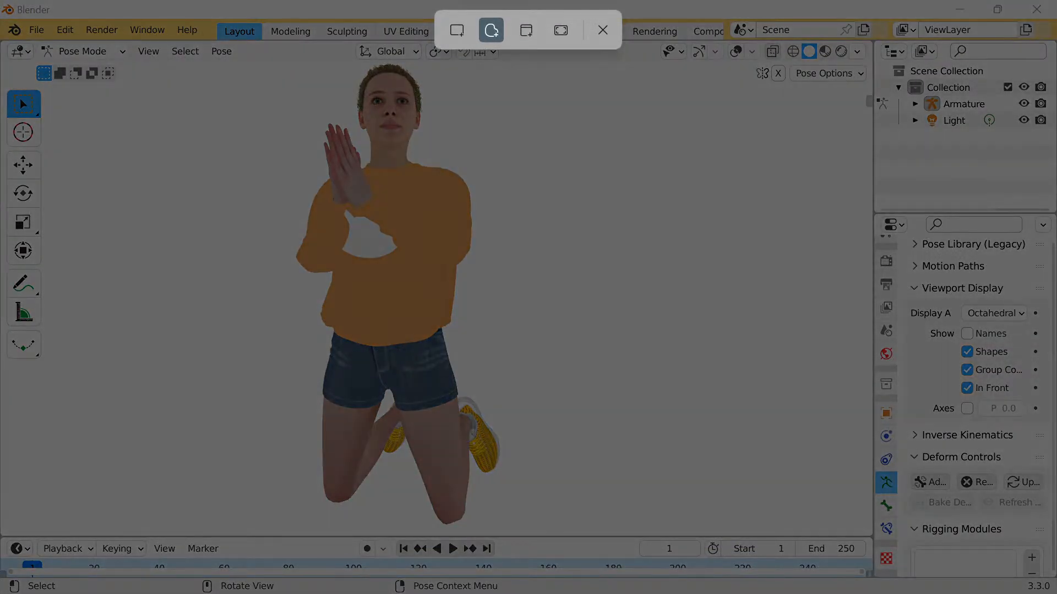
{"action": "mouse_move", "coordinate": [367, 155]}
{"action": "left_mouse_down"}
{"action": "mouse_move", "coordinate": [349, 117]}
{"action": "mouse_move", "coordinate": [318, 121]}
{"action": "mouse_move", "coordinate": [289, 279]}
{"action": "mouse_move", "coordinate": [321, 297]}
{"action": "mouse_move", "coordinate": [316, 330]}
{"action": "mouse_move", "coordinate": [331, 336]}
{"action": "mouse_move", "coordinate": [313, 494]}
{"action": "mouse_move", "coordinate": [360, 498]}
{"action": "mouse_move", "coordinate": [401, 457]}
{"action": "mouse_move", "coordinate": [432, 514]}
{"action": "mouse_move", "coordinate": [459, 527]}
{"action": "mouse_move", "coordinate": [487, 441]}
{"action": "mouse_move", "coordinate": [501, 432]}
{"action": "mouse_move", "coordinate": [450, 322]}
{"action": "left_mouse_up"}
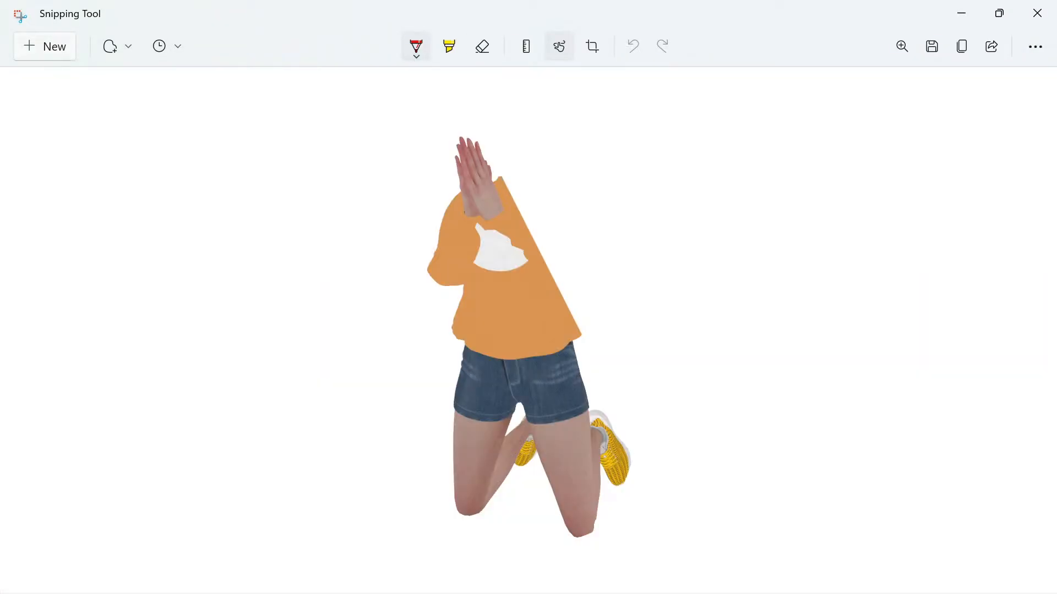
{"action": "left_click", "coordinate": [45, 47]}
{"action": "mouse_move", "coordinate": [421, 69]}
{"action": "left_mouse_down"}
{"action": "mouse_move", "coordinate": [416, 148]}
{"action": "mouse_move", "coordinate": [465, 173]}
{"action": "mouse_move", "coordinate": [475, 201]}
{"action": "mouse_move", "coordinate": [455, 357]}
{"action": "mouse_move", "coordinate": [462, 386]}
{"action": "mouse_move", "coordinate": [494, 409]}
{"action": "mouse_move", "coordinate": [509, 443]}
{"action": "mouse_move", "coordinate": [506, 465]}
{"action": "mouse_move", "coordinate": [475, 476]}
{"action": "mouse_move", "coordinate": [467, 518]}
{"action": "mouse_move", "coordinate": [443, 527]}
{"action": "left_mouse_up"}
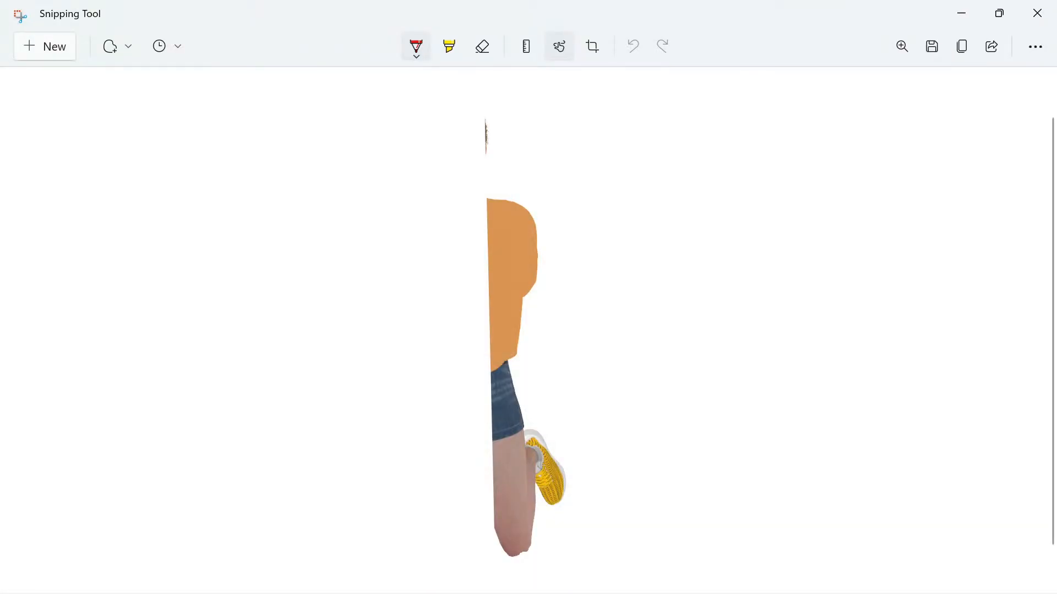
Take a new free-form snip traced closely around the whole kneeling figure, closing the outline above the head.
{"action": "left_click", "coordinate": [45, 47]}
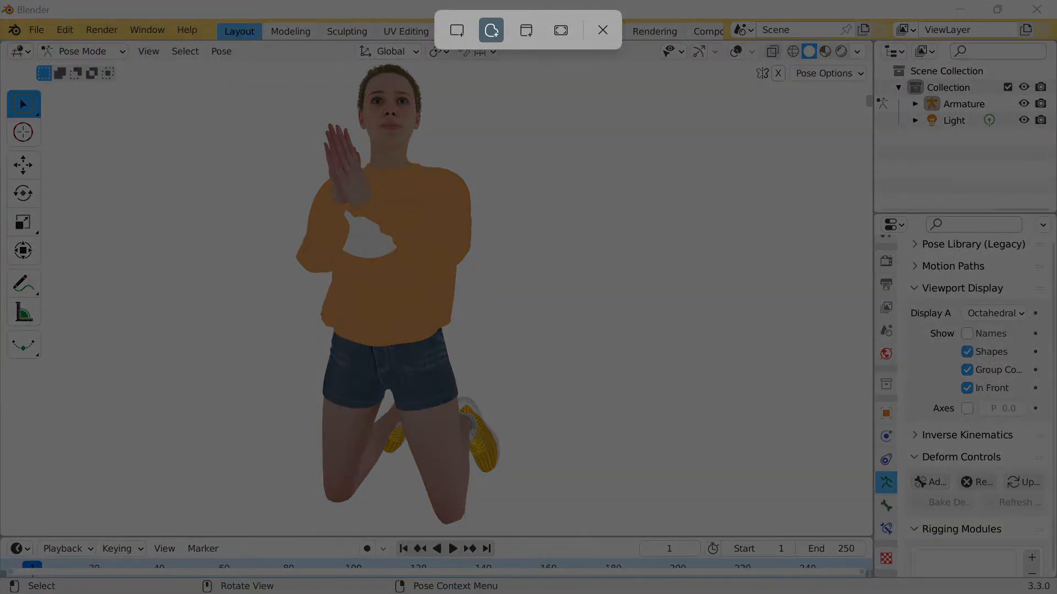
{"action": "left_click_drag", "start_coordinate": [397, 62], "coordinate": [416, 74]}
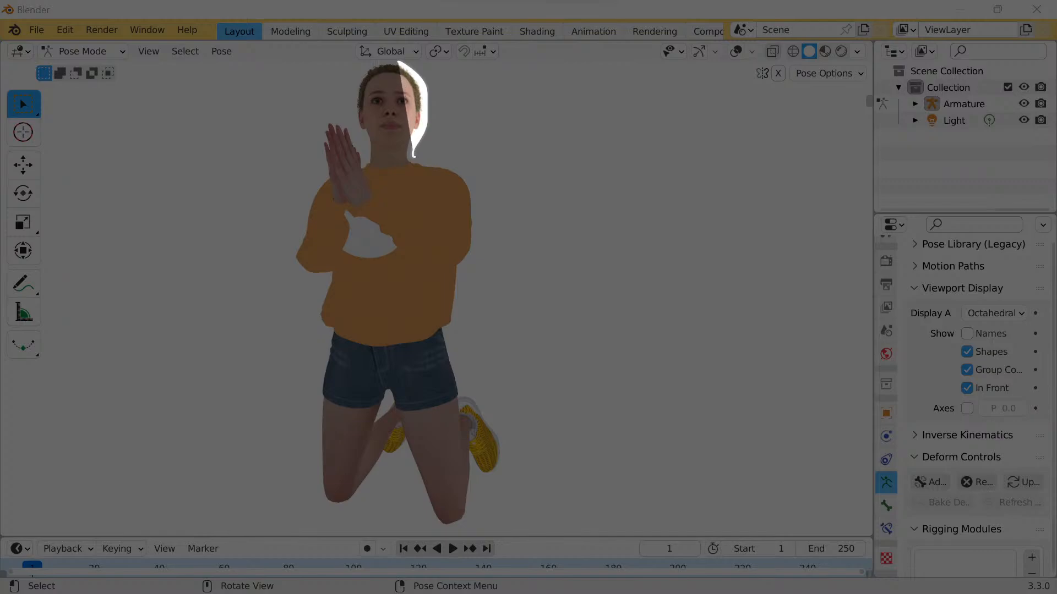
{"action": "mouse_move", "coordinate": [414, 157]}
{"action": "left_mouse_down"}
{"action": "mouse_move", "coordinate": [466, 168]}
{"action": "mouse_move", "coordinate": [476, 236]}
{"action": "mouse_move", "coordinate": [456, 357]}
{"action": "mouse_move", "coordinate": [462, 380]}
{"action": "mouse_move", "coordinate": [488, 398]}
{"action": "mouse_move", "coordinate": [503, 464]}
{"action": "mouse_move", "coordinate": [501, 476]}
{"action": "mouse_move", "coordinate": [472, 484]}
{"action": "mouse_move", "coordinate": [462, 525]}
{"action": "mouse_move", "coordinate": [443, 528]}
{"action": "mouse_move", "coordinate": [387, 456]}
{"action": "mouse_move", "coordinate": [350, 506]}
{"action": "mouse_move", "coordinate": [322, 510]}
{"action": "mouse_move", "coordinate": [312, 480]}
{"action": "mouse_move", "coordinate": [329, 328]}
{"action": "mouse_move", "coordinate": [317, 275]}
{"action": "mouse_move", "coordinate": [298, 273]}
{"action": "mouse_move", "coordinate": [287, 242]}
{"action": "mouse_move", "coordinate": [307, 207]}
{"action": "mouse_move", "coordinate": [319, 114]}
{"action": "mouse_move", "coordinate": [356, 113]}
{"action": "mouse_move", "coordinate": [367, 153]}
{"action": "left_mouse_up"}
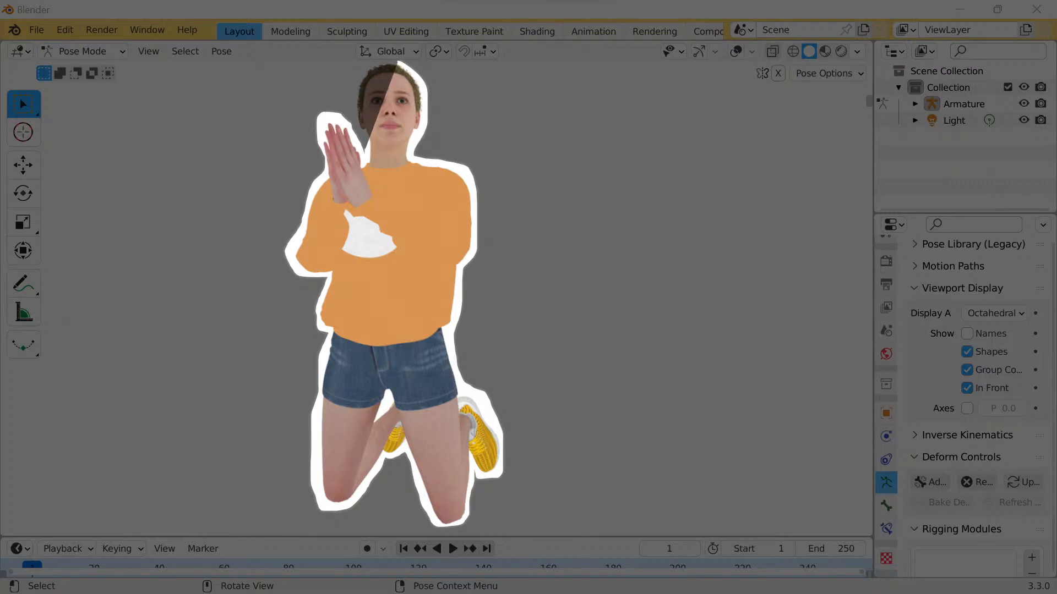
{"action": "mouse_move", "coordinate": [400, 62]}
{"action": "left_mouse_down"}
{"action": "mouse_move", "coordinate": [364, 65]}
{"action": "mouse_move", "coordinate": [350, 113]}
{"action": "mouse_move", "coordinate": [369, 63]}
{"action": "left_mouse_up"}
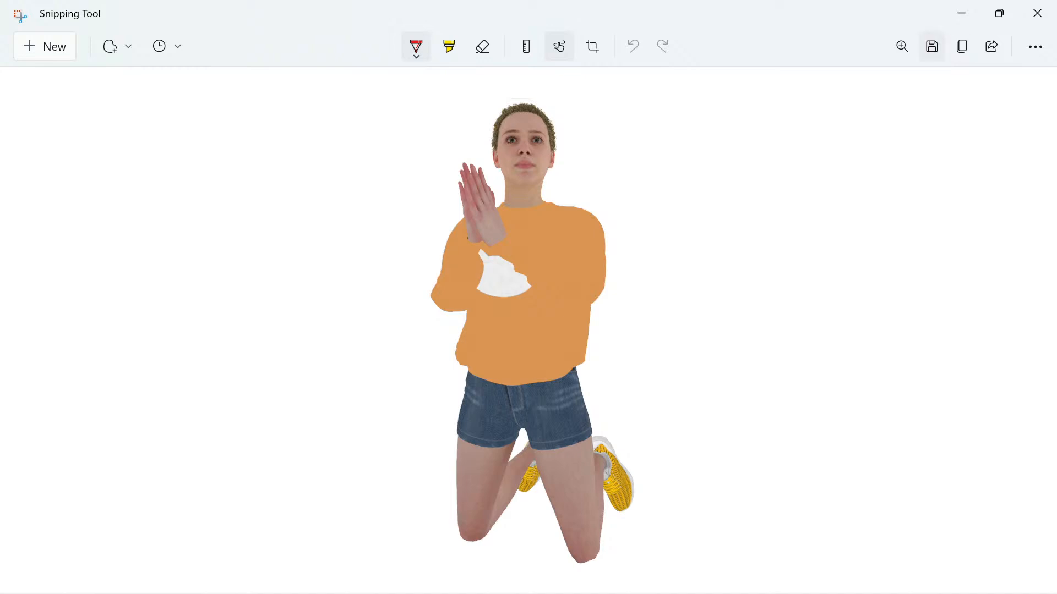
Save the snip as a PNG named pic4 in the Edits folder under Pictures.
{"action": "left_click", "coordinate": [932, 47]}
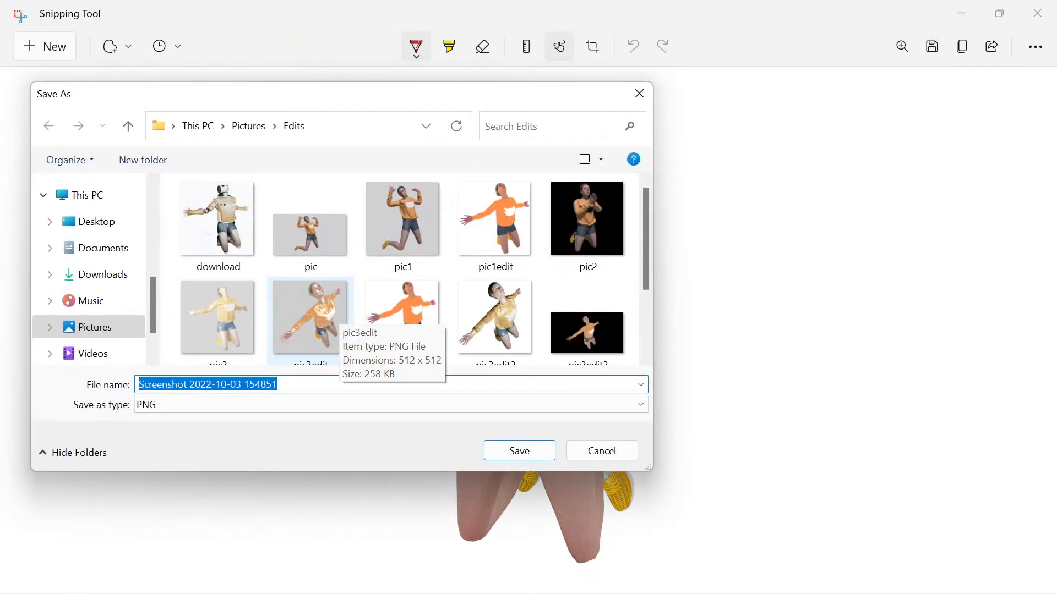
{"action": "scroll", "coordinate": [402, 225], "scroll_direction": "down", "scroll_amount": 2}
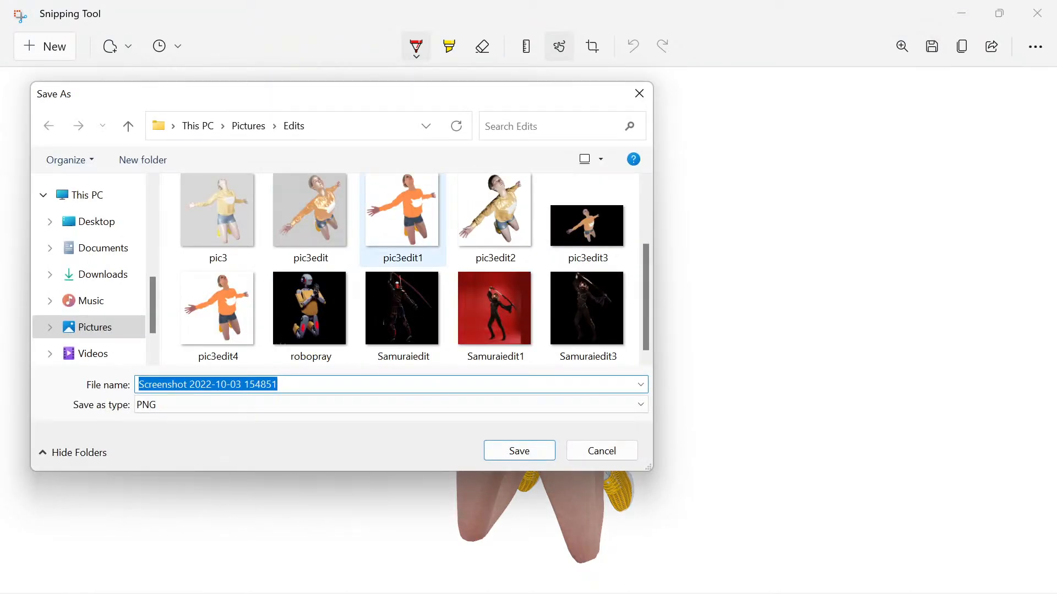
{"action": "left_click", "coordinate": [217, 308]}
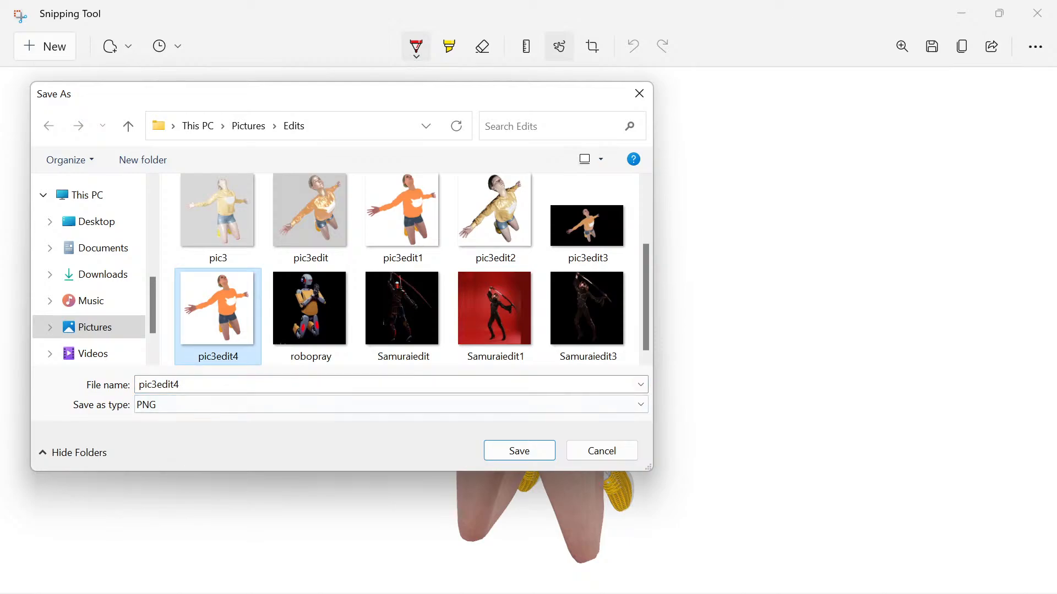
{"action": "left_click", "coordinate": [200, 385]}
{"action": "left_click", "coordinate": [174, 384]}
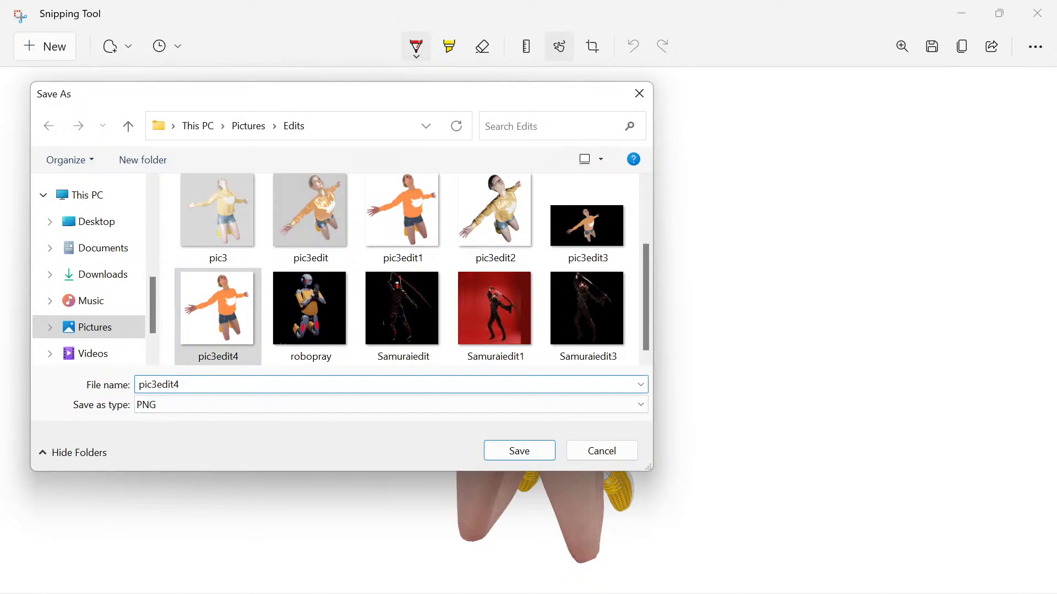
{"action": "left_click_drag", "start_coordinate": [174, 385], "coordinate": [152, 384]}
{"action": "type", "text": "4"}
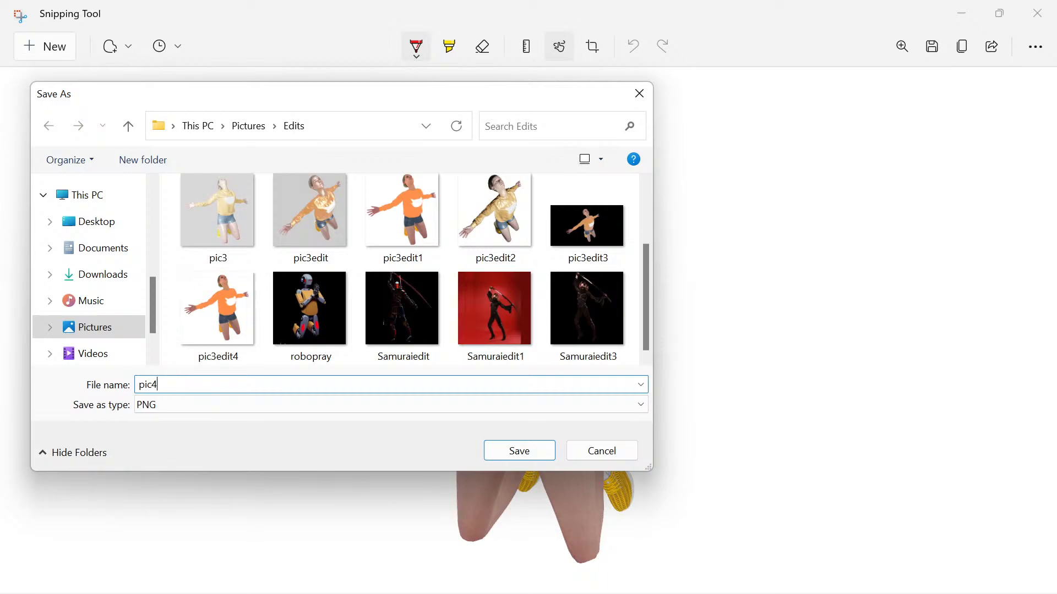
{"action": "key", "text": "Return"}
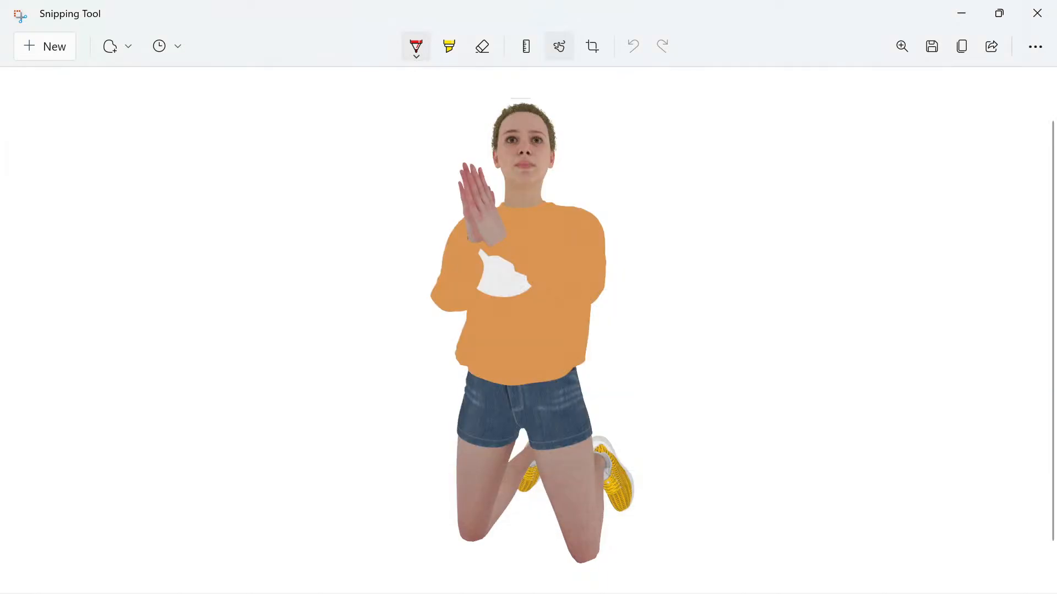
Minimize Snipping Tool and switch to Paint.
{"action": "left_click", "coordinate": [961, 14]}
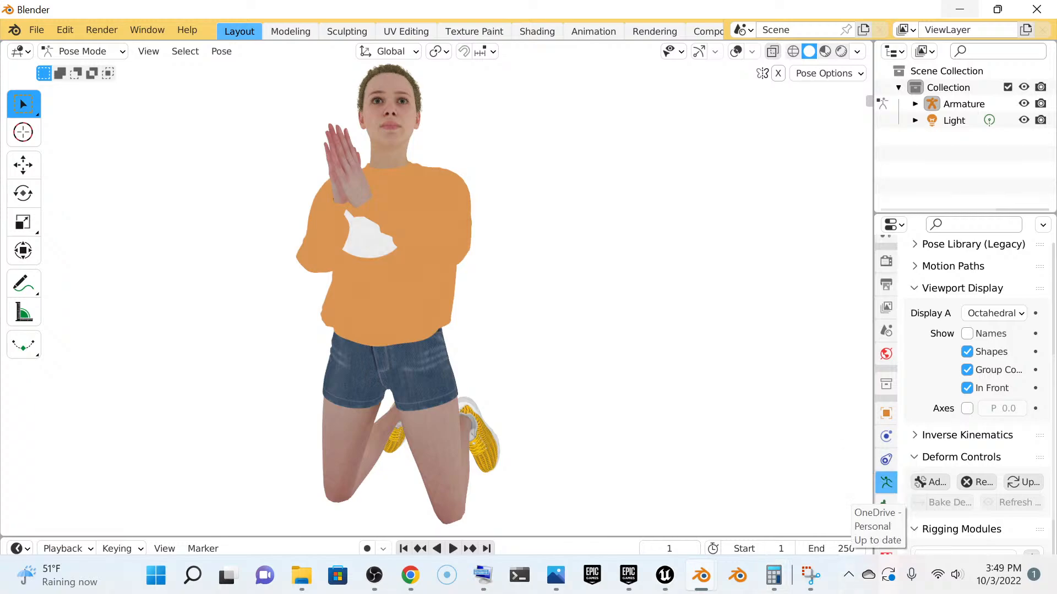
{"action": "left_click", "coordinate": [848, 575]}
{"action": "left_click", "coordinate": [849, 575]}
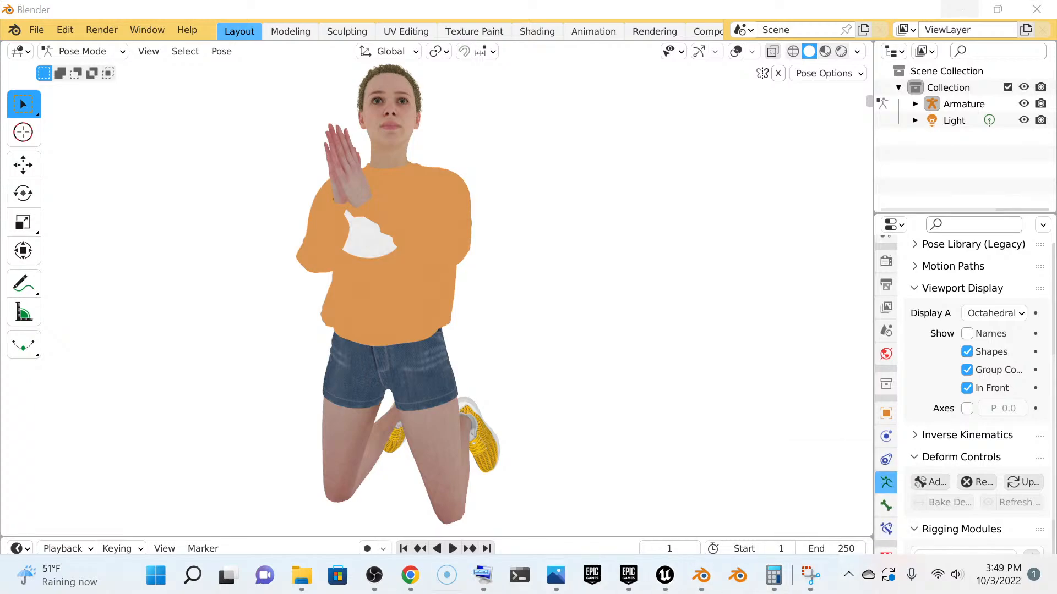
{"action": "mouse_move", "coordinate": [410, 575]}
{"action": "left_click", "coordinate": [192, 575]}
{"action": "left_click", "coordinate": [278, 268]}
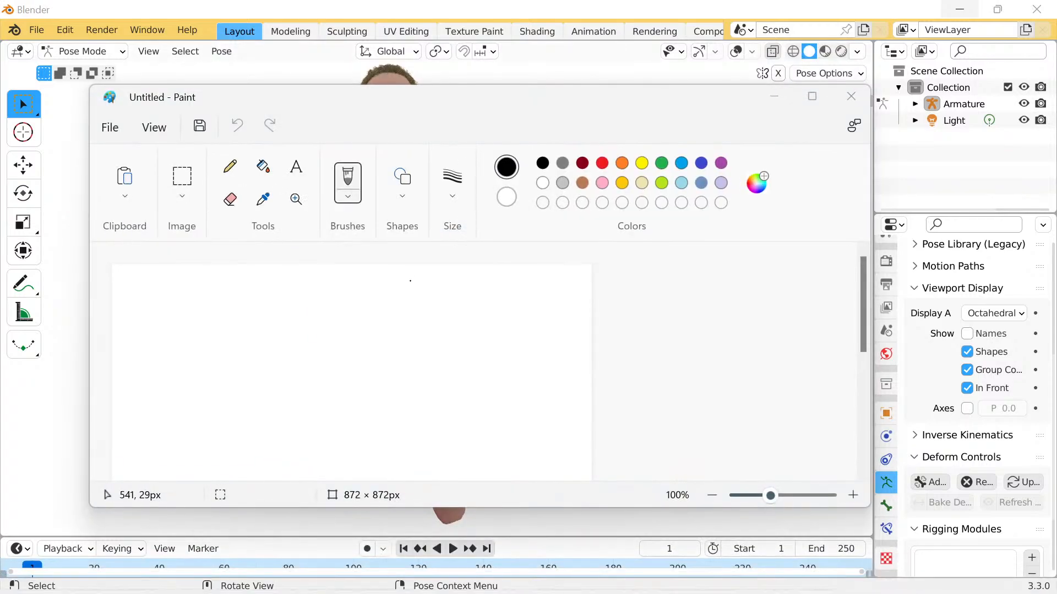
Open the image pic4 from the Edits folder.
{"action": "left_click", "coordinate": [110, 127]}
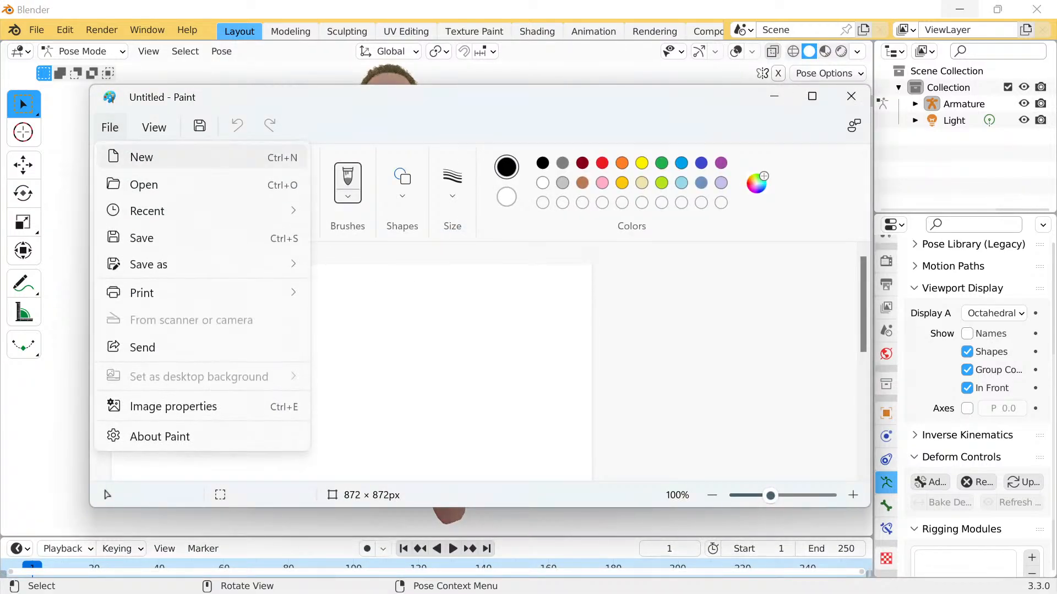
{"action": "left_click", "coordinate": [144, 184]}
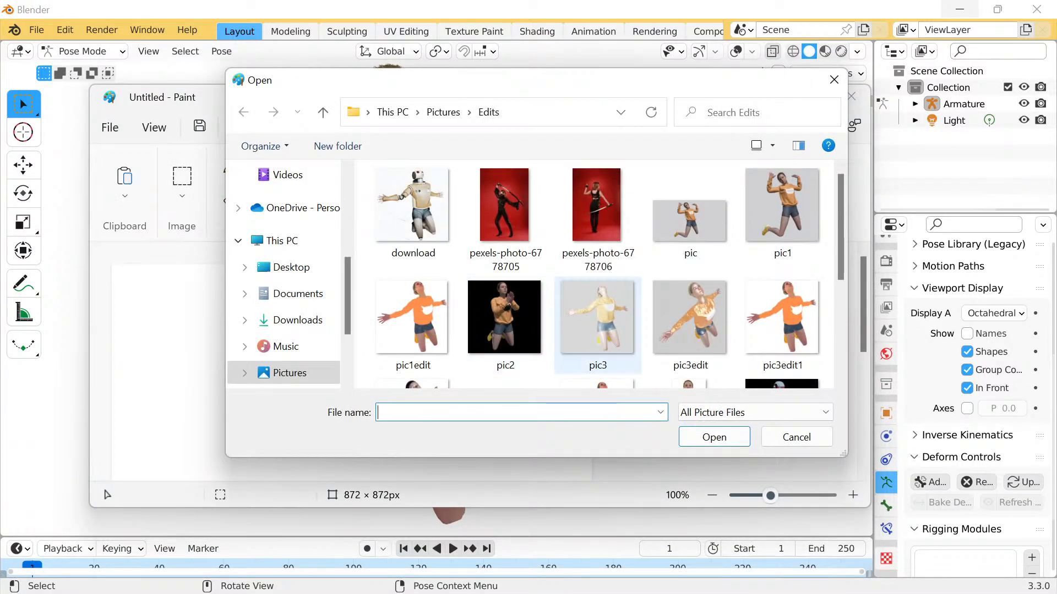
{"action": "scroll", "coordinate": [600, 286], "scroll_direction": "down", "scroll_amount": 3}
{"action": "left_click", "coordinate": [689, 248]}
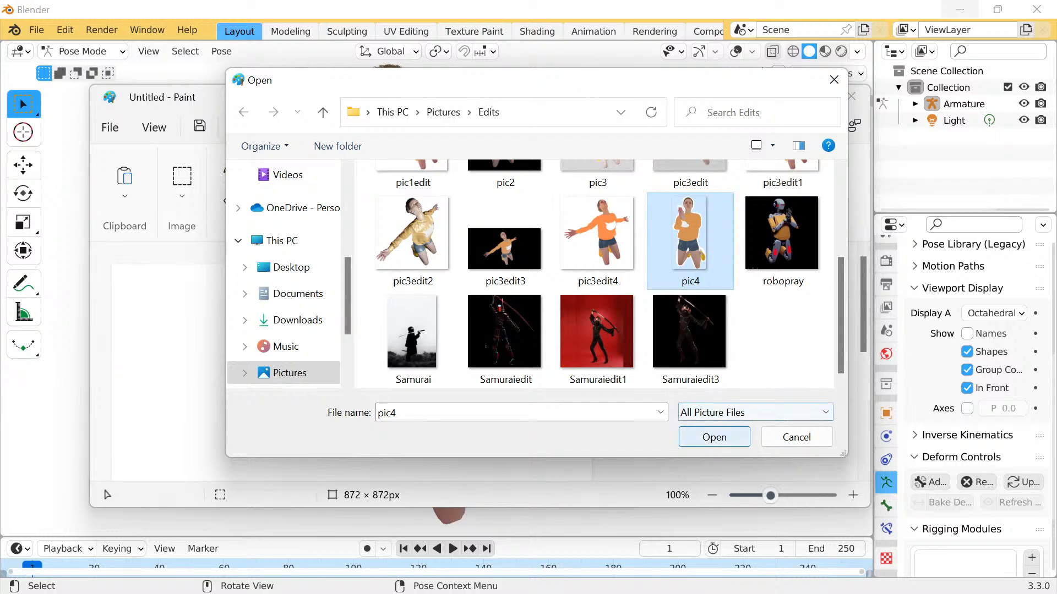
{"action": "left_click", "coordinate": [713, 437]}
Remove the stray line above the figure's head by deleting a rectangular selection of about 103 × 11 px.
{"action": "scroll", "coordinate": [248, 374], "scroll_direction": "down", "scroll_amount": 5}
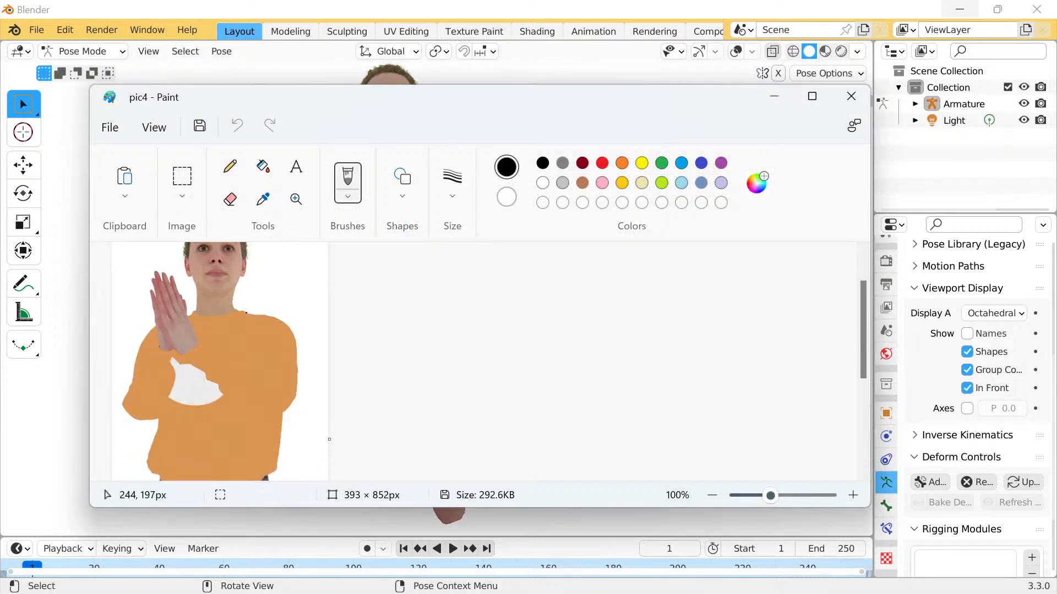
{"action": "scroll", "coordinate": [288, 314], "scroll_direction": "up", "scroll_amount": 5}
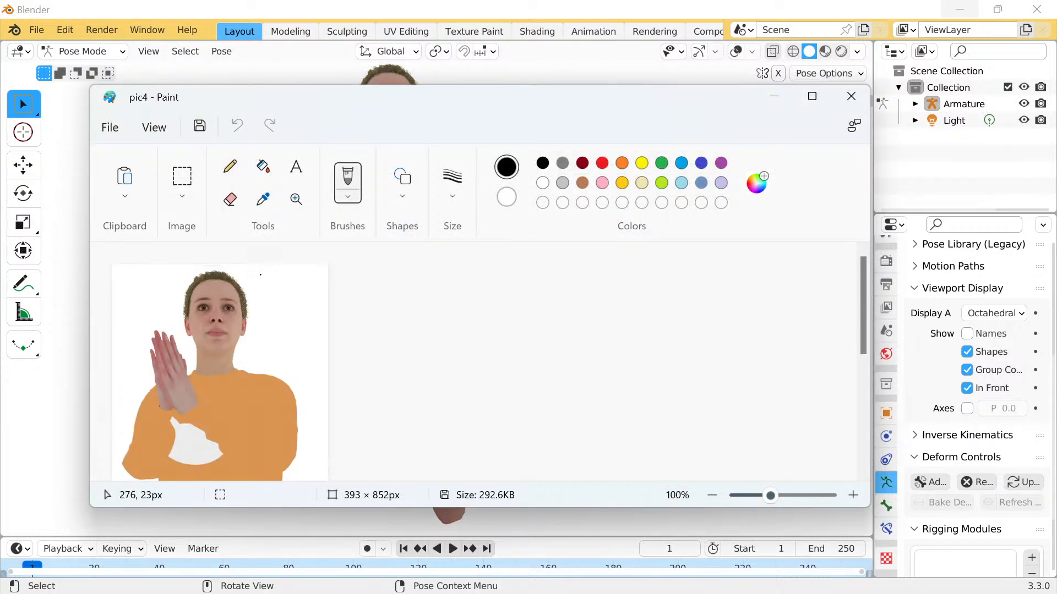
{"action": "left_click_drag", "start_coordinate": [249, 270], "coordinate": [222, 266]}
{"action": "left_click", "coordinate": [237, 126]}
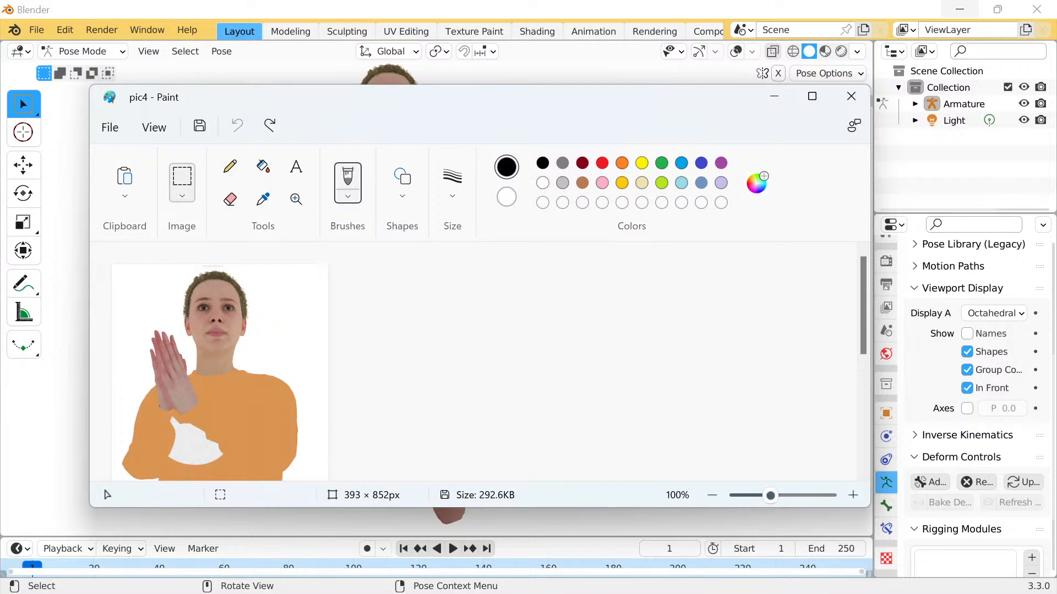
{"action": "left_click", "coordinate": [181, 182]}
{"action": "left_click", "coordinate": [143, 233]}
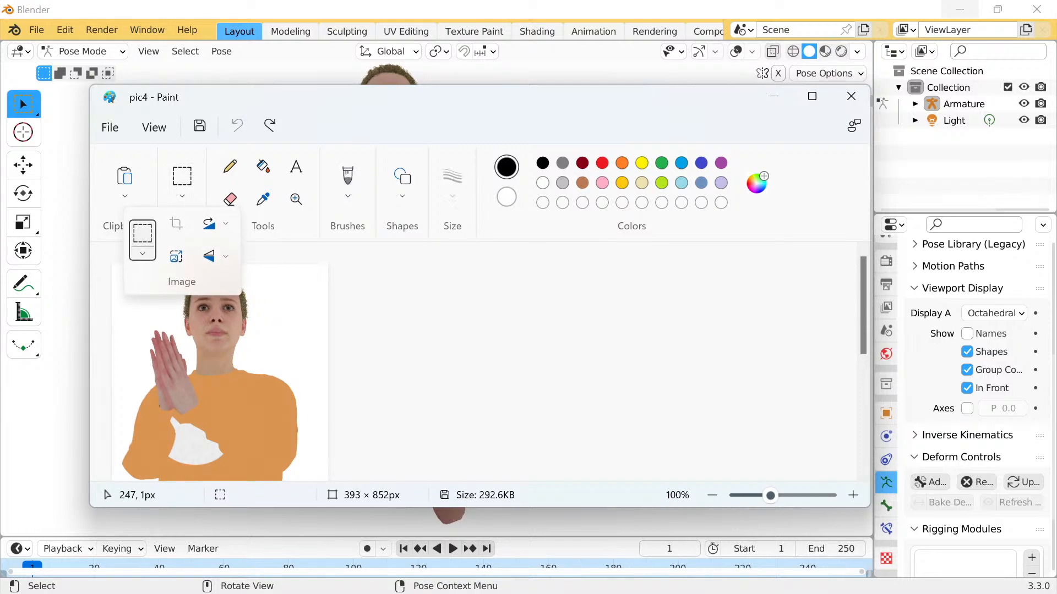
{"action": "left_click", "coordinate": [277, 272]}
{"action": "left_click_drag", "start_coordinate": [184, 265], "coordinate": [238, 270]}
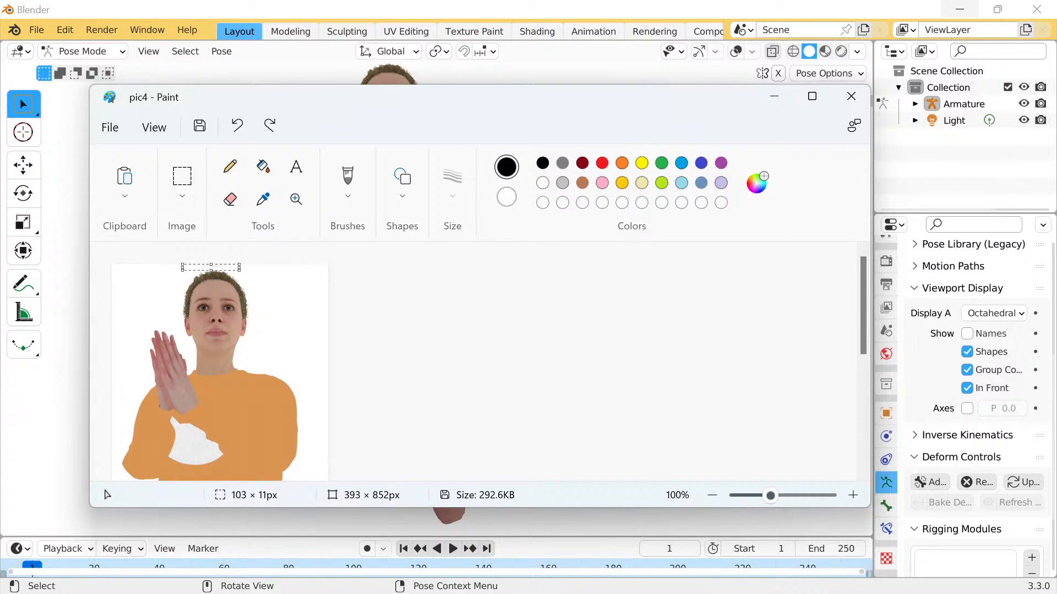
Extend the canvas below and to the right of the figure to about 704 × 894 px.
{"action": "scroll", "coordinate": [484, 362], "scroll_direction": "down", "scroll_amount": 5}
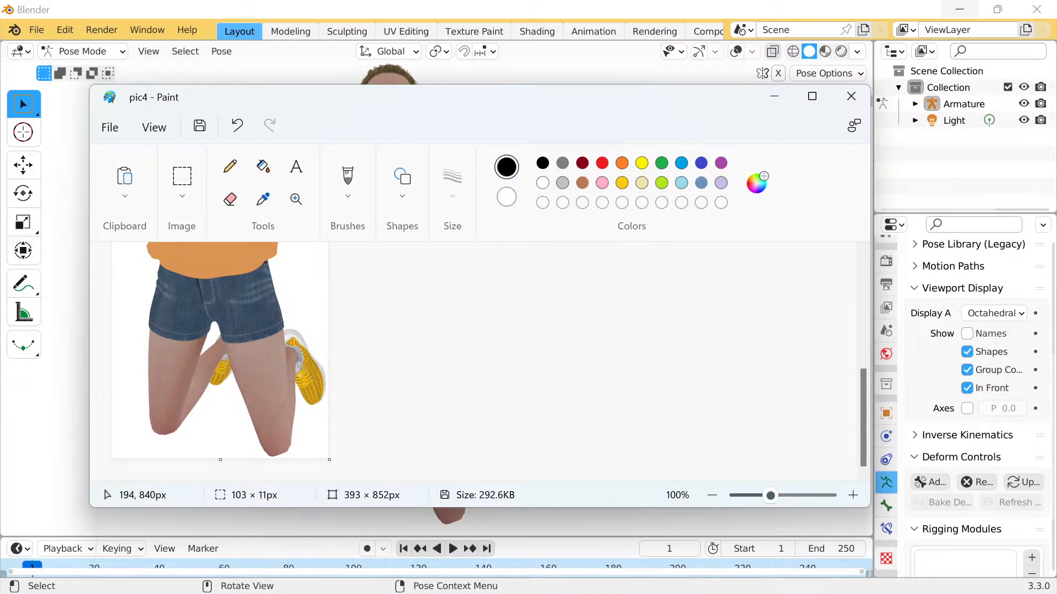
{"action": "left_click_drag", "start_coordinate": [220, 459], "coordinate": [220, 482]}
{"action": "scroll", "coordinate": [300, 416], "scroll_direction": "down", "scroll_amount": 1}
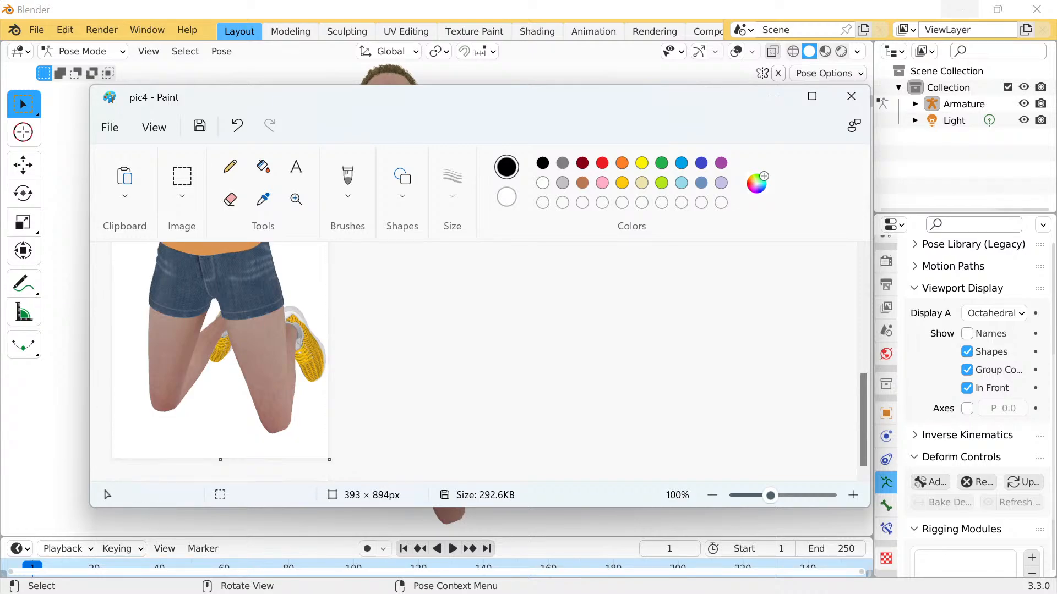
{"action": "scroll", "coordinate": [328, 274], "scroll_direction": "up", "scroll_amount": 3}
{"action": "left_click_drag", "start_coordinate": [329, 391], "coordinate": [500, 391]}
{"action": "scroll", "coordinate": [515, 385], "scroll_direction": "down", "scroll_amount": 3}
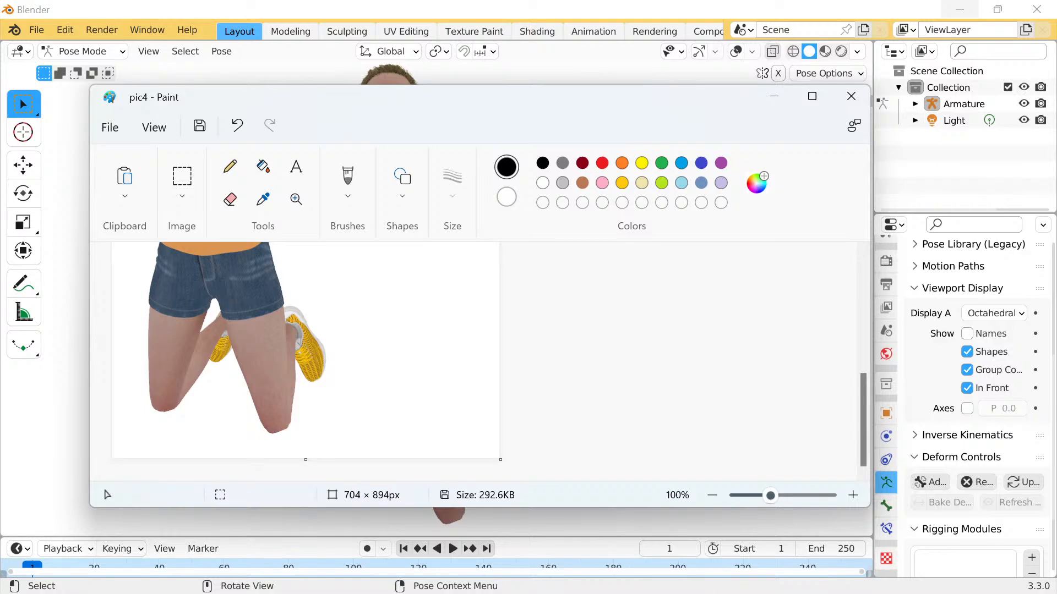
Extend the canvas further in height and width to a square of 918 × 918 px.
{"action": "scroll", "coordinate": [474, 352], "scroll_direction": "up", "scroll_amount": 5}
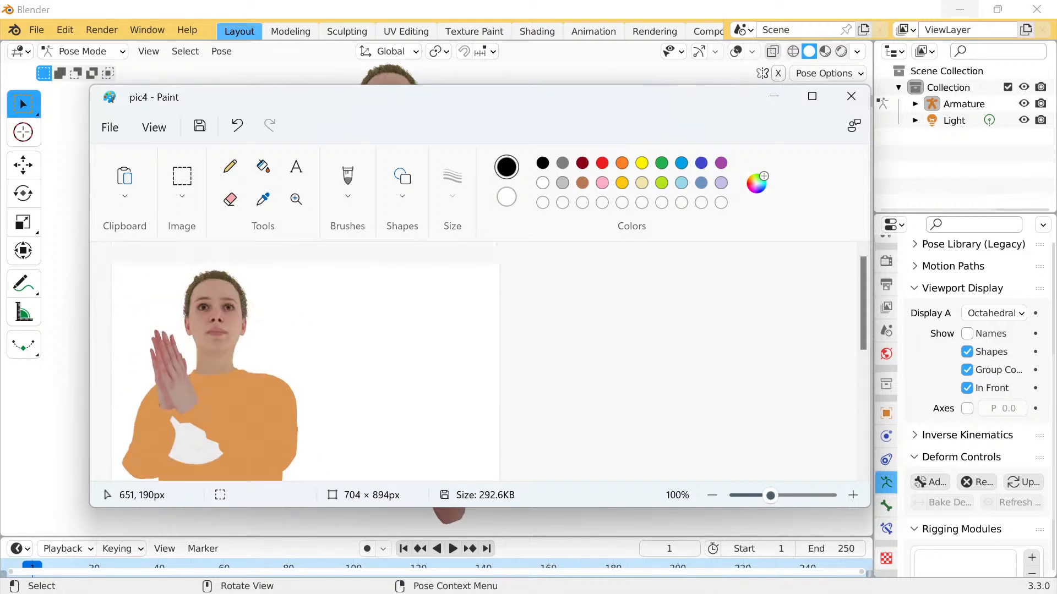
{"action": "scroll", "coordinate": [481, 352], "scroll_direction": "down", "scroll_amount": 2}
{"action": "scroll", "coordinate": [481, 353], "scroll_direction": "down", "scroll_amount": 3}
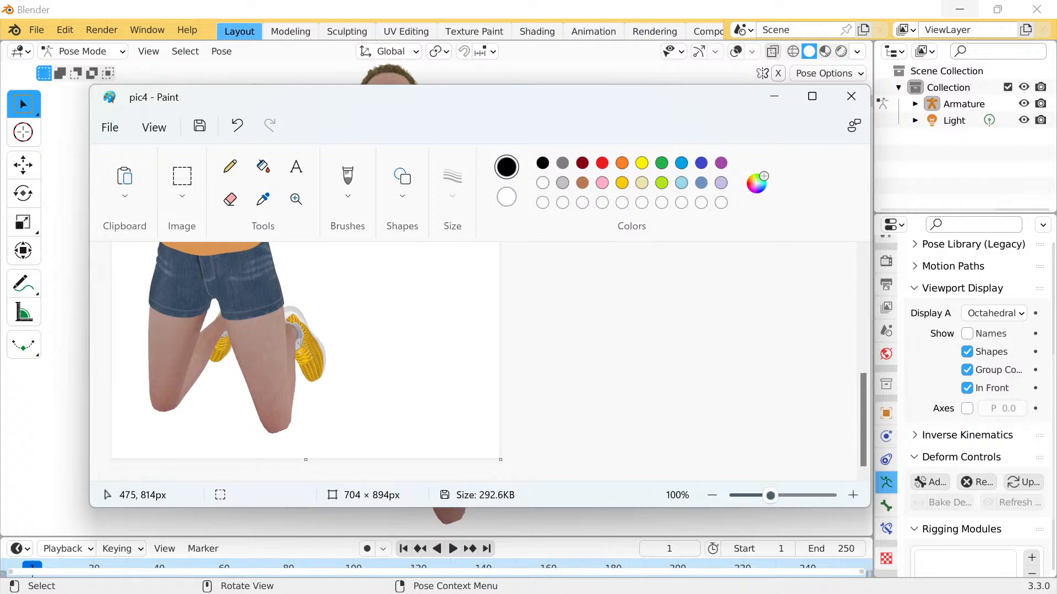
{"action": "left_click_drag", "start_coordinate": [305, 459], "coordinate": [305, 472]}
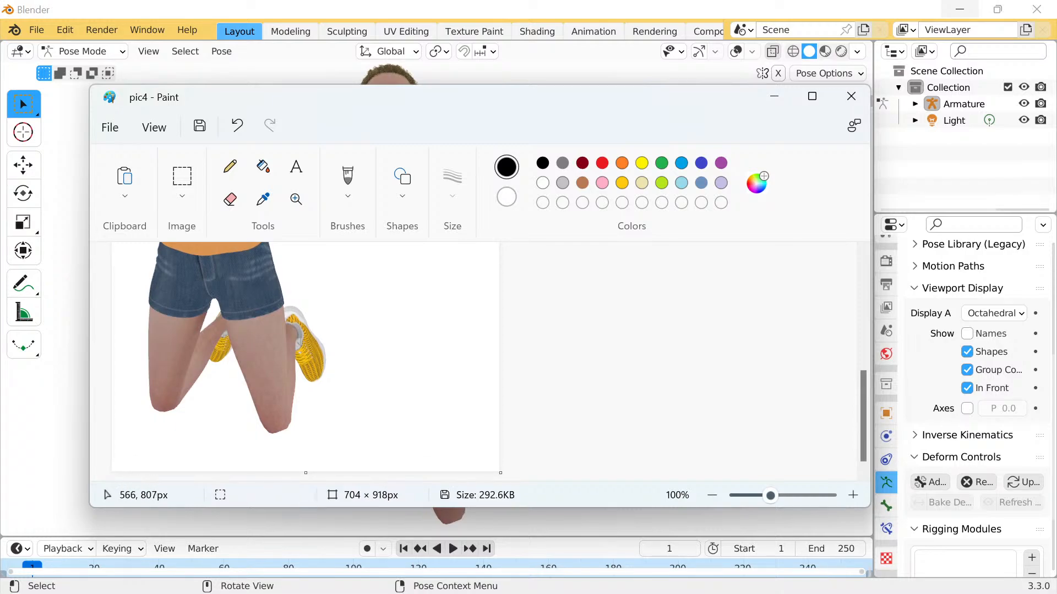
{"action": "scroll", "coordinate": [425, 365], "scroll_direction": "up", "scroll_amount": 3}
{"action": "scroll", "coordinate": [425, 365], "scroll_direction": "down", "scroll_amount": 2}
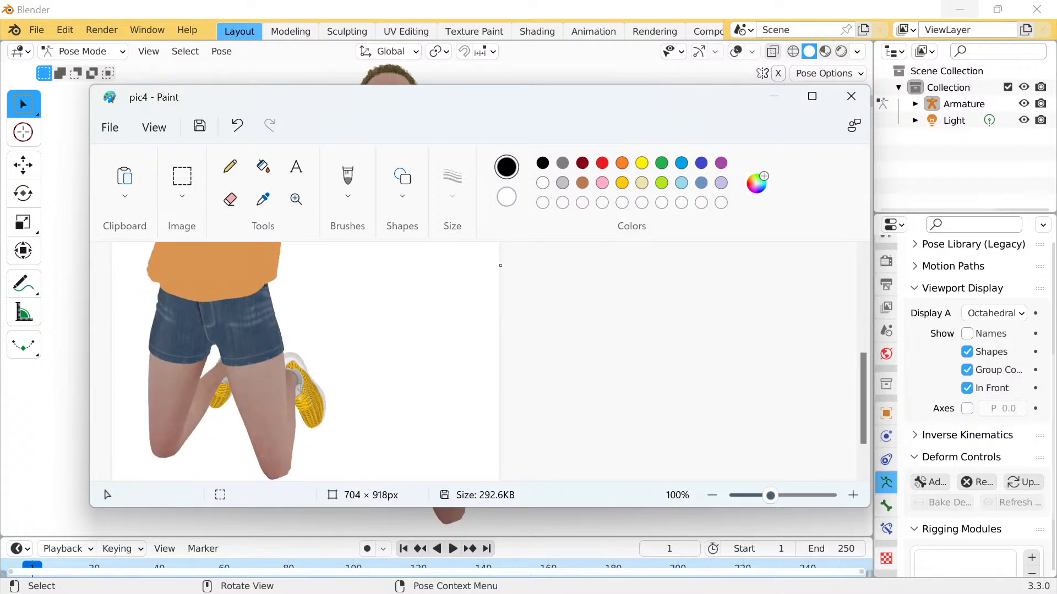
{"action": "left_click_drag", "start_coordinate": [500, 265], "coordinate": [617, 265]}
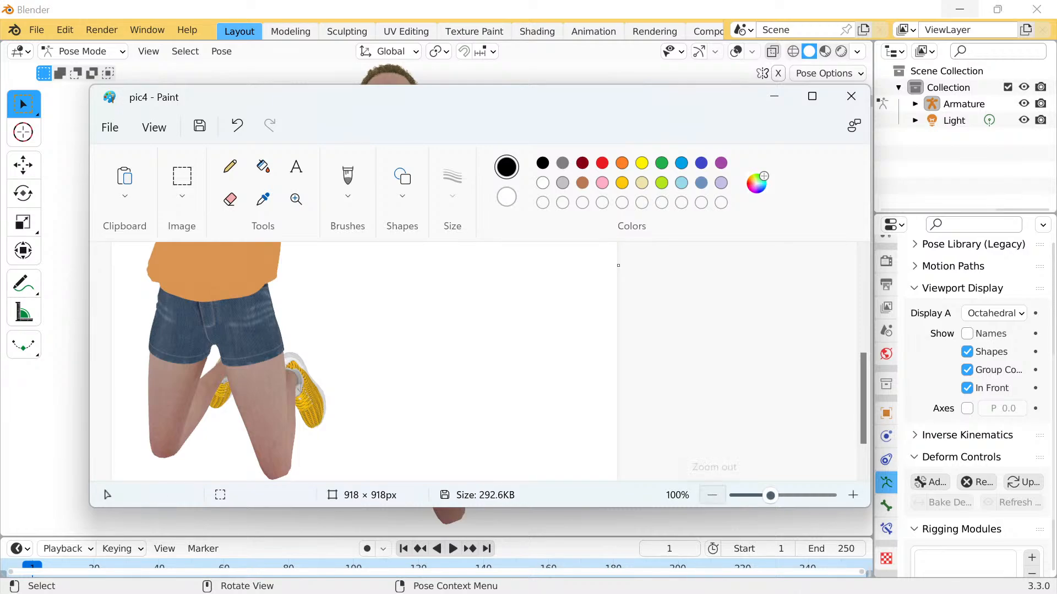
{"action": "left_click", "coordinate": [713, 495]}
{"action": "scroll", "coordinate": [259, 398], "scroll_direction": "up", "scroll_amount": 2}
{"action": "scroll", "coordinate": [263, 376], "scroll_direction": "down", "scroll_amount": 2}
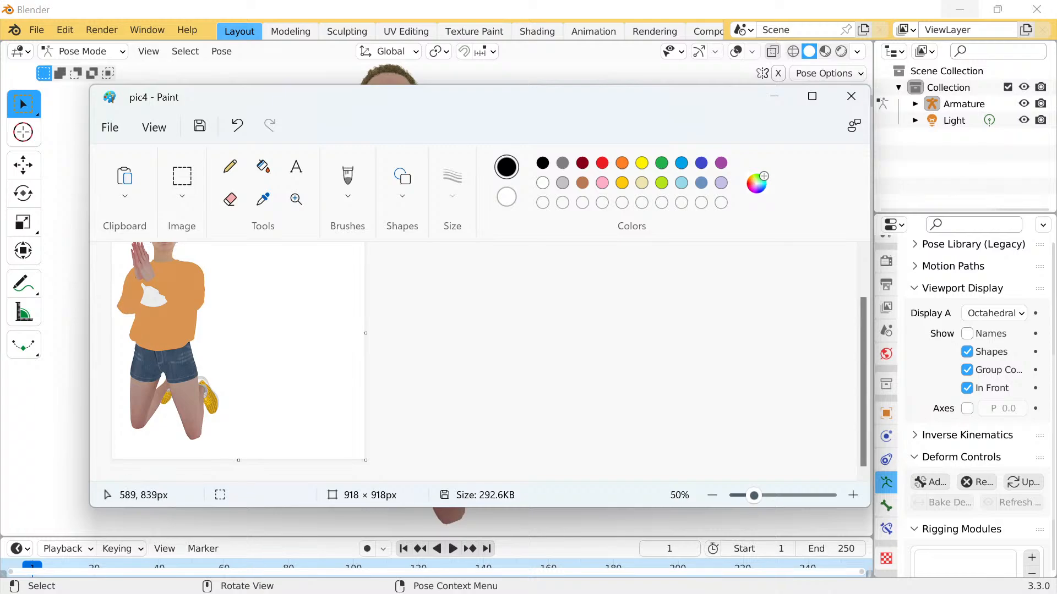
Select the whole figure with a rectangle of about 500 × 884 px and move it to the centre of the square canvas.
{"action": "left_click_drag", "start_coordinate": [249, 450], "coordinate": [108, 204]}
{"action": "scroll", "coordinate": [238, 362], "scroll_direction": "up", "scroll_amount": 1}
{"action": "left_click_drag", "start_coordinate": [223, 333], "coordinate": [299, 342]}
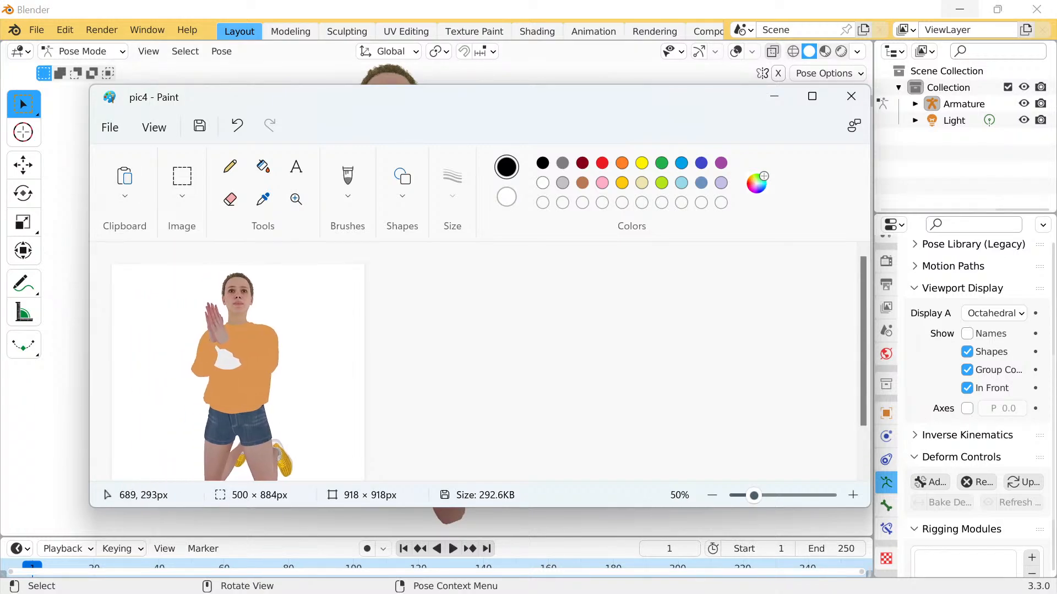
{"action": "scroll", "coordinate": [373, 336], "scroll_direction": "down", "scroll_amount": 1}
{"action": "left_click_drag", "start_coordinate": [325, 458], "coordinate": [317, 452]}
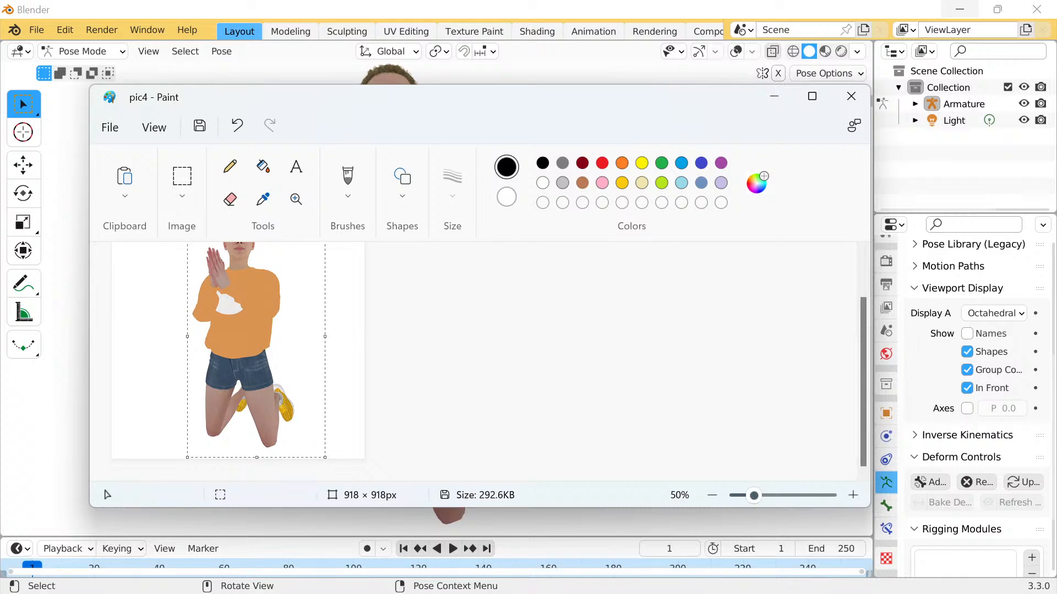
{"action": "scroll", "coordinate": [290, 310], "scroll_direction": "up", "scroll_amount": 1}
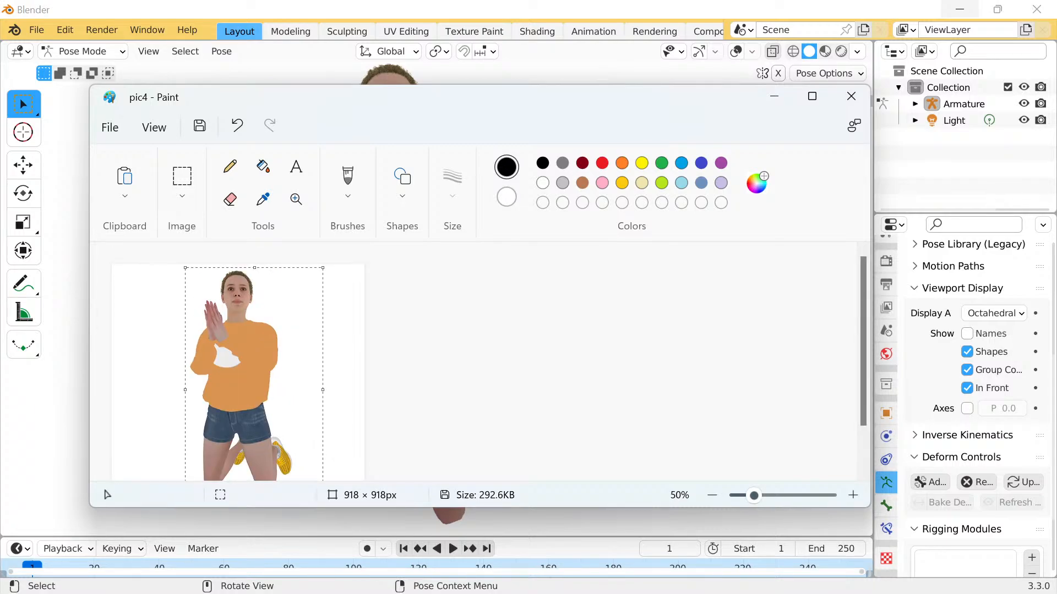
{"action": "scroll", "coordinate": [407, 341], "scroll_direction": "down", "scroll_amount": 1}
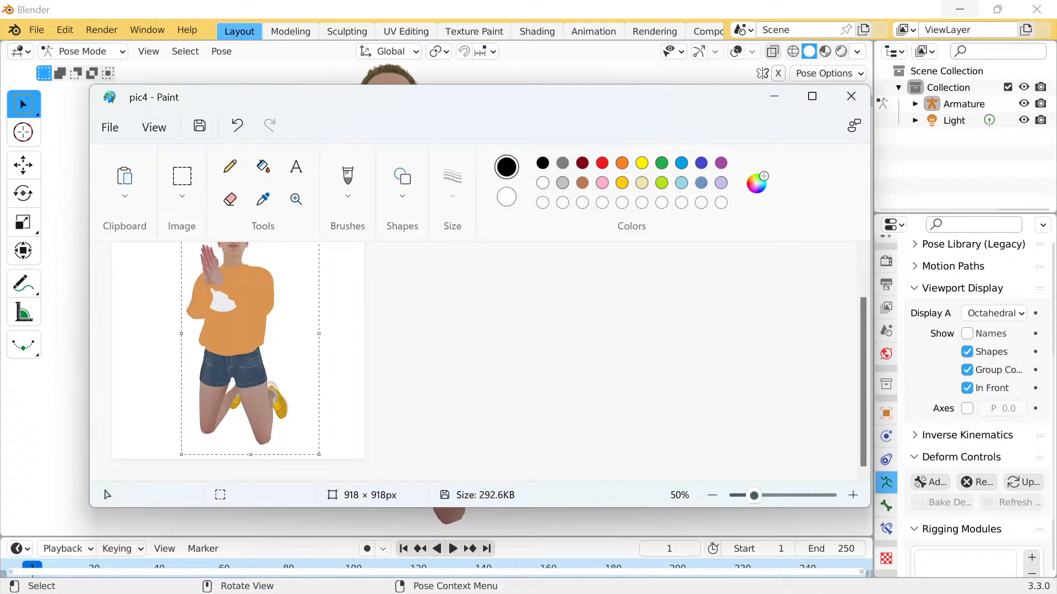
{"action": "left_click_drag", "start_coordinate": [231, 304], "coordinate": [237, 305]}
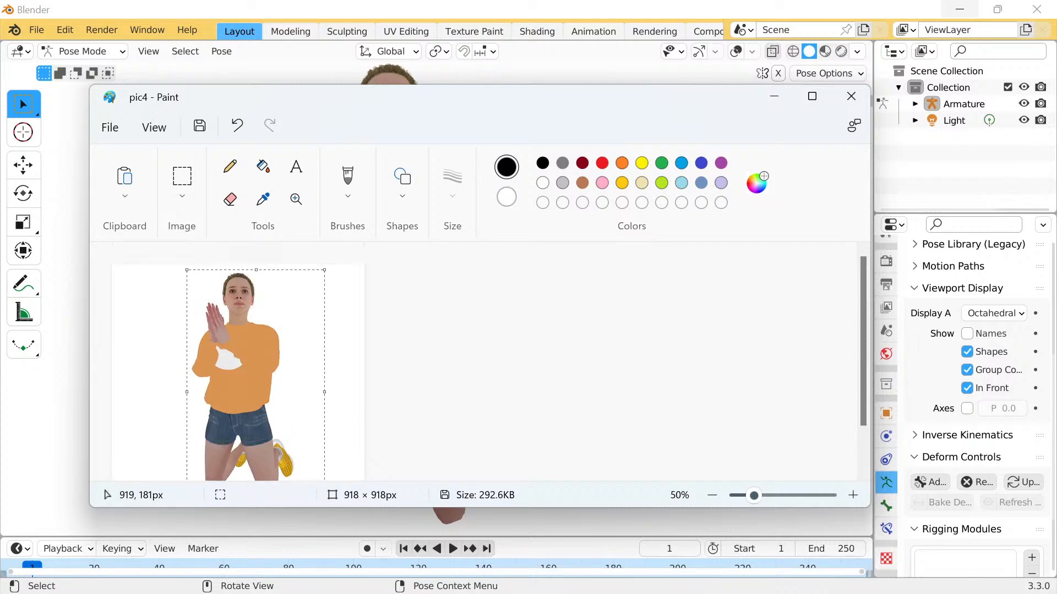
{"action": "scroll", "coordinate": [380, 305], "scroll_direction": "up", "scroll_amount": 2}
{"action": "scroll", "coordinate": [324, 358], "scroll_direction": "down", "scroll_amount": 2}
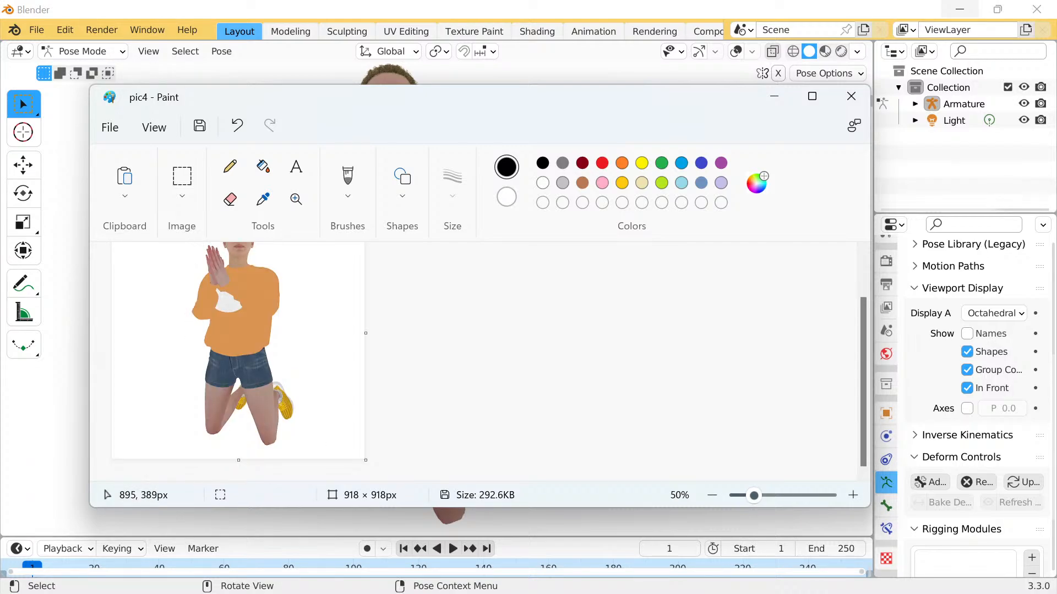
{"action": "scroll", "coordinate": [285, 368], "scroll_direction": "up", "scroll_amount": 2}
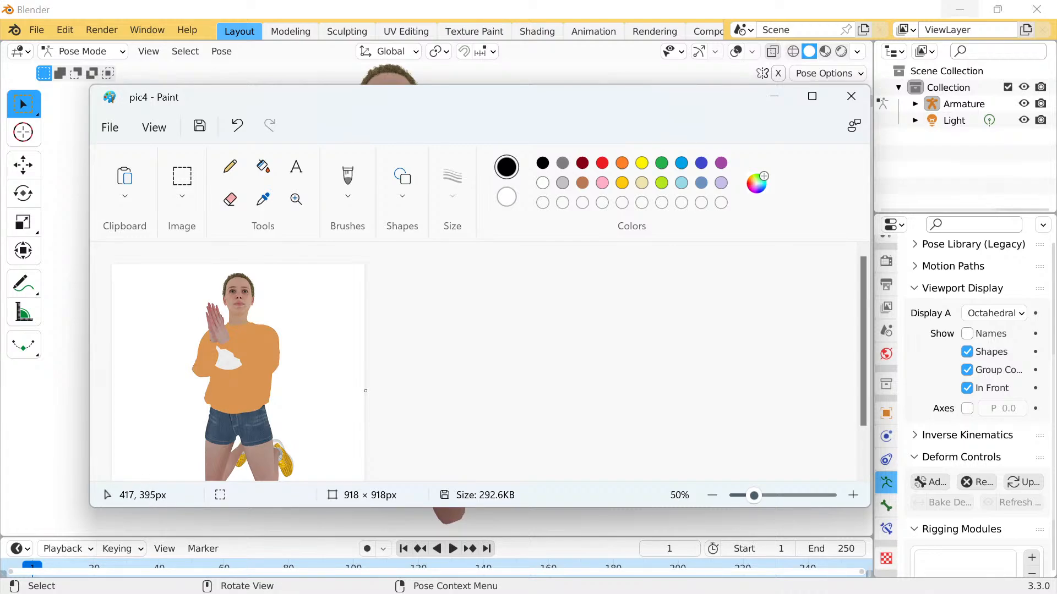
{"action": "scroll", "coordinate": [283, 383], "scroll_direction": "down", "scroll_amount": 2}
{"action": "scroll", "coordinate": [320, 394], "scroll_direction": "up", "scroll_amount": 2}
Save the centred picture as a PNG named pic4edit1 in the Edits folder, accepting the loss of transparency.
{"action": "left_click", "coordinate": [110, 127]}
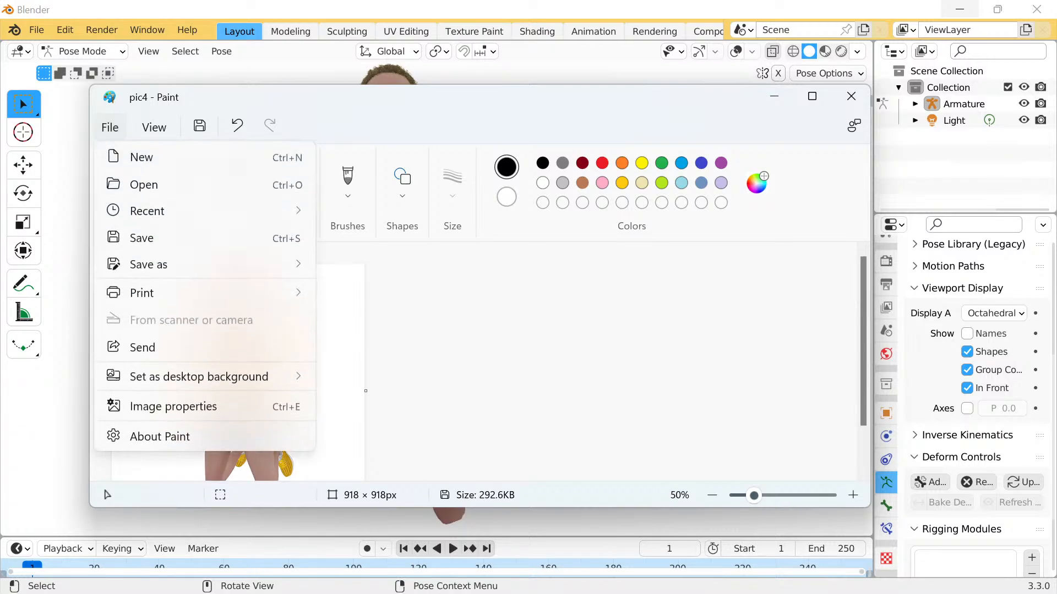
{"action": "mouse_move", "coordinate": [165, 264]}
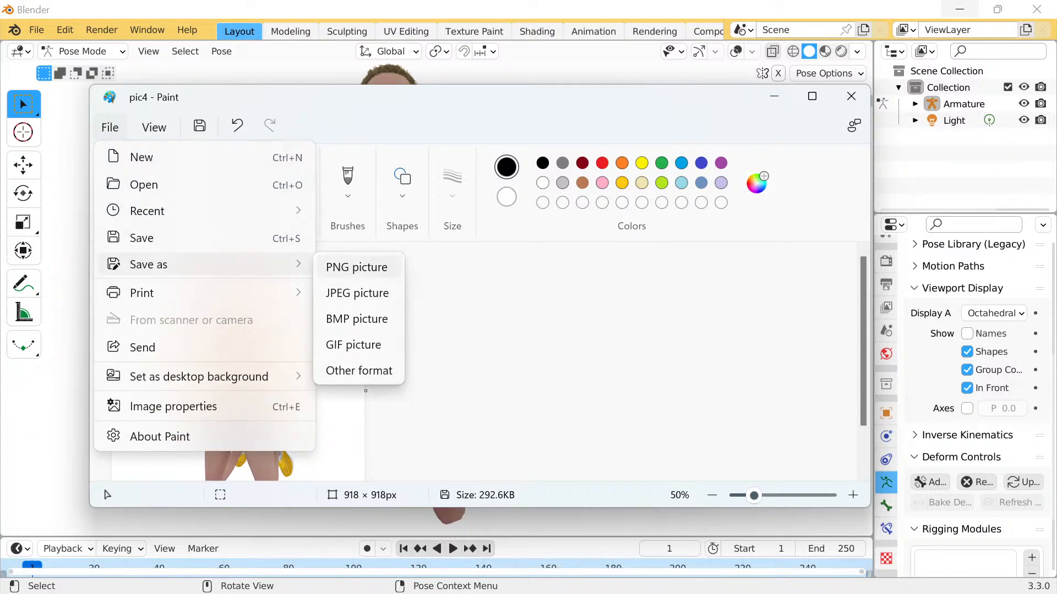
{"action": "left_click", "coordinate": [357, 267]}
{"action": "scroll", "coordinate": [597, 305], "scroll_direction": "down", "scroll_amount": 4}
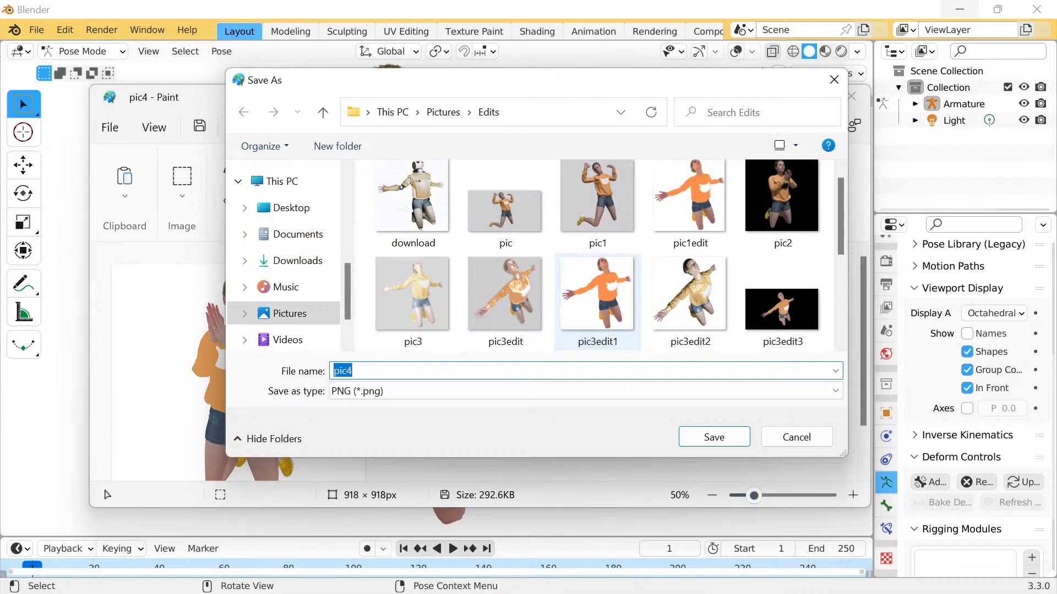
{"action": "scroll", "coordinate": [690, 305], "scroll_direction": "up", "scroll_amount": 2}
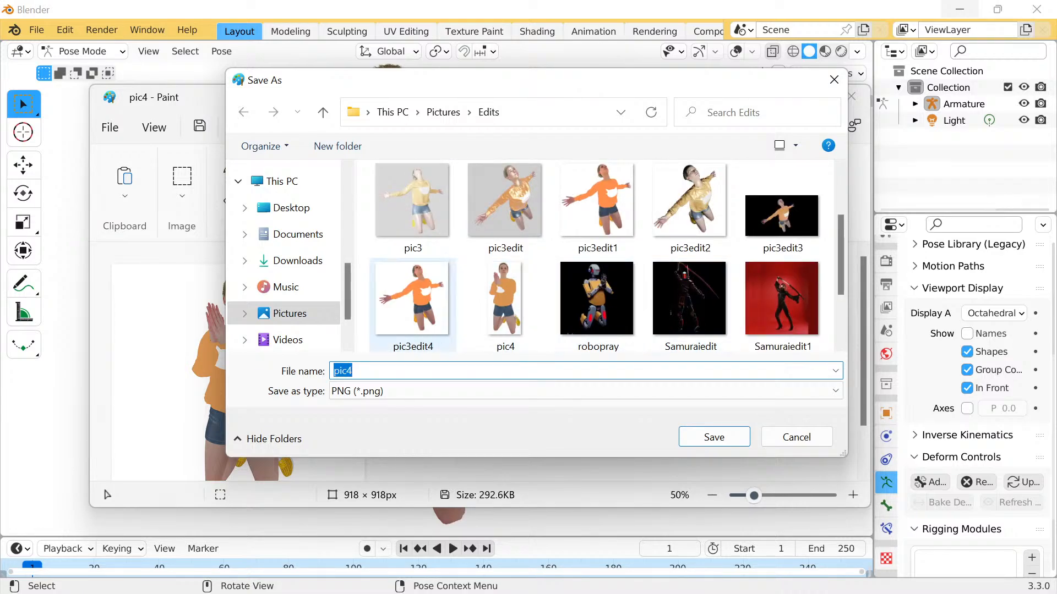
{"action": "left_click", "coordinate": [505, 306]}
{"action": "left_click", "coordinate": [419, 372]}
{"action": "left_click", "coordinate": [353, 371]}
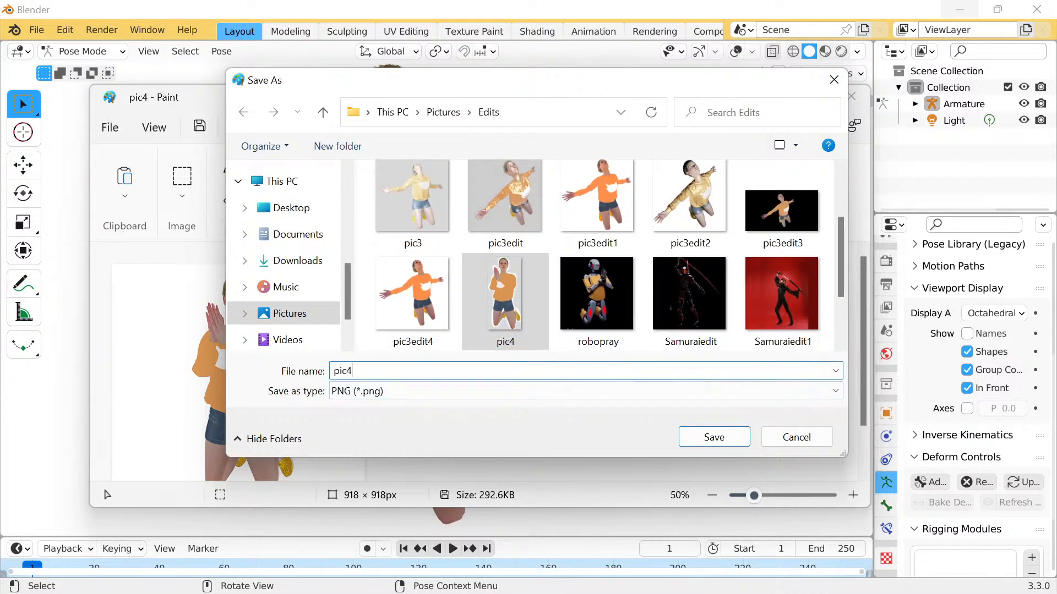
{"action": "type", "text": "edi"}
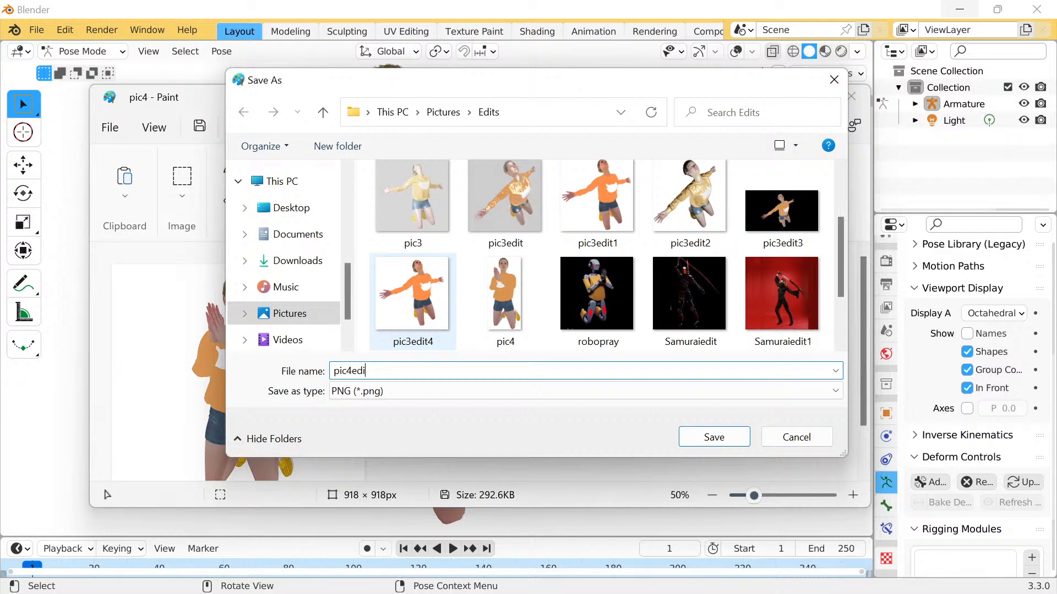
{"action": "type", "text": "t1"}
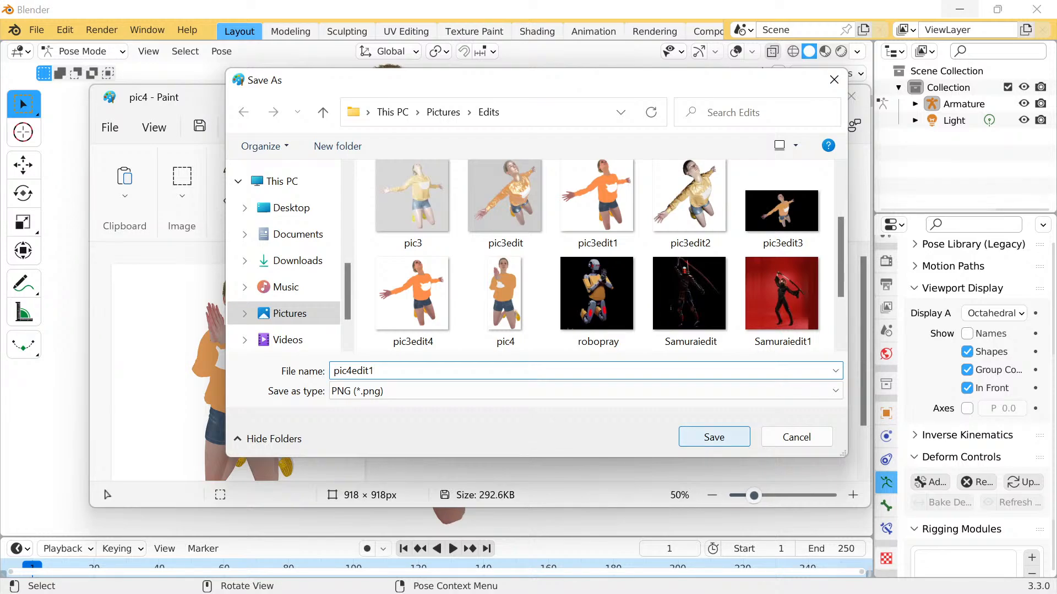
{"action": "key", "text": "Return"}
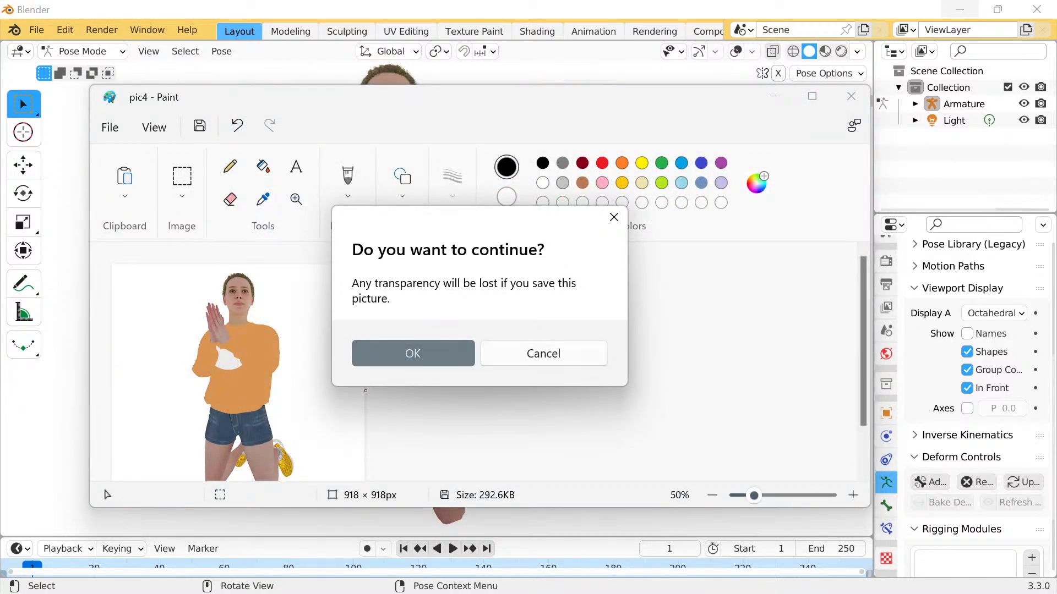
{"action": "key", "text": "Return"}
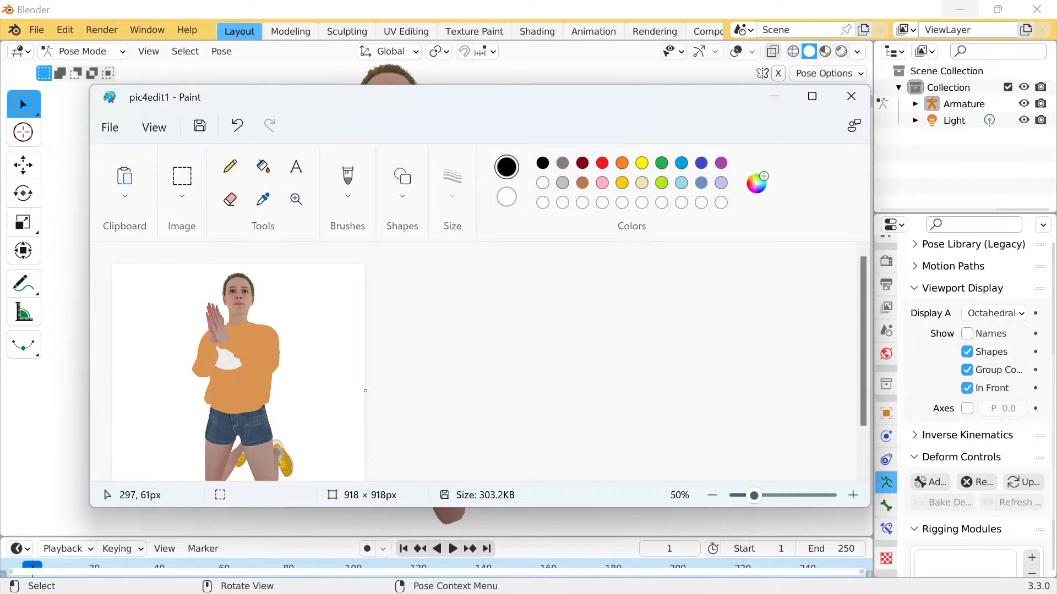
Switch to Chrome and go back from the pic3edit4.png page to the main page of the AI repository on GitHub.
{"action": "left_click", "coordinate": [773, 96]}
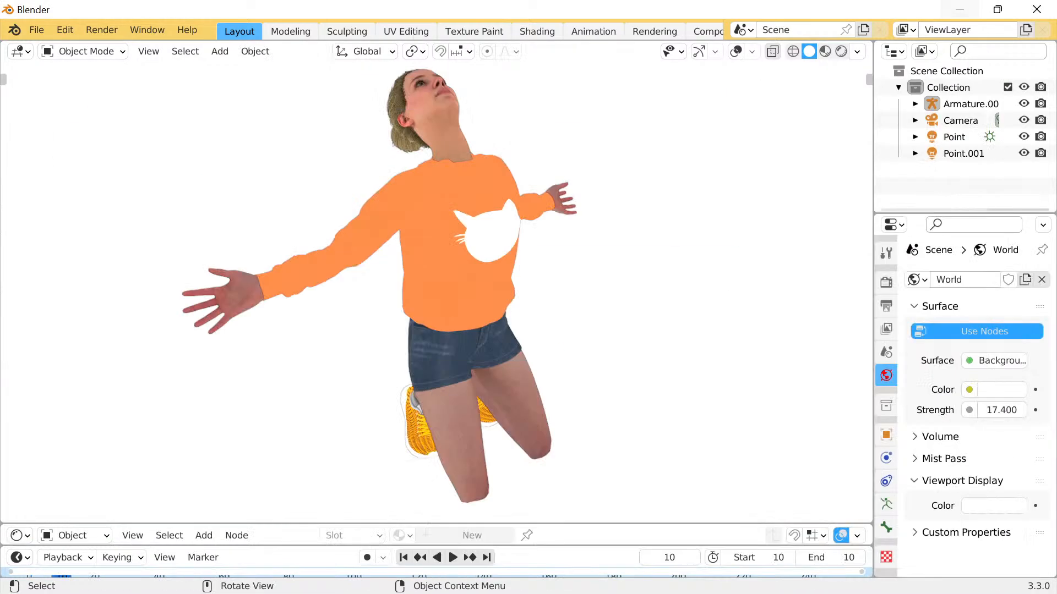
{"action": "left_click", "coordinate": [959, 10]}
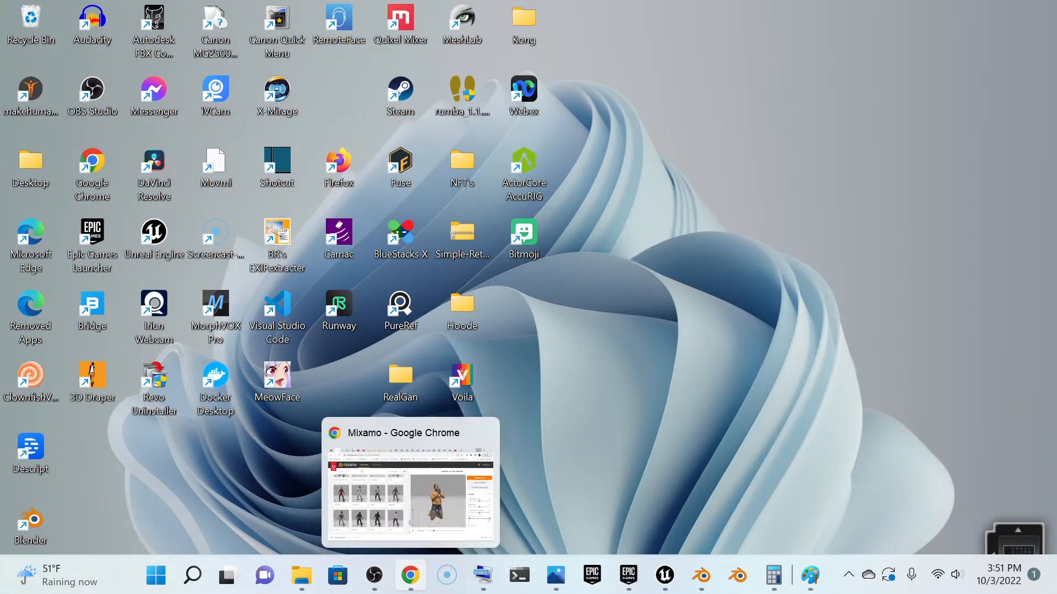
{"action": "left_click", "coordinate": [410, 575]}
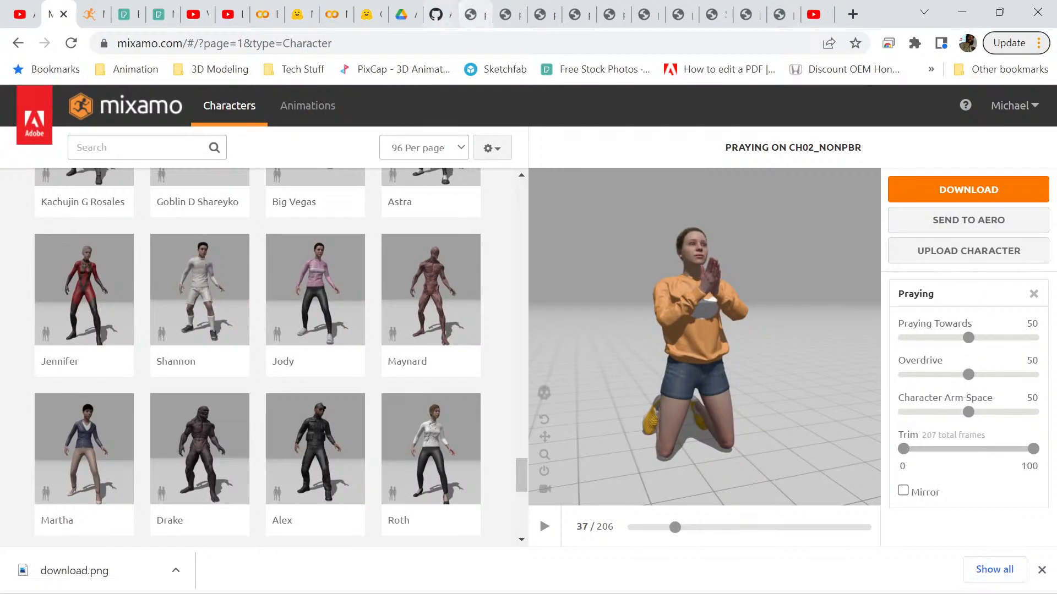
{"action": "left_click", "coordinate": [437, 13]}
{"action": "scroll", "coordinate": [303, 209], "scroll_direction": "up", "scroll_amount": 6}
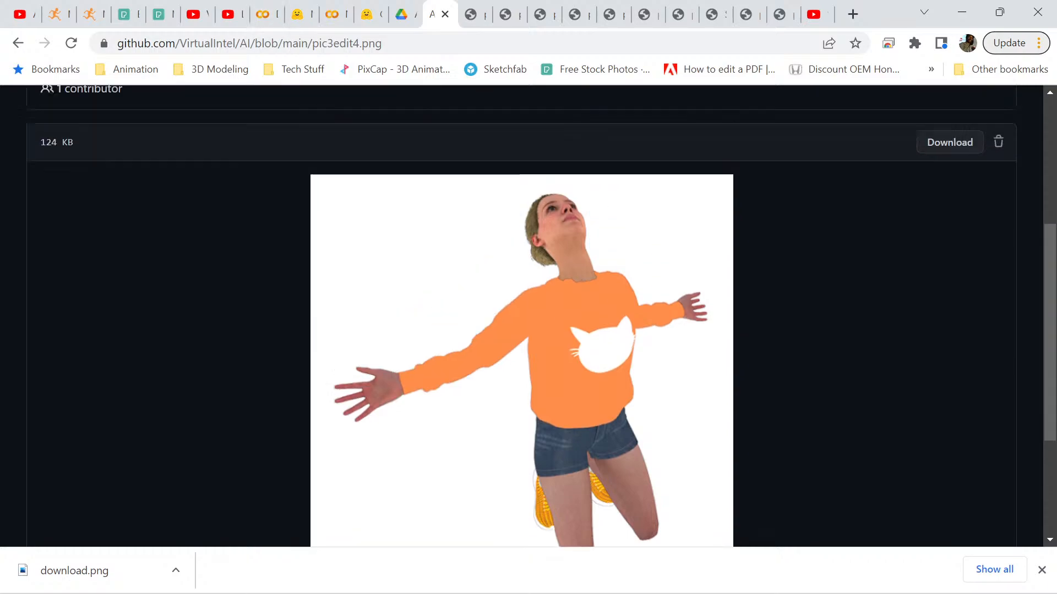
{"action": "scroll", "coordinate": [302, 210], "scroll_direction": "down", "scroll_amount": 4}
{"action": "scroll", "coordinate": [521, 316], "scroll_direction": "down", "scroll_amount": 4}
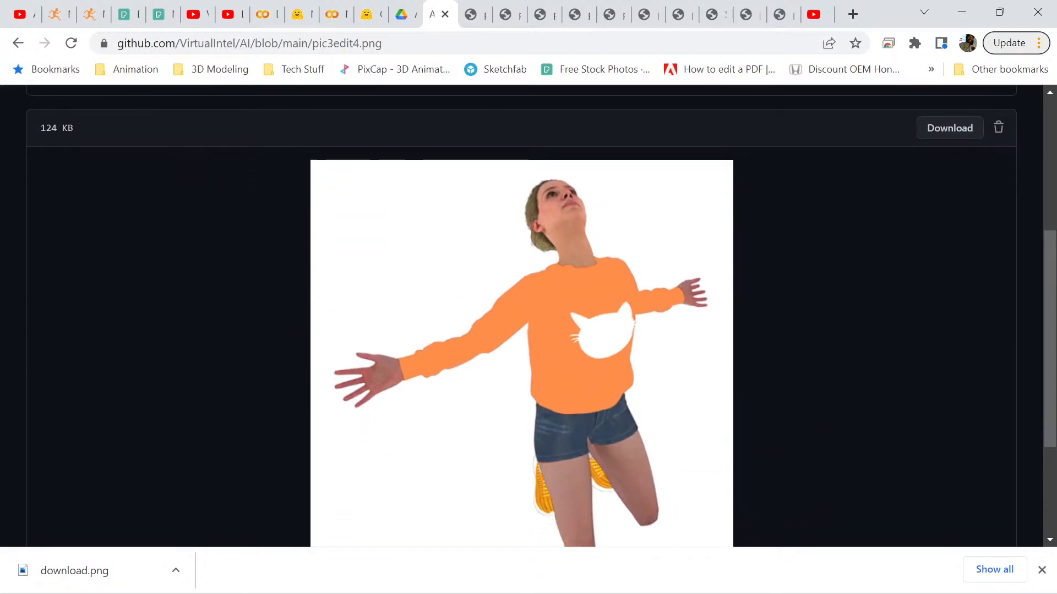
{"action": "scroll", "coordinate": [522, 316], "scroll_direction": "up", "scroll_amount": 8}
{"action": "left_click", "coordinate": [18, 43]}
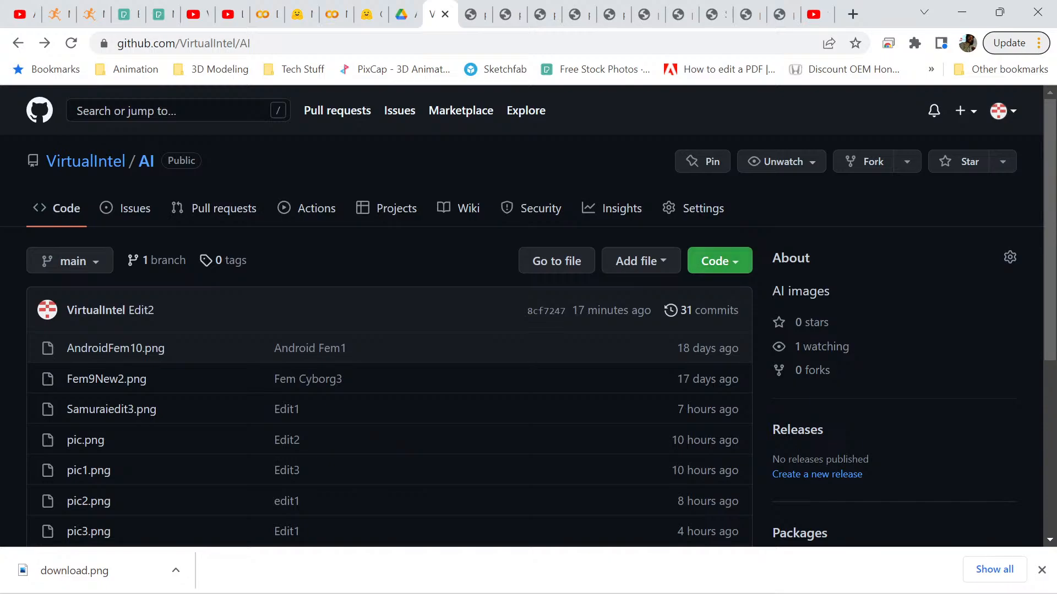
Start a file upload to the AI repository and add pic4edit1 from the Edits folder.
{"action": "left_click", "coordinate": [641, 261]}
{"action": "left_click", "coordinate": [592, 315]}
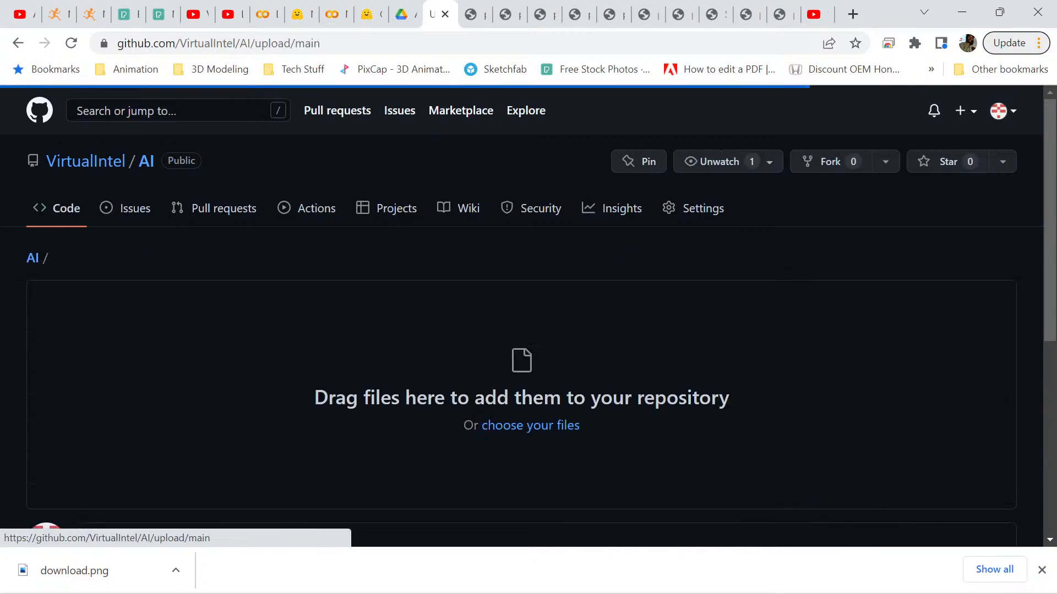
{"action": "left_click", "coordinate": [530, 425]}
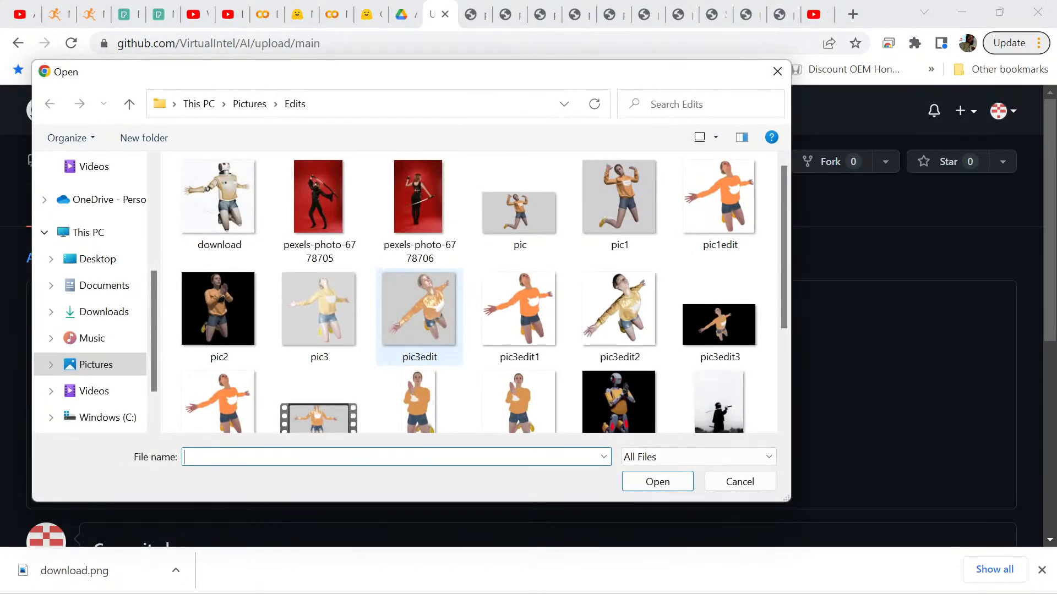
{"action": "scroll", "coordinate": [424, 264], "scroll_direction": "down", "scroll_amount": 3}
{"action": "left_click", "coordinate": [519, 272]}
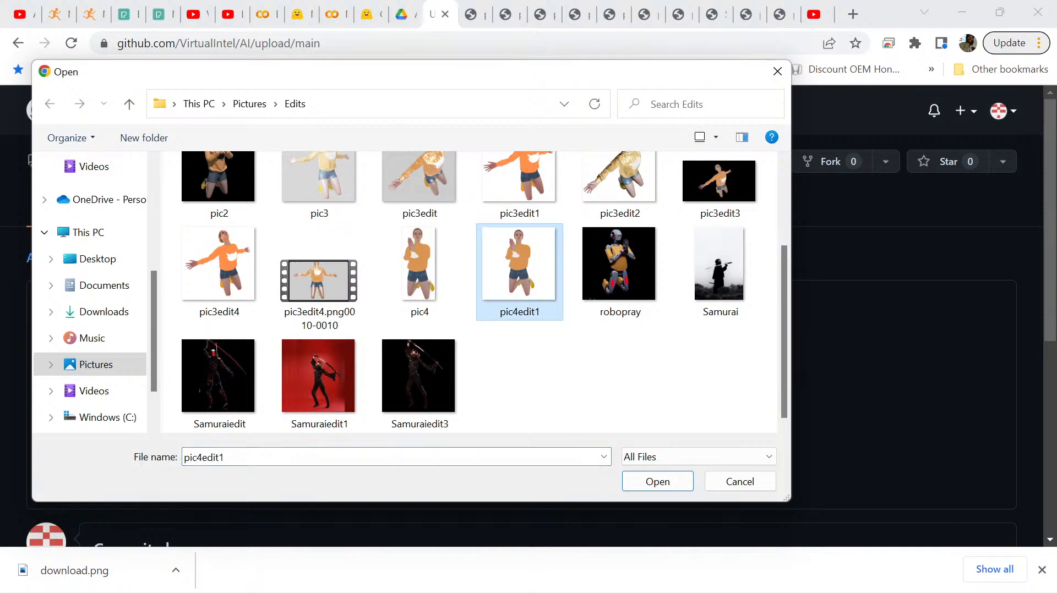
{"action": "left_click", "coordinate": [657, 481]}
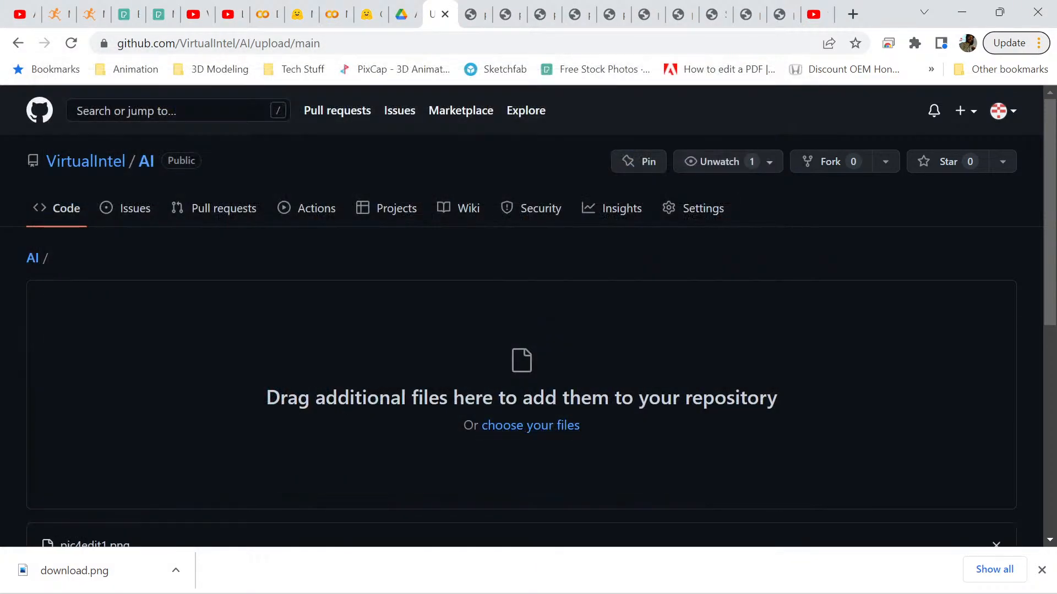
Commit the uploaded file directly to the main branch with the message Edit1.
{"action": "scroll", "coordinate": [529, 317], "scroll_direction": "down", "scroll_amount": 3}
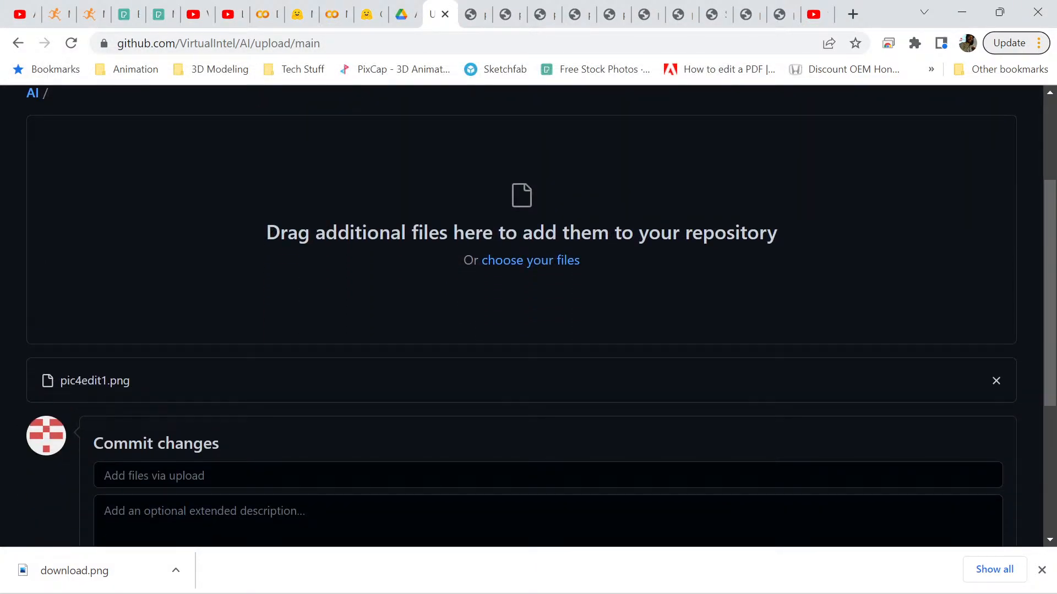
{"action": "scroll", "coordinate": [528, 316], "scroll_direction": "down", "scroll_amount": 5}
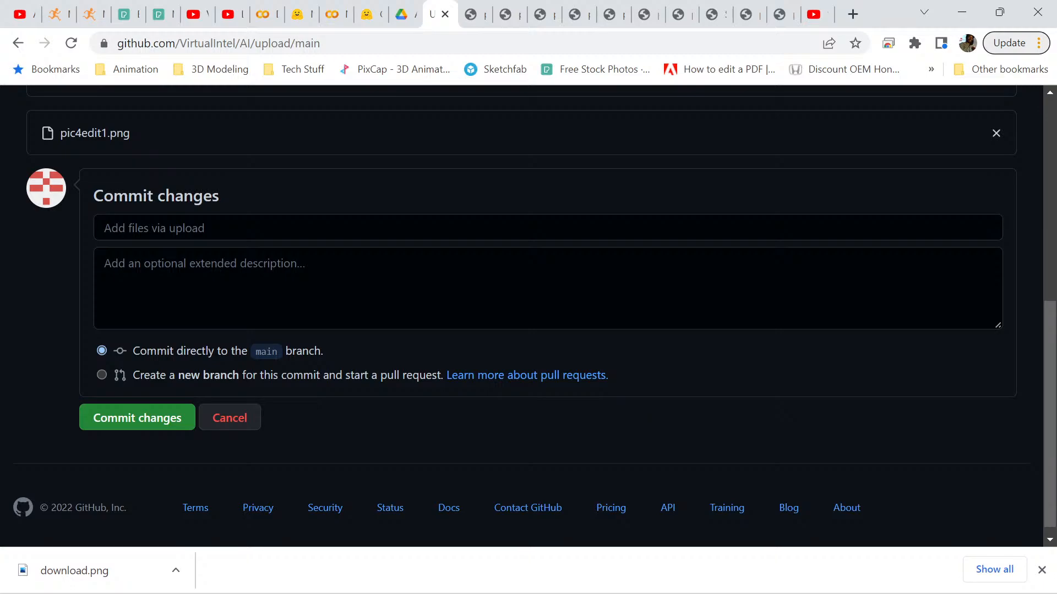
{"action": "left_click", "coordinate": [154, 227]}
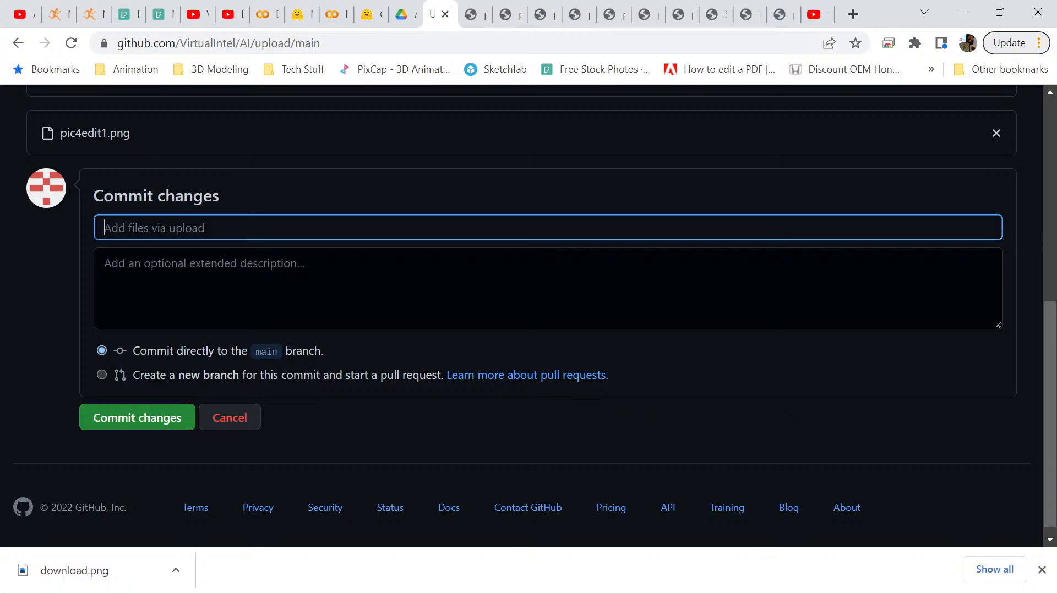
{"action": "type", "text": "Edit1"}
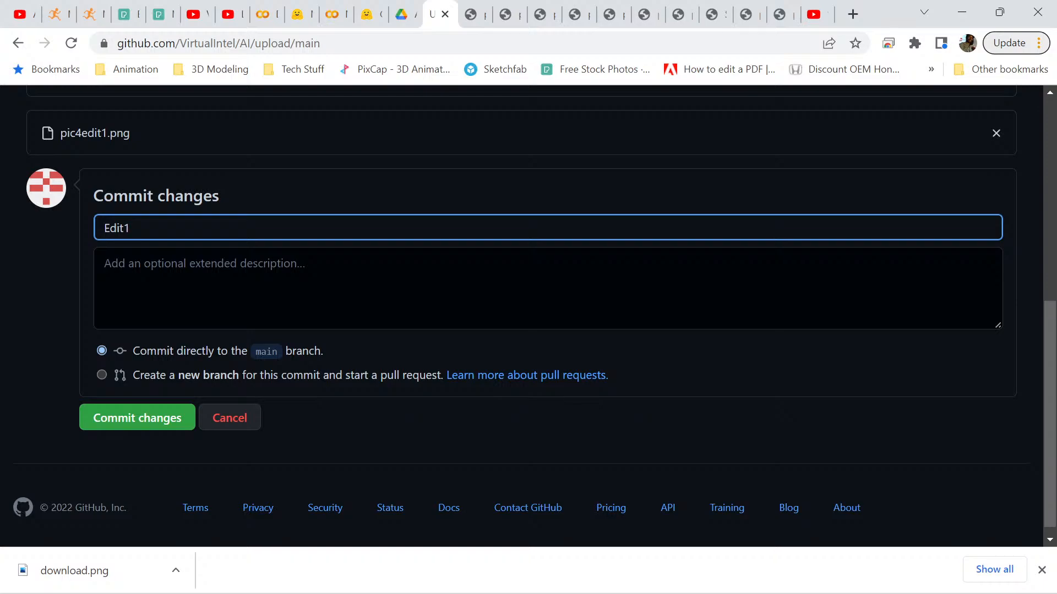
{"action": "left_click", "coordinate": [137, 417]}
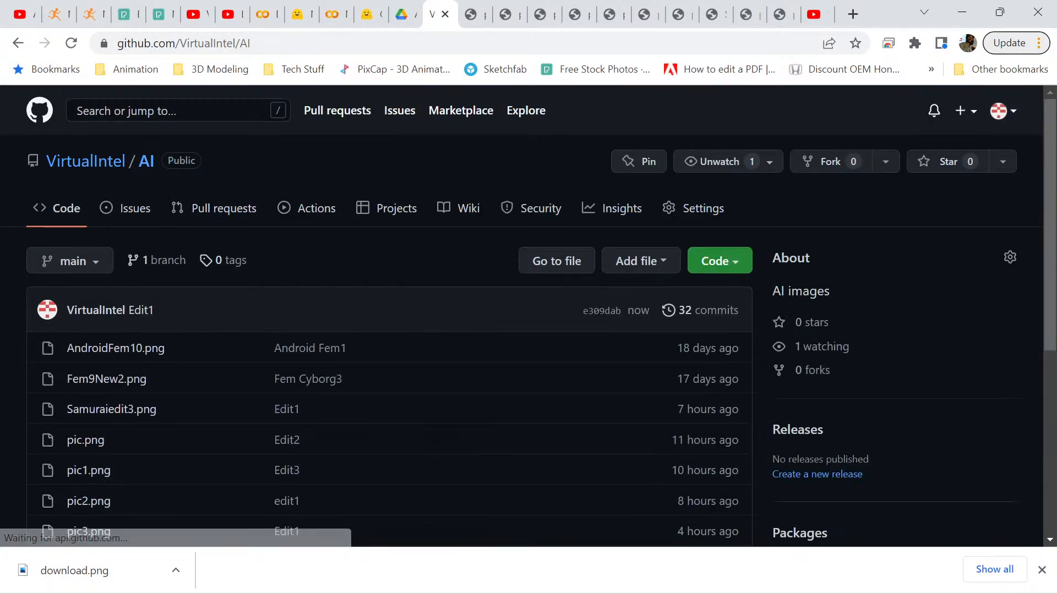
Open pic4edit1.png in the repository's file list and look over the whole image.
{"action": "scroll", "coordinate": [528, 317], "scroll_direction": "down", "scroll_amount": 3}
{"action": "scroll", "coordinate": [101, 406], "scroll_direction": "down", "scroll_amount": 2}
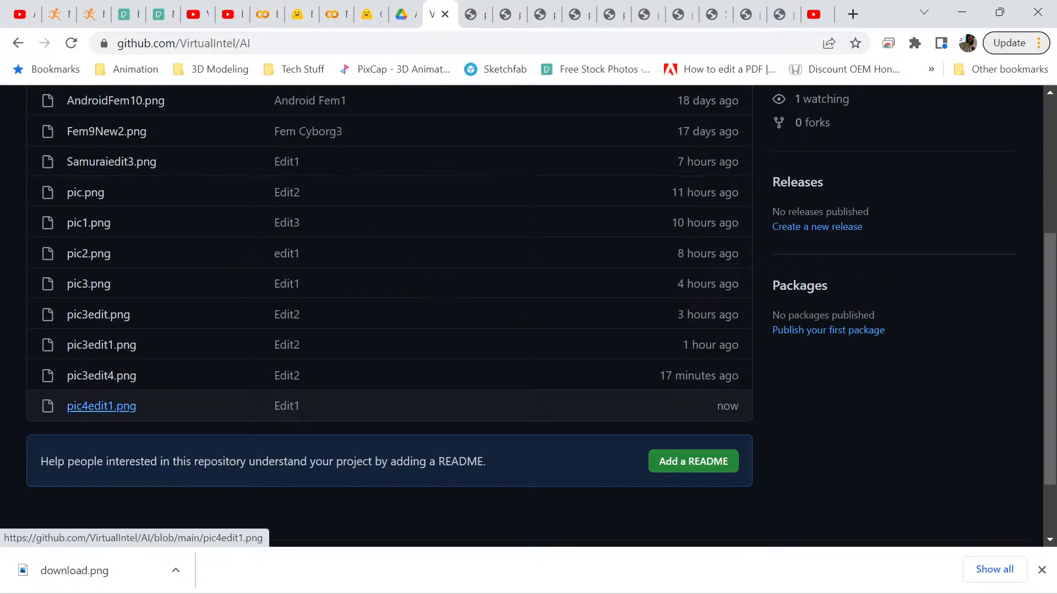
{"action": "left_click", "coordinate": [101, 406]}
{"action": "scroll", "coordinate": [528, 316], "scroll_direction": "down", "scroll_amount": 14}
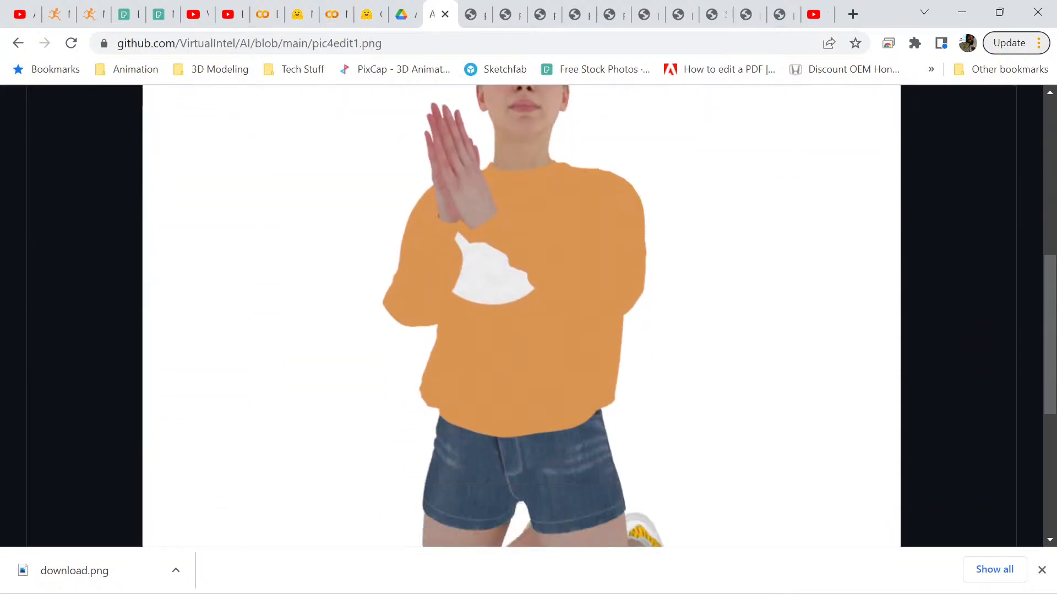
{"action": "scroll", "coordinate": [528, 317], "scroll_direction": "down", "scroll_amount": 2}
{"action": "scroll", "coordinate": [528, 317], "scroll_direction": "up", "scroll_amount": 4}
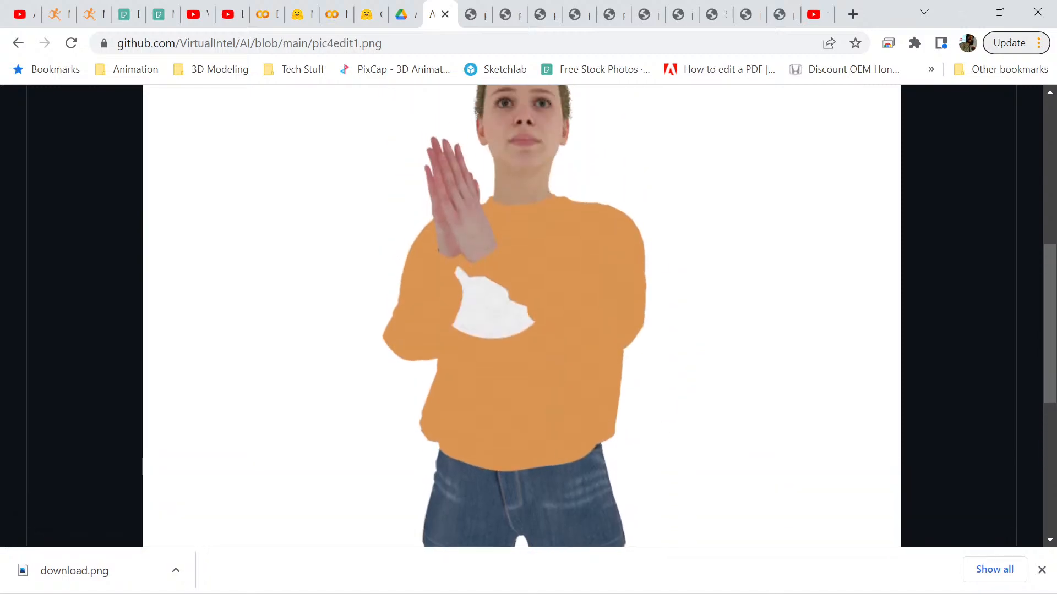
{"action": "scroll", "coordinate": [528, 316], "scroll_direction": "down", "scroll_amount": 3}
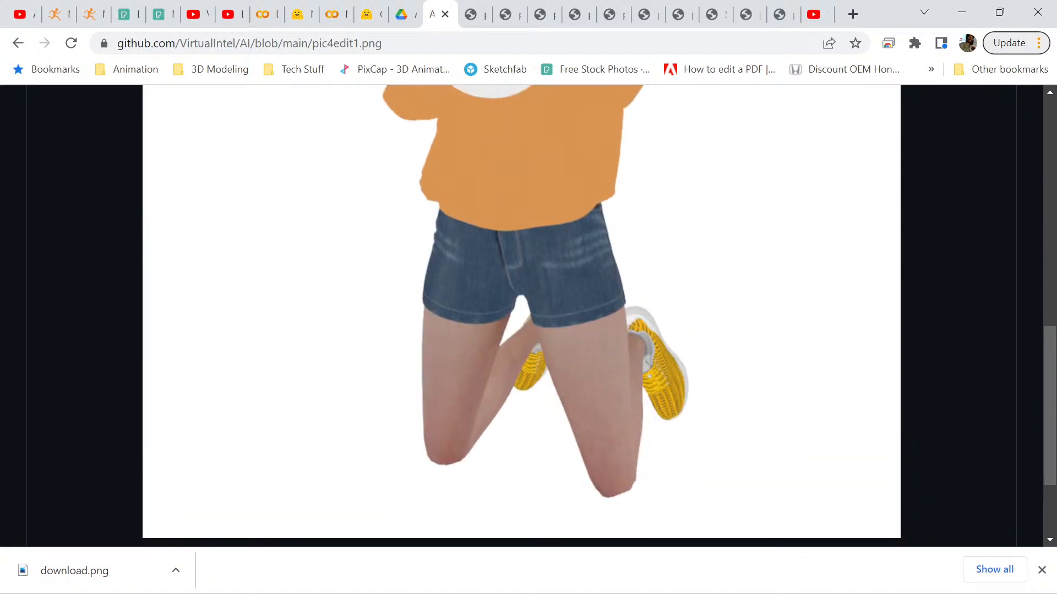
Open the pic4edit1.png image as a raw file in its own browser tab and show that tab.
{"action": "scroll", "coordinate": [529, 317], "scroll_direction": "up", "scroll_amount": 5}
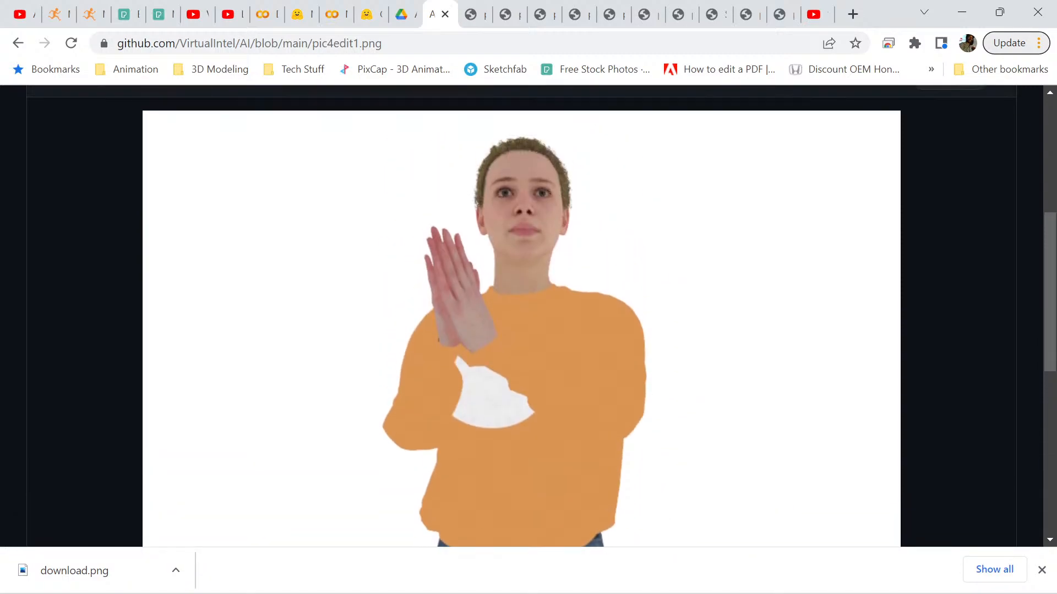
{"action": "right_click", "coordinate": [614, 358]}
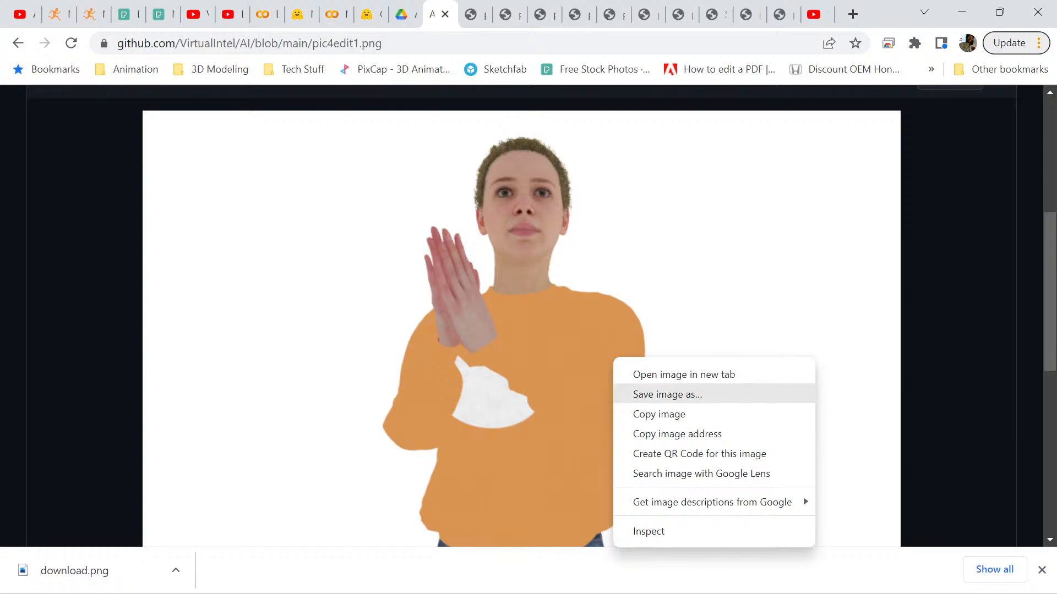
{"action": "key", "text": "Up"}
{"action": "key", "text": "Up"}
{"action": "key", "text": "Up"}
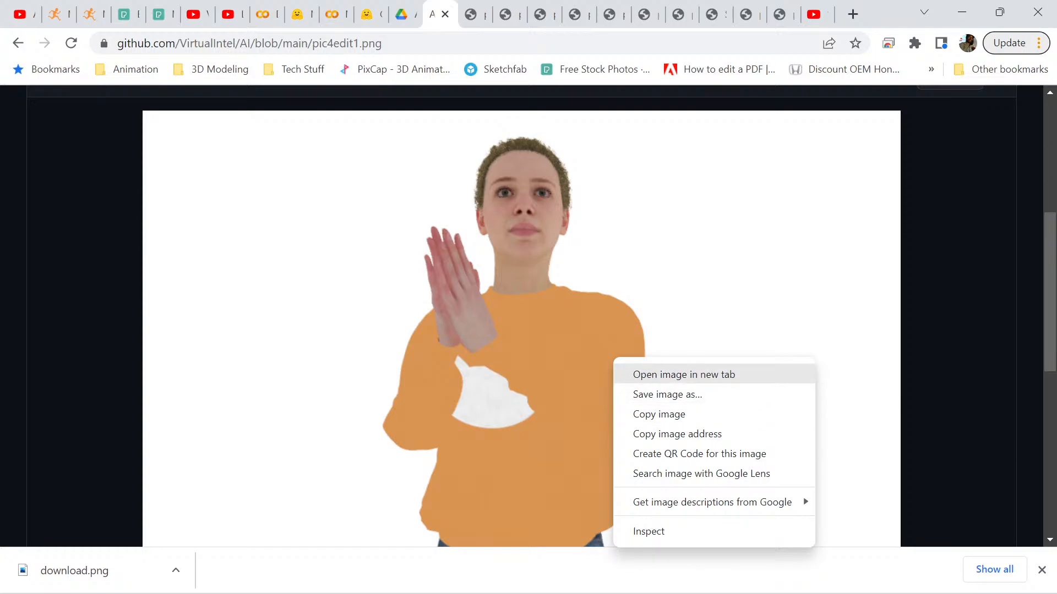
{"action": "key", "text": "Return"}
{"action": "key", "text": "ctrl+Tab"}
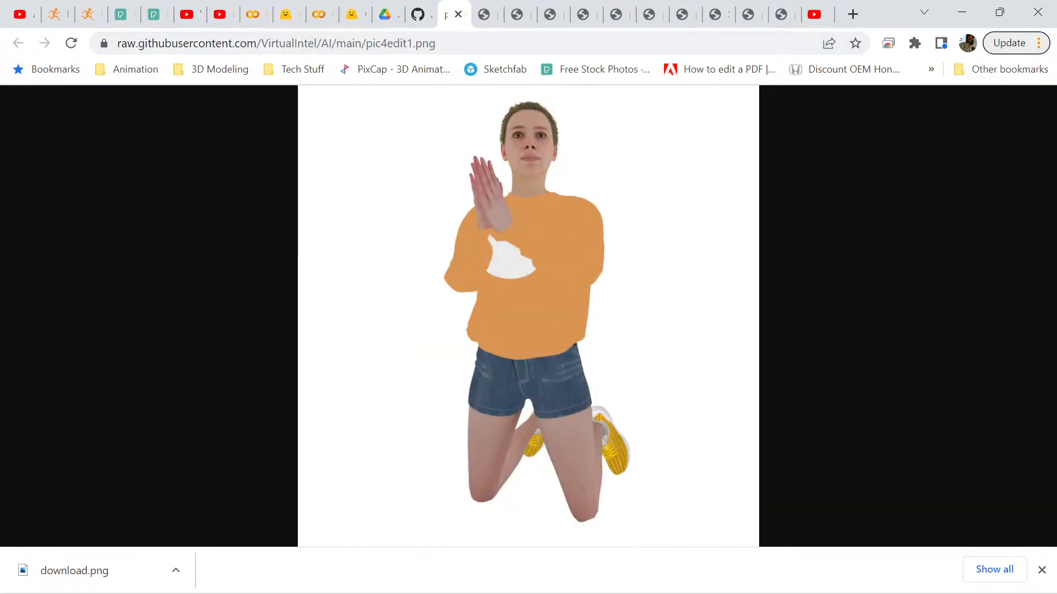
Select and copy the full raw.githubusercontent.com address of pic4edit1.png.
{"action": "double_click", "coordinate": [384, 43]}
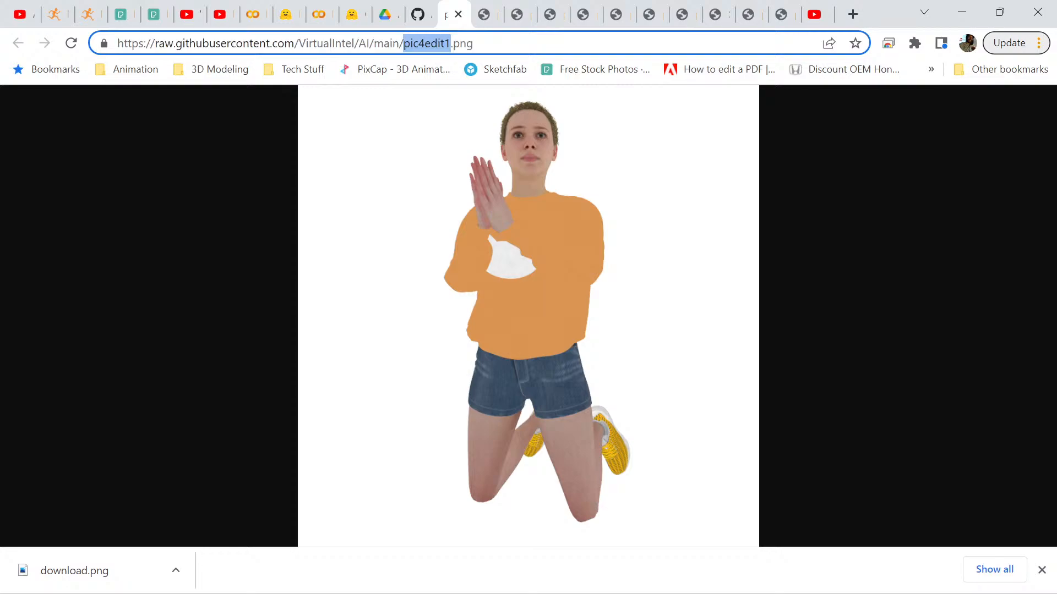
{"action": "triple_click", "coordinate": [383, 43]}
{"action": "triple_click", "coordinate": [382, 43]}
{"action": "triple_click", "coordinate": [382, 43]}
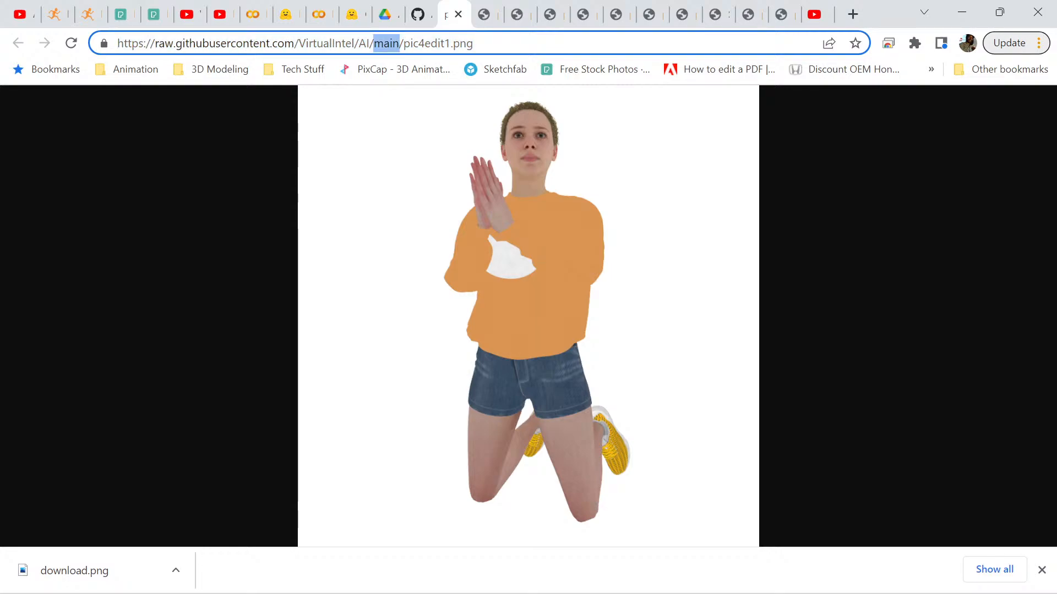
{"action": "right_click", "coordinate": [382, 42]}
{"action": "left_click", "coordinate": [422, 162]}
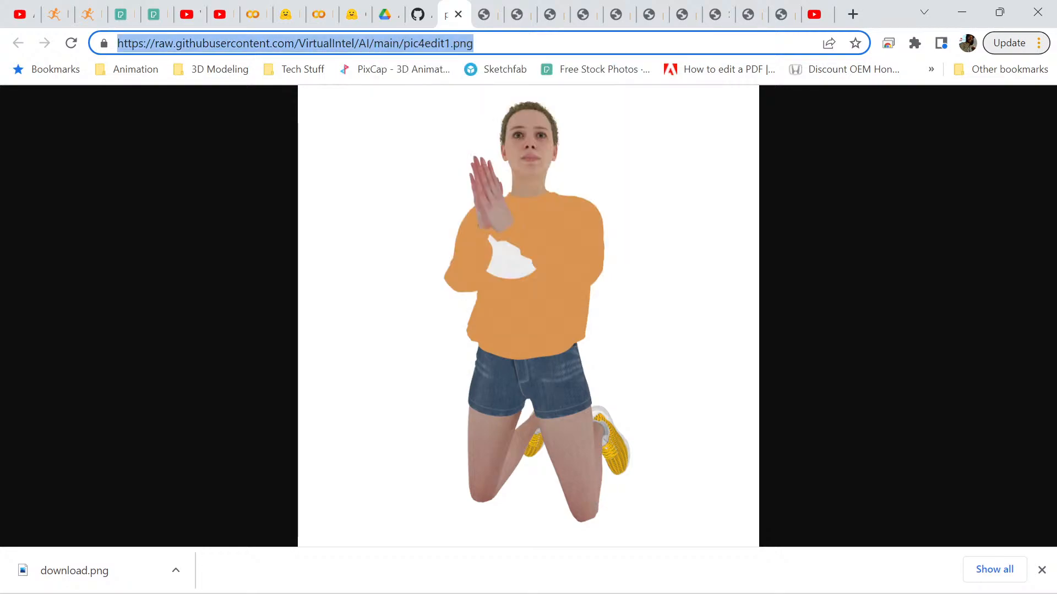
Switch to NOP's Stable Diffusion Colab notebook and replace the INIT_IMAGE address in the IMG2IMG settings with the copied pic4edit1.png address.
{"action": "left_click", "coordinate": [320, 13]}
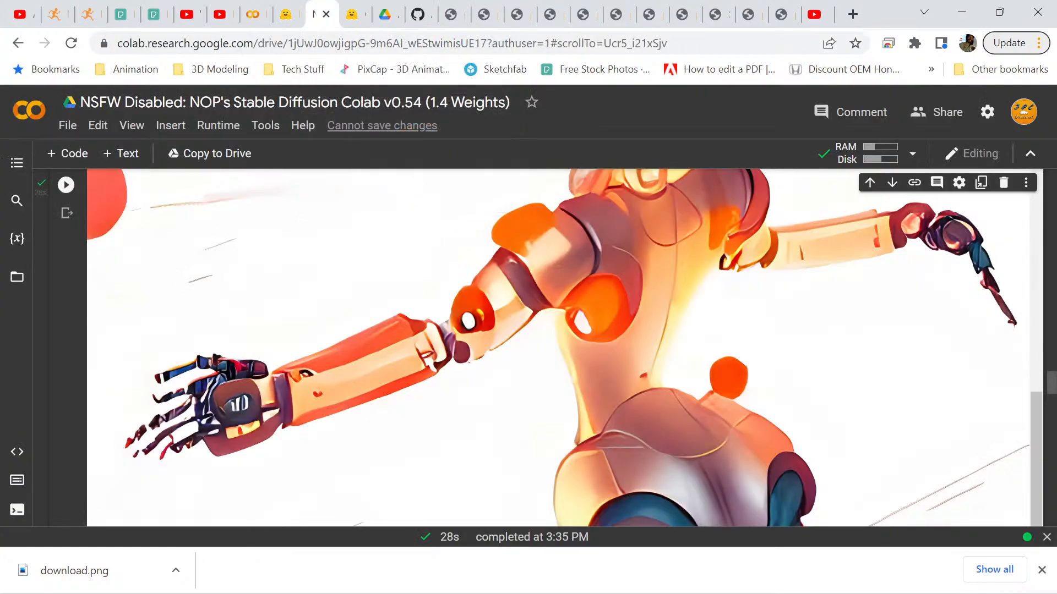
{"action": "scroll", "coordinate": [558, 347], "scroll_direction": "up", "scroll_amount": 15}
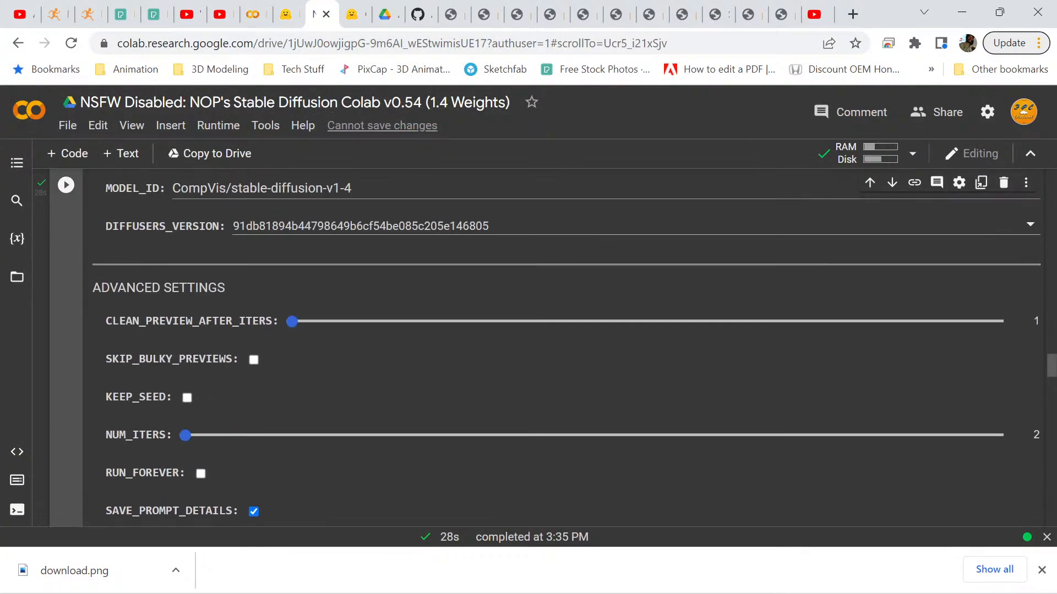
{"action": "scroll", "coordinate": [557, 347], "scroll_direction": "up", "scroll_amount": 3}
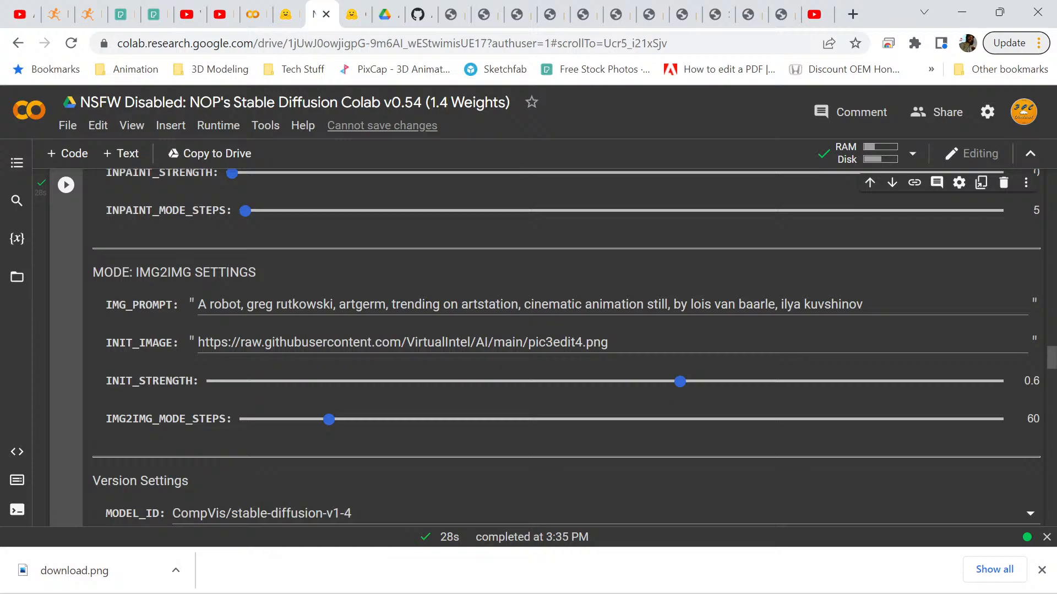
{"action": "double_click", "coordinate": [272, 342]}
{"action": "left_click", "coordinate": [271, 342]}
{"action": "key", "text": "ctrl+a"}
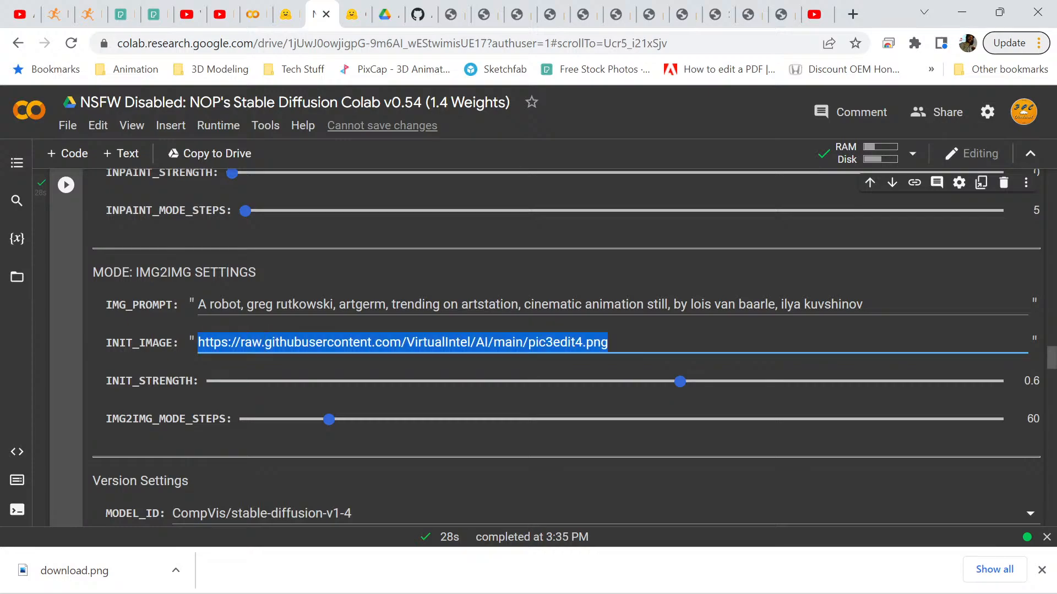
{"action": "right_click", "coordinate": [363, 344]}
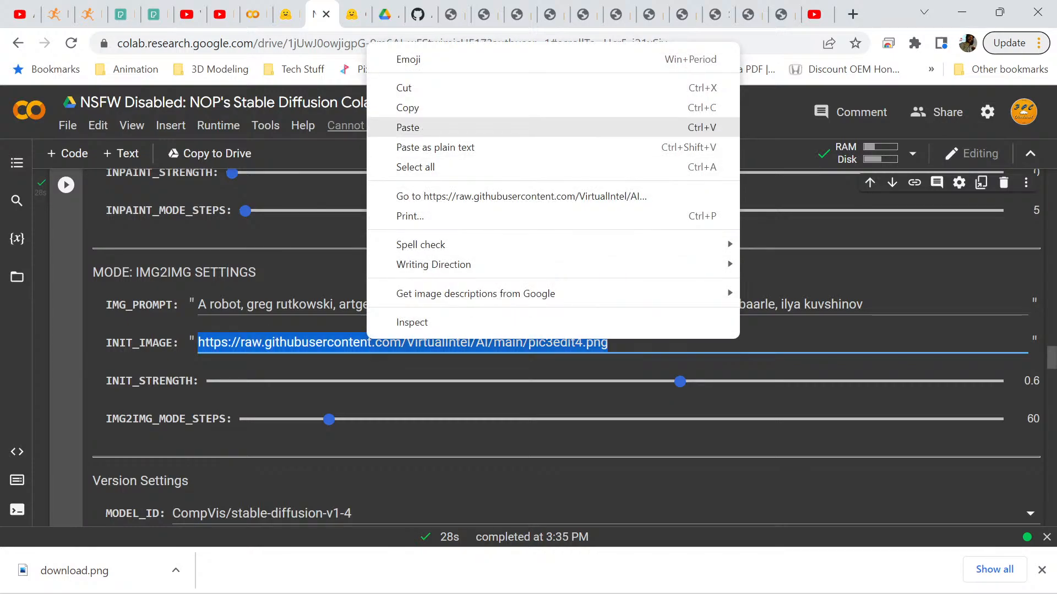
{"action": "left_click", "coordinate": [407, 128]}
Try an INIT_STRENGTH of 0.82 for img2img and set it back to 0.6.
{"action": "left_click", "coordinate": [854, 382]}
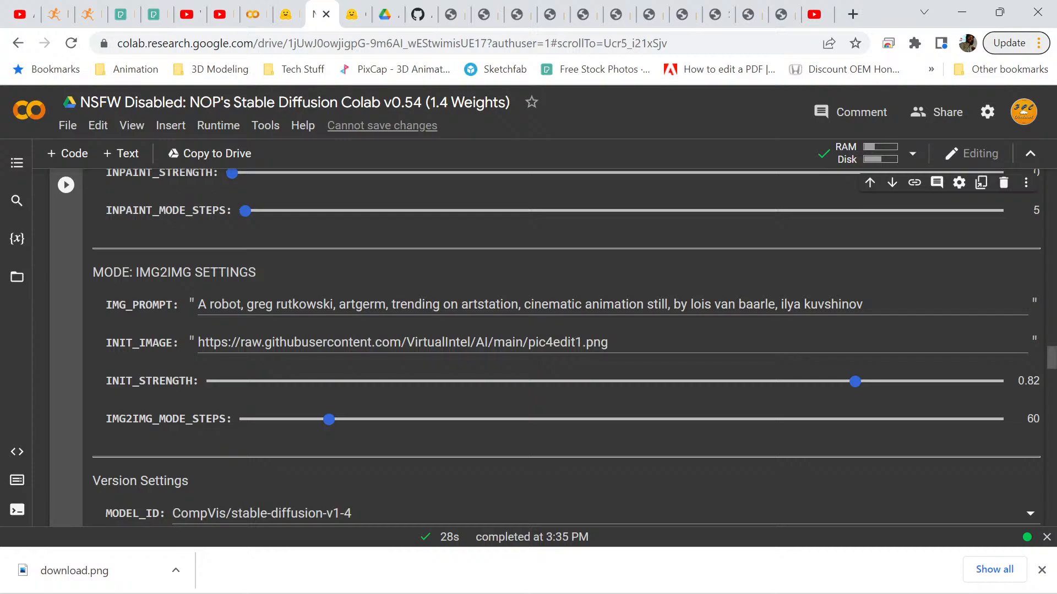
{"action": "left_click_drag", "start_coordinate": [854, 382], "coordinate": [696, 381]}
{"action": "key", "text": "Right"}
{"action": "key", "text": "Left"}
{"action": "key", "text": "Left"}
{"action": "key", "text": "Left"}
Run the image generation cell with the pic4edit1.png initial image and go to its output.
{"action": "scroll", "coordinate": [550, 347], "scroll_direction": "down", "scroll_amount": 5}
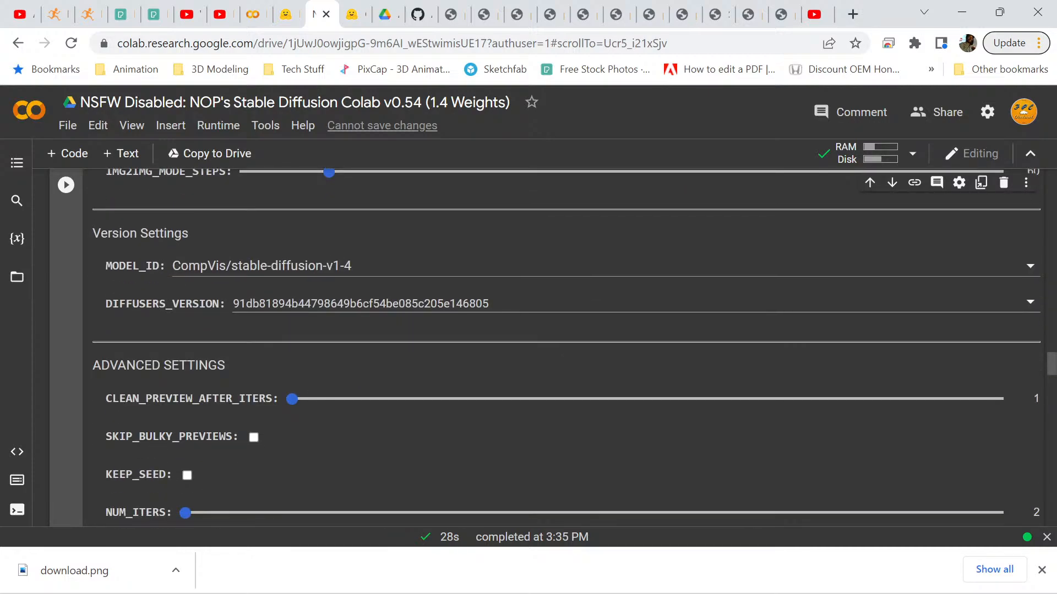
{"action": "scroll", "coordinate": [550, 347], "scroll_direction": "down", "scroll_amount": 3}
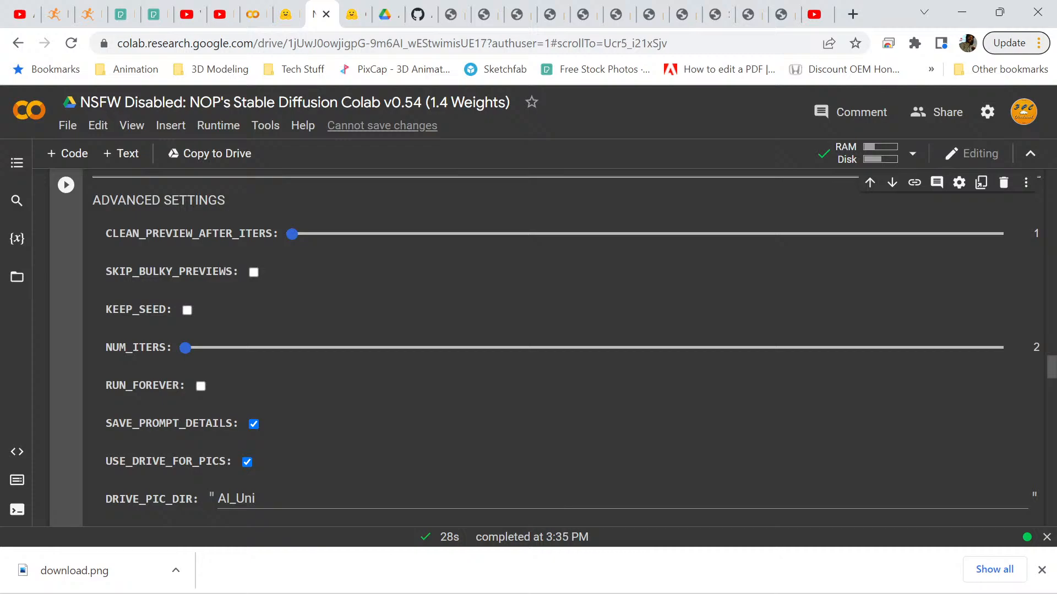
{"action": "key", "text": "ctrl+Return"}
{"action": "scroll", "coordinate": [551, 347], "scroll_direction": "down", "scroll_amount": 10}
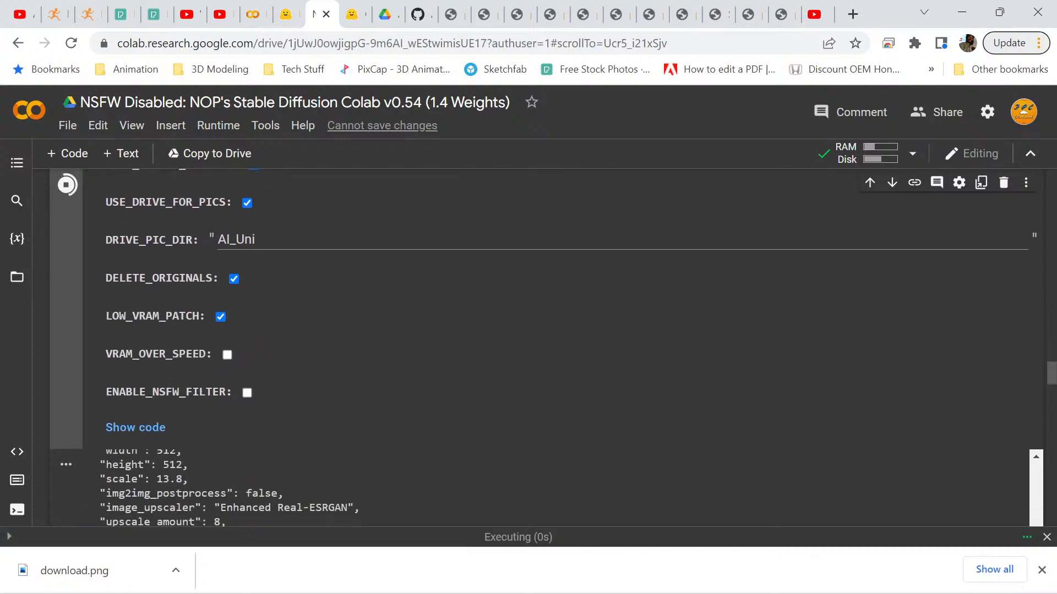
Follow the img2img run in the cell output and examine the generated and upscaled images.
{"action": "scroll", "coordinate": [529, 347], "scroll_direction": "down", "scroll_amount": 3}
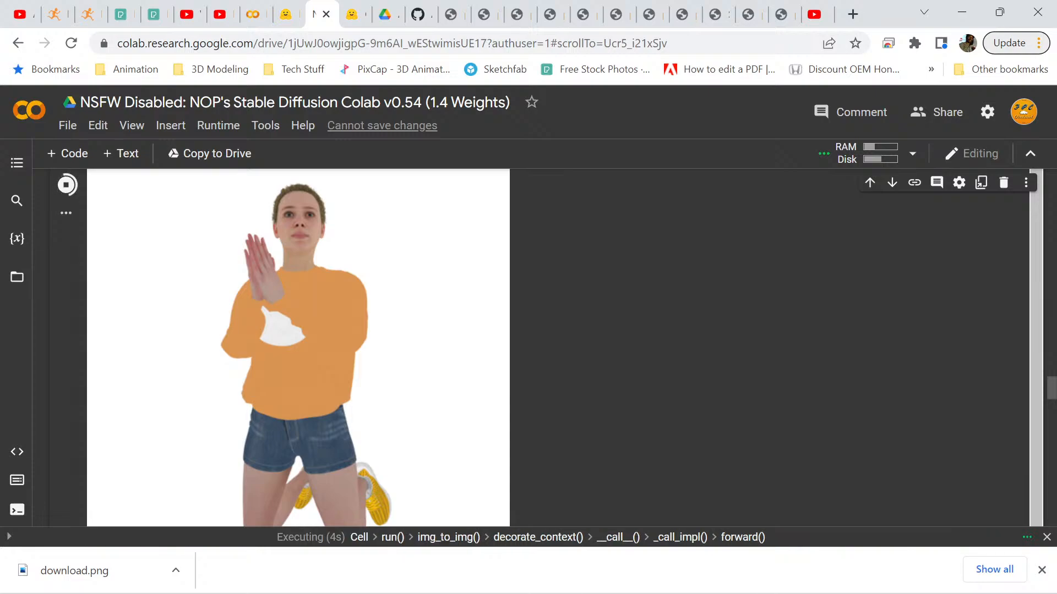
{"action": "scroll", "coordinate": [528, 346], "scroll_direction": "up", "scroll_amount": 1}
{"action": "scroll", "coordinate": [528, 347], "scroll_direction": "down", "scroll_amount": 1}
{"action": "scroll", "coordinate": [528, 347], "scroll_direction": "down", "scroll_amount": 6}
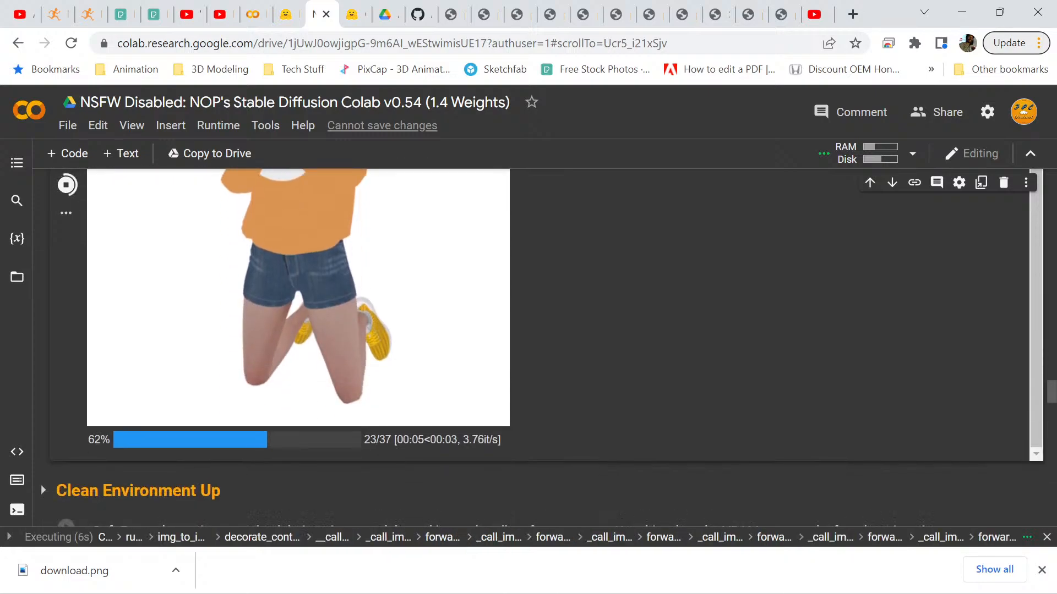
{"action": "scroll", "coordinate": [528, 347], "scroll_direction": "up", "scroll_amount": 3}
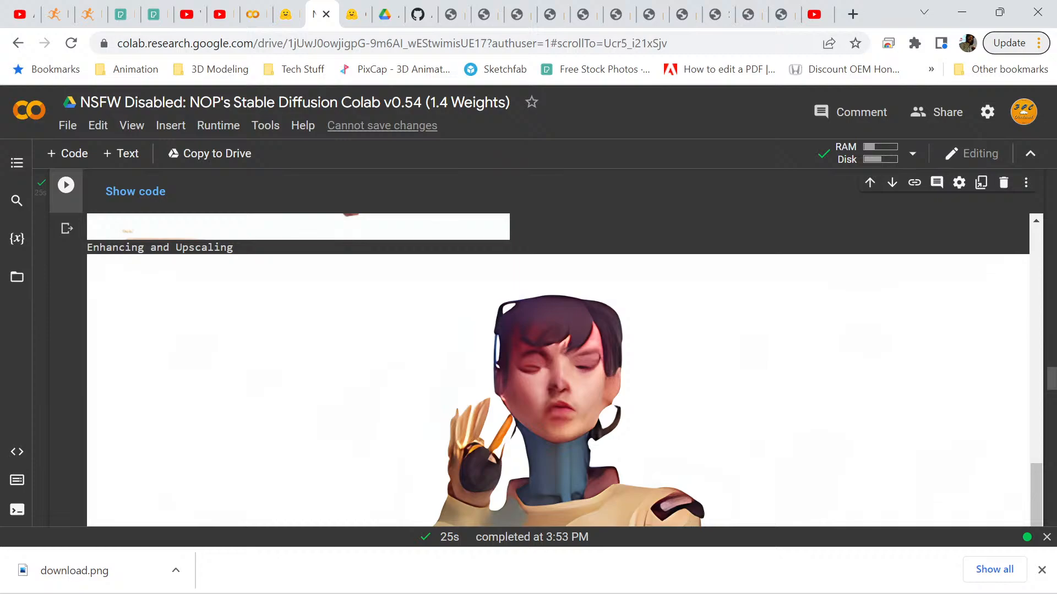
{"action": "scroll", "coordinate": [558, 369], "scroll_direction": "down", "scroll_amount": 3}
{"action": "scroll", "coordinate": [558, 368], "scroll_direction": "up", "scroll_amount": 15}
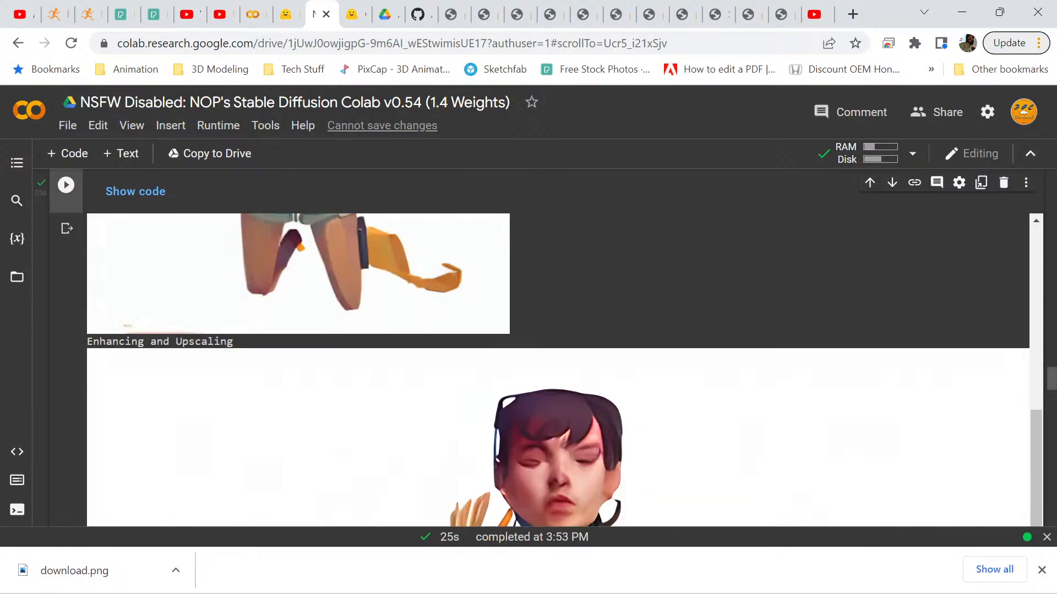
Clear the TEXT_PROMPT field in the cell's prompt mode settings.
{"action": "scroll", "coordinate": [558, 368], "scroll_direction": "up", "scroll_amount": 12}
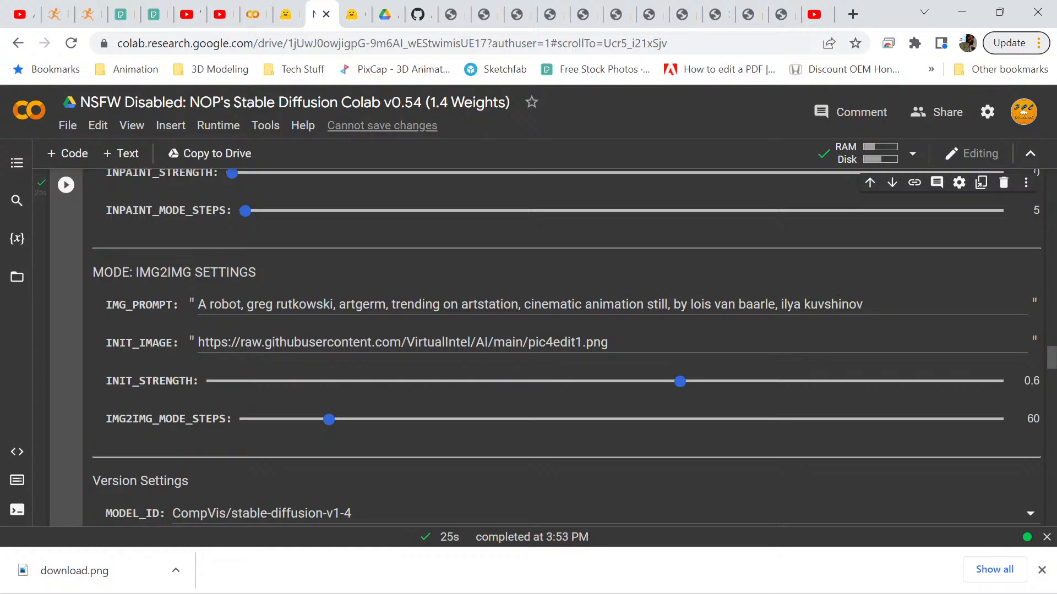
{"action": "scroll", "coordinate": [558, 369], "scroll_direction": "down", "scroll_amount": 4}
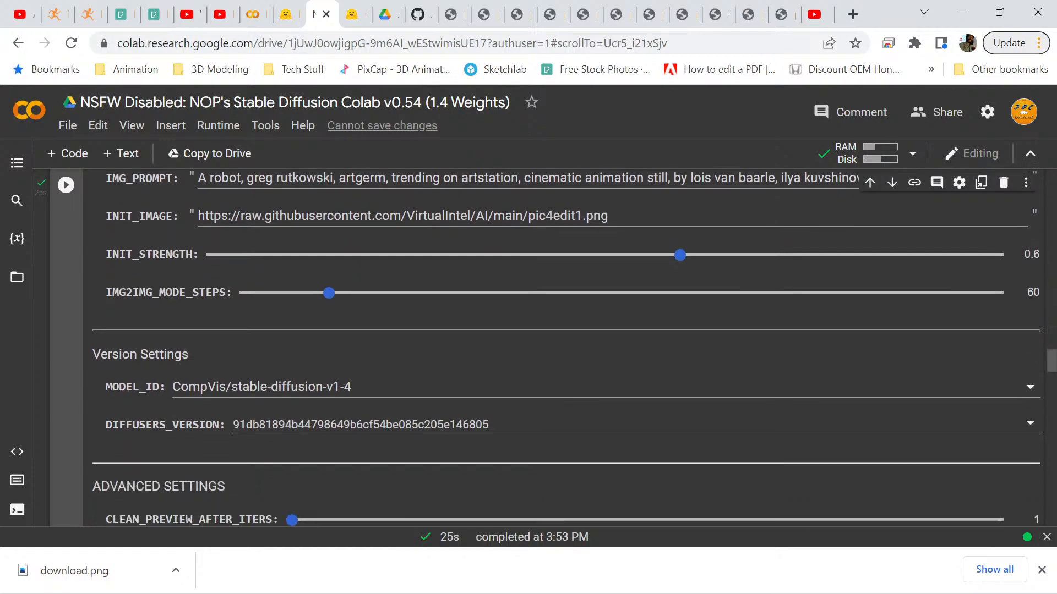
{"action": "scroll", "coordinate": [567, 347], "scroll_direction": "up", "scroll_amount": 10}
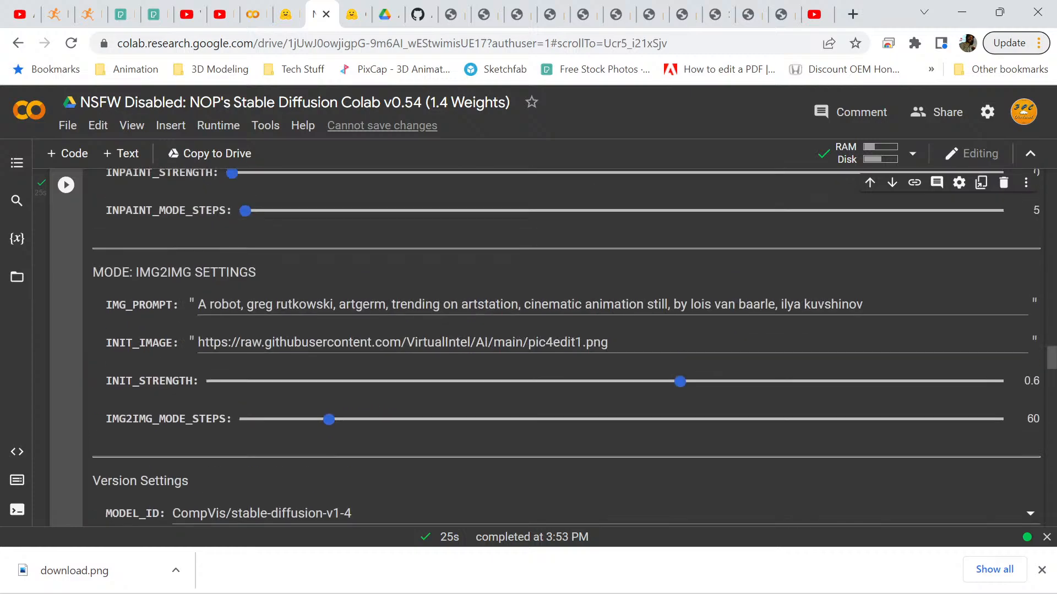
{"action": "scroll", "coordinate": [567, 347], "scroll_direction": "up", "scroll_amount": 2}
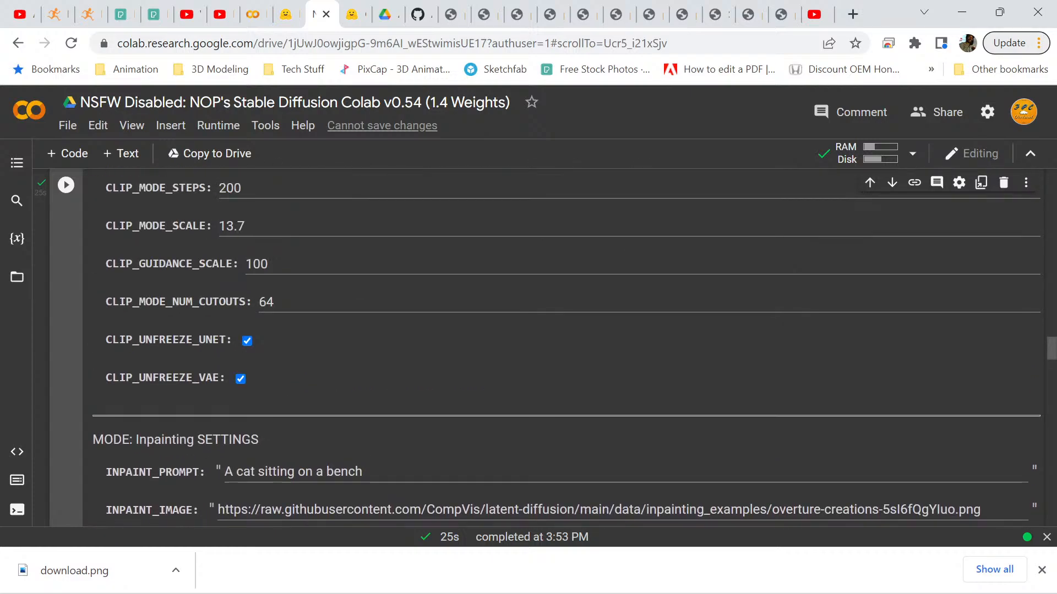
{"action": "scroll", "coordinate": [566, 346], "scroll_direction": "up", "scroll_amount": 7}
{"action": "scroll", "coordinate": [567, 346], "scroll_direction": "up", "scroll_amount": 3}
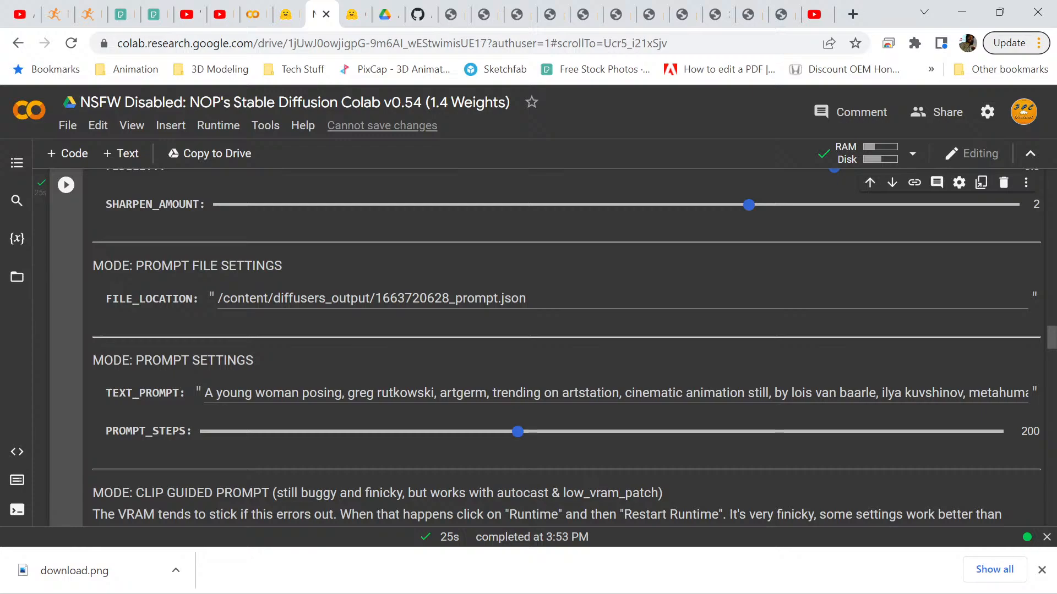
{"action": "left_click", "coordinate": [406, 392]}
{"action": "key", "text": "ctrl+a"}
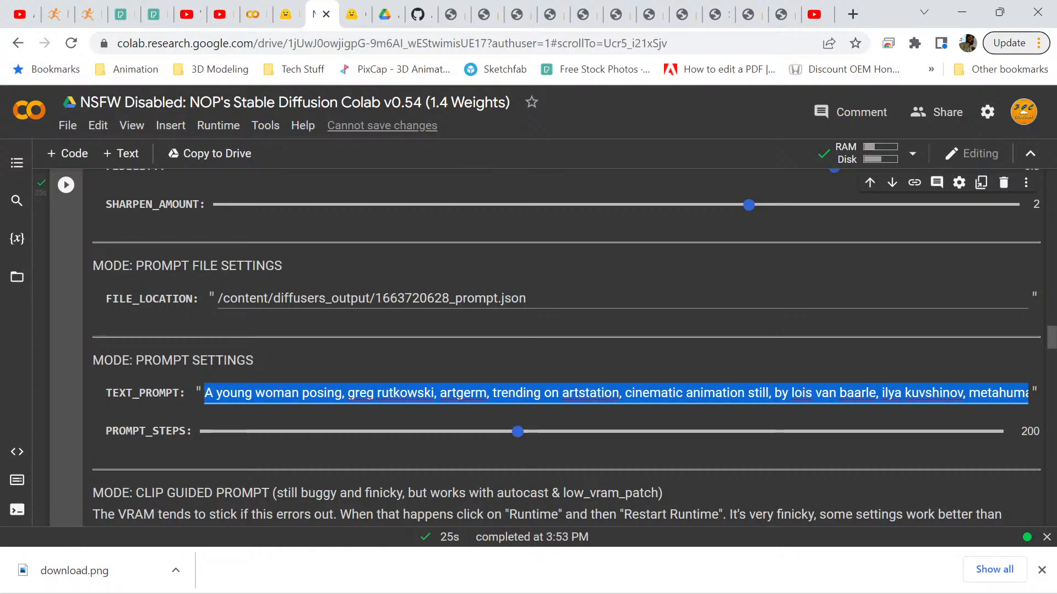
{"action": "key", "text": "BackSpace"}
Clear the CLIP_MODE_TEXT_PROMPT field in the CLIP guided prompt settings.
{"action": "scroll", "coordinate": [567, 347], "scroll_direction": "up", "scroll_amount": 2}
{"action": "scroll", "coordinate": [567, 347], "scroll_direction": "down", "scroll_amount": 3}
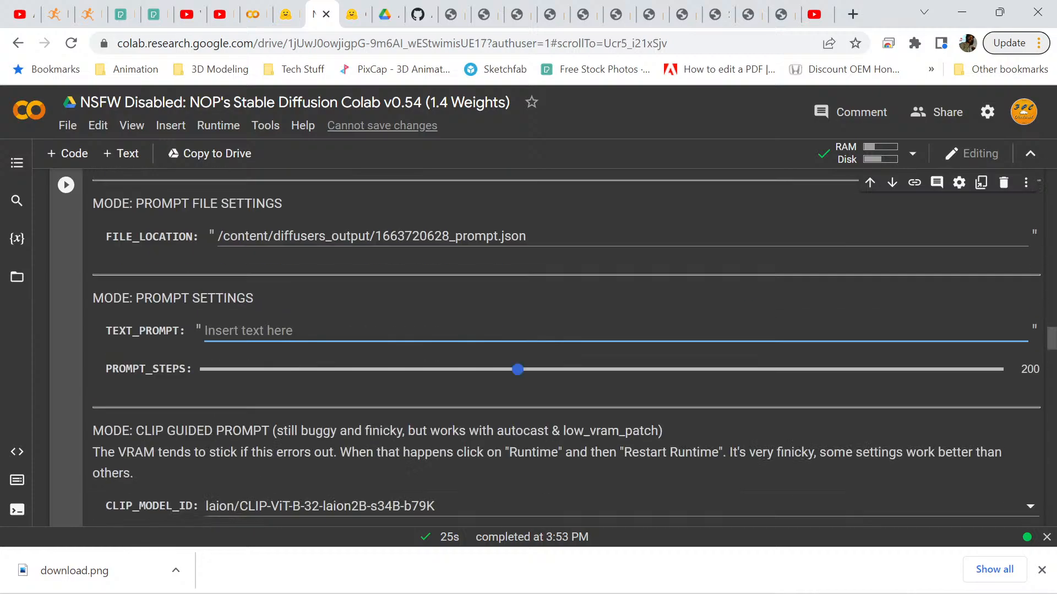
{"action": "scroll", "coordinate": [567, 347], "scroll_direction": "down", "scroll_amount": 3}
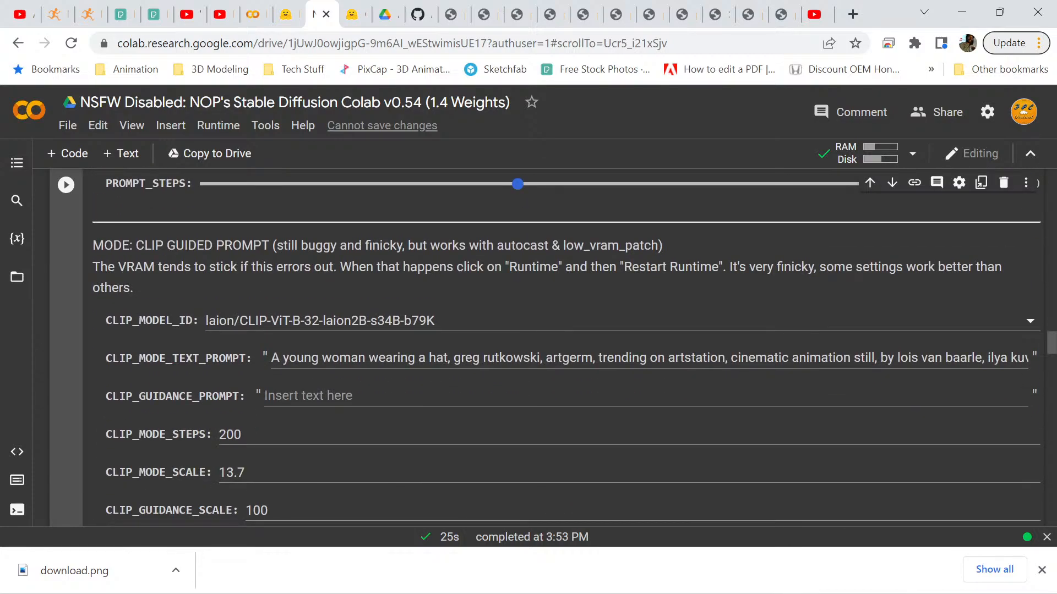
{"action": "double_click", "coordinate": [427, 357]}
{"action": "key", "text": "ctrl+a"}
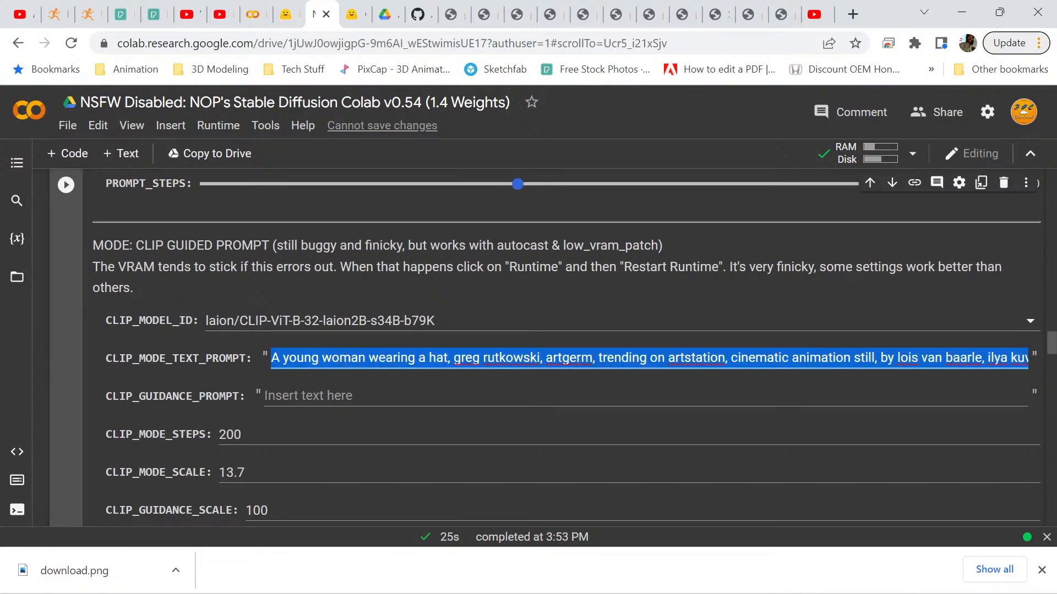
{"action": "key", "text": "BackSpace"}
Delete the INPAINT_PROMPT text in the Inpainting settings.
{"action": "scroll", "coordinate": [566, 352], "scroll_direction": "down", "scroll_amount": 7}
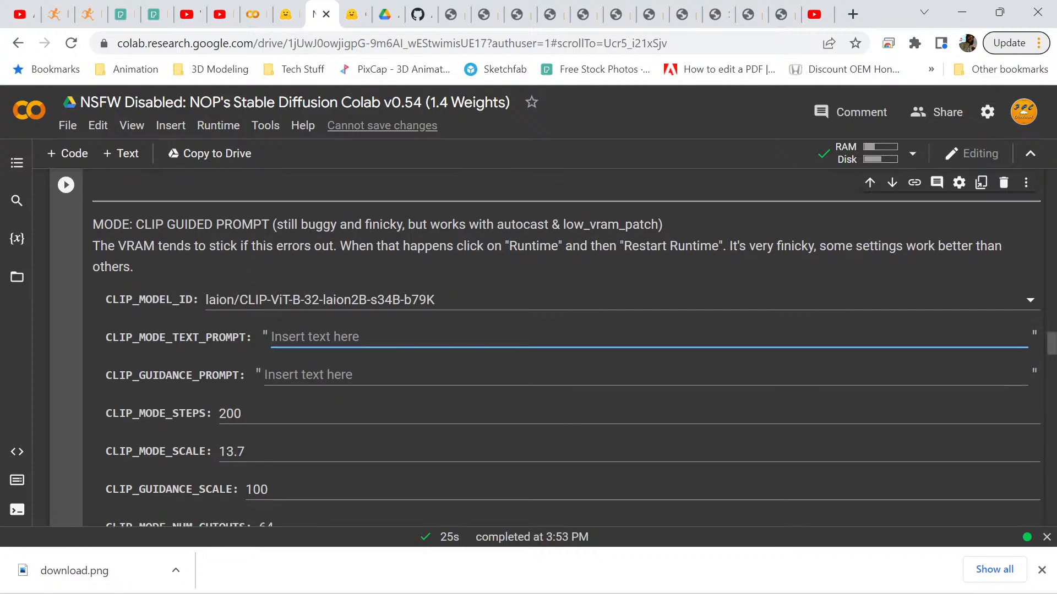
{"action": "scroll", "coordinate": [567, 352], "scroll_direction": "down", "scroll_amount": 2}
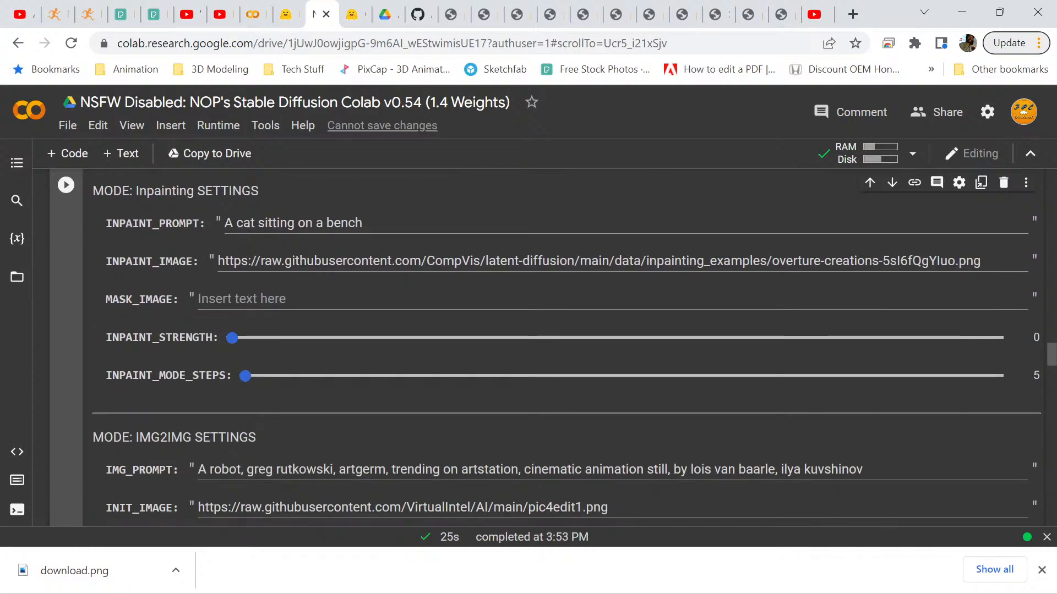
{"action": "triple_click", "coordinate": [314, 223]}
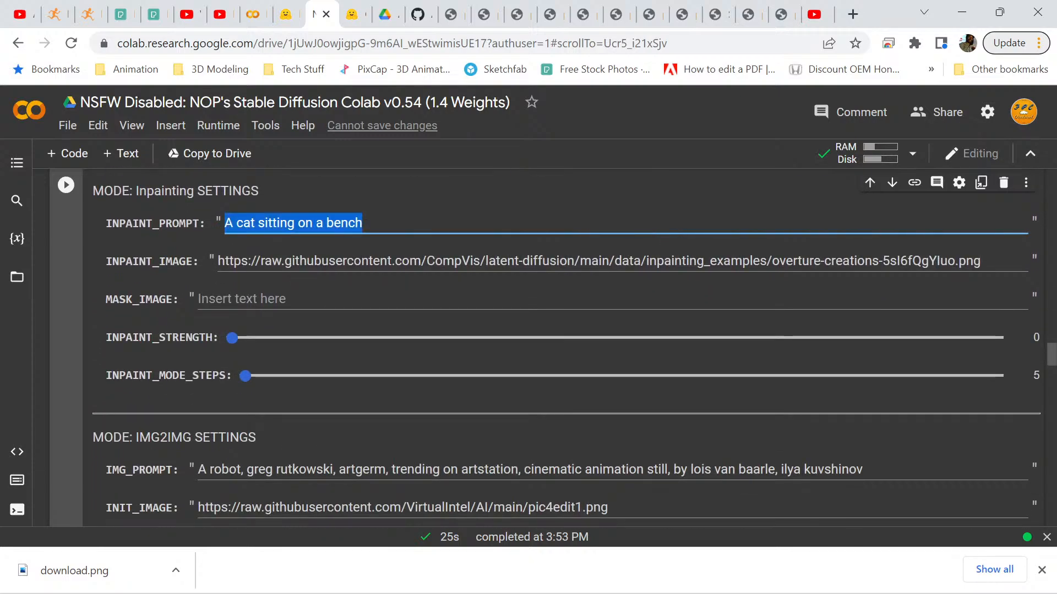
{"action": "key", "text": "BackSpace"}
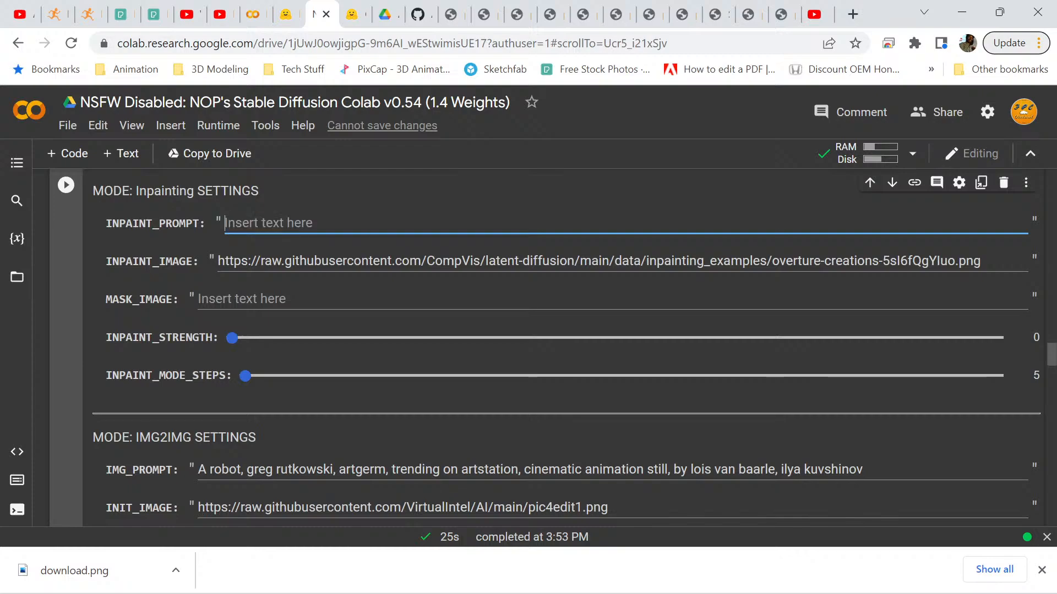
Set IMAGE_UPSCALER to CodeFormer in the cell's upscaling settings.
{"action": "scroll", "coordinate": [566, 347], "scroll_direction": "down", "scroll_amount": 3}
{"action": "scroll", "coordinate": [567, 347], "scroll_direction": "down", "scroll_amount": 1}
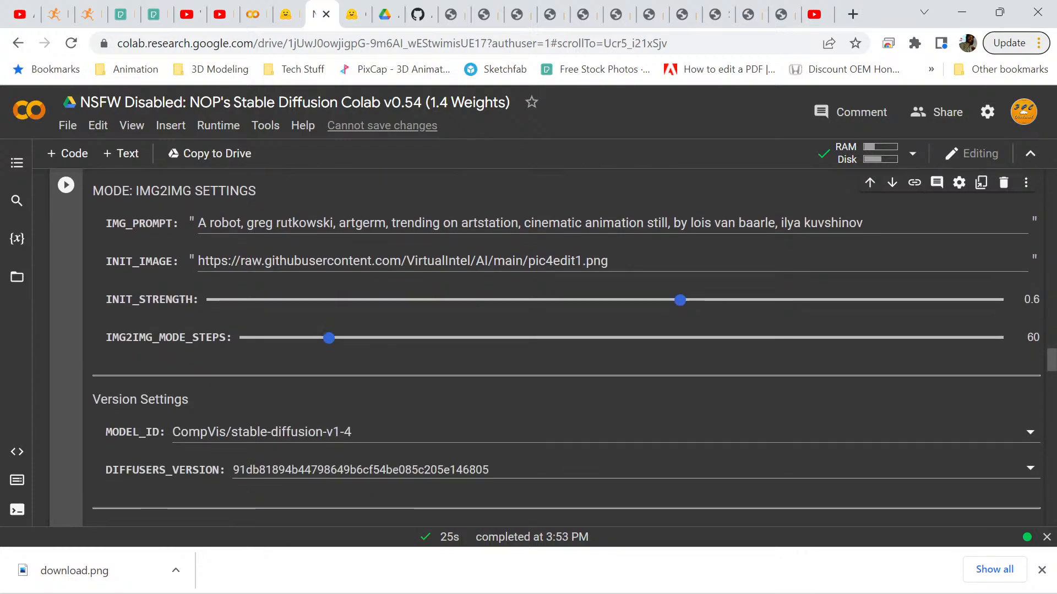
{"action": "scroll", "coordinate": [566, 347], "scroll_direction": "up", "scroll_amount": 10}
{"action": "scroll", "coordinate": [566, 346], "scroll_direction": "up", "scroll_amount": 8}
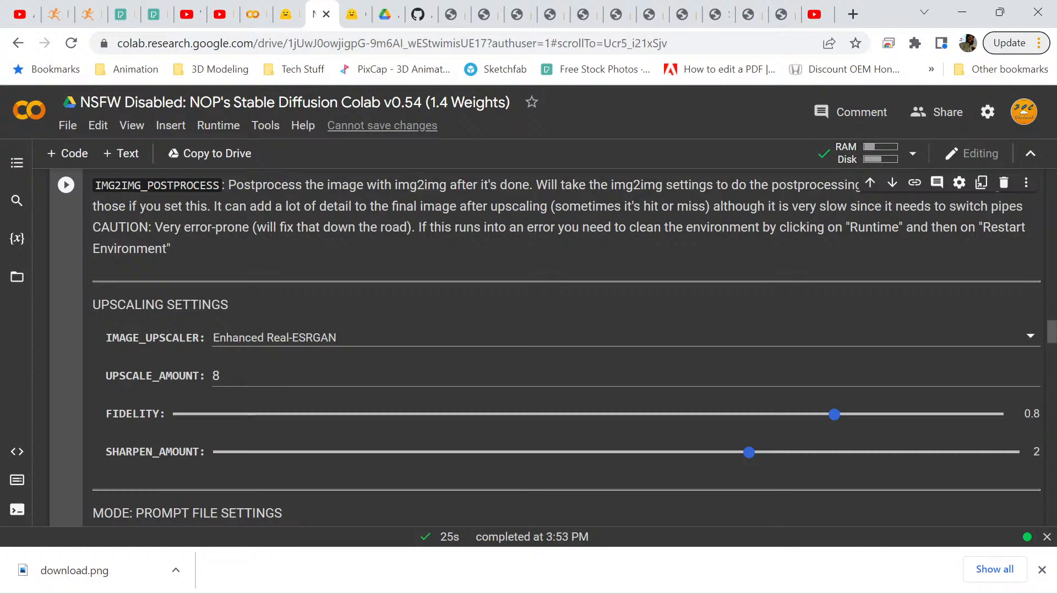
{"action": "left_click", "coordinate": [298, 338]}
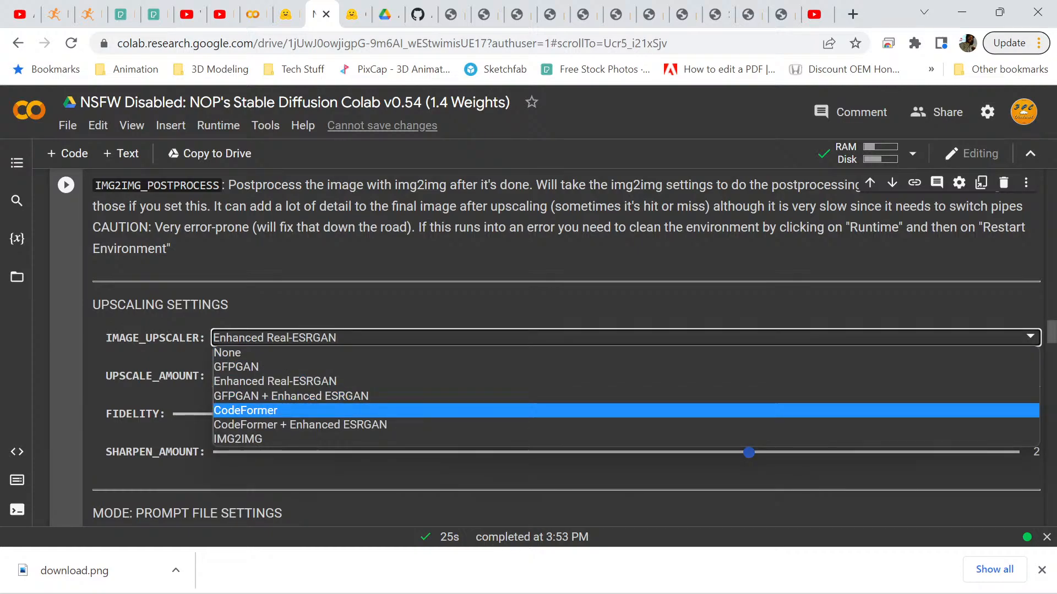
{"action": "key", "text": "Return"}
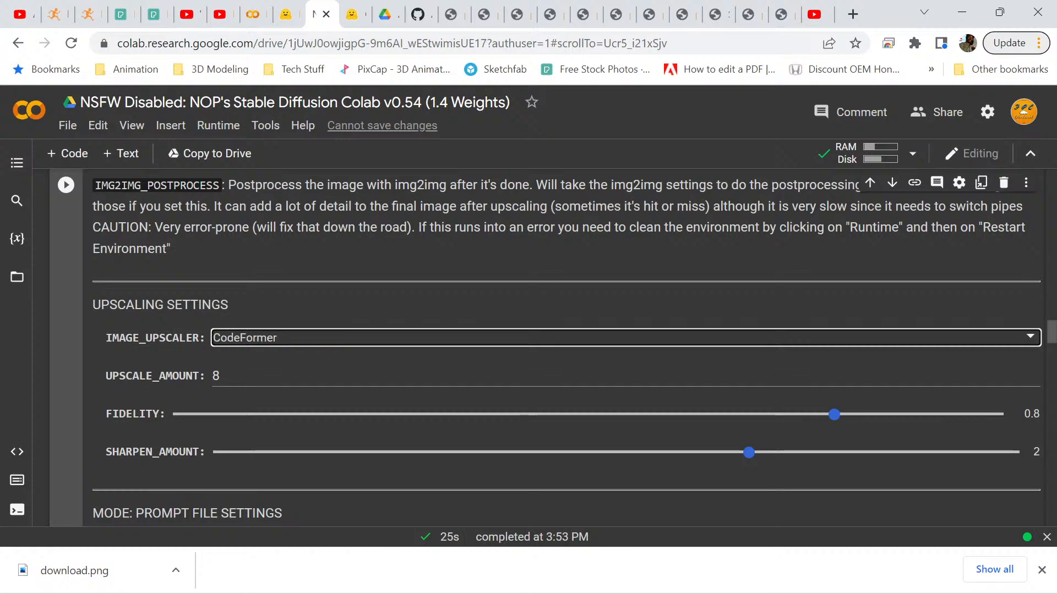
{"action": "key", "text": "Escape"}
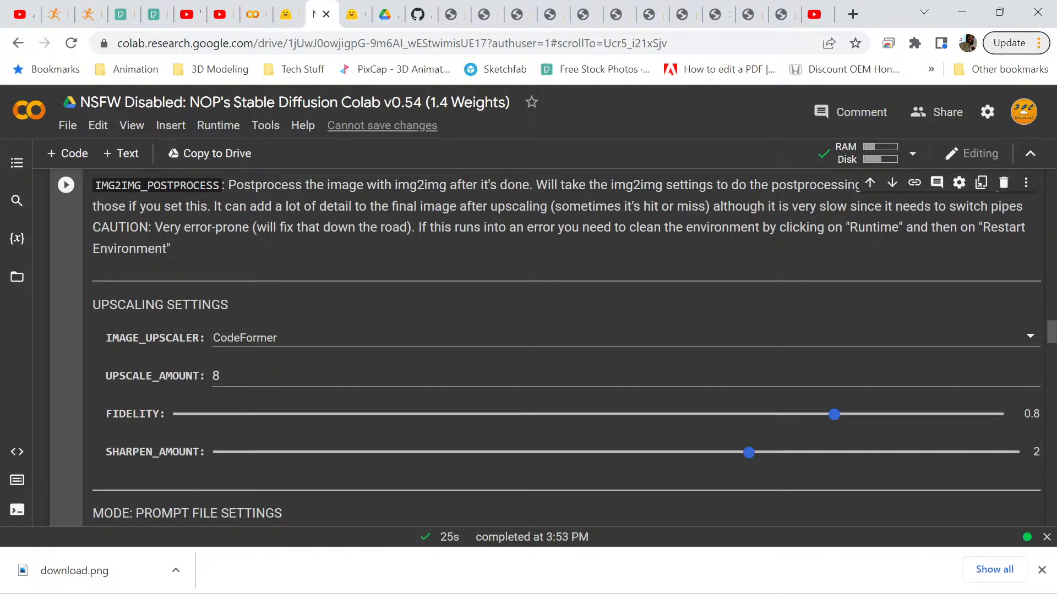
Run the img2img cell with the CodeFormer upscaler and follow the generation in its output.
{"action": "scroll", "coordinate": [566, 348], "scroll_direction": "down", "scroll_amount": 2}
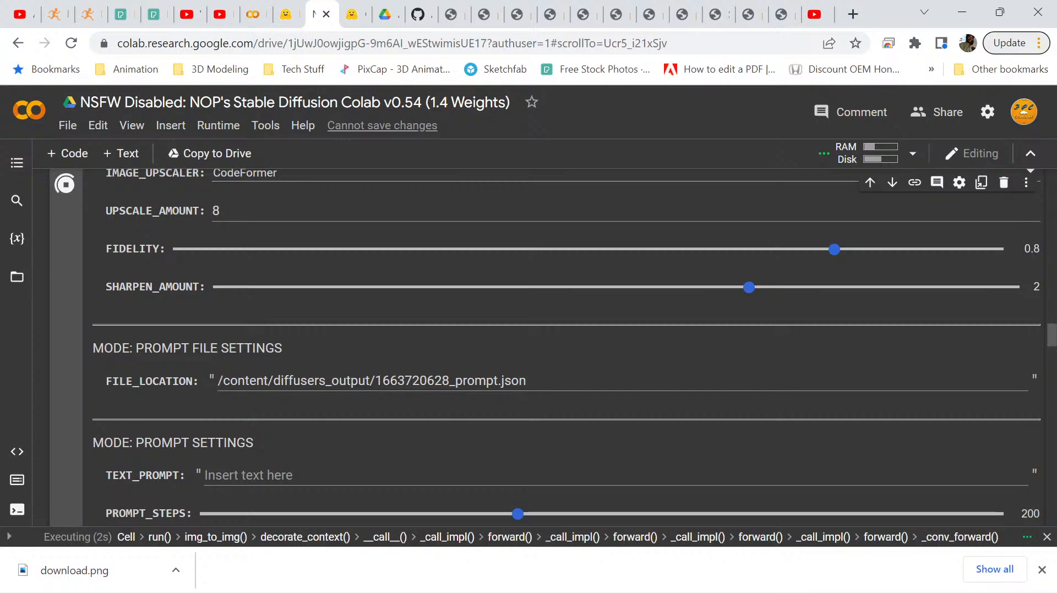
{"action": "scroll", "coordinate": [533, 352], "scroll_direction": "down", "scroll_amount": 15}
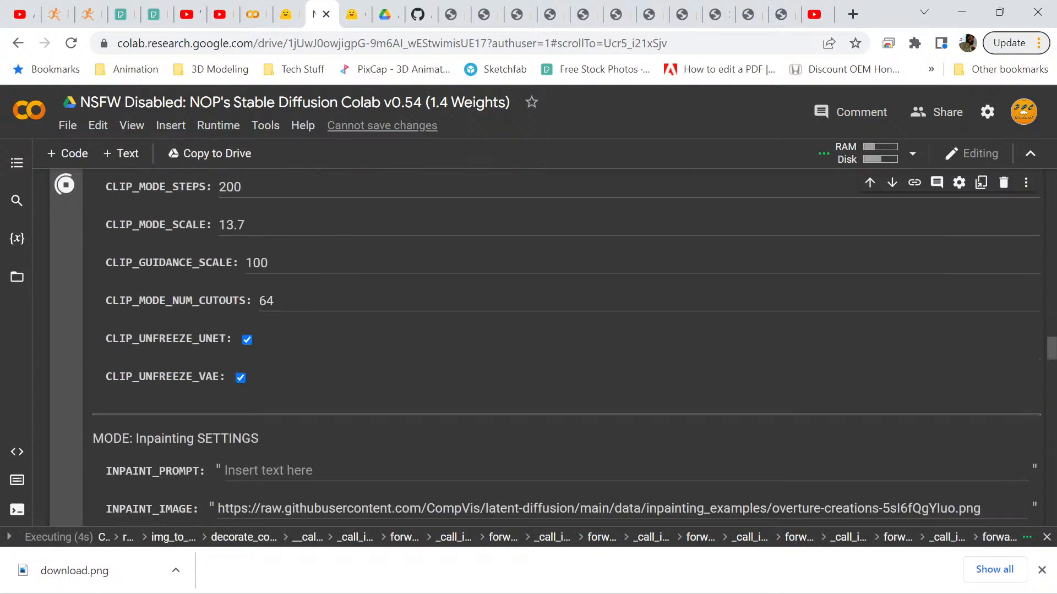
{"action": "scroll", "coordinate": [550, 347], "scroll_direction": "up", "scroll_amount": 6}
{"action": "scroll", "coordinate": [550, 347], "scroll_direction": "down", "scroll_amount": 18}
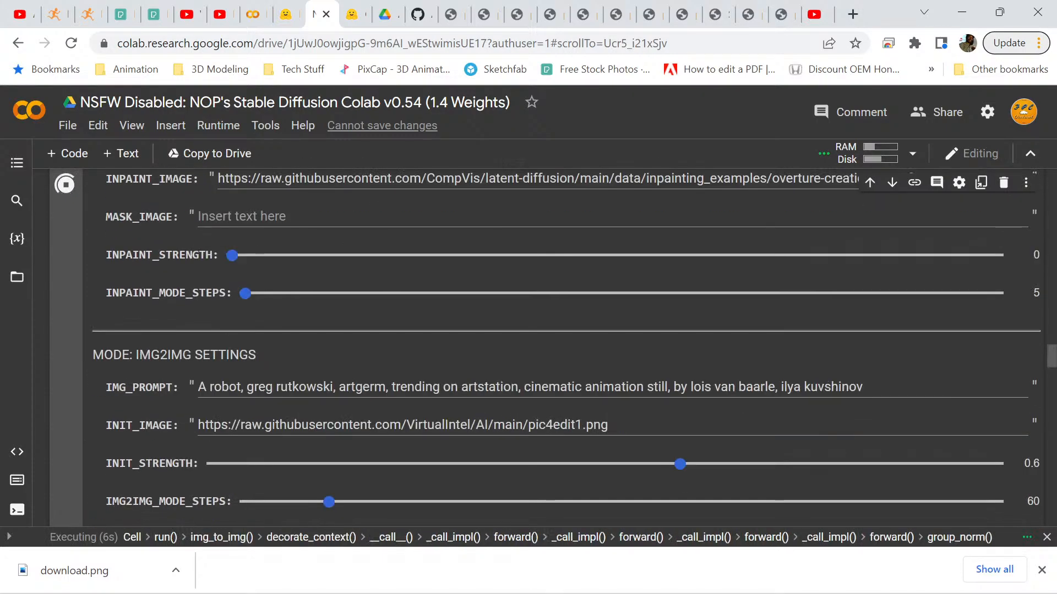
{"action": "scroll", "coordinate": [550, 346], "scroll_direction": "down", "scroll_amount": 15}
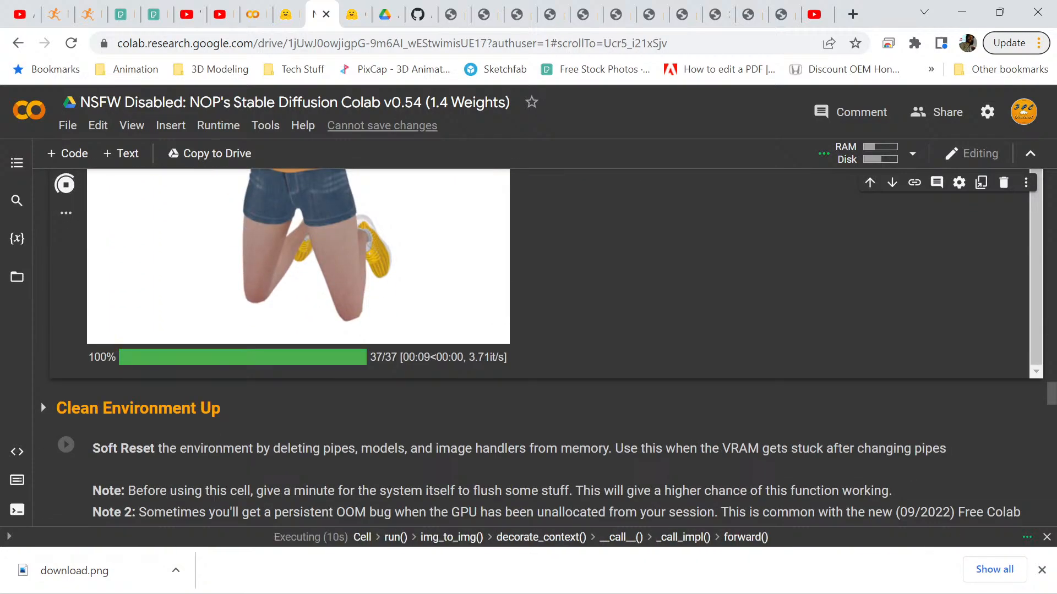
{"action": "scroll", "coordinate": [551, 347], "scroll_direction": "up", "scroll_amount": 6}
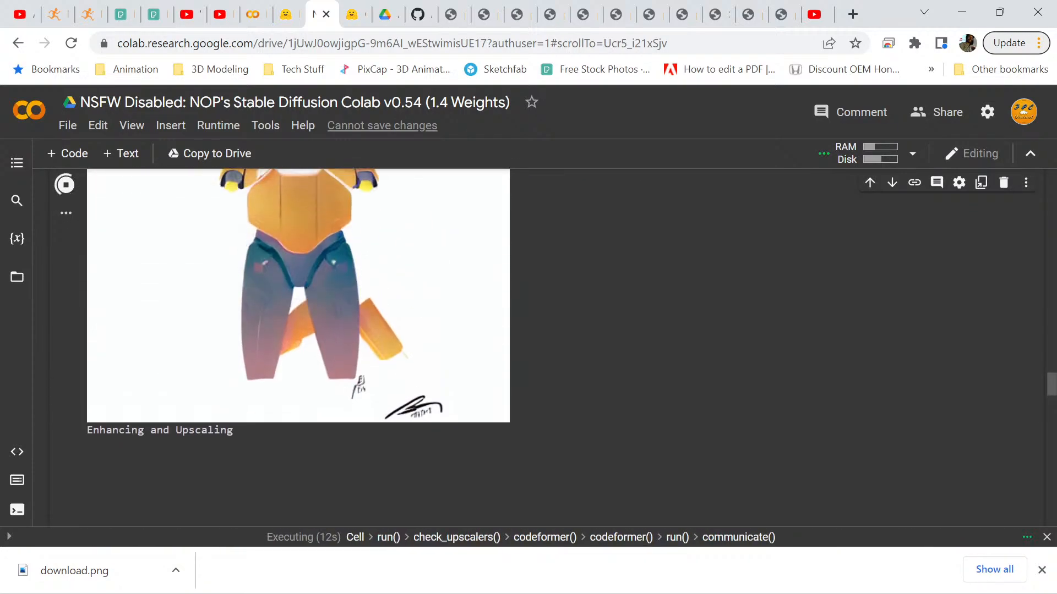
{"action": "scroll", "coordinate": [550, 347], "scroll_direction": "up", "scroll_amount": 1}
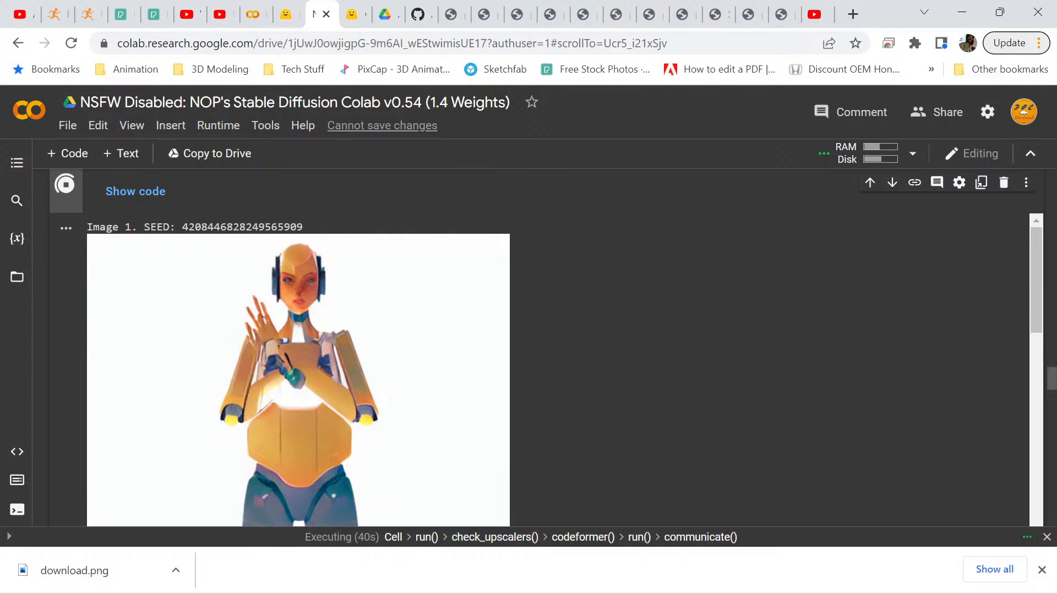
Copy the seed number of Image 1 from the cell output.
{"action": "left_click_drag", "start_coordinate": [302, 226], "coordinate": [182, 227]}
{"action": "key", "text": "ctrl+c"}
{"action": "right_click", "coordinate": [188, 226]}
{"action": "left_click", "coordinate": [213, 240]}
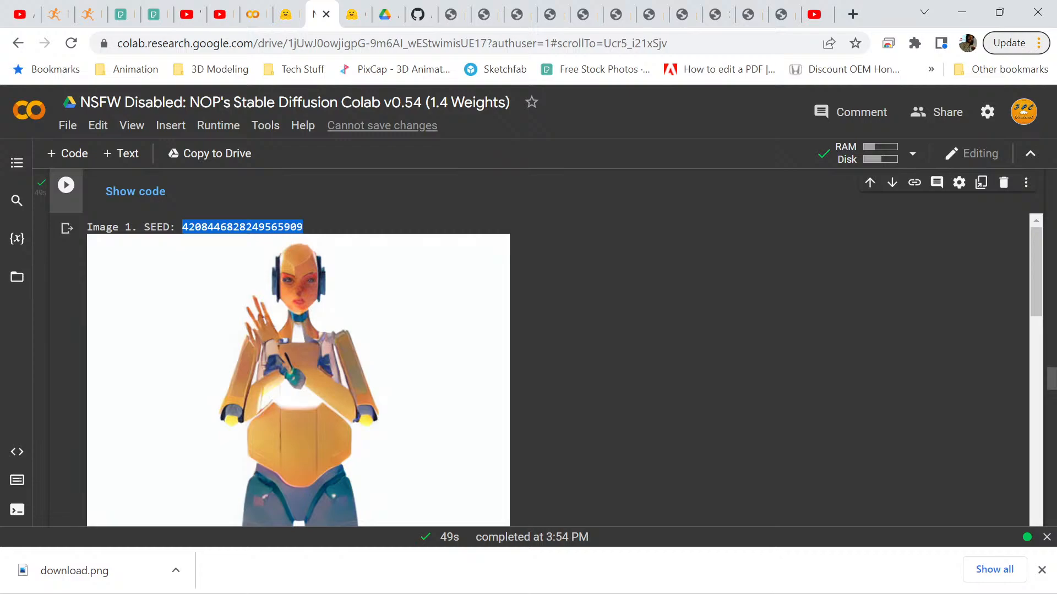
{"action": "scroll", "coordinate": [551, 346], "scroll_direction": "up", "scroll_amount": 14}
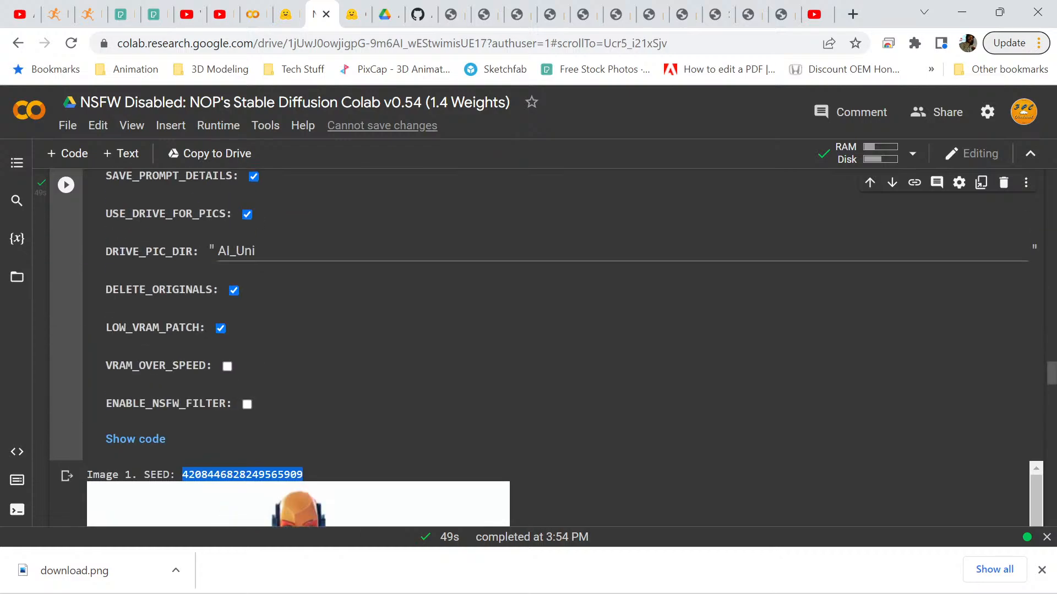
{"action": "scroll", "coordinate": [550, 347], "scroll_direction": "up", "scroll_amount": 14}
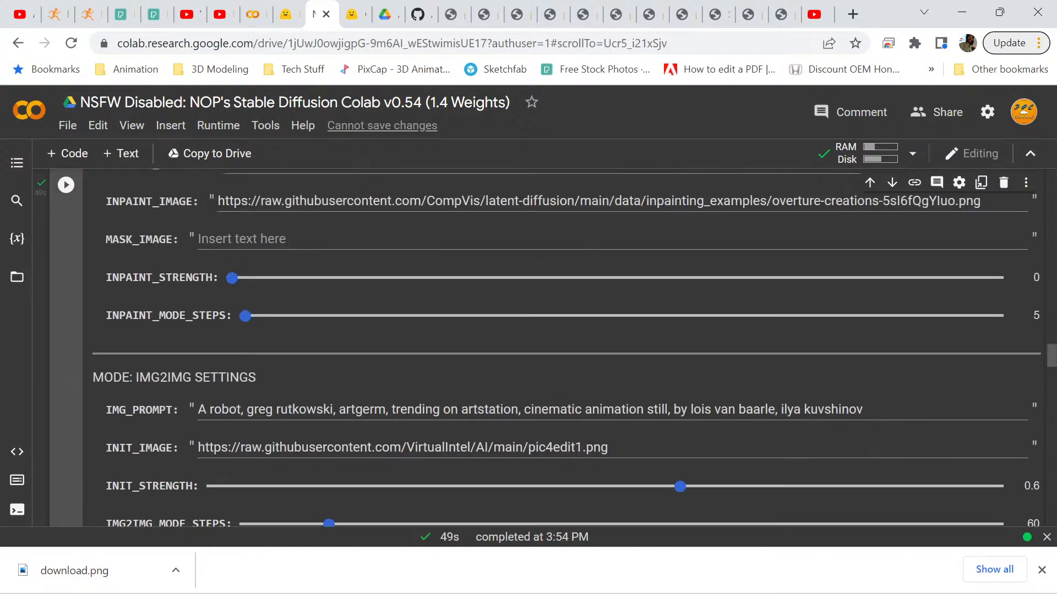
{"action": "scroll", "coordinate": [550, 347], "scroll_direction": "up", "scroll_amount": 10}
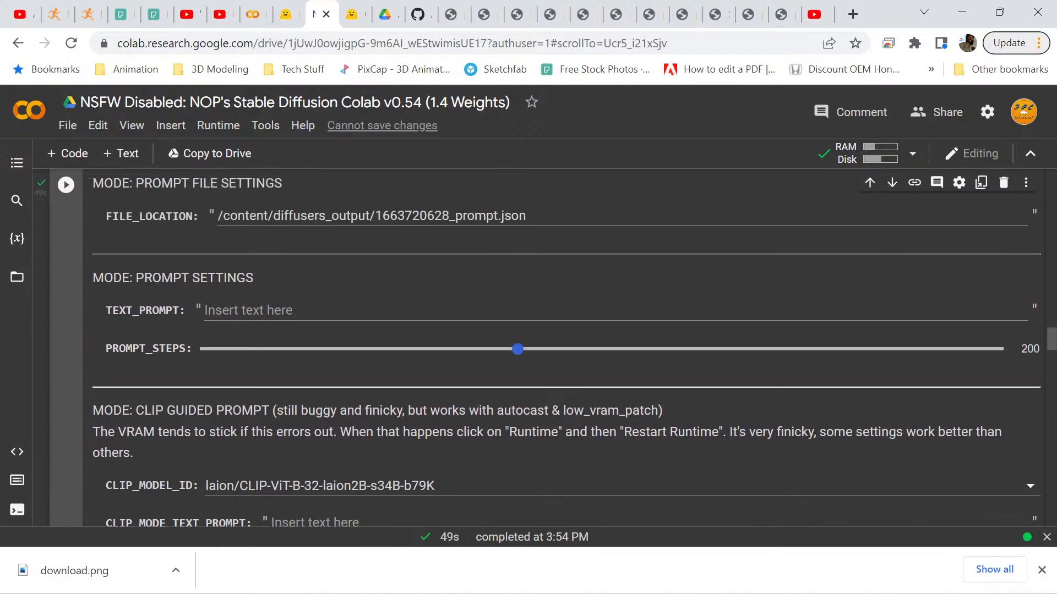
{"action": "scroll", "coordinate": [551, 347], "scroll_direction": "up", "scroll_amount": 3}
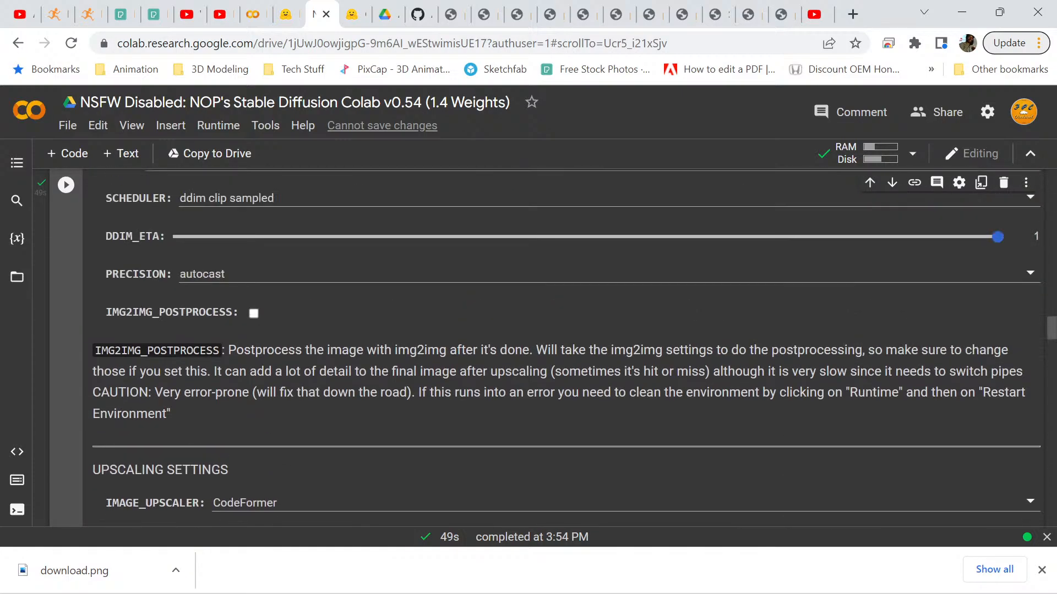
{"action": "scroll", "coordinate": [550, 347], "scroll_direction": "up", "scroll_amount": 3}
{"action": "double_click", "coordinate": [149, 325]}
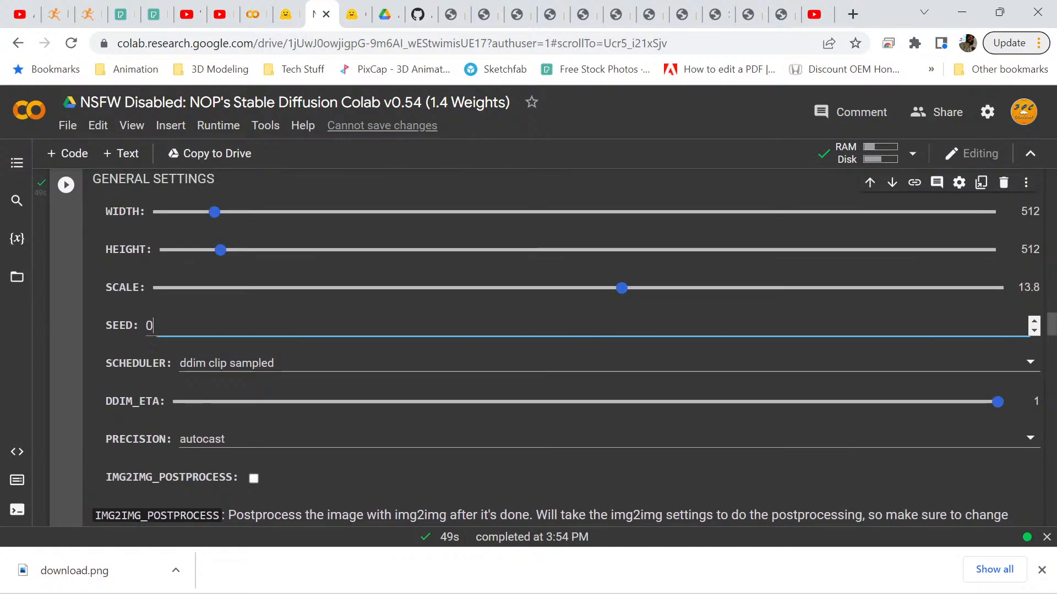
{"action": "right_click", "coordinate": [155, 325]}
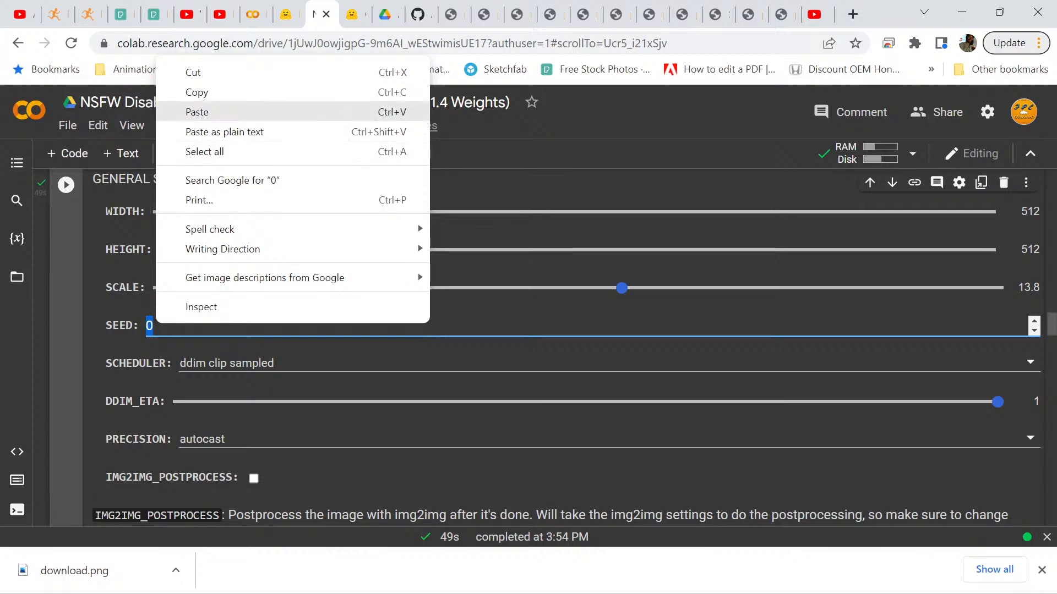
{"action": "left_click", "coordinate": [198, 112]}
{"action": "key", "text": "ctrl+v"}
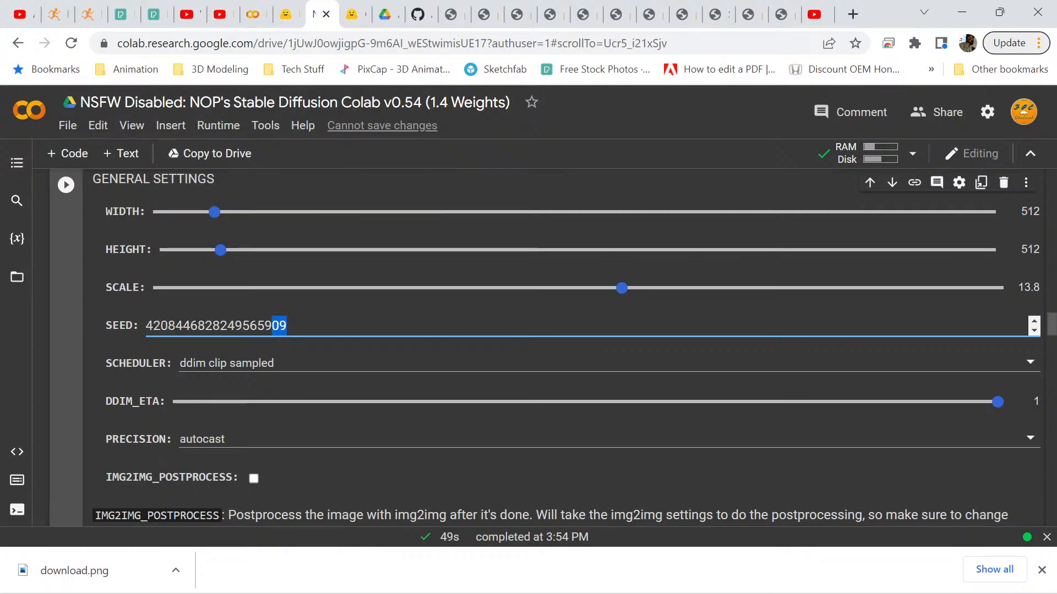
{"action": "key", "text": "Return"}
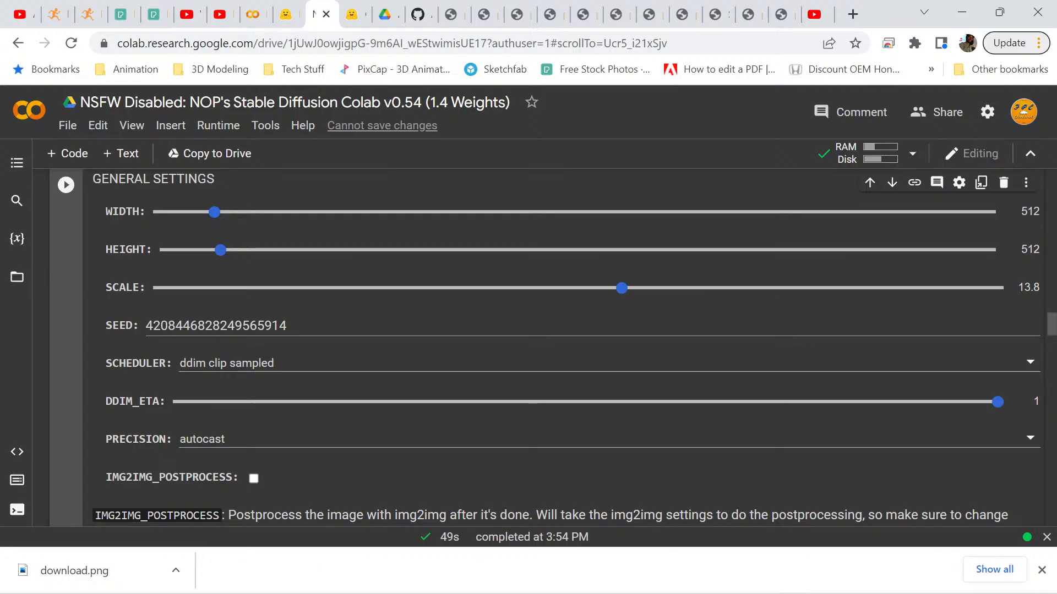
Examine the CodeFormer-upscaled robot image in the cell output, from the face down to the legs.
{"action": "scroll", "coordinate": [566, 351], "scroll_direction": "down", "scroll_amount": 20}
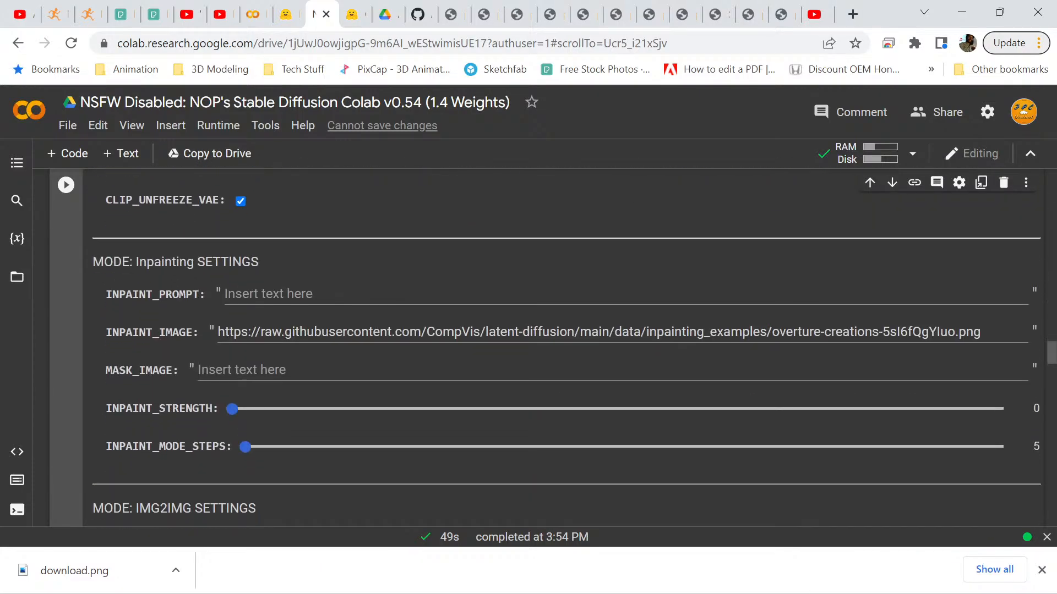
{"action": "scroll", "coordinate": [550, 347], "scroll_direction": "down", "scroll_amount": 20}
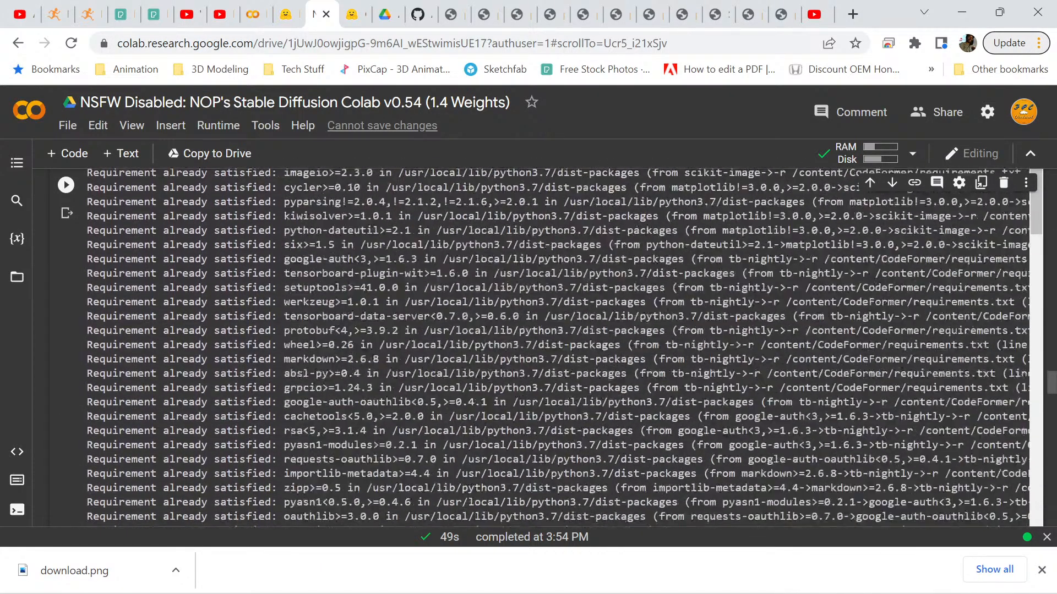
{"action": "scroll", "coordinate": [551, 347], "scroll_direction": "down", "scroll_amount": 20}
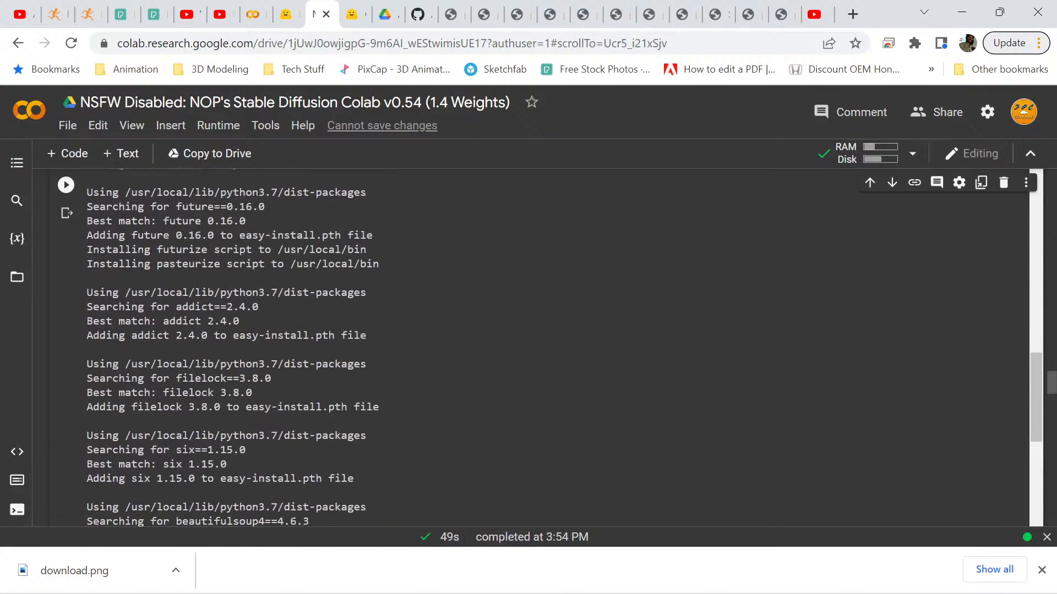
{"action": "scroll", "coordinate": [550, 347], "scroll_direction": "down", "scroll_amount": 20}
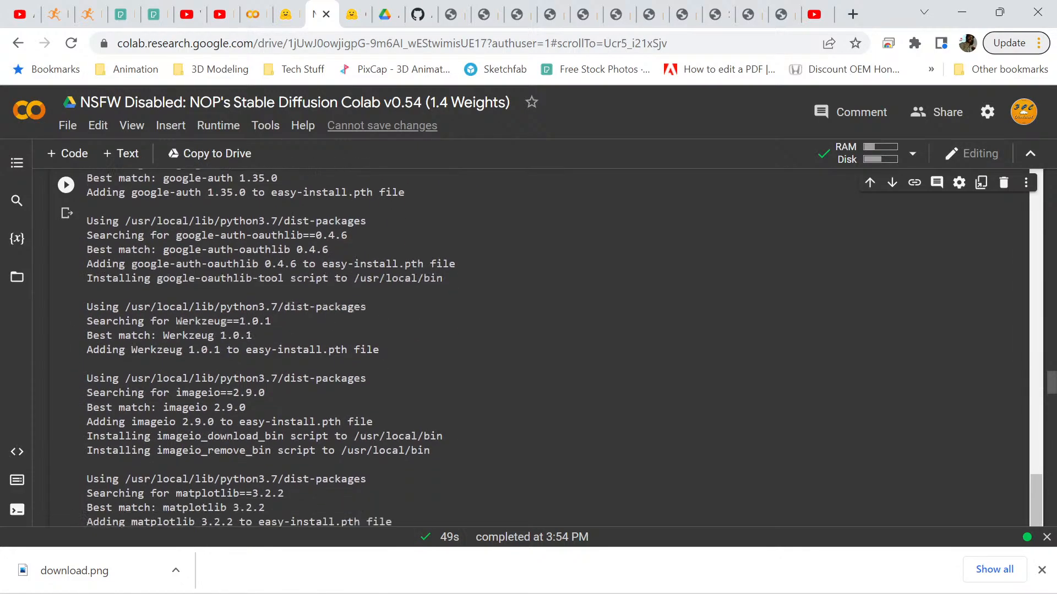
{"action": "scroll", "coordinate": [550, 347], "scroll_direction": "down", "scroll_amount": 20}
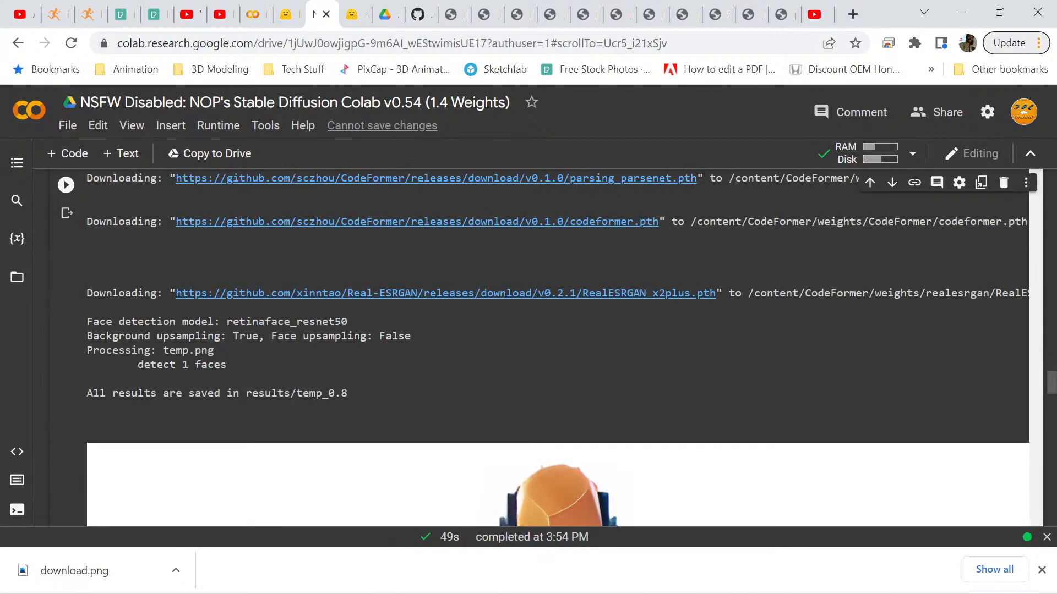
{"action": "scroll", "coordinate": [557, 347], "scroll_direction": "down", "scroll_amount": 5}
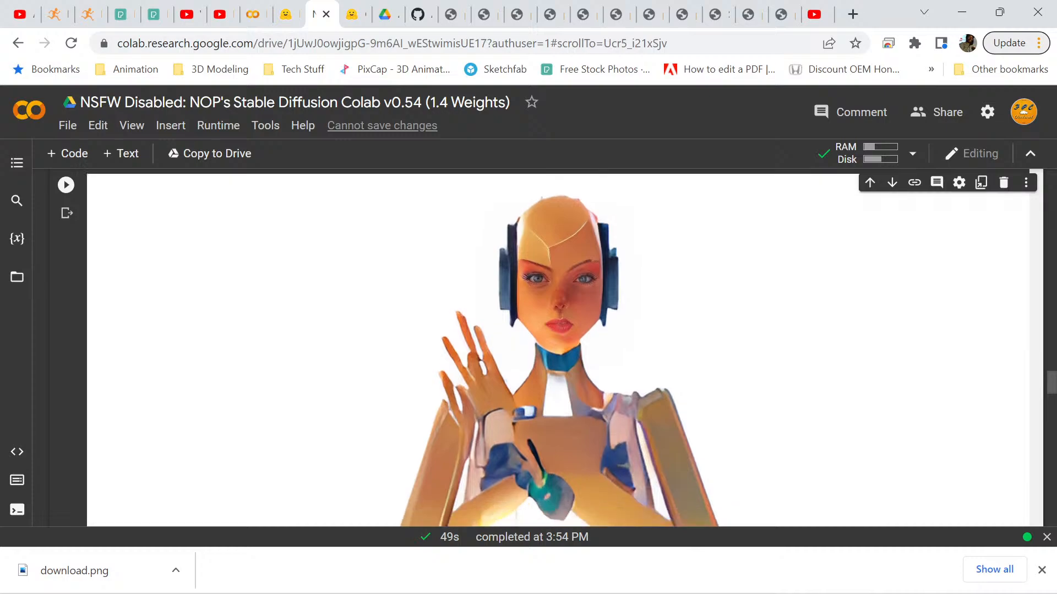
{"action": "scroll", "coordinate": [557, 347], "scroll_direction": "up", "scroll_amount": 3}
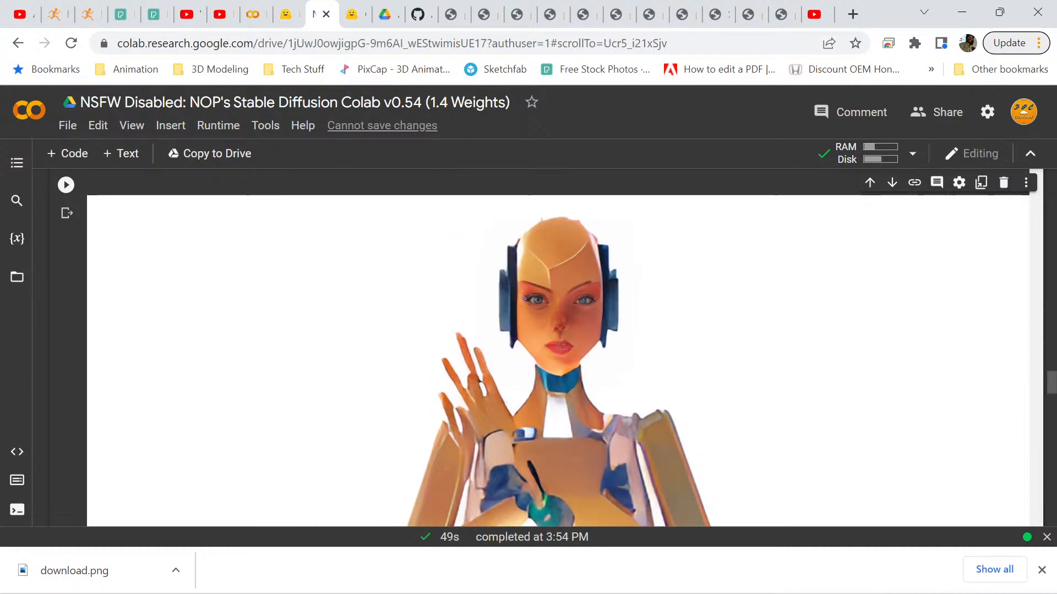
{"action": "scroll", "coordinate": [558, 347], "scroll_direction": "down", "scroll_amount": 5}
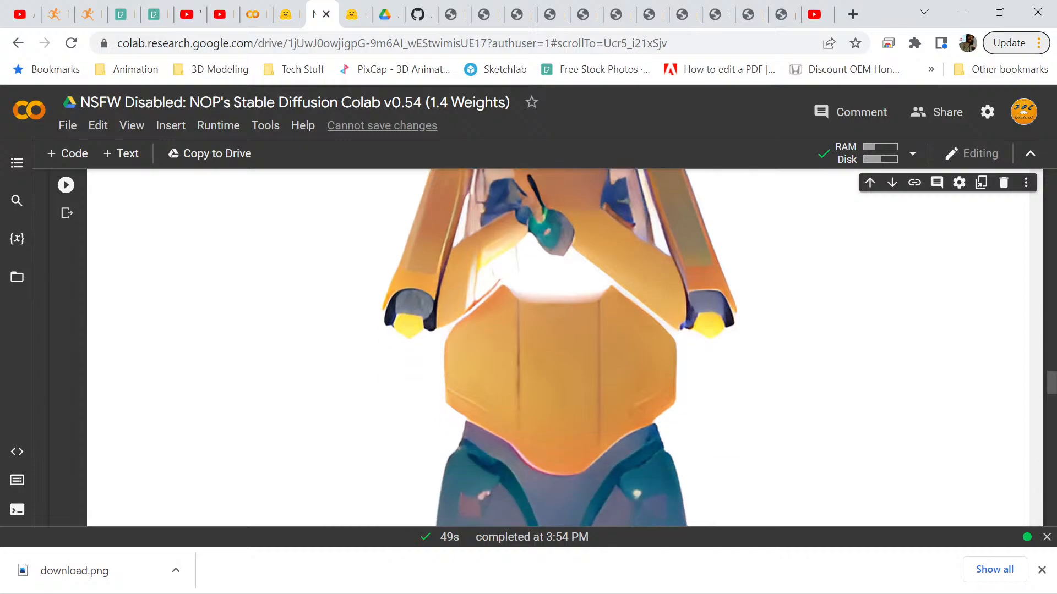
{"action": "scroll", "coordinate": [557, 347], "scroll_direction": "down", "scroll_amount": 5}
{"action": "scroll", "coordinate": [558, 347], "scroll_direction": "up", "scroll_amount": 10}
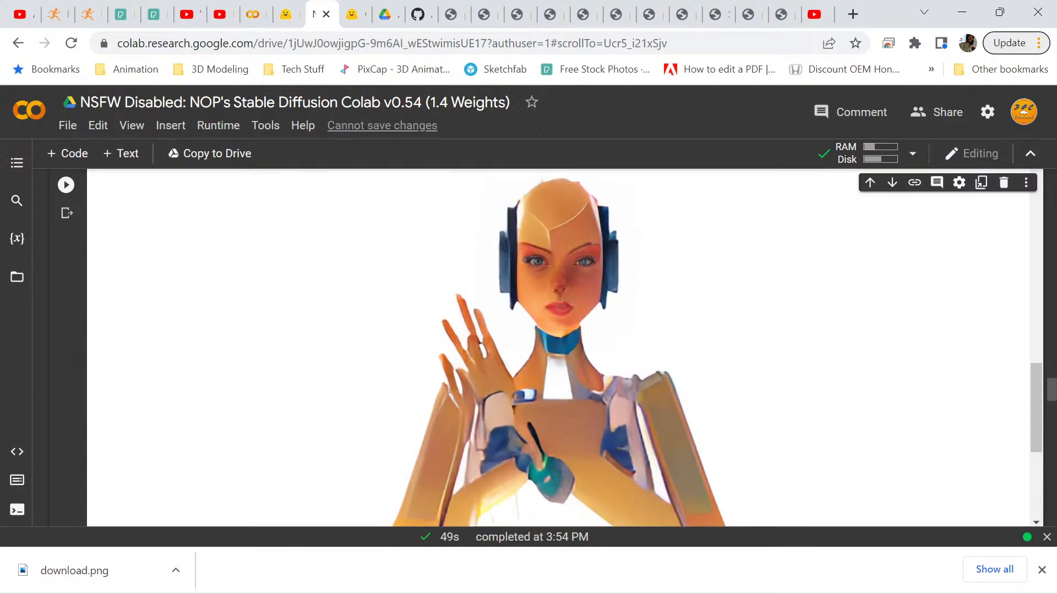
{"action": "scroll", "coordinate": [557, 347], "scroll_direction": "down", "scroll_amount": 3}
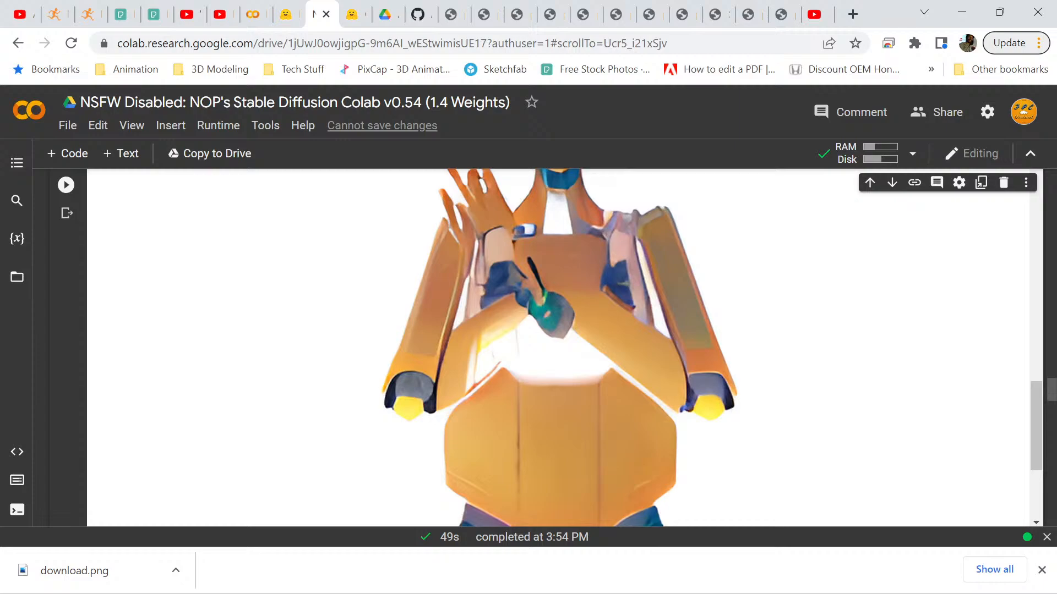
{"action": "scroll", "coordinate": [557, 346], "scroll_direction": "up", "scroll_amount": 3}
{"action": "scroll", "coordinate": [557, 346], "scroll_direction": "down", "scroll_amount": 8}
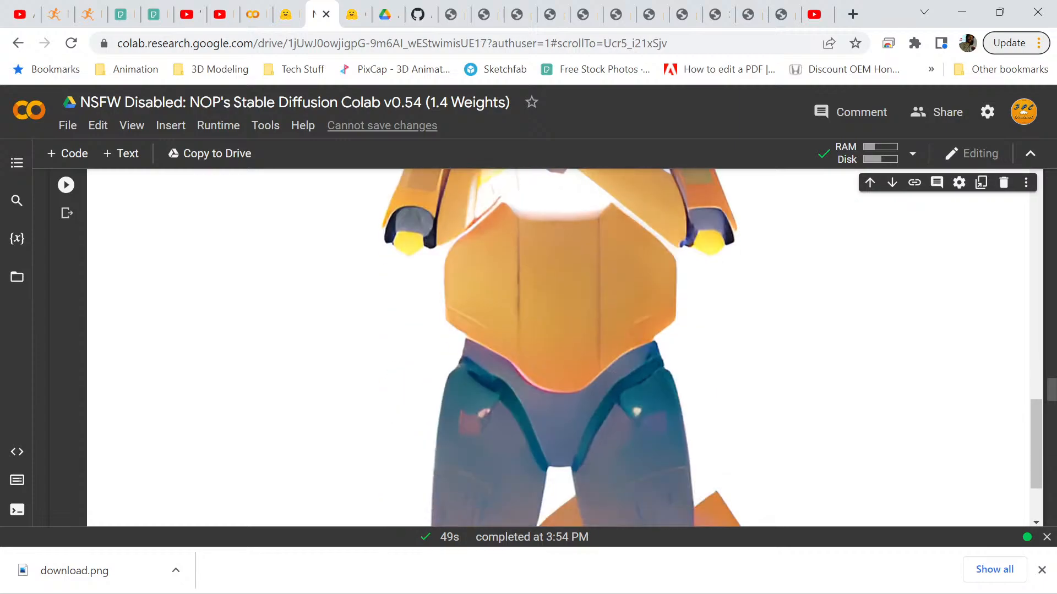
{"action": "scroll", "coordinate": [558, 346], "scroll_direction": "down", "scroll_amount": 5}
{"action": "scroll", "coordinate": [557, 346], "scroll_direction": "up", "scroll_amount": 10}
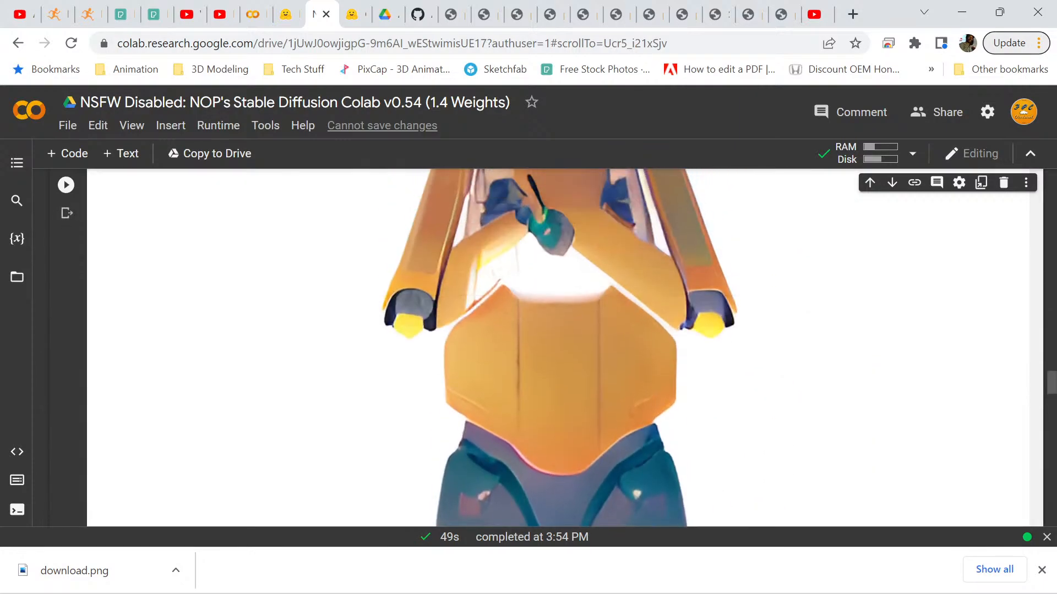
{"action": "scroll", "coordinate": [557, 346], "scroll_direction": "up", "scroll_amount": 15}
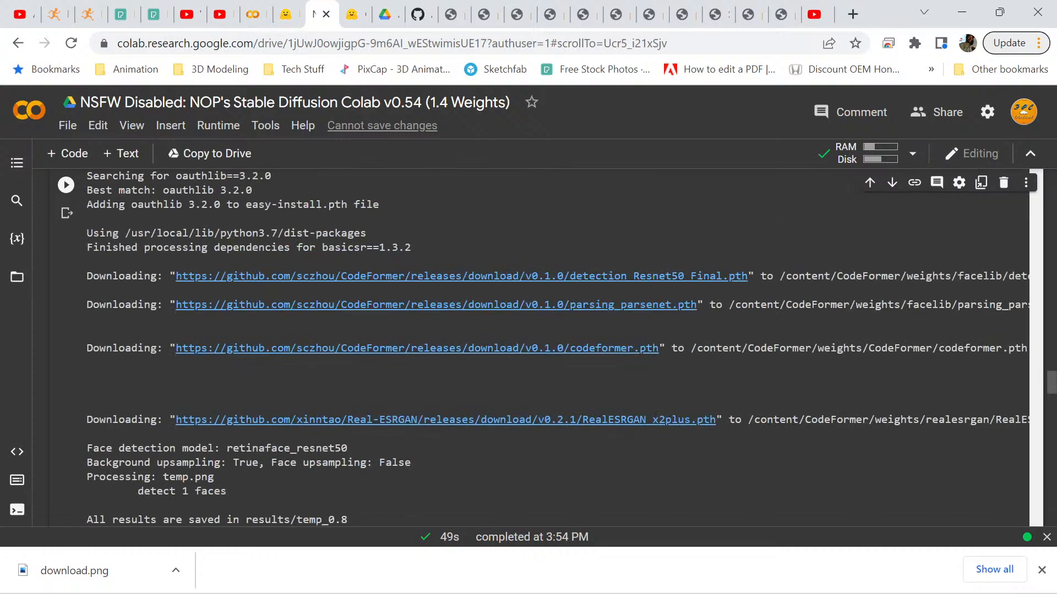
{"action": "scroll", "coordinate": [557, 347], "scroll_direction": "up", "scroll_amount": 5}
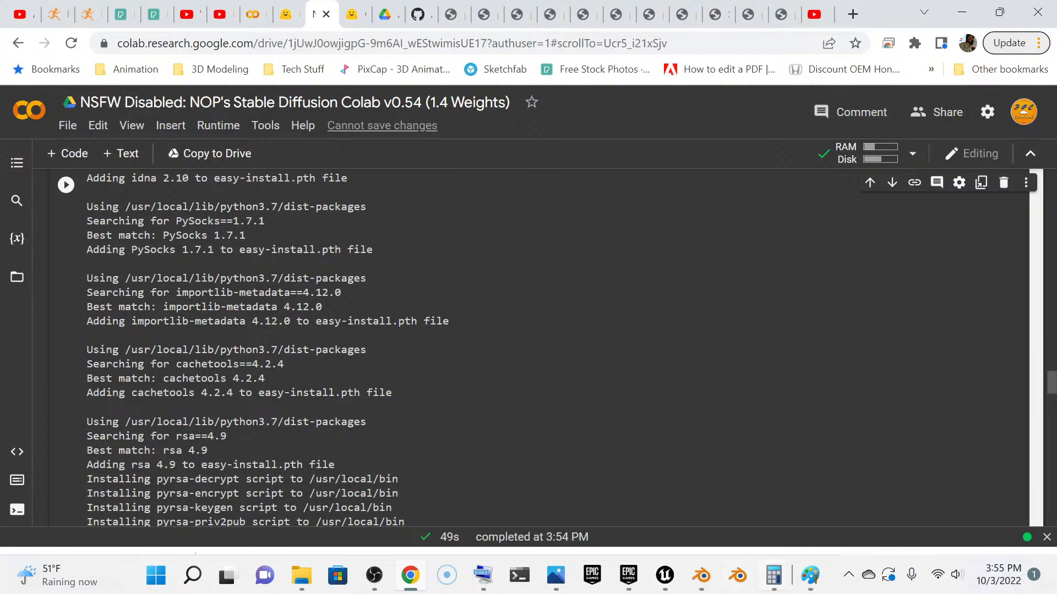
Switch to the pic4edit1 image in Paint, view the kneeling character, and minimize its window.
{"action": "mouse_move", "coordinate": [810, 575]}
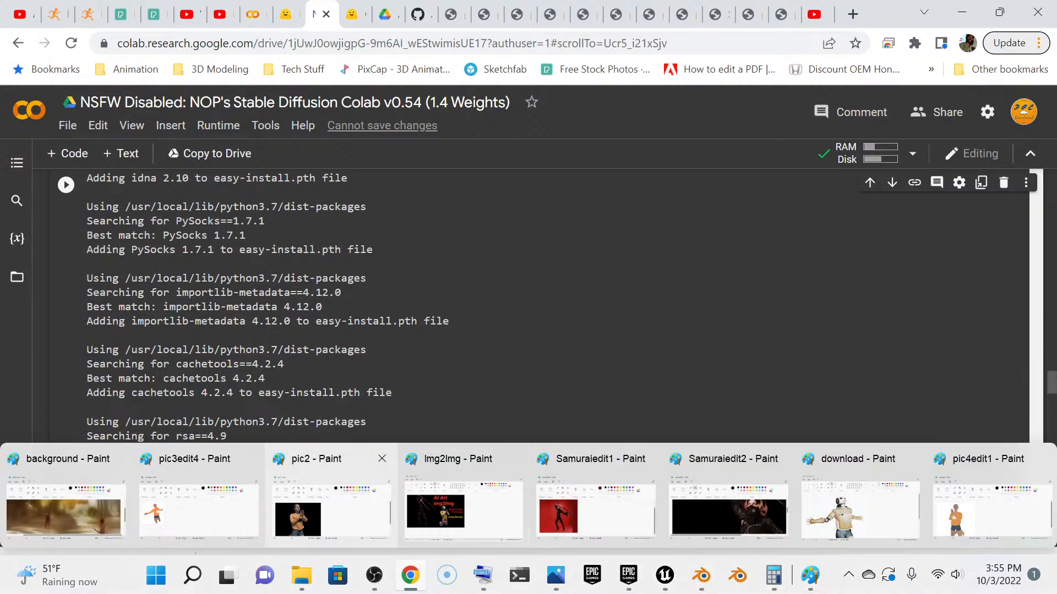
{"action": "left_click", "coordinate": [990, 509]}
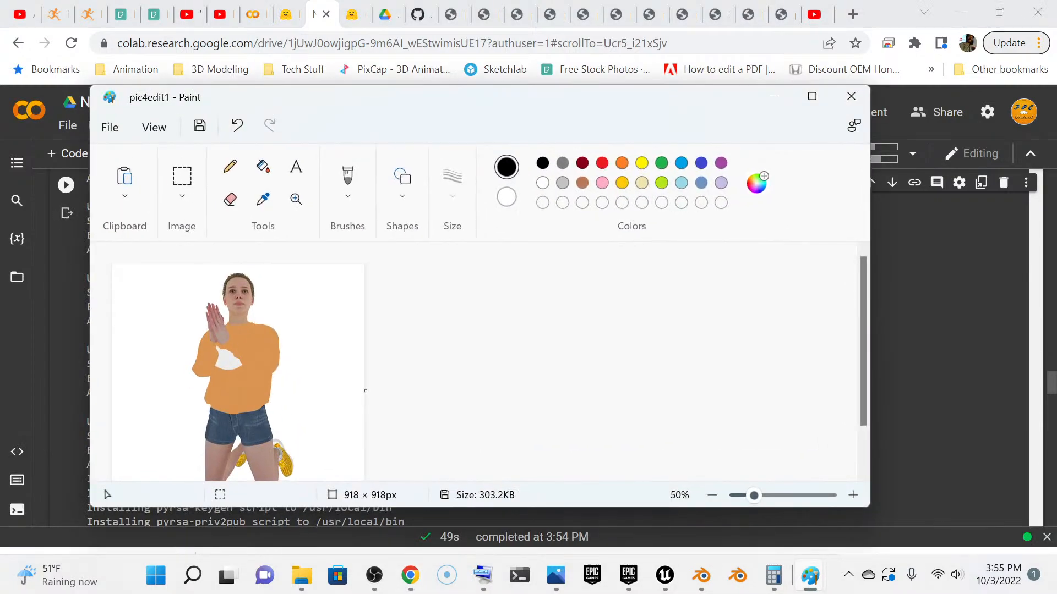
{"action": "scroll", "coordinate": [268, 365], "scroll_direction": "up", "scroll_amount": 2}
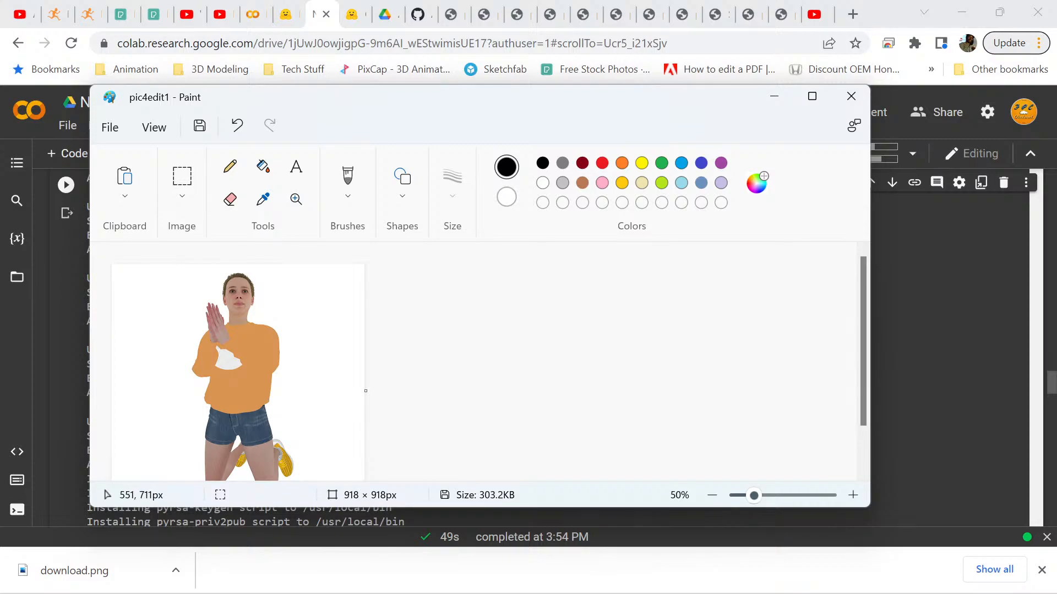
{"action": "scroll", "coordinate": [310, 378], "scroll_direction": "down", "scroll_amount": 3}
{"action": "scroll", "coordinate": [310, 377], "scroll_direction": "up", "scroll_amount": 3}
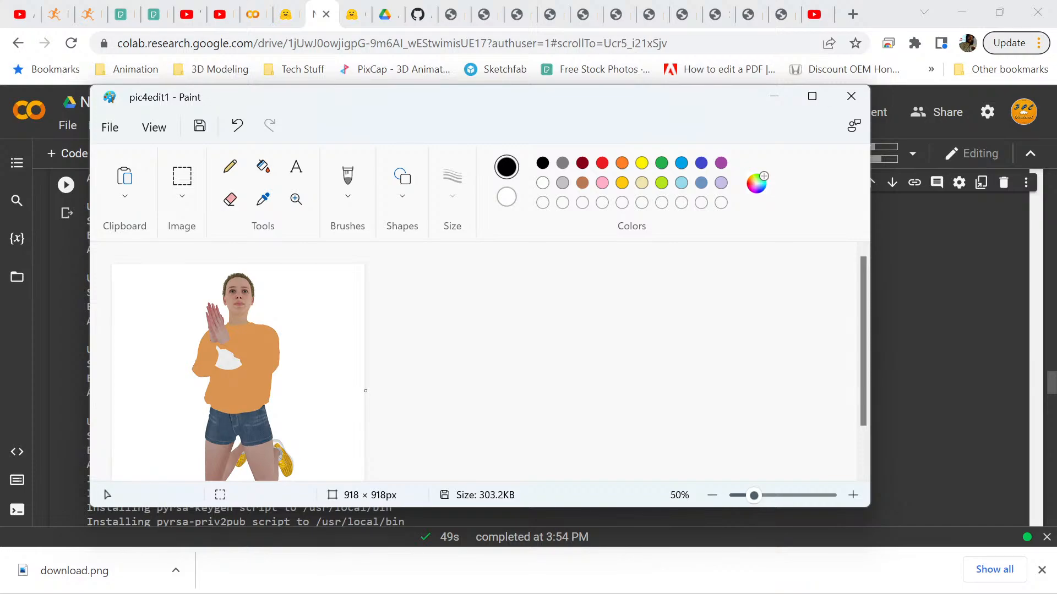
{"action": "left_click", "coordinate": [774, 96]}
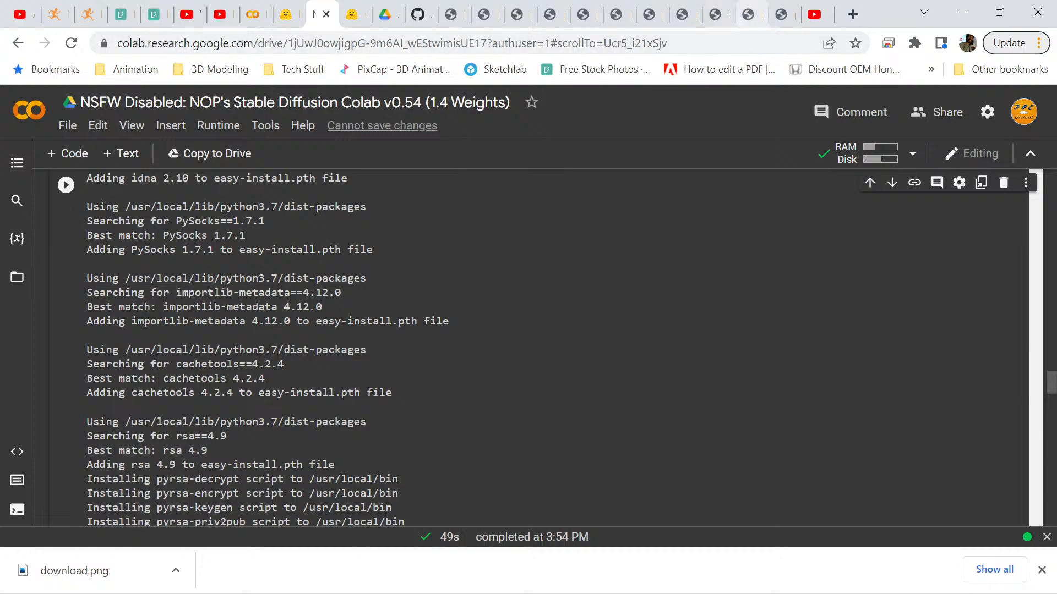
Switch to the kneeling character's Blender file and enable the viewport shading Outline with its color set to black.
{"action": "mouse_move", "coordinate": [773, 592]}
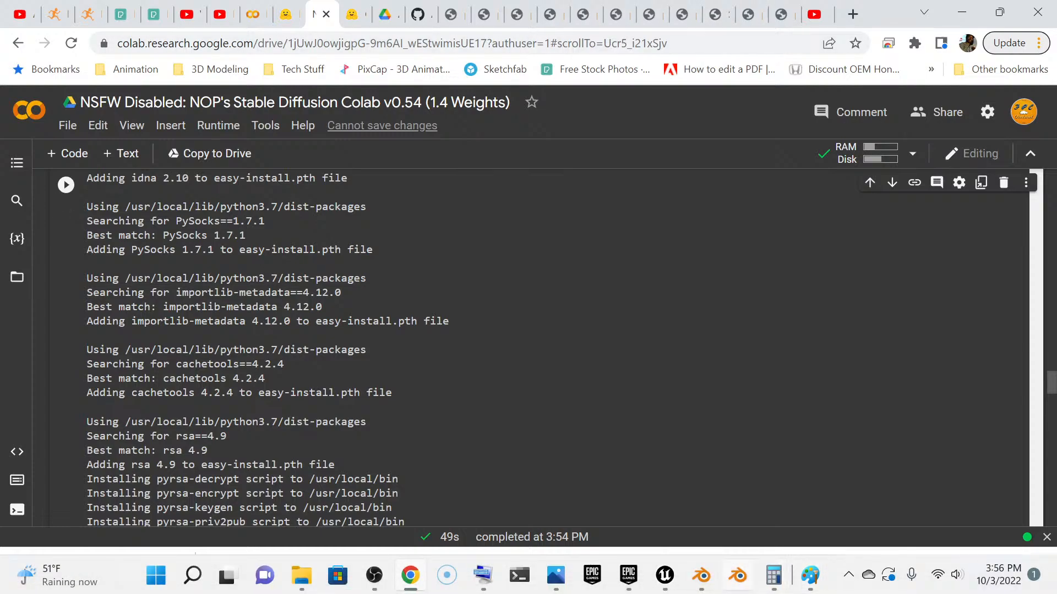
{"action": "mouse_move", "coordinate": [701, 575]}
{"action": "left_click", "coordinate": [980, 502]}
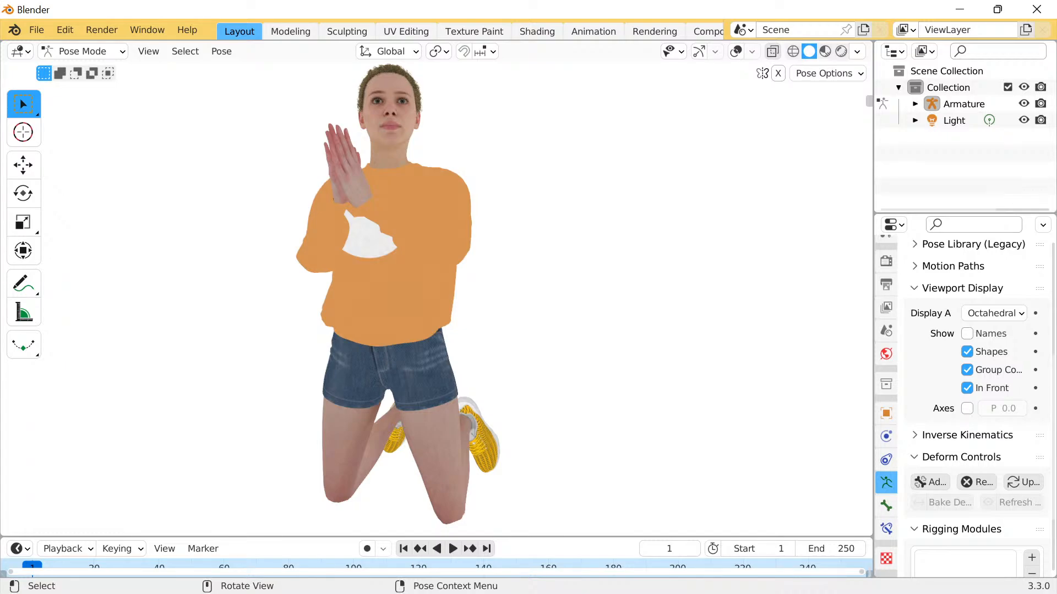
{"action": "left_click", "coordinate": [857, 51]}
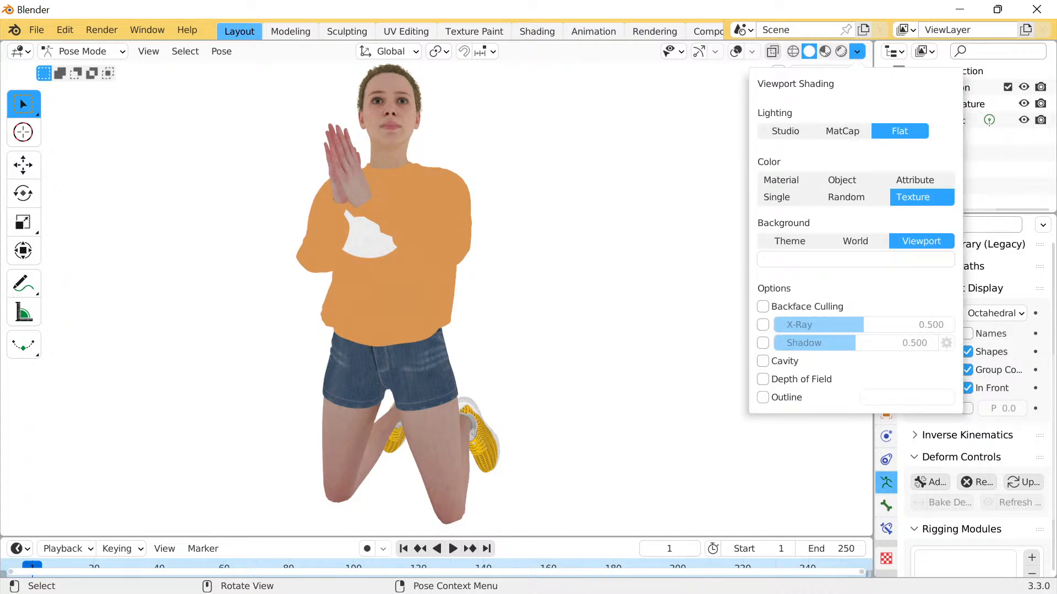
{"action": "left_click", "coordinate": [763, 397]}
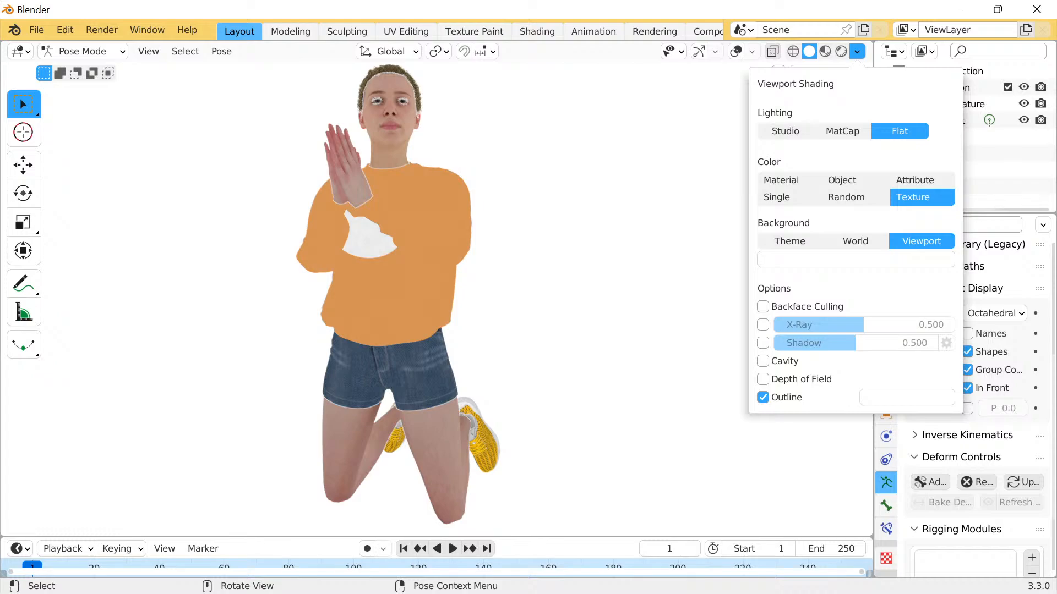
{"action": "left_click", "coordinate": [906, 397]}
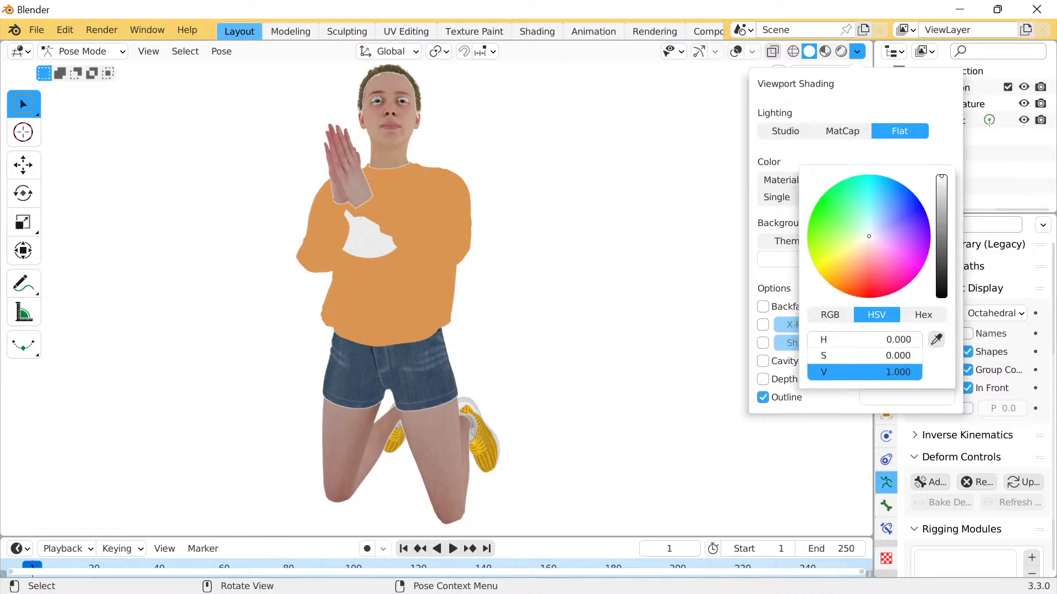
{"action": "left_click", "coordinate": [941, 296]}
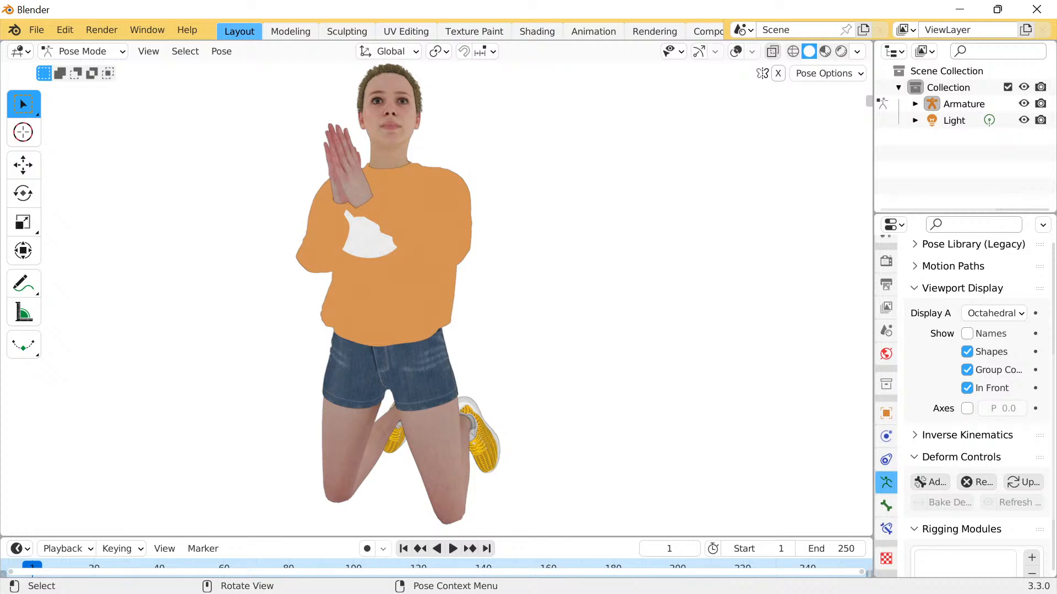
{"action": "mouse_move", "coordinate": [540, 400]}
{"action": "middle_mouse_down"}
{"action": "mouse_move", "coordinate": [450, 409]}
{"action": "mouse_move", "coordinate": [530, 405]}
{"action": "middle_mouse_up"}
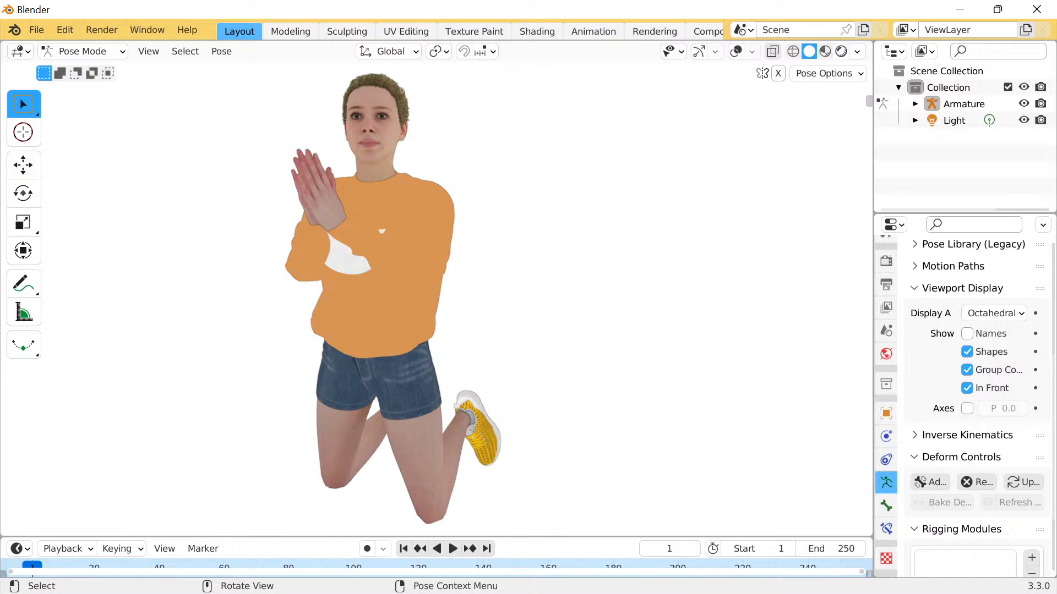
Toggle Backface Culling on and off, and try the World and Theme viewport backgrounds before restoring the Viewport background.
{"action": "left_click", "coordinate": [857, 51]}
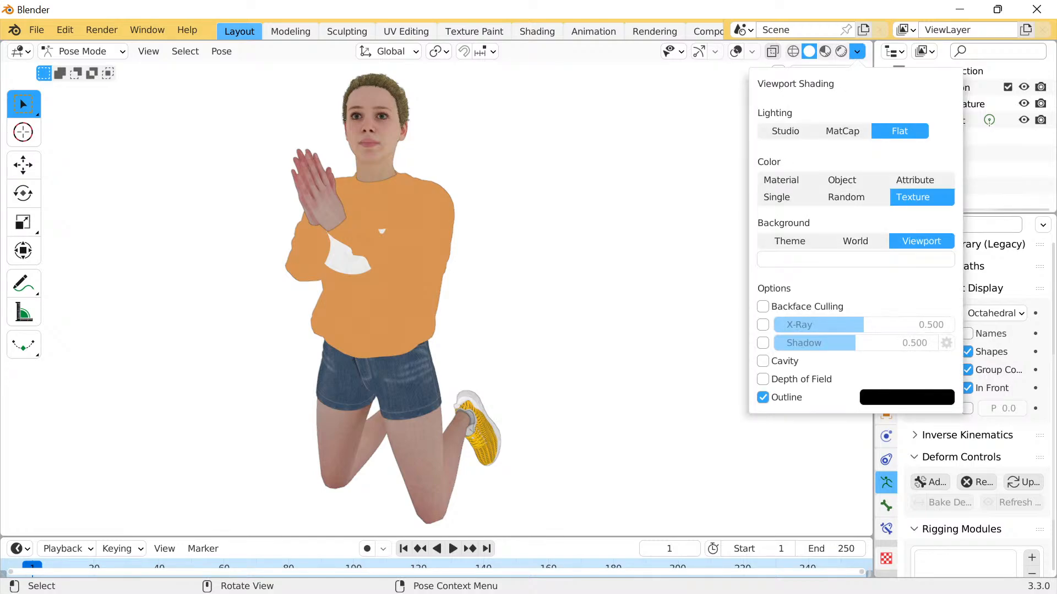
{"action": "left_click", "coordinate": [763, 307]}
{"action": "left_click", "coordinate": [763, 306]}
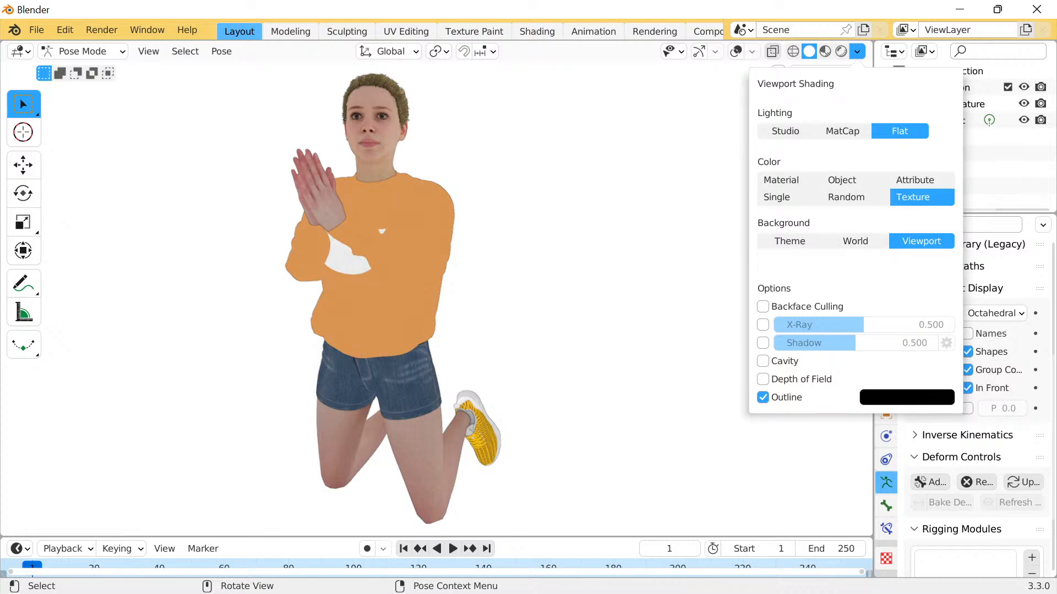
{"action": "left_click", "coordinate": [854, 241]}
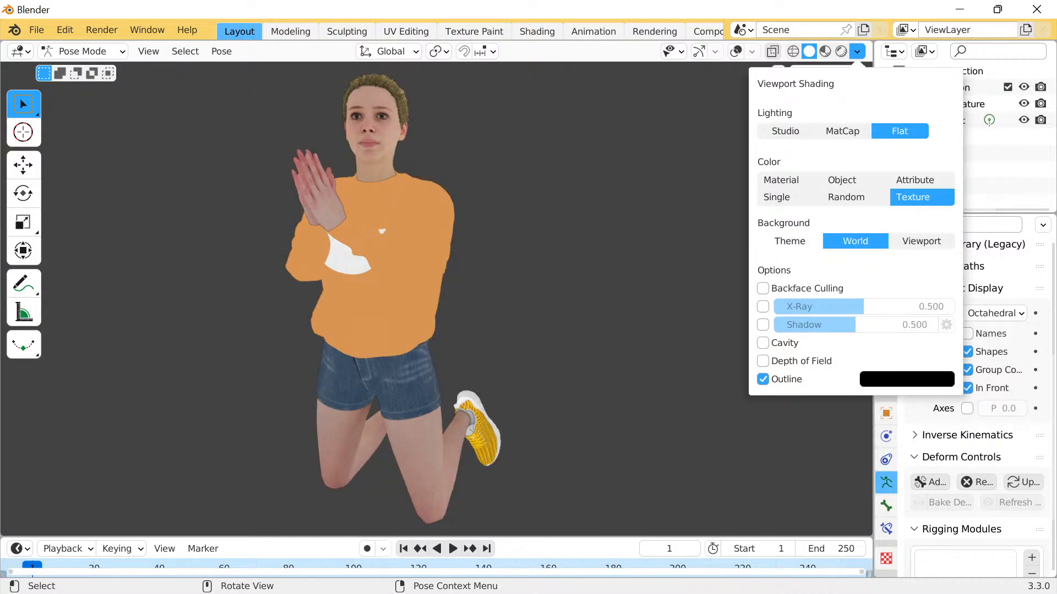
{"action": "left_click", "coordinate": [789, 241]}
{"action": "left_click", "coordinate": [921, 241]}
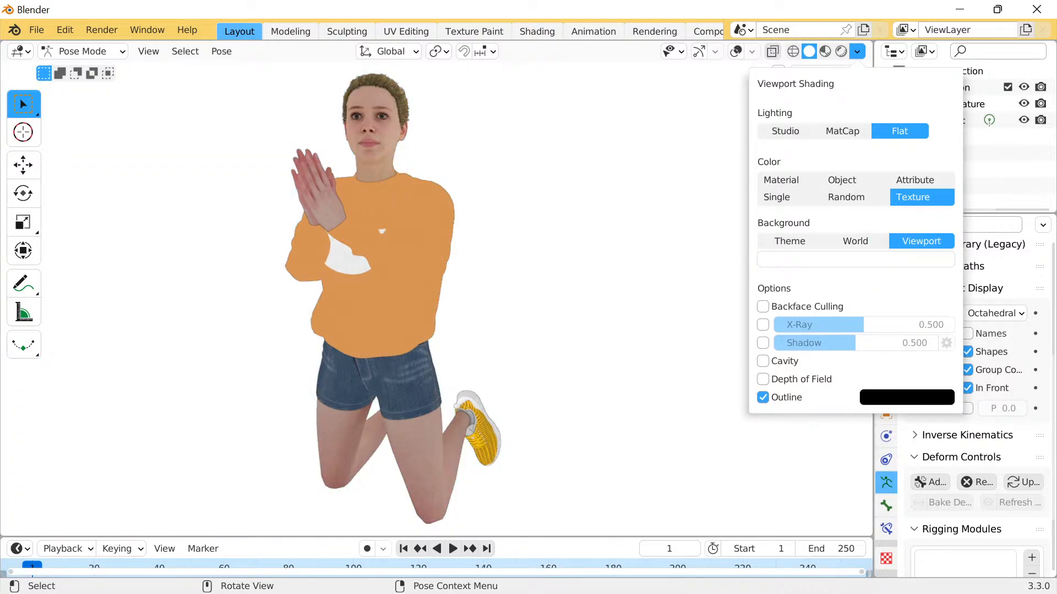
Switch the viewport lighting to MatCap and try the dark-rimmed white, glossy grey and pinkish beige matcaps on the character.
{"action": "left_click", "coordinate": [842, 131]}
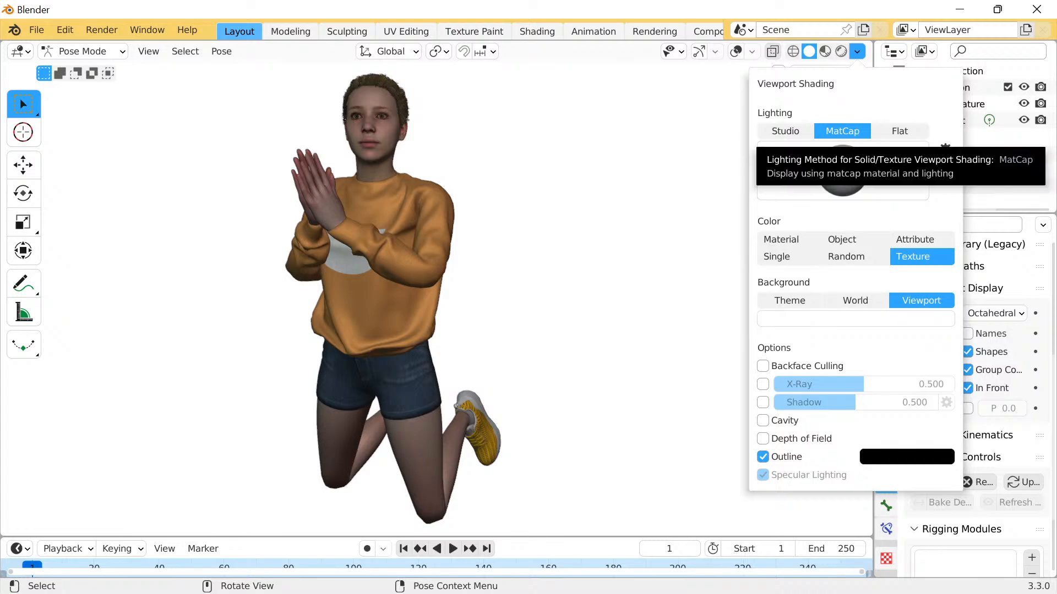
{"action": "left_click", "coordinate": [842, 171]}
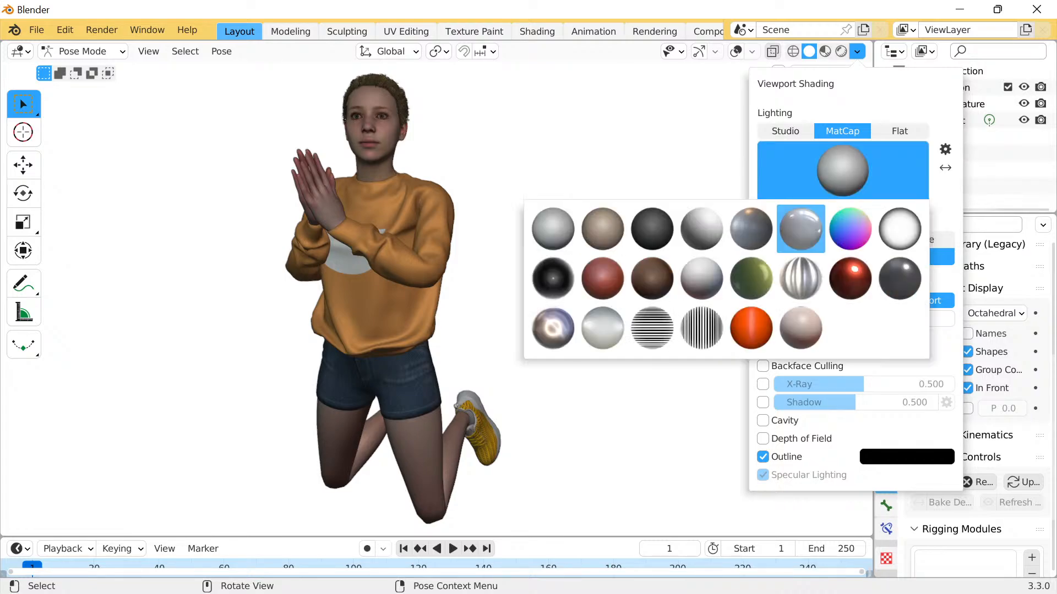
{"action": "left_click", "coordinate": [899, 229]}
{"action": "left_click", "coordinate": [842, 171]}
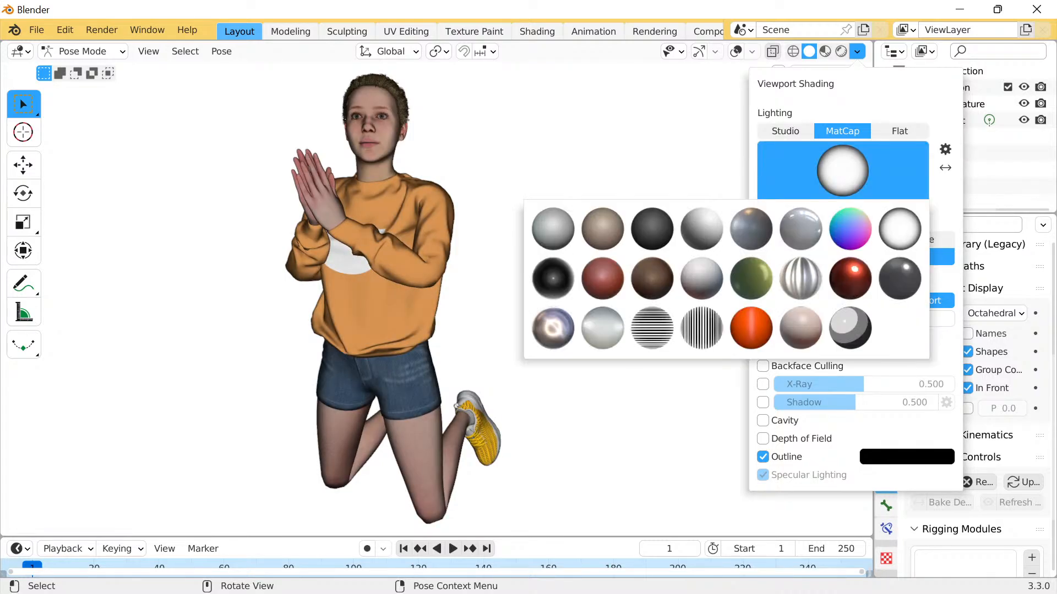
{"action": "left_click", "coordinate": [801, 230]}
{"action": "left_click", "coordinate": [842, 171]}
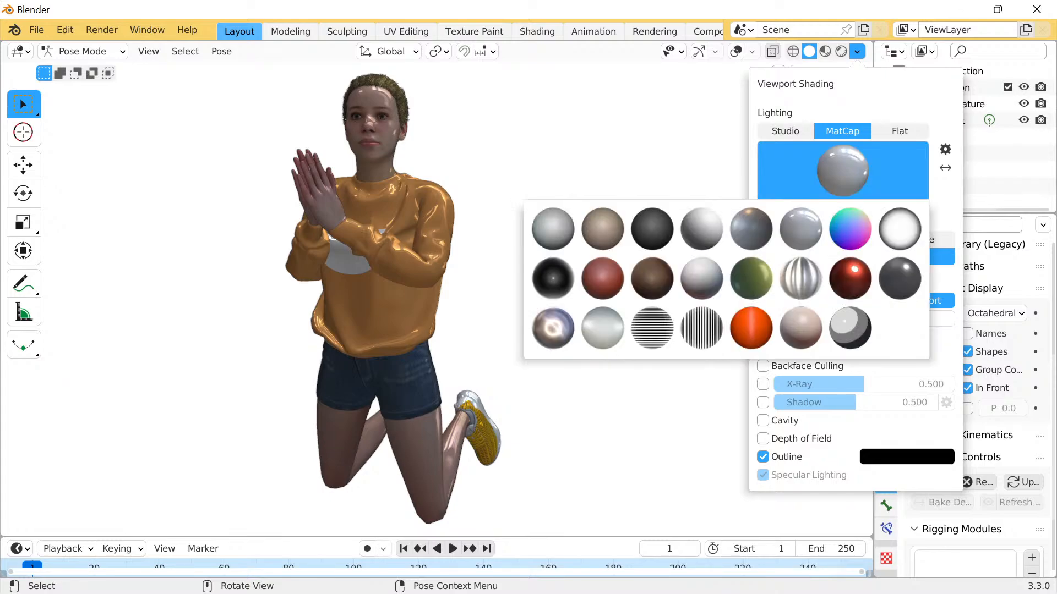
{"action": "left_click", "coordinate": [801, 329]}
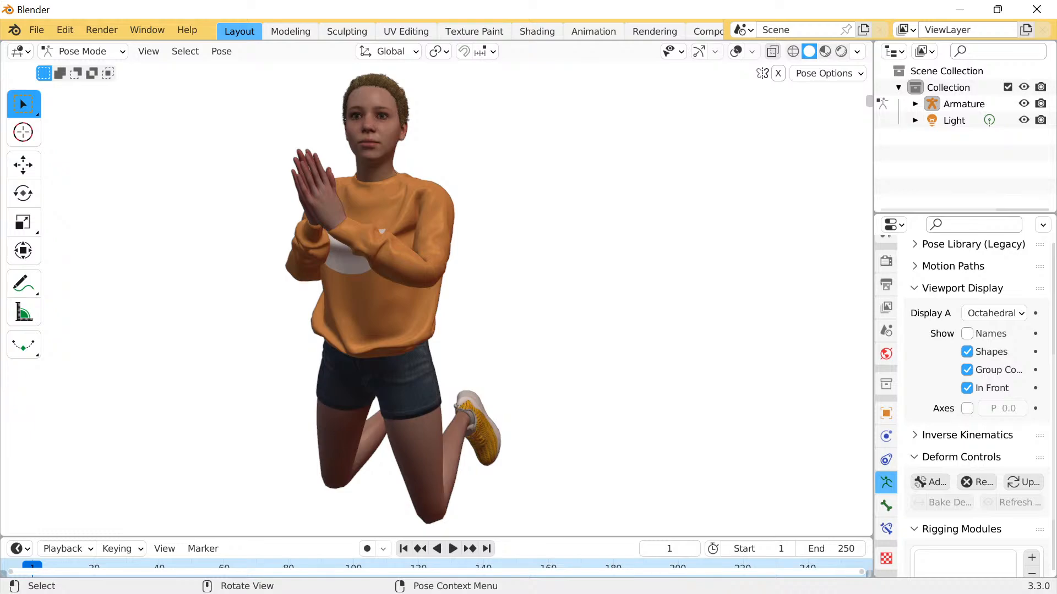
Try the pale silver, shiny red and glossy dark grey matcaps on the kneeling character.
{"action": "left_click", "coordinate": [857, 51]}
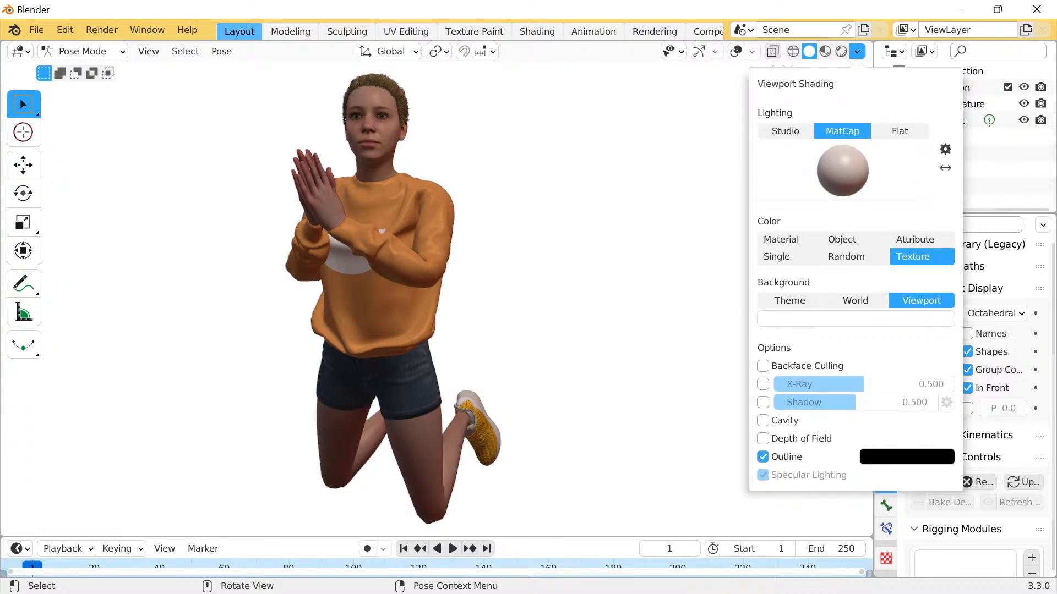
{"action": "left_click", "coordinate": [842, 171]}
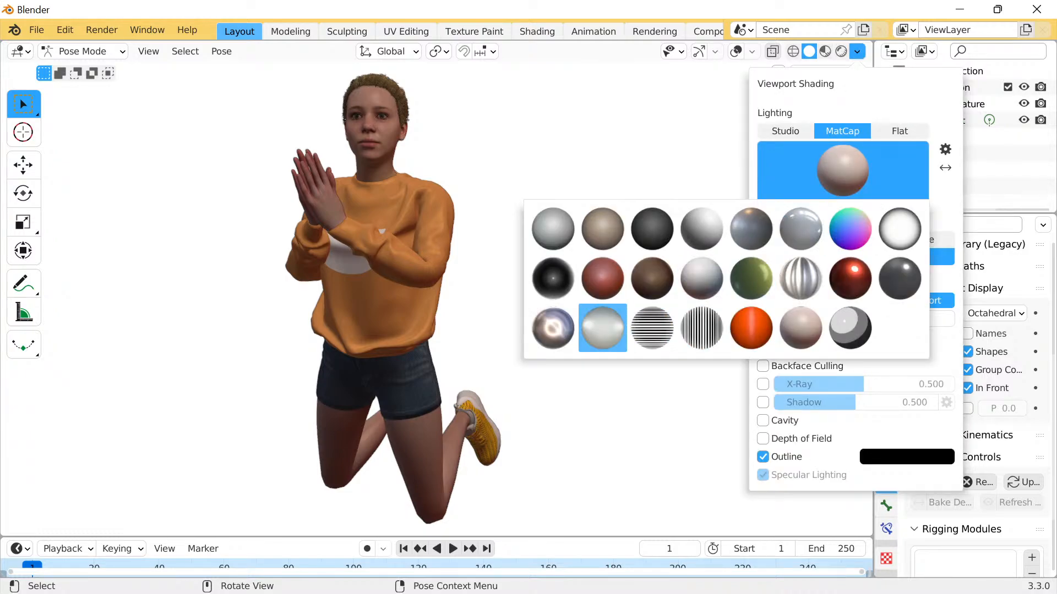
{"action": "left_click", "coordinate": [603, 328]}
{"action": "left_click", "coordinate": [842, 171]}
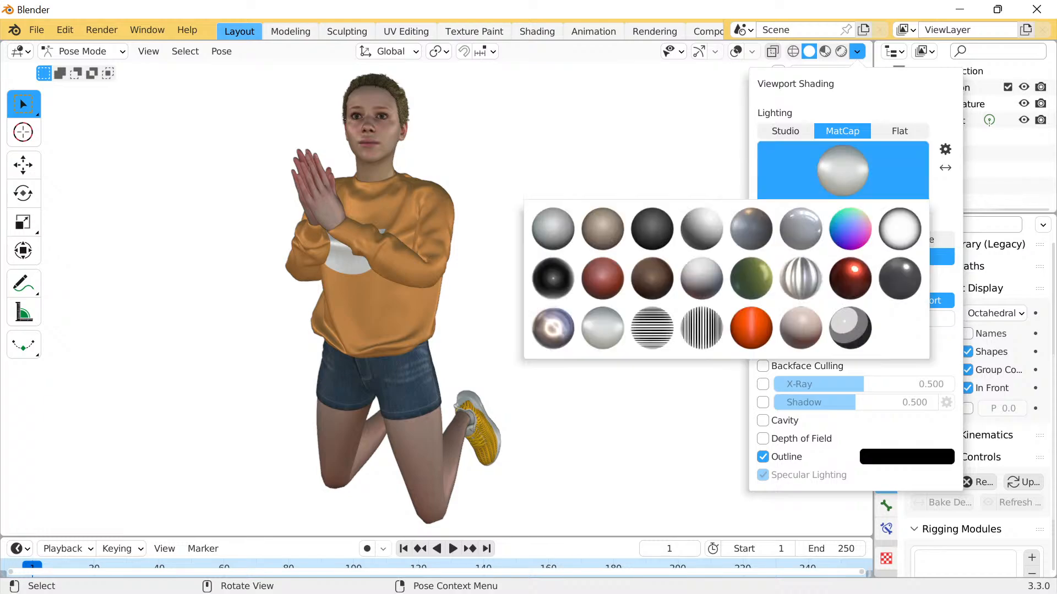
{"action": "left_click", "coordinate": [850, 278]}
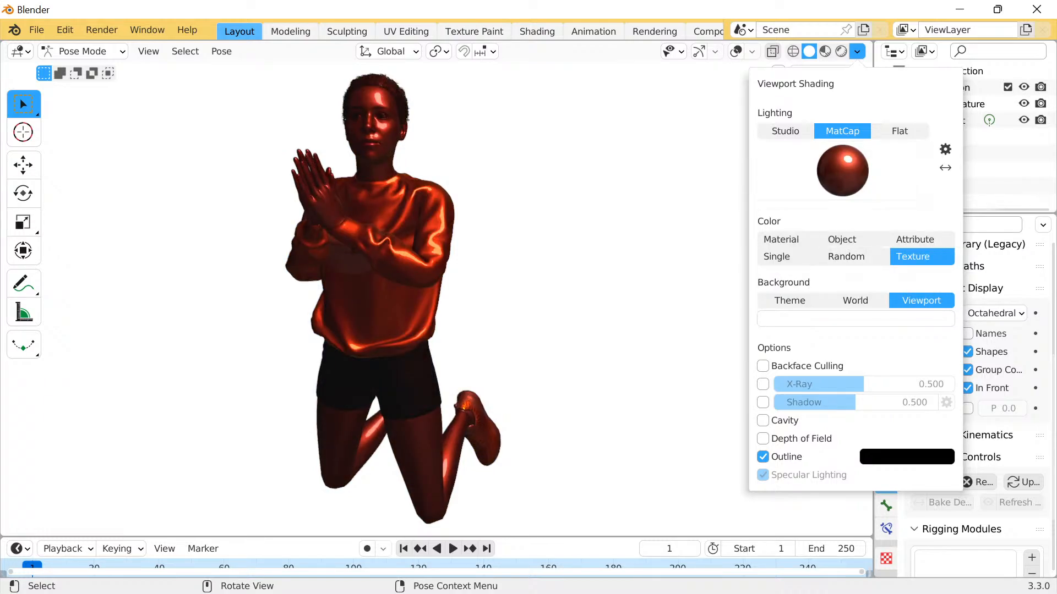
{"action": "left_click", "coordinate": [841, 171]}
{"action": "left_click", "coordinate": [900, 278]}
Try the pearly white matcap on the character, and apply the matte white-to-grey one instead.
{"action": "left_click", "coordinate": [842, 170]}
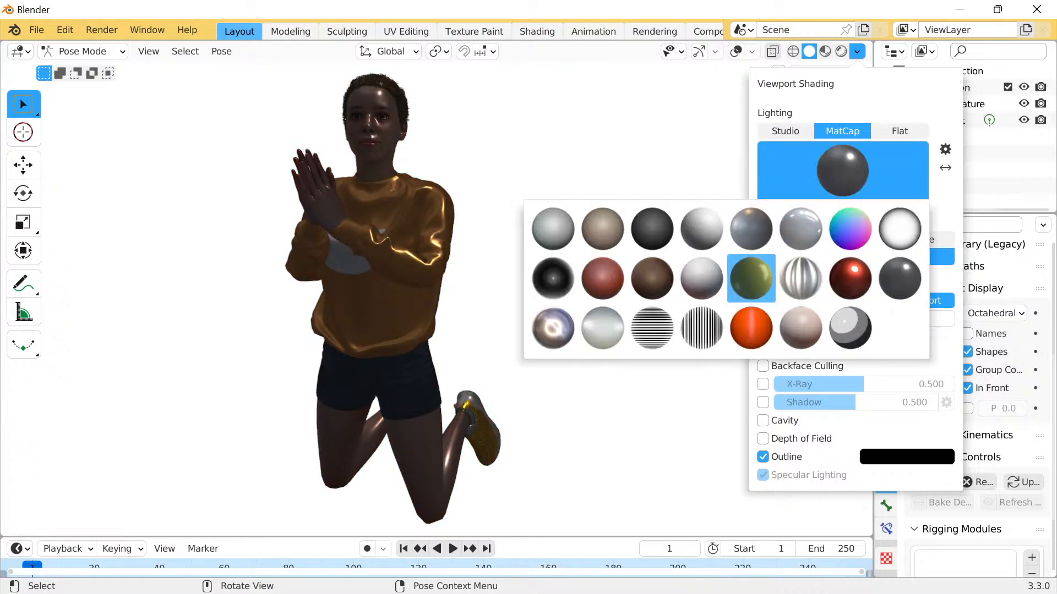
{"action": "left_click", "coordinate": [702, 279]}
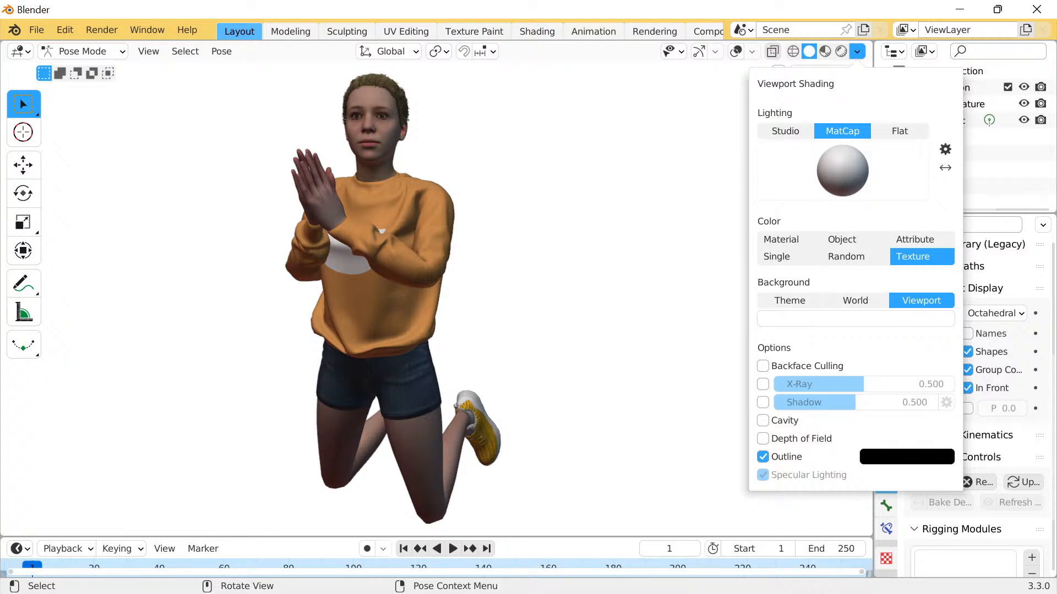
{"action": "left_click", "coordinate": [842, 171]}
{"action": "left_click", "coordinate": [700, 226]}
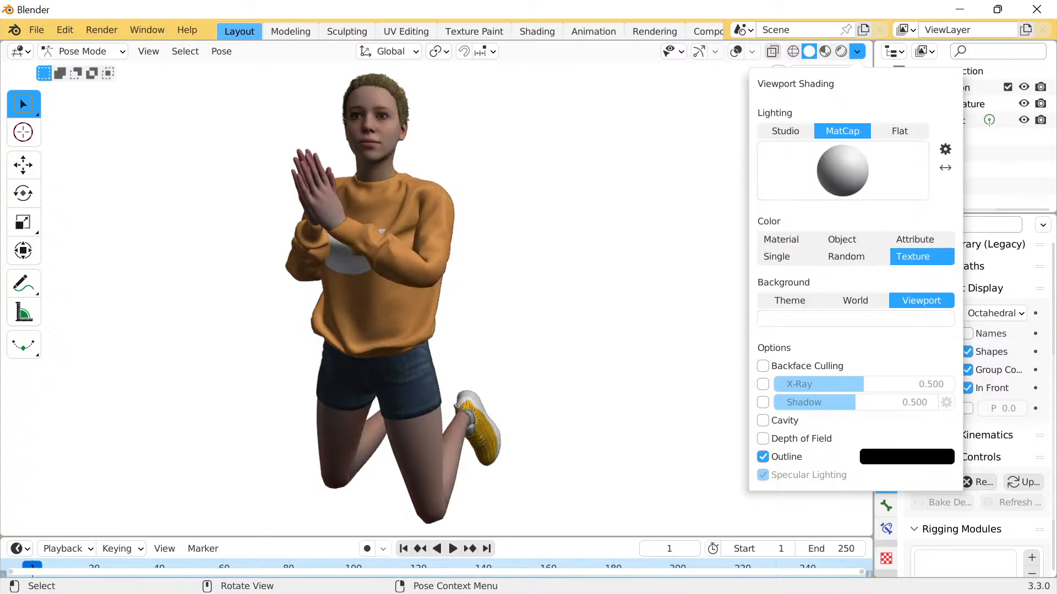
{"action": "left_click", "coordinate": [842, 171]}
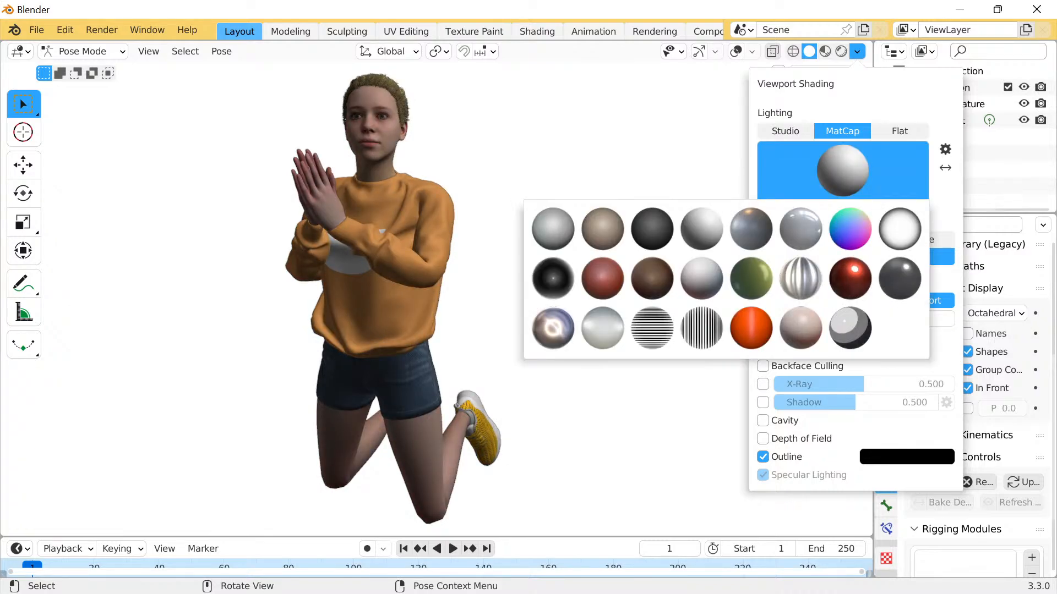
{"action": "left_click", "coordinate": [702, 228]}
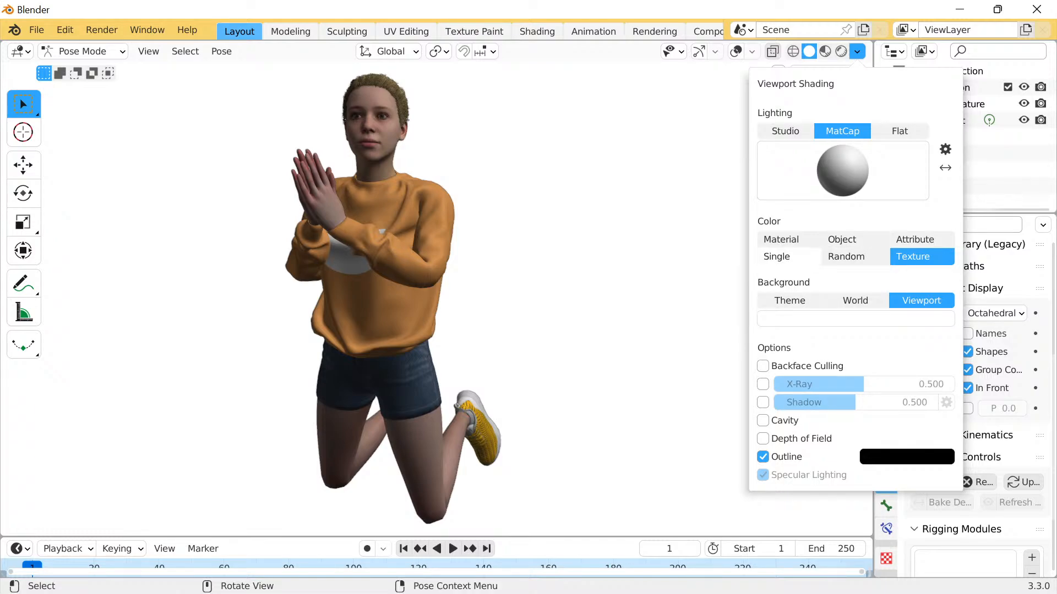
{"action": "left_click", "coordinate": [842, 171]}
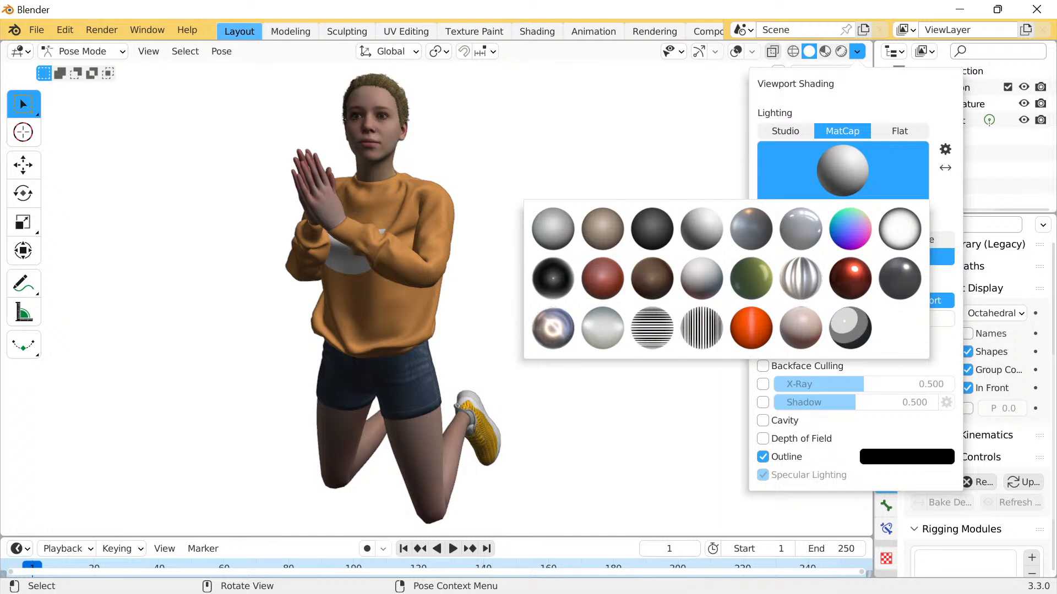
{"action": "left_click", "coordinate": [842, 170]}
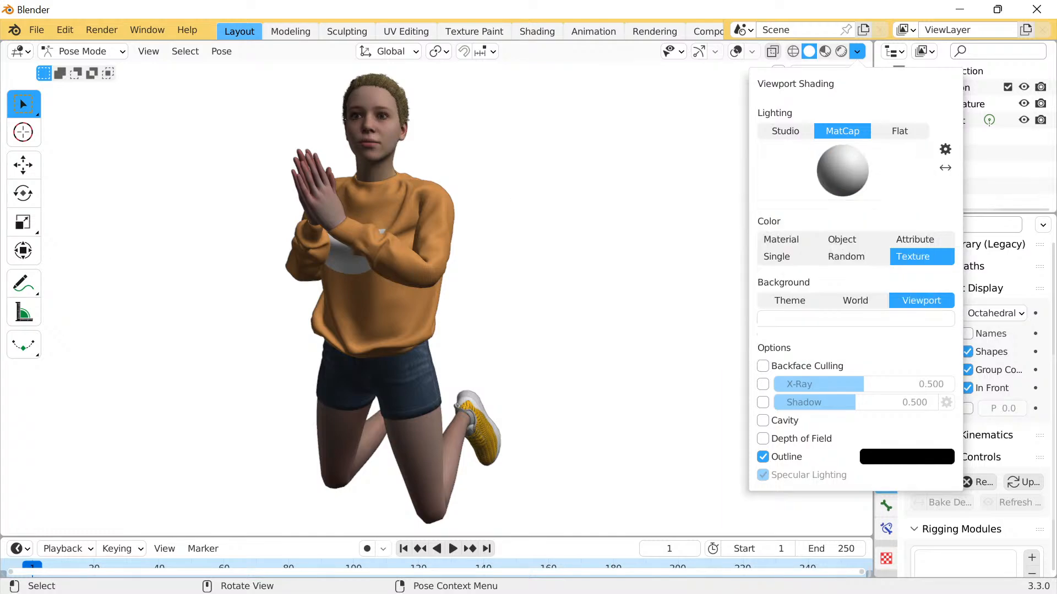
{"action": "left_click", "coordinate": [842, 170]}
Try Studio lighting with its rotation at -88.5°, and return the viewport lighting to MatCap.
{"action": "left_click", "coordinate": [786, 131]}
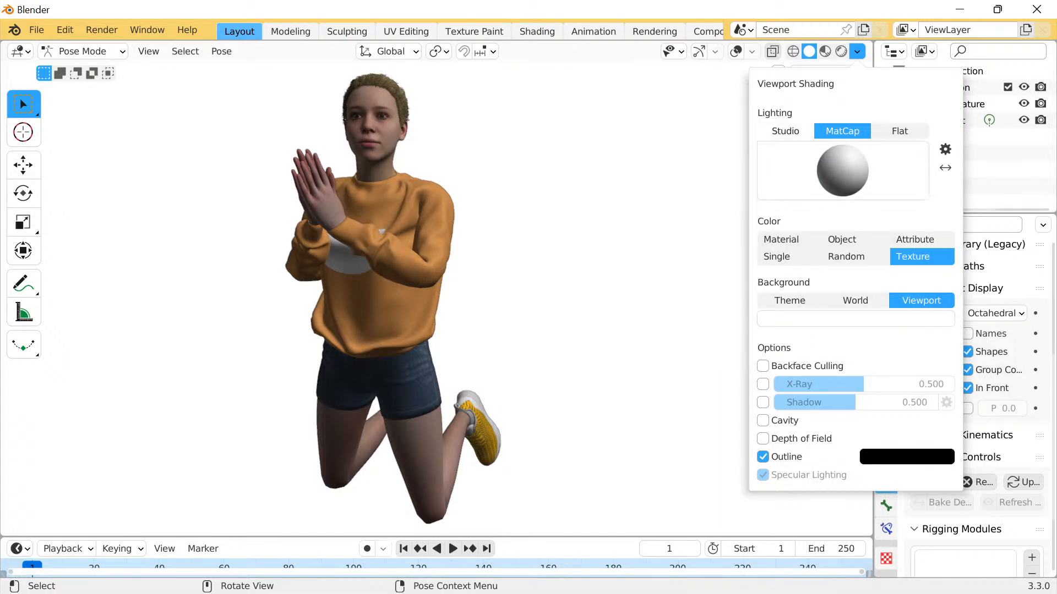
{"action": "left_click_drag", "start_coordinate": [855, 211], "coordinate": [920, 211]}
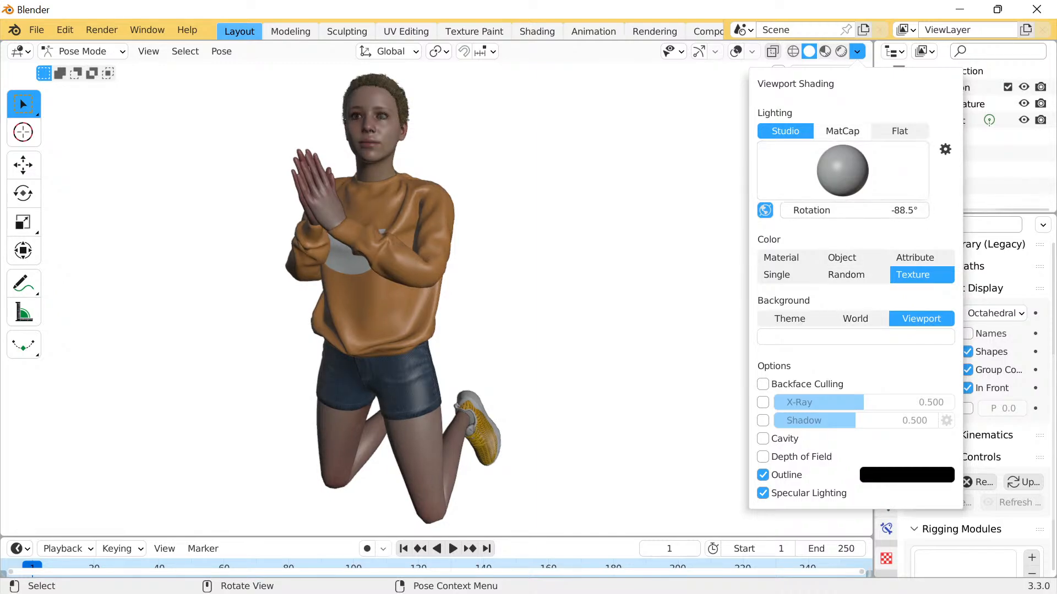
{"action": "left_click", "coordinate": [842, 131]}
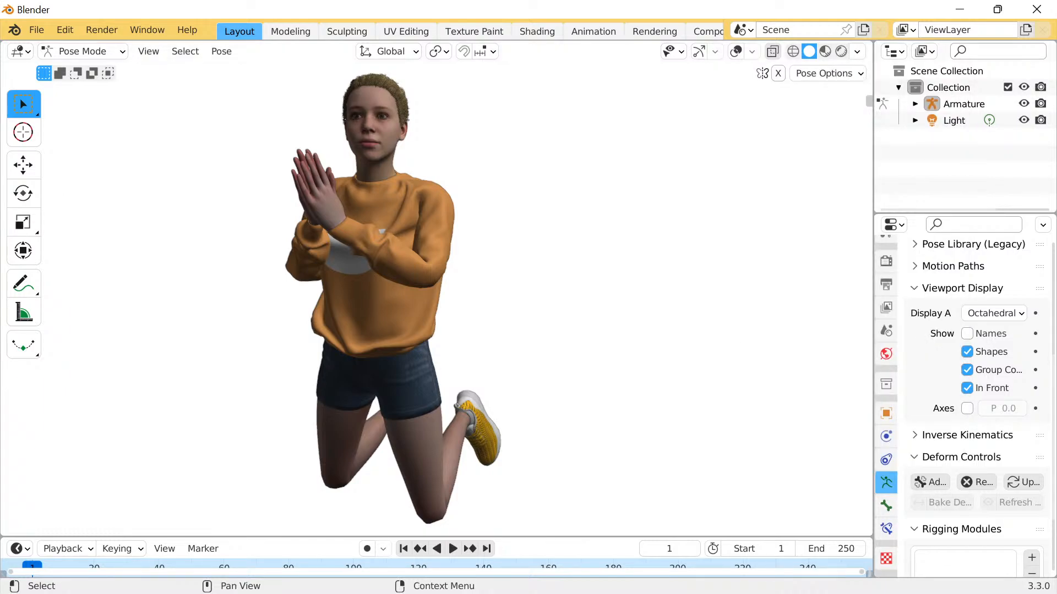
Switch from Pose Mode to Object Mode and set the point light's power to 2250.4 W.
{"action": "left_click", "coordinate": [954, 120]}
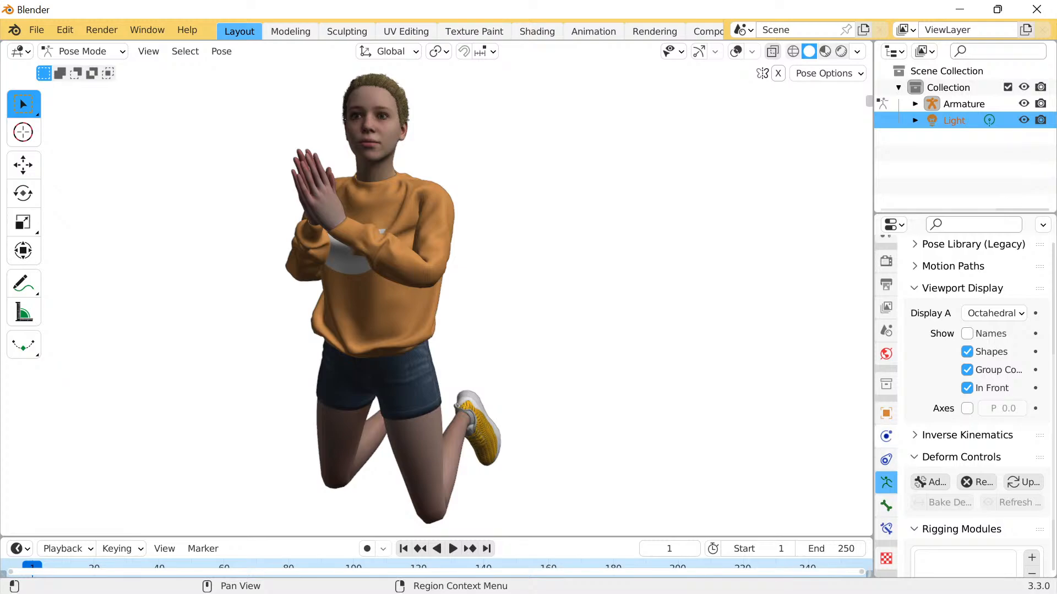
{"action": "left_click", "coordinate": [83, 51]}
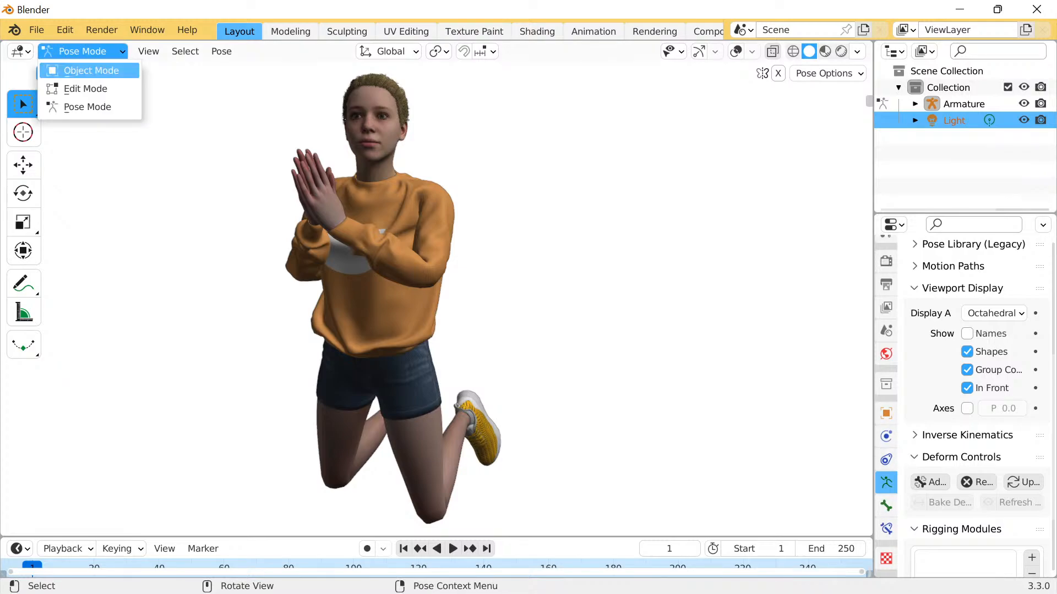
{"action": "left_click", "coordinate": [88, 71]}
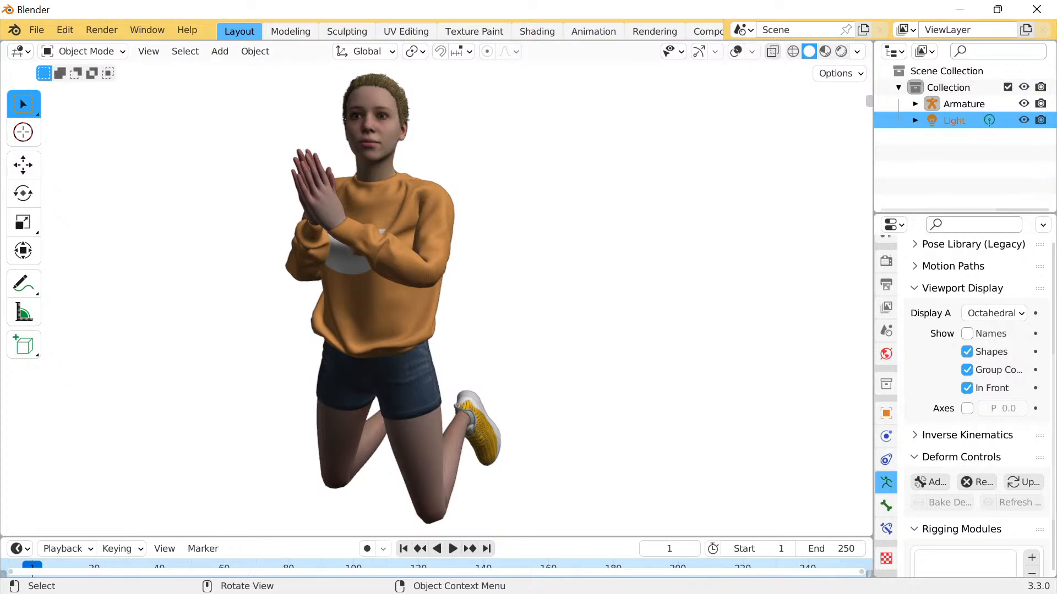
{"action": "left_click", "coordinate": [954, 120]}
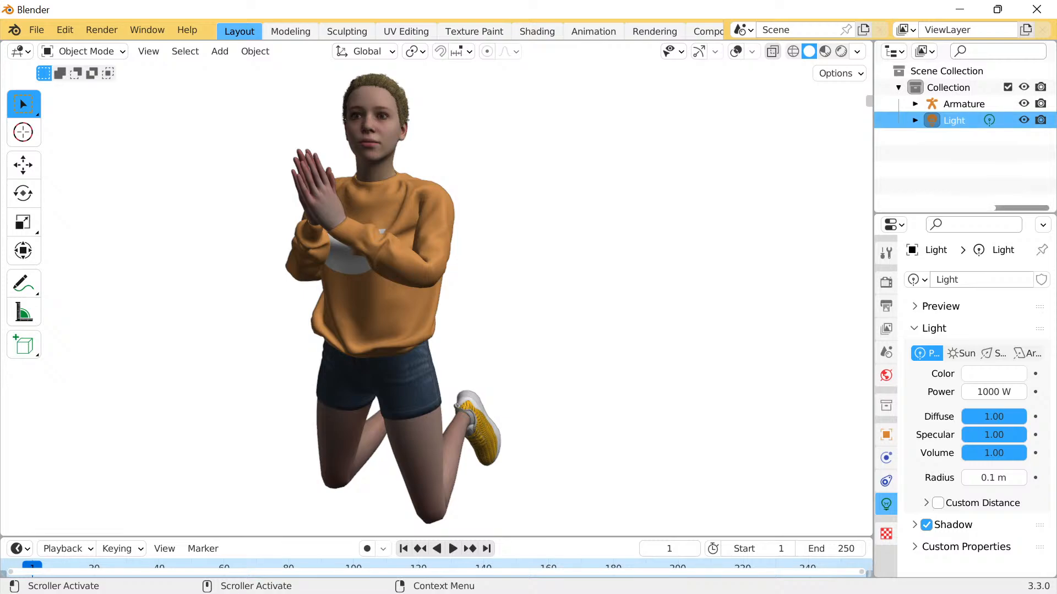
{"action": "left_click_drag", "start_coordinate": [993, 392], "coordinate": [1041, 392]}
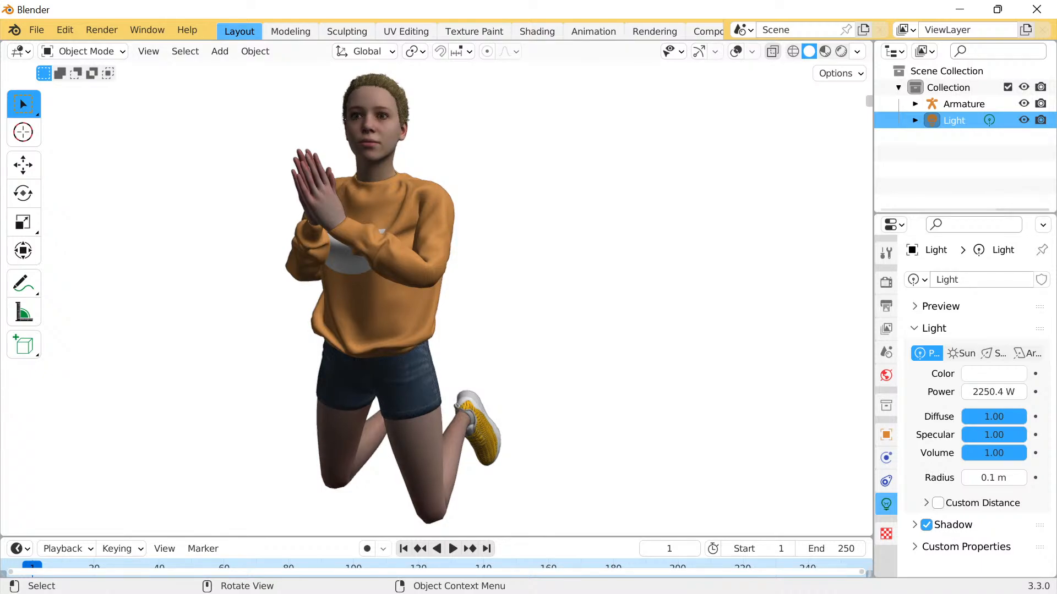
Show the viewport overlays and gizmos, and move the point light much closer to the kneeling character.
{"action": "left_click", "coordinate": [735, 52]}
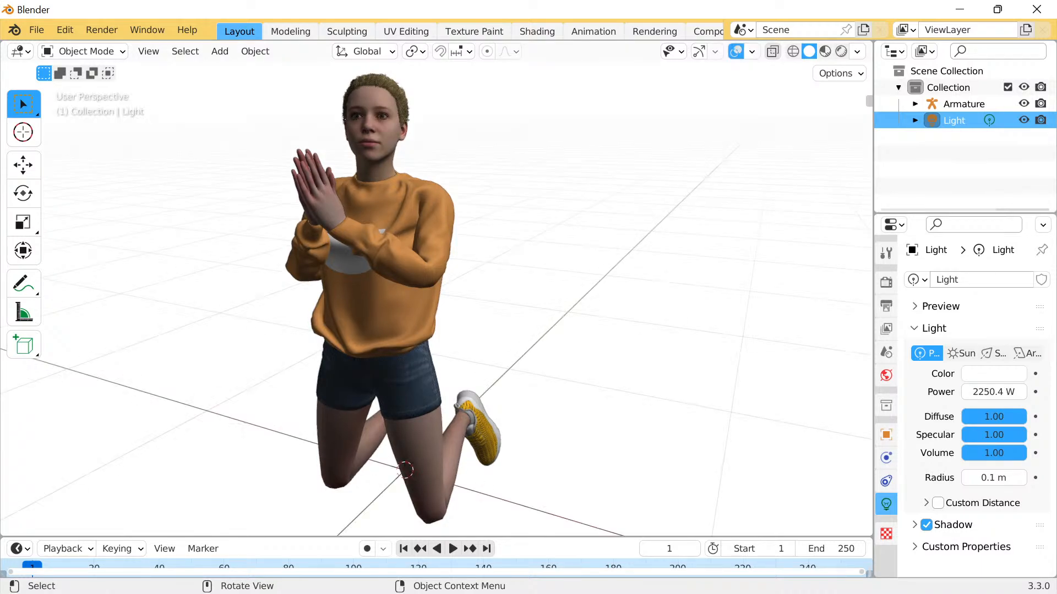
{"action": "left_click", "coordinate": [699, 51]}
{"action": "scroll", "coordinate": [435, 297], "scroll_direction": "down", "scroll_amount": 10}
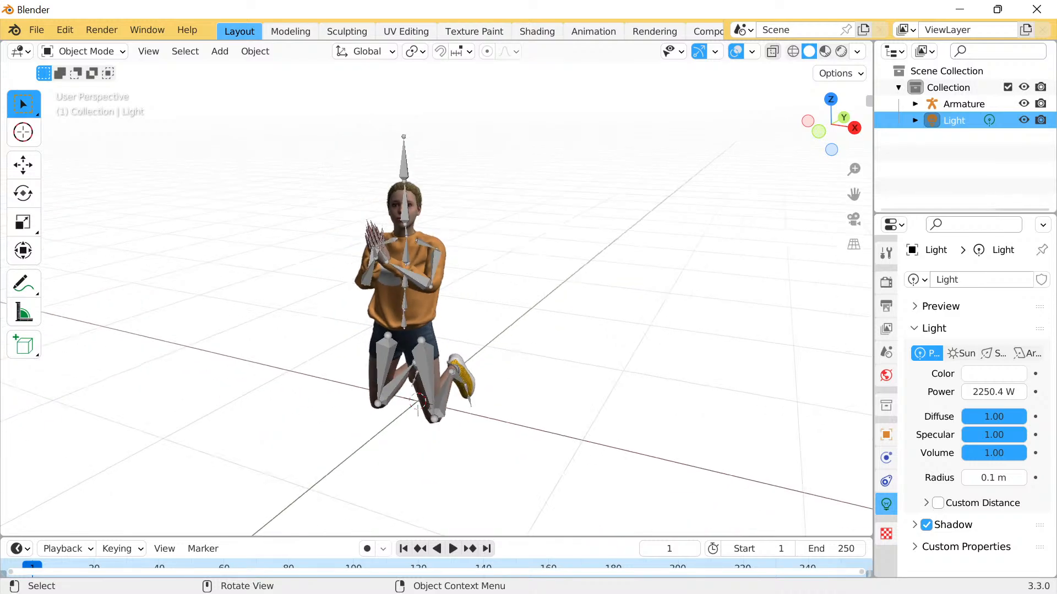
{"action": "scroll", "coordinate": [435, 298], "scroll_direction": "down", "scroll_amount": 3}
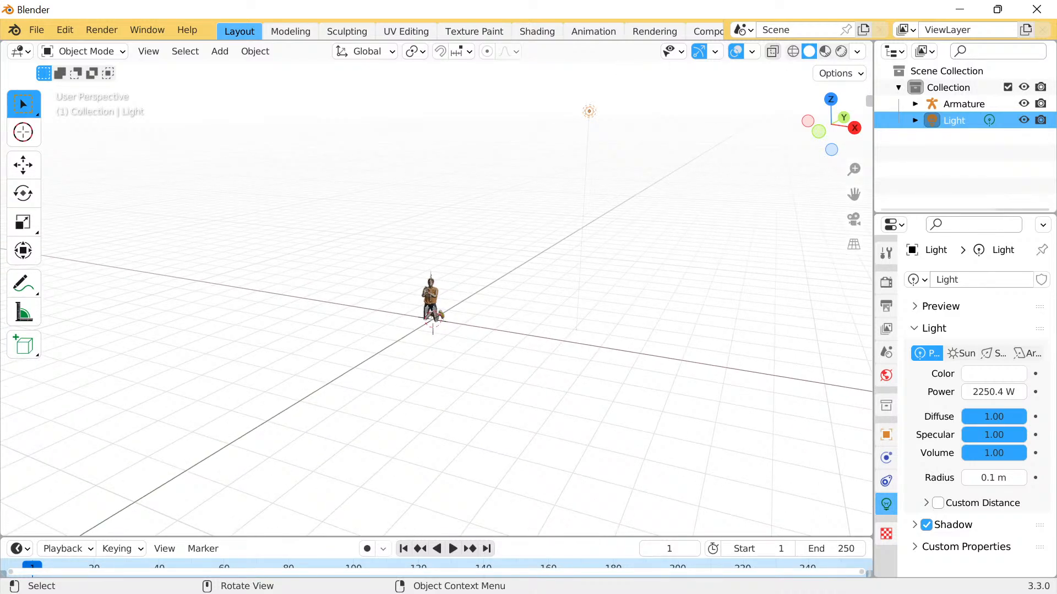
{"action": "left_click", "coordinate": [23, 165]}
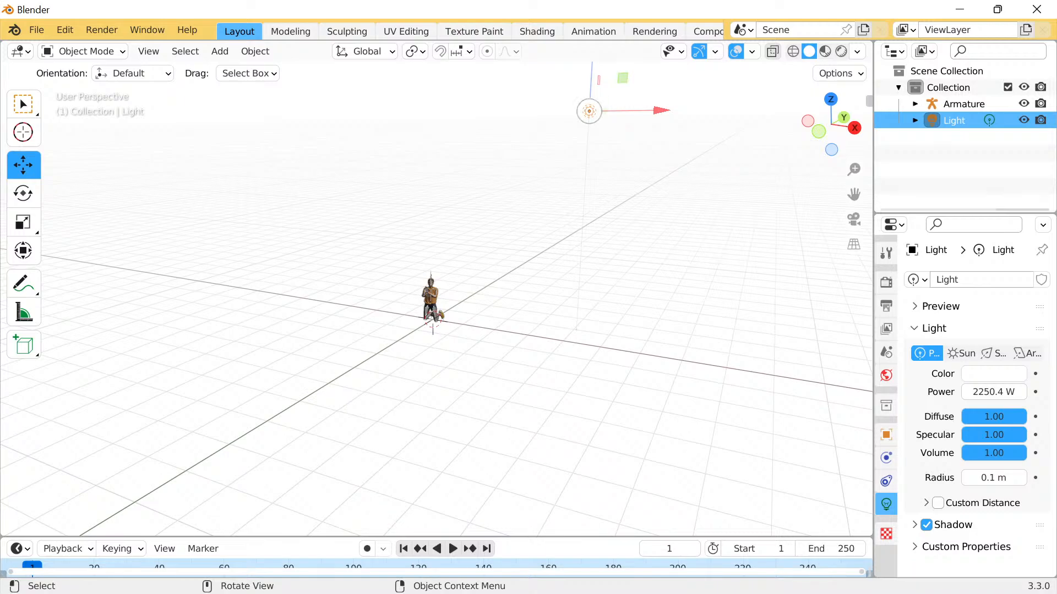
{"action": "left_click_drag", "start_coordinate": [589, 111], "coordinate": [456, 259]}
Move the light along the Y axis to the front of the kneeling character and deselect it.
{"action": "scroll", "coordinate": [456, 260], "scroll_direction": "up", "scroll_amount": 4}
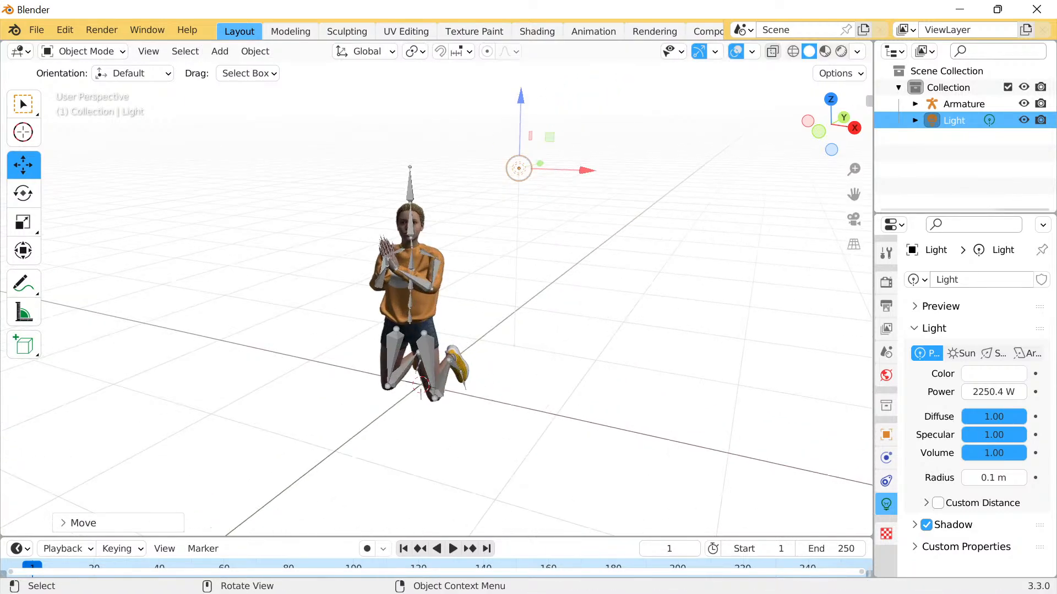
{"action": "scroll", "coordinate": [456, 259], "scroll_direction": "up", "scroll_amount": 1}
{"action": "middle_click_drag", "start_coordinate": [456, 259], "coordinate": [357, 274]}
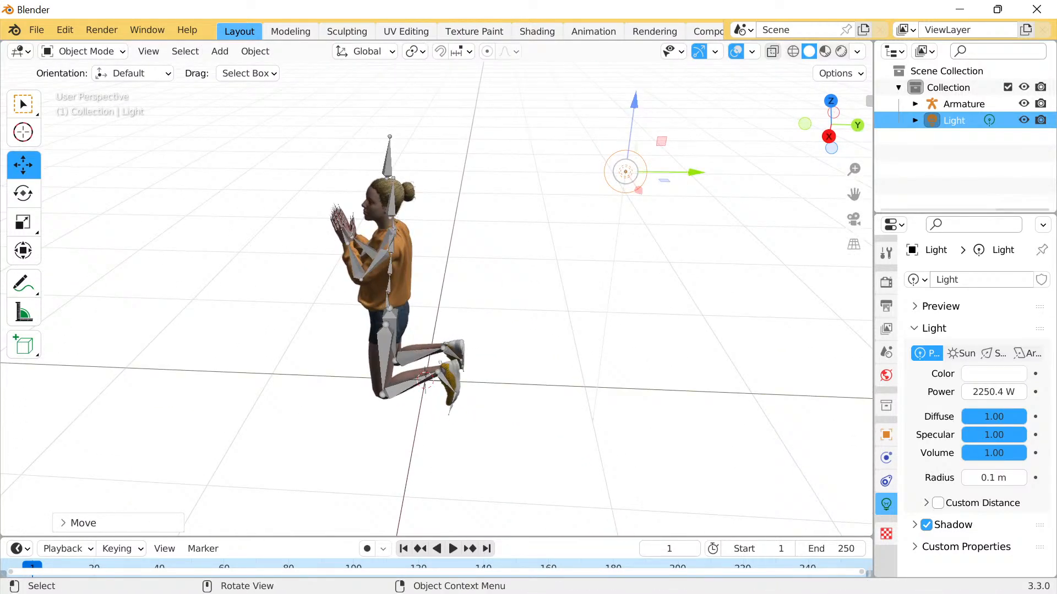
{"action": "left_click_drag", "start_coordinate": [695, 172], "coordinate": [230, 167]}
{"action": "middle_click_drag", "start_coordinate": [230, 166], "coordinate": [279, 160]}
{"action": "scroll", "coordinate": [356, 151], "scroll_direction": "up", "scroll_amount": 4}
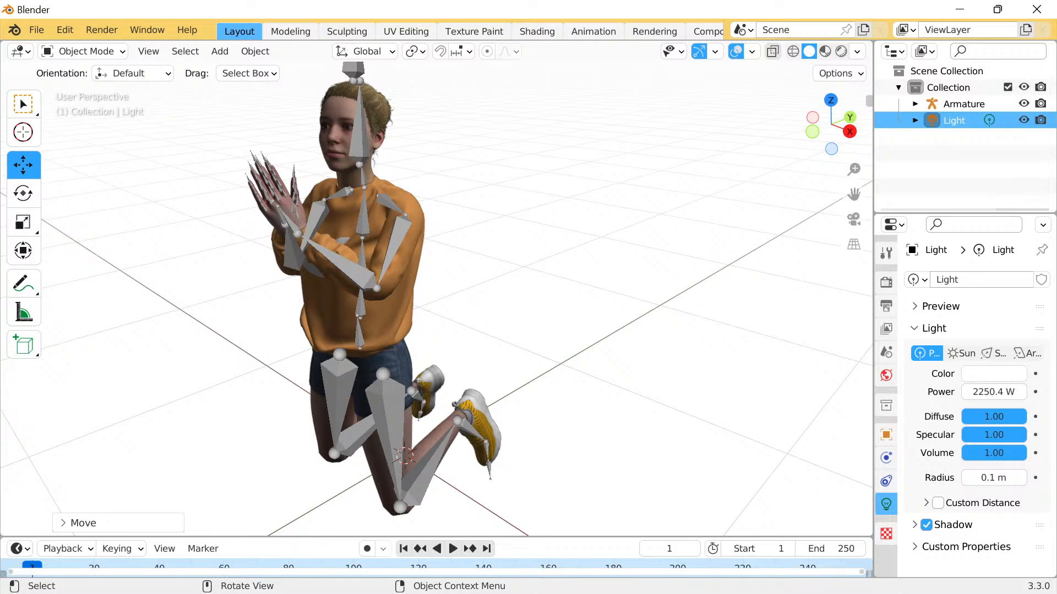
{"action": "middle_click_drag", "start_coordinate": [279, 160], "coordinate": [278, 159]}
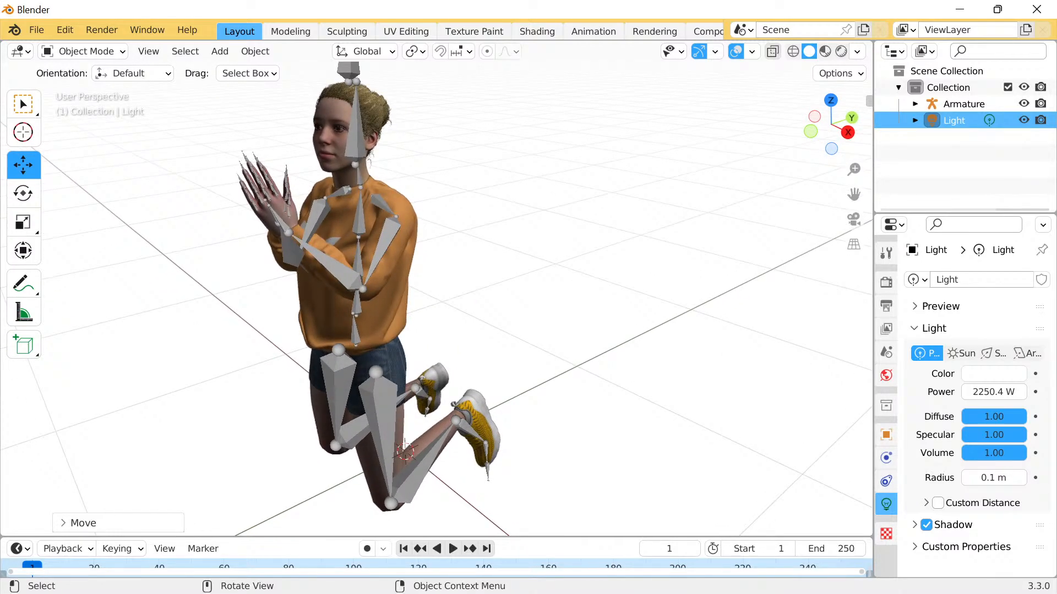
{"action": "left_click", "coordinate": [277, 160]}
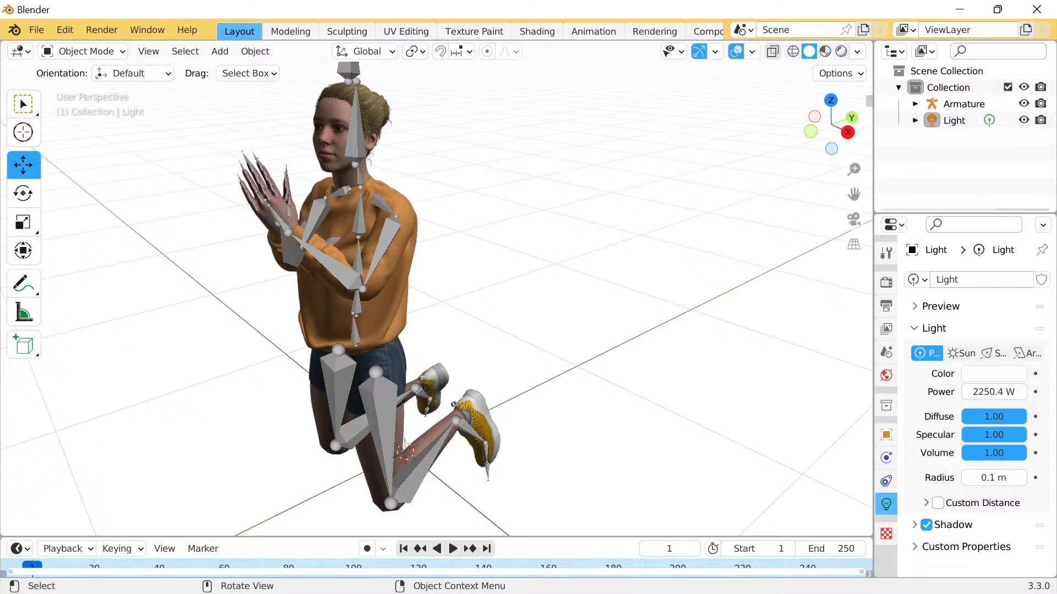
Hide the viewport overlays and gizmos and frame the whole kneeling character in a three-quarter view facing the hands.
{"action": "key", "text": "shift+alt+z"}
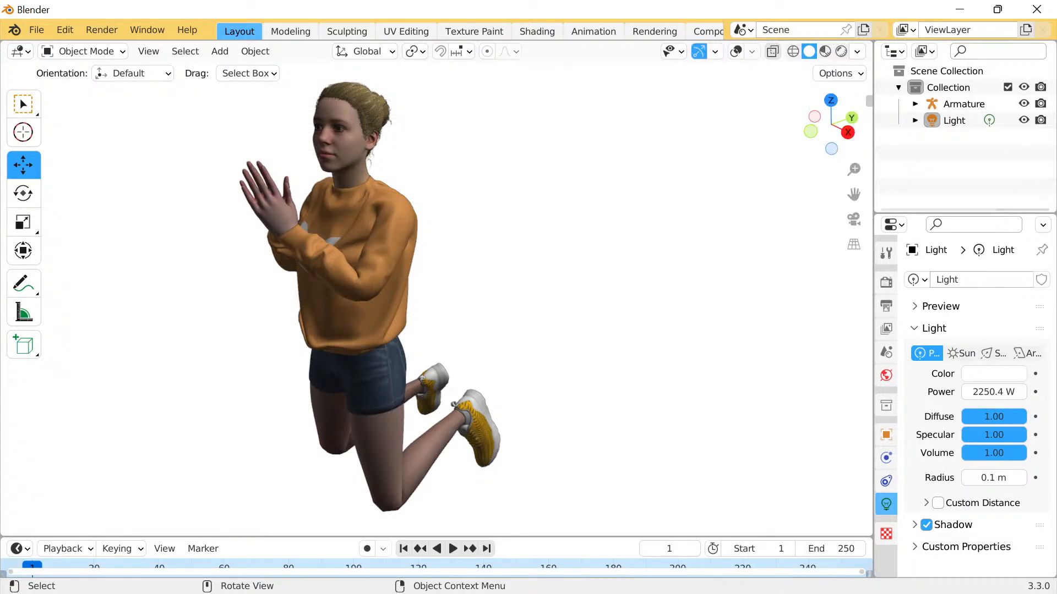
{"action": "key", "text": "ctrl+grave"}
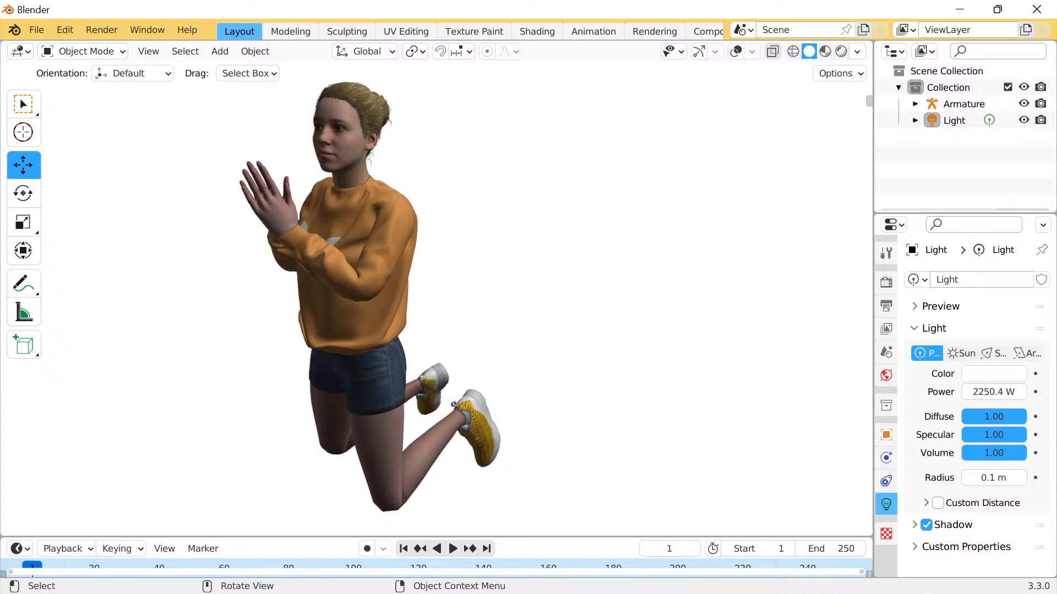
{"action": "mouse_move", "coordinate": [435, 287]}
{"action": "middle_mouse_down"}
{"action": "mouse_move", "coordinate": [470, 306]}
{"action": "mouse_move", "coordinate": [448, 295]}
{"action": "middle_mouse_up"}
{"action": "scroll", "coordinate": [436, 289], "scroll_direction": "up", "scroll_amount": 1}
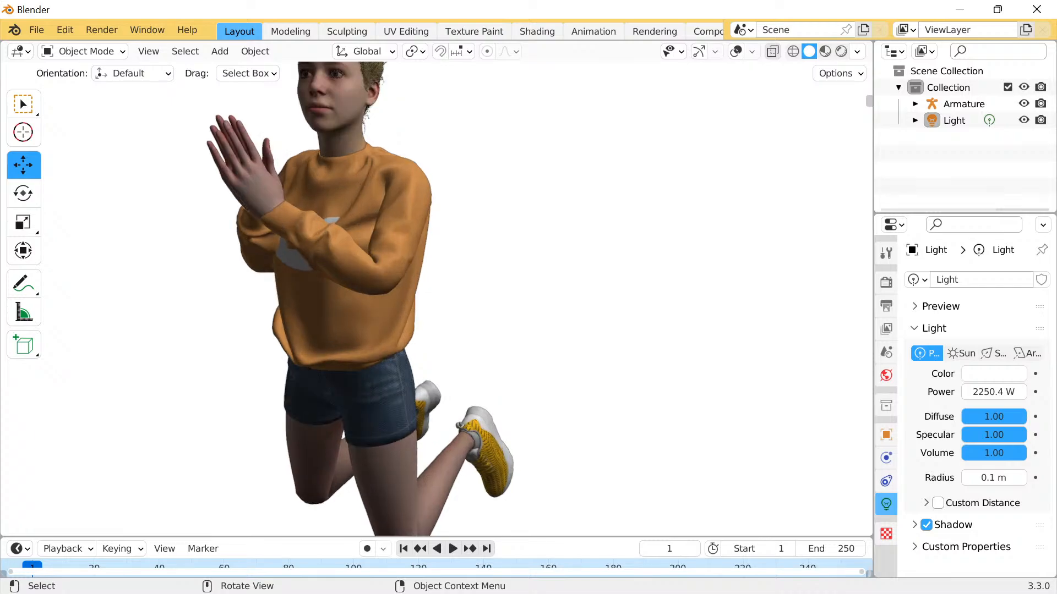
{"action": "scroll", "coordinate": [436, 289], "scroll_direction": "down", "scroll_amount": 1}
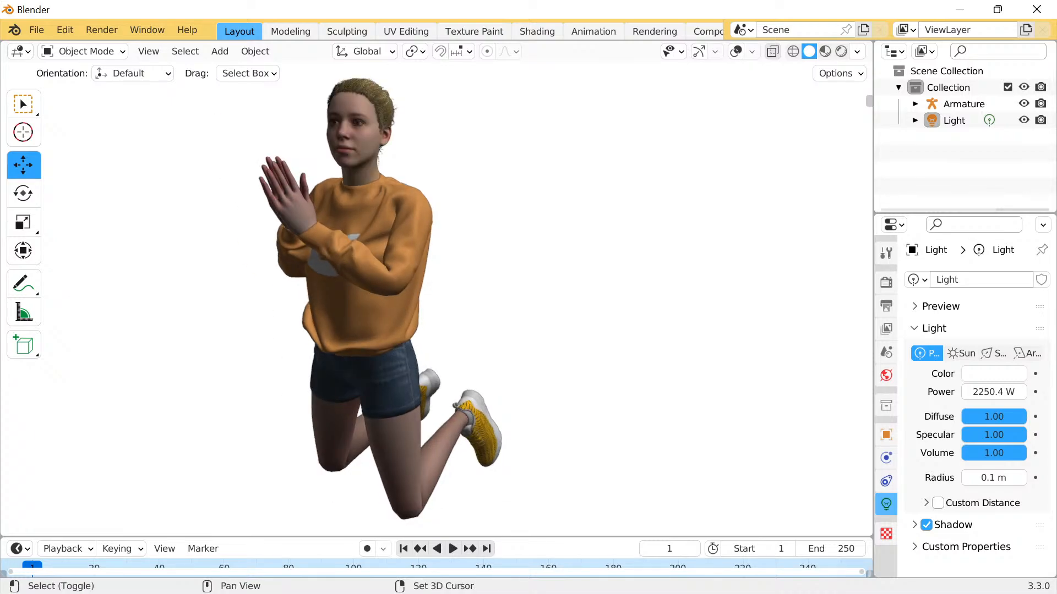
{"action": "middle_click_drag", "start_coordinate": [437, 289], "coordinate": [579, 292], "text": "shift"}
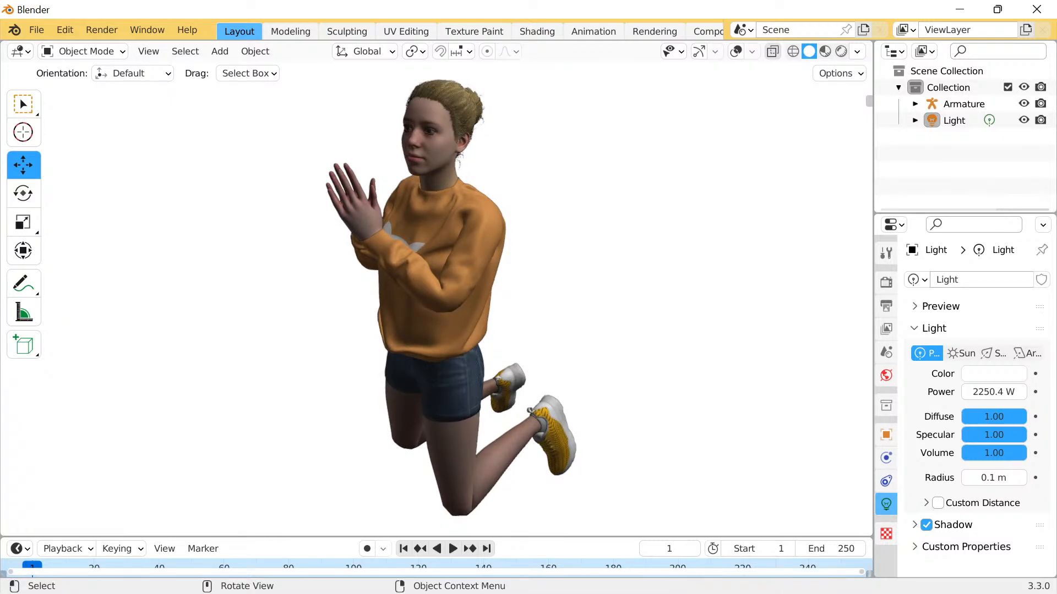
Switch to the pic4edit1 image in Paint, paste the captured viewport screenshot and shift it so the character sits near the canvas edge.
{"action": "mouse_move", "coordinate": [557, 589]}
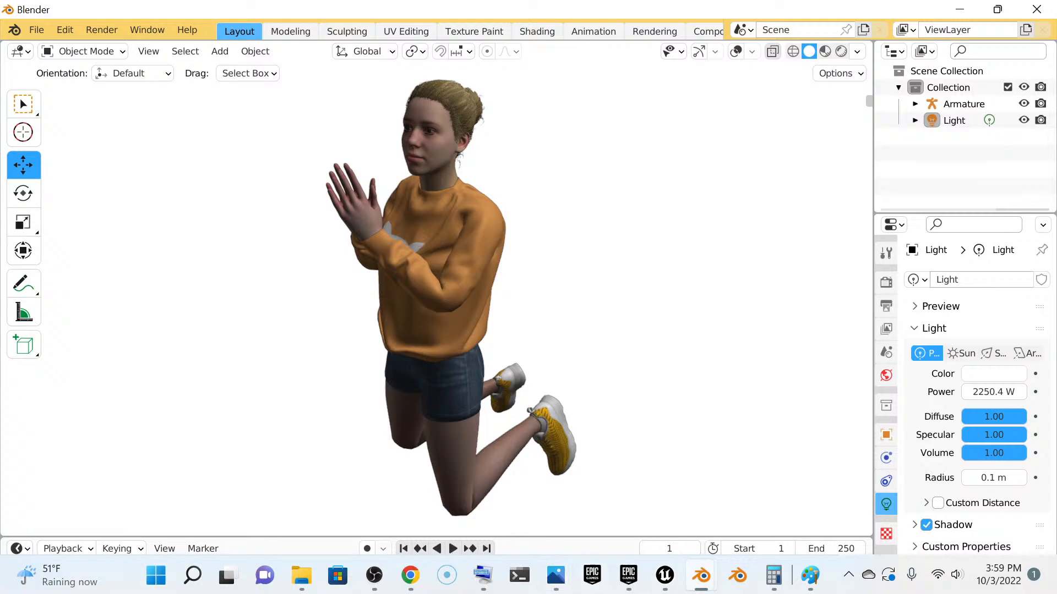
{"action": "left_click", "coordinate": [810, 575]}
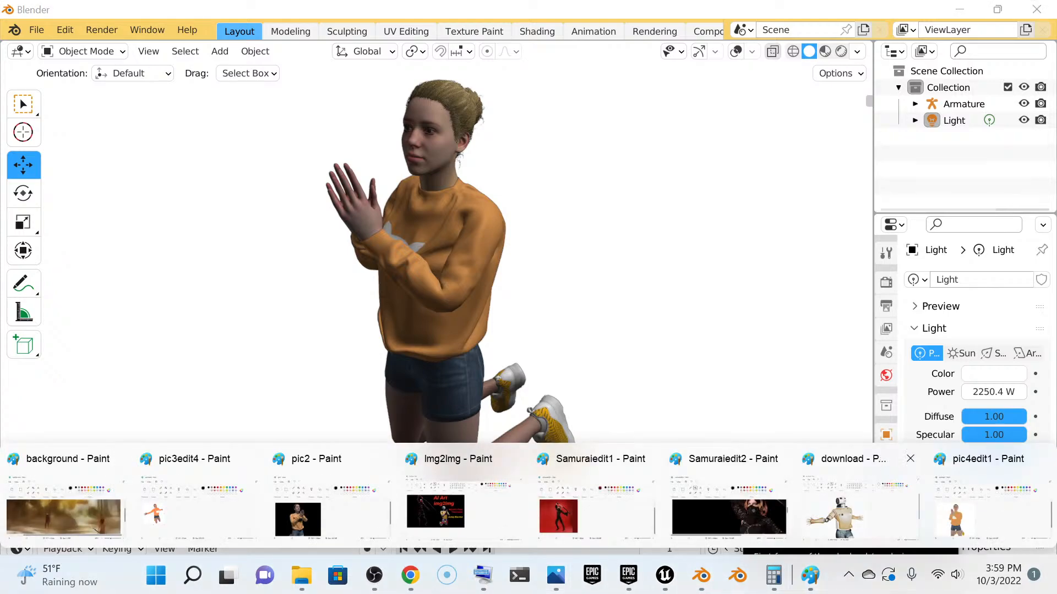
{"action": "left_click", "coordinate": [985, 503]}
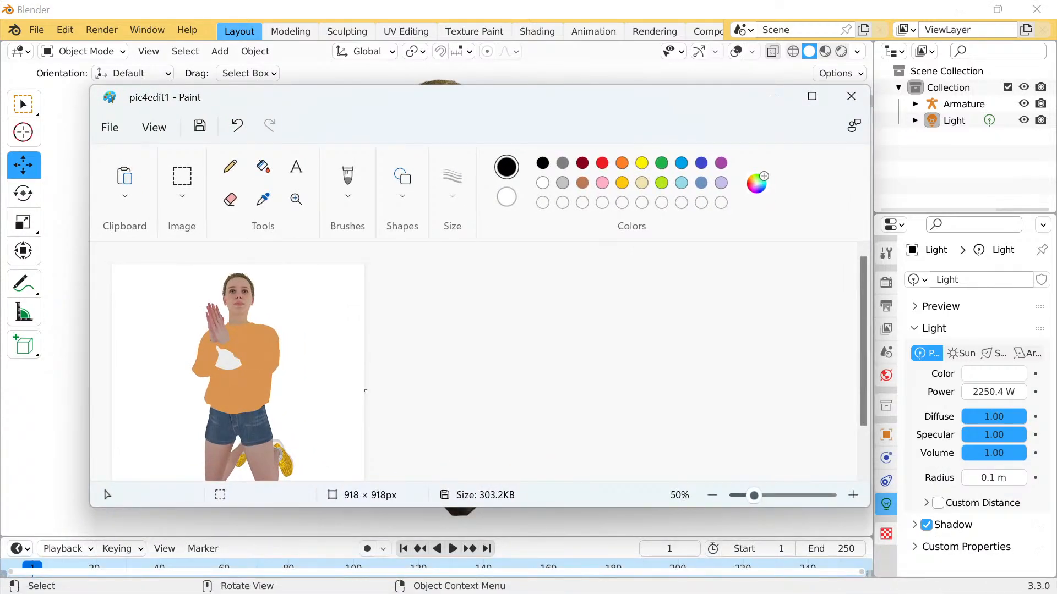
{"action": "left_click", "coordinate": [125, 182]}
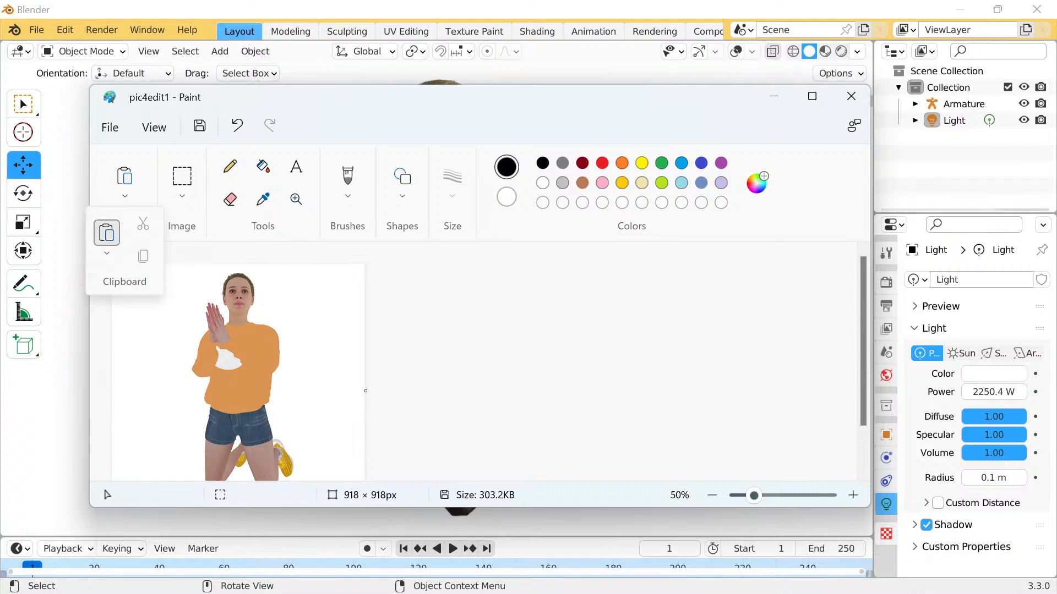
{"action": "left_click", "coordinate": [106, 232]}
{"action": "mouse_move", "coordinate": [412, 355]}
{"action": "left_mouse_down"}
{"action": "mouse_move", "coordinate": [329, 336]}
{"action": "mouse_move", "coordinate": [310, 319]}
{"action": "mouse_move", "coordinate": [269, 322]}
{"action": "left_mouse_up"}
{"action": "left_click", "coordinate": [583, 327]}
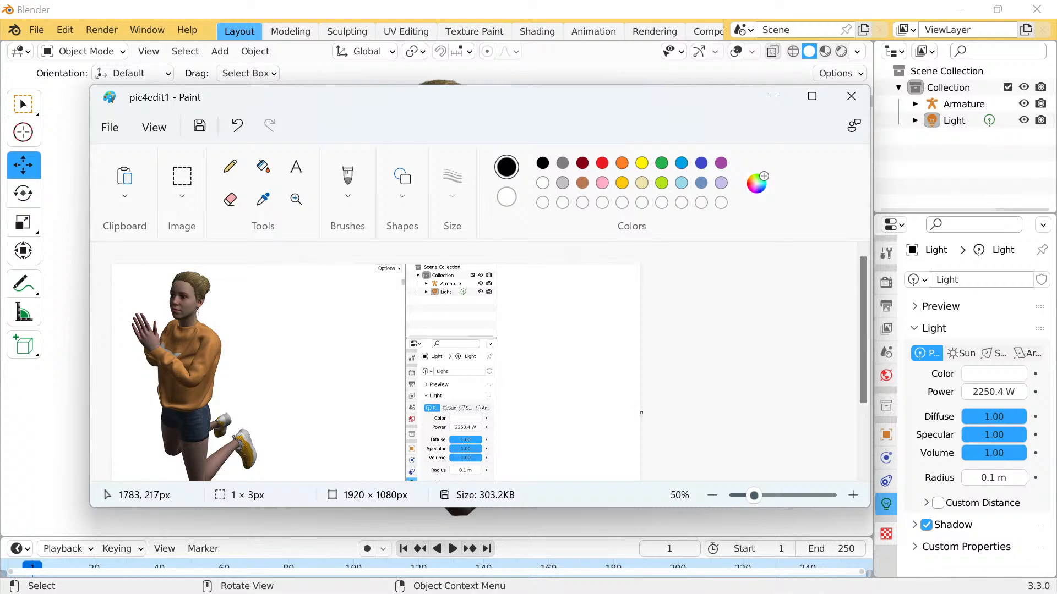
{"action": "scroll", "coordinate": [550, 347], "scroll_direction": "down", "scroll_amount": 3}
{"action": "left_click_drag", "start_coordinate": [376, 460], "coordinate": [376, 397]}
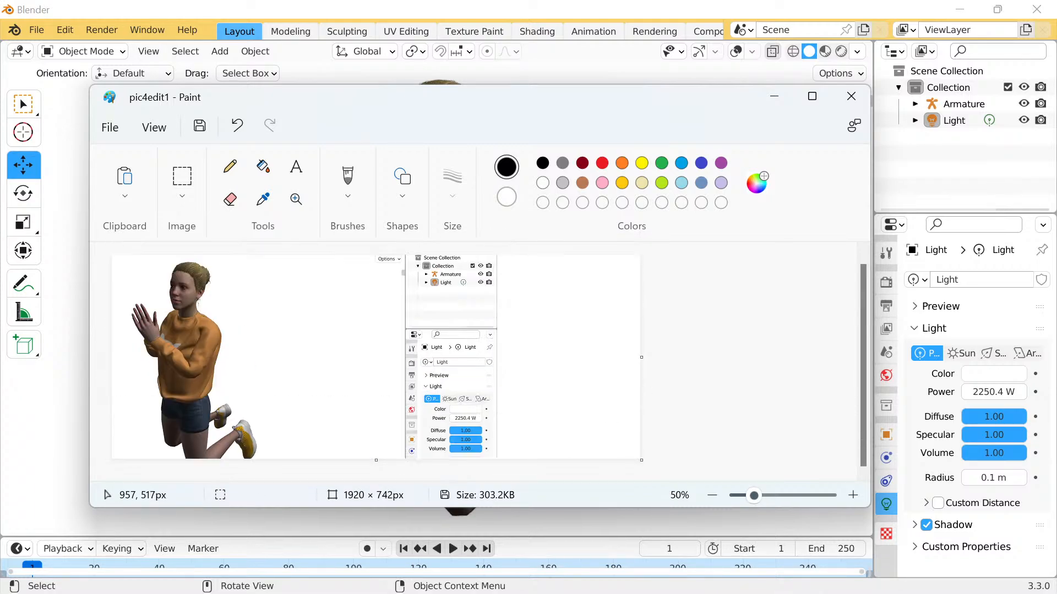
{"action": "left_click", "coordinate": [237, 125]}
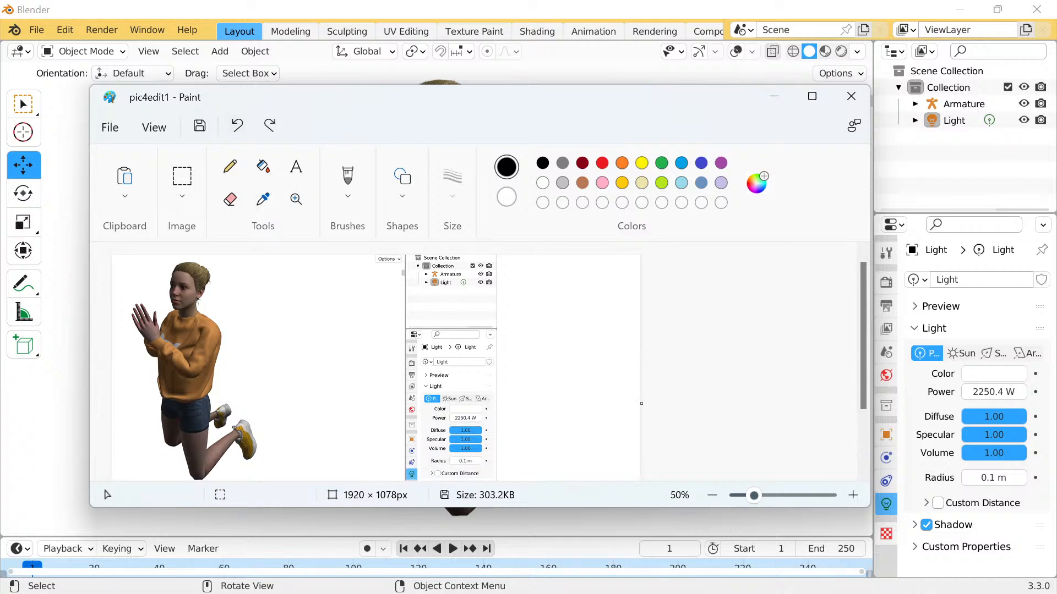
Crop the canvas height to 880 px, cutting off the timeline below the character.
{"action": "scroll", "coordinate": [341, 343], "scroll_direction": "down", "scroll_amount": 2}
{"action": "left_click_drag", "start_coordinate": [376, 460], "coordinate": [376, 412]}
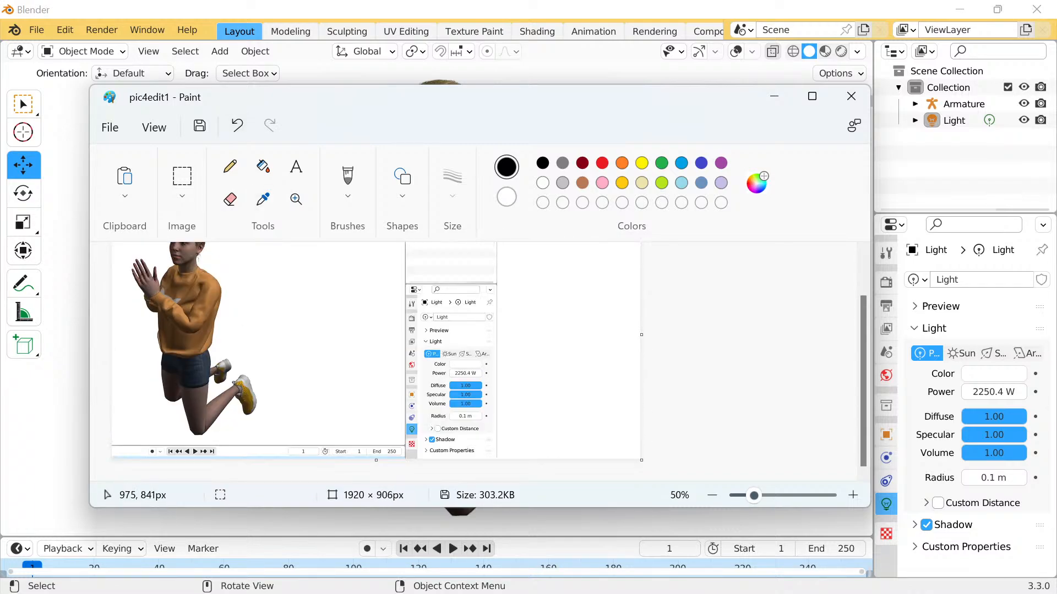
{"action": "mouse_move", "coordinate": [376, 460]}
{"action": "left_mouse_down"}
{"action": "mouse_move", "coordinate": [376, 440]}
{"action": "mouse_move", "coordinate": [376, 467]}
{"action": "left_mouse_up"}
{"action": "scroll", "coordinate": [301, 336], "scroll_direction": "up", "scroll_amount": 2}
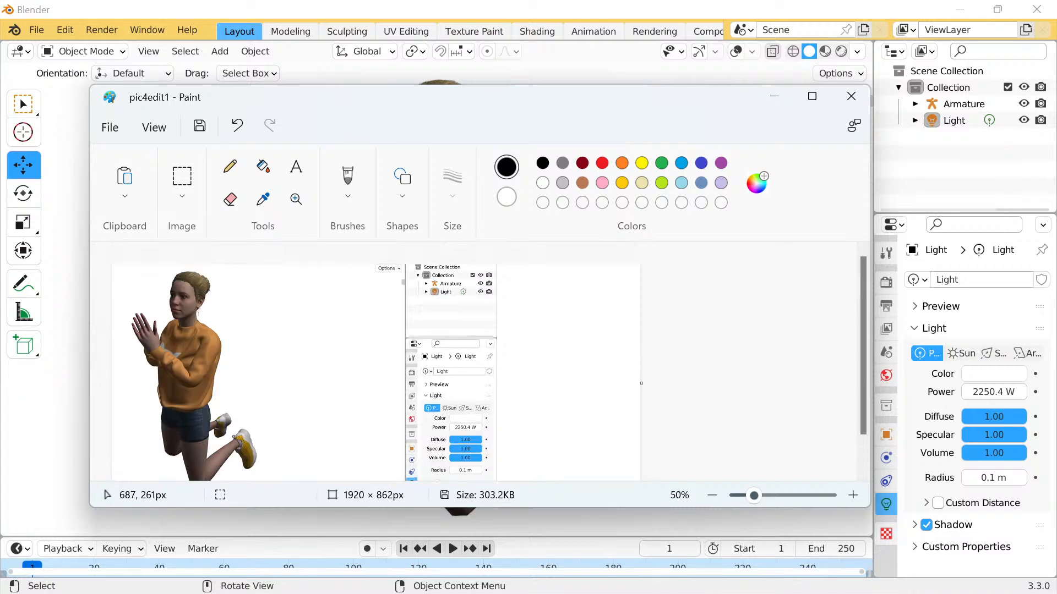
{"action": "scroll", "coordinate": [407, 386], "scroll_direction": "down", "scroll_amount": 2}
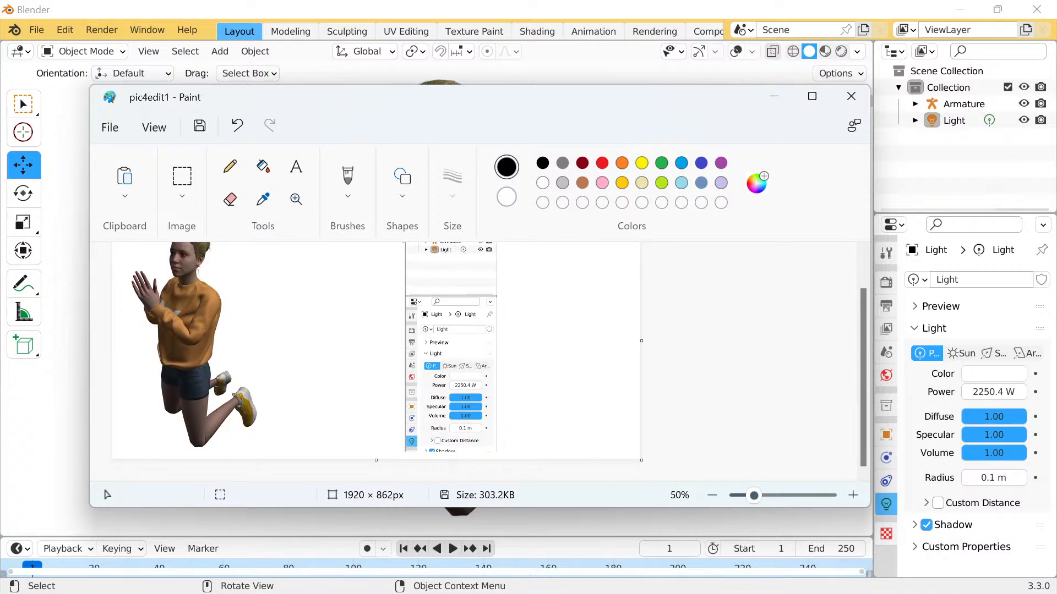
{"action": "left_click_drag", "start_coordinate": [376, 460], "coordinate": [376, 465]}
Select the 660 × 850 px area around the character and move it toward the middle of the white viewport area.
{"action": "mouse_move", "coordinate": [112, 238]}
{"action": "left_mouse_down"}
{"action": "mouse_move", "coordinate": [268, 447]}
{"action": "mouse_move", "coordinate": [108, 215]}
{"action": "left_mouse_up"}
{"action": "left_click", "coordinate": [345, 306]}
{"action": "scroll", "coordinate": [345, 309], "scroll_direction": "down", "scroll_amount": 1}
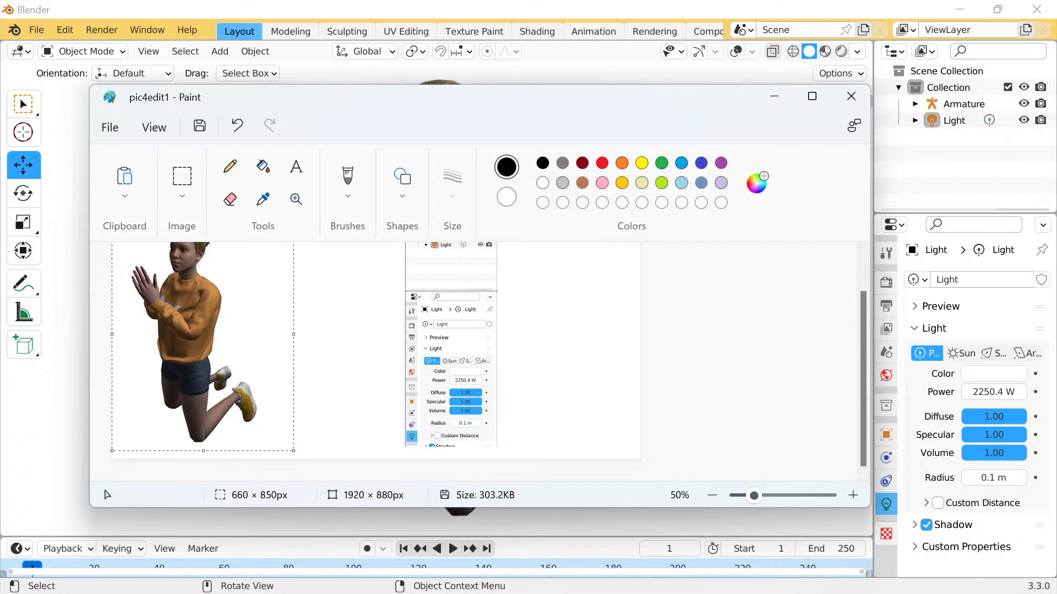
{"action": "left_click_drag", "start_coordinate": [245, 296], "coordinate": [305, 305]}
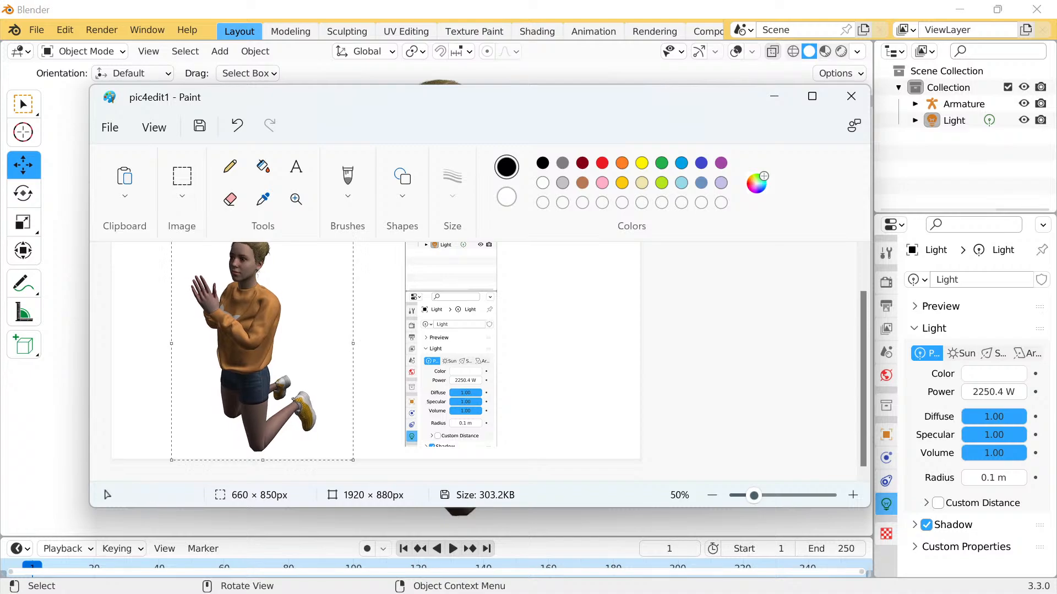
{"action": "scroll", "coordinate": [394, 317], "scroll_direction": "up", "scroll_amount": 2}
{"action": "mouse_move", "coordinate": [327, 341]}
{"action": "left_mouse_down"}
{"action": "mouse_move", "coordinate": [336, 332]}
{"action": "mouse_move", "coordinate": [331, 339]}
{"action": "left_mouse_up"}
{"action": "scroll", "coordinate": [441, 357], "scroll_direction": "down", "scroll_amount": 2}
{"action": "left_click", "coordinate": [513, 331]}
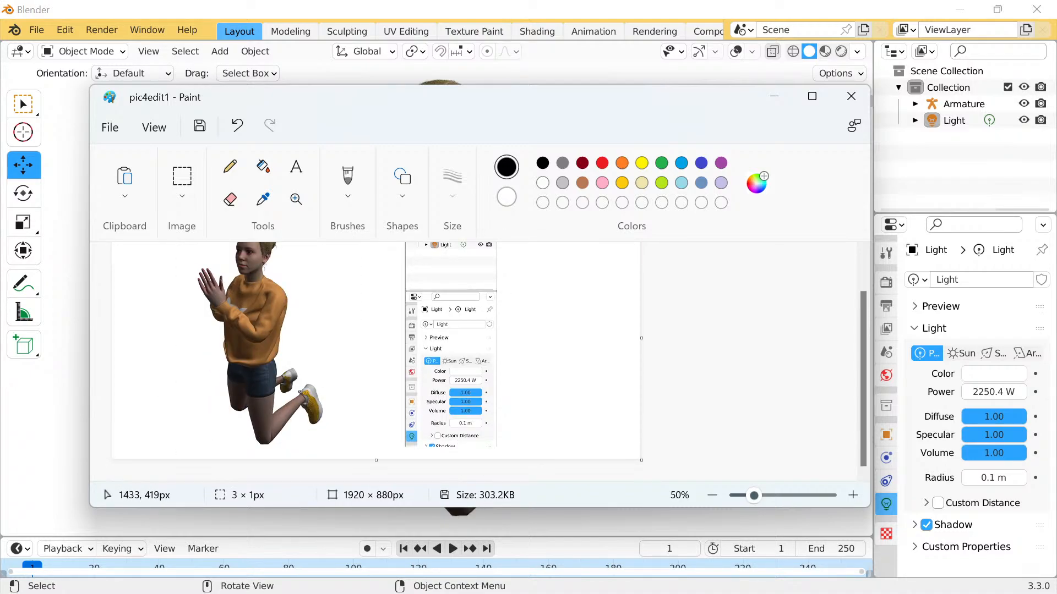
Erase a 929 × 244 px area beside the character's head, including the captured outliner.
{"action": "scroll", "coordinate": [162, 325], "scroll_direction": "up", "scroll_amount": 2}
{"action": "mouse_move", "coordinate": [321, 265]}
{"action": "left_mouse_down"}
{"action": "mouse_move", "coordinate": [468, 316]}
{"action": "mouse_move", "coordinate": [576, 331]}
{"action": "left_mouse_up"}
{"action": "key", "text": "Delete"}
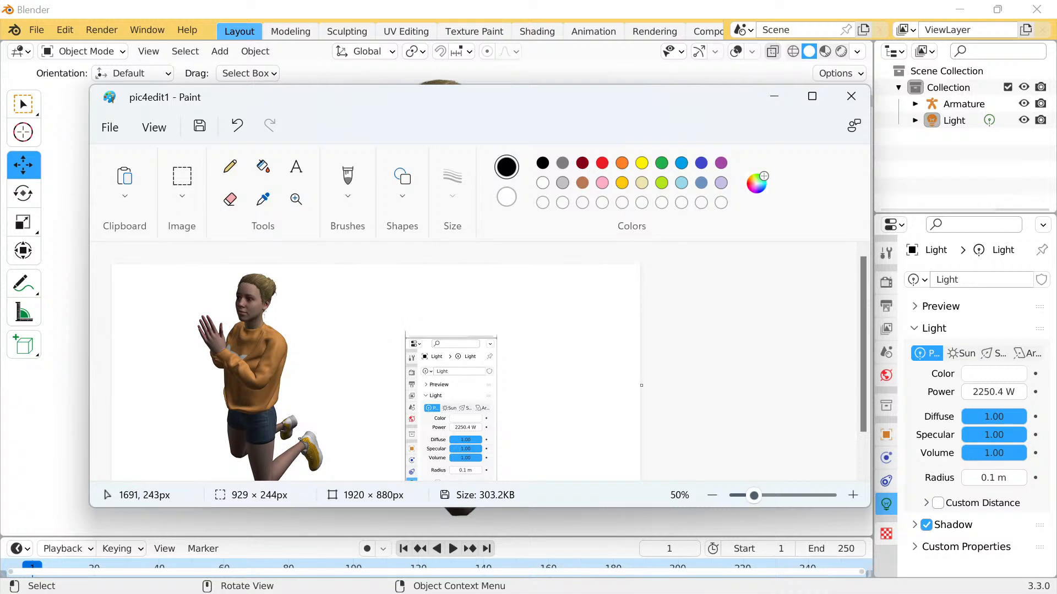
Crop the canvas width to 1054 px, cutting off the captured properties area beside the character.
{"action": "left_click_drag", "start_coordinate": [641, 385], "coordinate": [402, 385]}
{"action": "scroll", "coordinate": [407, 378], "scroll_direction": "down", "scroll_amount": 2}
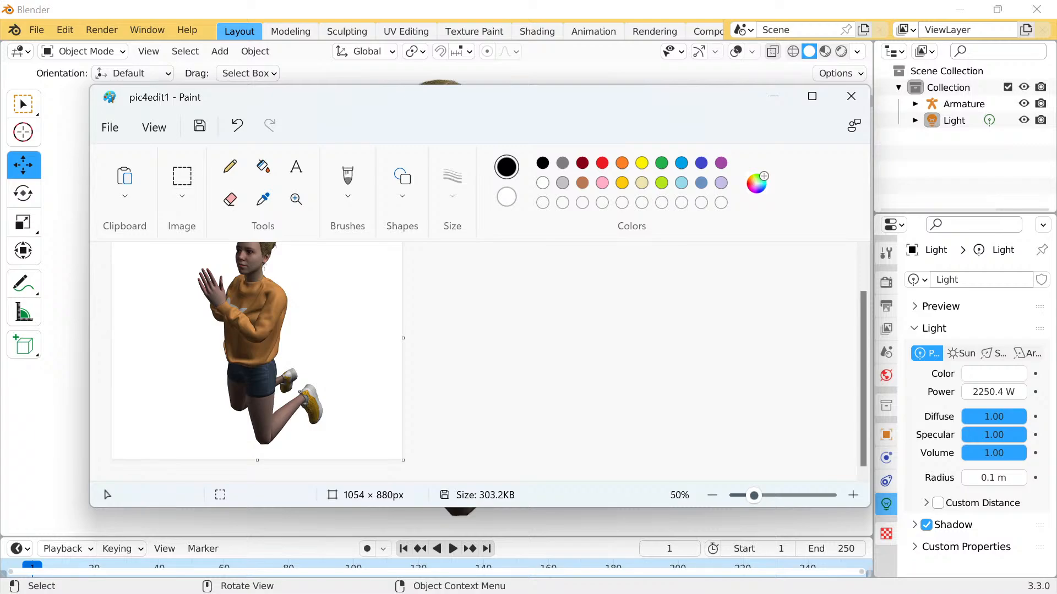
Try to trim the canvas height below the character's knees to 790, 834 and 794 px, undoing each crop.
{"action": "mouse_move", "coordinate": [403, 338]}
{"action": "left_mouse_down"}
{"action": "mouse_move", "coordinate": [391, 338]}
{"action": "mouse_move", "coordinate": [402, 338]}
{"action": "left_mouse_up"}
{"action": "left_click_drag", "start_coordinate": [403, 436], "coordinate": [403, 435]}
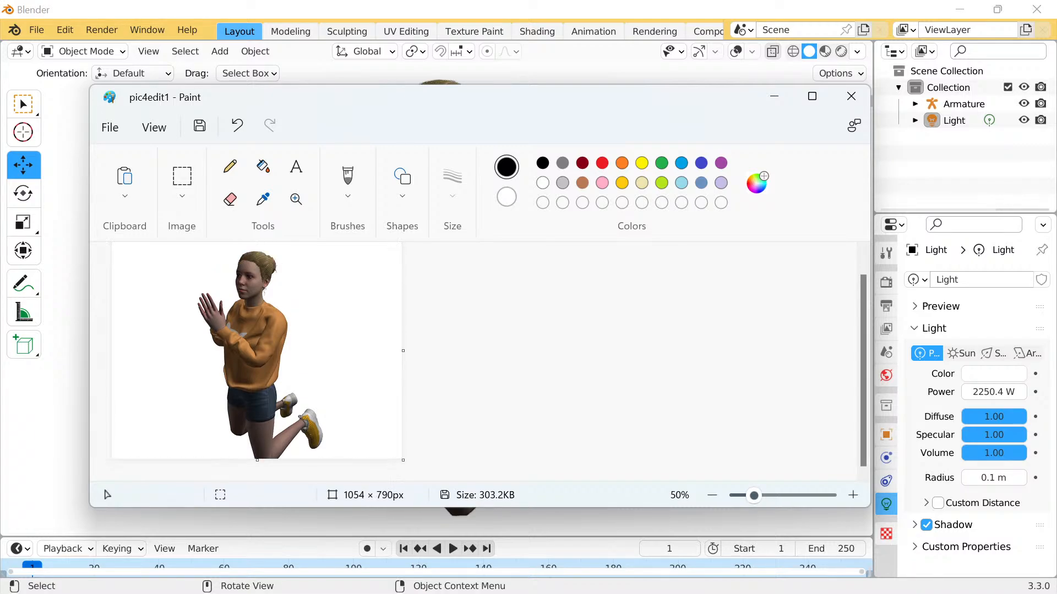
{"action": "left_click", "coordinate": [236, 125]}
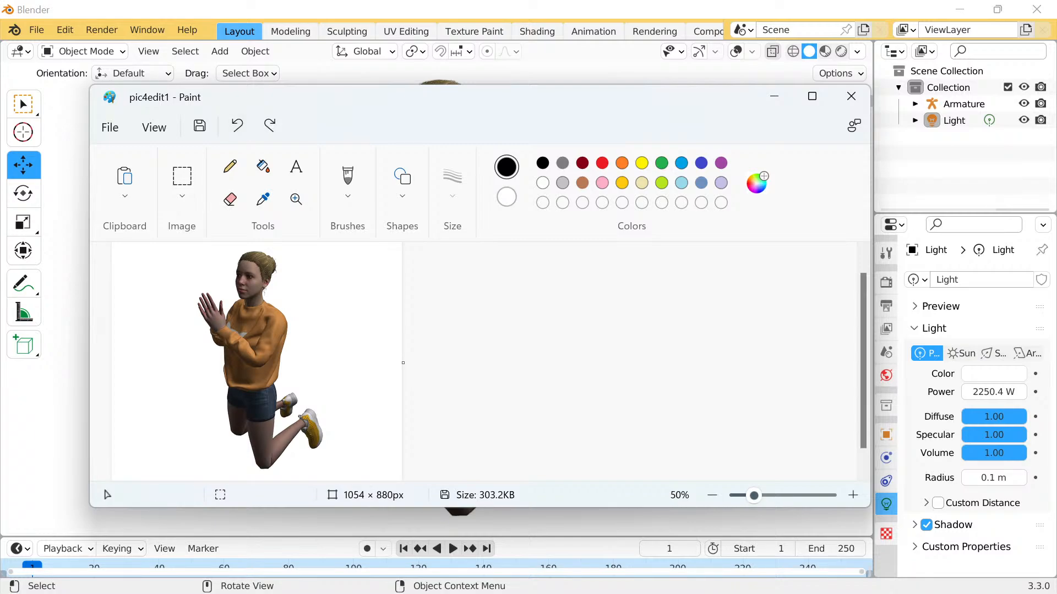
{"action": "mouse_move", "coordinate": [403, 481]}
{"action": "left_mouse_down"}
{"action": "mouse_move", "coordinate": [394, 480]}
{"action": "mouse_move", "coordinate": [402, 481]}
{"action": "mouse_move", "coordinate": [401, 452]}
{"action": "left_mouse_up"}
{"action": "scroll", "coordinate": [400, 435], "scroll_direction": "down", "scroll_amount": 1}
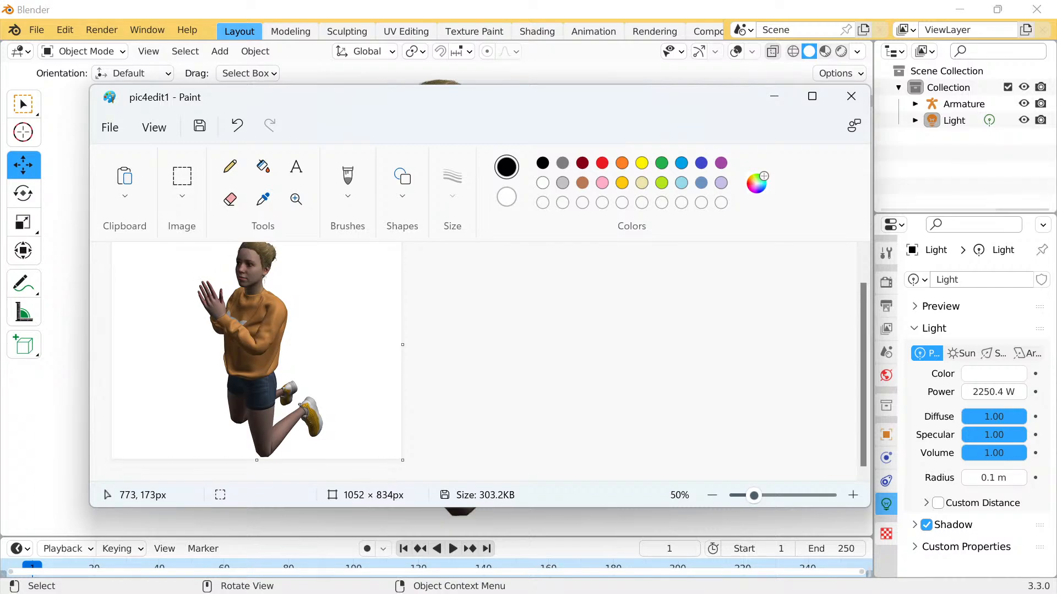
{"action": "left_click", "coordinate": [237, 126]}
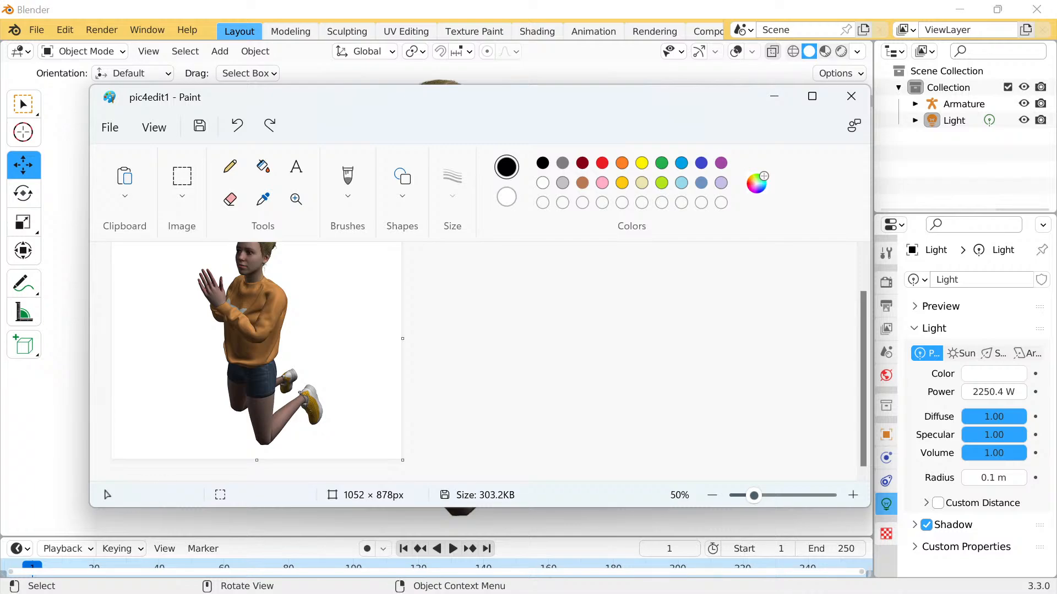
{"action": "mouse_move", "coordinate": [402, 460]}
{"action": "left_mouse_down"}
{"action": "mouse_move", "coordinate": [394, 452]}
{"action": "mouse_move", "coordinate": [403, 438]}
{"action": "mouse_move", "coordinate": [403, 460]}
{"action": "left_mouse_up"}
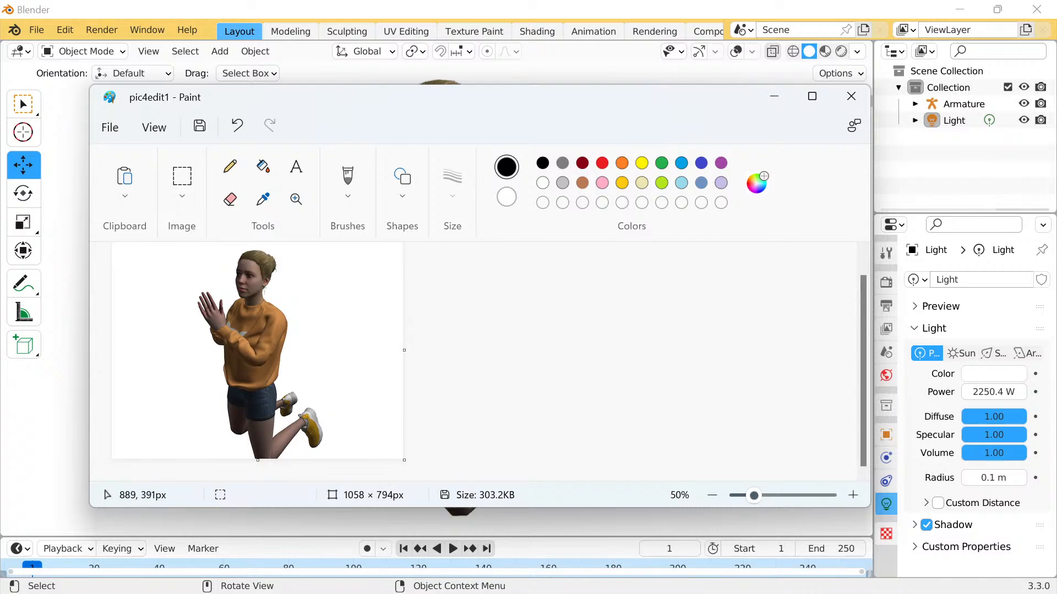
{"action": "left_click", "coordinate": [236, 126]}
{"action": "left_click_drag", "start_coordinate": [376, 308], "coordinate": [377, 309]}
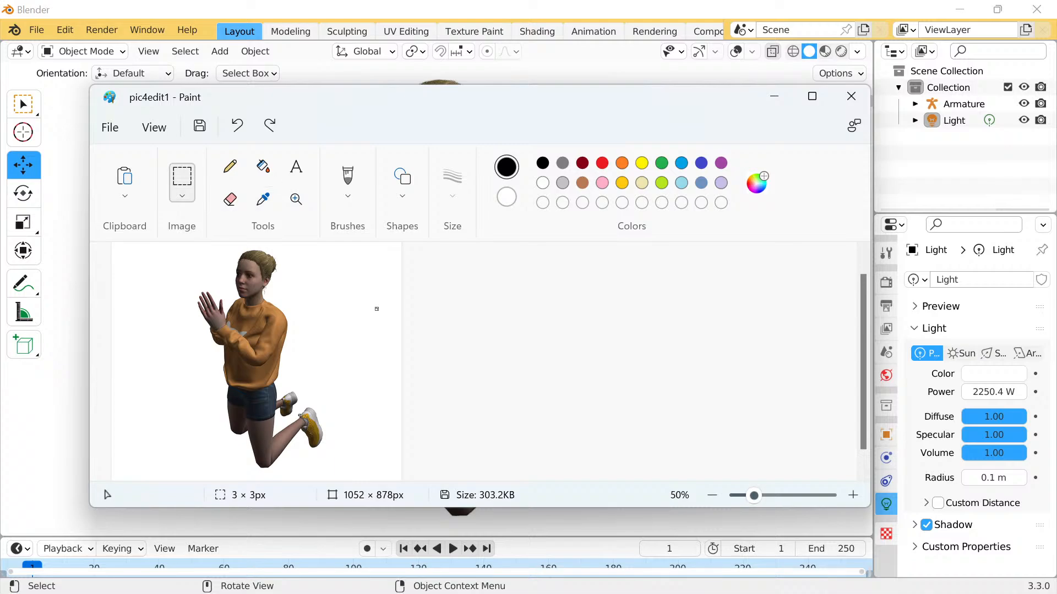
{"action": "scroll", "coordinate": [399, 313], "scroll_direction": "down", "scroll_amount": 1}
{"action": "left_click", "coordinate": [385, 332]}
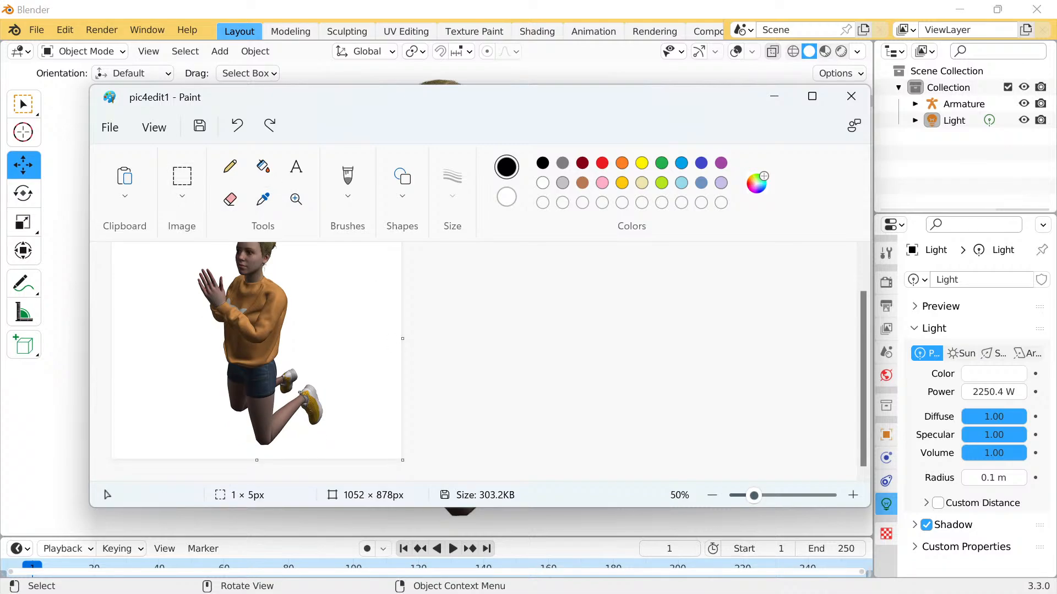
Adjust the canvas size to 1070 × 872 px, trying a height of 830 px and undoing that crop.
{"action": "left_click_drag", "start_coordinate": [403, 460], "coordinate": [402, 461]}
{"action": "left_click_drag", "start_coordinate": [372, 428], "coordinate": [372, 421]}
{"action": "left_click", "coordinate": [392, 380]}
{"action": "mouse_move", "coordinate": [402, 338]}
{"action": "left_mouse_down"}
{"action": "mouse_move", "coordinate": [402, 325]}
{"action": "mouse_move", "coordinate": [406, 337]}
{"action": "left_mouse_up"}
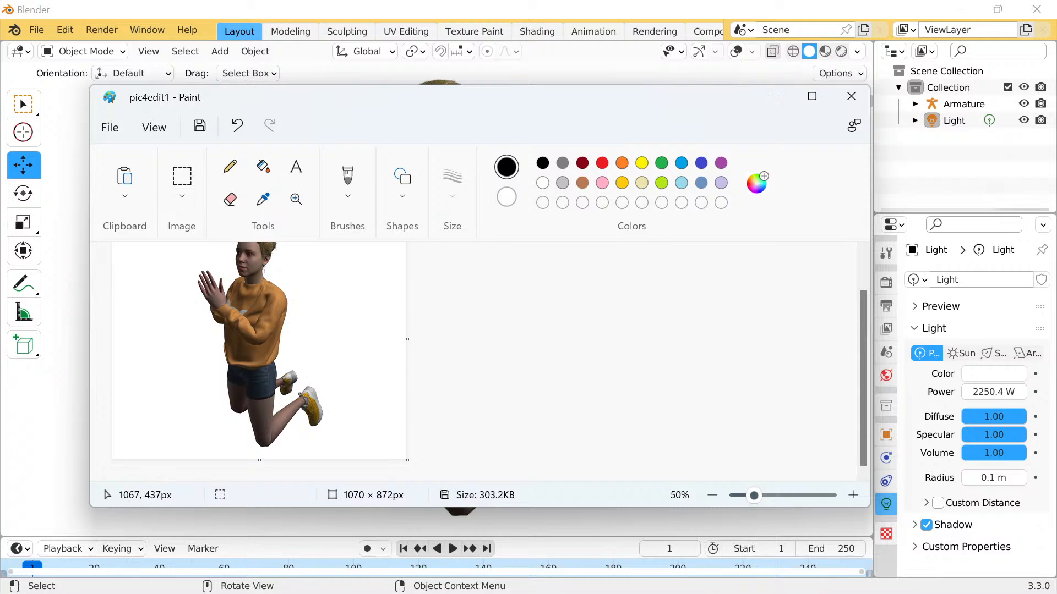
{"action": "left_click_drag", "start_coordinate": [407, 460], "coordinate": [407, 449]}
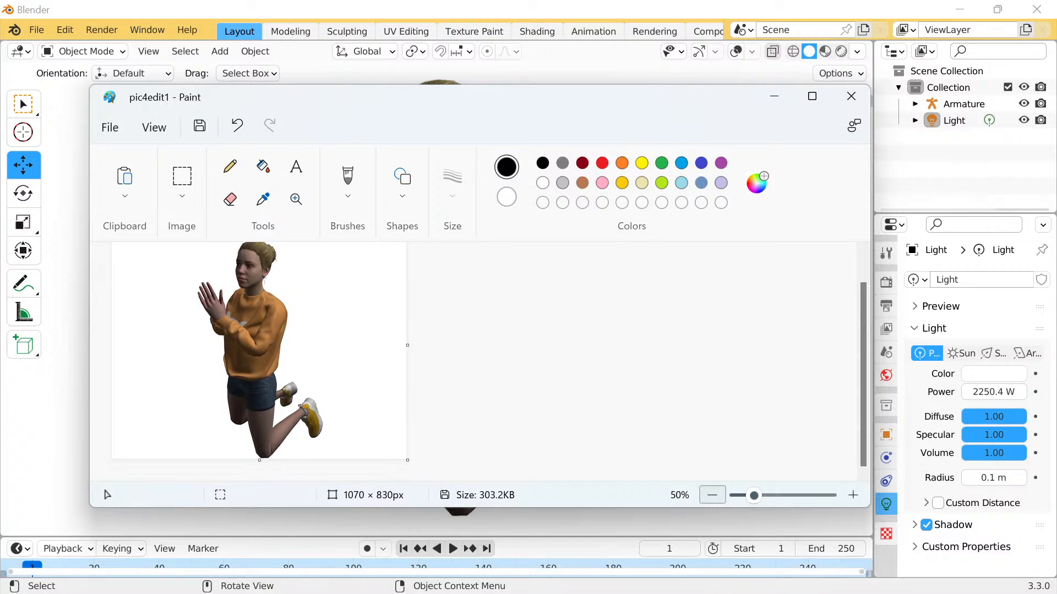
{"action": "key", "text": "ctrl+z"}
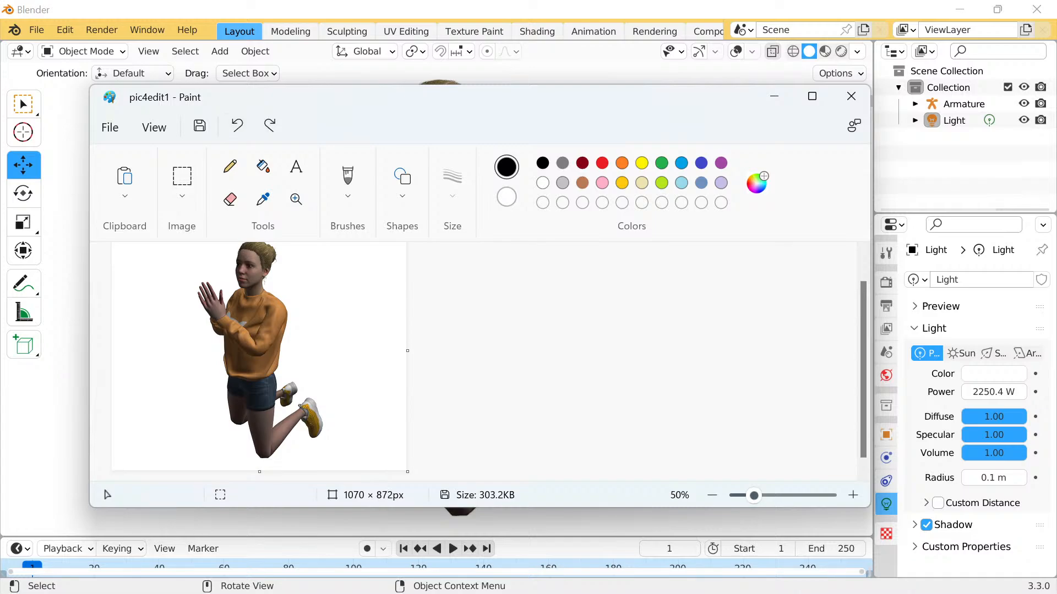
Crop the canvas width to 872 px to make the image square.
{"action": "left_click", "coordinate": [852, 494]}
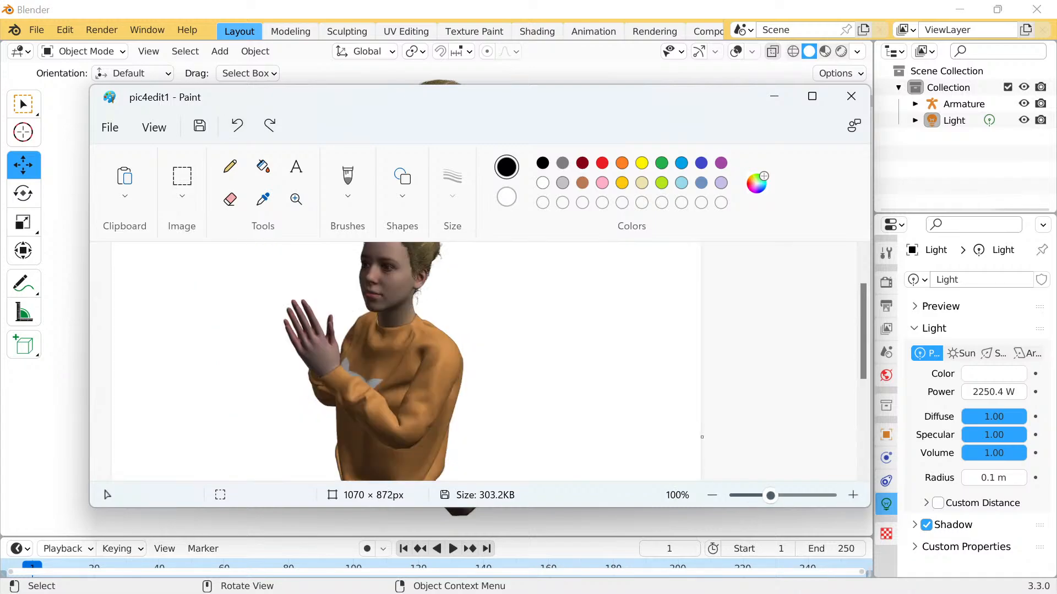
{"action": "scroll", "coordinate": [618, 371], "scroll_direction": "down", "scroll_amount": 3}
{"action": "scroll", "coordinate": [715, 318], "scroll_direction": "up", "scroll_amount": 1}
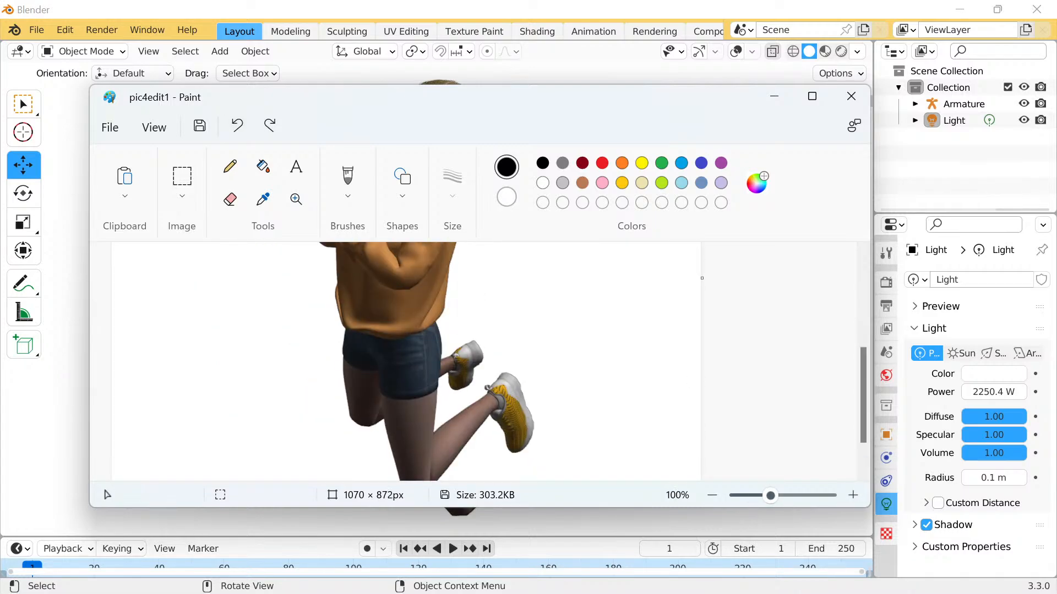
{"action": "mouse_move", "coordinate": [702, 278]}
{"action": "left_mouse_down"}
{"action": "mouse_move", "coordinate": [715, 278]}
{"action": "mouse_move", "coordinate": [591, 277]}
{"action": "left_mouse_up"}
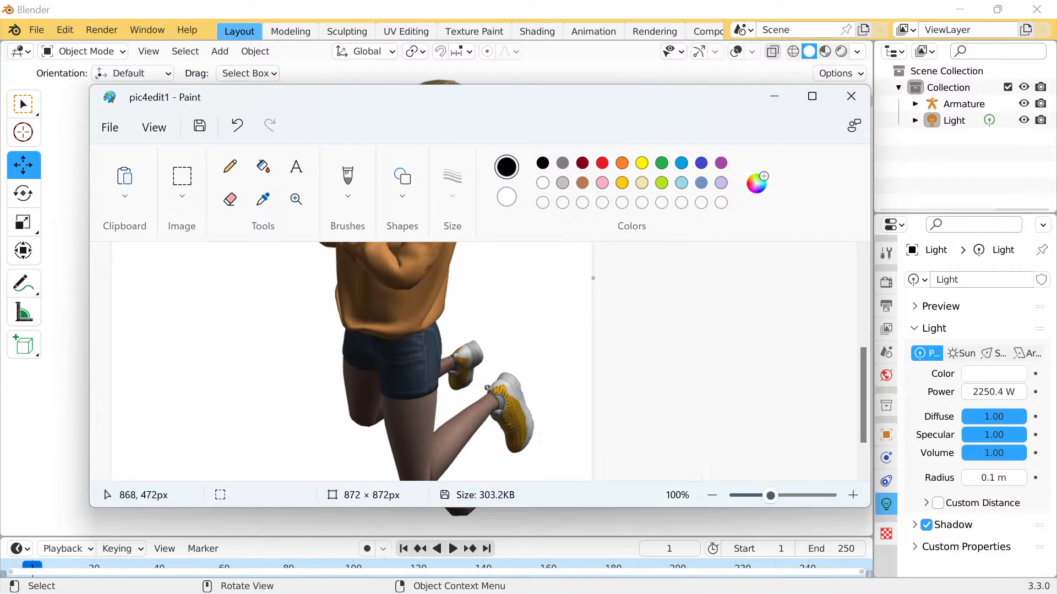
{"action": "scroll", "coordinate": [352, 413], "scroll_direction": "up", "scroll_amount": 5}
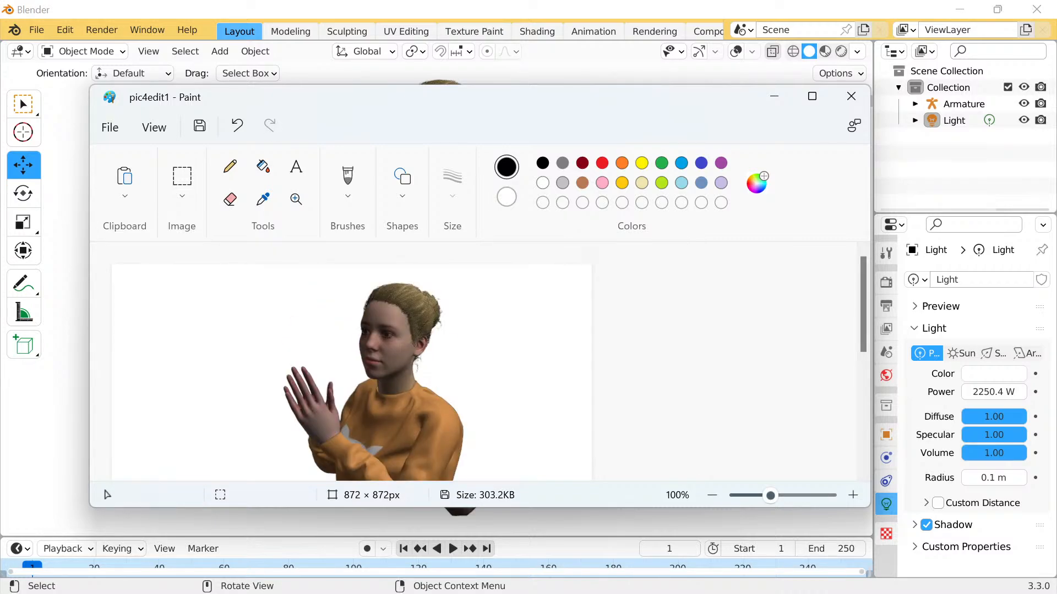
{"action": "scroll", "coordinate": [333, 291], "scroll_direction": "down", "scroll_amount": 5}
{"action": "scroll", "coordinate": [446, 339], "scroll_direction": "down", "scroll_amount": 1}
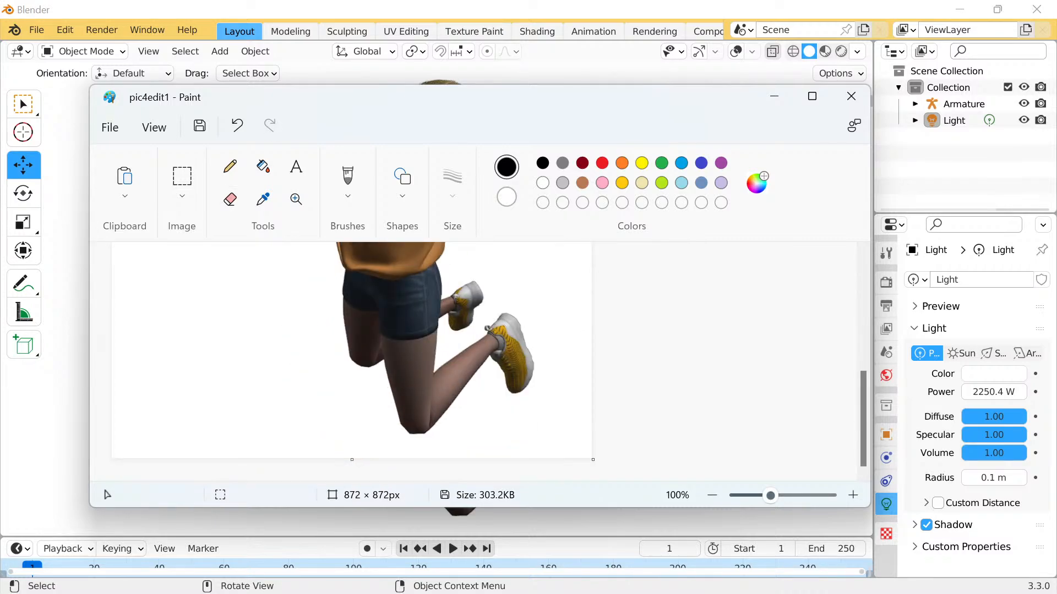
Select the 806 × 858 px area around the character and shift it horizontally to centre it on the canvas.
{"action": "left_click", "coordinate": [712, 496]}
{"action": "scroll", "coordinate": [352, 360], "scroll_direction": "up", "scroll_amount": 1}
{"action": "scroll", "coordinate": [352, 361], "scroll_direction": "down", "scroll_amount": 1}
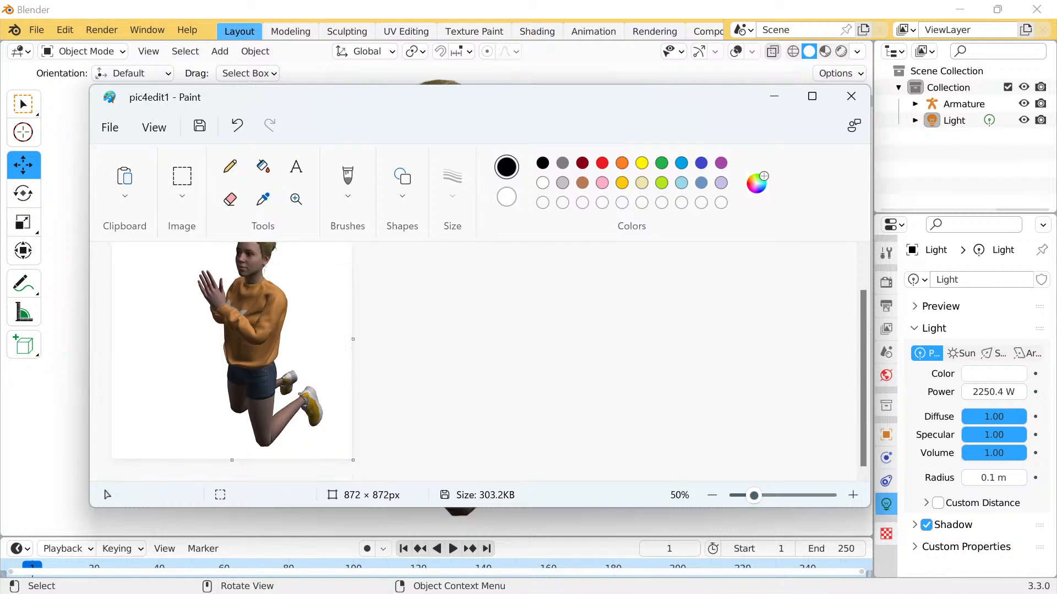
{"action": "mouse_move", "coordinate": [334, 455]}
{"action": "left_mouse_down"}
{"action": "mouse_move", "coordinate": [168, 263]}
{"action": "mouse_move", "coordinate": [110, 221]}
{"action": "left_mouse_up"}
{"action": "mouse_move", "coordinate": [246, 294]}
{"action": "left_mouse_down"}
{"action": "mouse_move", "coordinate": [226, 294]}
{"action": "mouse_move", "coordinate": [223, 318]}
{"action": "mouse_move", "coordinate": [220, 294]}
{"action": "left_mouse_up"}
{"action": "scroll", "coordinate": [220, 294], "scroll_direction": "up", "scroll_amount": 2}
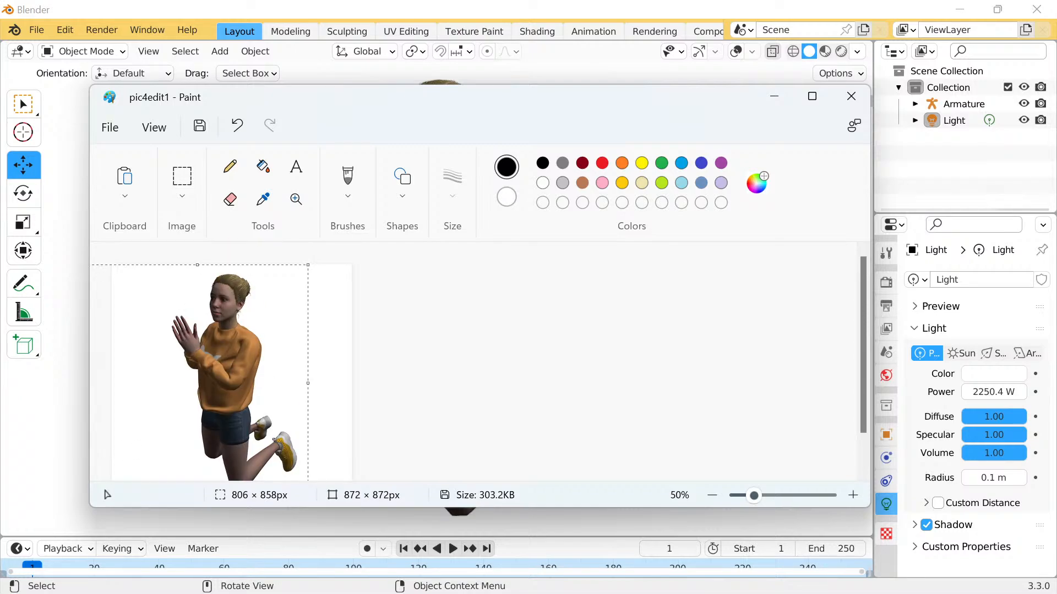
{"action": "scroll", "coordinate": [232, 361], "scroll_direction": "down", "scroll_amount": 2}
{"action": "key", "text": "Escape"}
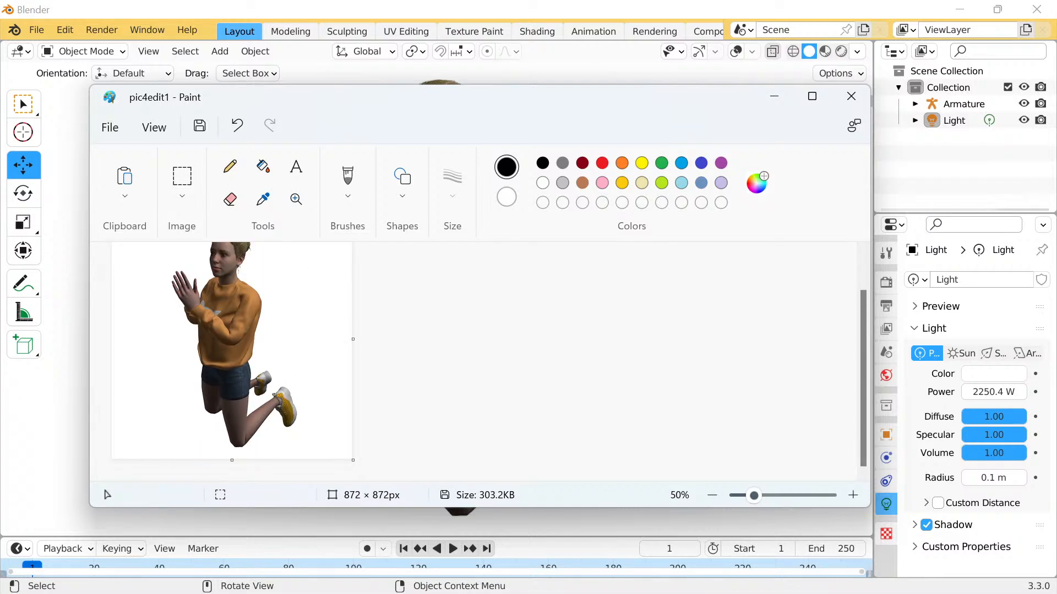
Enlarge the white canvas slightly around the character to a square 884 × 884 px.
{"action": "left_click_drag", "start_coordinate": [231, 460], "coordinate": [232, 464]}
{"action": "scroll", "coordinate": [429, 392], "scroll_direction": "up", "scroll_amount": 1}
{"action": "scroll", "coordinate": [429, 392], "scroll_direction": "down", "scroll_amount": 1}
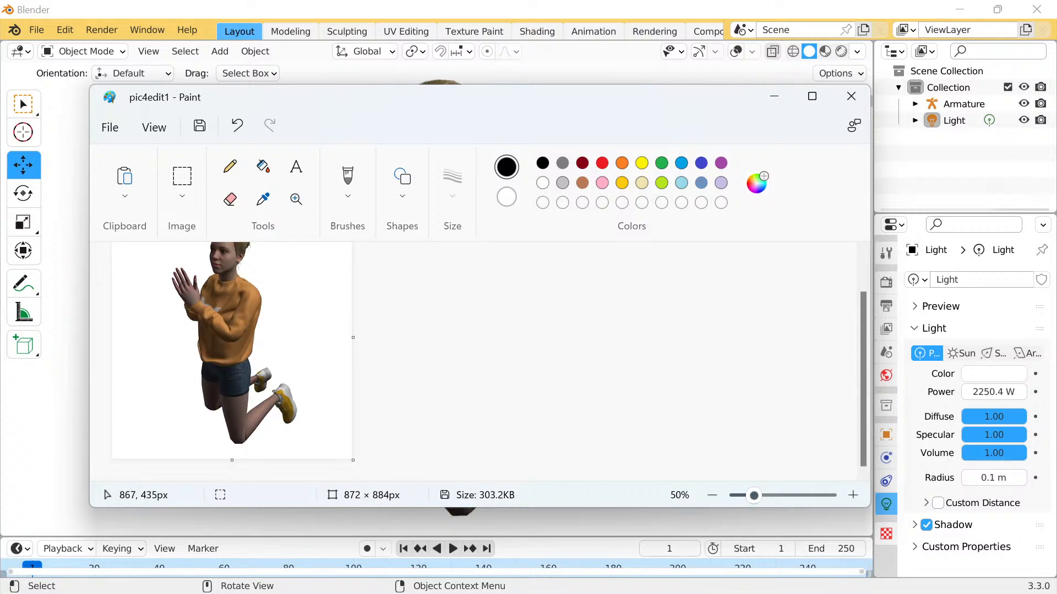
{"action": "left_click_drag", "start_coordinate": [353, 338], "coordinate": [355, 332]}
{"action": "left_click", "coordinate": [853, 495]}
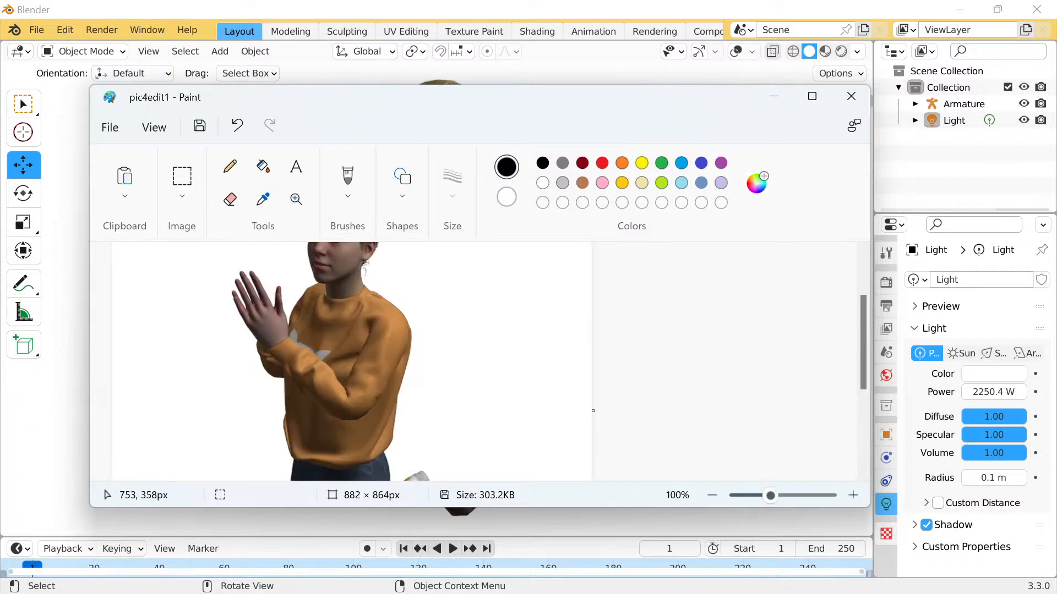
{"action": "scroll", "coordinate": [523, 389], "scroll_direction": "down", "scroll_amount": 3}
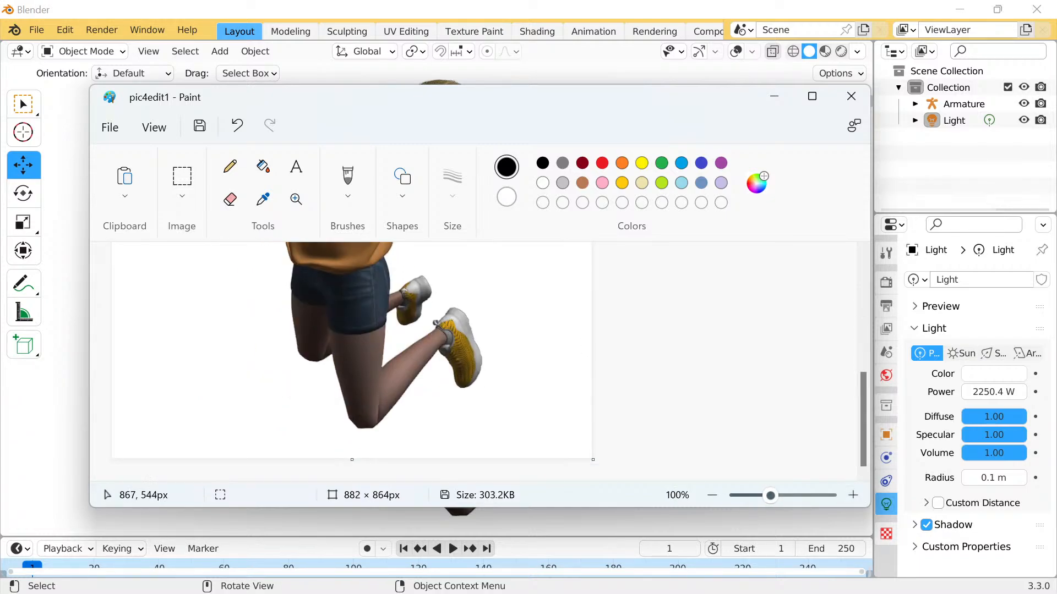
{"action": "scroll", "coordinate": [589, 271], "scroll_direction": "up", "scroll_amount": 1}
{"action": "left_click_drag", "start_coordinate": [593, 275], "coordinate": [598, 274]}
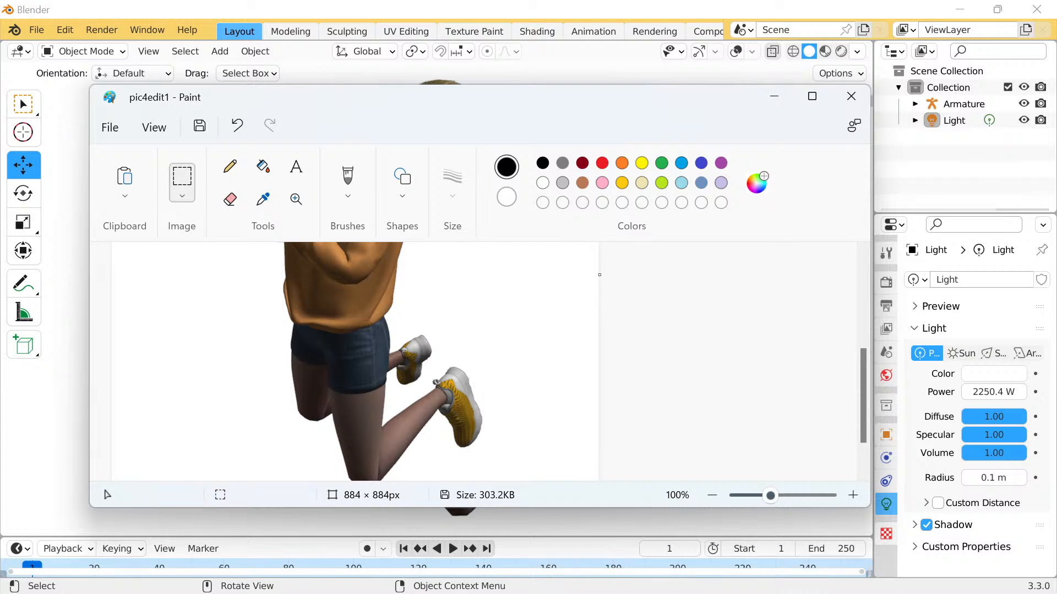
Resize the whole image in pixels to 512 × 512, keeping the aspect ratio locked.
{"action": "left_click", "coordinate": [182, 181]}
{"action": "left_click", "coordinate": [176, 256]}
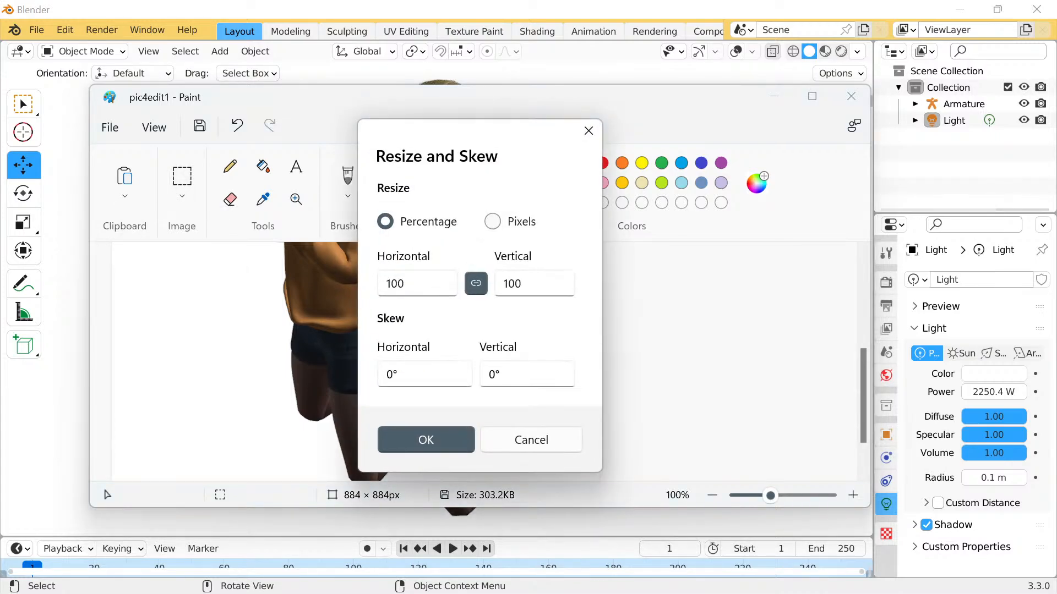
{"action": "left_click", "coordinate": [493, 221]}
{"action": "left_click", "coordinate": [406, 283]}
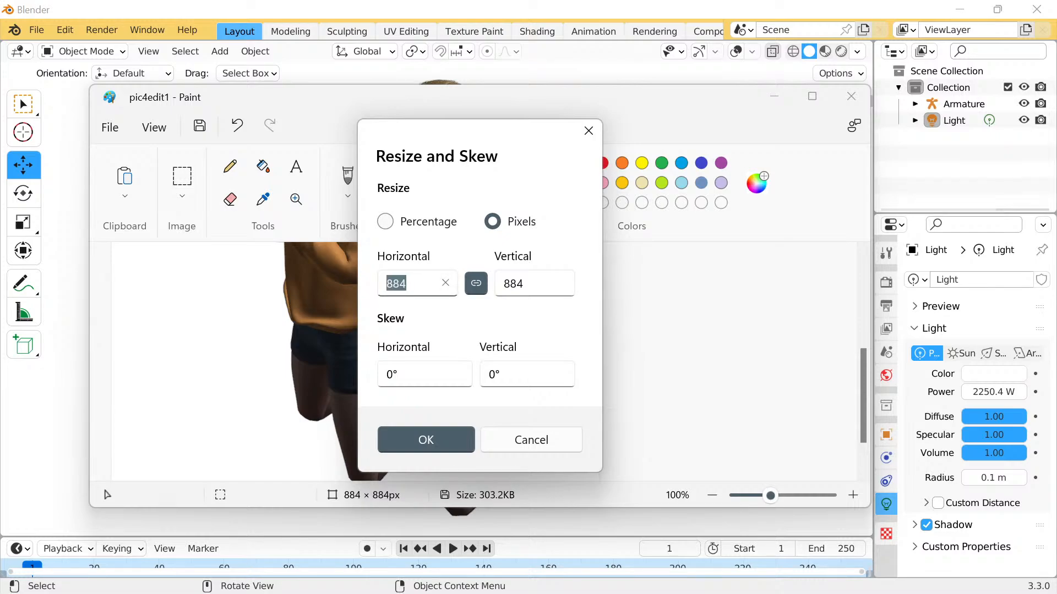
{"action": "type", "text": "512"}
{"action": "key", "text": "Return"}
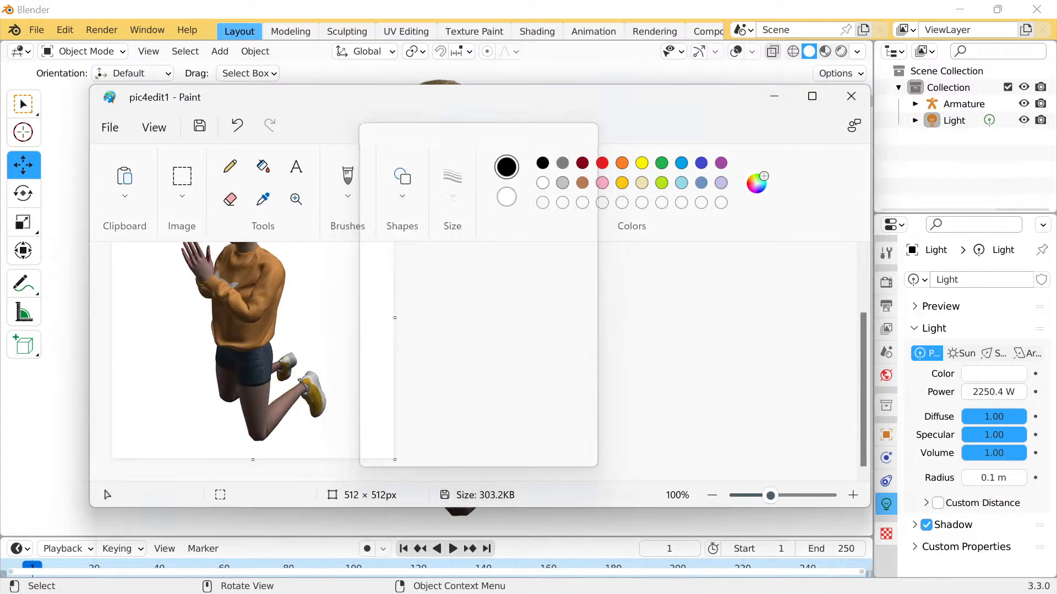
Save the image as a PNG named pic4edit2 in the Edits folder under Pictures.
{"action": "left_click", "coordinate": [110, 127]}
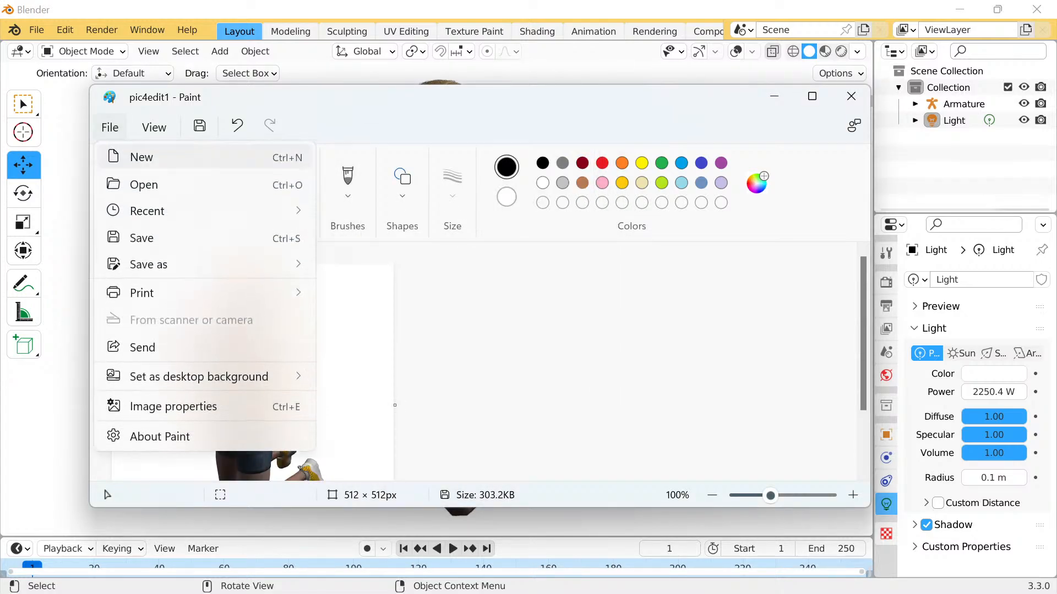
{"action": "mouse_move", "coordinate": [165, 265]}
{"action": "left_click", "coordinate": [356, 267]}
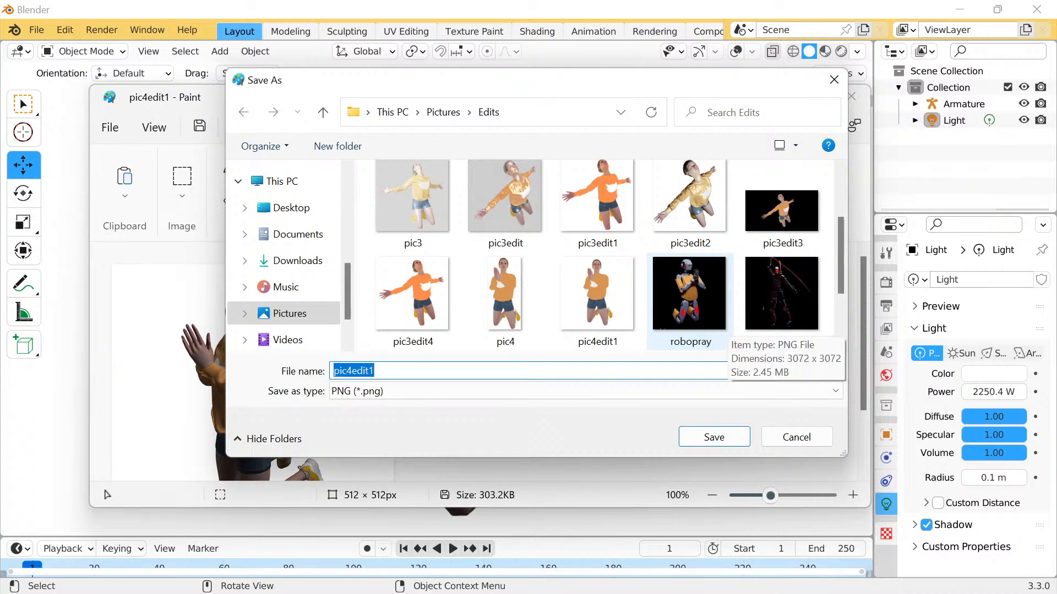
{"action": "left_click", "coordinate": [604, 309]}
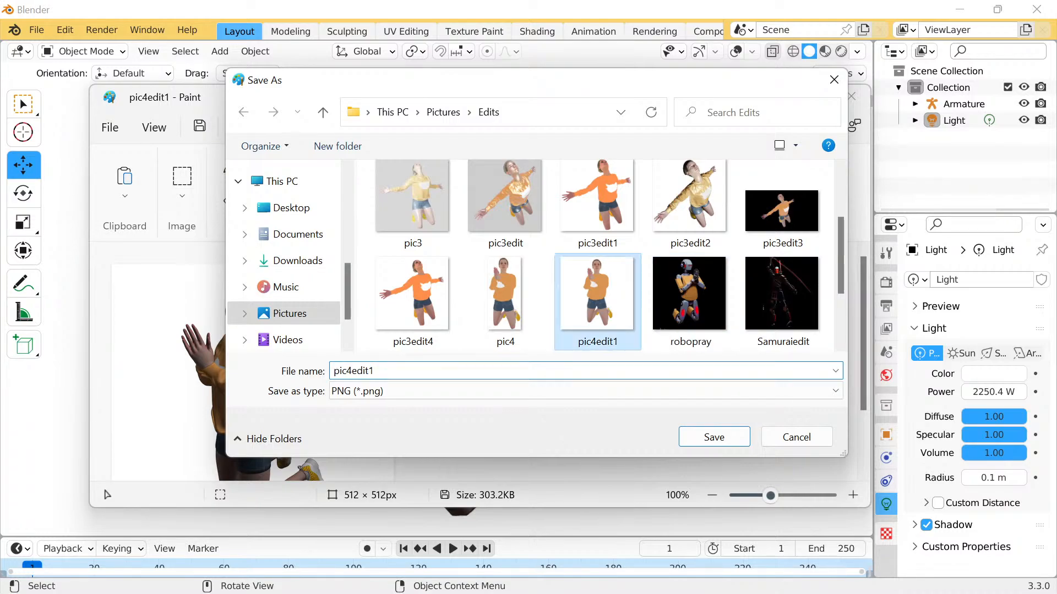
{"action": "left_click", "coordinate": [468, 372]}
{"action": "left_click", "coordinate": [467, 371]}
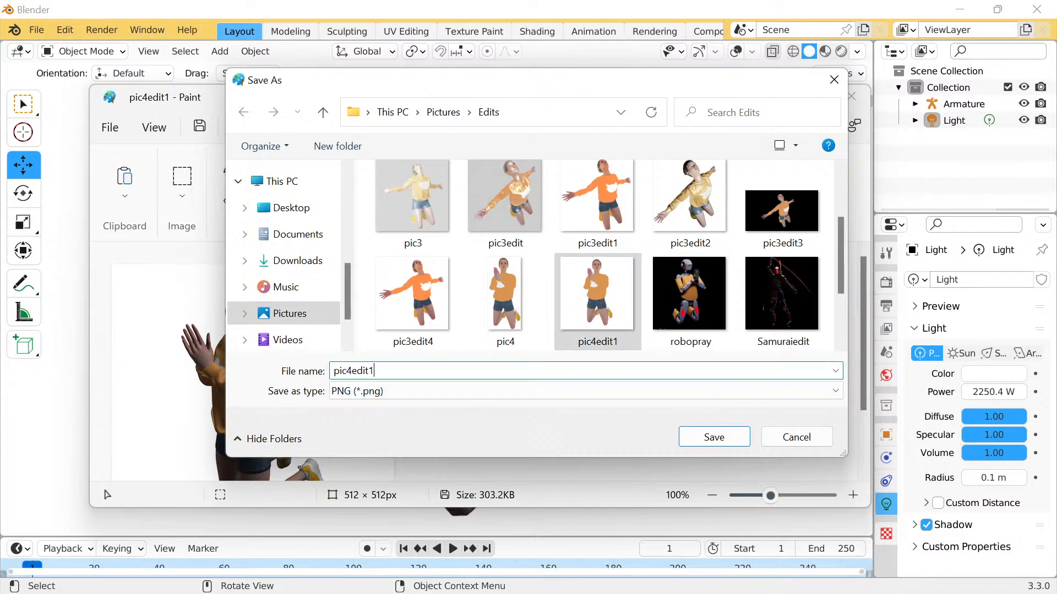
{"action": "type", "text": "2"}
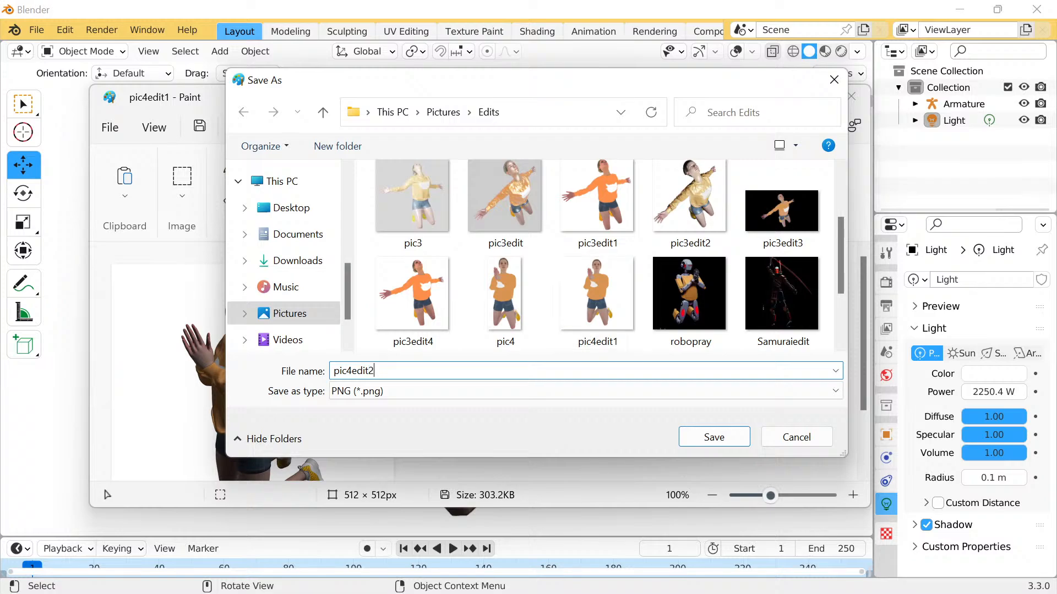
{"action": "key", "text": "Return"}
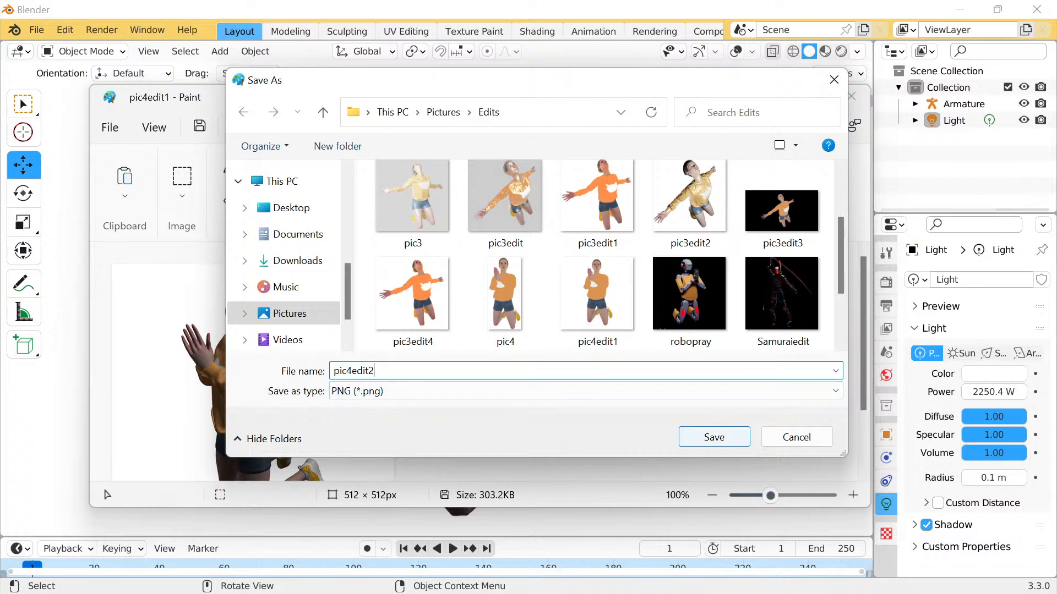
Look over the saved pic4edit2 image and minimize Paint to return to the Blender viewport.
{"action": "scroll", "coordinate": [290, 404], "scroll_direction": "down", "scroll_amount": 3}
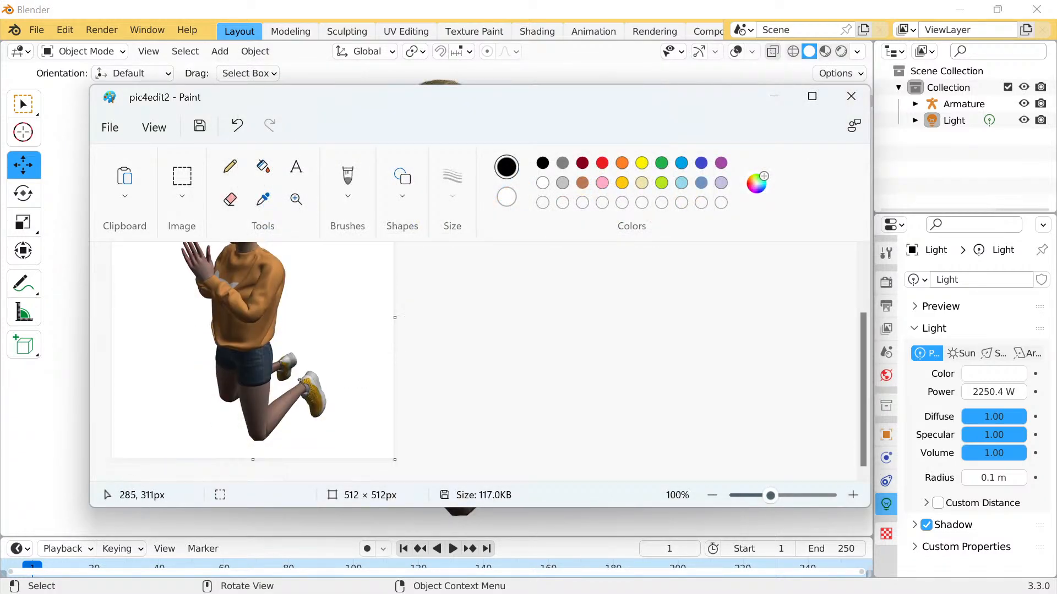
{"action": "scroll", "coordinate": [313, 345], "scroll_direction": "up", "scroll_amount": 3}
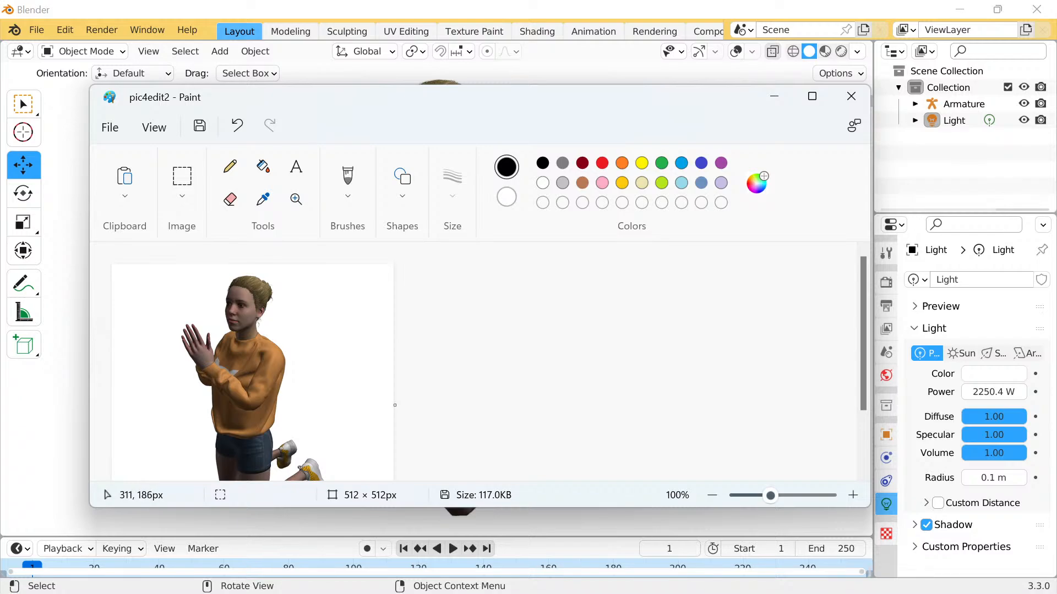
{"action": "left_click", "coordinate": [774, 96]}
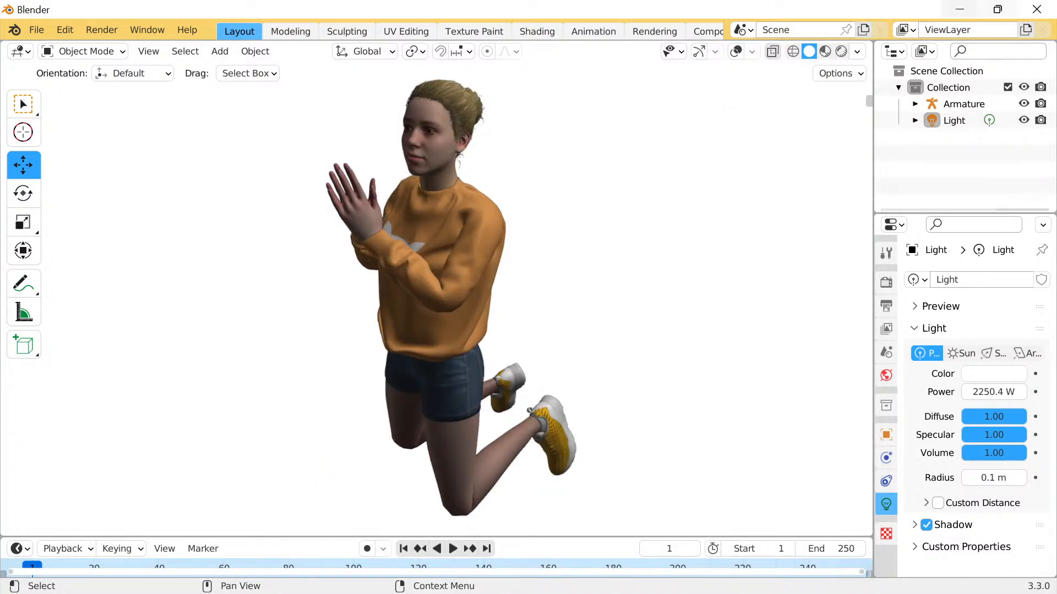
Switch from Blender to the GitHub page in the browser and return to the AI repository's file list.
{"action": "left_click", "coordinate": [959, 10]}
{"action": "scroll", "coordinate": [528, 347], "scroll_direction": "up", "scroll_amount": 12}
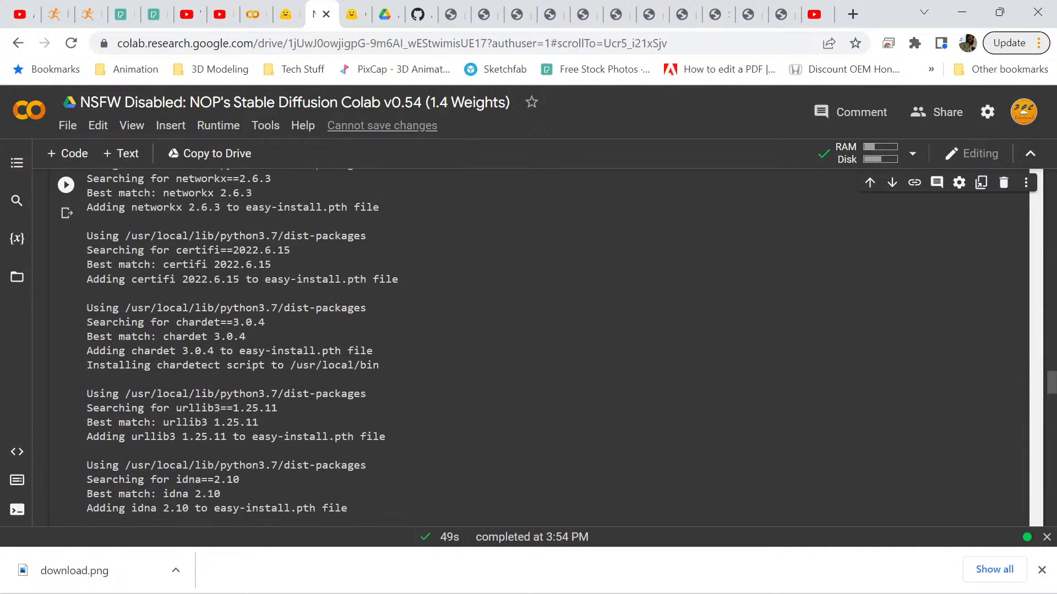
{"action": "left_click", "coordinate": [421, 14]}
{"action": "scroll", "coordinate": [521, 316], "scroll_direction": "up", "scroll_amount": 4}
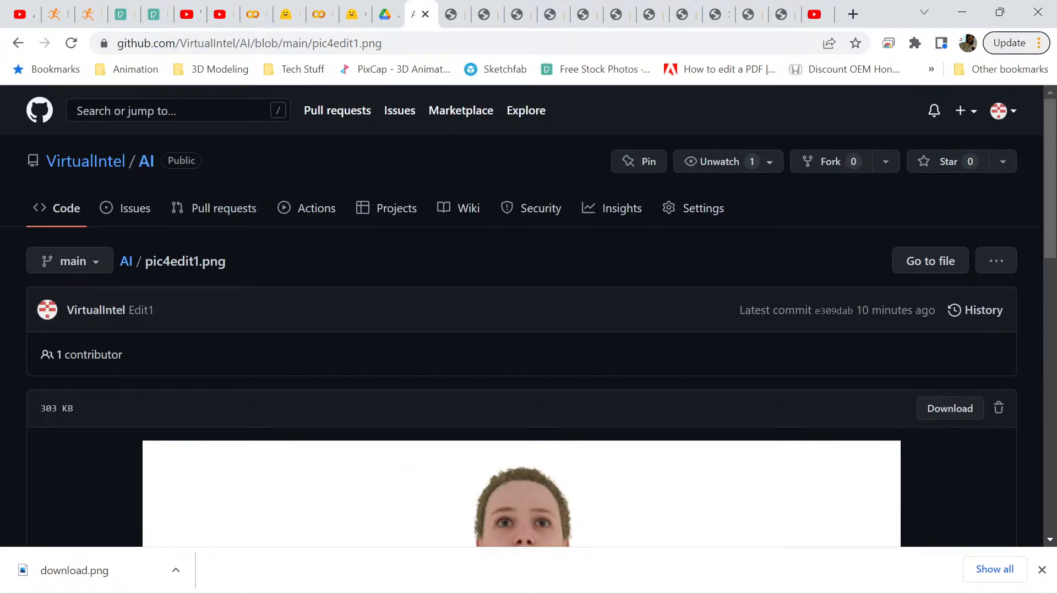
{"action": "scroll", "coordinate": [528, 317], "scroll_direction": "down", "scroll_amount": 15}
{"action": "scroll", "coordinate": [528, 317], "scroll_direction": "up", "scroll_amount": 15}
{"action": "left_click", "coordinate": [18, 43]}
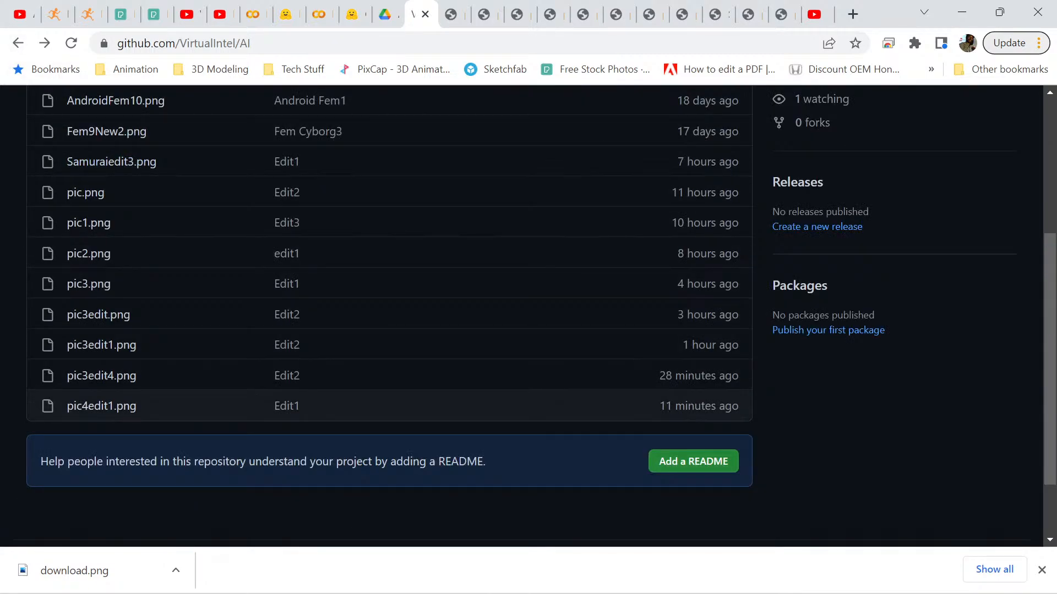
Upload pic4edit2 from the Edits folder under Pictures to the AI repository's upload form, ready for committing.
{"action": "scroll", "coordinate": [694, 461], "scroll_direction": "up", "scroll_amount": 5}
{"action": "left_click", "coordinate": [640, 261]}
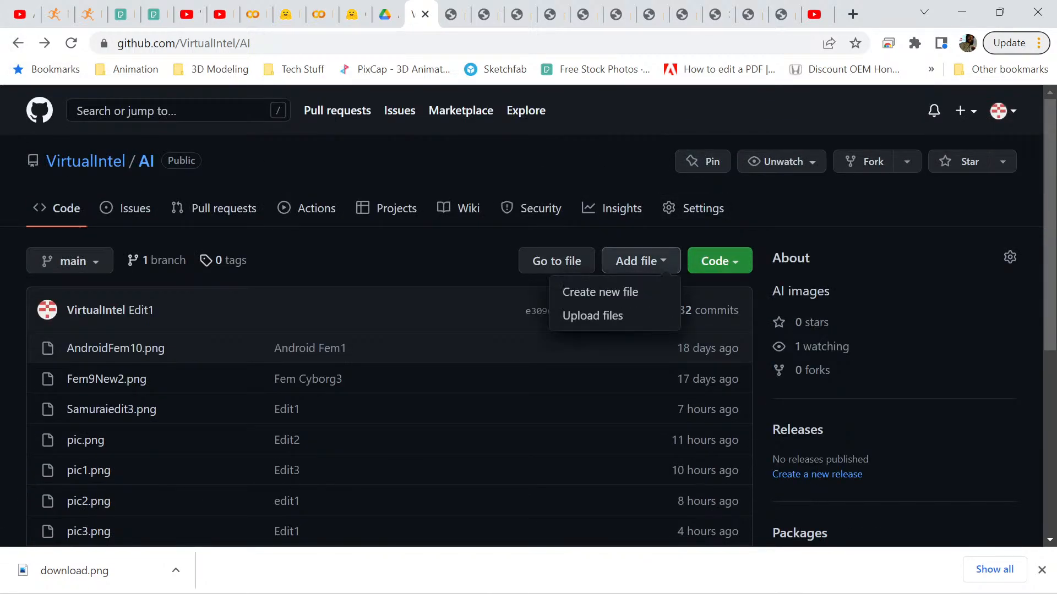
{"action": "left_click", "coordinate": [605, 315]}
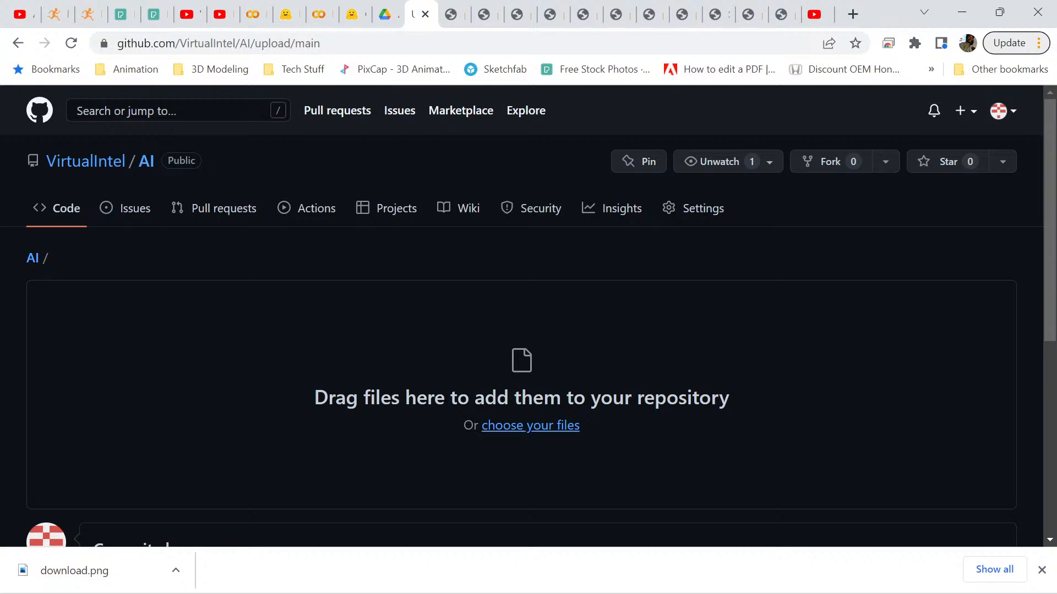
{"action": "left_click", "coordinate": [530, 425]}
{"action": "scroll", "coordinate": [545, 353], "scroll_direction": "down", "scroll_amount": 3}
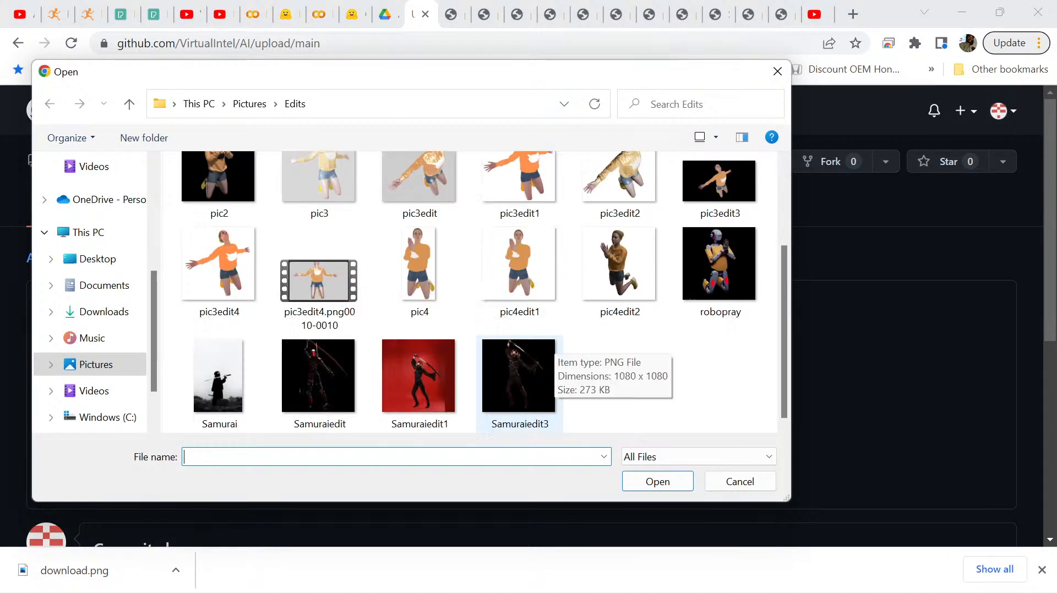
{"action": "left_click", "coordinate": [619, 264]}
{"action": "left_click", "coordinate": [657, 482]}
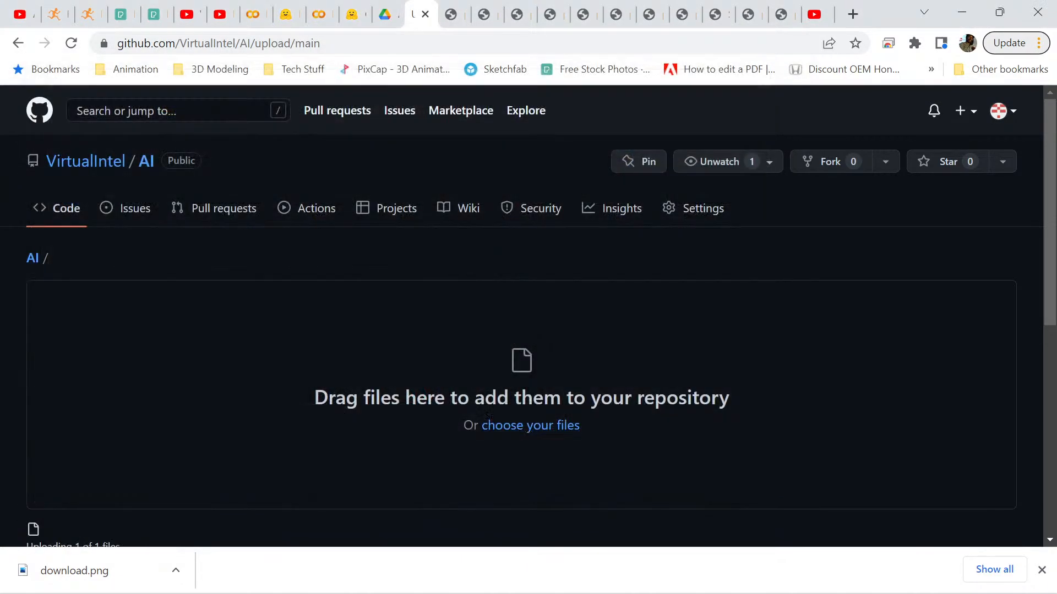
{"action": "scroll", "coordinate": [528, 316], "scroll_direction": "down", "scroll_amount": 3}
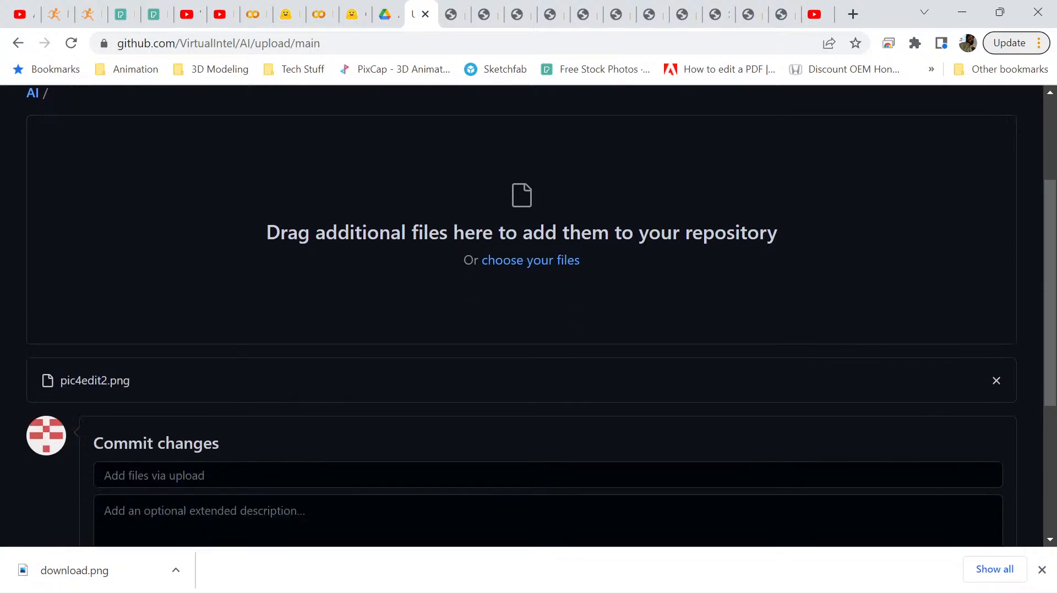
{"action": "scroll", "coordinate": [529, 317], "scroll_direction": "down", "scroll_amount": 5}
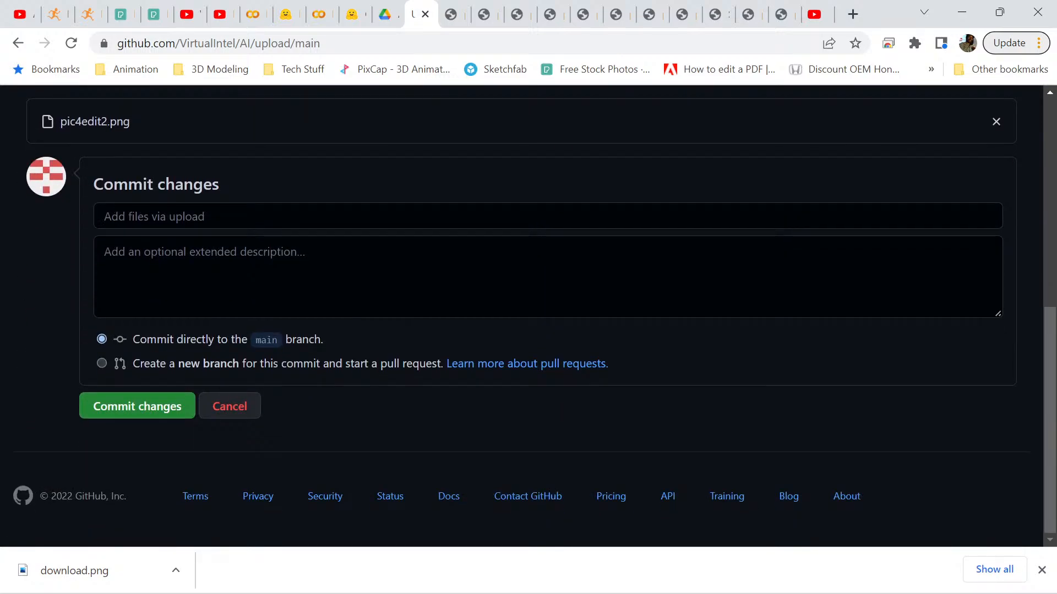
Commit the uploaded pic4edit2.png directly to the main branch with the commit message "Edit2".
{"action": "left_click", "coordinate": [154, 216]}
{"action": "type", "text": "Edit2"}
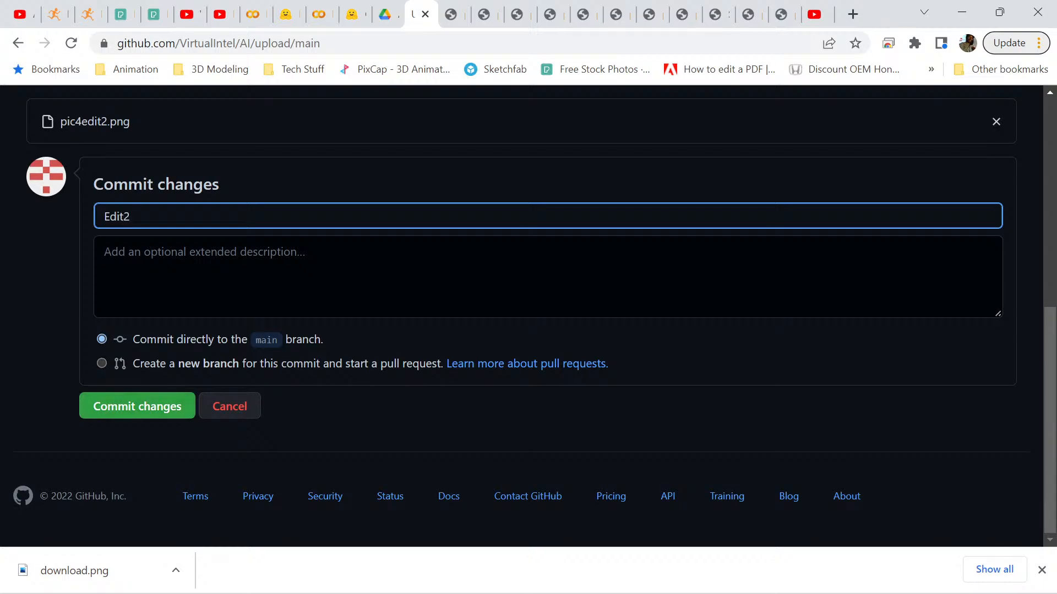
{"action": "left_click", "coordinate": [137, 406]}
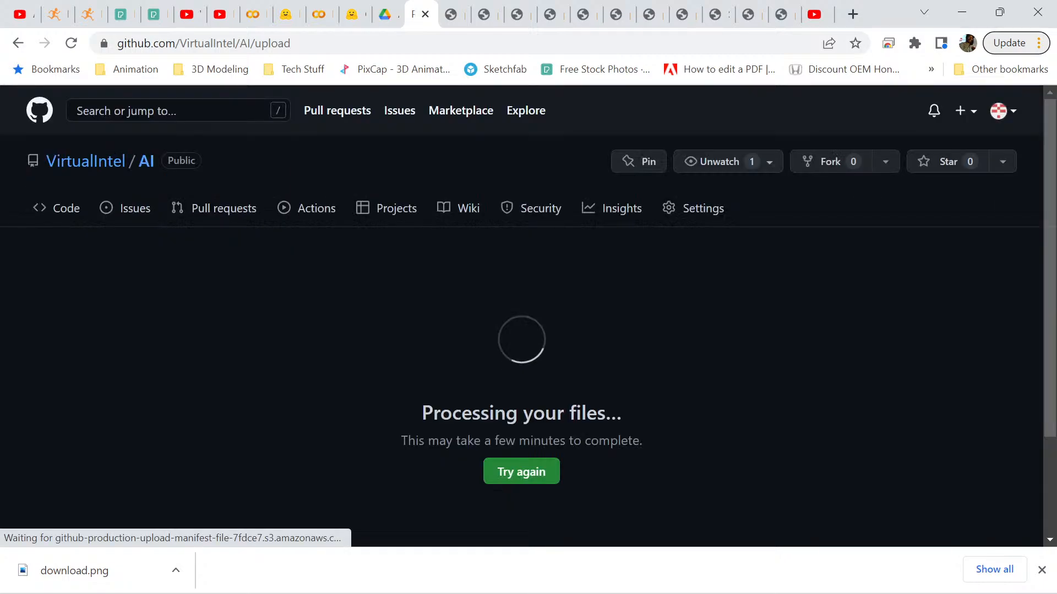
Open pic4edit2.png from the AI repository's file list and view its raw image in a separate tab.
{"action": "scroll", "coordinate": [389, 354], "scroll_direction": "down", "scroll_amount": 2}
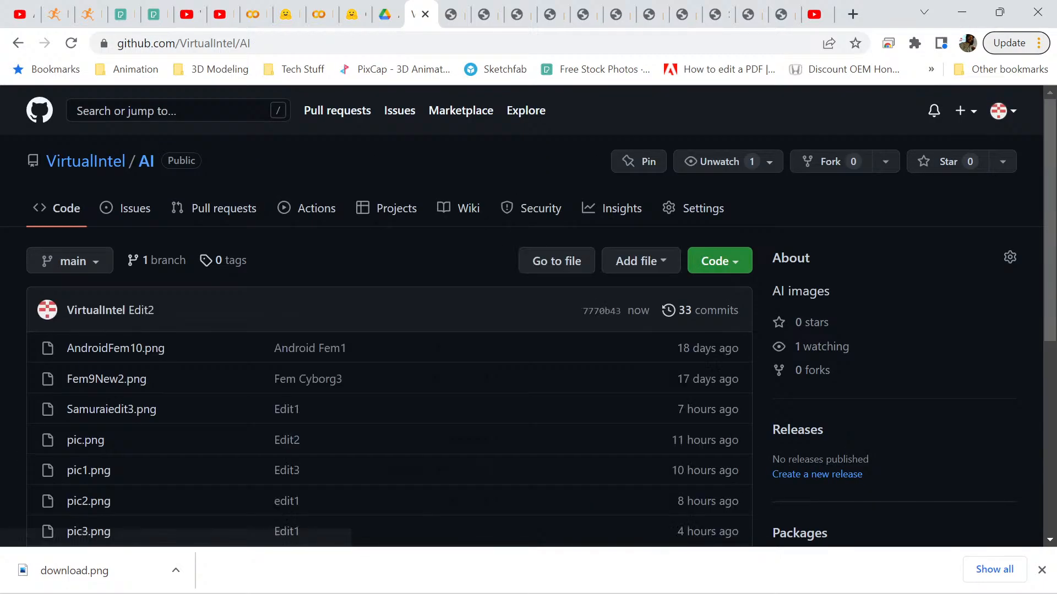
{"action": "scroll", "coordinate": [389, 354], "scroll_direction": "down", "scroll_amount": 4}
{"action": "left_click", "coordinate": [101, 354]}
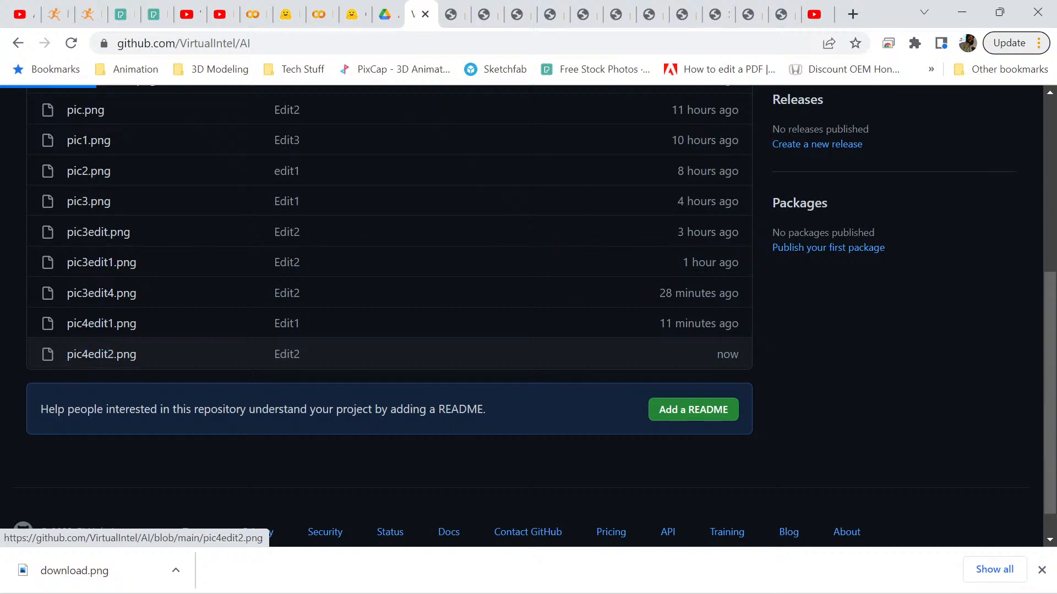
{"action": "right_click", "coordinate": [495, 304]}
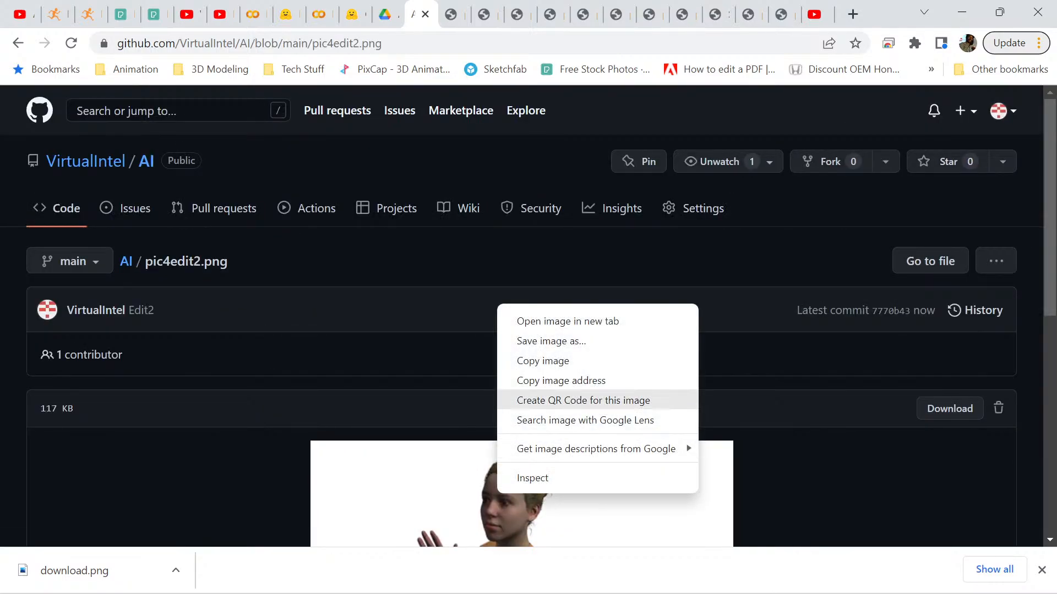
{"action": "left_click", "coordinate": [550, 320]}
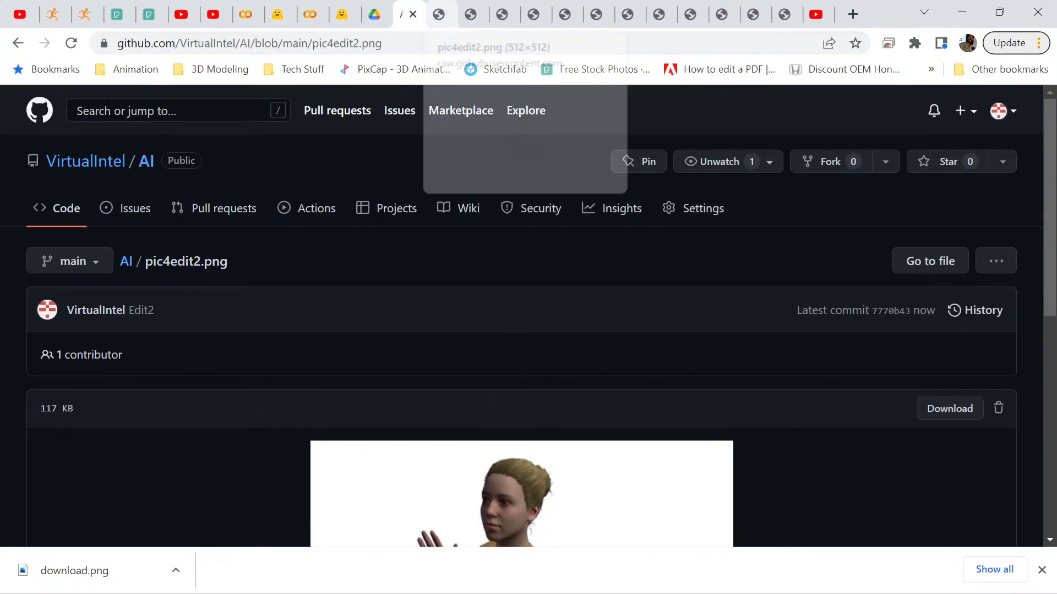
{"action": "left_click", "coordinate": [438, 13]}
Copy the full raw.githubusercontent.com address of pic4edit2.png.
{"action": "left_click", "coordinate": [406, 43]}
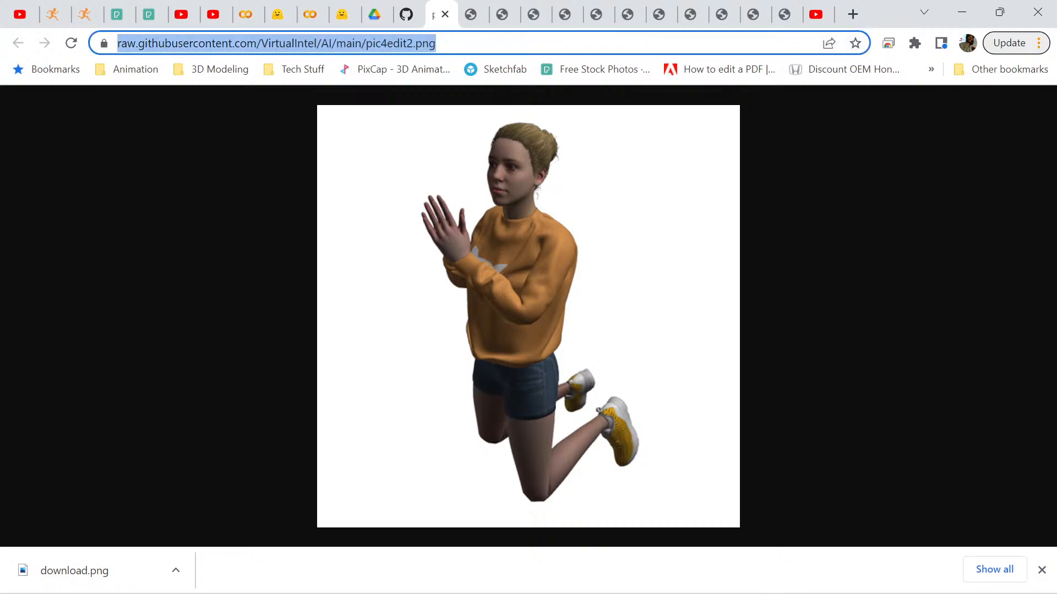
{"action": "double_click", "coordinate": [406, 43]}
{"action": "triple_click", "coordinate": [380, 42]}
{"action": "triple_click", "coordinate": [379, 42]}
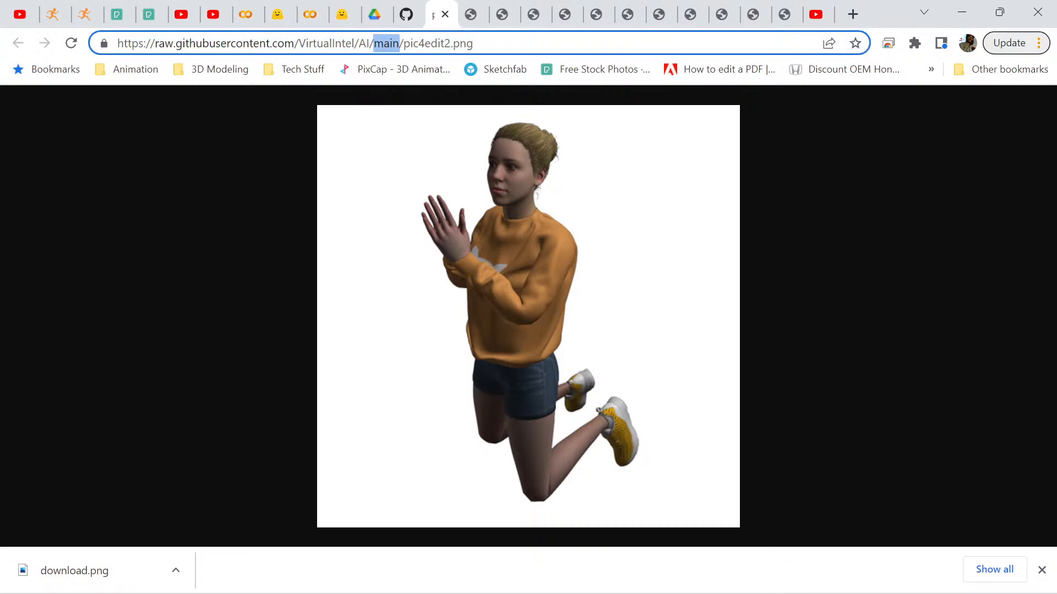
{"action": "right_click", "coordinate": [380, 42]}
{"action": "left_click", "coordinate": [420, 159]}
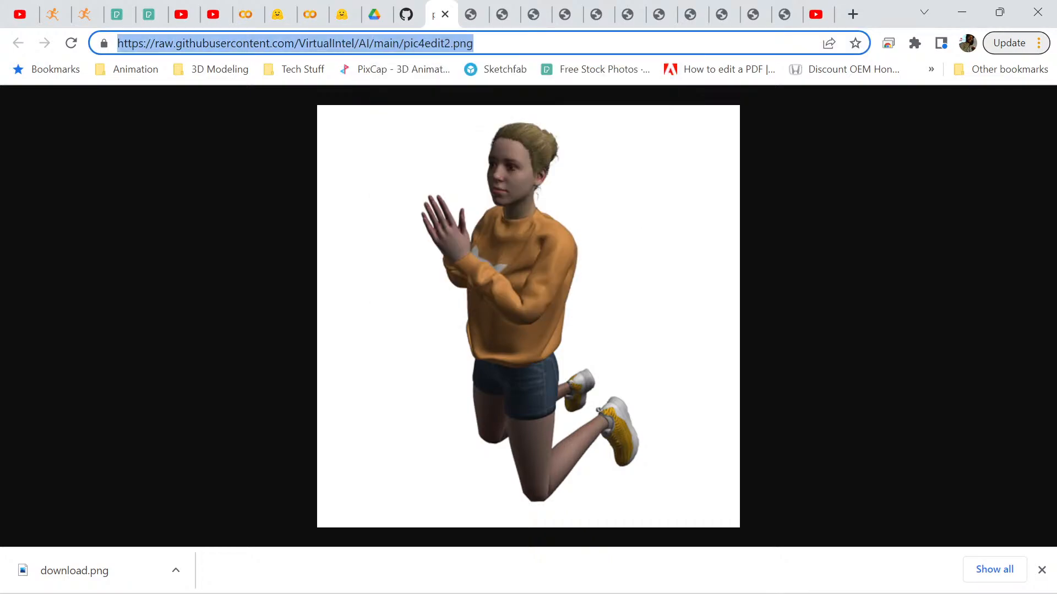
Switch to the Stable Diffusion Colab notebook and replace the INIT_IMAGE address in the IMG2IMG settings with the copied pic4edit2.png URL.
{"action": "left_click", "coordinate": [311, 14]}
{"action": "scroll", "coordinate": [528, 347], "scroll_direction": "up", "scroll_amount": 9}
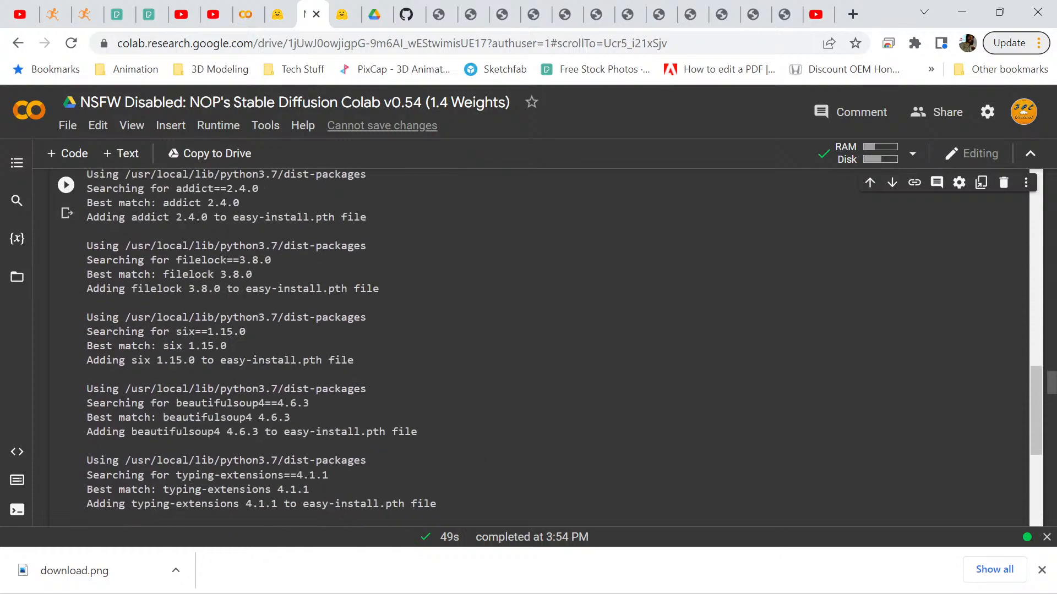
{"action": "scroll", "coordinate": [528, 348], "scroll_direction": "up", "scroll_amount": 15}
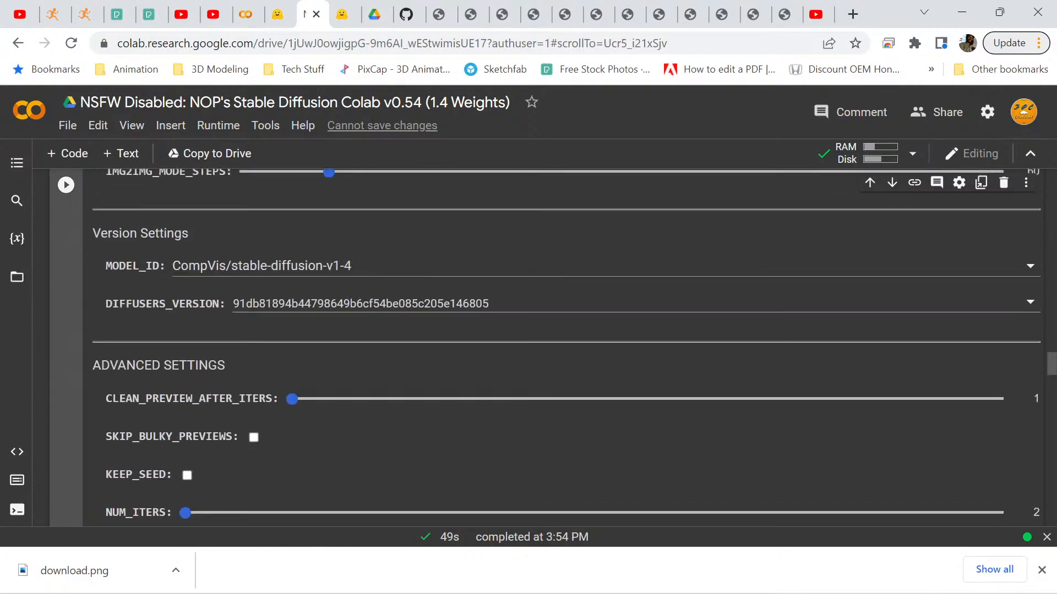
{"action": "scroll", "coordinate": [529, 348], "scroll_direction": "down", "scroll_amount": 6}
{"action": "scroll", "coordinate": [528, 347], "scroll_direction": "up", "scroll_amount": 9}
{"action": "scroll", "coordinate": [529, 347], "scroll_direction": "up", "scroll_amount": 2}
{"action": "triple_click", "coordinate": [390, 341]}
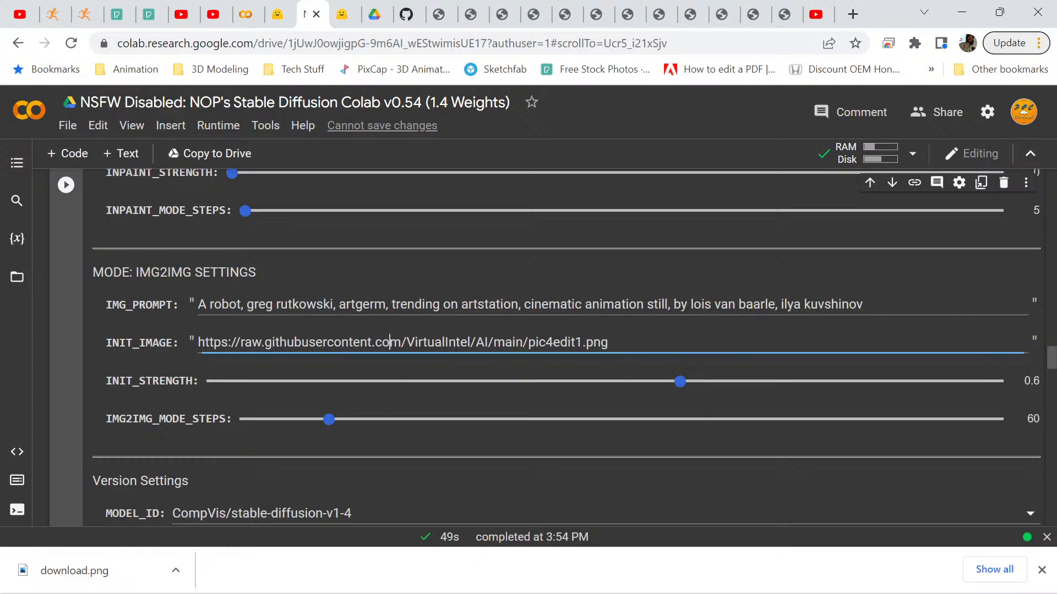
{"action": "right_click", "coordinate": [392, 343]}
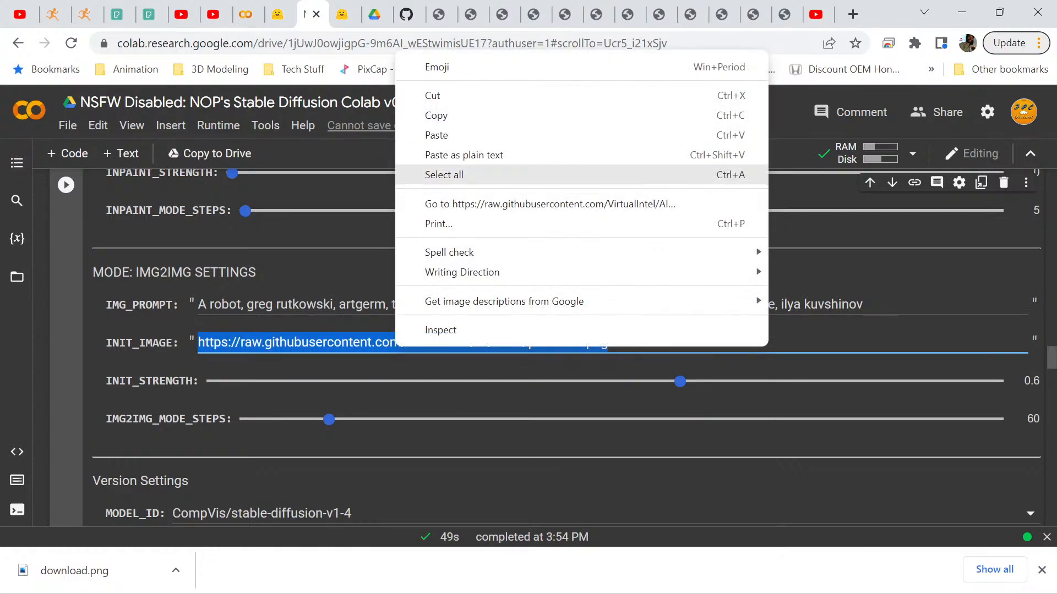
{"action": "left_click", "coordinate": [441, 135]}
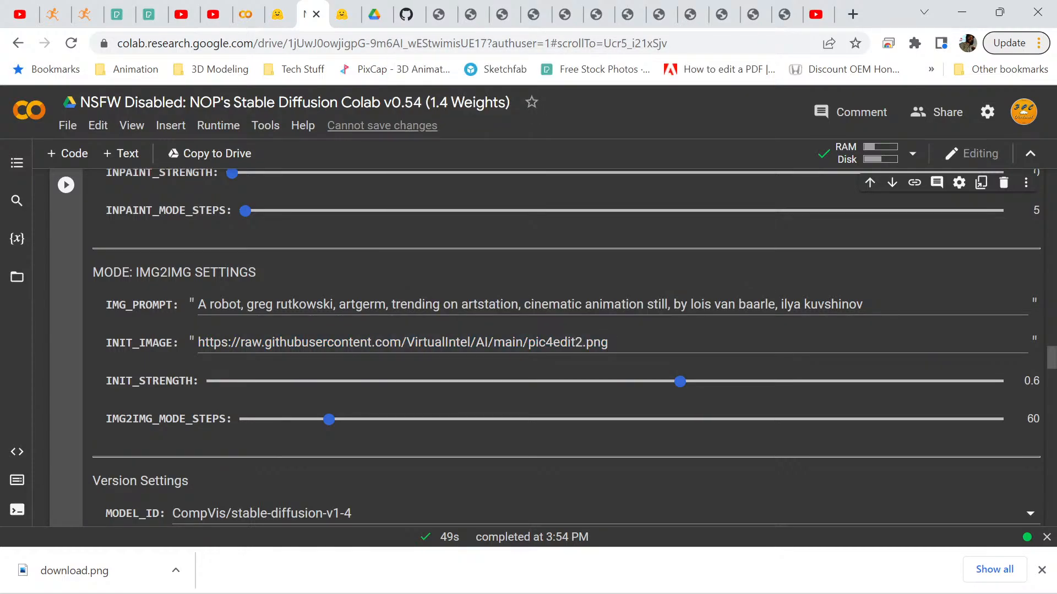
Run the generation cell with the new init image and inspect its output down to the generated picture.
{"action": "scroll", "coordinate": [528, 348], "scroll_direction": "down", "scroll_amount": 10}
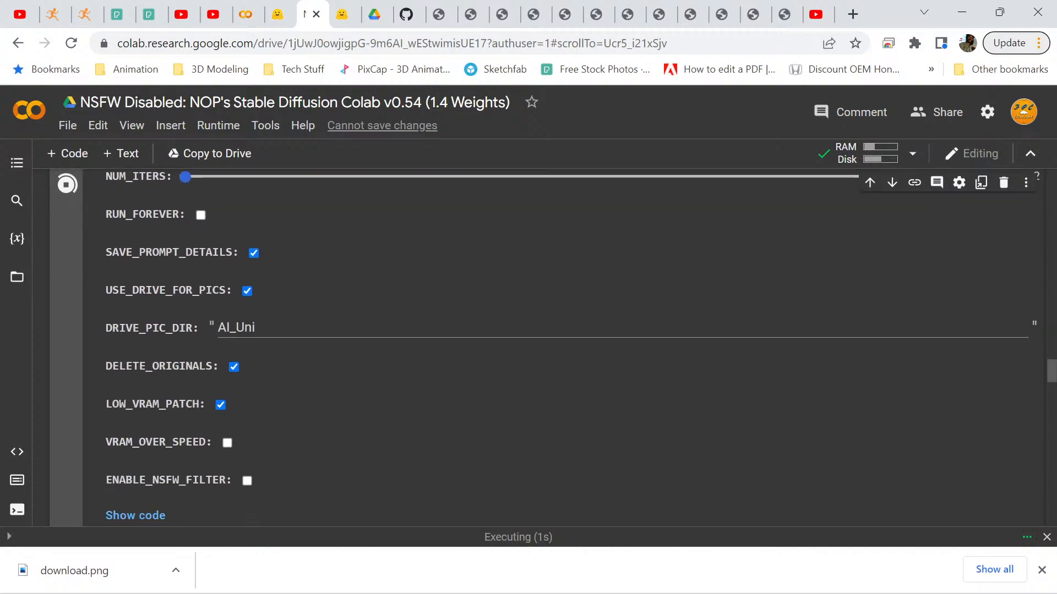
{"action": "scroll", "coordinate": [529, 348], "scroll_direction": "down", "scroll_amount": 10}
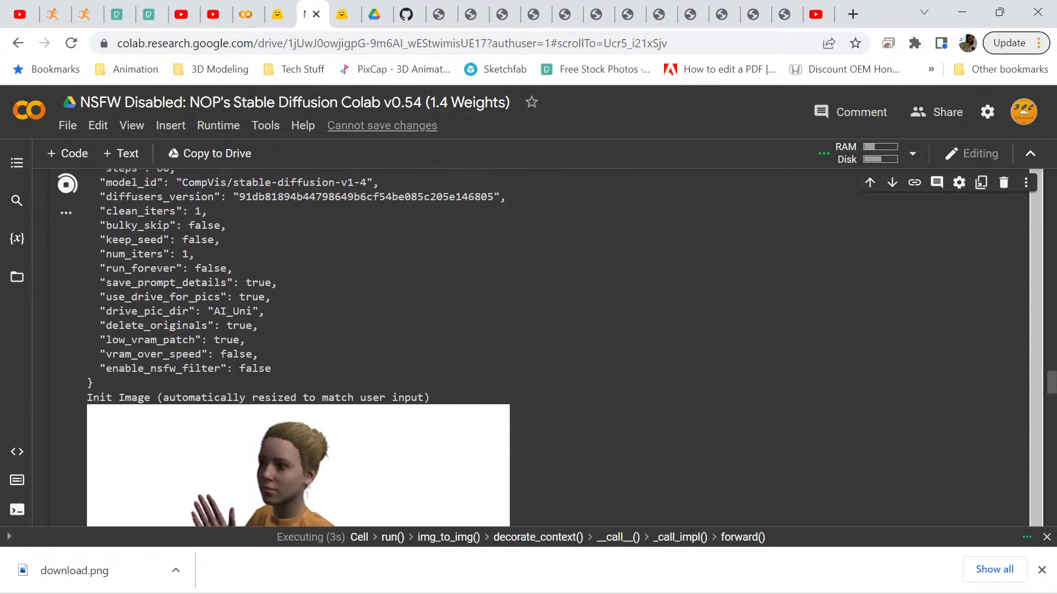
{"action": "scroll", "coordinate": [528, 275], "scroll_direction": "down", "scroll_amount": 3}
{"action": "scroll", "coordinate": [529, 275], "scroll_direction": "up", "scroll_amount": 2}
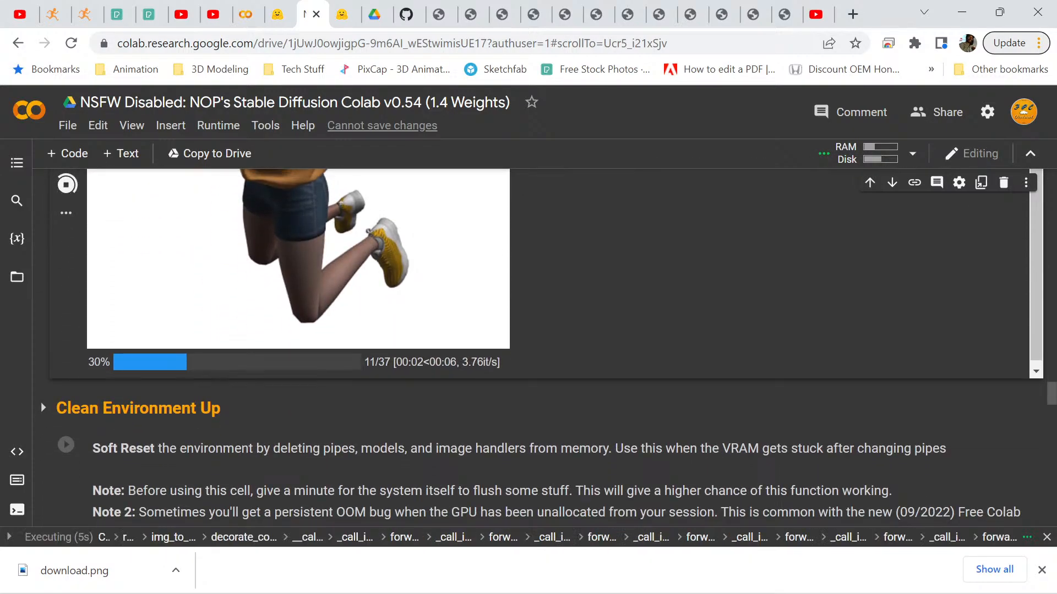
{"action": "scroll", "coordinate": [528, 330], "scroll_direction": "up", "scroll_amount": 3}
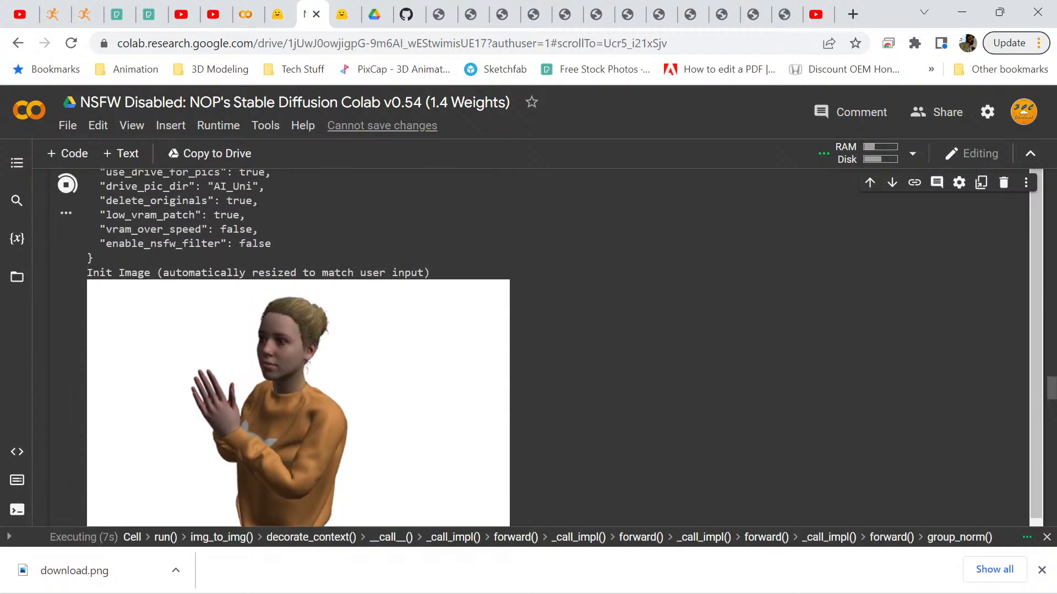
{"action": "scroll", "coordinate": [528, 330], "scroll_direction": "down", "scroll_amount": 2}
{"action": "scroll", "coordinate": [529, 348], "scroll_direction": "down", "scroll_amount": 3}
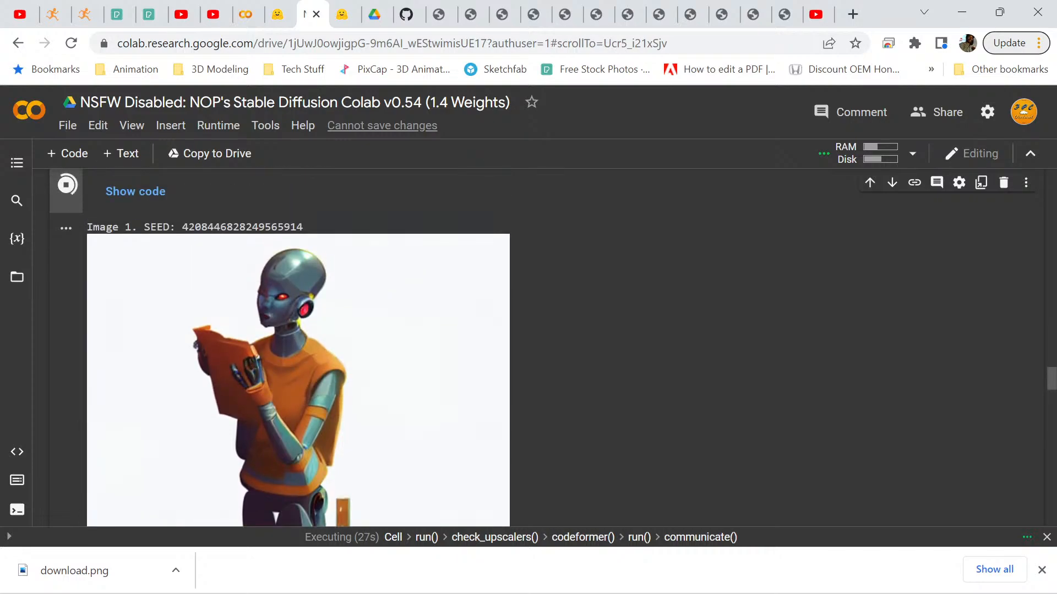
Copy the seed number shown above the generated robot image and look over the rest of the picture.
{"action": "left_click_drag", "start_coordinate": [303, 227], "coordinate": [182, 227]}
{"action": "right_click", "coordinate": [224, 228]}
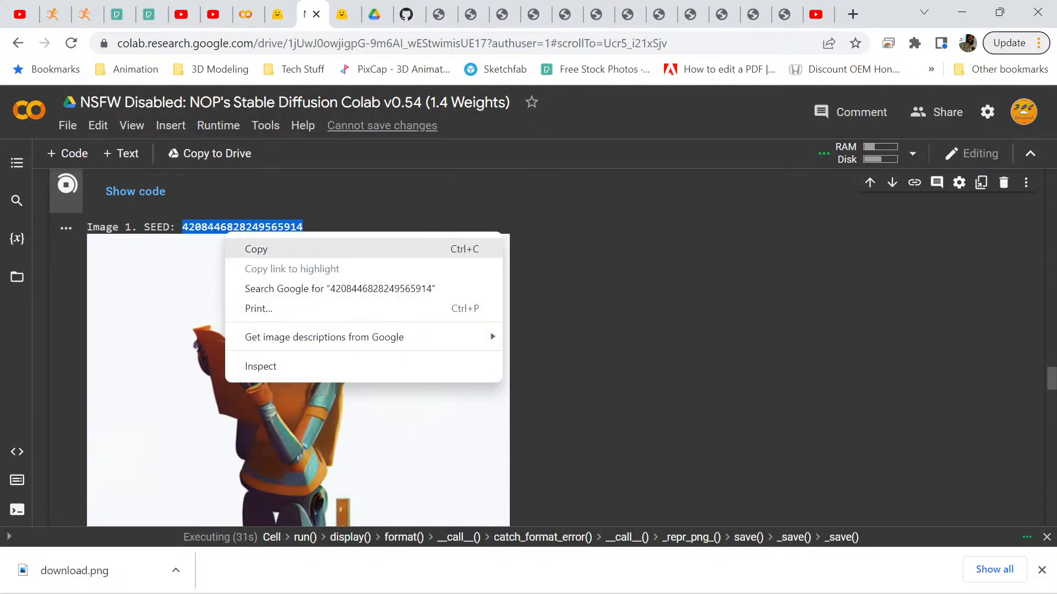
{"action": "left_click", "coordinate": [242, 248]}
{"action": "scroll", "coordinate": [297, 330], "scroll_direction": "down", "scroll_amount": 3}
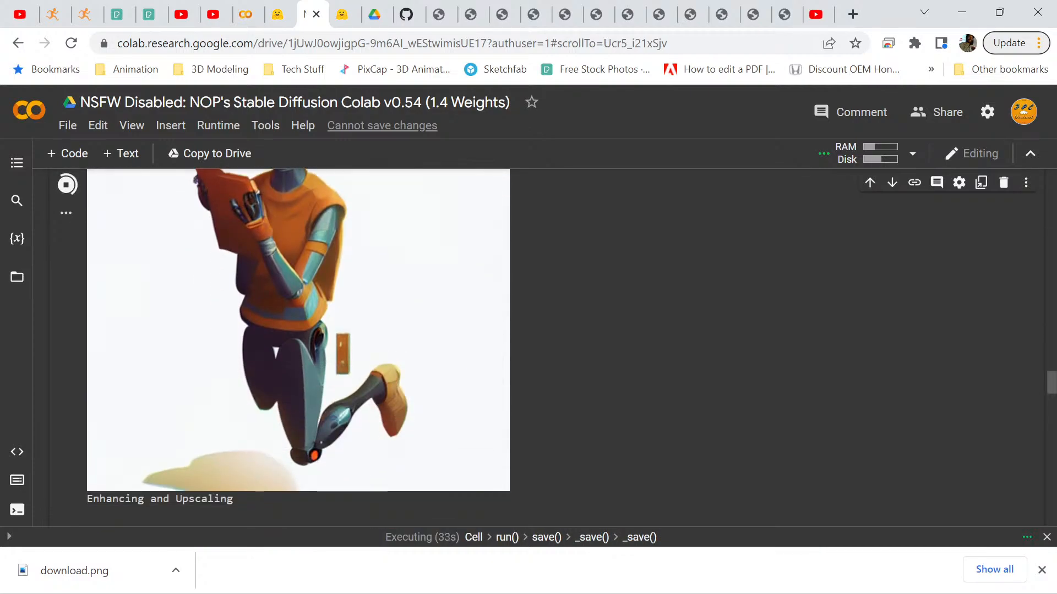
{"action": "scroll", "coordinate": [297, 347], "scroll_direction": "up", "scroll_amount": 10}
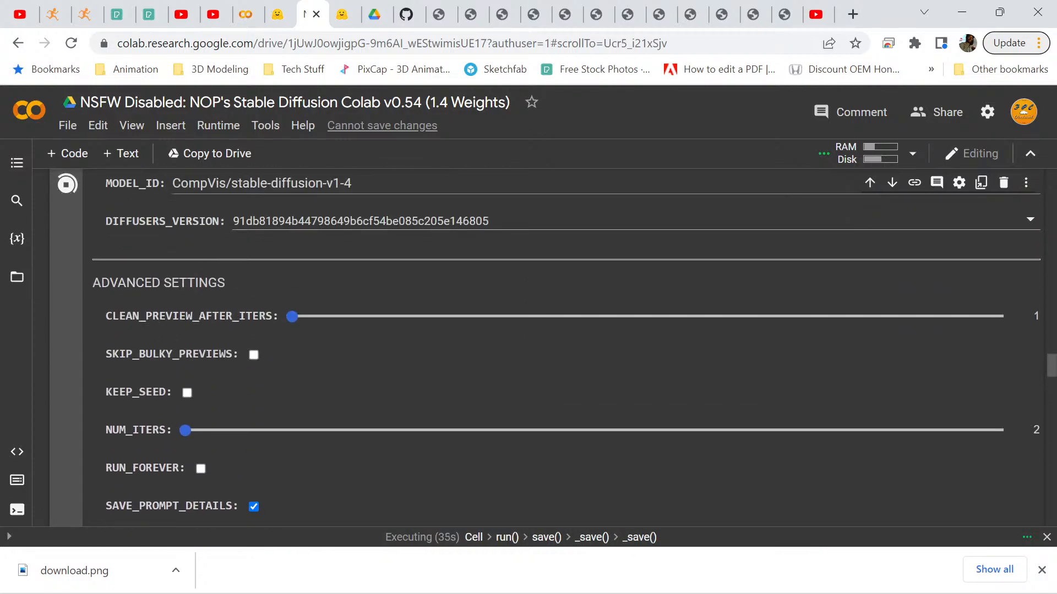
{"action": "scroll", "coordinate": [566, 349], "scroll_direction": "up", "scroll_amount": 12}
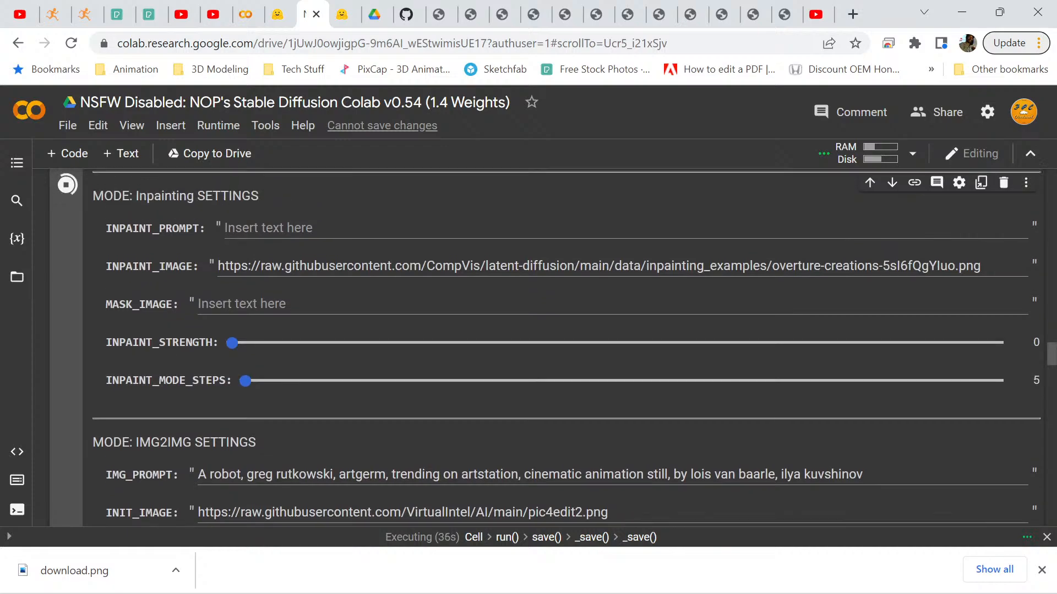
{"action": "scroll", "coordinate": [566, 349], "scroll_direction": "up", "scroll_amount": 10}
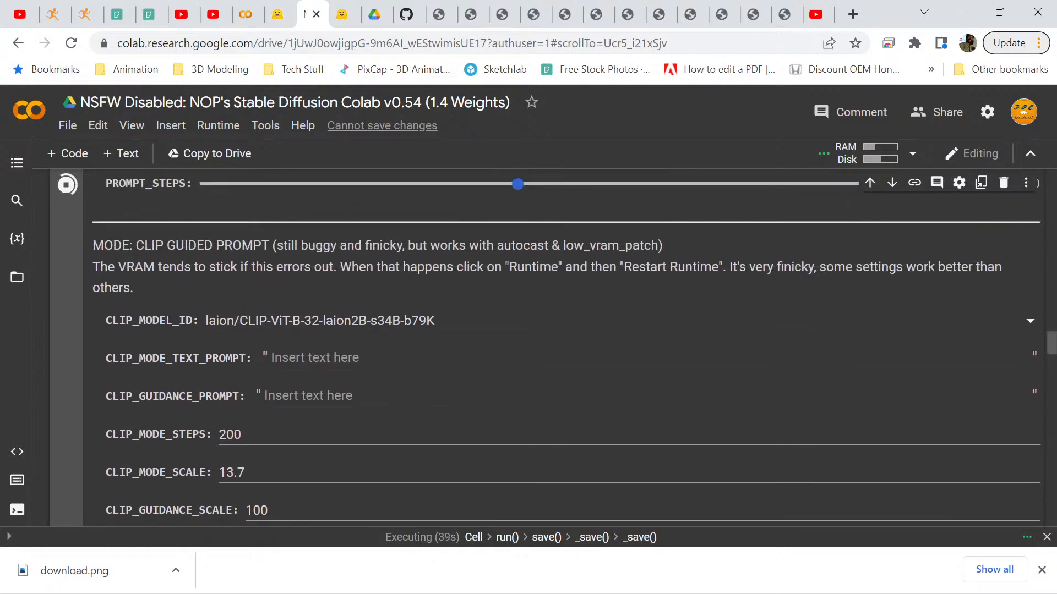
{"action": "scroll", "coordinate": [567, 349], "scroll_direction": "up", "scroll_amount": 5}
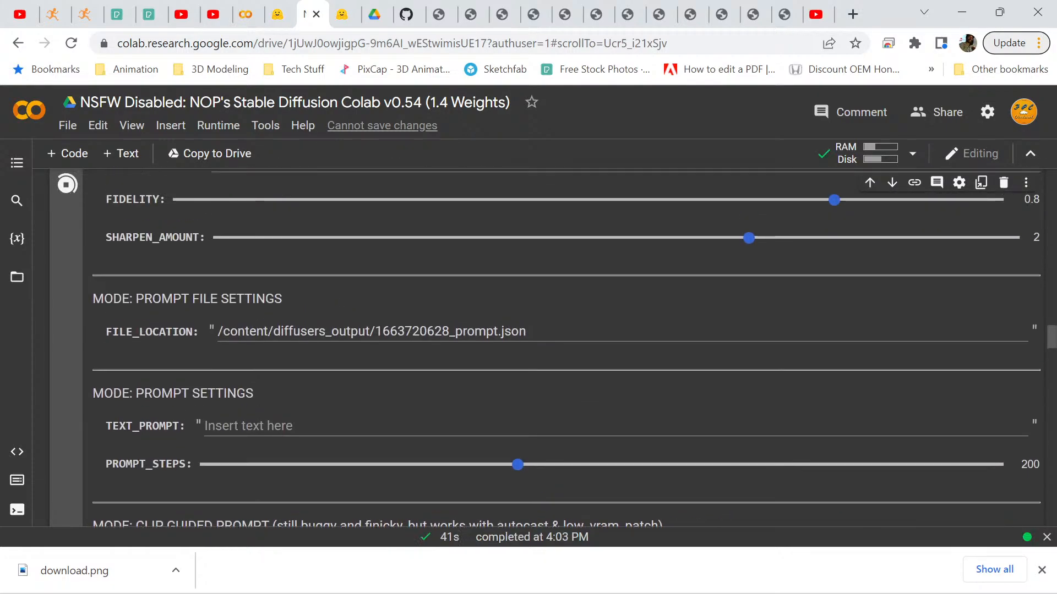
{"action": "scroll", "coordinate": [567, 349], "scroll_direction": "up", "scroll_amount": 7}
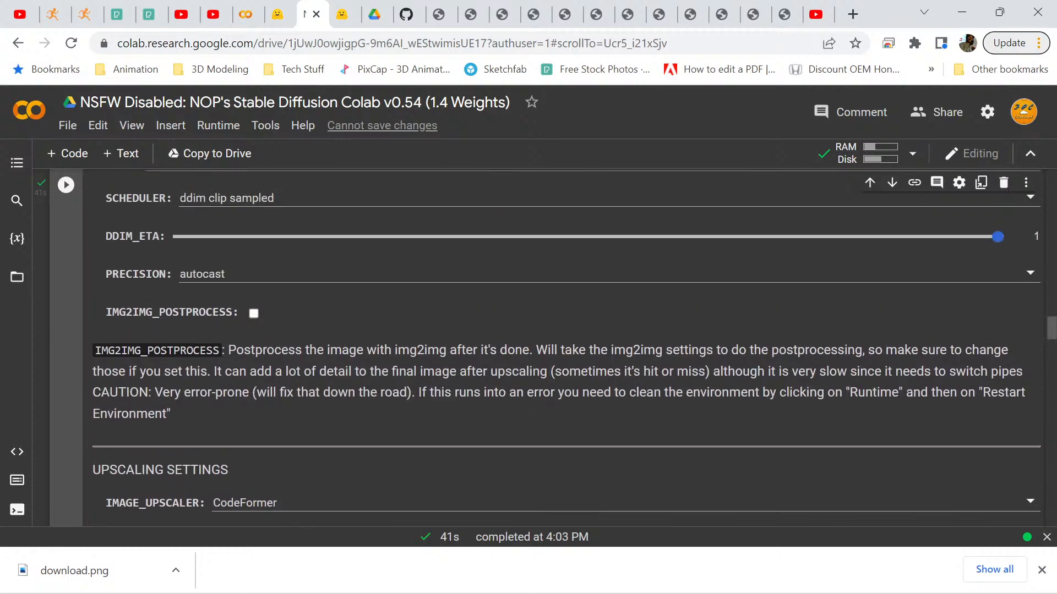
{"action": "scroll", "coordinate": [566, 349], "scroll_direction": "up", "scroll_amount": 3}
{"action": "left_click_drag", "start_coordinate": [168, 325], "coordinate": [287, 325]}
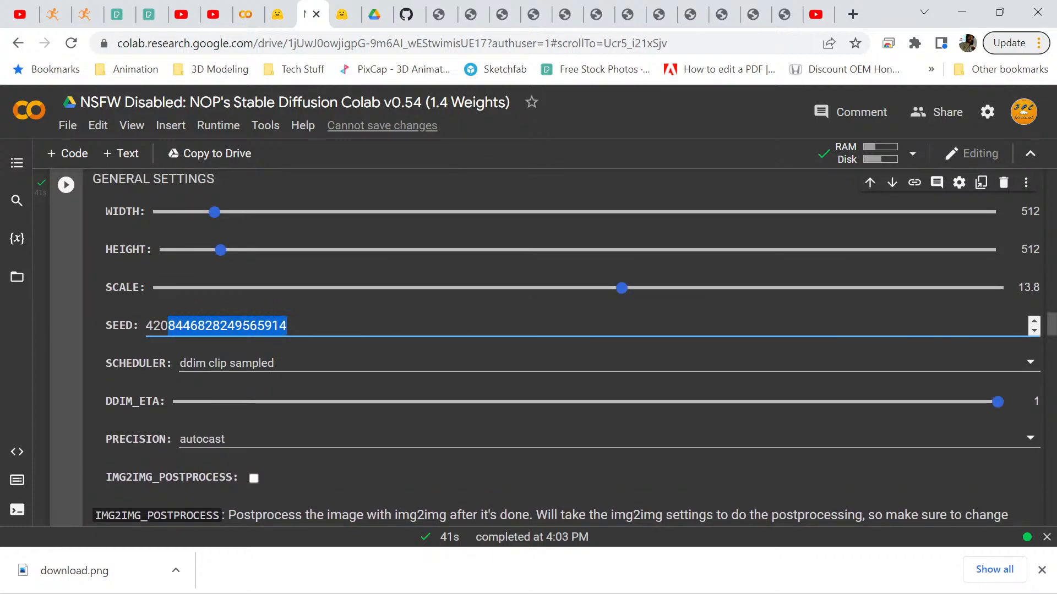
{"action": "key", "text": "ctrl+a"}
{"action": "right_click", "coordinate": [222, 326]}
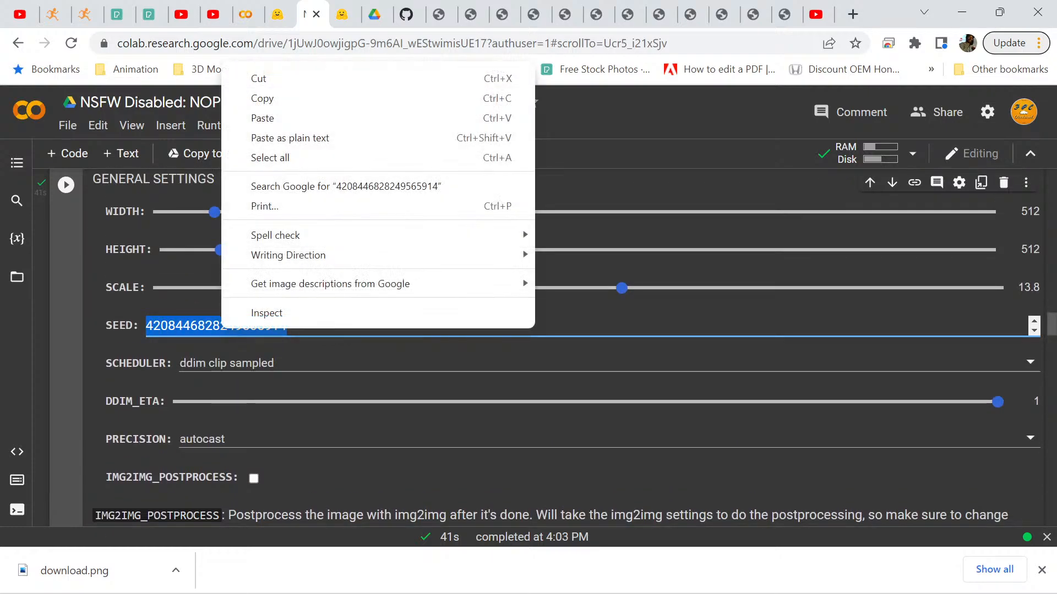
{"action": "left_click", "coordinate": [297, 118]}
{"action": "left_click", "coordinate": [353, 306]}
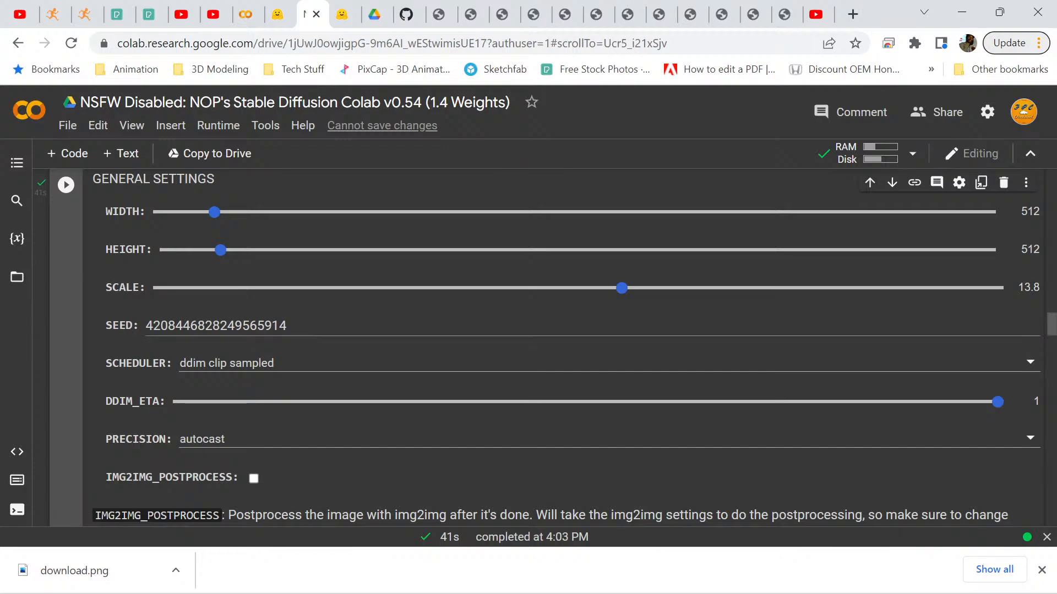
{"action": "left_click_drag", "start_coordinate": [297, 326], "coordinate": [280, 326]}
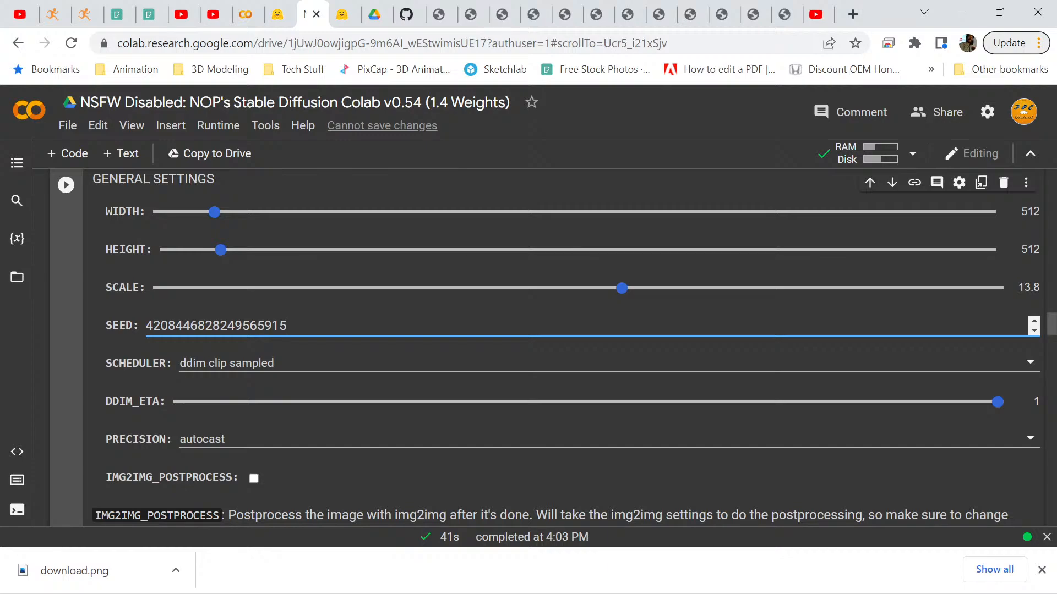
{"action": "left_click_drag", "start_coordinate": [621, 288], "coordinate": [728, 288]}
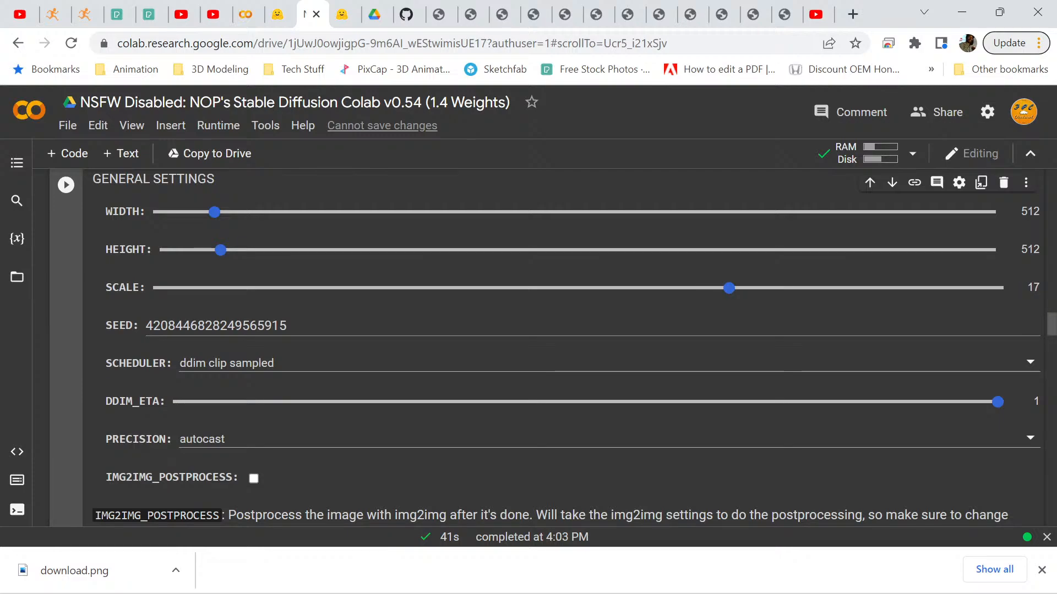
Run the generation cell again with the changed seed and scale, and inspect the resulting image.
{"action": "scroll", "coordinate": [550, 348], "scroll_direction": "down", "scroll_amount": 12}
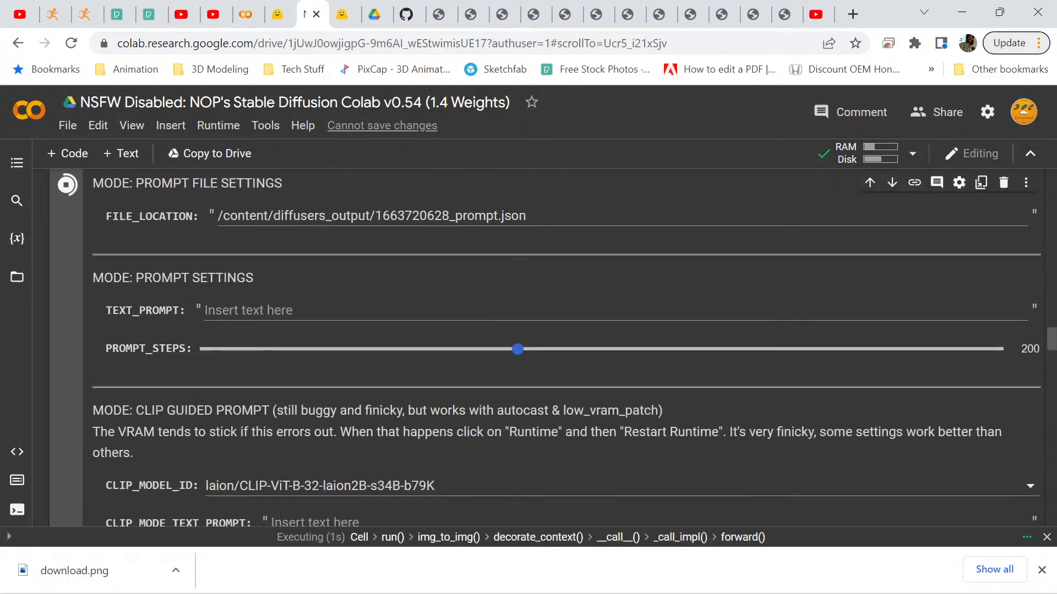
{"action": "scroll", "coordinate": [550, 348], "scroll_direction": "down", "scroll_amount": 15}
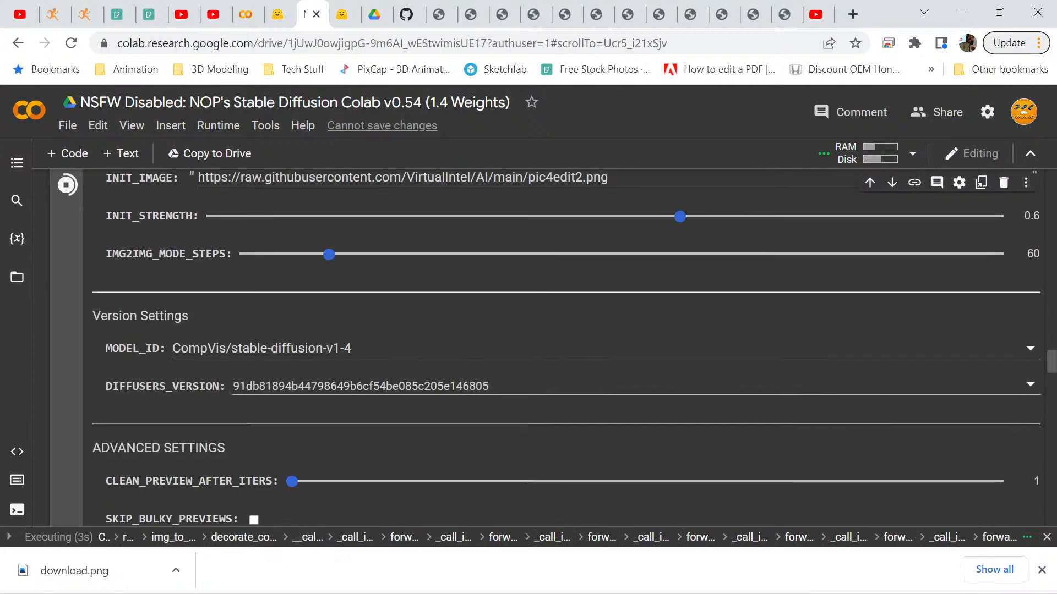
{"action": "scroll", "coordinate": [550, 348], "scroll_direction": "down", "scroll_amount": 15}
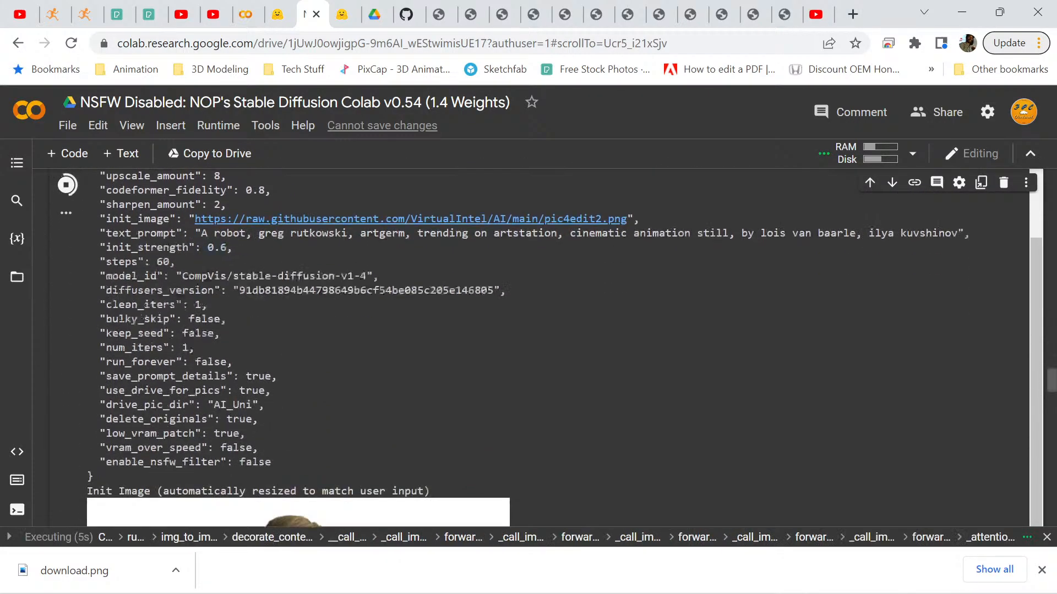
{"action": "scroll", "coordinate": [551, 348], "scroll_direction": "down", "scroll_amount": 6}
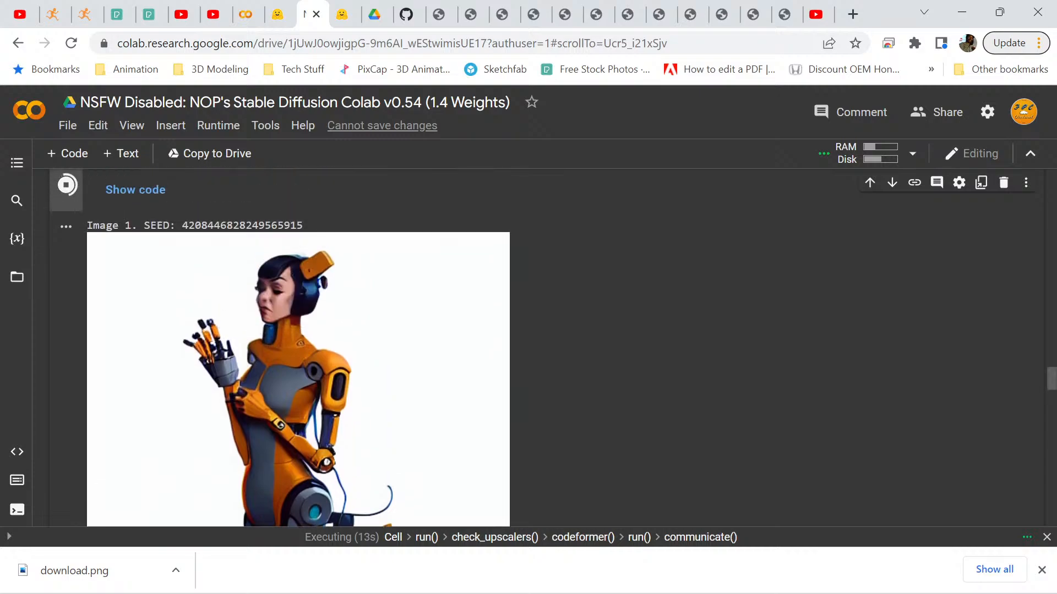
Examine the robot image generated at scale 17 from head to legs, in both the preview and the upscaled version.
{"action": "scroll", "coordinate": [297, 347], "scroll_direction": "down", "scroll_amount": 2}
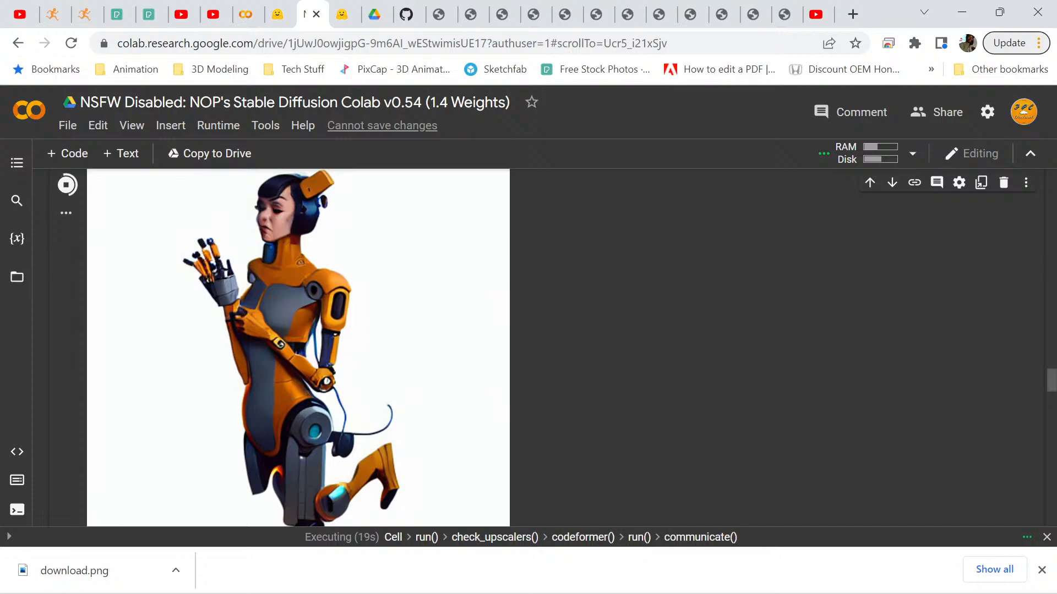
{"action": "scroll", "coordinate": [297, 347], "scroll_direction": "down", "scroll_amount": 2}
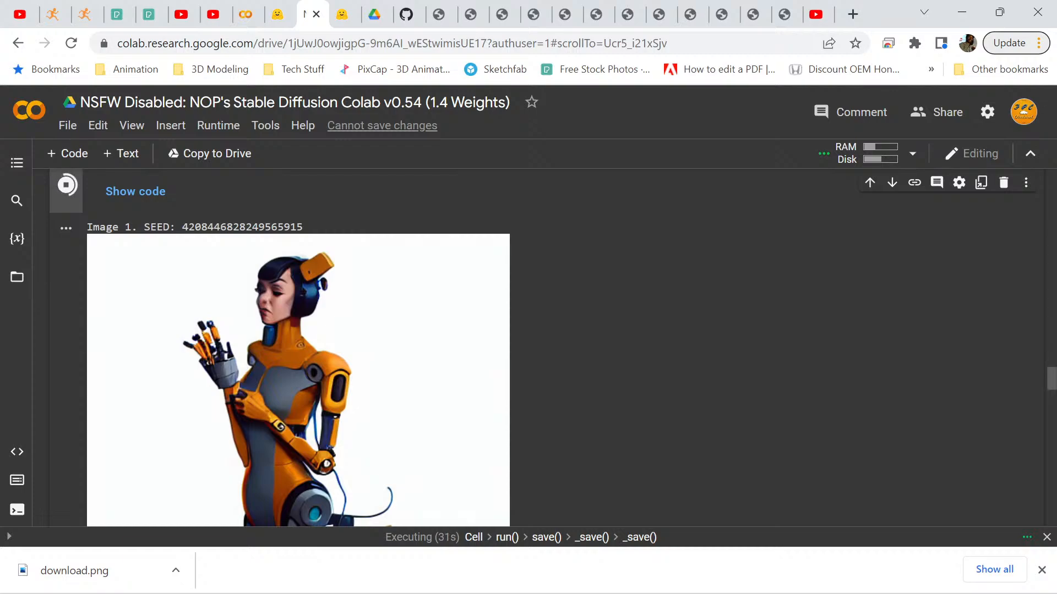
{"action": "scroll", "coordinate": [545, 348], "scroll_direction": "up", "scroll_amount": 15}
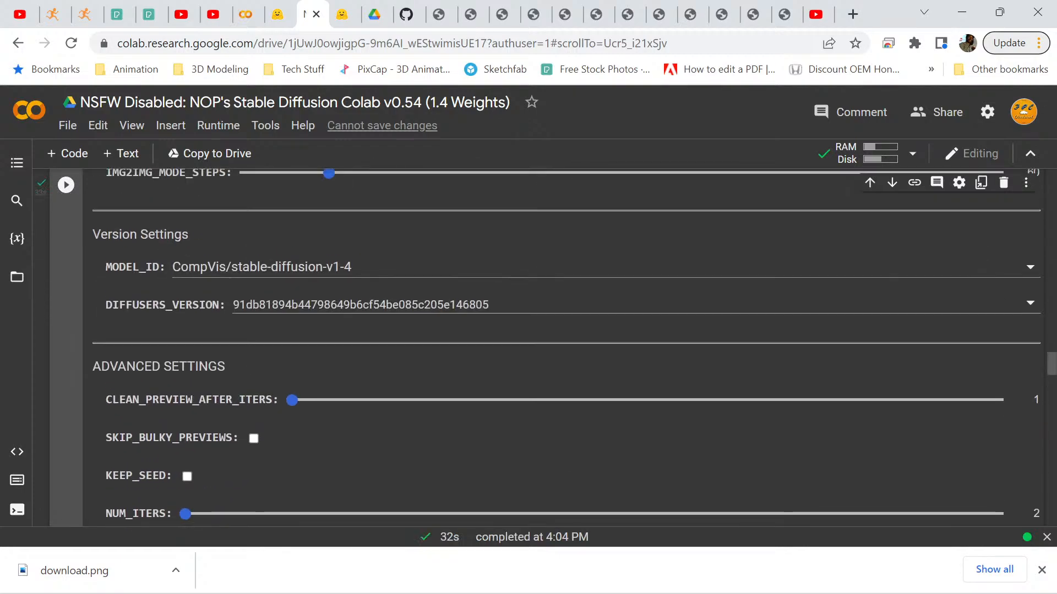
{"action": "scroll", "coordinate": [545, 348], "scroll_direction": "down", "scroll_amount": 20}
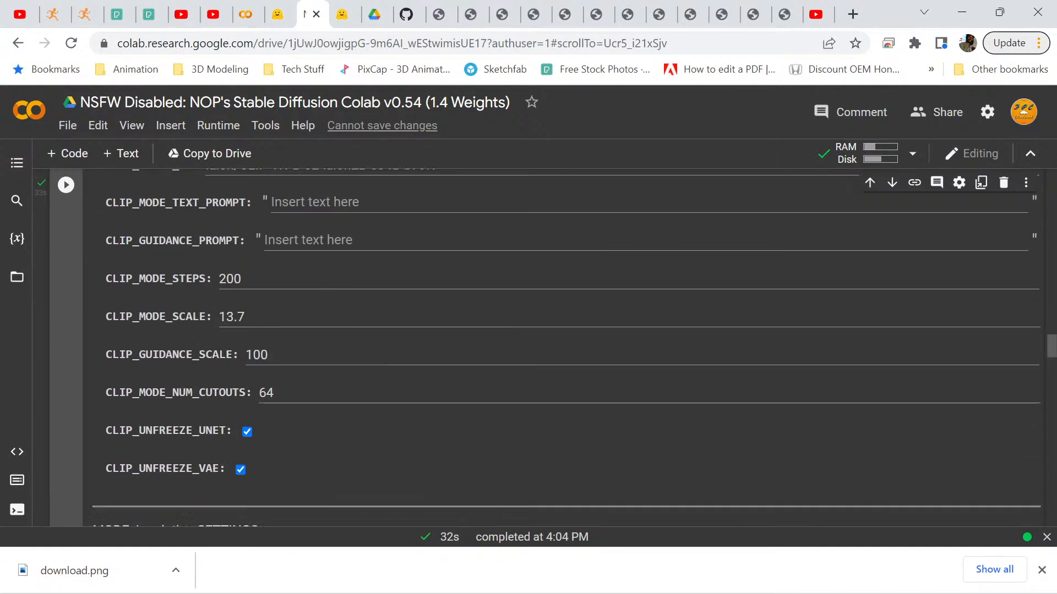
{"action": "scroll", "coordinate": [544, 347], "scroll_direction": "up", "scroll_amount": 6}
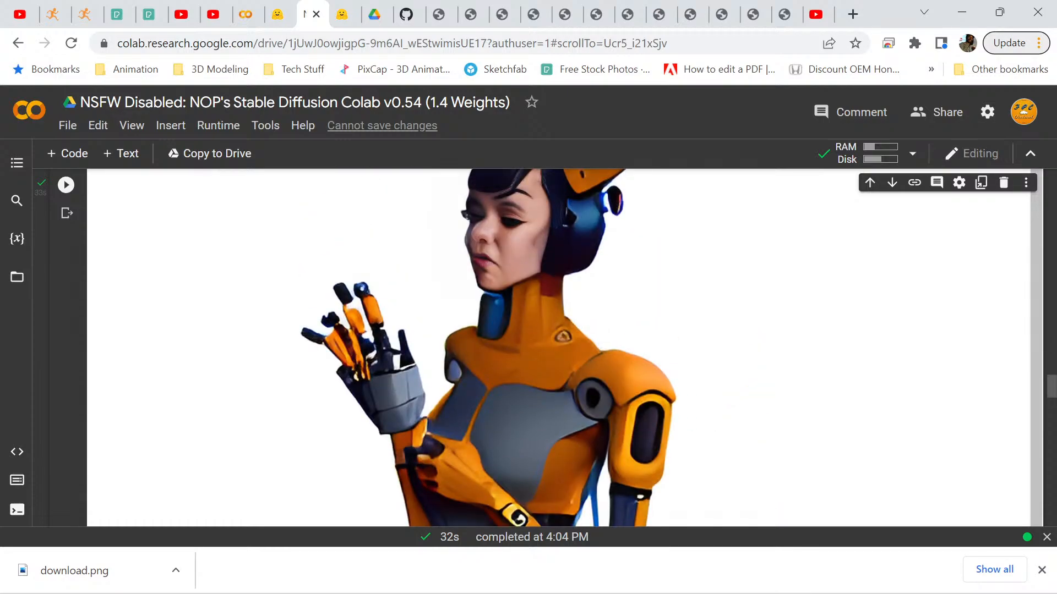
{"action": "scroll", "coordinate": [545, 348], "scroll_direction": "up", "scroll_amount": 2}
{"action": "scroll", "coordinate": [545, 347], "scroll_direction": "down", "scroll_amount": 7}
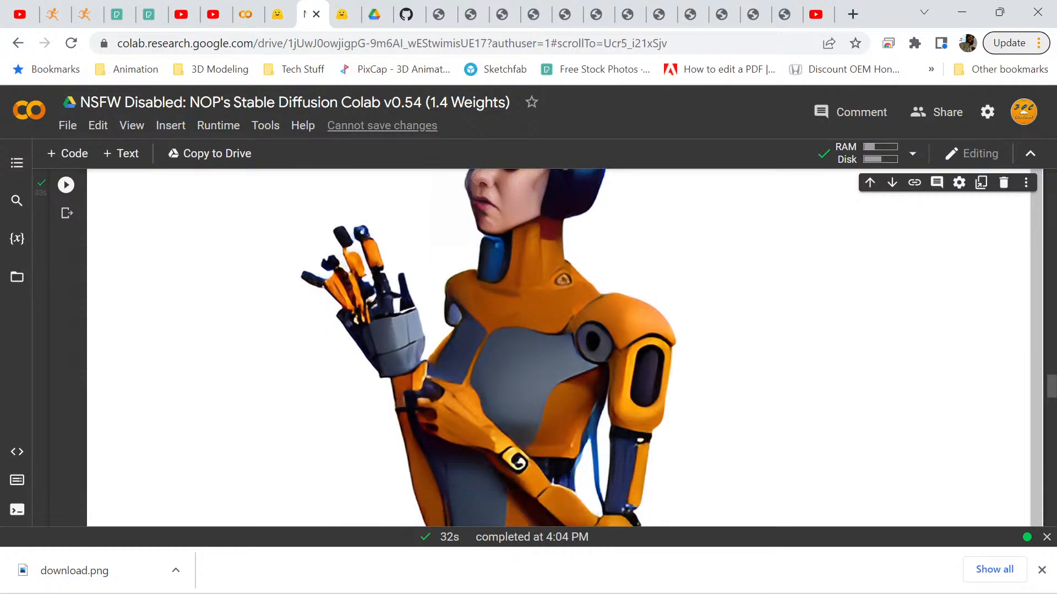
{"action": "scroll", "coordinate": [545, 348], "scroll_direction": "down", "scroll_amount": 6}
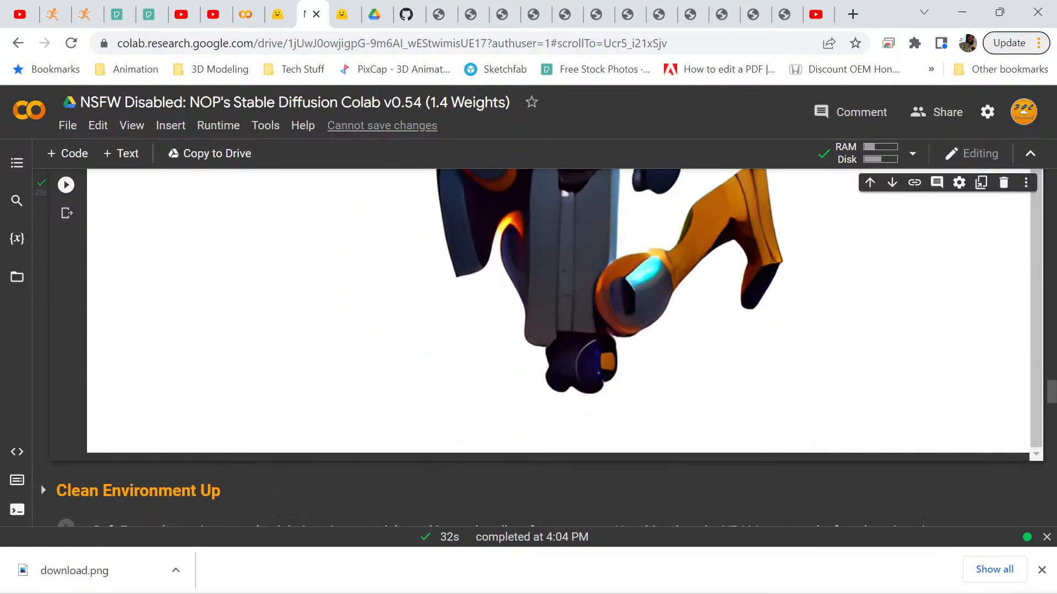
{"action": "scroll", "coordinate": [545, 348], "scroll_direction": "up", "scroll_amount": 4}
{"action": "scroll", "coordinate": [545, 348], "scroll_direction": "up", "scroll_amount": 5}
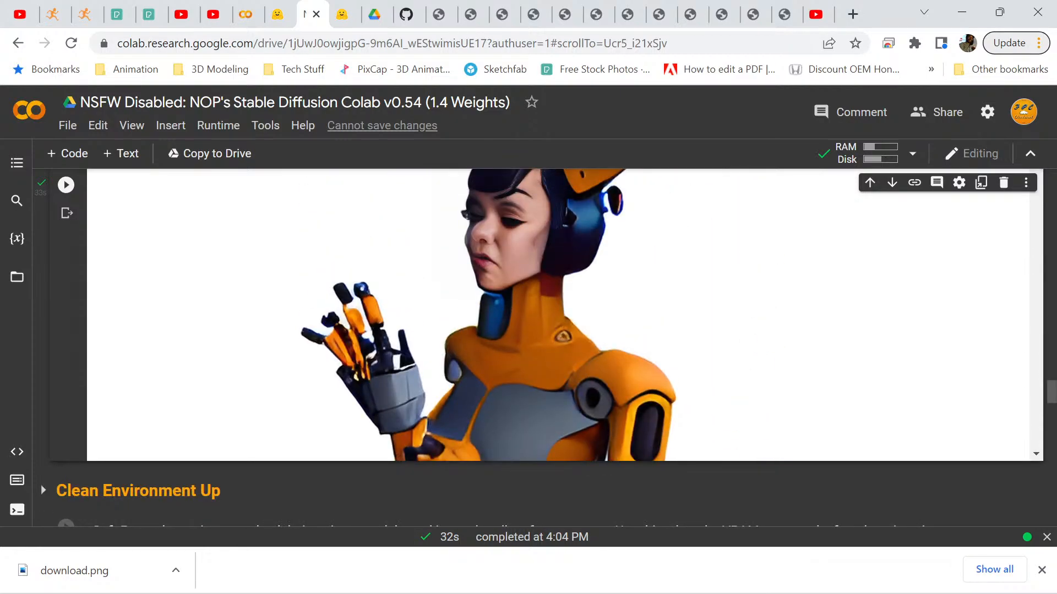
{"action": "scroll", "coordinate": [545, 348], "scroll_direction": "up", "scroll_amount": 2}
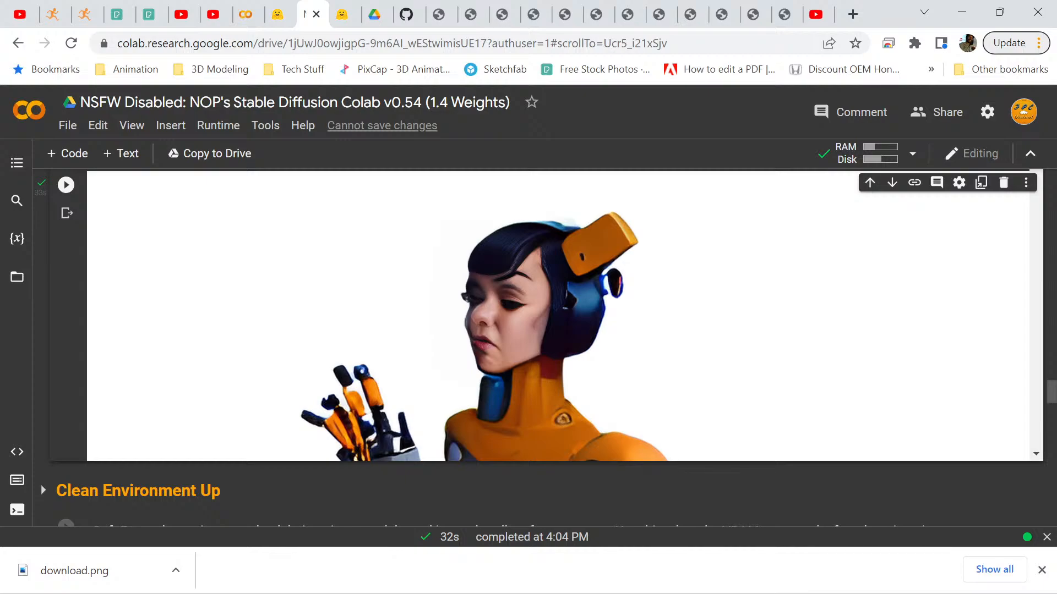
{"action": "scroll", "coordinate": [558, 315], "scroll_direction": "down", "scroll_amount": 6}
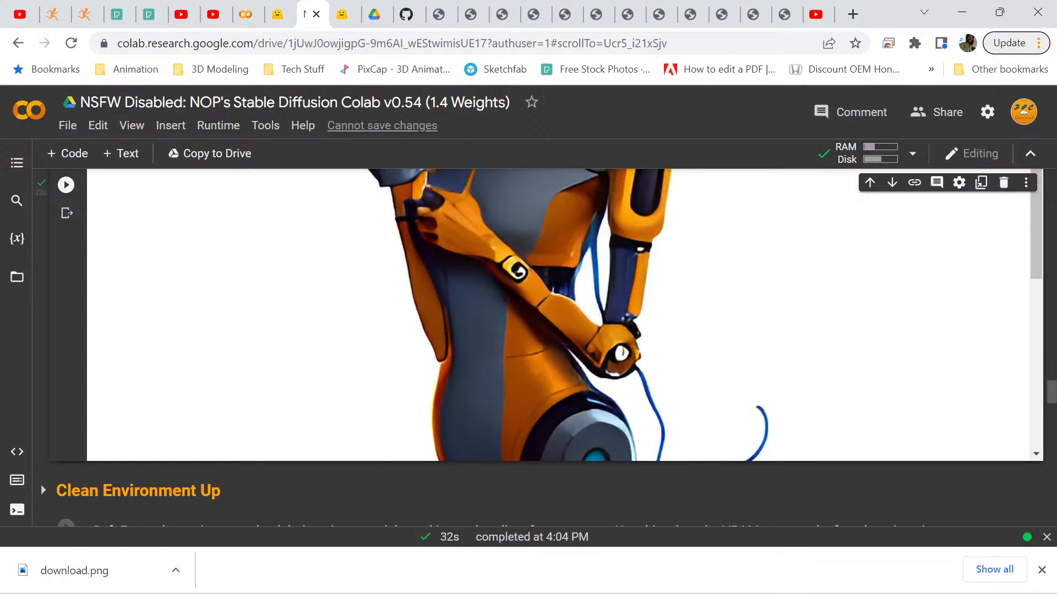
{"action": "scroll", "coordinate": [558, 316], "scroll_direction": "up", "scroll_amount": 2}
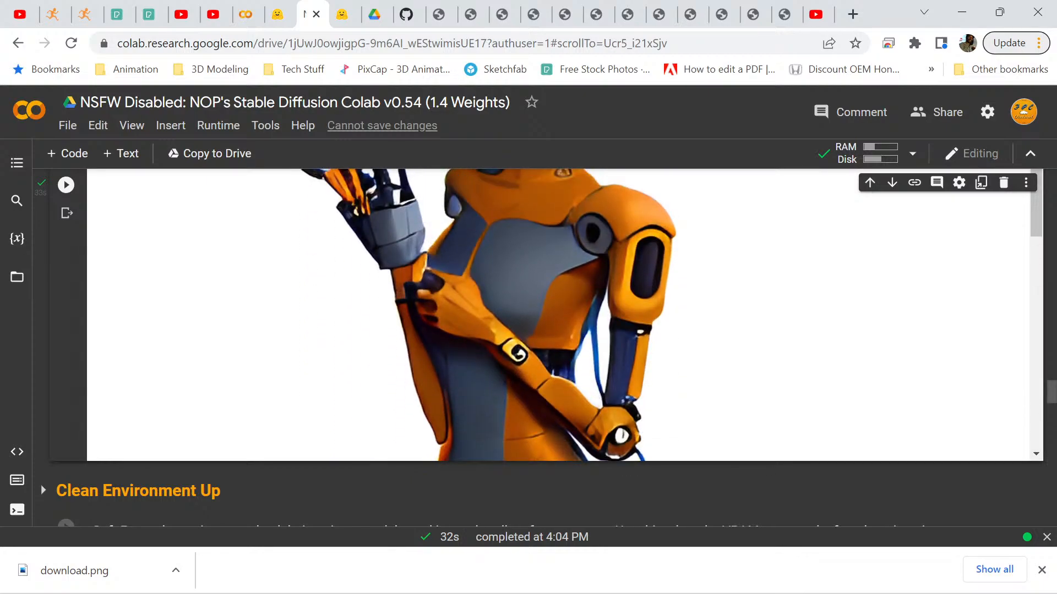
{"action": "scroll", "coordinate": [559, 316], "scroll_direction": "up", "scroll_amount": 2}
{"action": "scroll", "coordinate": [558, 315], "scroll_direction": "down", "scroll_amount": 6}
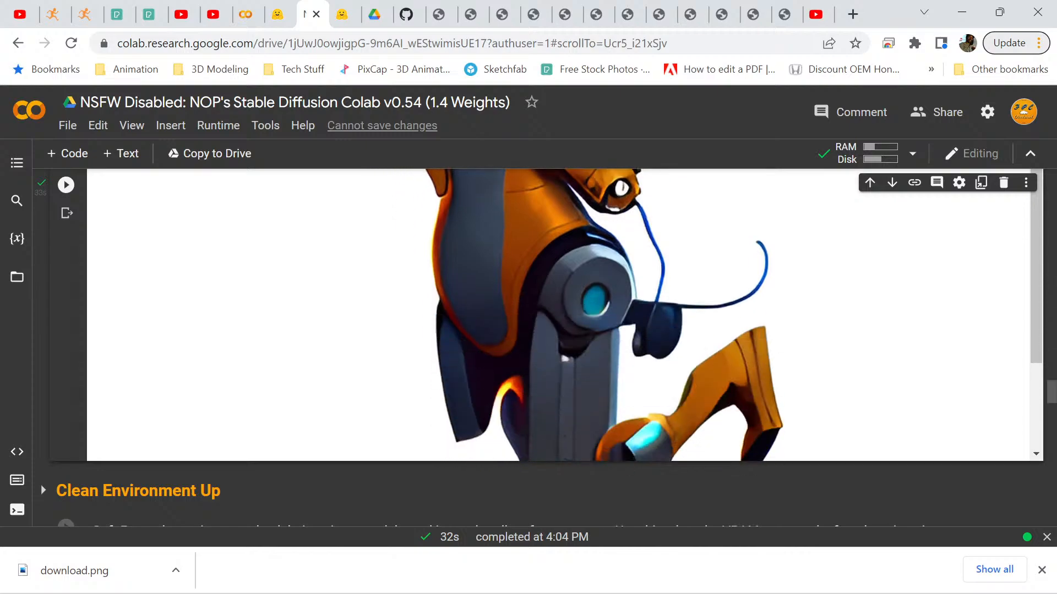
{"action": "scroll", "coordinate": [558, 316], "scroll_direction": "down", "scroll_amount": 10}
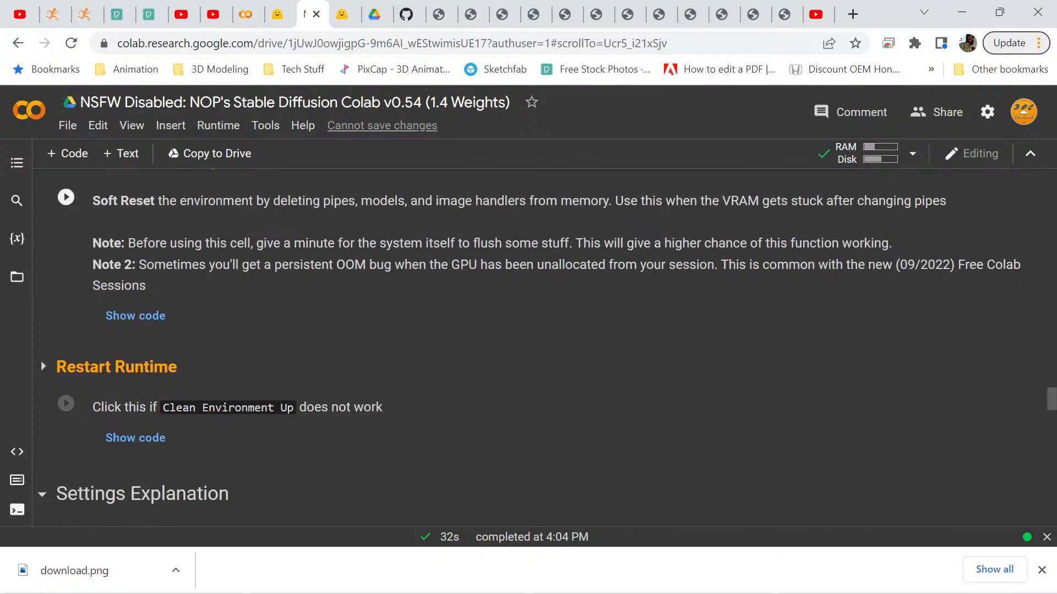
{"action": "scroll", "coordinate": [558, 315], "scroll_direction": "up", "scroll_amount": 20}
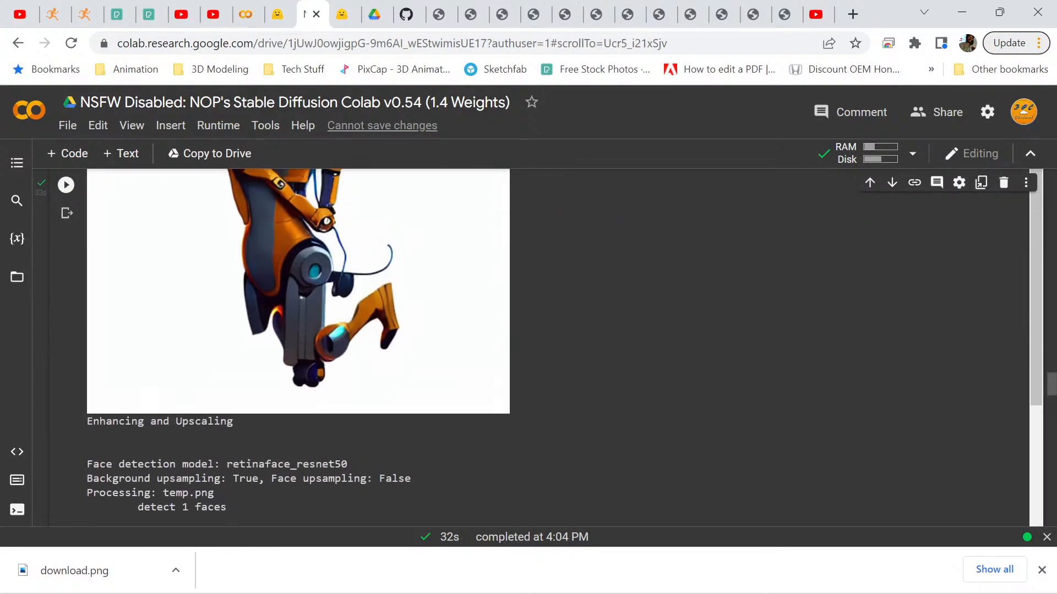
{"action": "scroll", "coordinate": [558, 315], "scroll_direction": "up", "scroll_amount": 6}
{"action": "scroll", "coordinate": [558, 315], "scroll_direction": "down", "scroll_amount": 3}
{"action": "scroll", "coordinate": [558, 315], "scroll_direction": "up", "scroll_amount": 3}
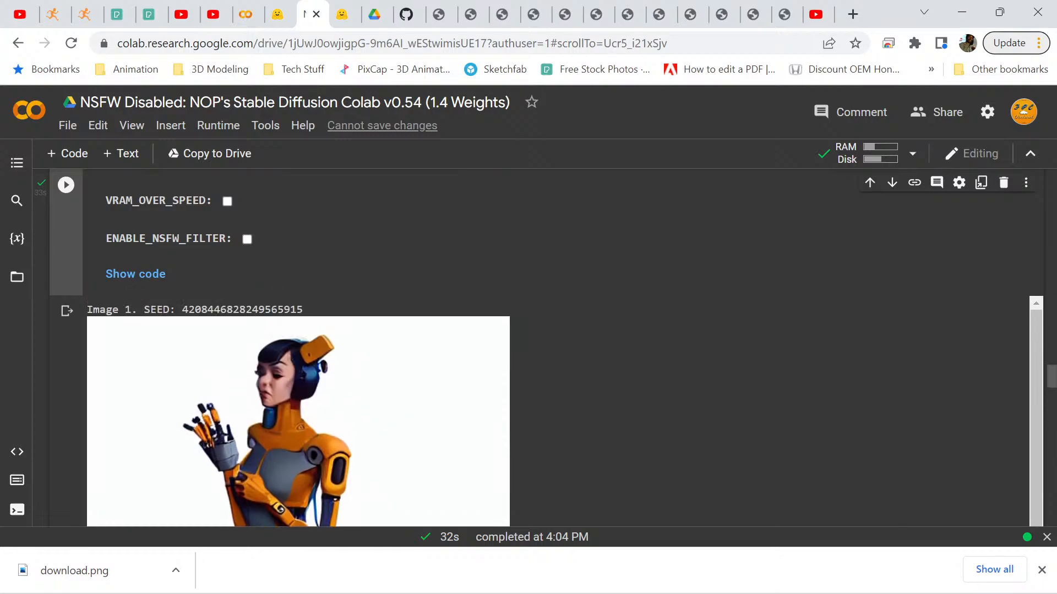
Set the SCALE to 20 in the General Settings of the Render Images cell.
{"action": "scroll", "coordinate": [559, 316], "scroll_direction": "up", "scroll_amount": 15}
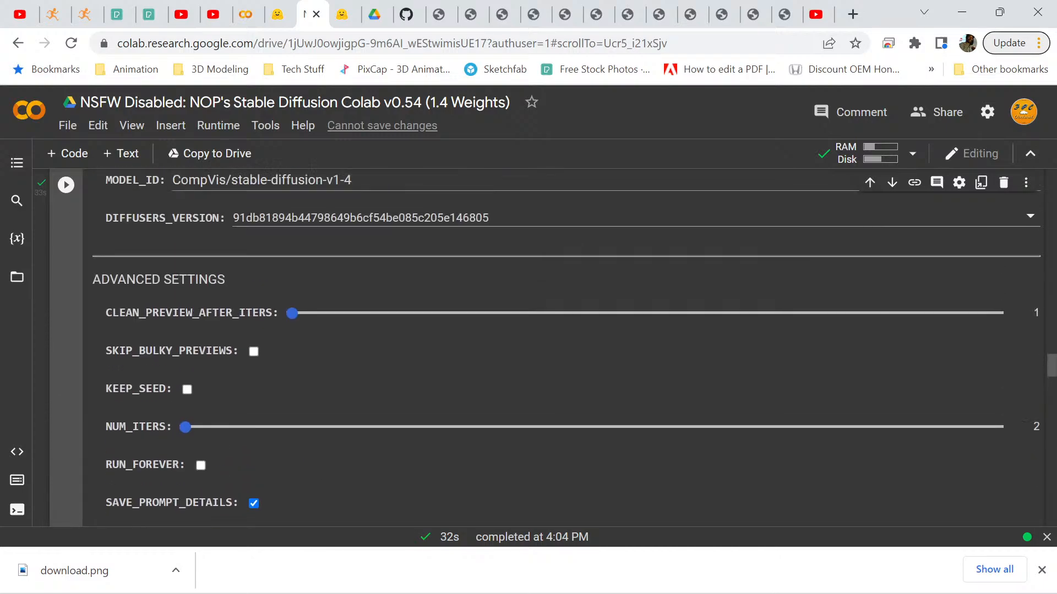
{"action": "scroll", "coordinate": [559, 315], "scroll_direction": "up", "scroll_amount": 5}
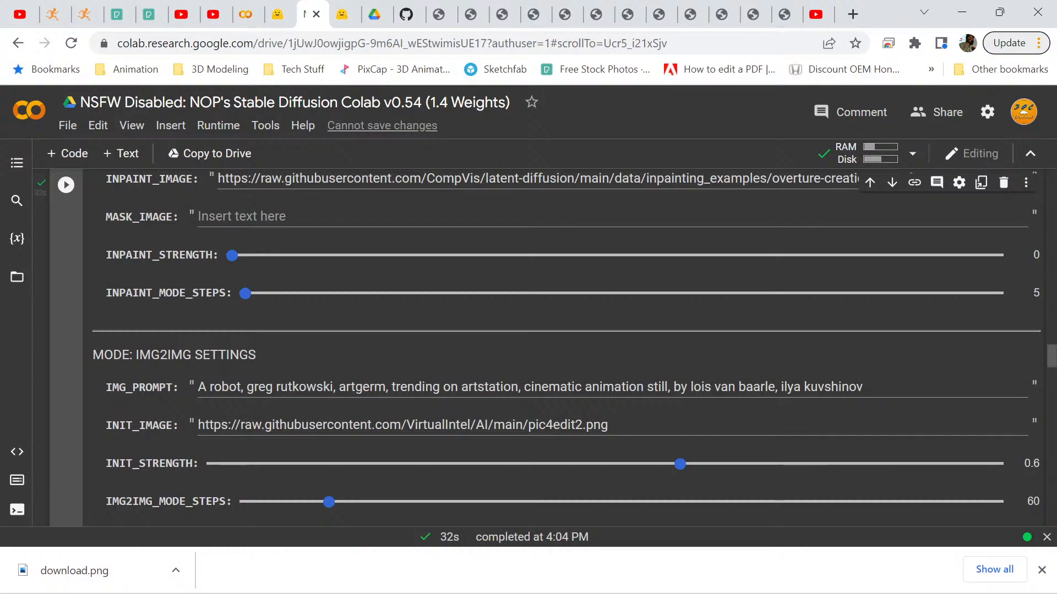
{"action": "scroll", "coordinate": [558, 316], "scroll_direction": "up", "scroll_amount": 15}
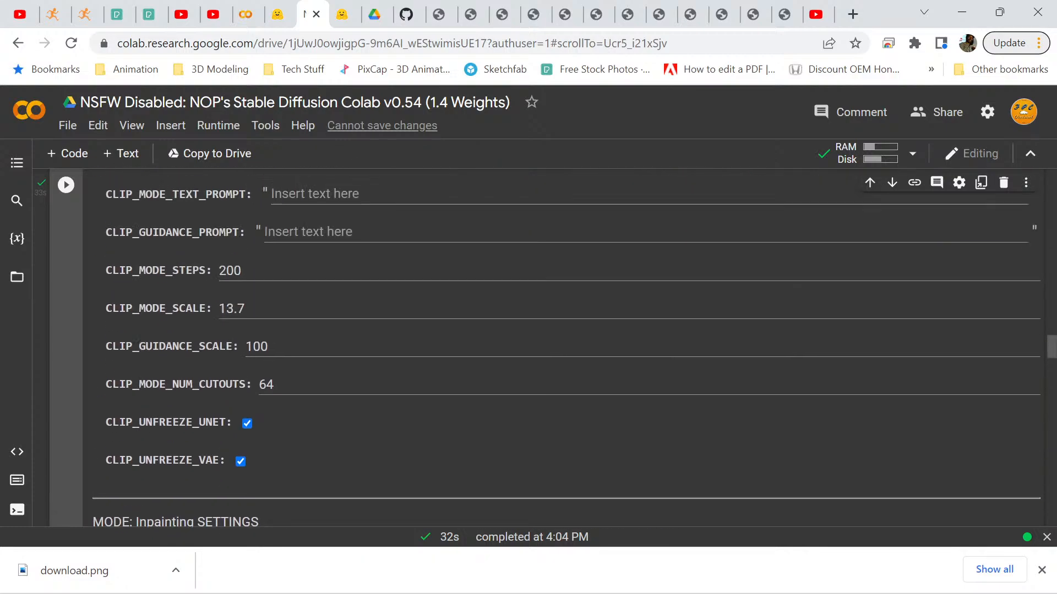
{"action": "scroll", "coordinate": [559, 316], "scroll_direction": "up", "scroll_amount": 10}
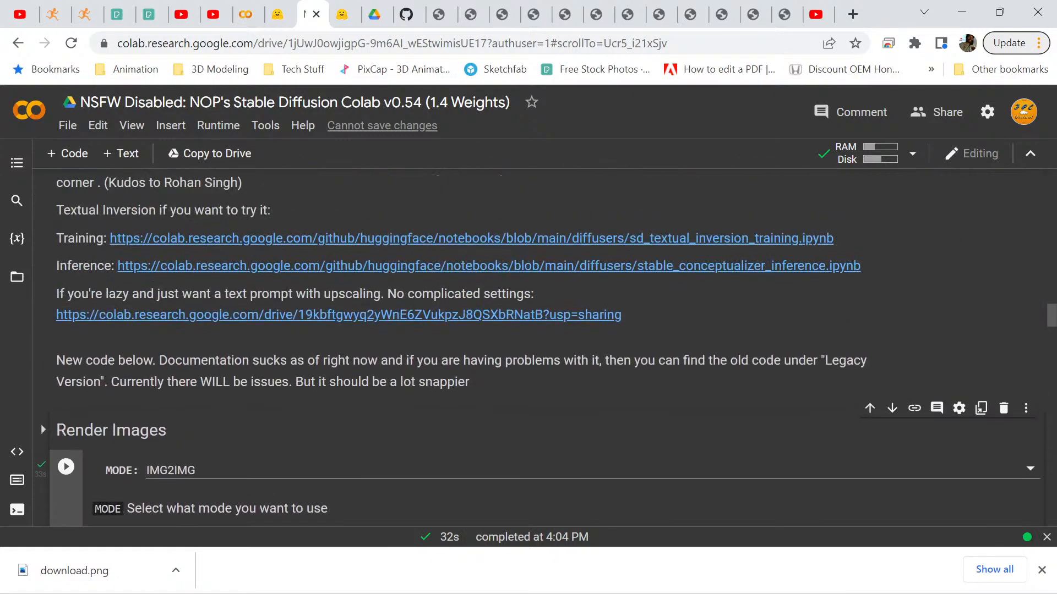
{"action": "scroll", "coordinate": [559, 316], "scroll_direction": "down", "scroll_amount": 2}
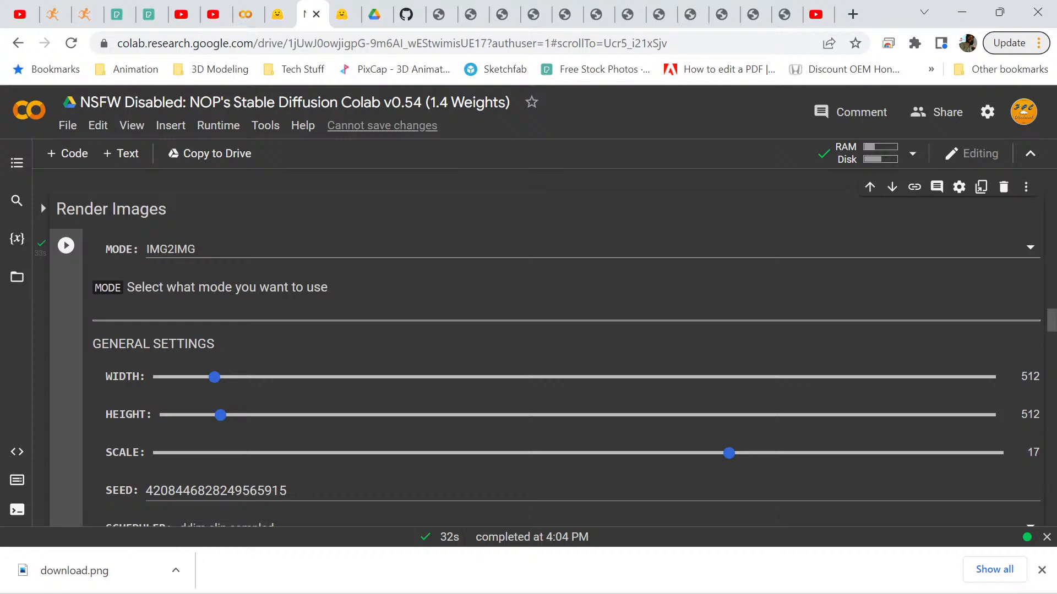
{"action": "scroll", "coordinate": [558, 315], "scroll_direction": "down", "scroll_amount": 3}
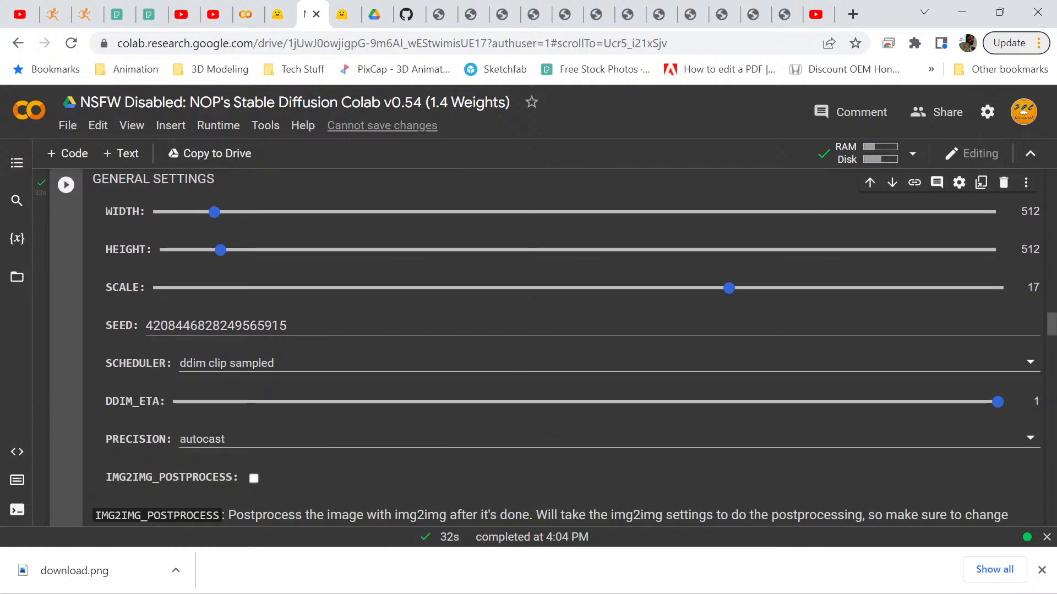
{"action": "left_click_drag", "start_coordinate": [729, 287], "coordinate": [830, 288]}
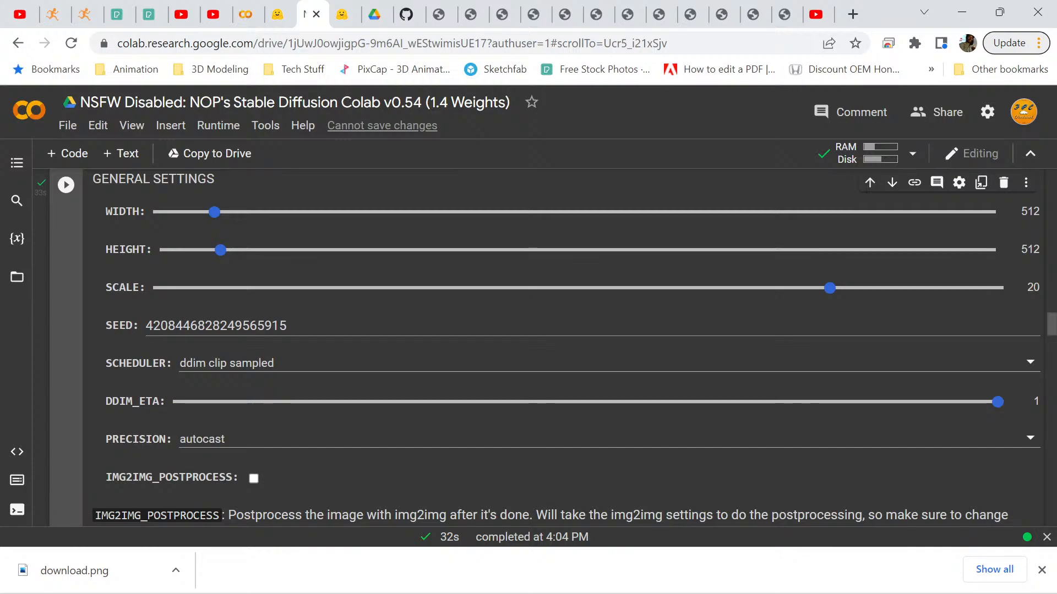
Run the Render Images cell to generate the robot image at scale 20 and go to its output.
{"action": "left_click", "coordinate": [66, 185]}
{"action": "scroll", "coordinate": [567, 339], "scroll_direction": "down", "scroll_amount": 20}
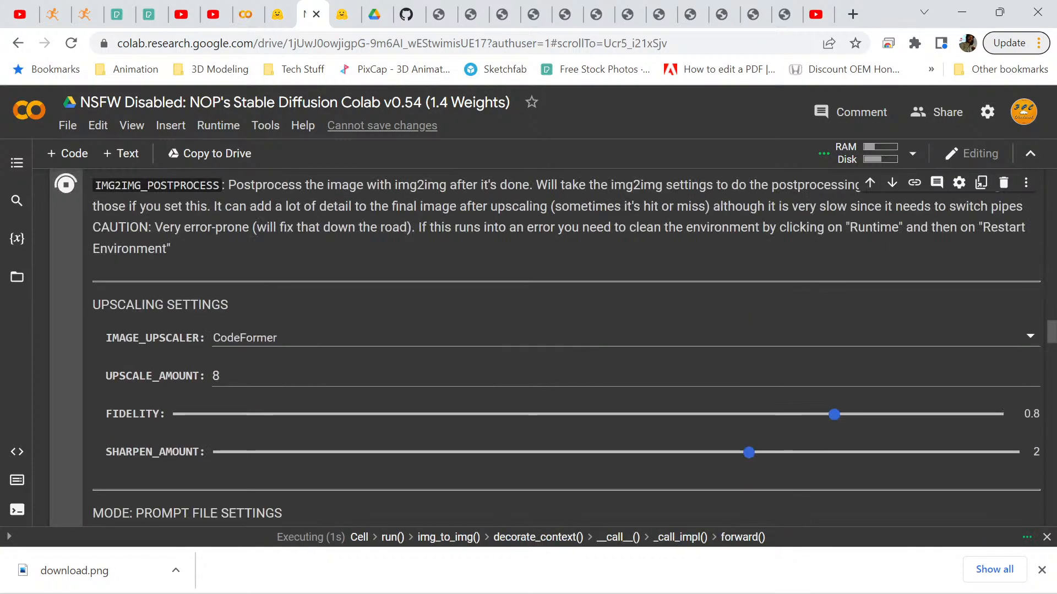
{"action": "scroll", "coordinate": [546, 347], "scroll_direction": "down", "scroll_amount": 20}
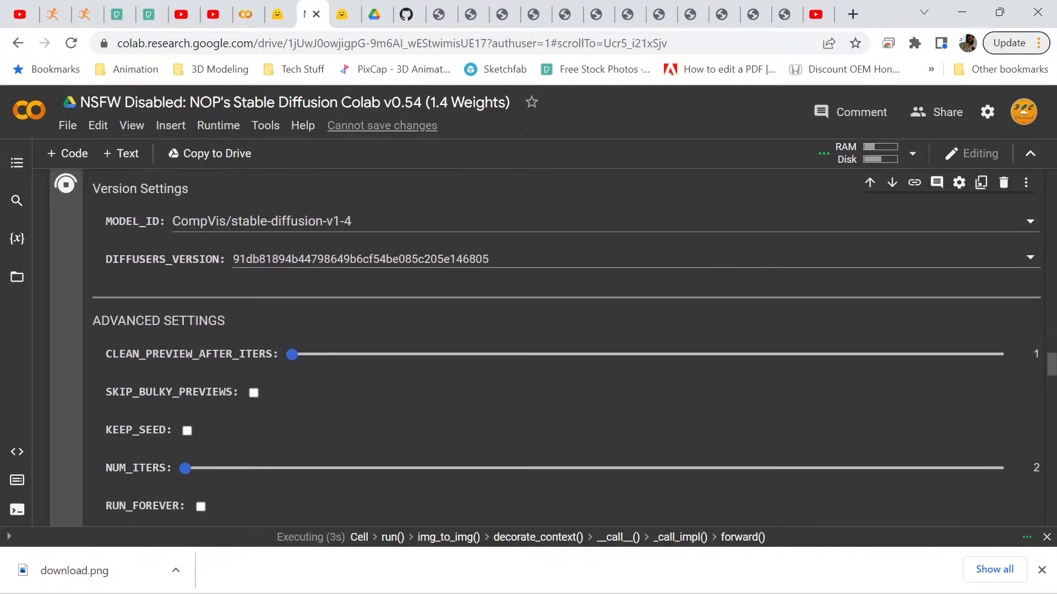
{"action": "scroll", "coordinate": [548, 347], "scroll_direction": "down", "scroll_amount": 5}
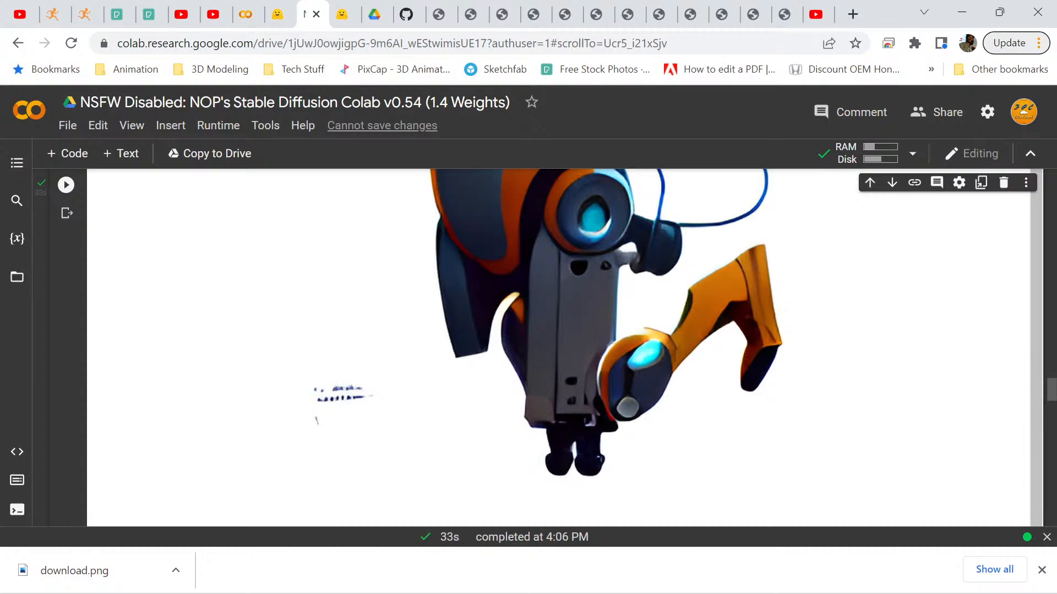
Inspect the face, hands, torso and legs of the upscaled robot image generated at scale 20.
{"action": "scroll", "coordinate": [558, 347], "scroll_direction": "up", "scroll_amount": 10}
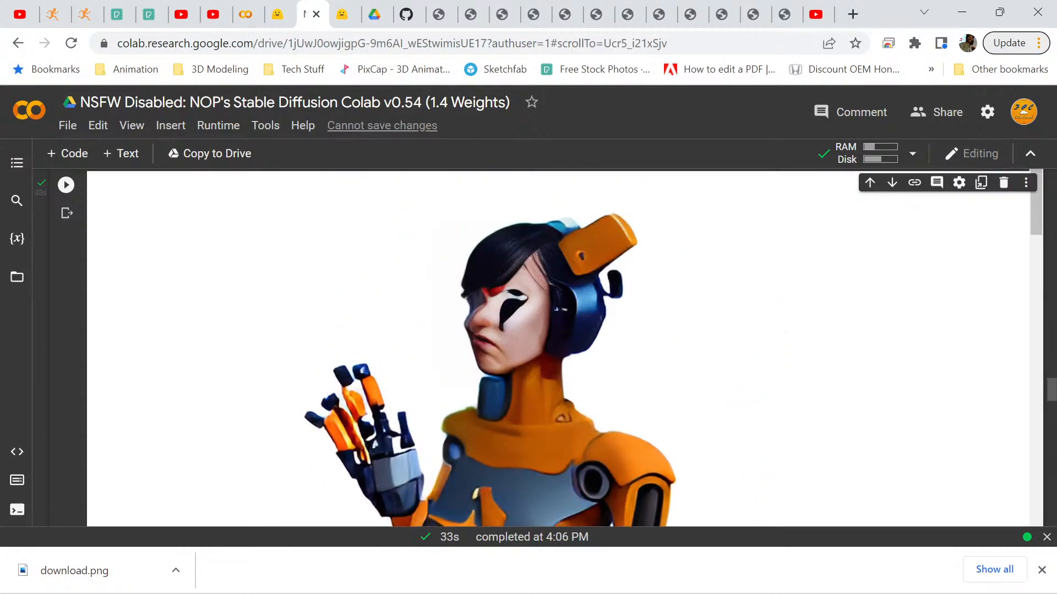
{"action": "scroll", "coordinate": [558, 347], "scroll_direction": "down", "scroll_amount": 5}
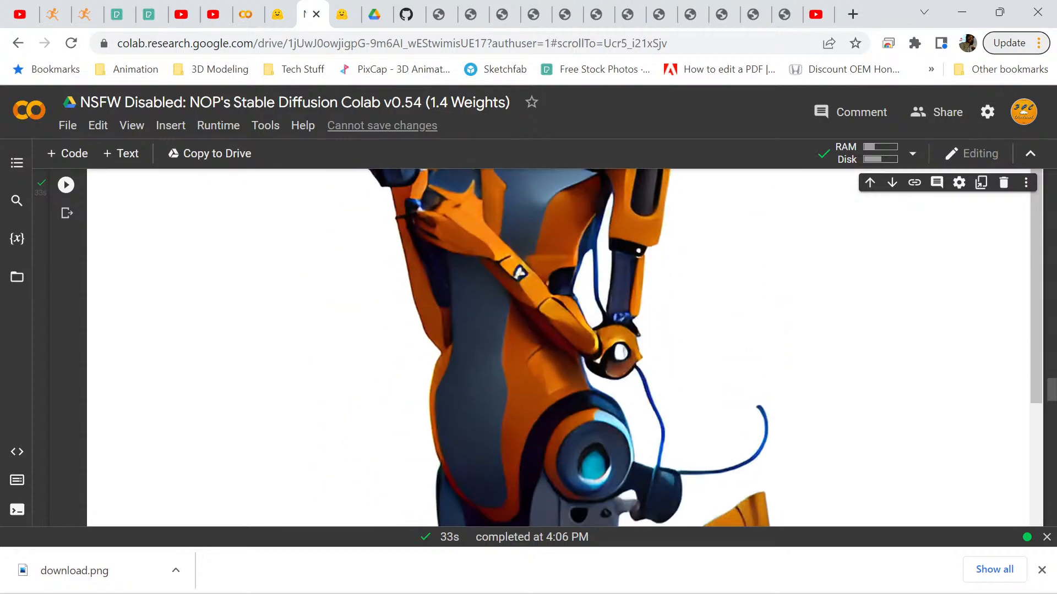
{"action": "scroll", "coordinate": [558, 346], "scroll_direction": "up", "scroll_amount": 4}
{"action": "scroll", "coordinate": [558, 347], "scroll_direction": "down", "scroll_amount": 4}
{"action": "scroll", "coordinate": [558, 346], "scroll_direction": "up", "scroll_amount": 3}
{"action": "scroll", "coordinate": [558, 347], "scroll_direction": "down", "scroll_amount": 6}
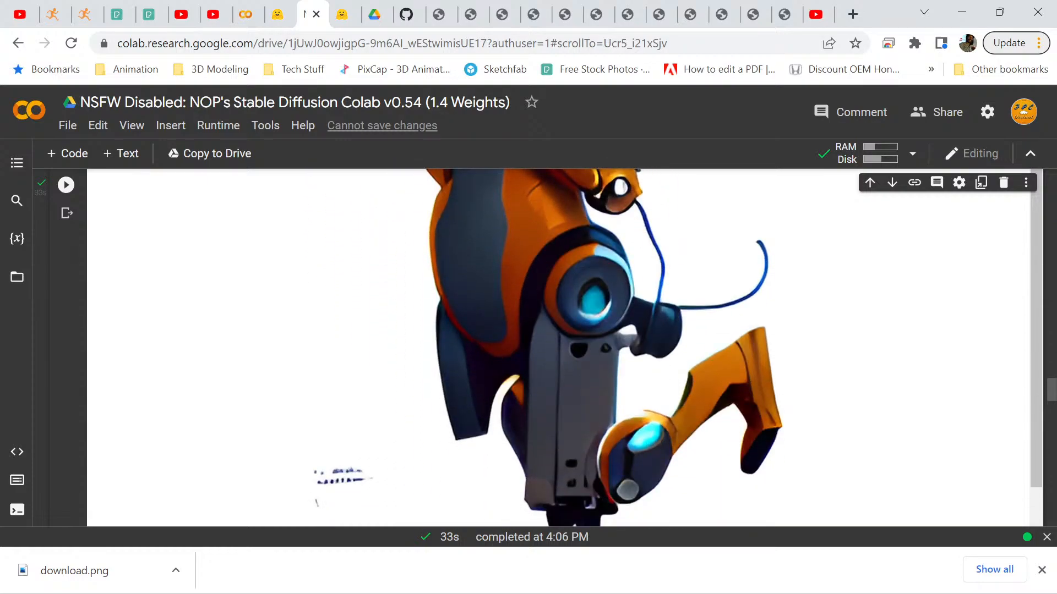
{"action": "scroll", "coordinate": [558, 347], "scroll_direction": "up", "scroll_amount": 4}
{"action": "scroll", "coordinate": [558, 346], "scroll_direction": "up", "scroll_amount": 3}
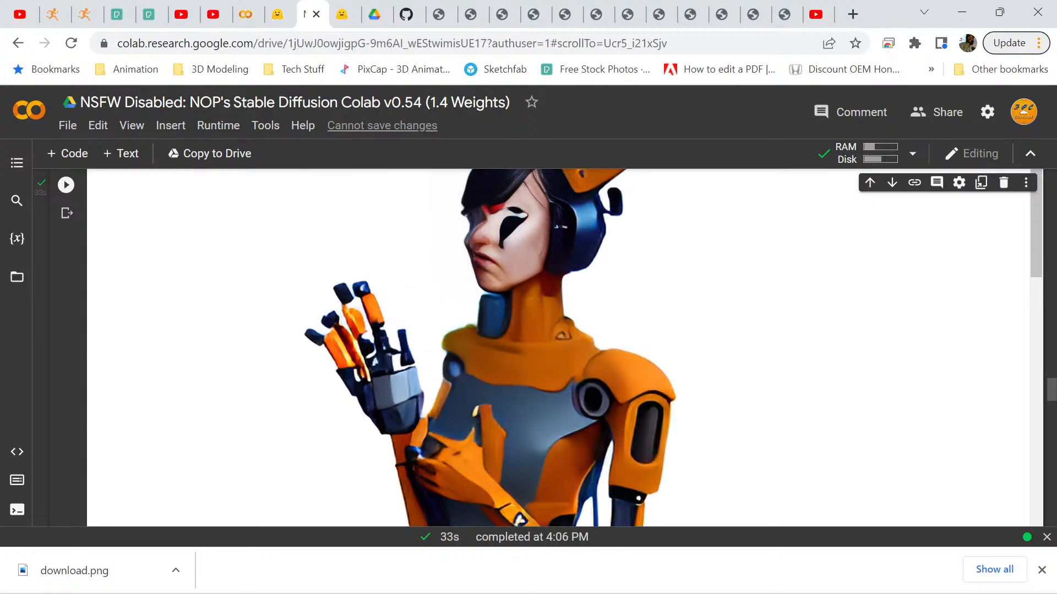
{"action": "scroll", "coordinate": [558, 347], "scroll_direction": "up", "scroll_amount": 20}
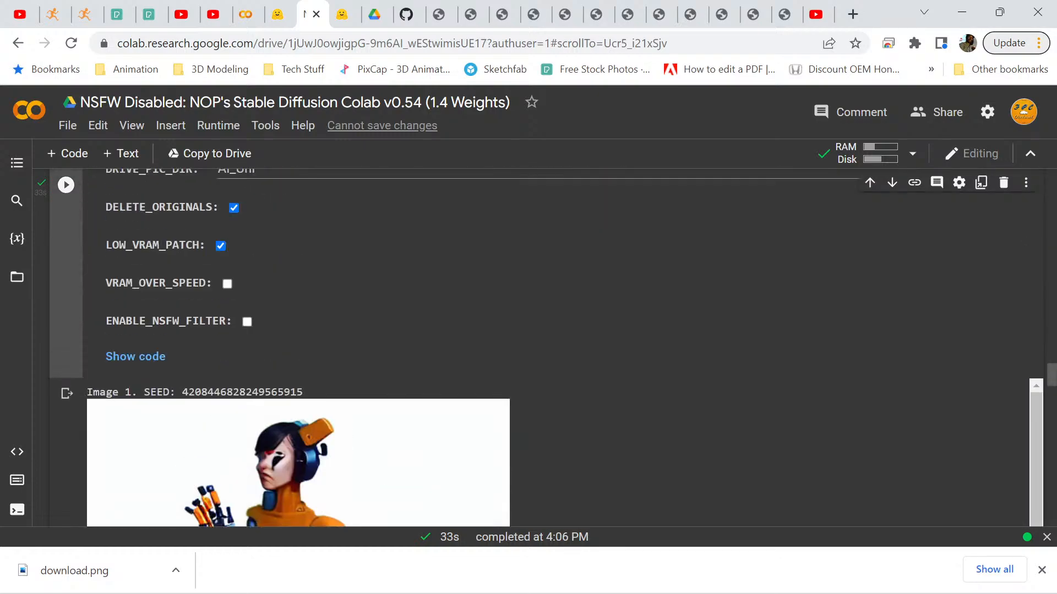
{"action": "scroll", "coordinate": [558, 347], "scroll_direction": "up", "scroll_amount": 20}
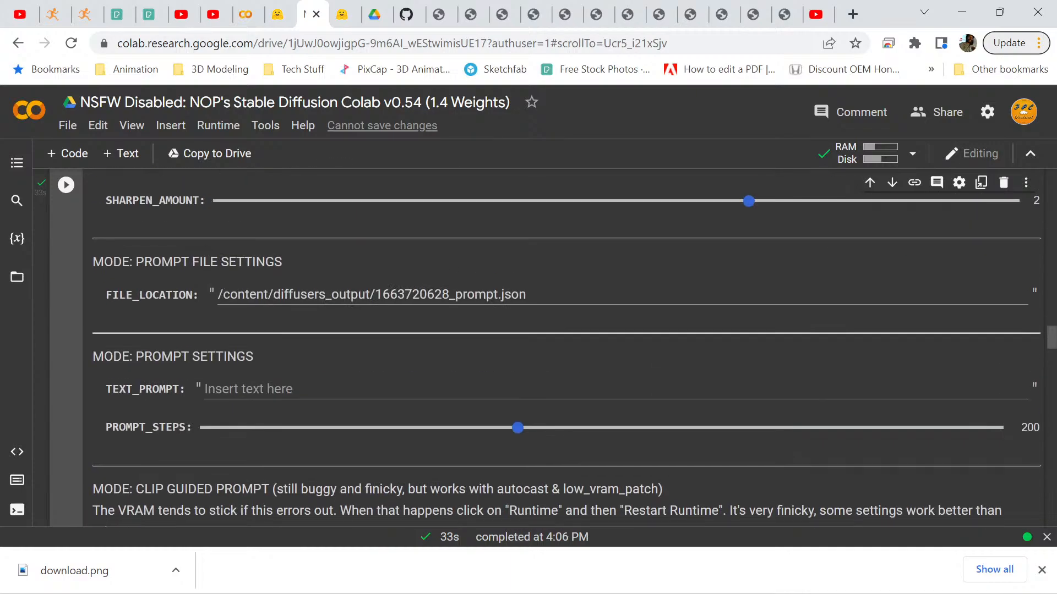
{"action": "scroll", "coordinate": [558, 347], "scroll_direction": "up", "scroll_amount": 15}
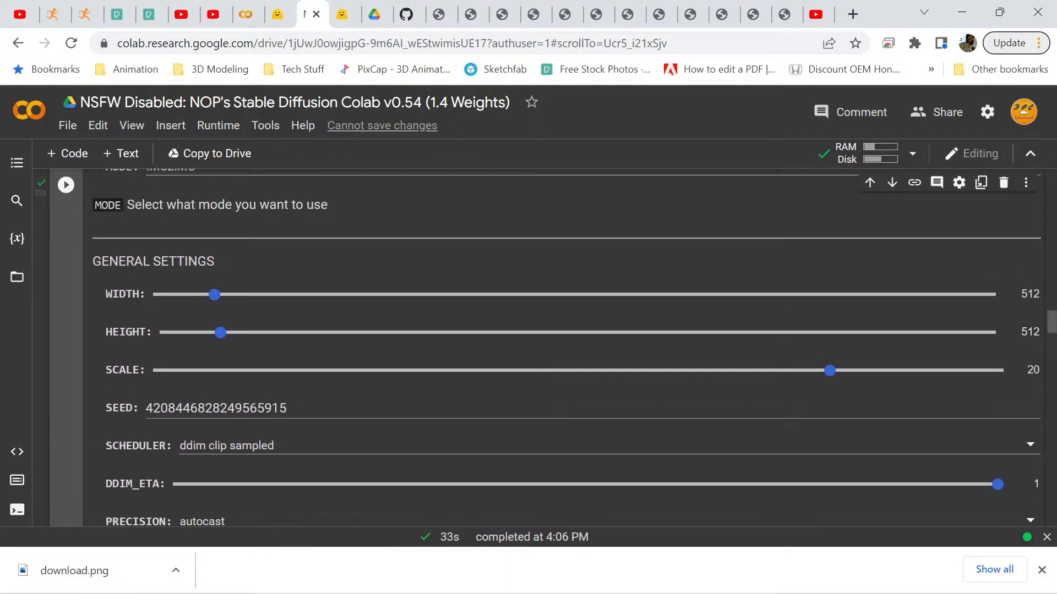
{"action": "scroll", "coordinate": [558, 346], "scroll_direction": "up", "scroll_amount": 1}
{"action": "scroll", "coordinate": [558, 347], "scroll_direction": "down", "scroll_amount": 3}
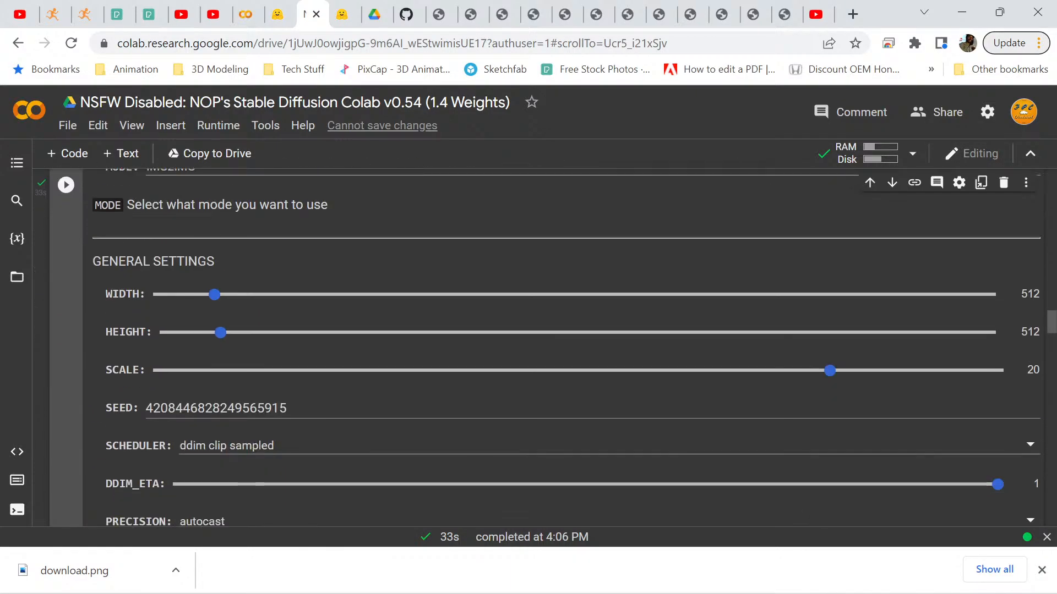
{"action": "scroll", "coordinate": [558, 347], "scroll_direction": "up", "scroll_amount": 20}
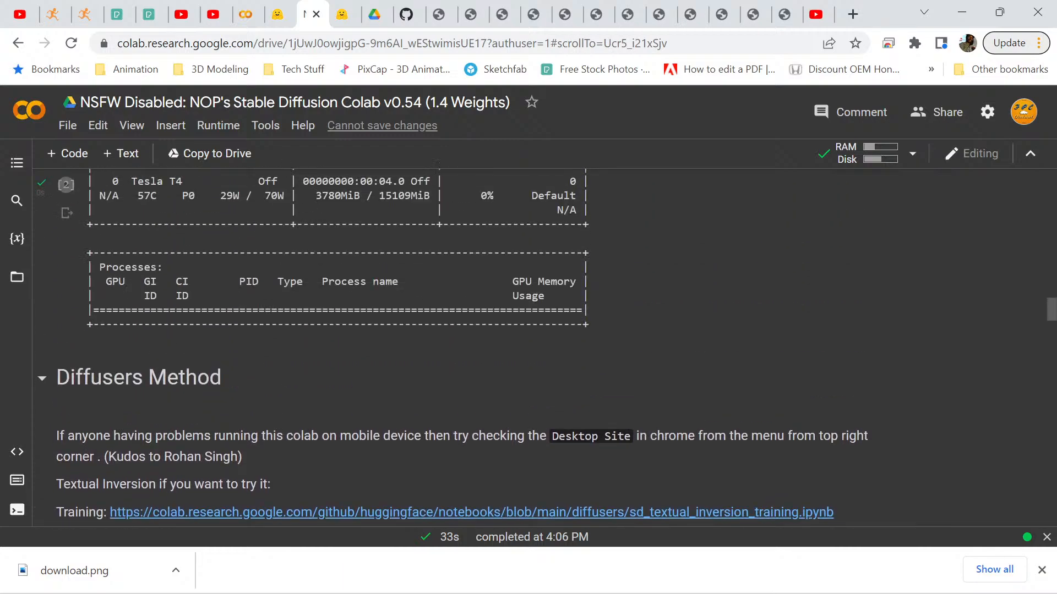
{"action": "scroll", "coordinate": [558, 346], "scroll_direction": "down", "scroll_amount": 15}
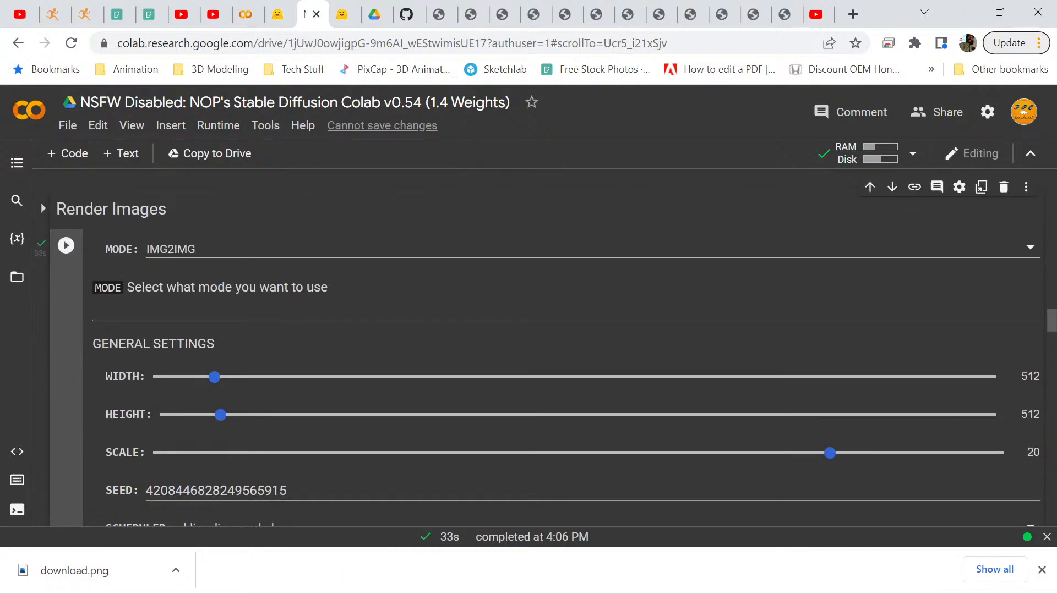
{"action": "scroll", "coordinate": [558, 346], "scroll_direction": "down", "scroll_amount": 3}
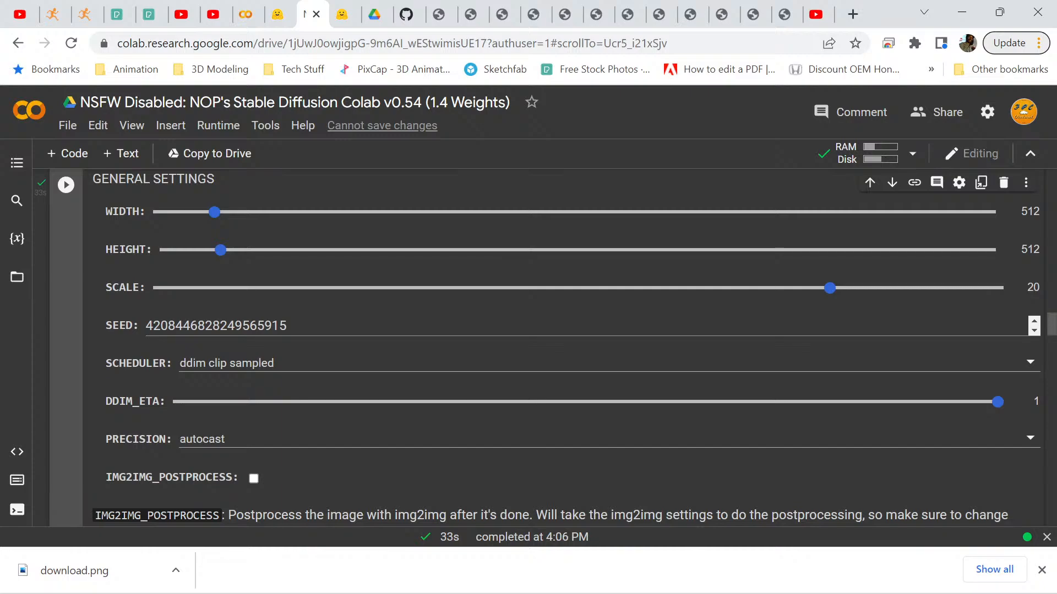
{"action": "left_click_drag", "start_coordinate": [292, 325], "coordinate": [272, 326]}
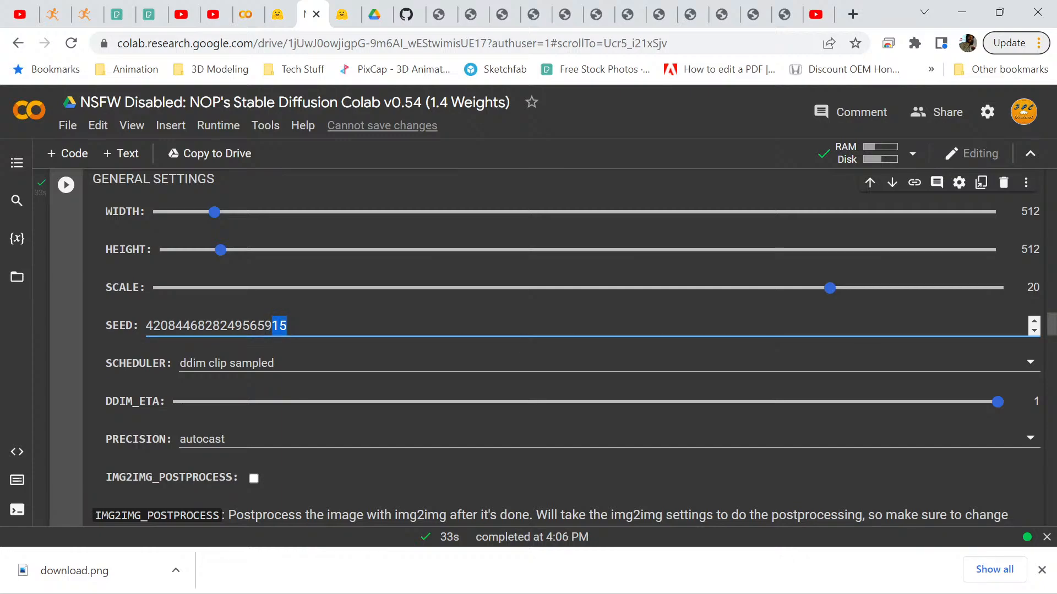
{"action": "type", "text": "20"}
{"action": "key", "text": "Return"}
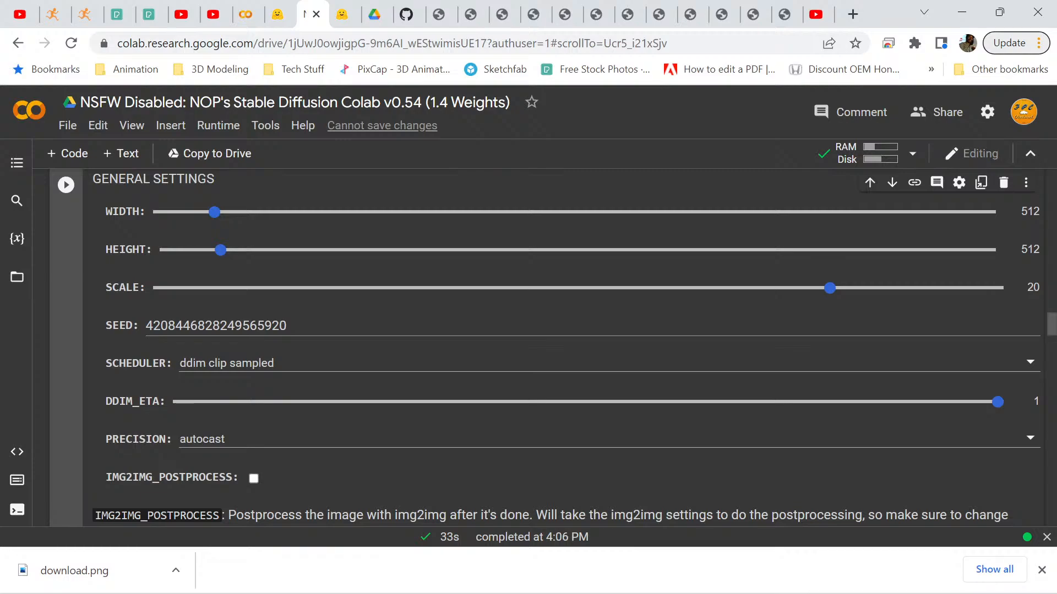
Lower the SCALE below 20, run the Render Images cell with the new seed and go to its output.
{"action": "left_click_drag", "start_coordinate": [829, 288], "coordinate": [629, 288]}
{"action": "left_click", "coordinate": [66, 185]}
{"action": "scroll", "coordinate": [544, 347], "scroll_direction": "down", "scroll_amount": 10}
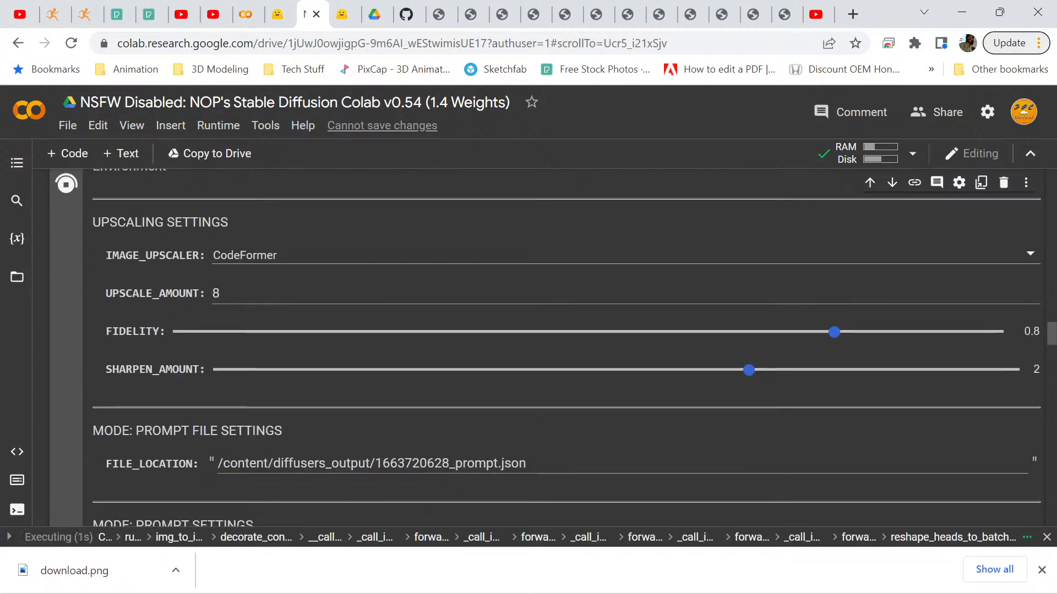
{"action": "scroll", "coordinate": [545, 348], "scroll_direction": "down", "scroll_amount": 15}
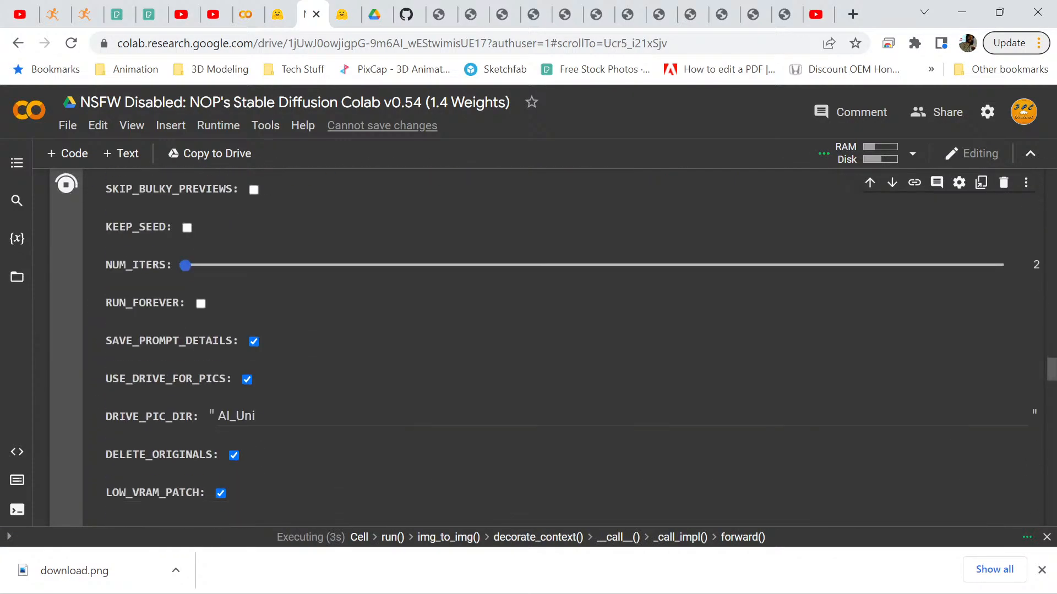
{"action": "scroll", "coordinate": [545, 348], "scroll_direction": "down", "scroll_amount": 15}
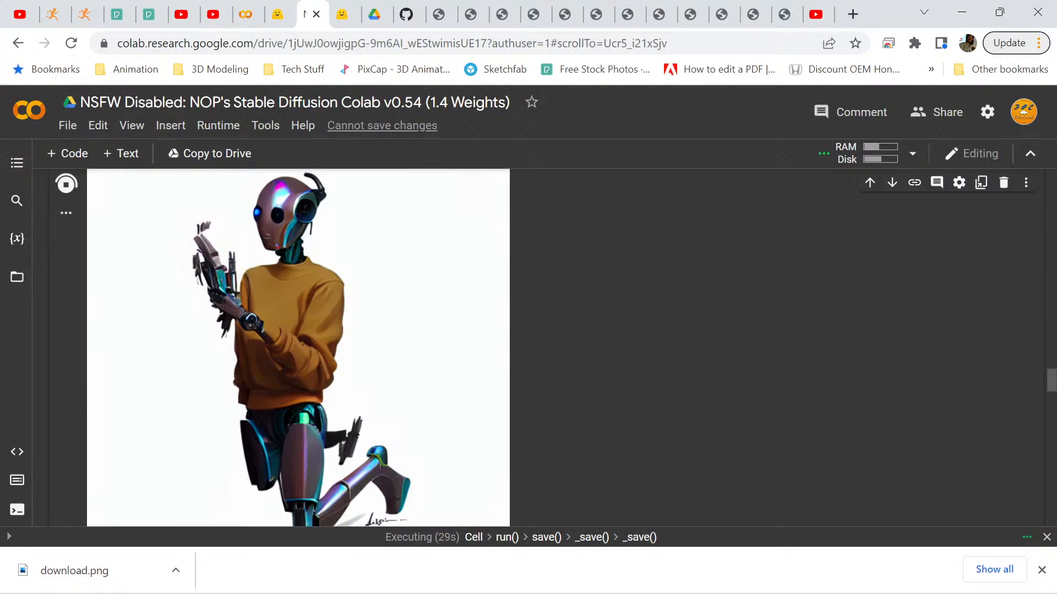
Examine the head, hands, sweater and legs of the upscaled robot image generated with the new seed.
{"action": "scroll", "coordinate": [558, 347], "scroll_direction": "up", "scroll_amount": 2}
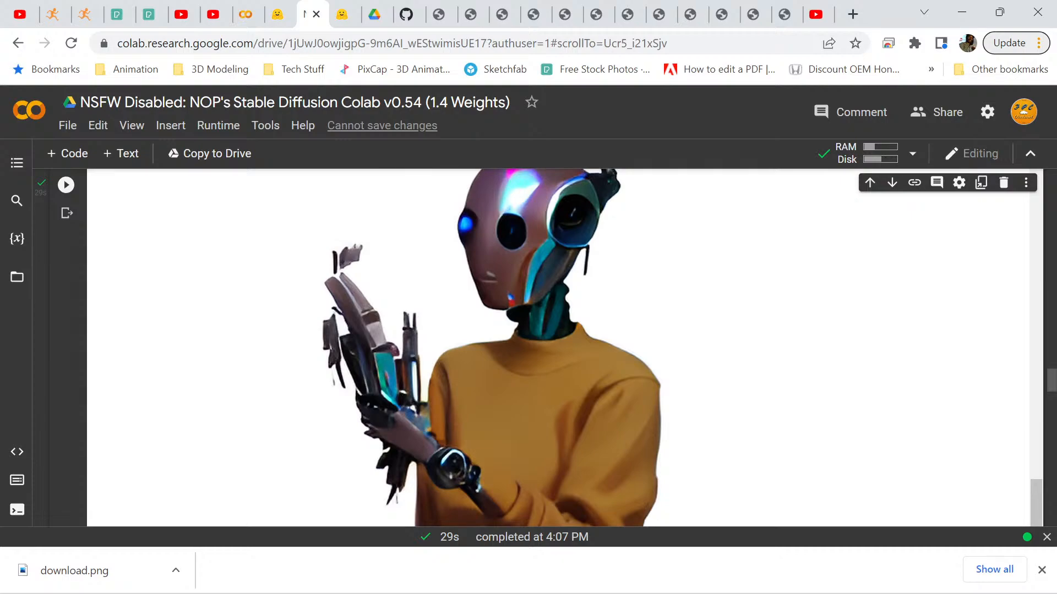
{"action": "scroll", "coordinate": [558, 347], "scroll_direction": "down", "scroll_amount": 2}
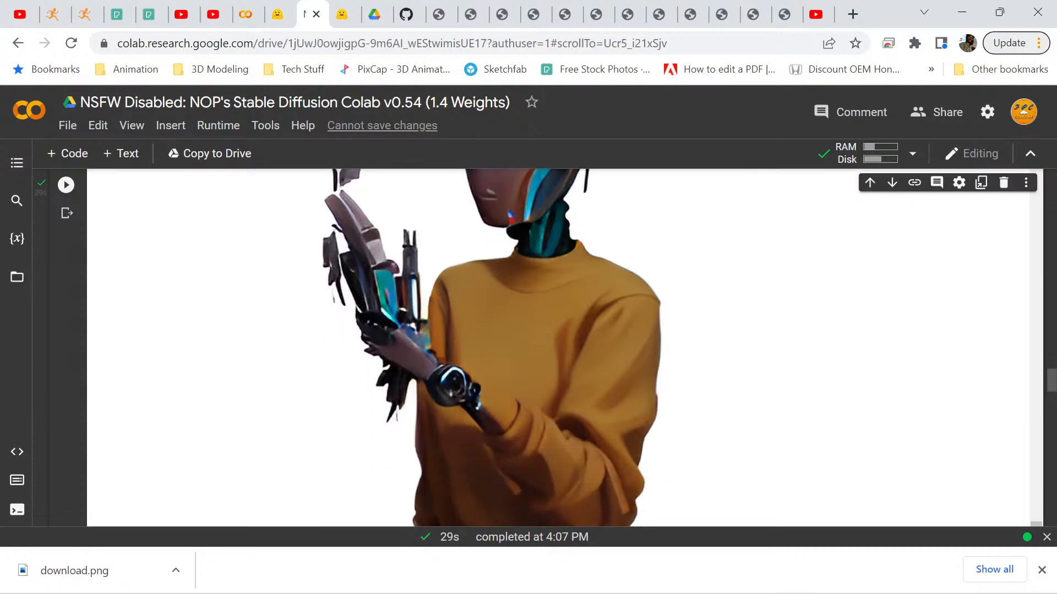
{"action": "scroll", "coordinate": [558, 347], "scroll_direction": "down", "scroll_amount": 6}
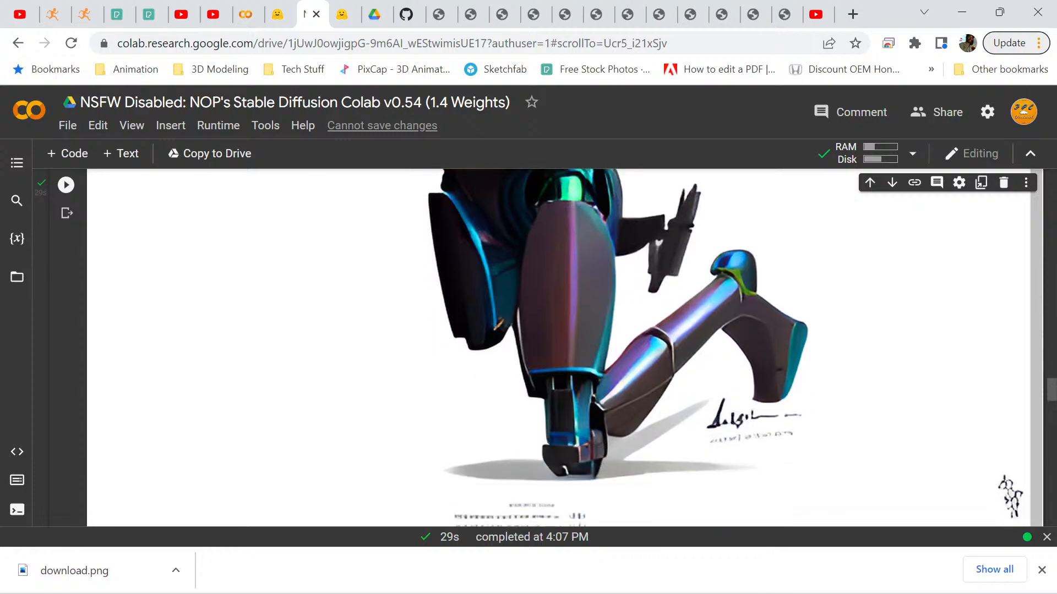
{"action": "scroll", "coordinate": [558, 347], "scroll_direction": "down", "scroll_amount": 2}
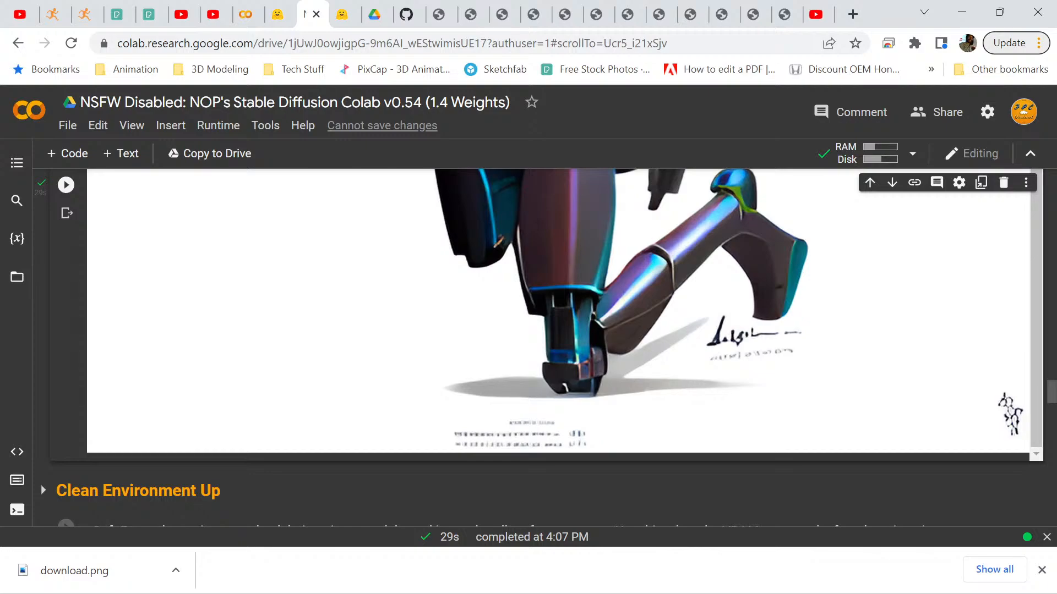
{"action": "scroll", "coordinate": [559, 314], "scroll_direction": "up", "scroll_amount": 10}
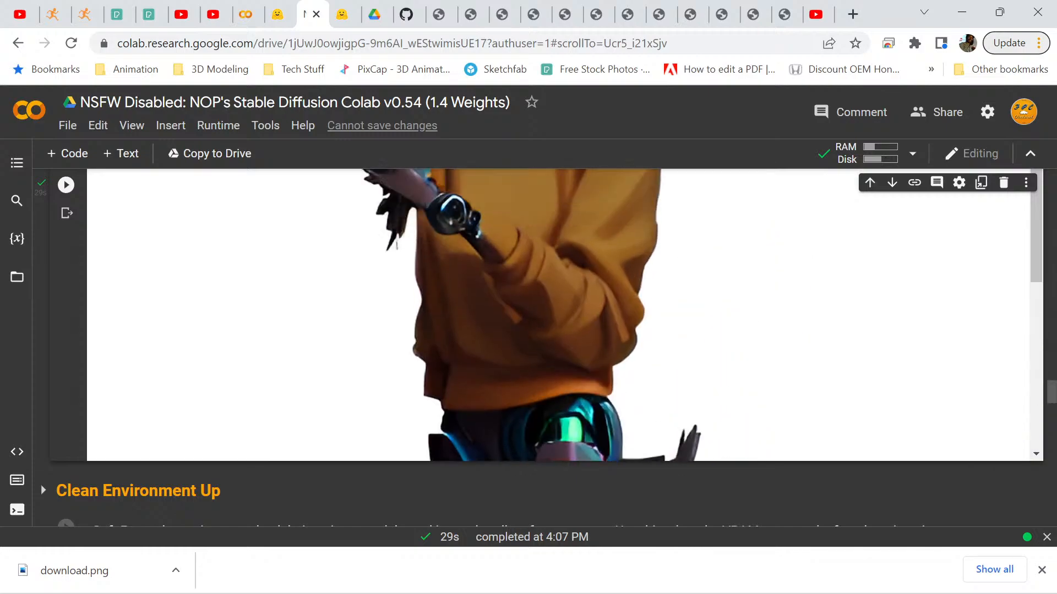
{"action": "scroll", "coordinate": [558, 313], "scroll_direction": "down", "scroll_amount": 8}
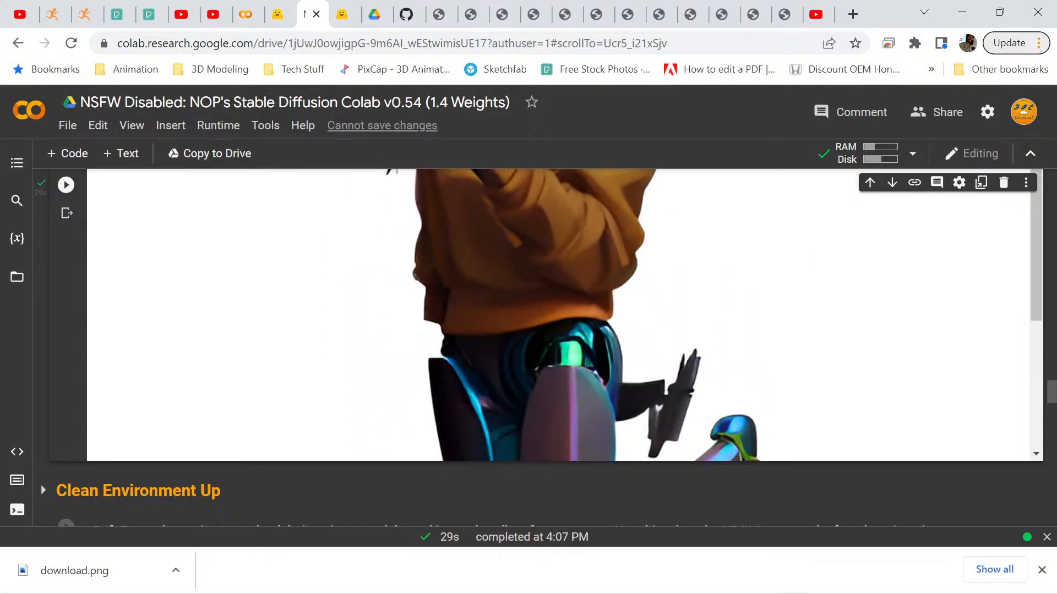
{"action": "scroll", "coordinate": [559, 314], "scroll_direction": "up", "scroll_amount": 8}
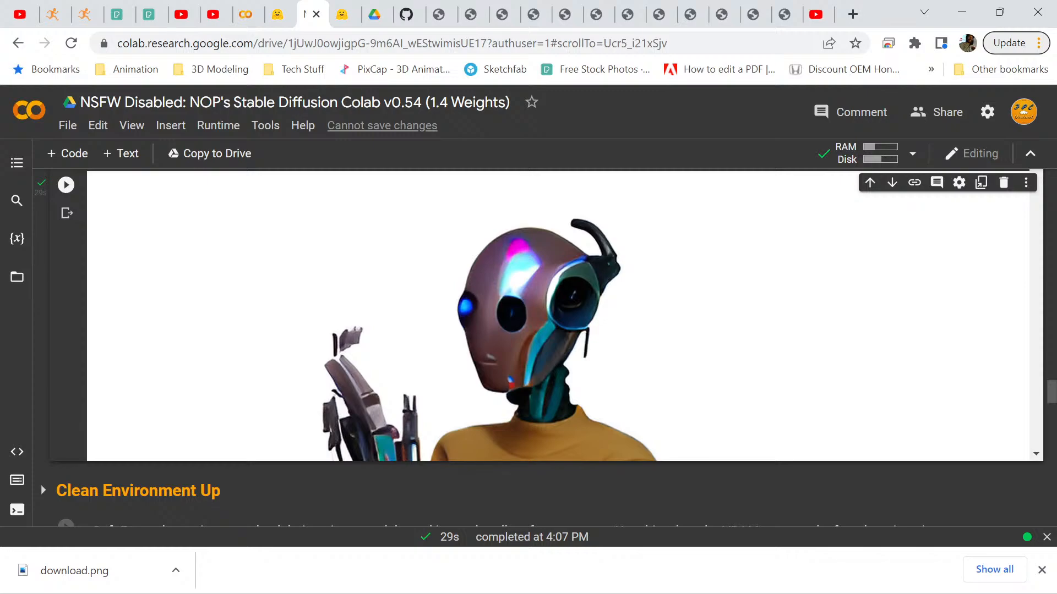
{"action": "scroll", "coordinate": [559, 313], "scroll_direction": "down", "scroll_amount": 8}
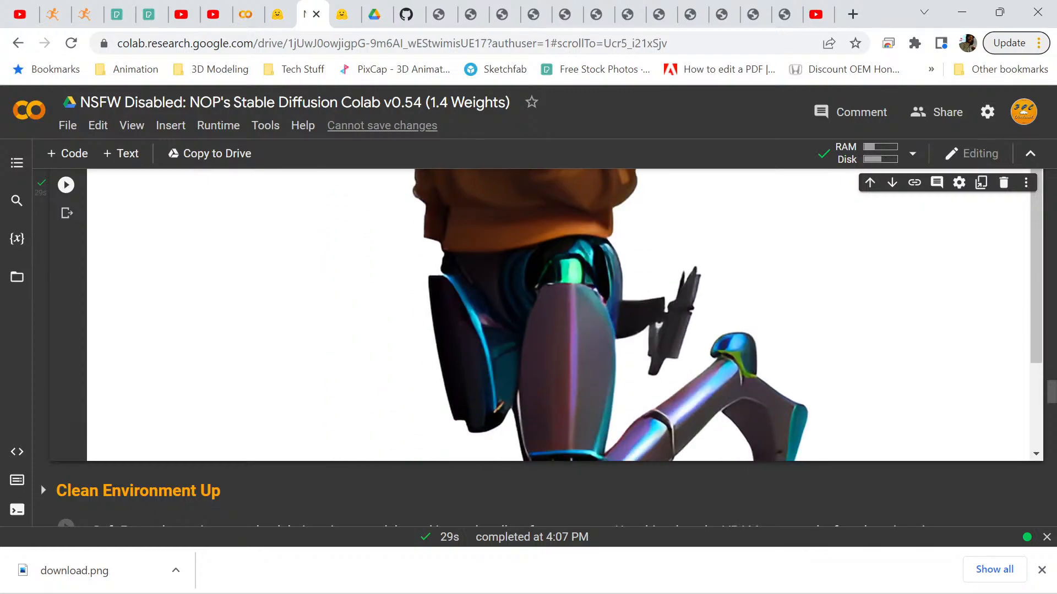
{"action": "scroll", "coordinate": [559, 314], "scroll_direction": "down", "scroll_amount": 6}
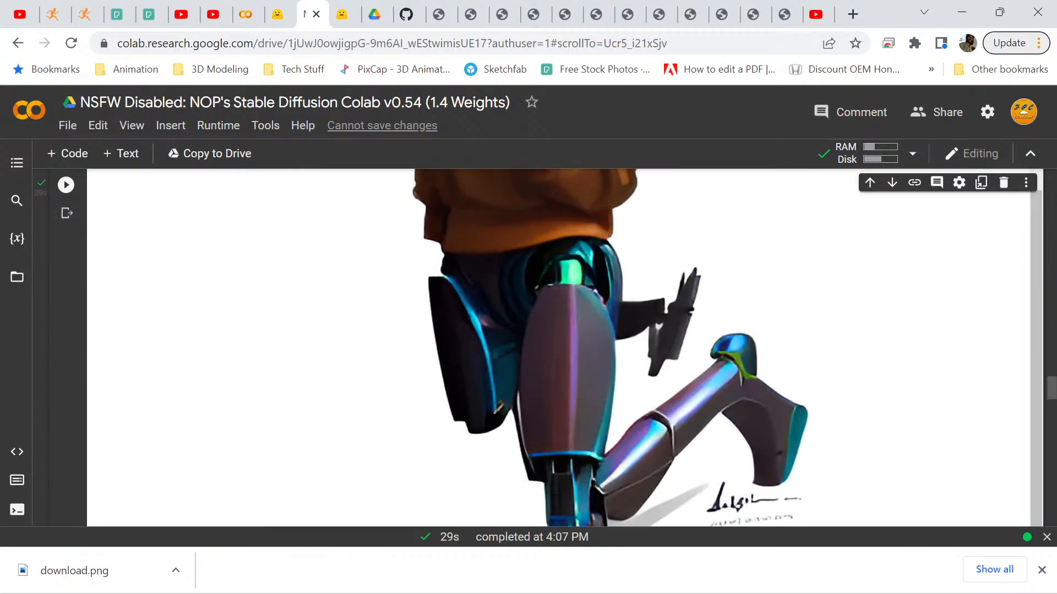
{"action": "scroll", "coordinate": [559, 313], "scroll_direction": "up", "scroll_amount": 8}
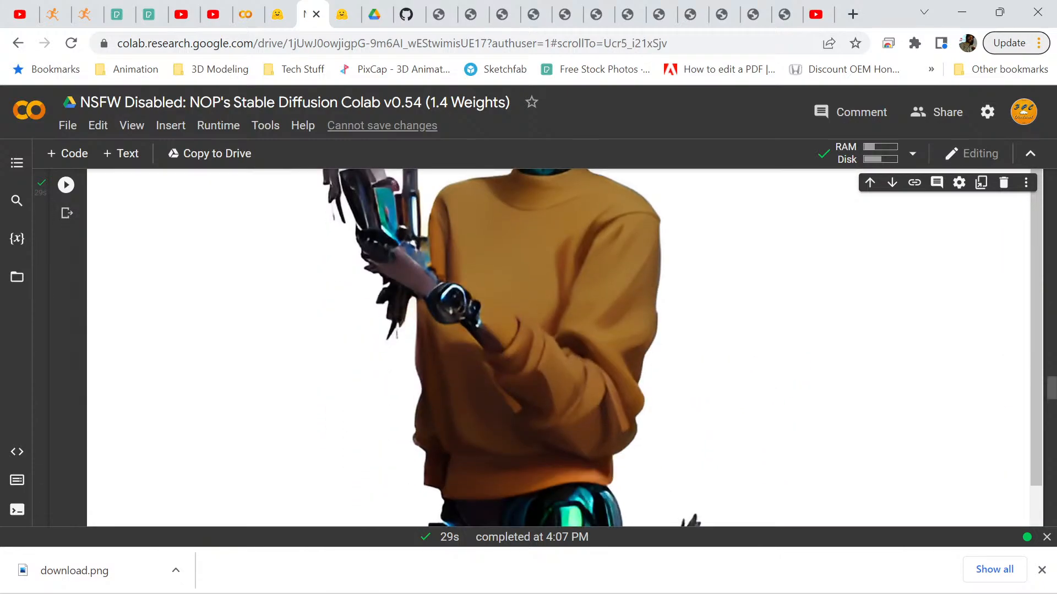
{"action": "scroll", "coordinate": [558, 347], "scroll_direction": "up", "scroll_amount": 5}
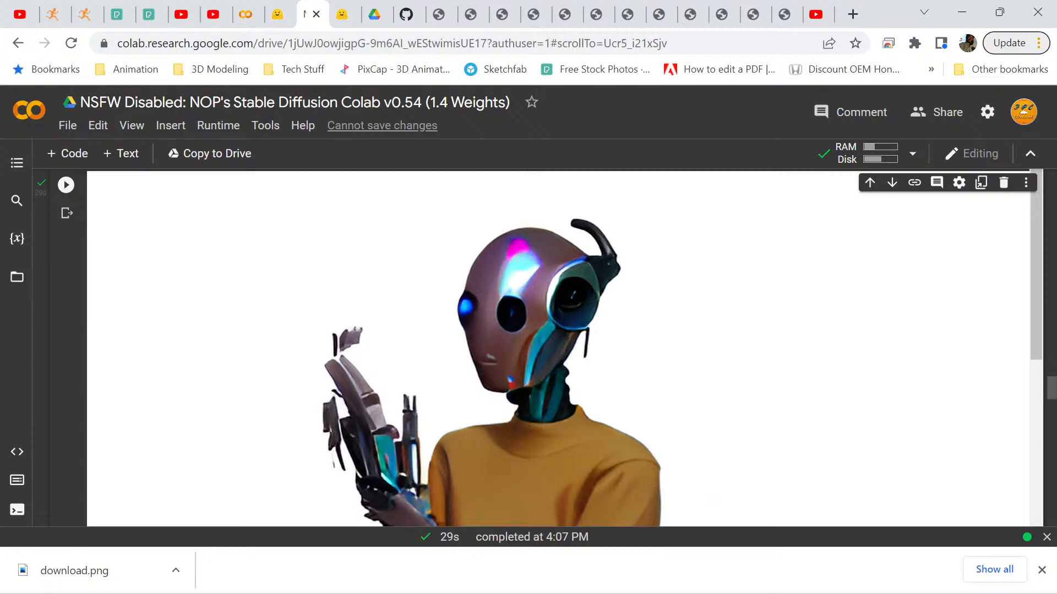
Save the upscaled robot image as robopray1.png in the Pictures > Edits folder.
{"action": "right_click", "coordinate": [686, 281]}
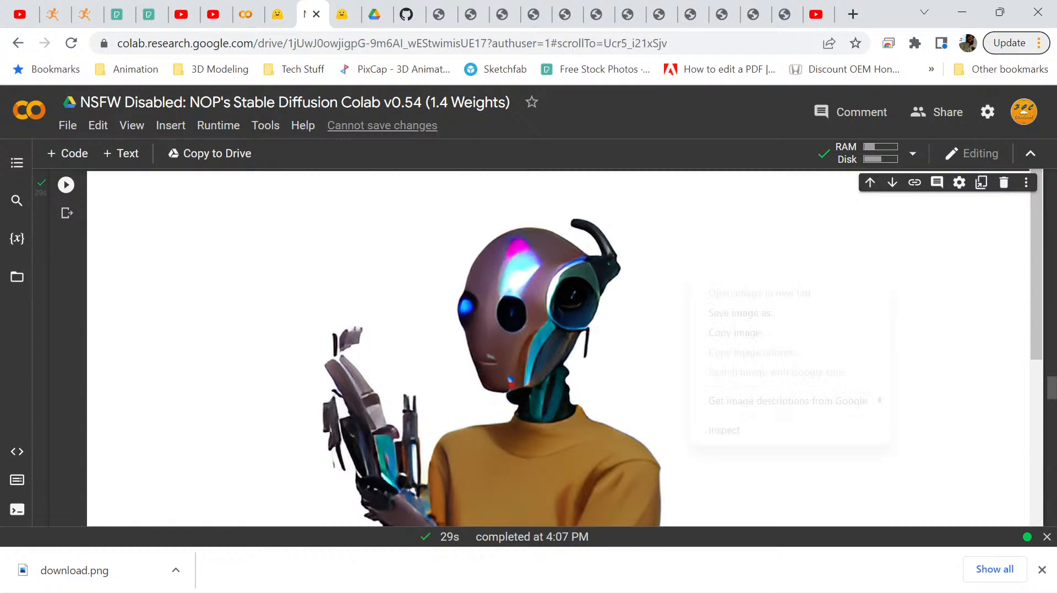
{"action": "left_click", "coordinate": [721, 311]}
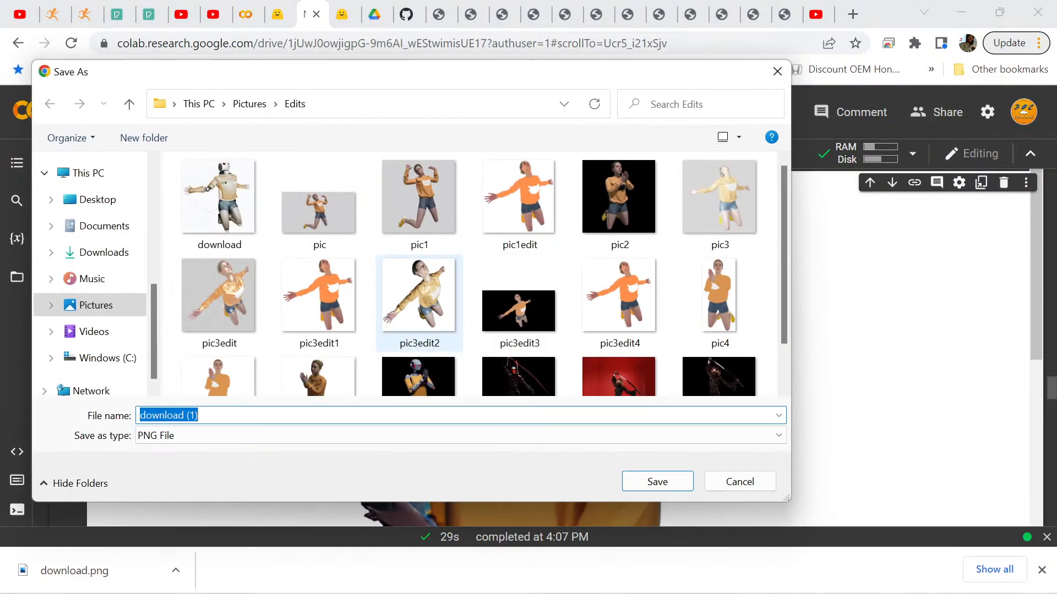
{"action": "scroll", "coordinate": [320, 309], "scroll_direction": "down", "scroll_amount": 1}
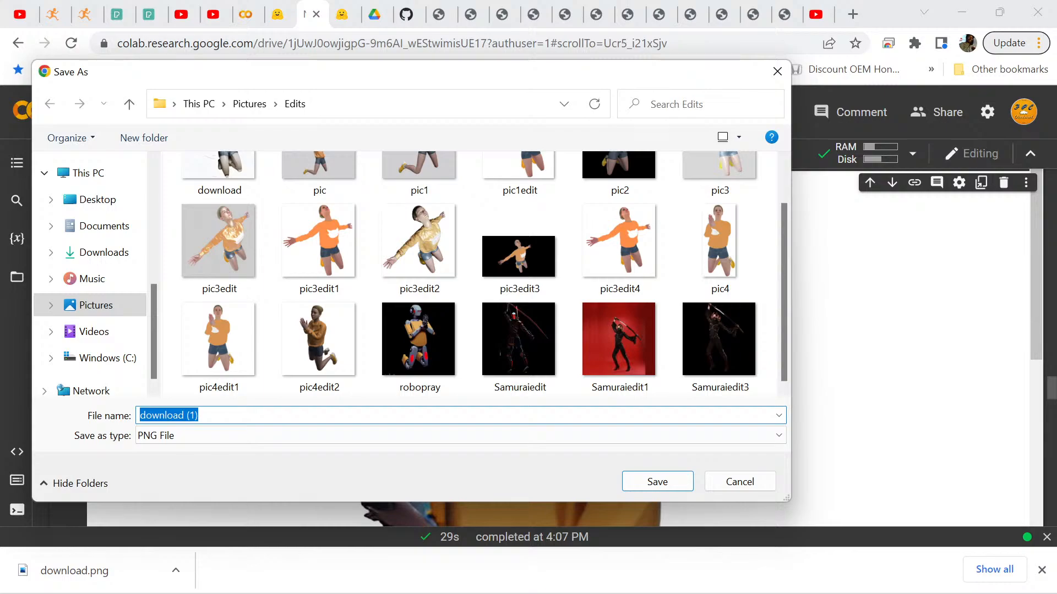
{"action": "type", "text": "Robo"}
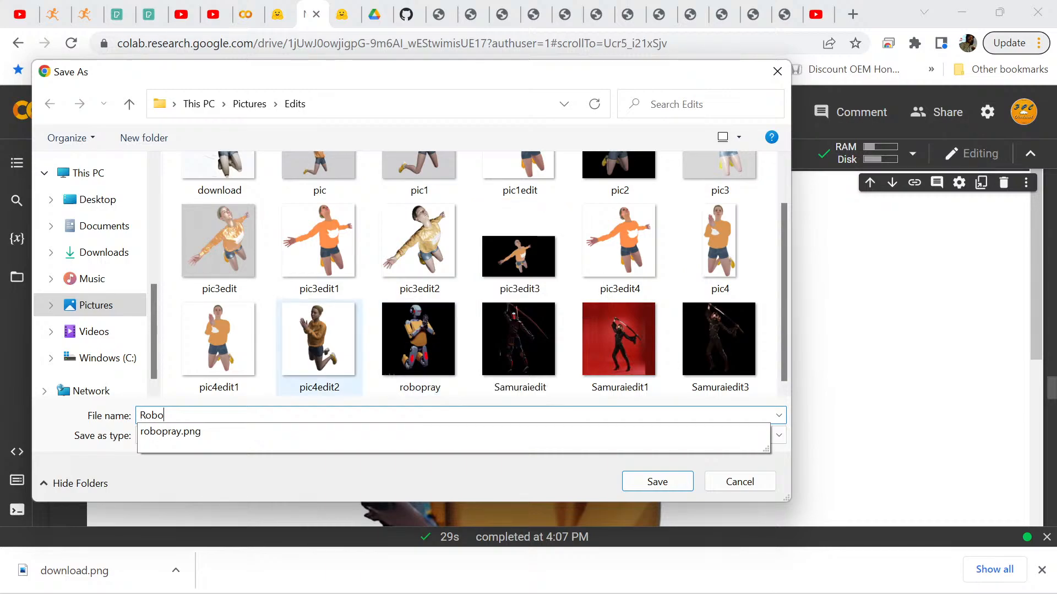
{"action": "left_click", "coordinate": [182, 432]}
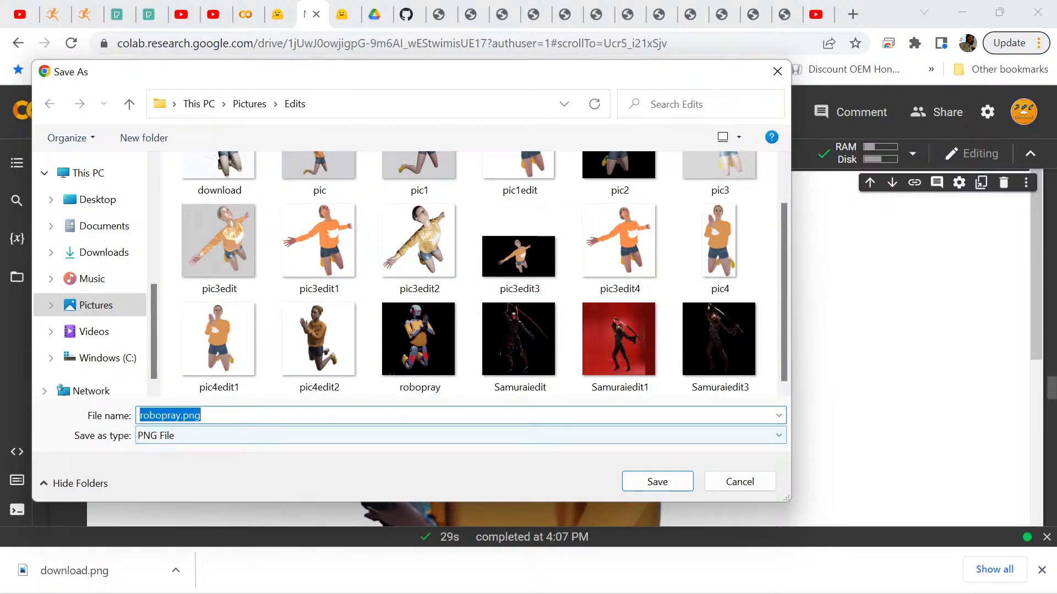
{"action": "left_click", "coordinate": [181, 415]}
{"action": "type", "text": "1"}
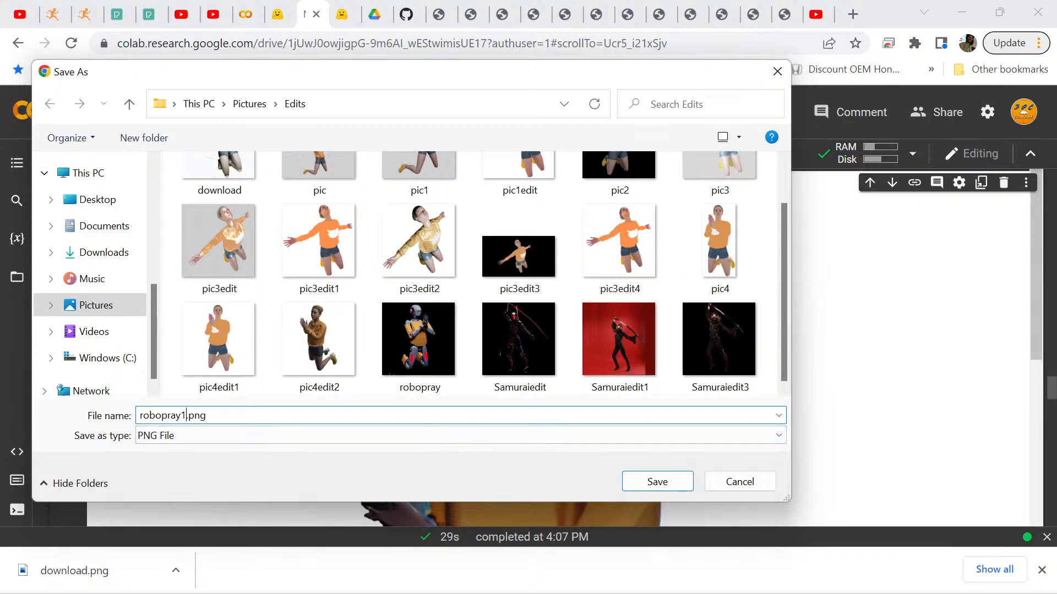
{"action": "left_click", "coordinate": [657, 482]}
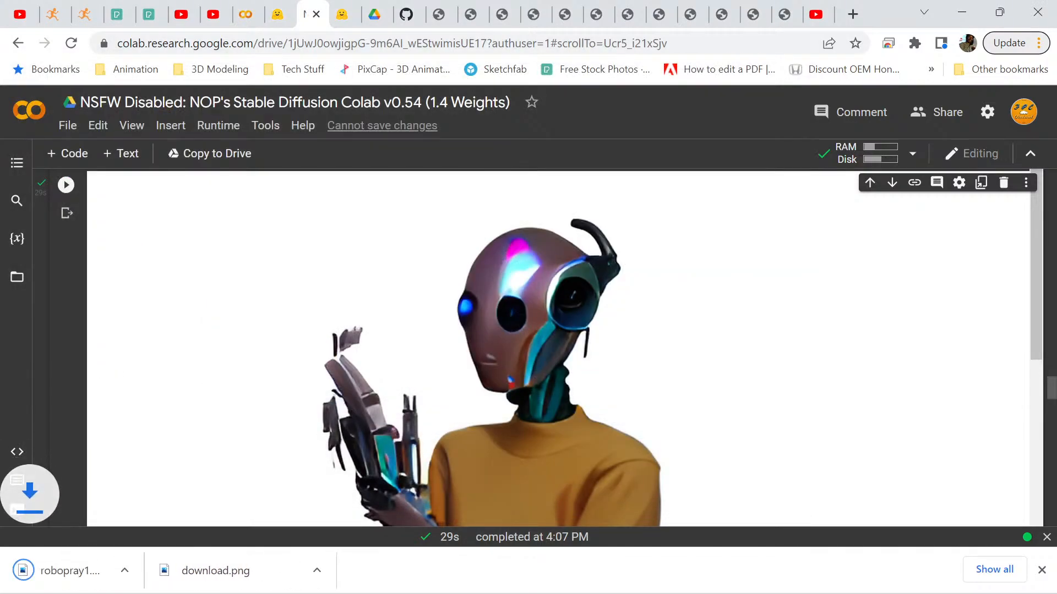
Switch to the Paint window holding pic4edit2 and open robopray1 from the Pictures > Edits folder.
{"action": "left_click", "coordinate": [962, 13]}
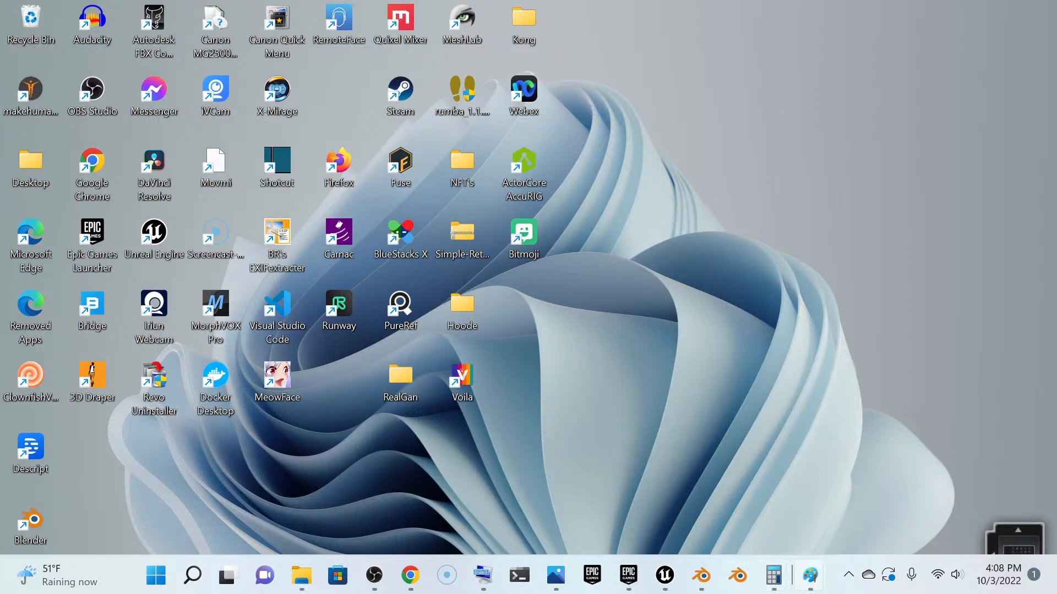
{"action": "mouse_move", "coordinate": [810, 575]}
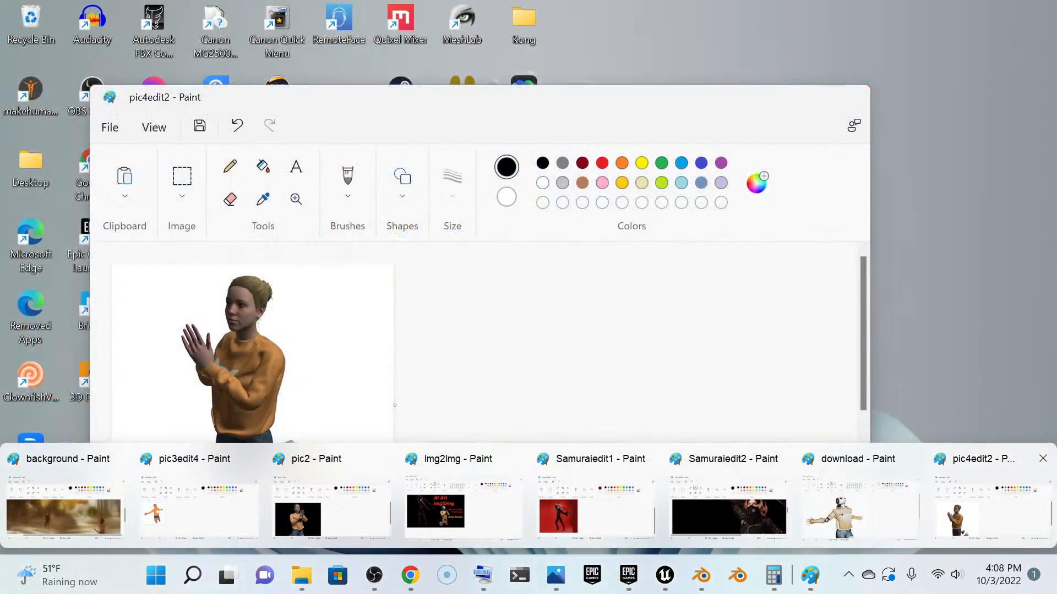
{"action": "left_click", "coordinate": [993, 506]}
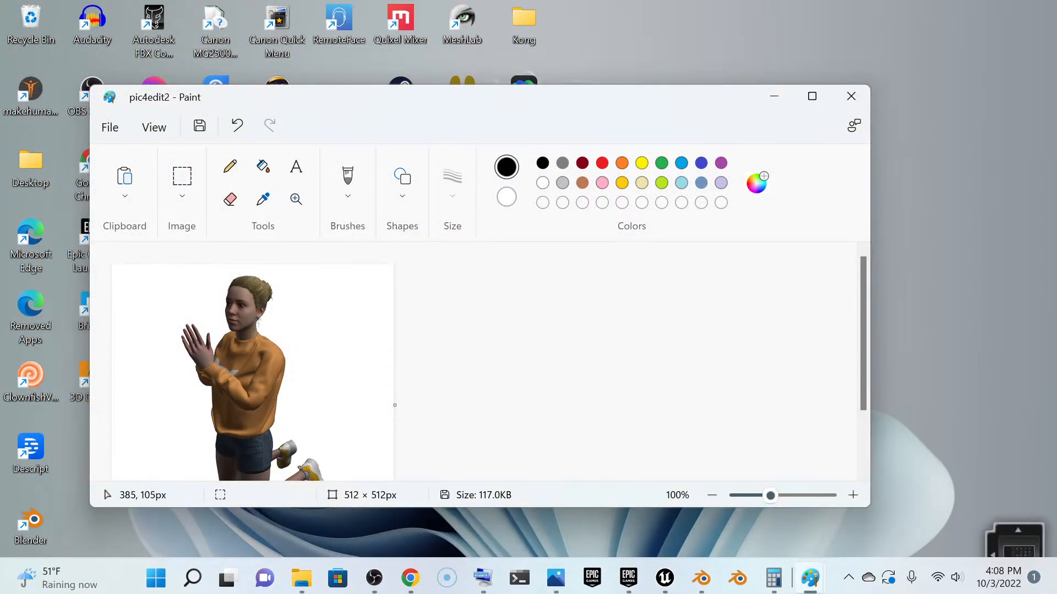
{"action": "scroll", "coordinate": [323, 322], "scroll_direction": "down", "scroll_amount": 3}
{"action": "scroll", "coordinate": [322, 320], "scroll_direction": "up", "scroll_amount": 3}
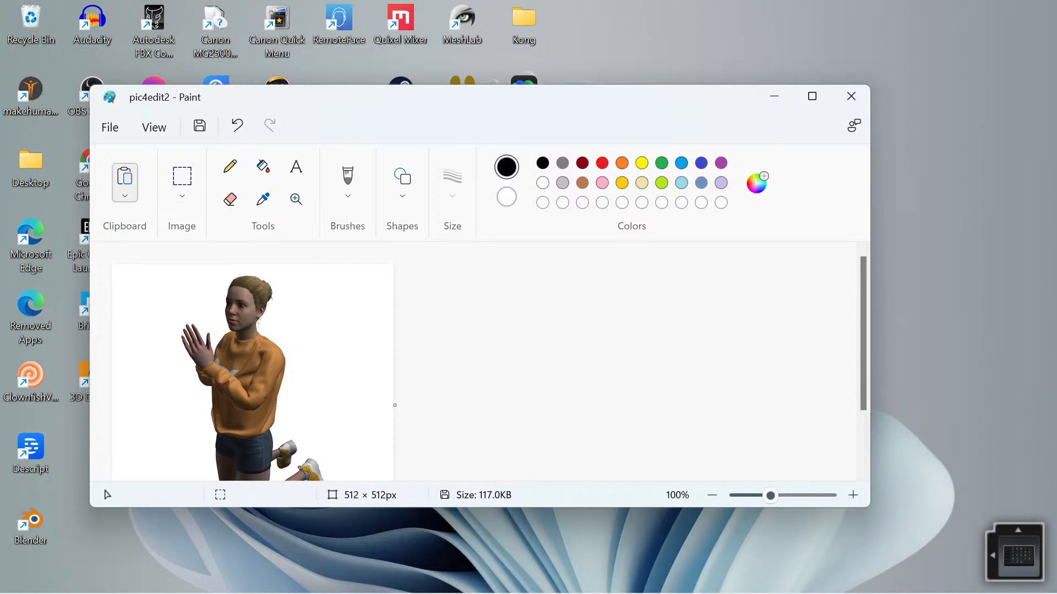
{"action": "left_click", "coordinate": [110, 127]}
{"action": "left_click", "coordinate": [143, 184]}
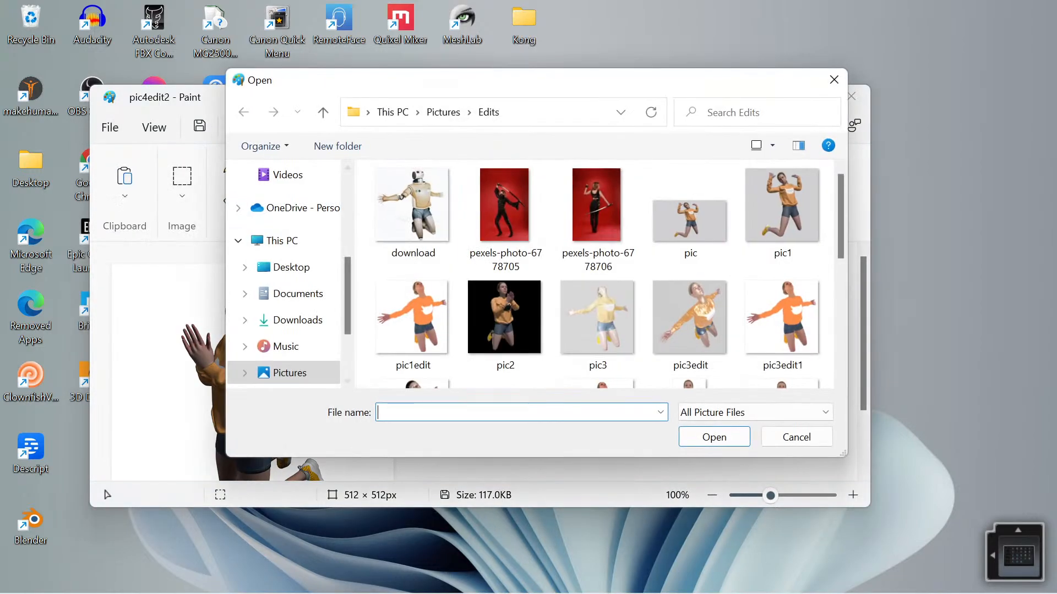
{"action": "scroll", "coordinate": [597, 275], "scroll_direction": "down", "scroll_amount": 3}
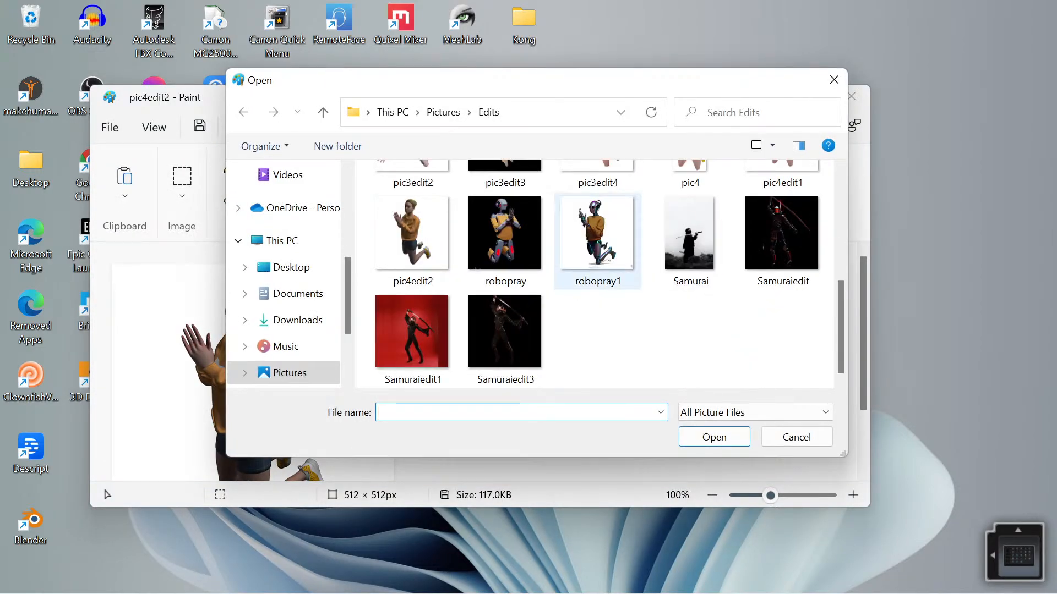
{"action": "left_click", "coordinate": [597, 233]}
{"action": "key", "text": "Return"}
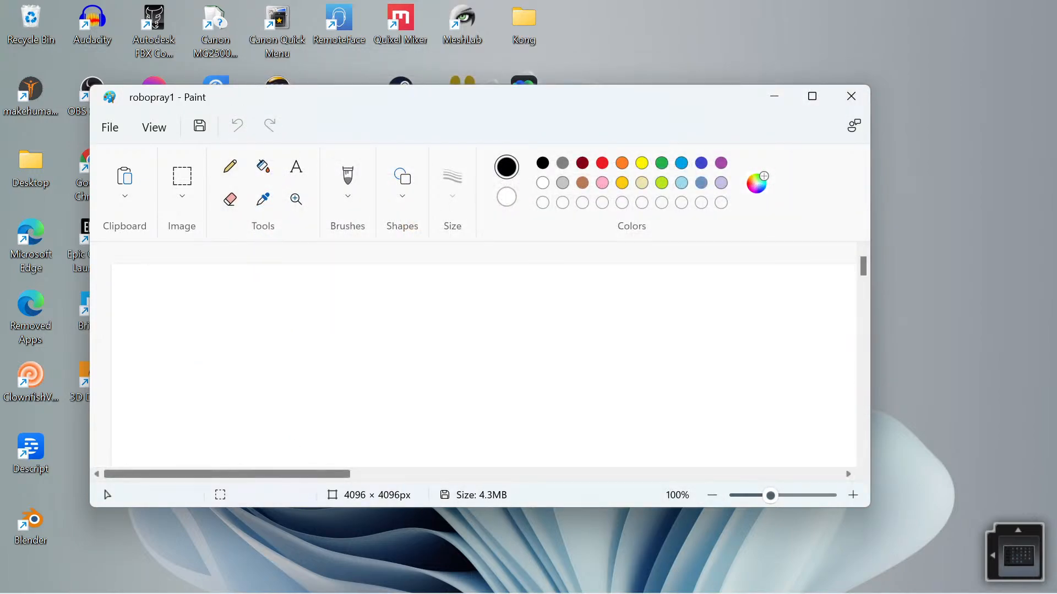
Zoom out to 12.5% and examine the whole robopray1 image from the head down to the feet and signature.
{"action": "left_click", "coordinate": [711, 495]}
{"action": "left_click", "coordinate": [712, 495]}
{"action": "left_click", "coordinate": [712, 495]}
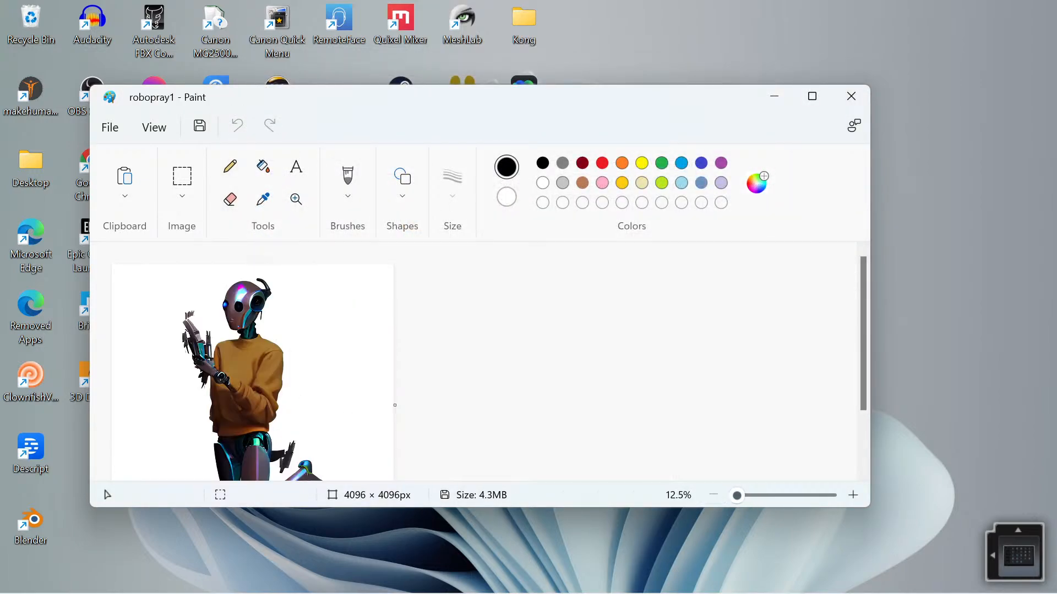
{"action": "scroll", "coordinate": [388, 447], "scroll_direction": "down", "scroll_amount": 2}
{"action": "scroll", "coordinate": [388, 447], "scroll_direction": "up", "scroll_amount": 2}
{"action": "scroll", "coordinate": [388, 447], "scroll_direction": "down", "scroll_amount": 2}
{"action": "scroll", "coordinate": [388, 447], "scroll_direction": "up", "scroll_amount": 2}
{"action": "scroll", "coordinate": [388, 447], "scroll_direction": "down", "scroll_amount": 2}
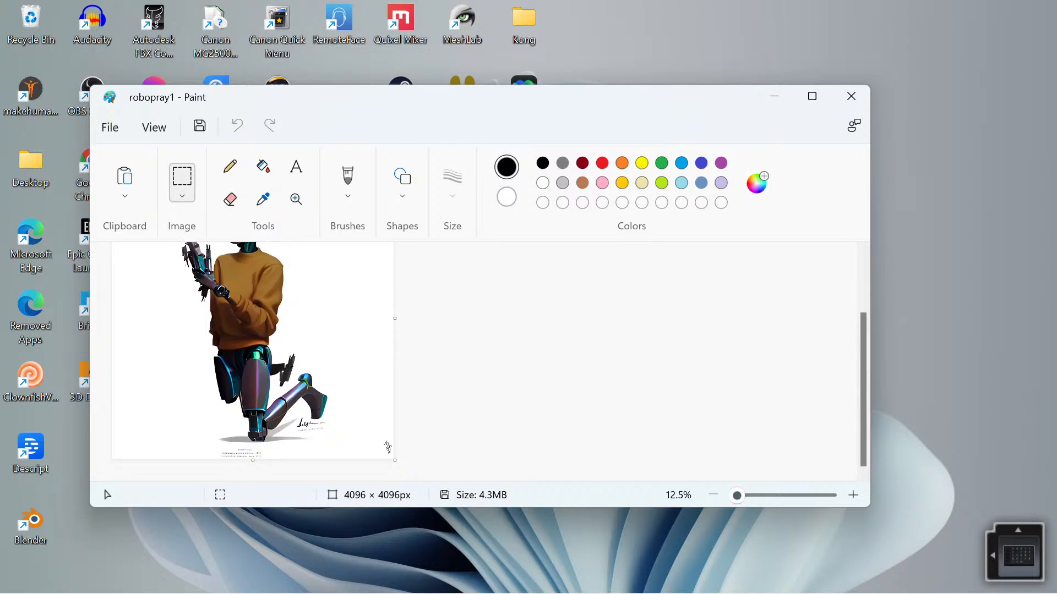
Select the entire robopray1 image and turn on transparent selection.
{"action": "left_click", "coordinate": [183, 184]}
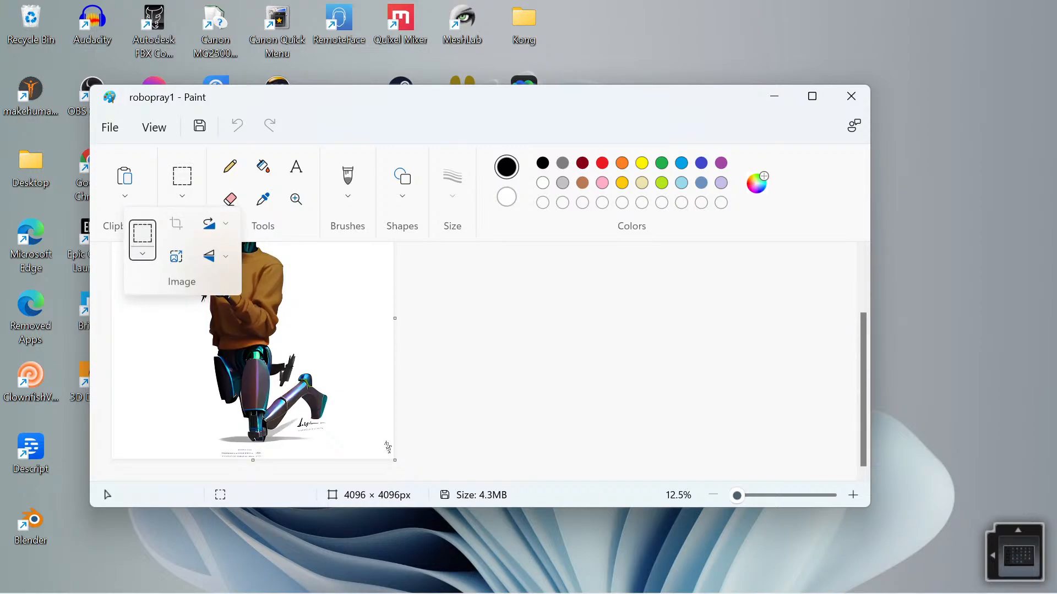
{"action": "left_click", "coordinate": [125, 183]}
{"action": "left_click", "coordinate": [125, 184]}
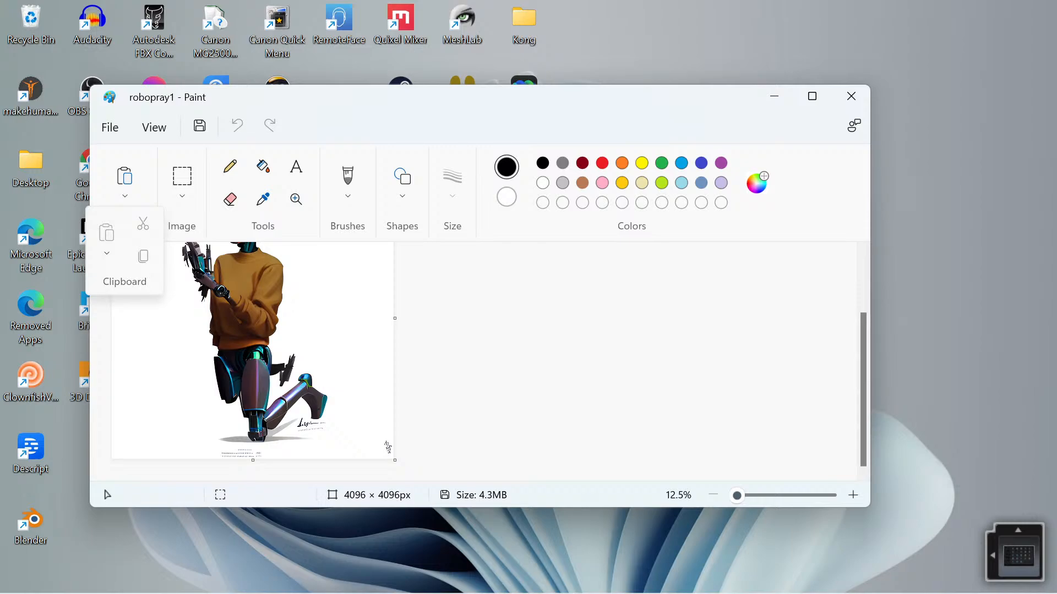
{"action": "left_click", "coordinate": [183, 183]}
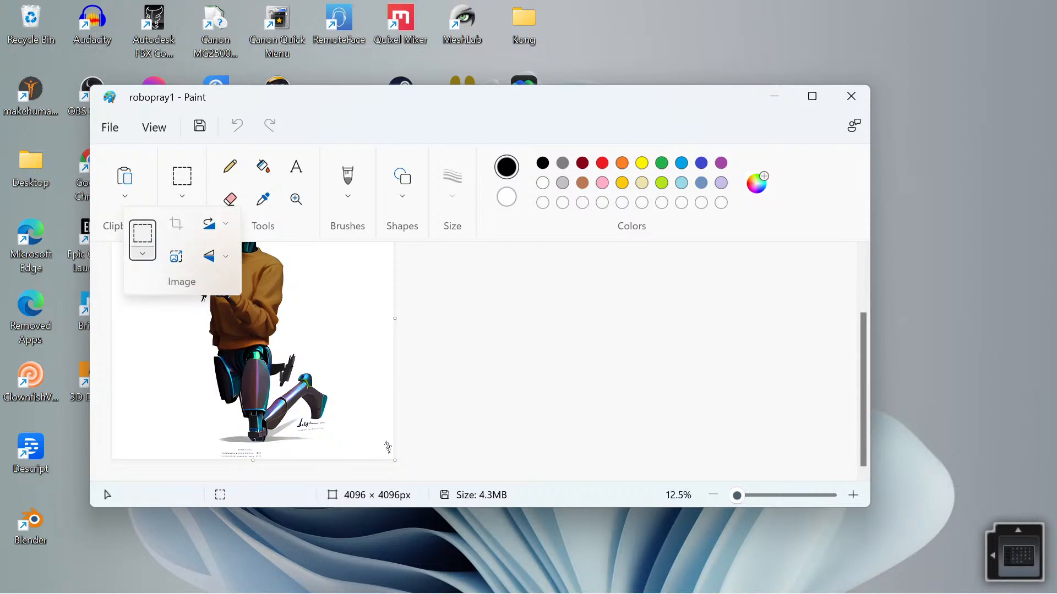
{"action": "left_click", "coordinate": [142, 254]}
{"action": "left_click", "coordinate": [113, 338]}
{"action": "left_click", "coordinate": [143, 253]}
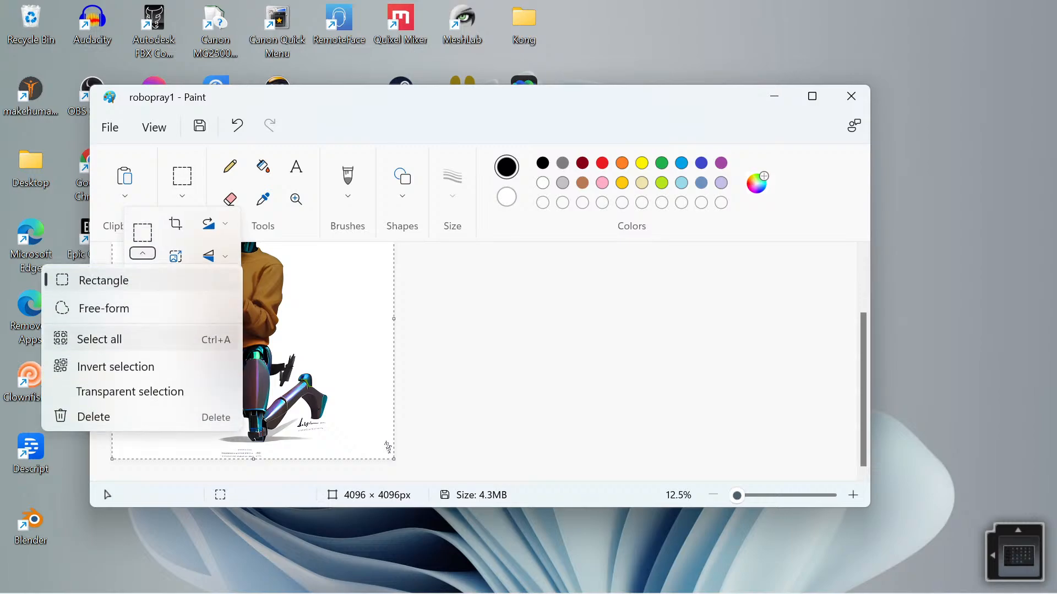
{"action": "left_click", "coordinate": [130, 392]}
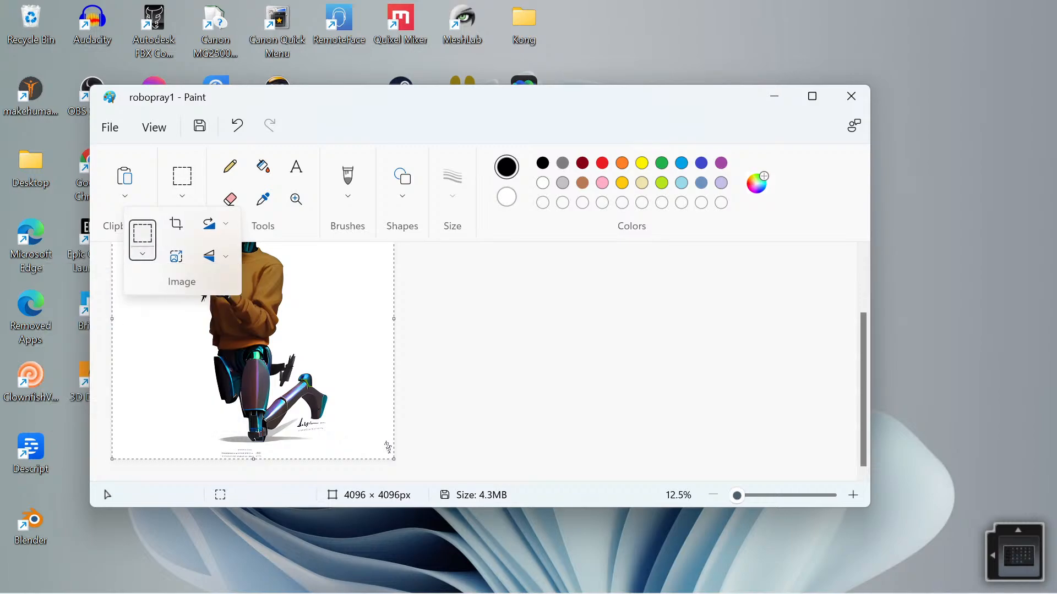
Move the selected robot image partly off the canvas and back over its original place, and copy it.
{"action": "key", "text": "Escape"}
{"action": "left_click_drag", "start_coordinate": [388, 448], "coordinate": [549, 466]}
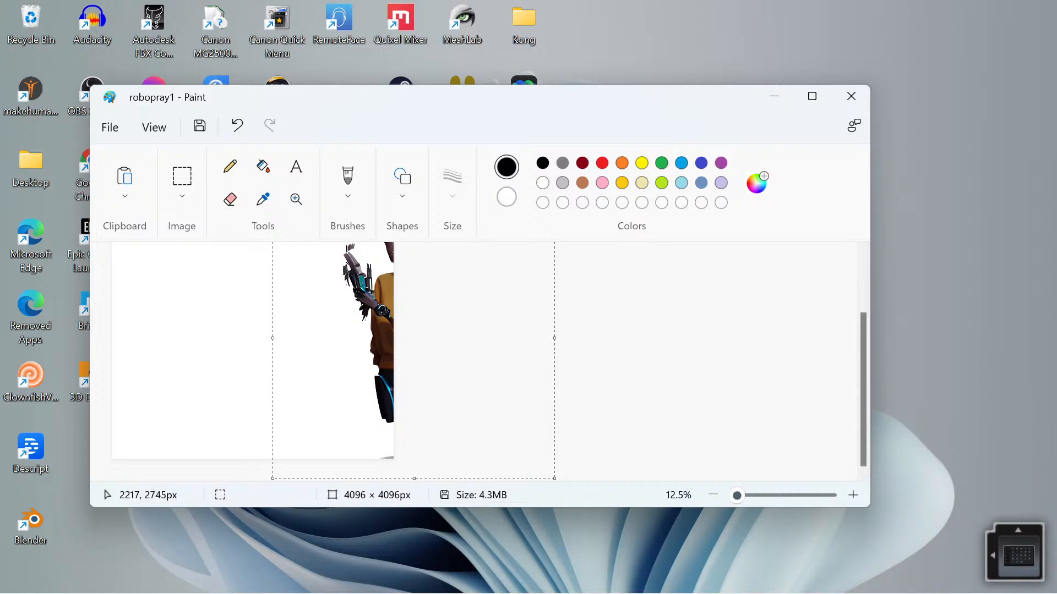
{"action": "left_click_drag", "start_coordinate": [548, 466], "coordinate": [388, 441]}
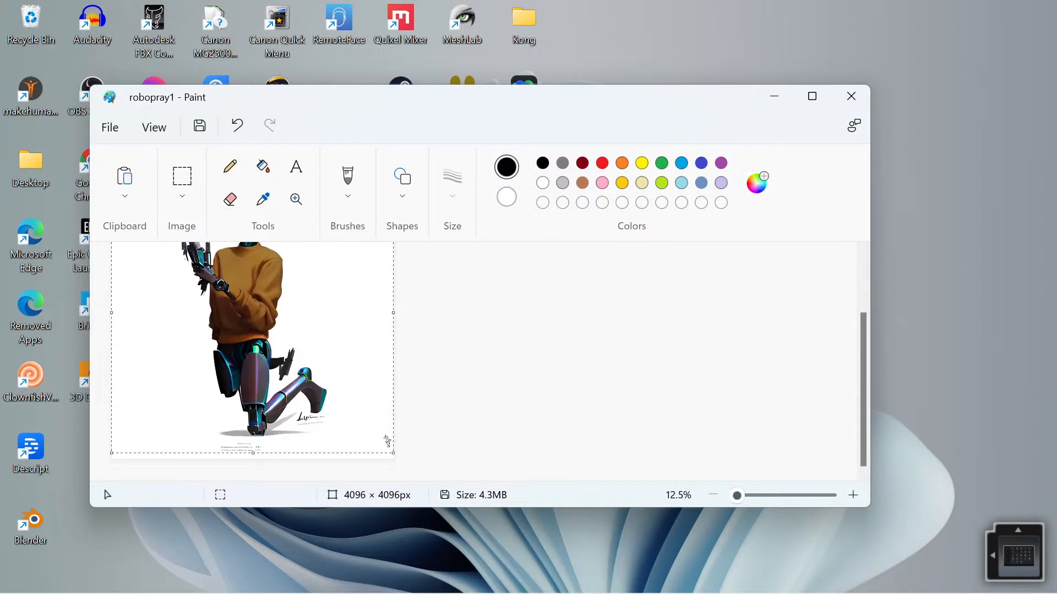
{"action": "mouse_move", "coordinate": [387, 441]}
{"action": "left_mouse_down"}
{"action": "mouse_move", "coordinate": [383, 453]}
{"action": "mouse_move", "coordinate": [386, 443]}
{"action": "left_mouse_up"}
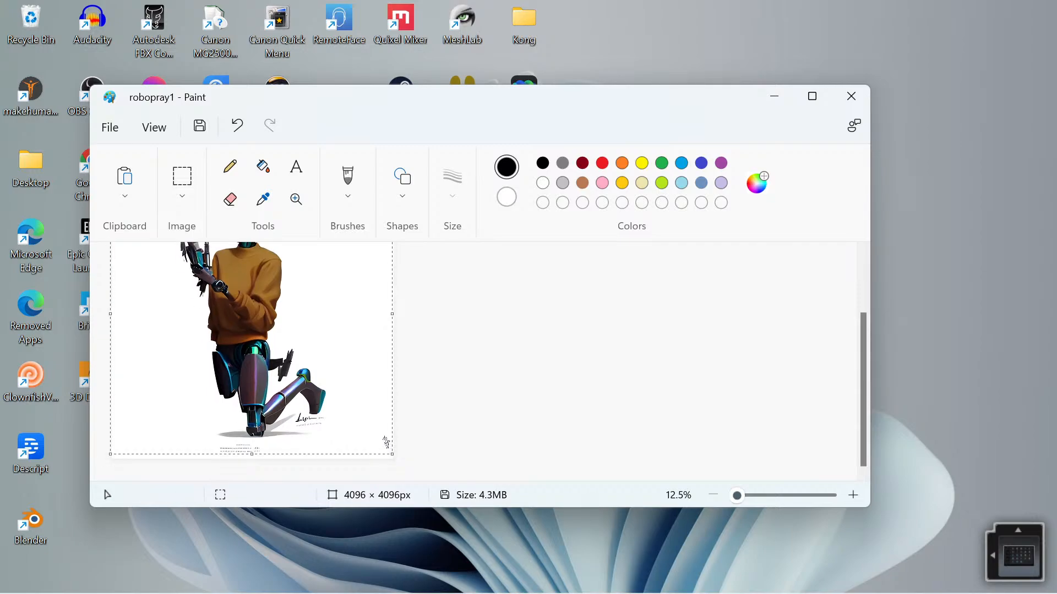
{"action": "left_click", "coordinate": [125, 184]}
{"action": "left_click", "coordinate": [143, 256]}
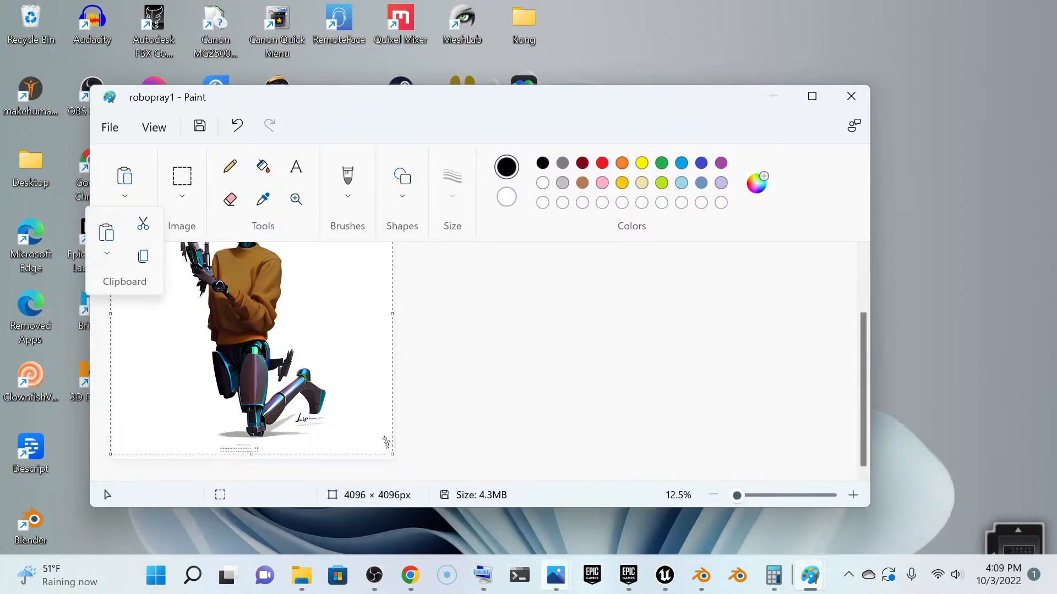
{"action": "mouse_move", "coordinate": [556, 576]}
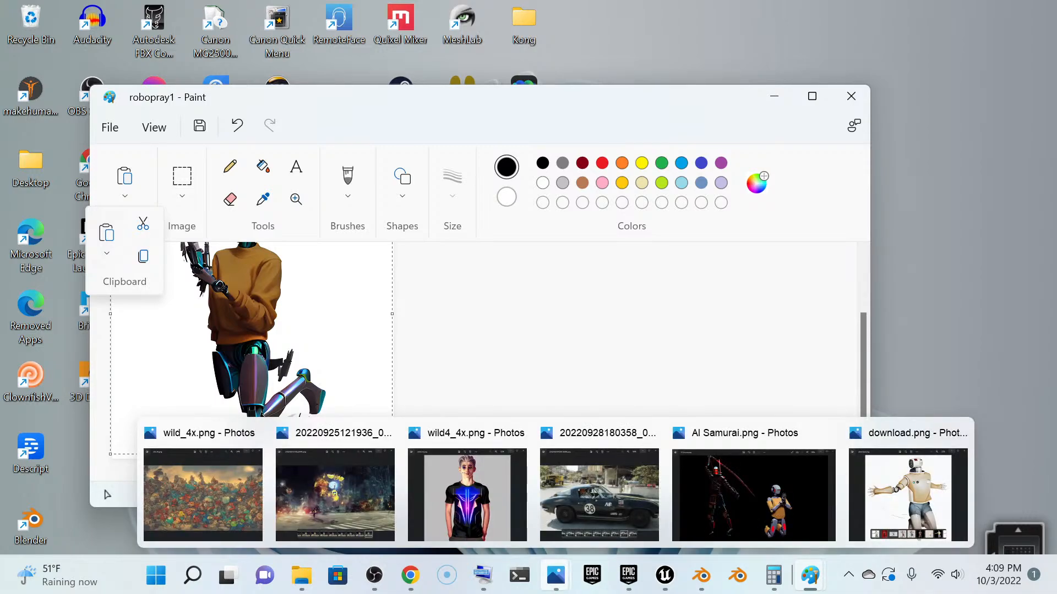
{"action": "left_click", "coordinate": [335, 492]}
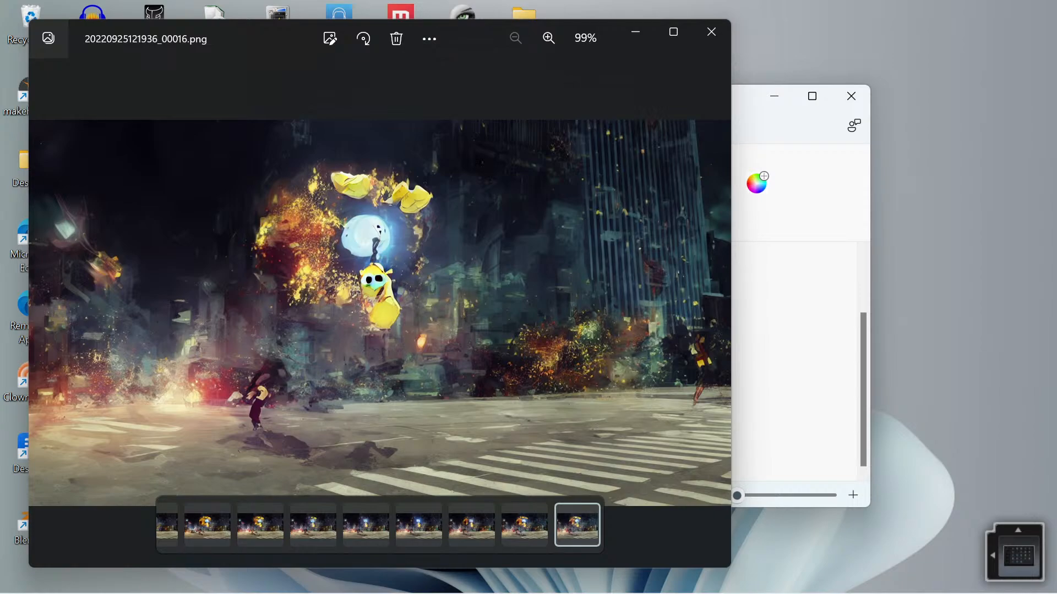
{"action": "mouse_move", "coordinate": [455, 592]}
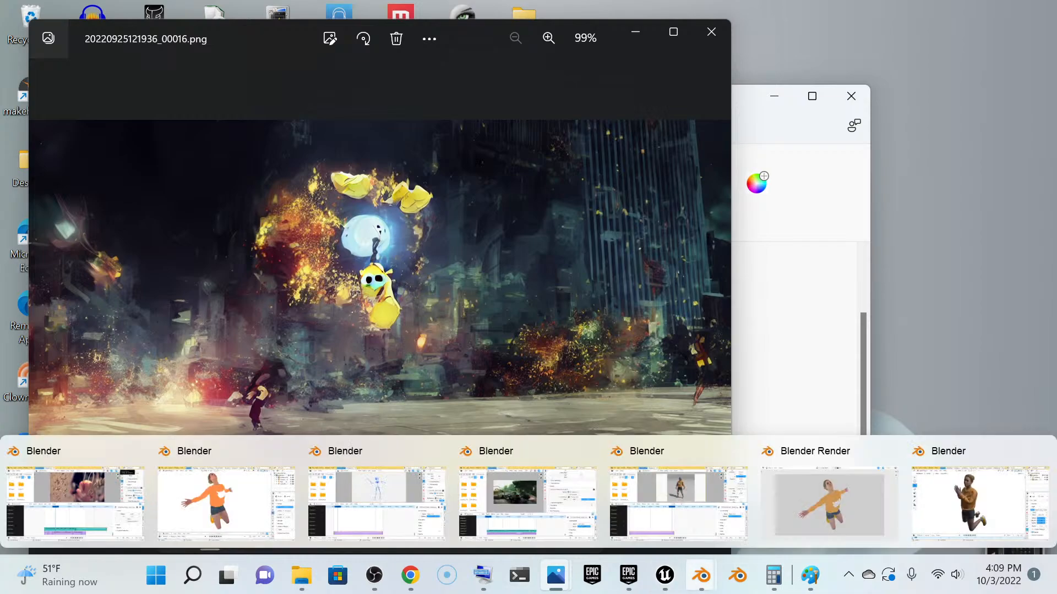
Switch to the background image in Paint, paste the screen capture and move it up until the street picture meets the canvas's upper edge.
{"action": "mouse_move", "coordinate": [809, 575]}
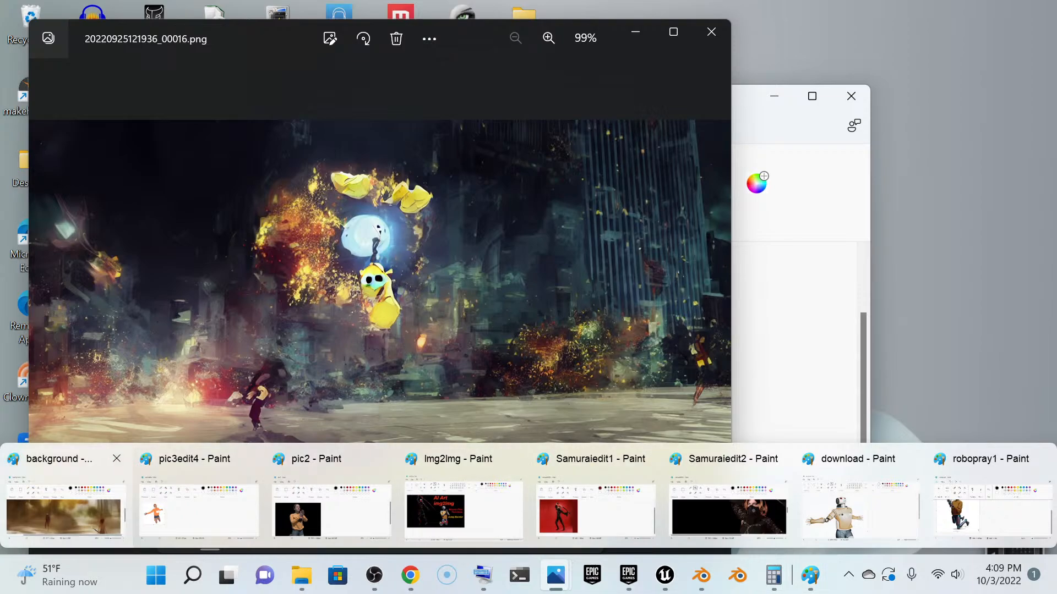
{"action": "left_click", "coordinate": [64, 512]}
{"action": "scroll", "coordinate": [507, 373], "scroll_direction": "down", "scroll_amount": 5}
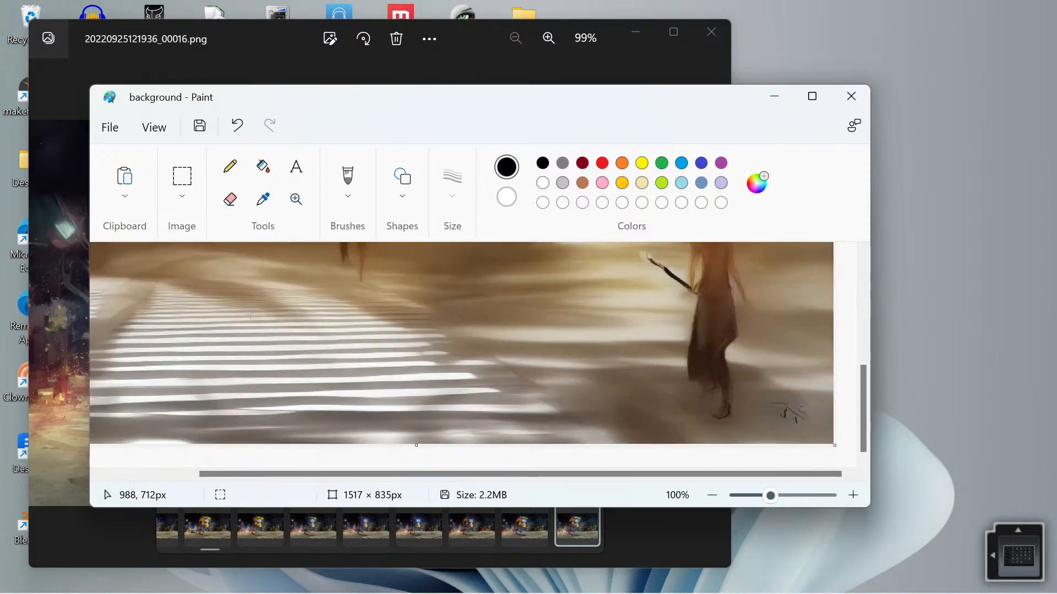
{"action": "scroll", "coordinate": [649, 392], "scroll_direction": "up", "scroll_amount": 2}
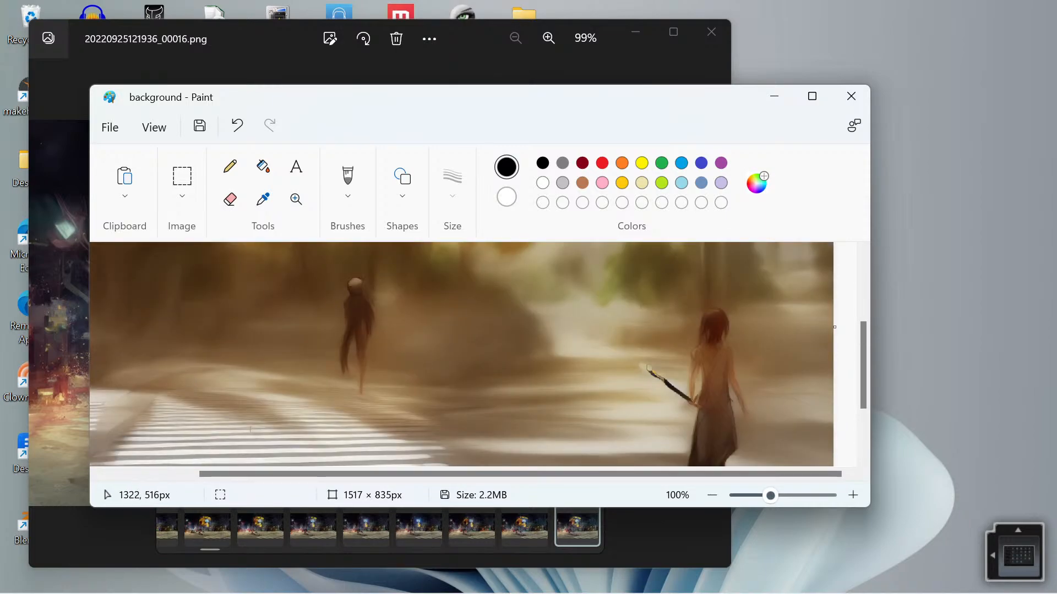
{"action": "scroll", "coordinate": [727, 381], "scroll_direction": "down", "scroll_amount": 2}
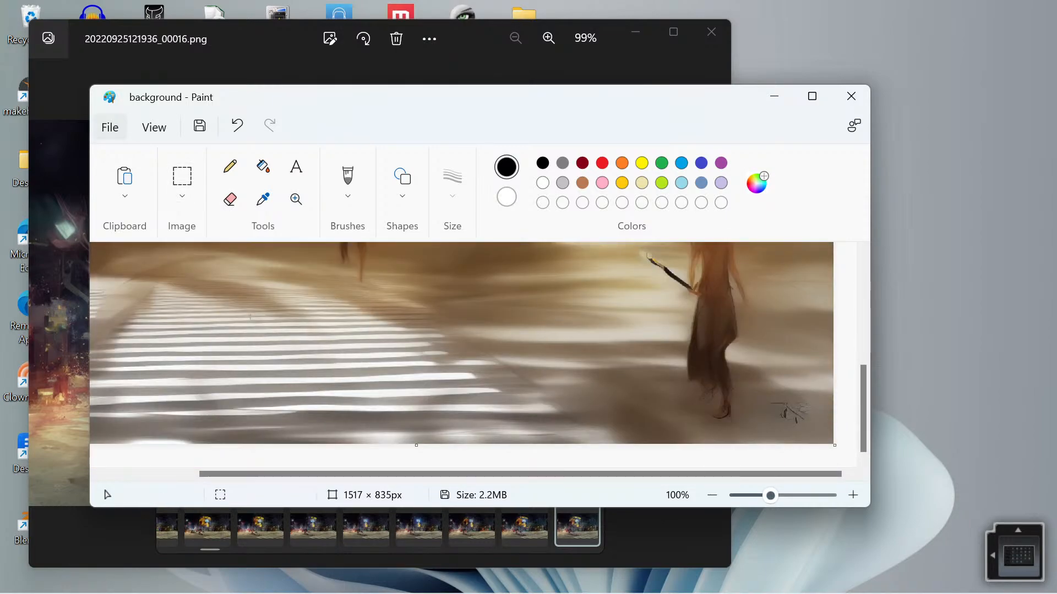
{"action": "left_click", "coordinate": [124, 179]}
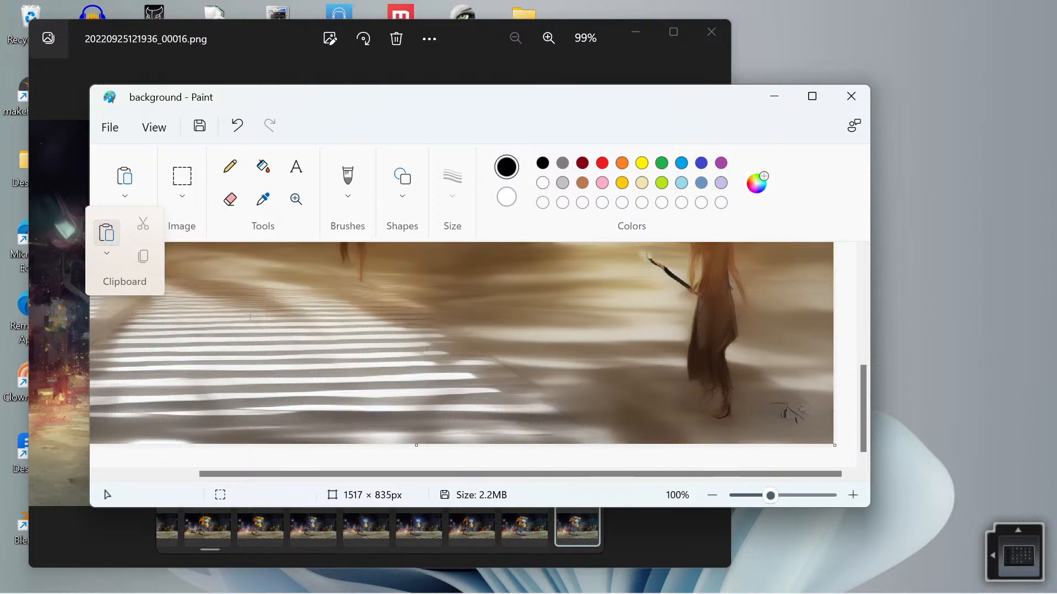
{"action": "left_click", "coordinate": [107, 233]}
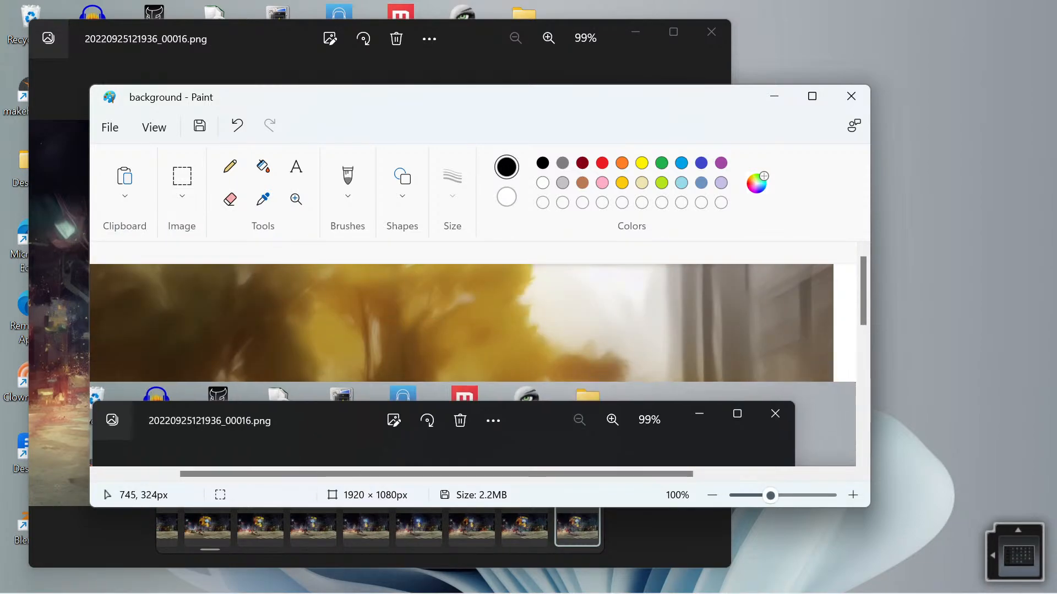
{"action": "mouse_move", "coordinate": [436, 522]}
{"action": "left_mouse_down"}
{"action": "mouse_move", "coordinate": [428, 339]}
{"action": "mouse_move", "coordinate": [476, 307]}
{"action": "mouse_move", "coordinate": [433, 286]}
{"action": "left_mouse_up"}
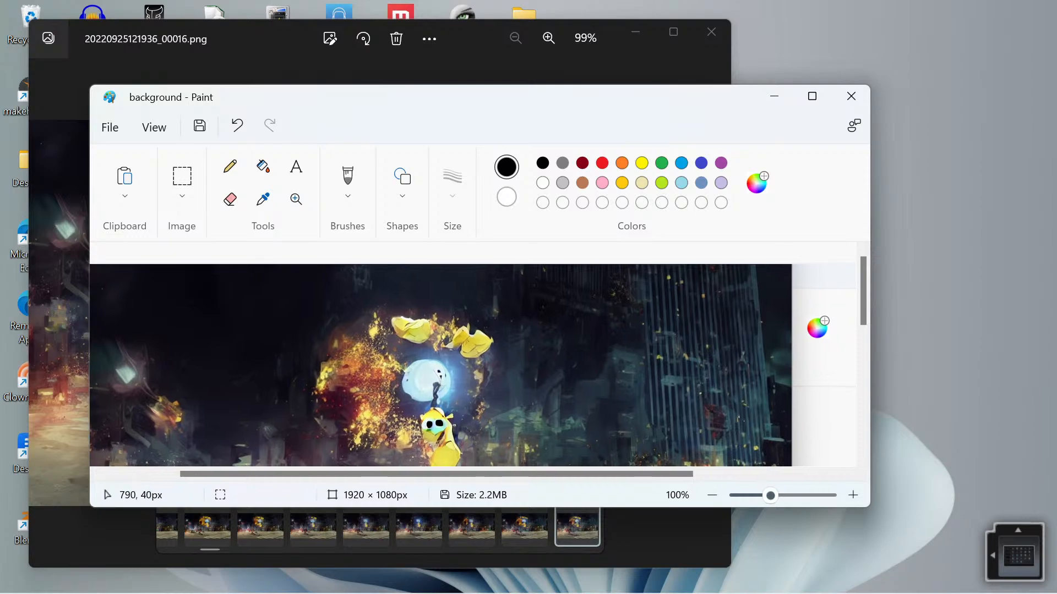
Shrink the background canvas to 1440 × 682 px, cutting it off at the street picture's lower and right edges, and maximize the window.
{"action": "scroll", "coordinate": [735, 393], "scroll_direction": "down", "scroll_amount": 6}
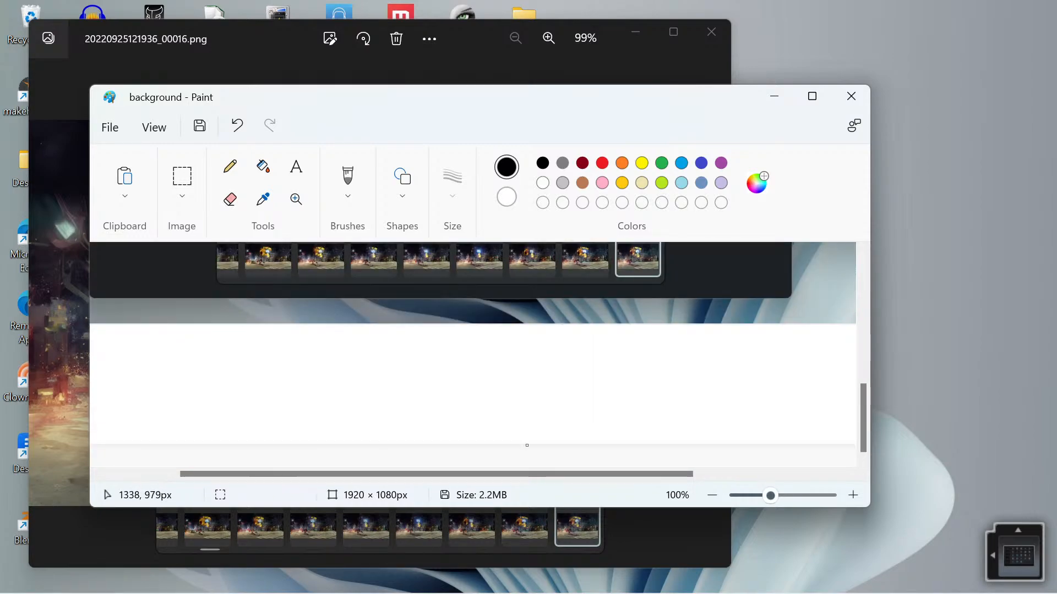
{"action": "left_click_drag", "start_coordinate": [527, 445], "coordinate": [526, 277]}
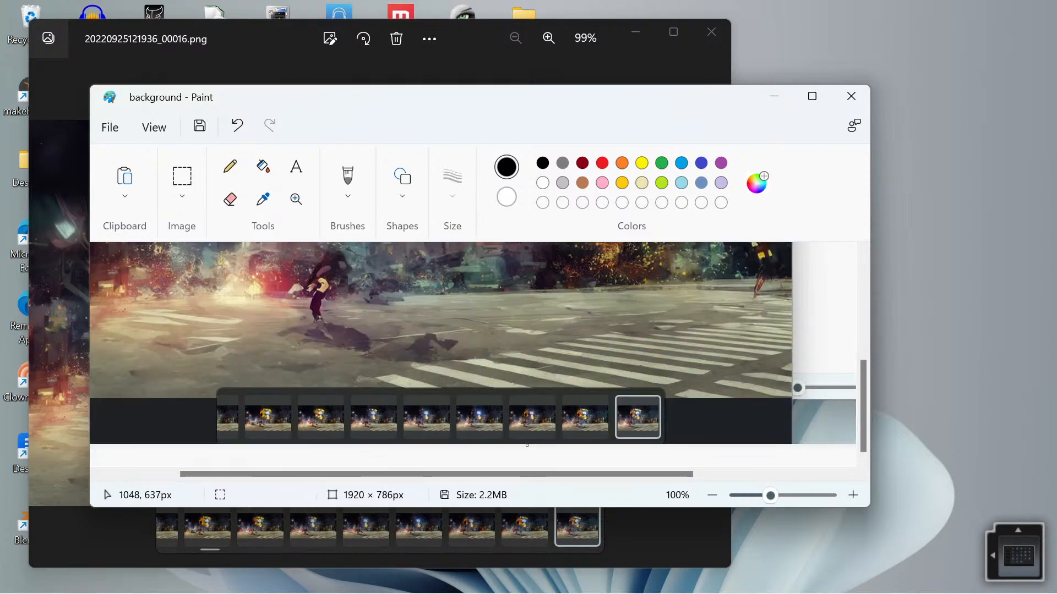
{"action": "left_click_drag", "start_coordinate": [527, 431], "coordinate": [527, 390]}
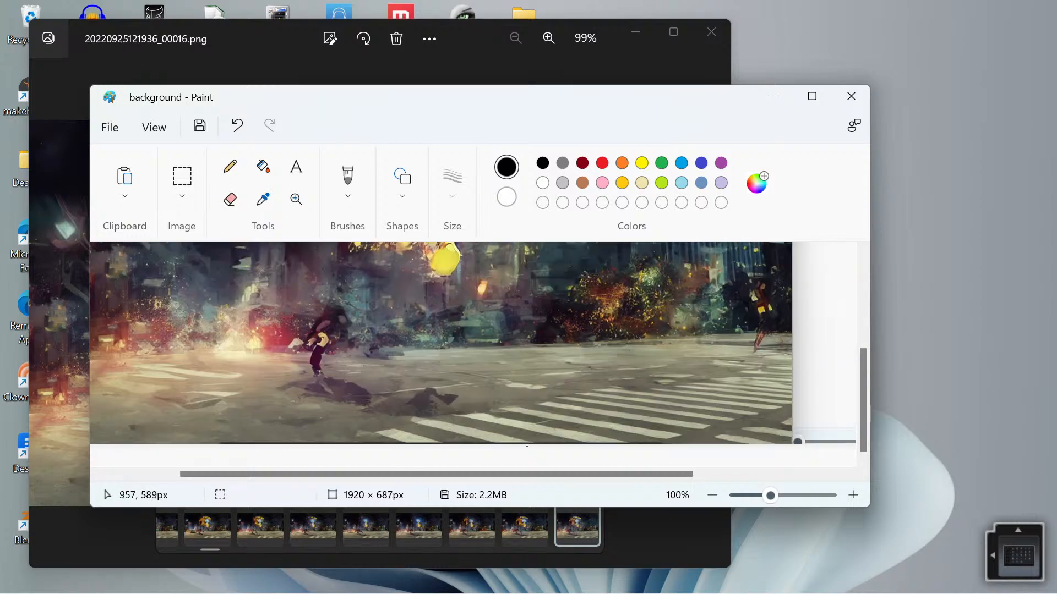
{"action": "left_click_drag", "start_coordinate": [527, 445], "coordinate": [677, 474]}
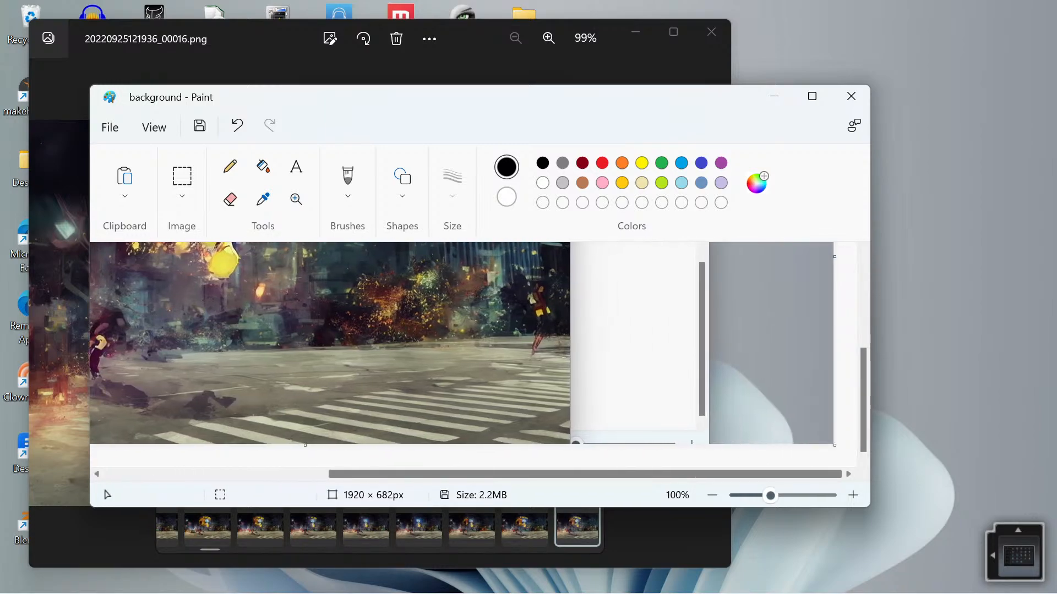
{"action": "left_click_drag", "start_coordinate": [834, 257], "coordinate": [569, 256]}
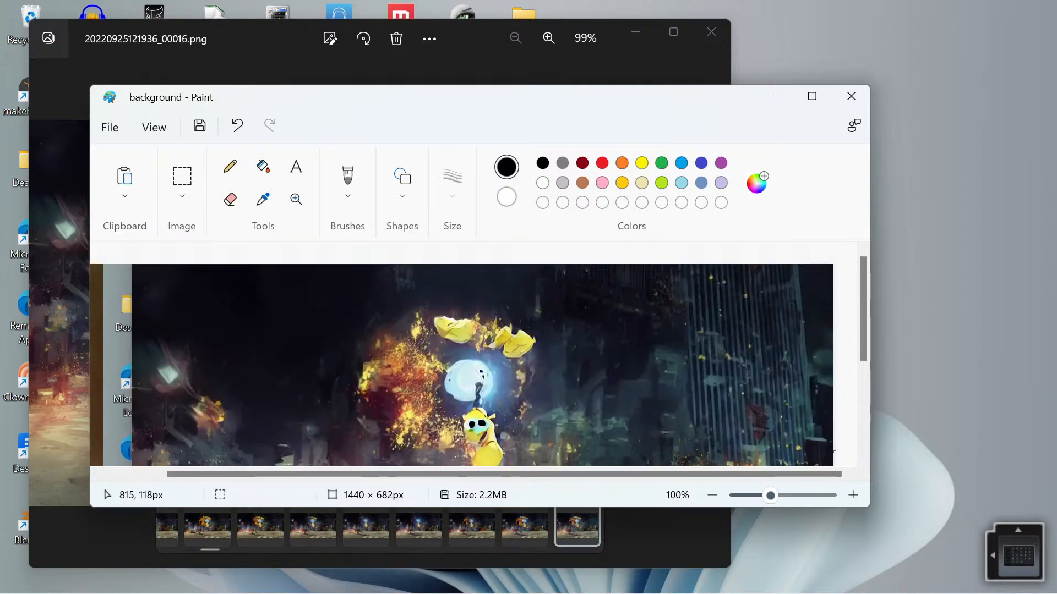
{"action": "scroll", "coordinate": [490, 330], "scroll_direction": "down", "scroll_amount": 5}
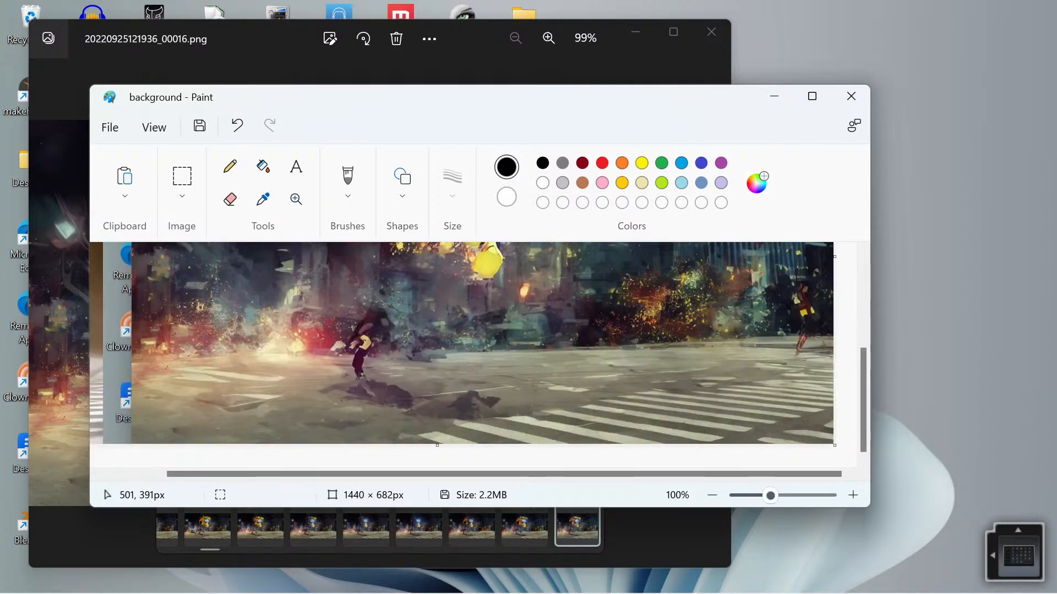
{"action": "left_click", "coordinate": [812, 96]}
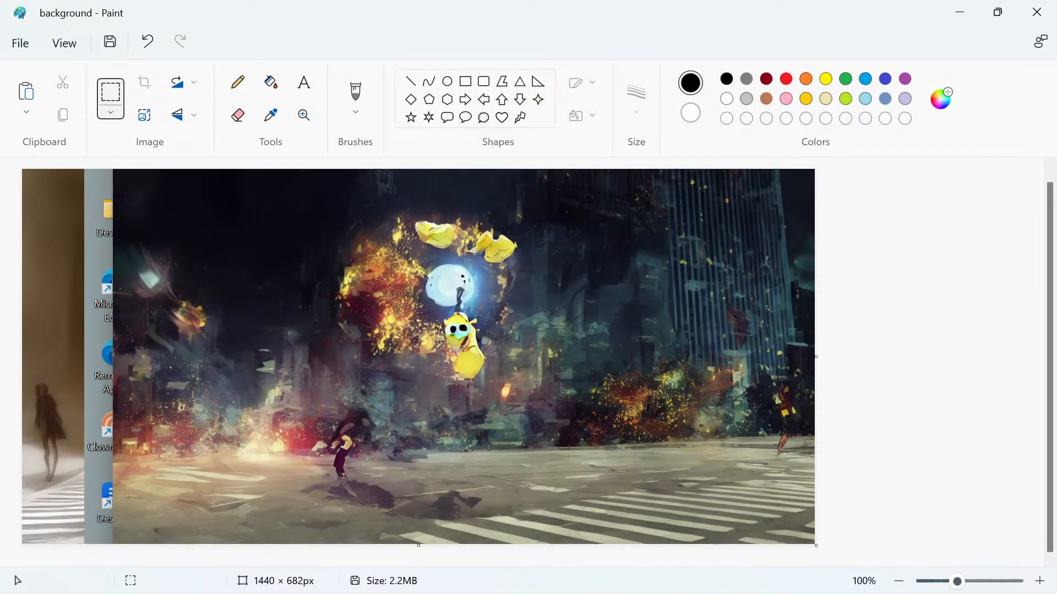
Move the street picture to the canvas's left edge and shrink the canvas to 1273 × 682 px, removing the blank strip beside it.
{"action": "left_click_drag", "start_coordinate": [807, 175], "coordinate": [128, 544]}
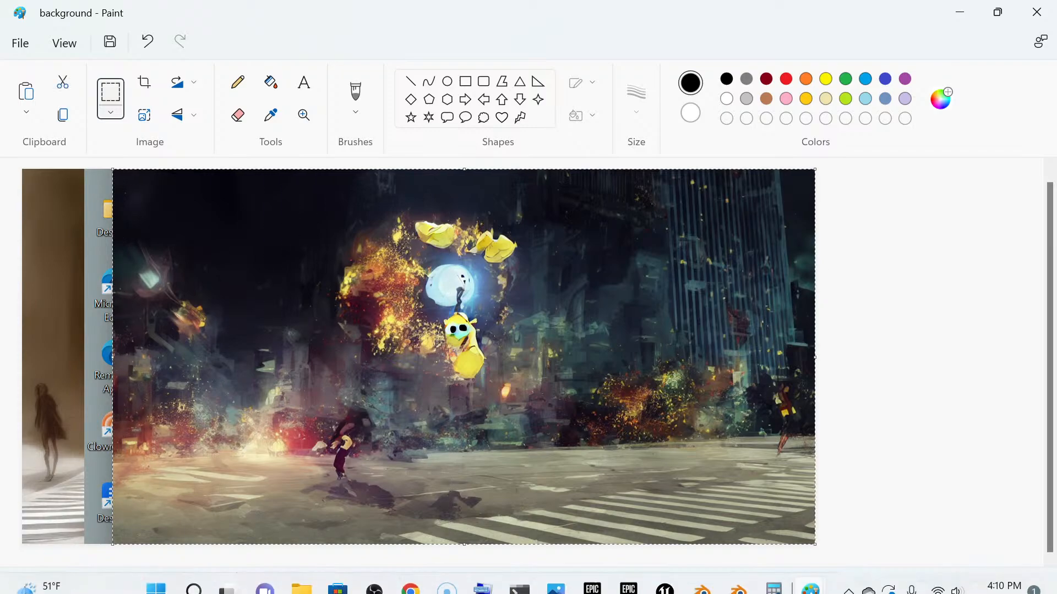
{"action": "left_click_drag", "start_coordinate": [453, 372], "coordinate": [359, 372]}
{"action": "left_click", "coordinate": [880, 369]}
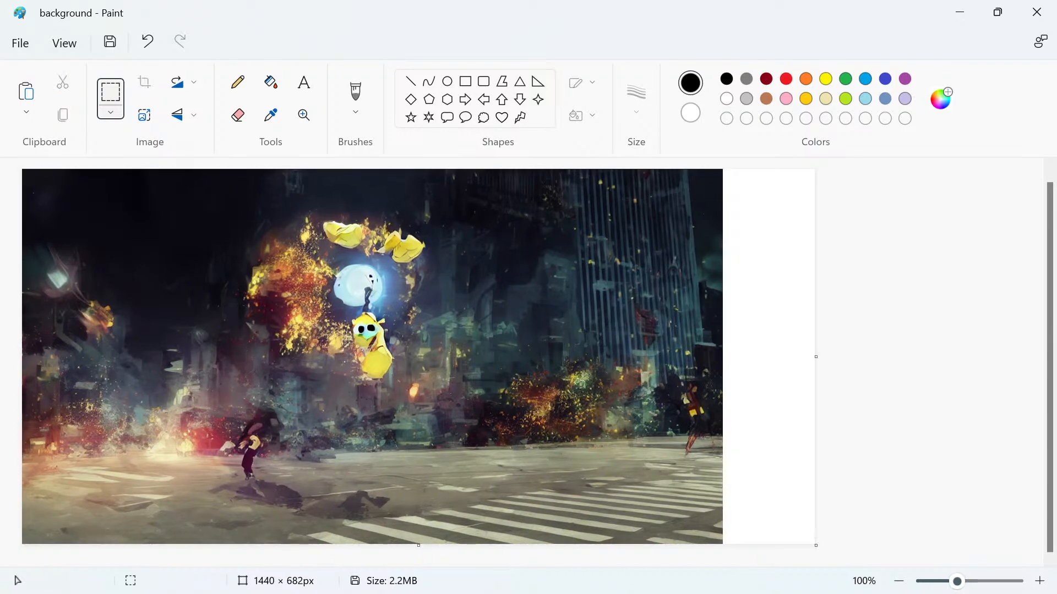
{"action": "left_click_drag", "start_coordinate": [815, 356], "coordinate": [723, 357]}
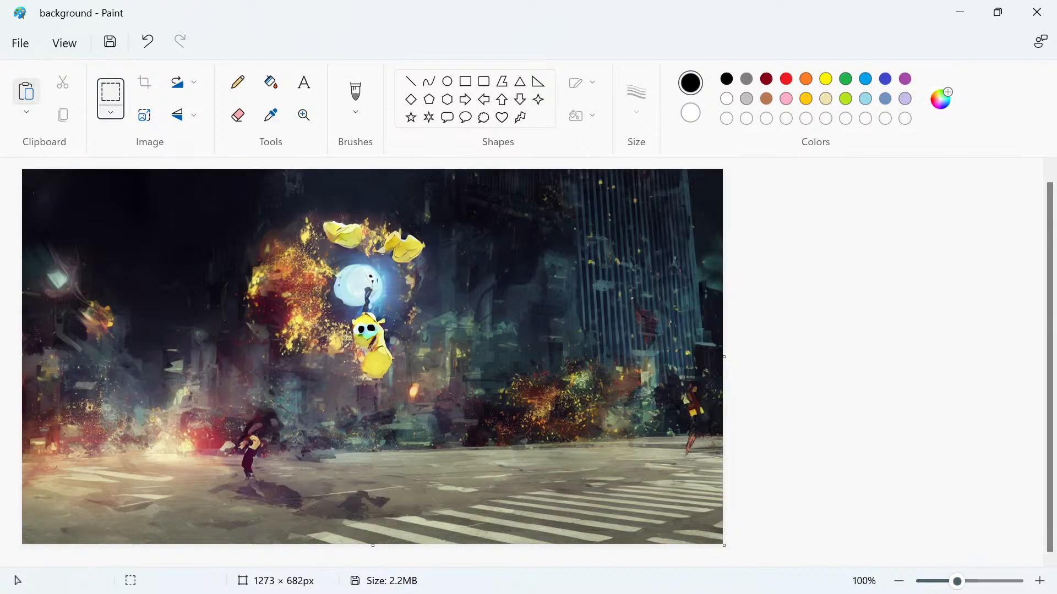
Discard the pasted screen capture, copy the selected robot from the robopray1 image and paste it into the background image.
{"action": "left_click", "coordinate": [26, 91]}
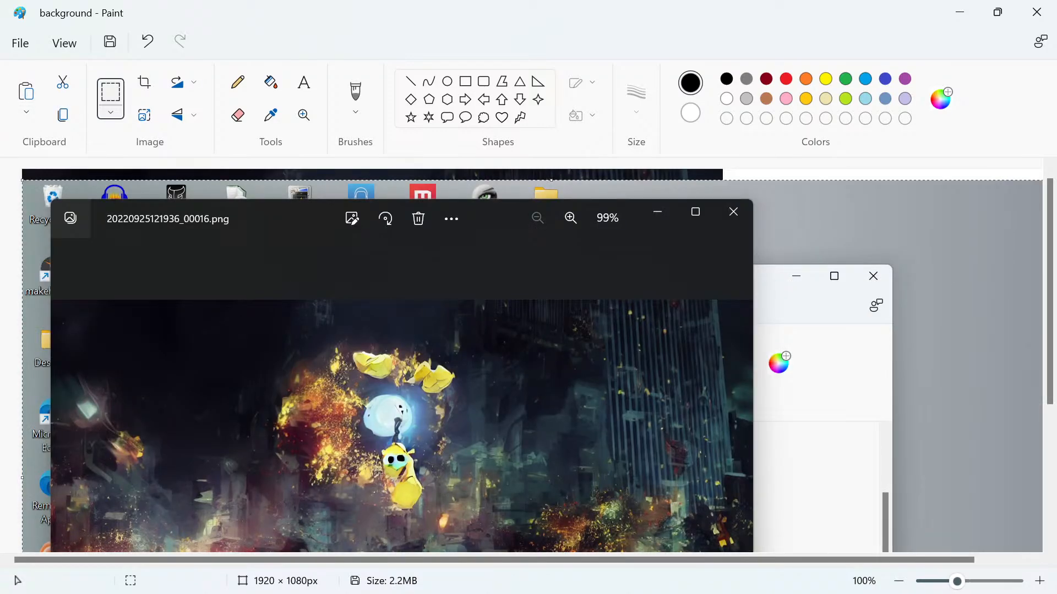
{"action": "key", "text": "Delete"}
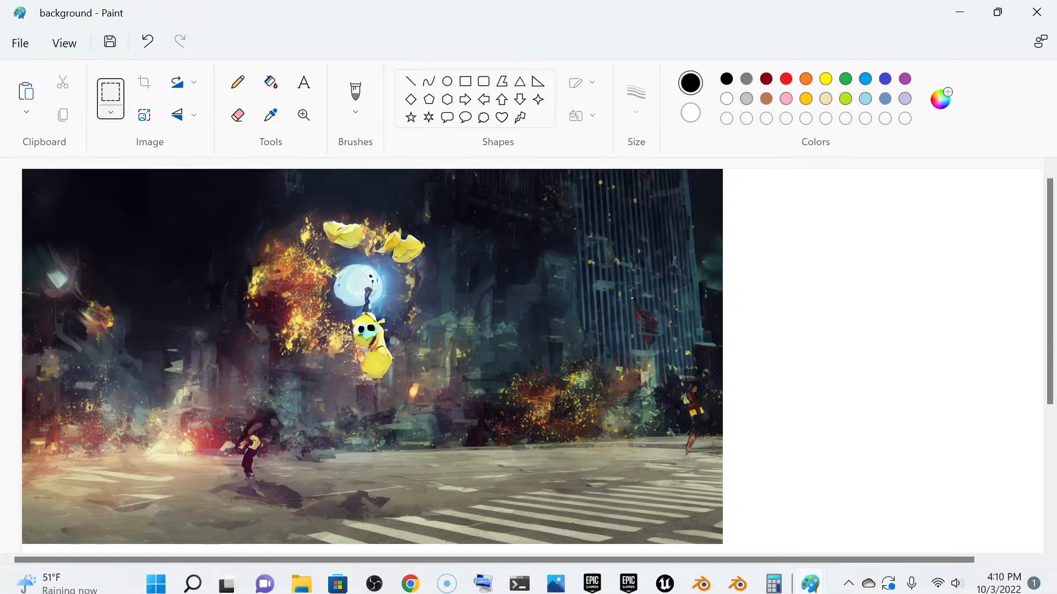
{"action": "mouse_move", "coordinate": [810, 575]}
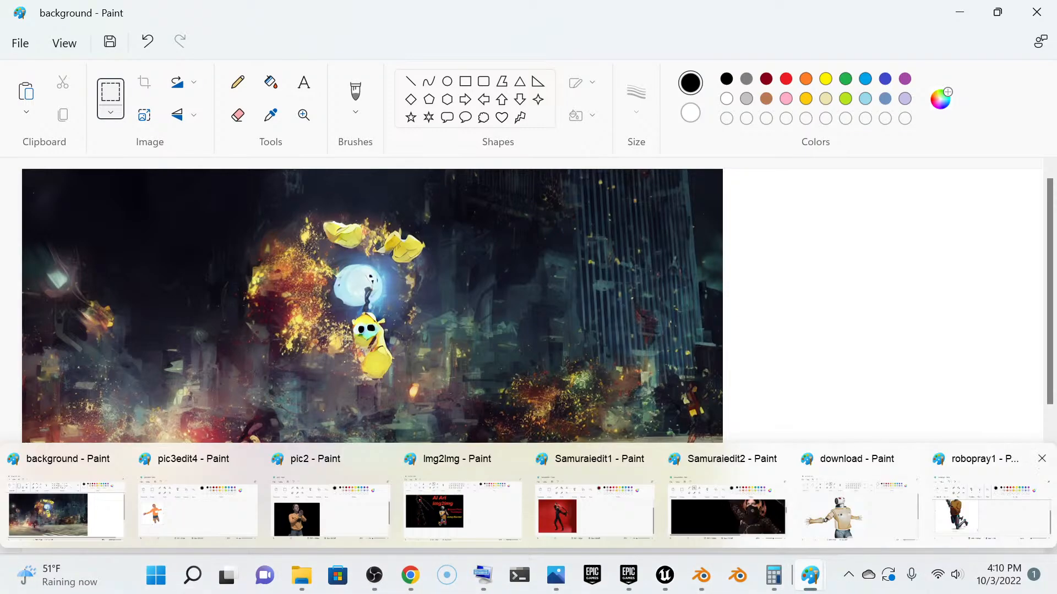
{"action": "left_click", "coordinate": [985, 504]}
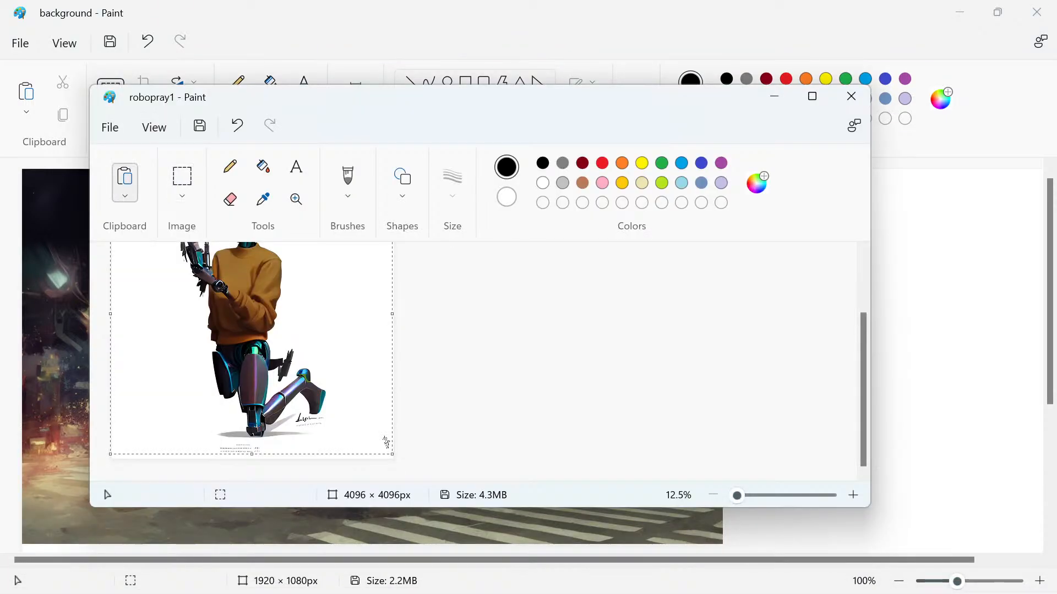
{"action": "left_click", "coordinate": [125, 182]}
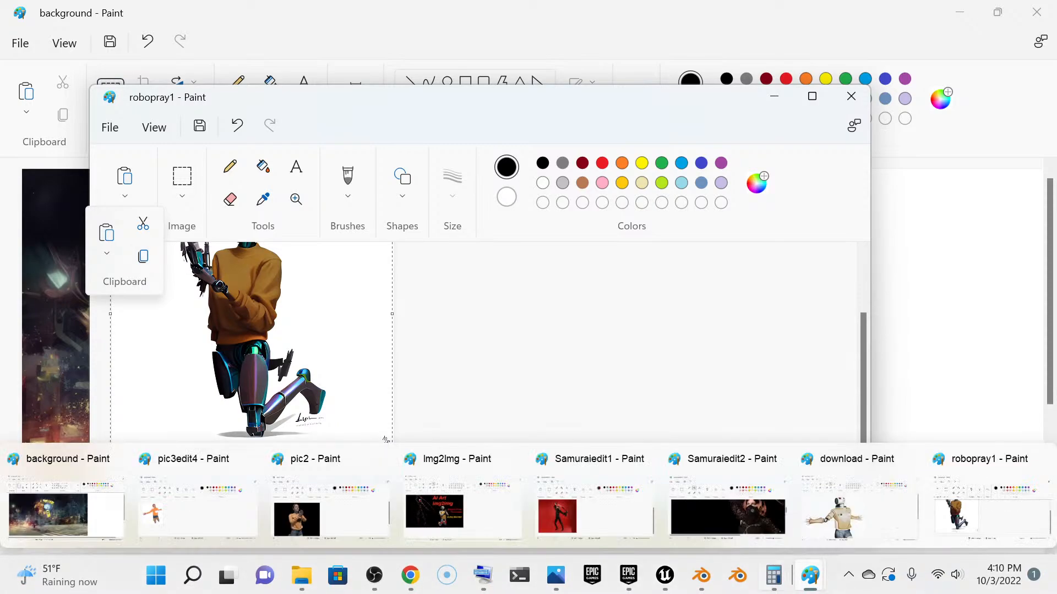
{"action": "mouse_move", "coordinate": [810, 575]}
{"action": "left_click", "coordinate": [83, 501]}
{"action": "key", "text": "ctrl+v"}
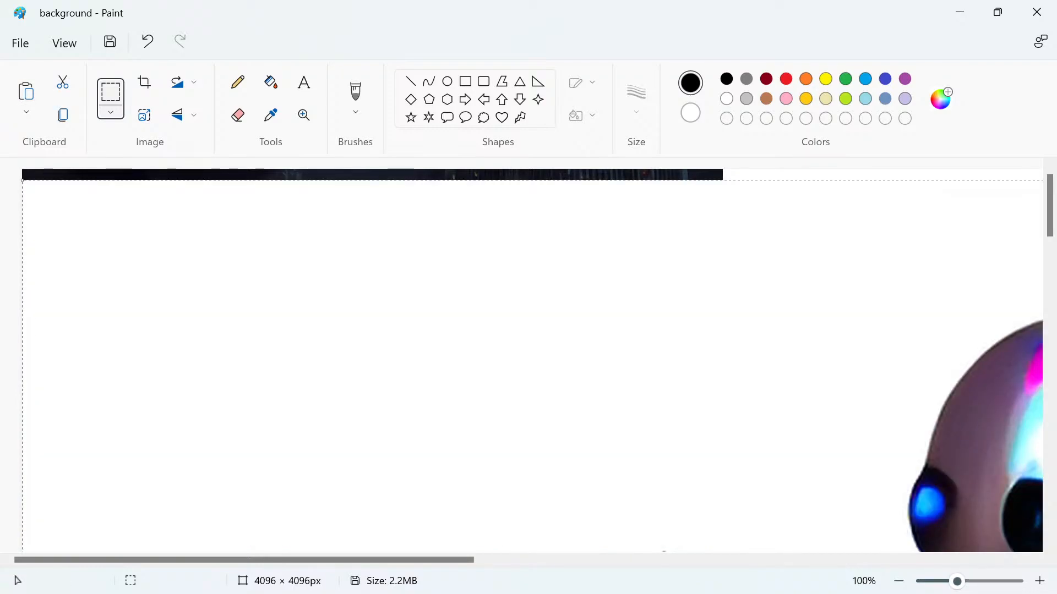
Turn on transparent selection and move the pasted robot so that its head and hand overlap the street picture.
{"action": "left_click", "coordinate": [110, 113]}
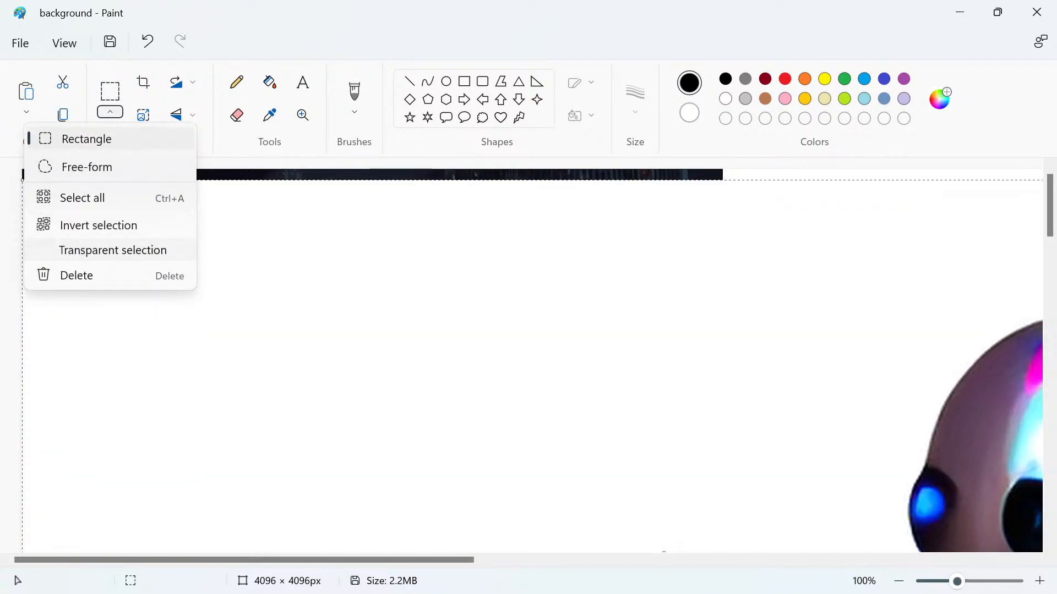
{"action": "left_click", "coordinate": [113, 250]}
{"action": "scroll", "coordinate": [643, 319], "scroll_direction": "down", "scroll_amount": 3}
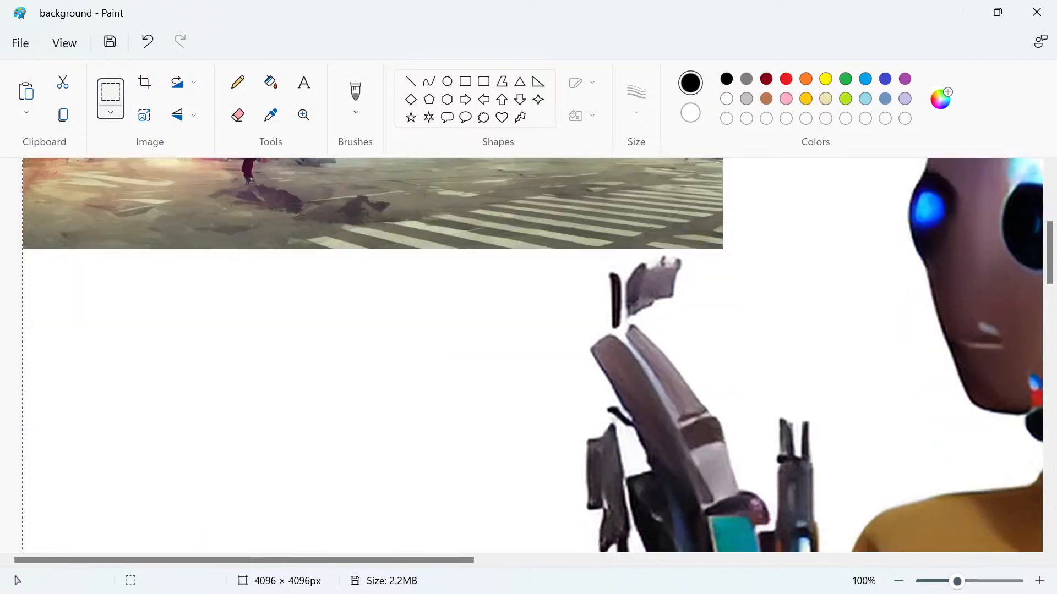
{"action": "scroll", "coordinate": [643, 319], "scroll_direction": "up", "scroll_amount": 2}
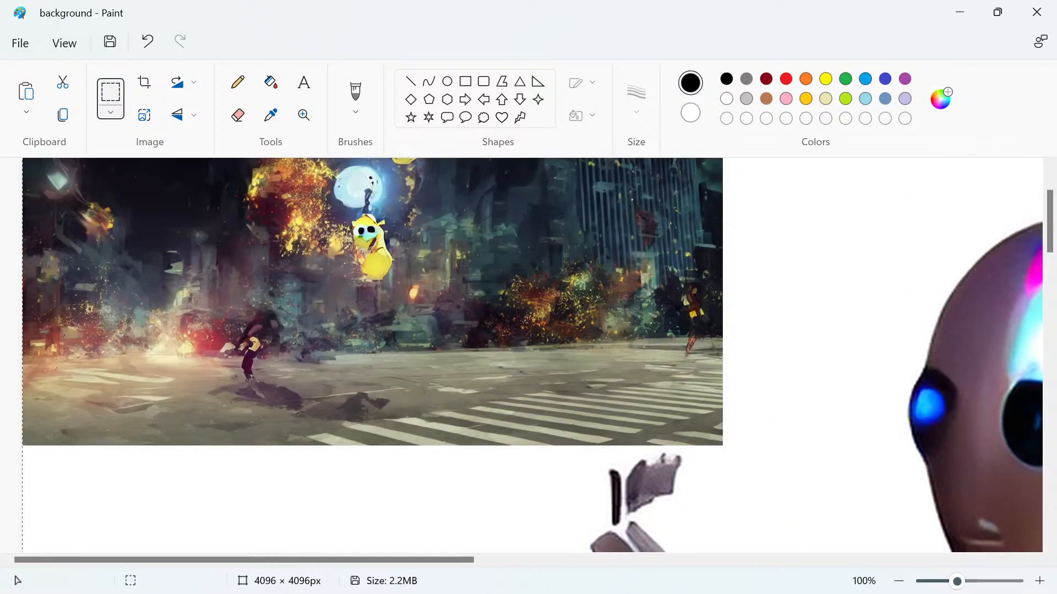
{"action": "left_click_drag", "start_coordinate": [838, 468], "coordinate": [588, 334]}
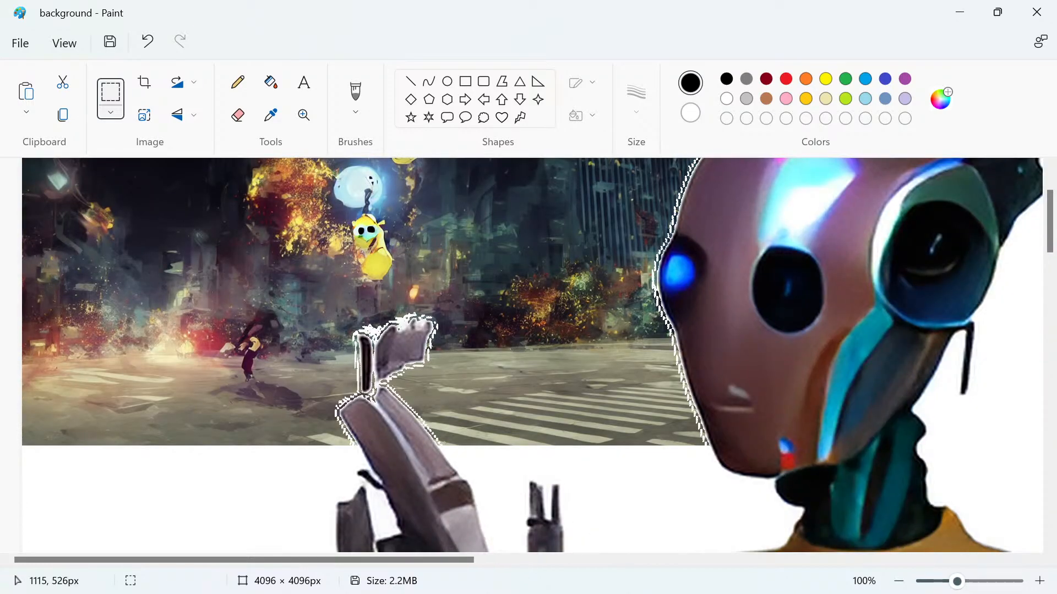
{"action": "left_click_drag", "start_coordinate": [452, 296], "coordinate": [325, 232]}
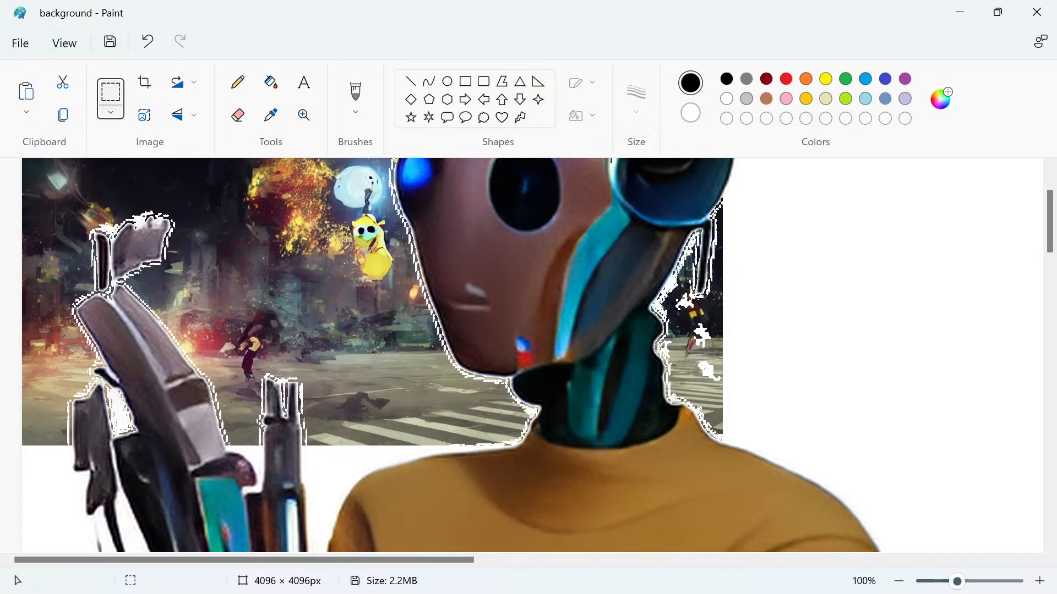
{"action": "key", "text": "Page_Down"}
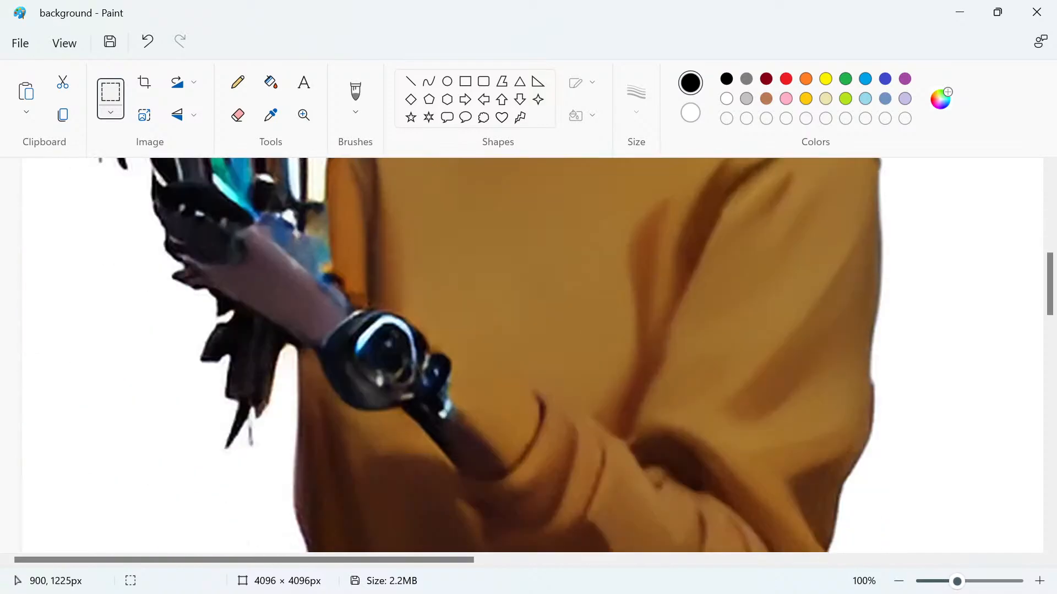
{"action": "key", "text": "Page_Up"}
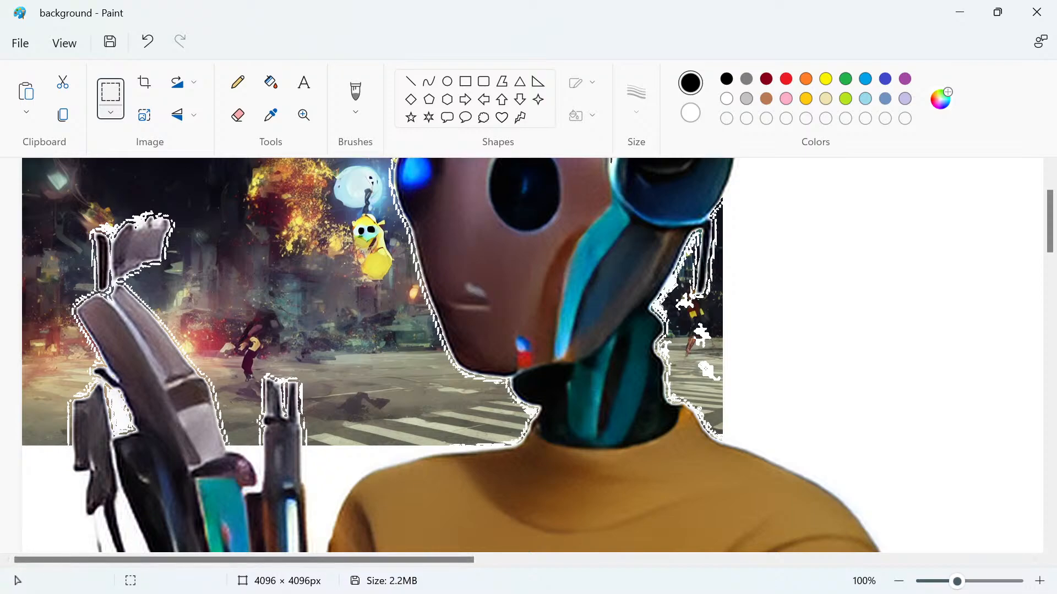
Resize the pasted robot to 32 percent and move it so that its feet rest on the street.
{"action": "left_click", "coordinate": [145, 114]}
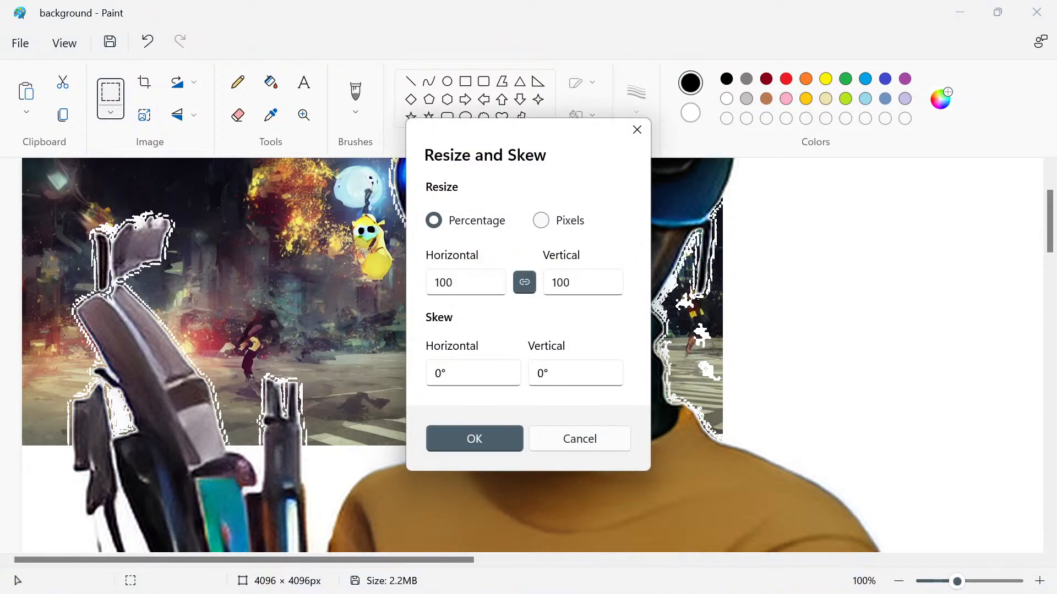
{"action": "left_click", "coordinate": [444, 282]}
{"action": "left_click_drag", "start_coordinate": [432, 283], "coordinate": [455, 282]}
{"action": "type", "text": "32"}
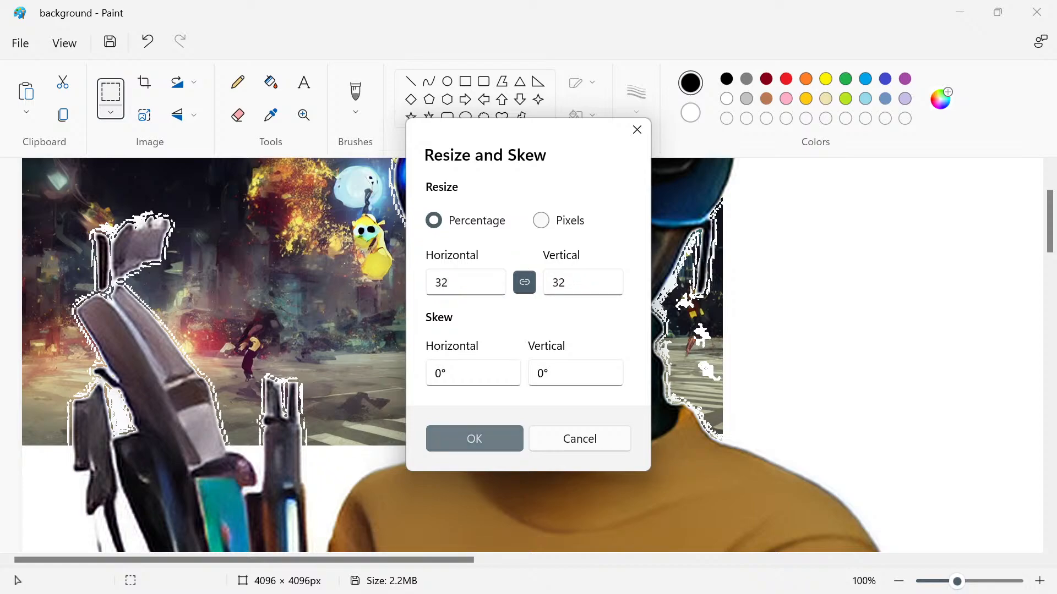
{"action": "left_click", "coordinate": [474, 439]}
{"action": "left_click_drag", "start_coordinate": [329, 512], "coordinate": [744, 543]}
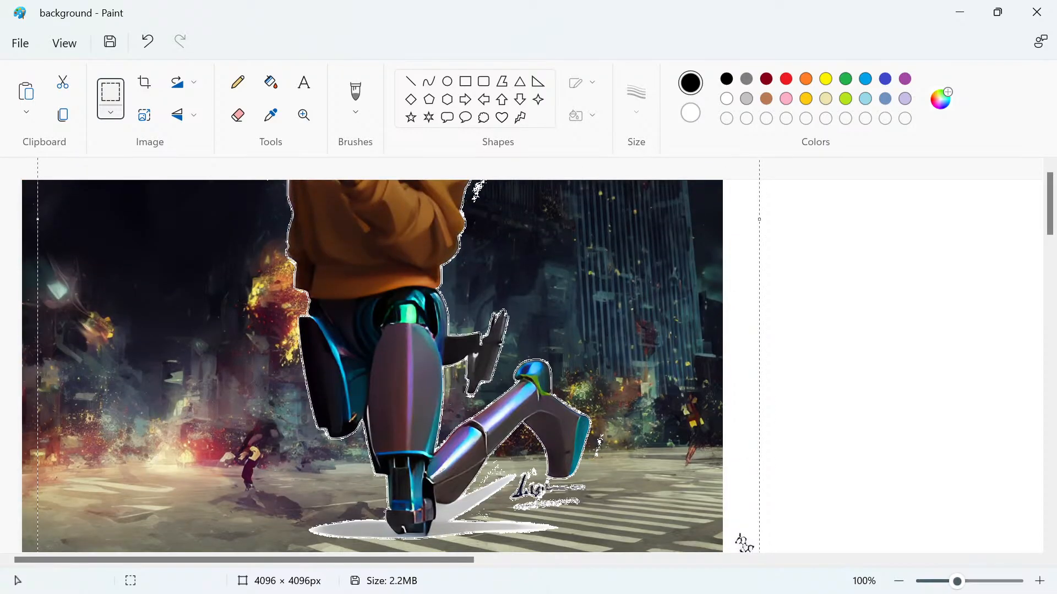
Try to resize the robot selection by a further 40 percent, and undo the last change.
{"action": "scroll", "coordinate": [372, 354], "scroll_direction": "down", "scroll_amount": 2}
{"action": "left_click", "coordinate": [144, 114]}
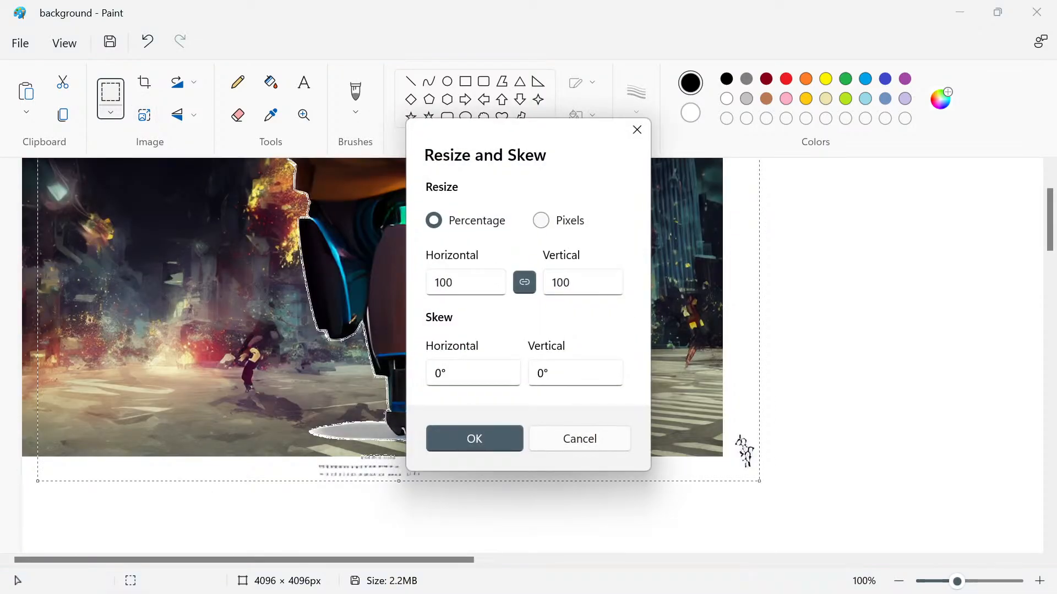
{"action": "left_click", "coordinate": [444, 283]}
{"action": "left_click", "coordinate": [435, 282]}
{"action": "left_click_drag", "start_coordinate": [435, 283], "coordinate": [455, 283]}
{"action": "type", "text": "40"}
{"action": "left_click", "coordinate": [473, 439]}
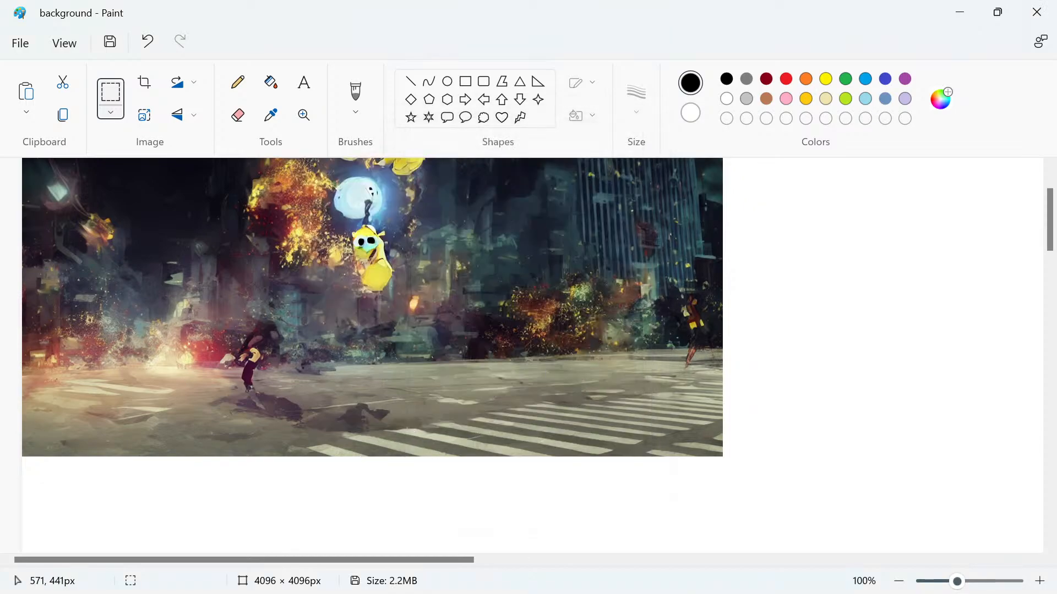
{"action": "scroll", "coordinate": [248, 275], "scroll_direction": "down", "scroll_amount": 4}
{"action": "scroll", "coordinate": [237, 280], "scroll_direction": "up", "scroll_amount": 5}
{"action": "scroll", "coordinate": [236, 259], "scroll_direction": "down", "scroll_amount": 2}
{"action": "scroll", "coordinate": [237, 259], "scroll_direction": "up", "scroll_amount": 2}
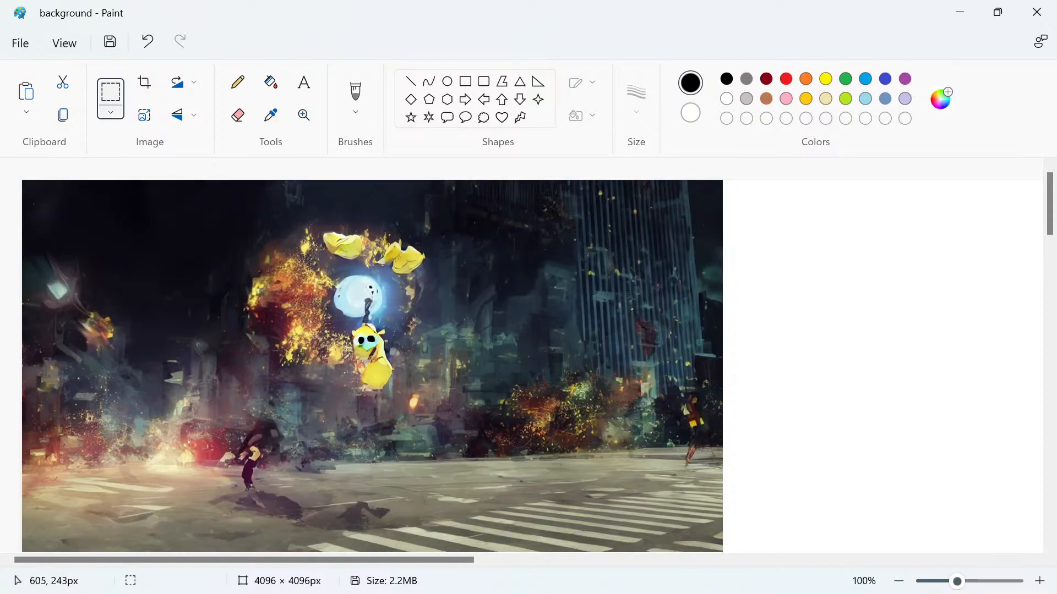
{"action": "left_click", "coordinate": [147, 41]}
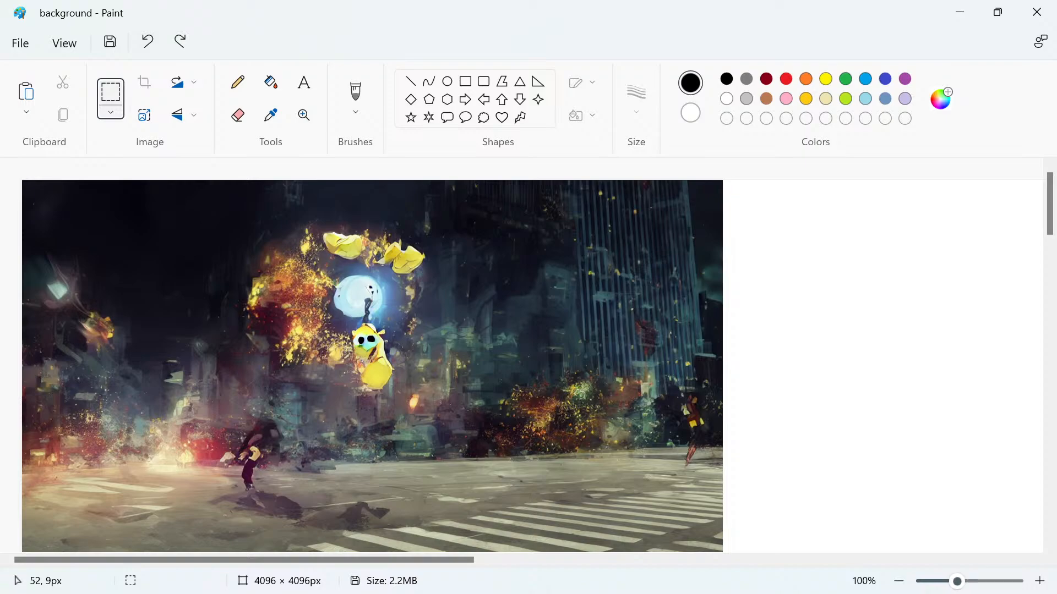
Paste the robot again at 10 percent of its size and place it on the street picture, beside the yellow floating figure.
{"action": "left_click", "coordinate": [25, 90]}
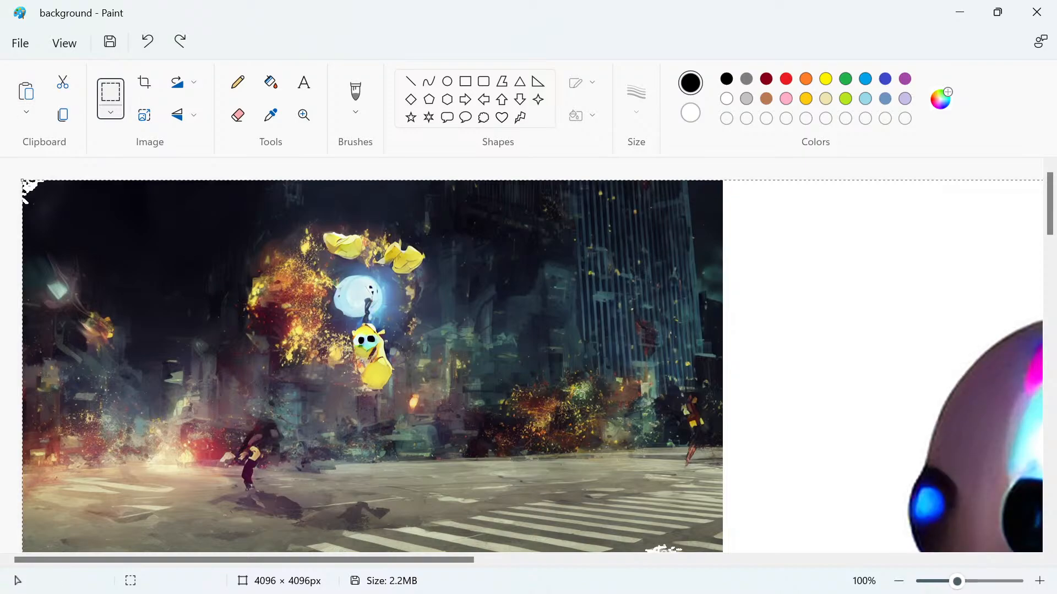
{"action": "left_click", "coordinate": [144, 115]}
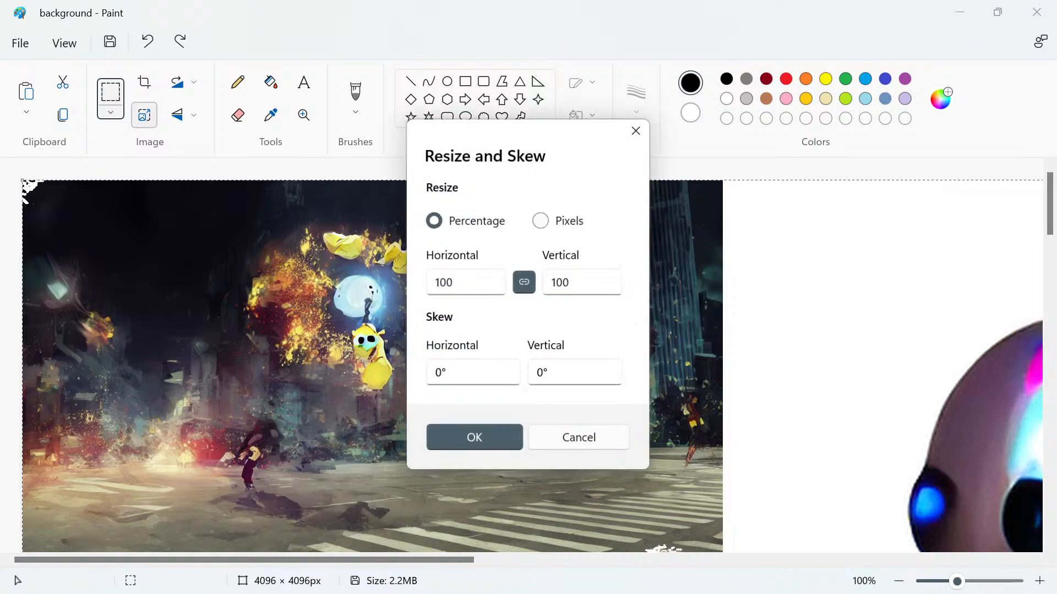
{"action": "left_click", "coordinate": [435, 282]}
{"action": "left_click_drag", "start_coordinate": [454, 282], "coordinate": [440, 282]}
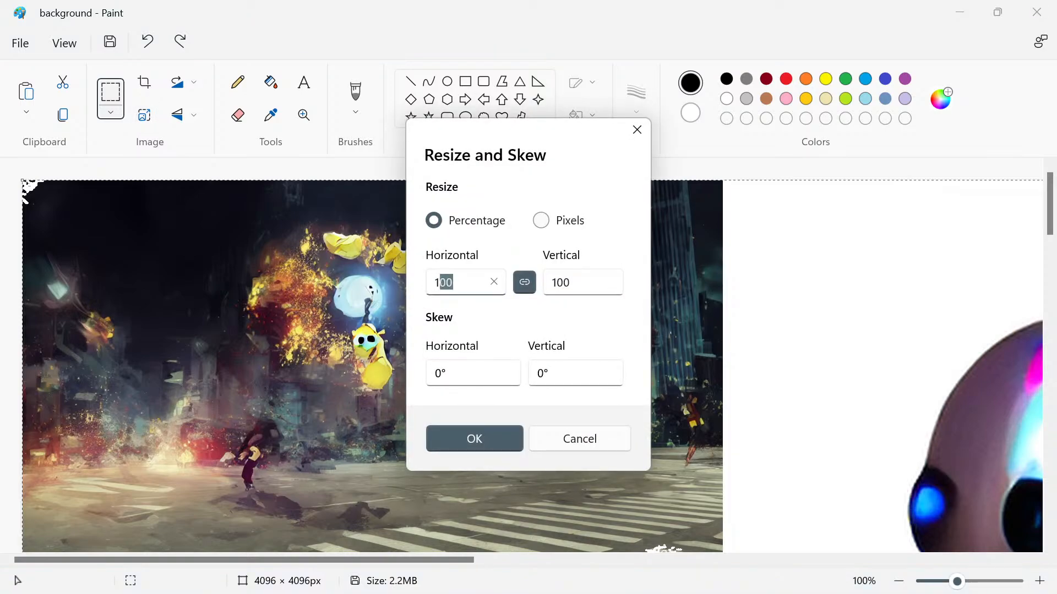
{"action": "type", "text": "10"}
{"action": "left_click", "coordinate": [475, 438]}
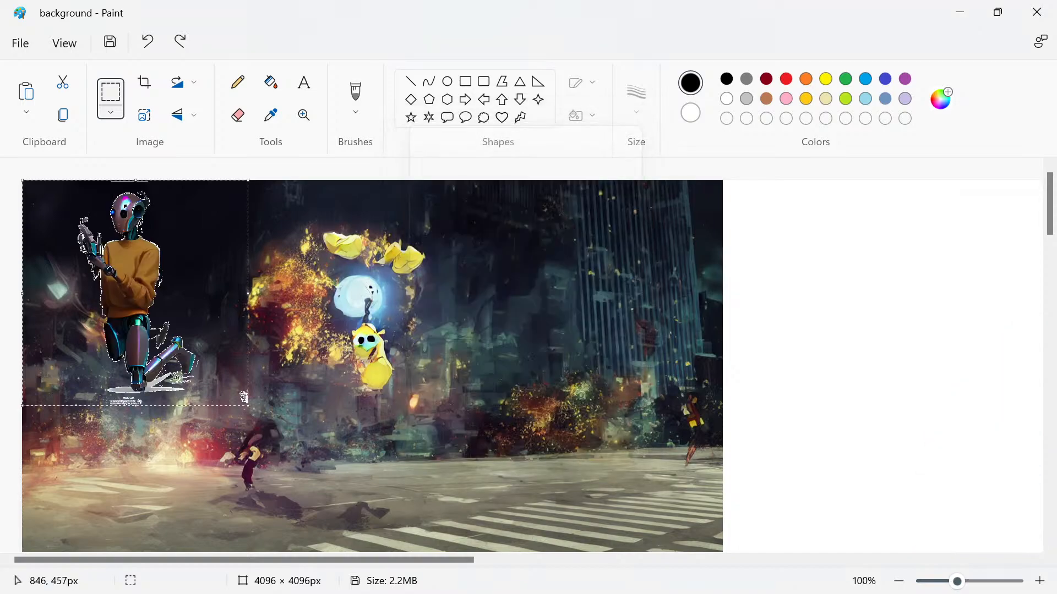
{"action": "left_click_drag", "start_coordinate": [244, 397], "coordinate": [626, 489]}
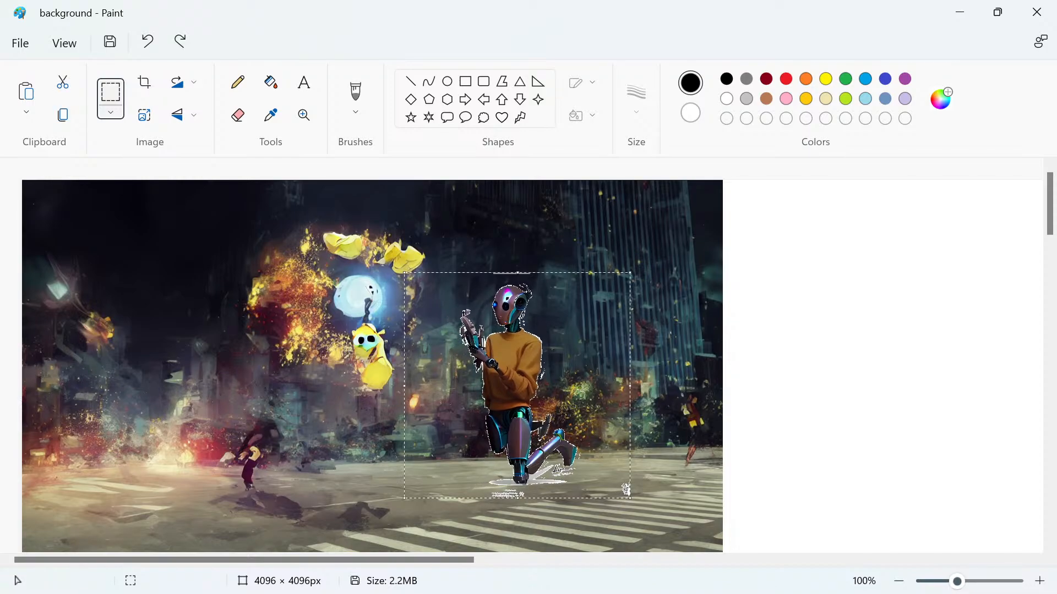
{"action": "left_click_drag", "start_coordinate": [626, 489], "coordinate": [647, 439]}
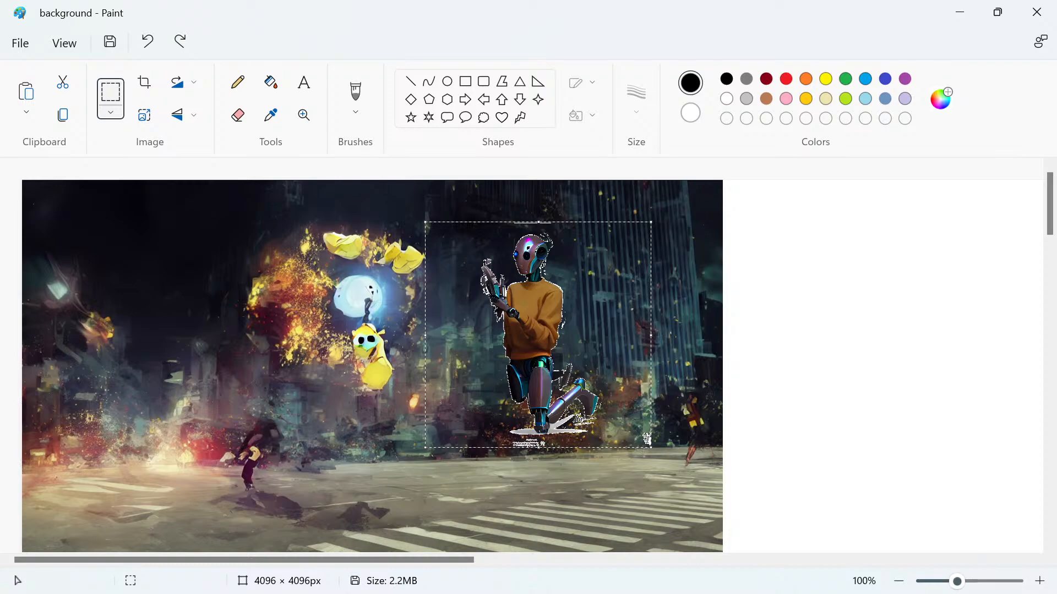
Switch to the robopray1 image and bring the robot's head and upper body into view.
{"action": "mouse_move", "coordinate": [628, 593]}
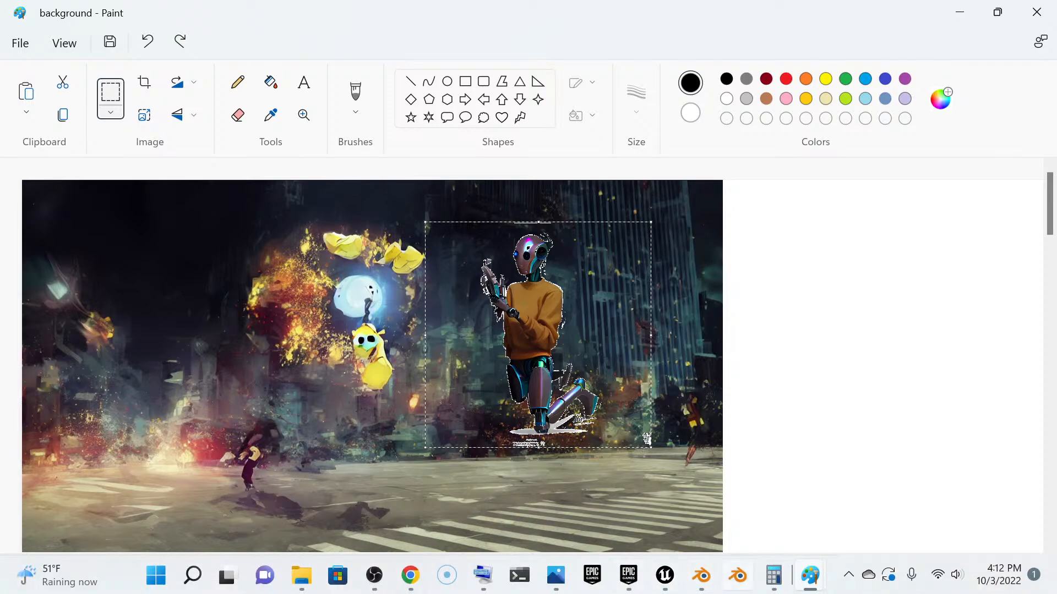
{"action": "mouse_move", "coordinate": [810, 575]}
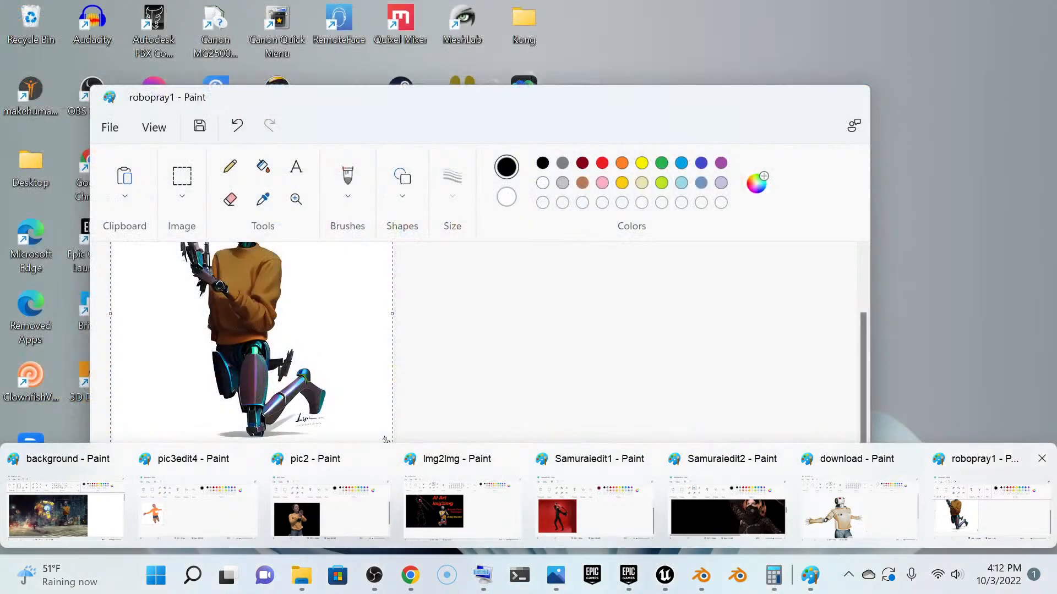
{"action": "left_click", "coordinate": [992, 509]}
{"action": "scroll", "coordinate": [251, 362], "scroll_direction": "up", "scroll_amount": 2}
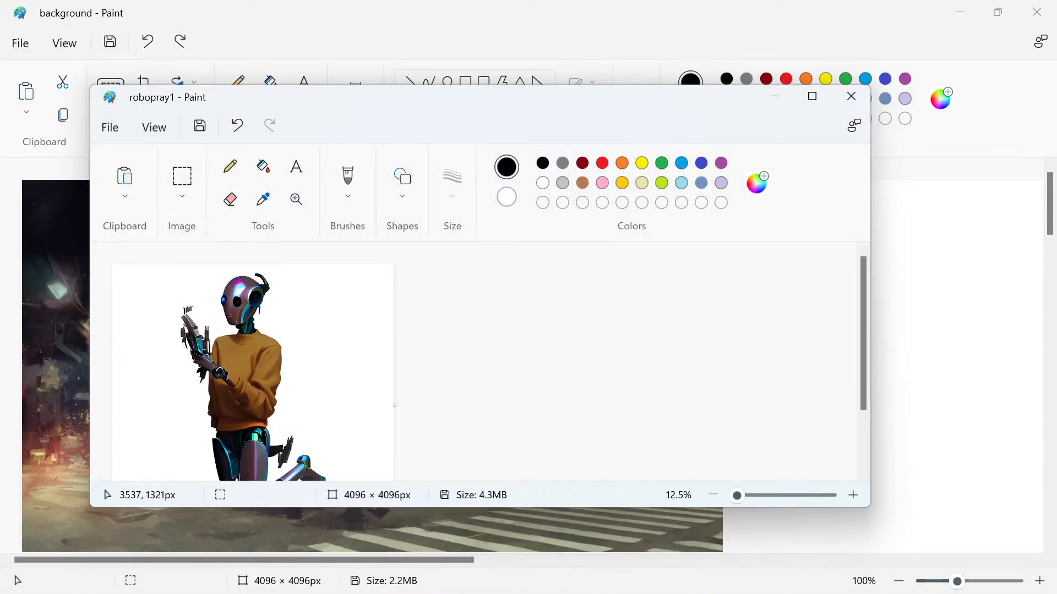
{"action": "scroll", "coordinate": [355, 341], "scroll_direction": "down", "scroll_amount": 3}
{"action": "scroll", "coordinate": [356, 308], "scroll_direction": "up", "scroll_amount": 2}
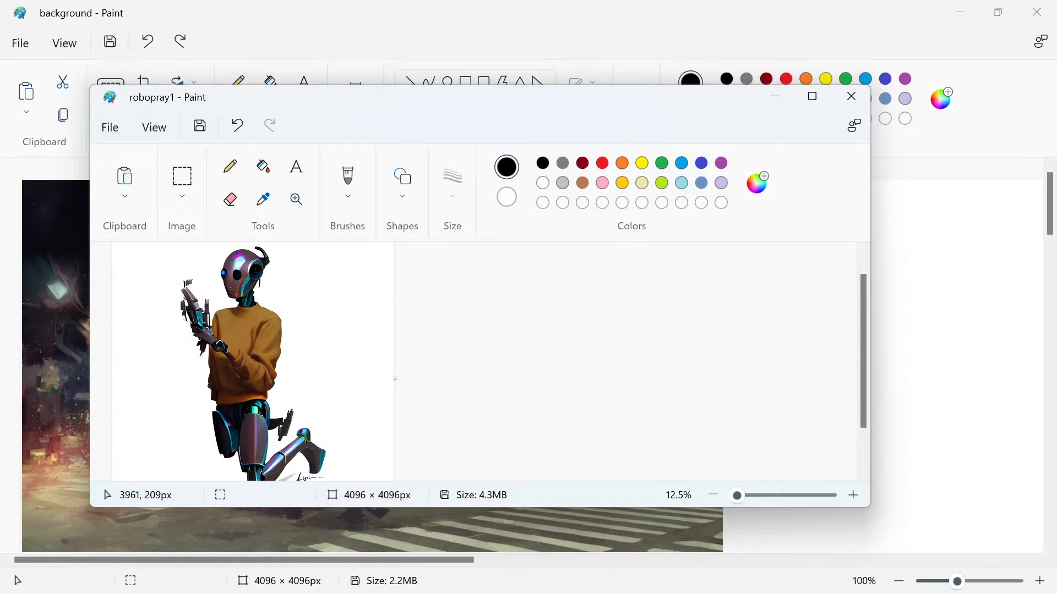
Fill the white background around the robot with green.
{"action": "left_click", "coordinate": [622, 183]}
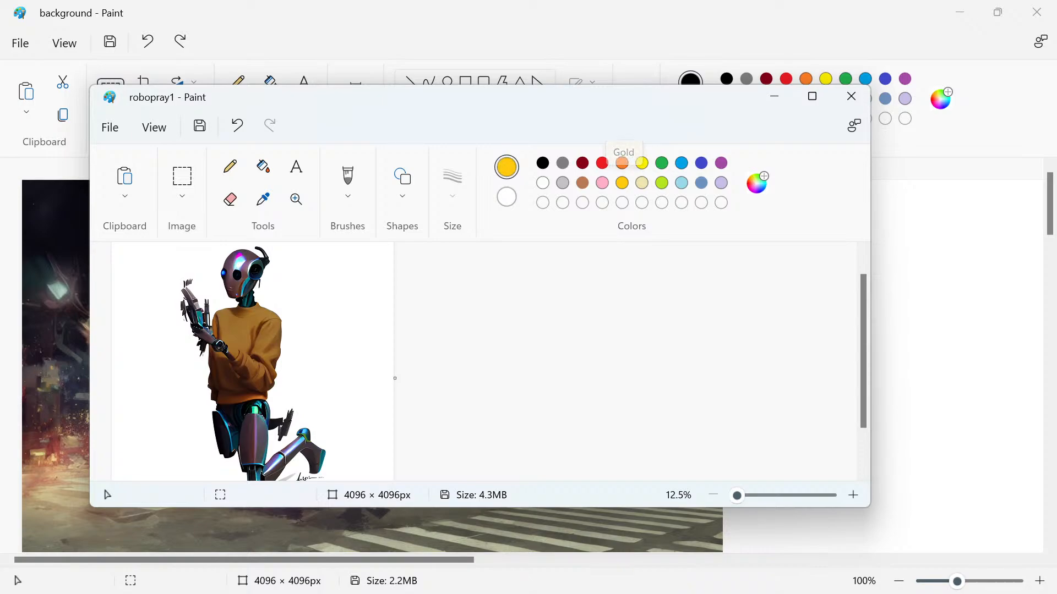
{"action": "left_click", "coordinate": [661, 162]}
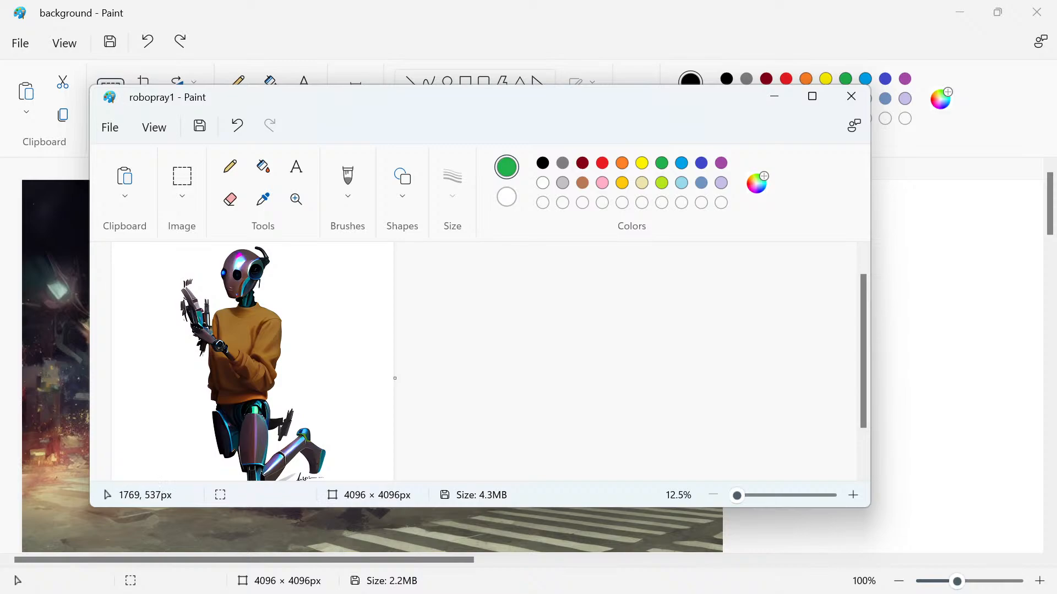
{"action": "scroll", "coordinate": [320, 261], "scroll_direction": "down", "scroll_amount": 3}
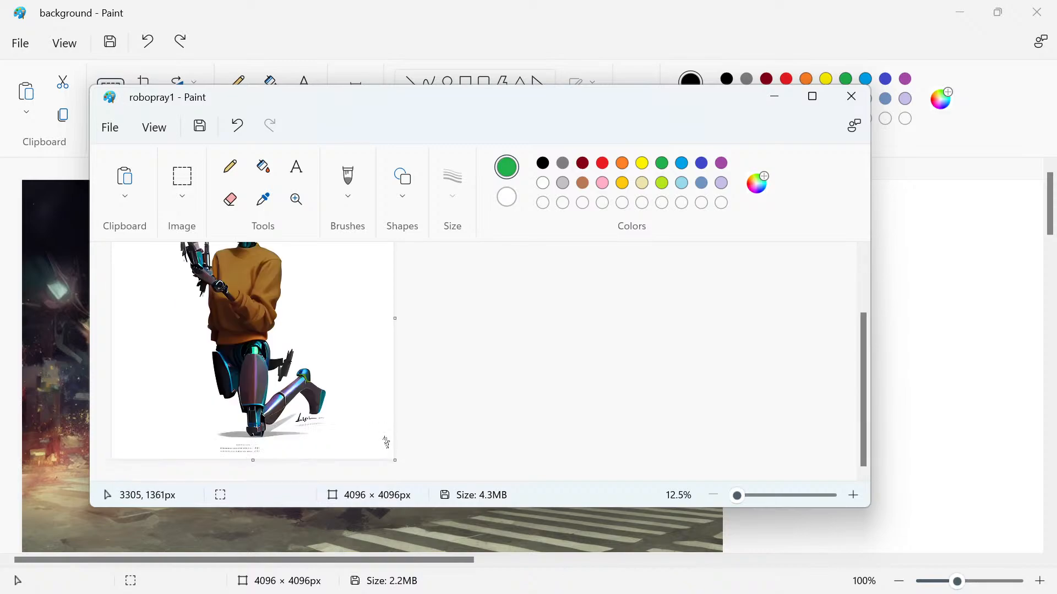
{"action": "scroll", "coordinate": [320, 262], "scroll_direction": "up", "scroll_amount": 4}
{"action": "left_click", "coordinate": [263, 166]}
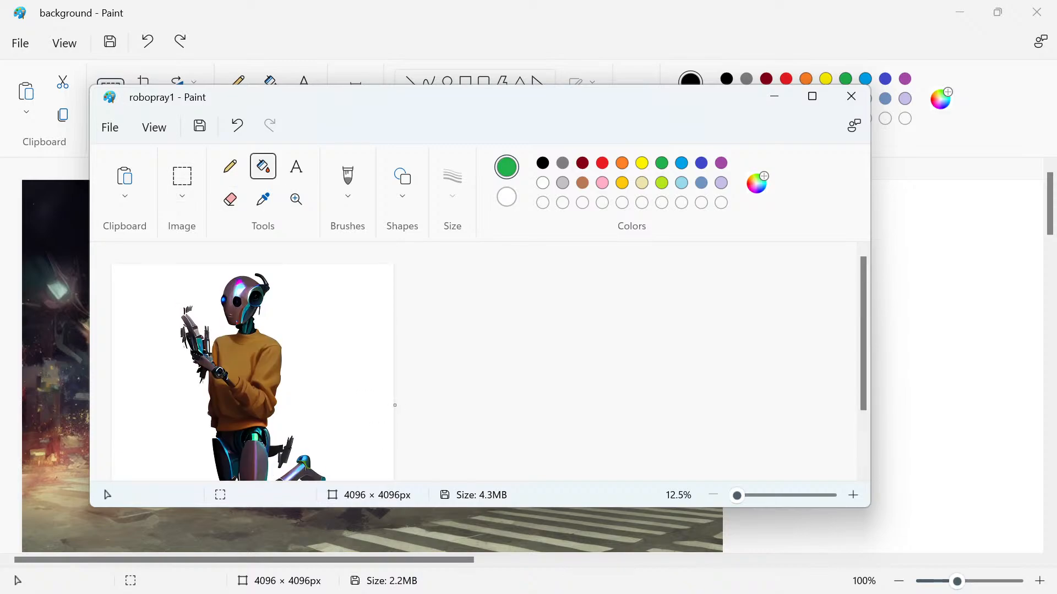
{"action": "left_click", "coordinate": [318, 313]}
{"action": "scroll", "coordinate": [317, 313], "scroll_direction": "down", "scroll_amount": 3}
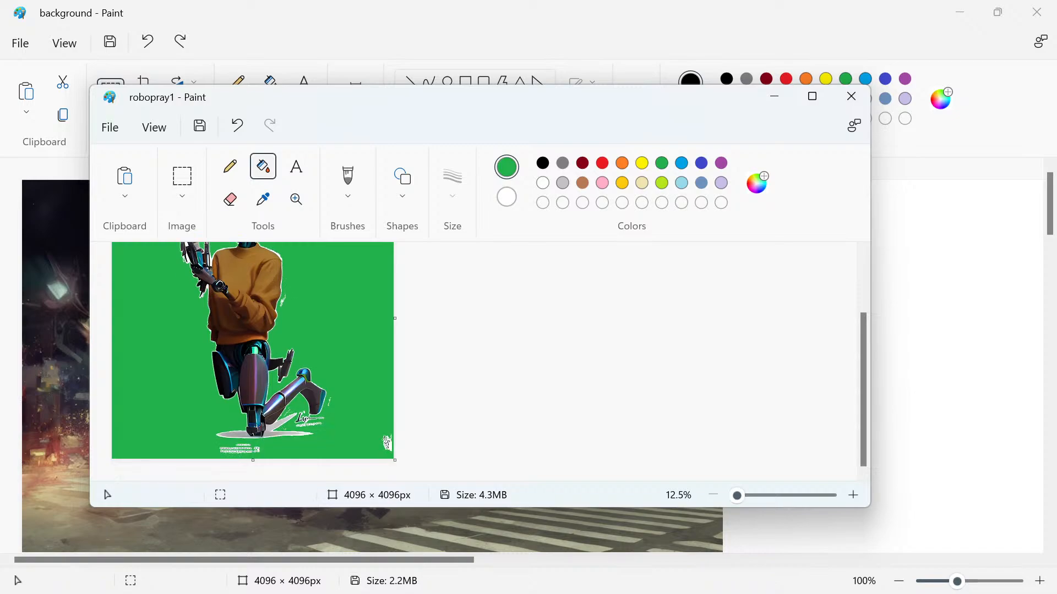
{"action": "scroll", "coordinate": [260, 286], "scroll_direction": "up", "scroll_amount": 3}
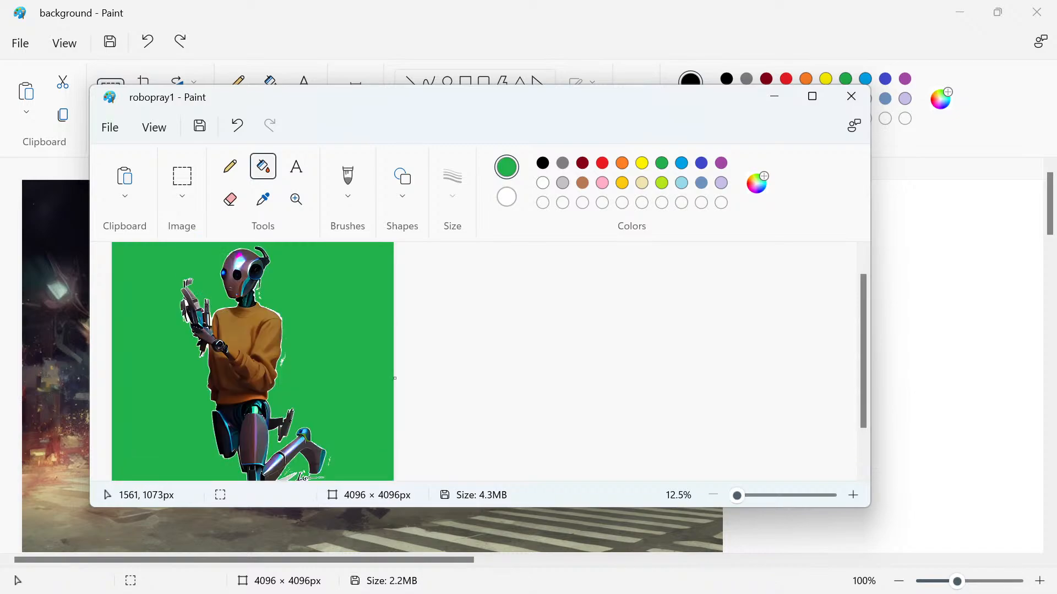
Paint green over the white specks along the edge of the robot's forehead and blue eye with the standard brush at 300% zoom.
{"action": "left_click", "coordinate": [853, 495]}
{"action": "left_click", "coordinate": [853, 495]}
{"action": "left_click", "coordinate": [853, 495]}
{"action": "left_click", "coordinate": [853, 495]}
{"action": "left_click", "coordinate": [853, 495]}
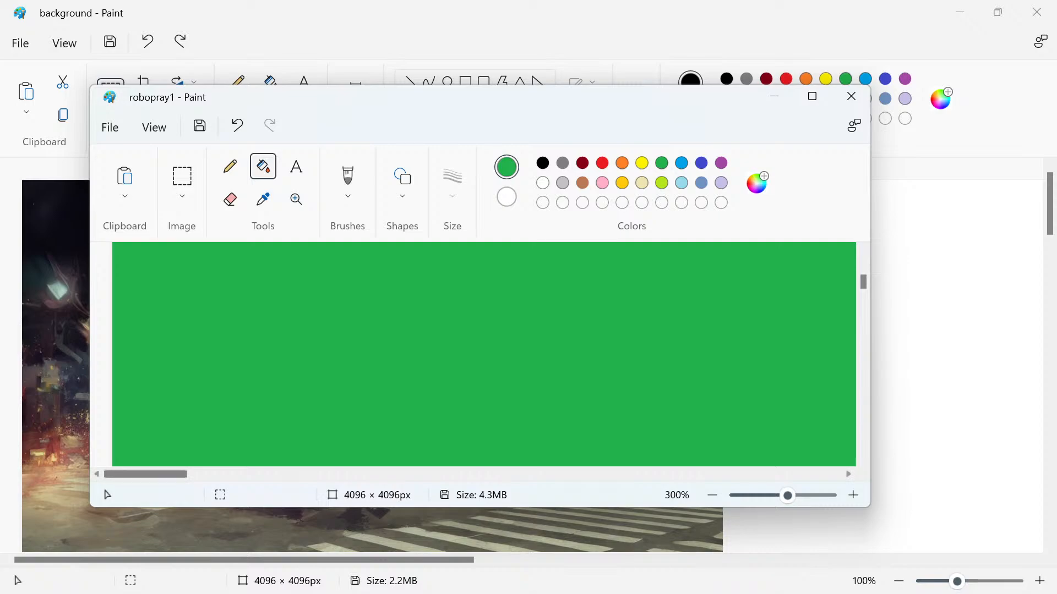
{"action": "left_click_drag", "start_coordinate": [146, 474], "coordinate": [402, 474]}
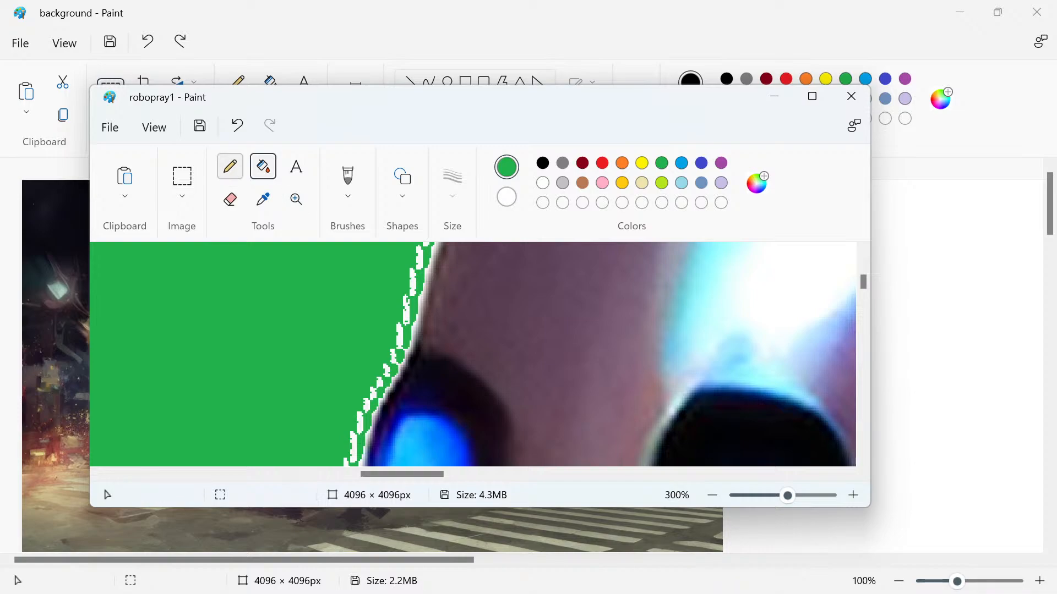
{"action": "left_click", "coordinate": [230, 166]}
{"action": "left_click", "coordinate": [348, 196]}
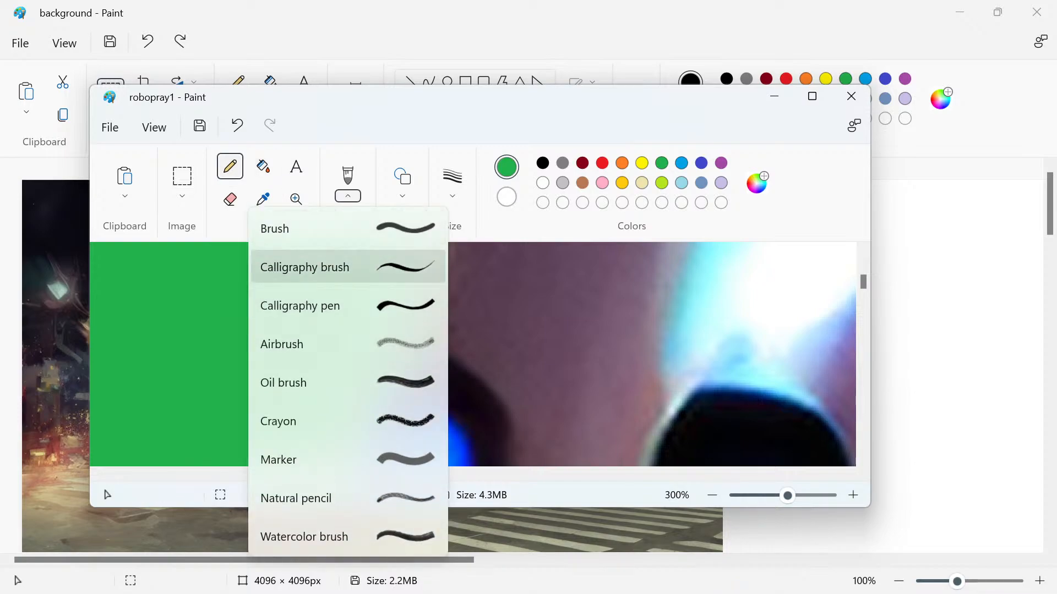
{"action": "left_click", "coordinate": [308, 228]}
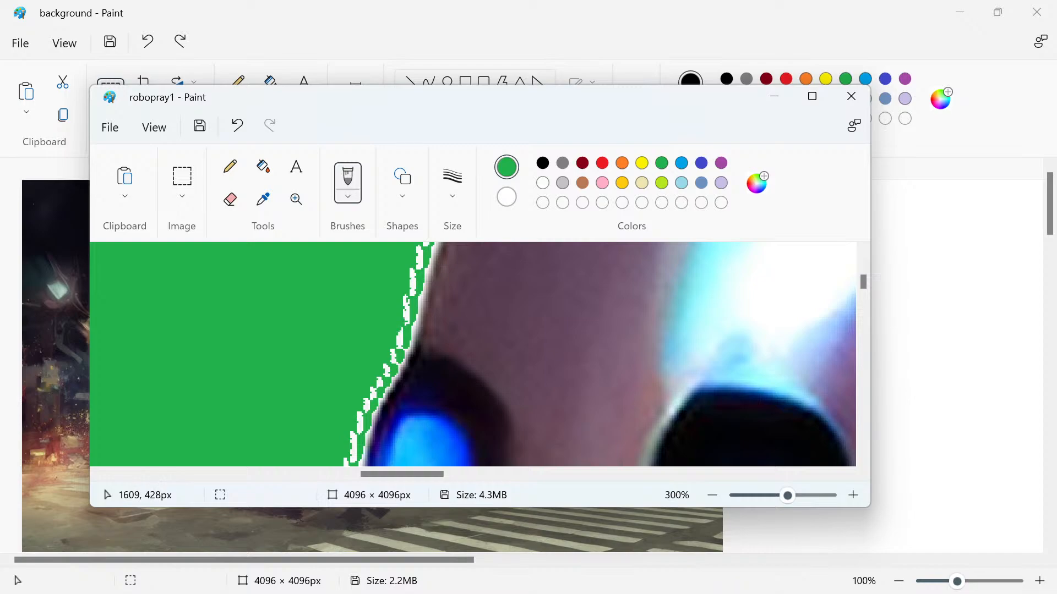
{"action": "left_click_drag", "start_coordinate": [403, 347], "coordinate": [413, 280]}
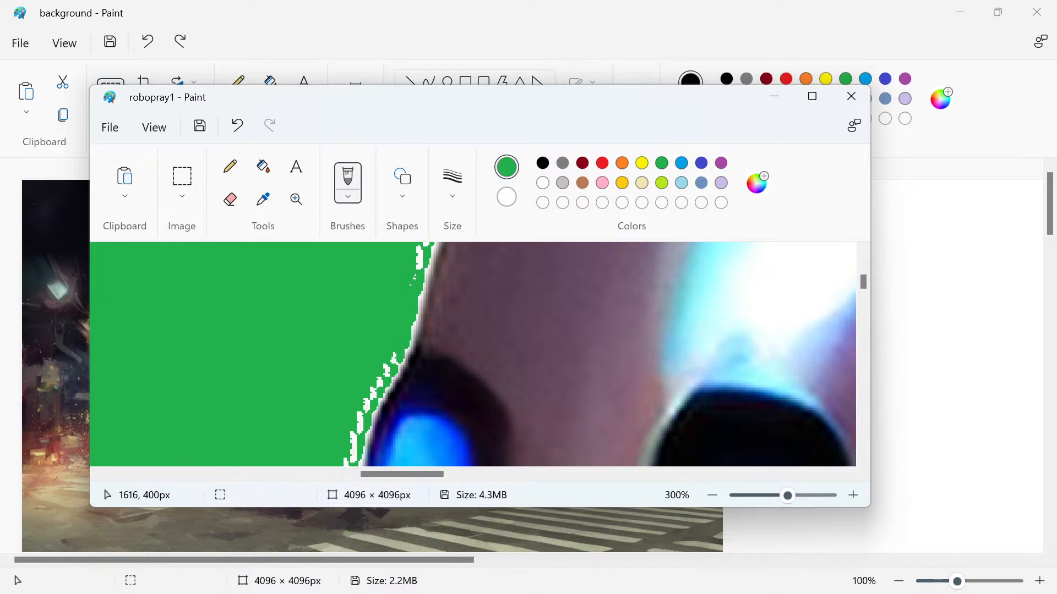
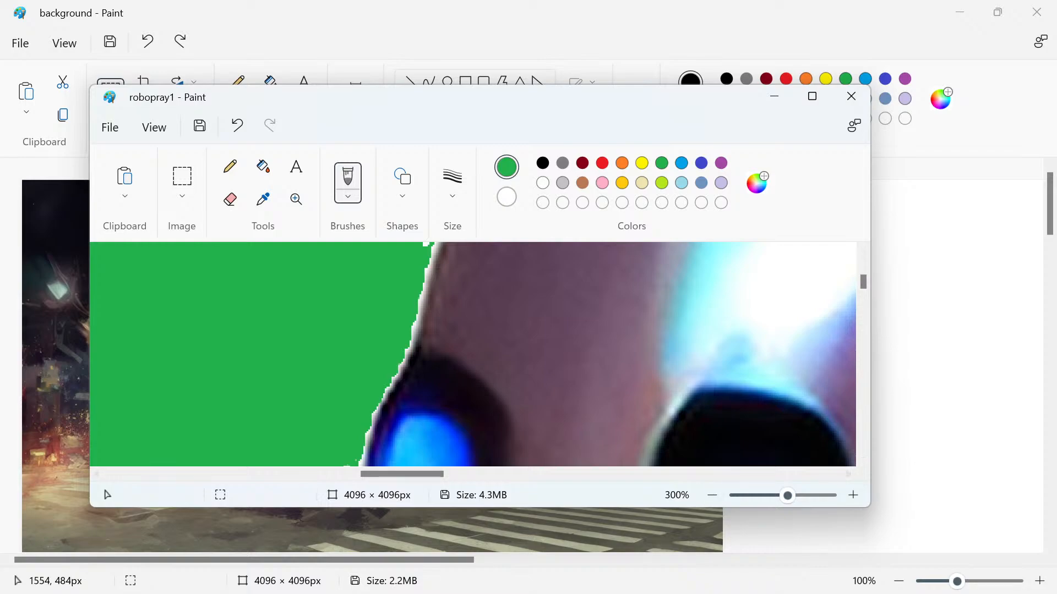
Select a rectangle of about 1099 × 269 px around the small text marks beneath the robot's foot and delete it.
{"action": "left_click", "coordinate": [712, 495]}
{"action": "left_click", "coordinate": [711, 494]}
{"action": "left_click", "coordinate": [711, 495]}
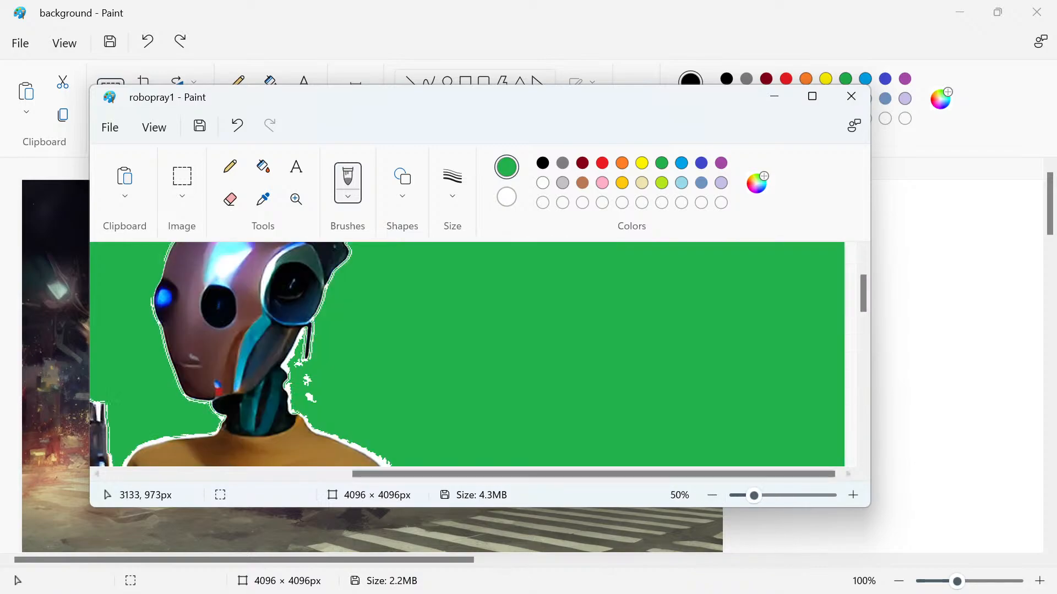
{"action": "scroll", "coordinate": [466, 355], "scroll_direction": "up", "scroll_amount": 2}
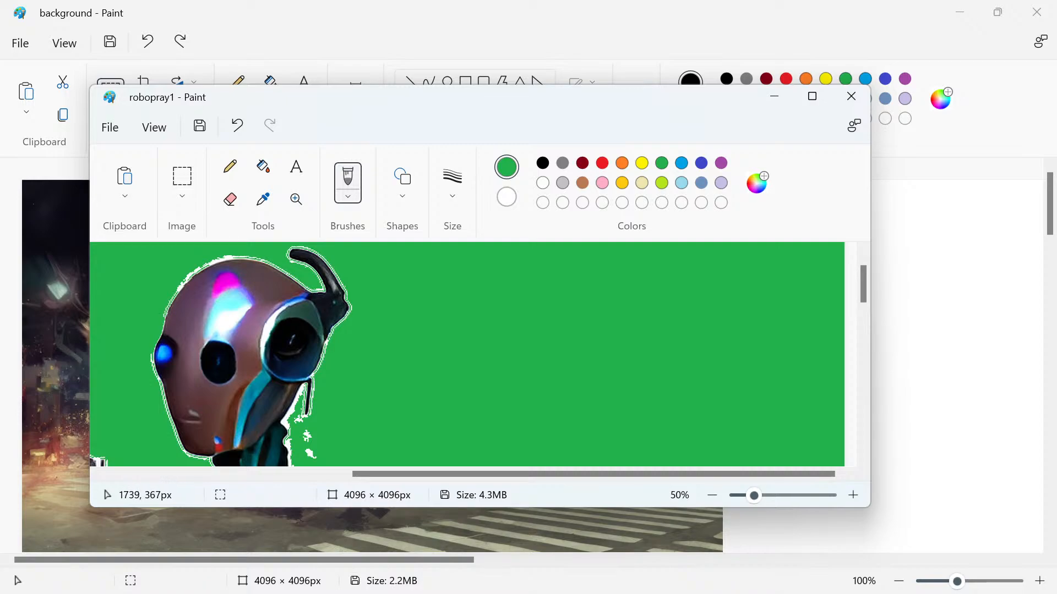
{"action": "scroll", "coordinate": [466, 355], "scroll_direction": "down", "scroll_amount": 10}
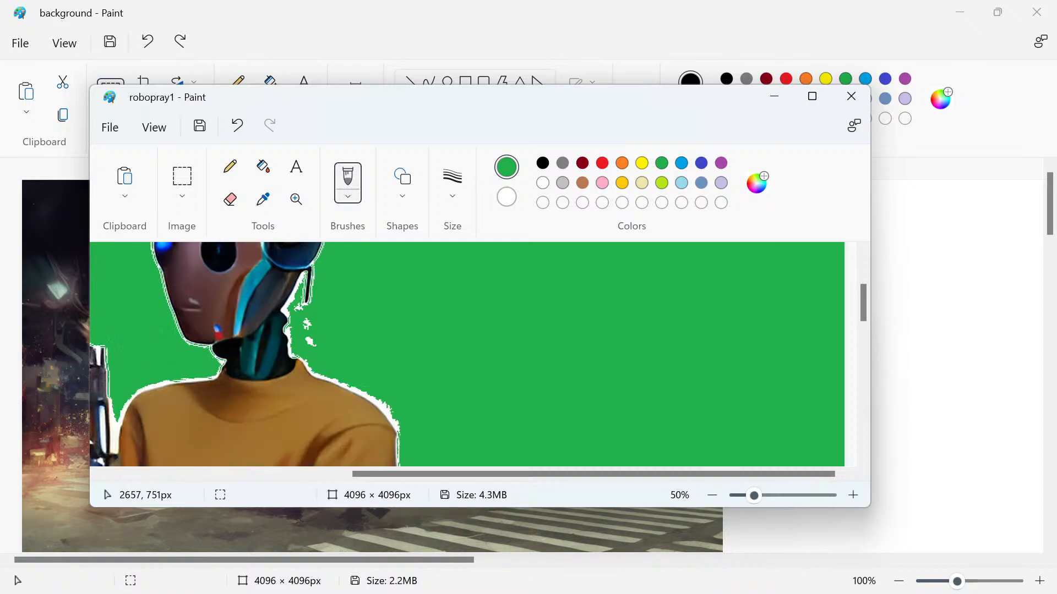
{"action": "scroll", "coordinate": [466, 354], "scroll_direction": "down", "scroll_amount": 8}
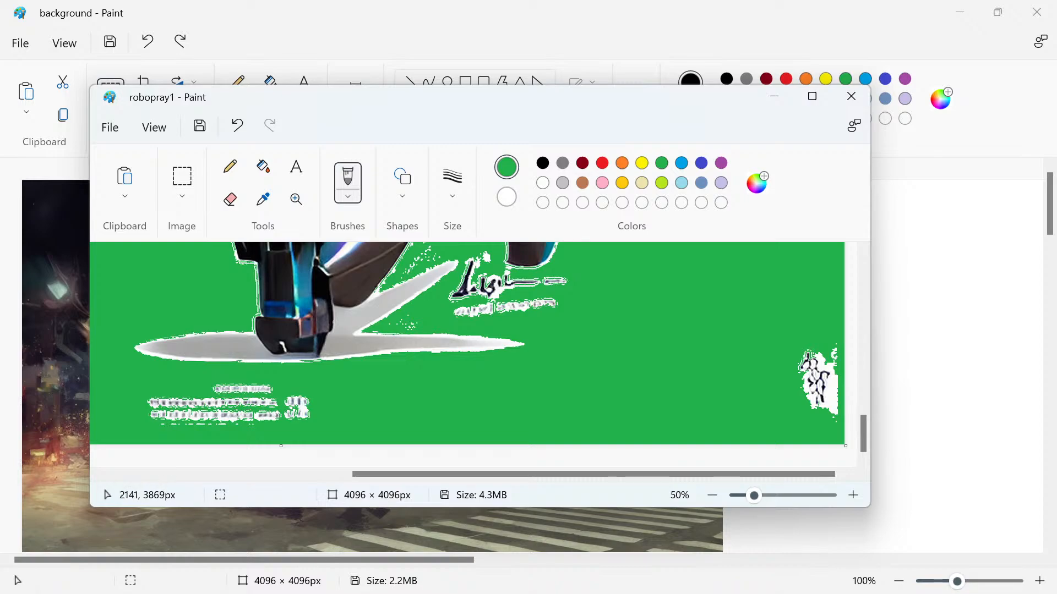
{"action": "left_click", "coordinate": [182, 183]}
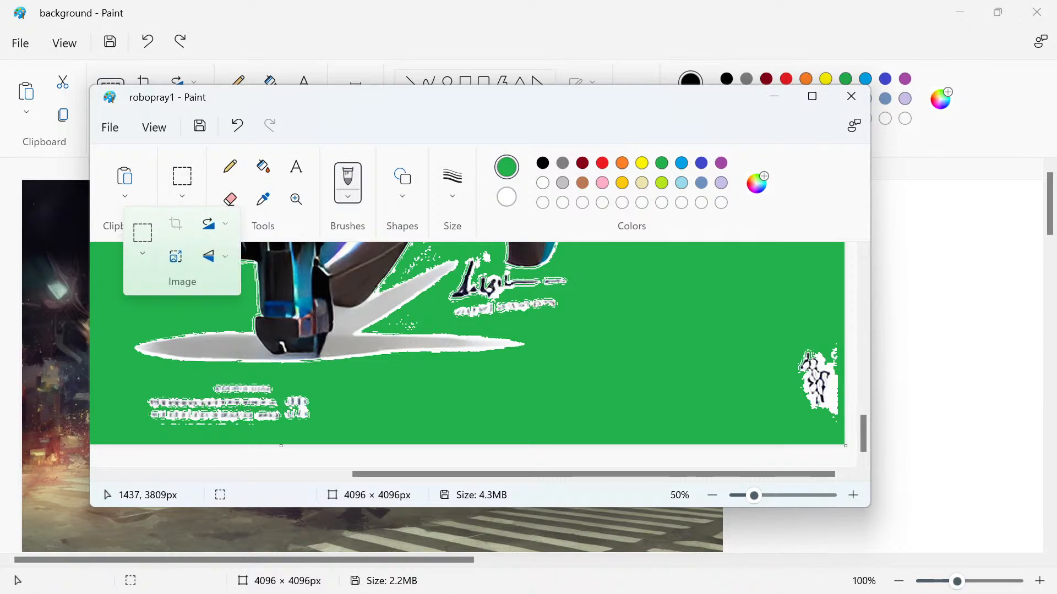
{"action": "left_click_drag", "start_coordinate": [90, 358], "coordinate": [223, 357]}
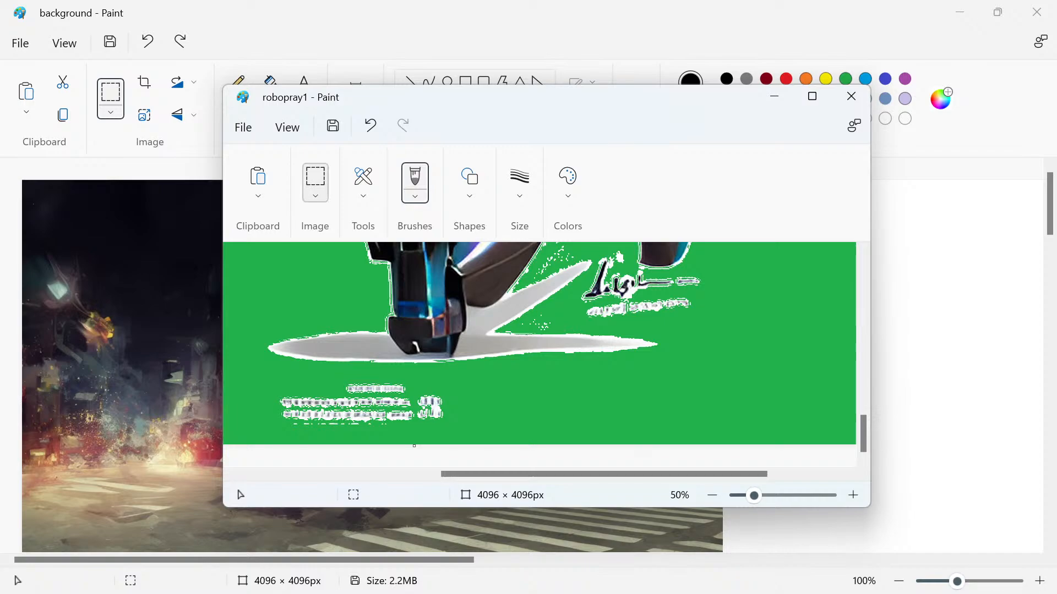
{"action": "left_click", "coordinate": [315, 181]}
{"action": "left_click", "coordinate": [247, 375]}
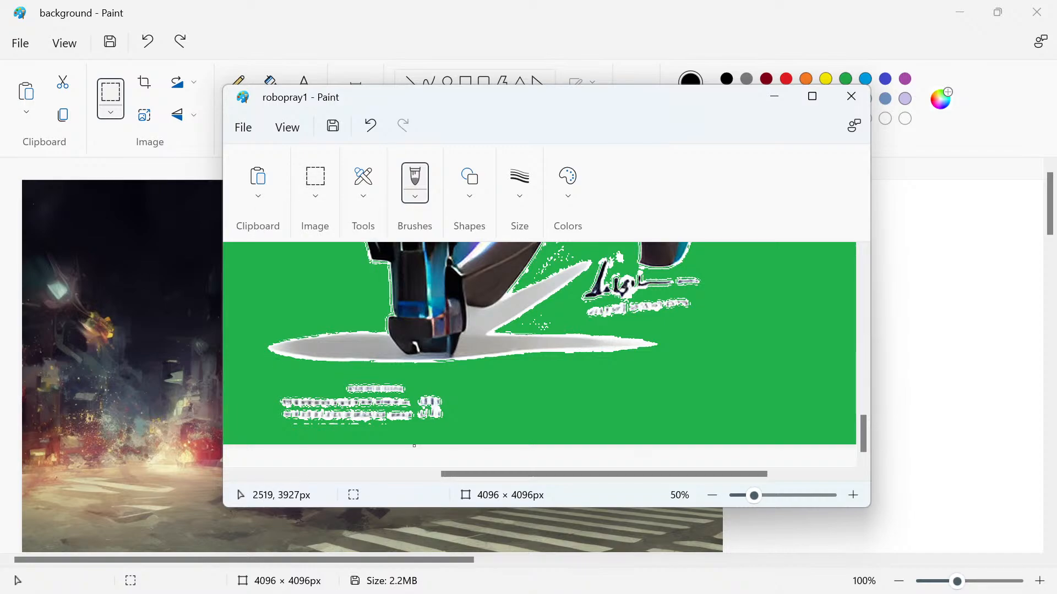
{"action": "left_click", "coordinate": [314, 181]}
{"action": "left_click", "coordinate": [315, 181]}
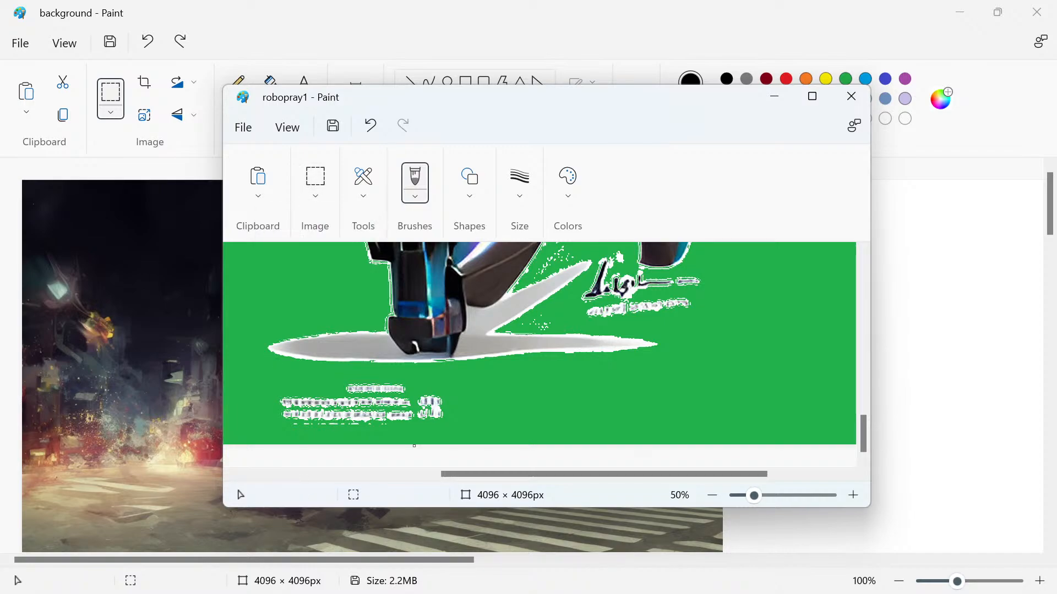
{"action": "left_click", "coordinate": [315, 182]}
{"action": "left_click_drag", "start_coordinate": [250, 370], "coordinate": [554, 445]}
{"action": "key", "text": "Delete"}
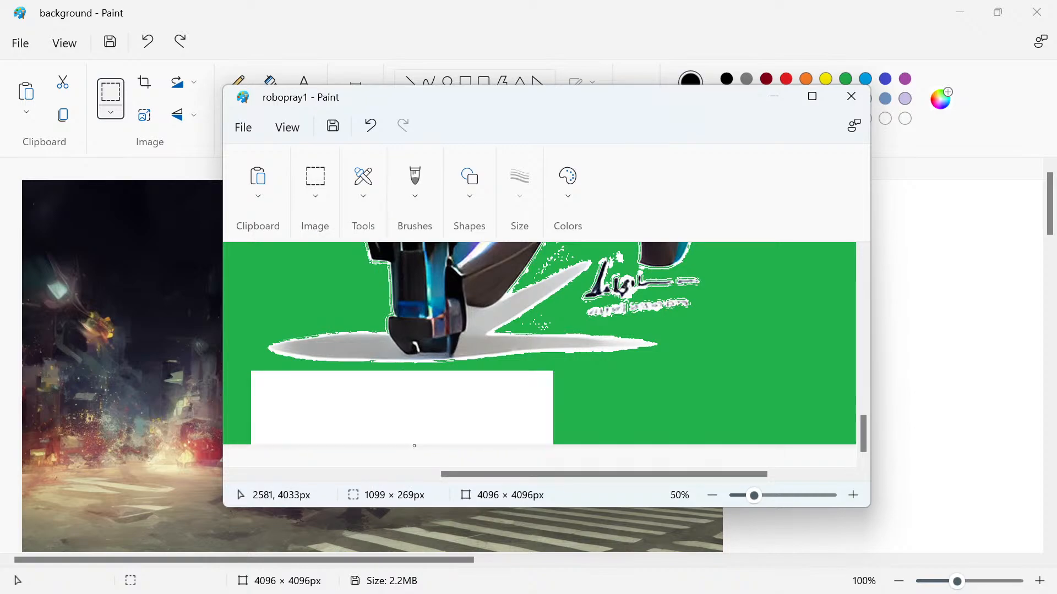
Fill the cleared rectangle beneath the robot's foot with green.
{"action": "left_click", "coordinate": [315, 181]}
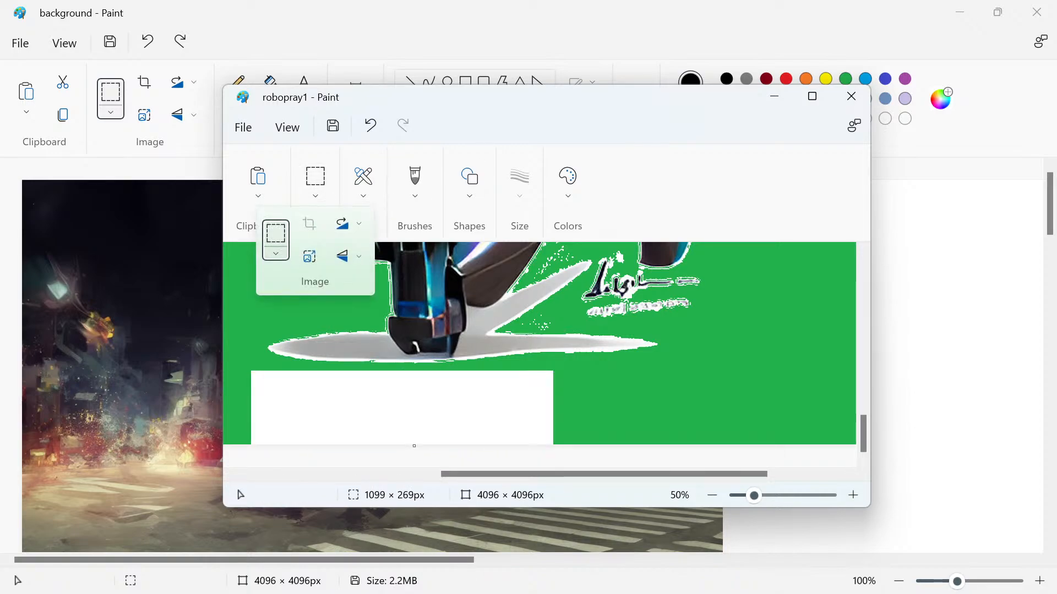
{"action": "left_click", "coordinate": [363, 182]}
{"action": "left_click", "coordinate": [363, 182]}
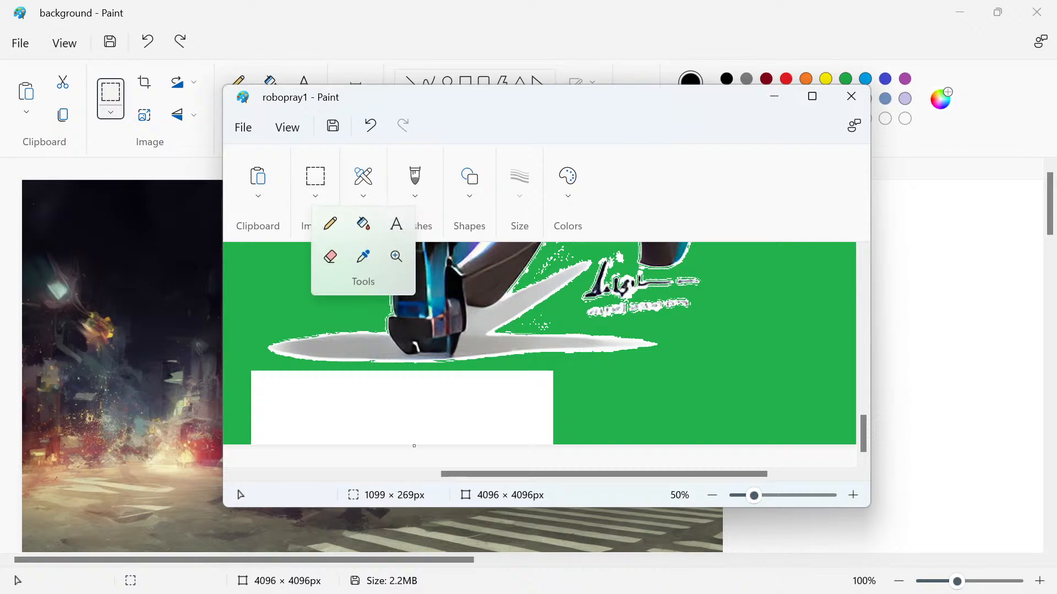
{"action": "left_click", "coordinate": [363, 224]}
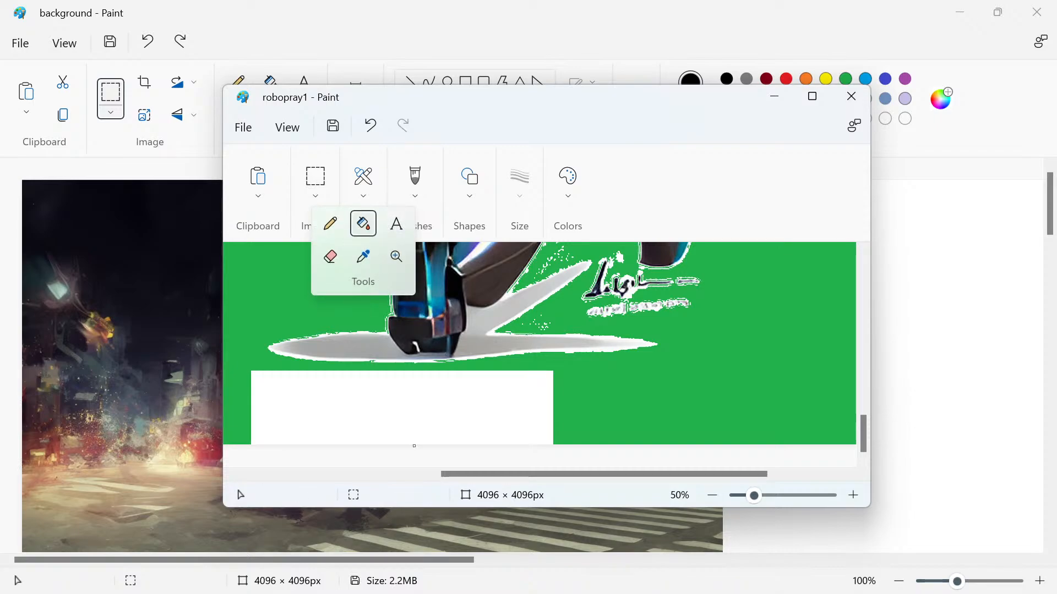
{"action": "left_click", "coordinate": [349, 412]}
Delete a free-form area covering the signature, the shadow beside the foot and the corner mark, and fill the gap with green.
{"action": "scroll", "coordinate": [518, 379], "scroll_direction": "up", "scroll_amount": 4}
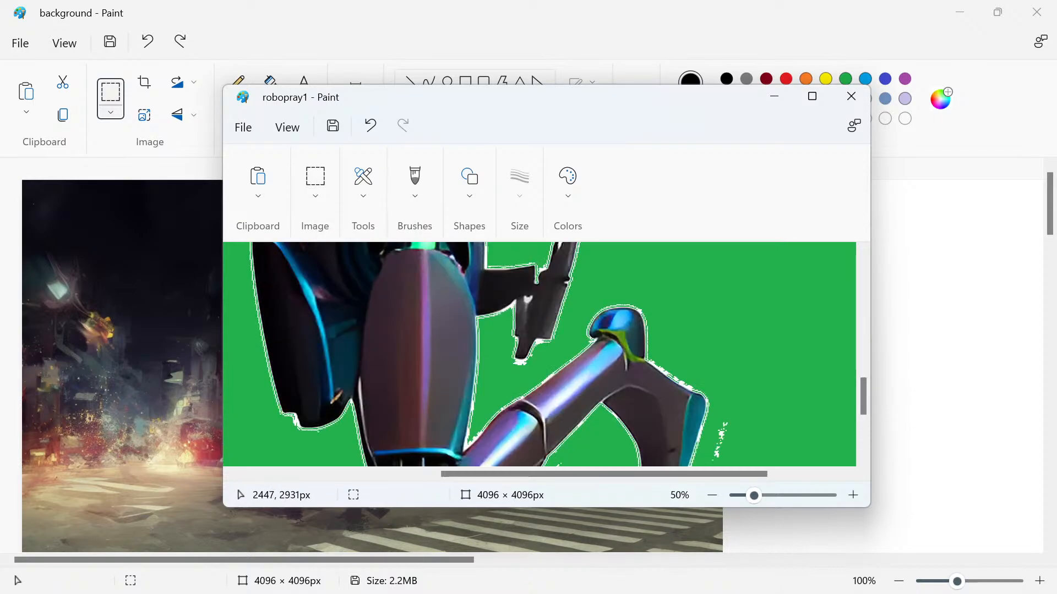
{"action": "left_click", "coordinate": [811, 97]}
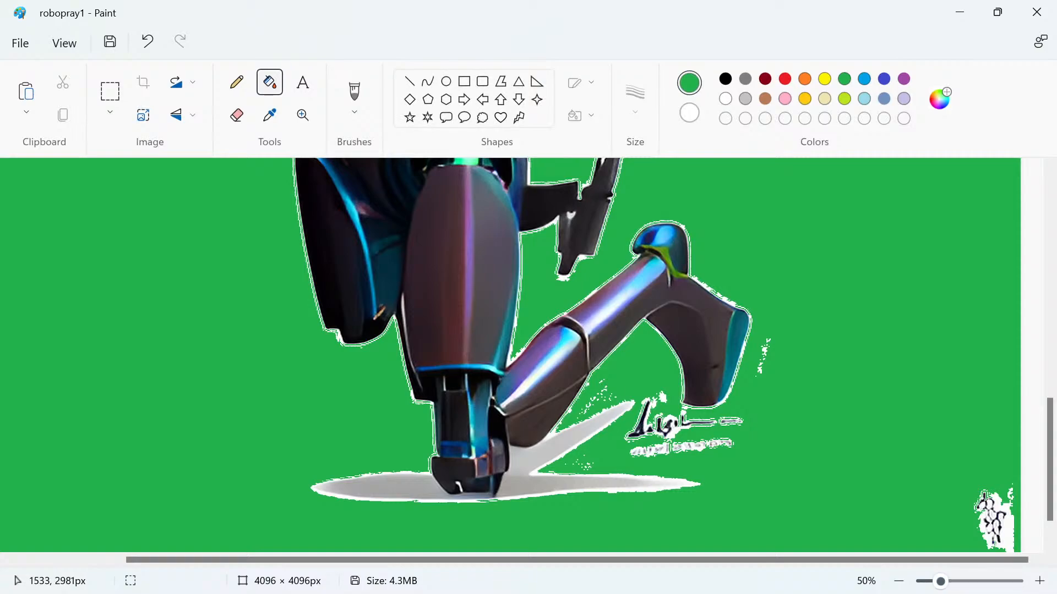
{"action": "scroll", "coordinate": [380, 286], "scroll_direction": "down", "scroll_amount": 1}
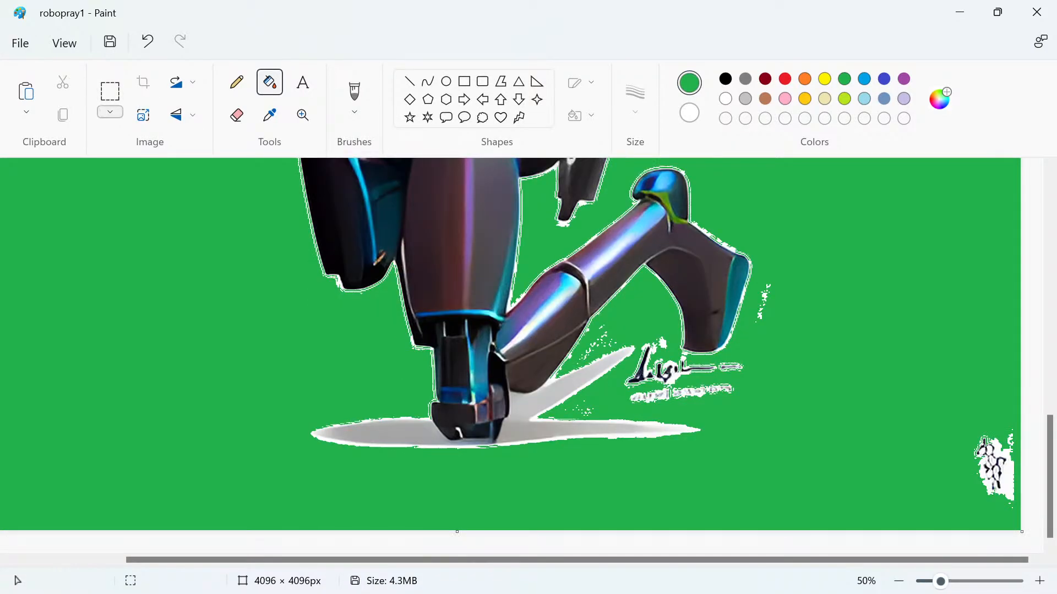
{"action": "left_click", "coordinate": [110, 112]}
{"action": "left_click", "coordinate": [60, 165]}
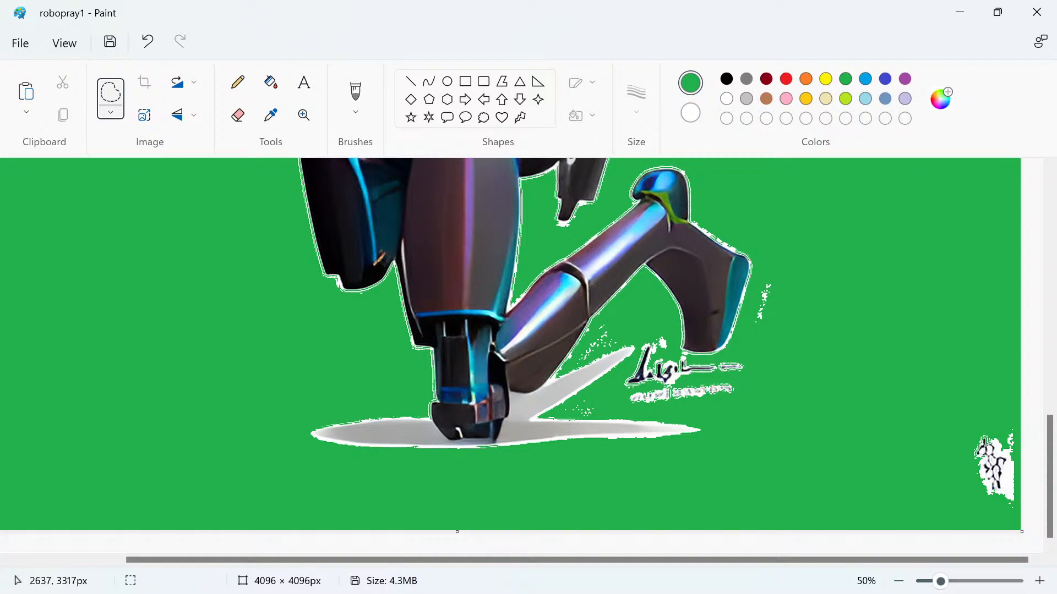
{"action": "mouse_move", "coordinate": [616, 309]}
{"action": "left_mouse_down"}
{"action": "mouse_move", "coordinate": [589, 321]}
{"action": "mouse_move", "coordinate": [523, 443]}
{"action": "mouse_move", "coordinate": [812, 464]}
{"action": "mouse_move", "coordinate": [895, 439]}
{"action": "mouse_move", "coordinate": [1021, 531]}
{"action": "mouse_move", "coordinate": [1021, 201]}
{"action": "mouse_move", "coordinate": [842, 198]}
{"action": "mouse_move", "coordinate": [750, 269]}
{"action": "mouse_move", "coordinate": [734, 329]}
{"action": "mouse_move", "coordinate": [753, 357]}
{"action": "mouse_move", "coordinate": [684, 365]}
{"action": "mouse_move", "coordinate": [647, 327]}
{"action": "mouse_move", "coordinate": [613, 312]}
{"action": "left_mouse_up"}
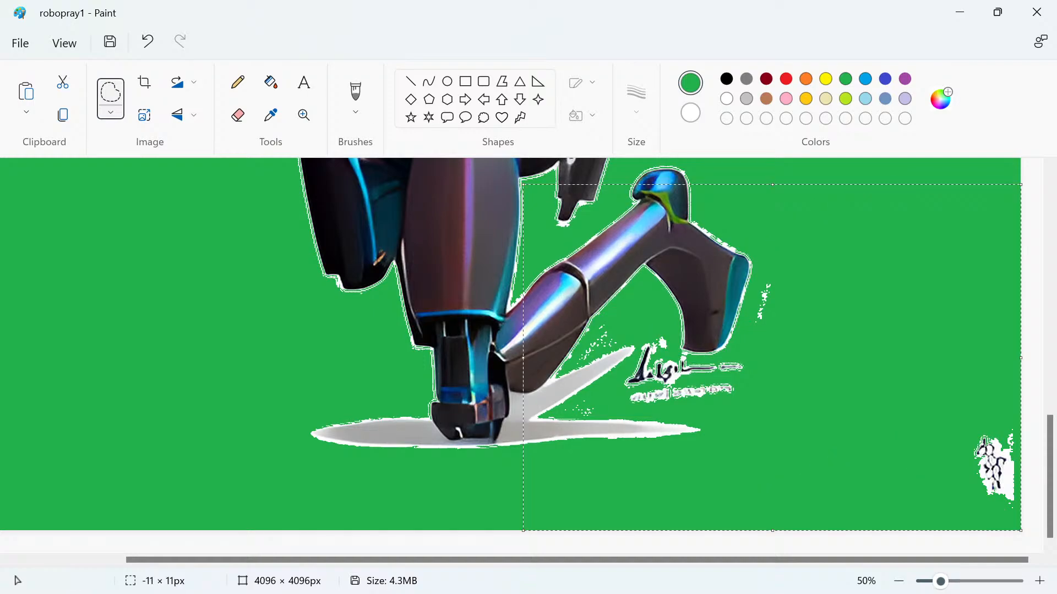
{"action": "key", "text": "Delete"}
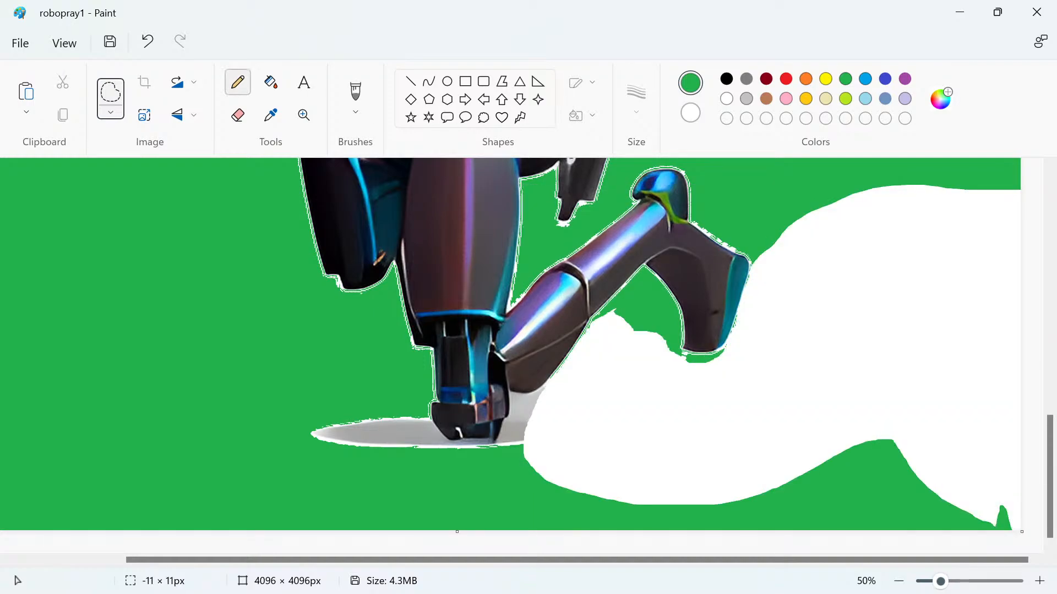
{"action": "left_click", "coordinate": [270, 82]}
{"action": "left_click", "coordinate": [844, 313]}
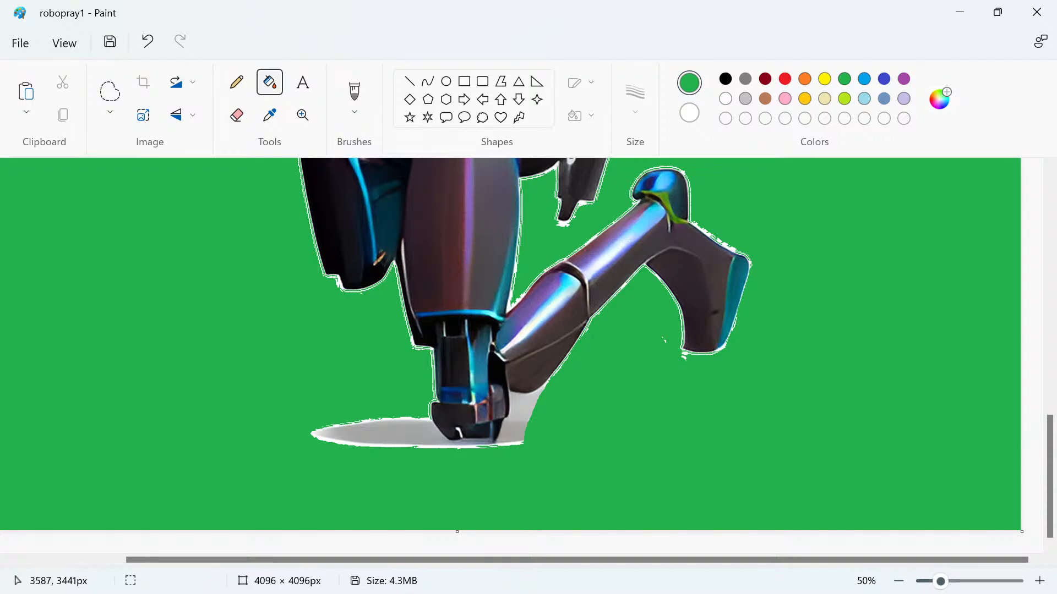
{"action": "scroll", "coordinate": [600, 330], "scroll_direction": "up", "scroll_amount": 12}
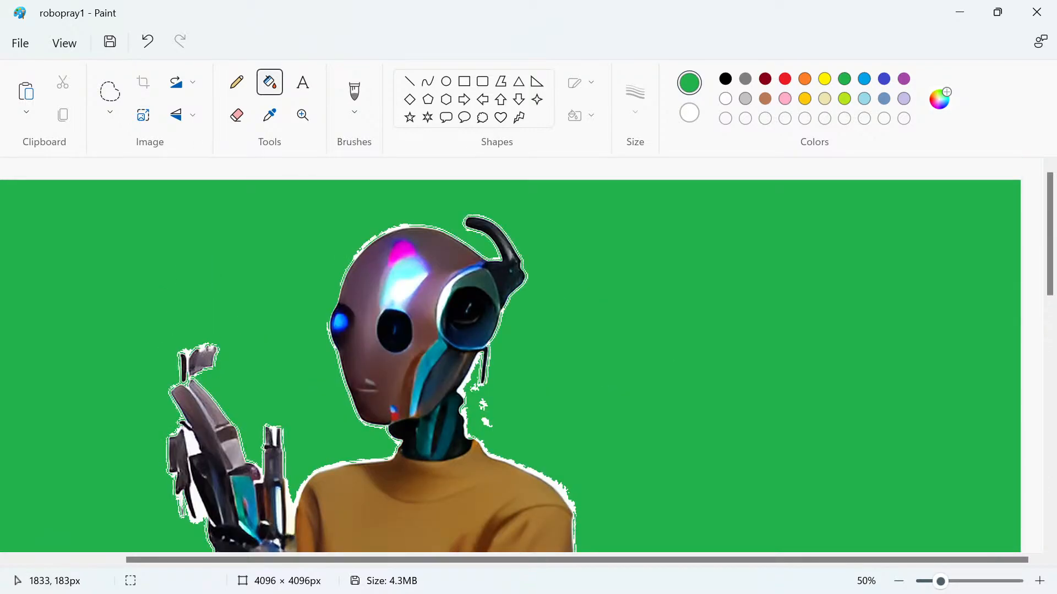
{"action": "scroll", "coordinate": [330, 341], "scroll_direction": "down", "scroll_amount": 3}
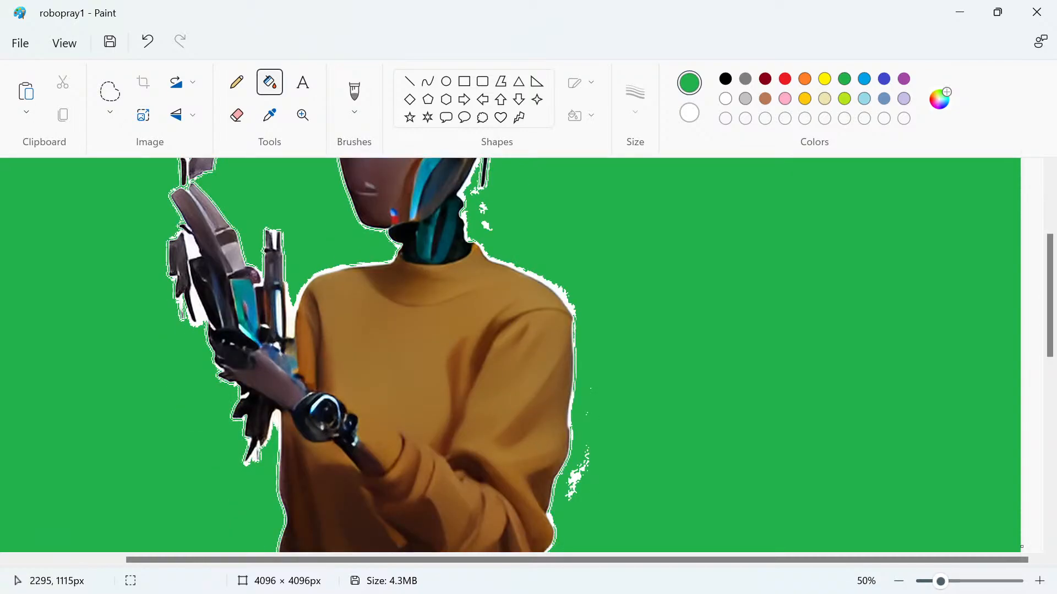
{"action": "scroll", "coordinate": [510, 355], "scroll_direction": "up", "scroll_amount": 3}
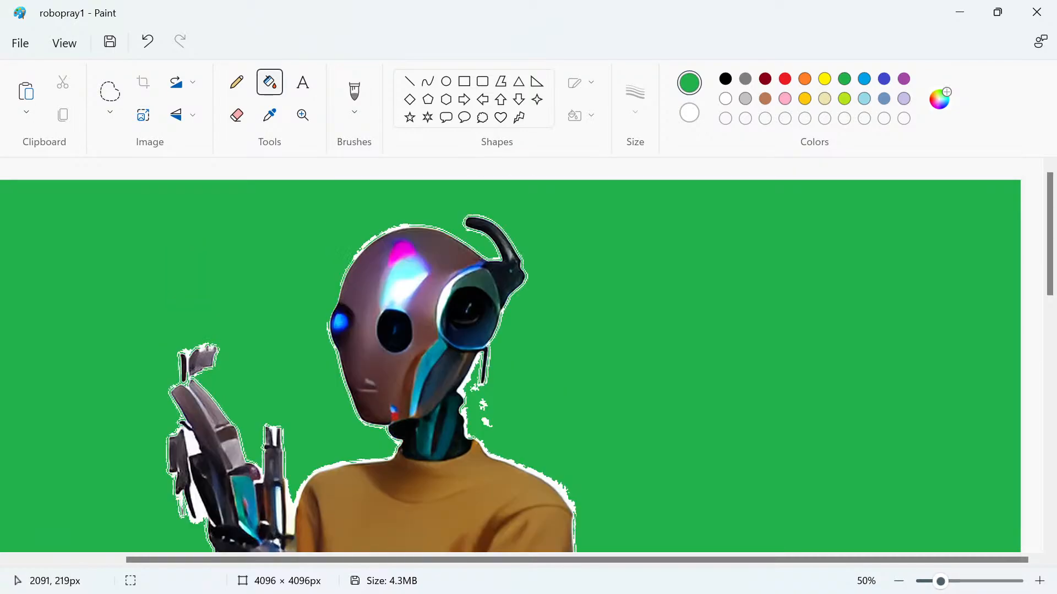
{"action": "scroll", "coordinate": [478, 237], "scroll_direction": "down", "scroll_amount": 11}
{"action": "scroll", "coordinate": [385, 264], "scroll_direction": "up", "scroll_amount": 10}
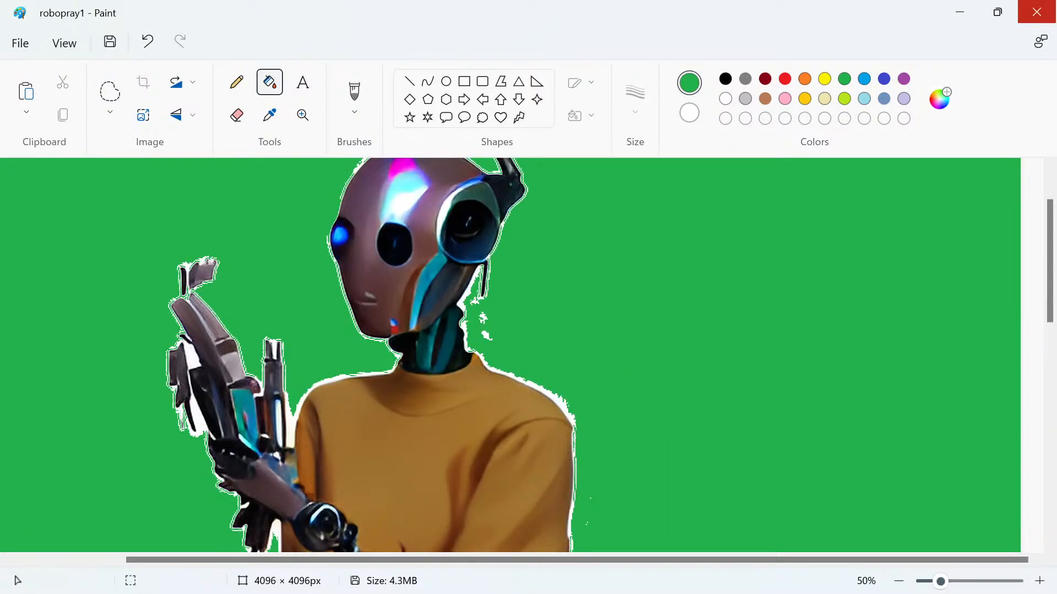
Minimize the robopray1 and background Paint windows and the photo viewer, and switch to the Stable Diffusion Colab notebook in Chrome.
{"action": "left_click", "coordinate": [959, 13]}
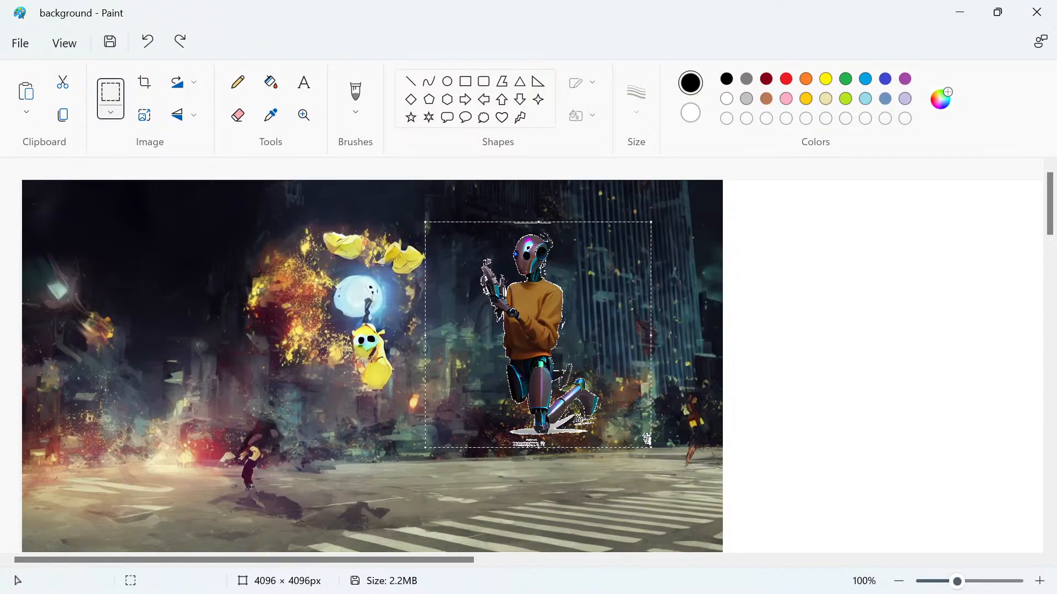
{"action": "left_click", "coordinate": [959, 12]}
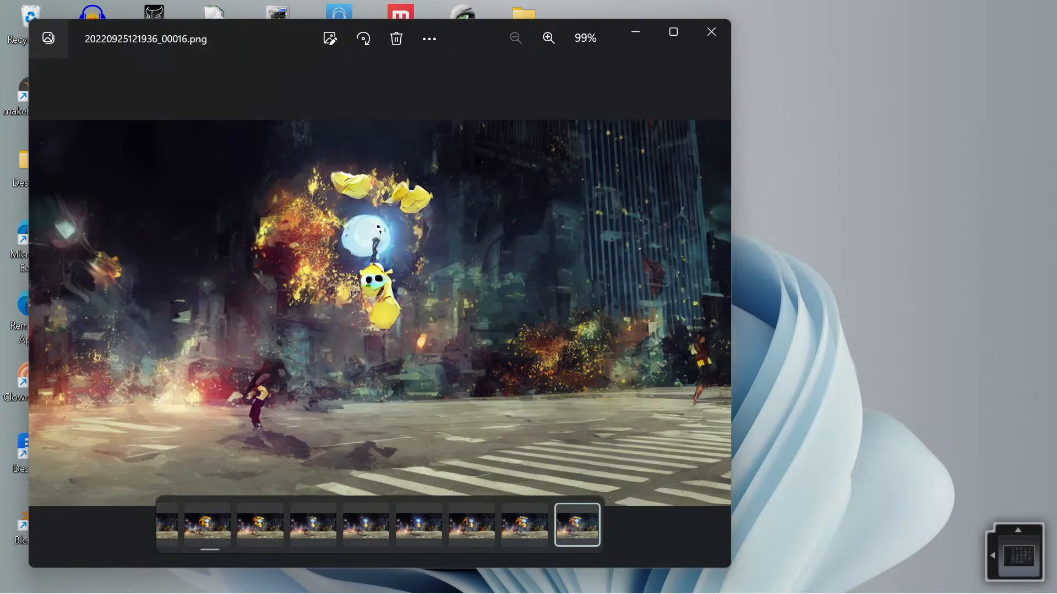
{"action": "left_click", "coordinate": [635, 31]}
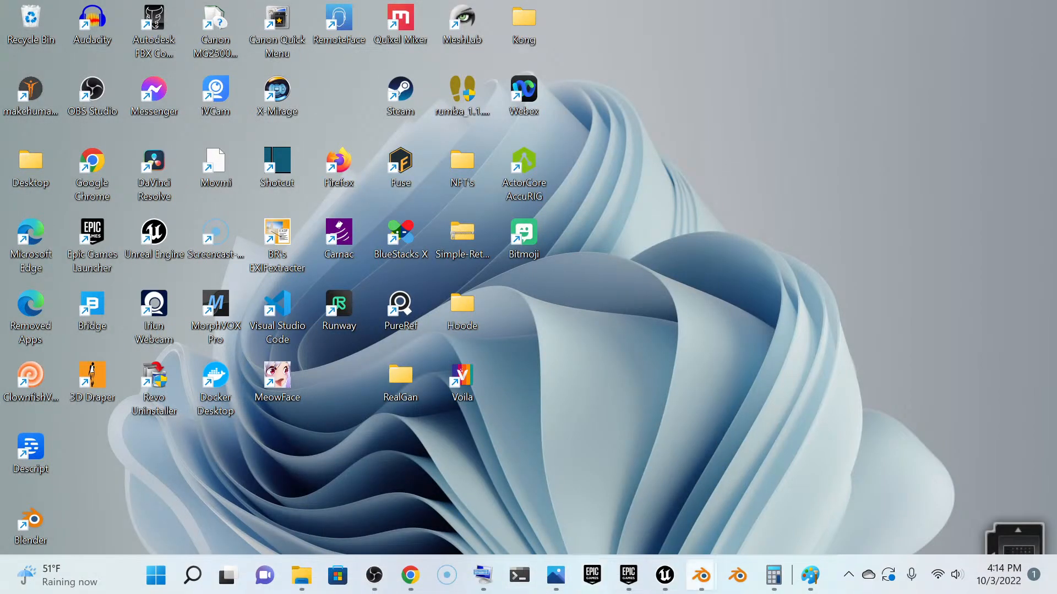
{"action": "mouse_move", "coordinate": [701, 576]}
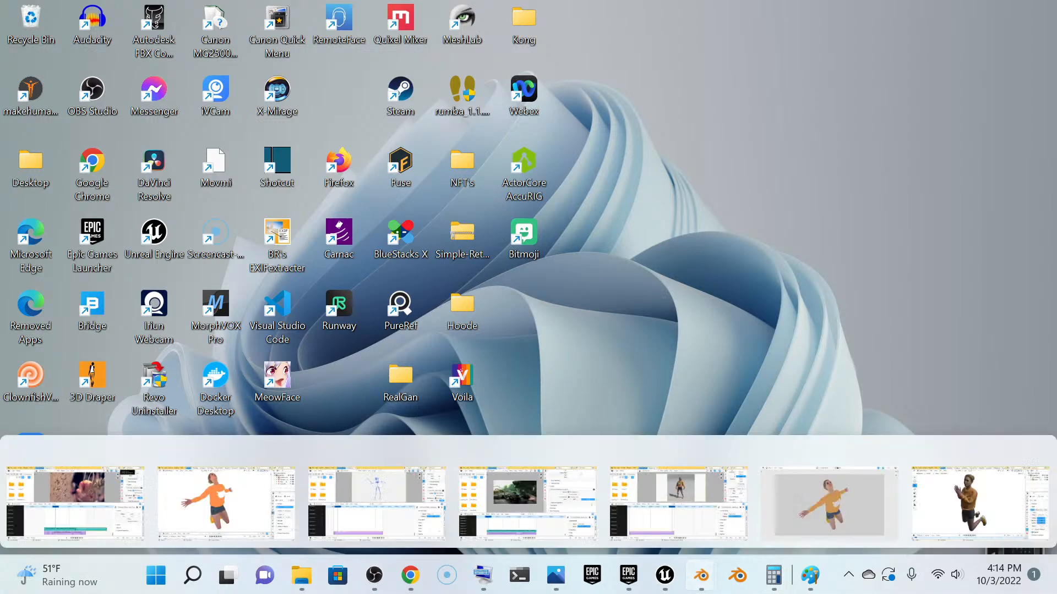
{"action": "left_click", "coordinate": [410, 575]}
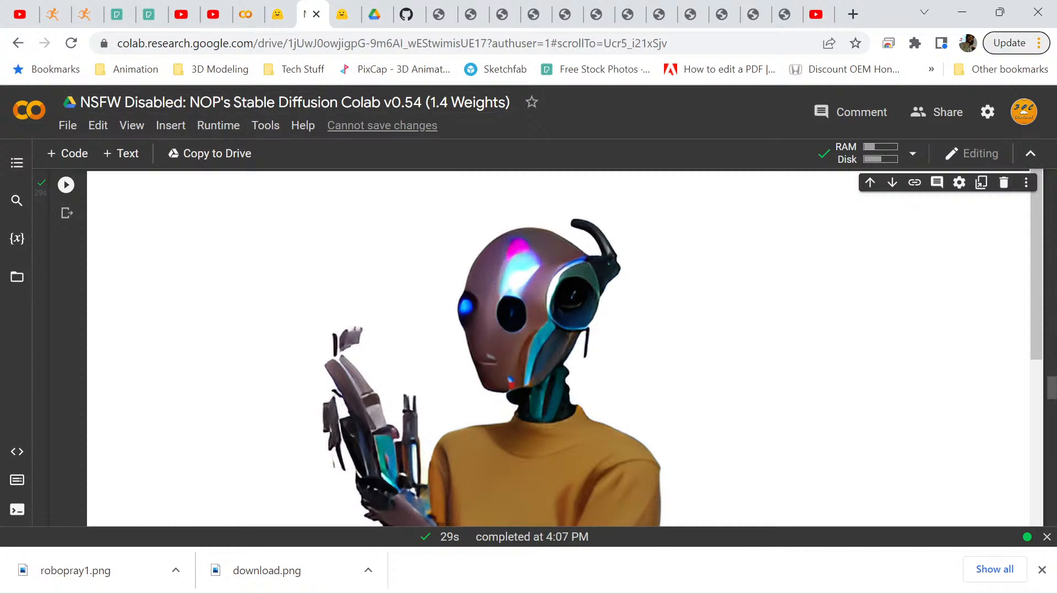
Examine the upscaled robot picture and the original generated robot image with its seed line in the cell output.
{"action": "scroll", "coordinate": [559, 347], "scroll_direction": "down", "scroll_amount": 6}
{"action": "scroll", "coordinate": [558, 347], "scroll_direction": "up", "scroll_amount": 6}
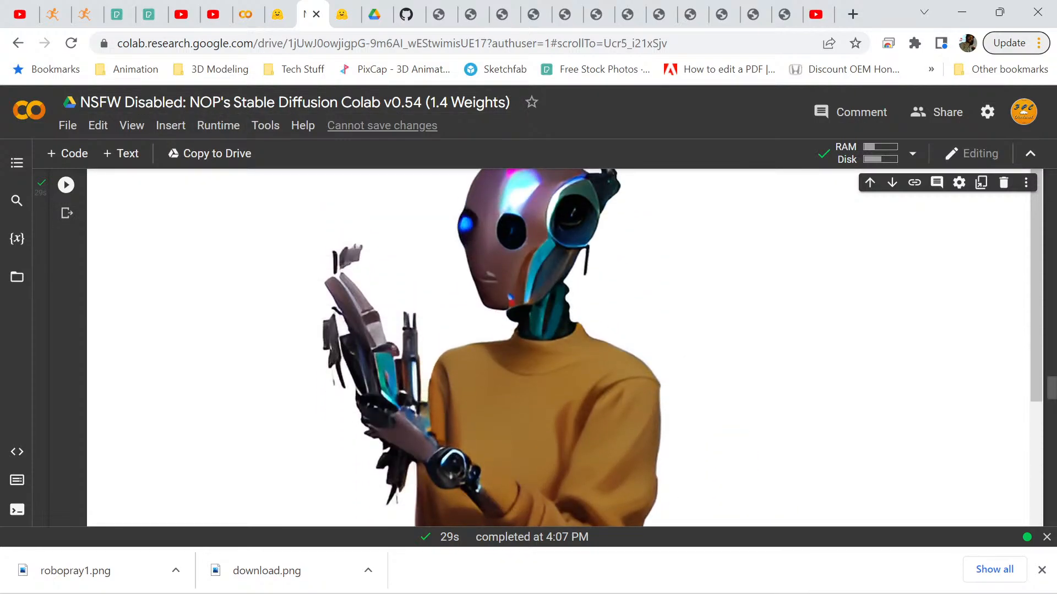
{"action": "scroll", "coordinate": [559, 347], "scroll_direction": "up", "scroll_amount": 1}
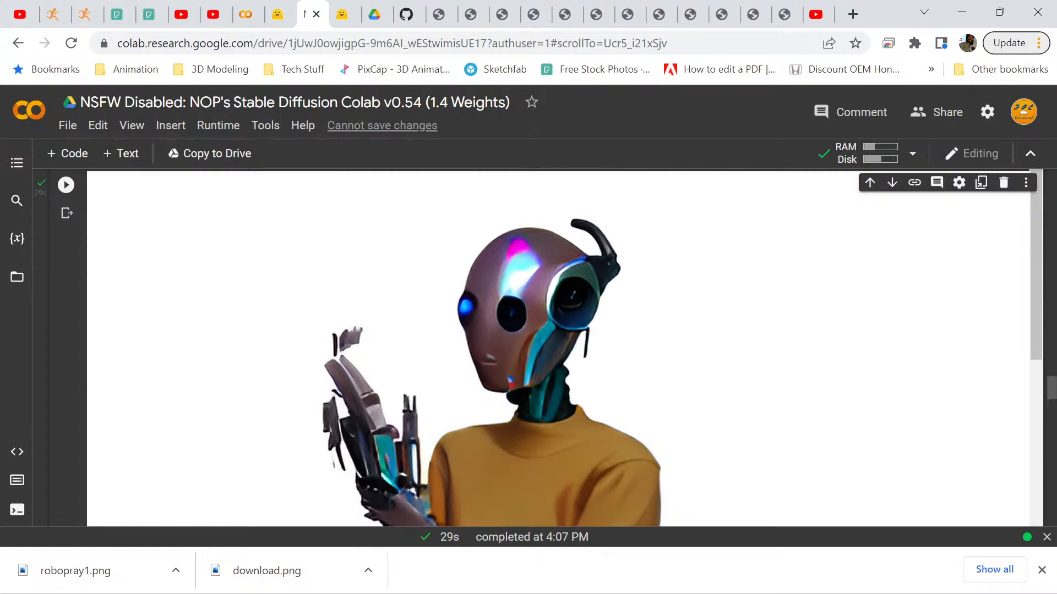
{"action": "scroll", "coordinate": [559, 346], "scroll_direction": "down", "scroll_amount": 6}
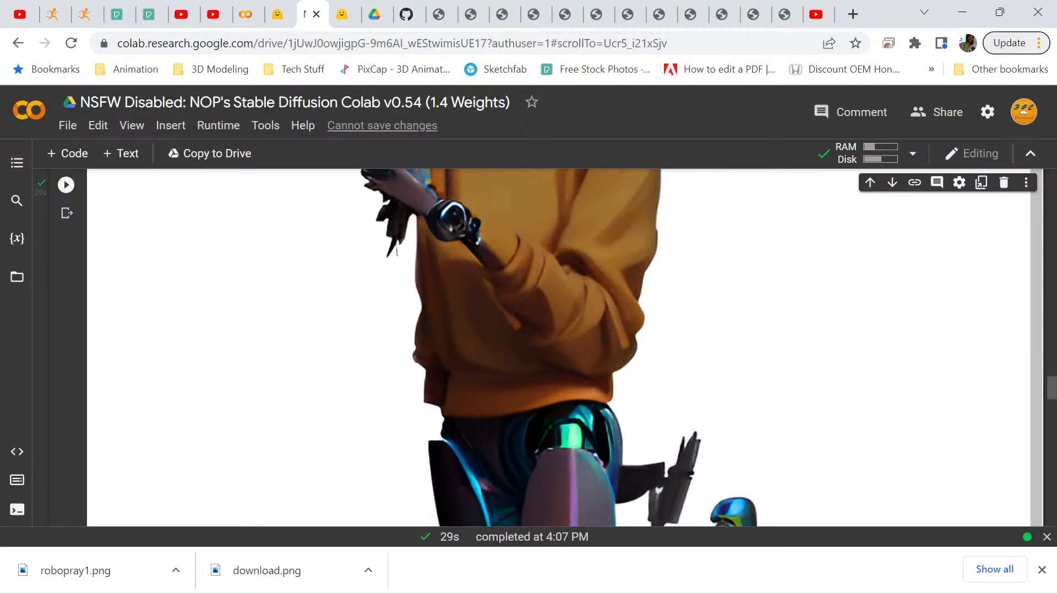
{"action": "scroll", "coordinate": [559, 347], "scroll_direction": "up", "scroll_amount": 5}
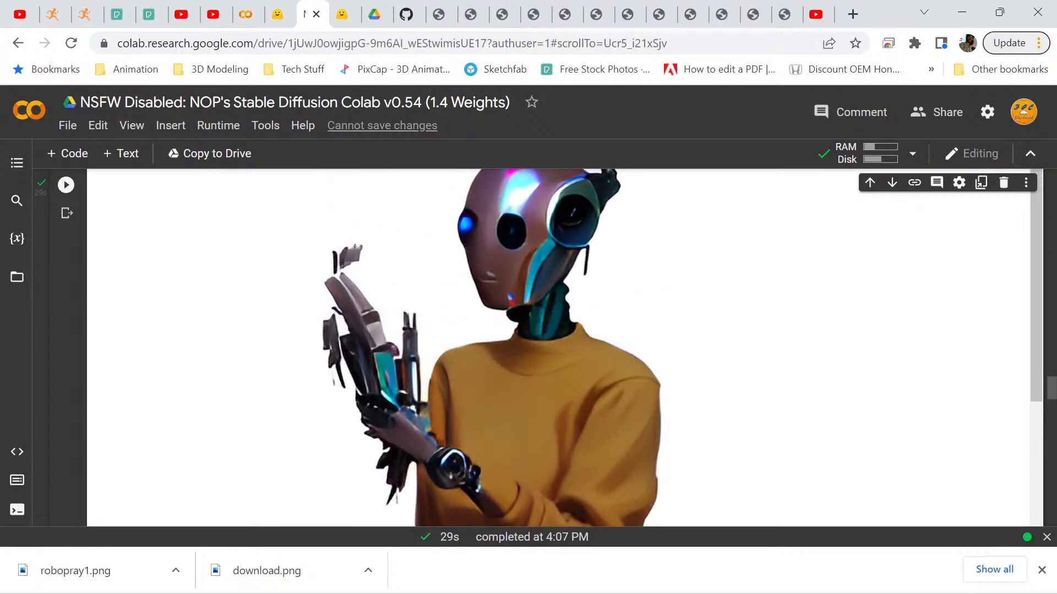
{"action": "scroll", "coordinate": [559, 347], "scroll_direction": "up", "scroll_amount": 6}
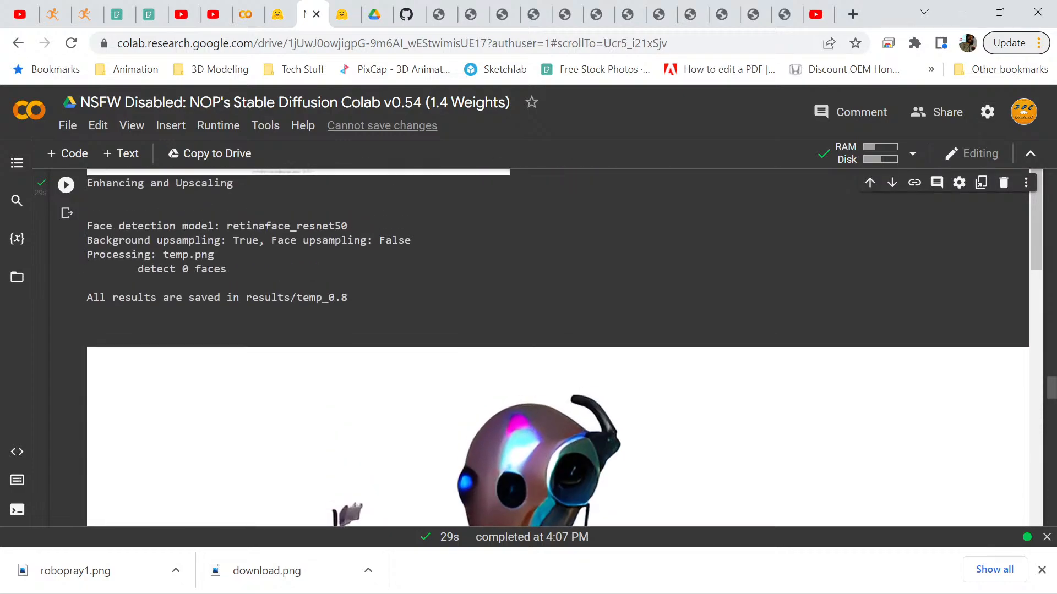
{"action": "scroll", "coordinate": [558, 347], "scroll_direction": "up", "scroll_amount": 10}
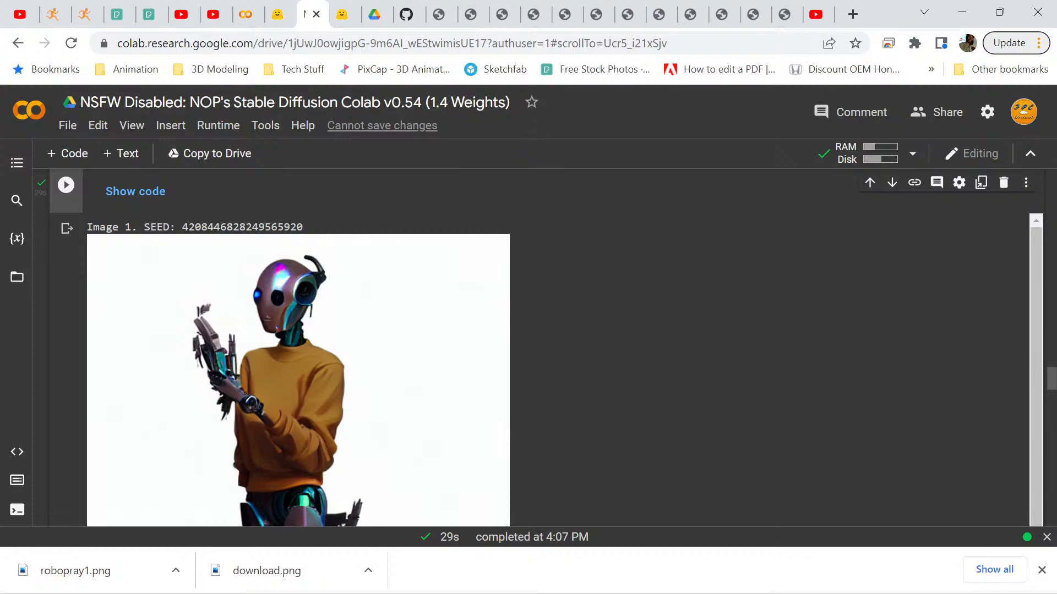
{"action": "scroll", "coordinate": [559, 347], "scroll_direction": "up", "scroll_amount": 1}
{"action": "scroll", "coordinate": [558, 347], "scroll_direction": "down", "scroll_amount": 3}
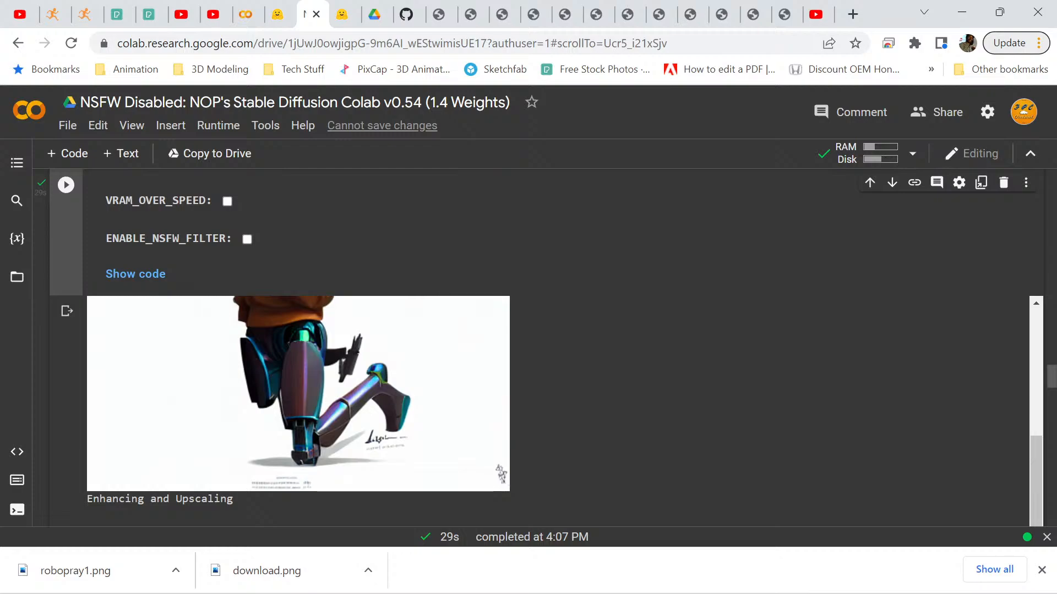
{"action": "scroll", "coordinate": [297, 410], "scroll_direction": "up", "scroll_amount": 3}
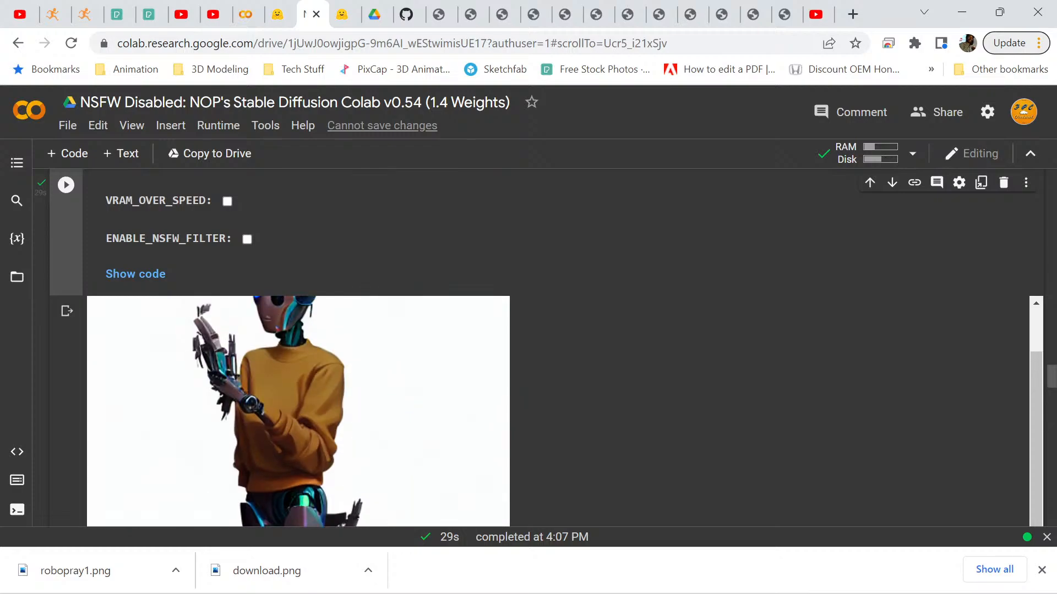
{"action": "scroll", "coordinate": [297, 410], "scroll_direction": "up", "scroll_amount": 1}
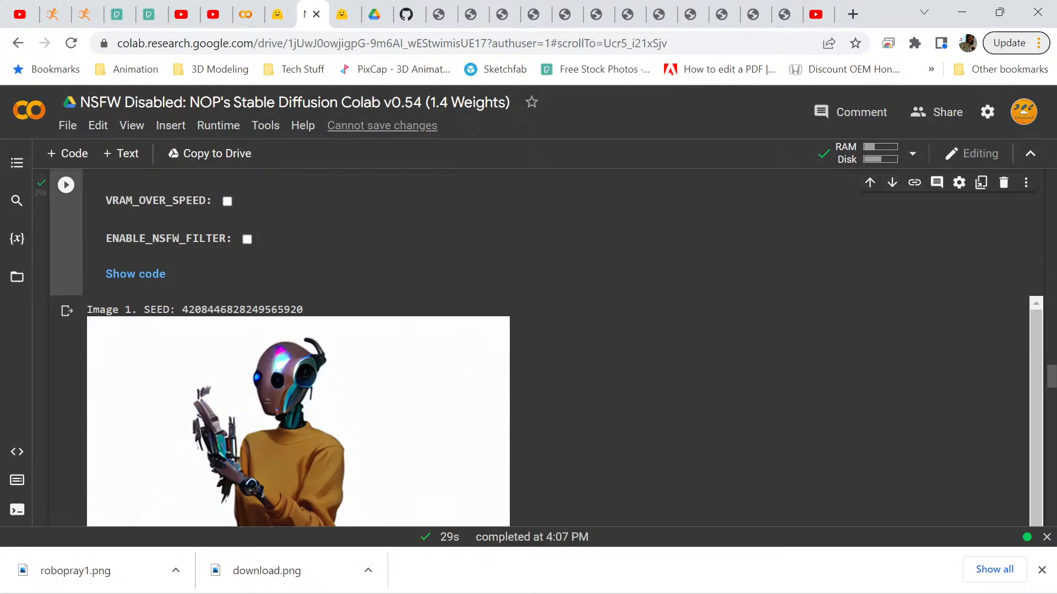
{"action": "scroll", "coordinate": [297, 411], "scroll_direction": "down", "scroll_amount": 3}
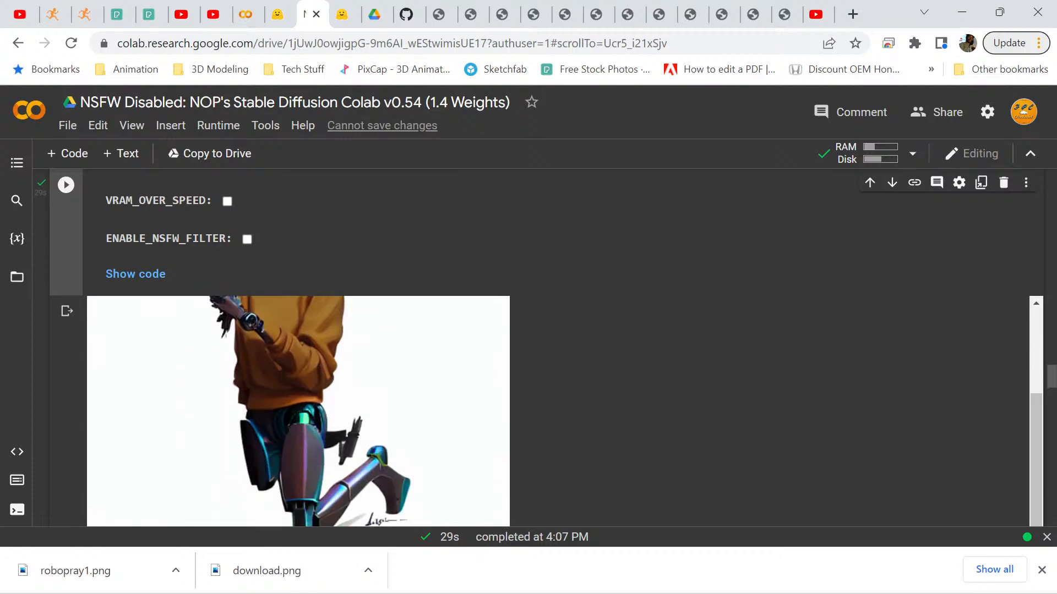
{"action": "scroll", "coordinate": [298, 411], "scroll_direction": "up", "scroll_amount": 3}
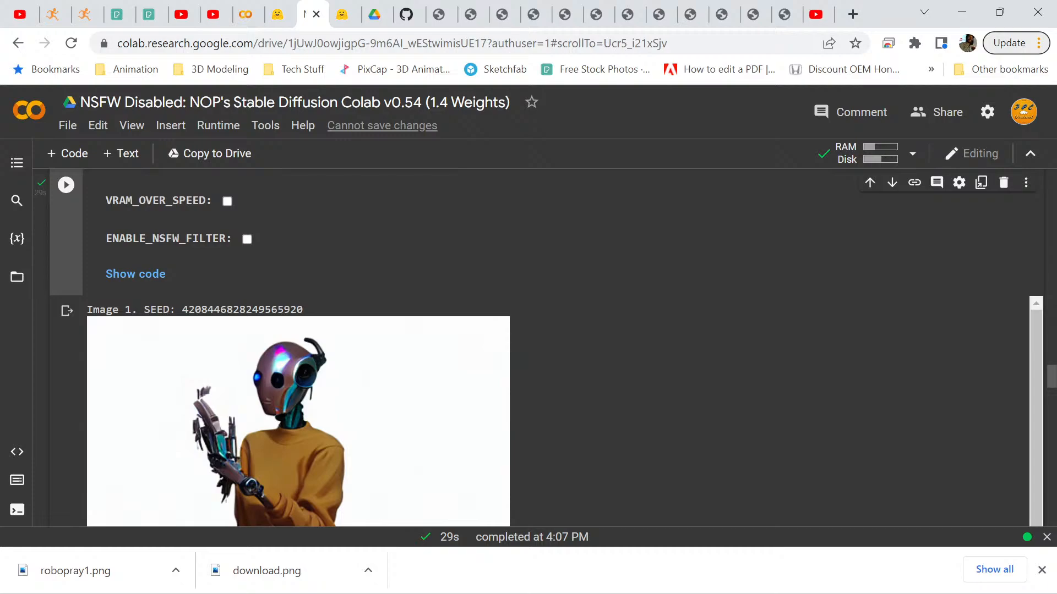
{"action": "left_click_drag", "start_coordinate": [304, 309], "coordinate": [182, 309]}
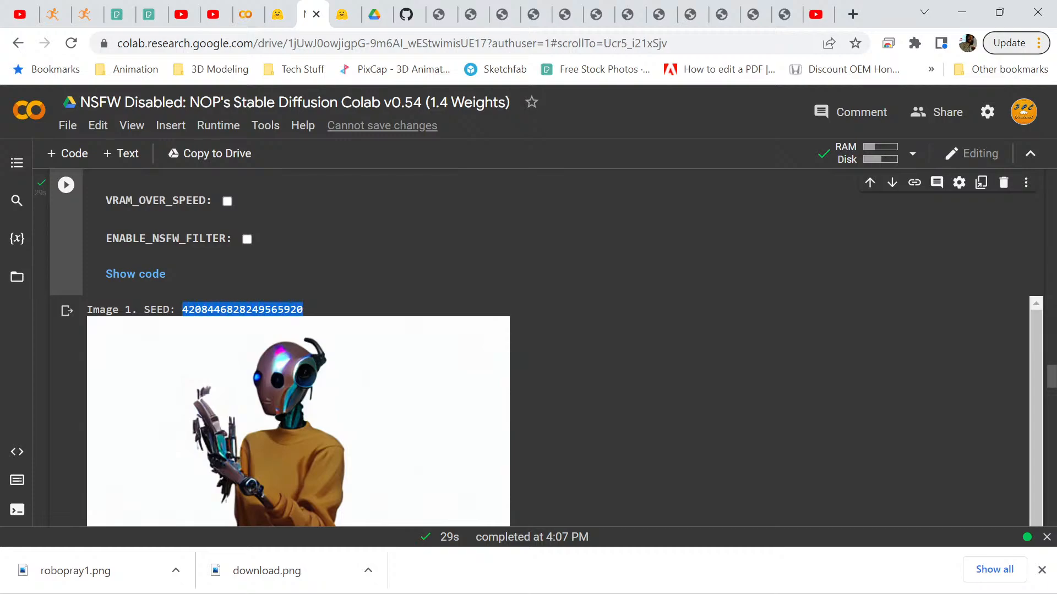
{"action": "right_click", "coordinate": [199, 309]}
{"action": "left_click", "coordinate": [223, 319]}
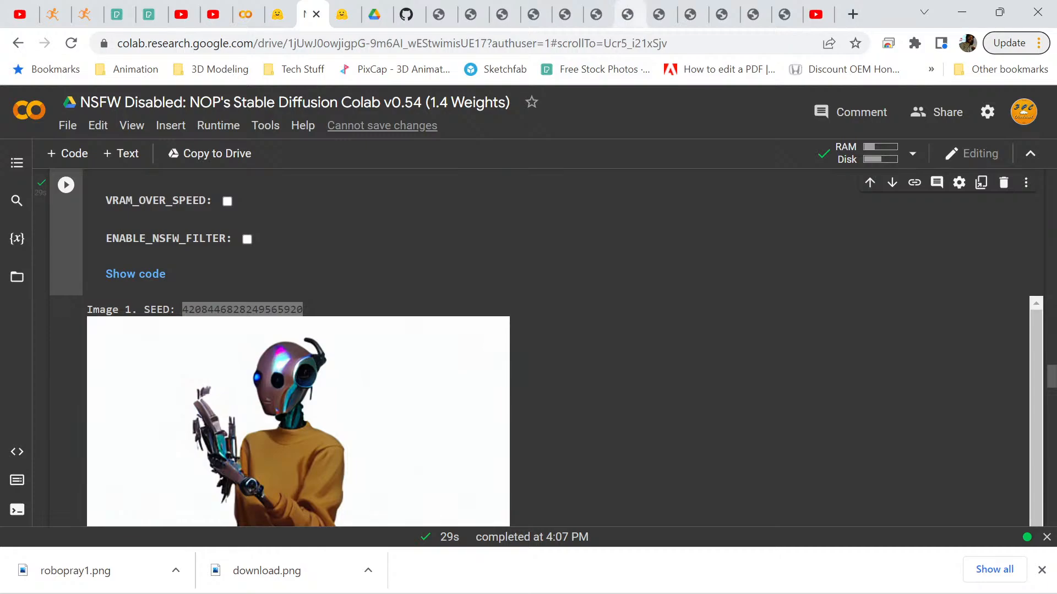
Look through the open character pictures for pic3edit2.png, the kneeling figure seen from above on white, and copy its URL.
{"action": "left_click", "coordinate": [627, 14]}
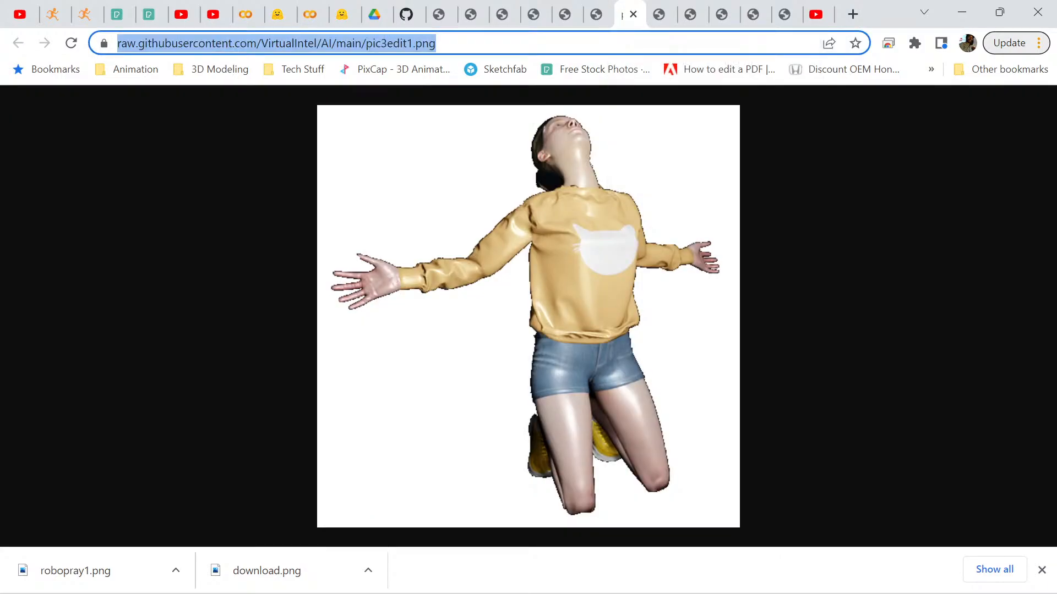
{"action": "key", "text": "ctrl+Tab"}
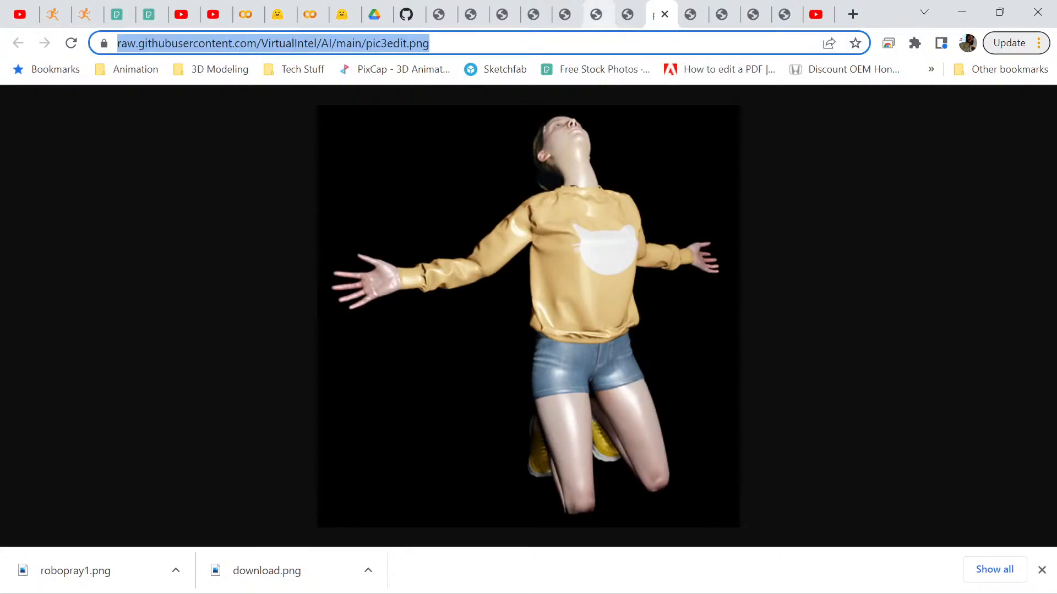
{"action": "left_click", "coordinate": [597, 15]}
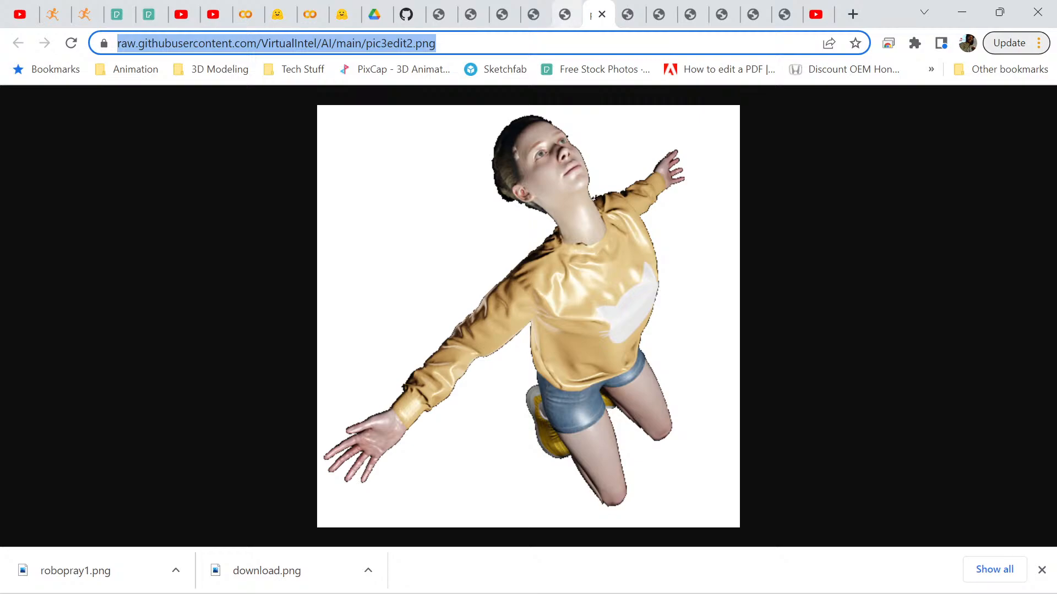
{"action": "right_click", "coordinate": [406, 44]}
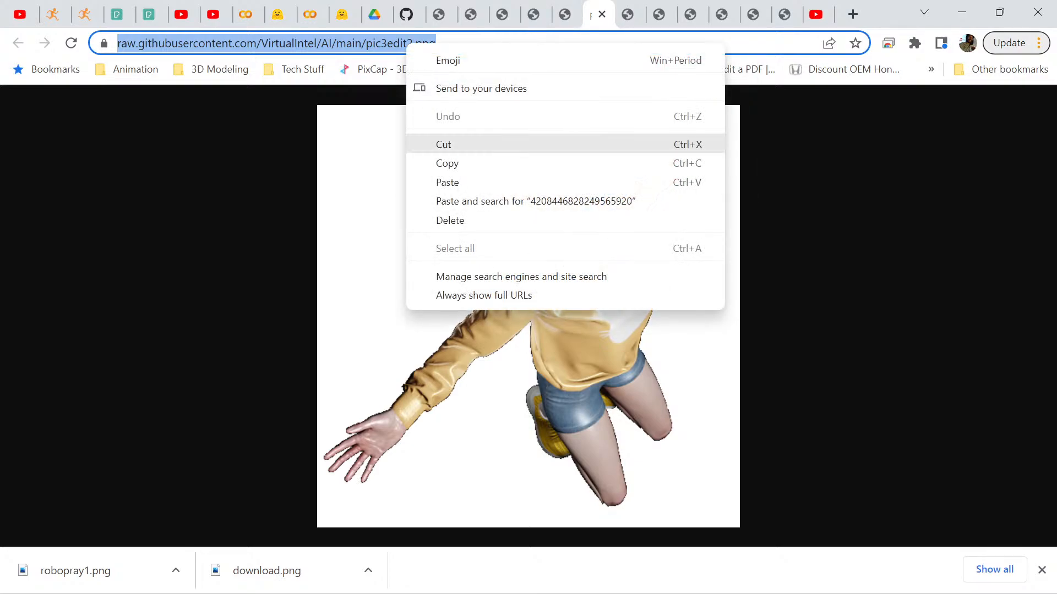
{"action": "left_click", "coordinate": [440, 163]}
{"action": "left_click", "coordinate": [310, 14]}
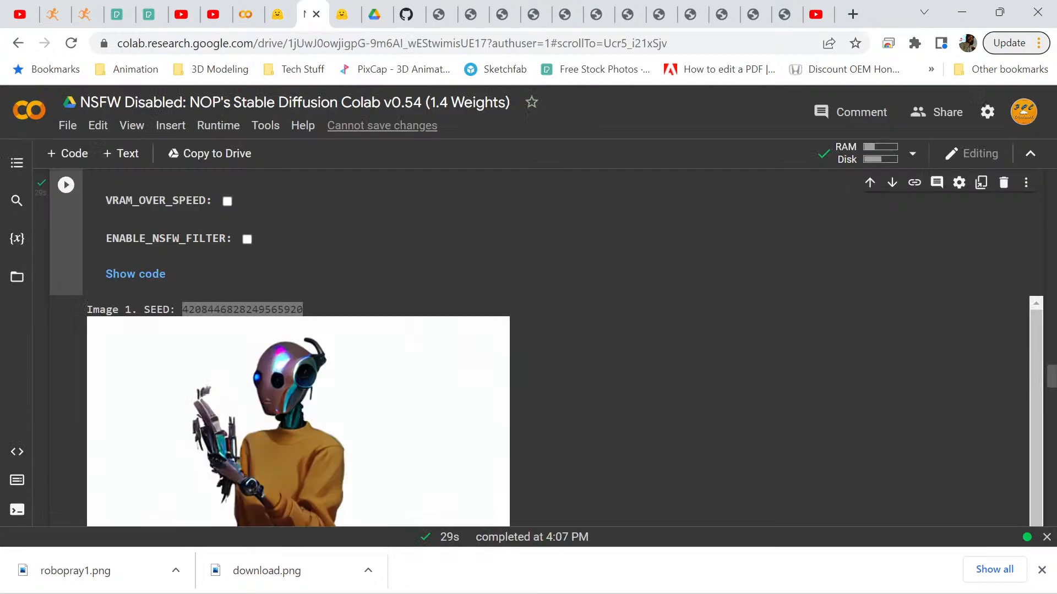
{"action": "scroll", "coordinate": [528, 353], "scroll_direction": "up", "scroll_amount": 12}
{"action": "scroll", "coordinate": [565, 348], "scroll_direction": "up", "scroll_amount": 12}
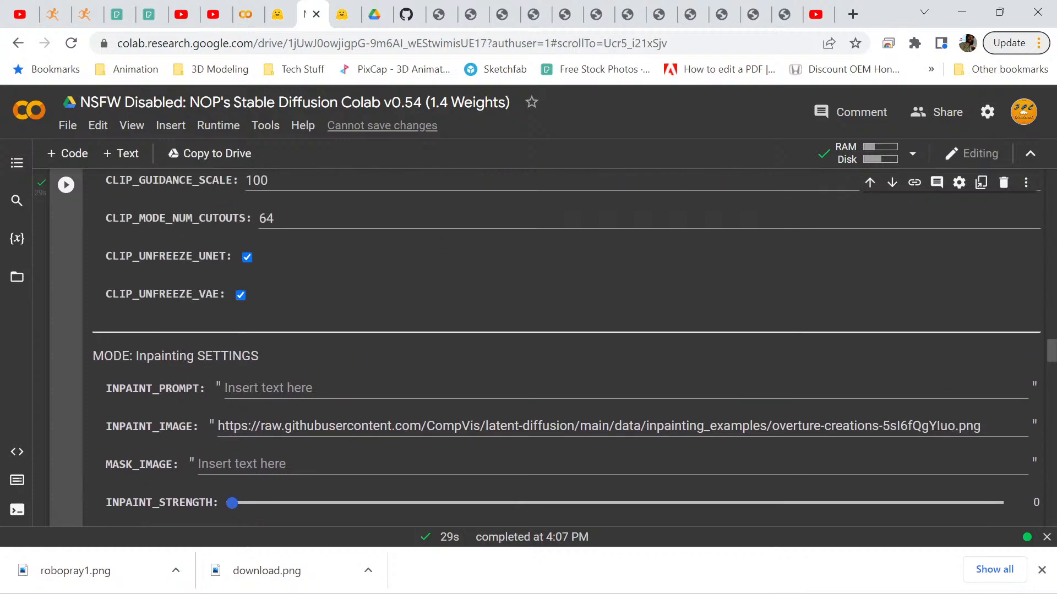
{"action": "scroll", "coordinate": [565, 348], "scroll_direction": "down", "scroll_amount": 6}
{"action": "scroll", "coordinate": [566, 347], "scroll_direction": "down", "scroll_amount": 12}
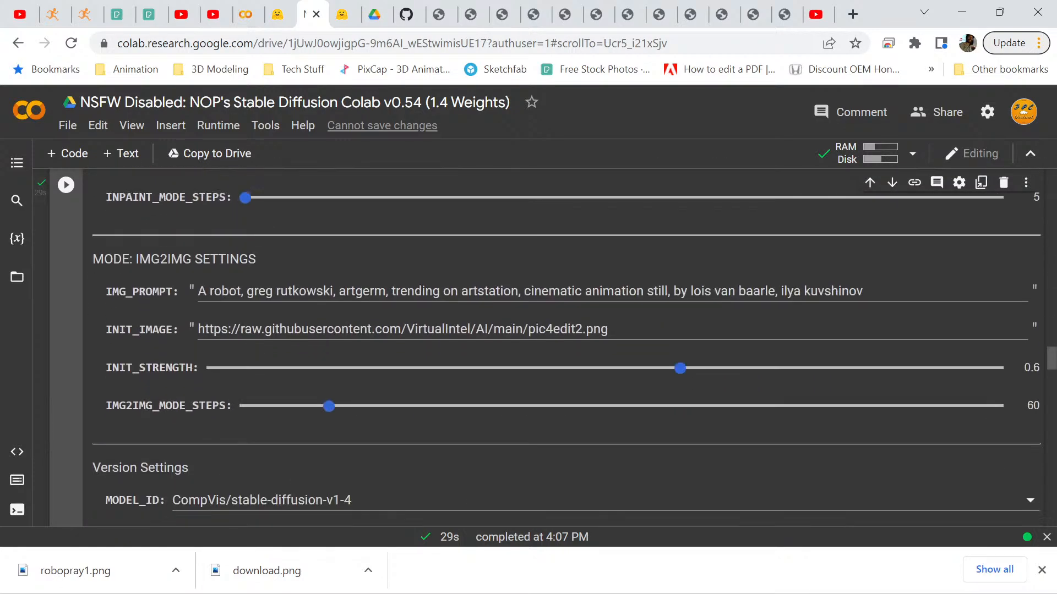
{"action": "scroll", "coordinate": [566, 347], "scroll_direction": "up", "scroll_amount": 5}
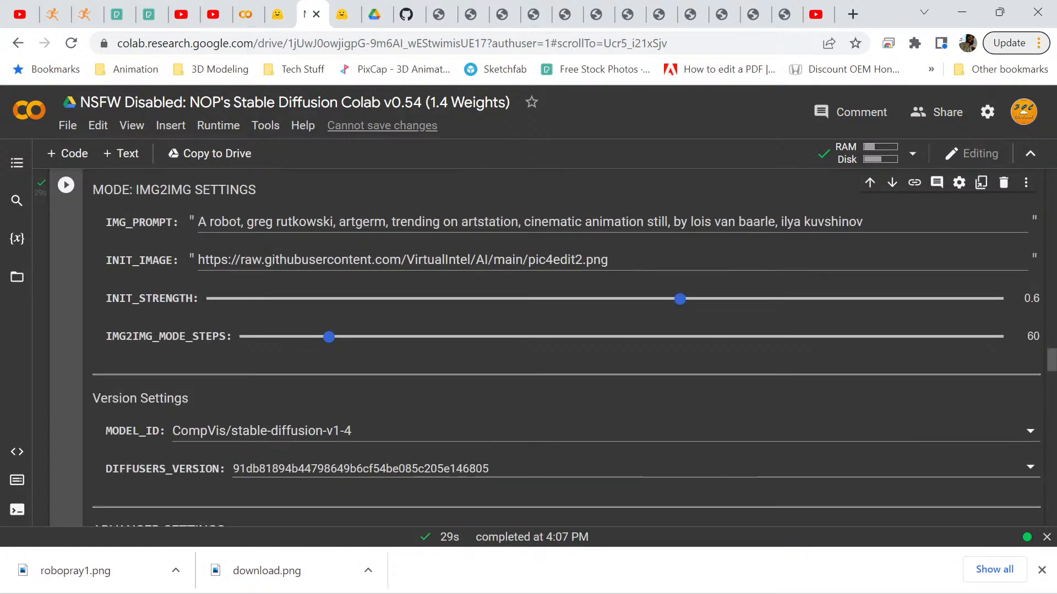
{"action": "triple_click", "coordinate": [333, 260]}
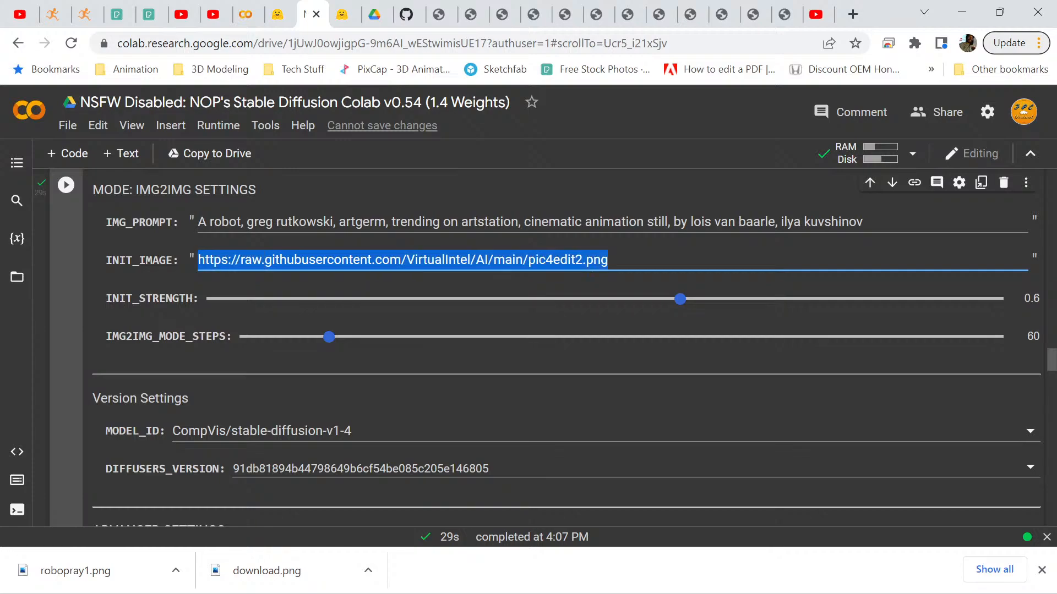
{"action": "right_click", "coordinate": [333, 258]}
{"action": "left_click", "coordinate": [375, 344]}
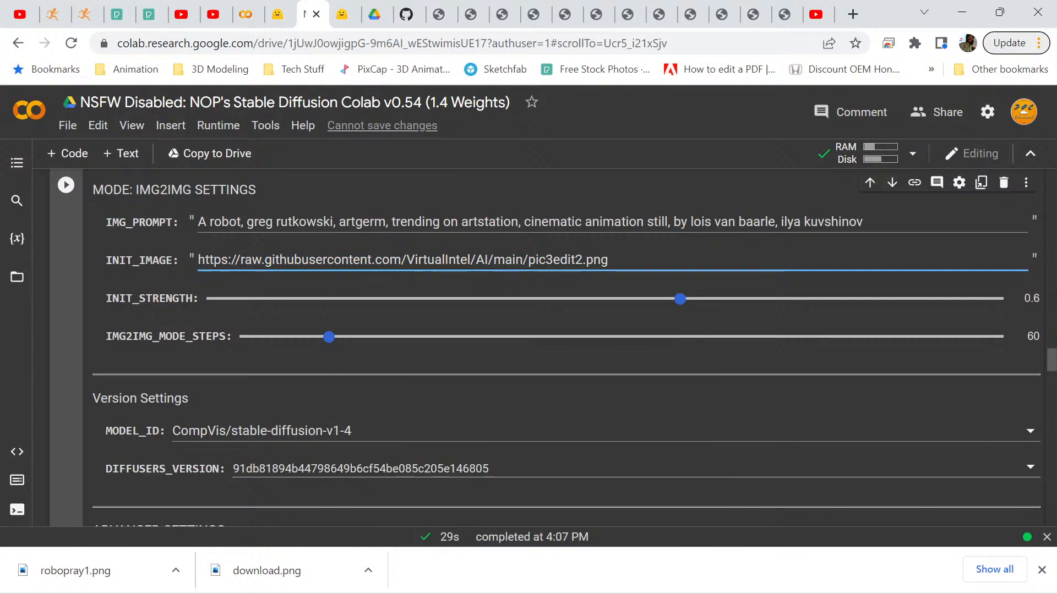
{"action": "key", "text": "Return"}
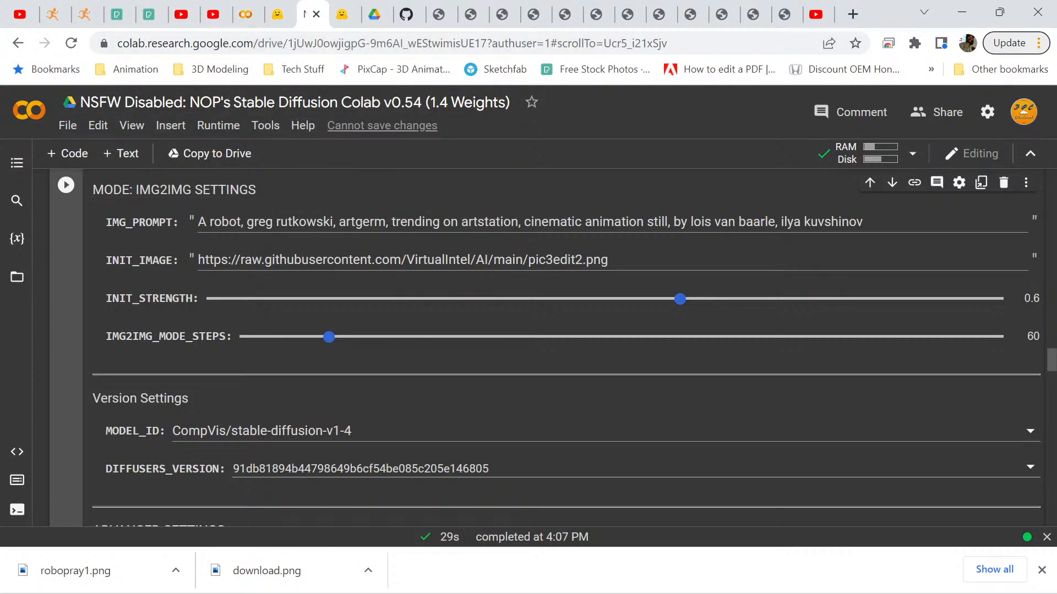
Run the image generation cell with the pic3edit2.png init image and check its output.
{"action": "left_click", "coordinate": [66, 185]}
{"action": "scroll", "coordinate": [537, 348], "scroll_direction": "down", "scroll_amount": 9}
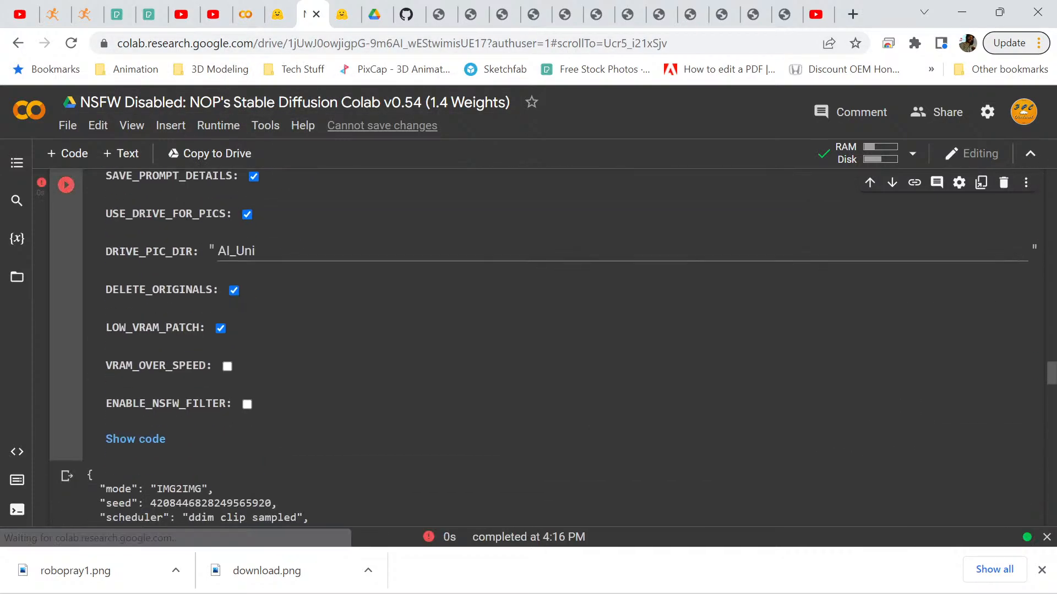
{"action": "scroll", "coordinate": [543, 347], "scroll_direction": "down", "scroll_amount": 12}
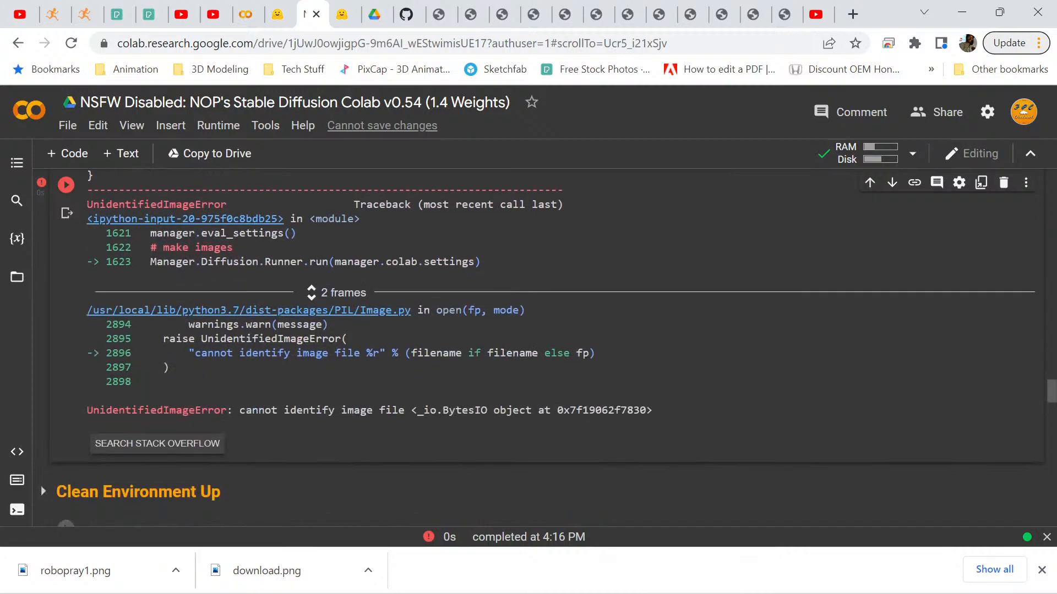
Copy the URL of pic3edit4.png, the kneeling figure with outstretched arms, from its open image page.
{"action": "scroll", "coordinate": [542, 348], "scroll_direction": "up", "scroll_amount": 3}
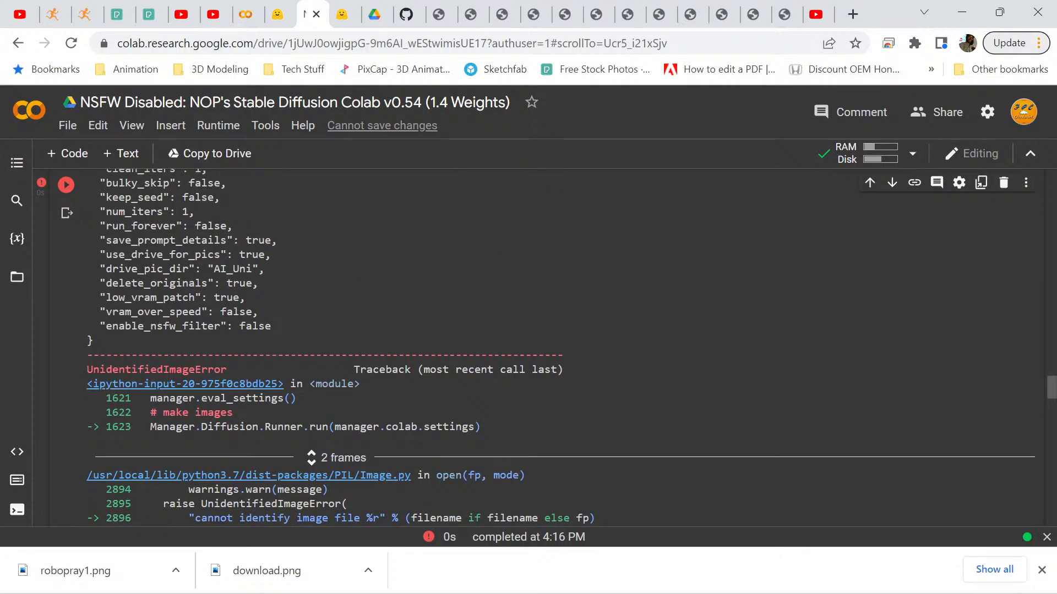
{"action": "scroll", "coordinate": [566, 343], "scroll_direction": "up", "scroll_amount": 15}
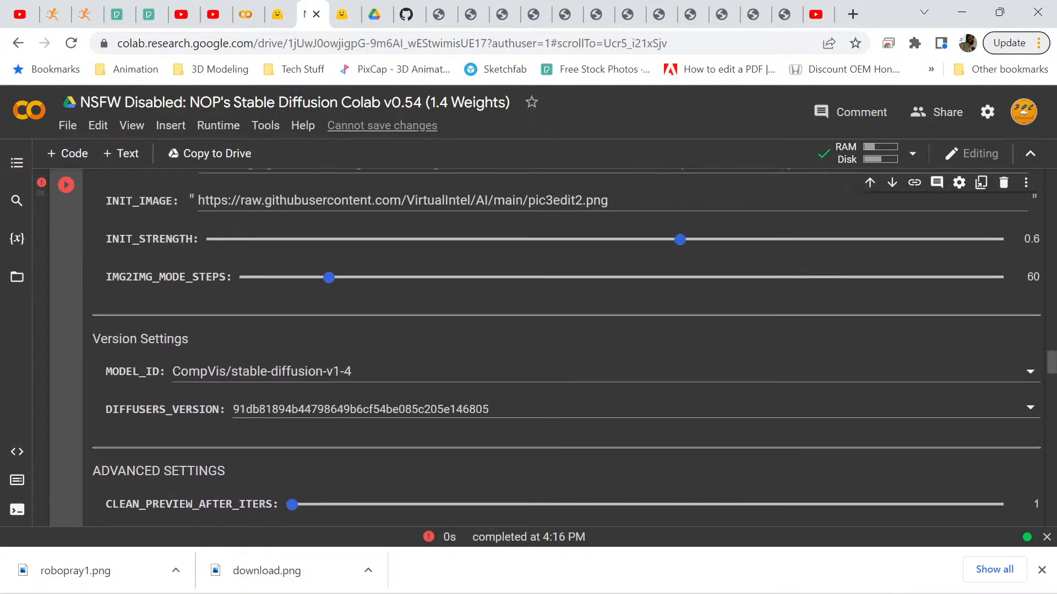
{"action": "scroll", "coordinate": [567, 344], "scroll_direction": "up", "scroll_amount": 2}
{"action": "left_click", "coordinate": [502, 14]}
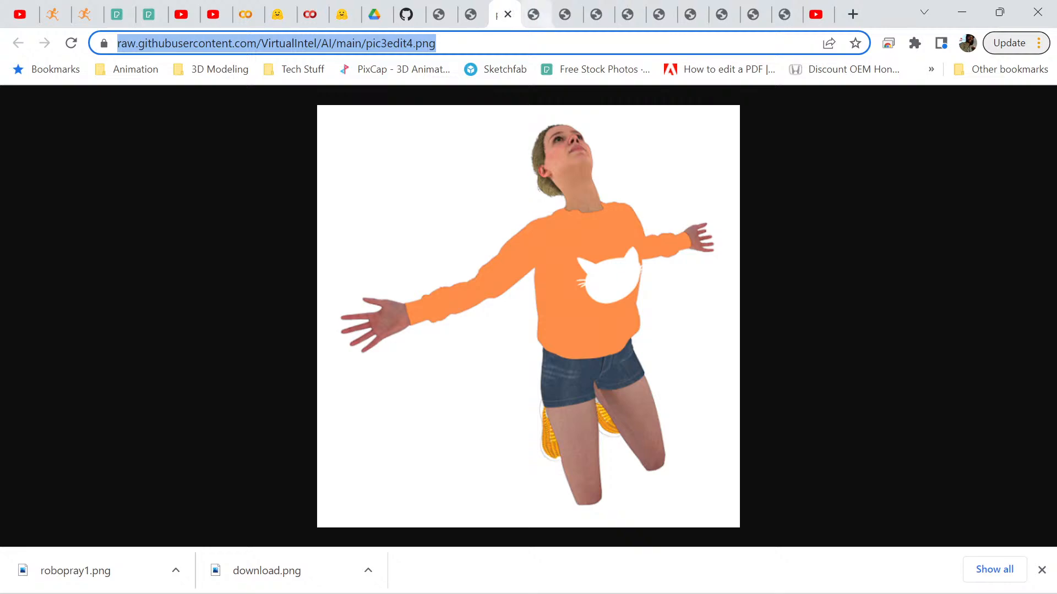
{"action": "right_click", "coordinate": [435, 50]}
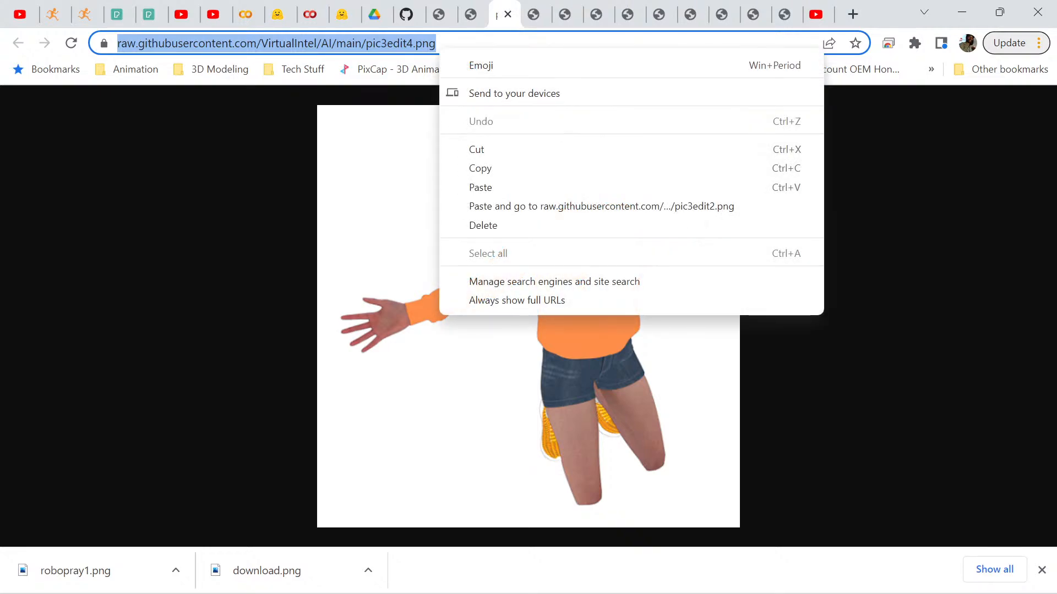
{"action": "left_click", "coordinate": [484, 167]}
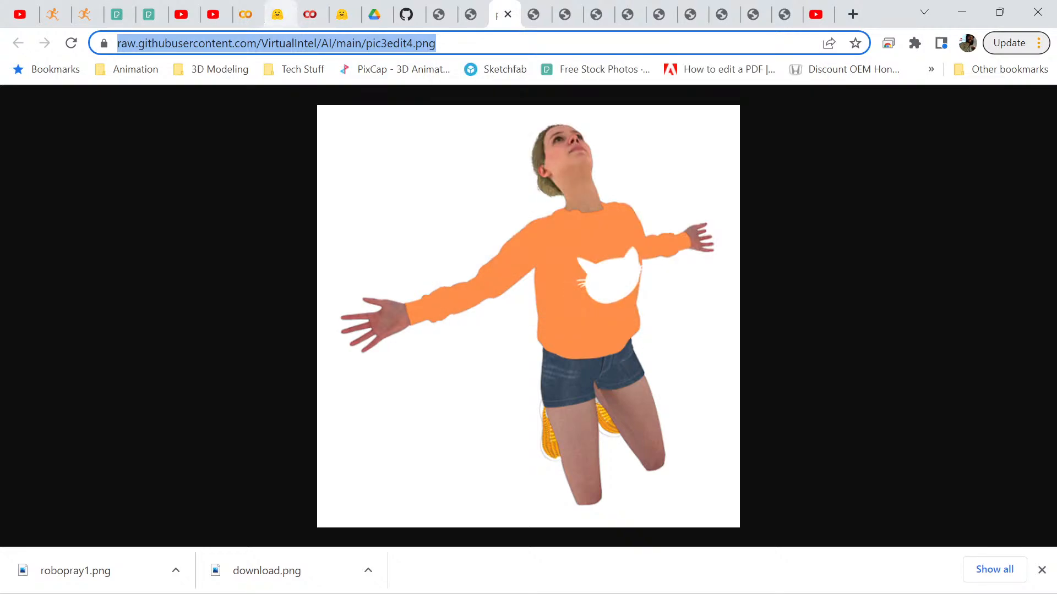
{"action": "left_click", "coordinate": [305, 14]}
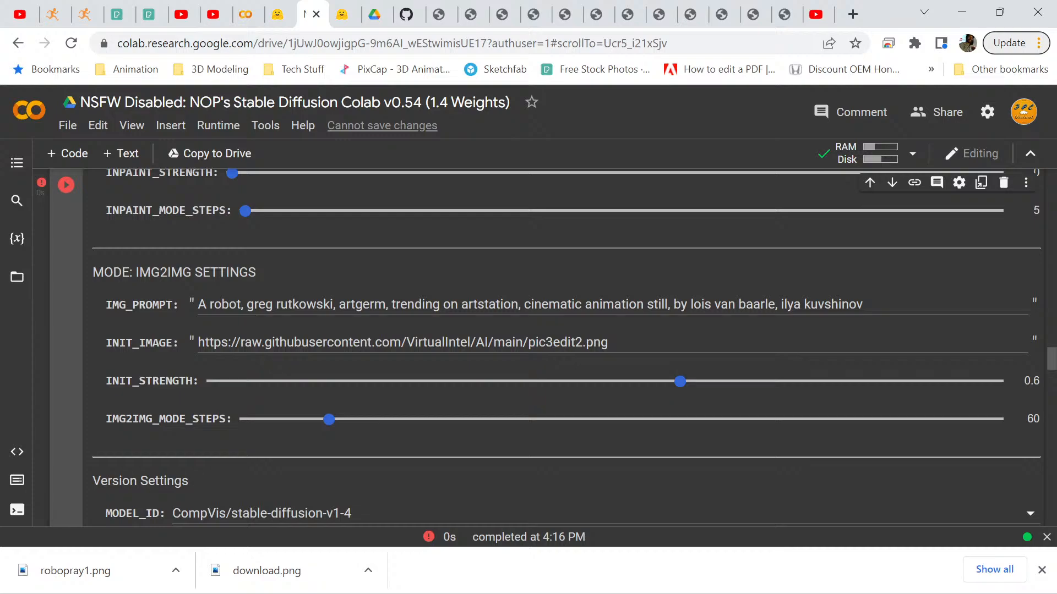
{"action": "triple_click", "coordinate": [435, 342]}
{"action": "right_click", "coordinate": [418, 341]}
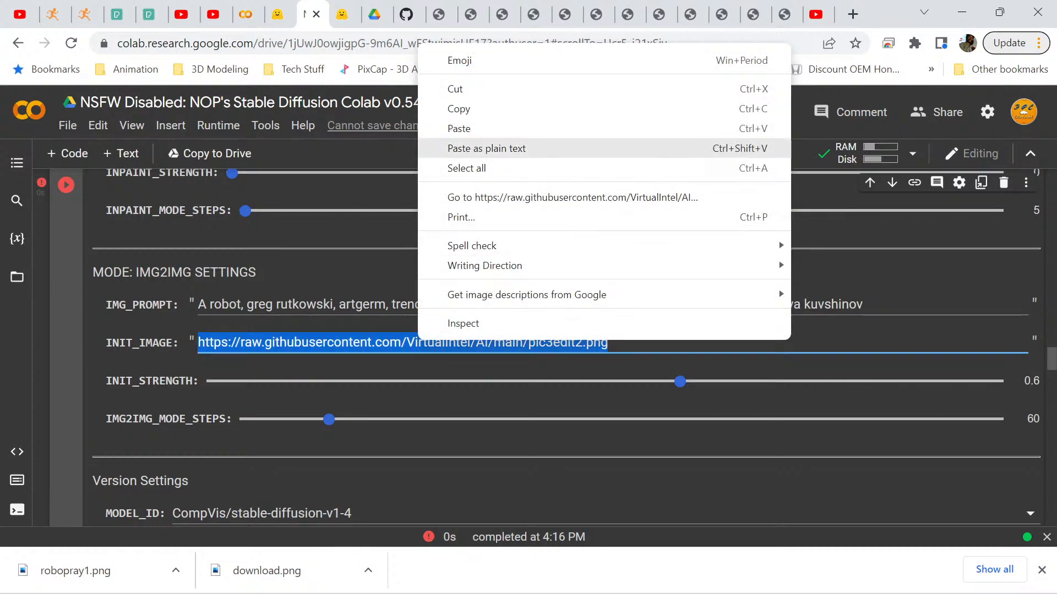
{"action": "left_click", "coordinate": [459, 128]}
Run the image generation cell with the pic3edit4.png init image and review the seed and scheduler in its general settings.
{"action": "key", "text": "ctrl+Return"}
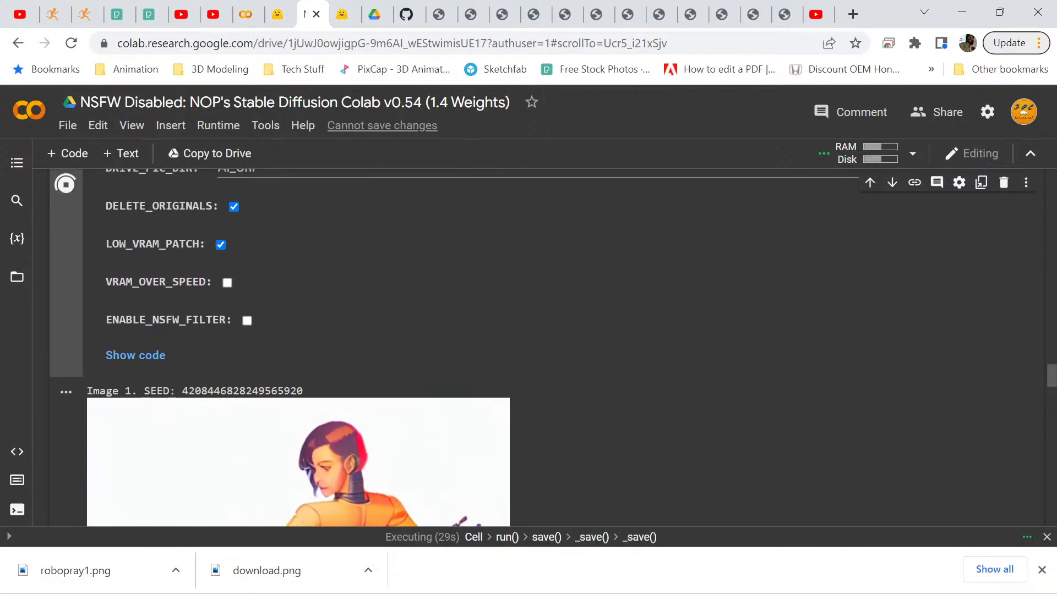
{"action": "scroll", "coordinate": [537, 347], "scroll_direction": "up", "scroll_amount": 8}
{"action": "scroll", "coordinate": [537, 348], "scroll_direction": "up", "scroll_amount": 10}
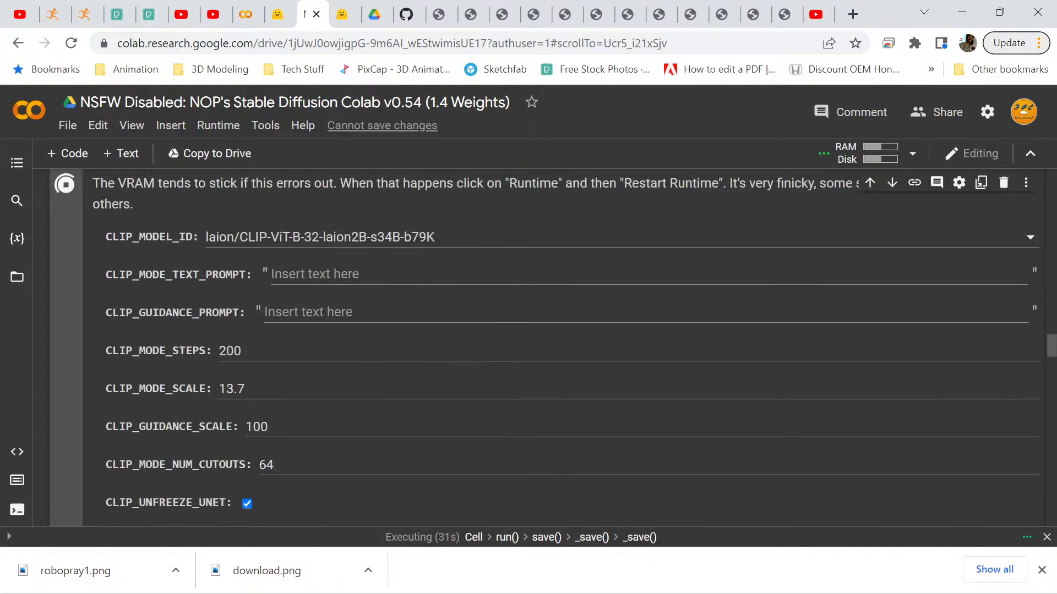
{"action": "scroll", "coordinate": [536, 348], "scroll_direction": "up", "scroll_amount": 6}
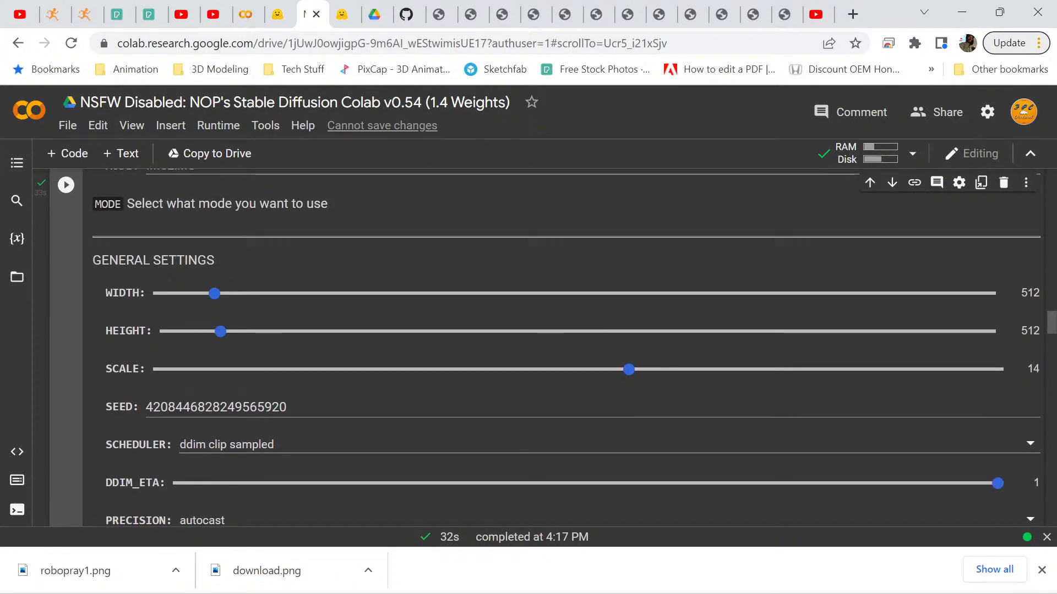
{"action": "scroll", "coordinate": [537, 348], "scroll_direction": "down", "scroll_amount": 5}
{"action": "scroll", "coordinate": [537, 347], "scroll_direction": "down", "scroll_amount": 1}
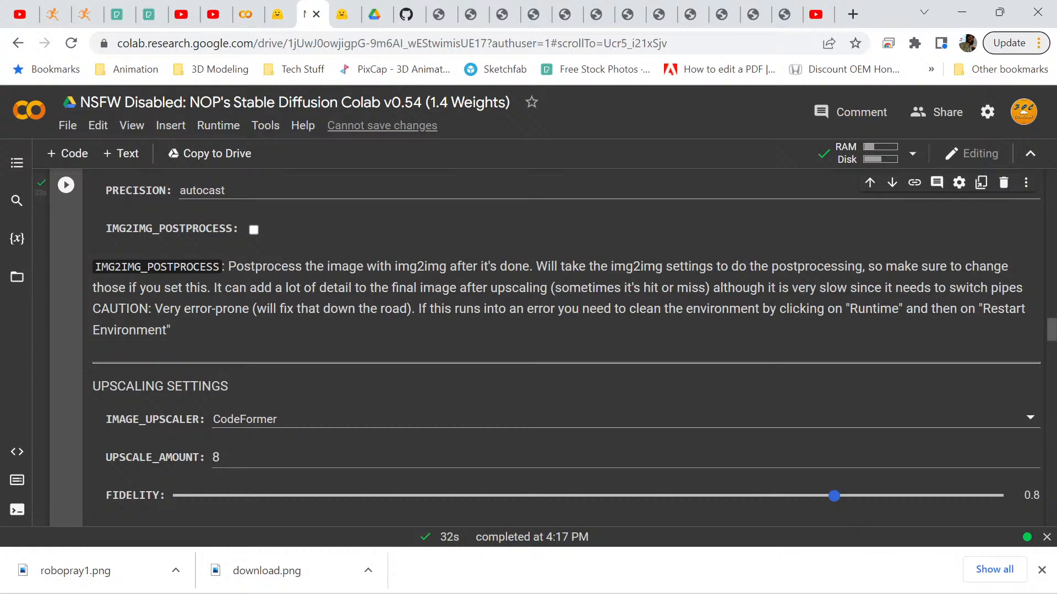
Run the generation cell again with the same pic3edit4.png settings and follow its output down to Image 1.
{"action": "key", "text": "ctrl+Return"}
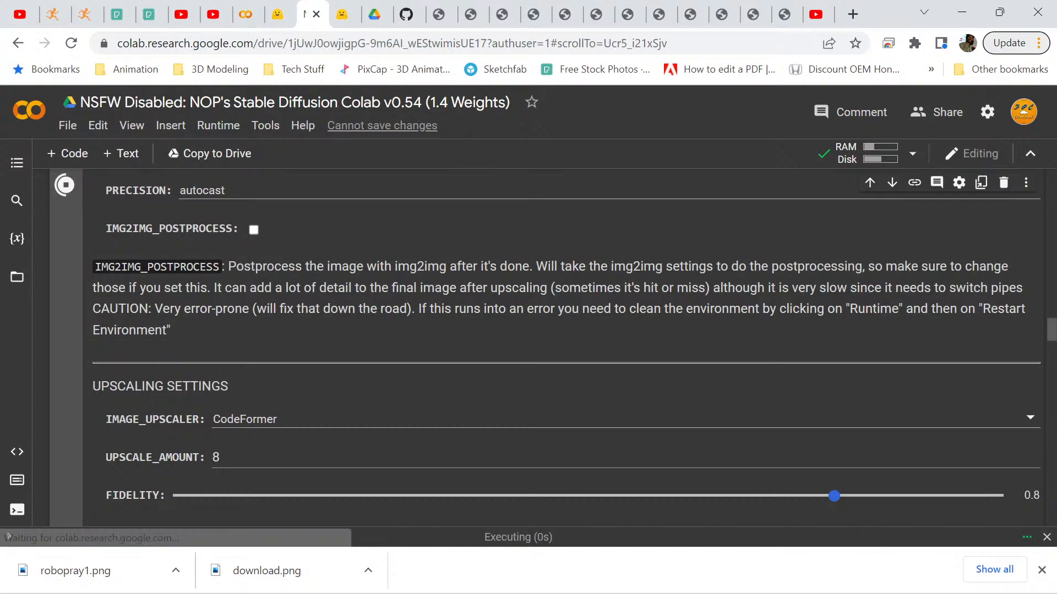
{"action": "scroll", "coordinate": [537, 347], "scroll_direction": "down", "scroll_amount": 2}
{"action": "scroll", "coordinate": [536, 348], "scroll_direction": "down", "scroll_amount": 20}
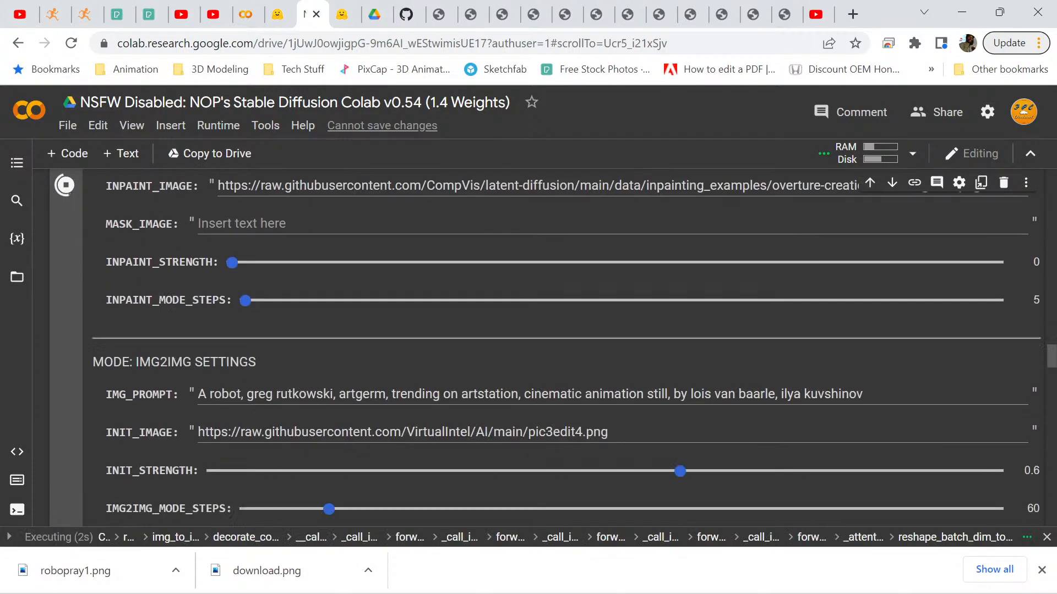
{"action": "scroll", "coordinate": [537, 348], "scroll_direction": "down", "scroll_amount": 15}
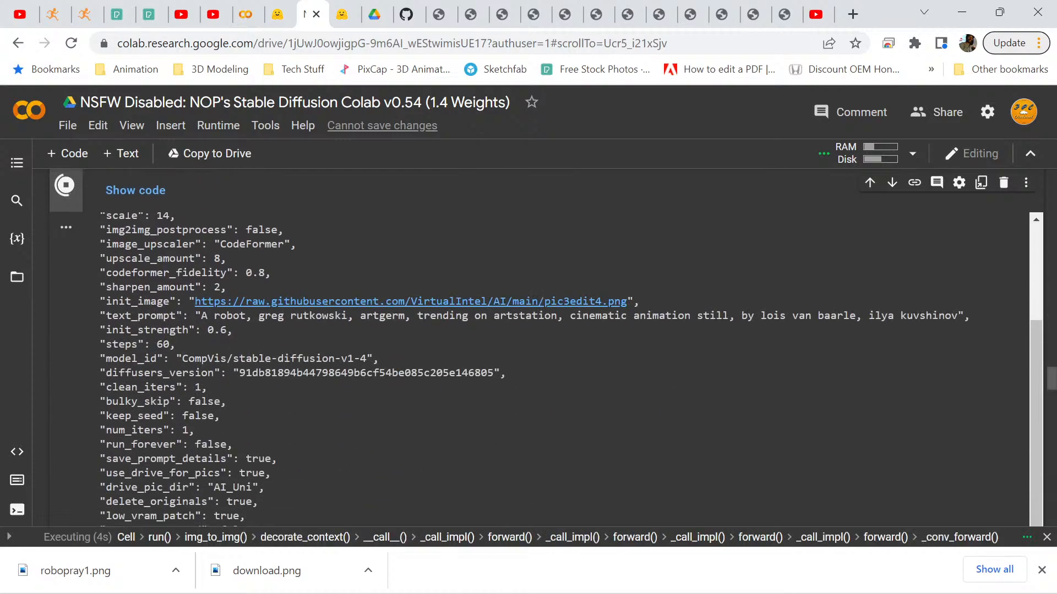
{"action": "scroll", "coordinate": [537, 348], "scroll_direction": "down", "scroll_amount": 6}
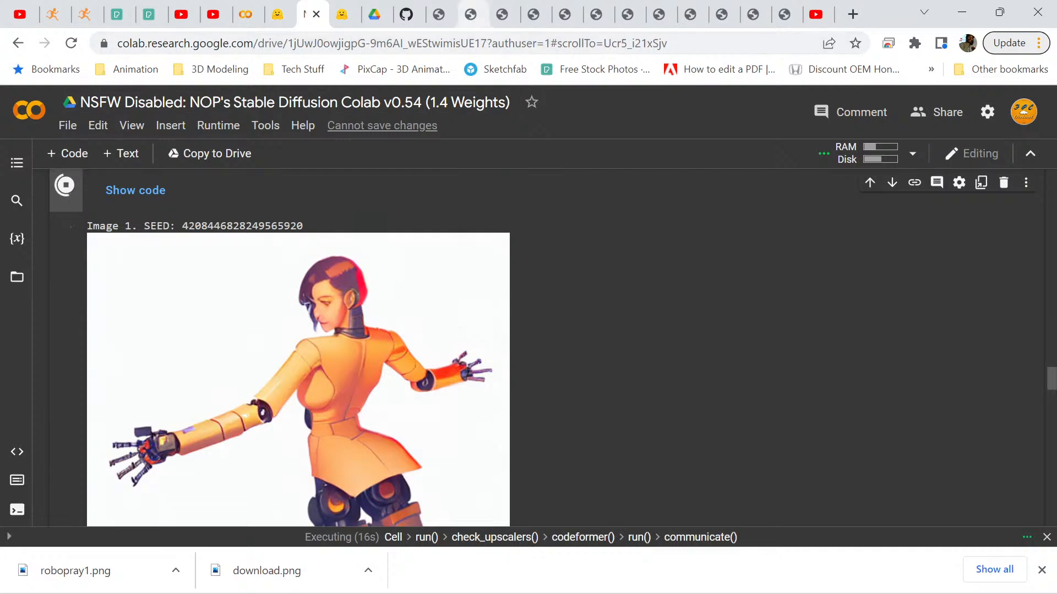
Copy the URL of pic4edit1.png, the front view of the kneeling figure with praying hands.
{"action": "left_click", "coordinate": [472, 14]}
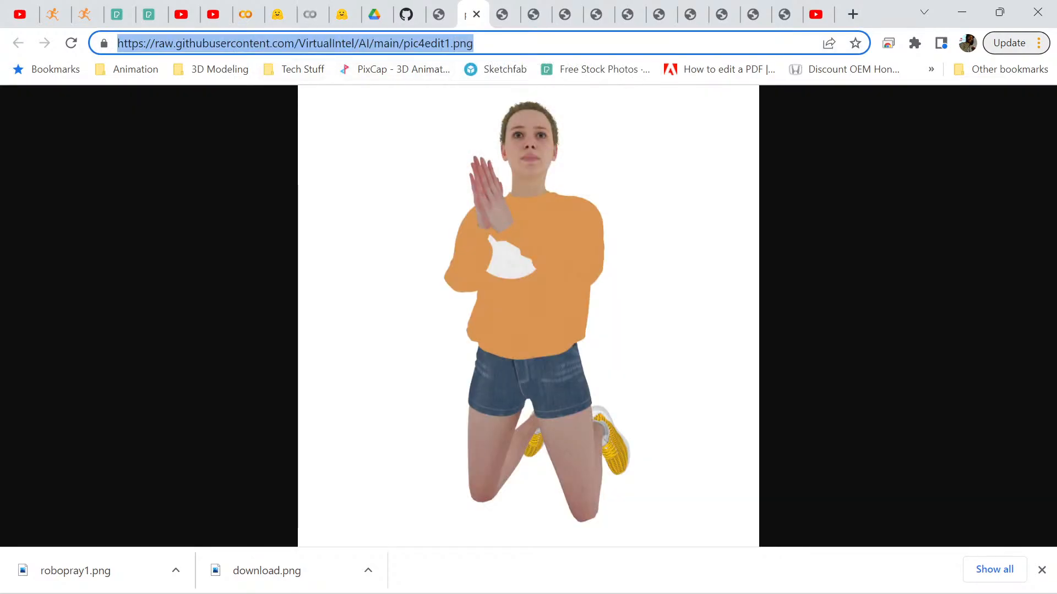
{"action": "right_click", "coordinate": [297, 44]}
{"action": "left_click", "coordinate": [341, 162]}
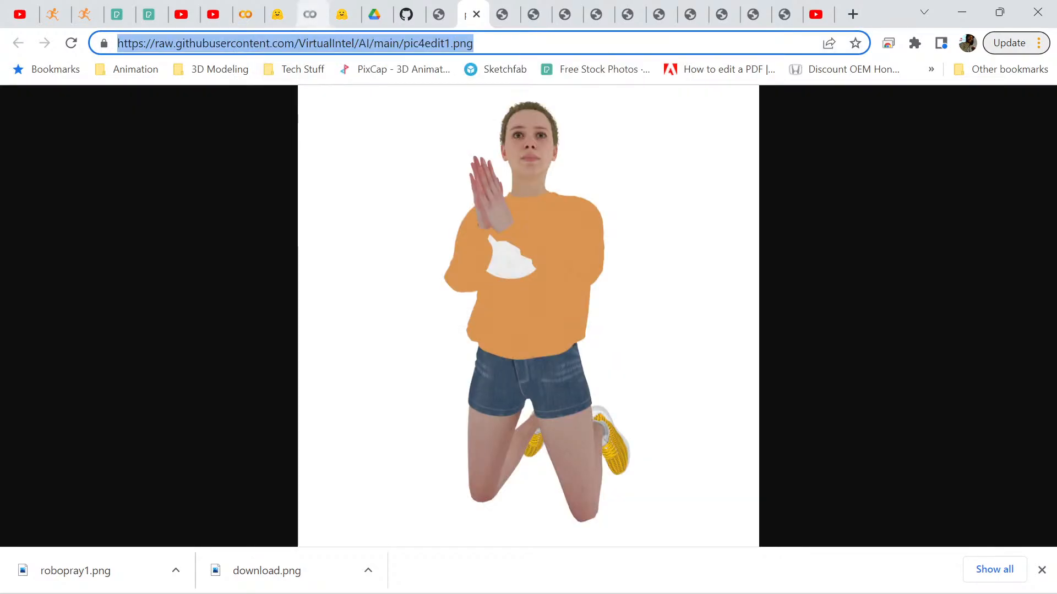
{"action": "left_click", "coordinate": [312, 14]}
{"action": "scroll", "coordinate": [566, 348], "scroll_direction": "up", "scroll_amount": 3}
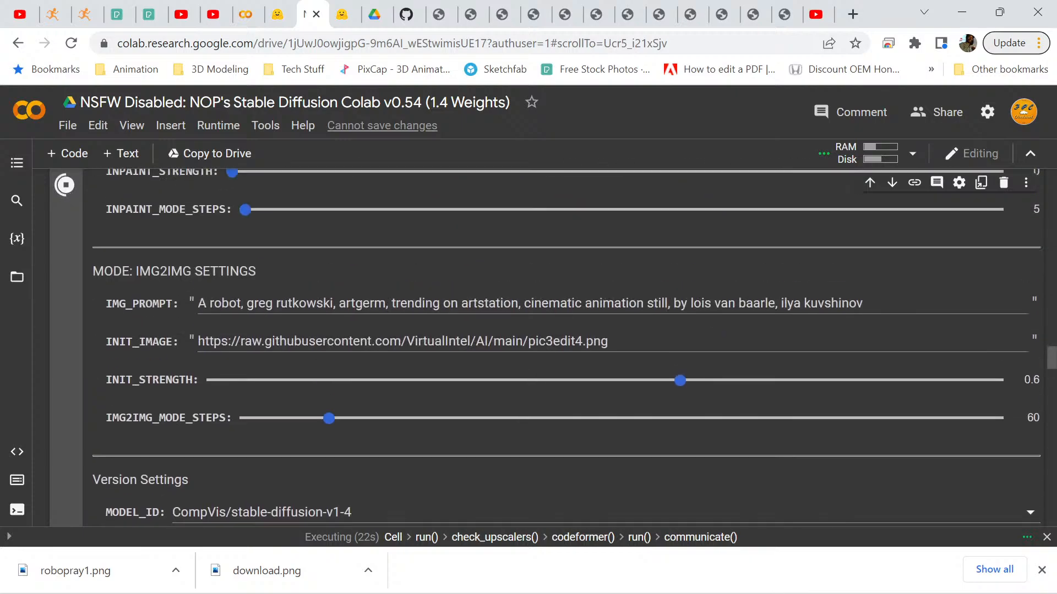
{"action": "triple_click", "coordinate": [371, 341]}
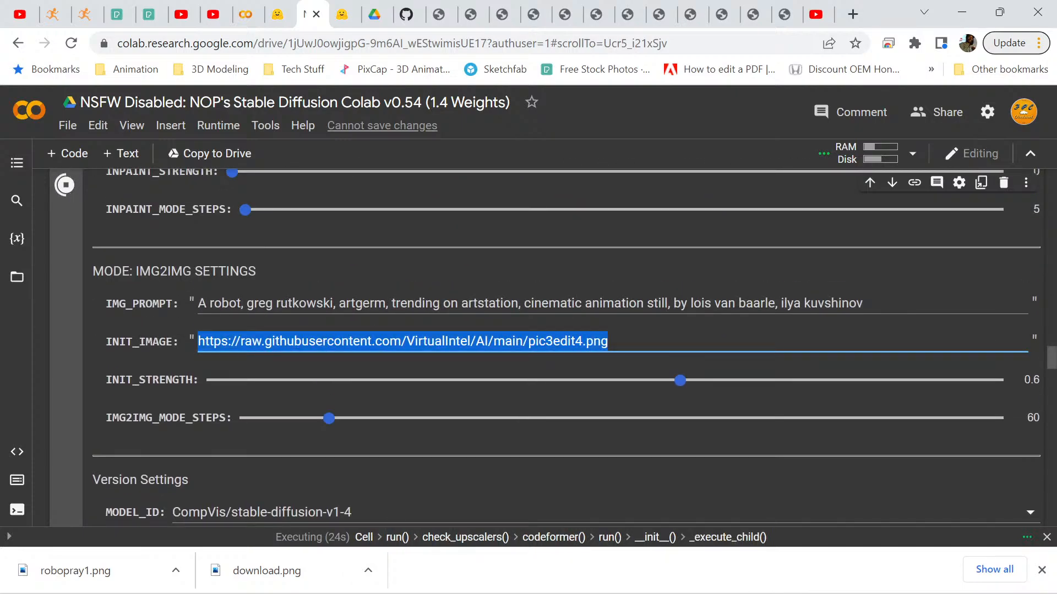
{"action": "right_click", "coordinate": [372, 340]}
{"action": "key", "text": "ctrl+v"}
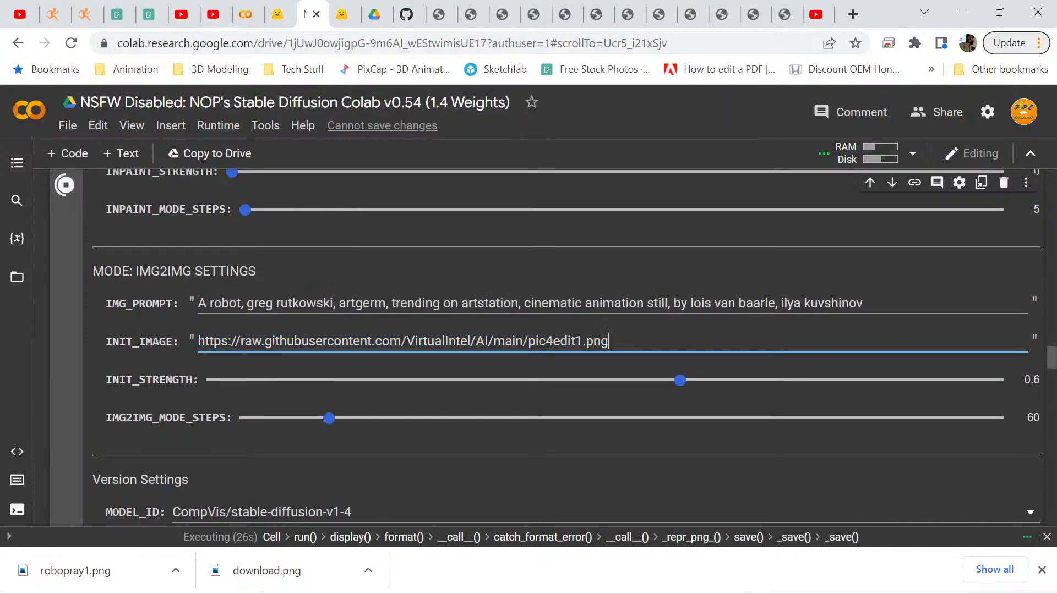
{"action": "key", "text": "Return"}
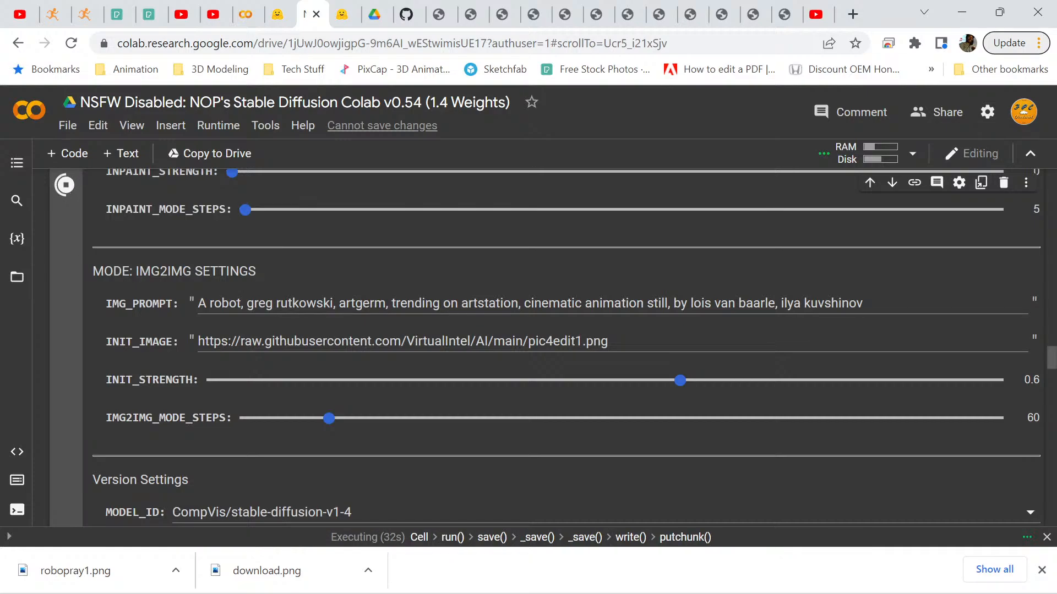
Run the generation cell with the pic4edit1.png init image and check the resized init image in its output.
{"action": "scroll", "coordinate": [566, 345], "scroll_direction": "up", "scroll_amount": 3}
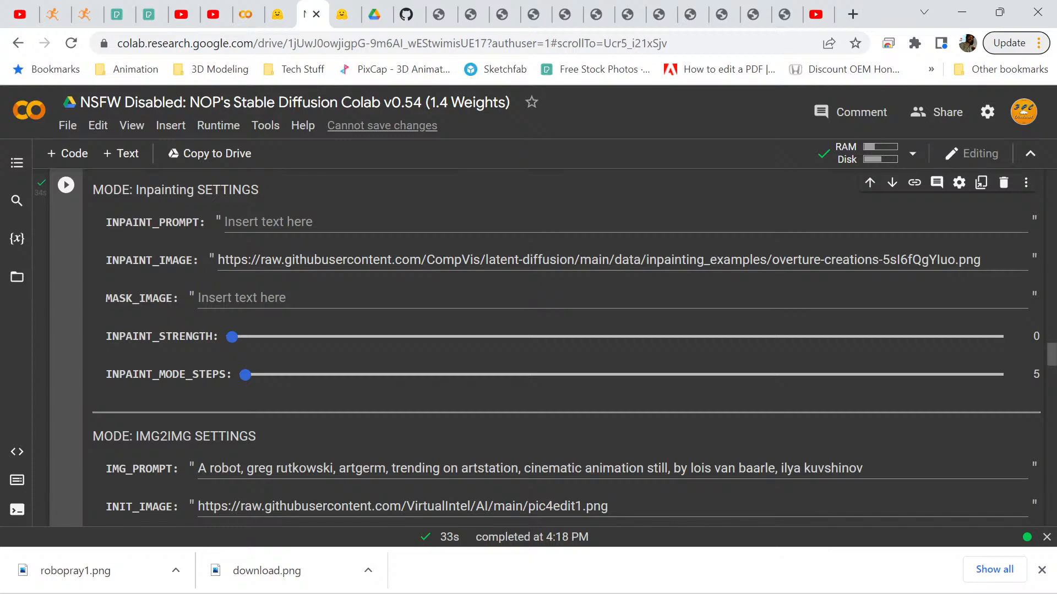
{"action": "left_click", "coordinate": [67, 185]}
{"action": "scroll", "coordinate": [566, 345], "scroll_direction": "down", "scroll_amount": 1}
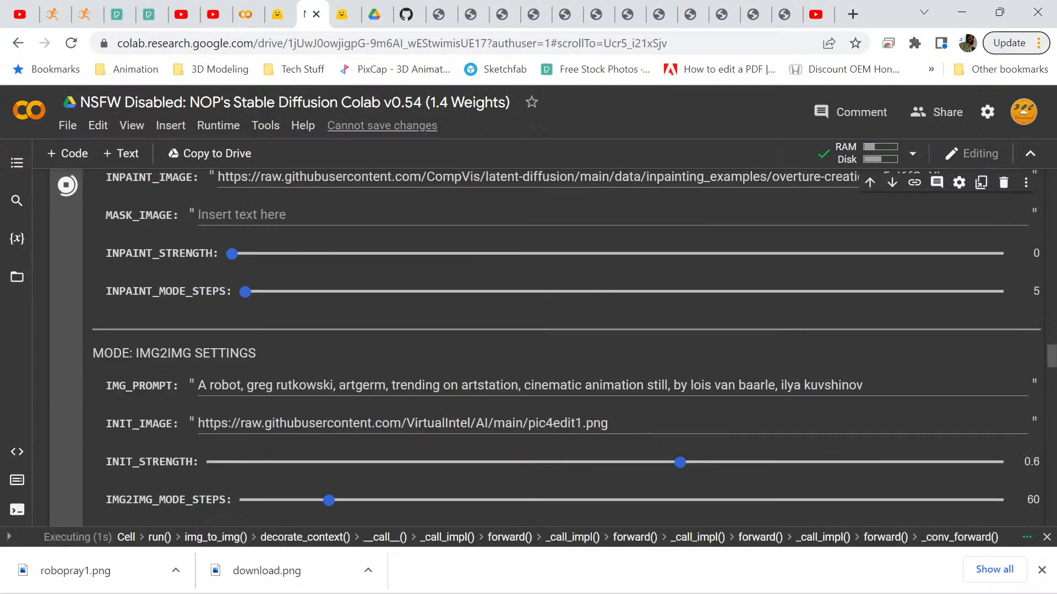
{"action": "scroll", "coordinate": [566, 346], "scroll_direction": "down", "scroll_amount": 15}
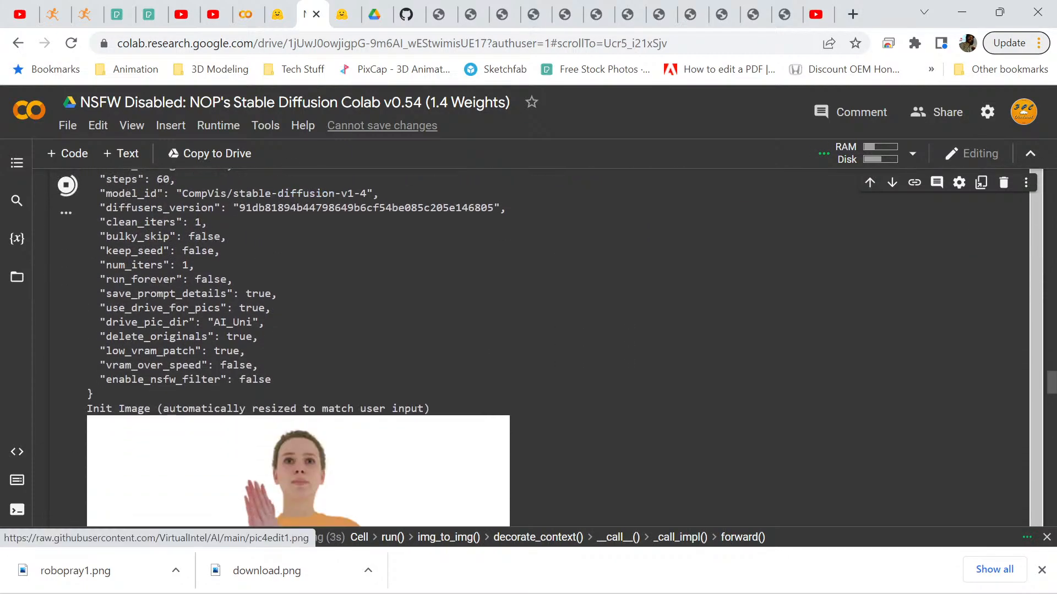
{"action": "scroll", "coordinate": [566, 346], "scroll_direction": "down", "scroll_amount": 8}
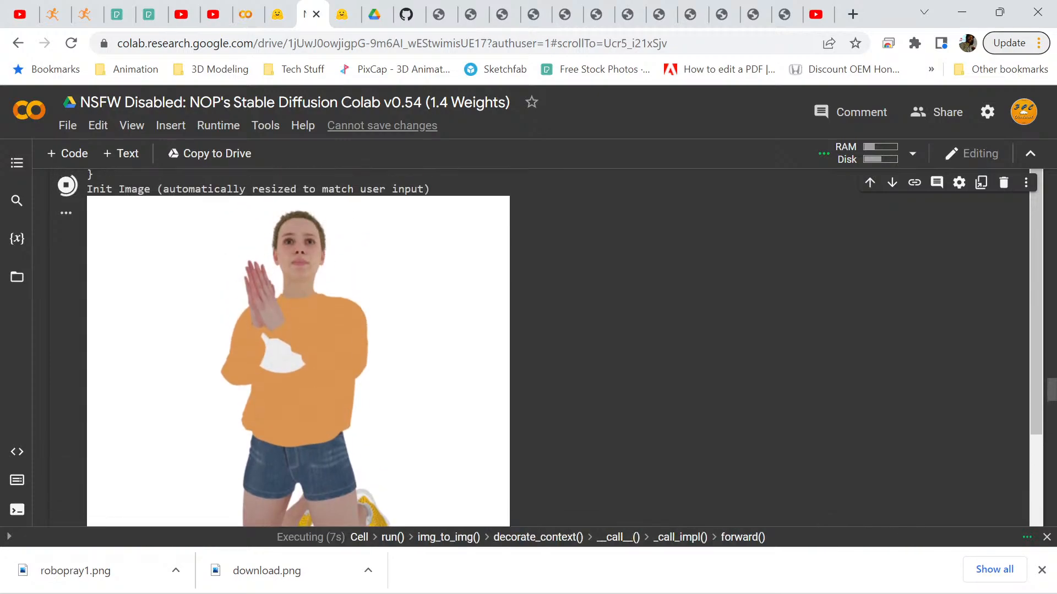
Examine the robot generated from pic4edit1.png and its upscaled version from head to legs.
{"action": "scroll", "coordinate": [548, 347], "scroll_direction": "down", "scroll_amount": 6}
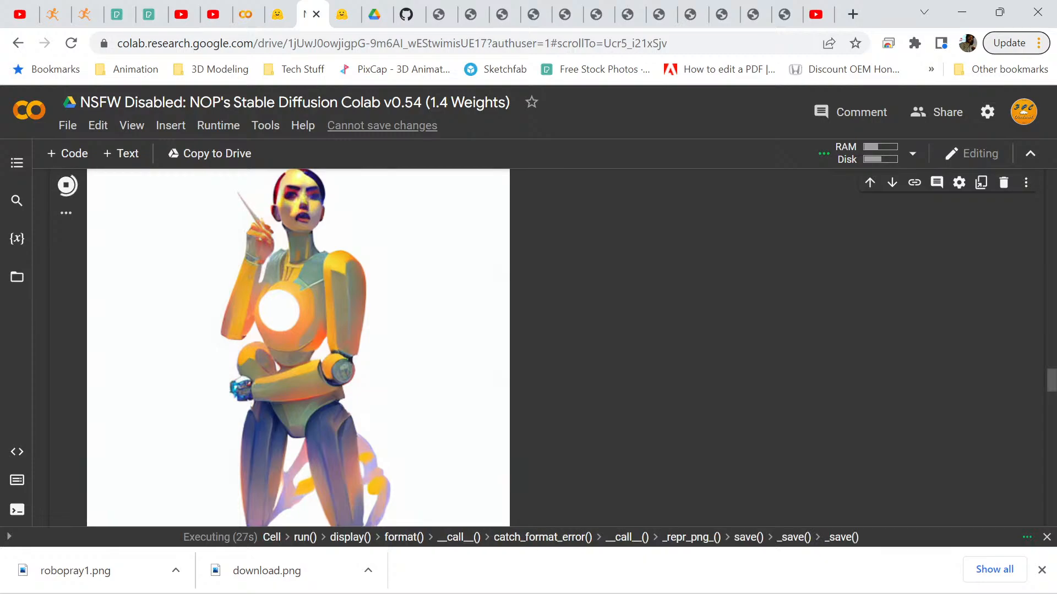
{"action": "scroll", "coordinate": [298, 347], "scroll_direction": "down", "scroll_amount": 4}
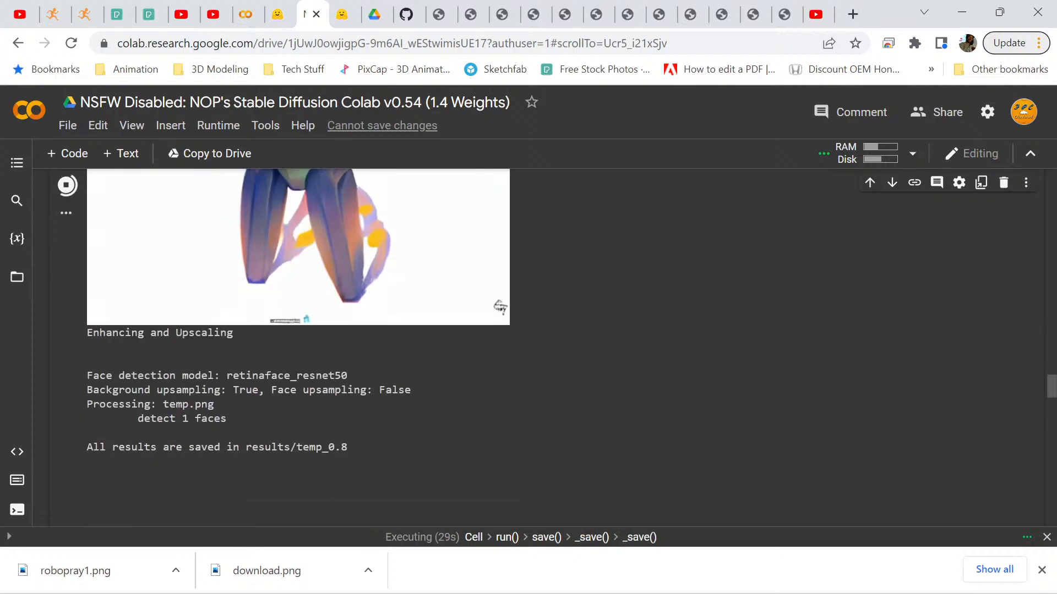
{"action": "scroll", "coordinate": [297, 346], "scroll_direction": "down", "scroll_amount": 3}
{"action": "scroll", "coordinate": [298, 346], "scroll_direction": "up", "scroll_amount": 7}
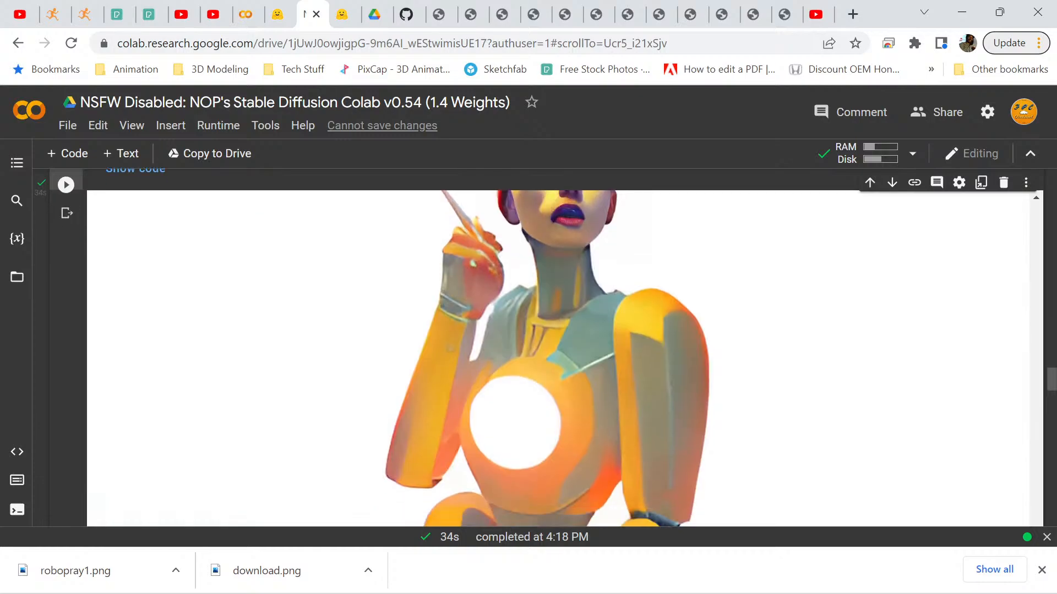
{"action": "scroll", "coordinate": [558, 347], "scroll_direction": "up", "scroll_amount": 1}
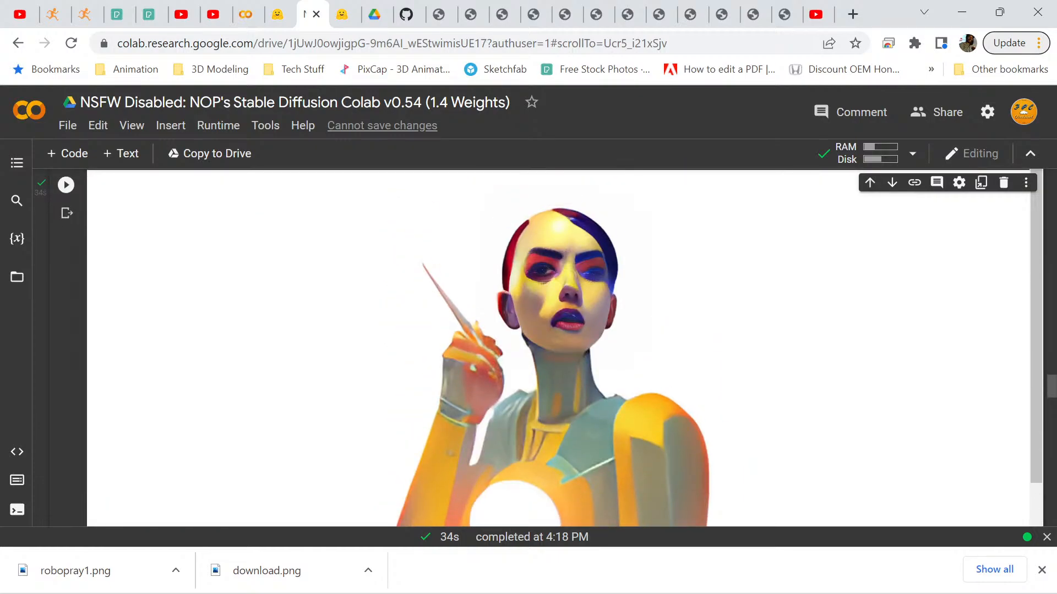
{"action": "scroll", "coordinate": [558, 348], "scroll_direction": "down", "scroll_amount": 10}
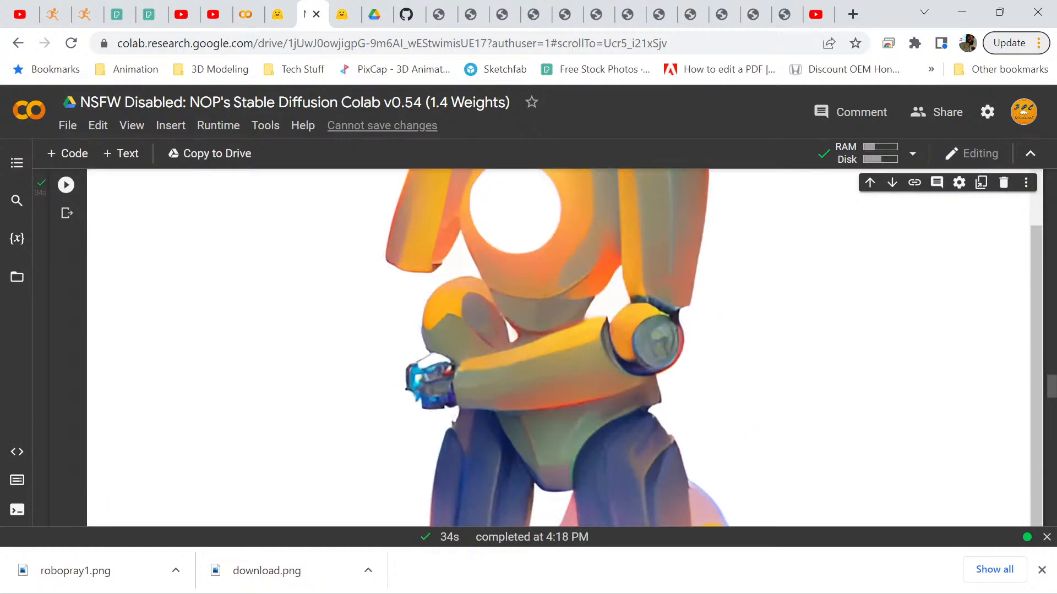
{"action": "scroll", "coordinate": [558, 348], "scroll_direction": "up", "scroll_amount": 10}
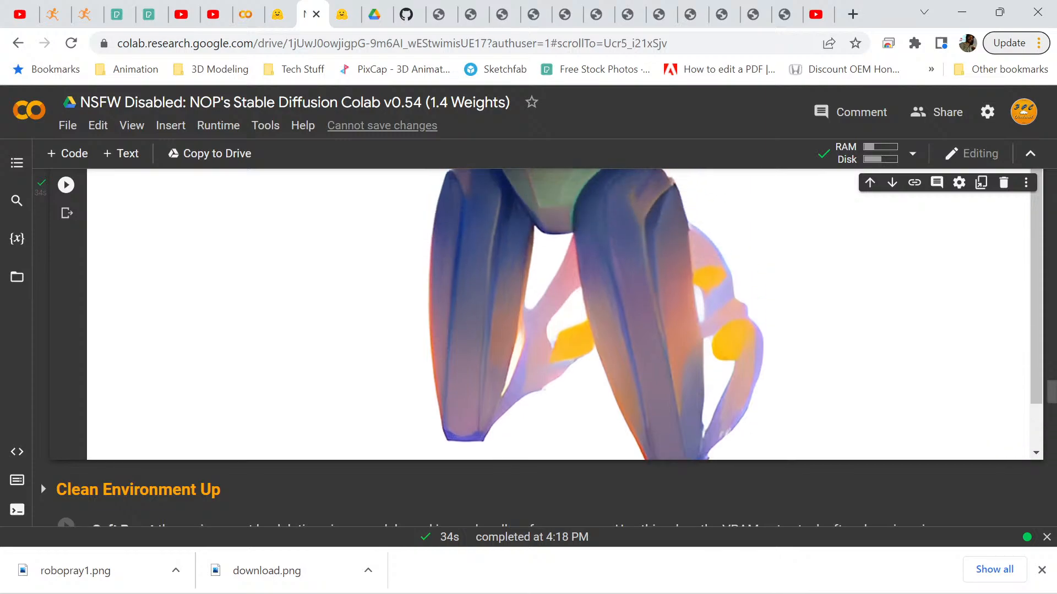
{"action": "scroll", "coordinate": [558, 347], "scroll_direction": "up", "scroll_amount": 2}
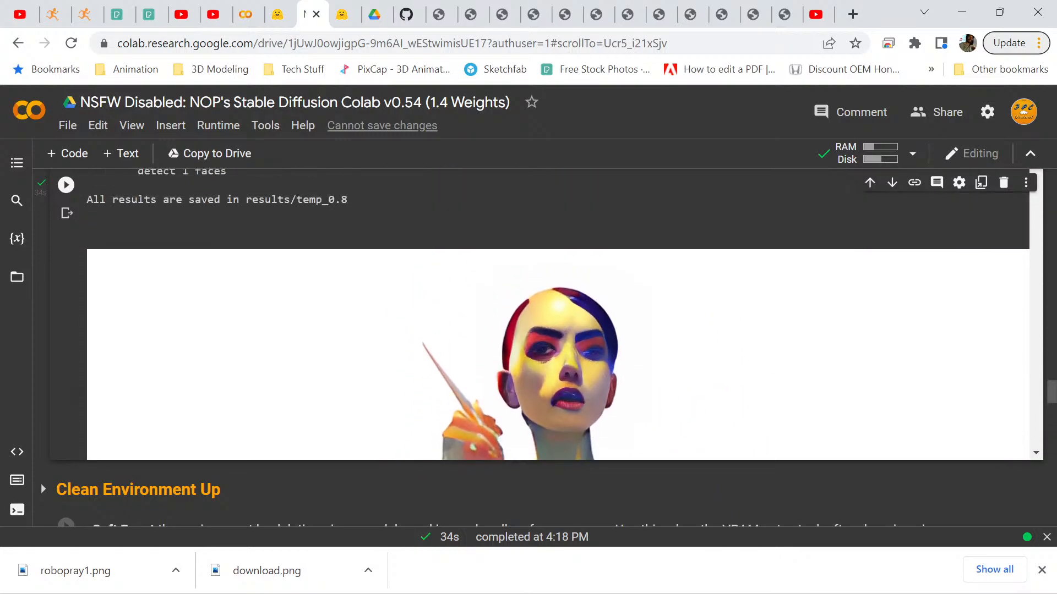
{"action": "scroll", "coordinate": [558, 315], "scroll_direction": "down", "scroll_amount": 6}
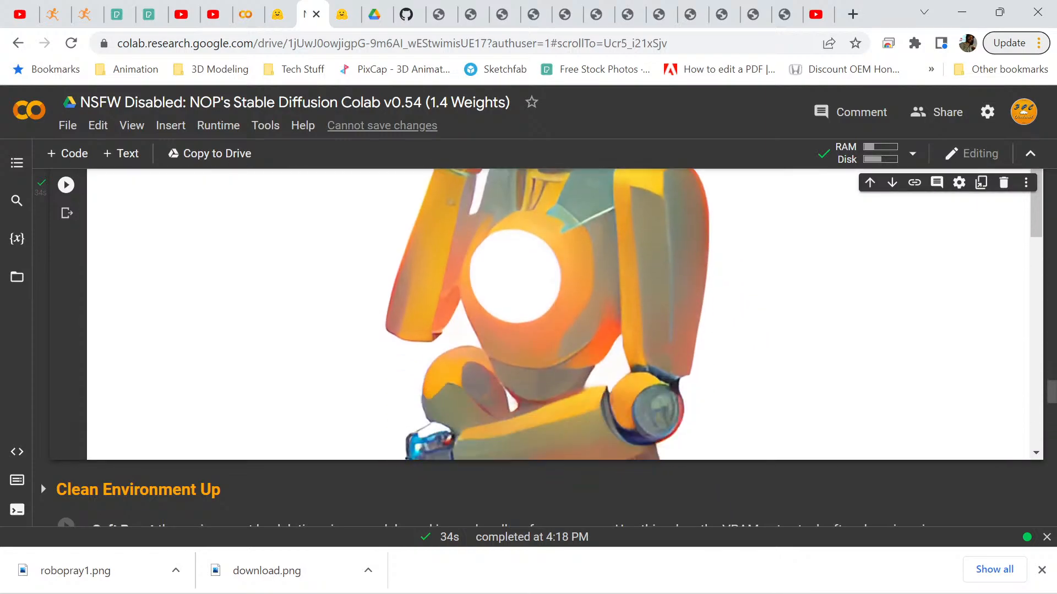
{"action": "scroll", "coordinate": [558, 315], "scroll_direction": "up", "scroll_amount": 2}
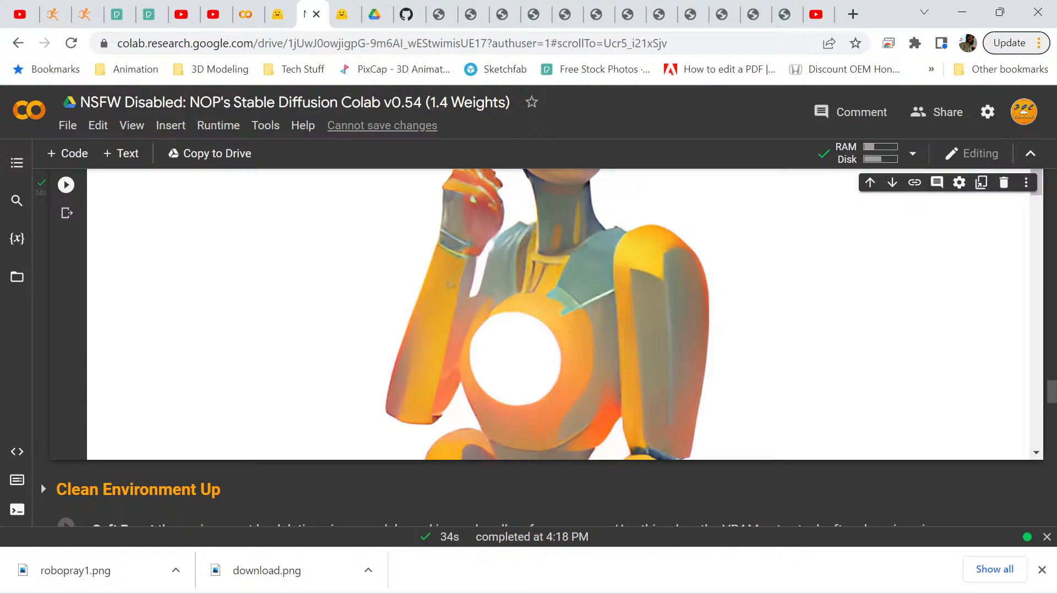
{"action": "scroll", "coordinate": [558, 314], "scroll_direction": "down", "scroll_amount": 10}
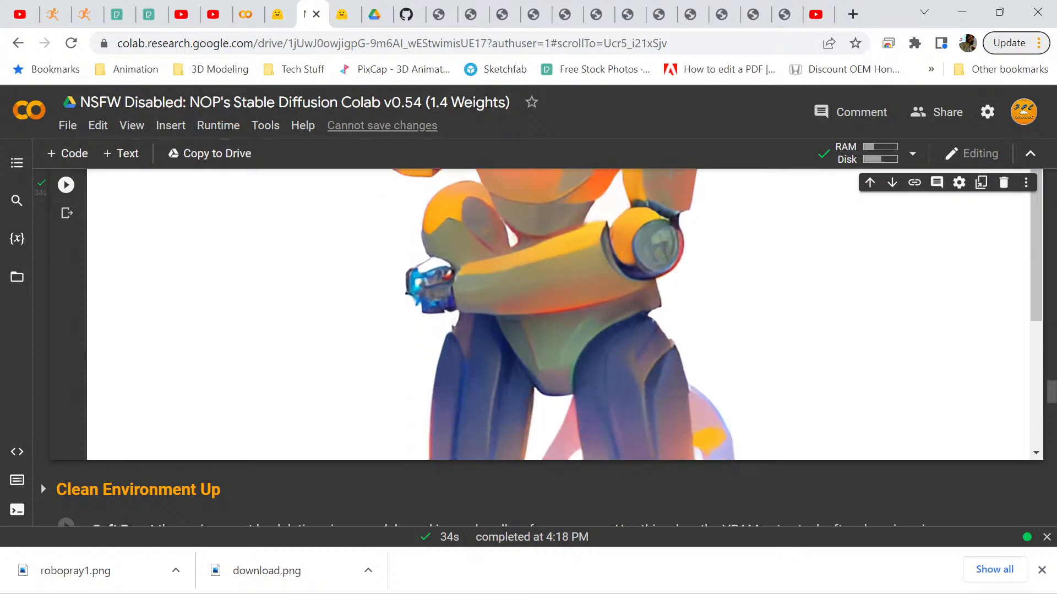
Inspect the upscaled robot again, comparing its face, raised hand, torso and folded forearm.
{"action": "scroll", "coordinate": [558, 315], "scroll_direction": "down", "scroll_amount": 1}
{"action": "scroll", "coordinate": [558, 315], "scroll_direction": "up", "scroll_amount": 6}
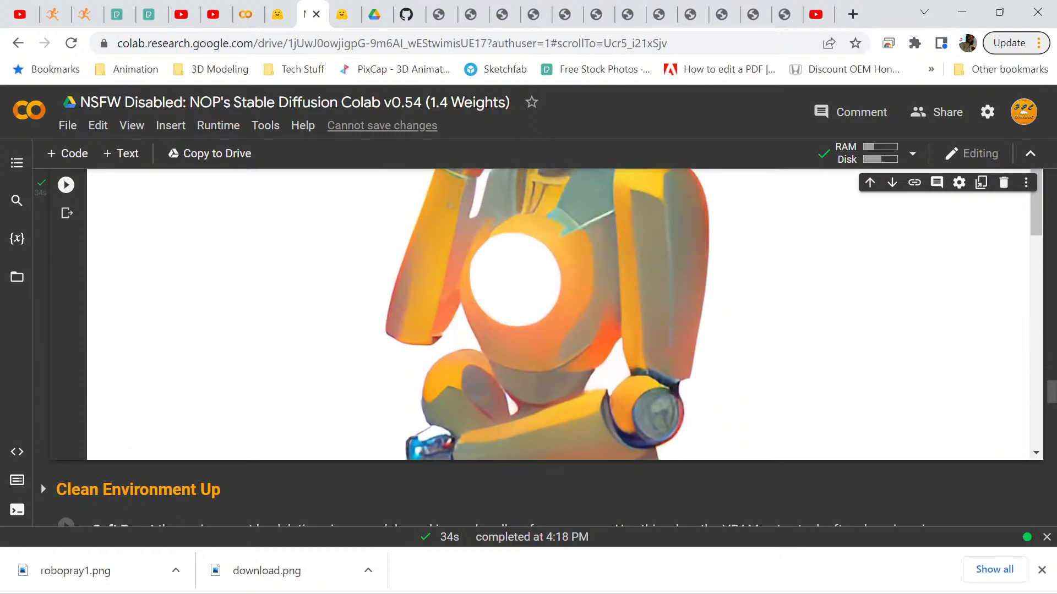
{"action": "scroll", "coordinate": [547, 314], "scroll_direction": "up", "scroll_amount": 3}
{"action": "scroll", "coordinate": [547, 315], "scroll_direction": "down", "scroll_amount": 6}
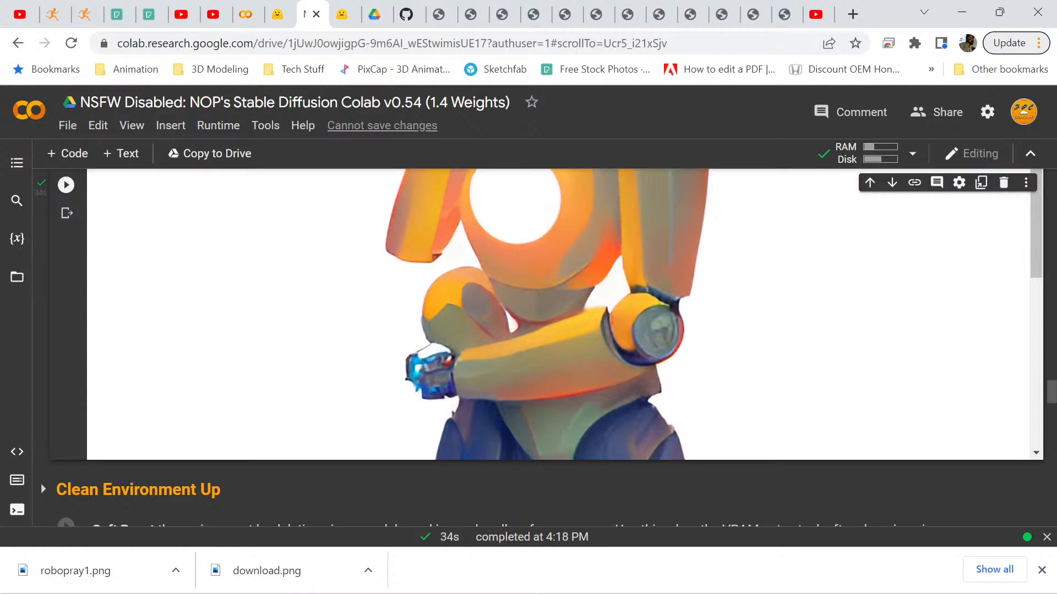
{"action": "scroll", "coordinate": [547, 314], "scroll_direction": "up", "scroll_amount": 2}
{"action": "scroll", "coordinate": [547, 314], "scroll_direction": "up", "scroll_amount": 3}
{"action": "scroll", "coordinate": [547, 315], "scroll_direction": "down", "scroll_amount": 3}
{"action": "scroll", "coordinate": [547, 315], "scroll_direction": "up", "scroll_amount": 5}
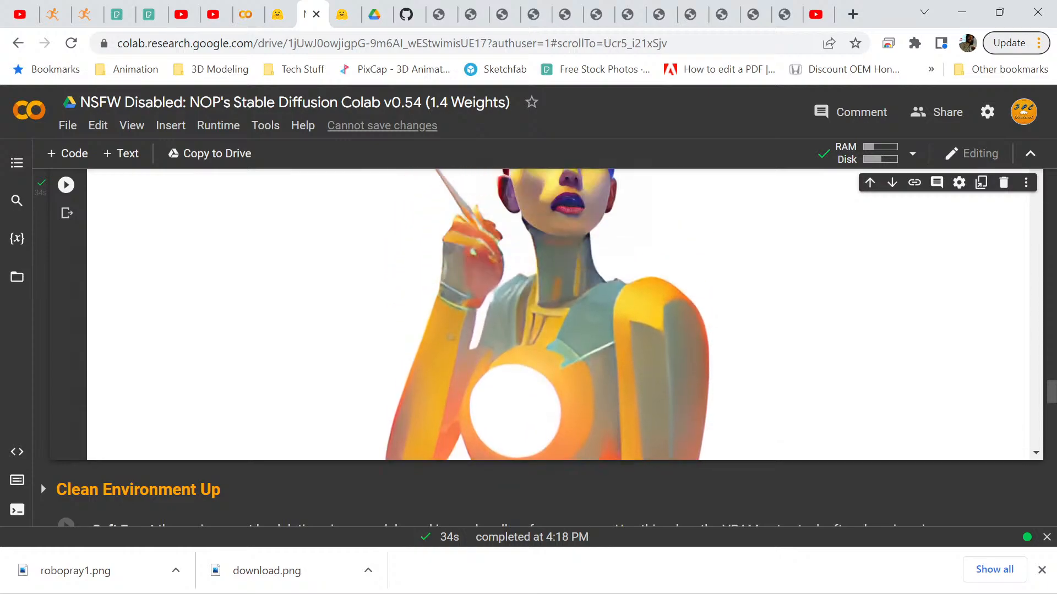
{"action": "scroll", "coordinate": [547, 314], "scroll_direction": "down", "scroll_amount": 3}
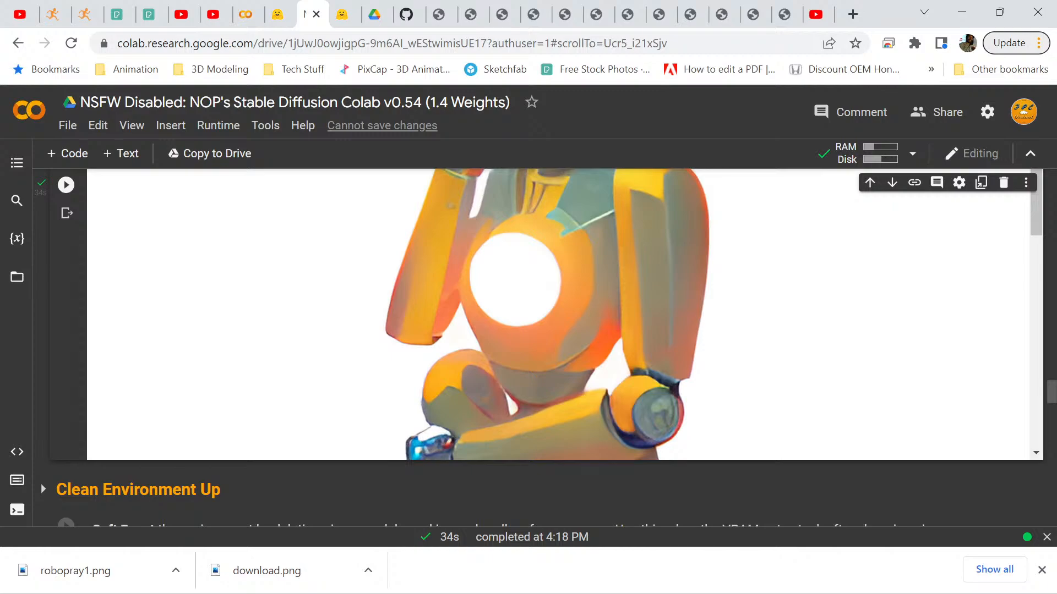
{"action": "scroll", "coordinate": [547, 314], "scroll_direction": "up", "scroll_amount": 3}
{"action": "scroll", "coordinate": [547, 314], "scroll_direction": "down", "scroll_amount": 1}
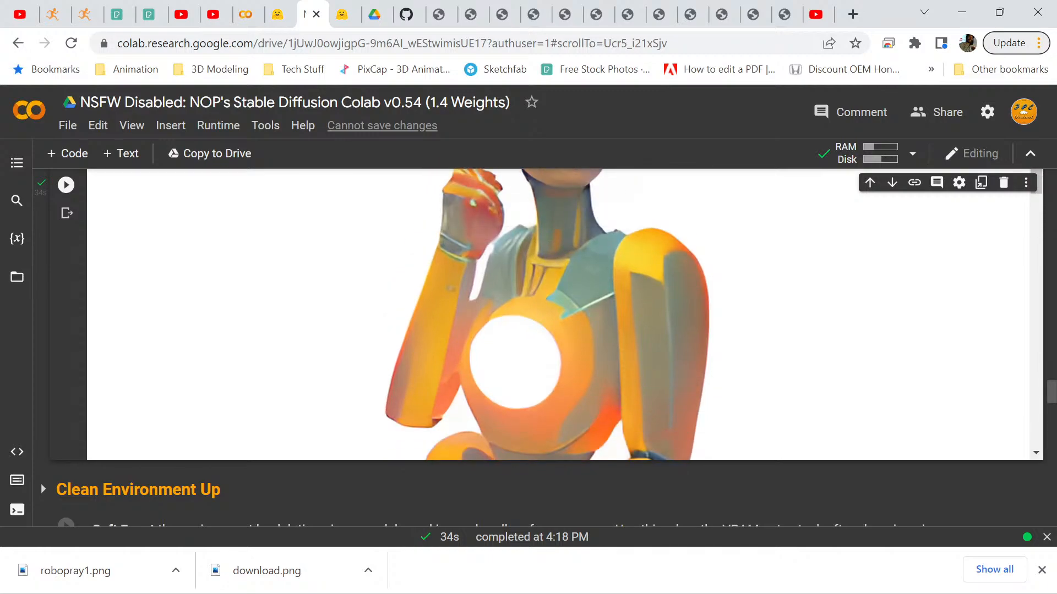
{"action": "scroll", "coordinate": [547, 314], "scroll_direction": "down", "scroll_amount": 3}
{"action": "scroll", "coordinate": [547, 314], "scroll_direction": "up", "scroll_amount": 7}
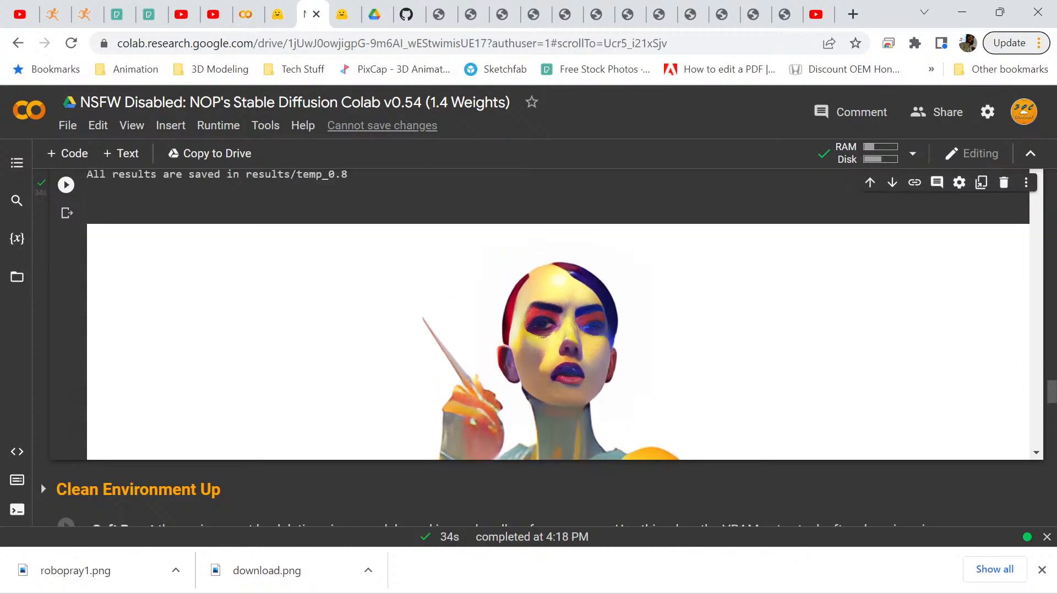
Set IMG2IMG_MODE_STEPS to 120 in the IMG2IMG settings and rerun the generation cell with pic4edit1.png.
{"action": "scroll", "coordinate": [547, 314], "scroll_direction": "up", "scroll_amount": 6}
{"action": "scroll", "coordinate": [547, 314], "scroll_direction": "up", "scroll_amount": 15}
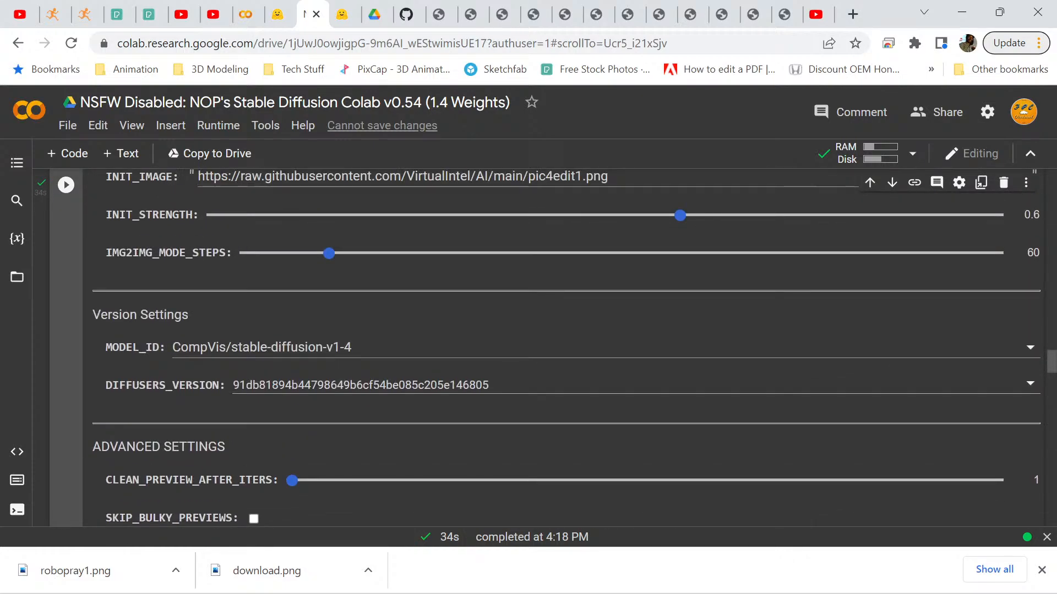
{"action": "scroll", "coordinate": [547, 314], "scroll_direction": "up", "scroll_amount": 2}
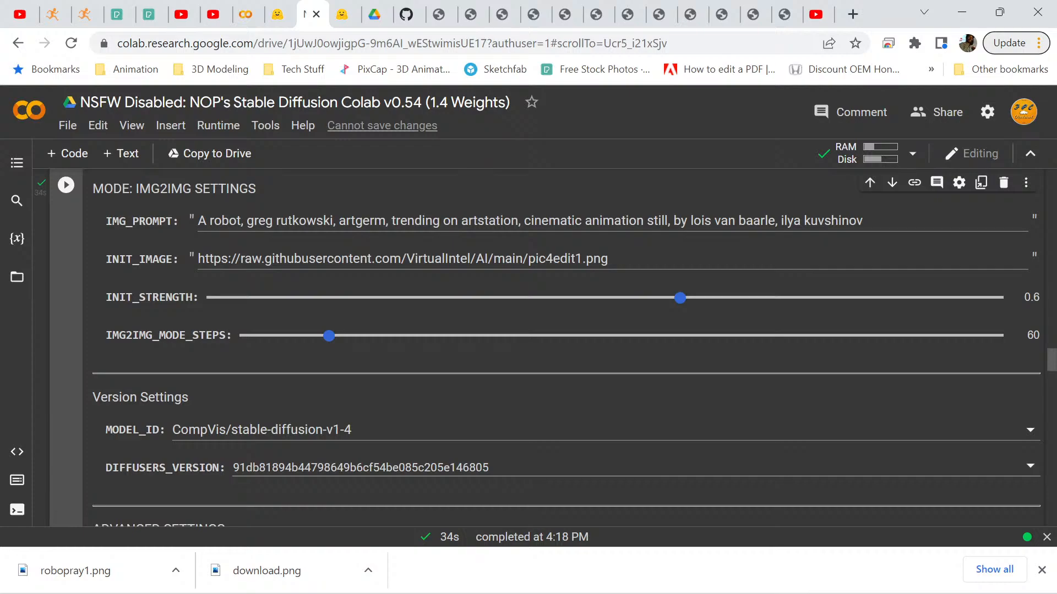
{"action": "scroll", "coordinate": [566, 347], "scroll_direction": "up", "scroll_amount": 4}
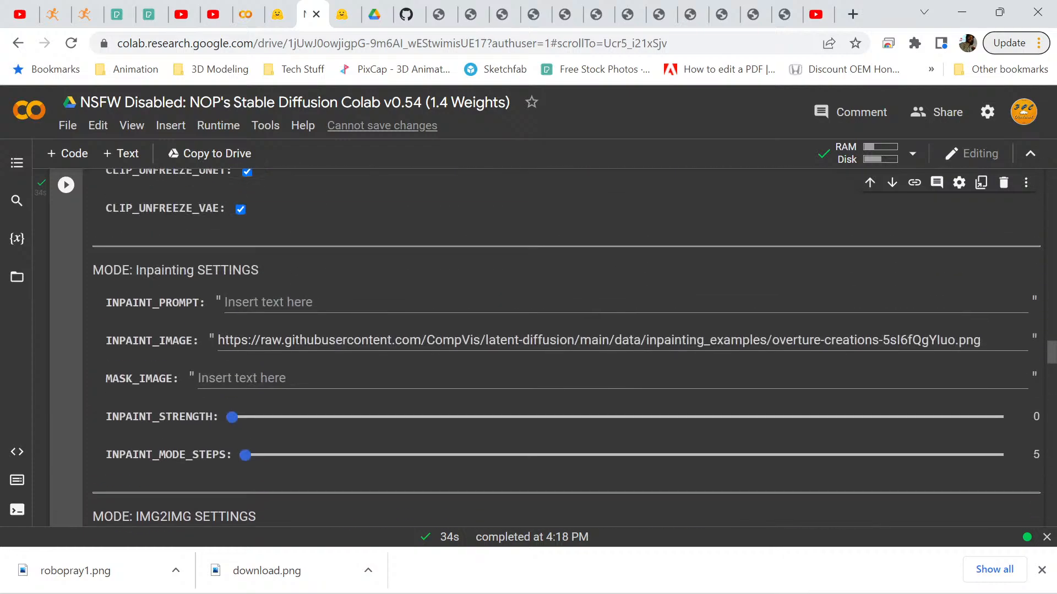
{"action": "scroll", "coordinate": [566, 348], "scroll_direction": "down", "scroll_amount": 13}
{"action": "scroll", "coordinate": [565, 347], "scroll_direction": "down", "scroll_amount": 3}
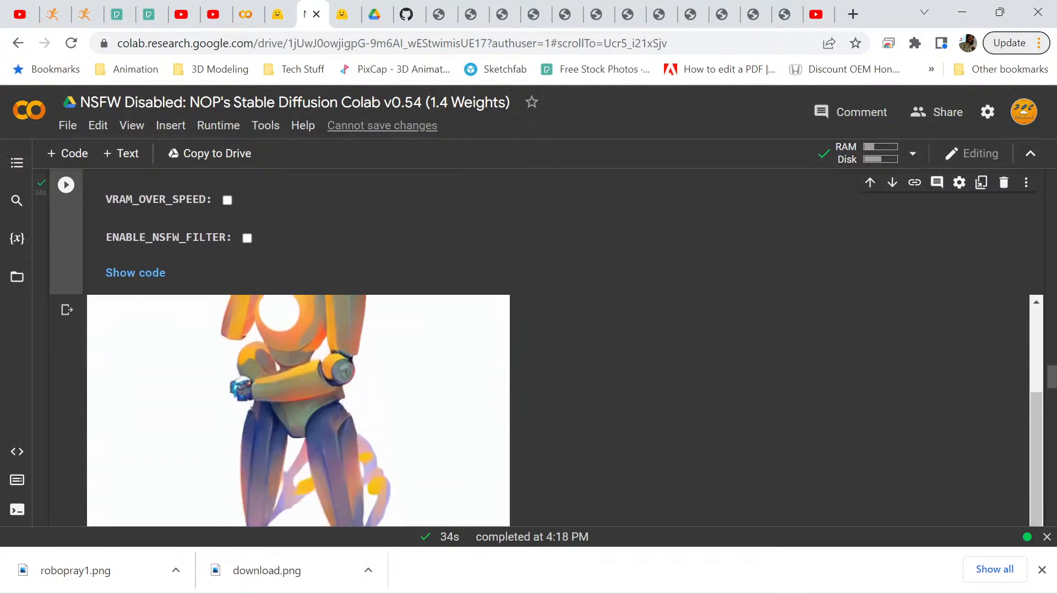
{"action": "scroll", "coordinate": [566, 348], "scroll_direction": "up", "scroll_amount": 12}
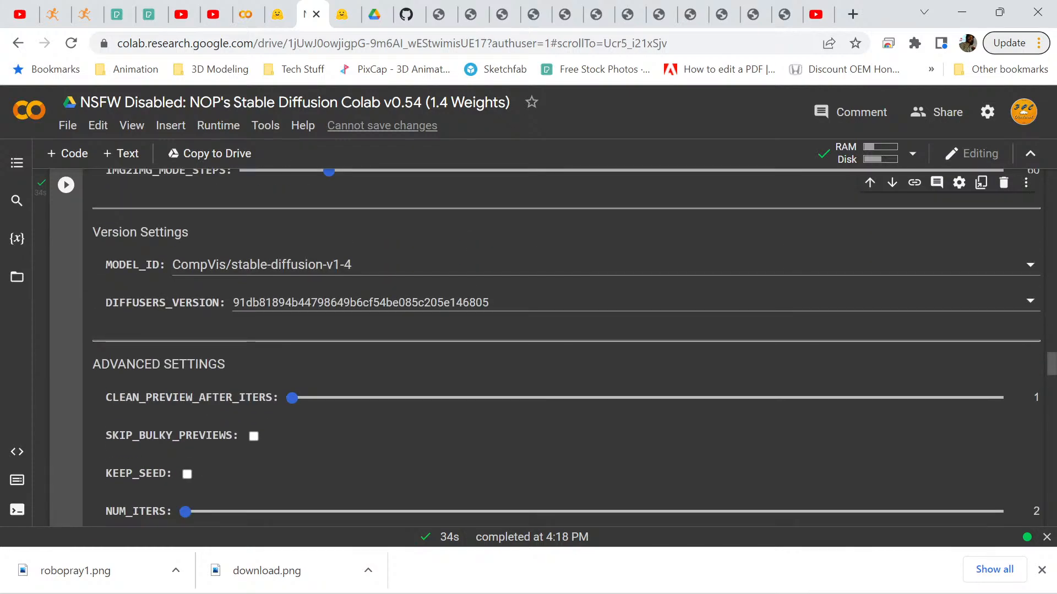
{"action": "scroll", "coordinate": [566, 348], "scroll_direction": "up", "scroll_amount": 5}
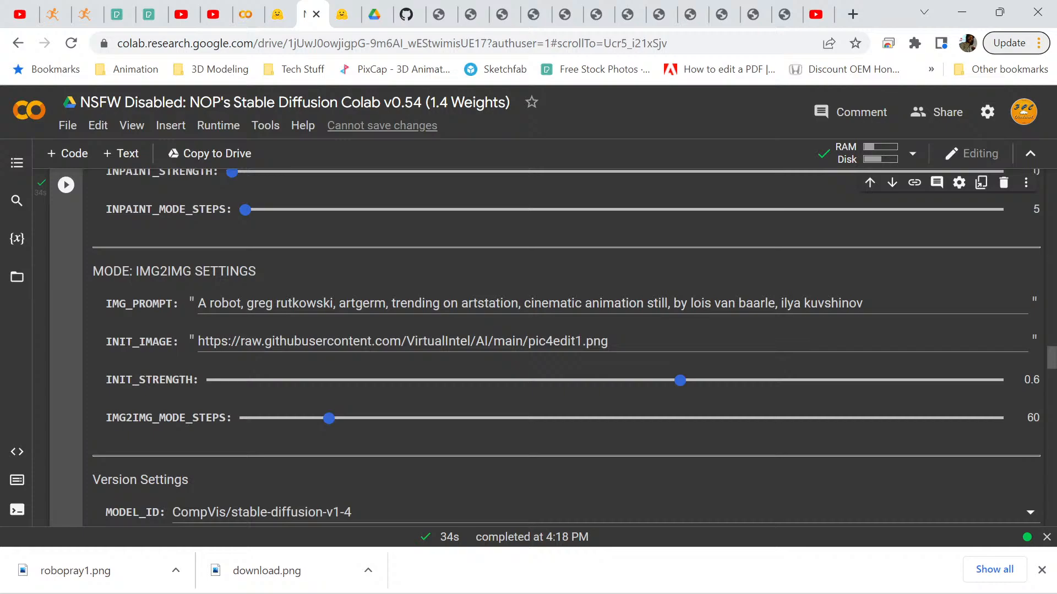
{"action": "left_click_drag", "start_coordinate": [329, 419], "coordinate": [420, 418]}
{"action": "key", "text": "ctrl+Return"}
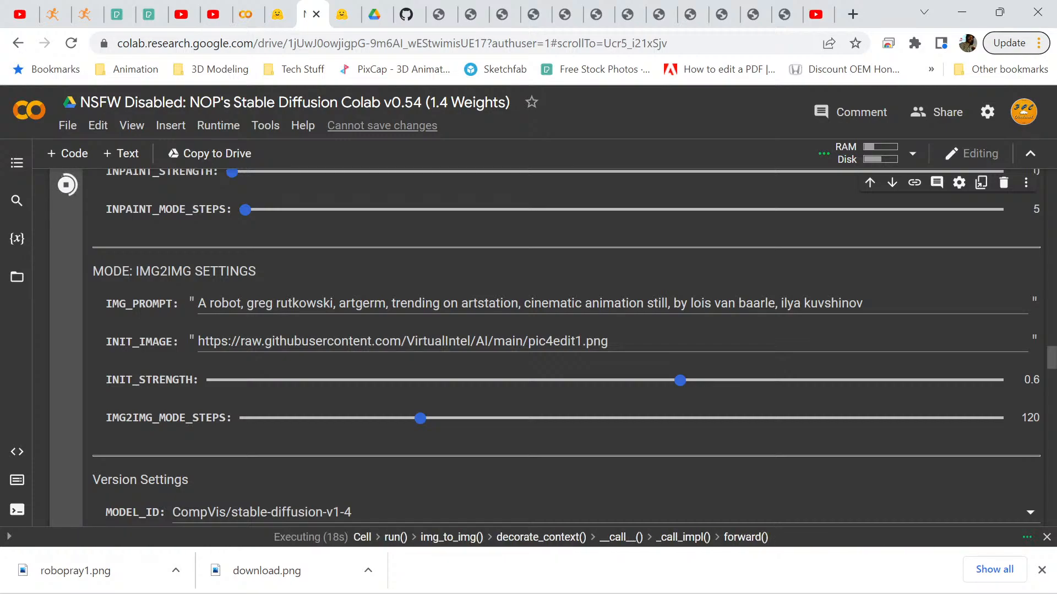
Examine the robot generated with 120 steps and the head and torso of its upscaled version.
{"action": "scroll", "coordinate": [572, 346], "scroll_direction": "down", "scroll_amount": 20}
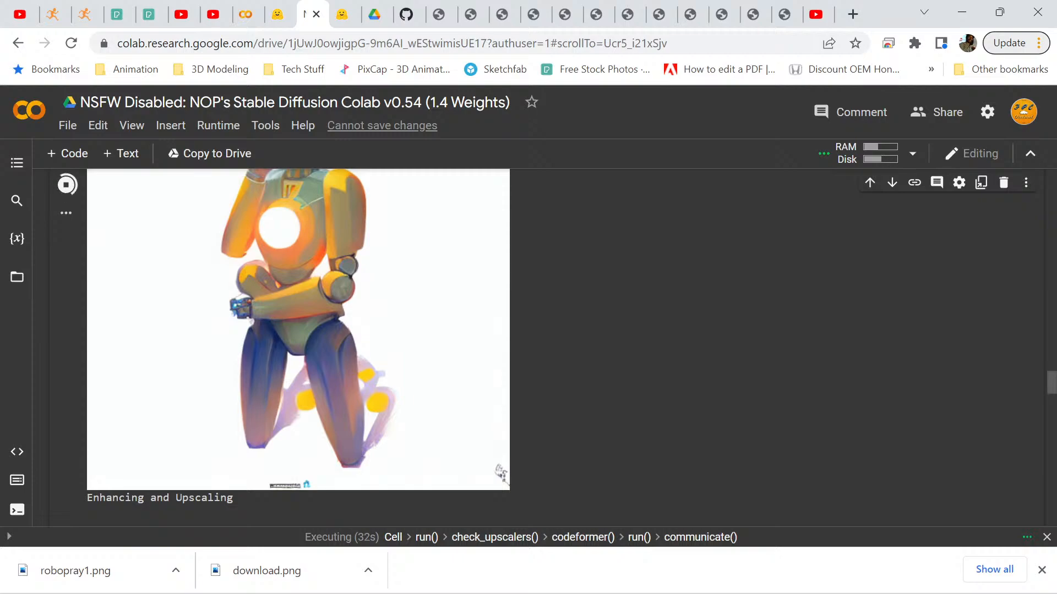
{"action": "scroll", "coordinate": [567, 346], "scroll_direction": "up", "scroll_amount": 20}
{"action": "scroll", "coordinate": [566, 345], "scroll_direction": "down", "scroll_amount": 3}
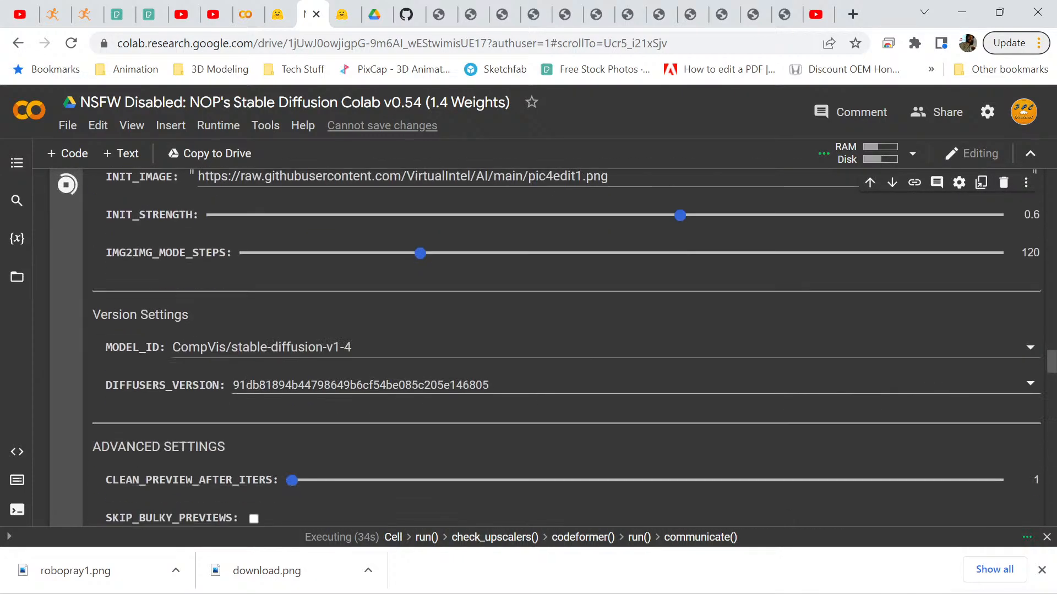
{"action": "scroll", "coordinate": [567, 345], "scroll_direction": "down", "scroll_amount": 15}
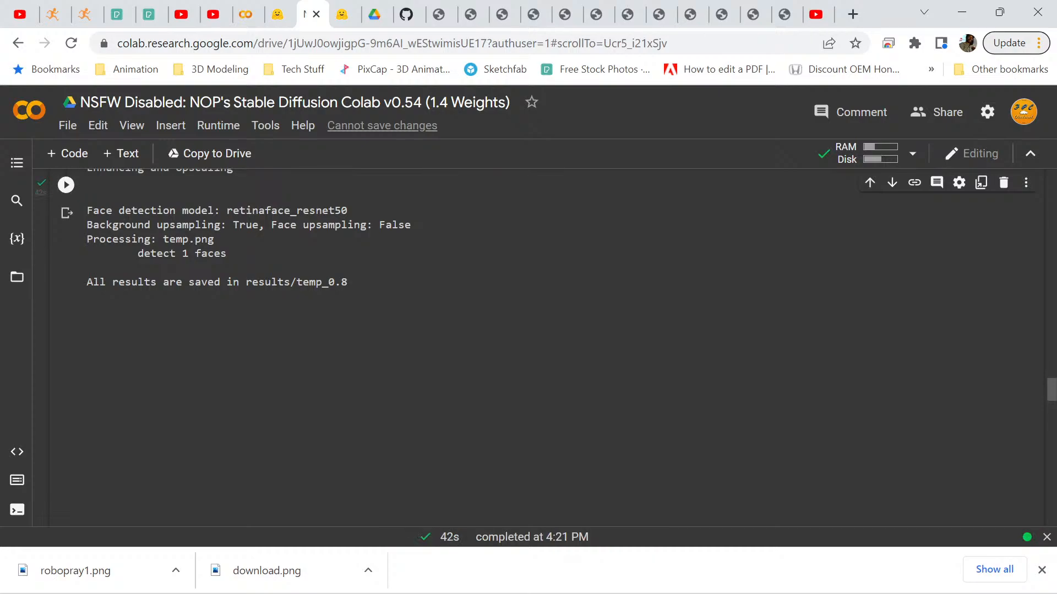
{"action": "scroll", "coordinate": [558, 347], "scroll_direction": "up", "scroll_amount": 10}
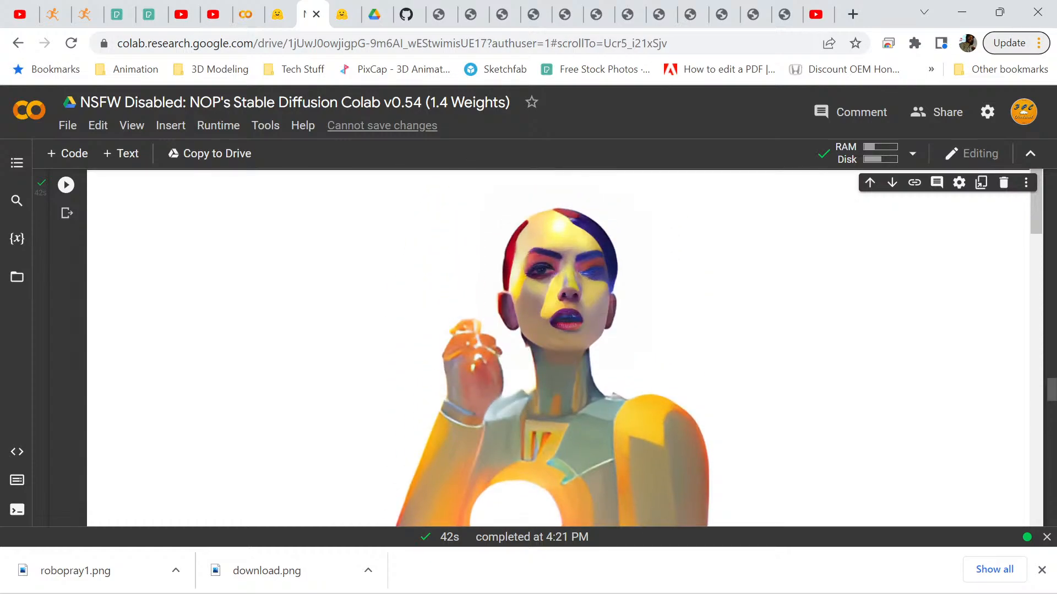
{"action": "scroll", "coordinate": [500, 346], "scroll_direction": "down", "scroll_amount": 4}
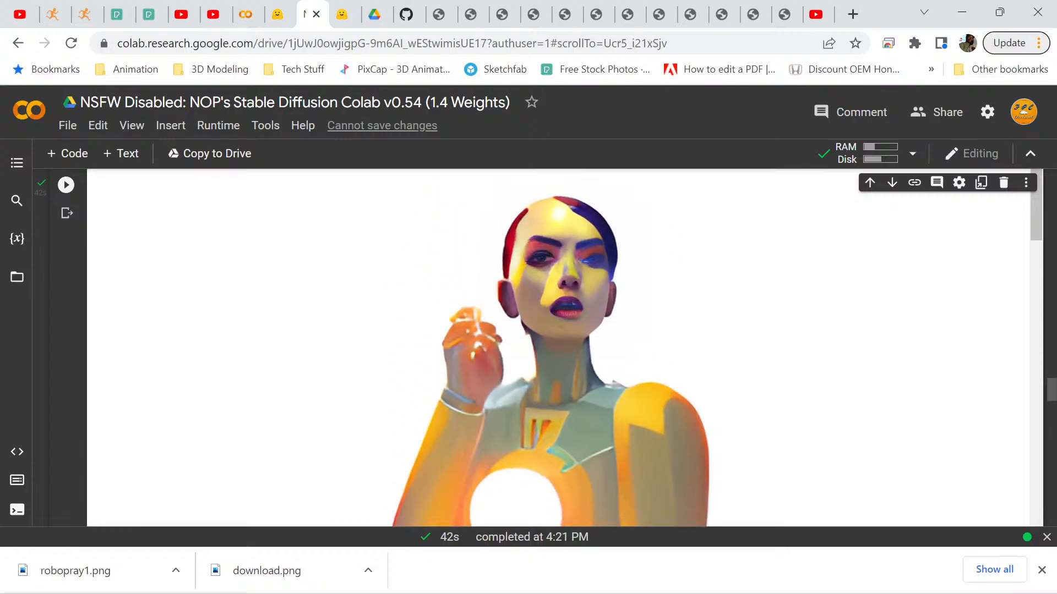
Set NUM_ITERS to 6 in the notebook's advanced settings.
{"action": "scroll", "coordinate": [500, 346], "scroll_direction": "up", "scroll_amount": 15}
{"action": "scroll", "coordinate": [550, 347], "scroll_direction": "up", "scroll_amount": 20}
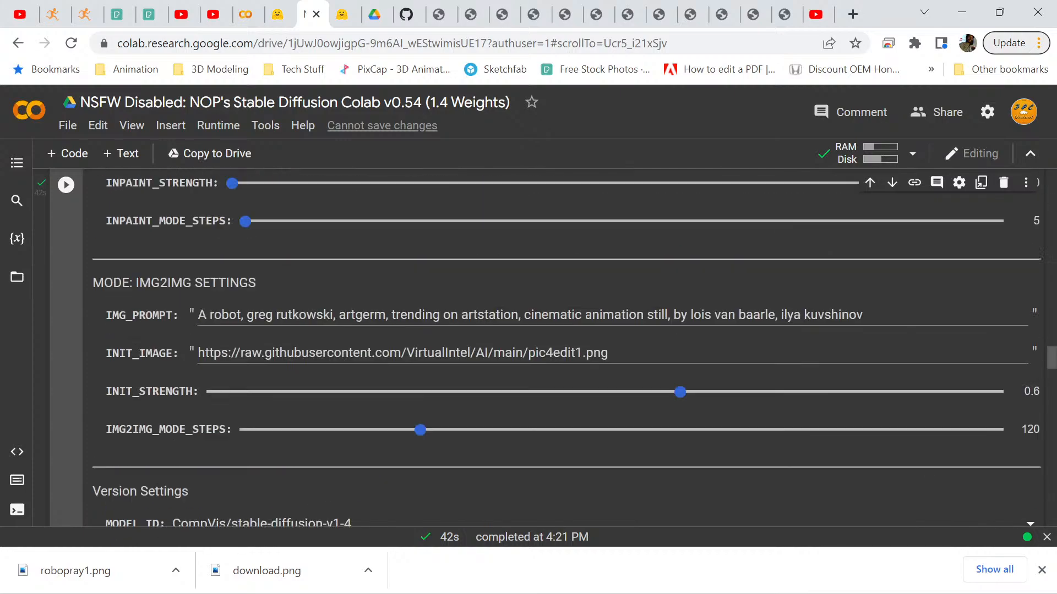
{"action": "scroll", "coordinate": [550, 346], "scroll_direction": "up", "scroll_amount": 5}
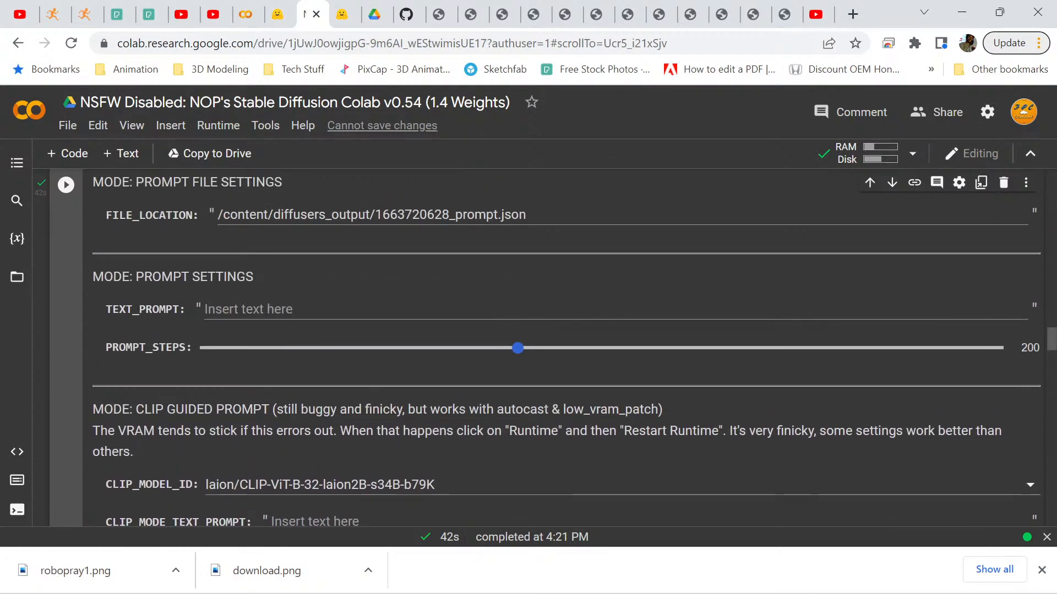
{"action": "scroll", "coordinate": [550, 347], "scroll_direction": "up", "scroll_amount": 4}
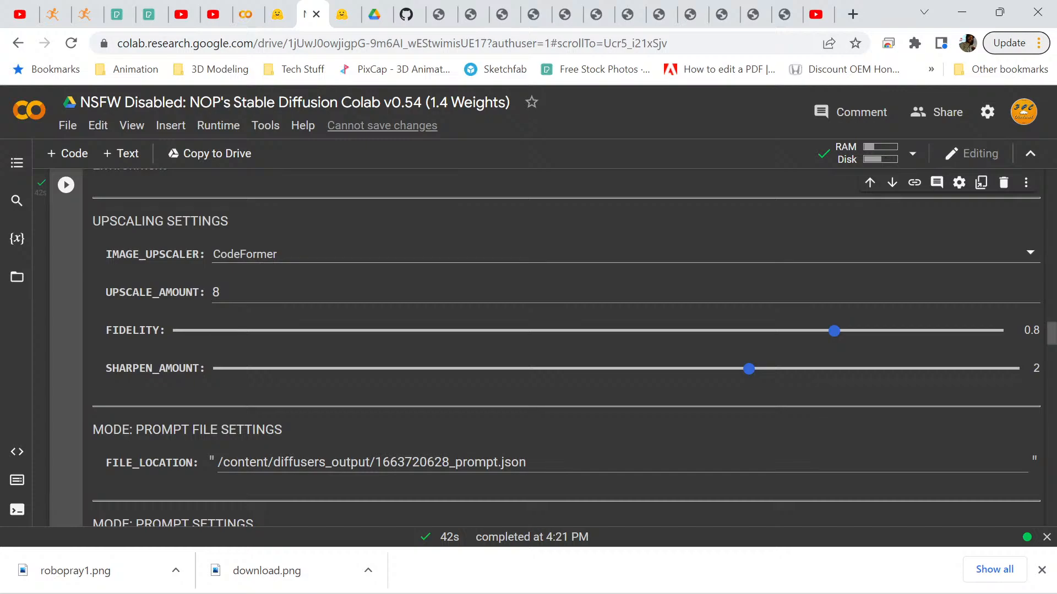
{"action": "scroll", "coordinate": [551, 347], "scroll_direction": "up", "scroll_amount": 4}
{"action": "scroll", "coordinate": [550, 347], "scroll_direction": "down", "scroll_amount": 20}
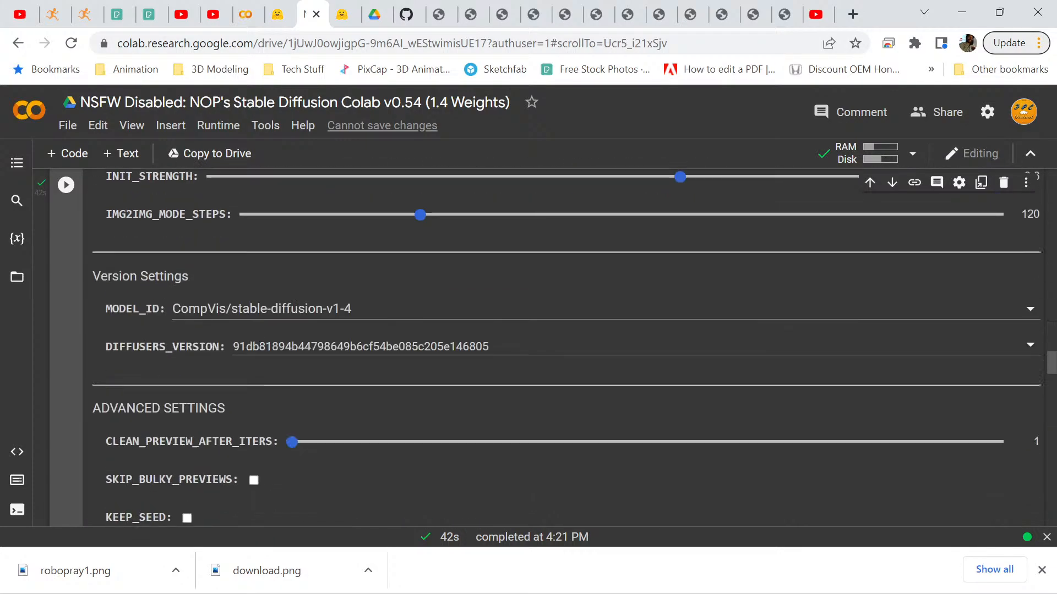
{"action": "scroll", "coordinate": [550, 347], "scroll_direction": "down", "scroll_amount": 2}
{"action": "scroll", "coordinate": [551, 346], "scroll_direction": "down", "scroll_amount": 3}
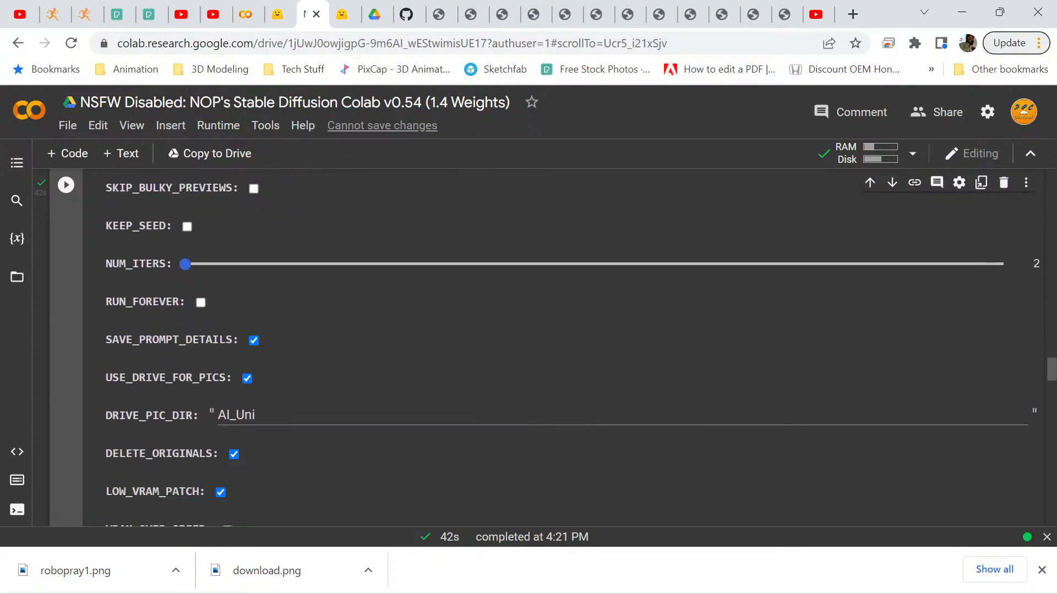
{"action": "scroll", "coordinate": [550, 347], "scroll_direction": "up", "scroll_amount": 2}
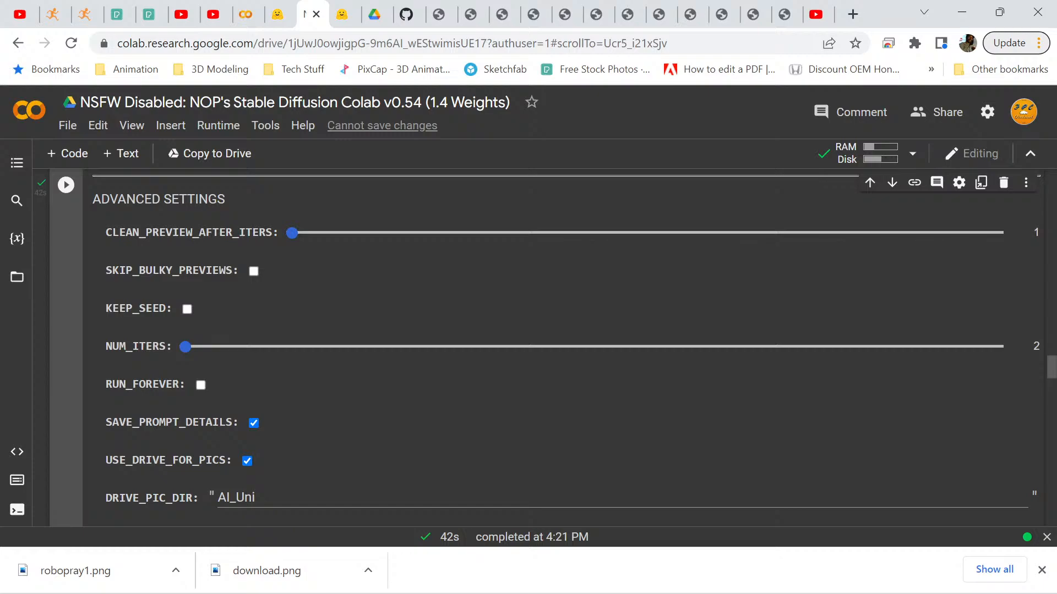
{"action": "left_click_drag", "start_coordinate": [185, 347], "coordinate": [226, 346]}
Set INIT_STRENGTH to 0.64 in the IMG2IMG settings and run the generation cell again.
{"action": "scroll", "coordinate": [550, 347], "scroll_direction": "up", "scroll_amount": 1}
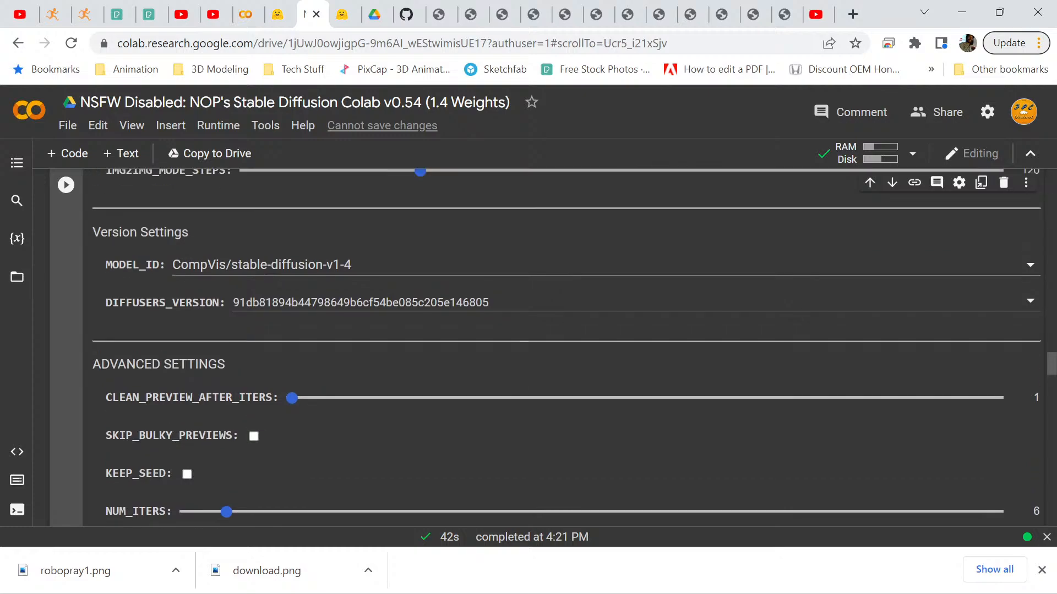
{"action": "scroll", "coordinate": [550, 347], "scroll_direction": "down", "scroll_amount": 3}
{"action": "scroll", "coordinate": [550, 347], "scroll_direction": "up", "scroll_amount": 5}
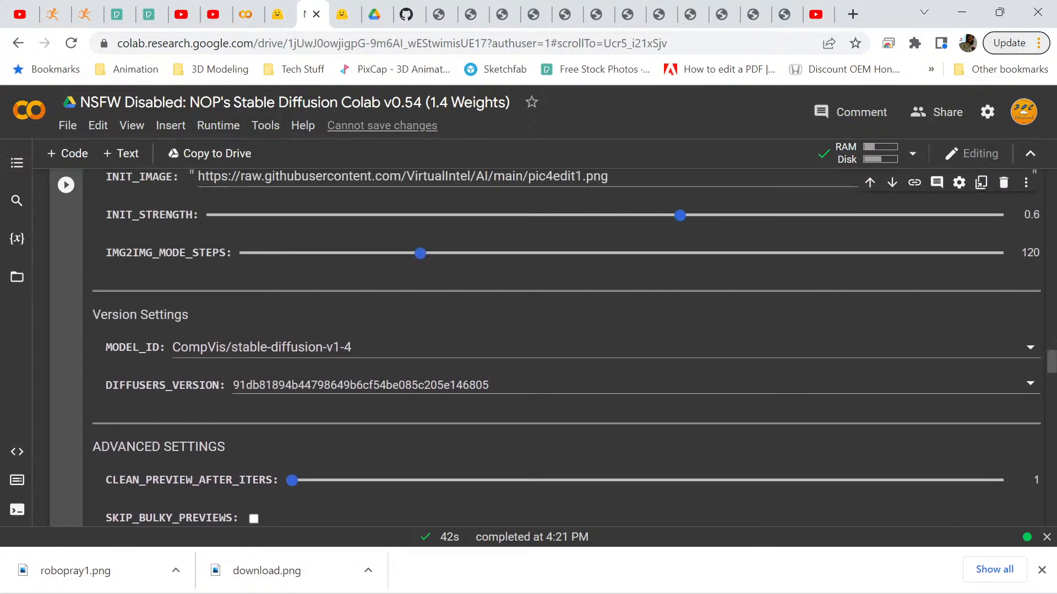
{"action": "scroll", "coordinate": [550, 346], "scroll_direction": "up", "scroll_amount": 2}
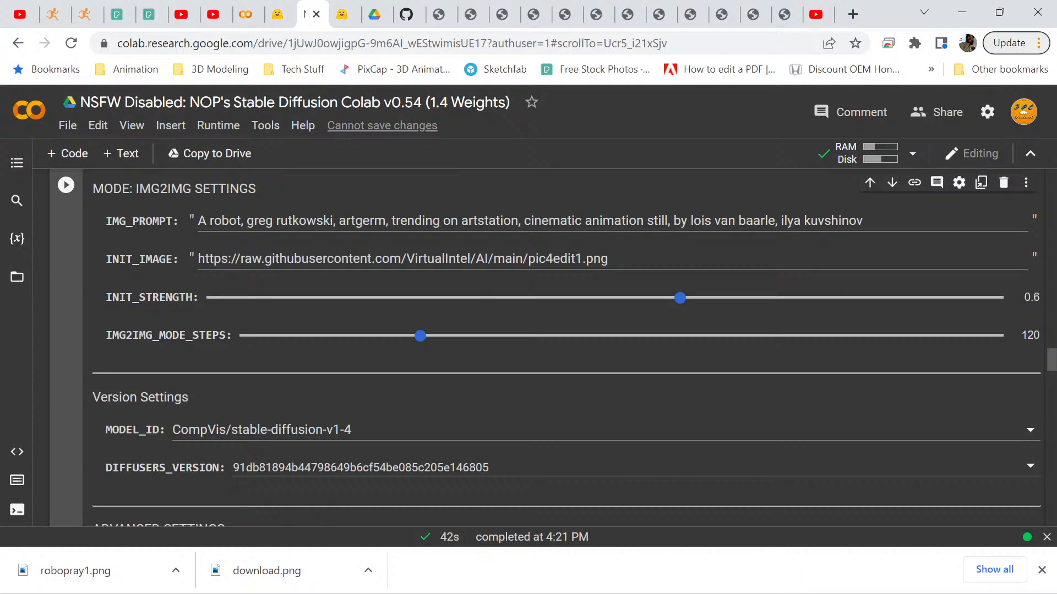
{"action": "left_click_drag", "start_coordinate": [680, 298], "coordinate": [712, 298]}
{"action": "left_click", "coordinate": [66, 185]}
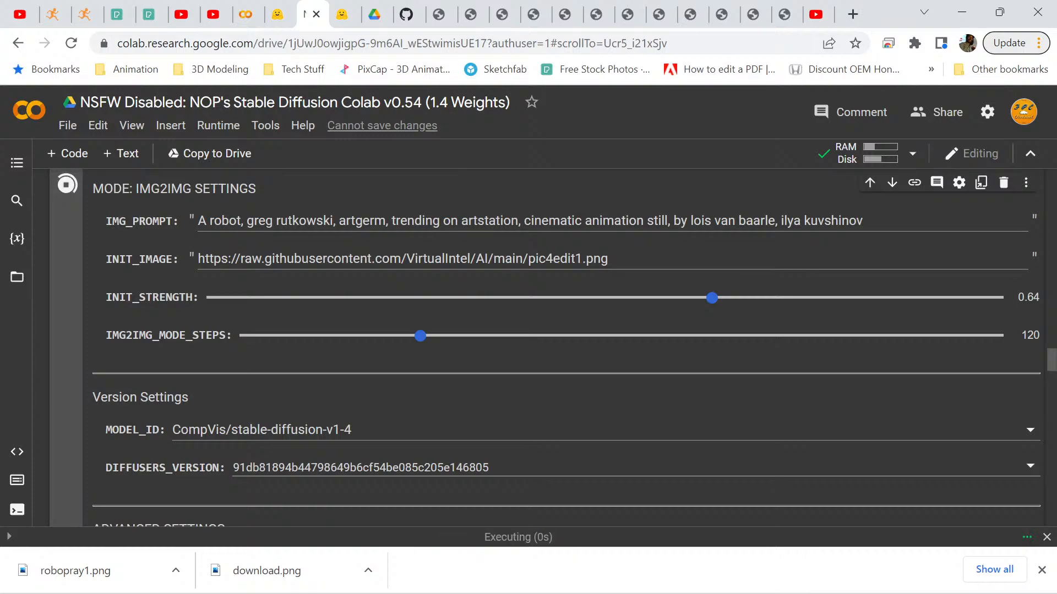
Follow the new run's output and examine the resized init image and the first robot with its upscaled version.
{"action": "scroll", "coordinate": [550, 348], "scroll_direction": "down", "scroll_amount": 8}
{"action": "scroll", "coordinate": [551, 348], "scroll_direction": "down", "scroll_amount": 7}
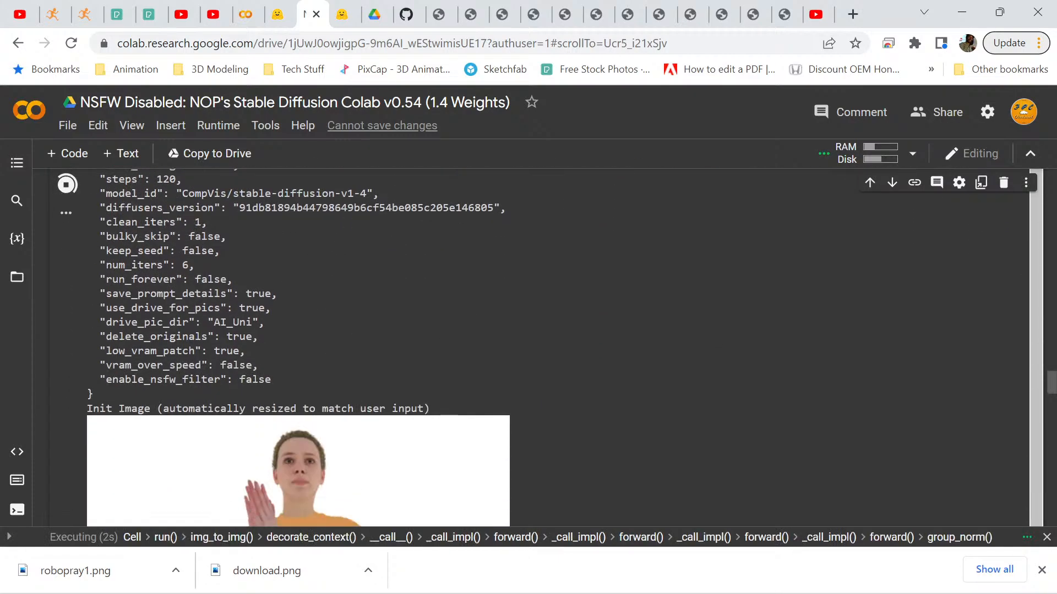
{"action": "scroll", "coordinate": [550, 348], "scroll_direction": "down", "scroll_amount": 3}
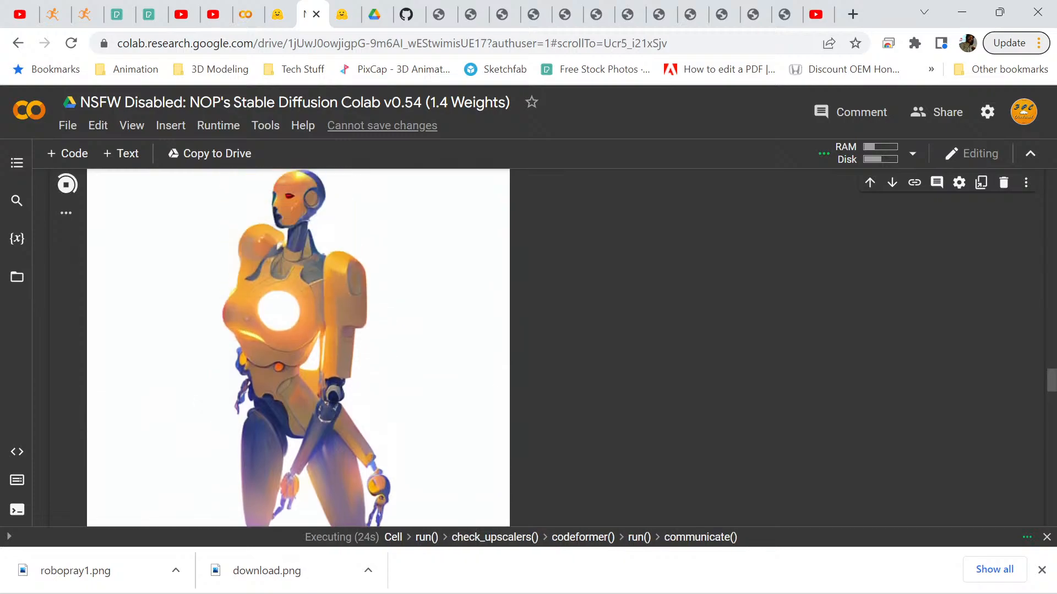
{"action": "scroll", "coordinate": [538, 348], "scroll_direction": "down", "scroll_amount": 1}
{"action": "scroll", "coordinate": [538, 348], "scroll_direction": "down", "scroll_amount": 1}
{"action": "scroll", "coordinate": [298, 347], "scroll_direction": "up", "scroll_amount": 1}
{"action": "scroll", "coordinate": [298, 347], "scroll_direction": "down", "scroll_amount": 2}
{"action": "scroll", "coordinate": [297, 347], "scroll_direction": "up", "scroll_amount": 2}
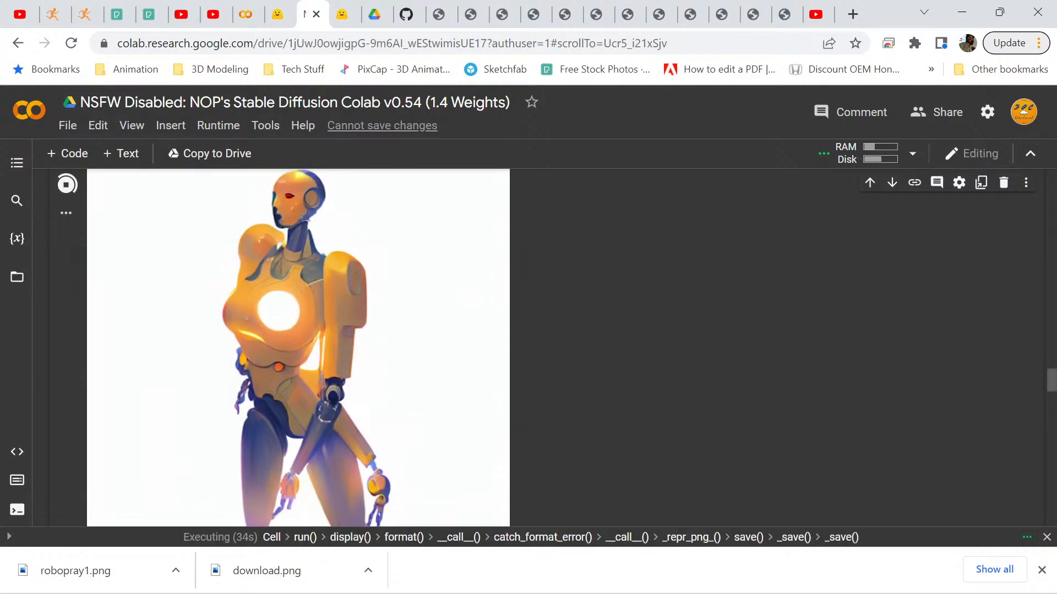
{"action": "scroll", "coordinate": [298, 347], "scroll_direction": "down", "scroll_amount": 1}
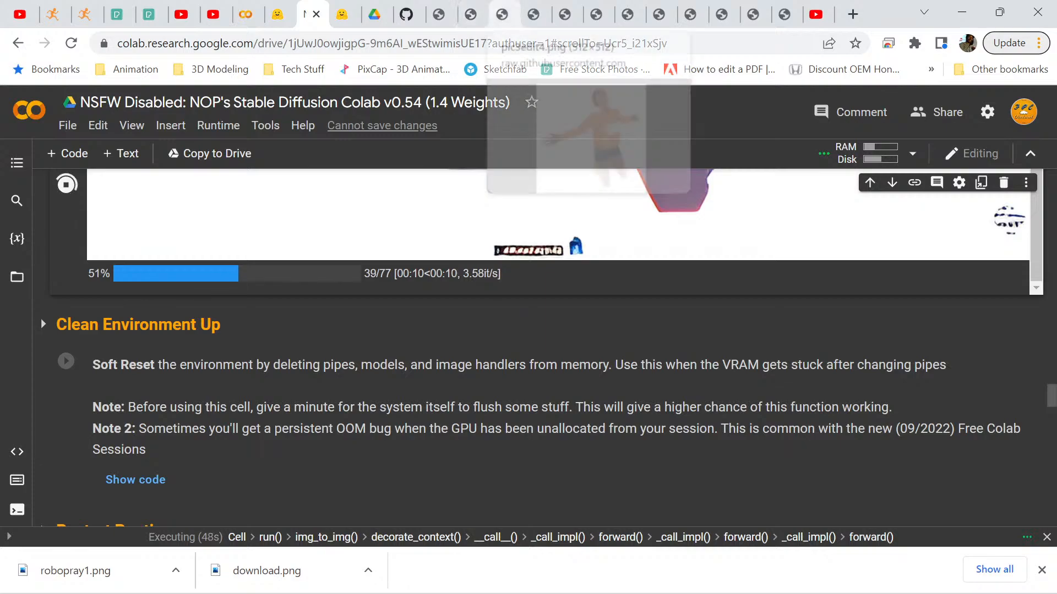
Copy the URL of pic3edit4.png, the kneeling figure with outstretched arms.
{"action": "left_click", "coordinate": [501, 14]}
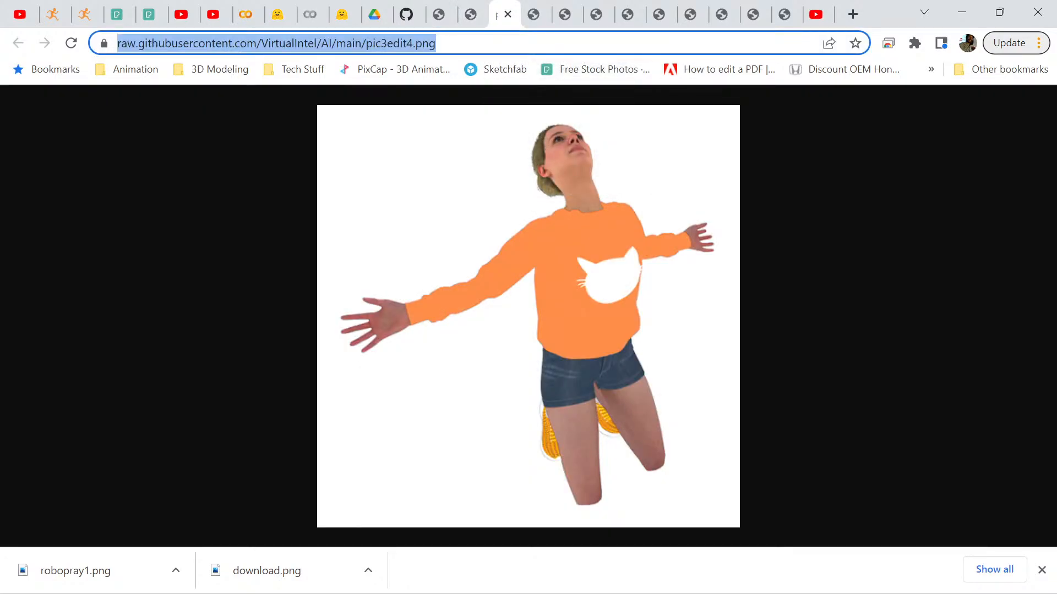
{"action": "right_click", "coordinate": [371, 44]}
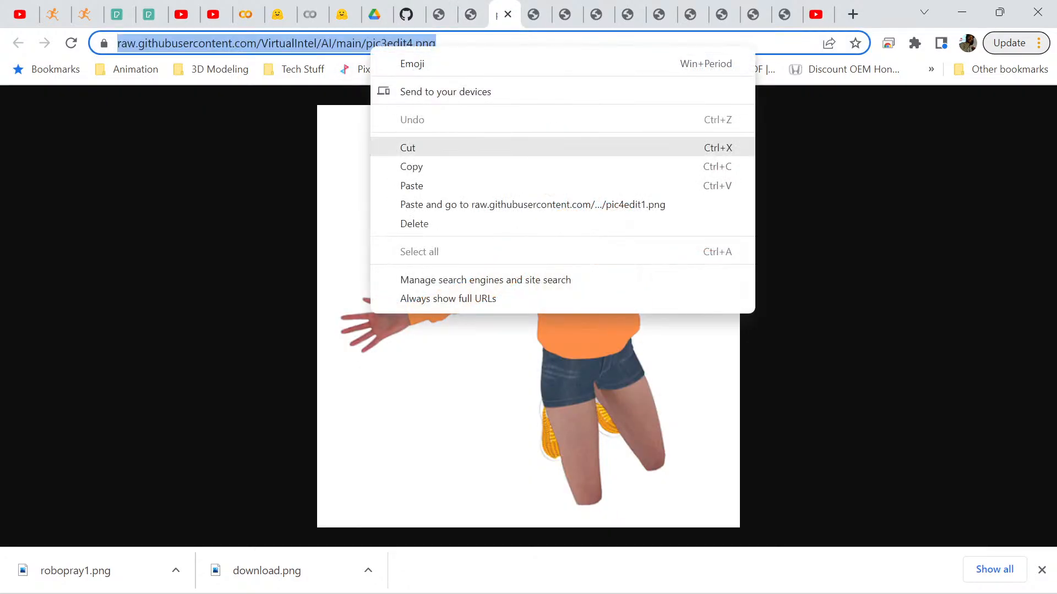
{"action": "left_click", "coordinate": [411, 166]}
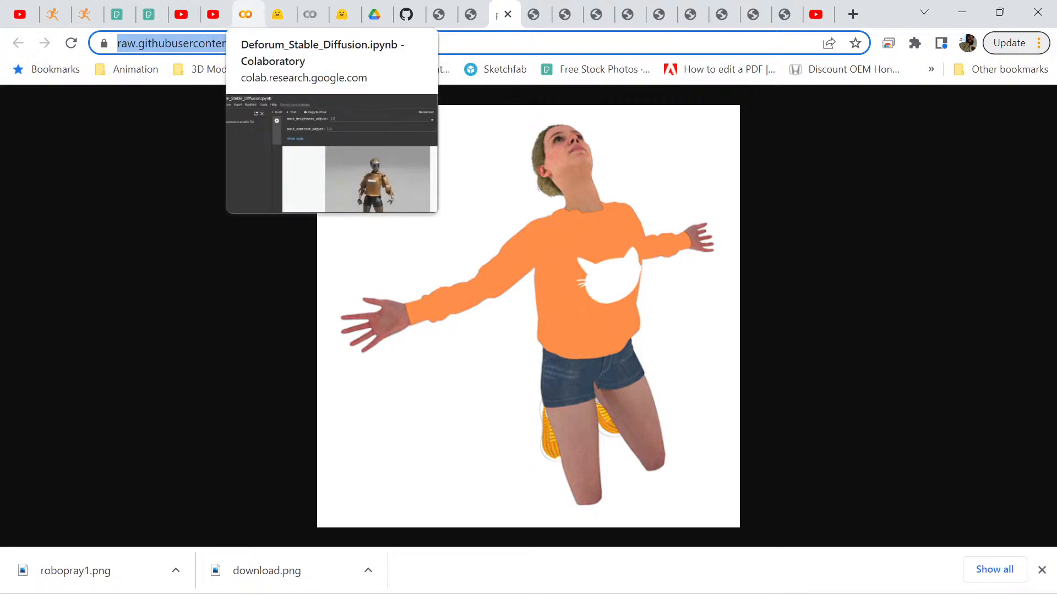
Return to NOP's Stable Diffusion notebook and examine the upscaled beige robot from head to legs.
{"action": "left_click", "coordinate": [310, 13]}
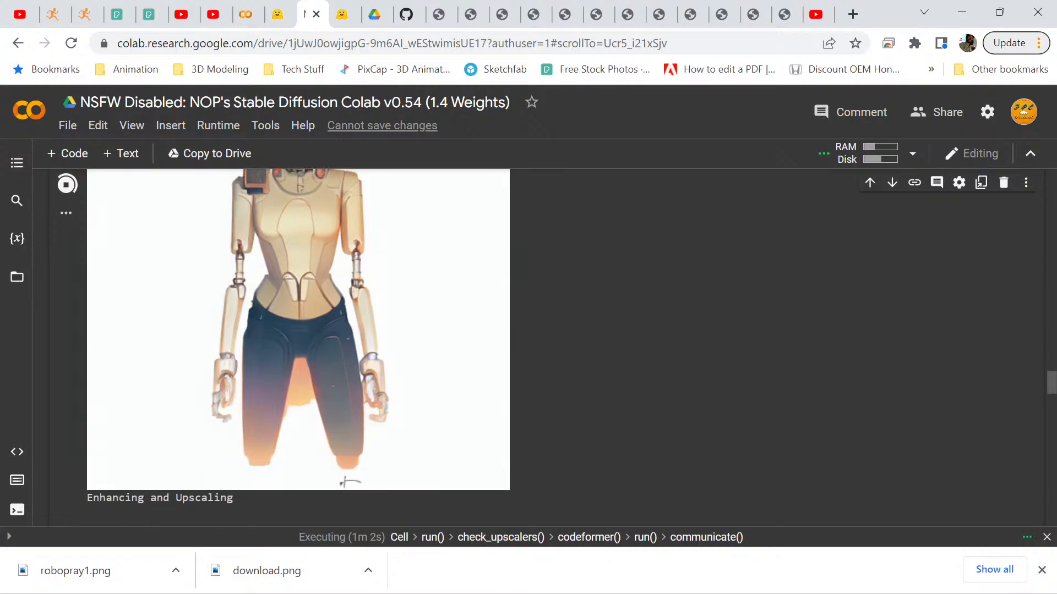
{"action": "scroll", "coordinate": [297, 347], "scroll_direction": "up", "scroll_amount": 2}
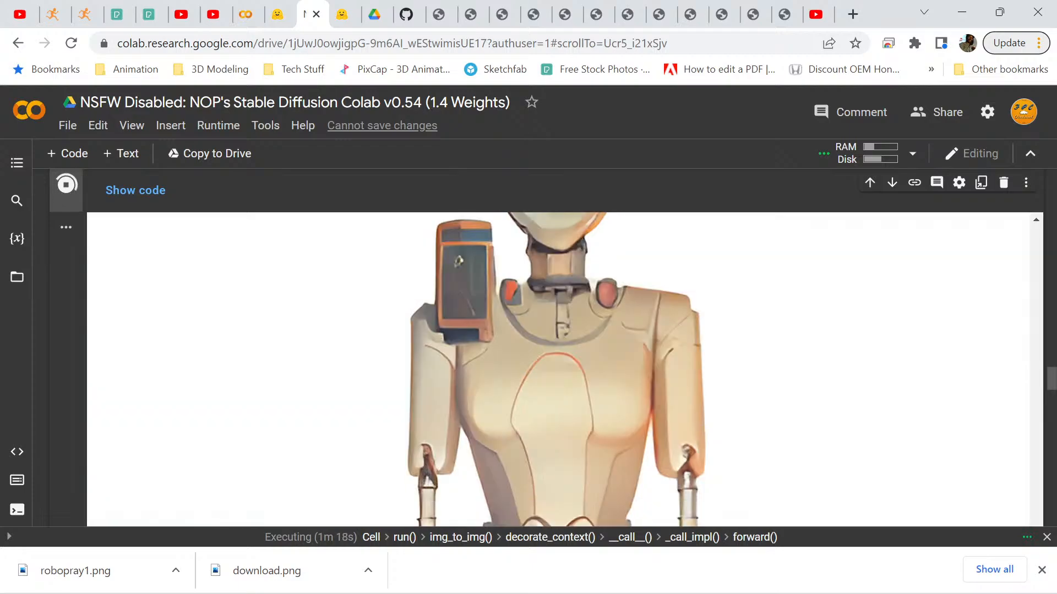
{"action": "scroll", "coordinate": [559, 347], "scroll_direction": "down", "scroll_amount": 2}
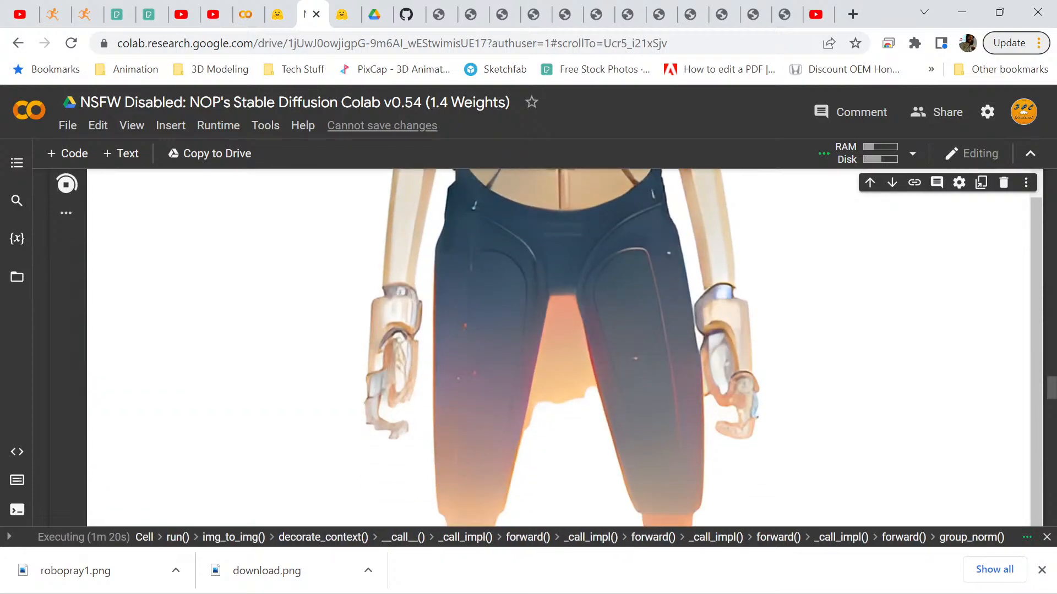
{"action": "scroll", "coordinate": [559, 347], "scroll_direction": "up", "scroll_amount": 6}
{"action": "scroll", "coordinate": [558, 347], "scroll_direction": "down", "scroll_amount": 2}
{"action": "scroll", "coordinate": [559, 348], "scroll_direction": "down", "scroll_amount": 1}
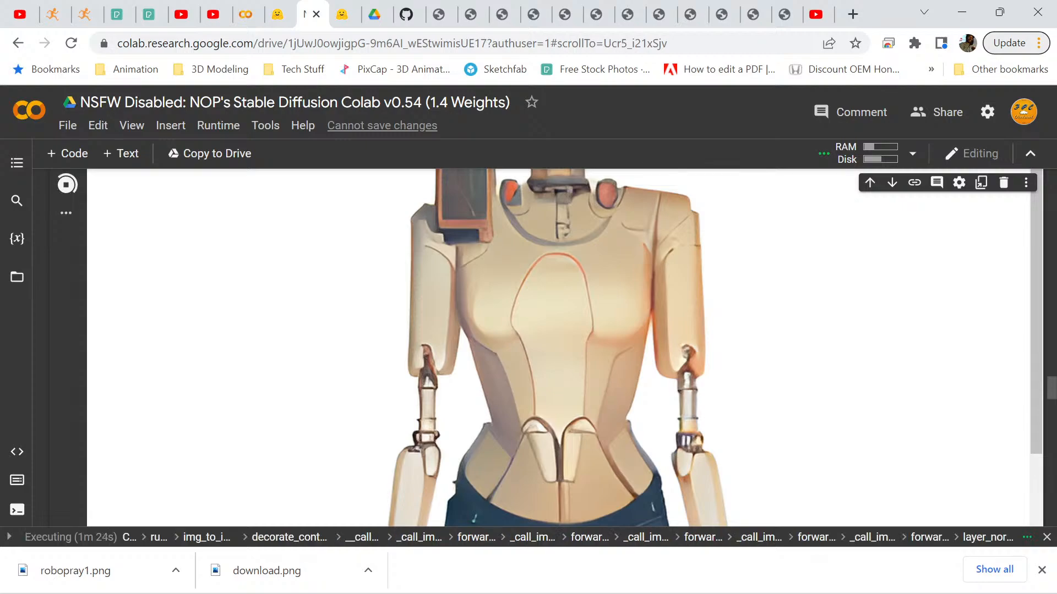
{"action": "scroll", "coordinate": [458, 409], "scroll_direction": "up", "scroll_amount": 5}
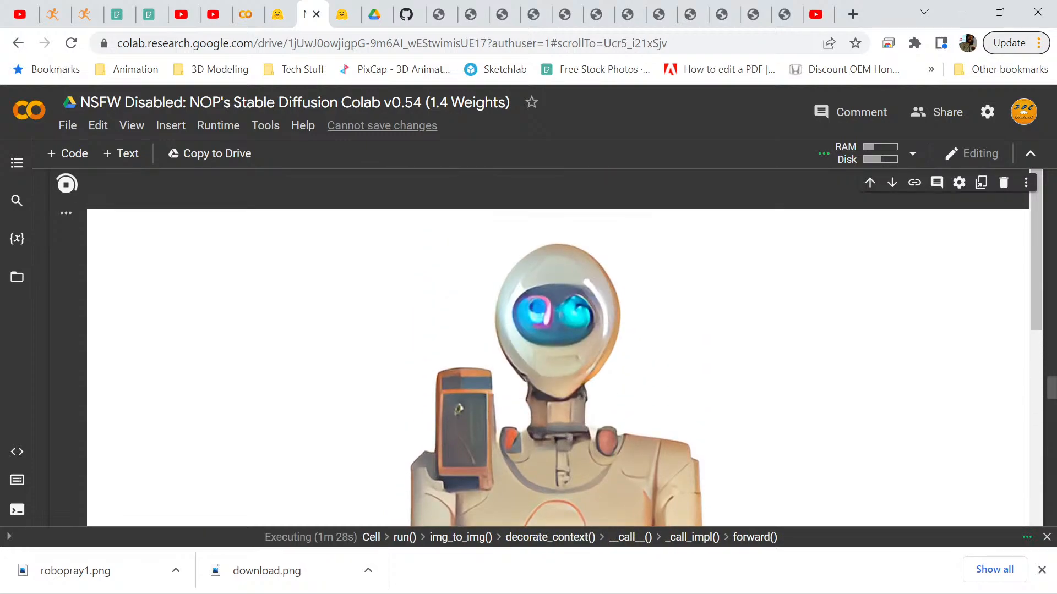
Follow the run's output and examine the red-haired orange robot and image 5, including their upscaled versions.
{"action": "scroll", "coordinate": [458, 409], "scroll_direction": "down", "scroll_amount": 10}
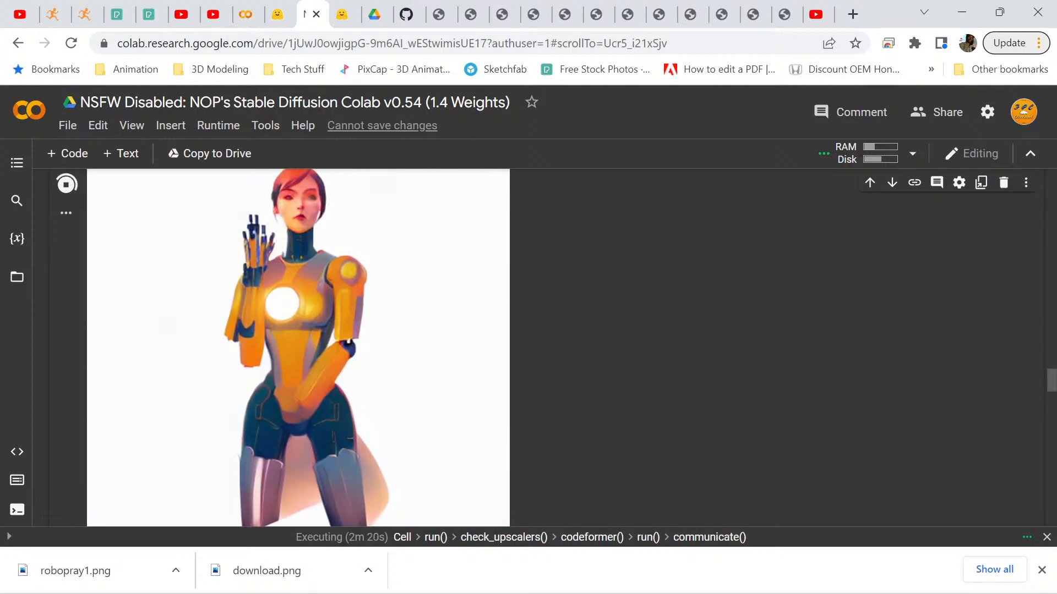
{"action": "scroll", "coordinate": [298, 347], "scroll_direction": "down", "scroll_amount": 3}
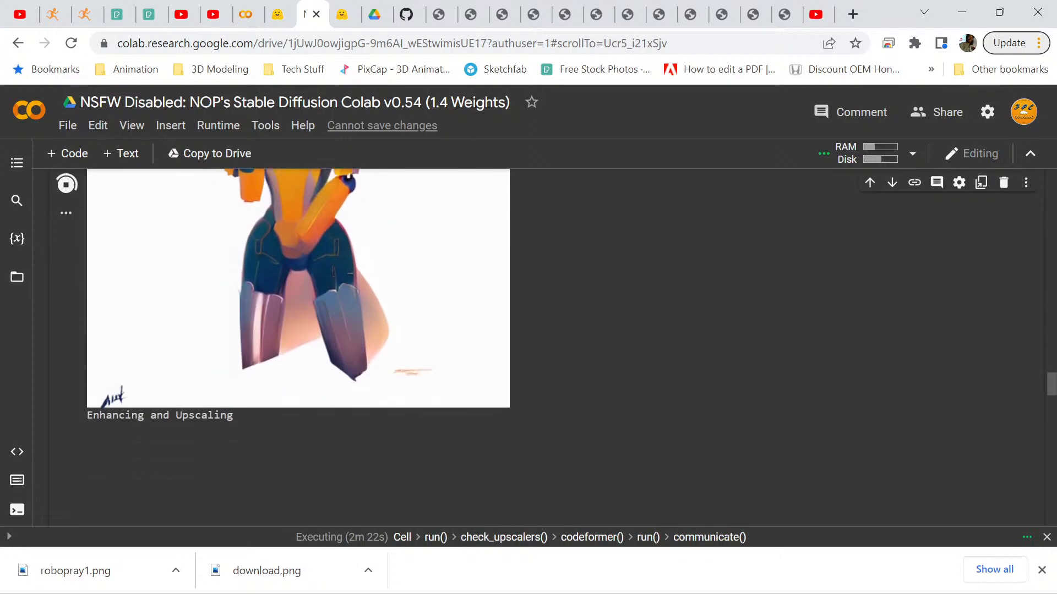
{"action": "scroll", "coordinate": [298, 346], "scroll_direction": "up", "scroll_amount": 2}
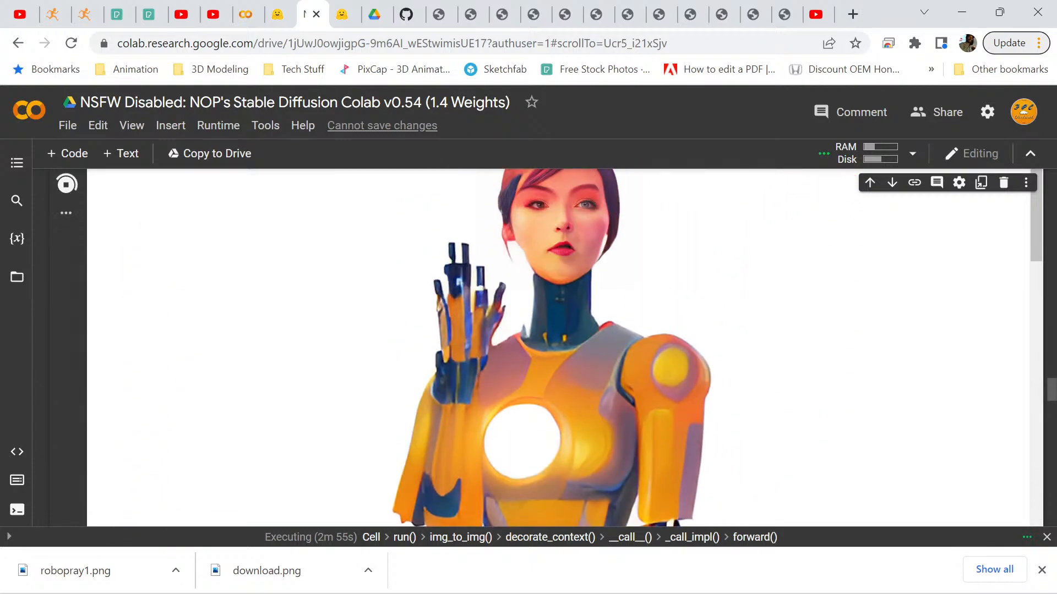
{"action": "scroll", "coordinate": [559, 348], "scroll_direction": "down", "scroll_amount": 6}
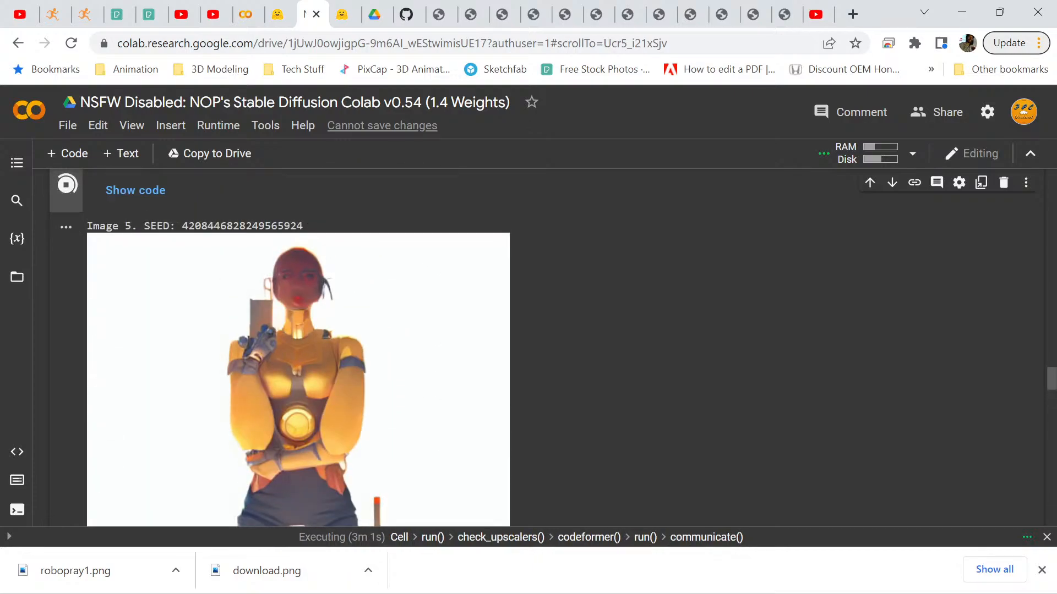
{"action": "scroll", "coordinate": [538, 348], "scroll_direction": "down", "scroll_amount": 3}
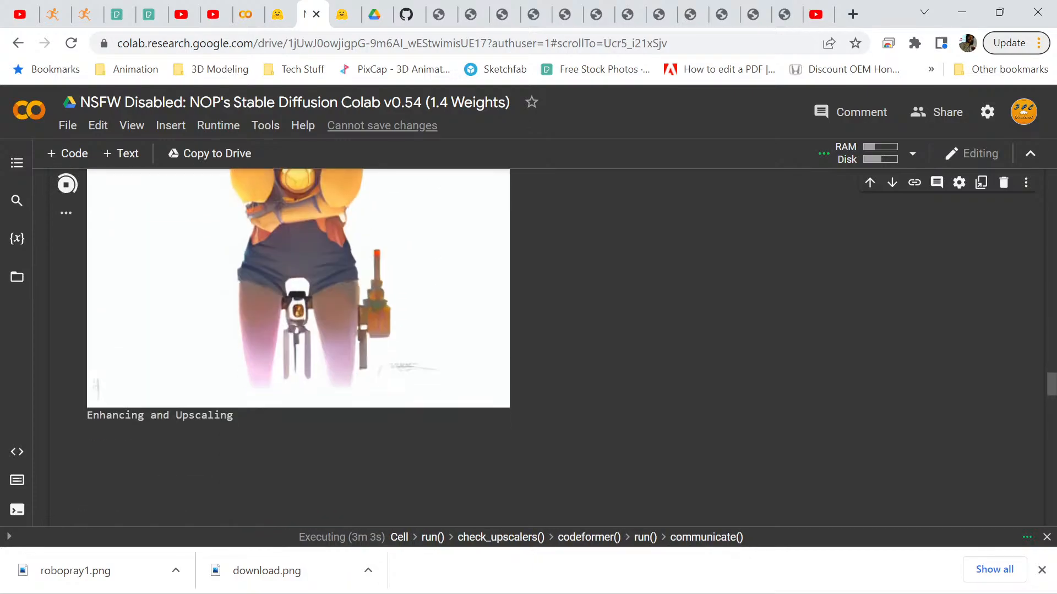
{"action": "scroll", "coordinate": [538, 347], "scroll_direction": "up", "scroll_amount": 3}
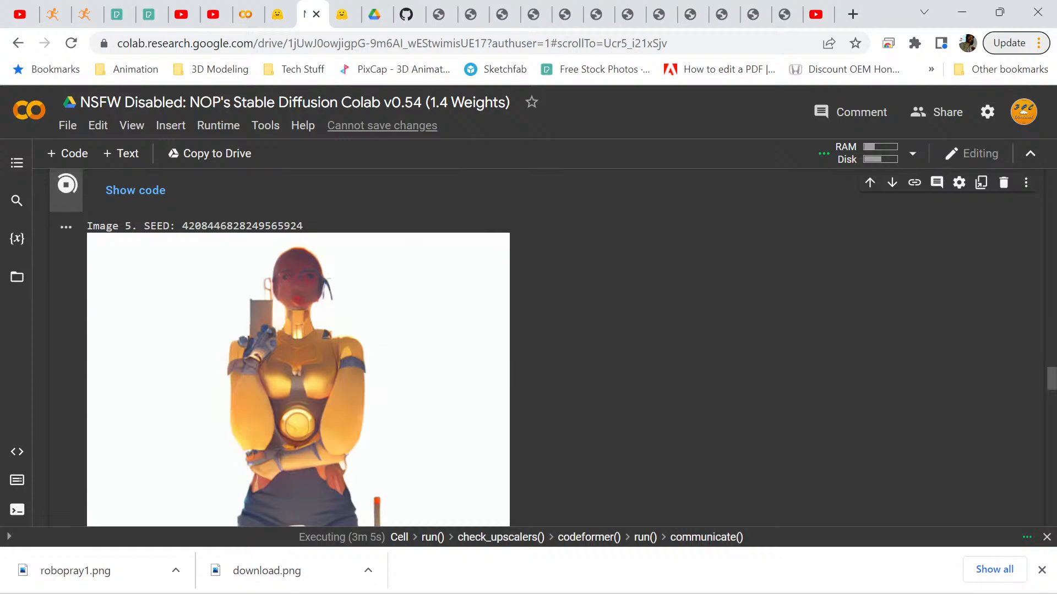
{"action": "scroll", "coordinate": [538, 347], "scroll_direction": "down", "scroll_amount": 3}
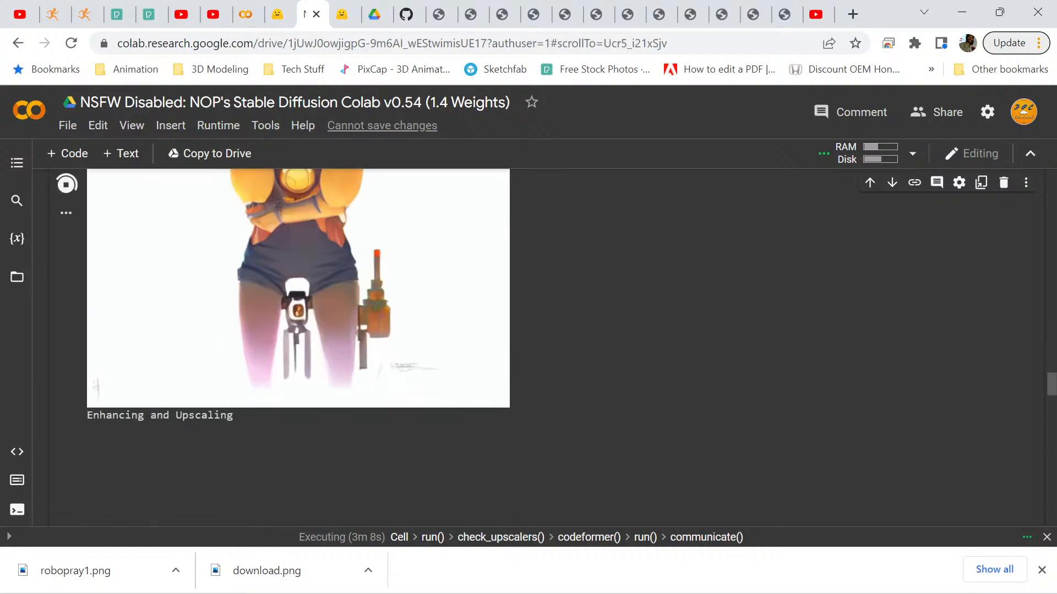
{"action": "scroll", "coordinate": [538, 347], "scroll_direction": "up", "scroll_amount": 3}
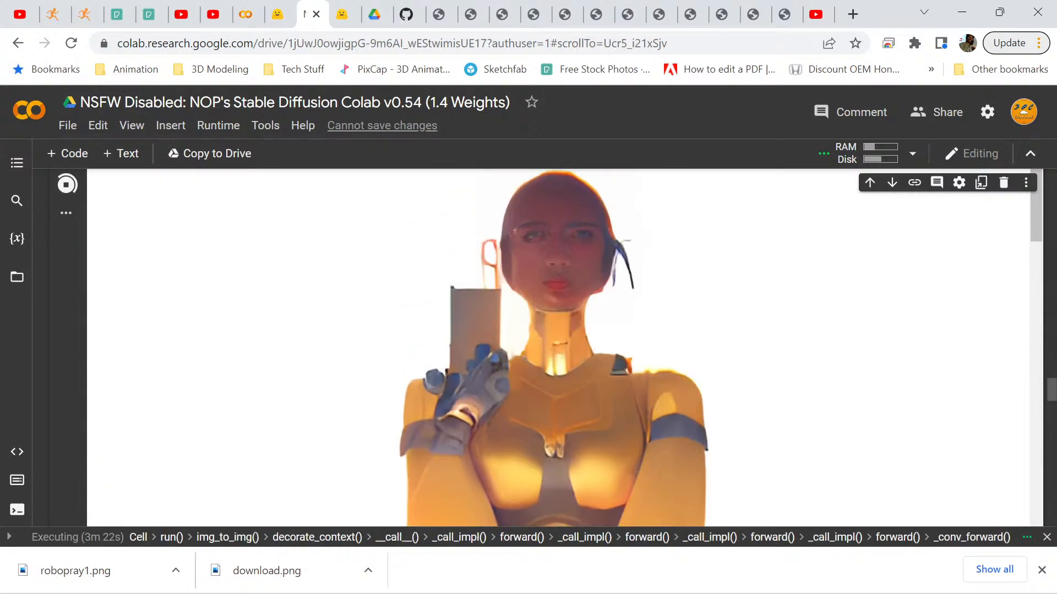
{"action": "scroll", "coordinate": [559, 348], "scroll_direction": "down", "scroll_amount": 6}
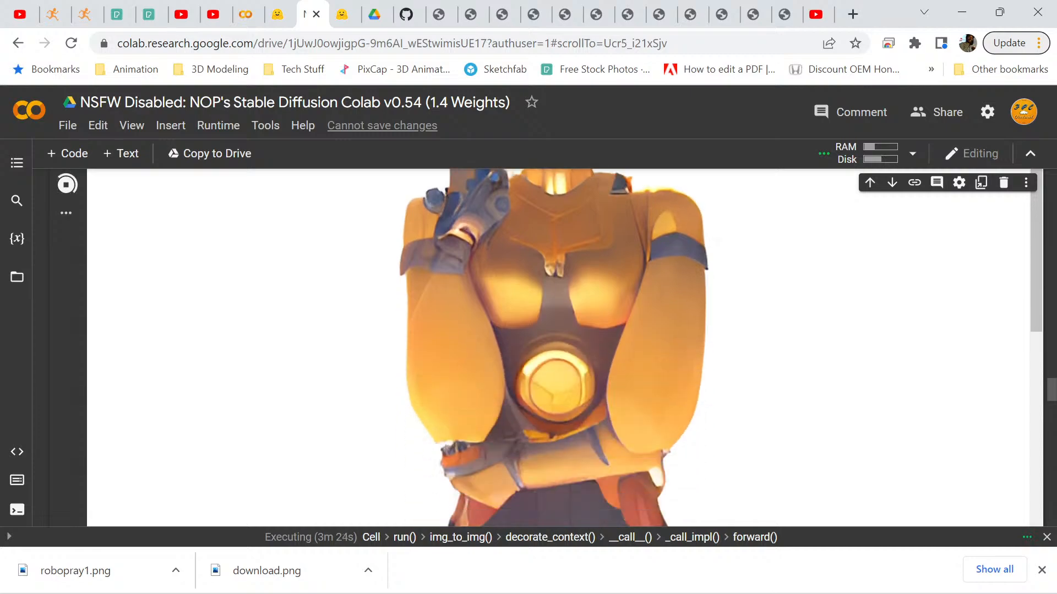
{"action": "scroll", "coordinate": [558, 348], "scroll_direction": "up", "scroll_amount": 6}
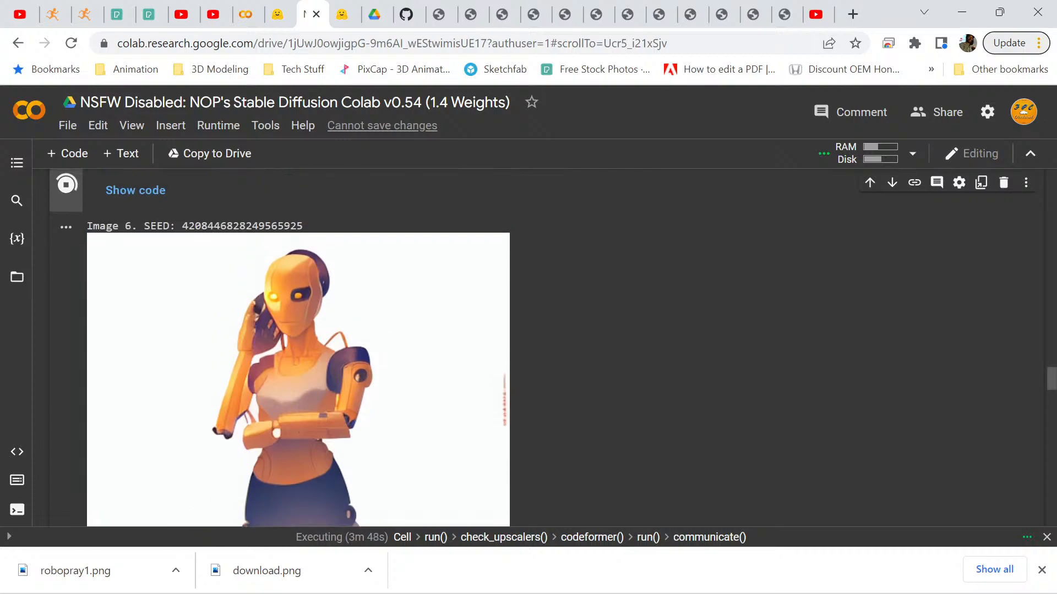
Check the cell's IMG2IMG and advanced settings, and examine the upscaled version of image 6, the orange robot with glowing eyes.
{"action": "scroll", "coordinate": [537, 348], "scroll_direction": "up", "scroll_amount": 3}
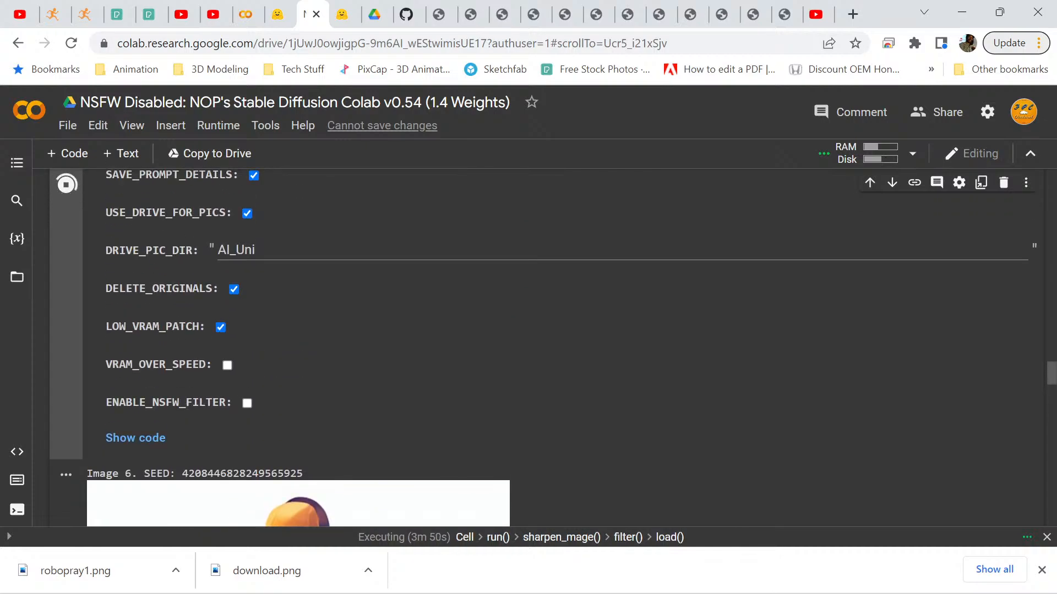
{"action": "scroll", "coordinate": [537, 348], "scroll_direction": "up", "scroll_amount": 3}
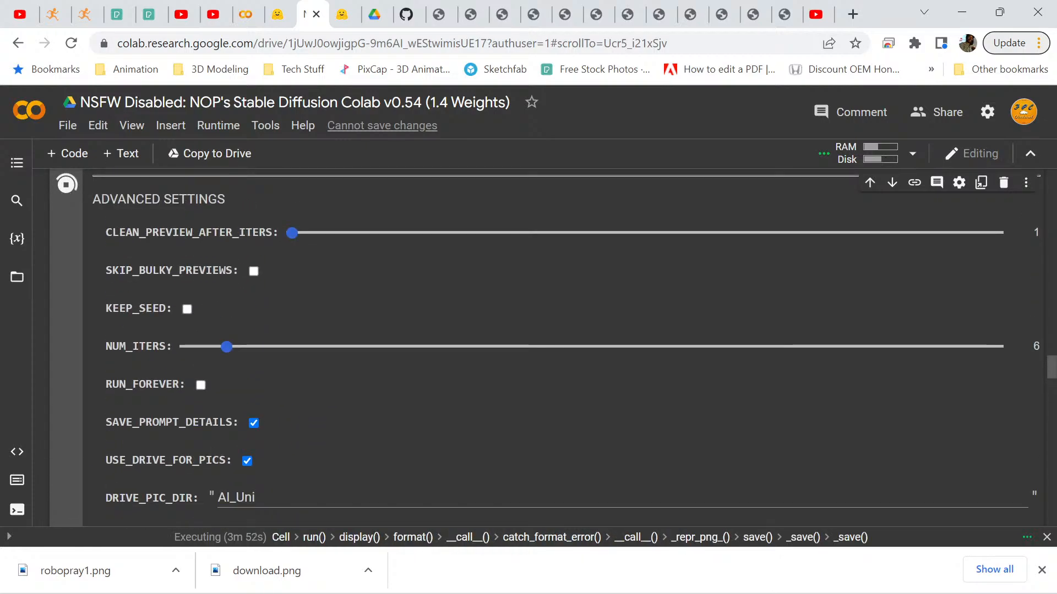
{"action": "scroll", "coordinate": [537, 348], "scroll_direction": "up", "scroll_amount": 8}
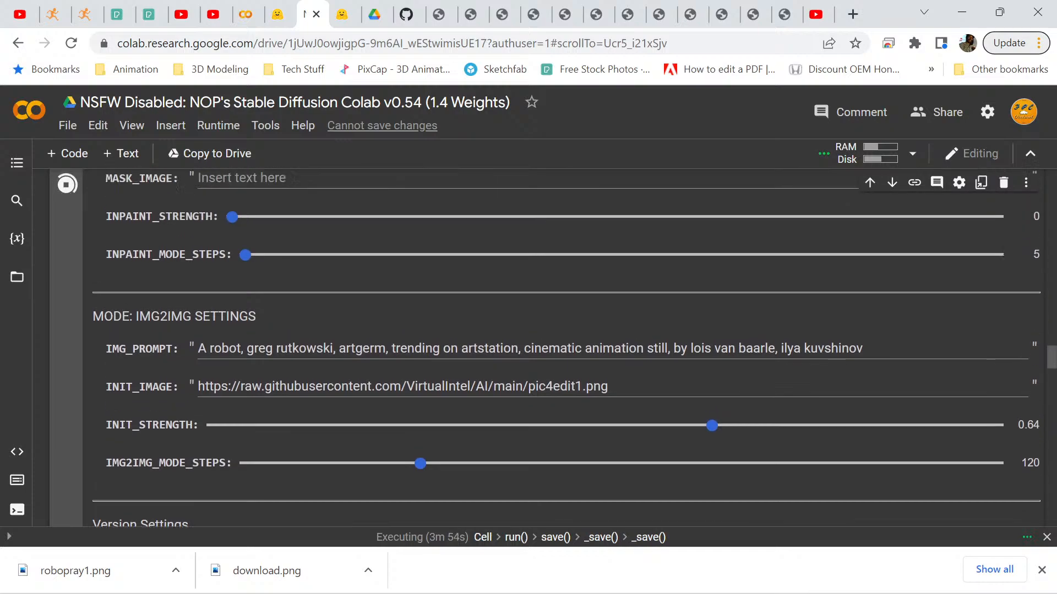
{"action": "scroll", "coordinate": [566, 361], "scroll_direction": "down", "scroll_amount": 15}
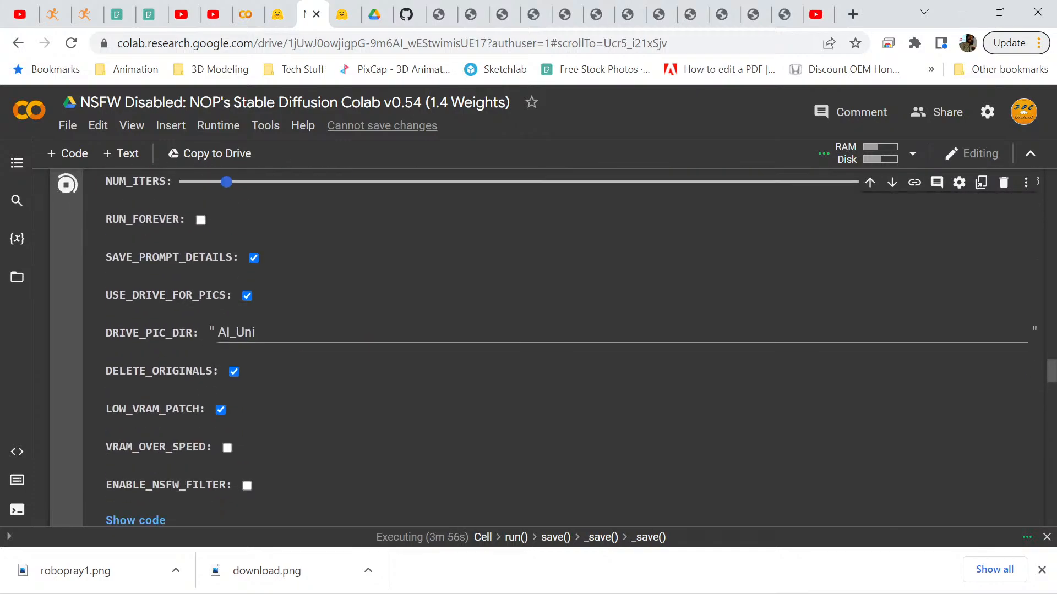
{"action": "scroll", "coordinate": [567, 362], "scroll_direction": "down", "scroll_amount": 7}
{"action": "scroll", "coordinate": [566, 362], "scroll_direction": "up", "scroll_amount": 4}
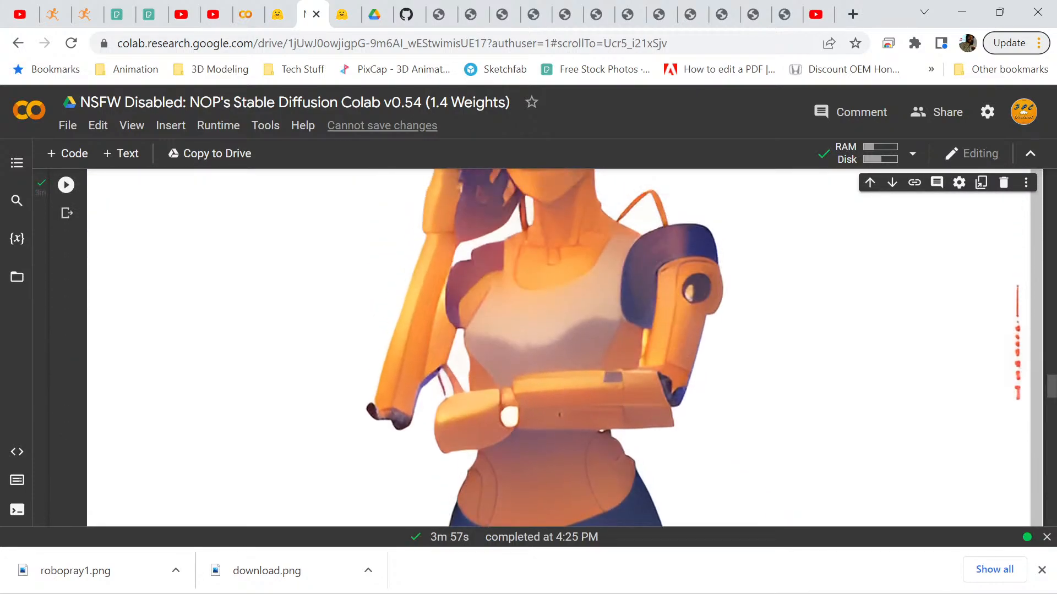
{"action": "scroll", "coordinate": [567, 362], "scroll_direction": "down", "scroll_amount": 5}
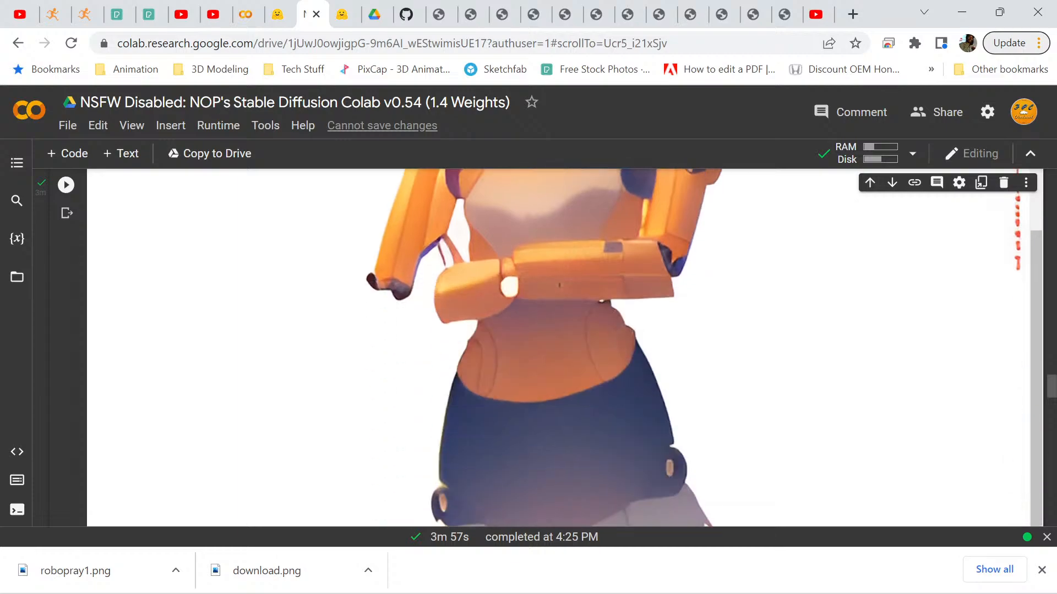
{"action": "scroll", "coordinate": [566, 362], "scroll_direction": "up", "scroll_amount": 7}
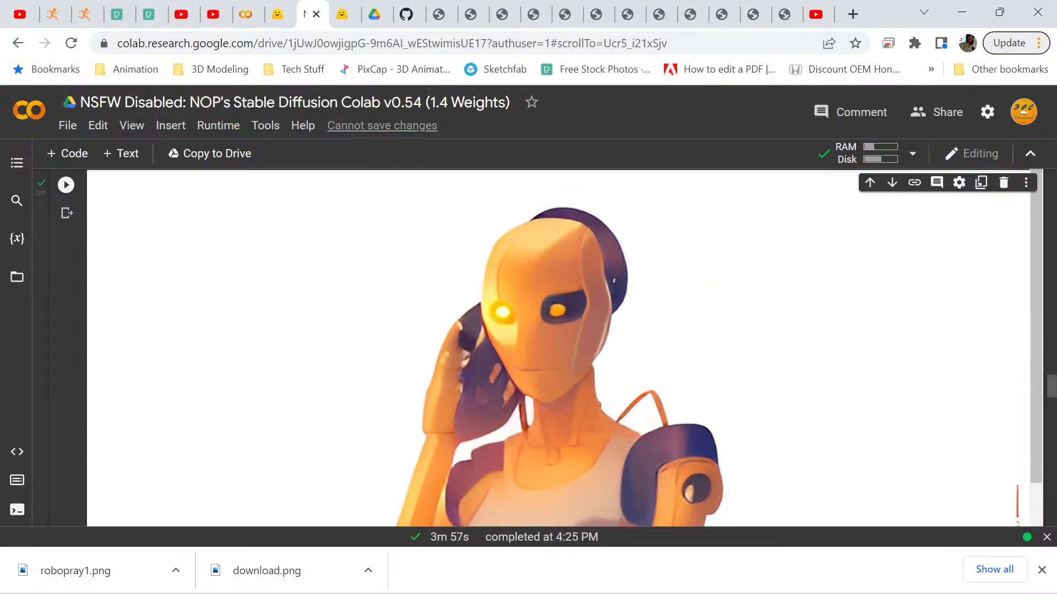
{"action": "scroll", "coordinate": [566, 361], "scroll_direction": "down", "scroll_amount": 4}
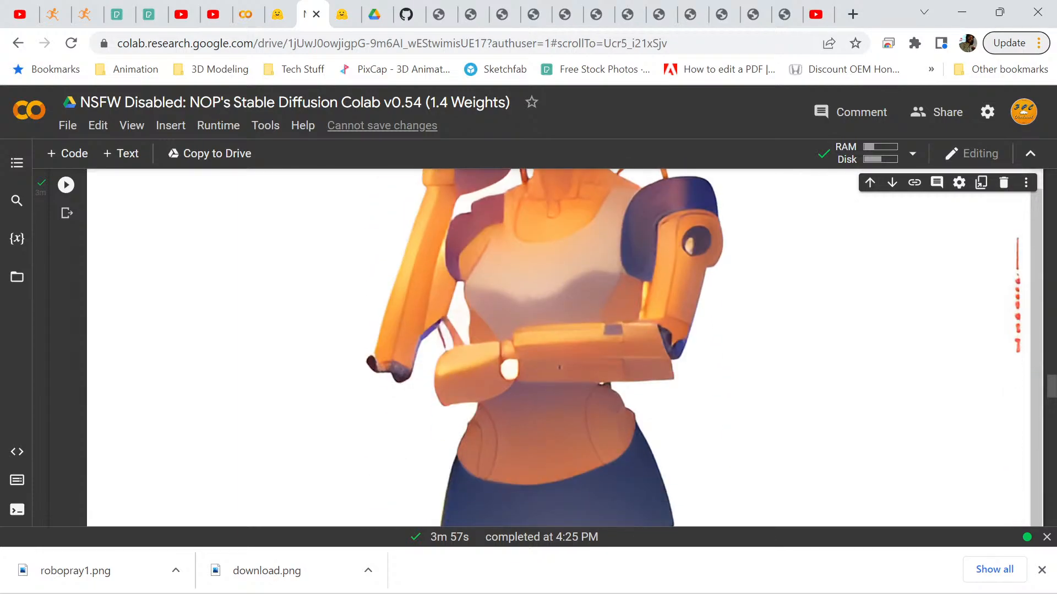
Review the generation cell's IMG2IMG, inpainting, CLIP, upscaler and advanced settings along with the finished output.
{"action": "scroll", "coordinate": [566, 361], "scroll_direction": "up", "scroll_amount": 20}
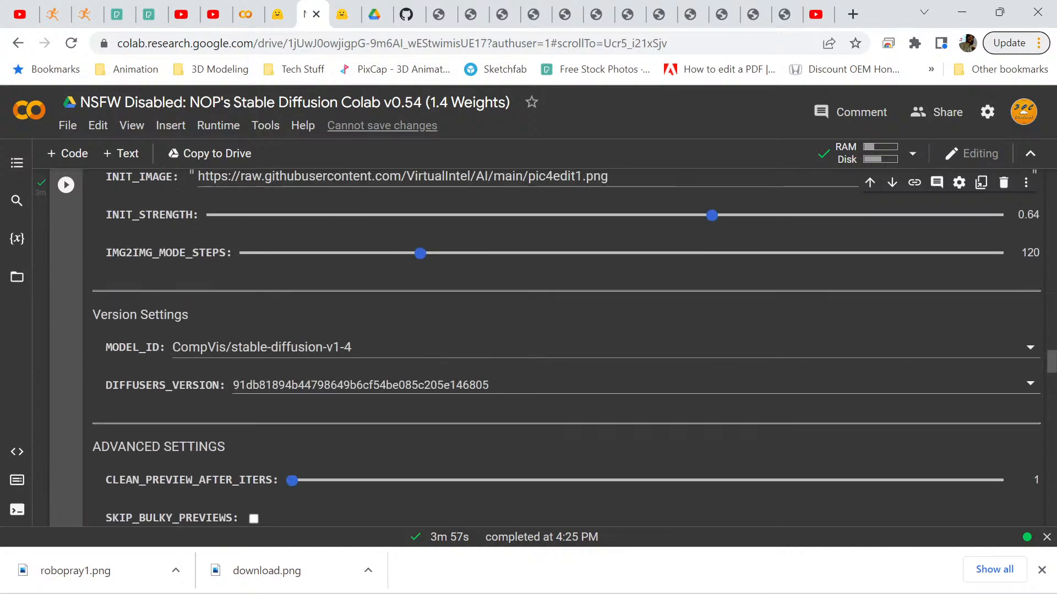
{"action": "scroll", "coordinate": [567, 349], "scroll_direction": "up", "scroll_amount": 5}
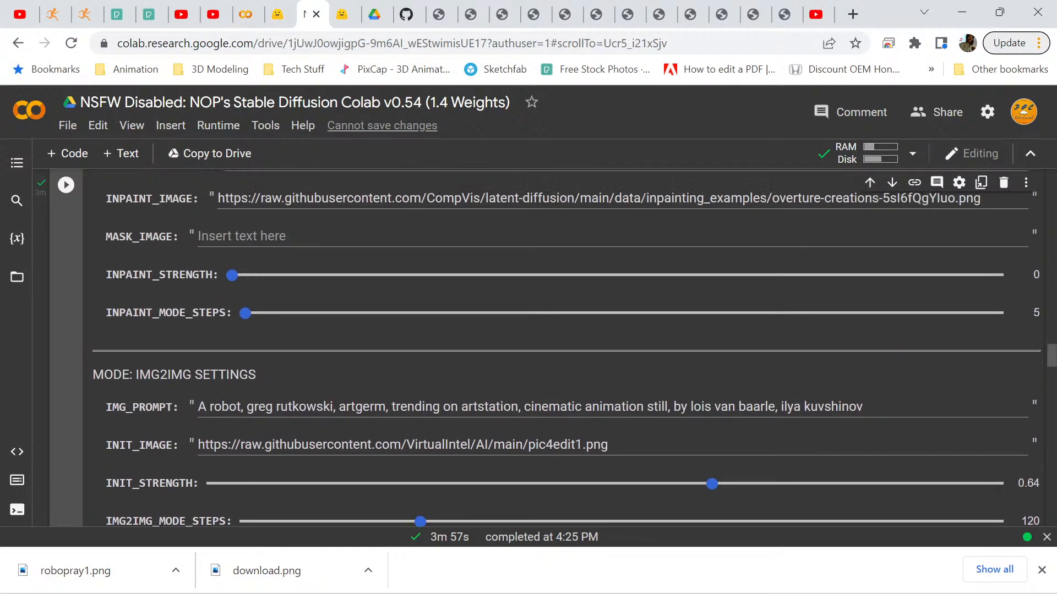
{"action": "scroll", "coordinate": [566, 349], "scroll_direction": "up", "scroll_amount": 7}
{"action": "scroll", "coordinate": [566, 349], "scroll_direction": "down", "scroll_amount": 7}
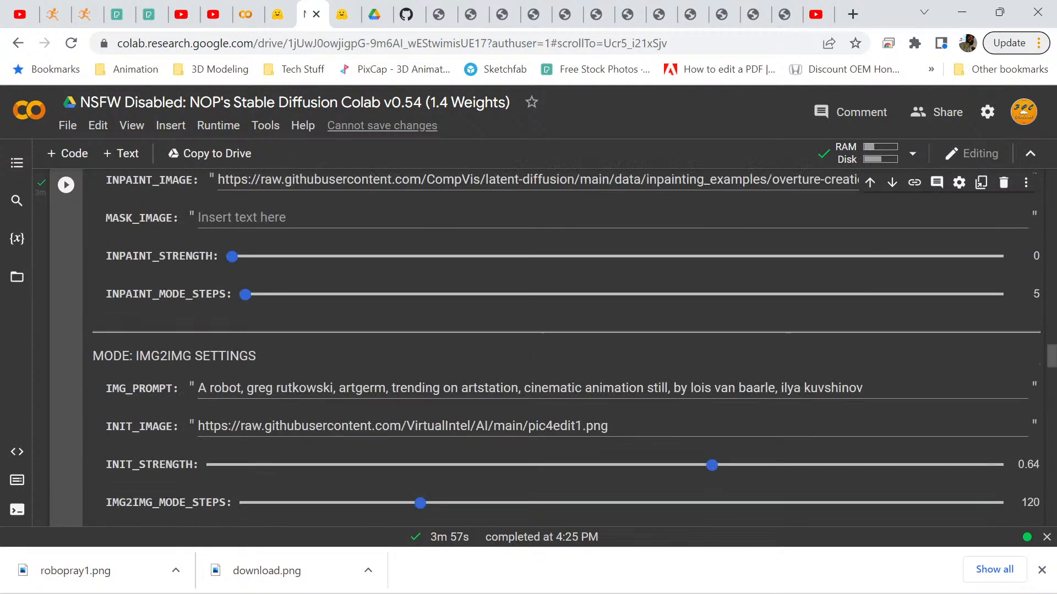
{"action": "scroll", "coordinate": [567, 349], "scroll_direction": "up", "scroll_amount": 7}
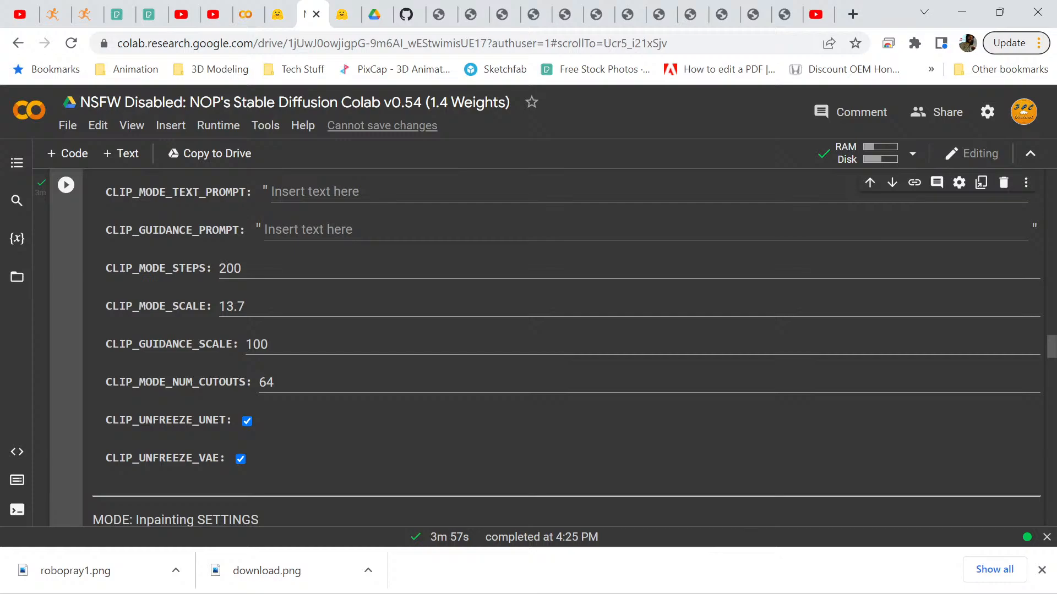
{"action": "scroll", "coordinate": [566, 349], "scroll_direction": "up", "scroll_amount": 9}
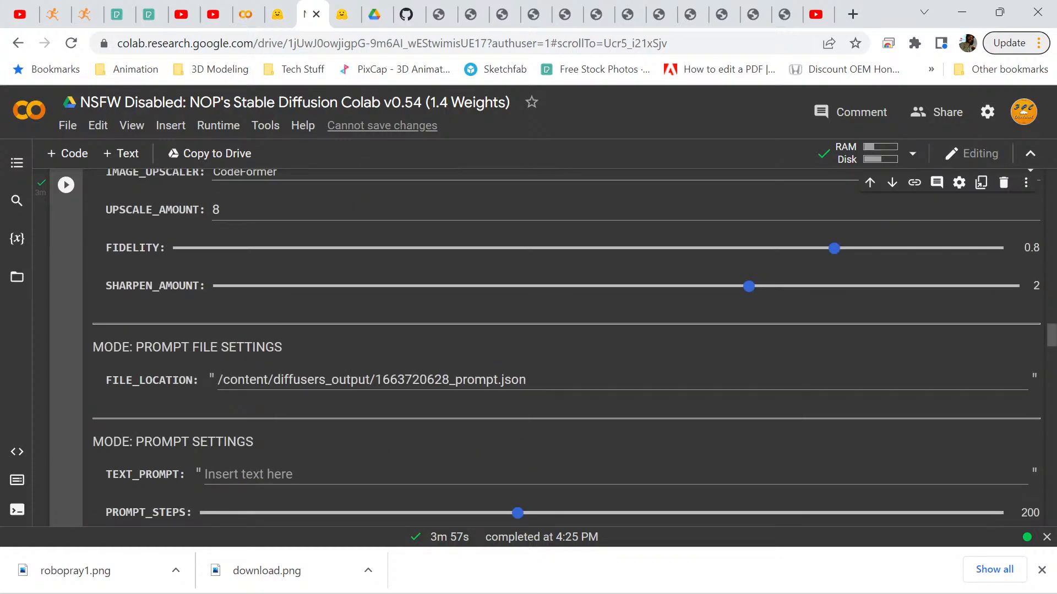
{"action": "scroll", "coordinate": [566, 349], "scroll_direction": "down", "scroll_amount": 20}
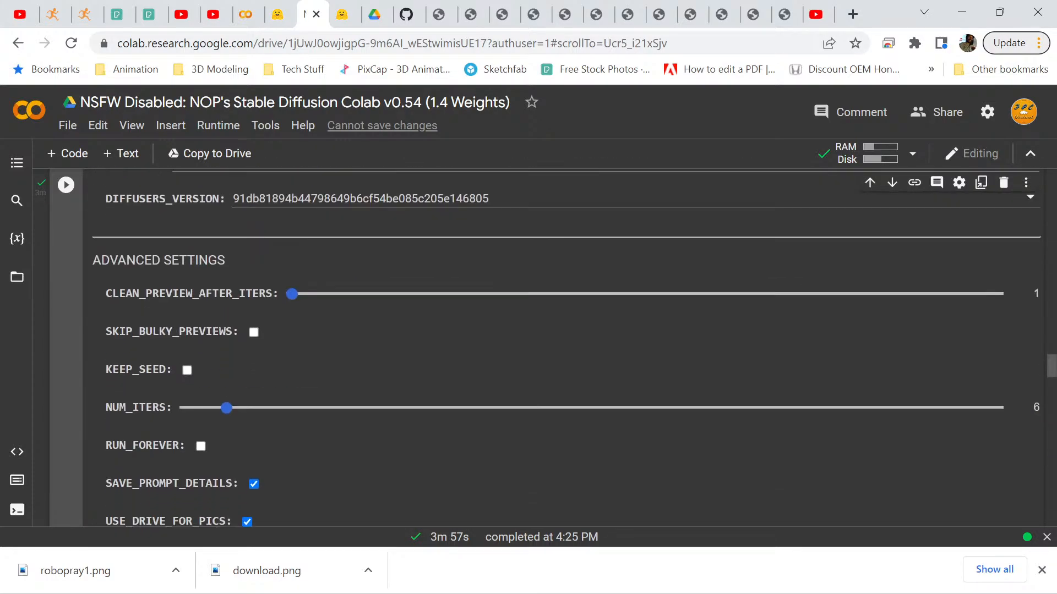
{"action": "scroll", "coordinate": [563, 348], "scroll_direction": "down", "scroll_amount": 18}
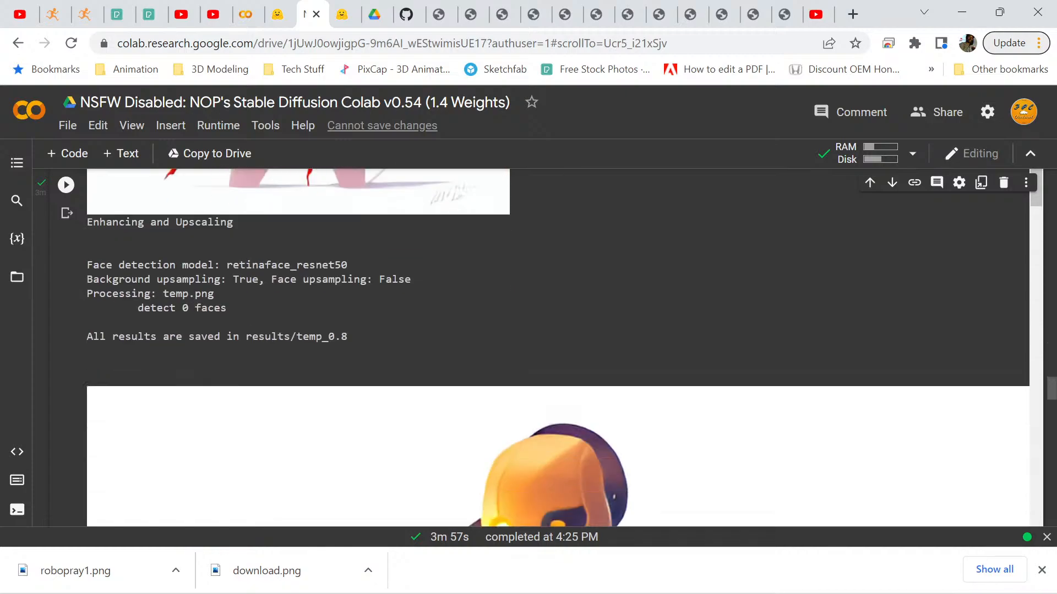
Lower NUM_ITERS and raise CLEAN_PREVIEW_AFTER_ITERS in the notebook's advanced settings.
{"action": "scroll", "coordinate": [564, 349], "scroll_direction": "up", "scroll_amount": 15}
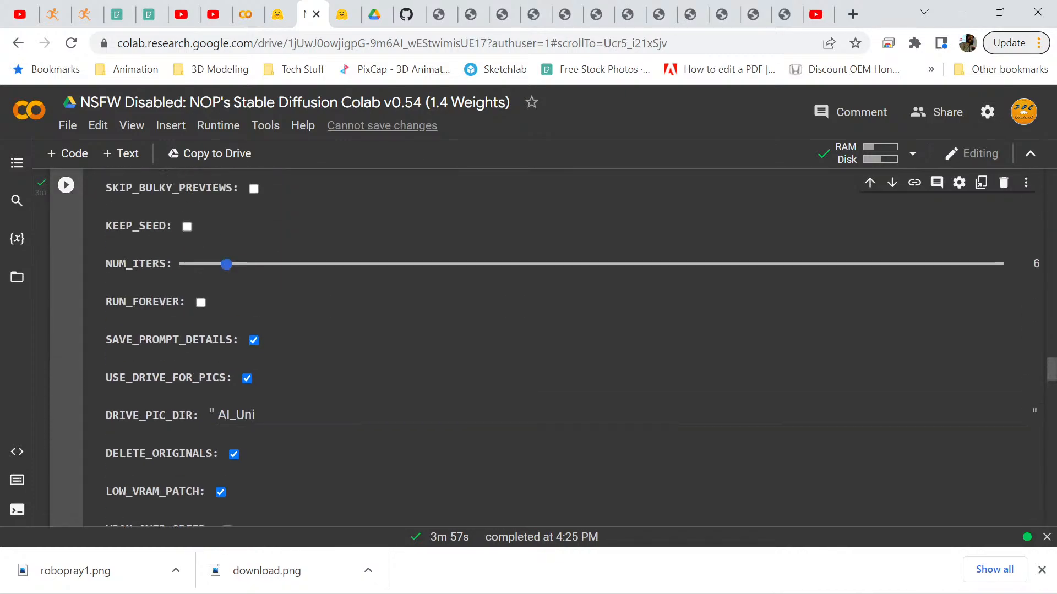
{"action": "scroll", "coordinate": [564, 348], "scroll_direction": "up", "scroll_amount": 4}
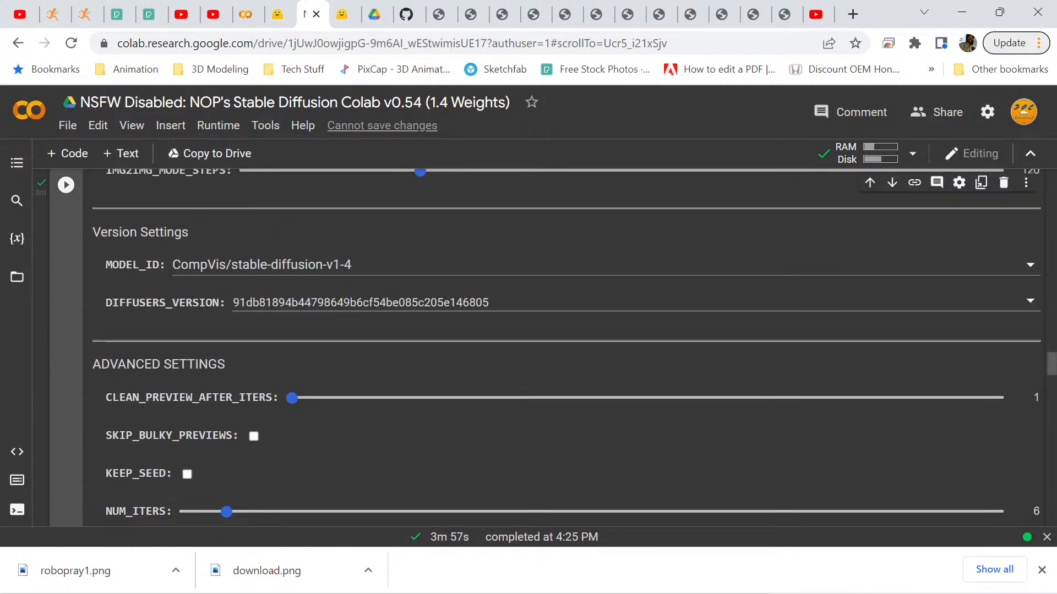
{"action": "scroll", "coordinate": [563, 349], "scroll_direction": "down", "scroll_amount": 2}
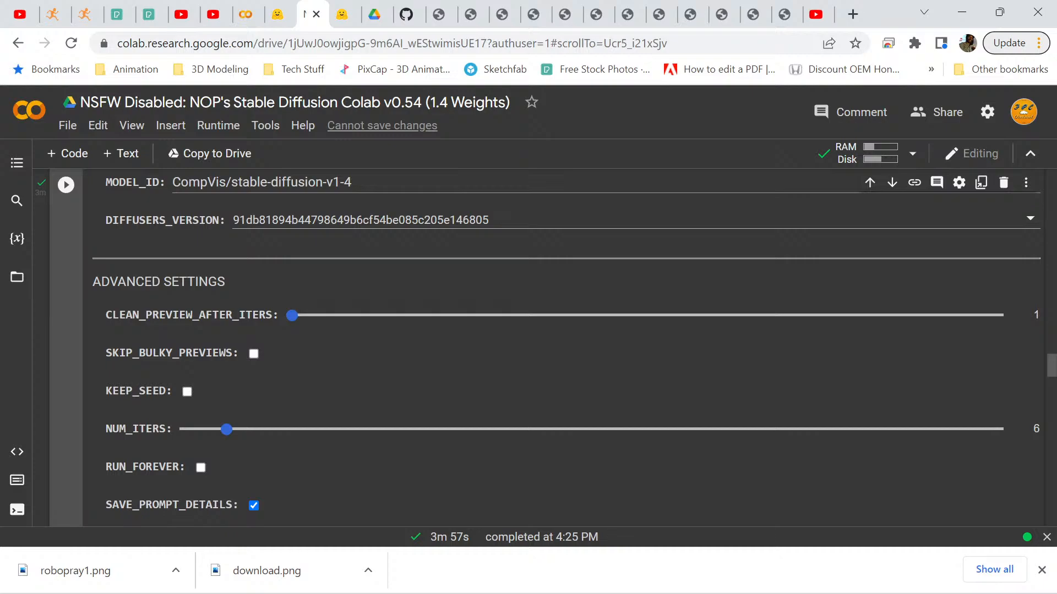
{"action": "left_click_drag", "start_coordinate": [227, 429], "coordinate": [209, 429]}
{"action": "left_click_drag", "start_coordinate": [292, 316], "coordinate": [314, 315]}
Run the generation cell again on pic4edit1.png with a higher IMG2IMG_MODE_STEPS and a lower INIT_STRENGTH.
{"action": "scroll", "coordinate": [314, 315], "scroll_direction": "up", "scroll_amount": 5}
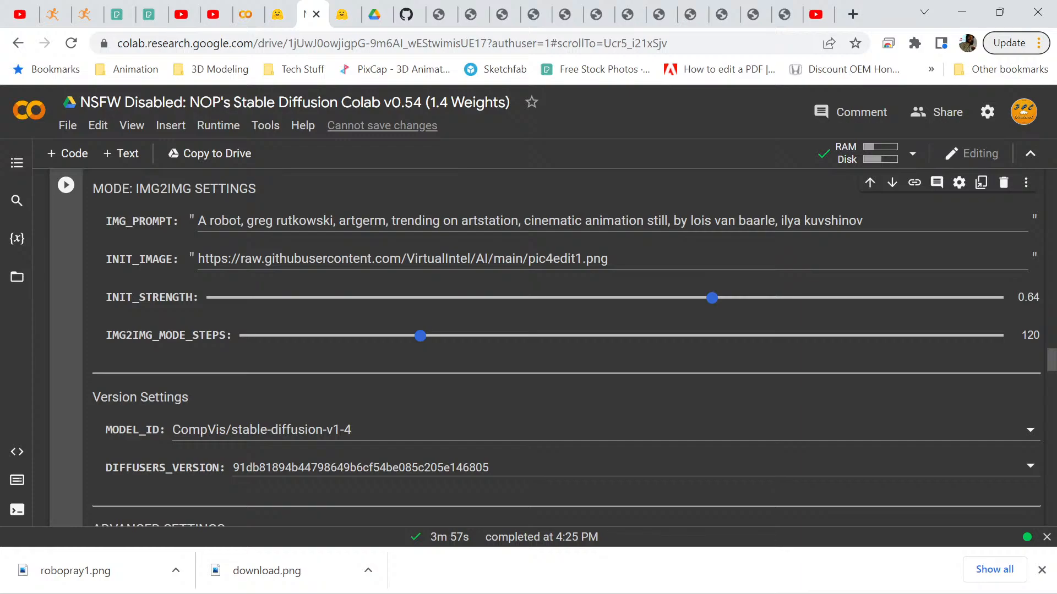
{"action": "left_click_drag", "start_coordinate": [420, 336], "coordinate": [450, 336]}
{"action": "left_click_drag", "start_coordinate": [712, 298], "coordinate": [672, 298]}
{"action": "key", "text": "Left"}
{"action": "key", "text": "Left"}
{"action": "key", "text": "Left"}
{"action": "key", "text": "Left"}
{"action": "key", "text": "ctrl+Return"}
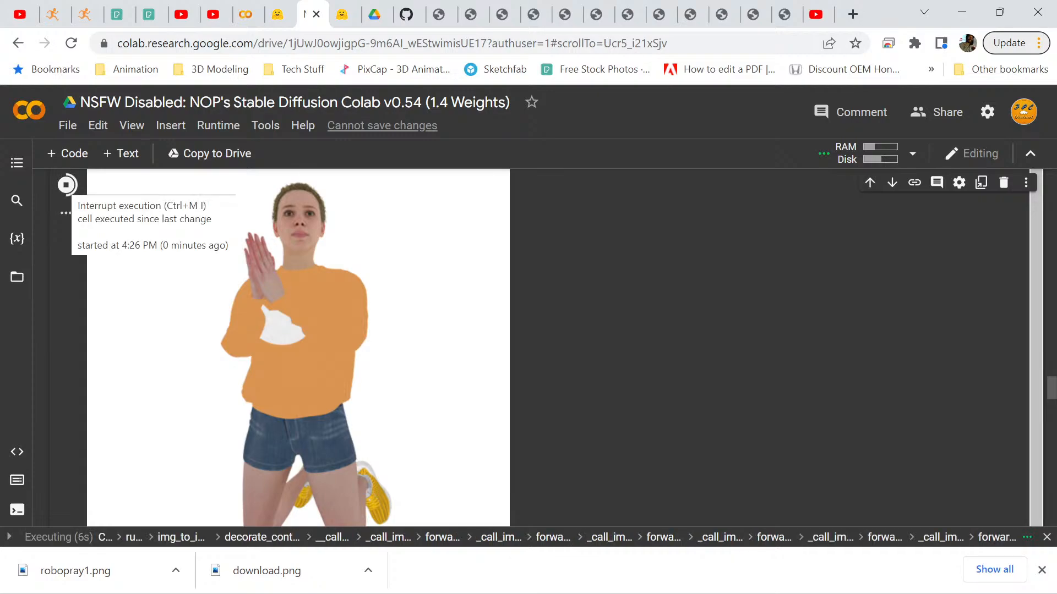
Find the source picture of the kneeling figure with outstretched arms, pic3edit4.png, and copy its address.
{"action": "scroll", "coordinate": [550, 347], "scroll_direction": "up", "scroll_amount": 15}
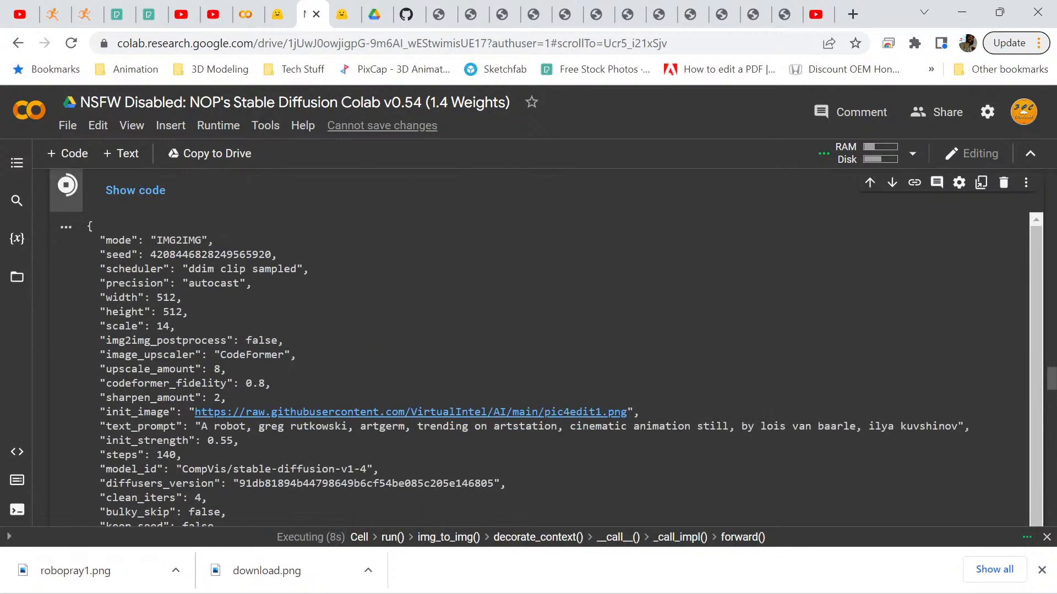
{"action": "scroll", "coordinate": [551, 346], "scroll_direction": "up", "scroll_amount": 6}
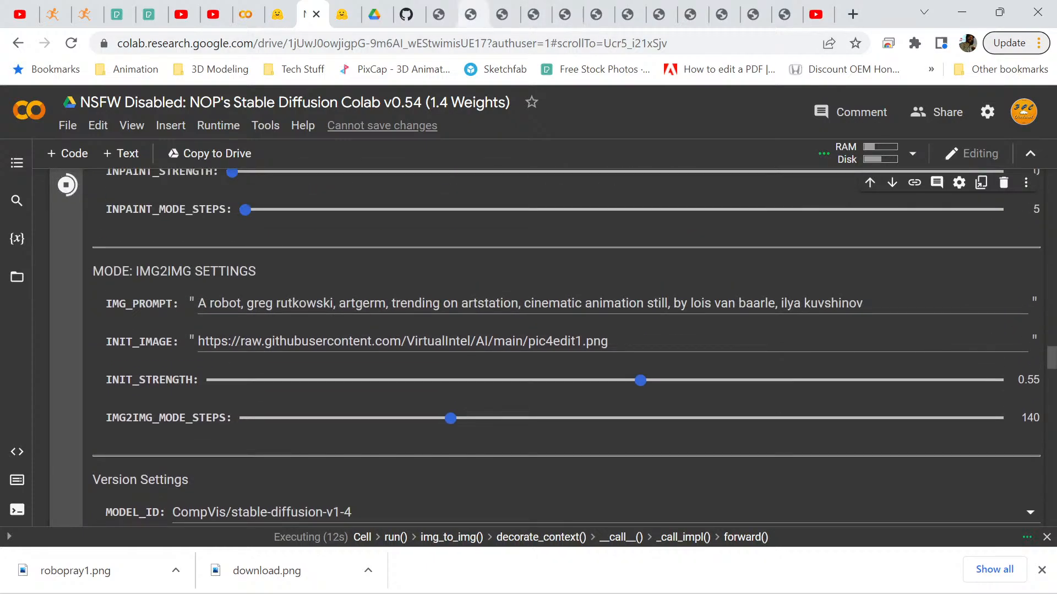
{"action": "left_click", "coordinate": [474, 14]}
{"action": "left_click", "coordinate": [438, 14]}
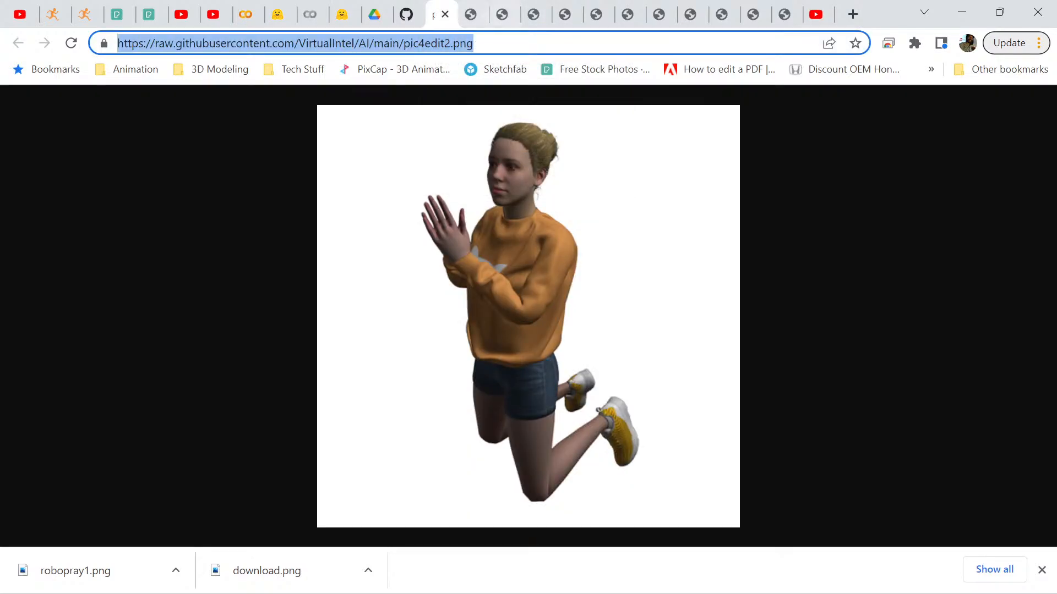
{"action": "left_click", "coordinate": [497, 14]}
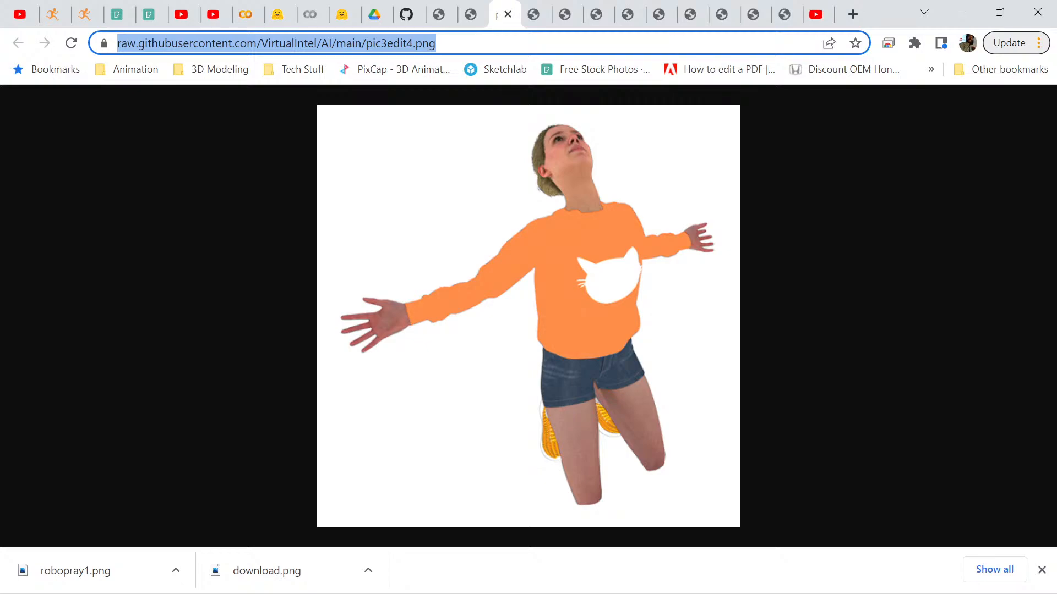
{"action": "right_click", "coordinate": [425, 44]}
{"action": "left_click", "coordinate": [467, 164]}
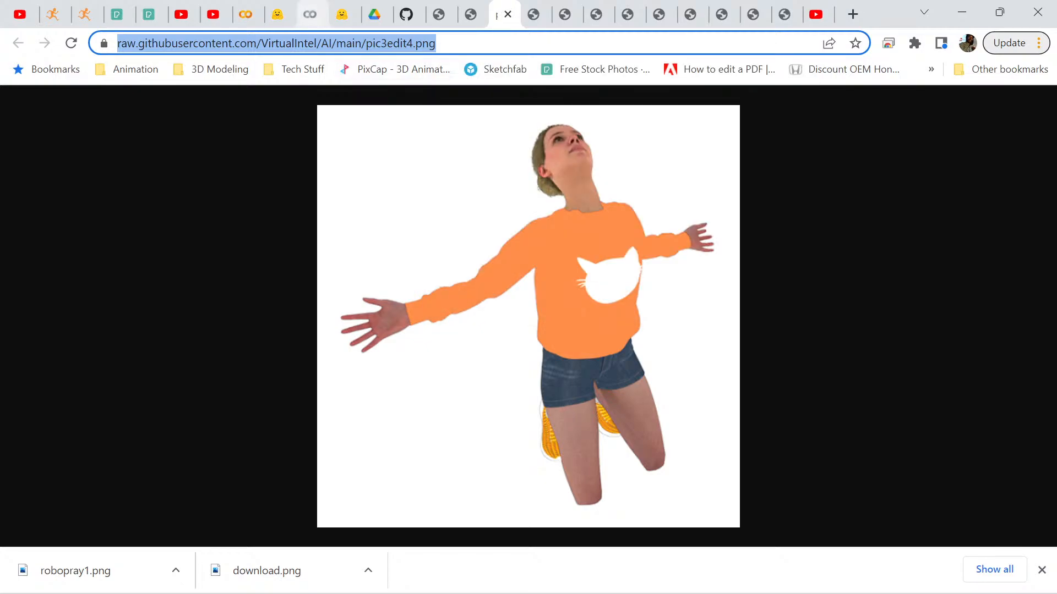
{"action": "left_click", "coordinate": [310, 14]}
{"action": "scroll", "coordinate": [528, 346], "scroll_direction": "down", "scroll_amount": 15}
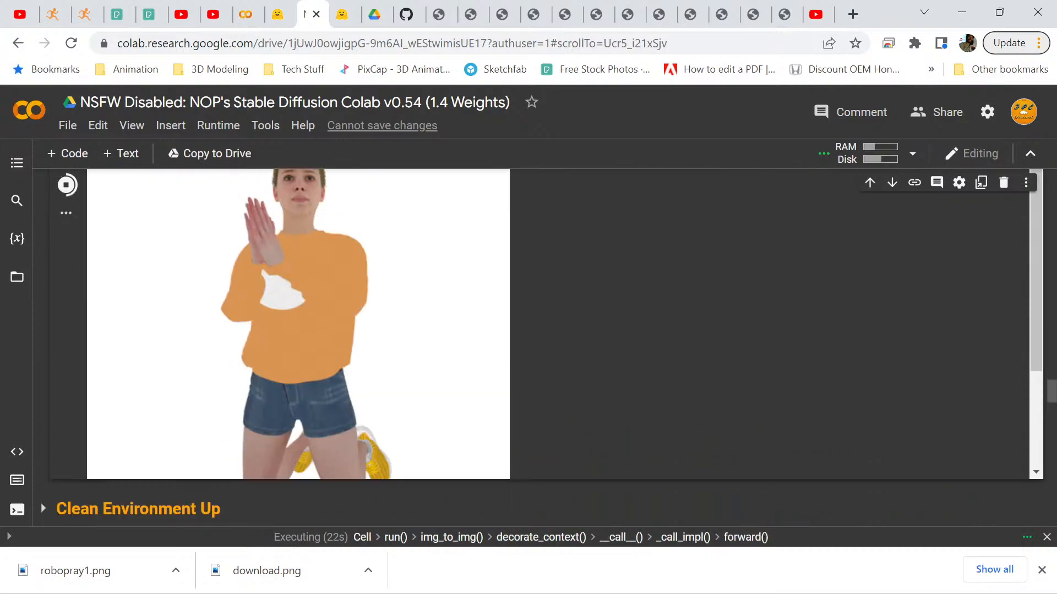
{"action": "scroll", "coordinate": [529, 346], "scroll_direction": "up", "scroll_amount": 15}
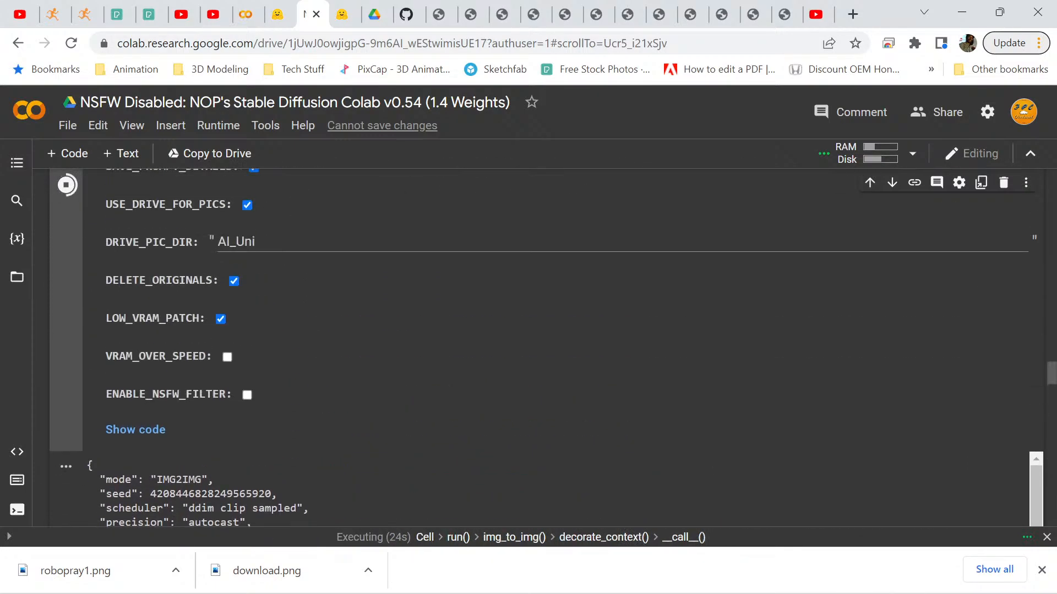
{"action": "scroll", "coordinate": [528, 347], "scroll_direction": "up", "scroll_amount": 10}
{"action": "scroll", "coordinate": [528, 347], "scroll_direction": "up", "scroll_amount": 3}
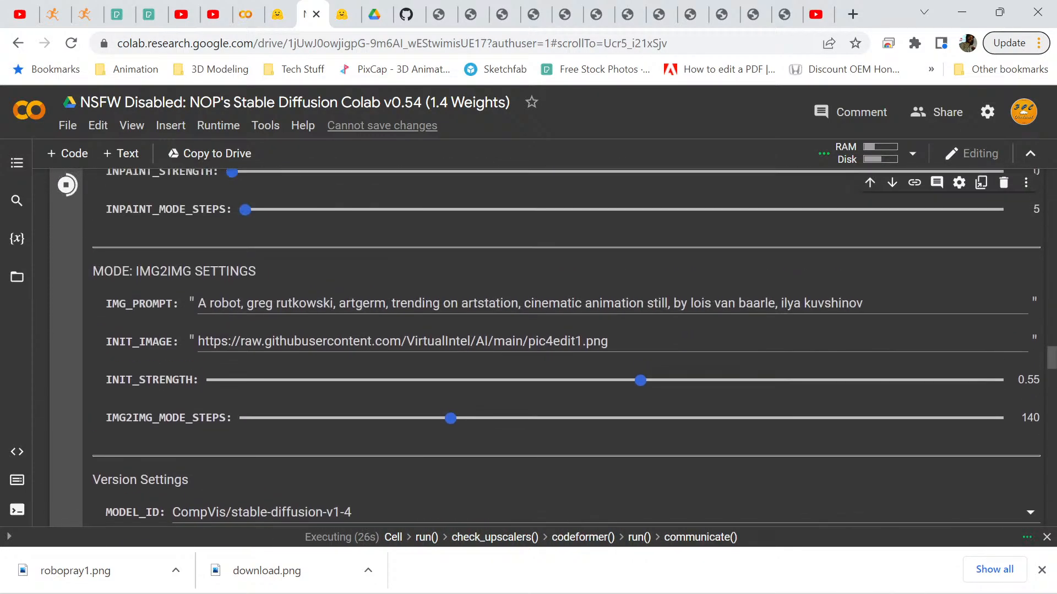
{"action": "left_click_drag", "start_coordinate": [198, 341], "coordinate": [609, 342]}
{"action": "right_click", "coordinate": [384, 336]}
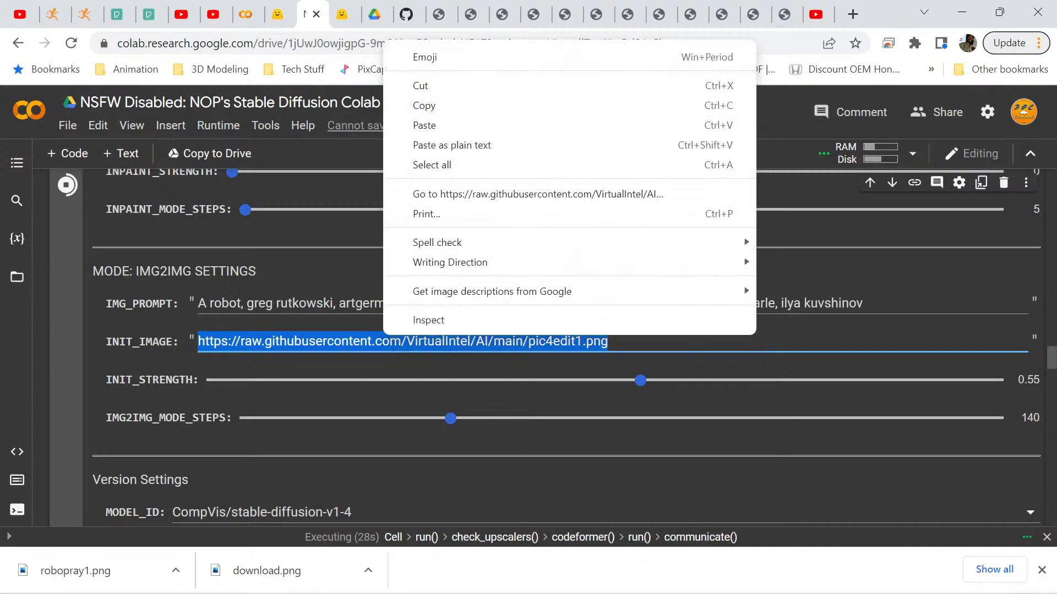
{"action": "left_click", "coordinate": [424, 125]}
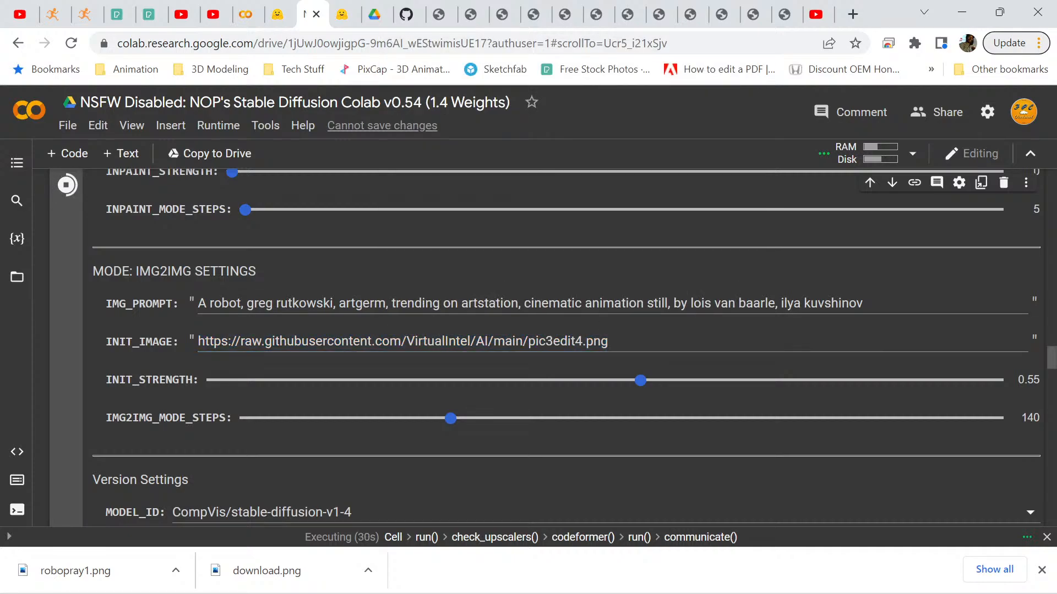
Check the first pic4edit1.png result, interrupt that run, and run the generation cell again with pic3edit4.png as the init image.
{"action": "scroll", "coordinate": [566, 355], "scroll_direction": "down", "scroll_amount": 10}
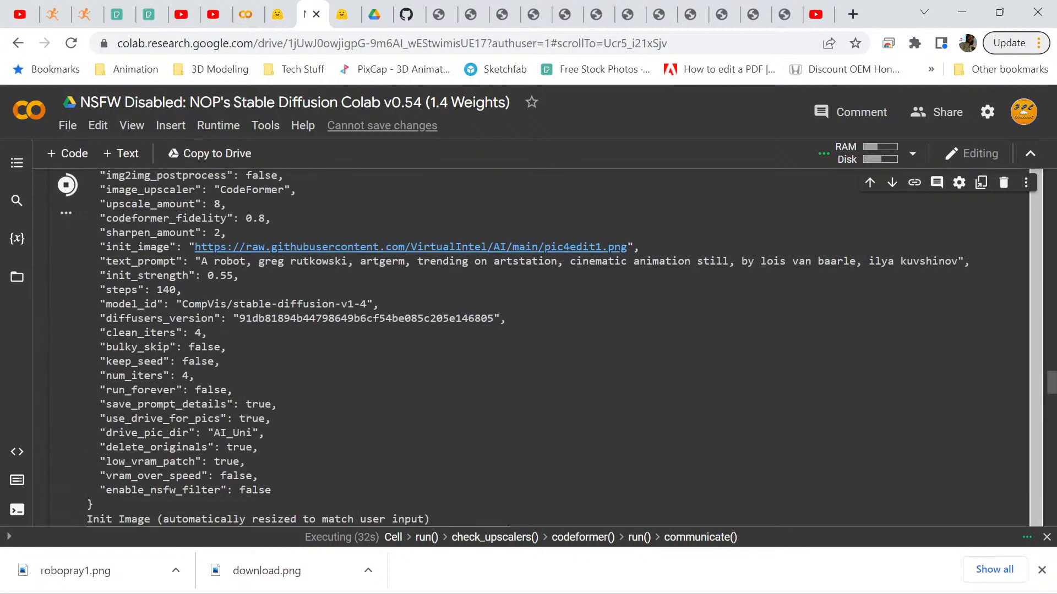
{"action": "scroll", "coordinate": [537, 347], "scroll_direction": "down", "scroll_amount": 10}
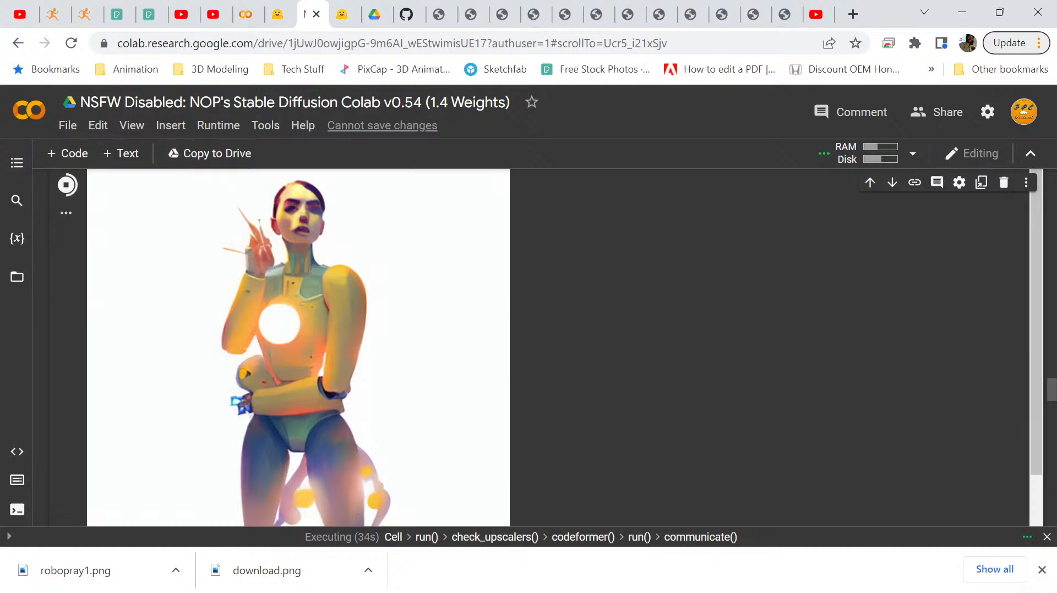
{"action": "scroll", "coordinate": [536, 348], "scroll_direction": "down", "scroll_amount": 2}
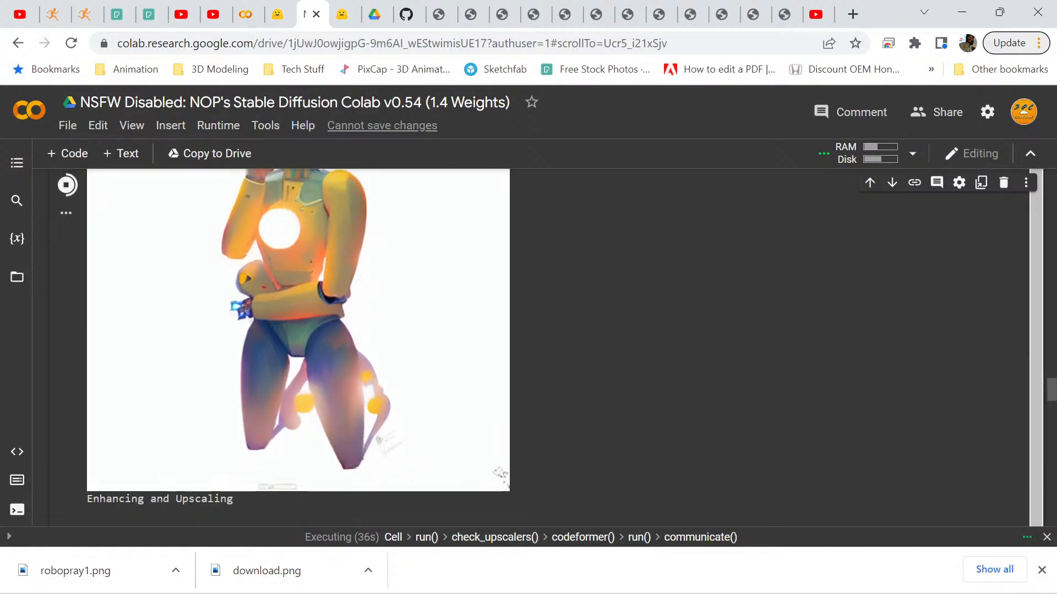
{"action": "scroll", "coordinate": [537, 347], "scroll_direction": "up", "scroll_amount": 3}
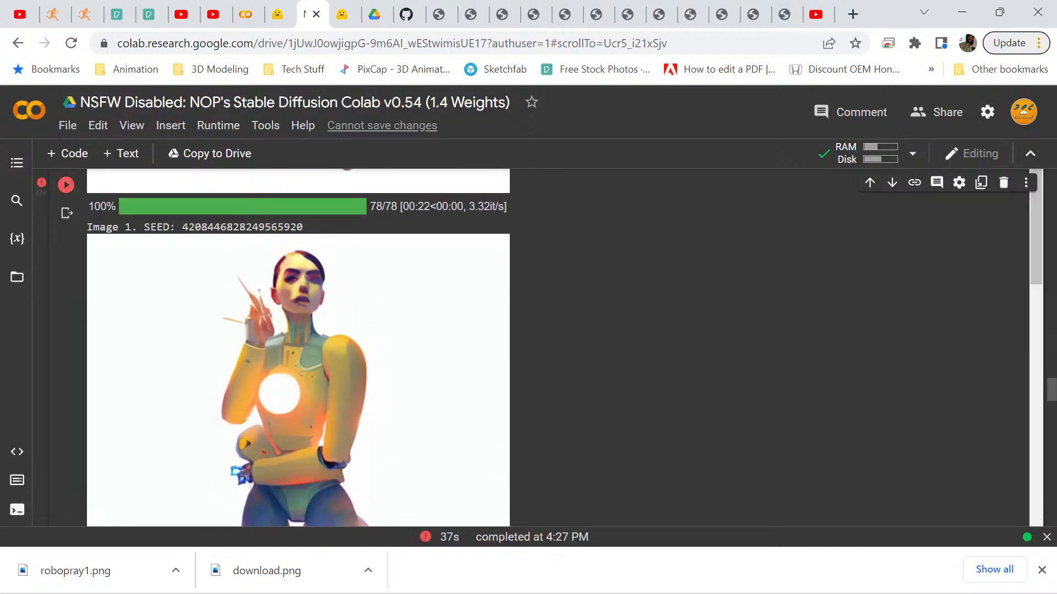
{"action": "key", "text": "ctrl+Return"}
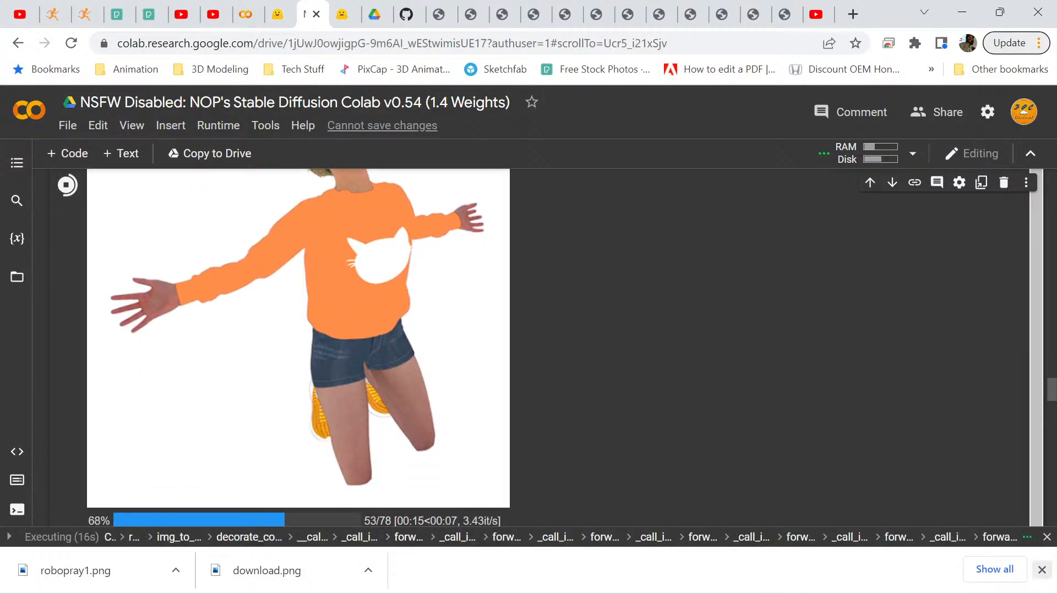
{"action": "left_click", "coordinate": [1042, 570]}
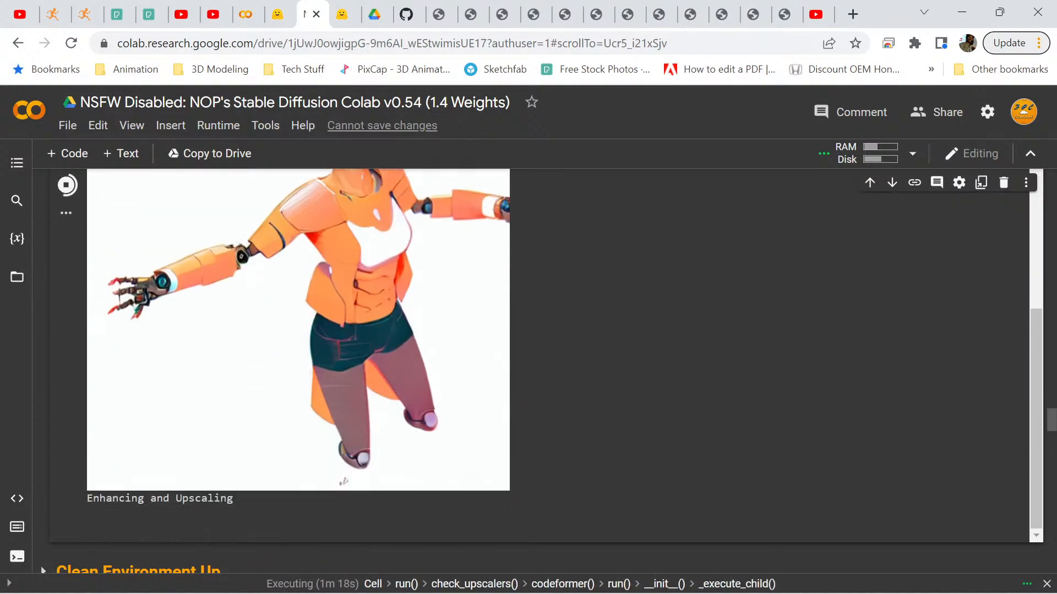
Examine the robot images generated from pic3edit4.png, including the upscaled short-haired figure's head, arms and legs and the last robot output.
{"action": "scroll", "coordinate": [539, 372], "scroll_direction": "down", "scroll_amount": 1}
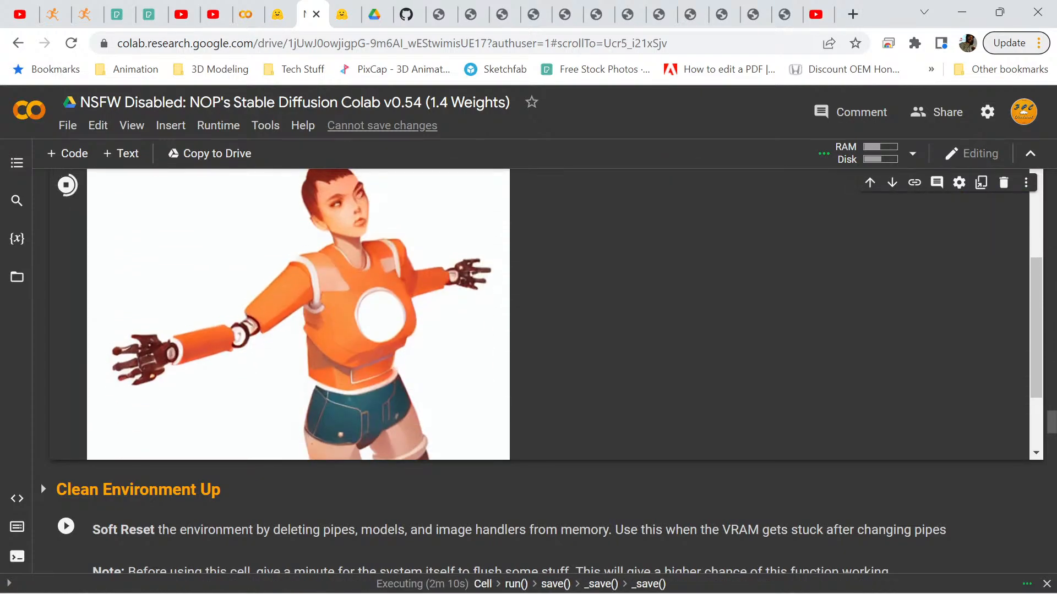
{"action": "scroll", "coordinate": [539, 315], "scroll_direction": "up", "scroll_amount": 2}
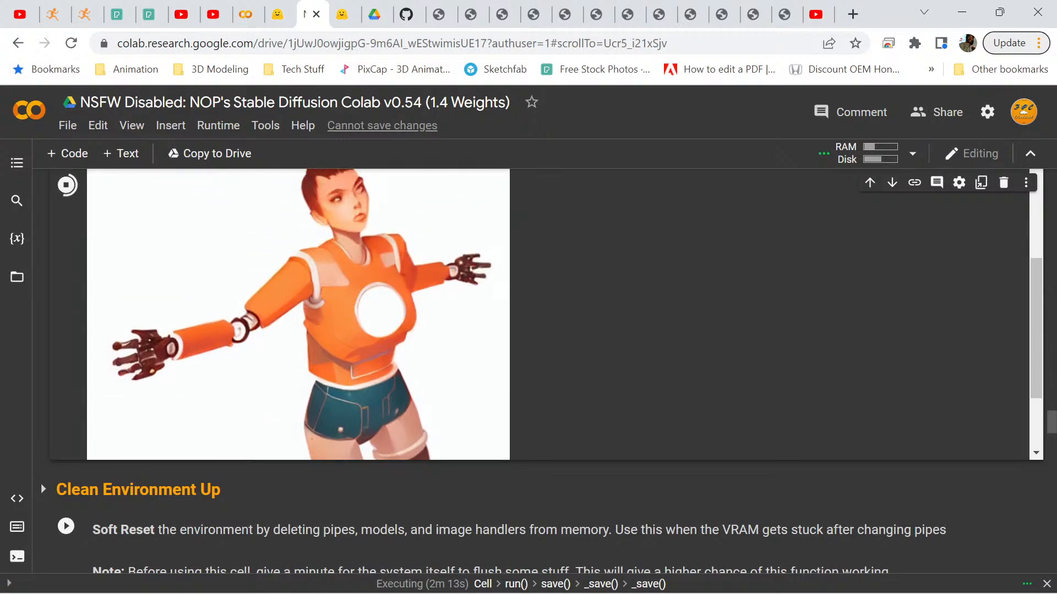
{"action": "scroll", "coordinate": [540, 314], "scroll_direction": "down", "scroll_amount": 4}
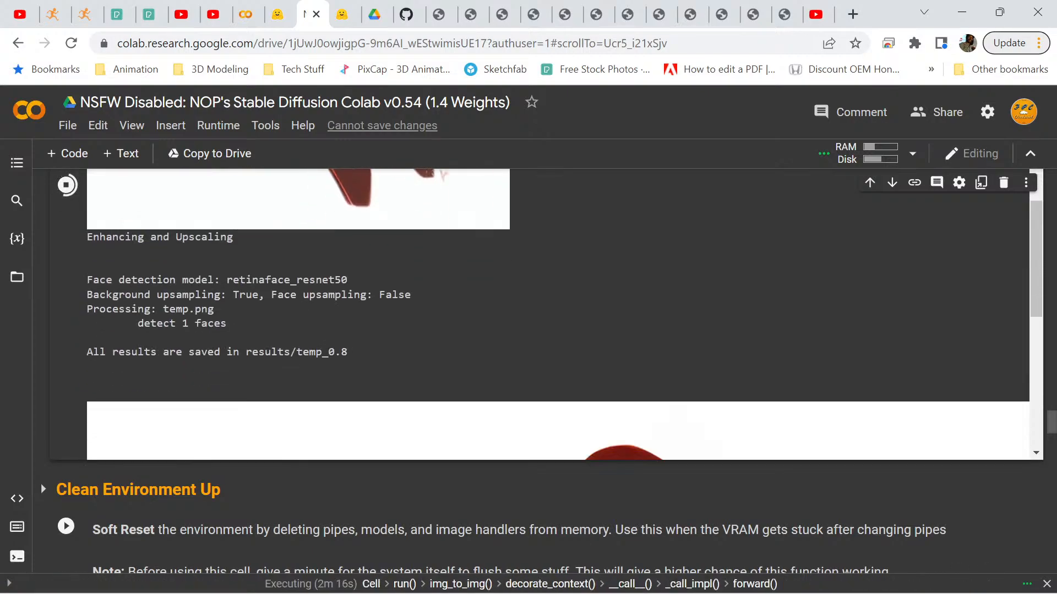
{"action": "scroll", "coordinate": [539, 314], "scroll_direction": "up", "scroll_amount": 5}
{"action": "scroll", "coordinate": [539, 314], "scroll_direction": "down", "scroll_amount": 1}
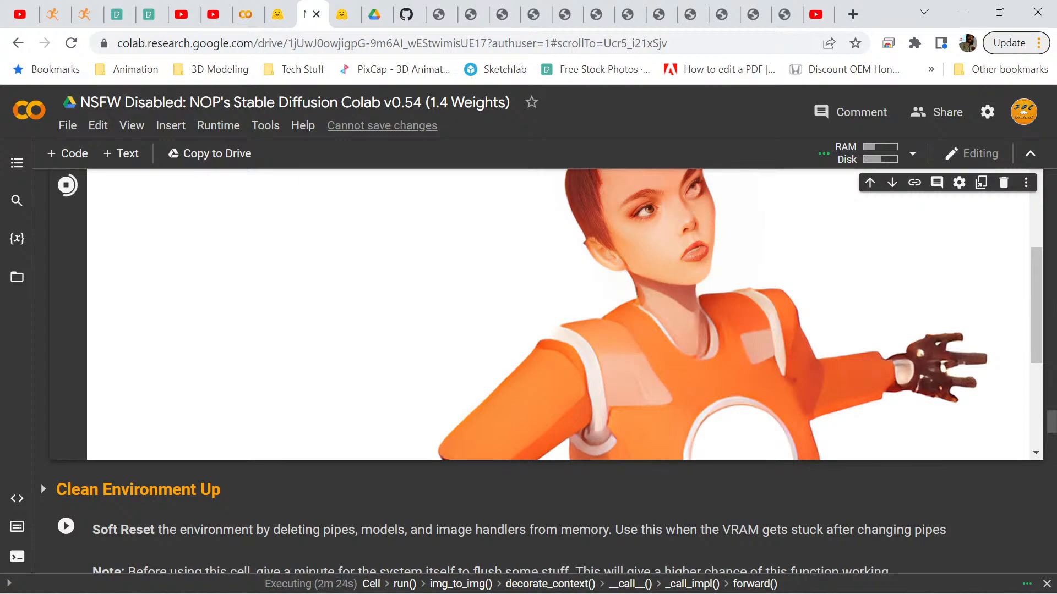
{"action": "scroll", "coordinate": [558, 314], "scroll_direction": "up", "scroll_amount": 1}
{"action": "scroll", "coordinate": [558, 315], "scroll_direction": "down", "scroll_amount": 2}
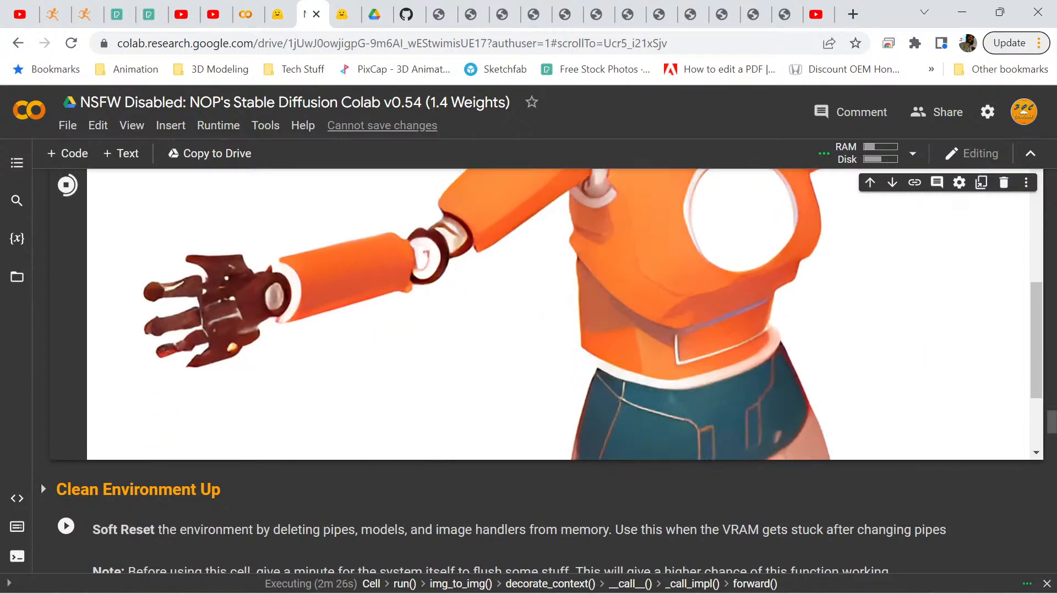
{"action": "scroll", "coordinate": [558, 314], "scroll_direction": "down", "scroll_amount": 4}
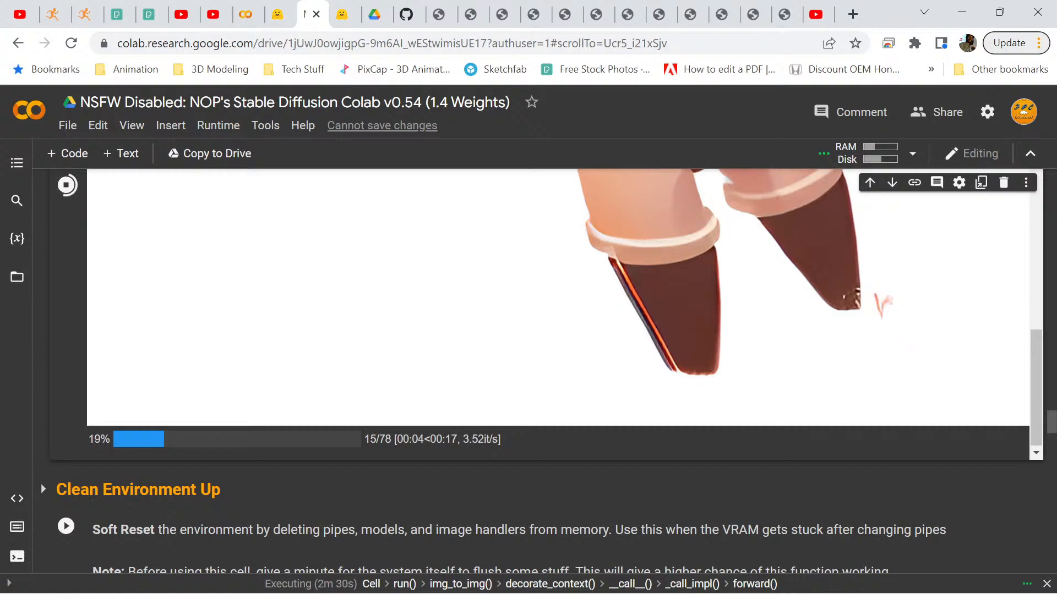
{"action": "scroll", "coordinate": [558, 315], "scroll_direction": "up", "scroll_amount": 6}
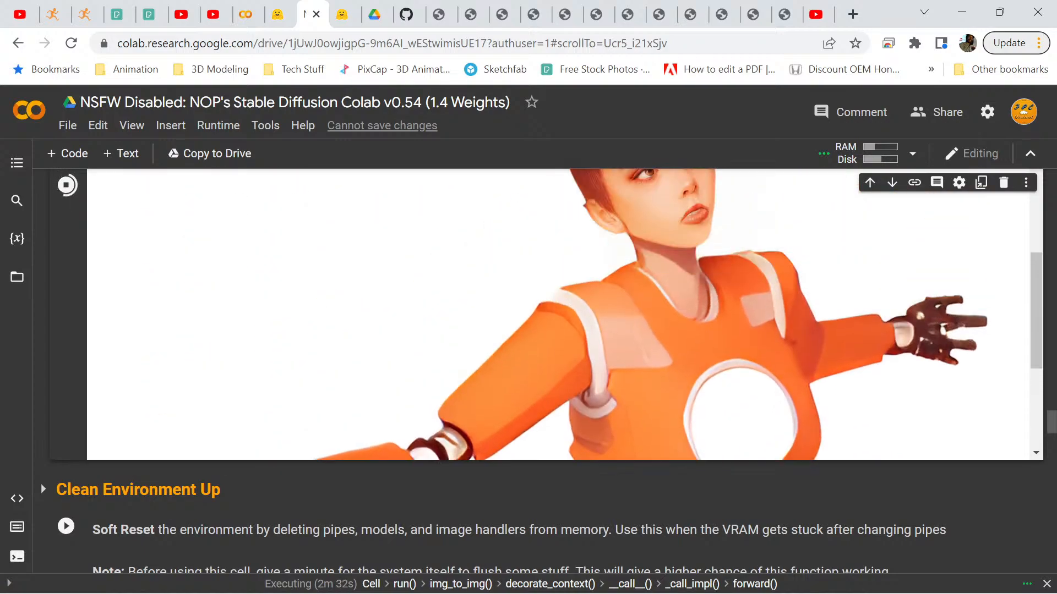
{"action": "scroll", "coordinate": [558, 314], "scroll_direction": "down", "scroll_amount": 3}
{"action": "scroll", "coordinate": [558, 314], "scroll_direction": "up", "scroll_amount": 2}
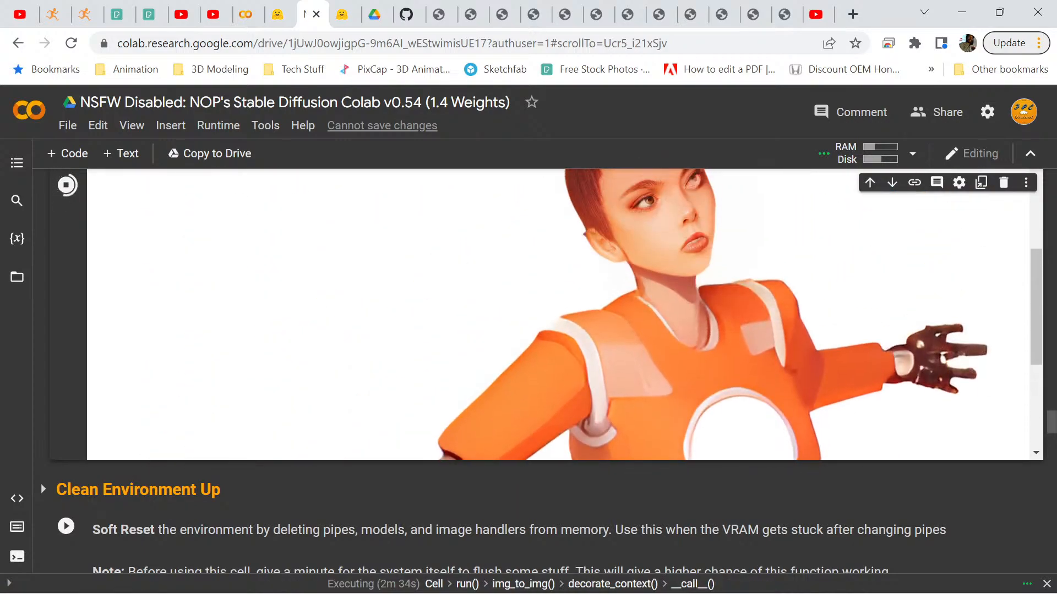
{"action": "scroll", "coordinate": [558, 314], "scroll_direction": "down", "scroll_amount": 2}
{"action": "scroll", "coordinate": [558, 314], "scroll_direction": "up", "scroll_amount": 2}
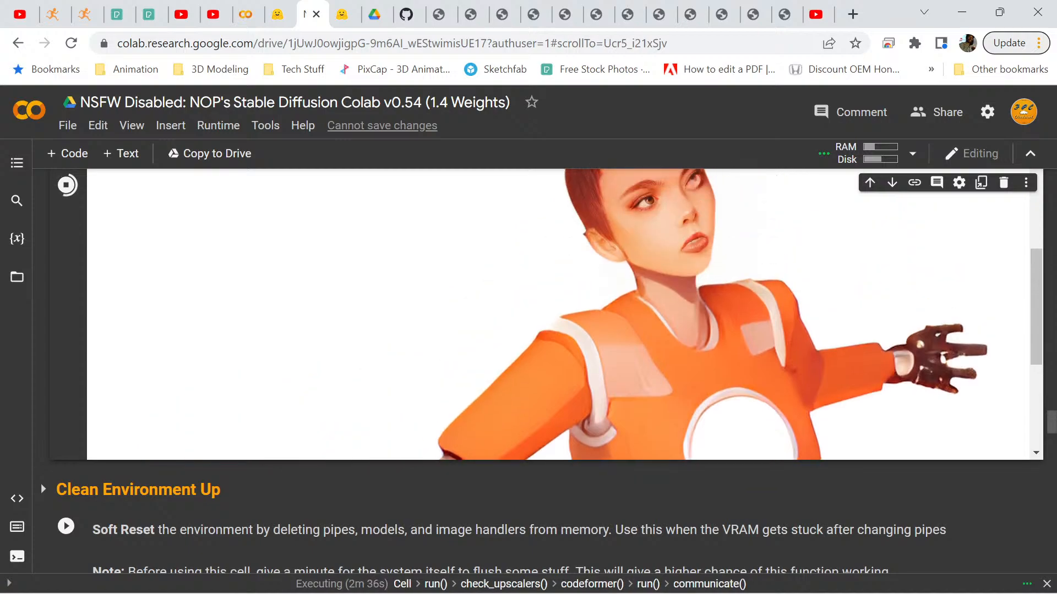
{"action": "scroll", "coordinate": [558, 315], "scroll_direction": "down", "scroll_amount": 1}
{"action": "scroll", "coordinate": [558, 314], "scroll_direction": "down", "scroll_amount": 1}
{"action": "scroll", "coordinate": [558, 315], "scroll_direction": "up", "scroll_amount": 3}
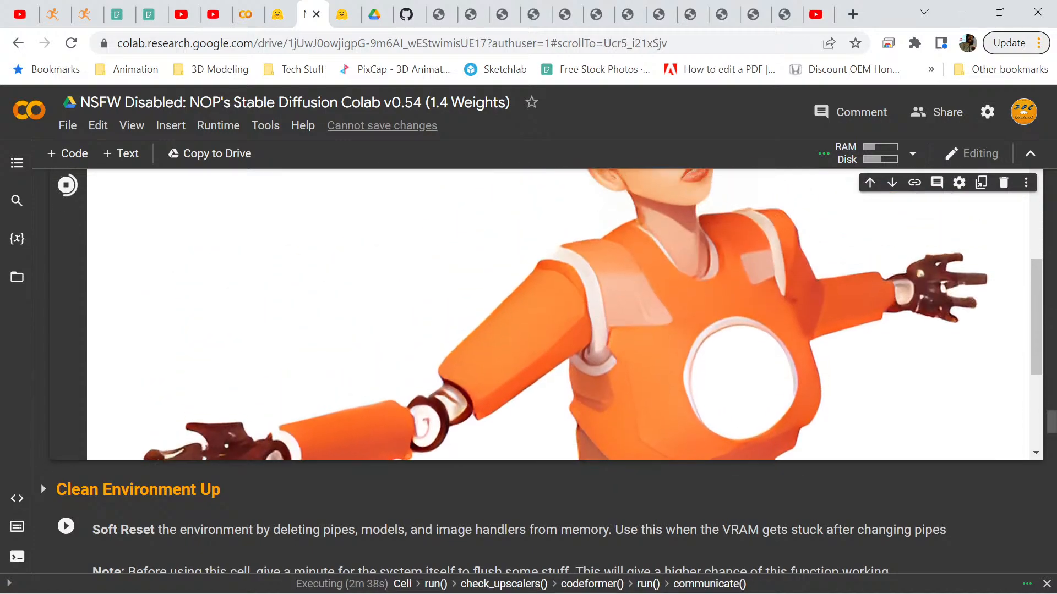
{"action": "scroll", "coordinate": [558, 314], "scroll_direction": "down", "scroll_amount": 3}
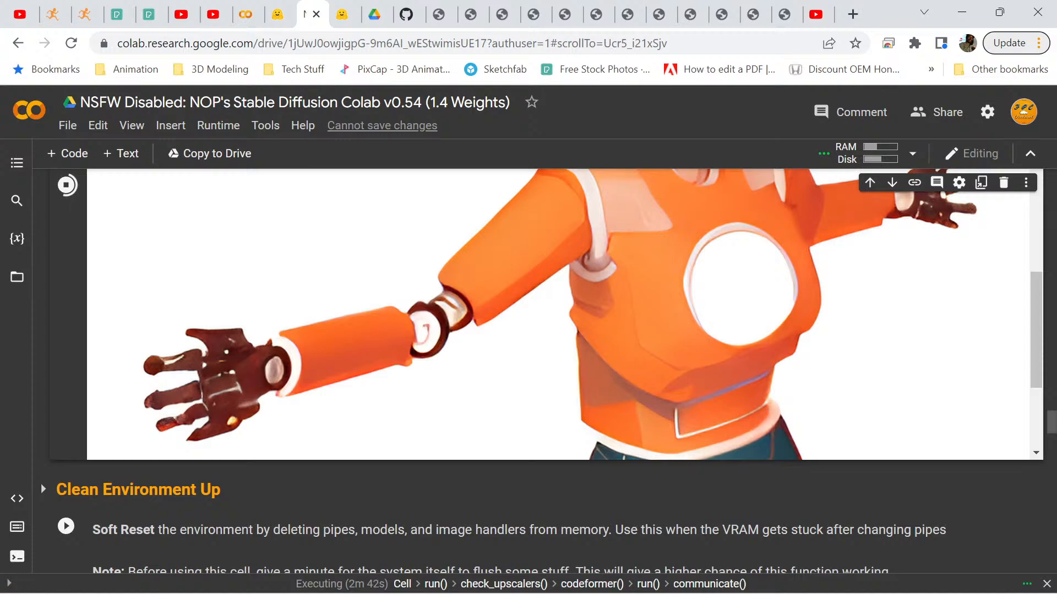
{"action": "scroll", "coordinate": [558, 314], "scroll_direction": "up", "scroll_amount": 4}
{"action": "scroll", "coordinate": [559, 314], "scroll_direction": "down", "scroll_amount": 5}
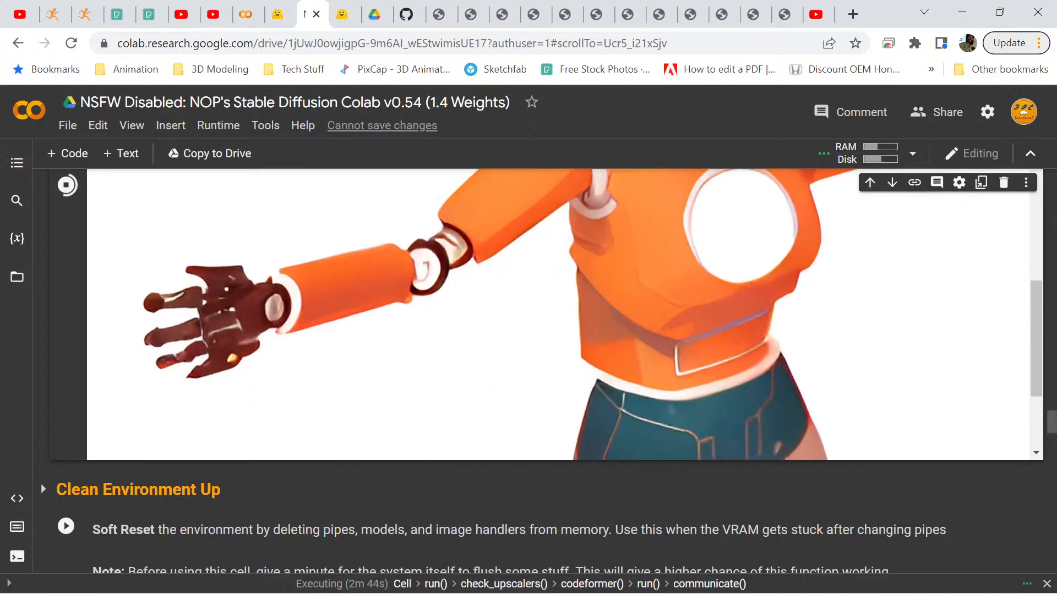
{"action": "scroll", "coordinate": [559, 314], "scroll_direction": "up", "scroll_amount": 6}
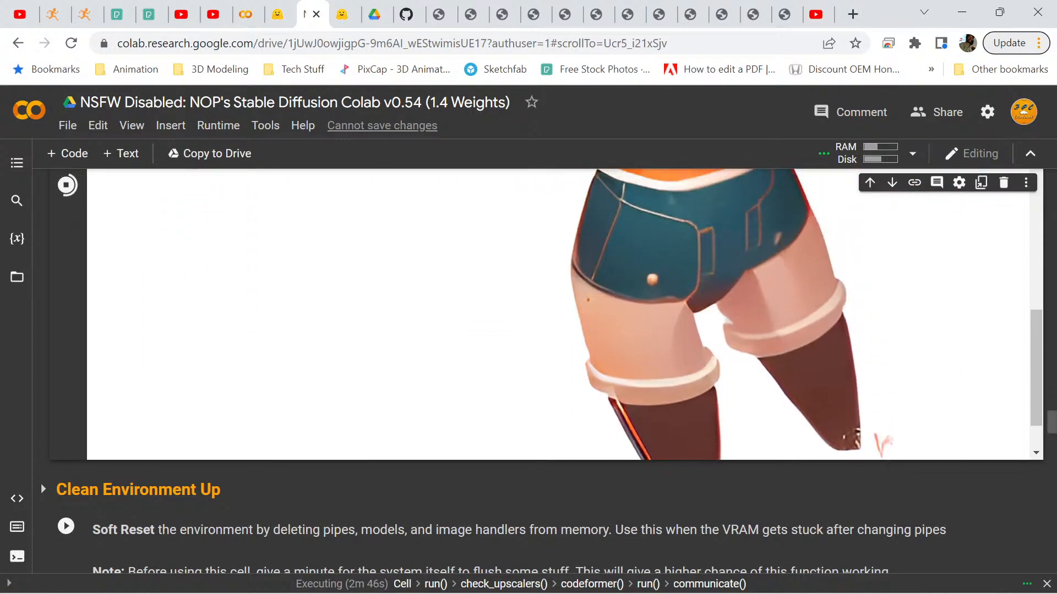
{"action": "scroll", "coordinate": [558, 314], "scroll_direction": "down", "scroll_amount": 2}
{"action": "scroll", "coordinate": [559, 313], "scroll_direction": "down", "scroll_amount": 3}
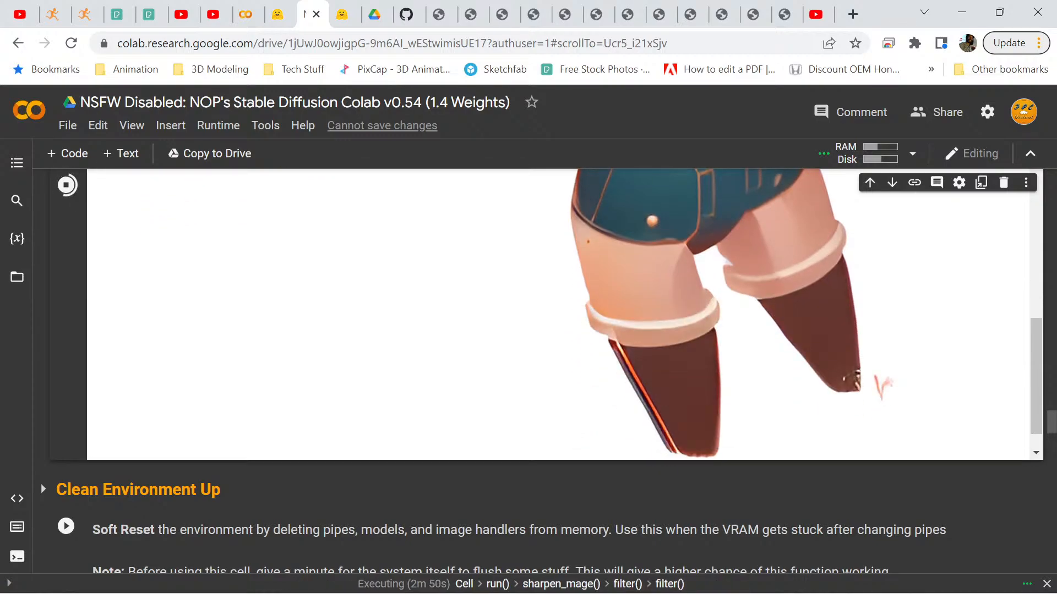
{"action": "scroll", "coordinate": [558, 314], "scroll_direction": "up", "scroll_amount": 10}
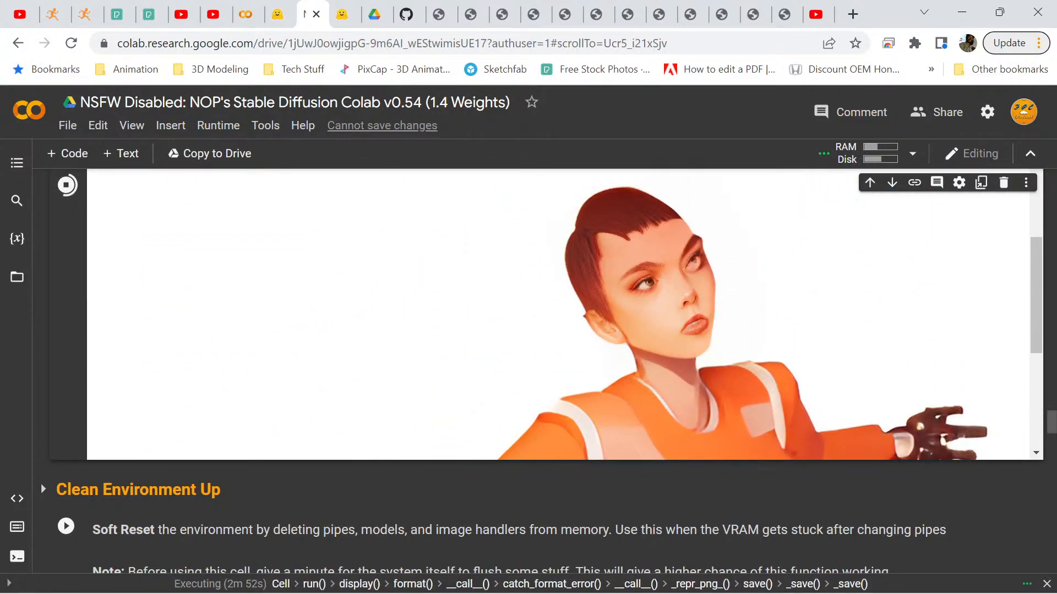
{"action": "scroll", "coordinate": [559, 314], "scroll_direction": "down", "scroll_amount": 3}
{"action": "scroll", "coordinate": [558, 314], "scroll_direction": "up", "scroll_amount": 3}
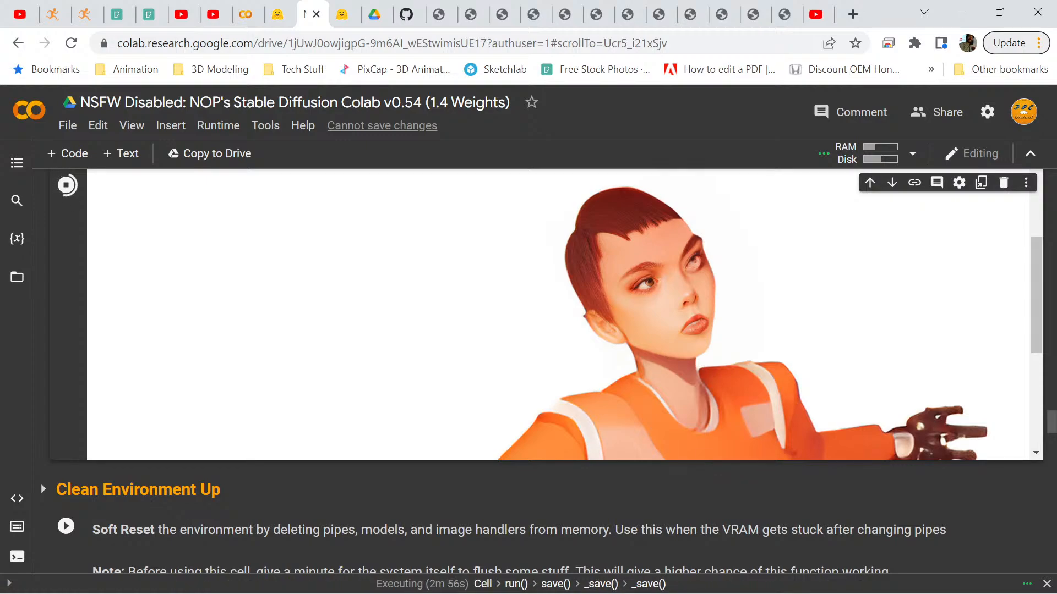
{"action": "scroll", "coordinate": [558, 314], "scroll_direction": "down", "scroll_amount": 10}
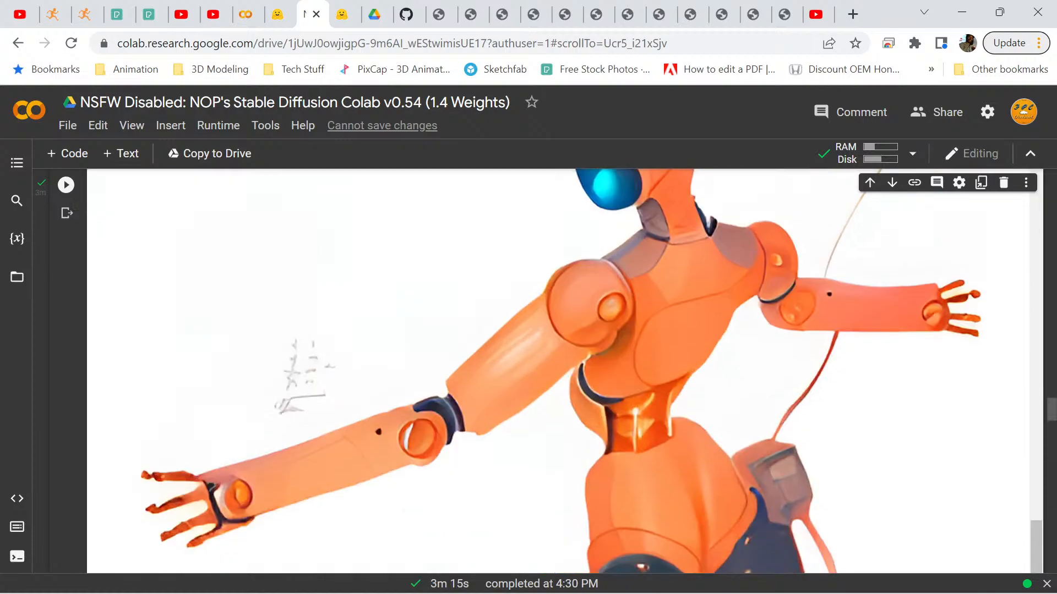
{"action": "scroll", "coordinate": [550, 369], "scroll_direction": "down", "scroll_amount": 10}
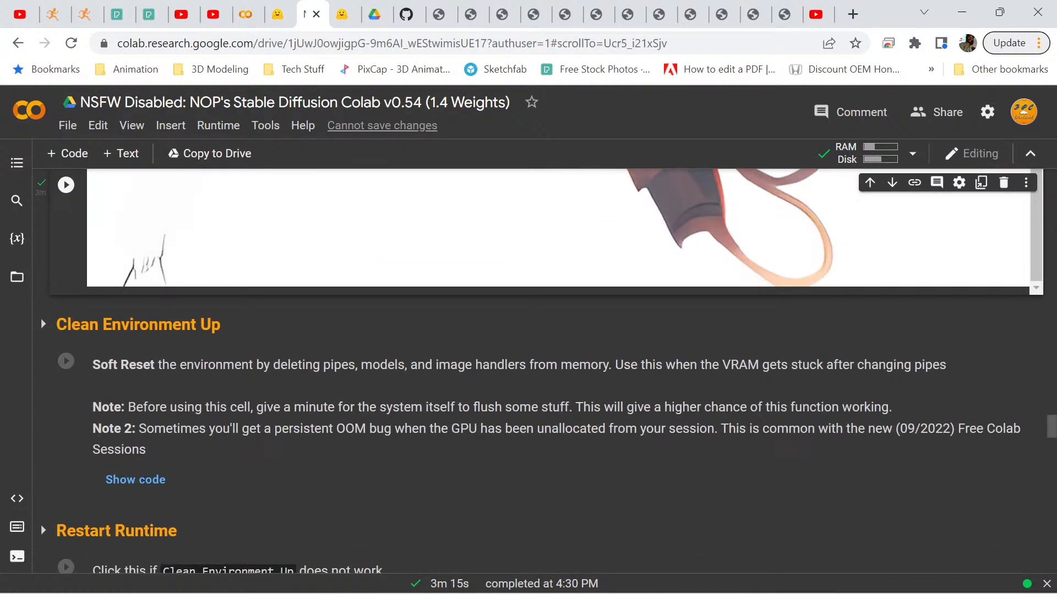
Find the source picture of the front-facing kneeling figure with raised hands, pic4edit1.png, and copy its address.
{"action": "left_click", "coordinate": [629, 13]}
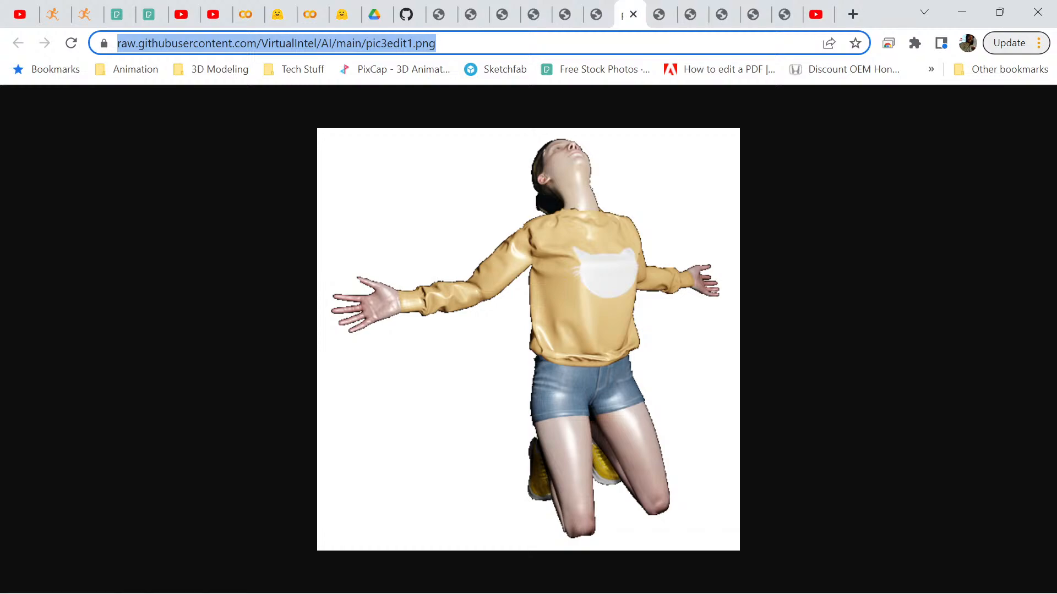
{"action": "left_click", "coordinate": [597, 14]}
{"action": "left_click", "coordinate": [560, 14]}
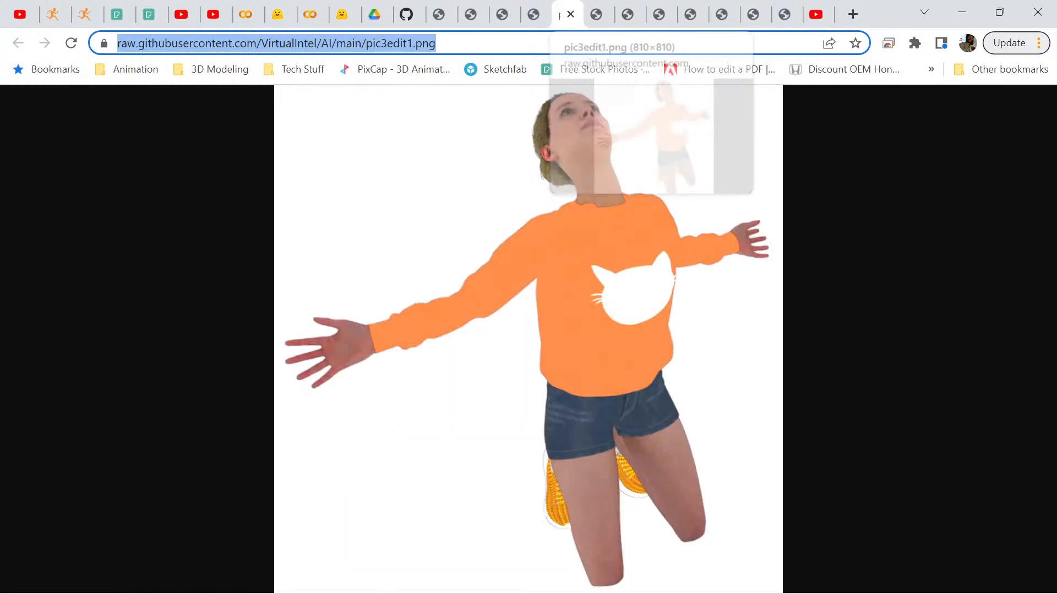
{"action": "left_click", "coordinate": [529, 15]}
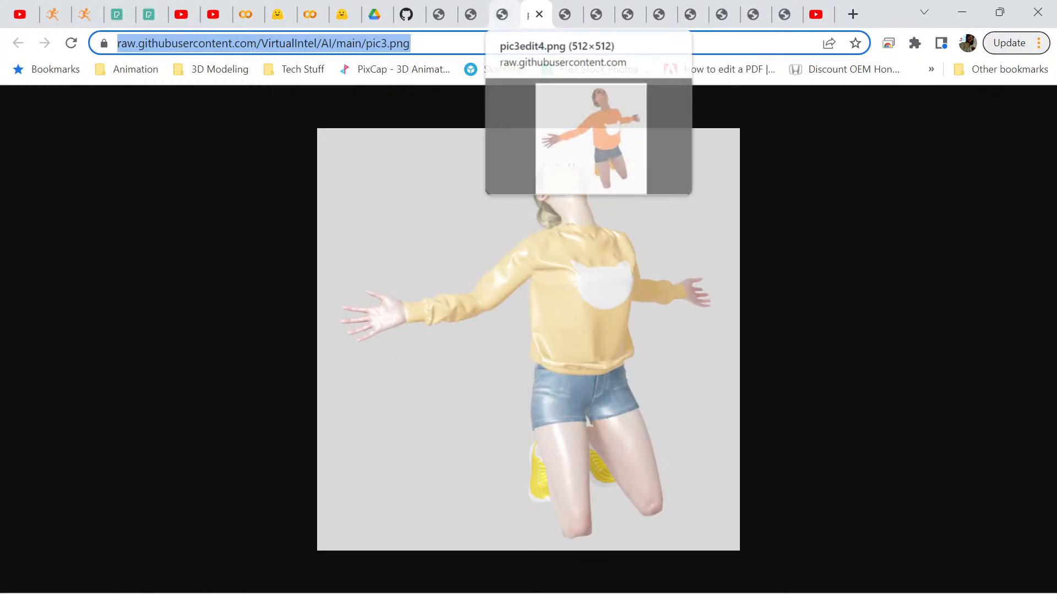
{"action": "left_click", "coordinate": [498, 15]}
{"action": "left_click", "coordinate": [471, 14]}
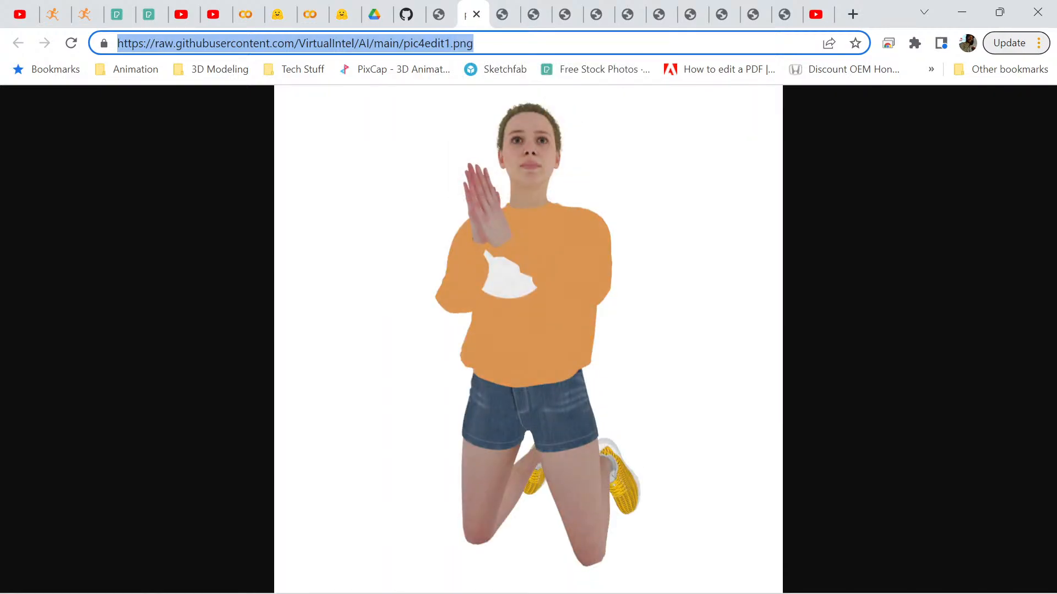
{"action": "right_click", "coordinate": [432, 44]}
{"action": "left_click", "coordinate": [472, 163]}
Compare the two kneeling source pictures with raised hands, pic4edit2.png and pic4edit1.png.
{"action": "left_click", "coordinate": [439, 15]}
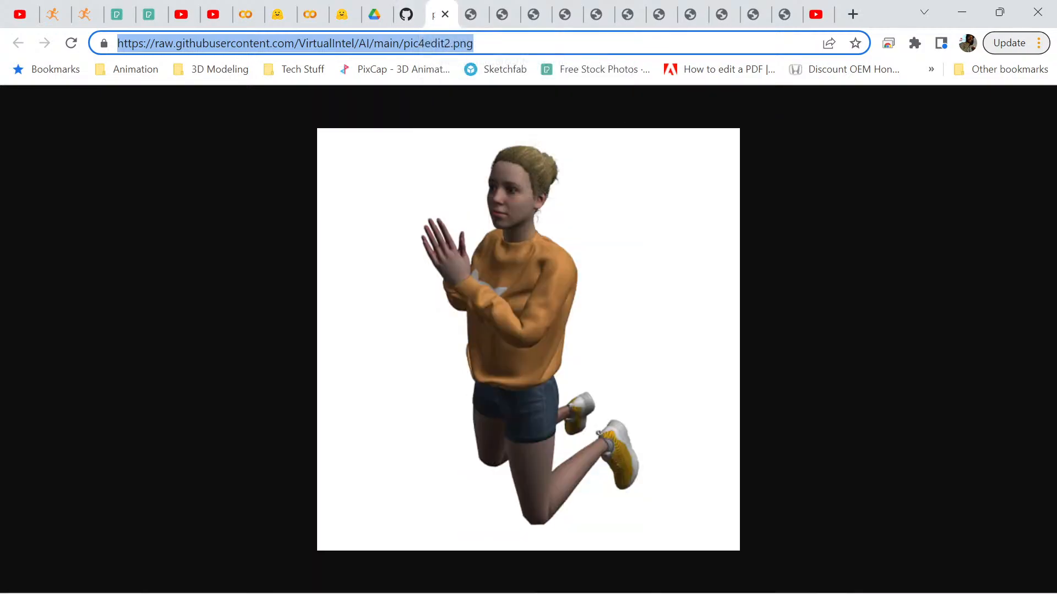
{"action": "left_click", "coordinate": [471, 15]}
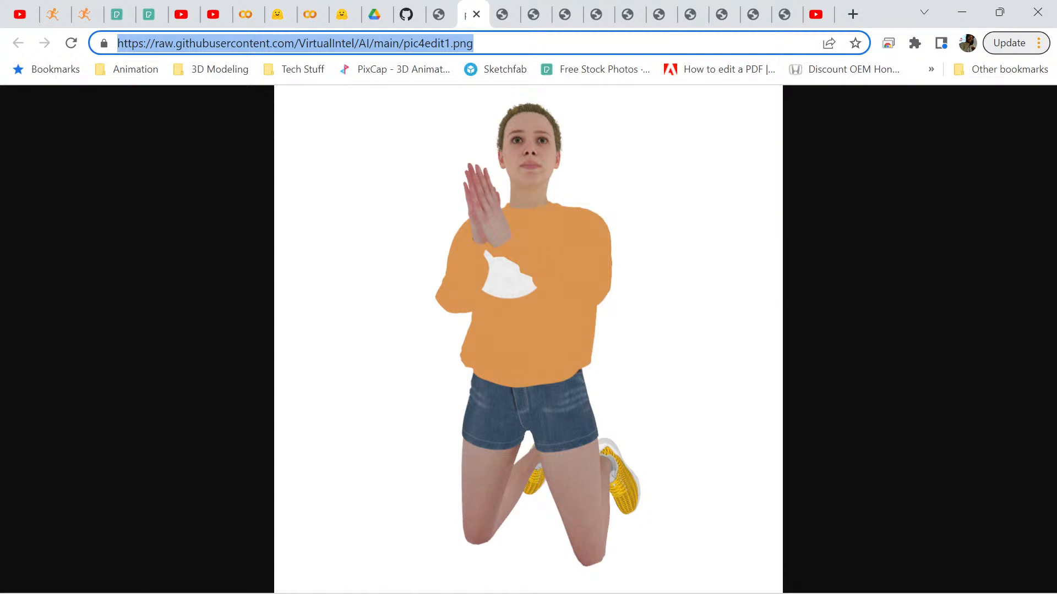
{"action": "left_click", "coordinate": [438, 14]}
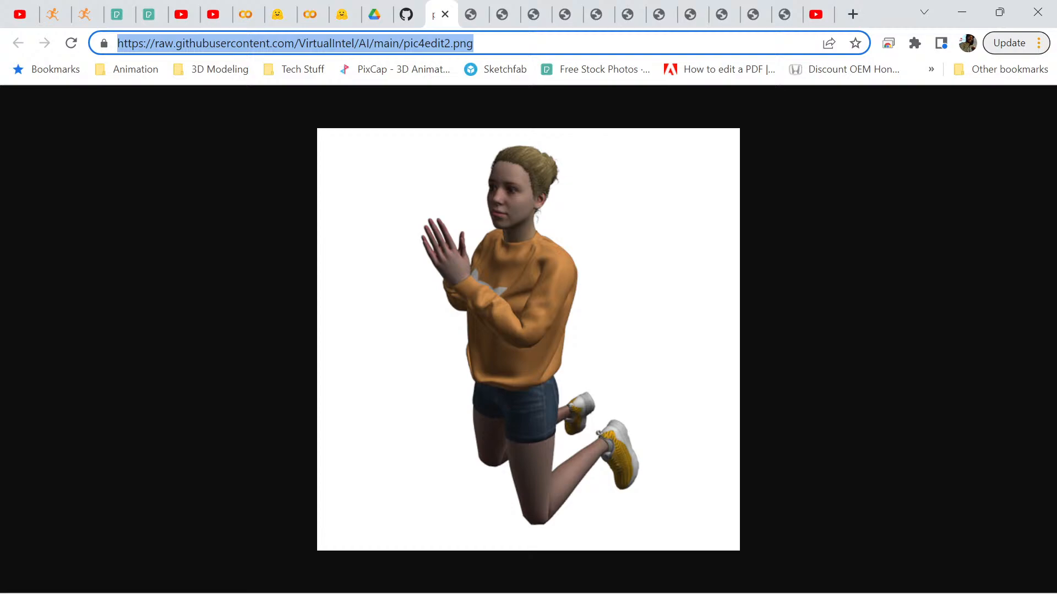
{"action": "left_click", "coordinate": [471, 15]}
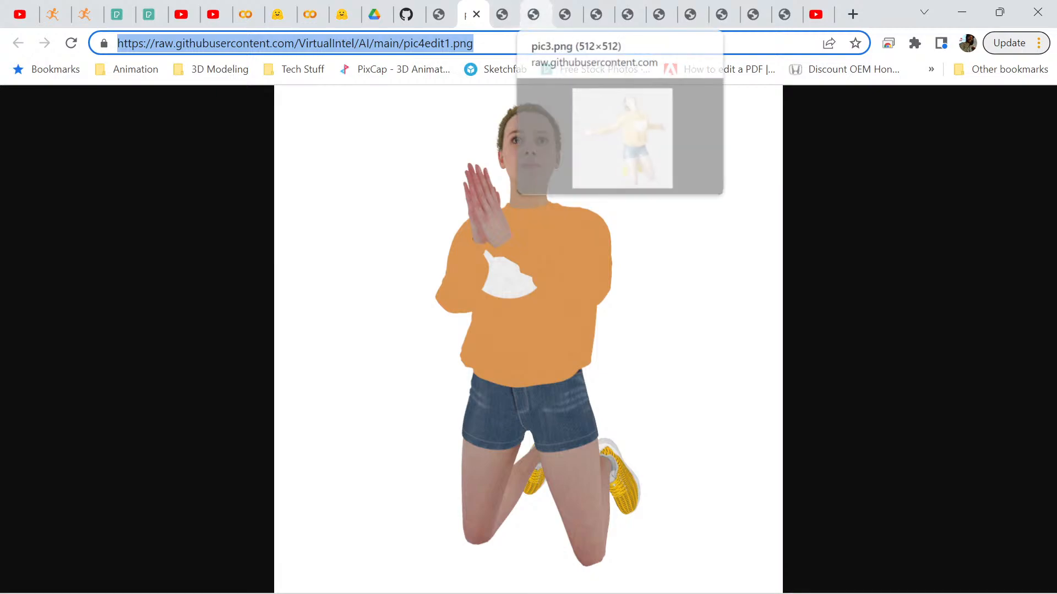
Examine the earlier source pictures in turn, from the pic3 variants through Samuraiedit3.png to the two pic2.png versions.
{"action": "left_click", "coordinate": [565, 14]}
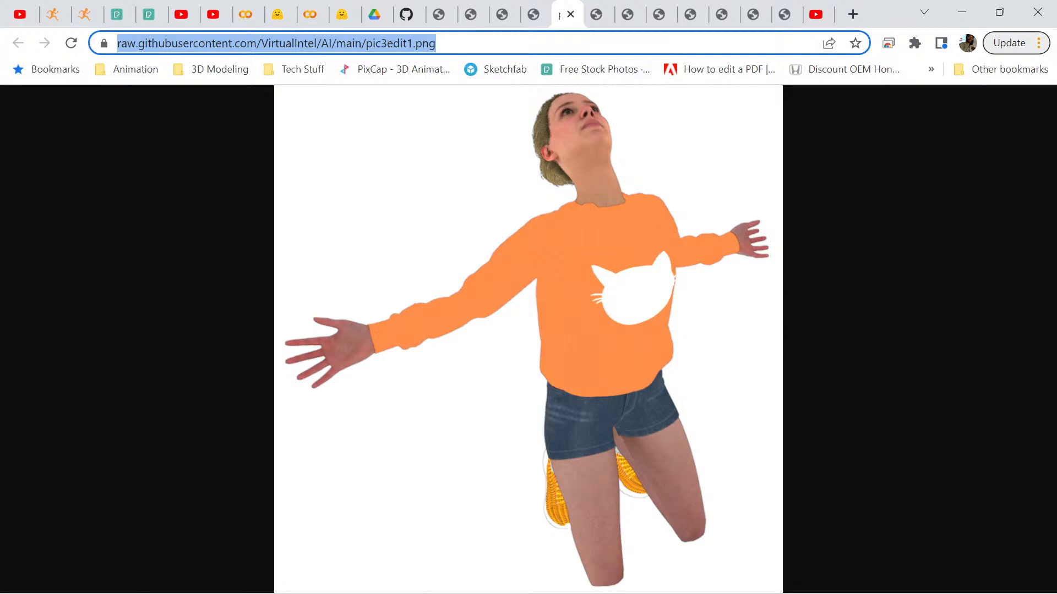
{"action": "key", "text": "ctrl+Tab"}
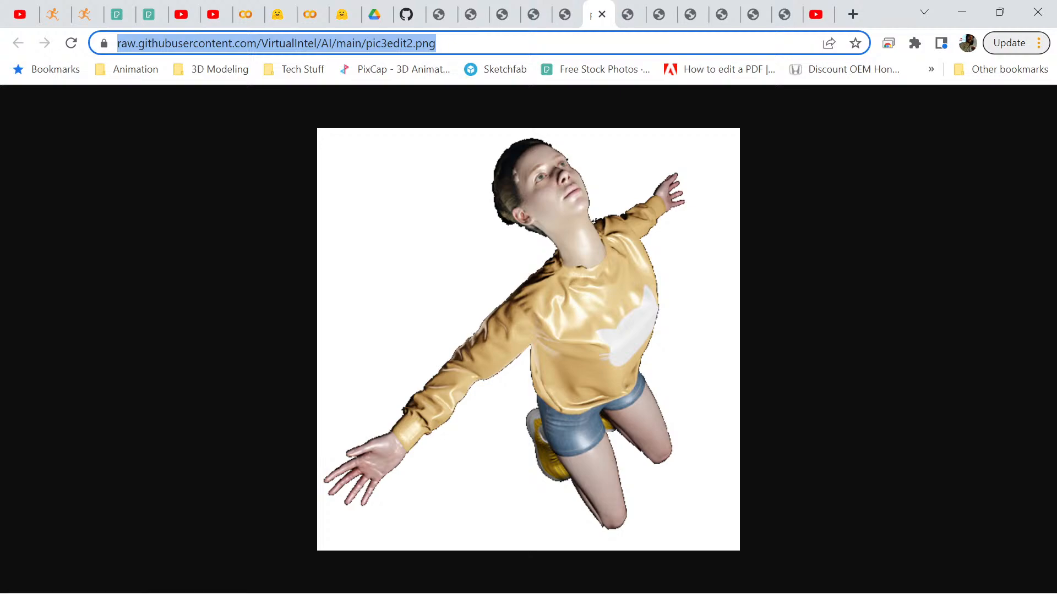
{"action": "left_click", "coordinate": [627, 13]}
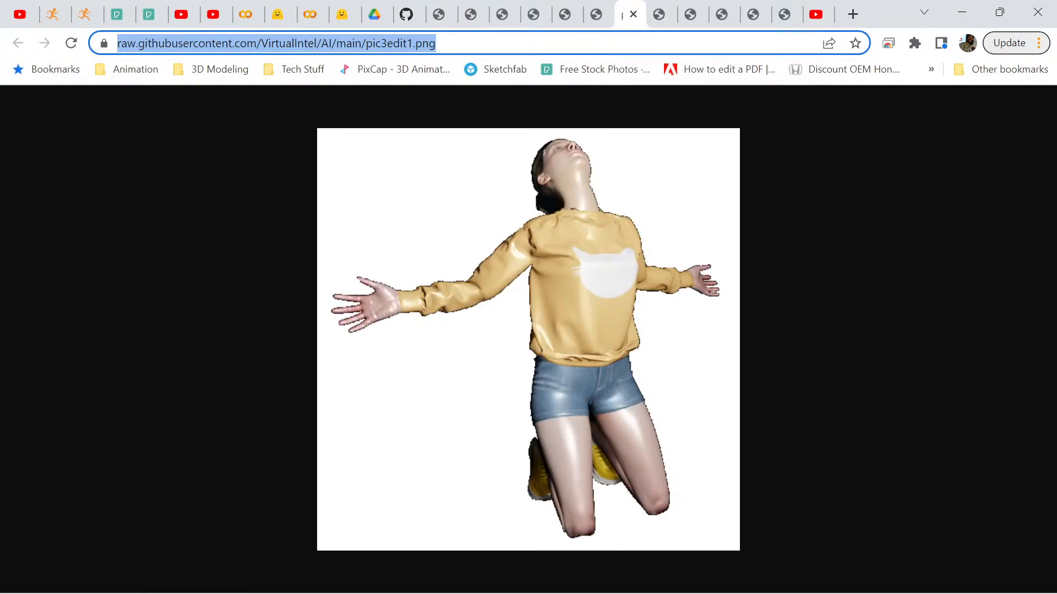
{"action": "key", "text": "ctrl+Tab"}
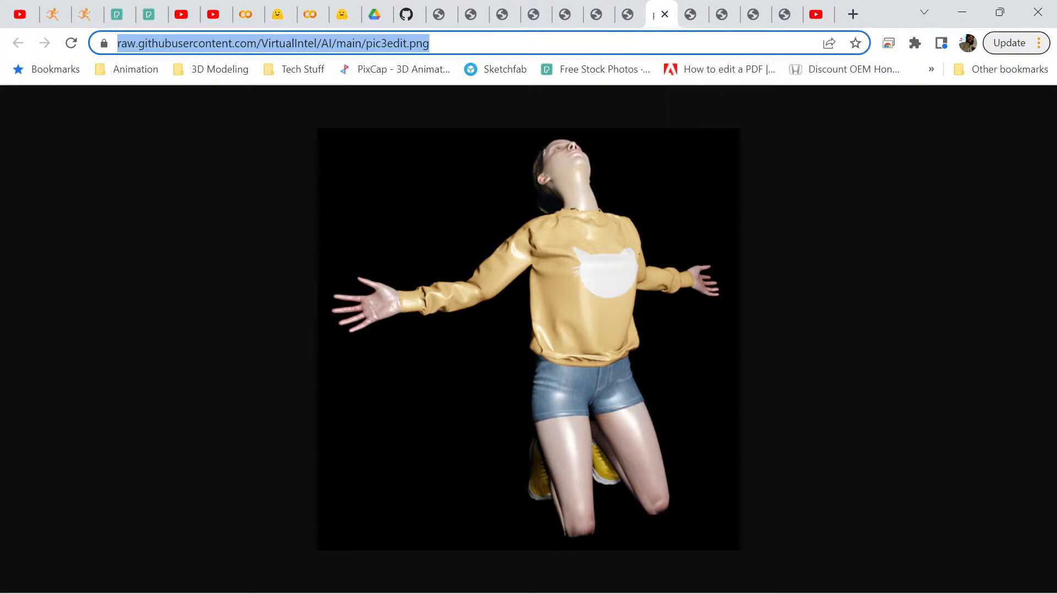
{"action": "key", "text": "ctrl+Tab"}
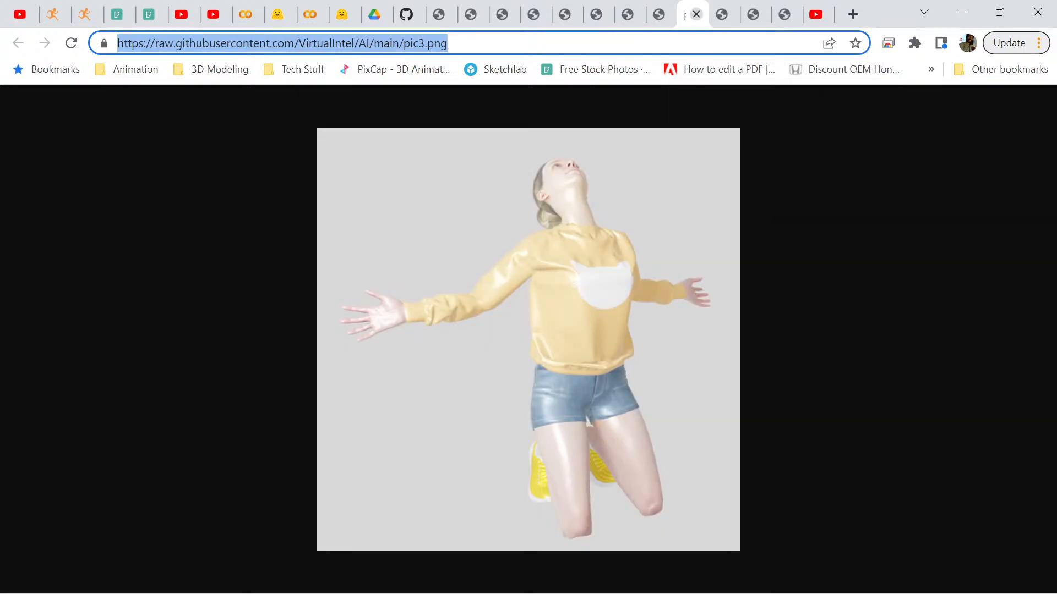
{"action": "key", "text": "ctrl+Tab"}
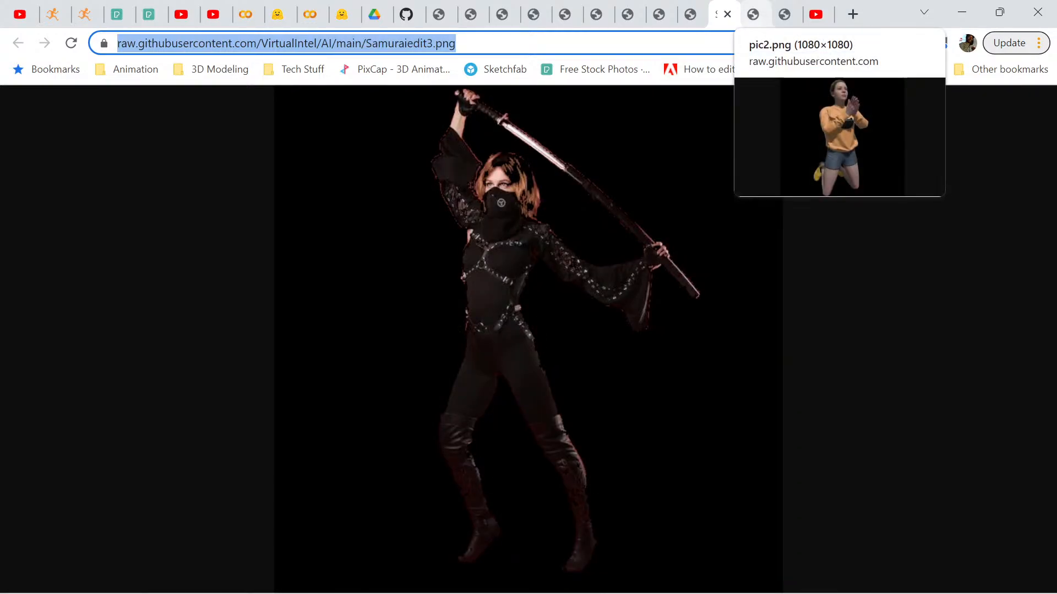
{"action": "key", "text": "ctrl+Tab"}
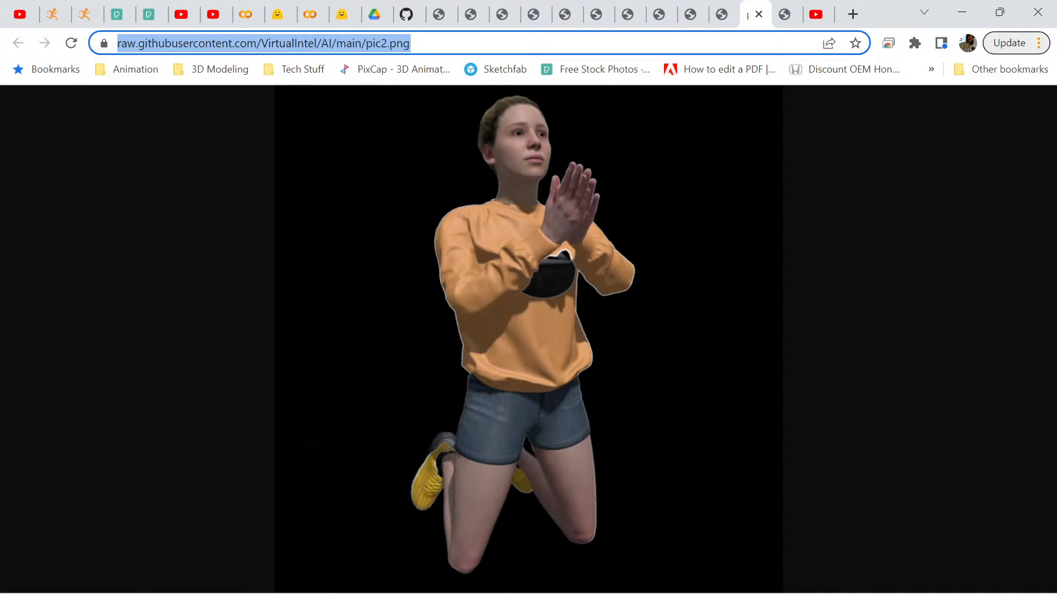
{"action": "key", "text": "ctrl+Tab"}
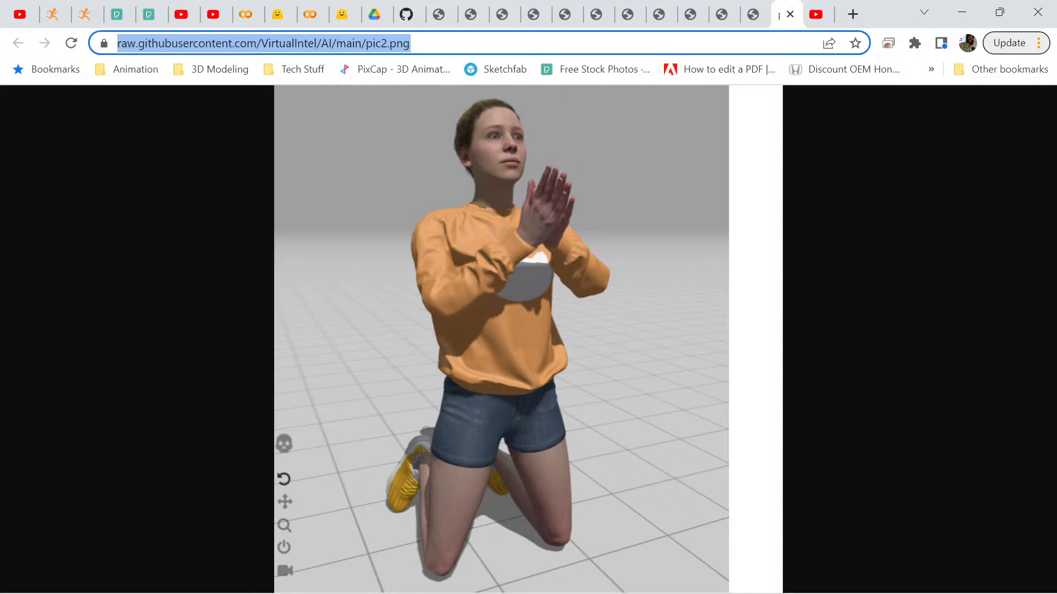
Return to the Colab notebook, review the orange robot output, and find the INIT_IMAGE entry in the IMG2IMG settings.
{"action": "left_click", "coordinate": [309, 14]}
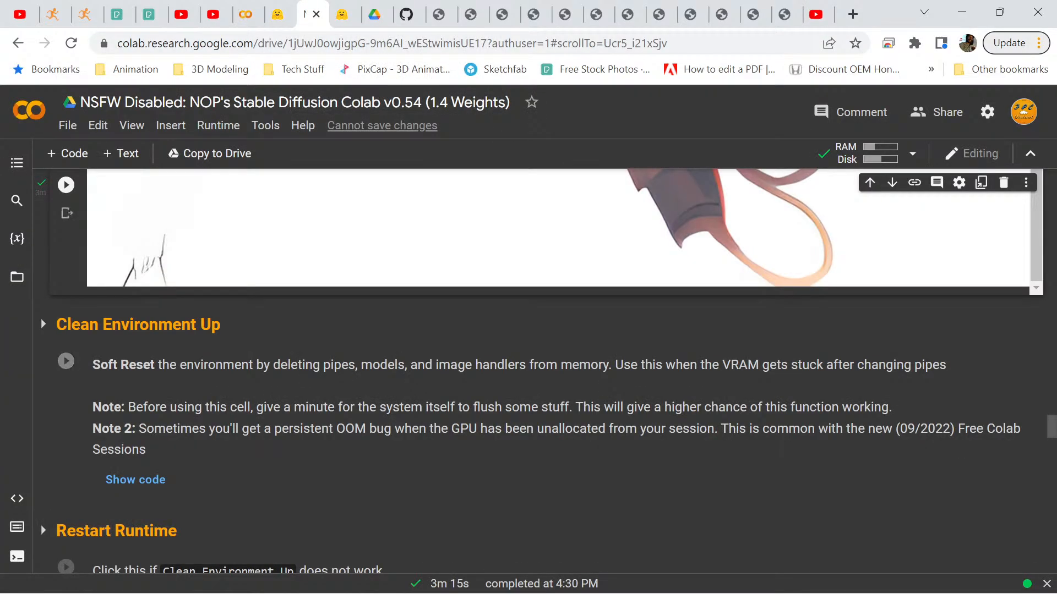
{"action": "scroll", "coordinate": [544, 369], "scroll_direction": "up", "scroll_amount": 10}
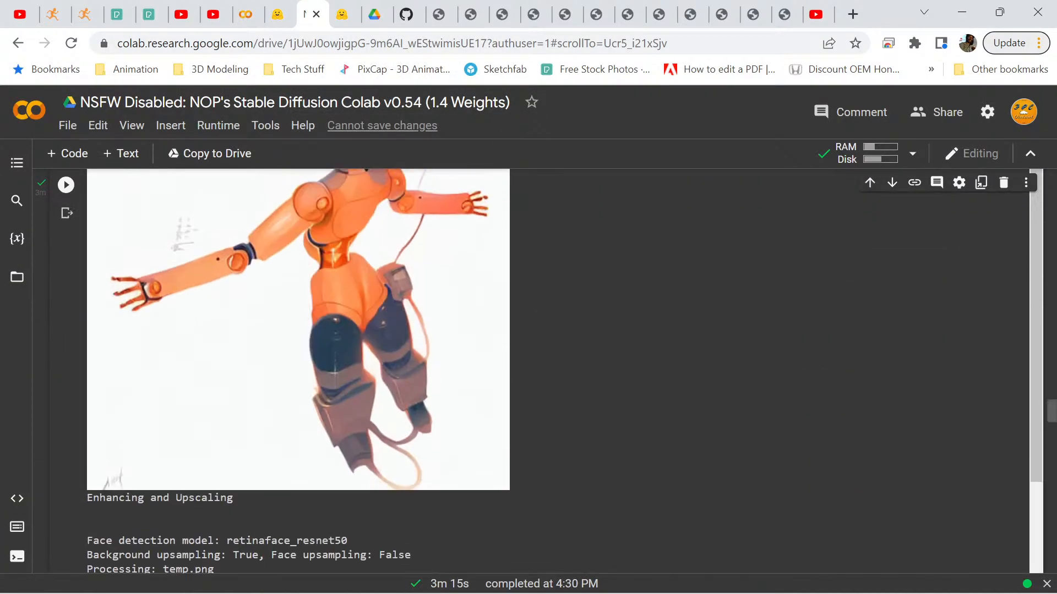
{"action": "scroll", "coordinate": [545, 369], "scroll_direction": "up", "scroll_amount": 10}
{"action": "scroll", "coordinate": [545, 369], "scroll_direction": "down", "scroll_amount": 6}
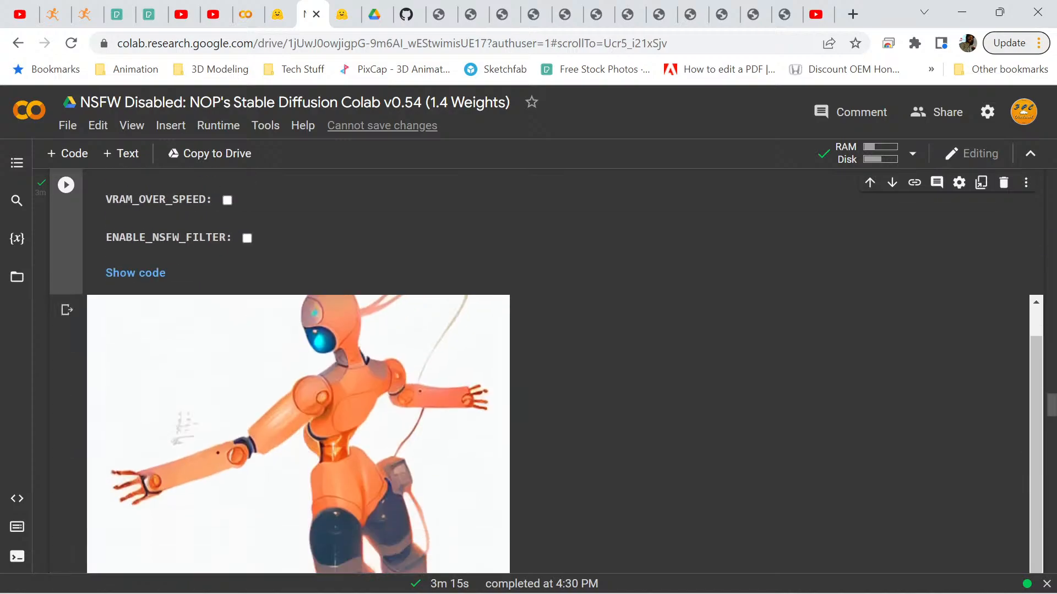
{"action": "scroll", "coordinate": [545, 368], "scroll_direction": "down", "scroll_amount": 3}
{"action": "scroll", "coordinate": [545, 369], "scroll_direction": "up", "scroll_amount": 6}
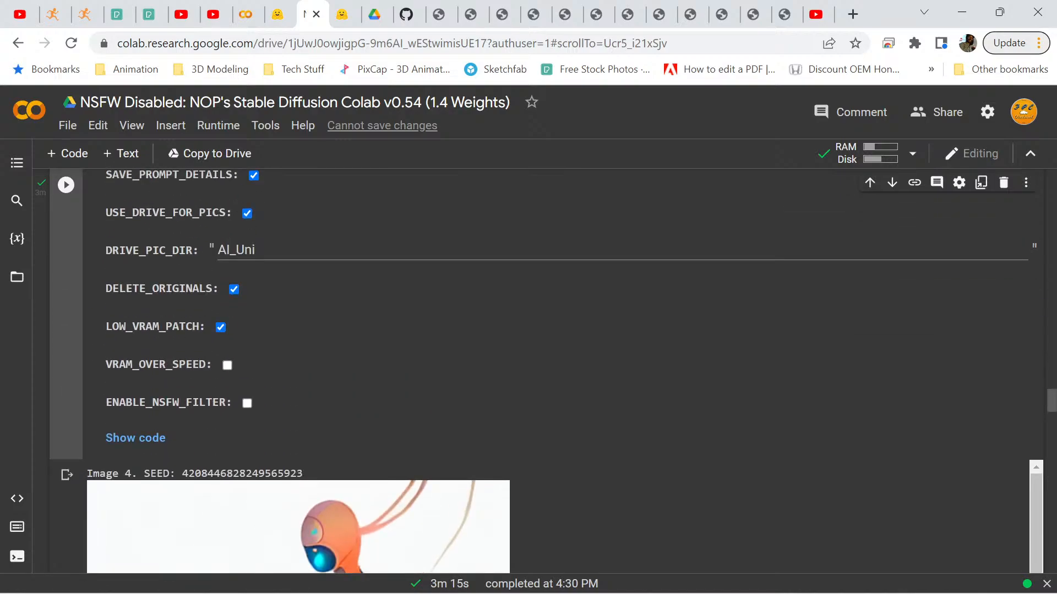
{"action": "scroll", "coordinate": [545, 369], "scroll_direction": "up", "scroll_amount": 10}
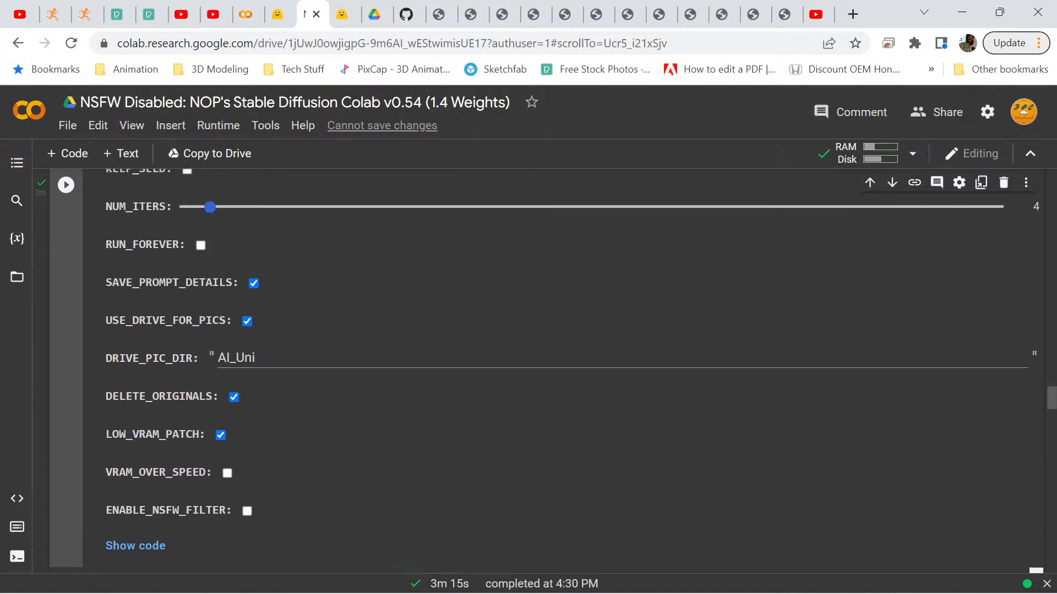
{"action": "scroll", "coordinate": [545, 368], "scroll_direction": "up", "scroll_amount": 3}
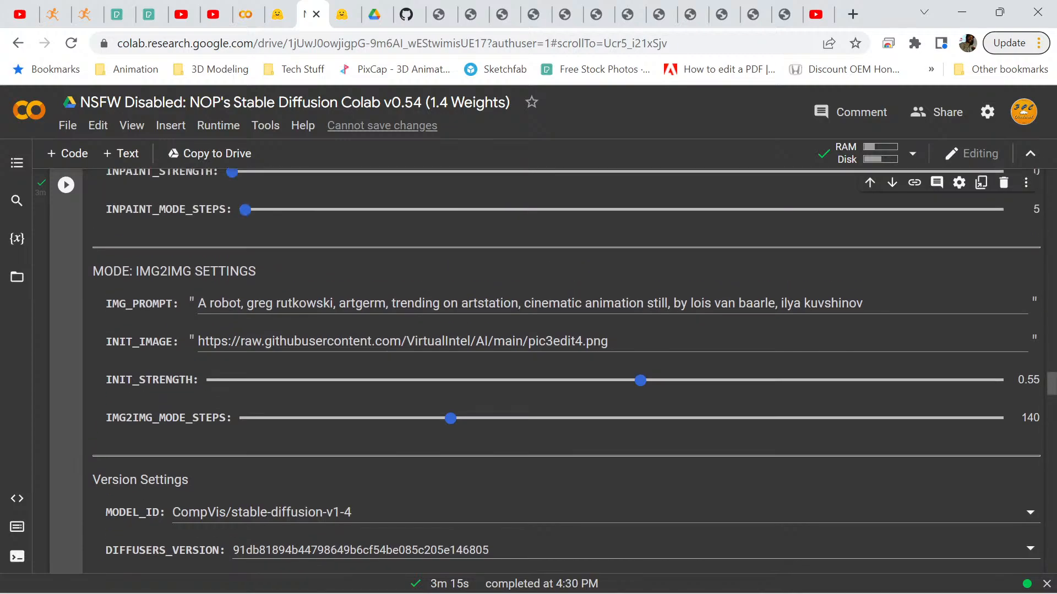